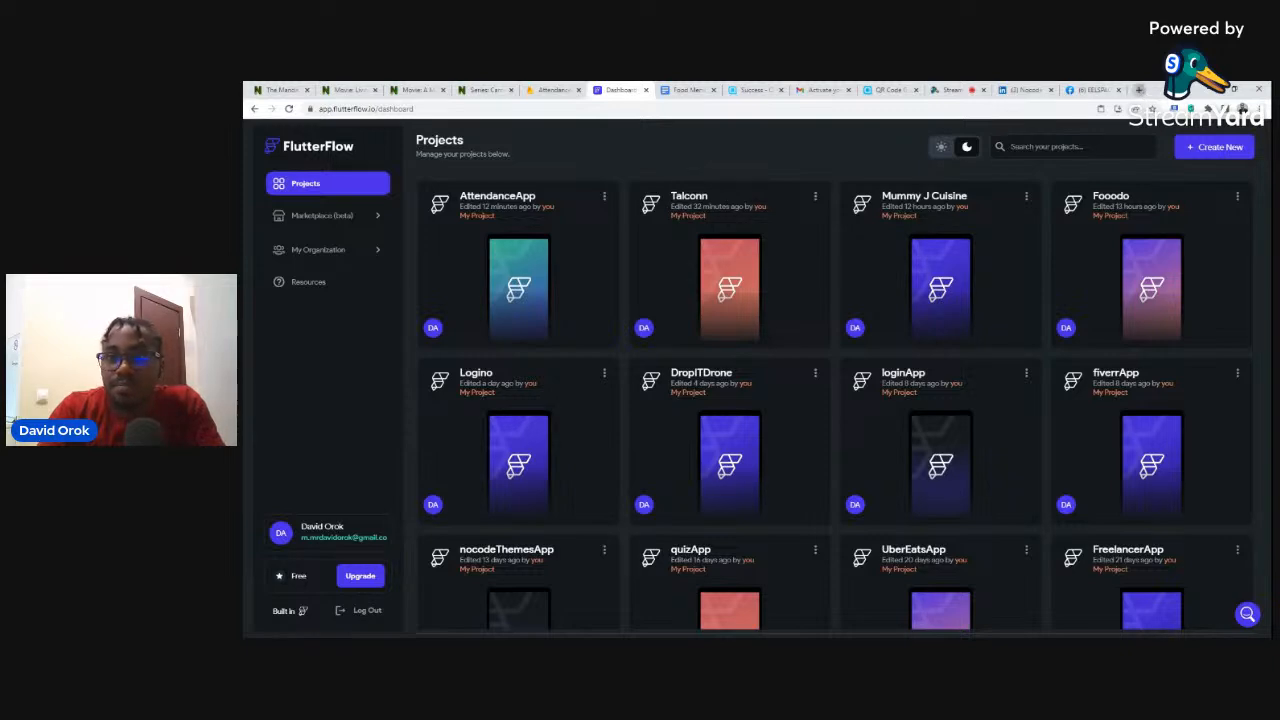
- Load mummy-j-cuisine.flutterflow.app in a new tab and switch to a phone-sized DevTools preview
{"action": "left_click", "coordinate": [1139, 90]}
{"action": "type", "text": "mum"}
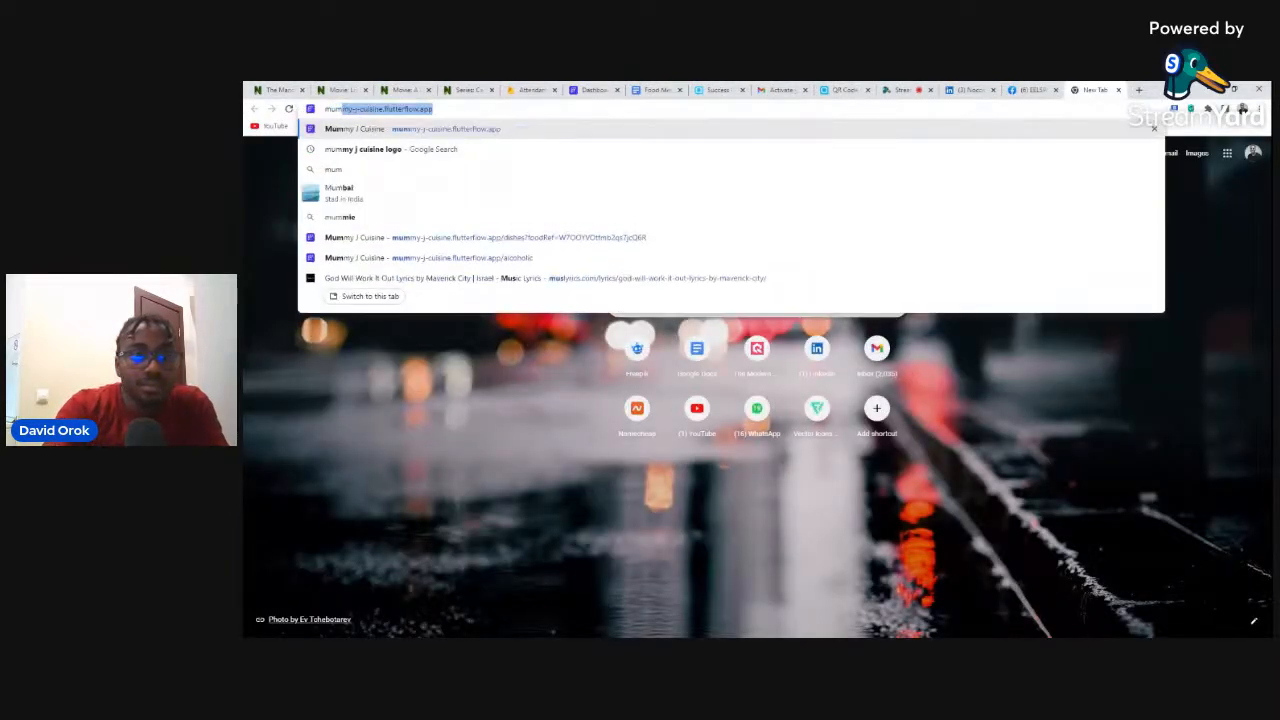
{"action": "key", "text": "Return"}
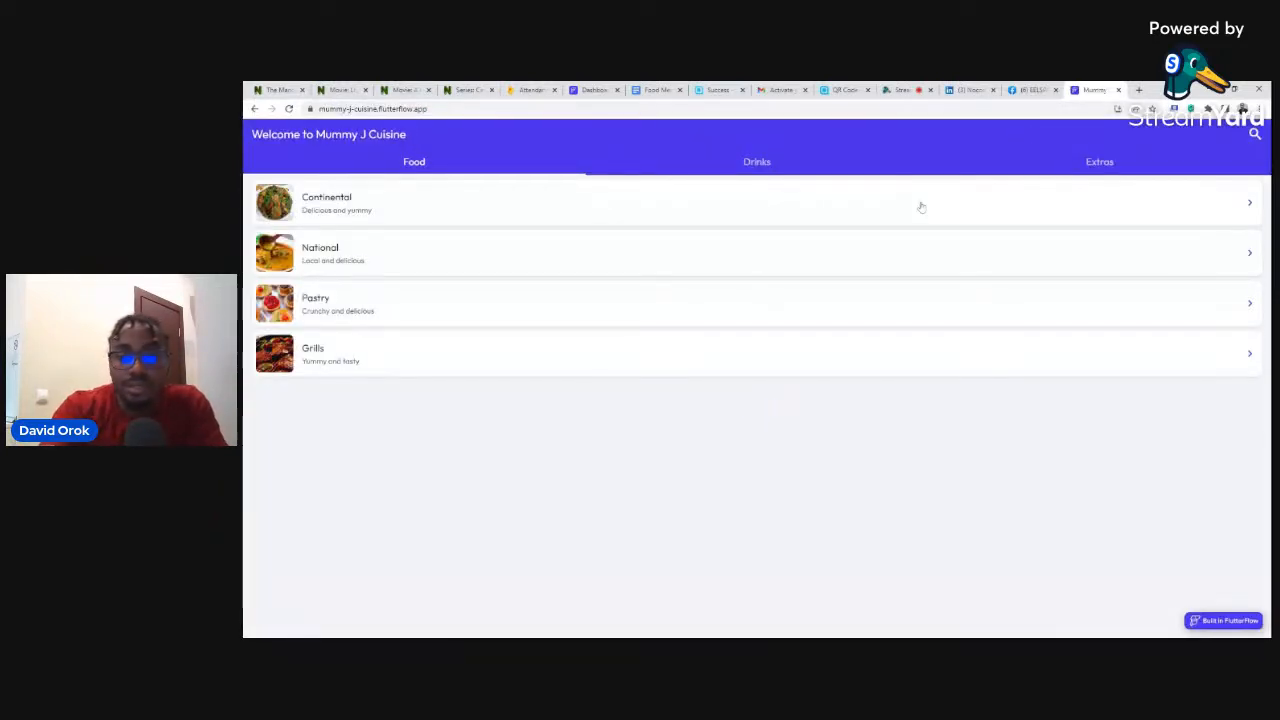
{"action": "key", "text": "ctrl+shift+i"}
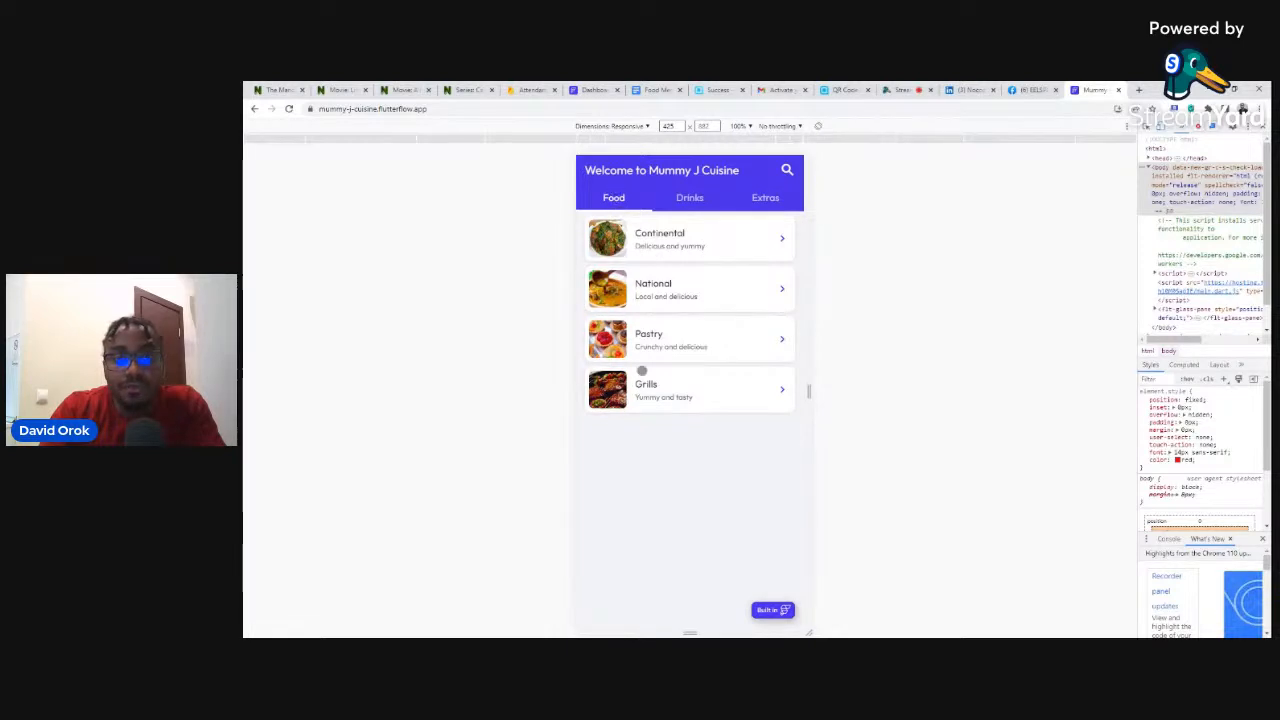
- Browse the Drinks, Extras and Food categories, then open Continental dishes
{"action": "left_click", "coordinate": [690, 199]}
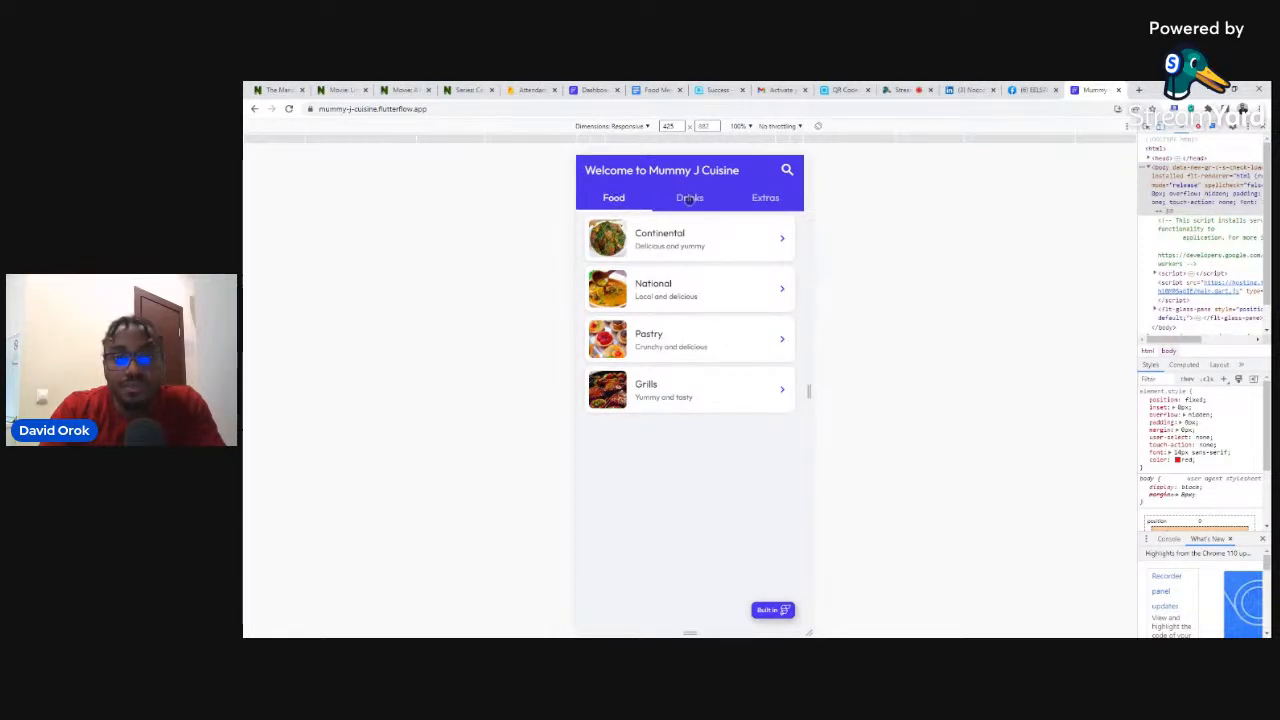
{"action": "left_click", "coordinate": [765, 198]}
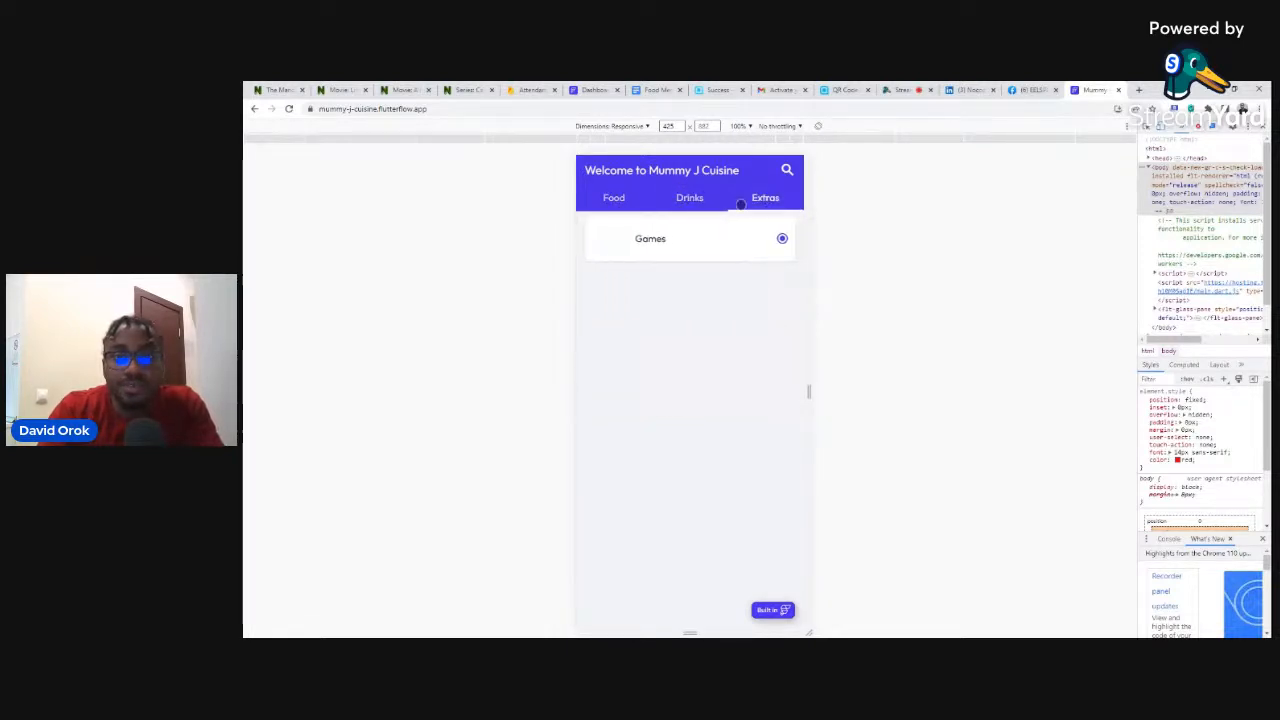
{"action": "left_click", "coordinate": [612, 198]}
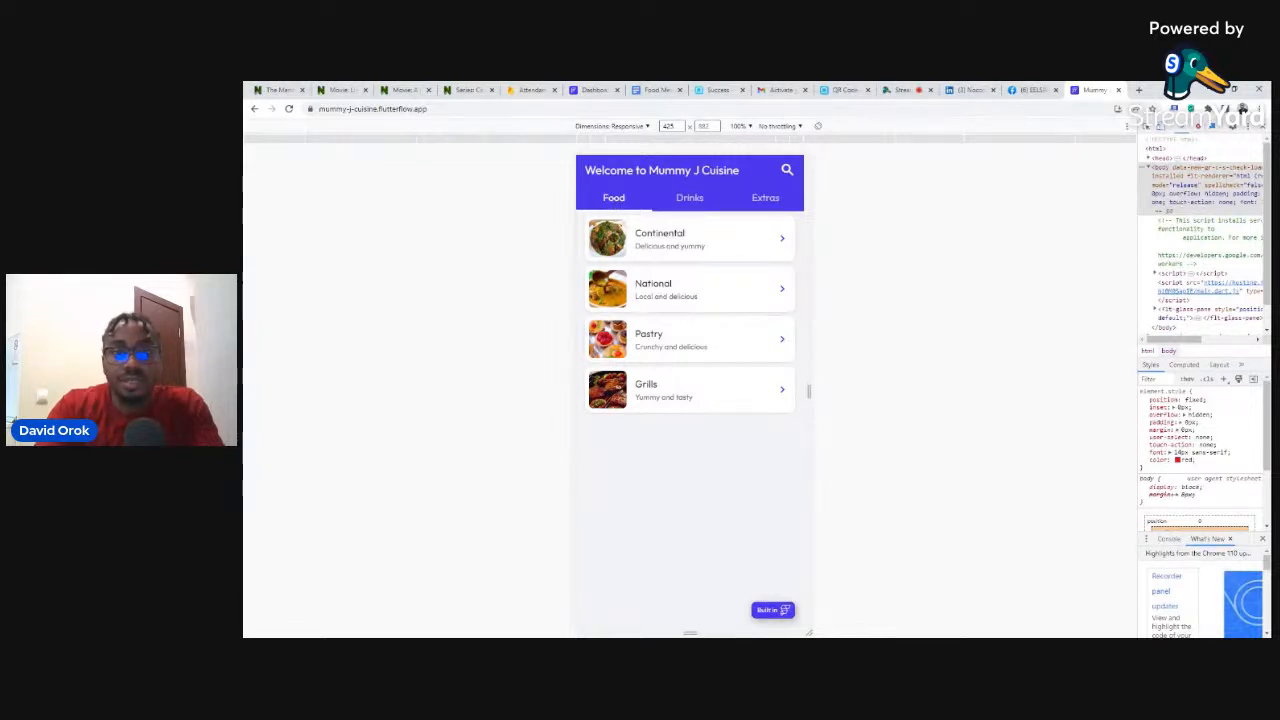
{"action": "left_click", "coordinate": [608, 244]}
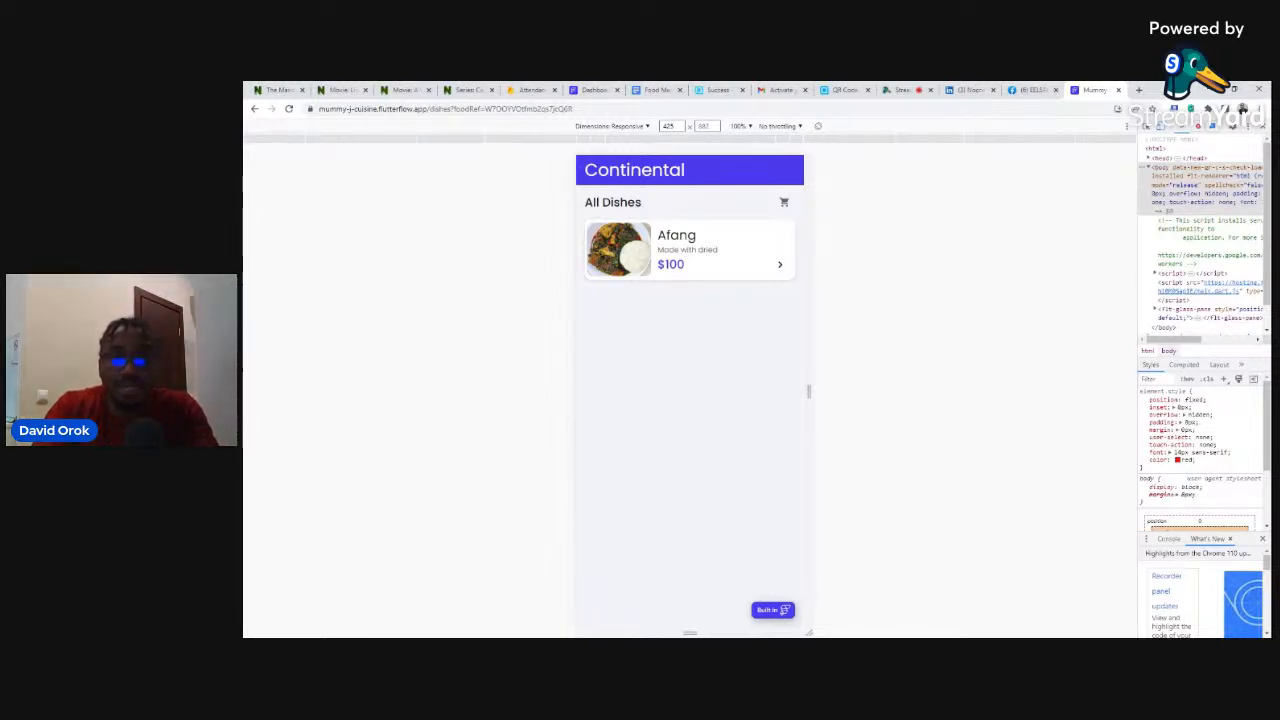
- View the Afang dish details, then navigate back through Continental to the home page
{"action": "left_click", "coordinate": [622, 240]}
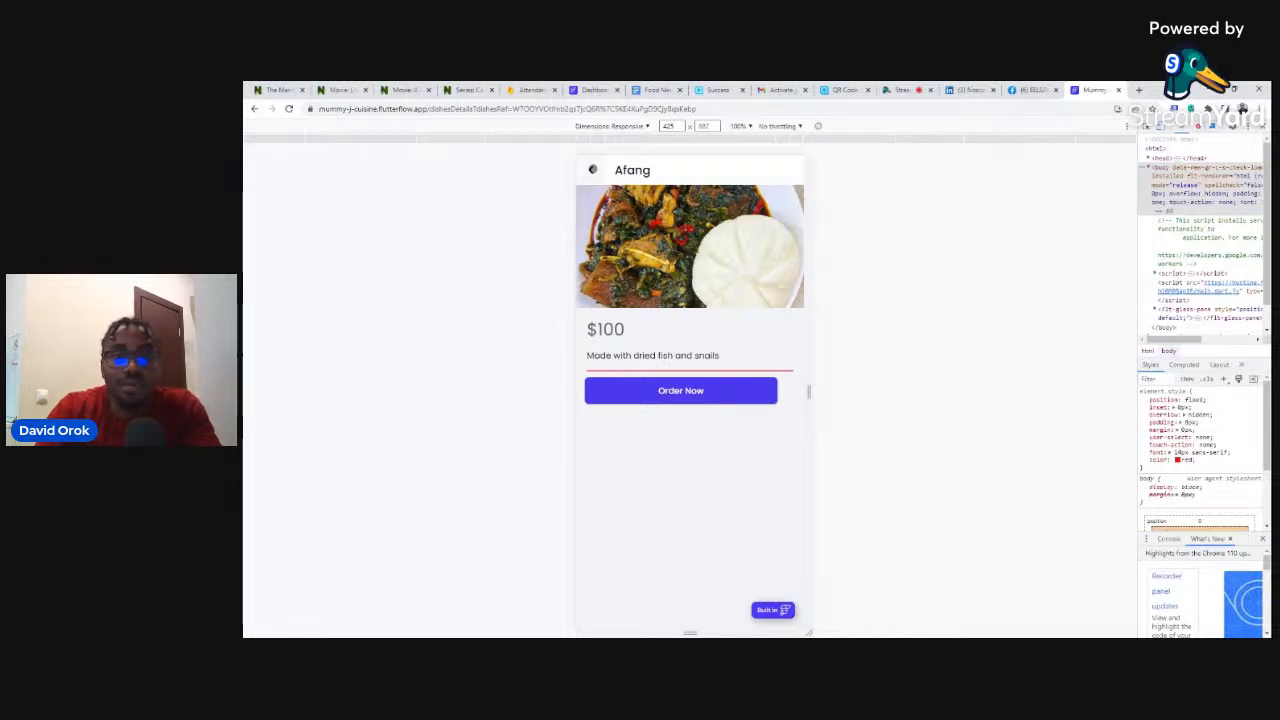
{"action": "left_click", "coordinate": [592, 170]}
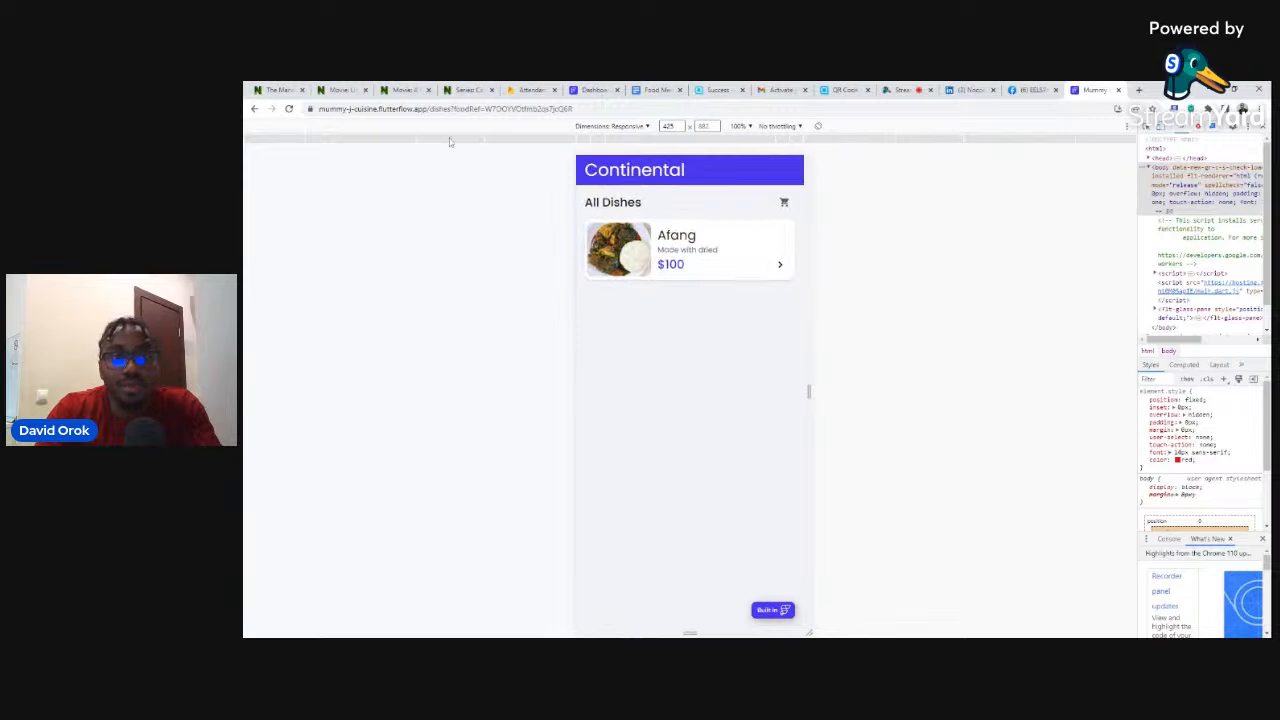
{"action": "left_click", "coordinate": [272, 110]}
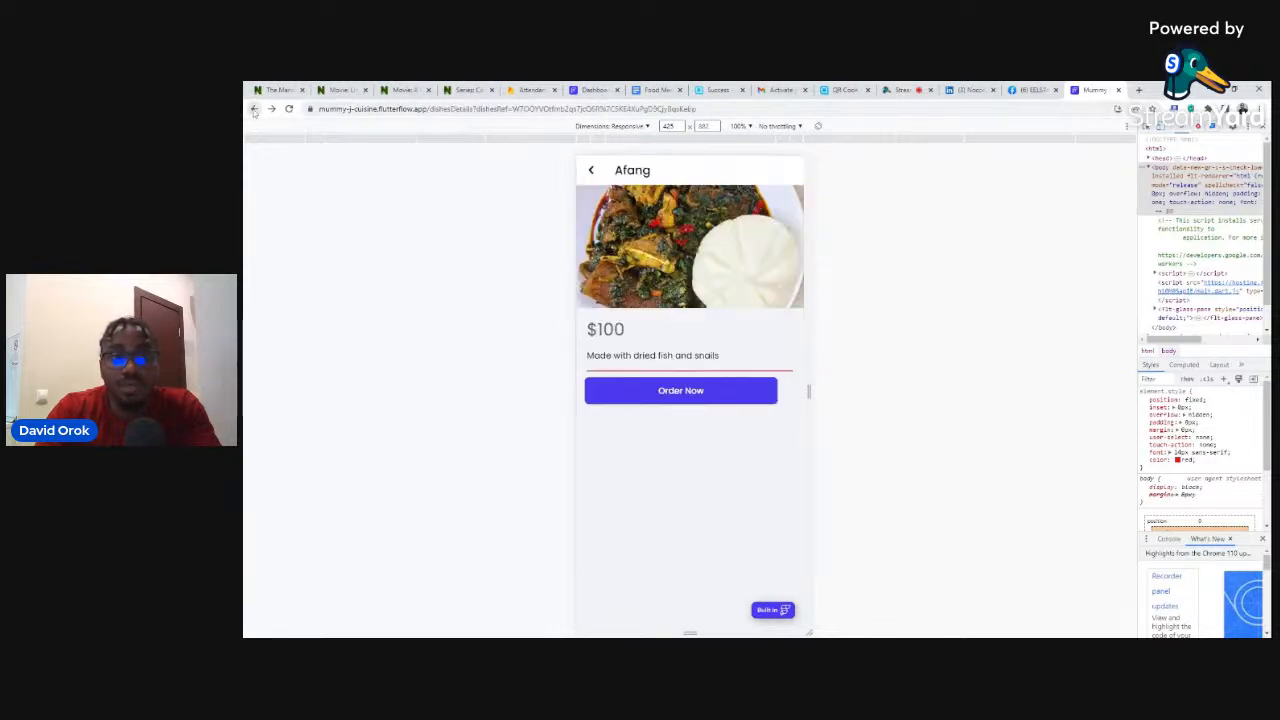
{"action": "left_click", "coordinate": [254, 110]}
{"action": "left_click", "coordinate": [254, 110]}
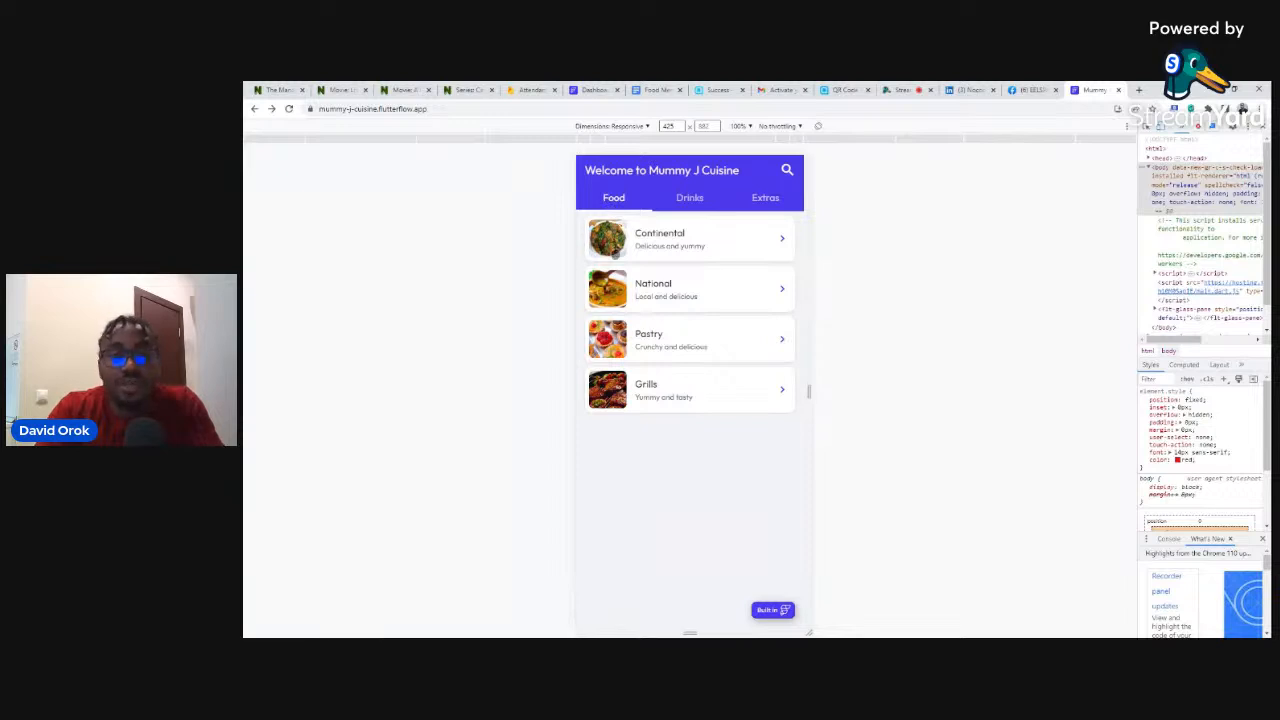
{"action": "left_click", "coordinate": [530, 90]}
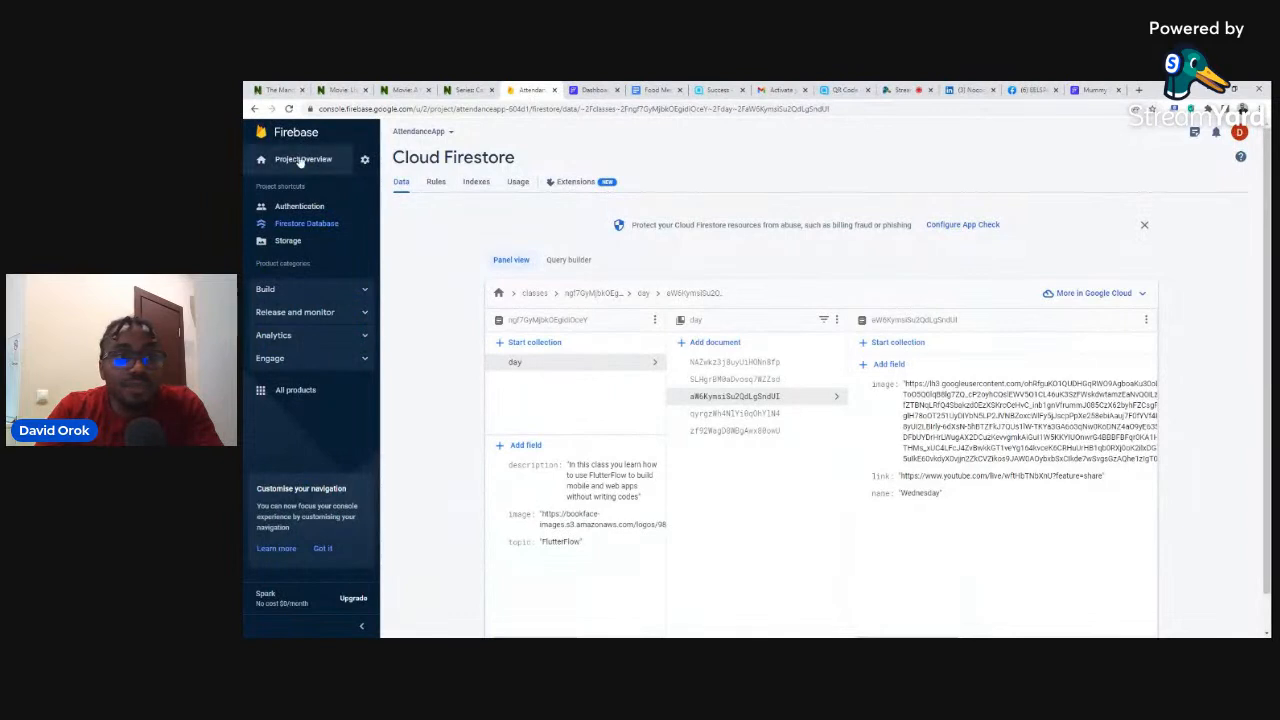
- Open the Fooodo project from the Firebase projects list
{"action": "left_click", "coordinate": [267, 141]}
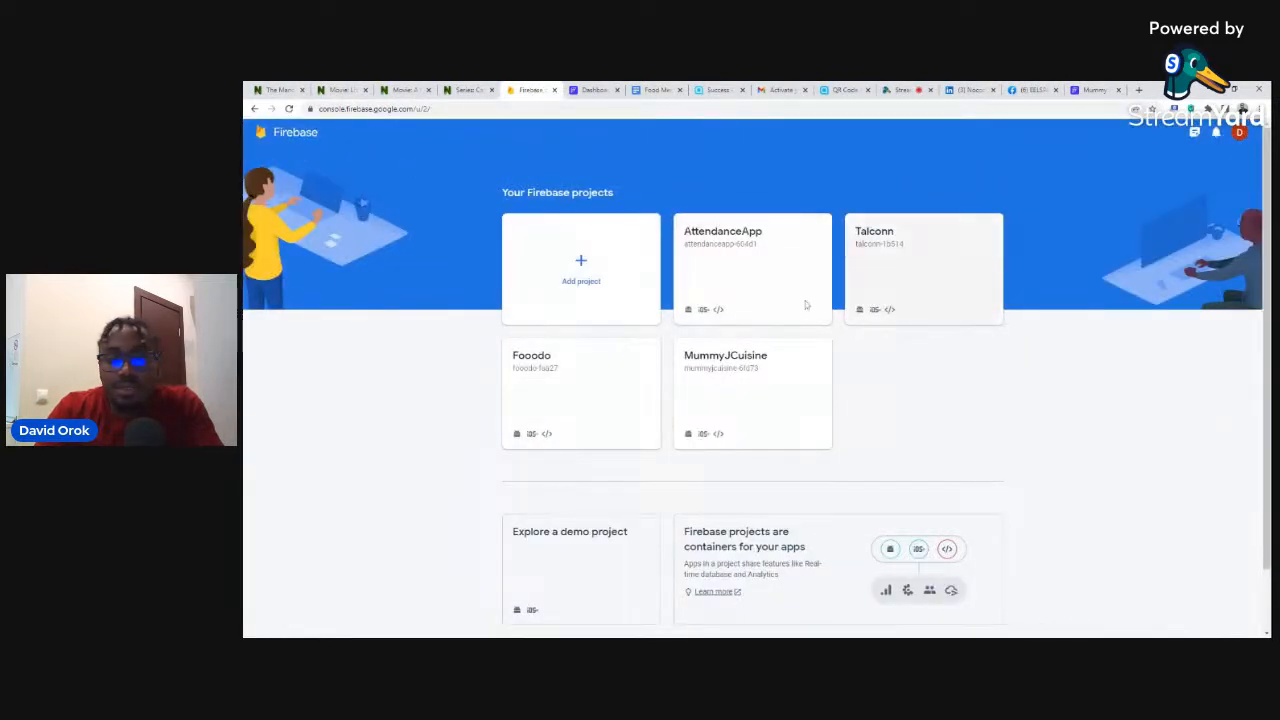
{"action": "left_click", "coordinate": [527, 360]}
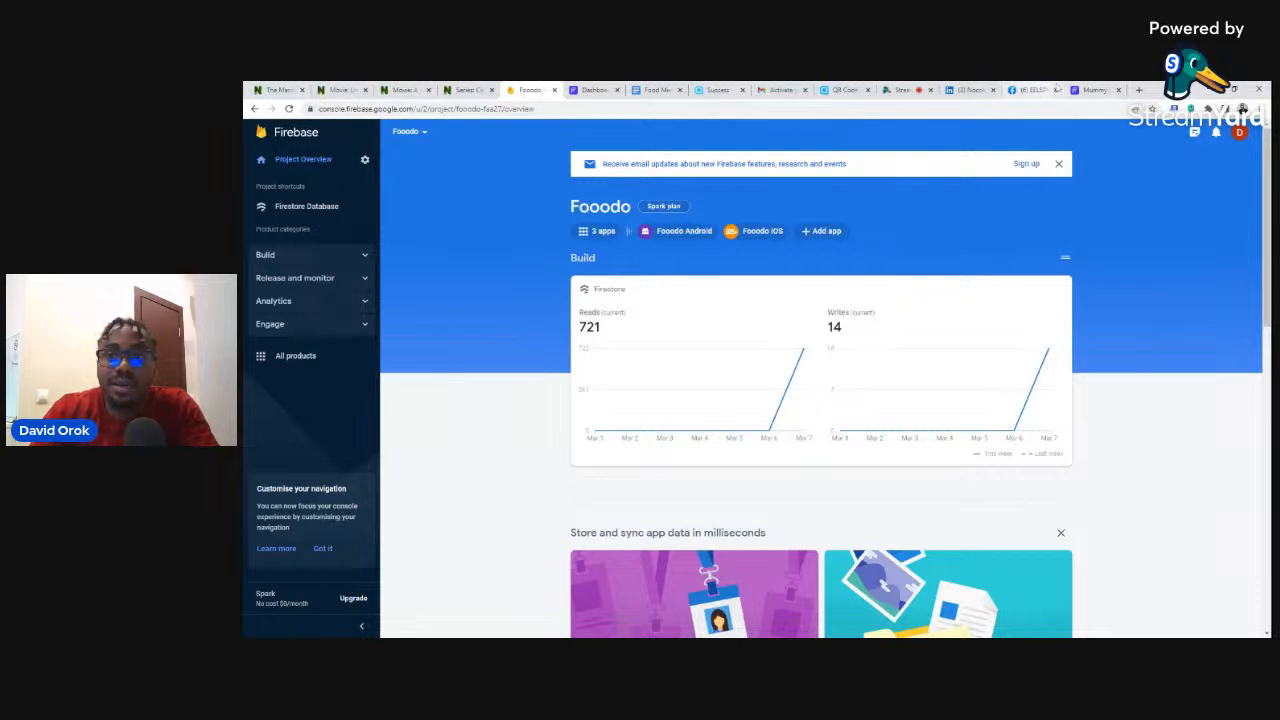
{"action": "left_click", "coordinate": [1090, 89]}
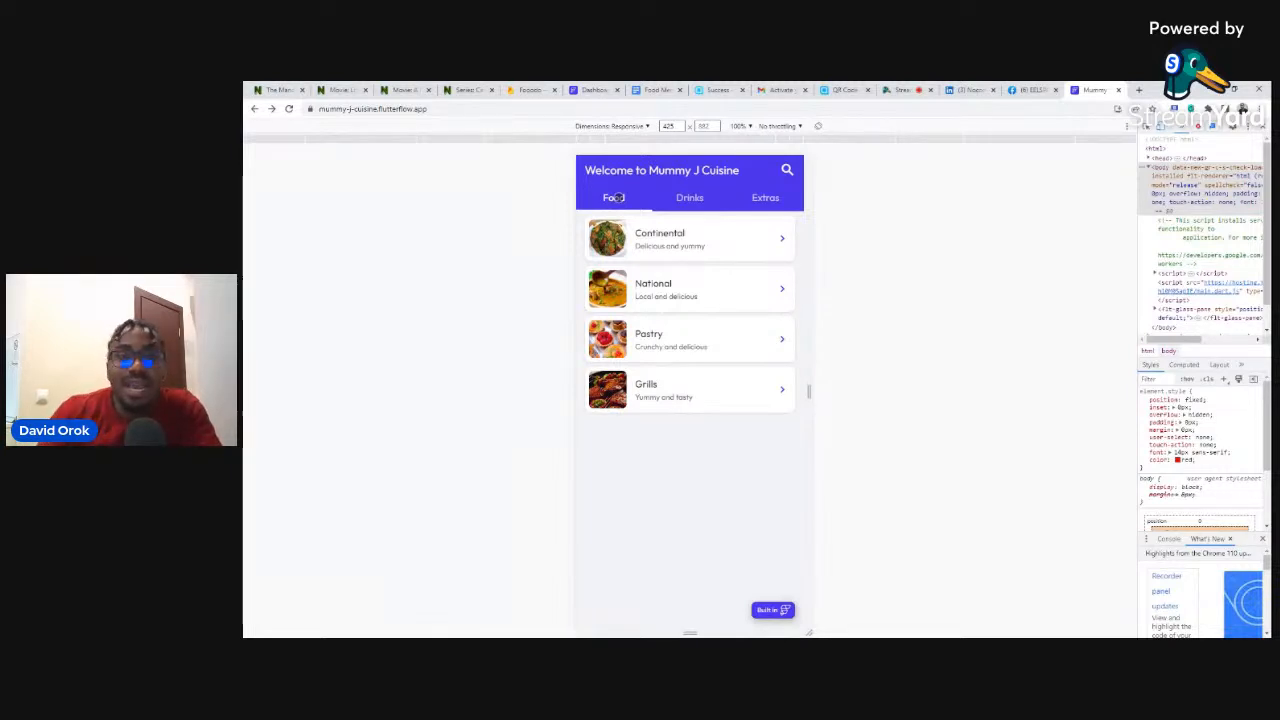
{"action": "left_click", "coordinate": [532, 89]}
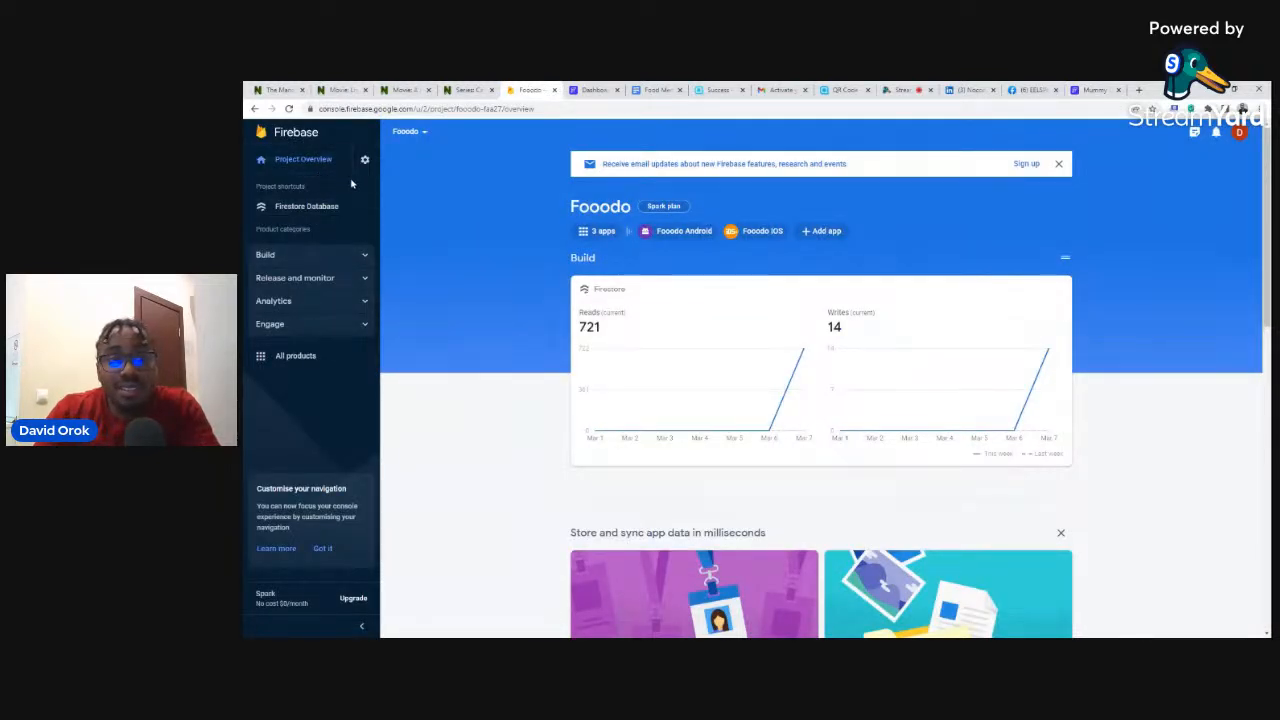
- Open the Fooodo project's Authentication page under Build
{"action": "left_click", "coordinate": [318, 257]}
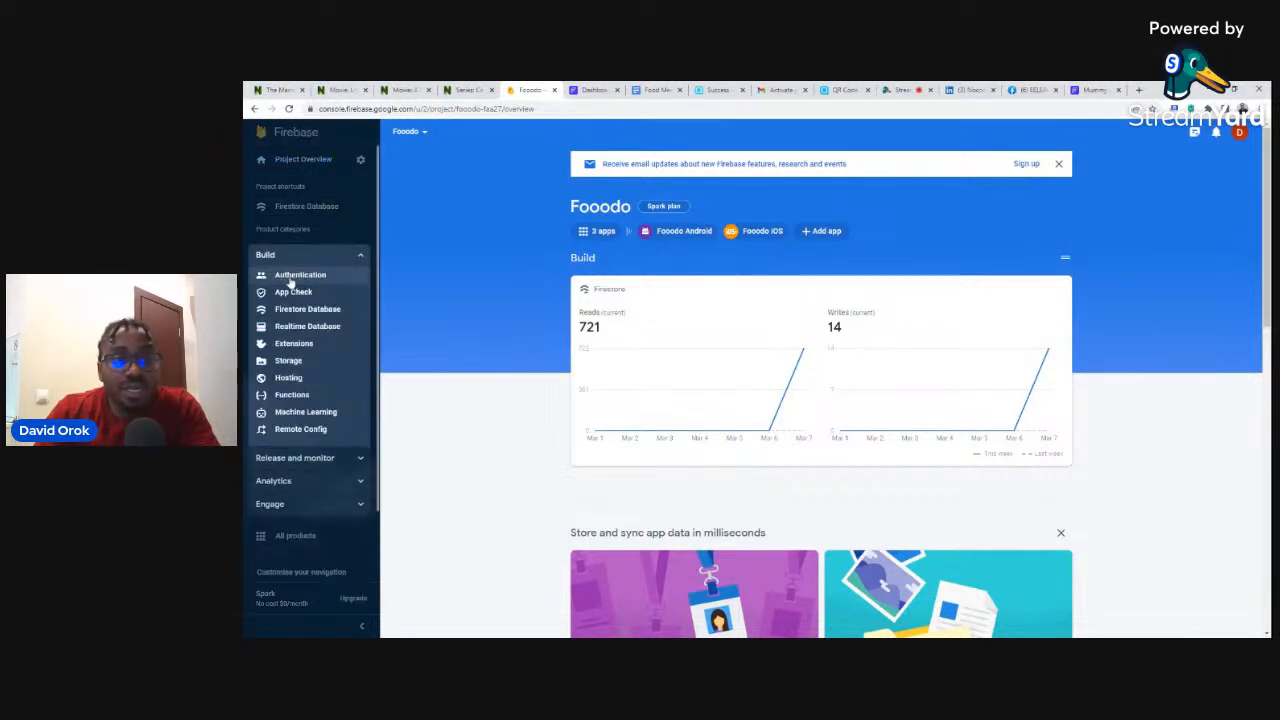
{"action": "left_click", "coordinate": [290, 279]}
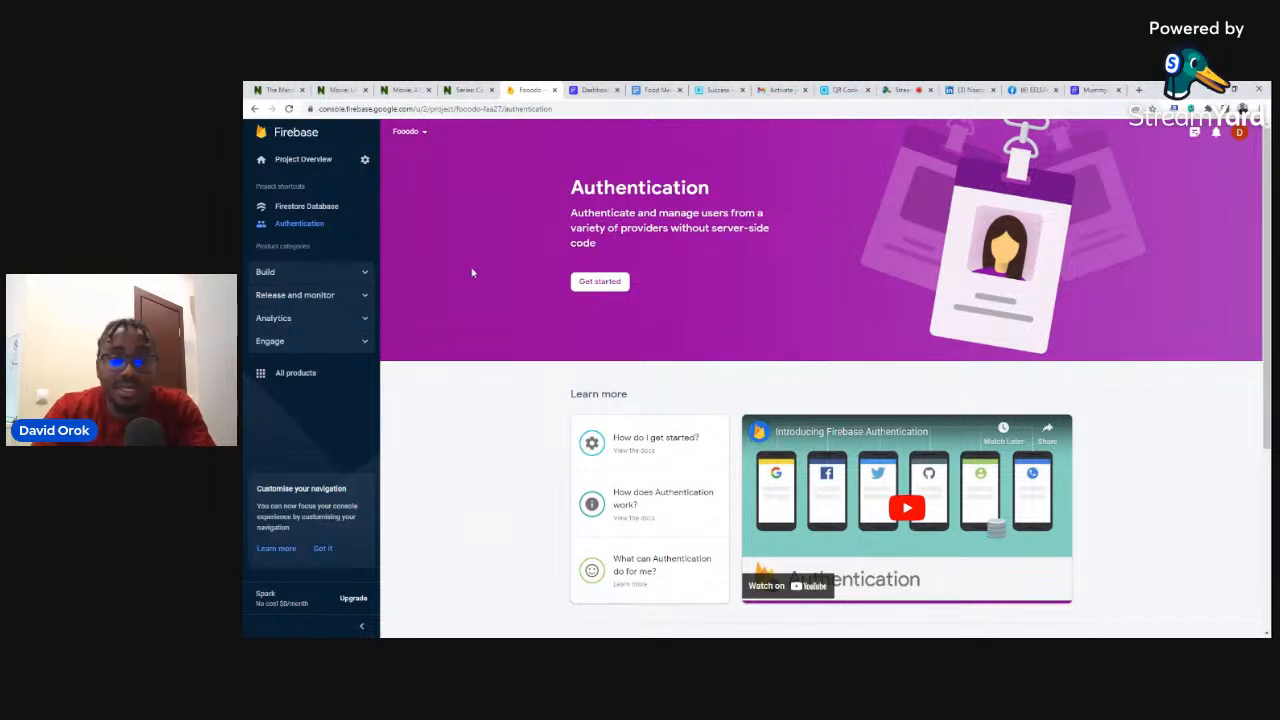
{"action": "left_click", "coordinate": [332, 274]}
{"action": "left_click", "coordinate": [338, 266]}
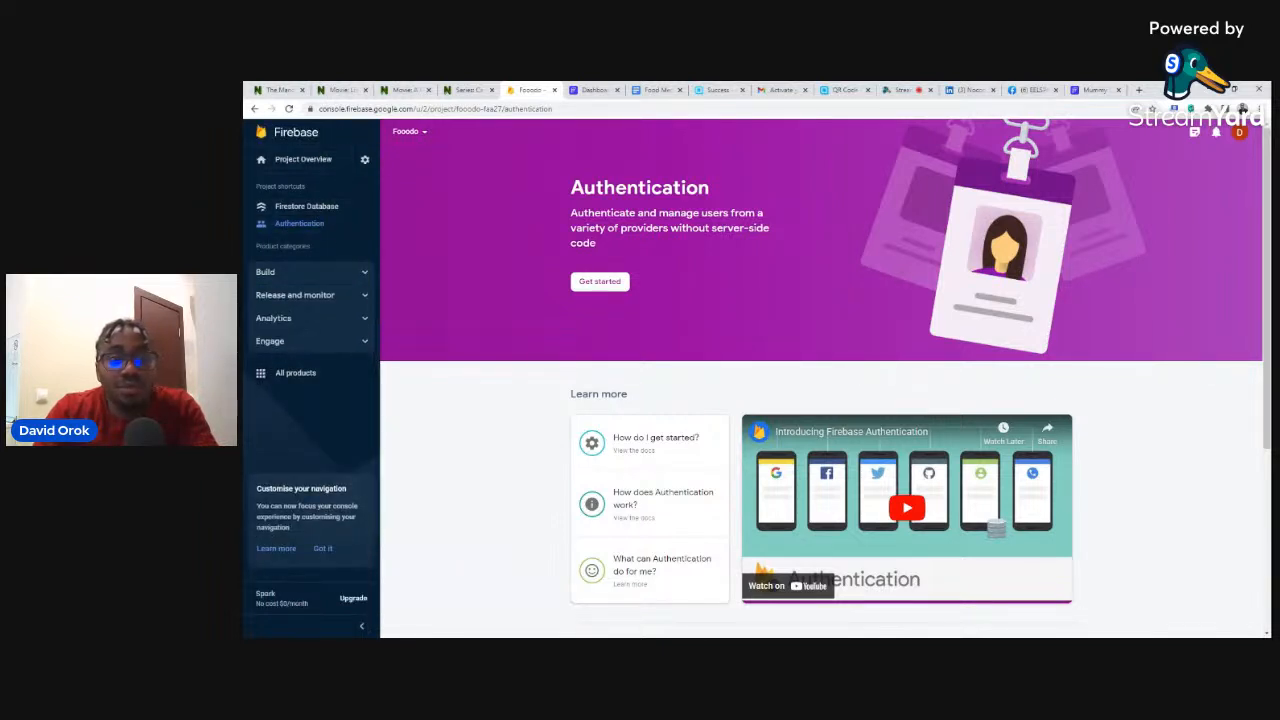
- View Fooodo's Firestore alcoholic, food and nonalcoholic data, then start a new FlutterFlow project
{"action": "left_click", "coordinate": [300, 208]}
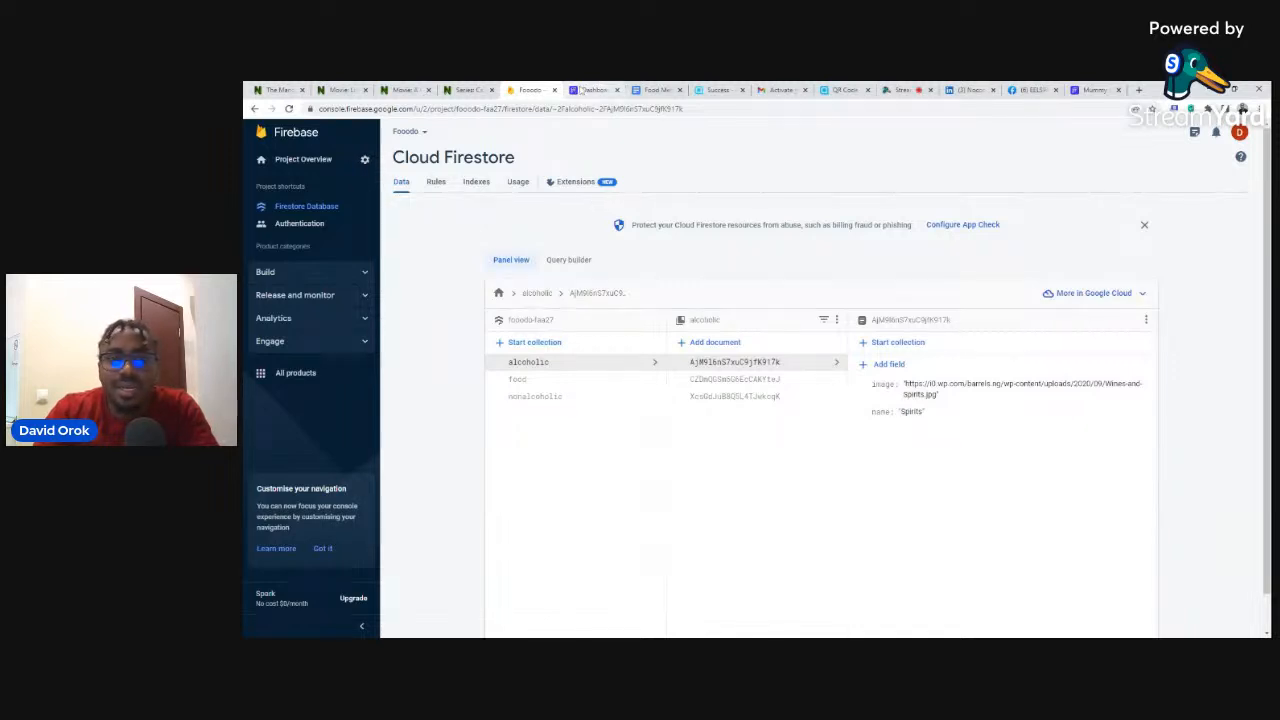
{"action": "left_click", "coordinate": [588, 90]}
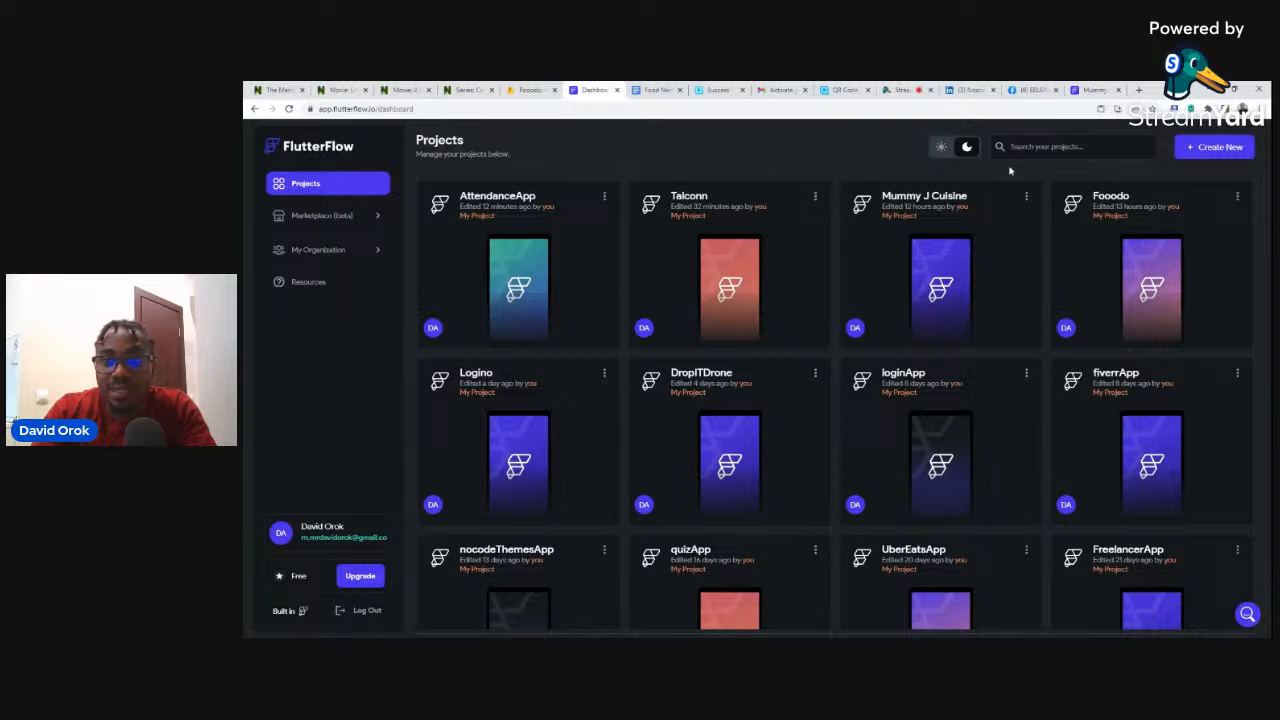
{"action": "left_click", "coordinate": [1218, 149]}
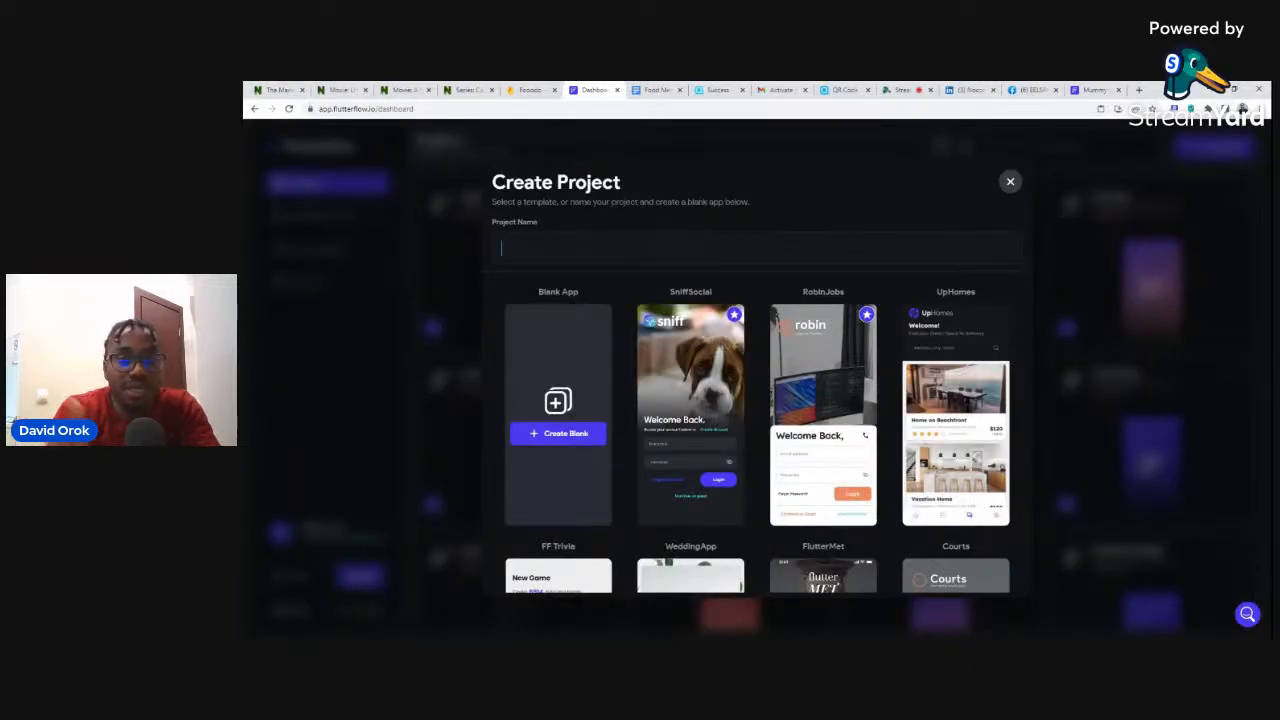
- Create a blank FlutterFlow project named 'Fudo App' and continue to the Firebase step
{"action": "type", "text": "F"}
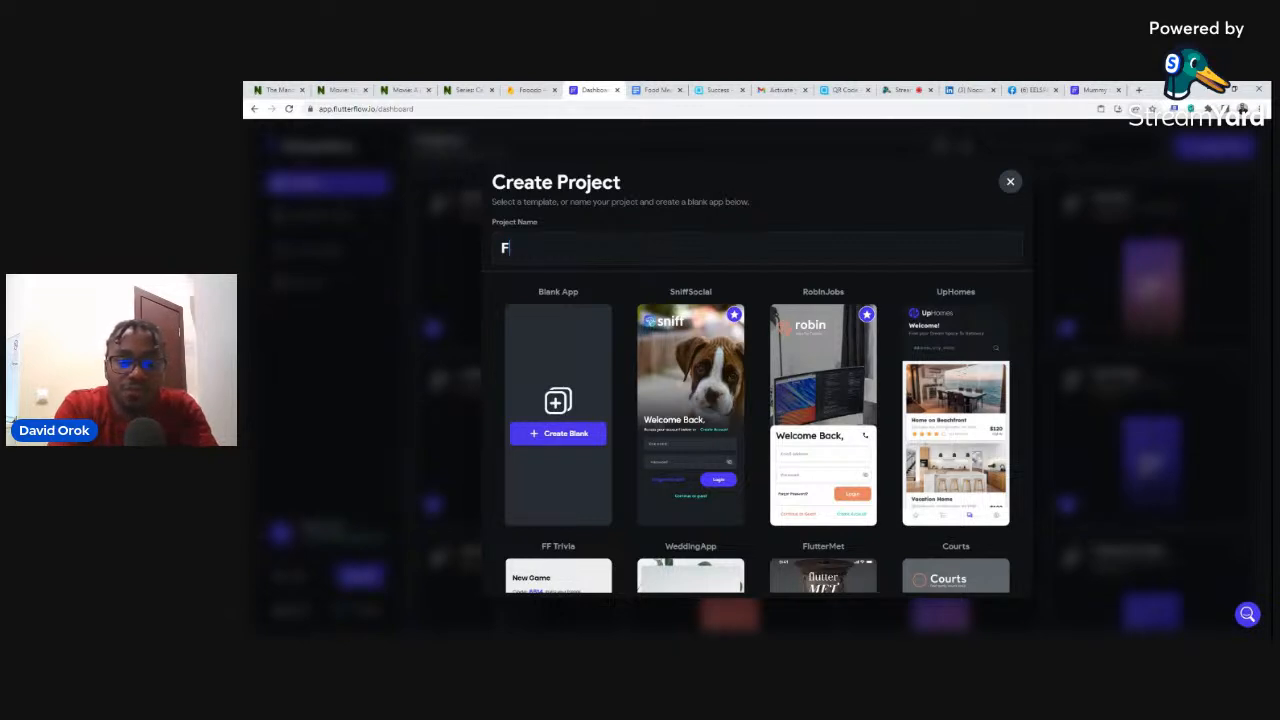
{"action": "type", "text": "du"}
{"action": "key", "text": "BackSpace"}
{"action": "key", "text": "BackSpace"}
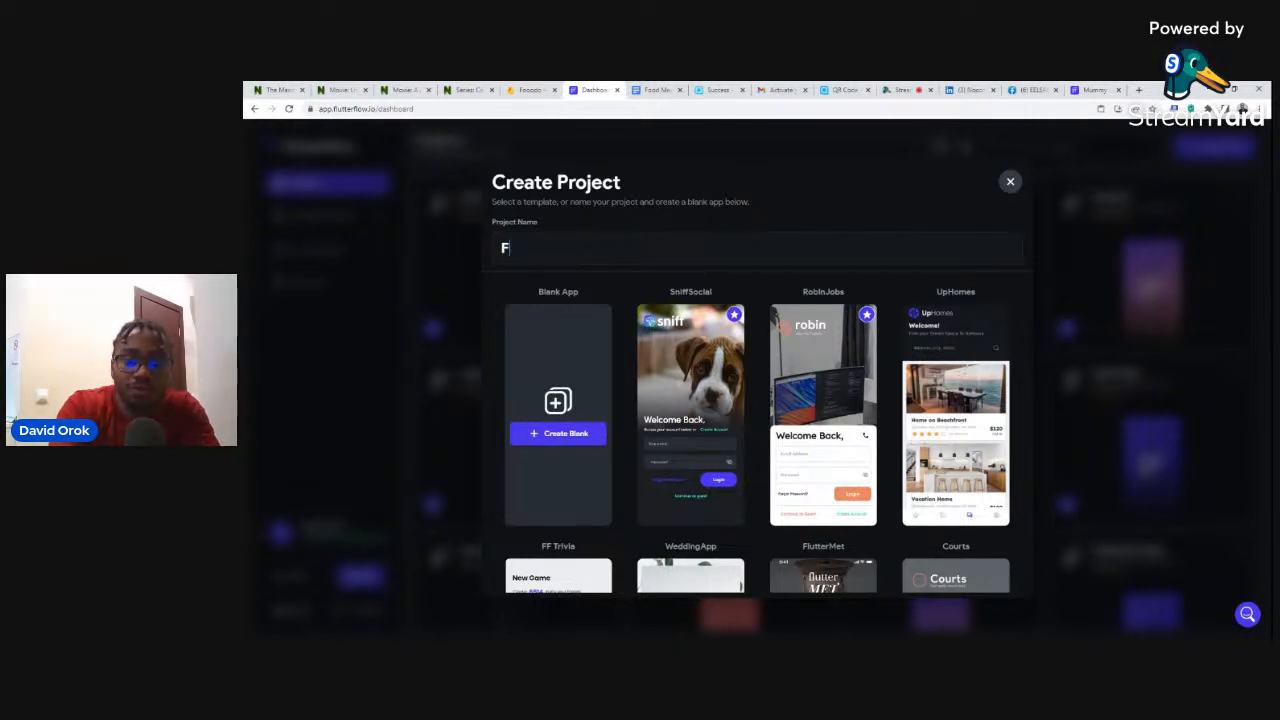
{"action": "type", "text": "udo"}
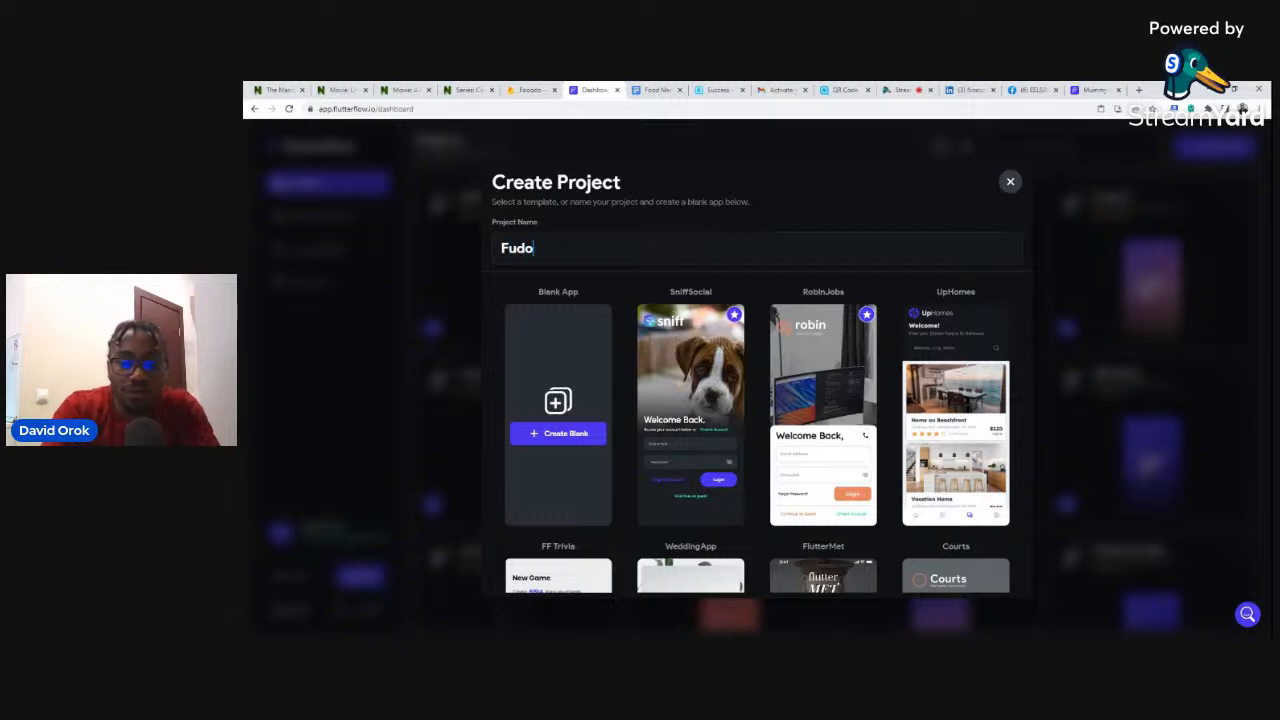
{"action": "type", "text": " App"}
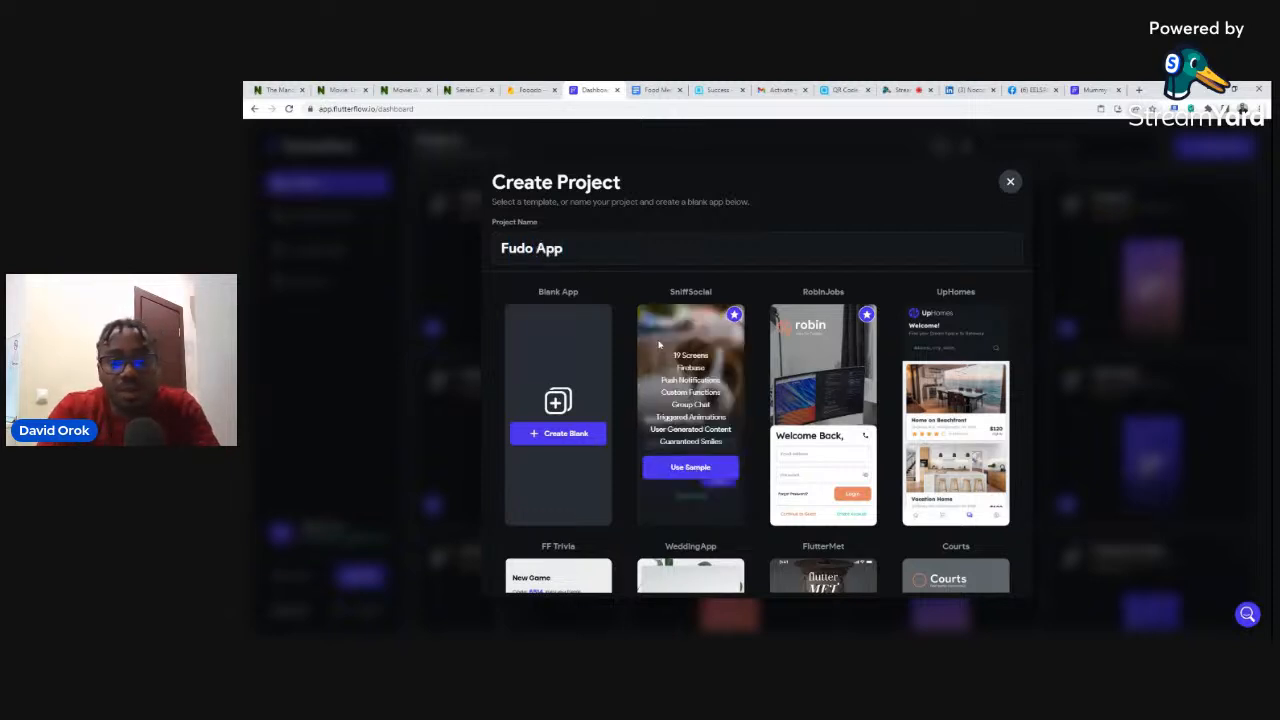
{"action": "left_click", "coordinate": [558, 438]}
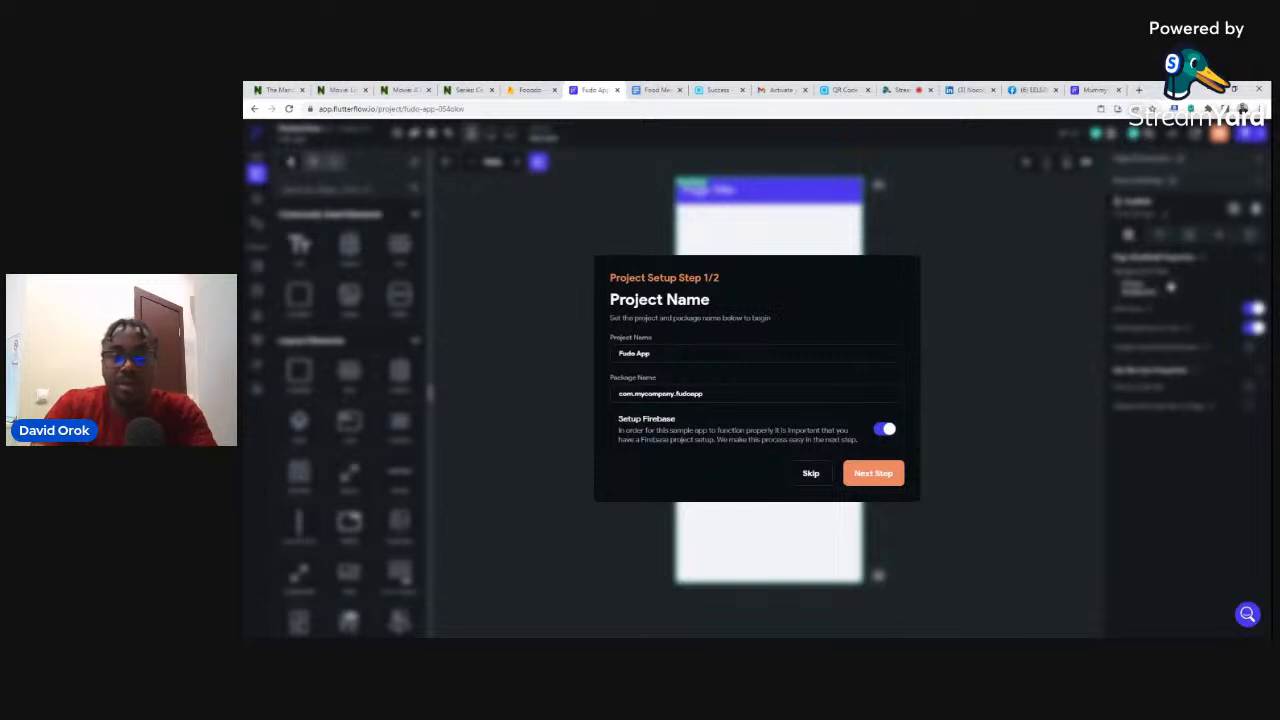
{"action": "left_click", "coordinate": [870, 477]}
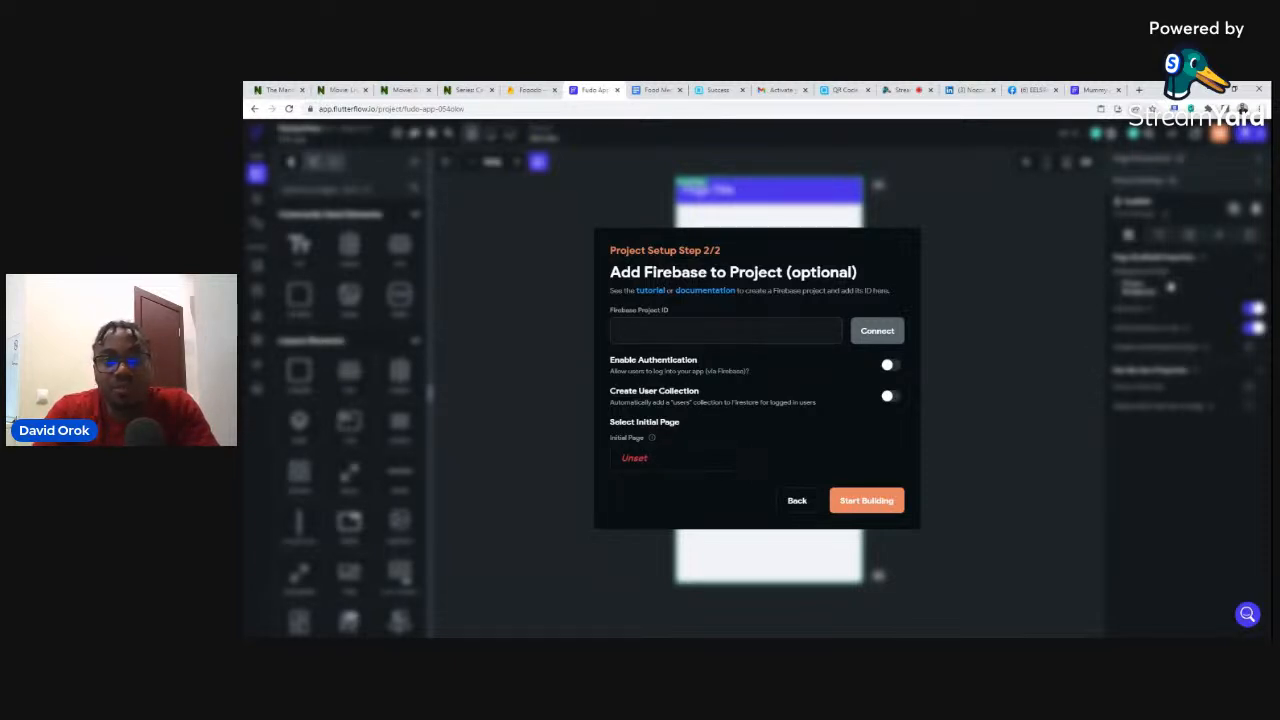
- Return to the Firebase console showing Fooodo's alcoholic, food and nonalcoholic collections
{"action": "left_click", "coordinate": [527, 91]}
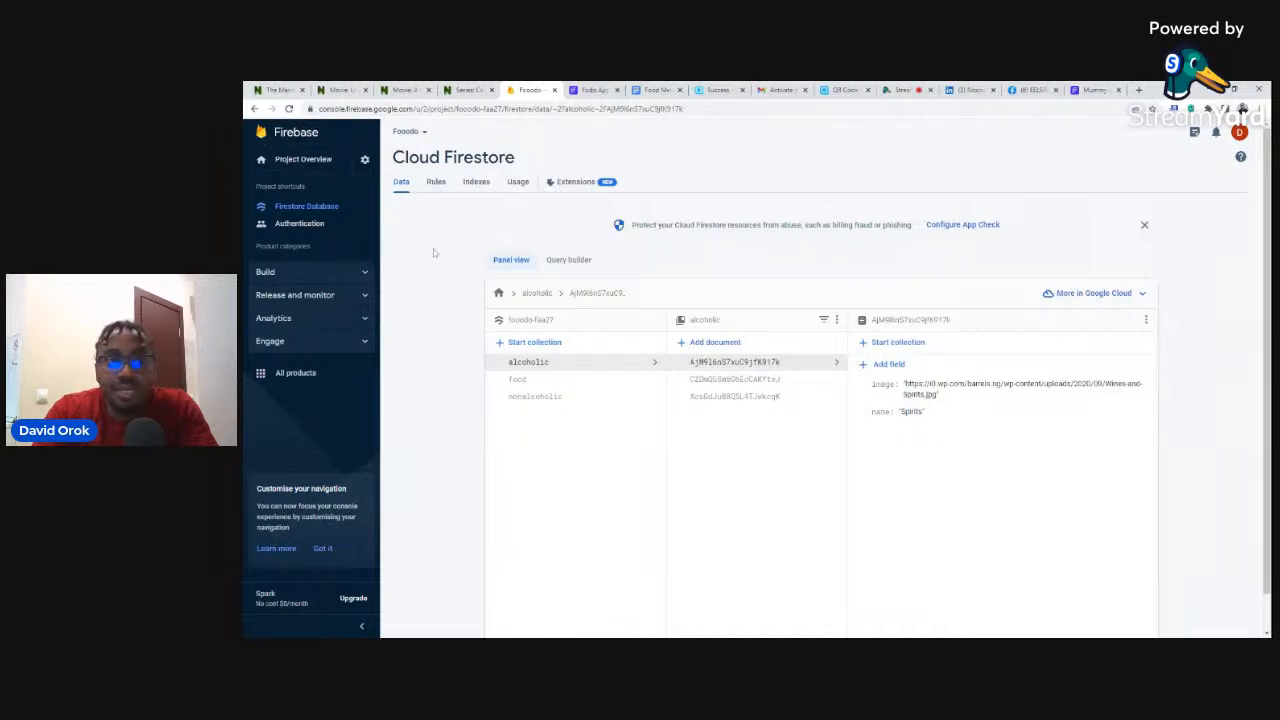
- Create a Firebase project named 'Fudo' with Google Analytics disabled
{"action": "left_click", "coordinate": [284, 138]}
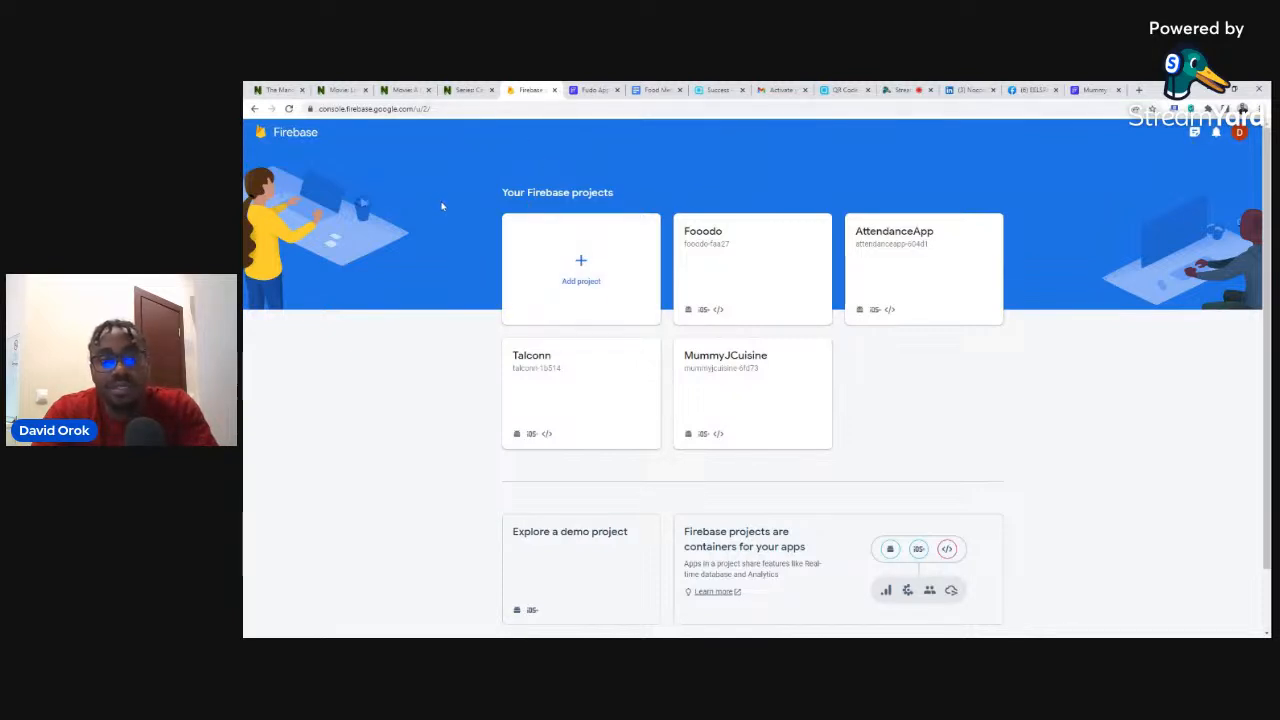
{"action": "left_click", "coordinate": [579, 268]}
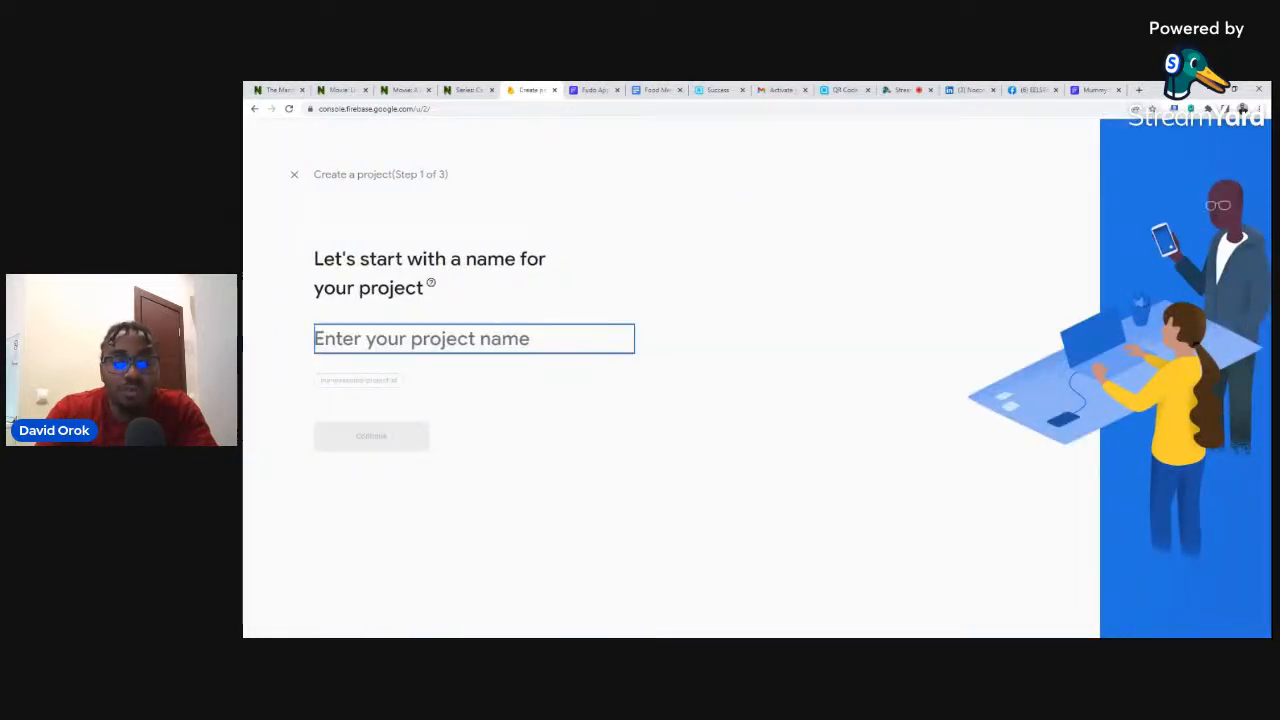
{"action": "type", "text": "Fudo"}
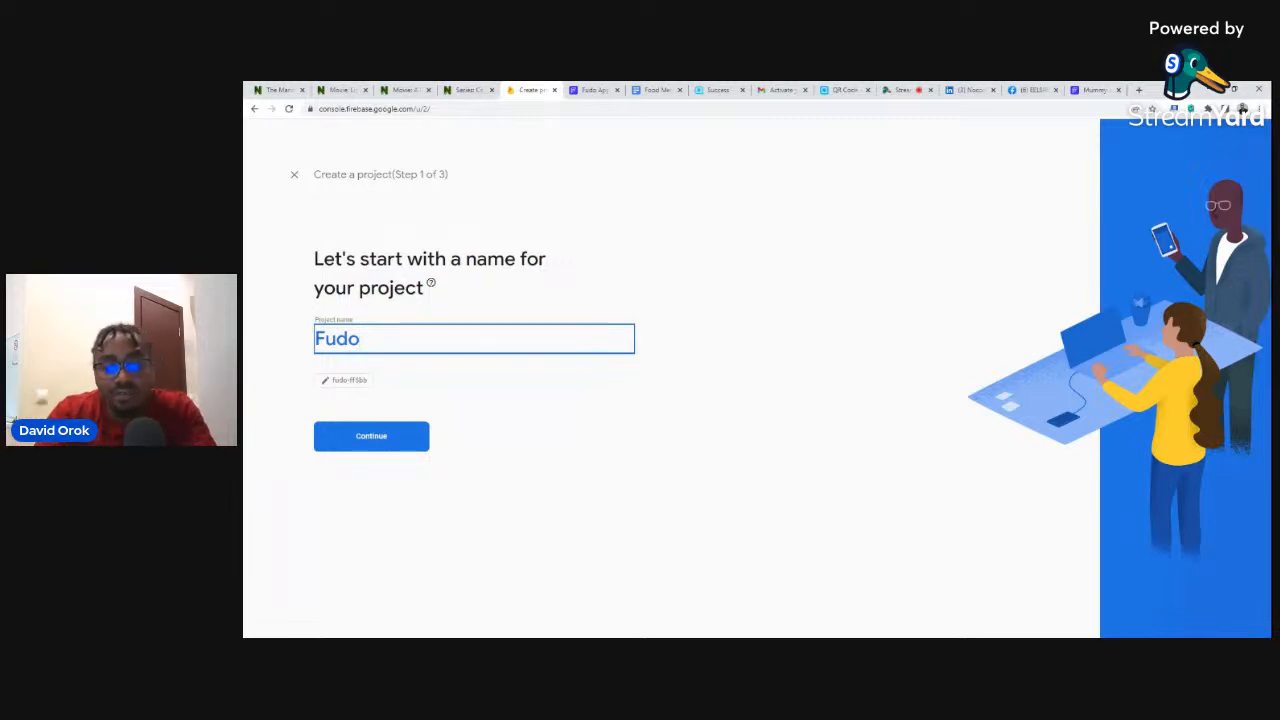
{"action": "left_click", "coordinate": [392, 437]}
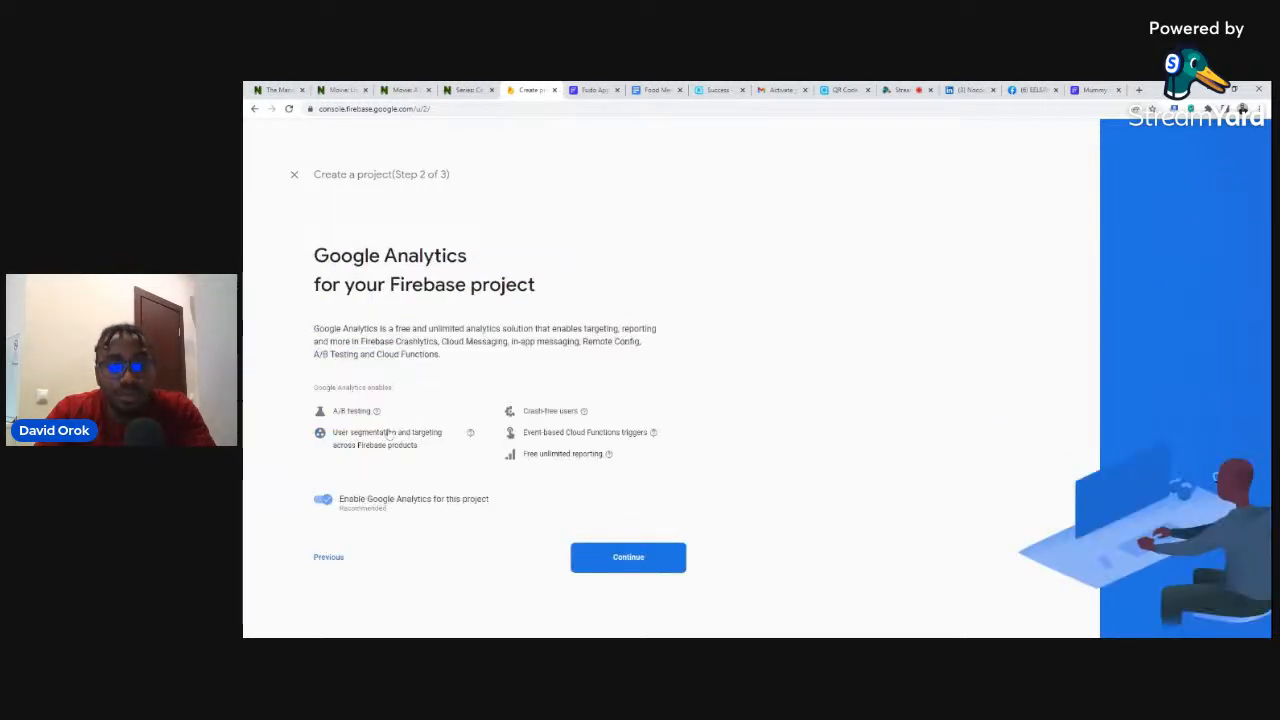
{"action": "left_click", "coordinate": [320, 500]}
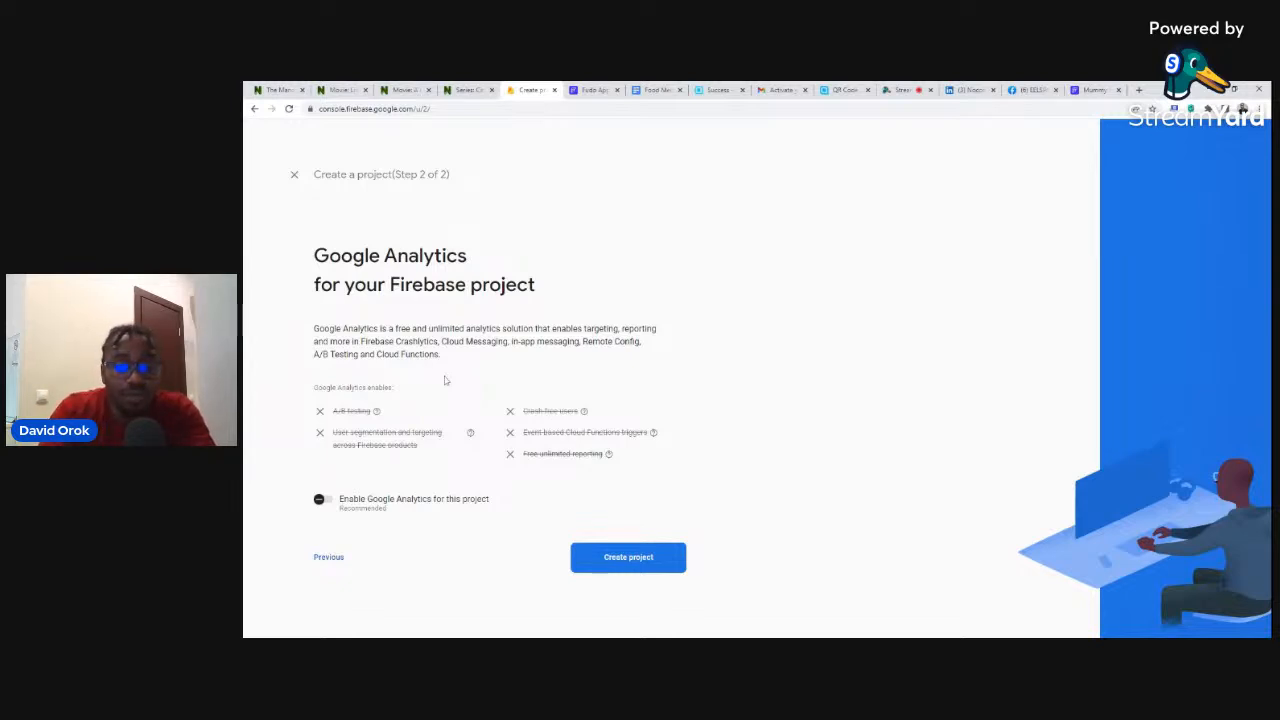
{"action": "left_click", "coordinate": [622, 562]}
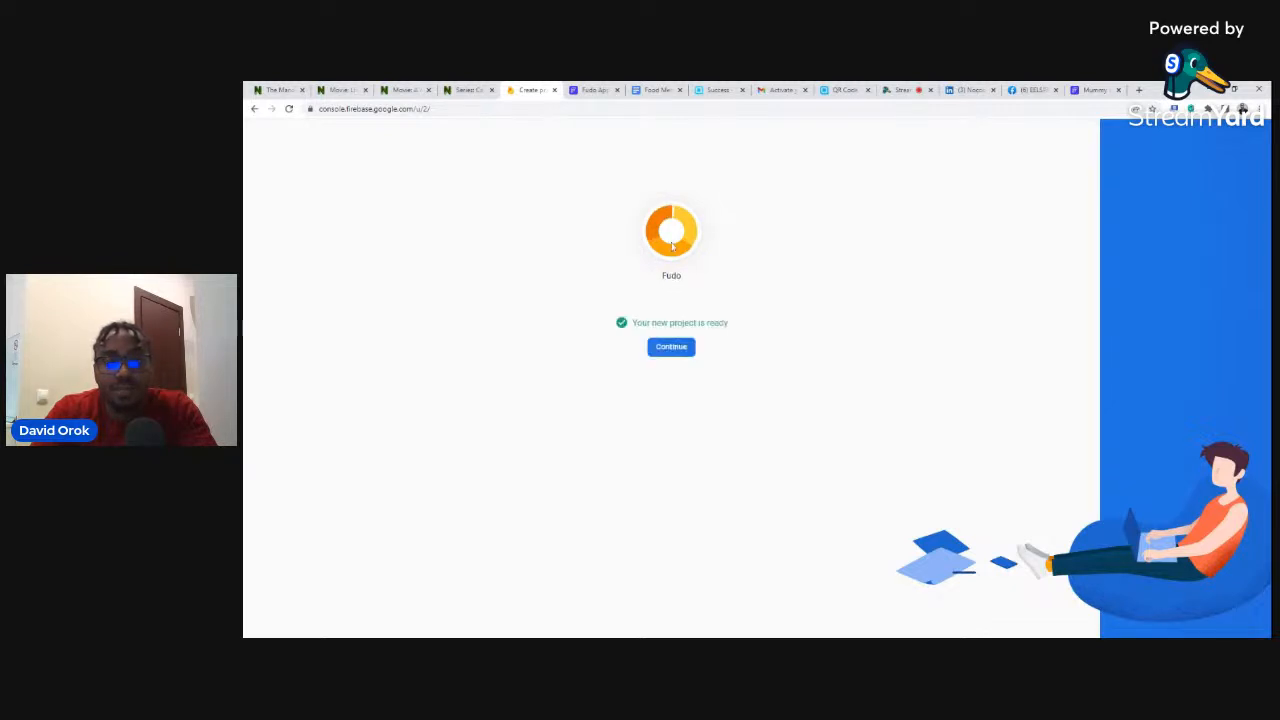
{"action": "left_click", "coordinate": [668, 347]}
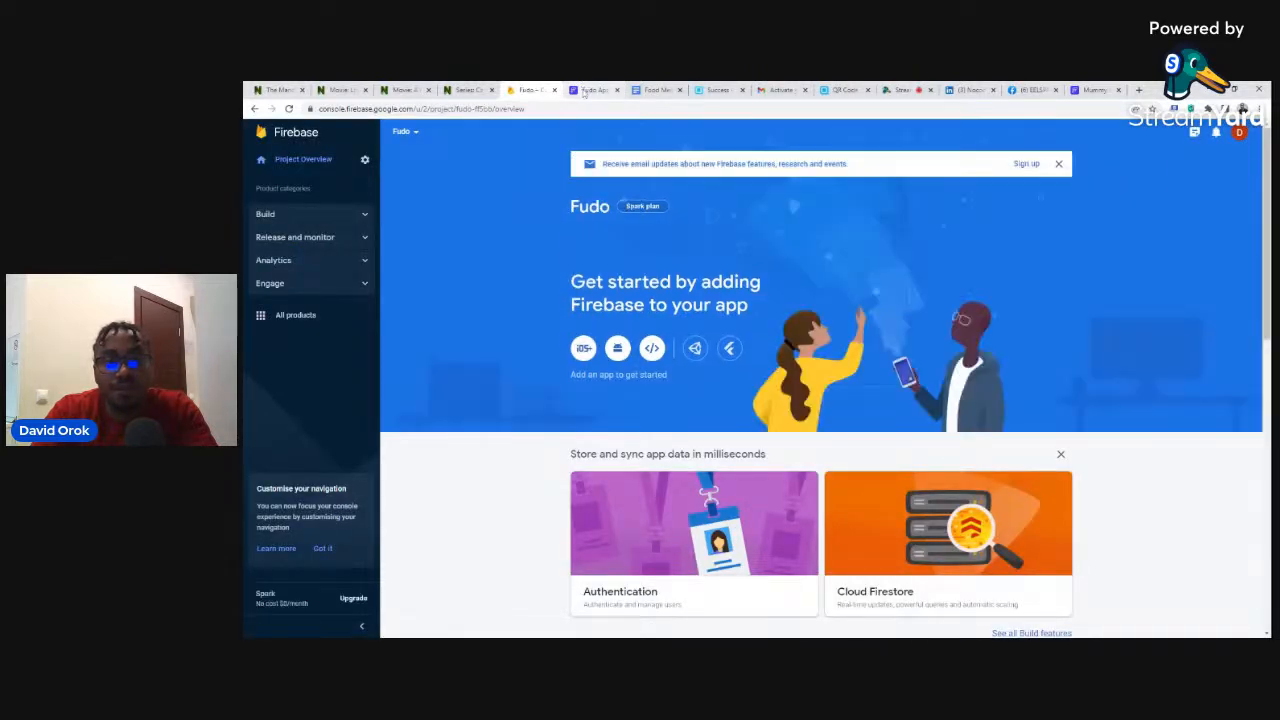
- Check FlutterFlow's Firebase setup dialog, then open the Fudo project's settings menu
{"action": "left_click", "coordinate": [586, 91]}
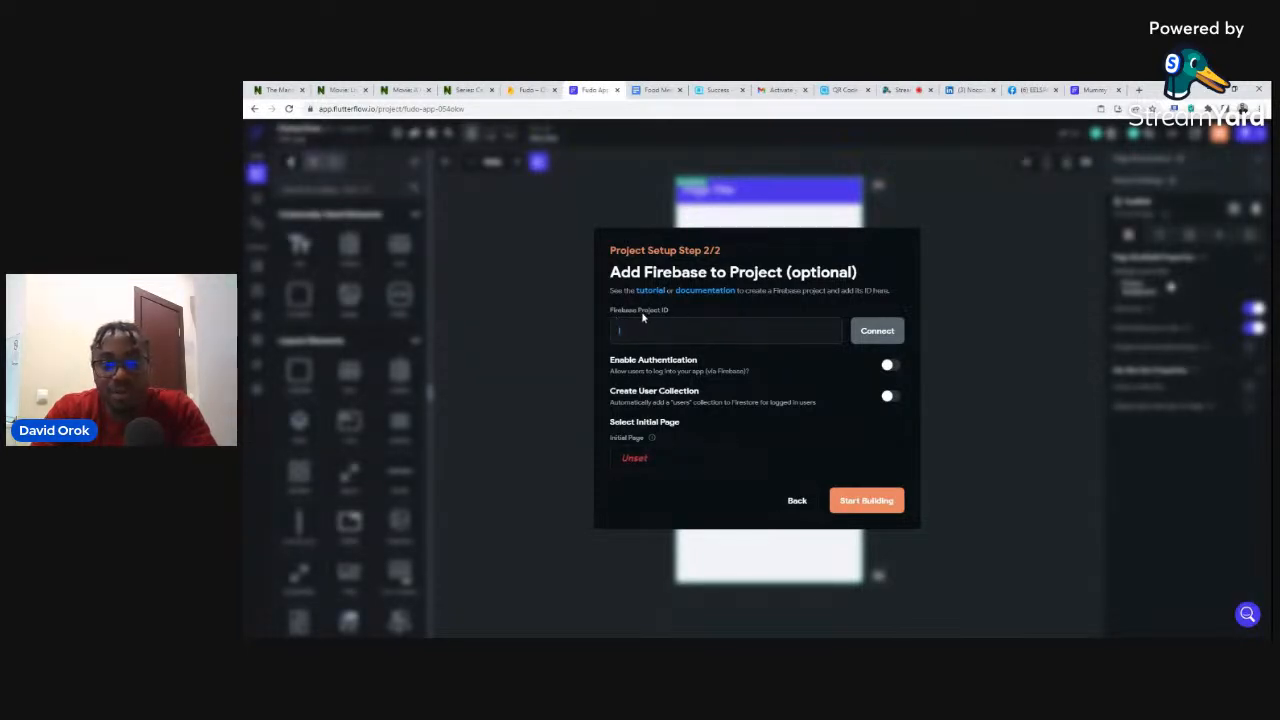
{"action": "left_click", "coordinate": [528, 89]}
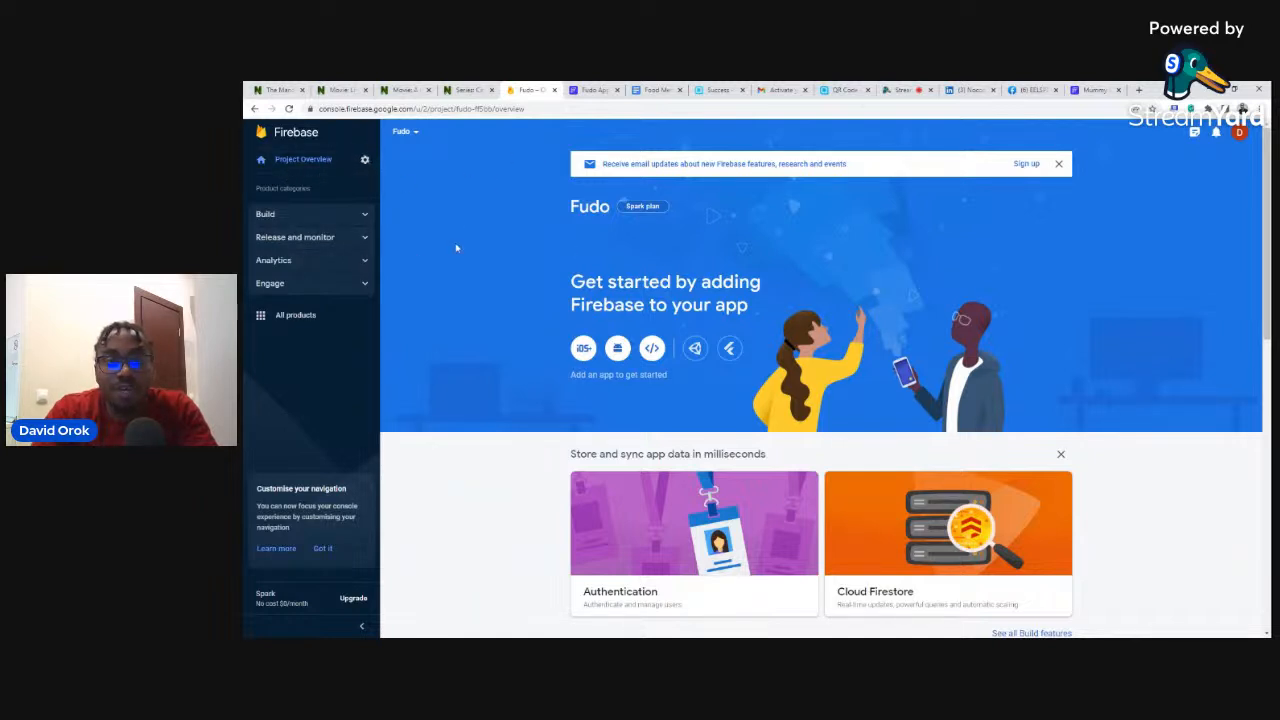
{"action": "left_click", "coordinate": [365, 163]}
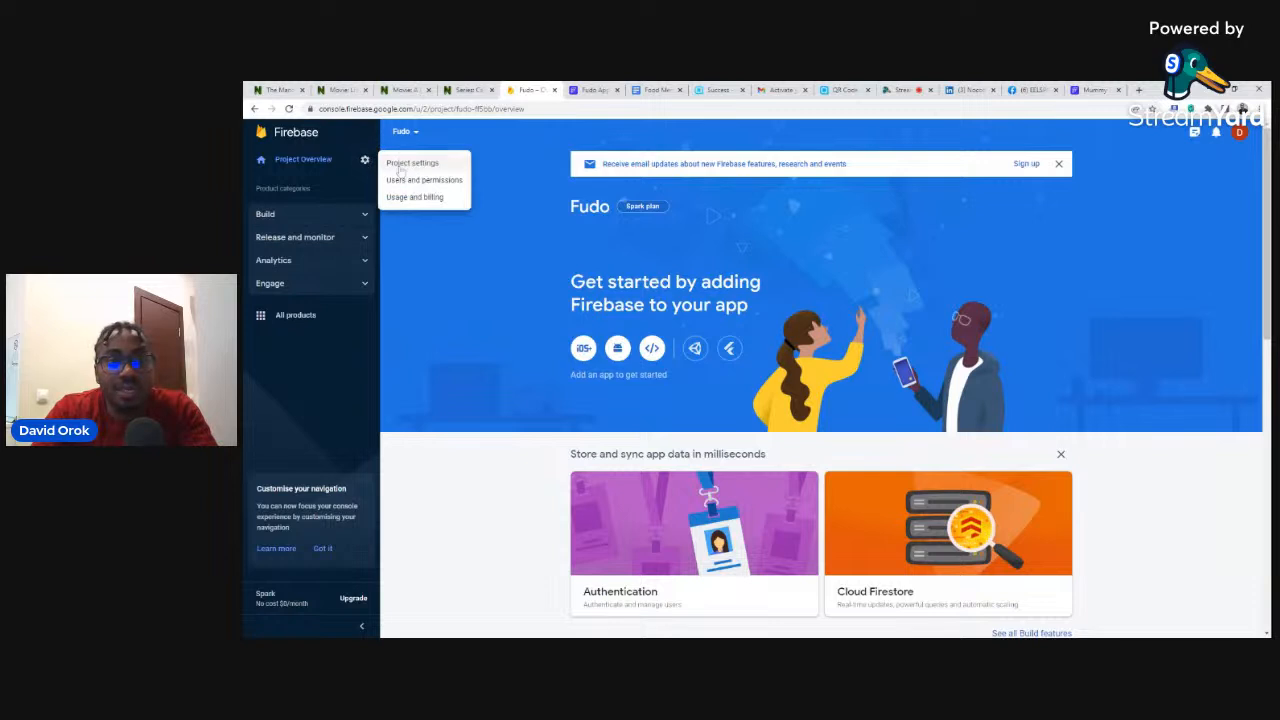
- Copy the Fudo Project ID into FlutterFlow's Firebase Project ID field
{"action": "left_click", "coordinate": [418, 166]}
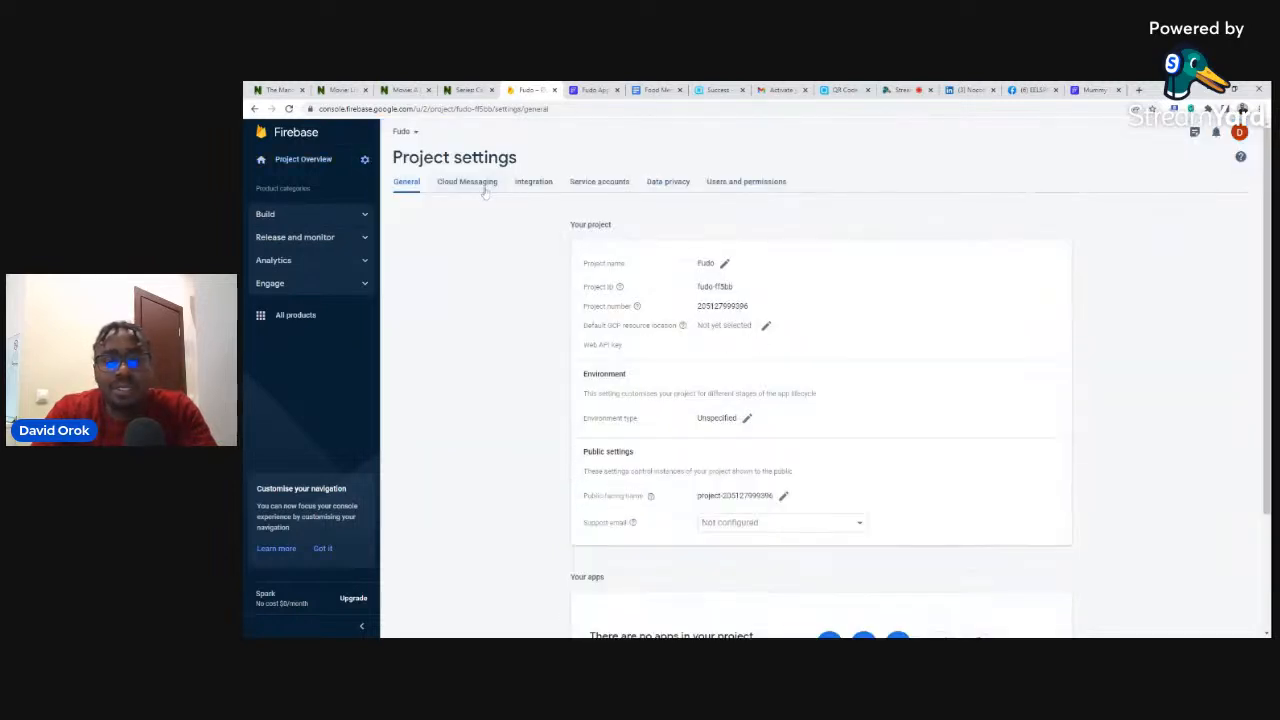
{"action": "left_click_drag", "start_coordinate": [736, 287], "coordinate": [697, 287]}
{"action": "key", "text": "ctrl+c"}
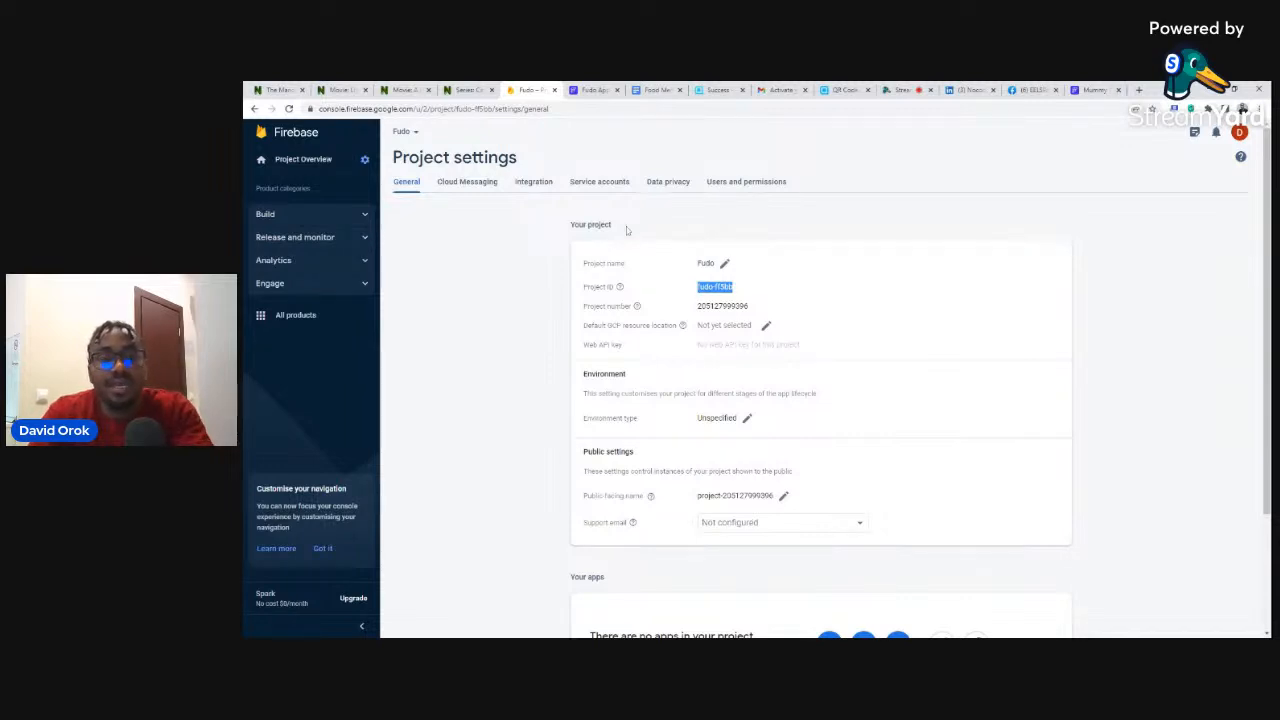
{"action": "left_click", "coordinate": [590, 89]}
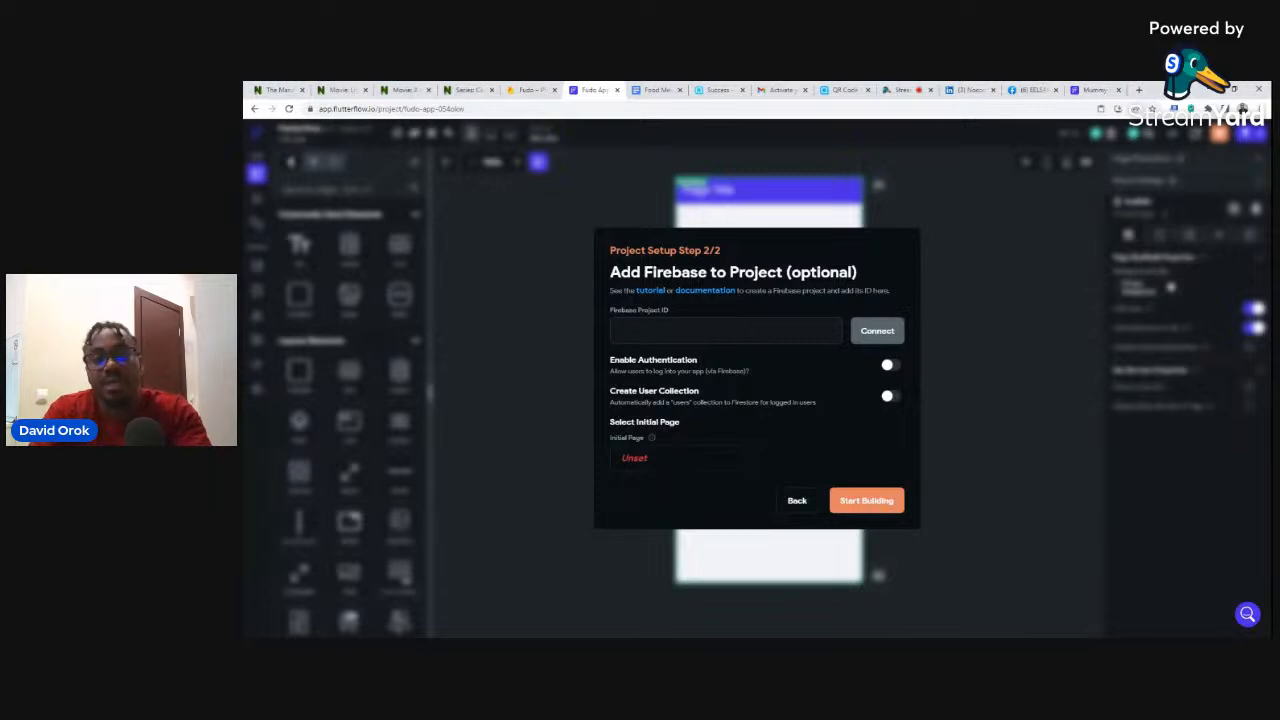
{"action": "key", "text": "ctrl+v"}
{"action": "left_click", "coordinate": [530, 89]}
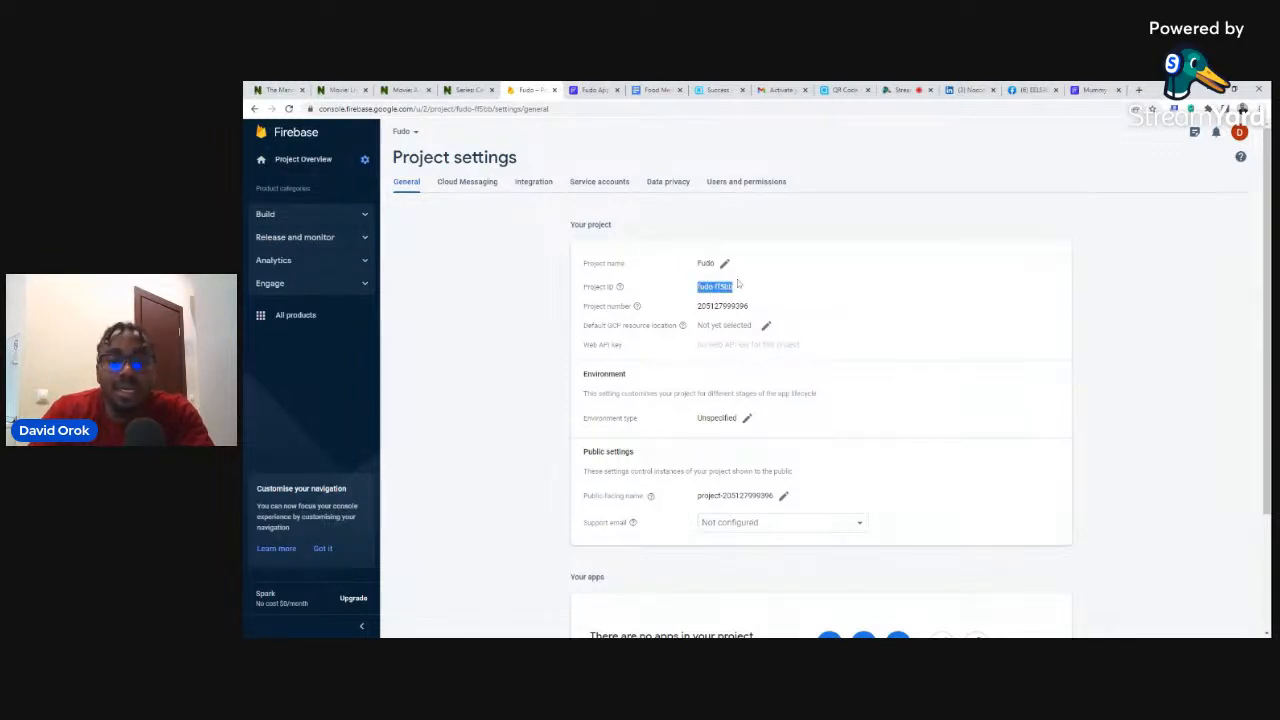
- Open the Fudo project's Users and permissions settings tab
{"action": "left_click", "coordinate": [740, 183]}
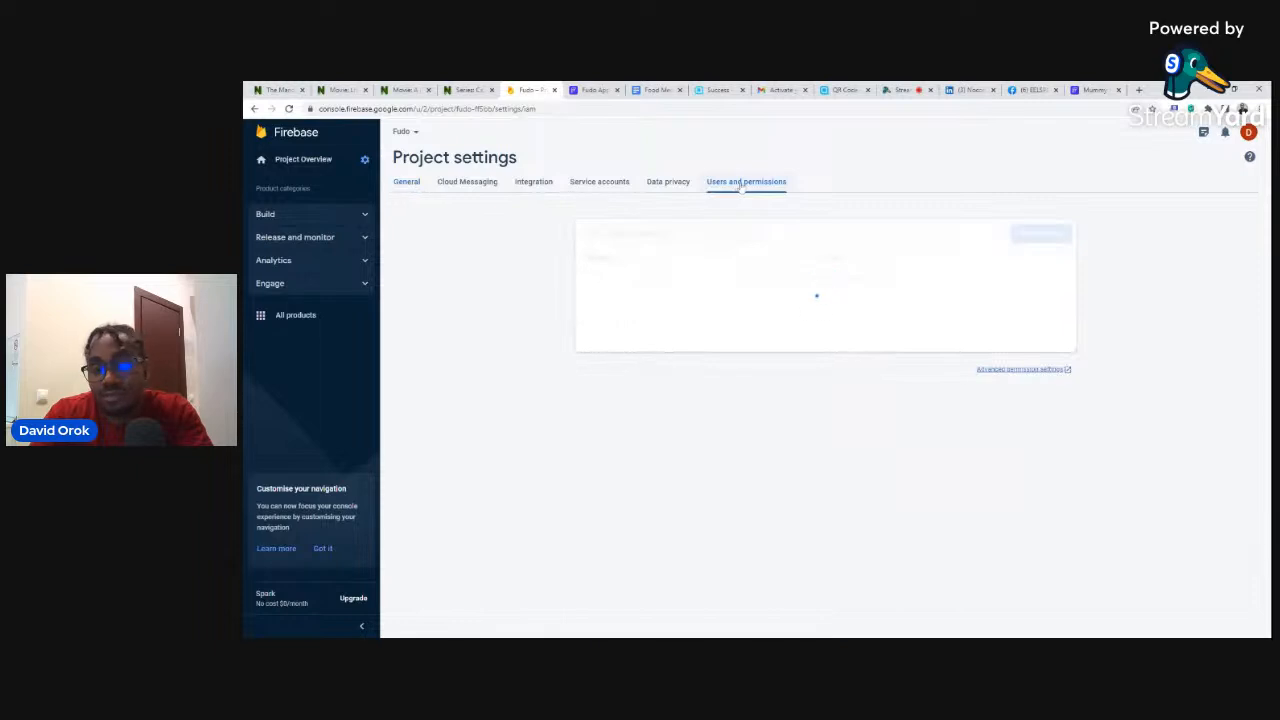
{"action": "left_click", "coordinate": [583, 89]}
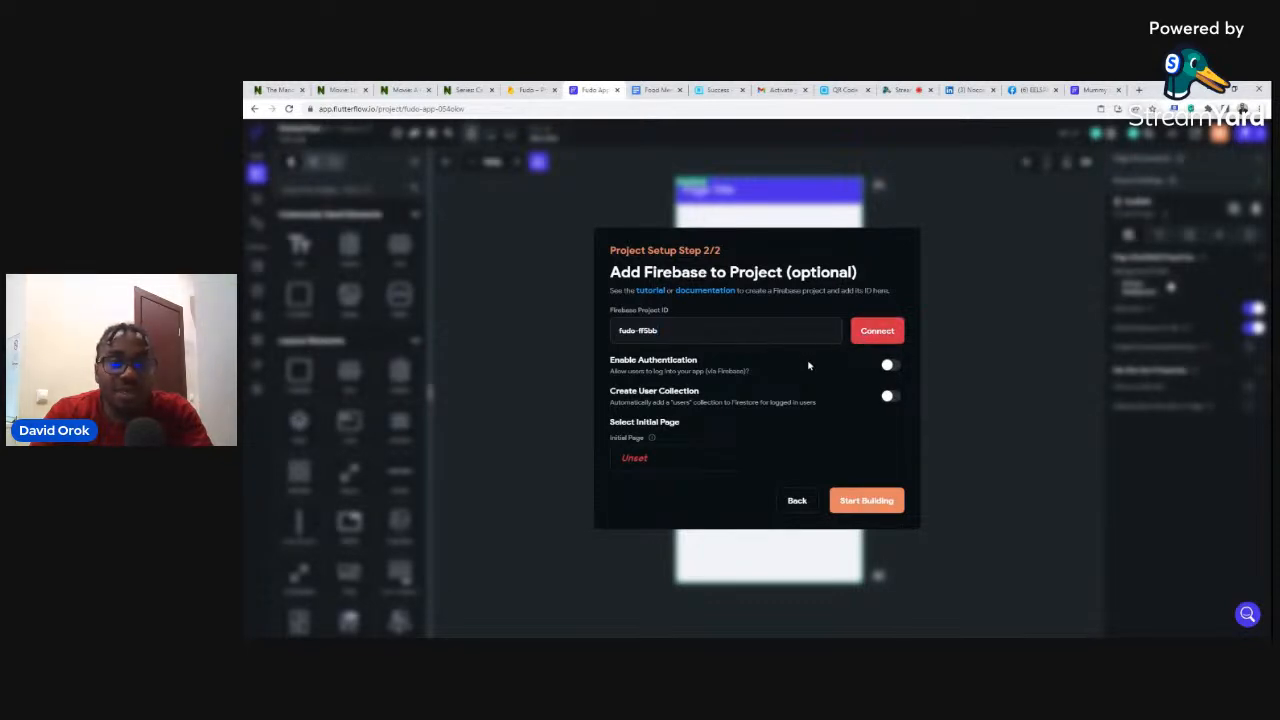
{"action": "left_click", "coordinate": [530, 90]}
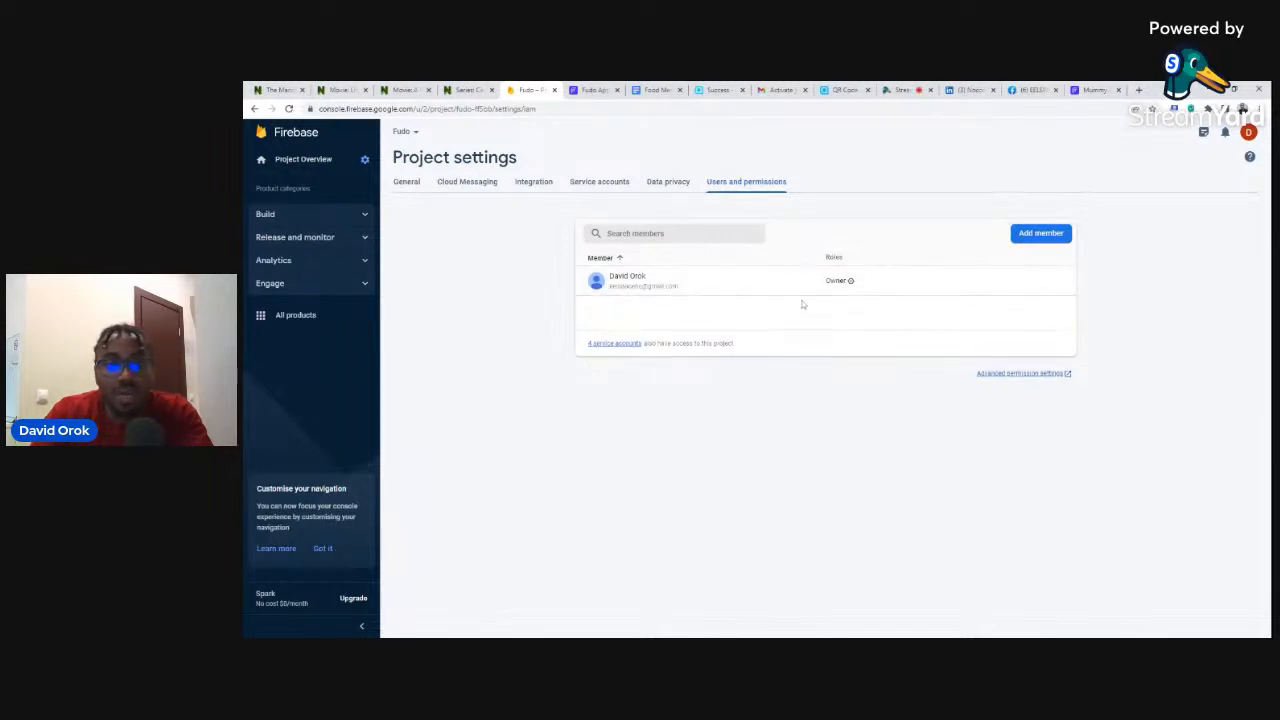
{"action": "left_click", "coordinate": [406, 181]}
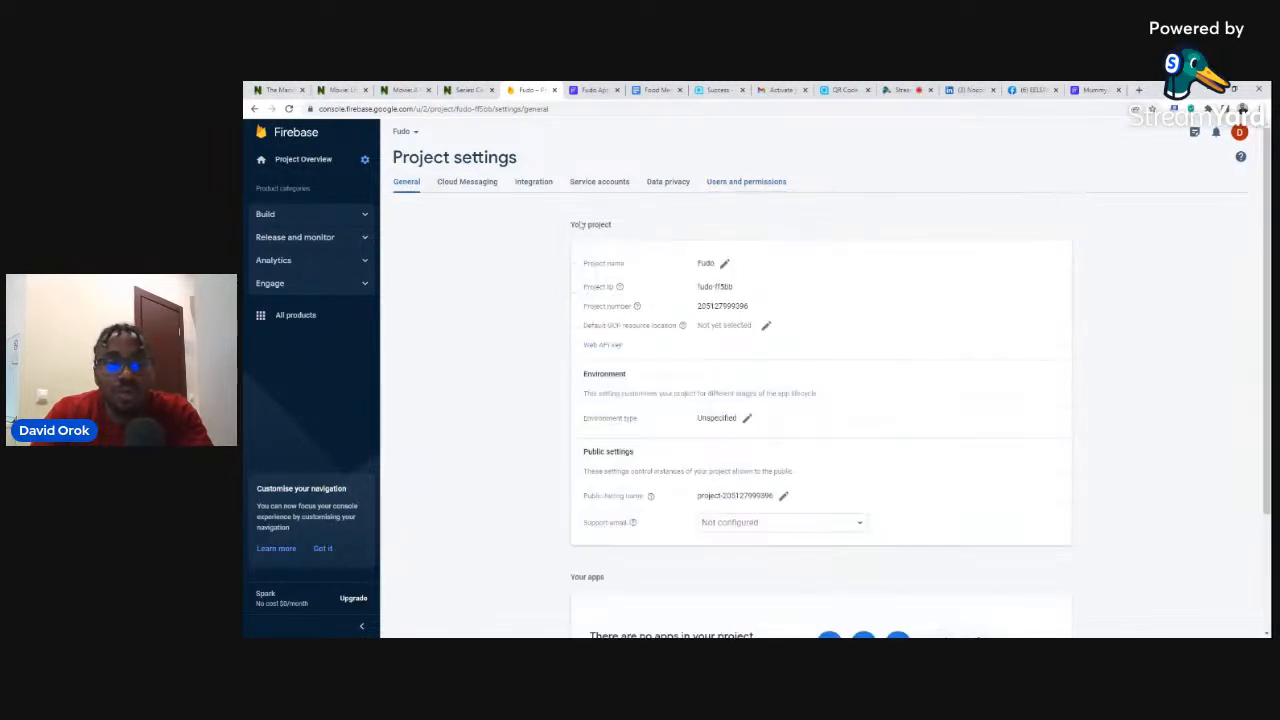
{"action": "left_click_drag", "start_coordinate": [736, 290], "coordinate": [698, 287]}
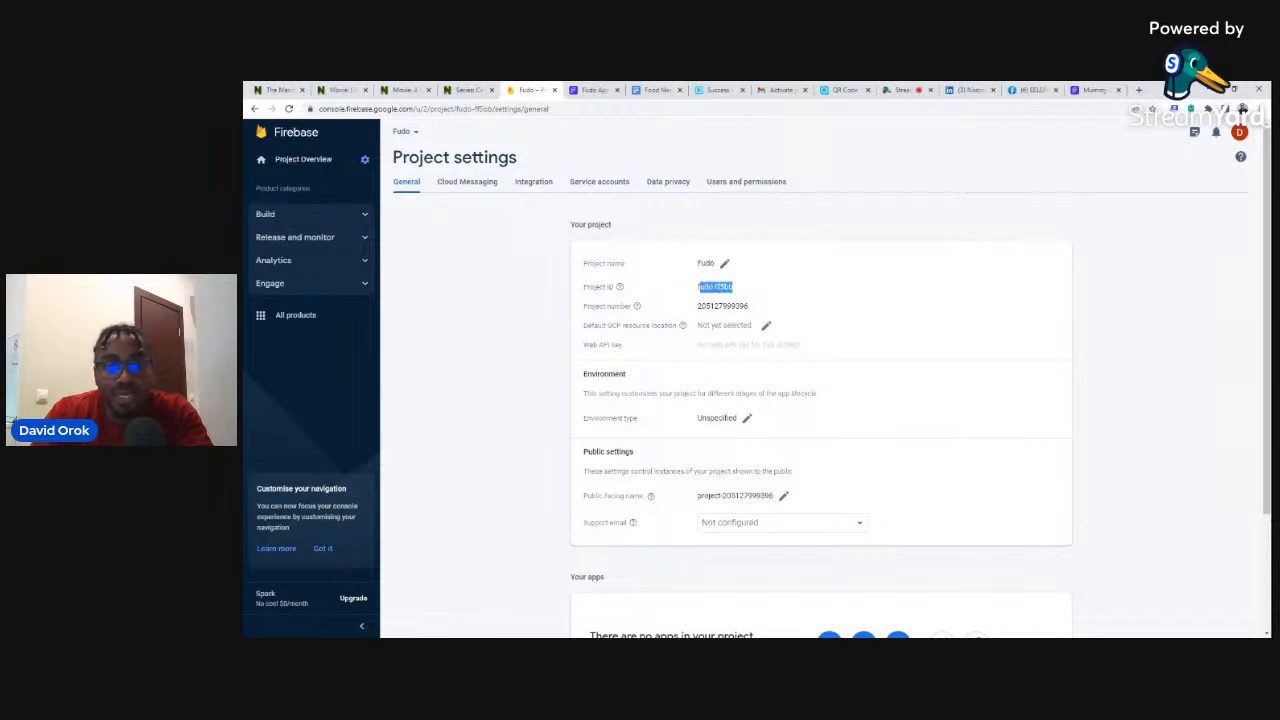
{"action": "left_click", "coordinate": [727, 183]}
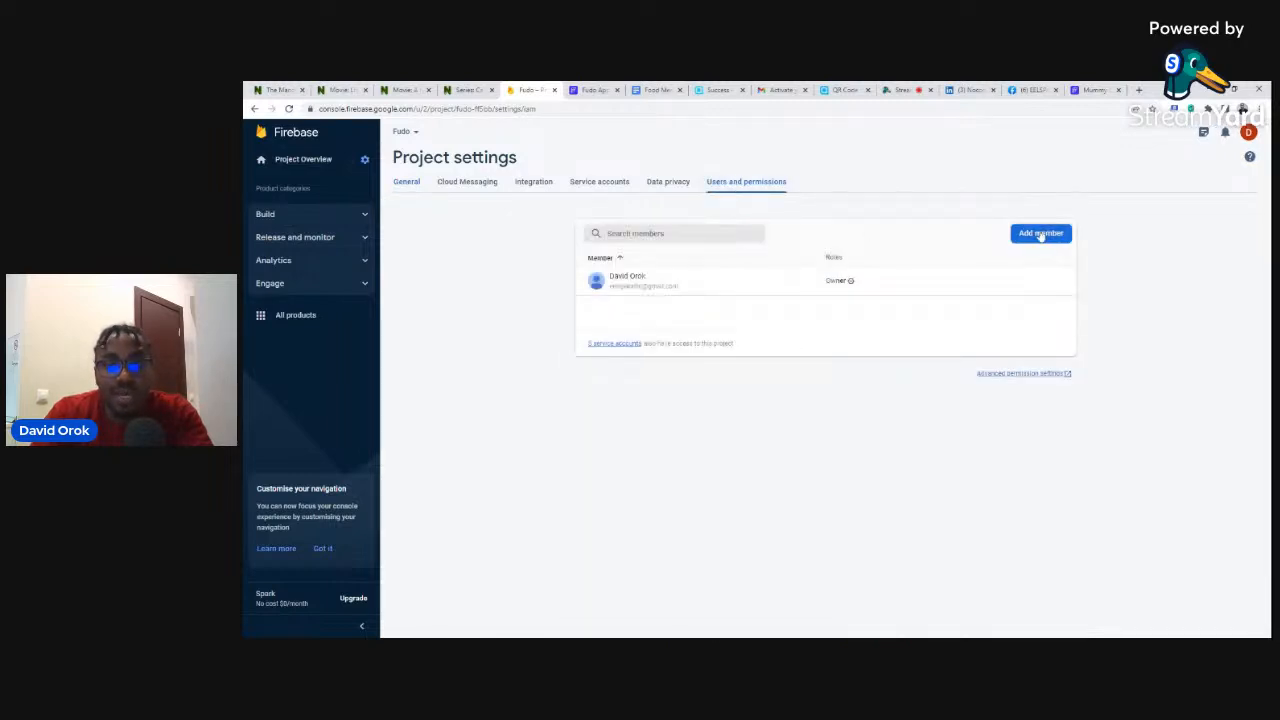
- Add FlutterFlow's Firebase service e-mail as an Editor member of the Fudo project
{"action": "left_click", "coordinate": [1041, 234]}
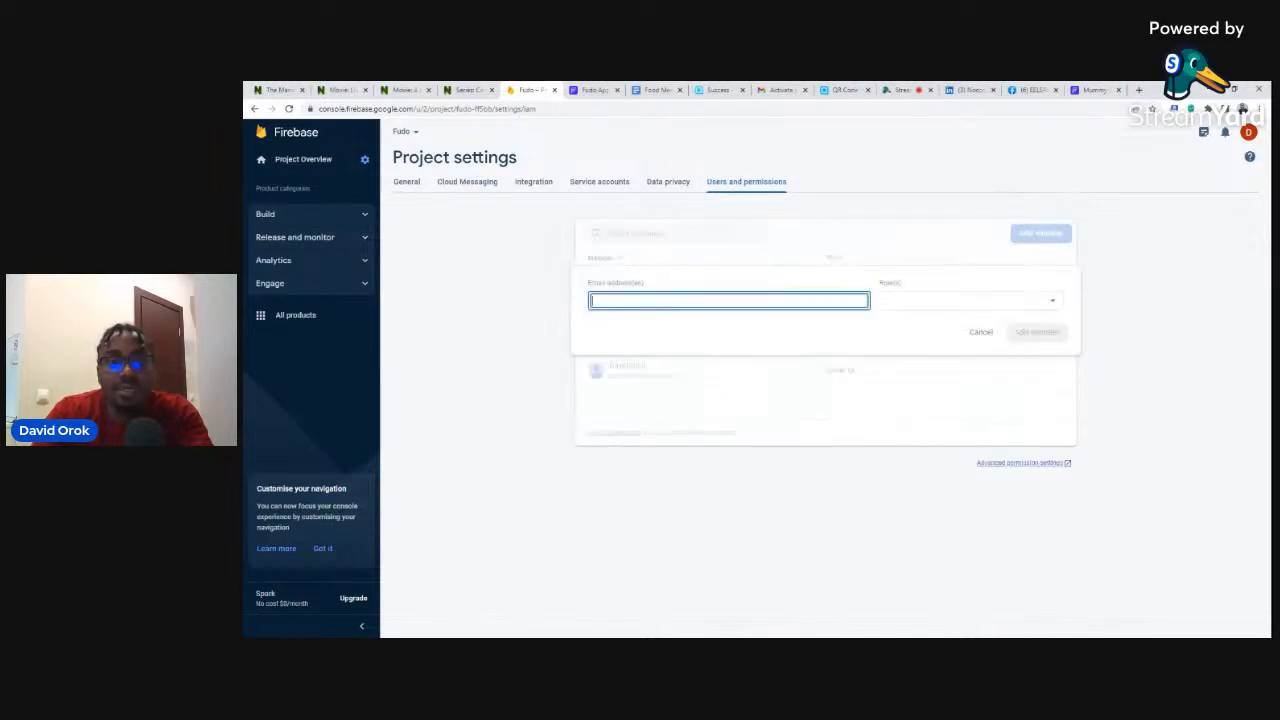
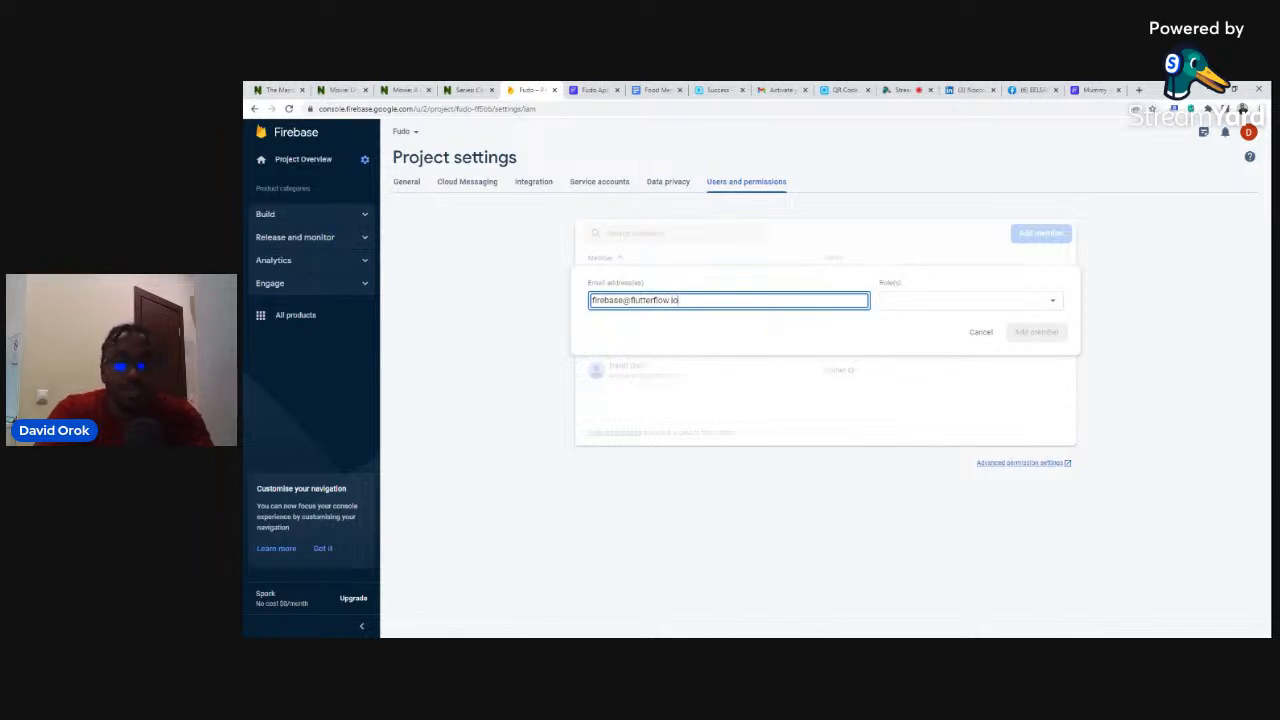
{"action": "left_click", "coordinate": [901, 306]}
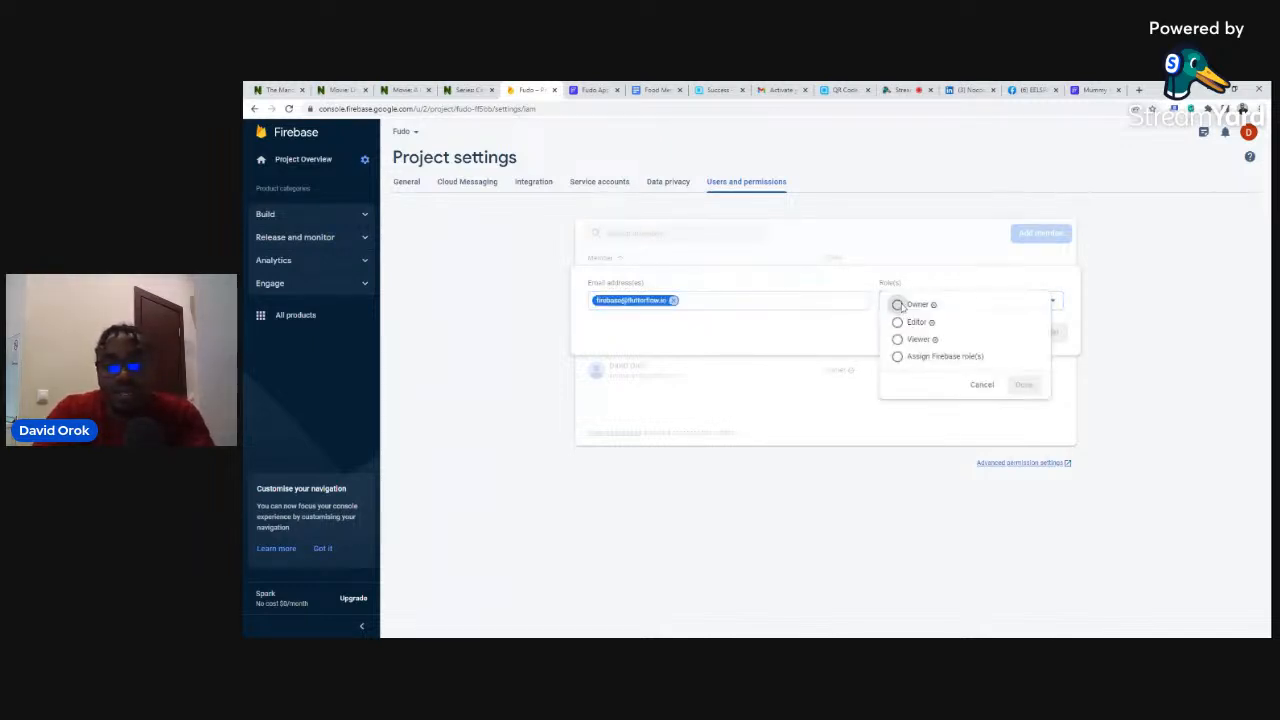
{"action": "left_click", "coordinate": [910, 323]}
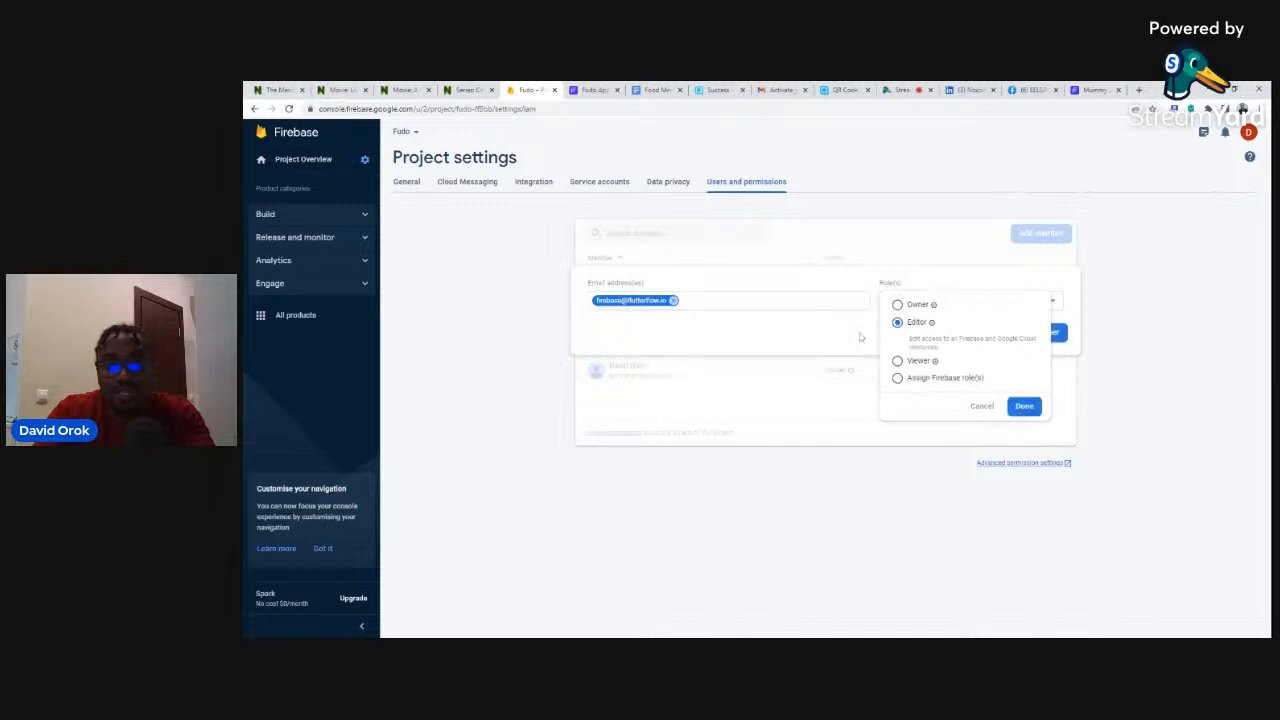
{"action": "left_click", "coordinate": [858, 333]}
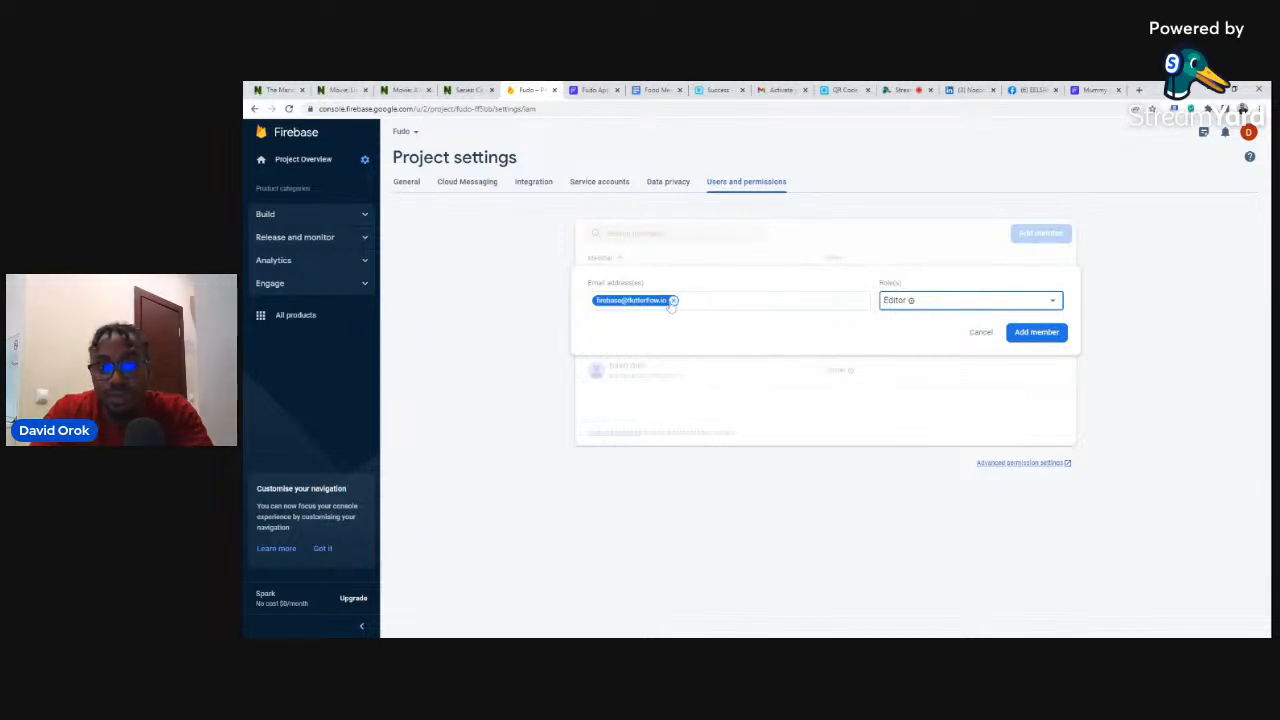
{"action": "left_click", "coordinate": [904, 303]}
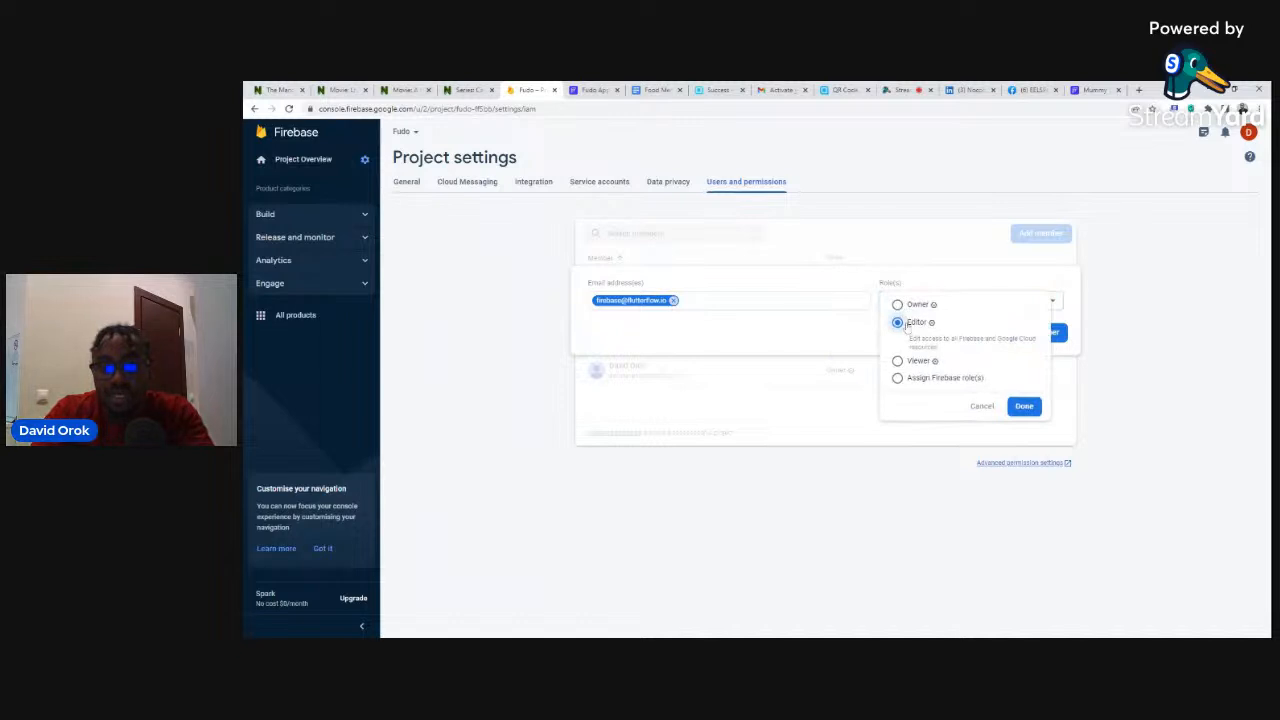
{"action": "left_click", "coordinate": [855, 327]}
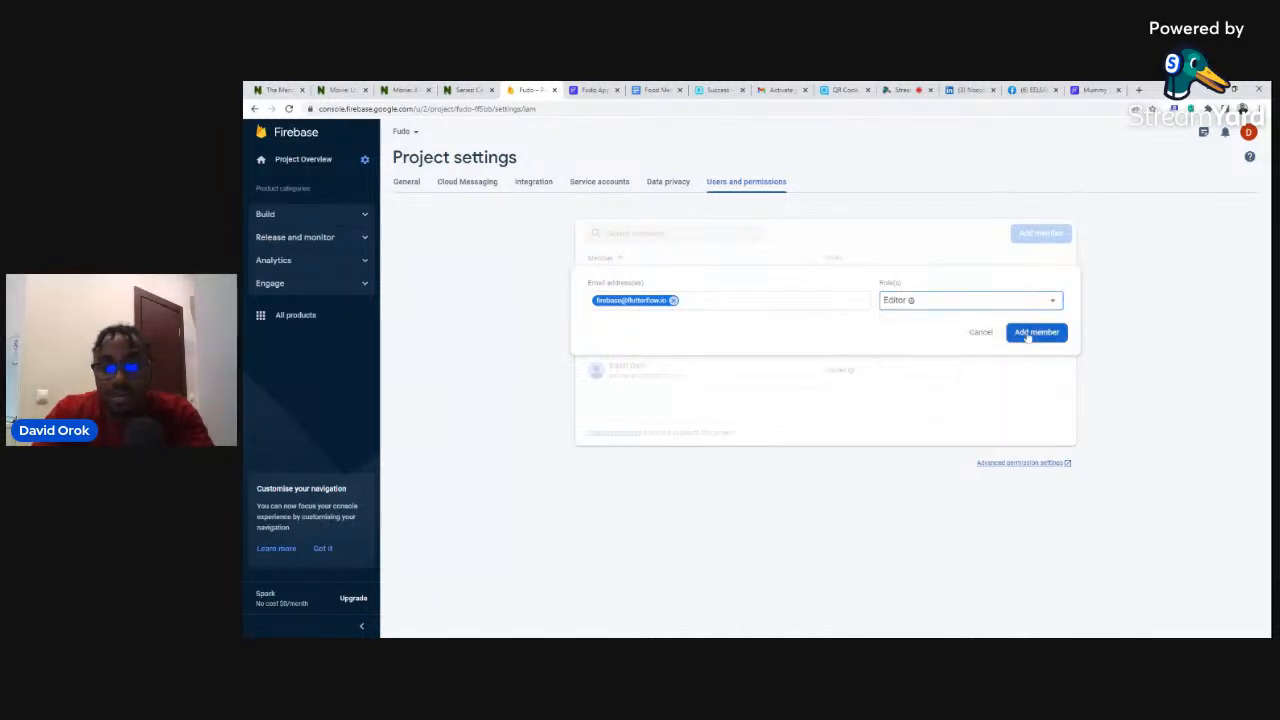
{"action": "left_click", "coordinate": [1033, 333]}
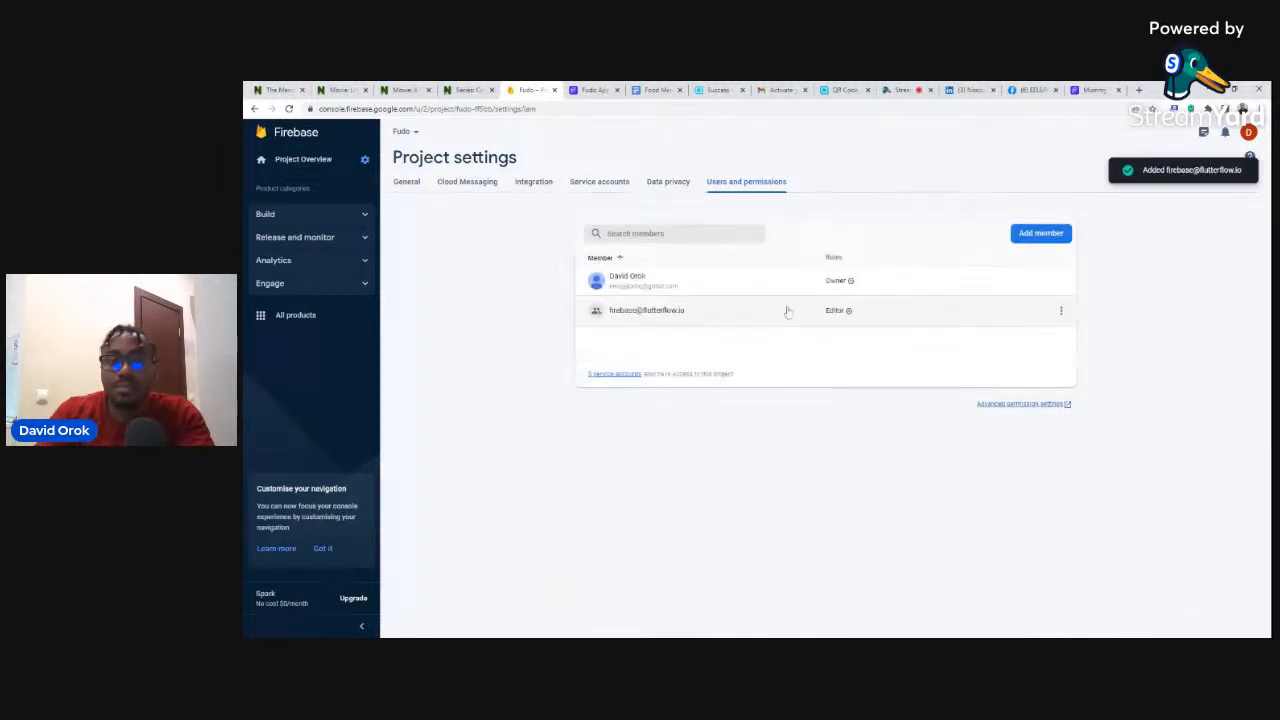
{"action": "left_click", "coordinate": [591, 88]}
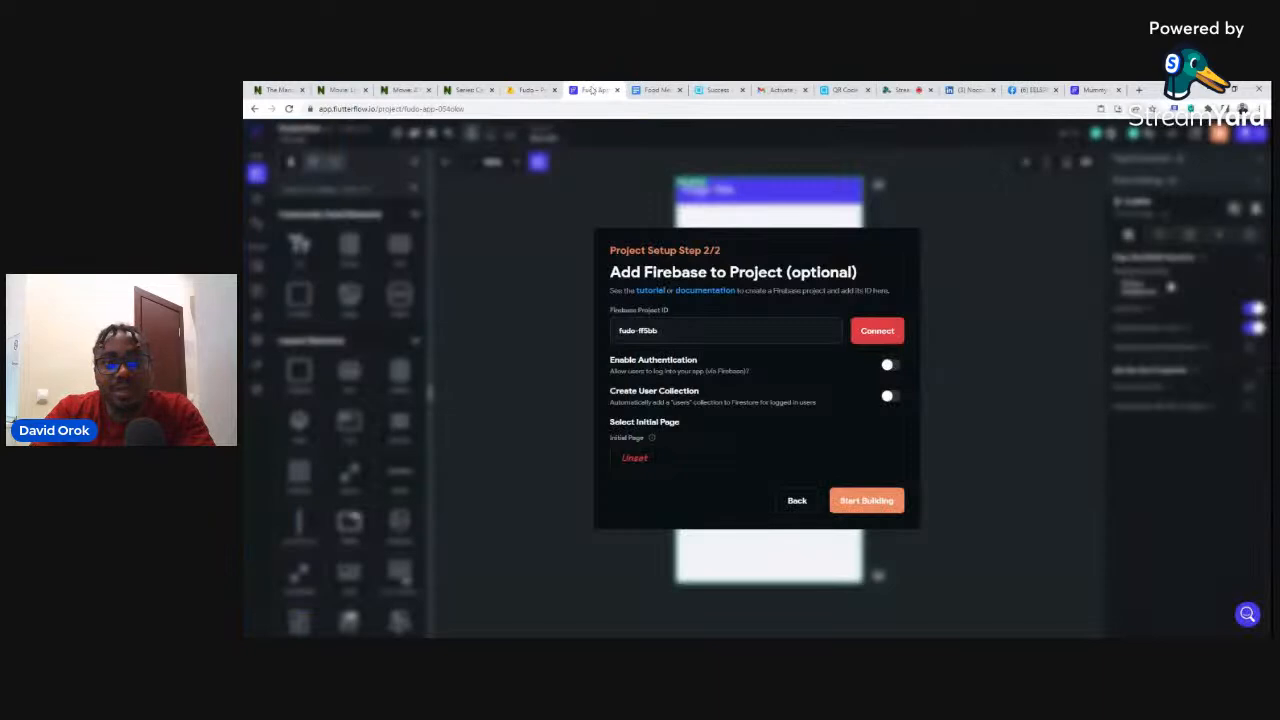
- Link the app to Firebase project fudo-ff5bb and confirm the connection succeeds
{"action": "left_click", "coordinate": [886, 338]}
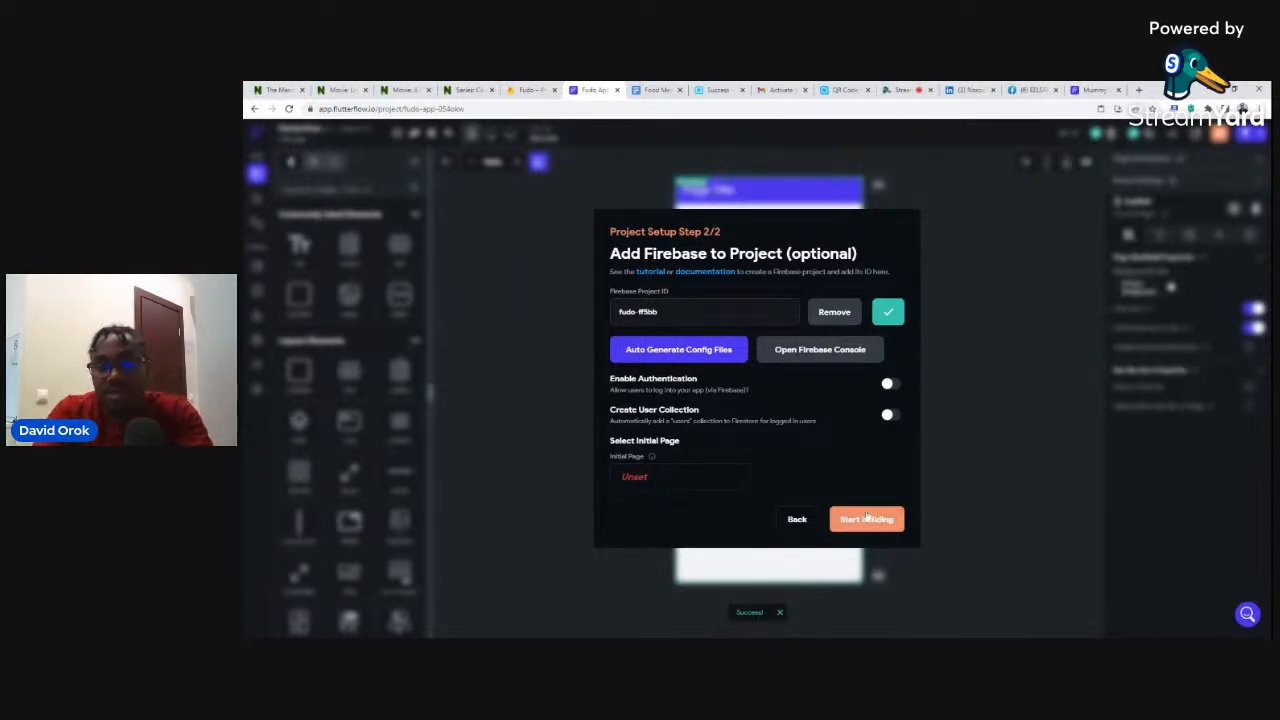
{"action": "left_click", "coordinate": [675, 357]}
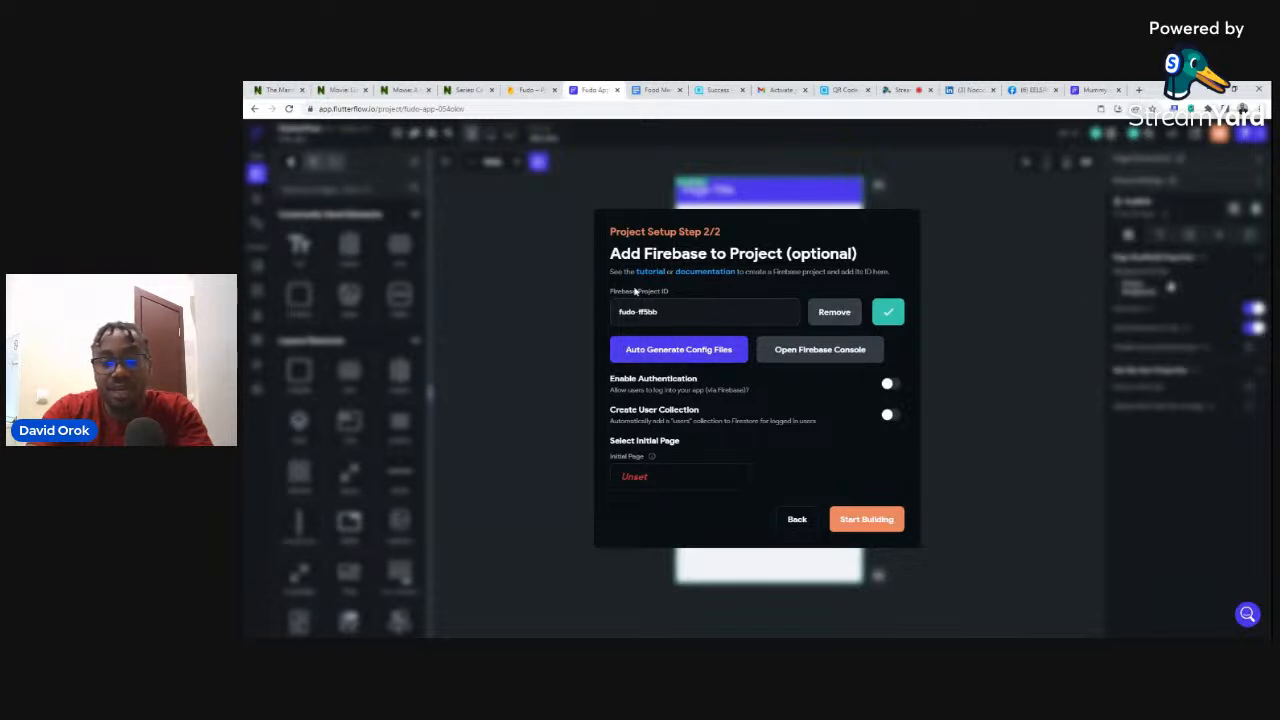
{"action": "left_click", "coordinate": [660, 351]}
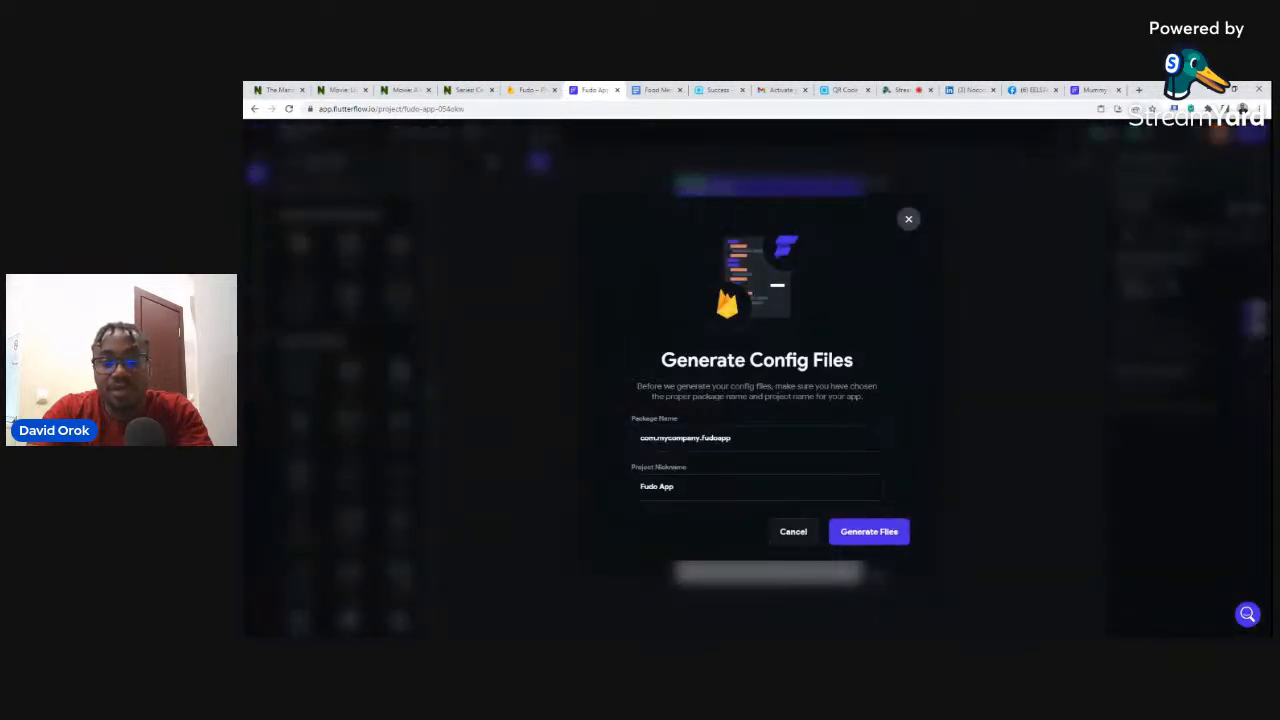
- Auto-generate the Firebase config files and turn on Create User Collection
{"action": "left_click", "coordinate": [873, 541]}
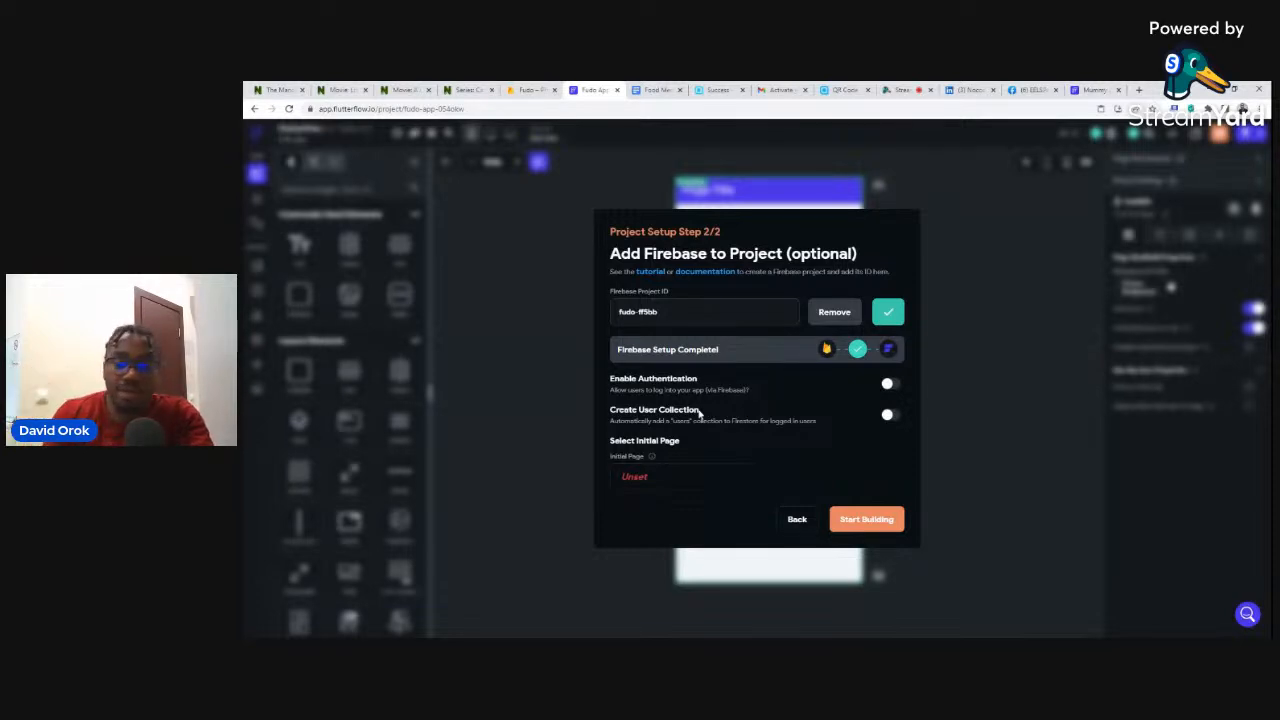
{"action": "left_click", "coordinate": [887, 418]}
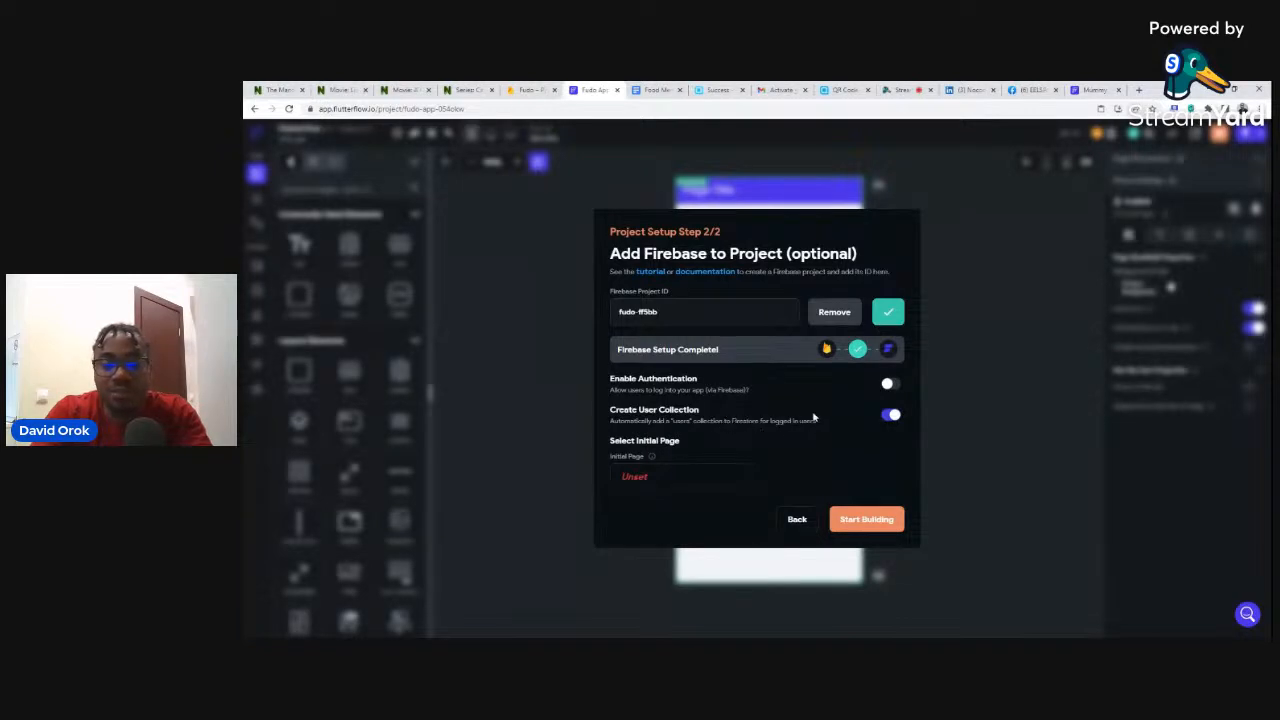
- Set the initial page to a new 'home' page built from the userList Tabs template with My Theme
{"action": "left_click", "coordinate": [638, 478]}
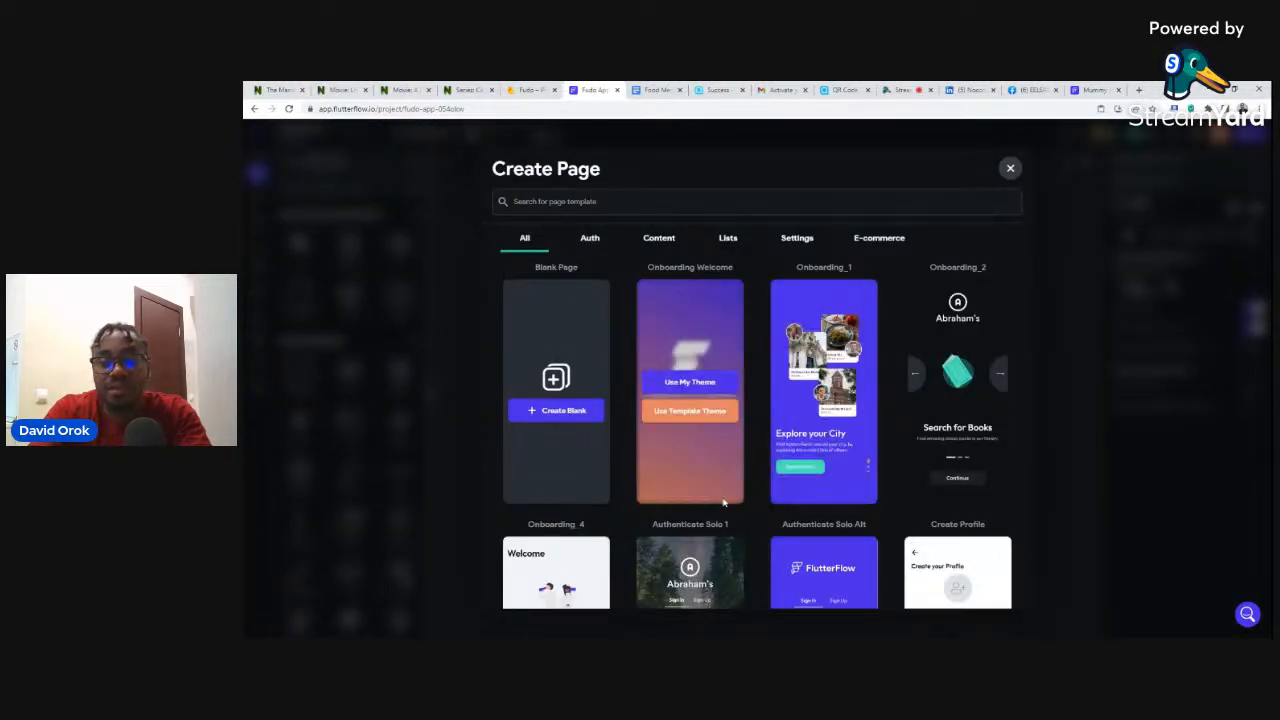
{"action": "left_click", "coordinate": [727, 241]}
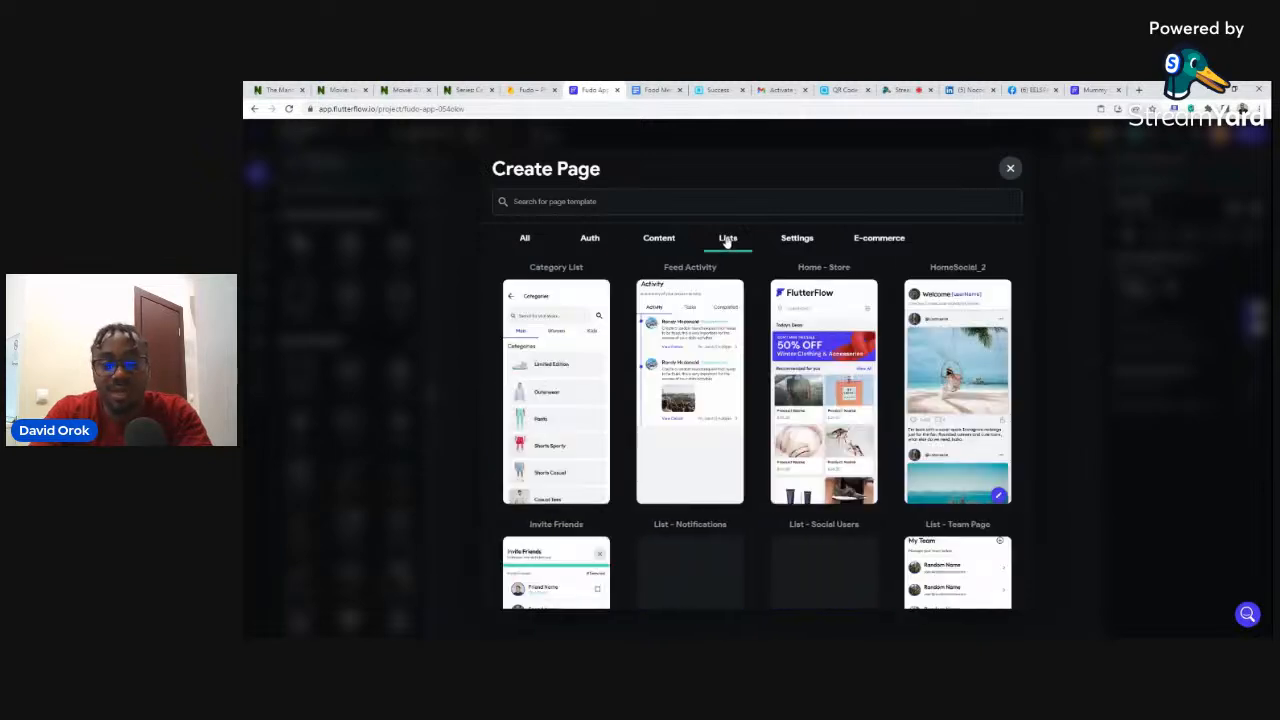
{"action": "scroll", "coordinate": [779, 343], "scroll_direction": "down", "scroll_amount": 10}
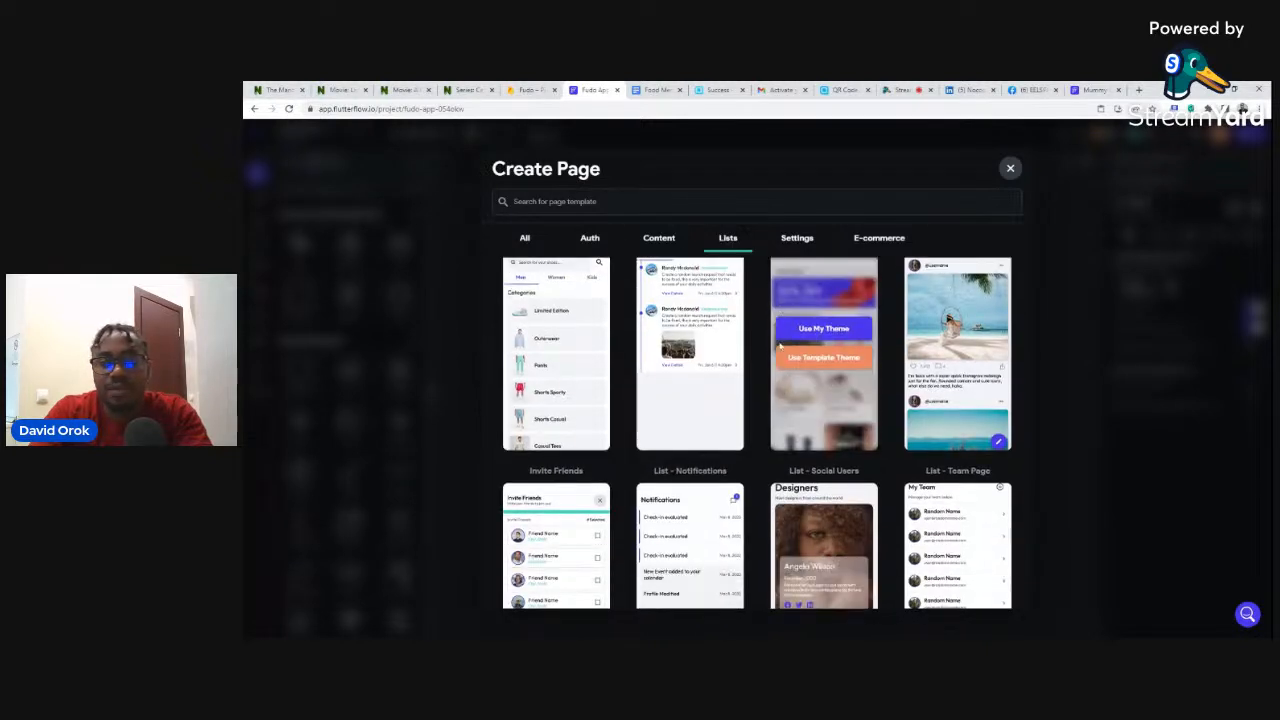
{"action": "scroll", "coordinate": [779, 343], "scroll_direction": "down", "scroll_amount": 5}
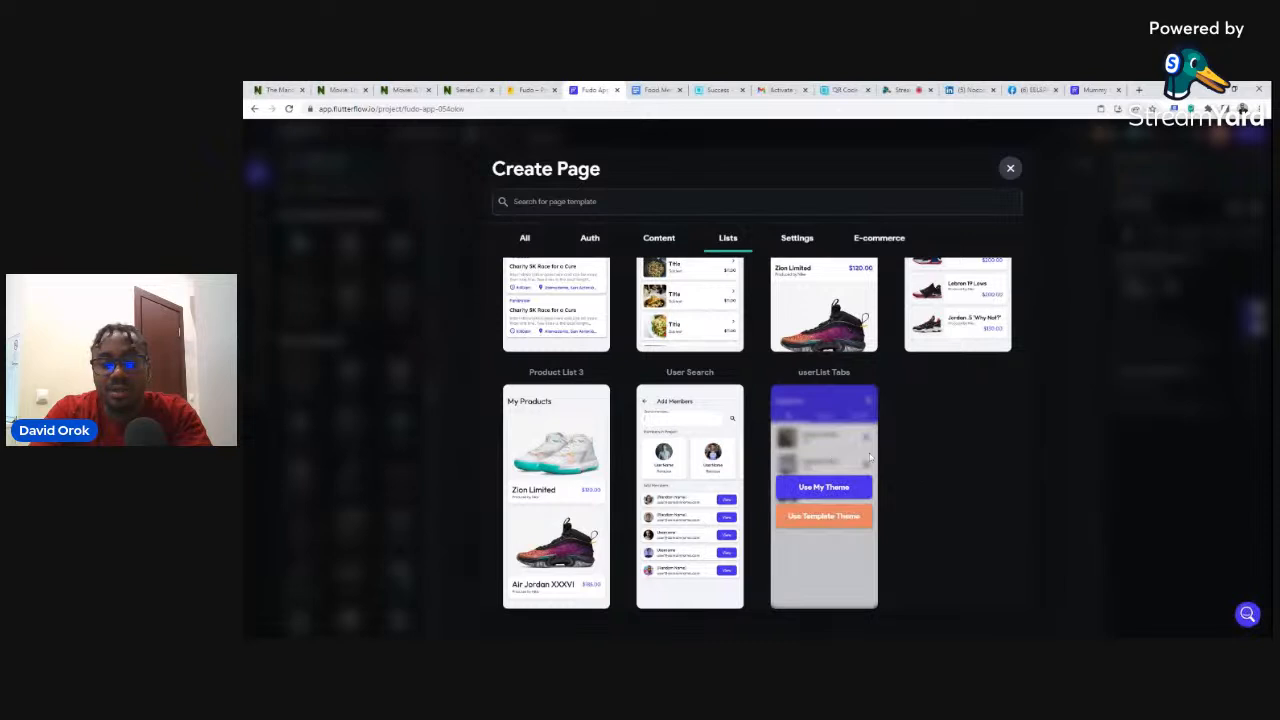
{"action": "mouse_move", "coordinate": [838, 471]}
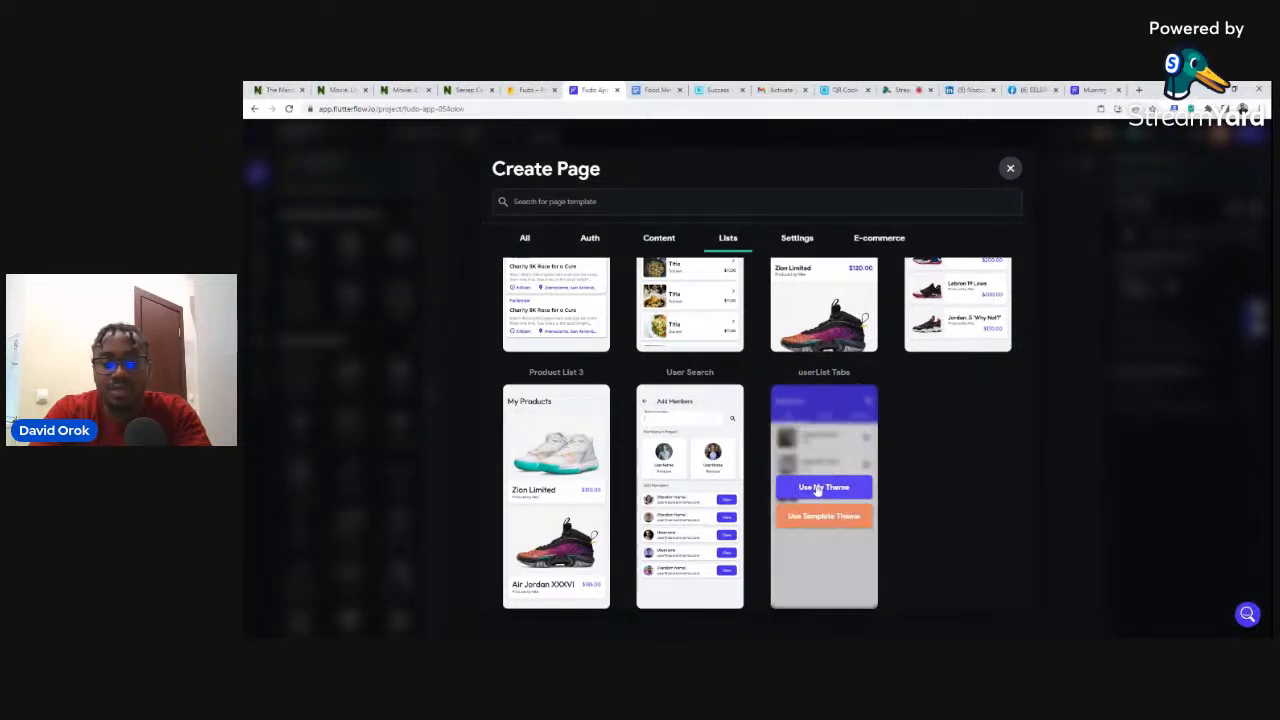
{"action": "left_click", "coordinate": [818, 487]}
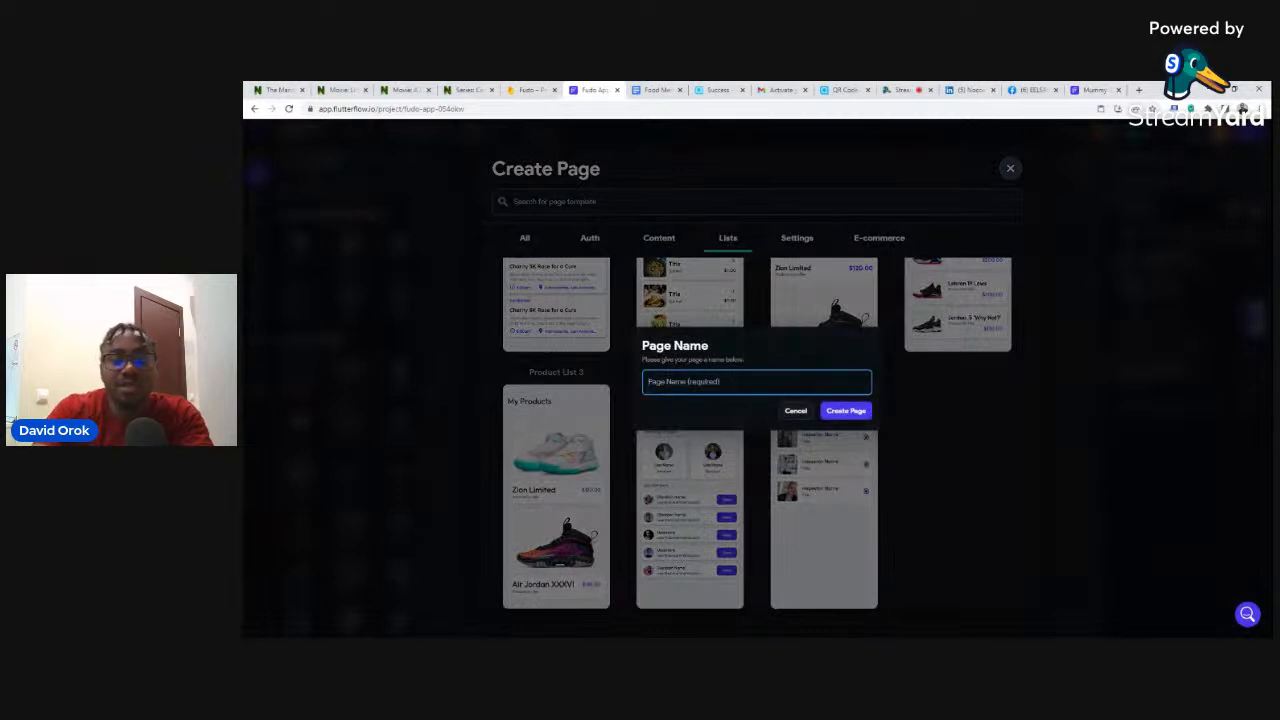
{"action": "type", "text": "home"}
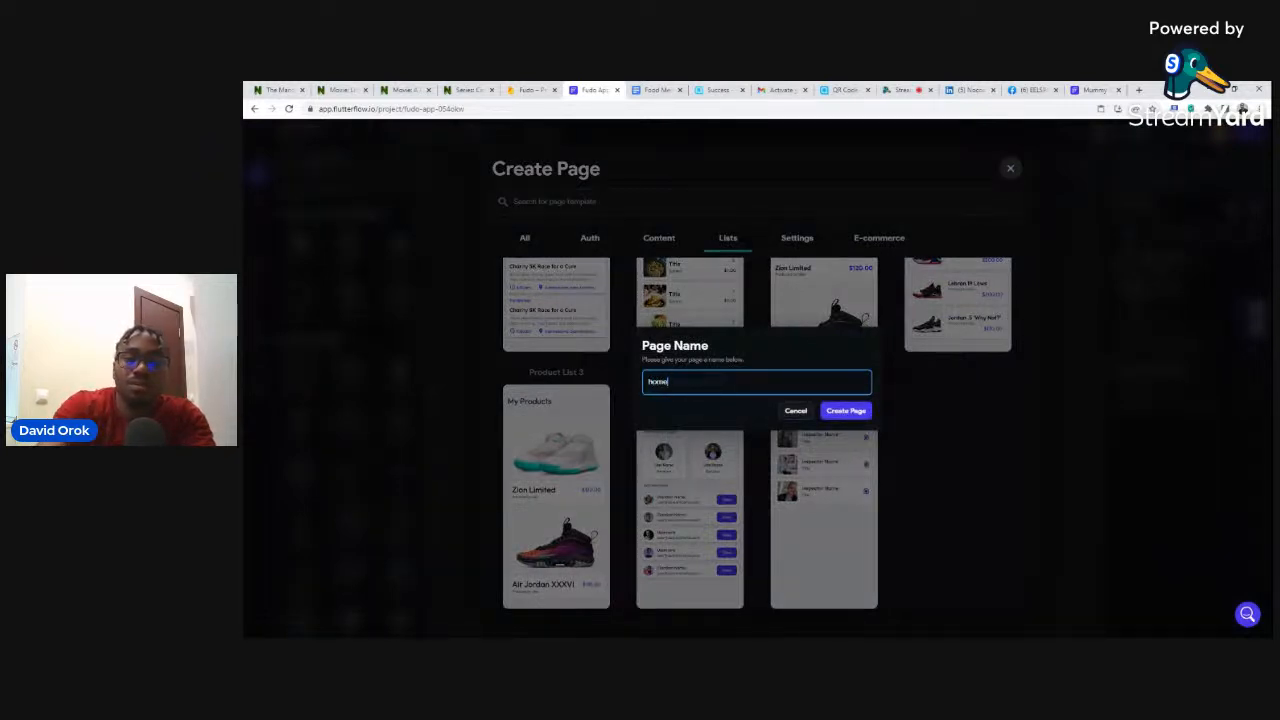
{"action": "left_click", "coordinate": [847, 412]}
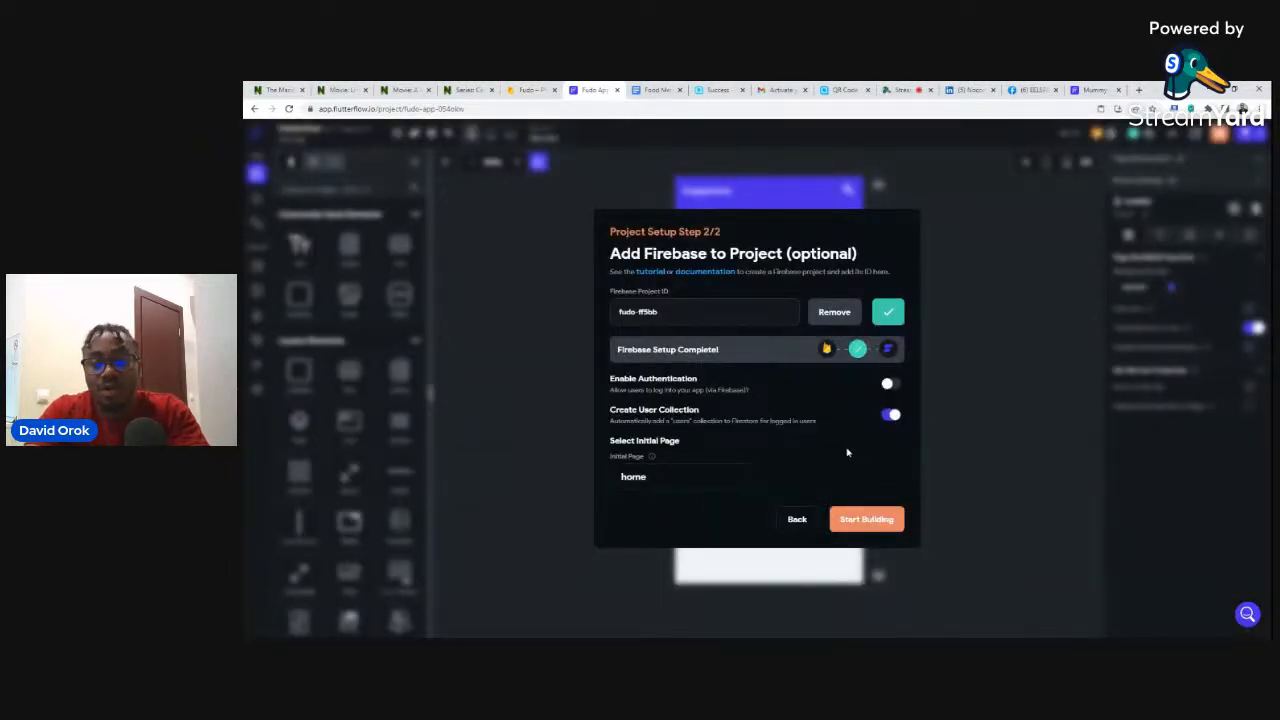
{"action": "left_click", "coordinate": [863, 520]}
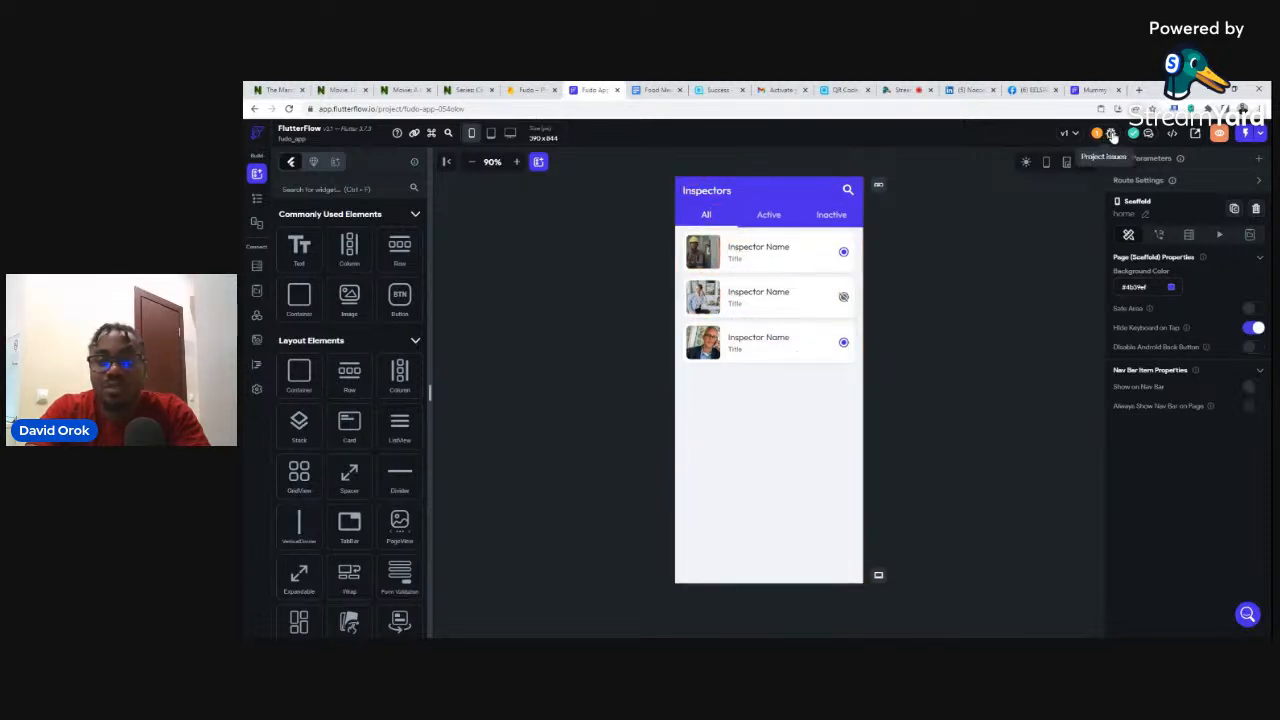
- Check the Project Issues summary for errors, then close it
{"action": "left_click", "coordinate": [1112, 135]}
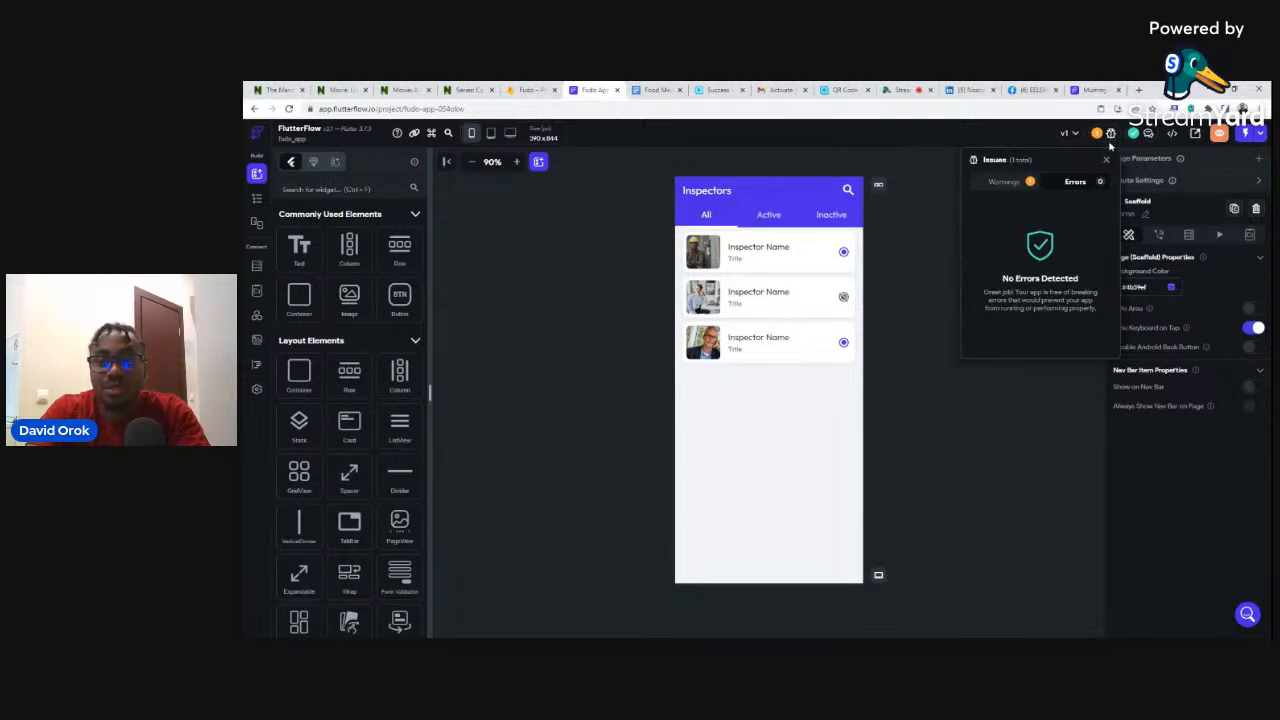
{"action": "left_click", "coordinate": [1111, 135]}
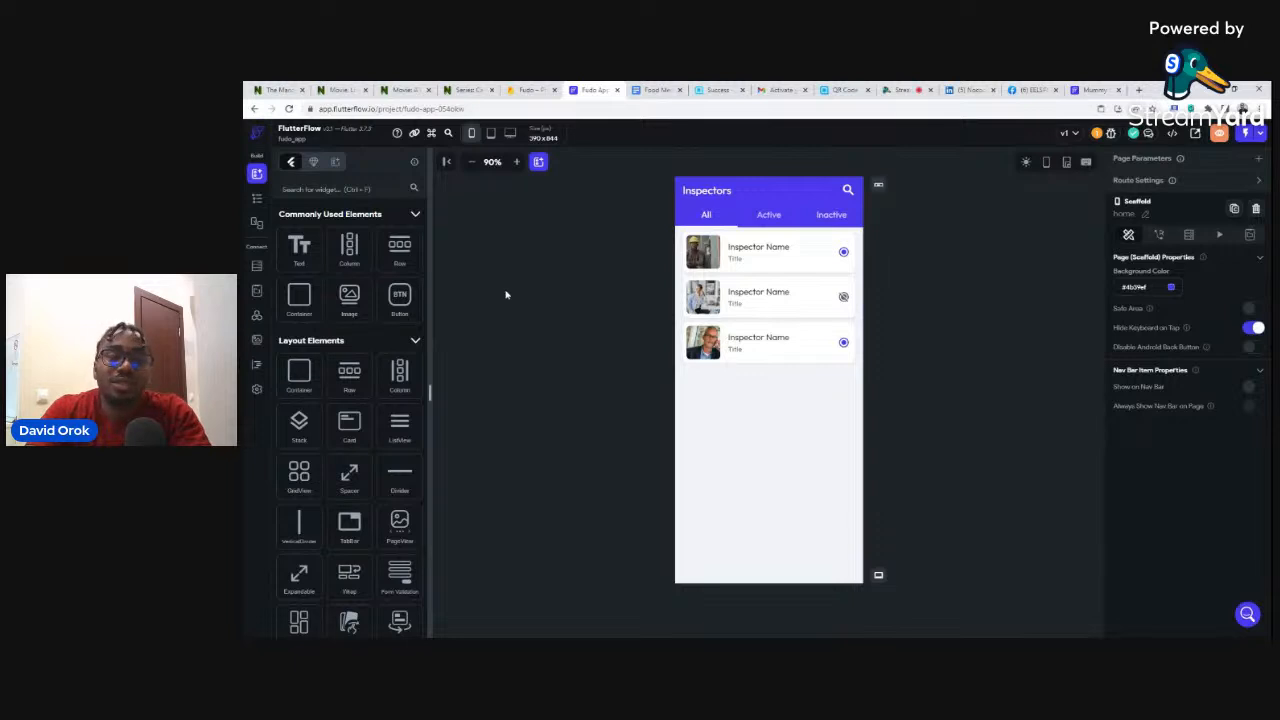
- View the Firebase page in App Settings, confirming setup complete for fudo-ff5bb
{"action": "left_click", "coordinate": [257, 390]}
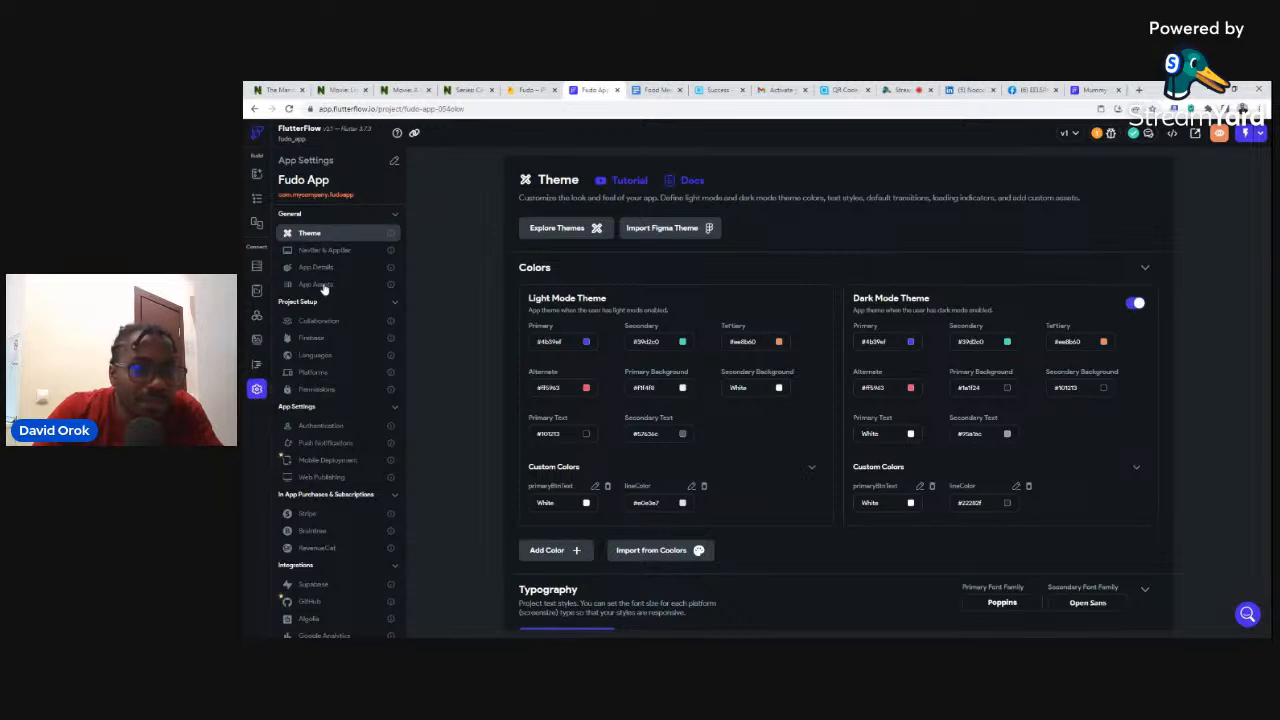
{"action": "left_click", "coordinate": [309, 341]}
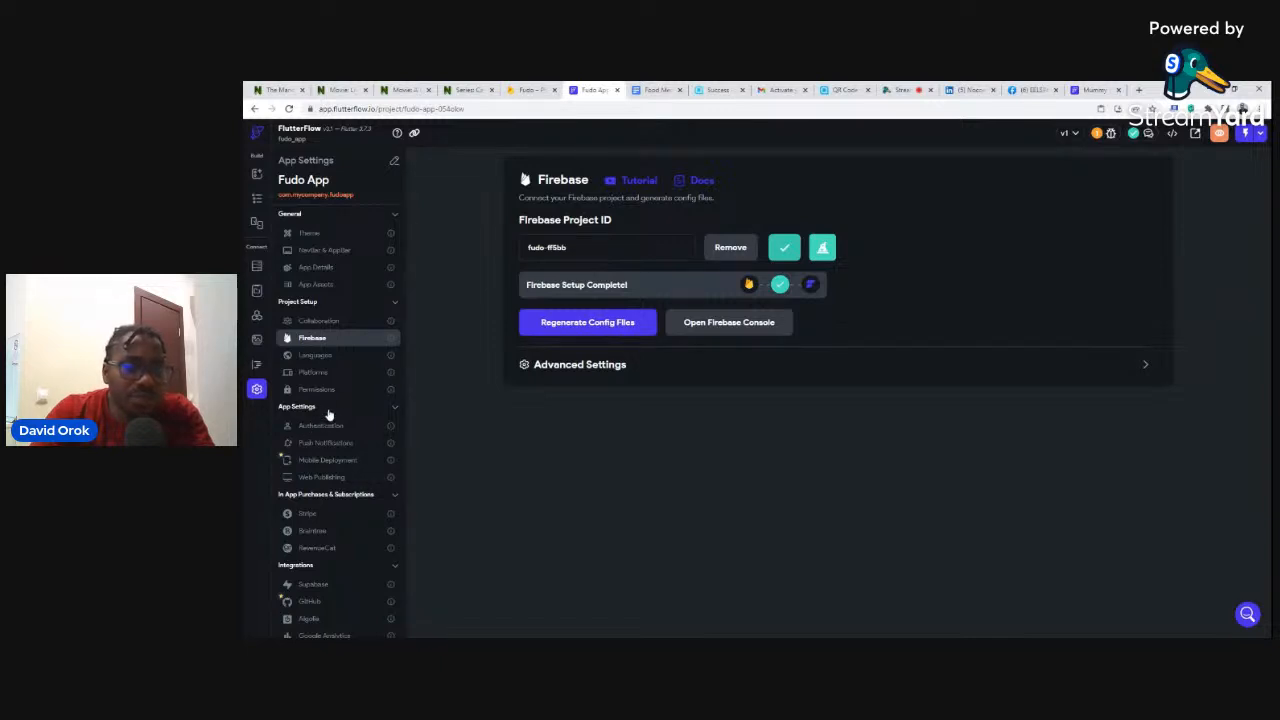
{"action": "left_click", "coordinate": [256, 268]}
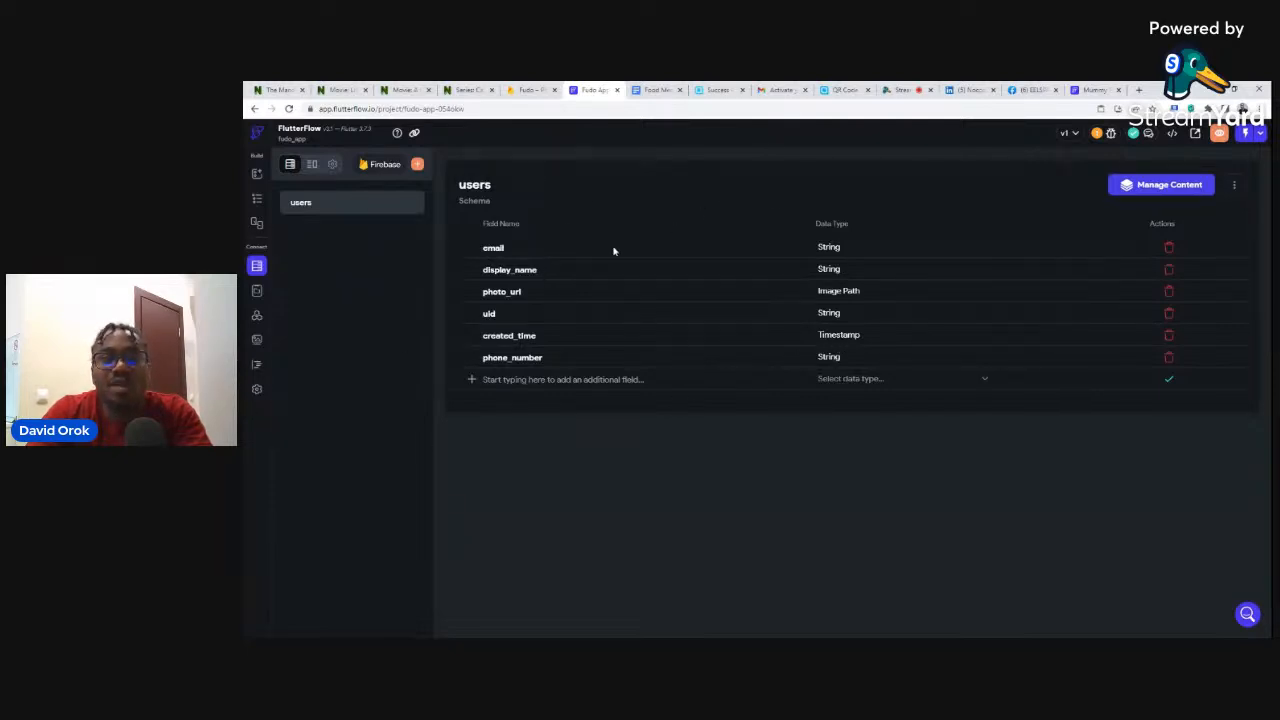
- Compare with the Firebase console, then open a blank Create Collection dialog in Firestore
{"action": "left_click", "coordinate": [537, 91]}
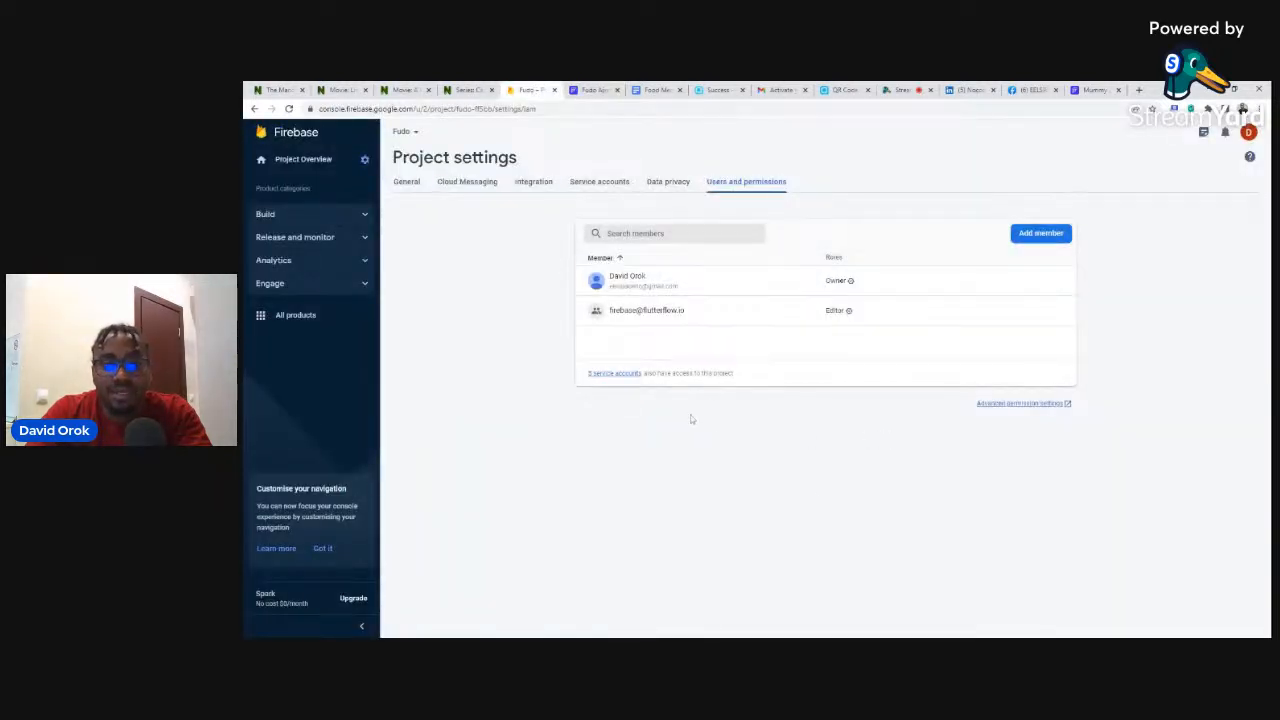
{"action": "left_click", "coordinate": [590, 90]}
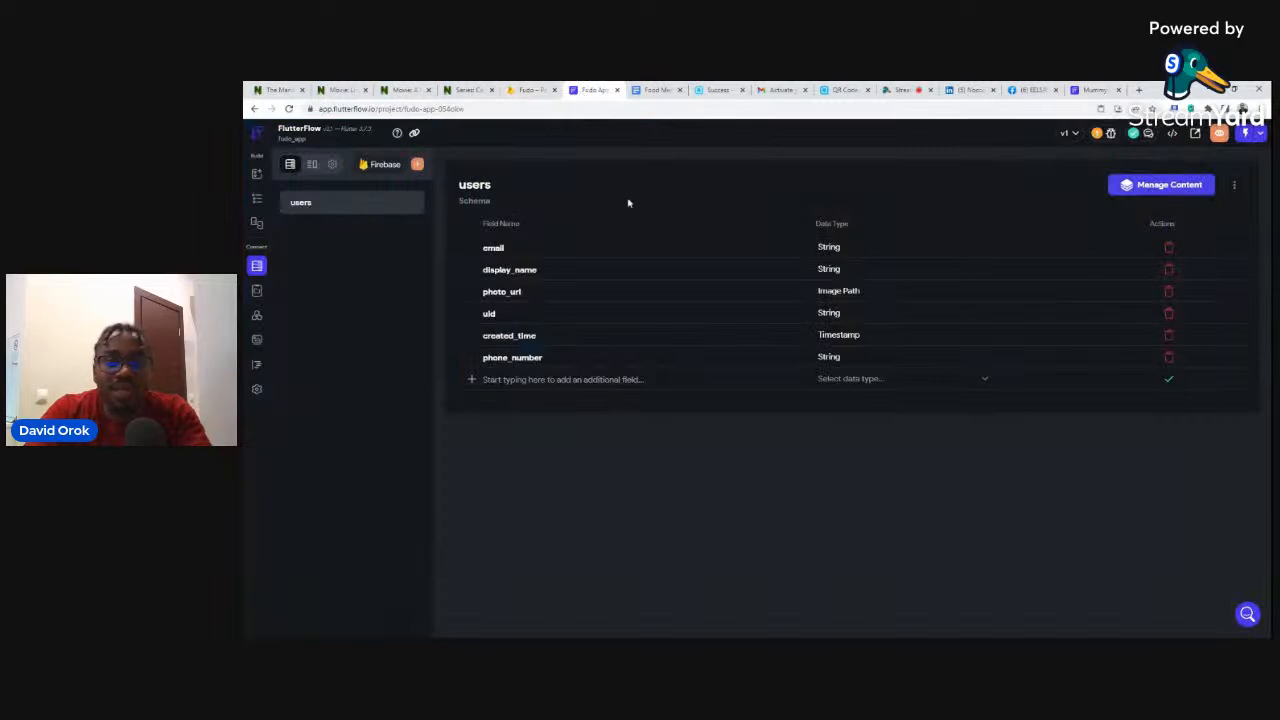
{"action": "left_click", "coordinate": [417, 165]}
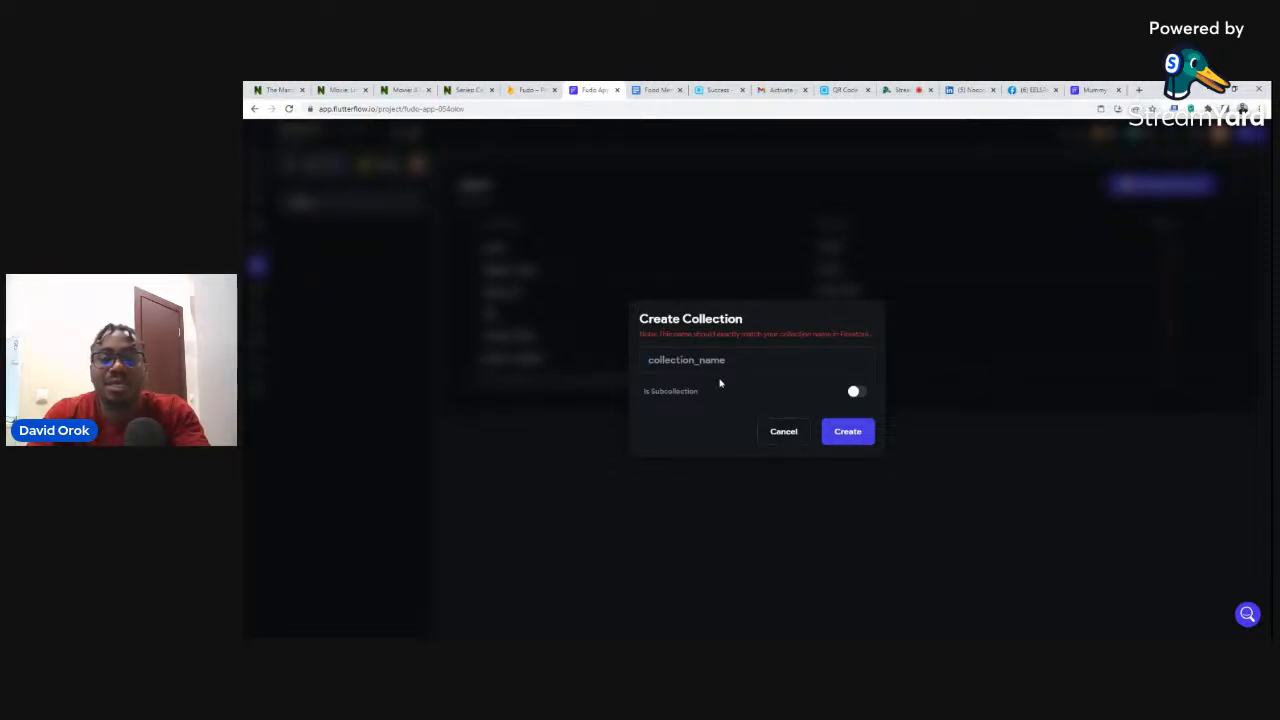
{"action": "left_click", "coordinate": [772, 434]}
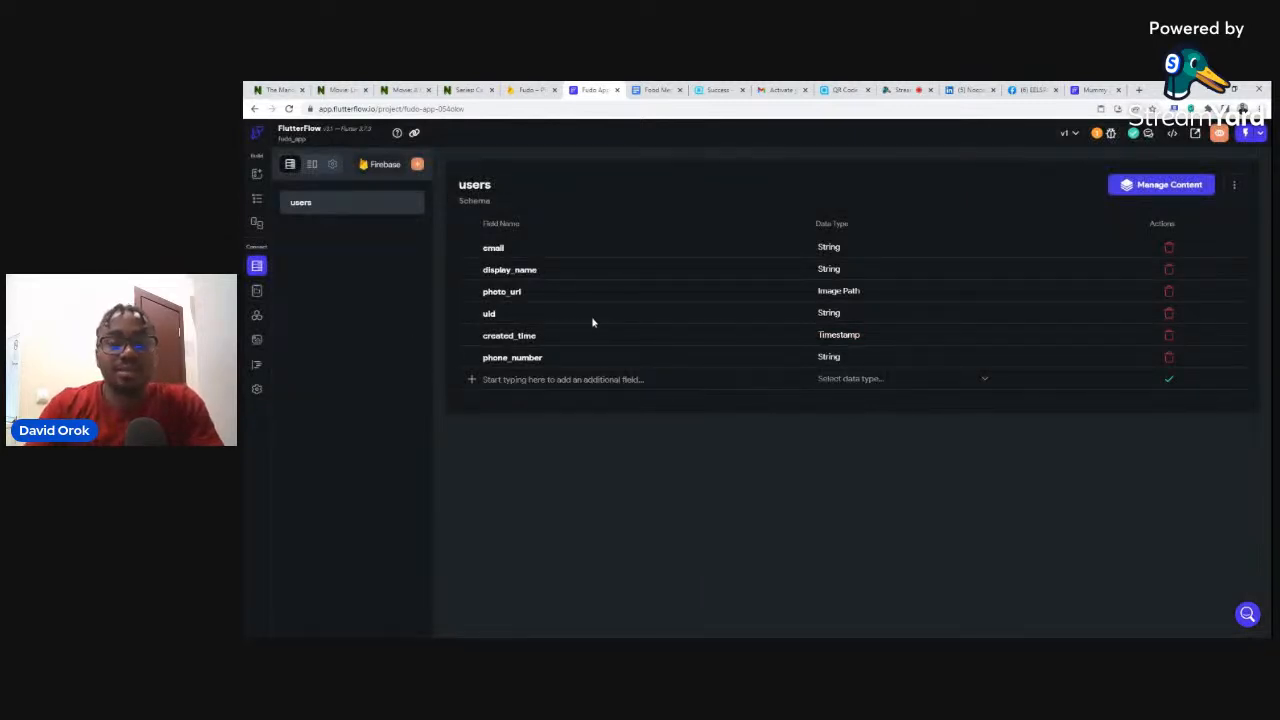
- Show Firestore Settings, where the users collection rules are marked Not Deployed
{"action": "left_click", "coordinate": [333, 165]}
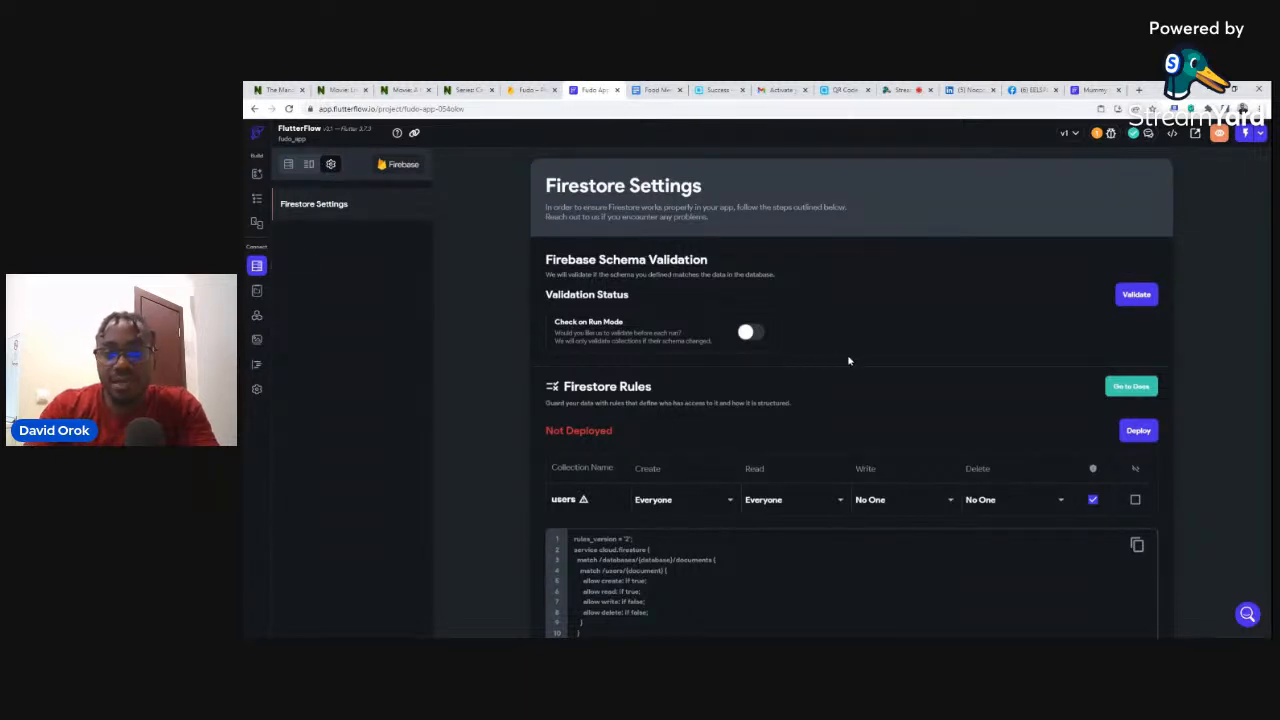
- Validate the schema against the Firestore database, then go back to the Projects dashboard
{"action": "left_click", "coordinate": [1135, 296]}
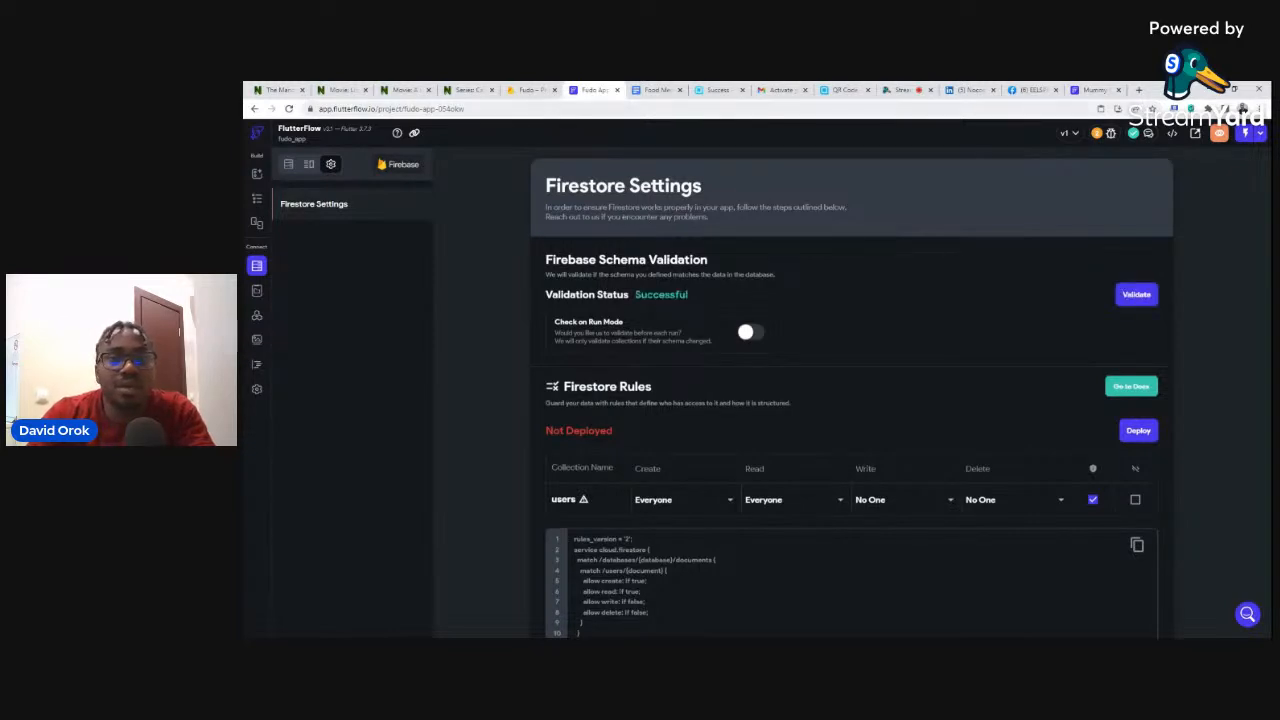
{"action": "left_click", "coordinate": [256, 136]}
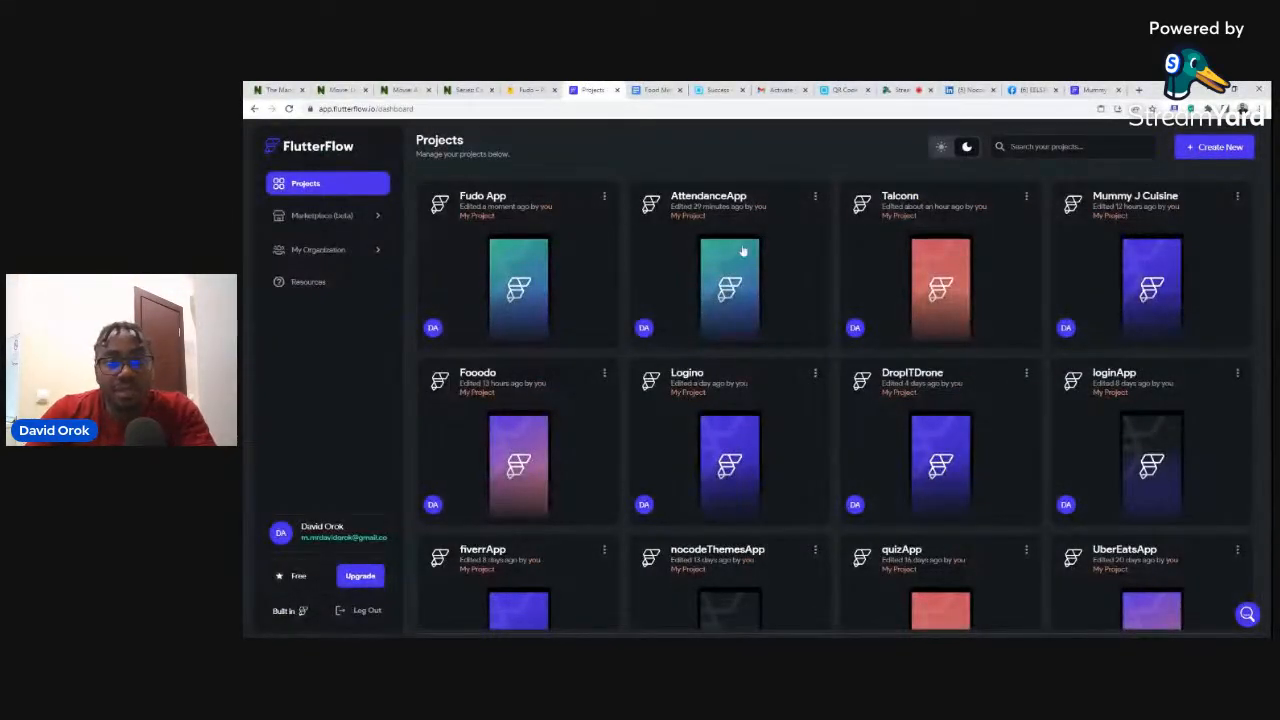
{"action": "left_click", "coordinate": [474, 377]}
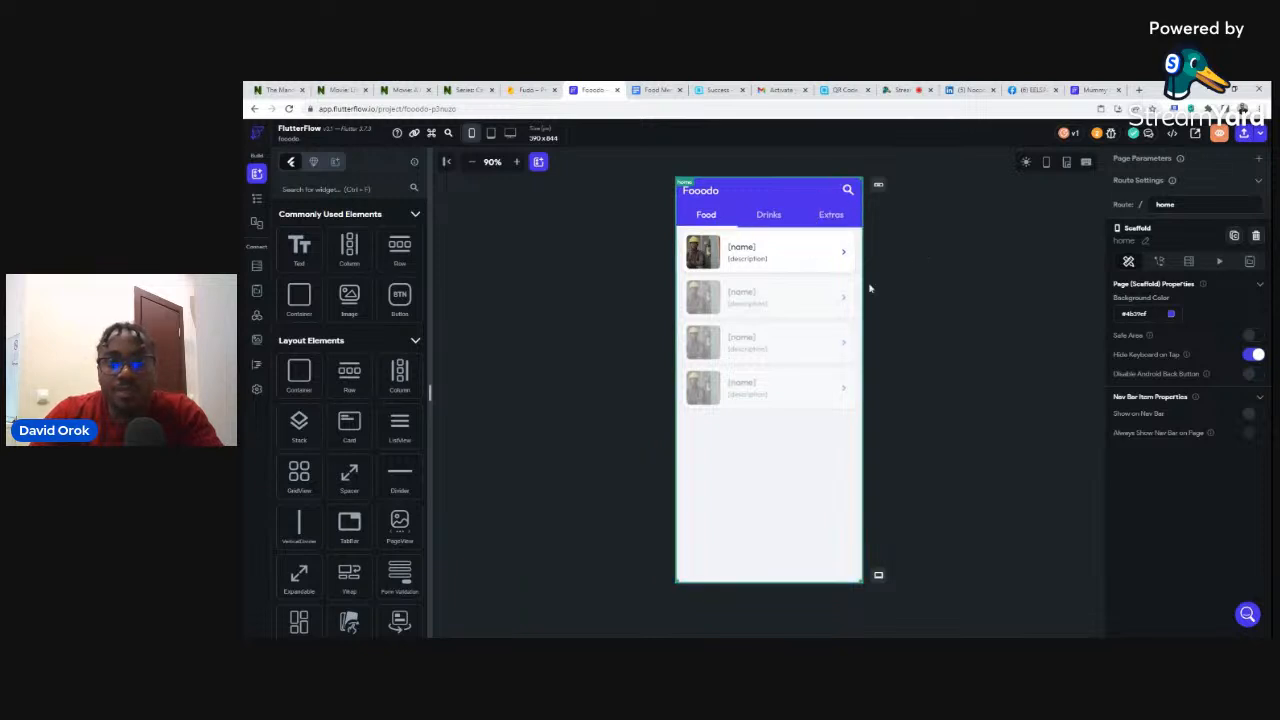
- Launch a run build of the Fooodo app from the Run/Test options
{"action": "left_click", "coordinate": [1262, 136]}
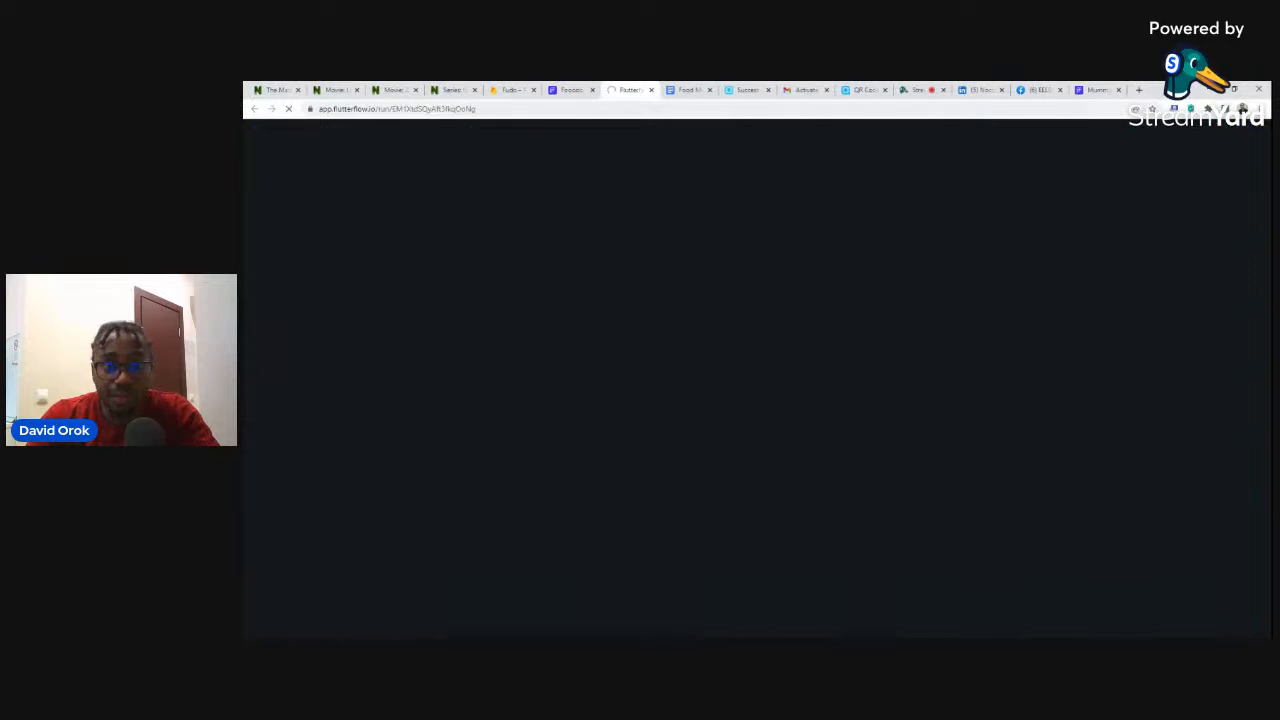
{"action": "left_click", "coordinate": [570, 91]}
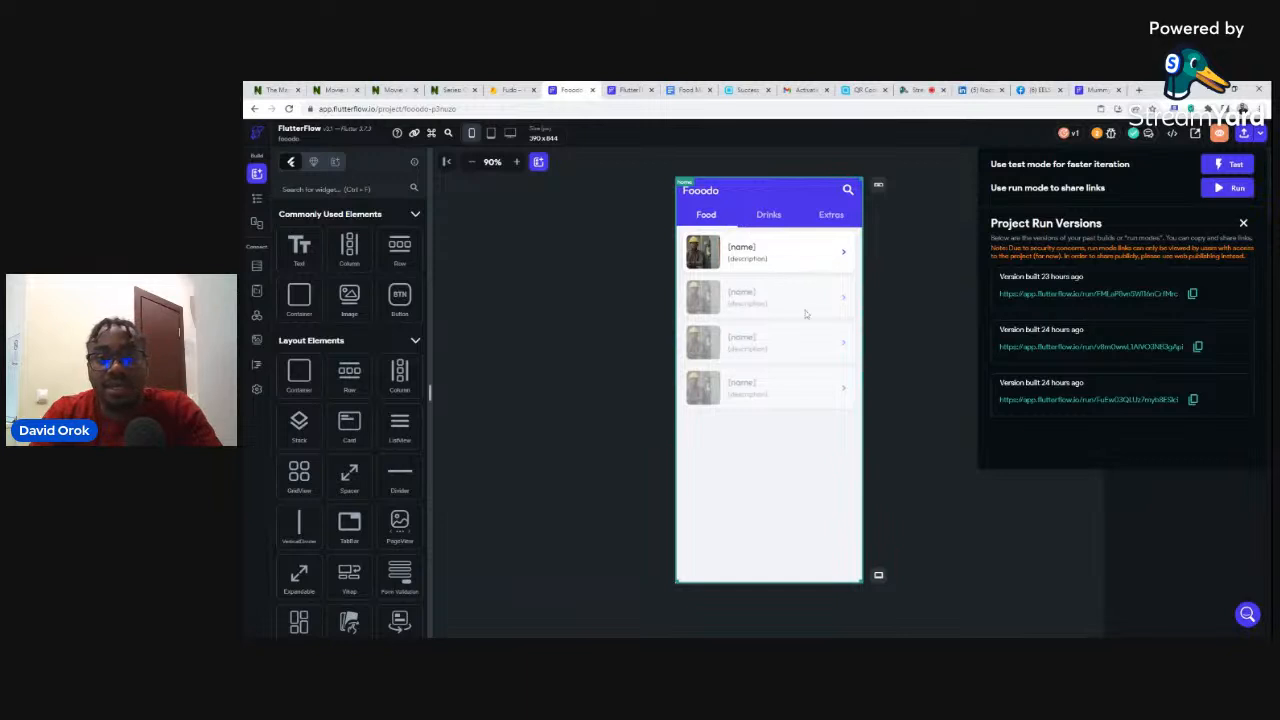
- Close the Project Run Versions list and show the Fooodo pages and widget tree
{"action": "left_click", "coordinate": [257, 203]}
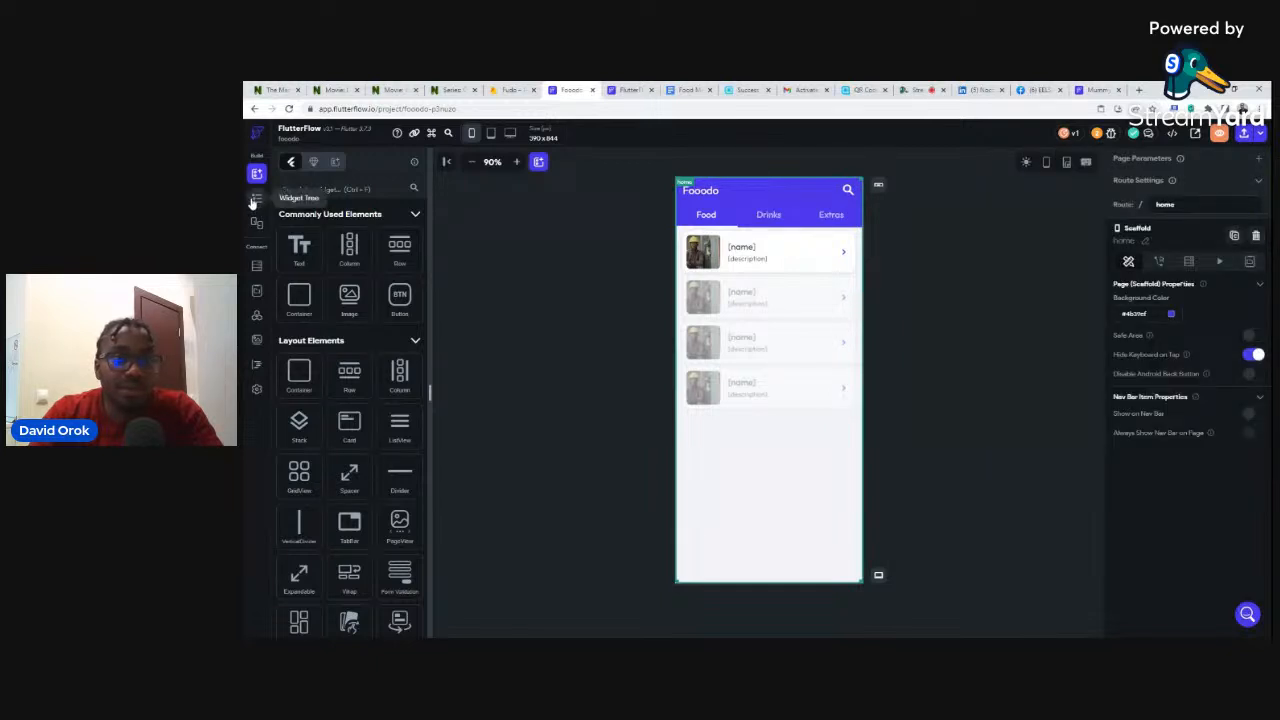
{"action": "left_click", "coordinate": [254, 202]}
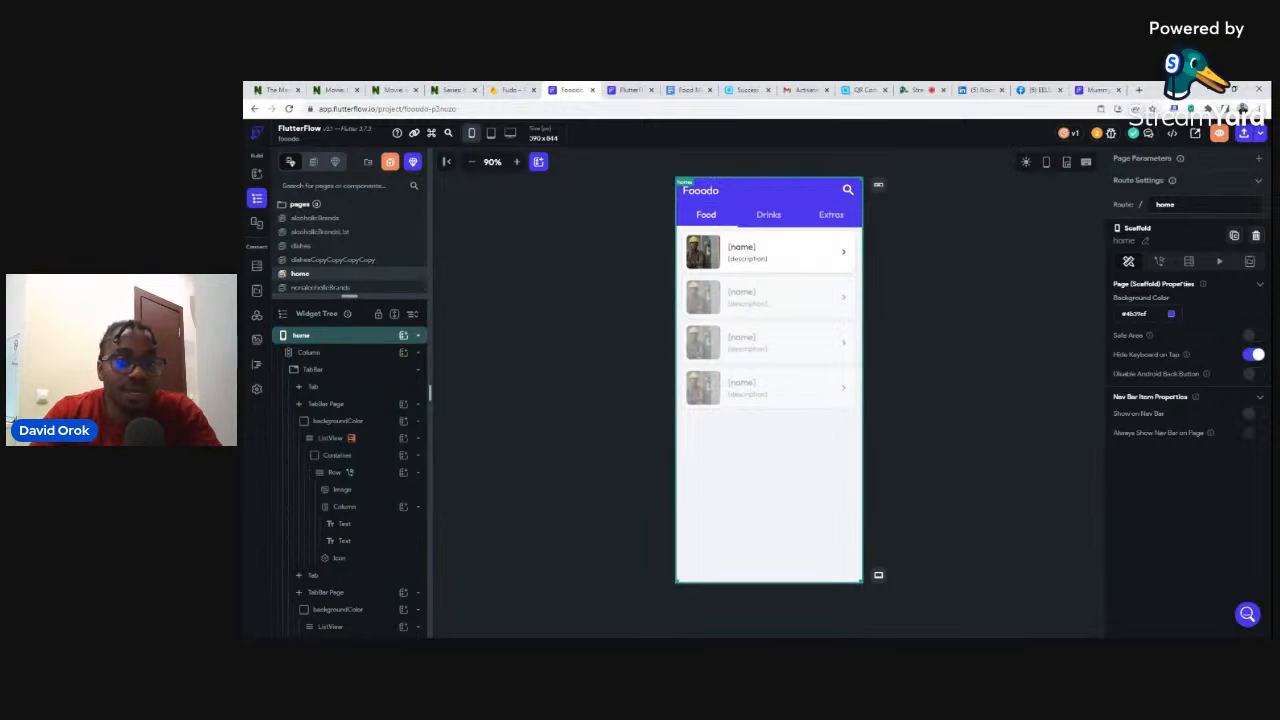
- Drag the Pages/Widget Tree divider down slightly to reveal more of the Fooodo pages list
{"action": "left_click_drag", "start_coordinate": [349, 296], "coordinate": [349, 310]}
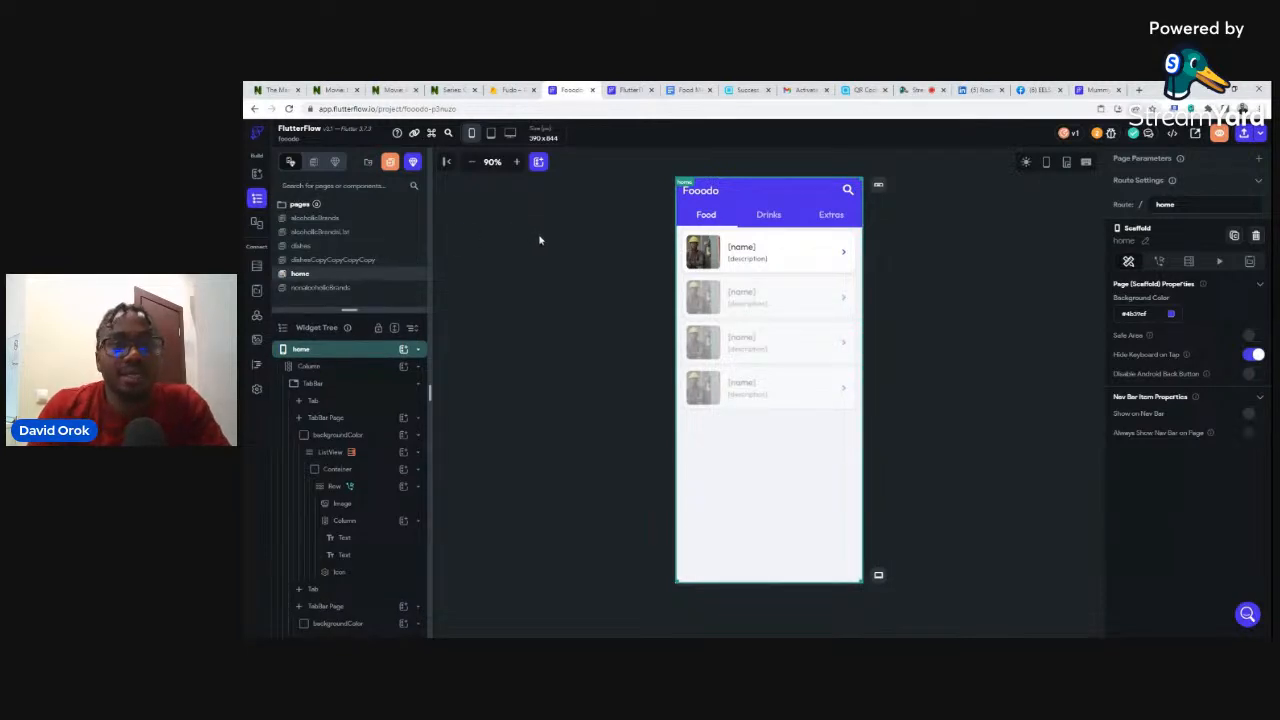
- Check on the app build, then duplicate the Fooodo editor browser tab
{"action": "left_click", "coordinate": [627, 90]}
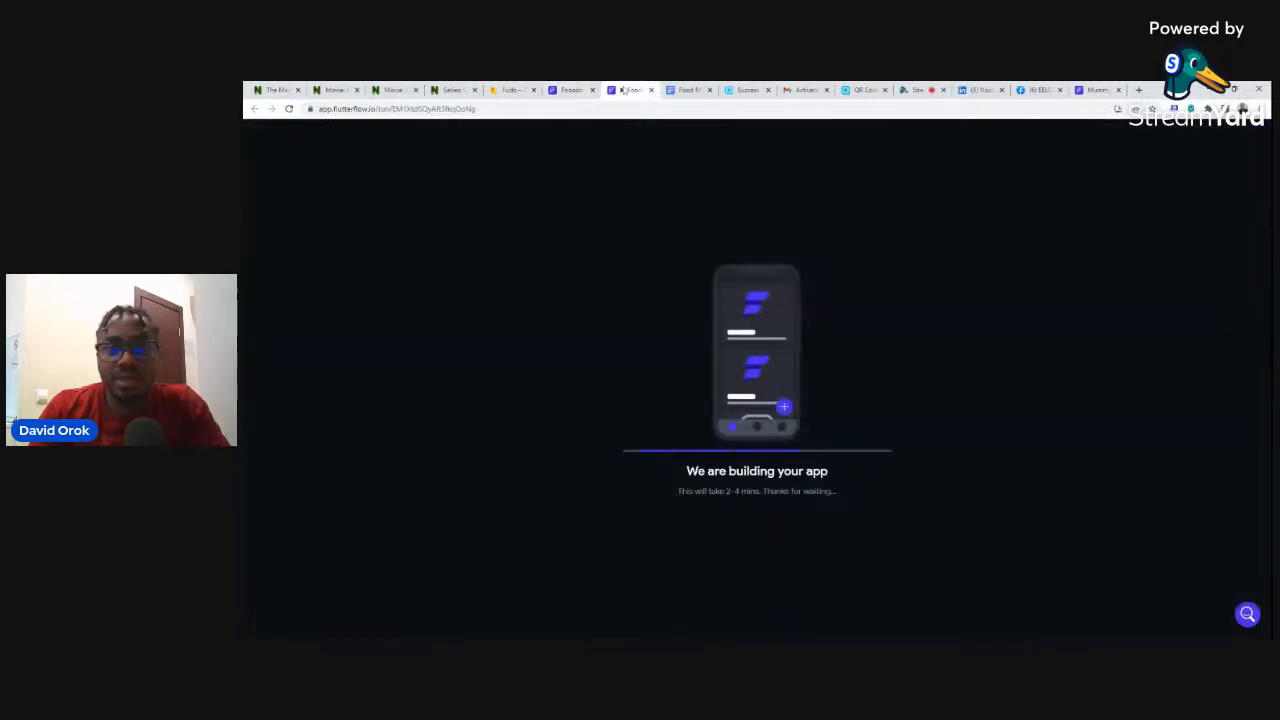
{"action": "left_click", "coordinate": [558, 89]}
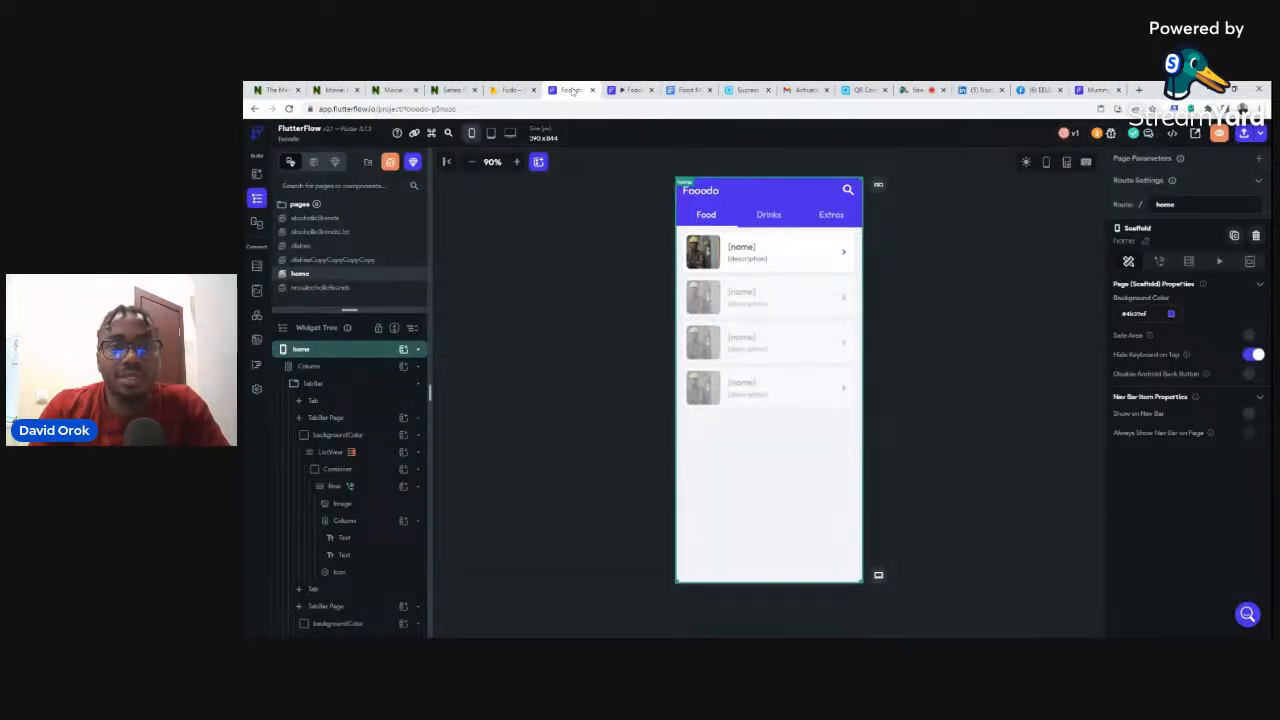
{"action": "right_click", "coordinate": [573, 92]}
{"action": "left_click", "coordinate": [601, 165]}
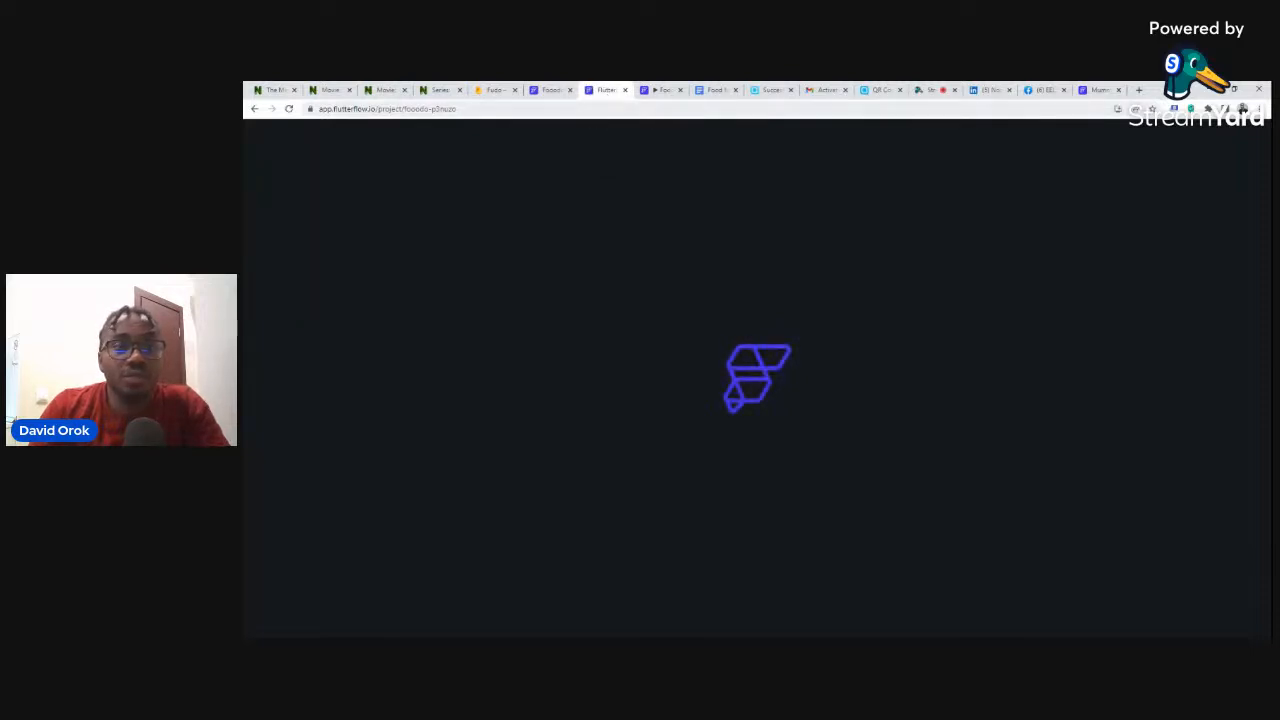
- In the duplicated tab, go to the FlutterFlow projects dashboard
{"action": "left_click", "coordinate": [457, 109]}
{"action": "left_click_drag", "start_coordinate": [457, 109], "coordinate": [404, 109]}
{"action": "left_click", "coordinate": [481, 109]}
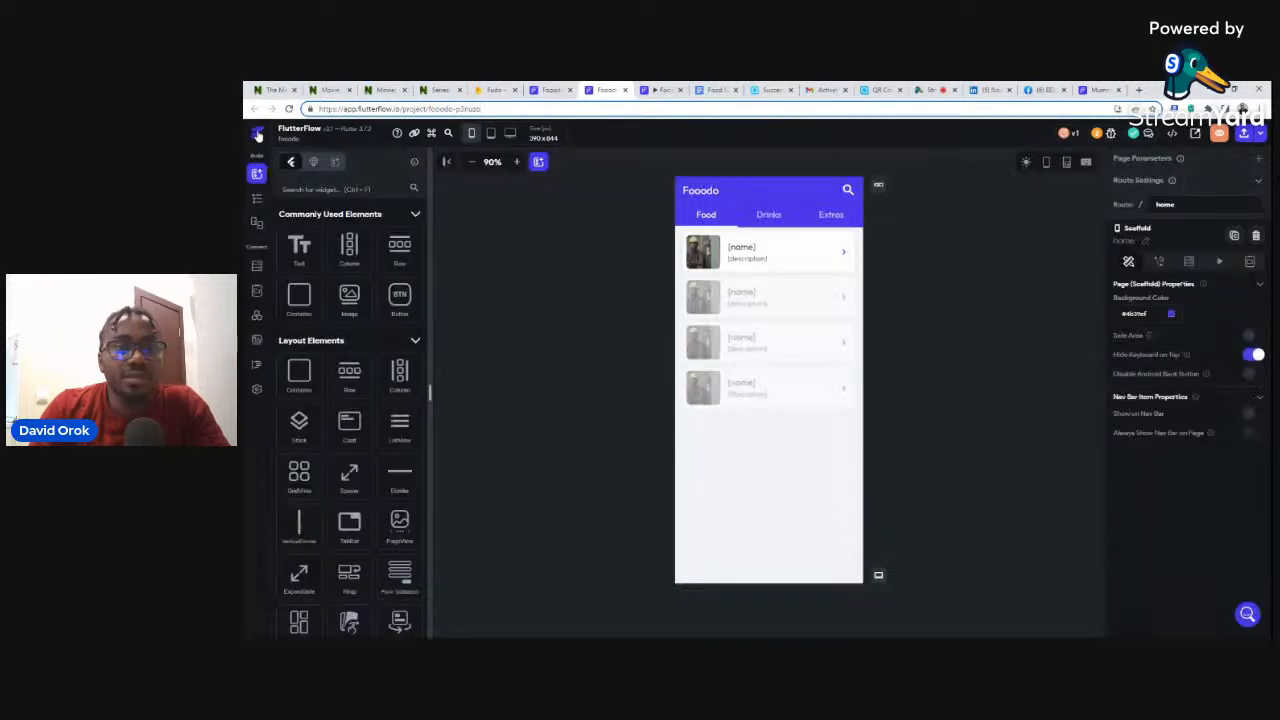
{"action": "left_click", "coordinate": [258, 135]}
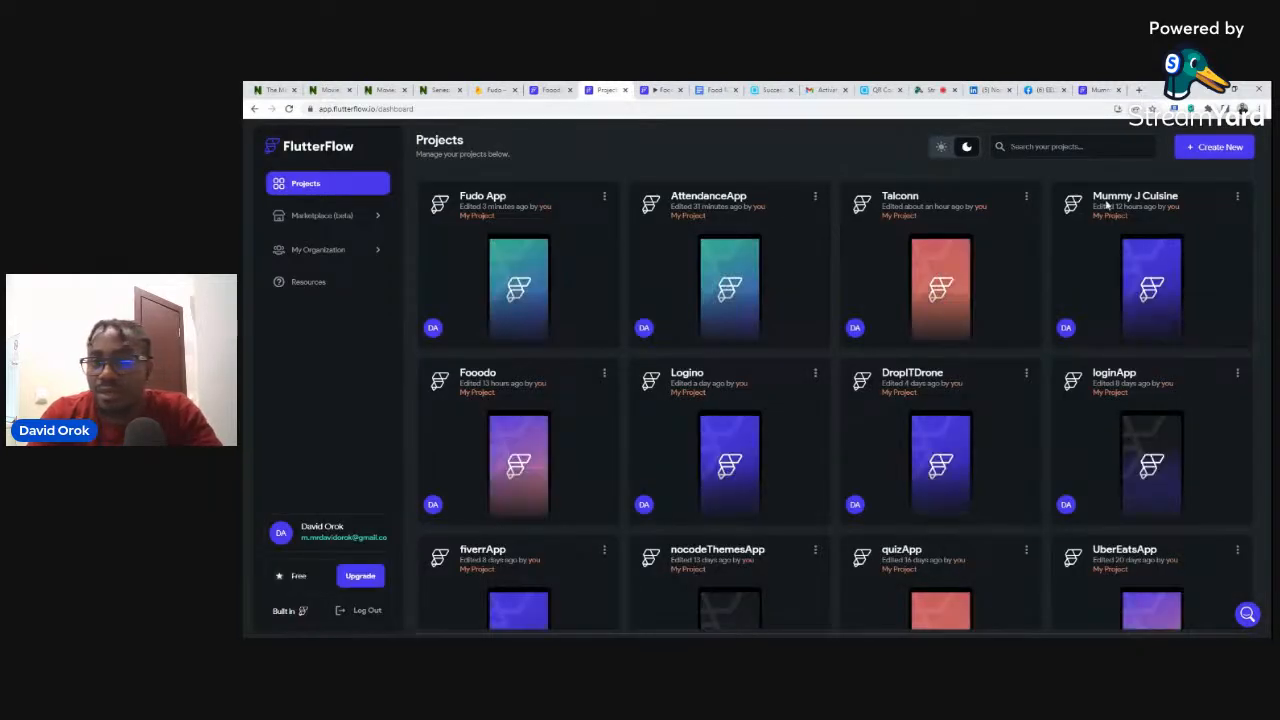
- Open the Mummy J Cuisine project, expand its pages list beside the widget tree, and open the alcoholic page
{"action": "left_click", "coordinate": [1118, 199]}
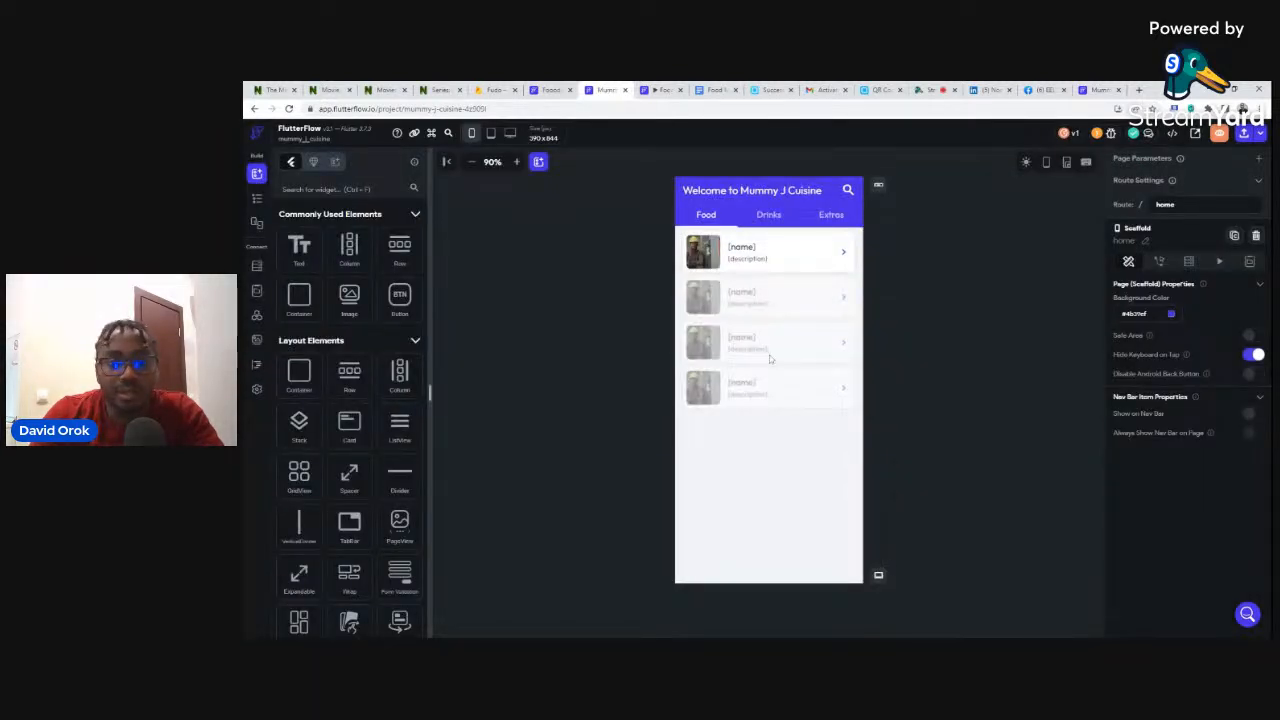
{"action": "left_click", "coordinate": [257, 199]}
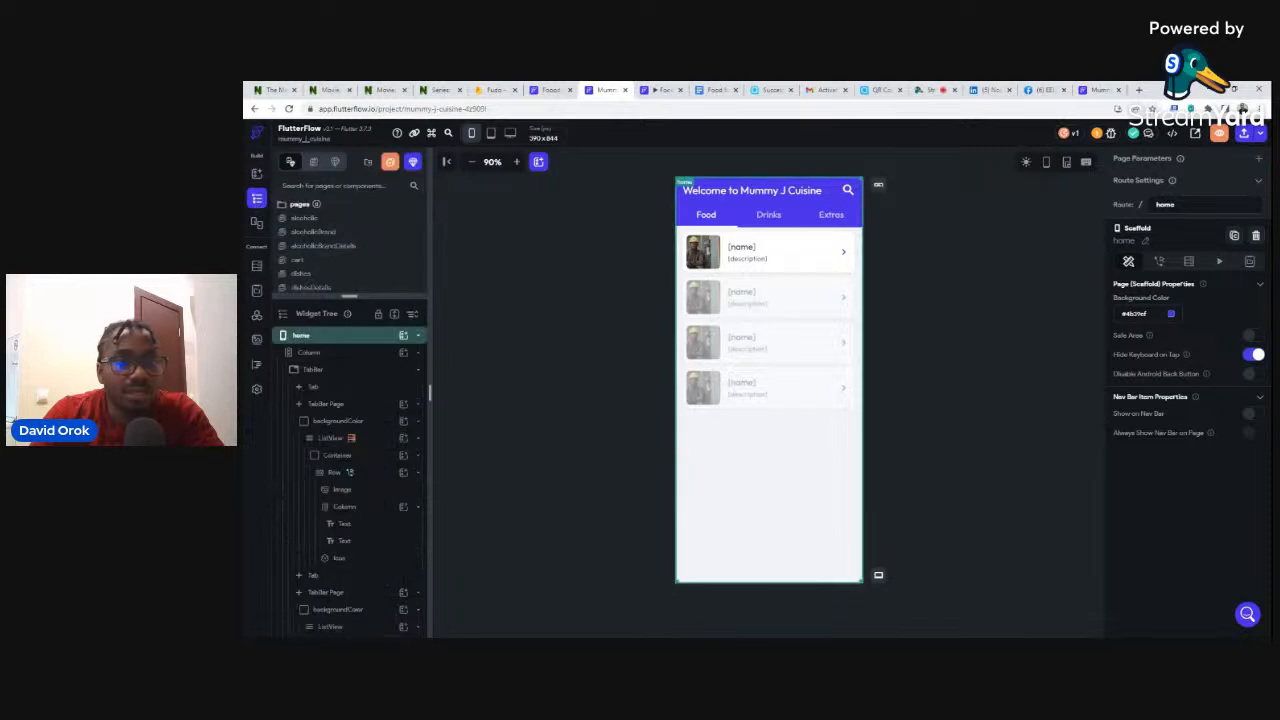
{"action": "left_click_drag", "start_coordinate": [349, 296], "coordinate": [340, 395]}
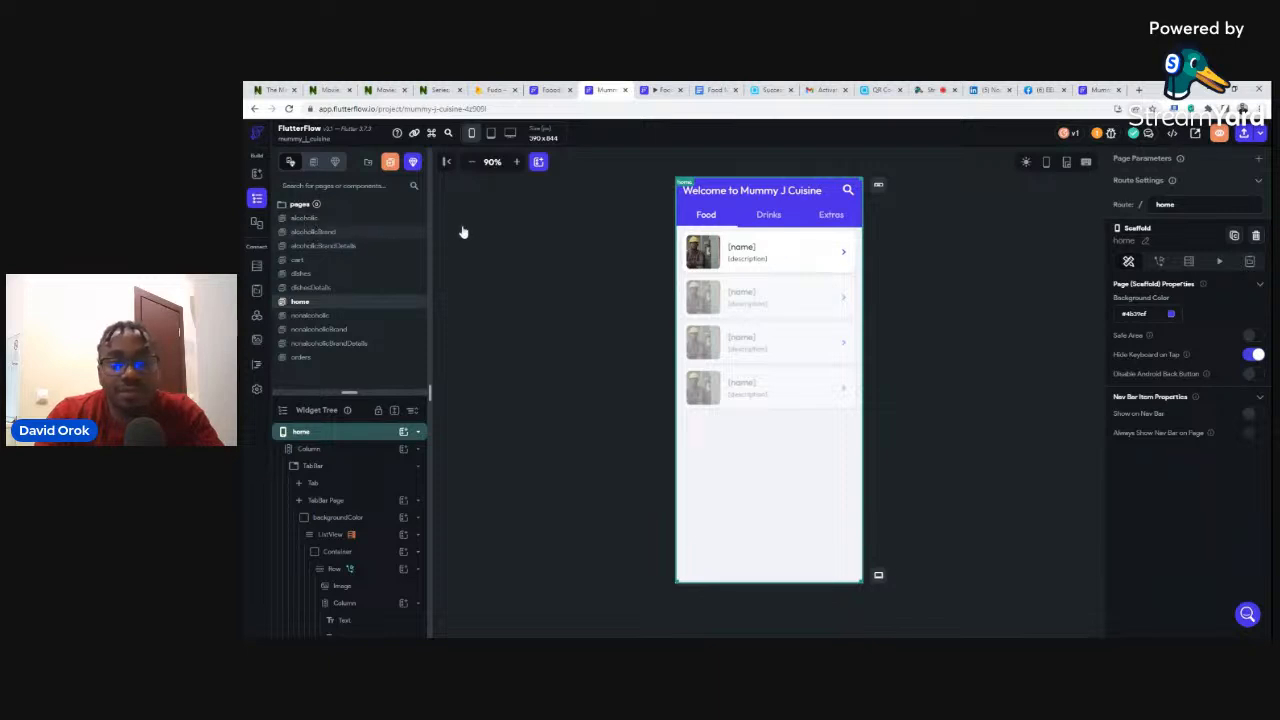
{"action": "left_click", "coordinate": [319, 224]}
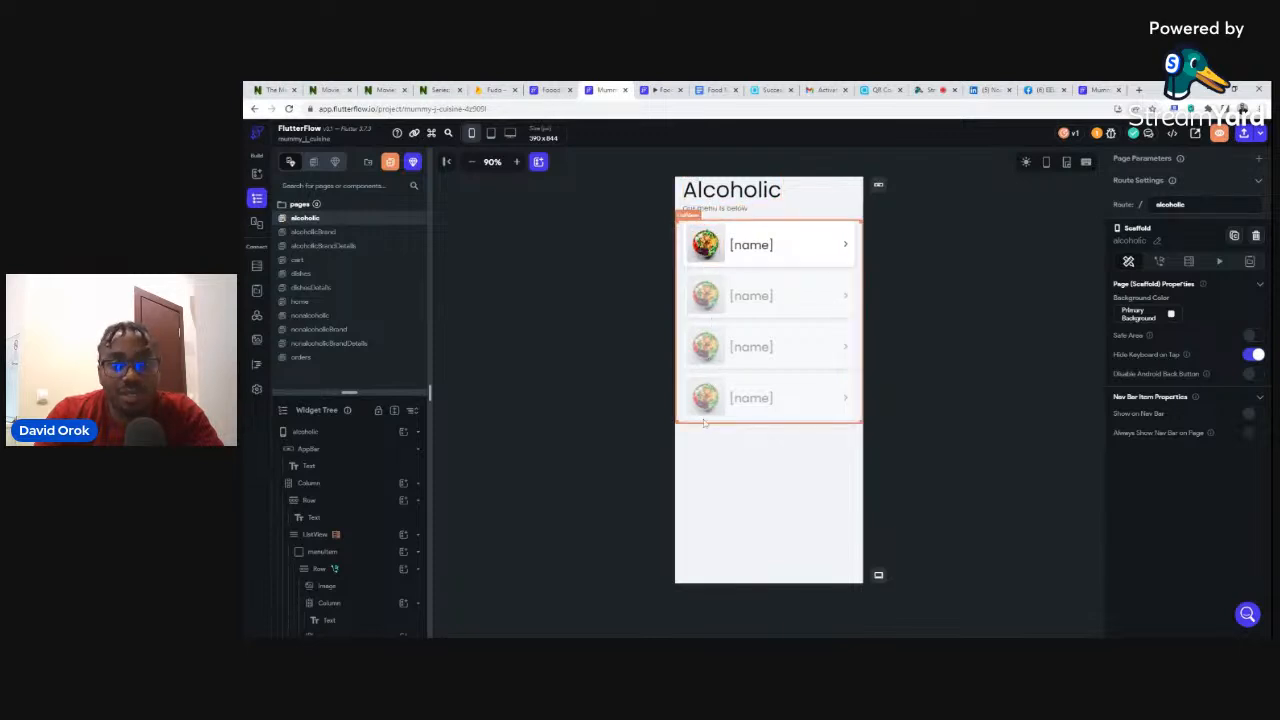
- Browse the alcoholicBrand, alcoholicBrandDetails, dishes and home pages, then switch to the live Mummy J Cuisine app
{"action": "left_click", "coordinate": [310, 232]}
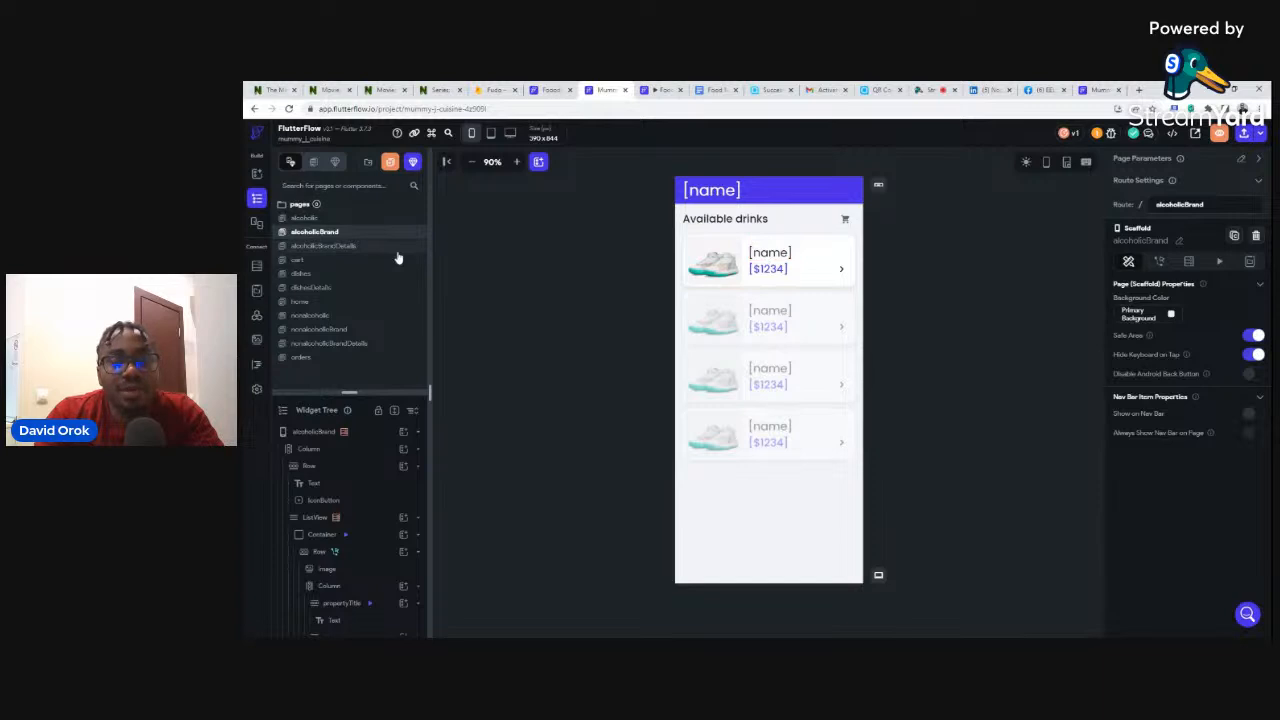
{"action": "left_click", "coordinate": [320, 247]}
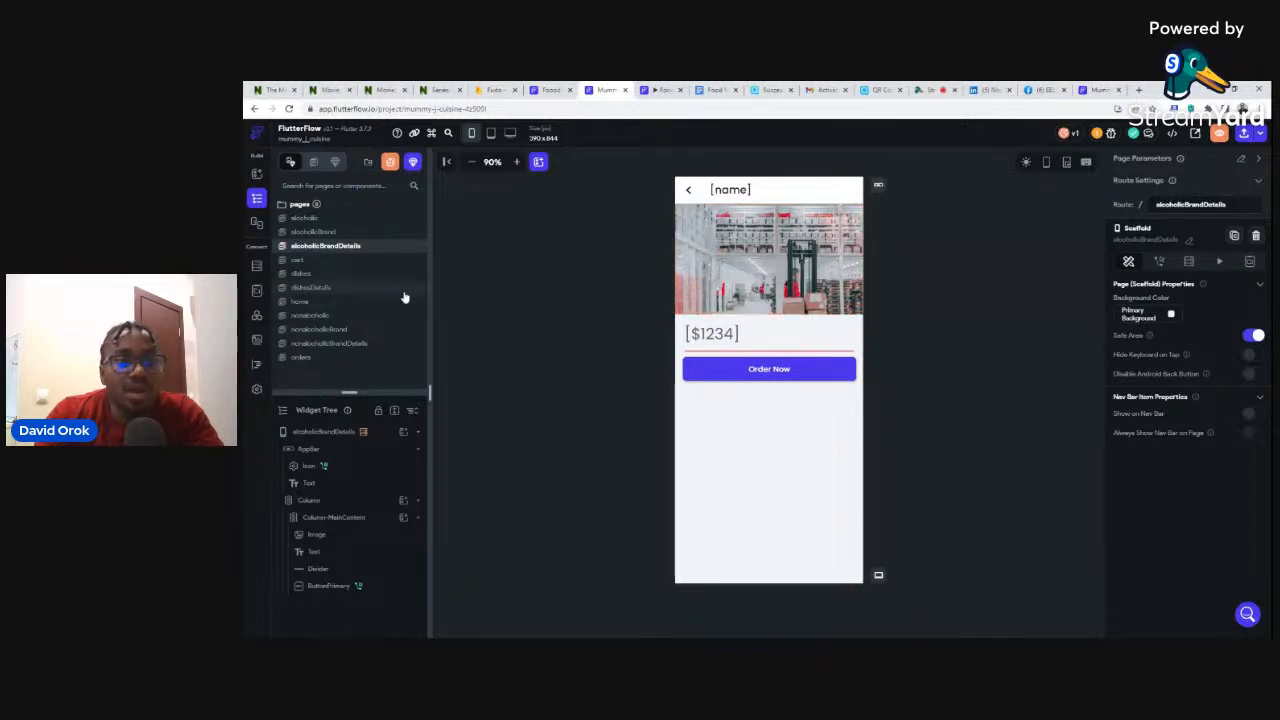
{"action": "left_click", "coordinate": [302, 274]}
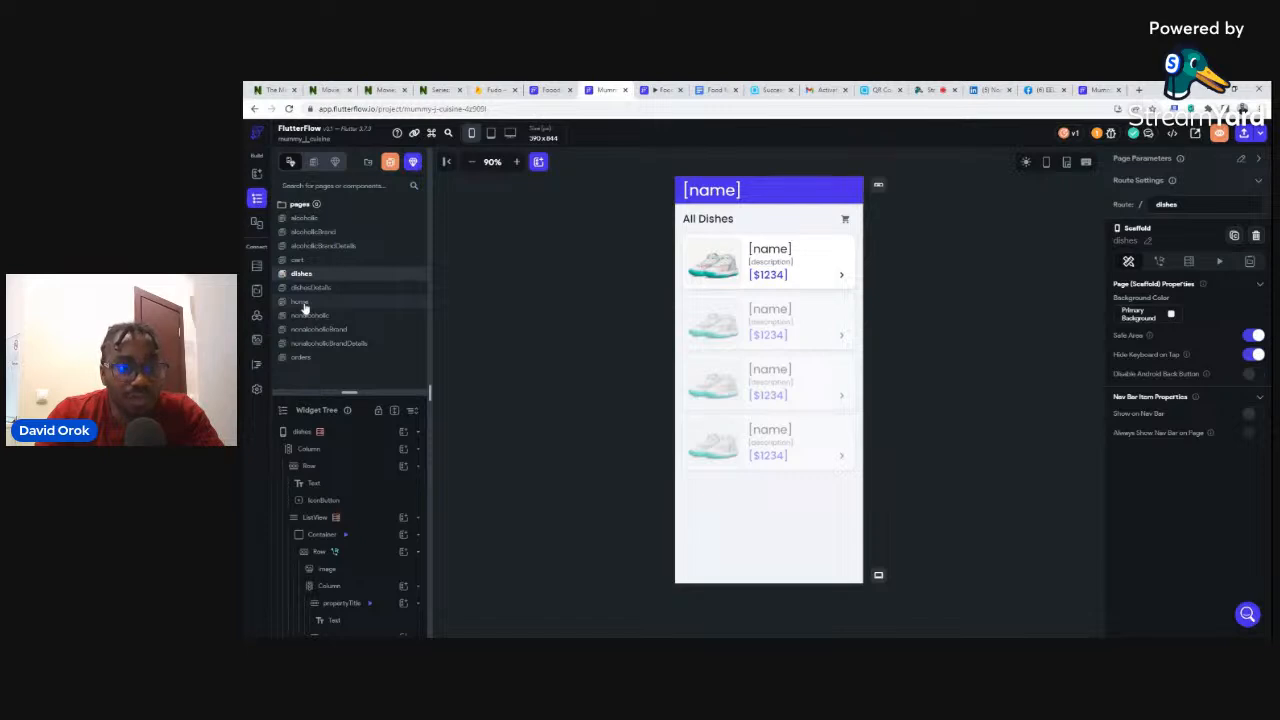
{"action": "left_click", "coordinate": [302, 302]}
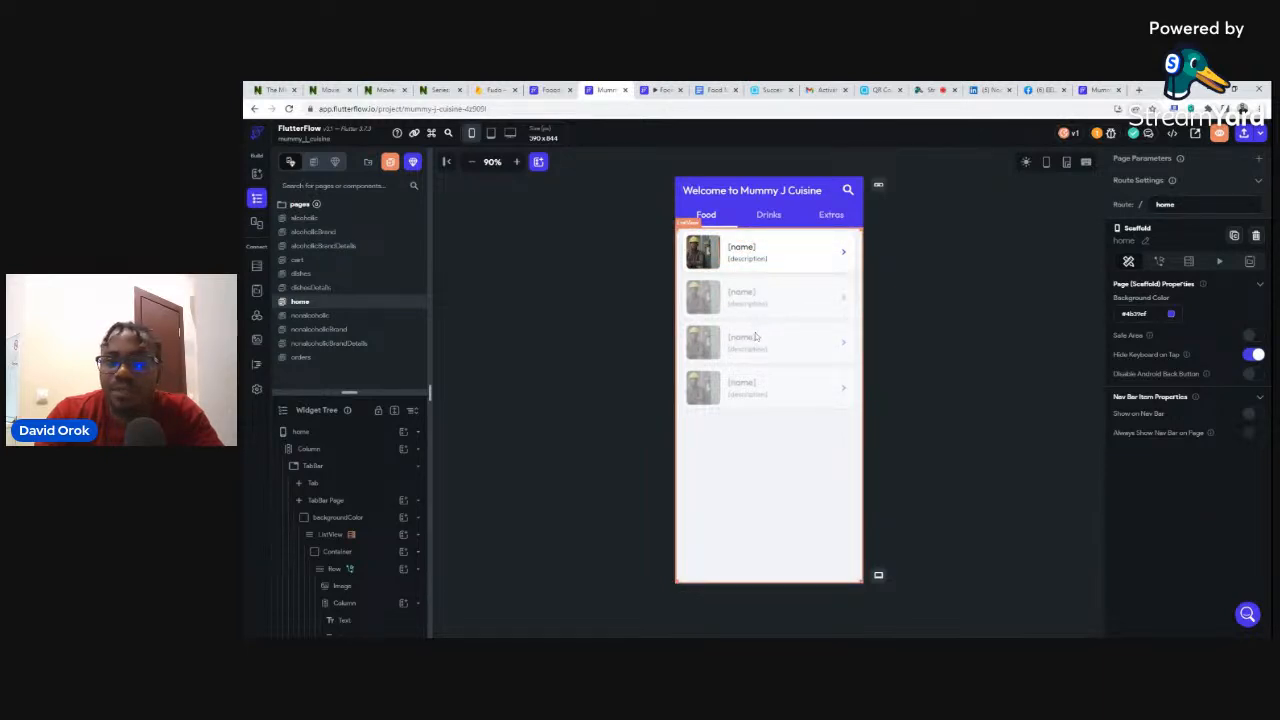
{"action": "left_click", "coordinate": [1100, 90]}
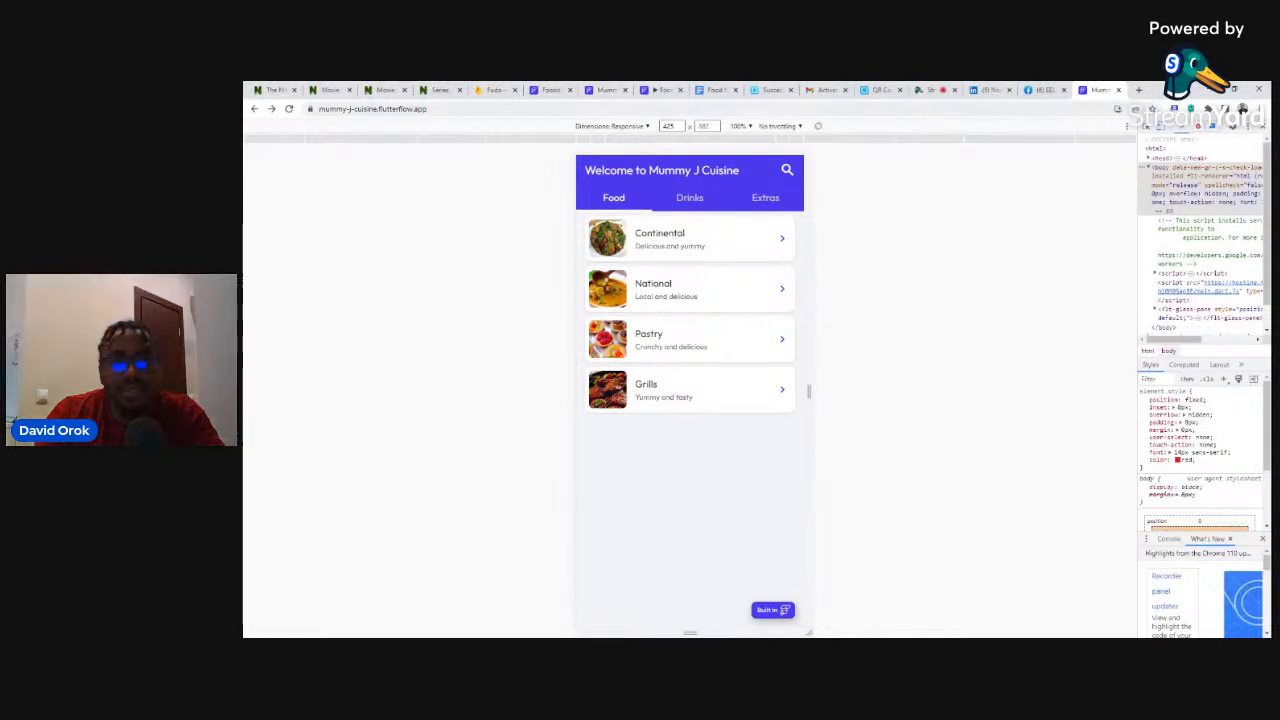
- Open the editor's dishes page and compare it with the live app's Continental dish list
{"action": "left_click", "coordinate": [600, 89]}
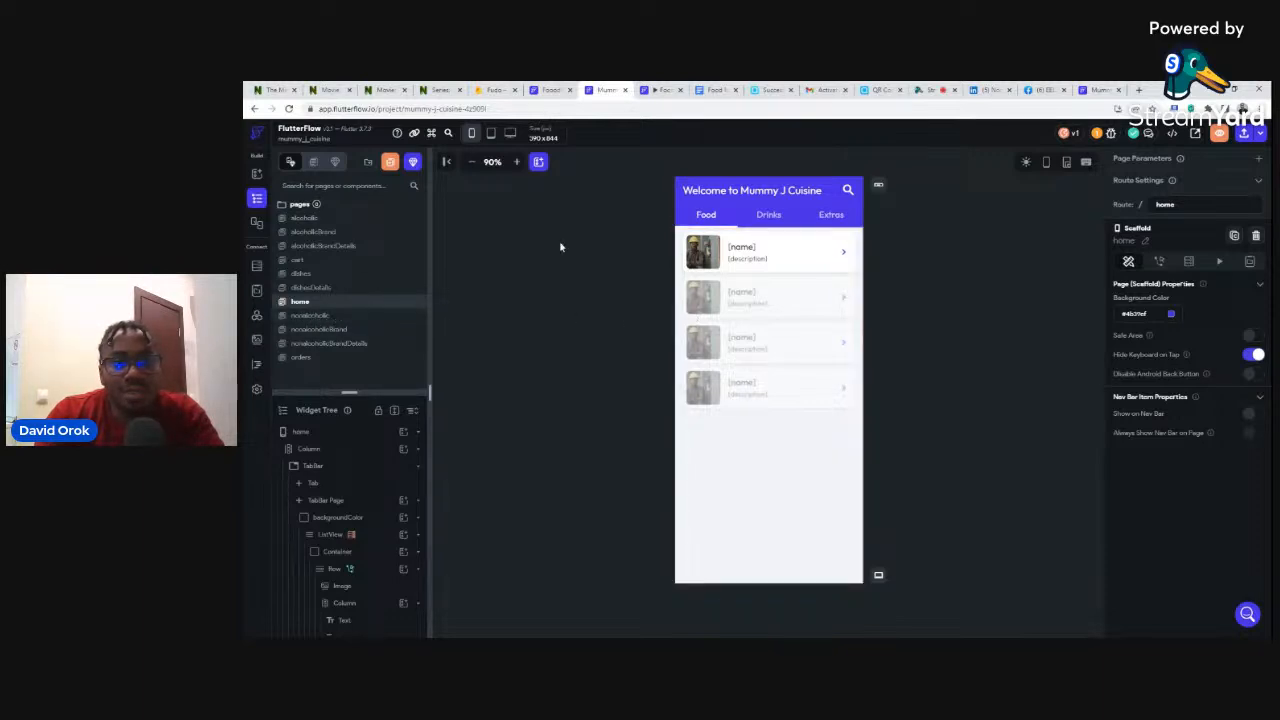
{"action": "left_click", "coordinate": [311, 276]}
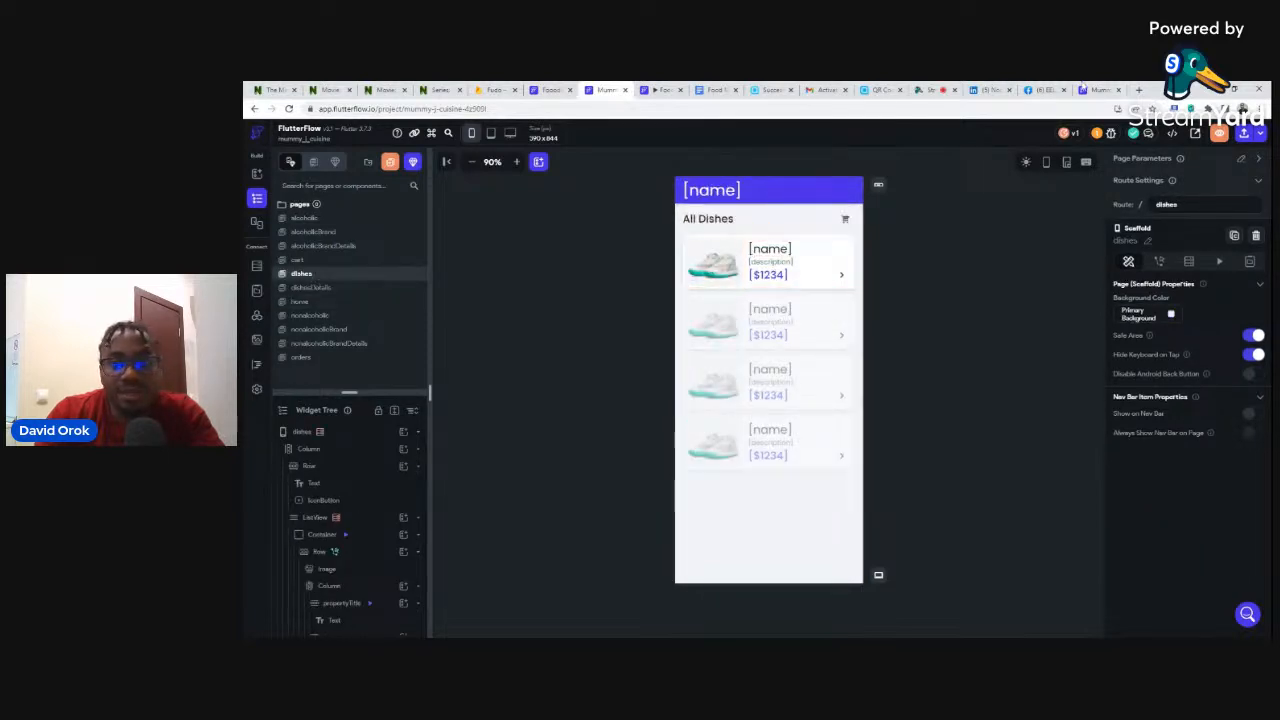
{"action": "left_click", "coordinate": [1098, 89]}
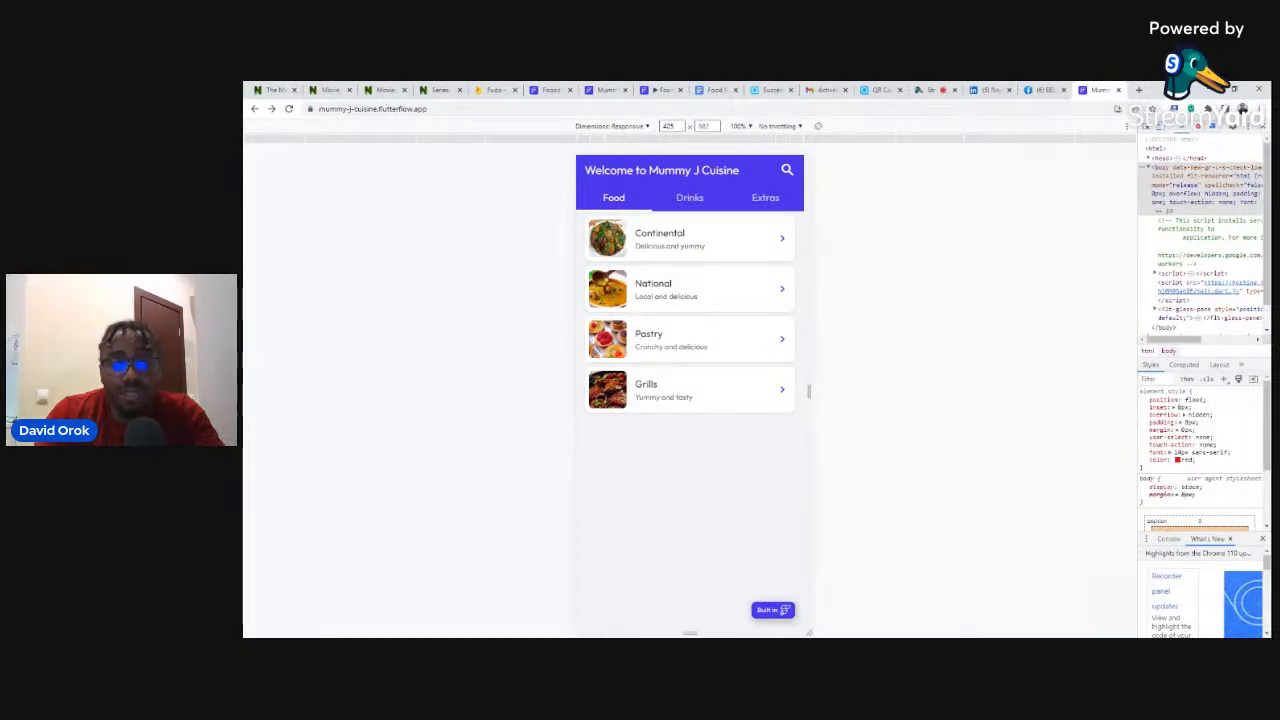
{"action": "left_click", "coordinate": [609, 237]}
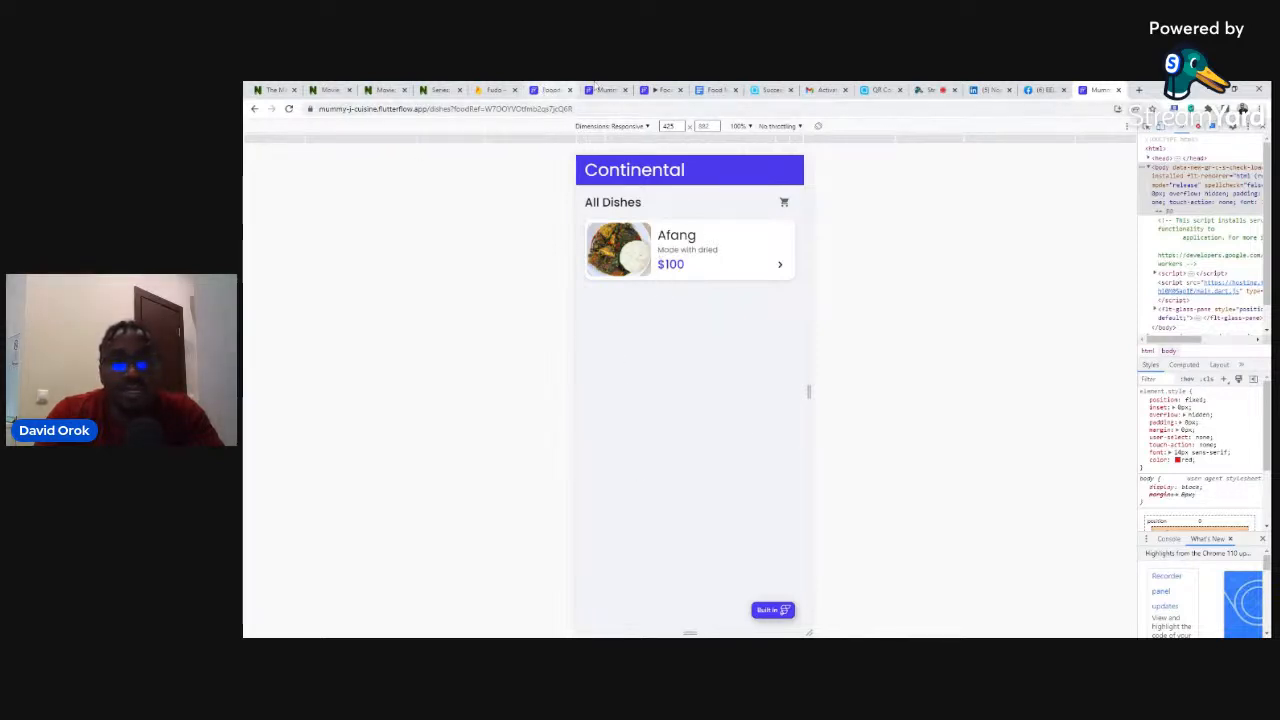
{"action": "left_click", "coordinate": [604, 90]}
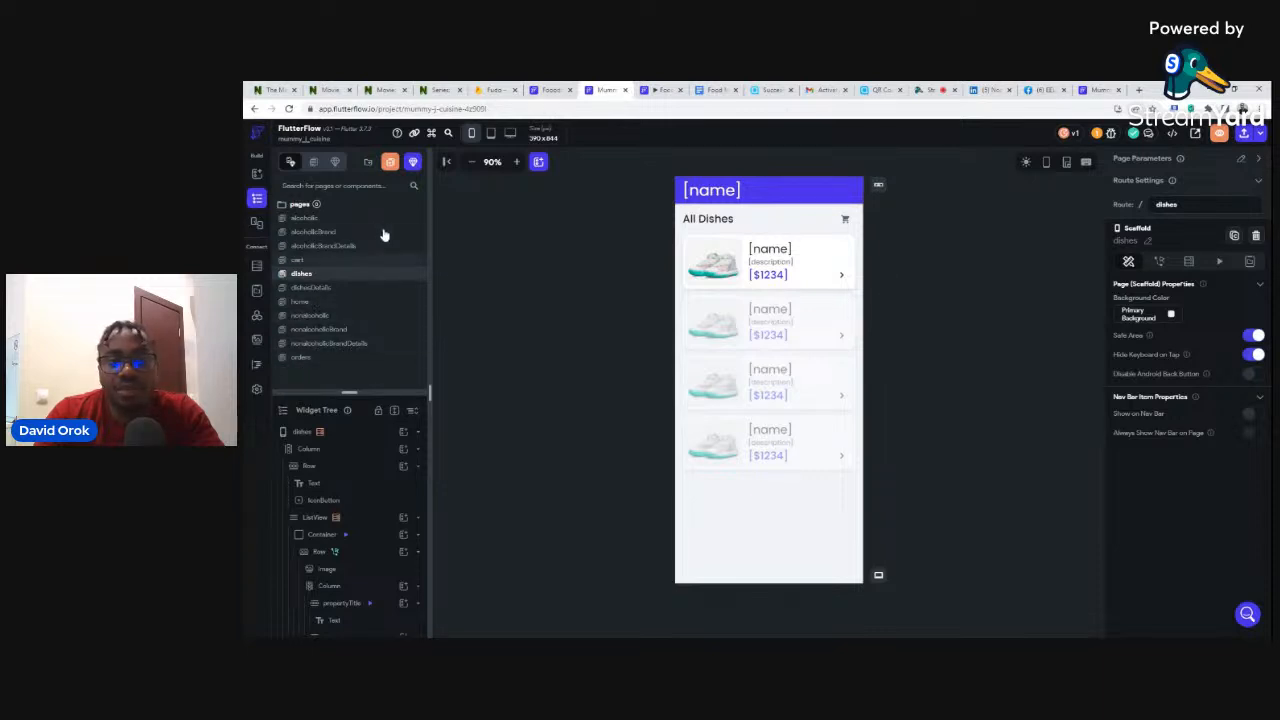
{"action": "left_click", "coordinate": [547, 92]}
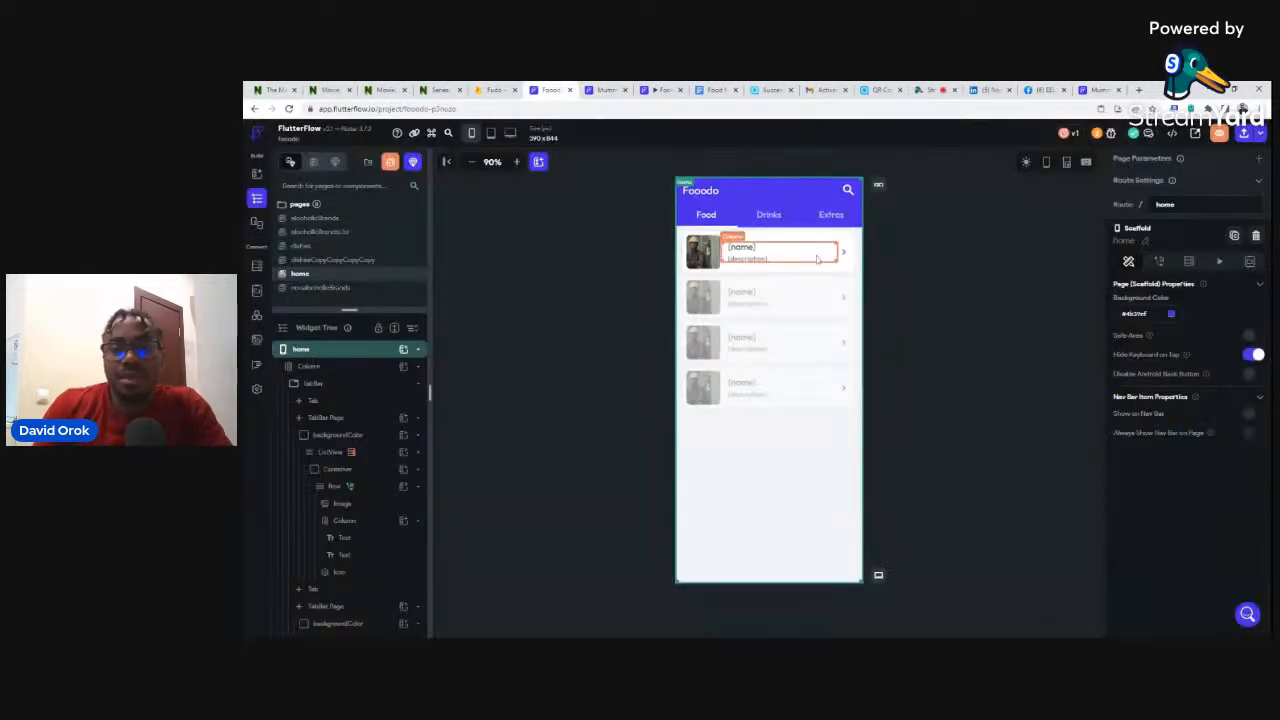
- Deselect the home page widget, widen the pages list, and open the alcoholicBrands page
{"action": "left_click", "coordinate": [937, 224]}
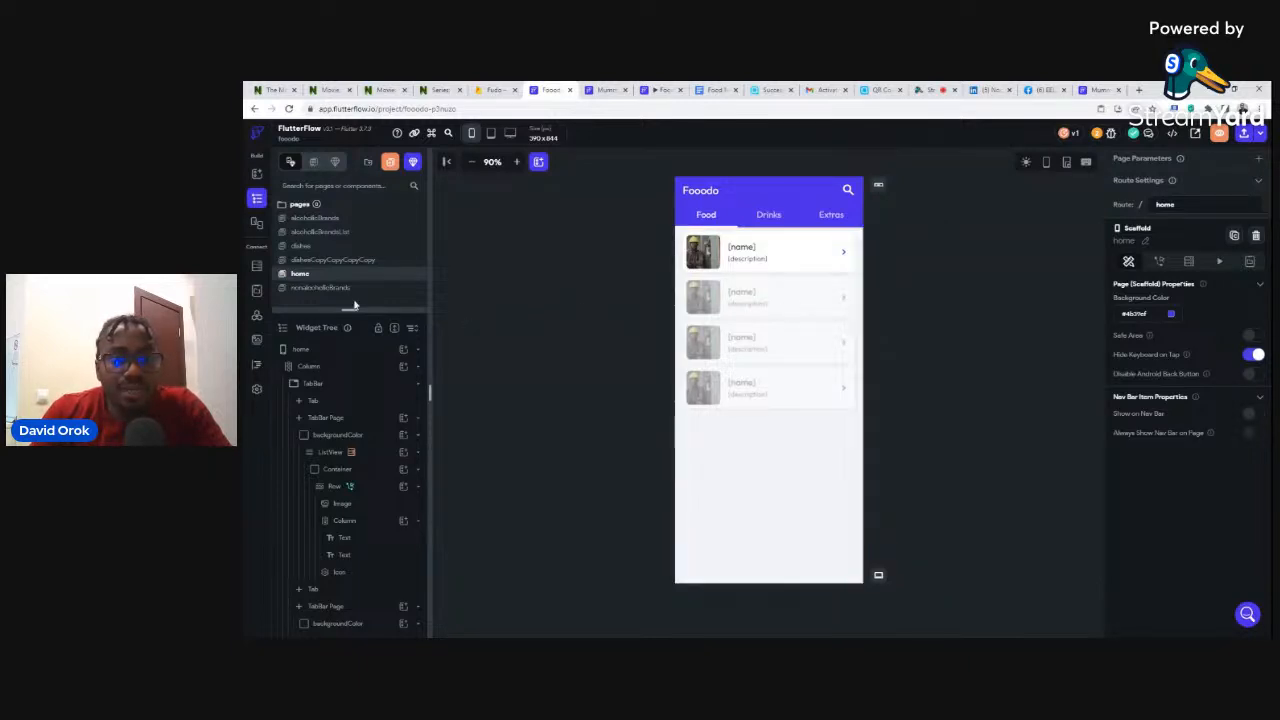
{"action": "left_click_drag", "start_coordinate": [349, 310], "coordinate": [349, 350]}
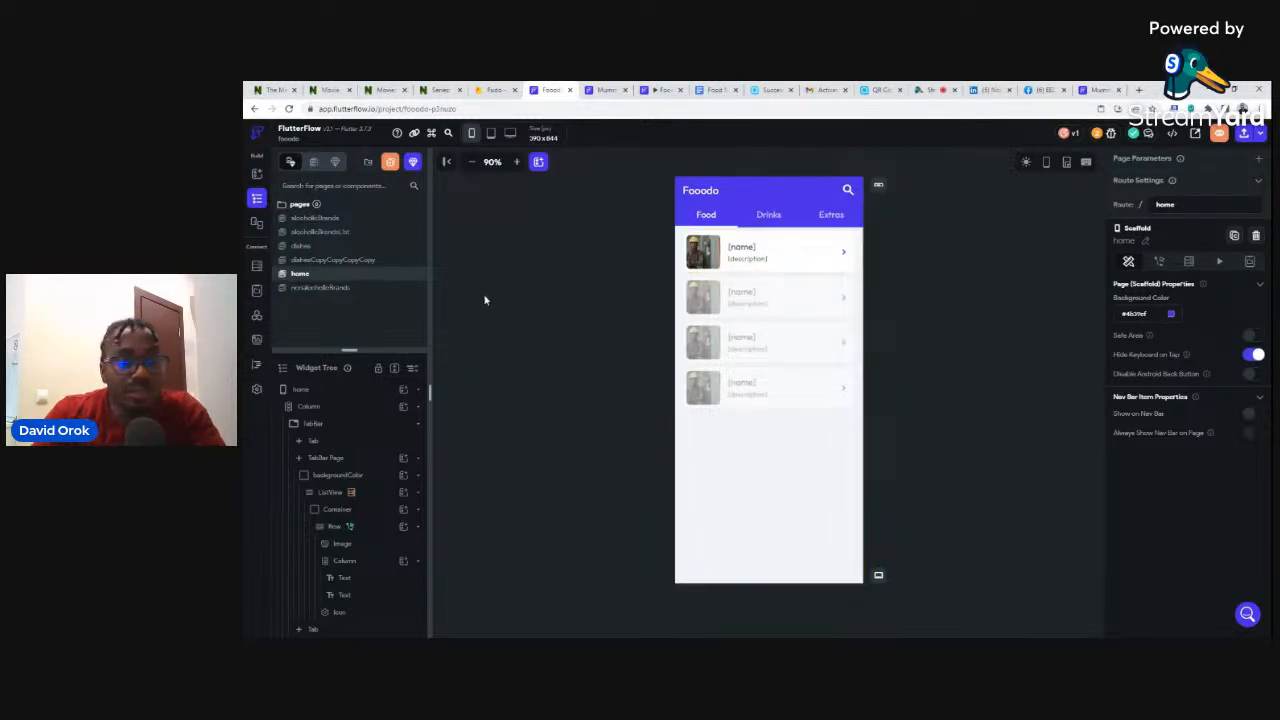
{"action": "left_click", "coordinate": [313, 219]}
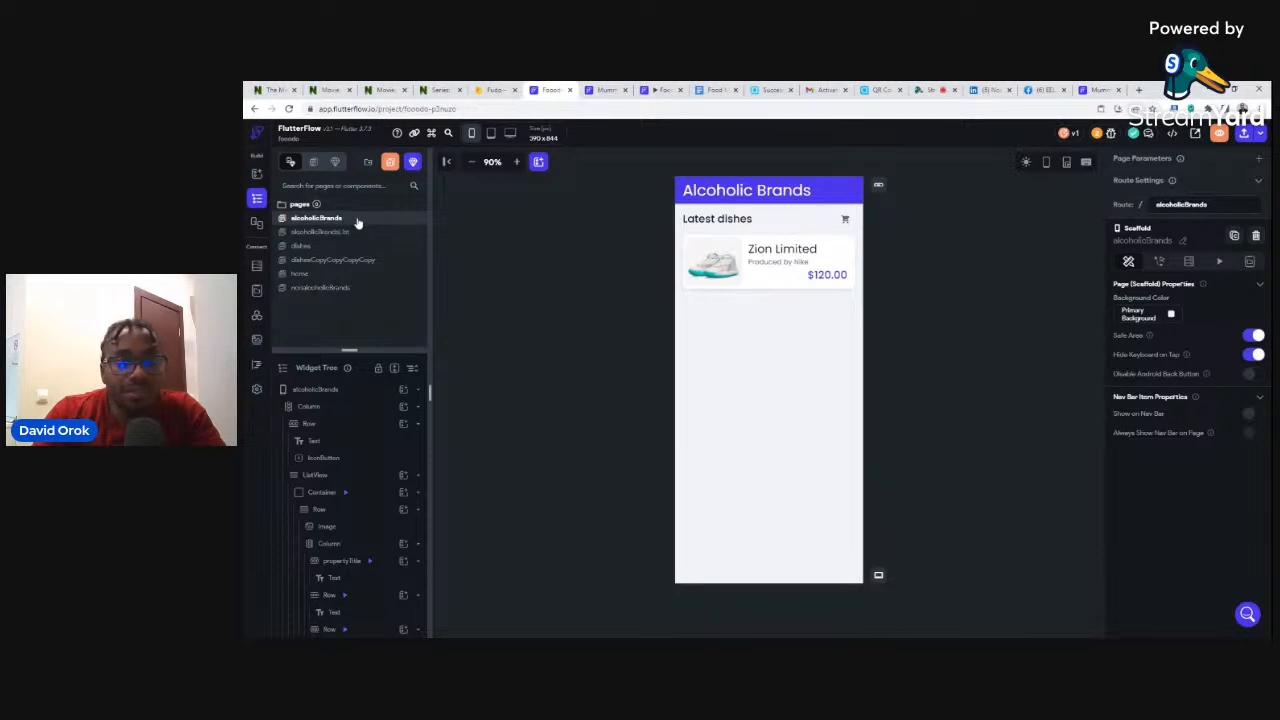
- Start a new page and browse the Lists page templates
{"action": "left_click", "coordinate": [390, 164]}
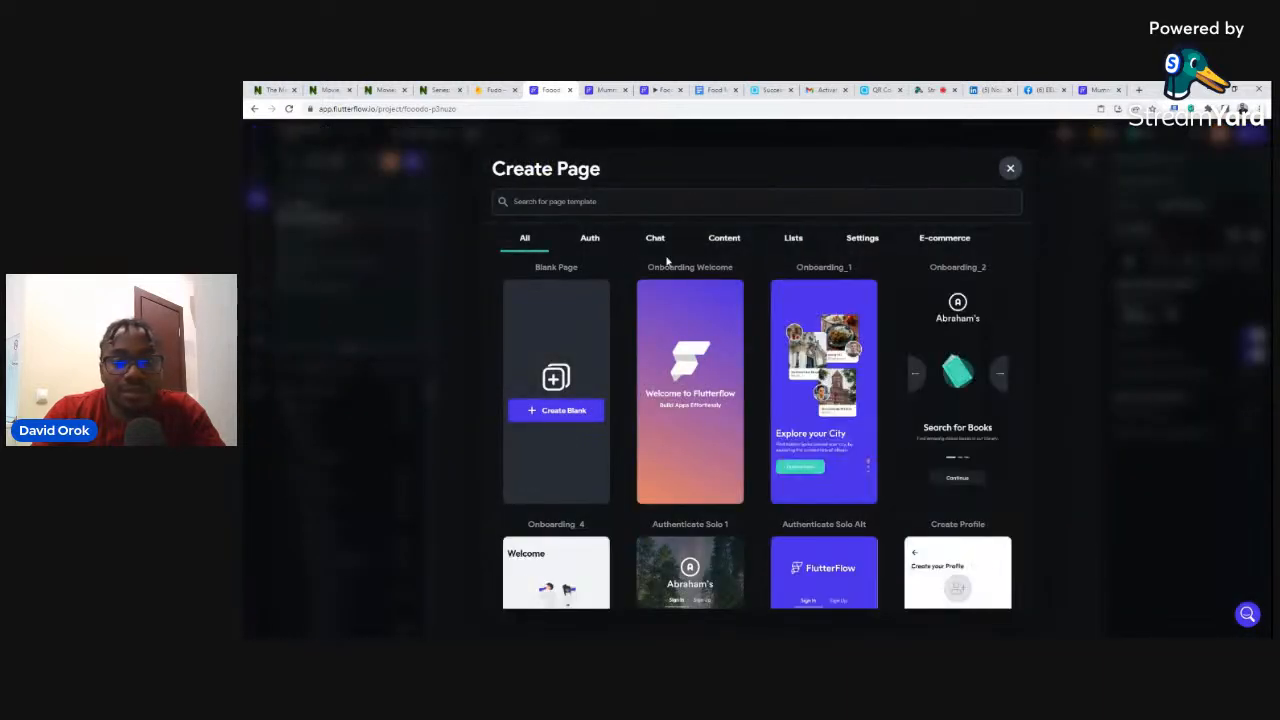
{"action": "left_click", "coordinate": [793, 240]}
{"action": "scroll", "coordinate": [827, 397], "scroll_direction": "down", "scroll_amount": 10}
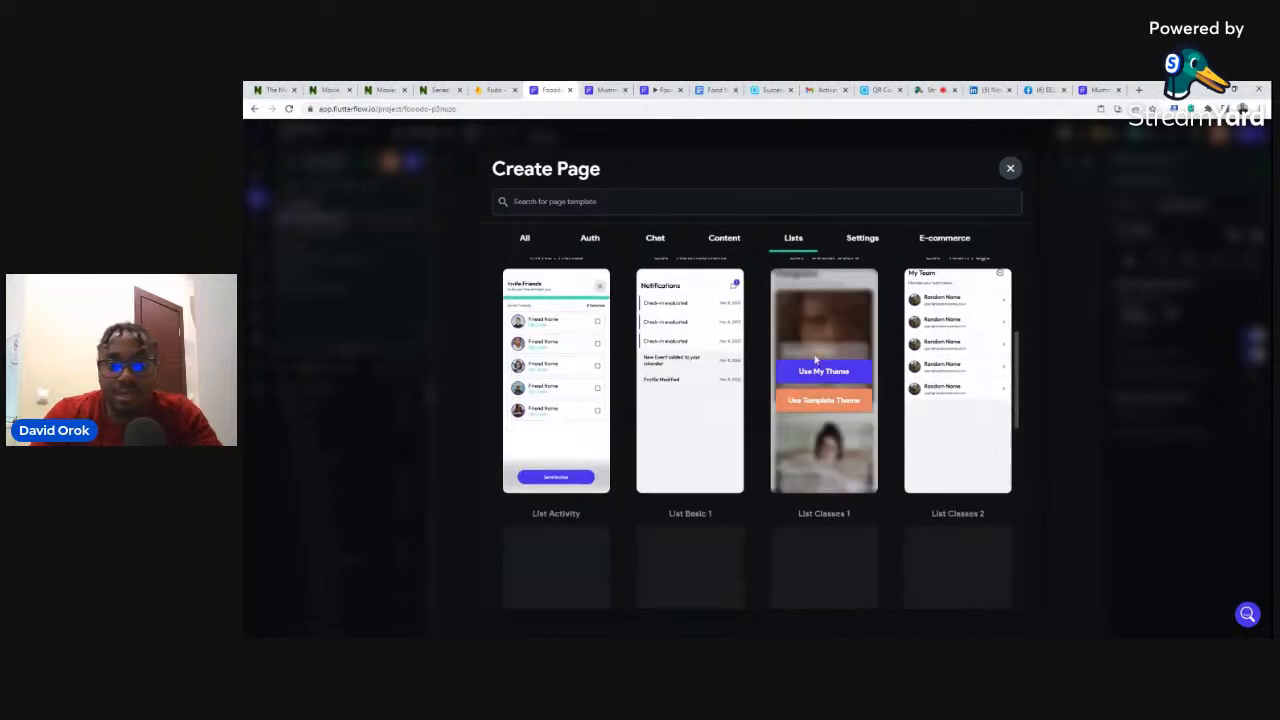
{"action": "scroll", "coordinate": [815, 368], "scroll_direction": "down", "scroll_amount": 2}
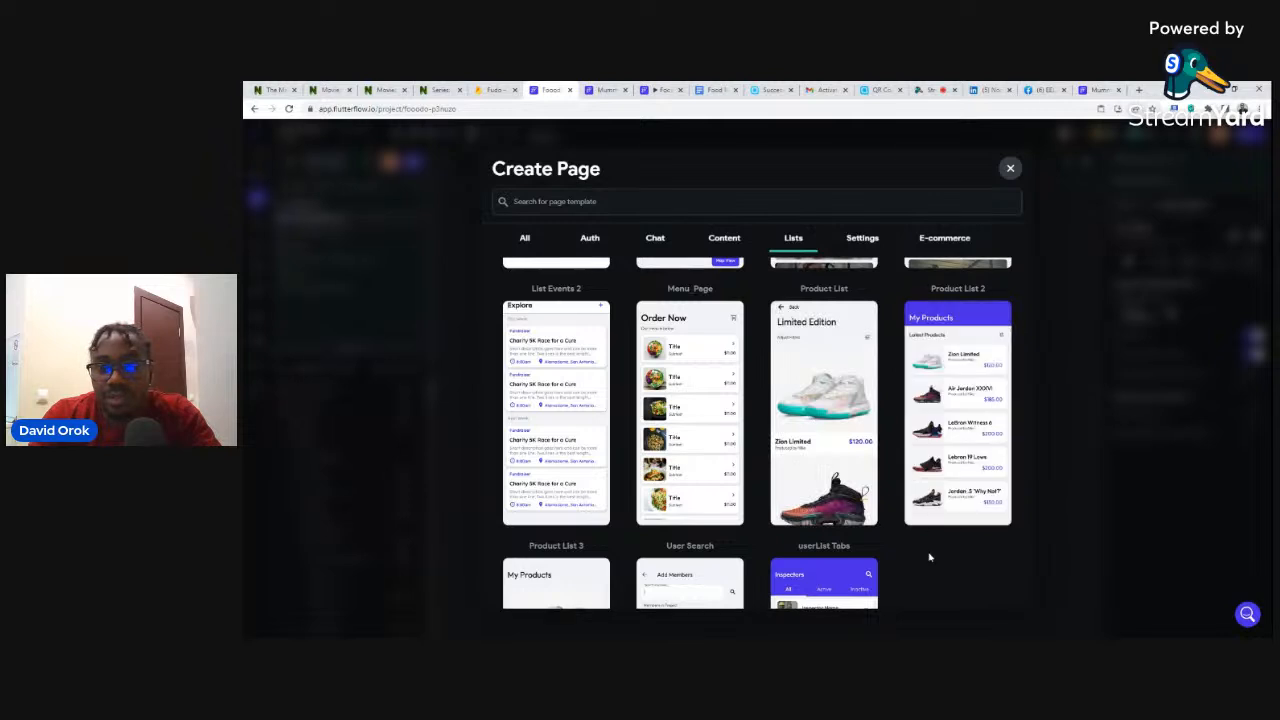
{"action": "scroll", "coordinate": [880, 408], "scroll_direction": "down", "scroll_amount": 2}
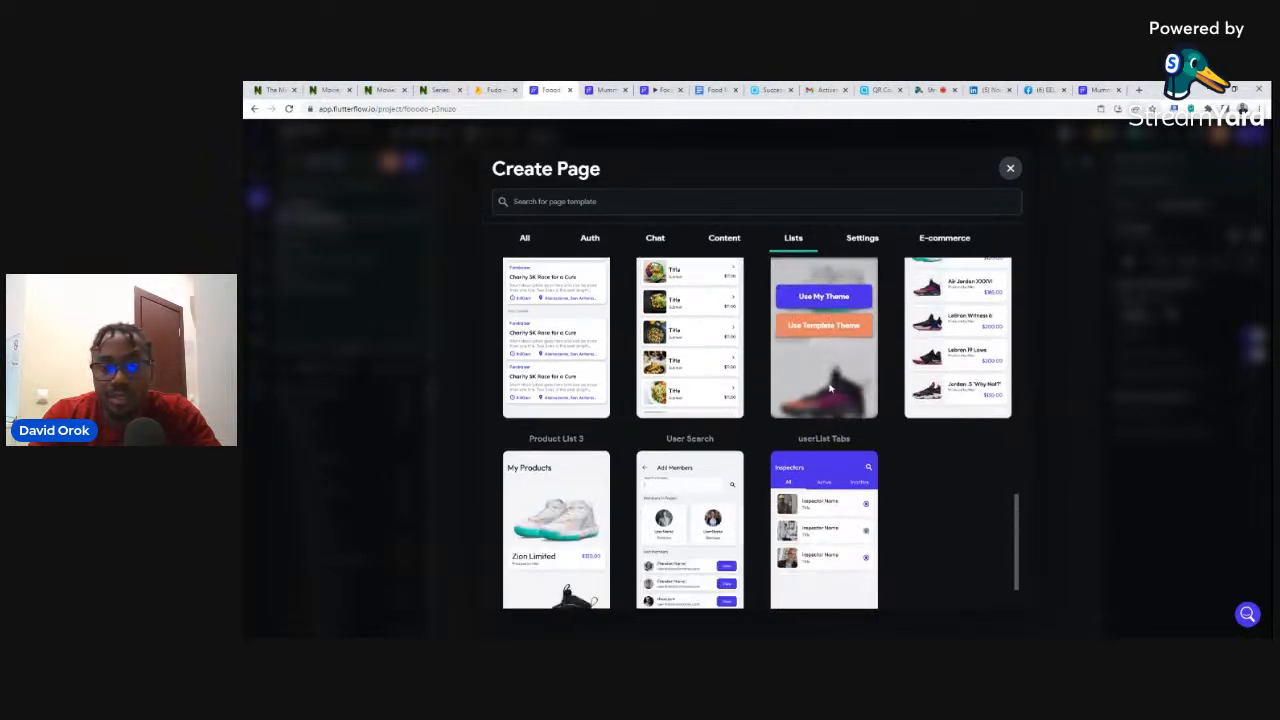
{"action": "scroll", "coordinate": [925, 360], "scroll_direction": "up", "scroll_amount": 2}
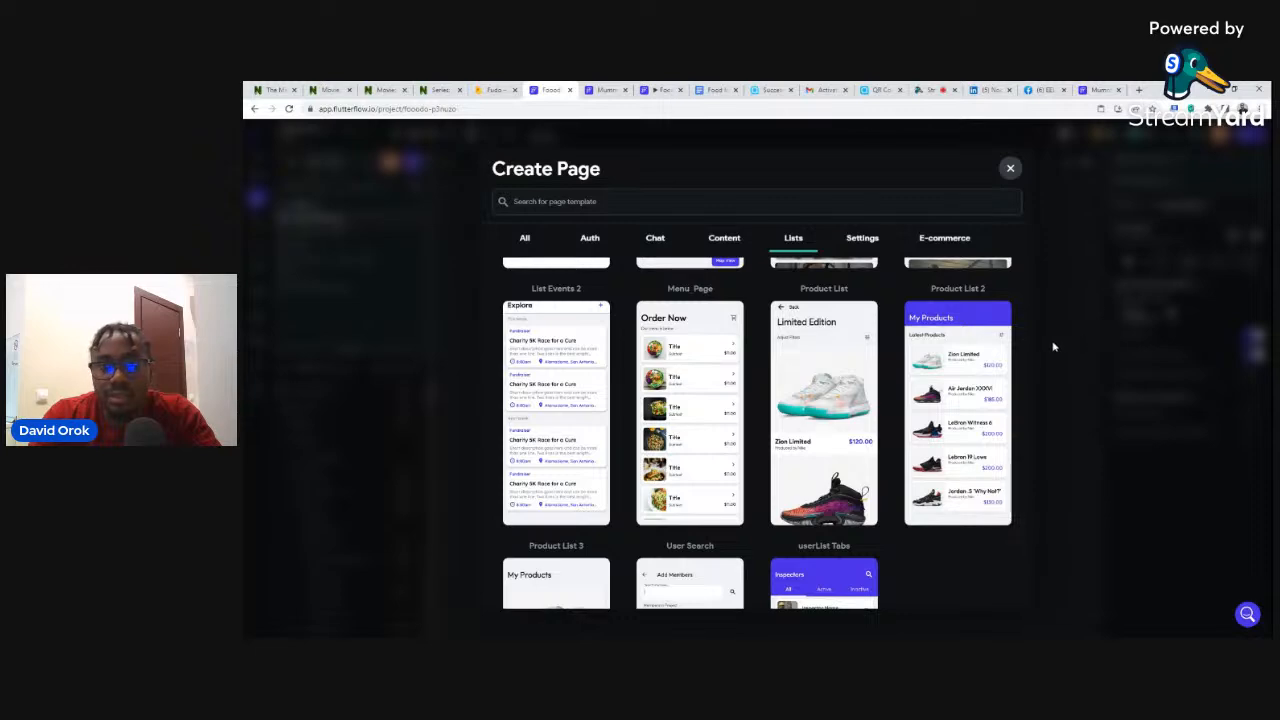
{"action": "left_click", "coordinate": [1010, 169]}
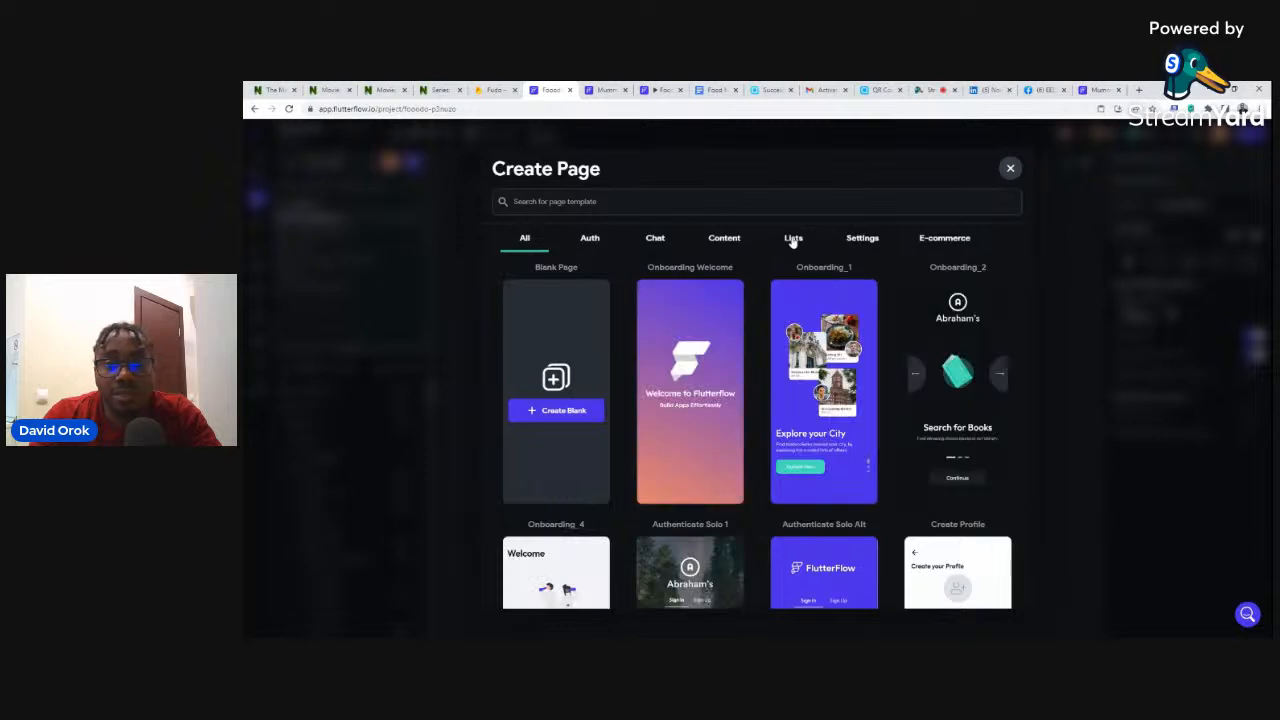
{"action": "left_click", "coordinate": [793, 240]}
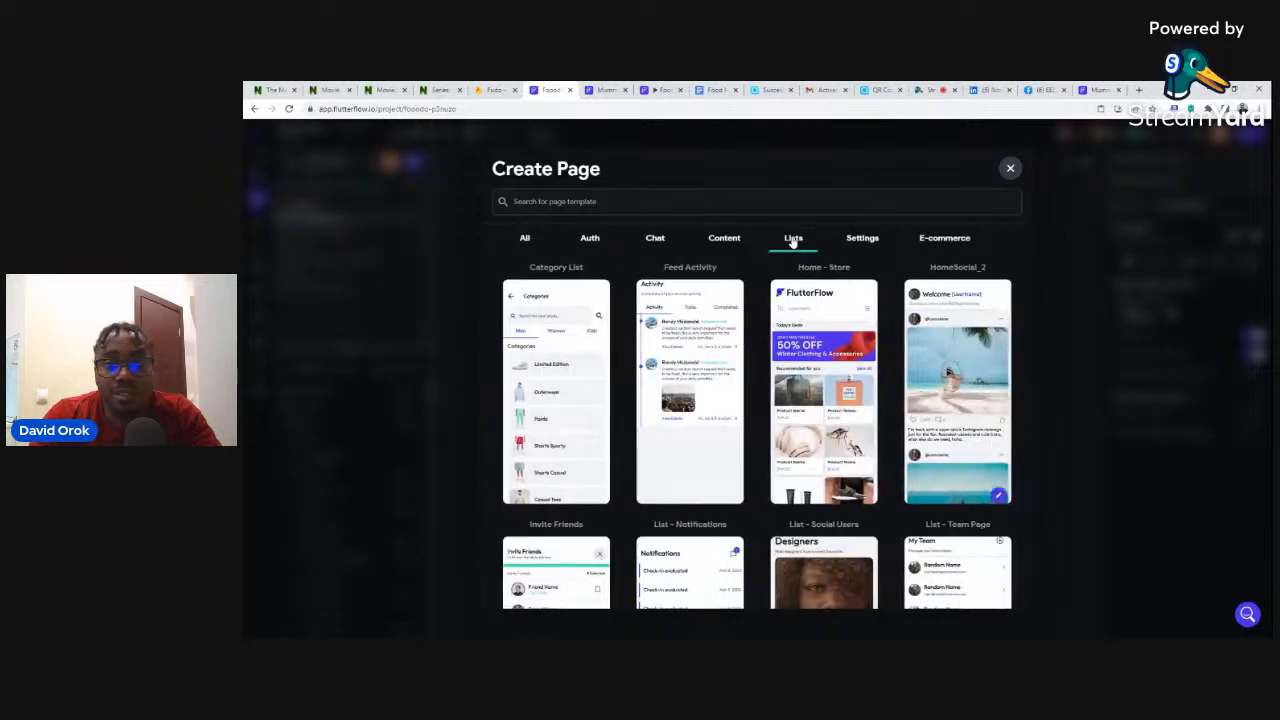
{"action": "scroll", "coordinate": [812, 360], "scroll_direction": "down", "scroll_amount": 5}
{"action": "scroll", "coordinate": [812, 360], "scroll_direction": "down", "scroll_amount": 3}
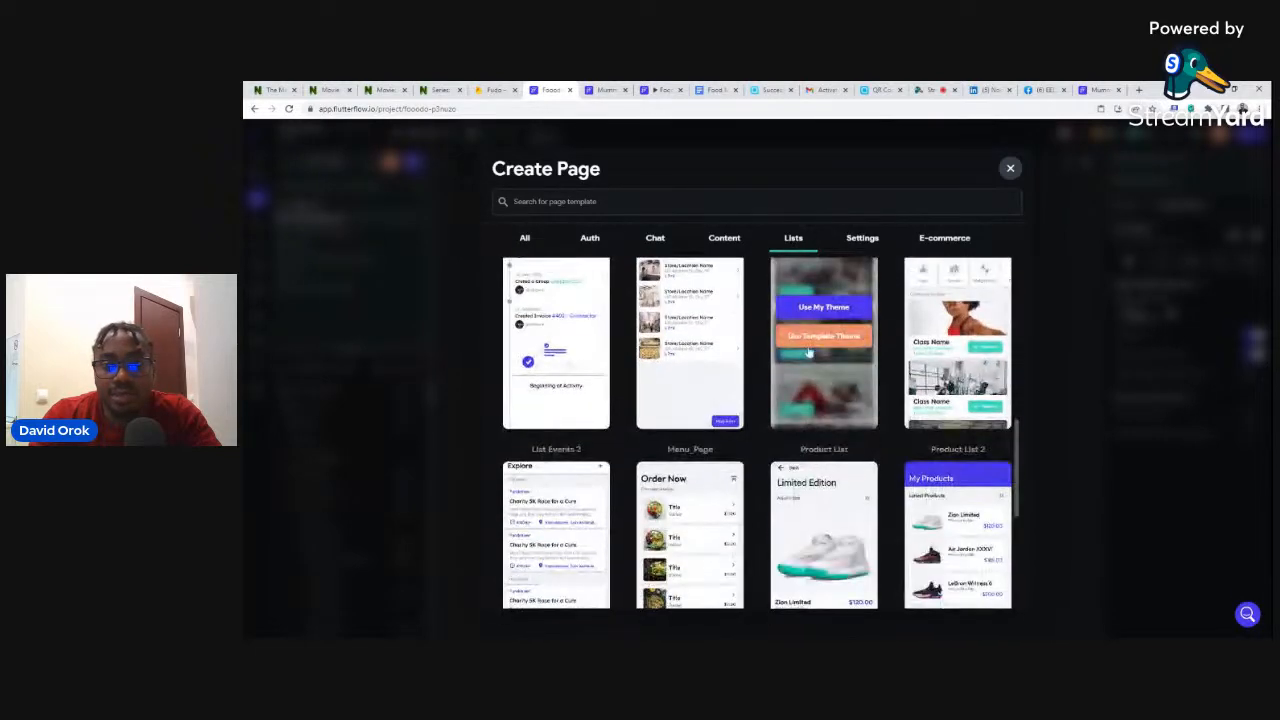
{"action": "scroll", "coordinate": [940, 330], "scroll_direction": "up", "scroll_amount": 2}
{"action": "scroll", "coordinate": [925, 330], "scroll_direction": "up", "scroll_amount": 5}
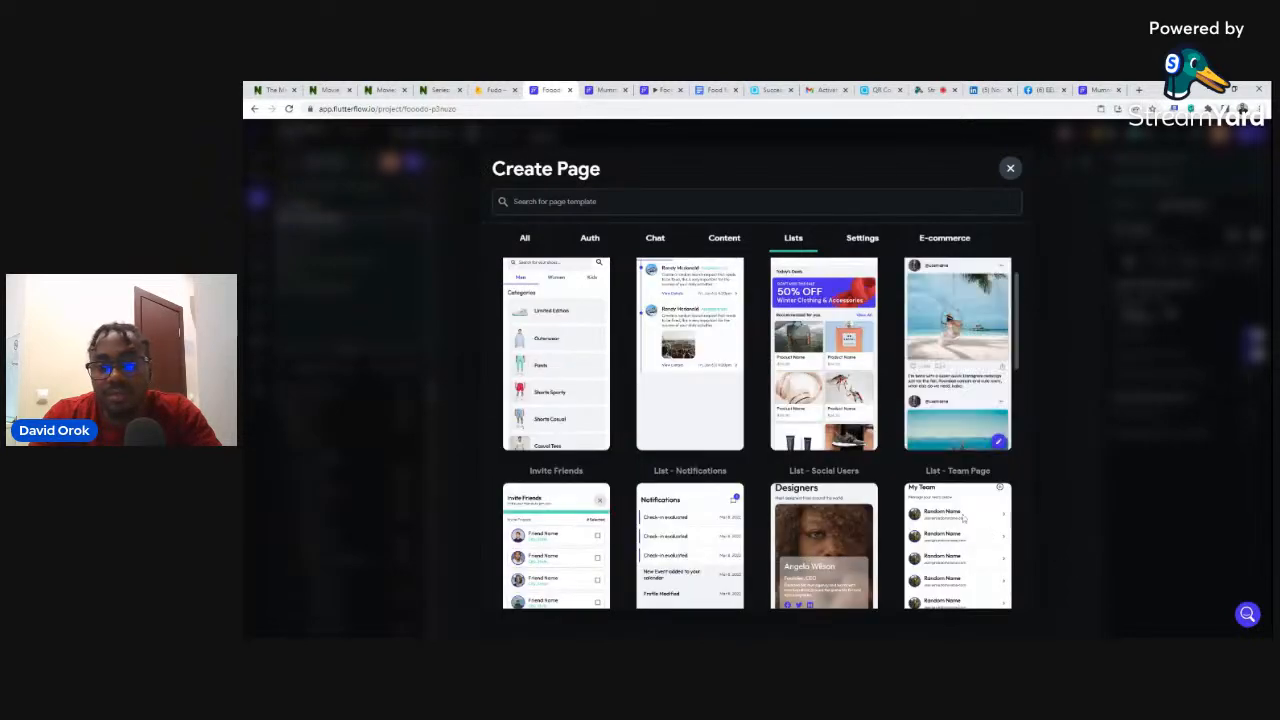
{"action": "scroll", "coordinate": [925, 465], "scroll_direction": "down", "scroll_amount": 5}
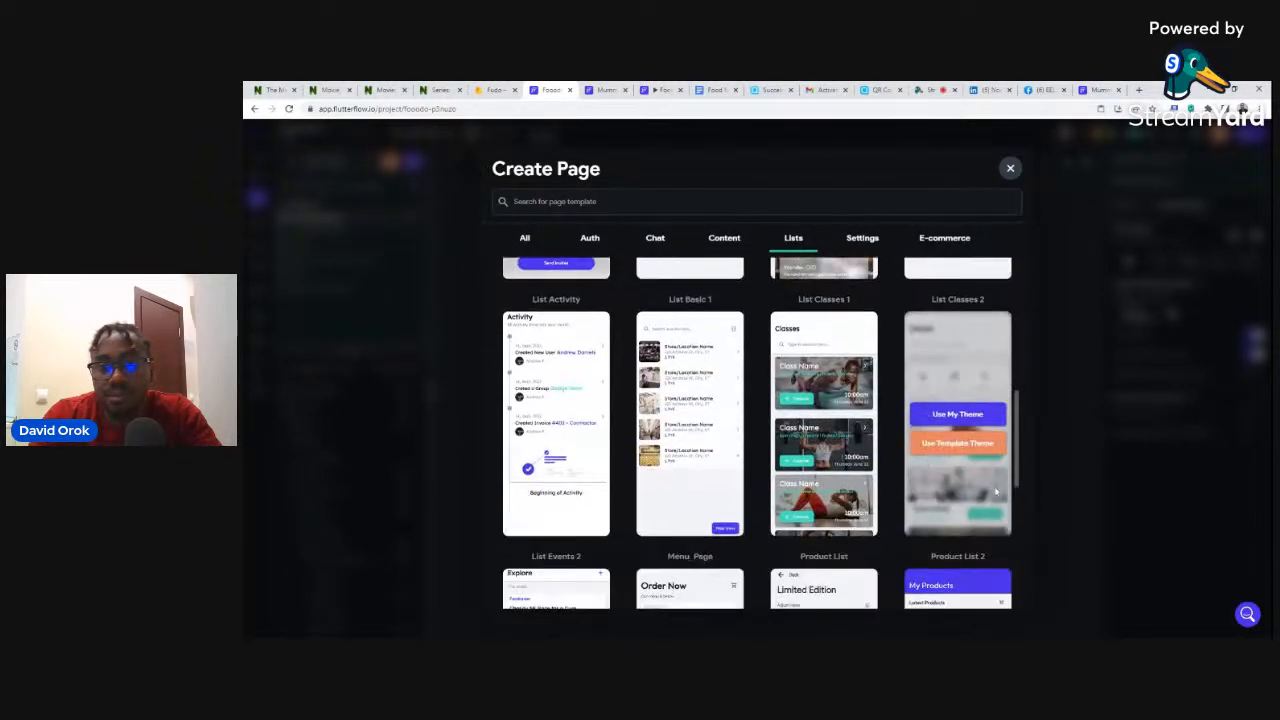
{"action": "scroll", "coordinate": [843, 416], "scroll_direction": "down", "scroll_amount": 2}
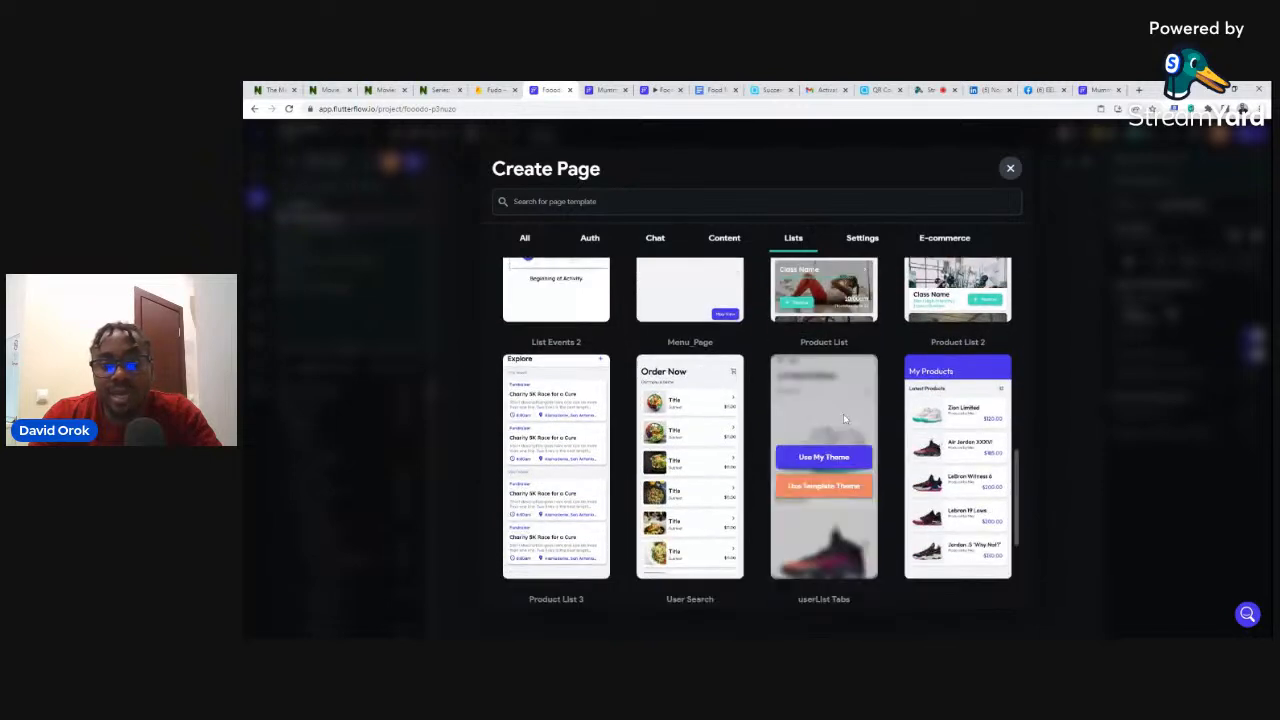
- Create a page named 'alcoholic' from the Product List 2 template with the app's theme
{"action": "left_click", "coordinate": [957, 457]}
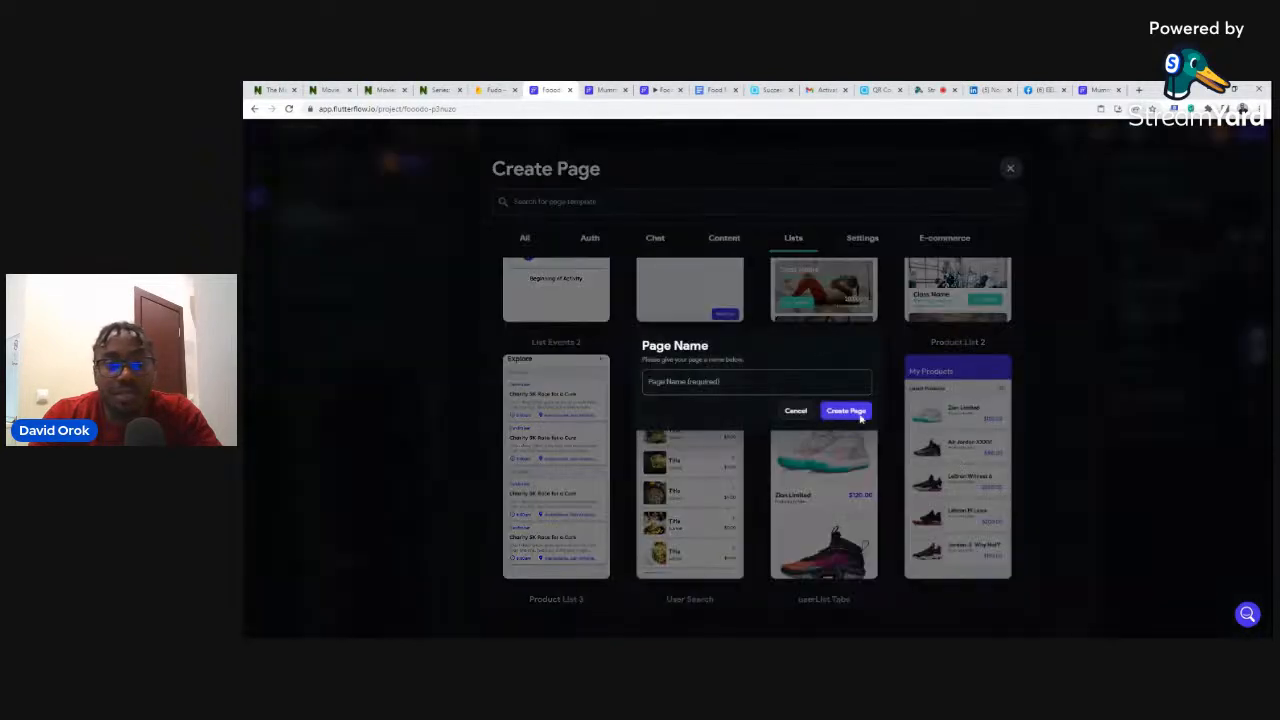
{"action": "left_click", "coordinate": [750, 382]}
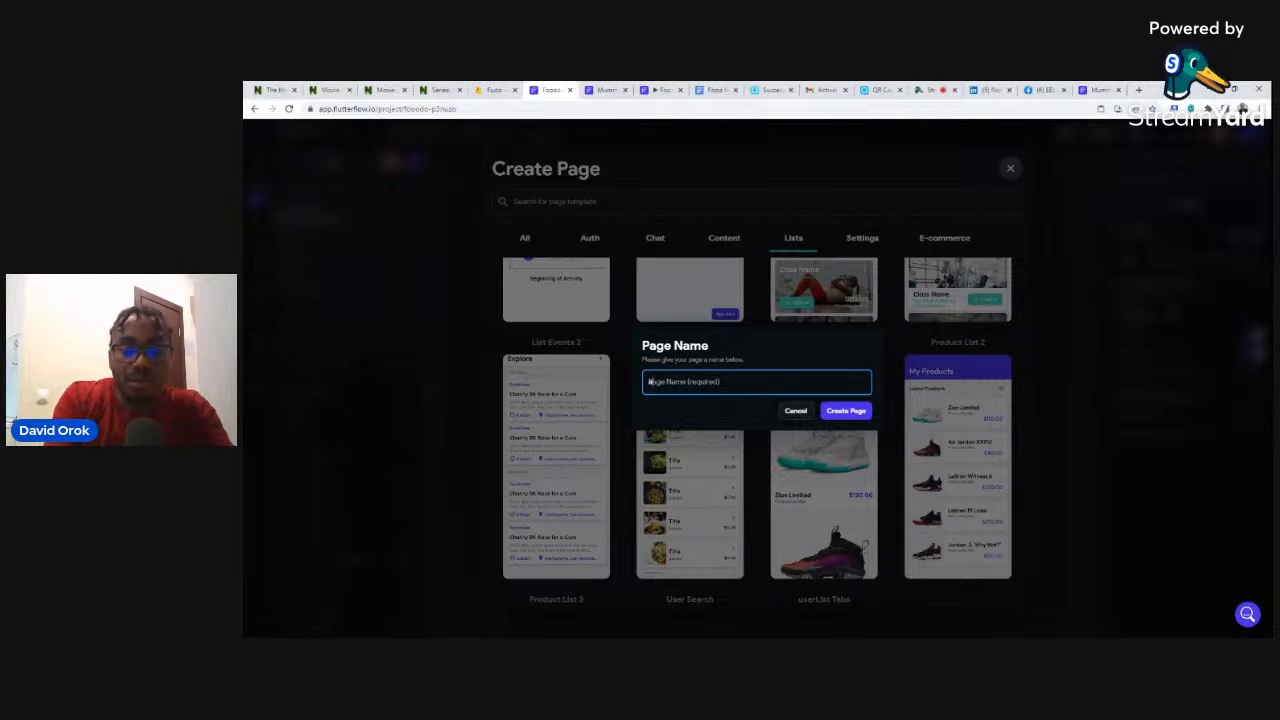
{"action": "type", "text": "alcoho"}
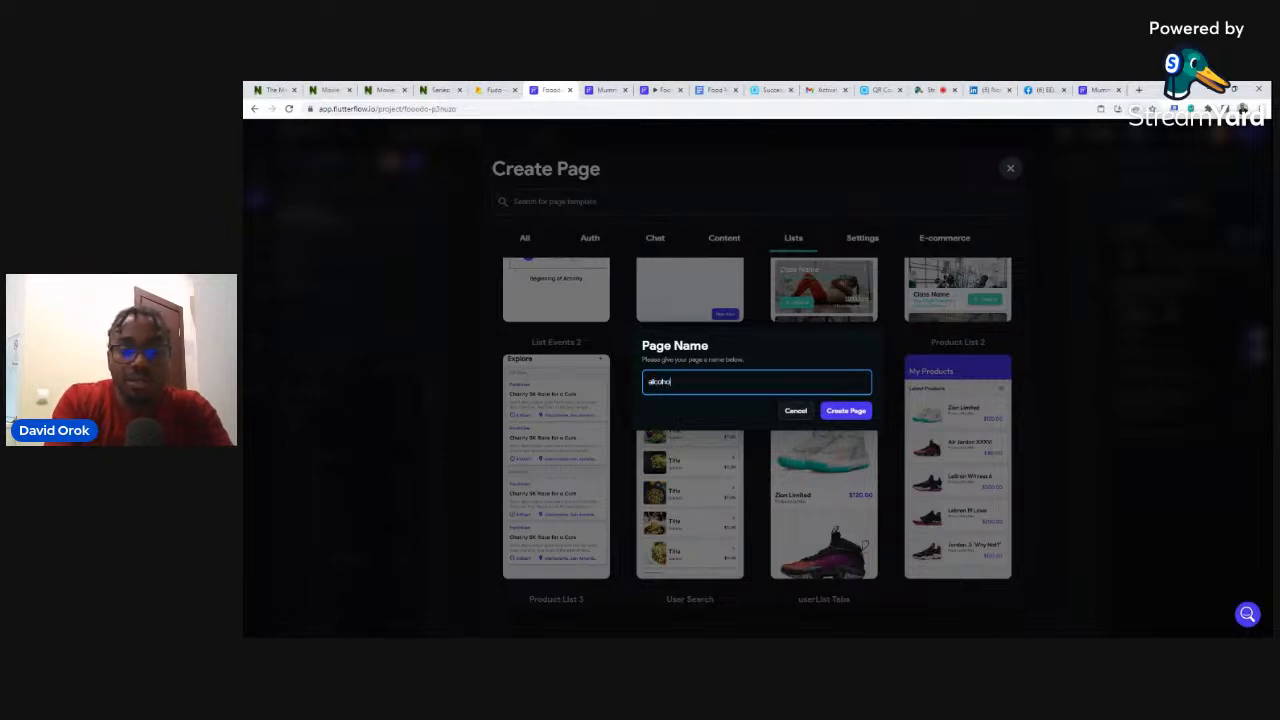
{"action": "type", "text": "lic"}
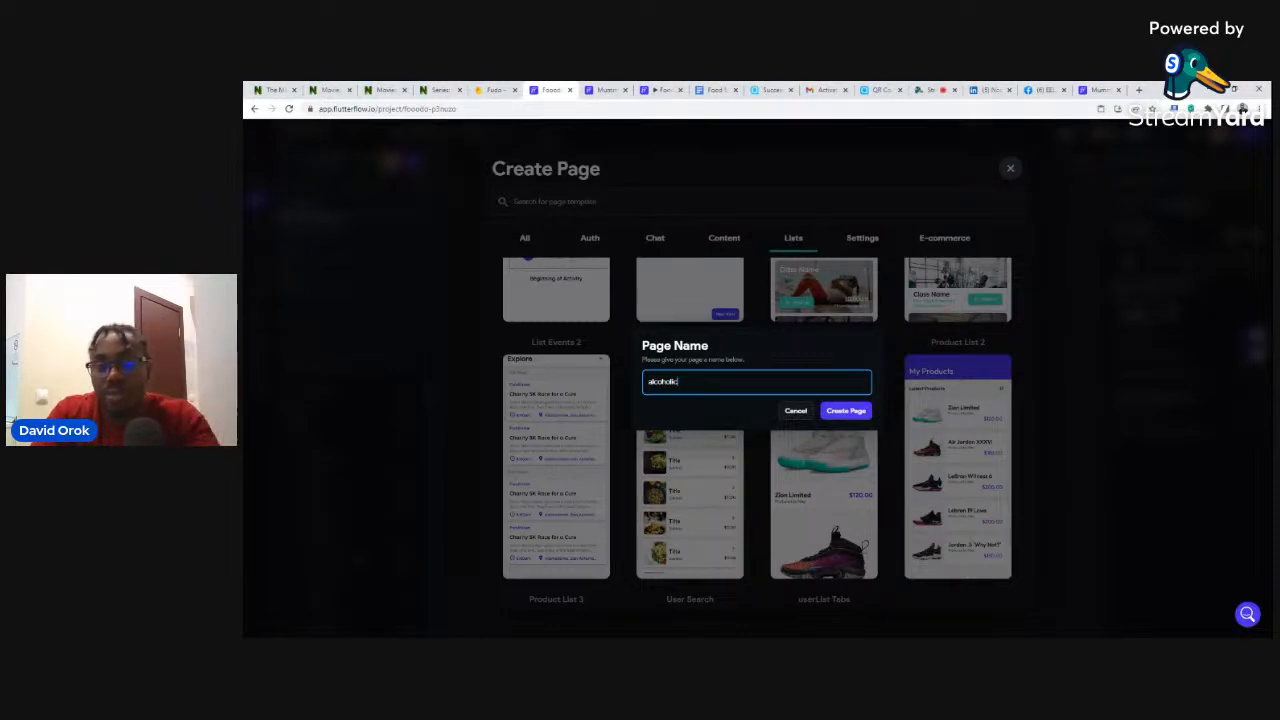
{"action": "left_click", "coordinate": [836, 413]}
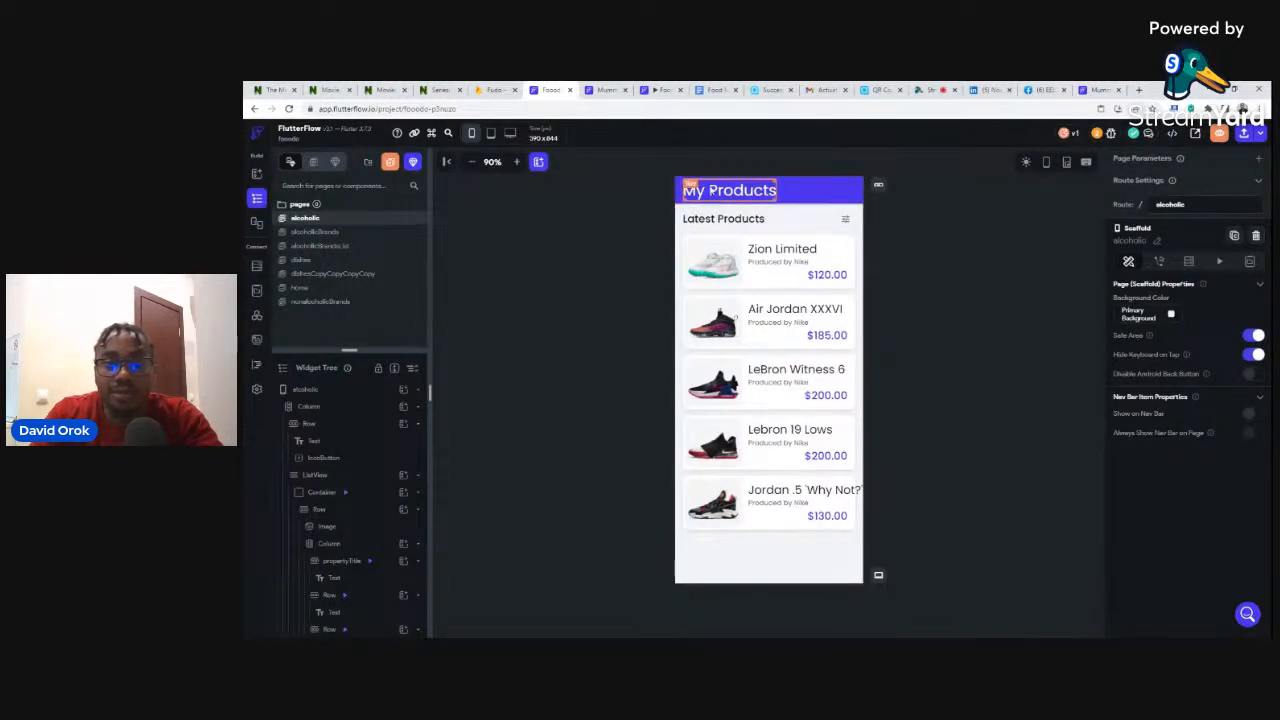
{"action": "left_click", "coordinate": [712, 190]}
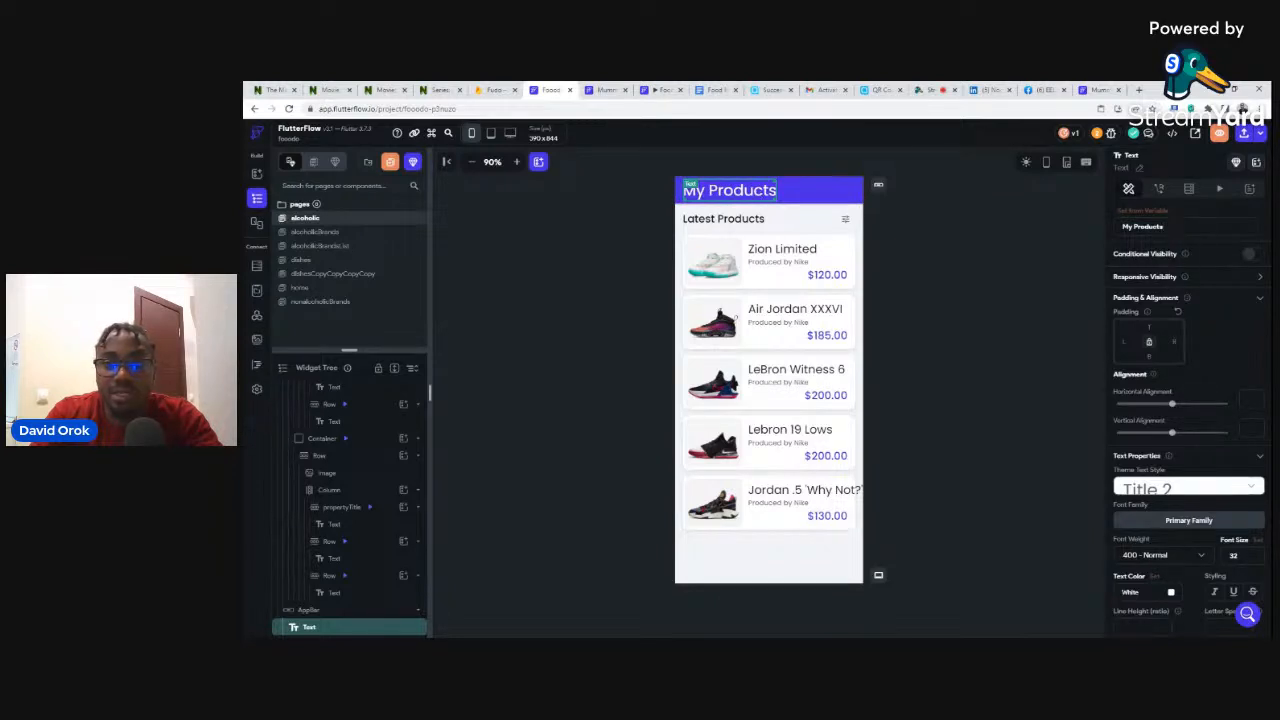
- Change the page's My Products title to 'Alcoholic'
{"action": "left_click_drag", "start_coordinate": [1165, 227], "coordinate": [1120, 227]}
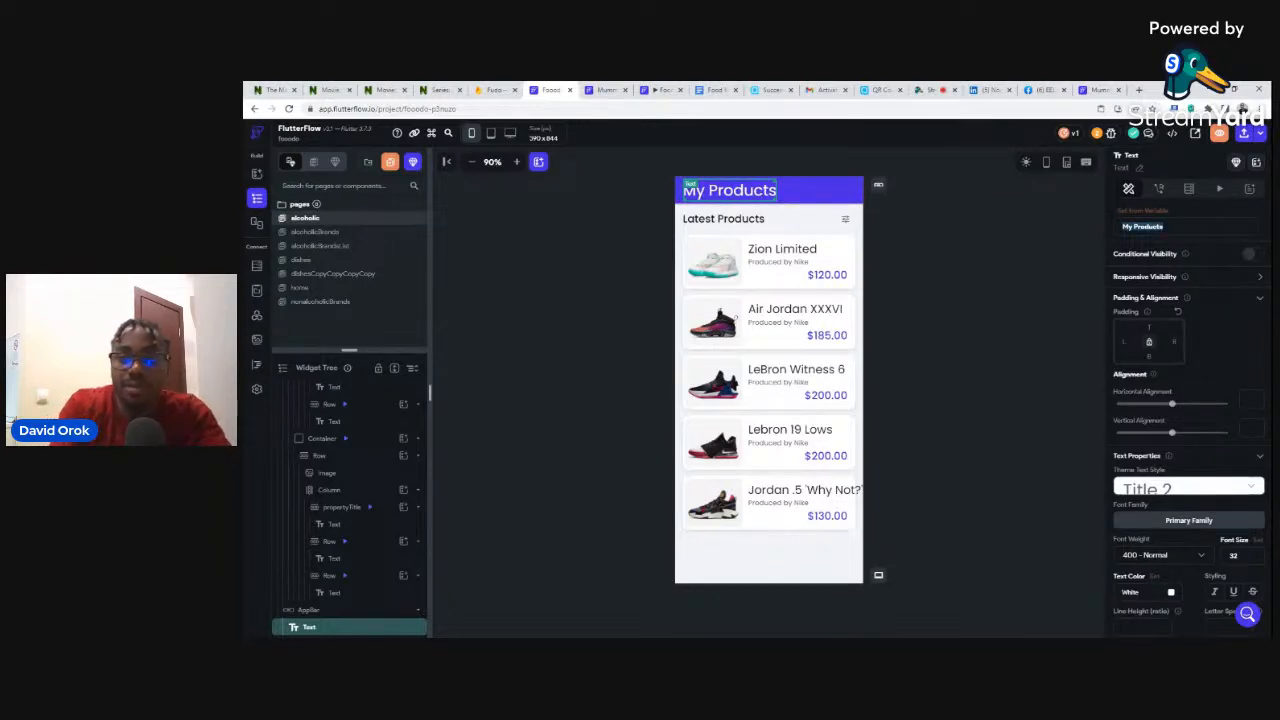
{"action": "type", "text": "ALCO"}
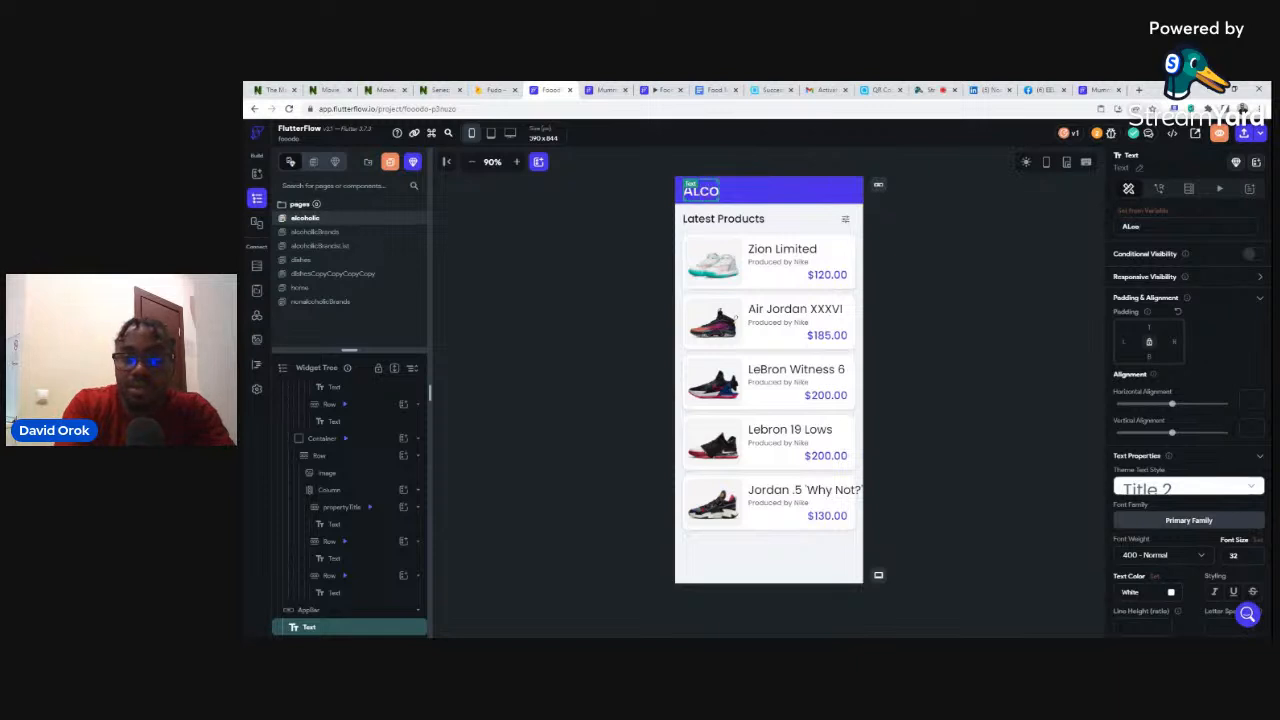
{"action": "key", "text": "BackSpace"}
{"action": "key", "text": "BackSpace"}
{"action": "key", "text": "BackSpace"}
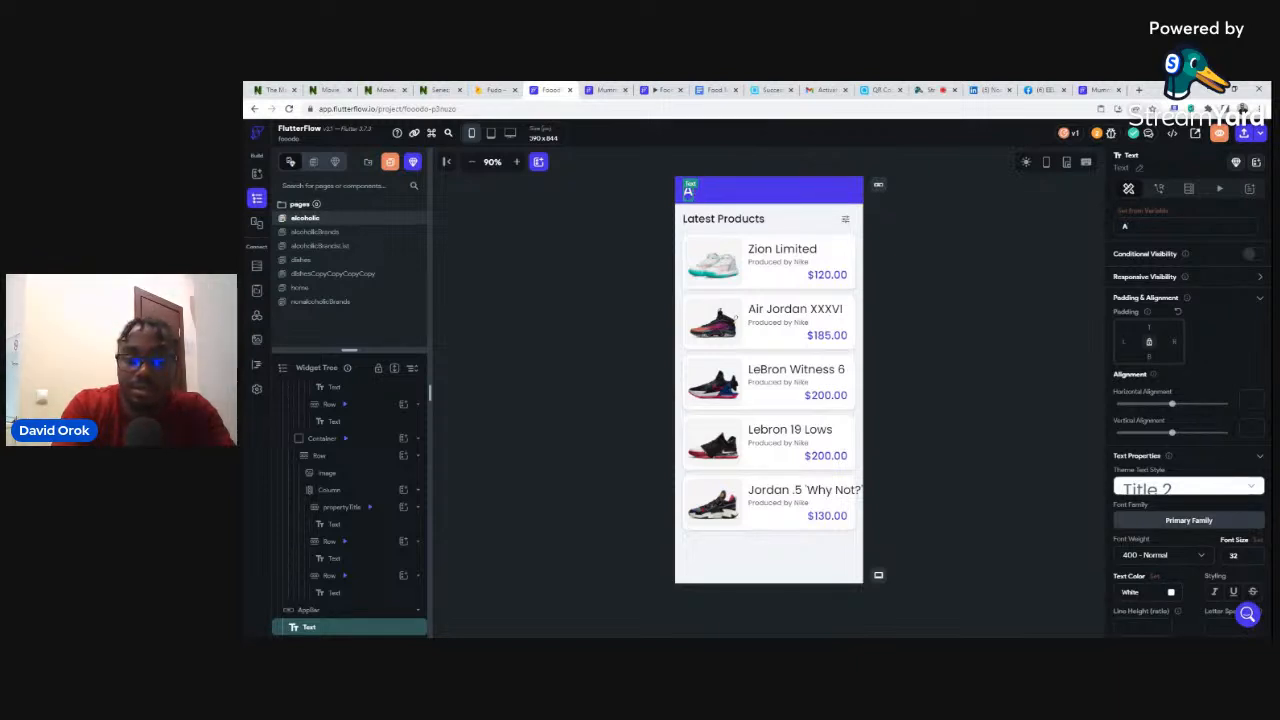
{"action": "type", "text": "lcoholic"}
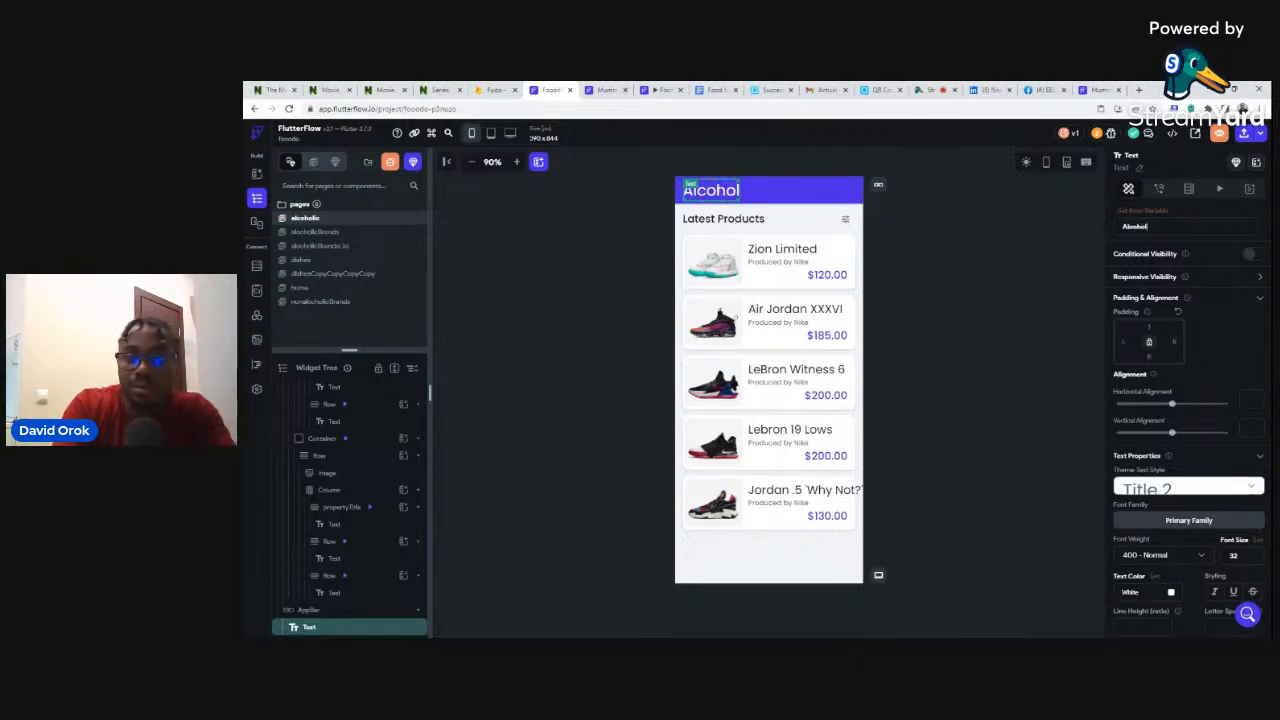
{"action": "left_click", "coordinate": [940, 226]}
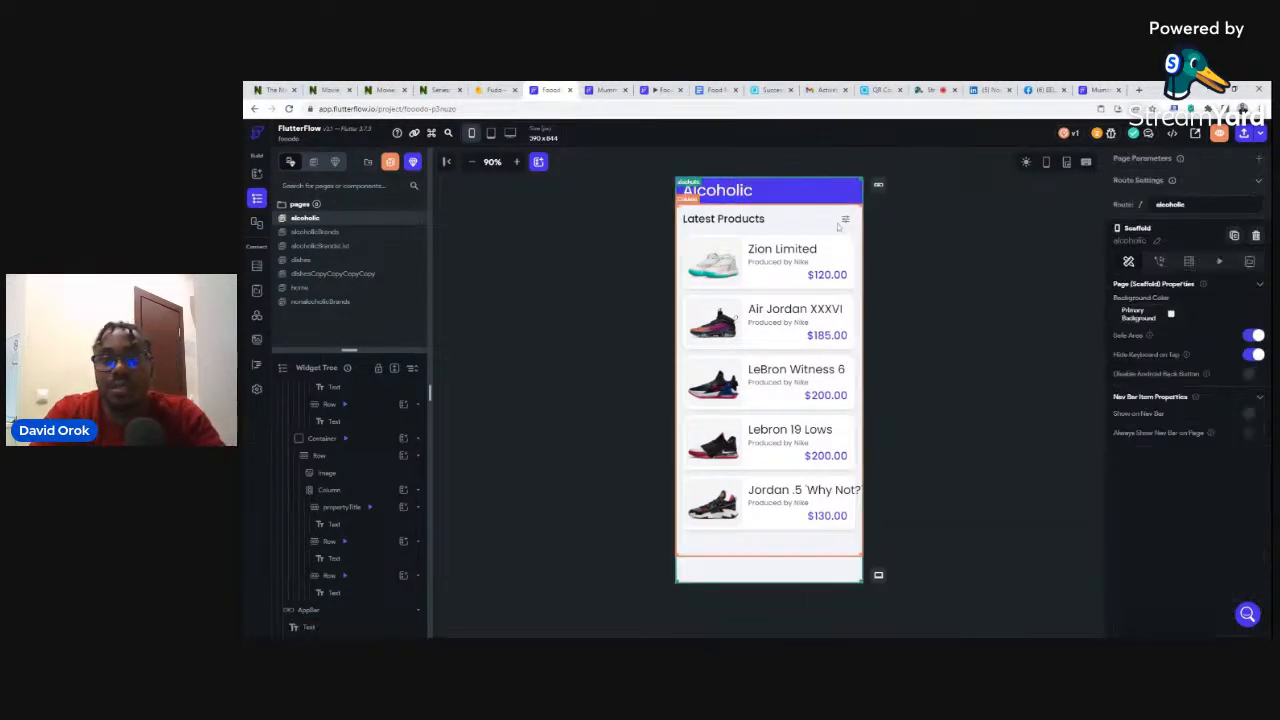
- Rename the Latest Products heading to 'Alcoholic list'
{"action": "left_click", "coordinate": [705, 222]}
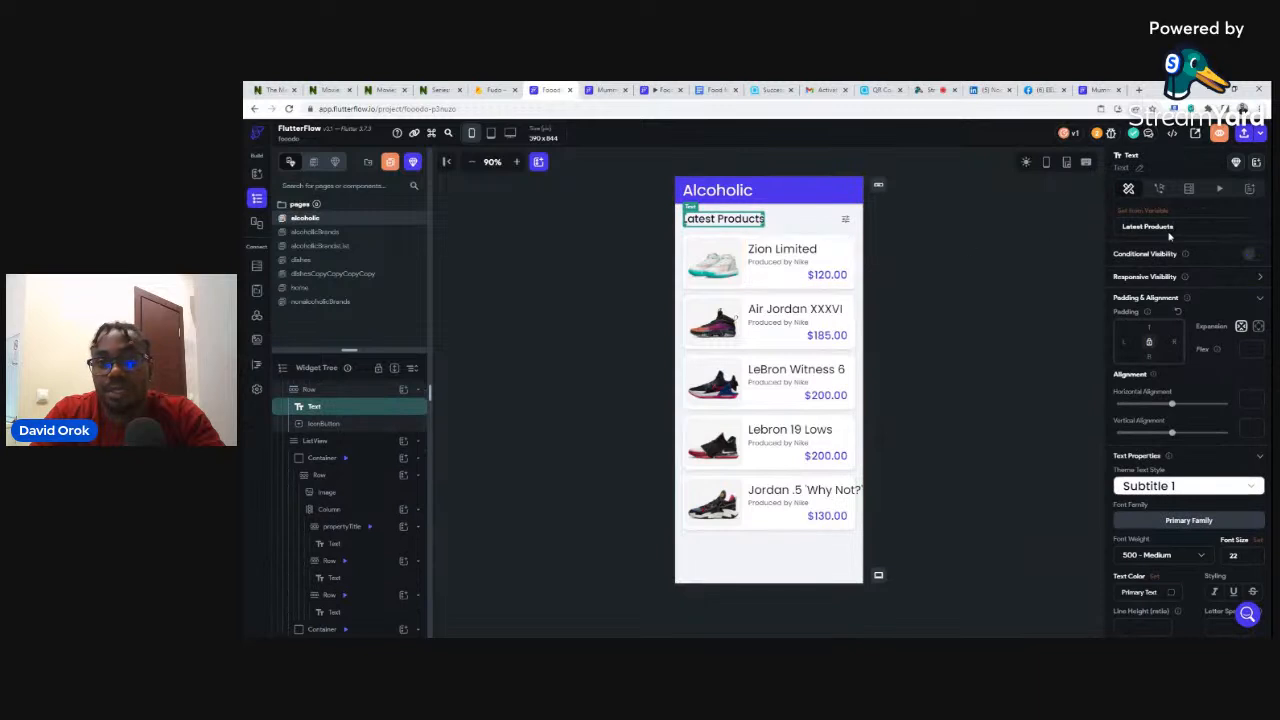
{"action": "left_click_drag", "start_coordinate": [1173, 226], "coordinate": [1114, 236]}
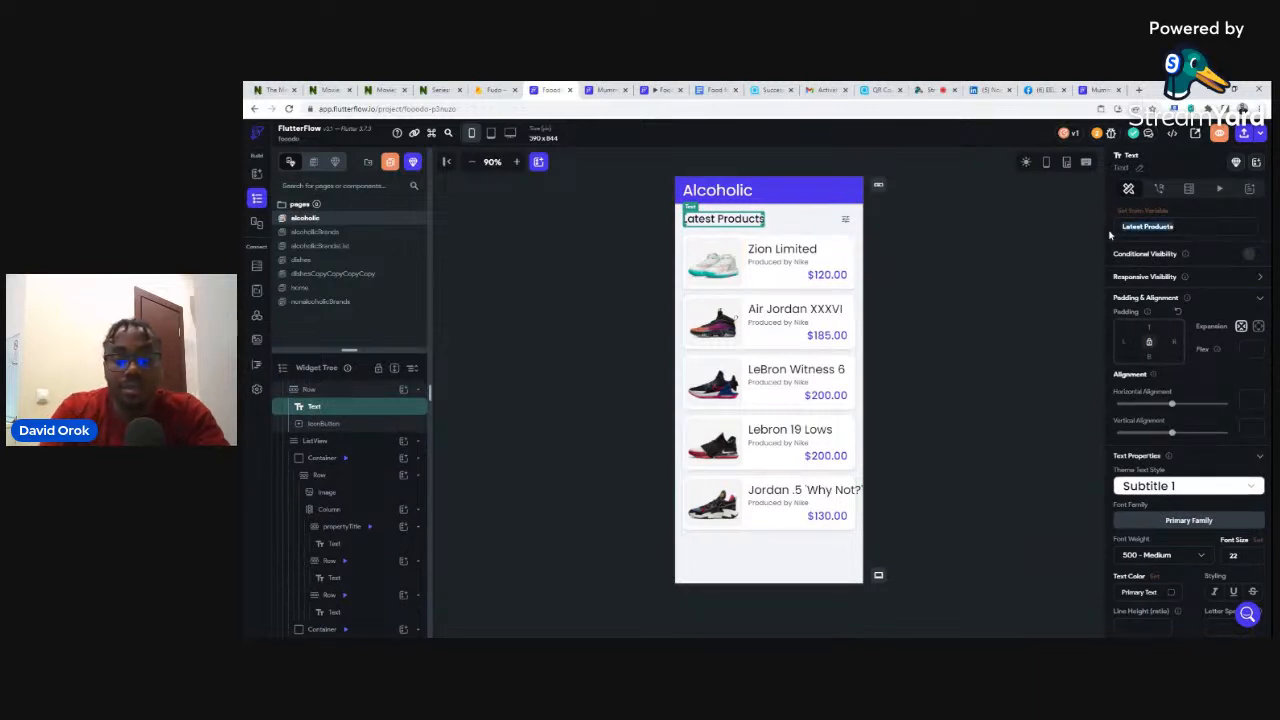
{"action": "key", "text": "BackSpace"}
{"action": "type", "text": "Al"}
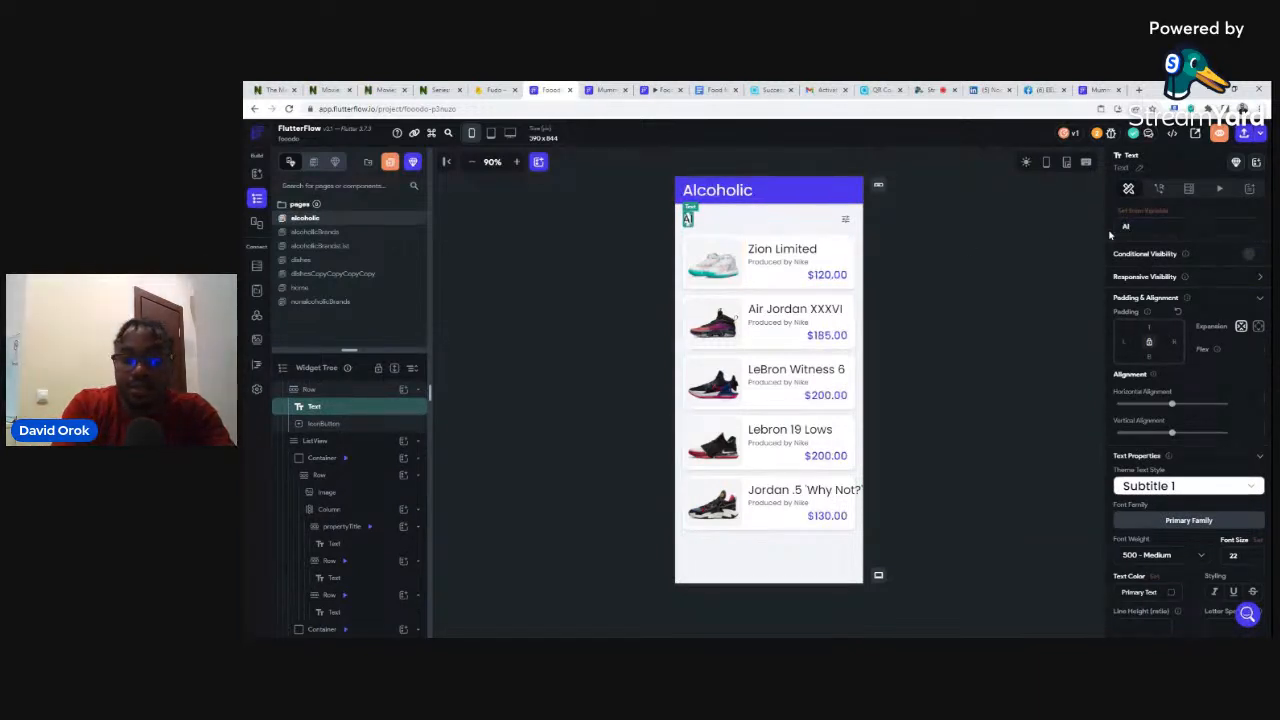
{"action": "type", "text": "coh"}
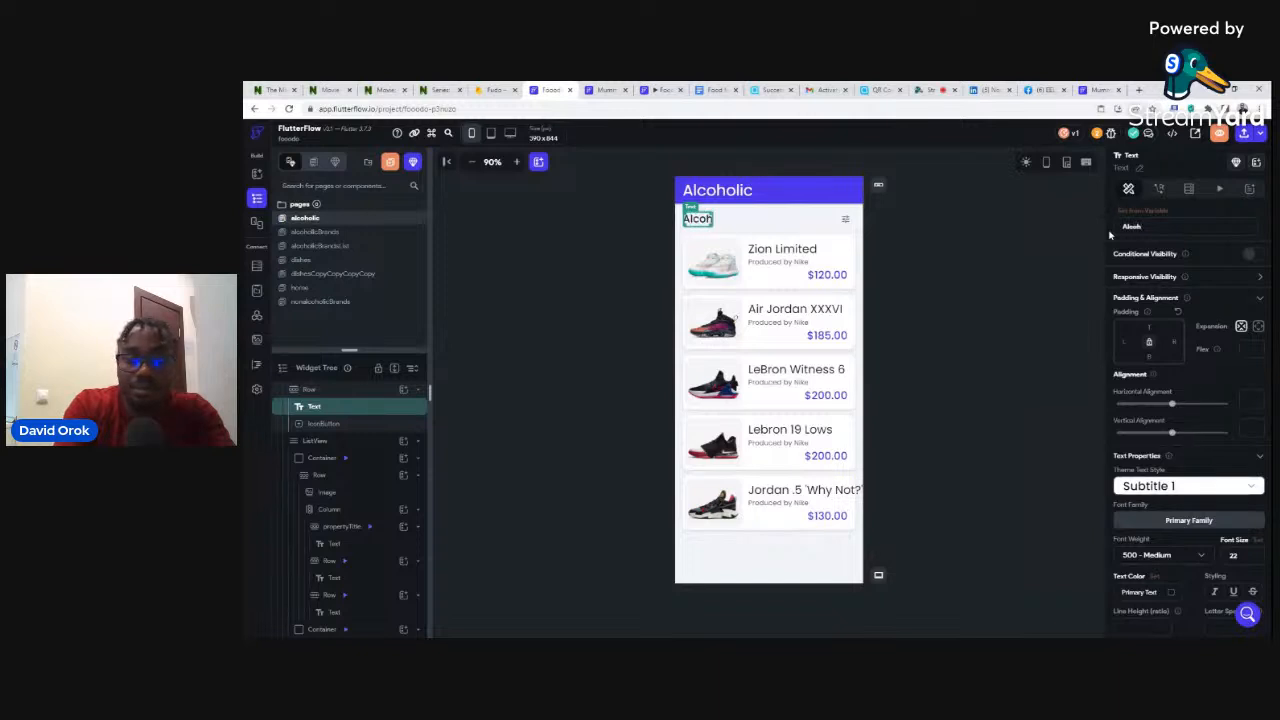
{"action": "type", "text": "olic list"}
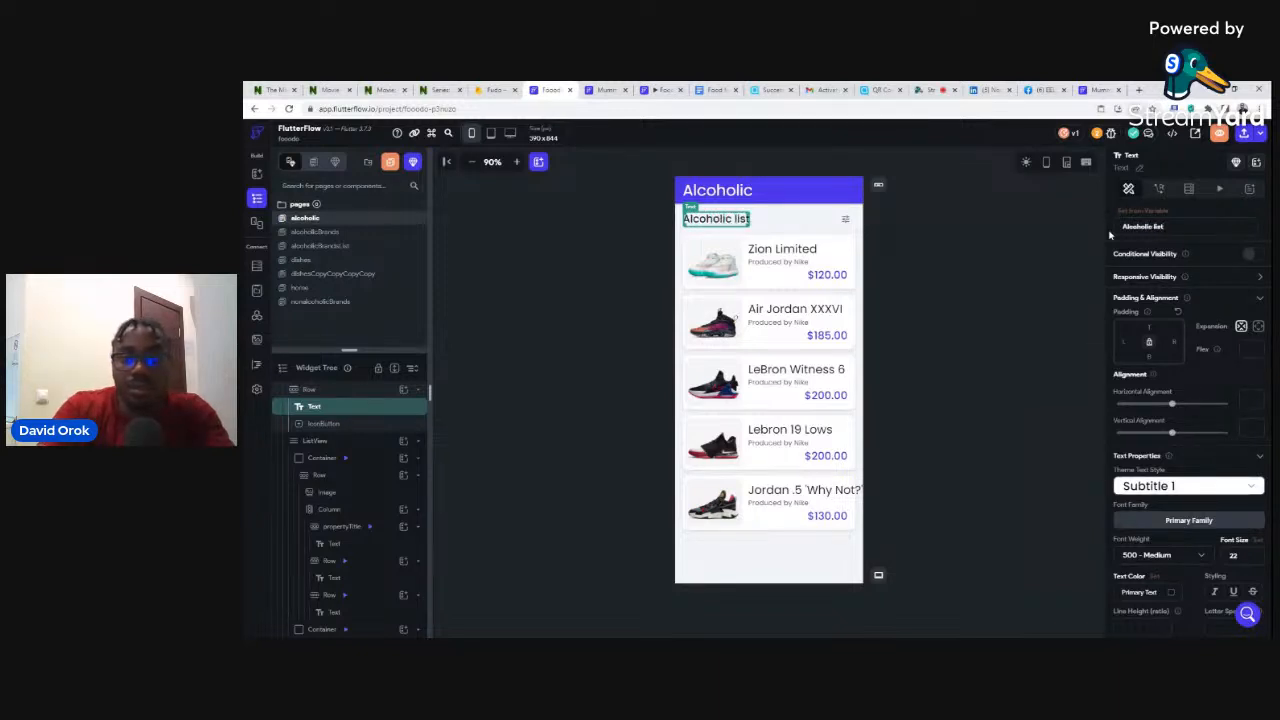
{"action": "left_click", "coordinate": [930, 236]}
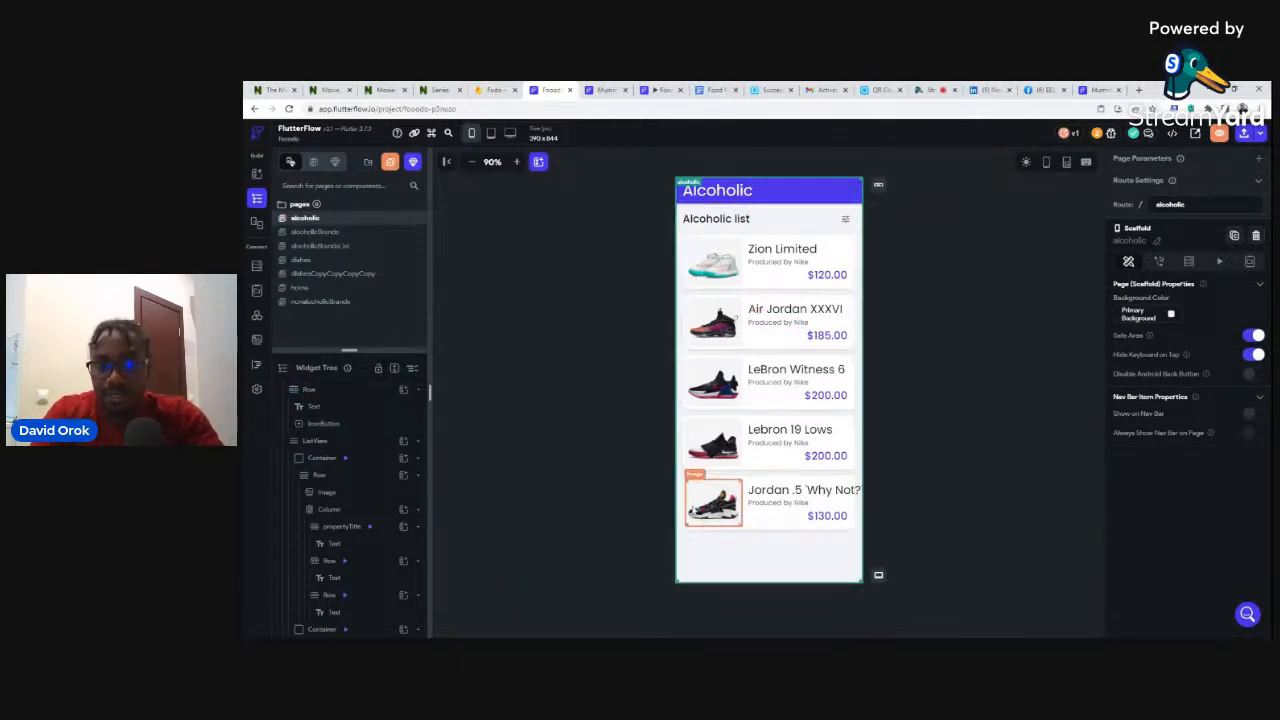
- Delete the Jordan .5, Lebron 19 Lows, Air Jordan XXXVI and LeBron Witness 6 cards from the list
{"action": "left_click", "coordinate": [685, 497]}
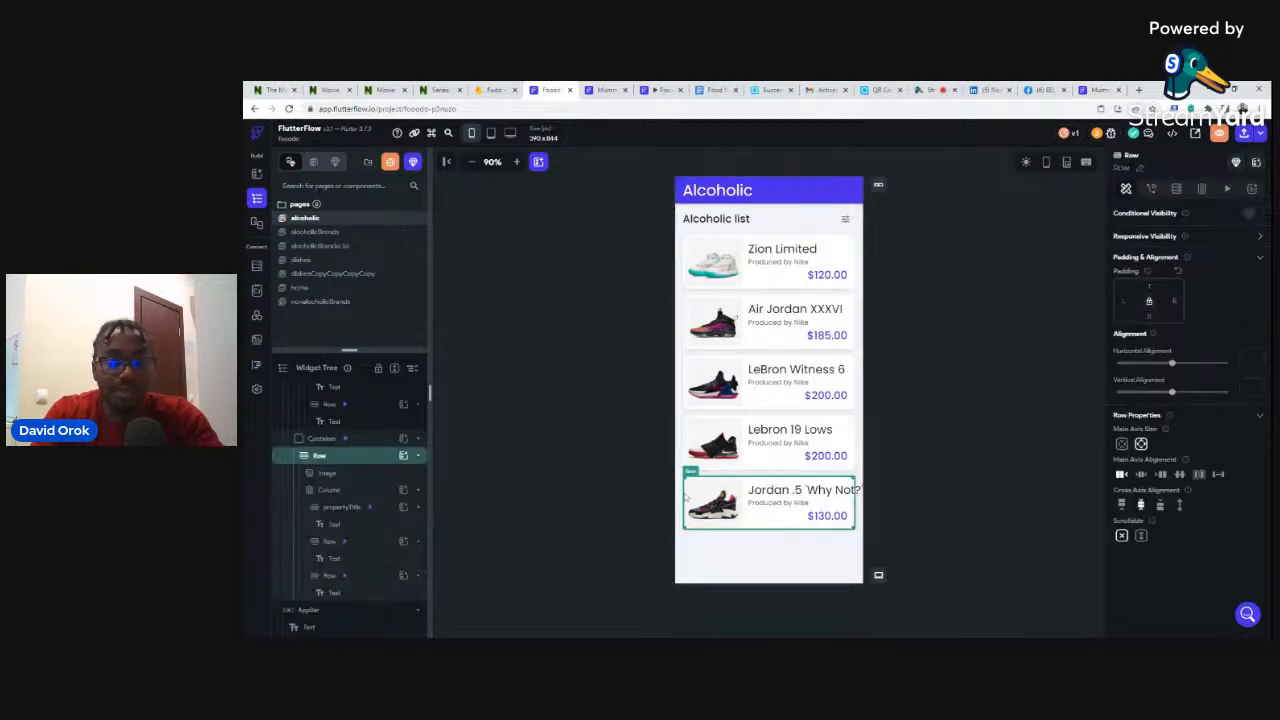
{"action": "left_click", "coordinate": [323, 440]}
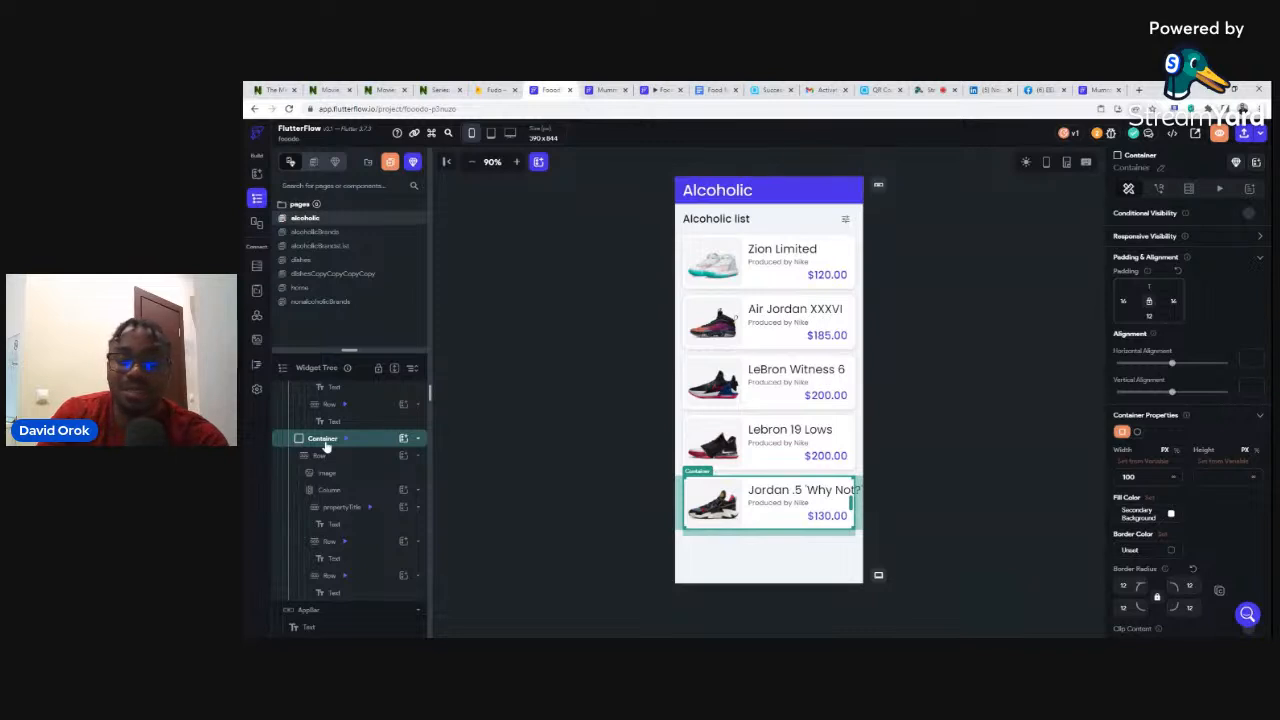
{"action": "key", "text": "Delete"}
{"action": "scroll", "coordinate": [326, 450], "scroll_direction": "down", "scroll_amount": 5}
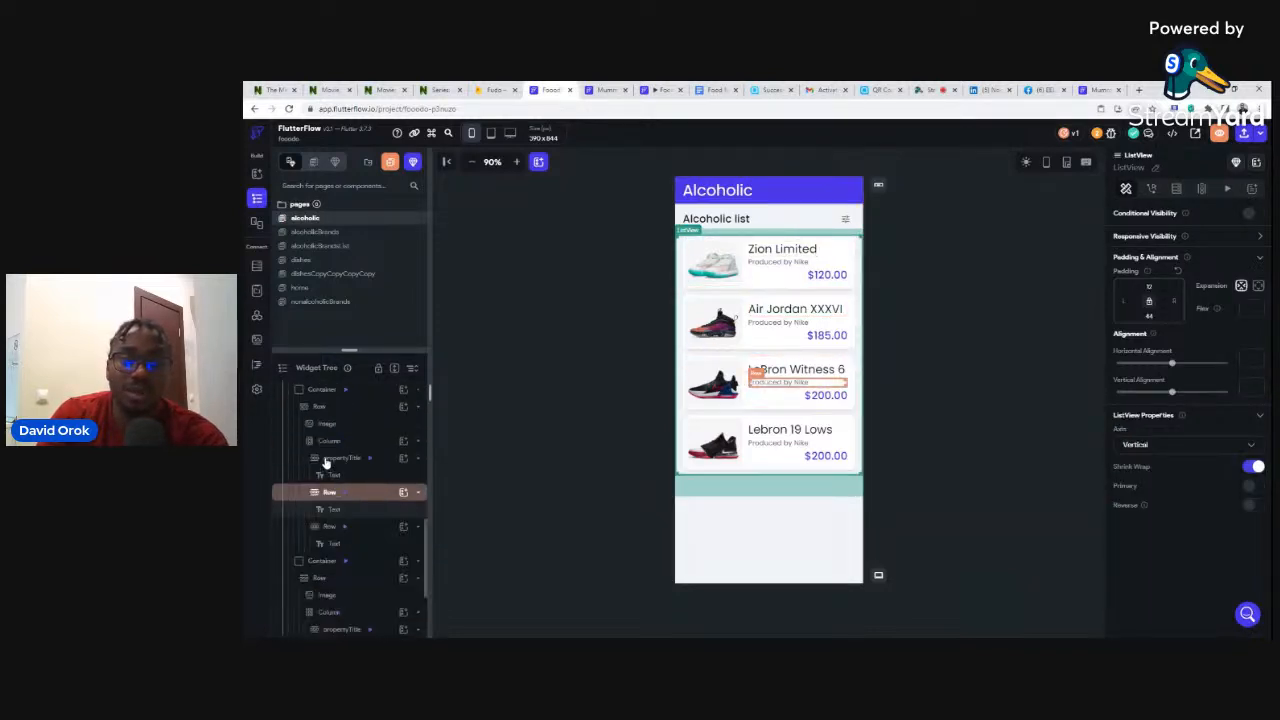
{"action": "left_click", "coordinate": [310, 566]}
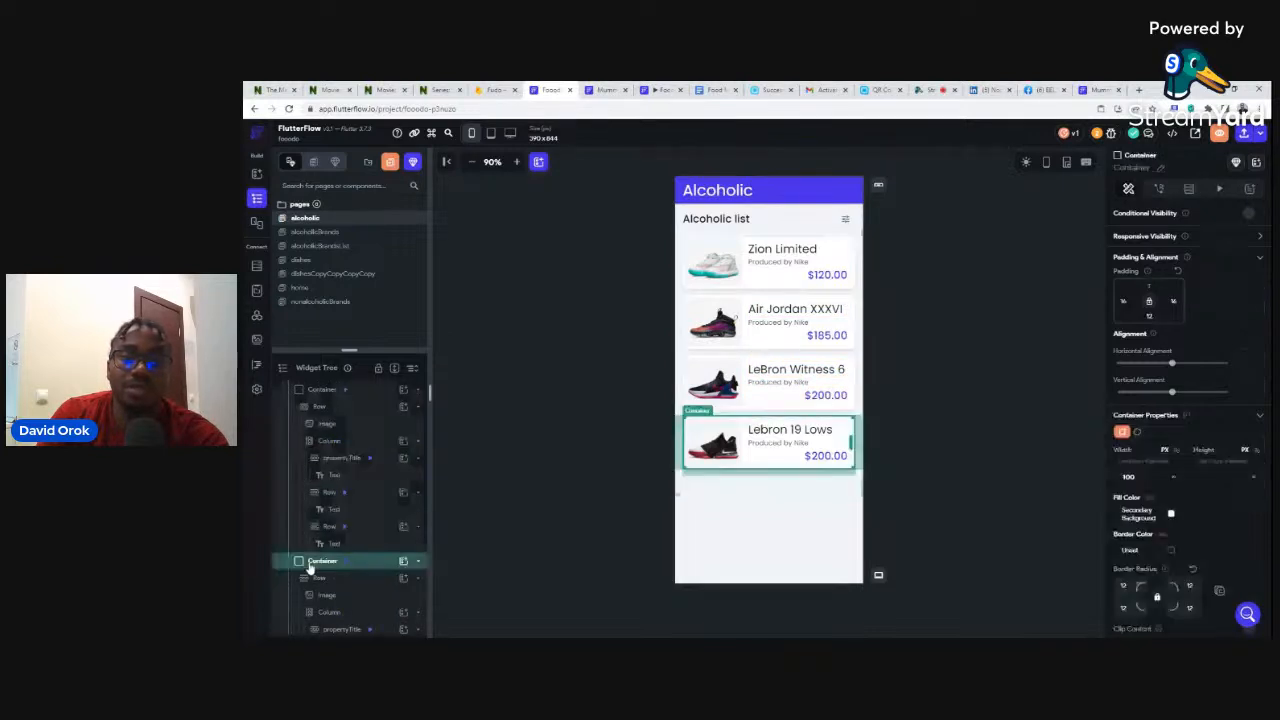
{"action": "key", "text": "Delete"}
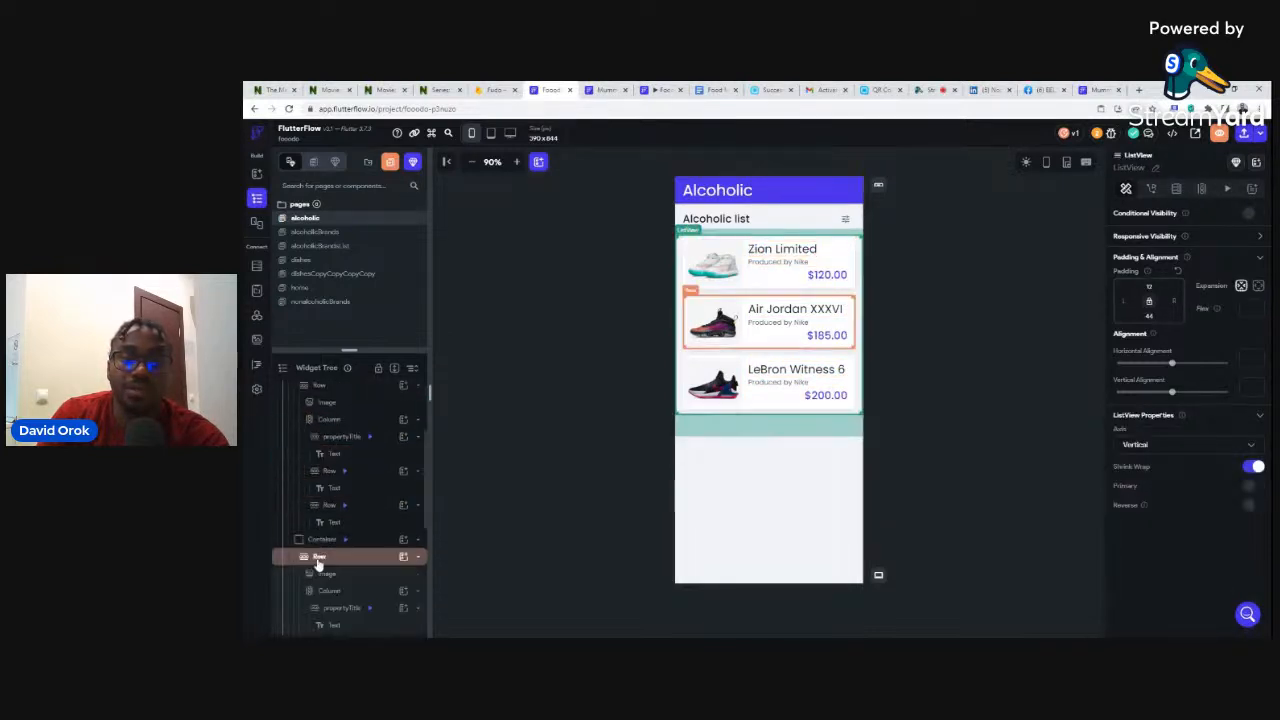
{"action": "scroll", "coordinate": [320, 520], "scroll_direction": "down", "scroll_amount": 1}
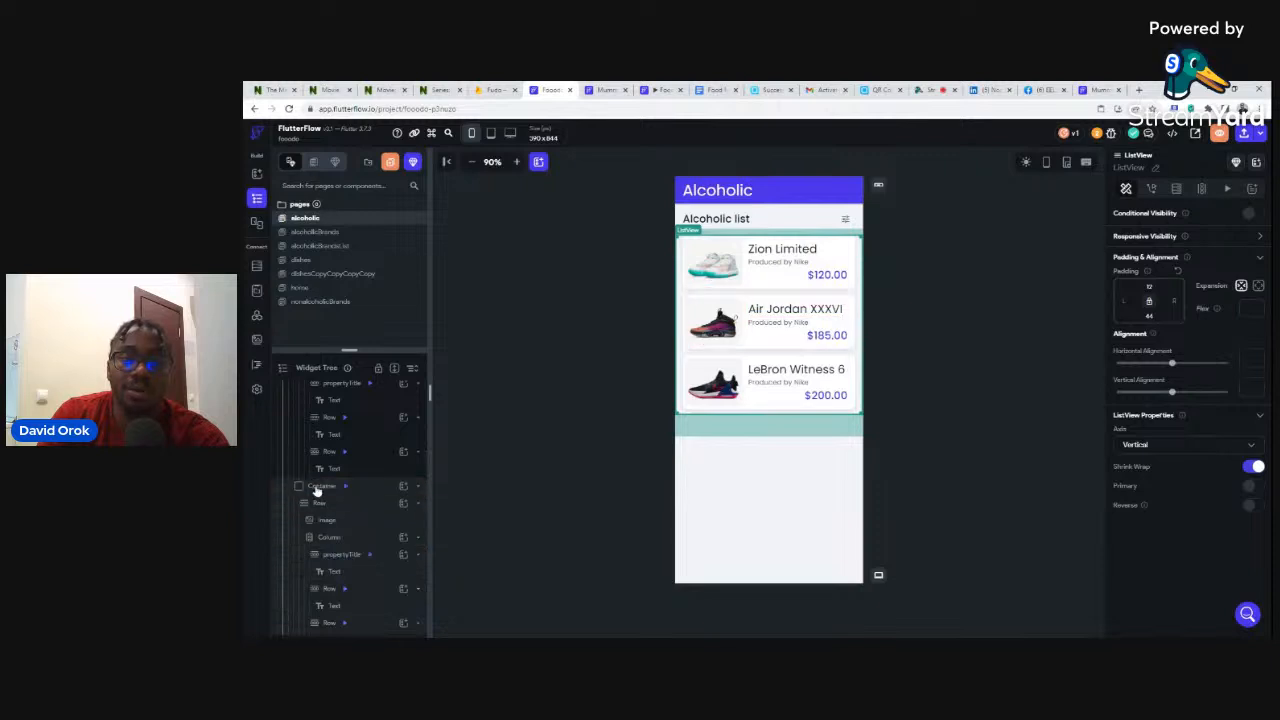
{"action": "left_click", "coordinate": [316, 488]}
{"action": "key", "text": "Delete"}
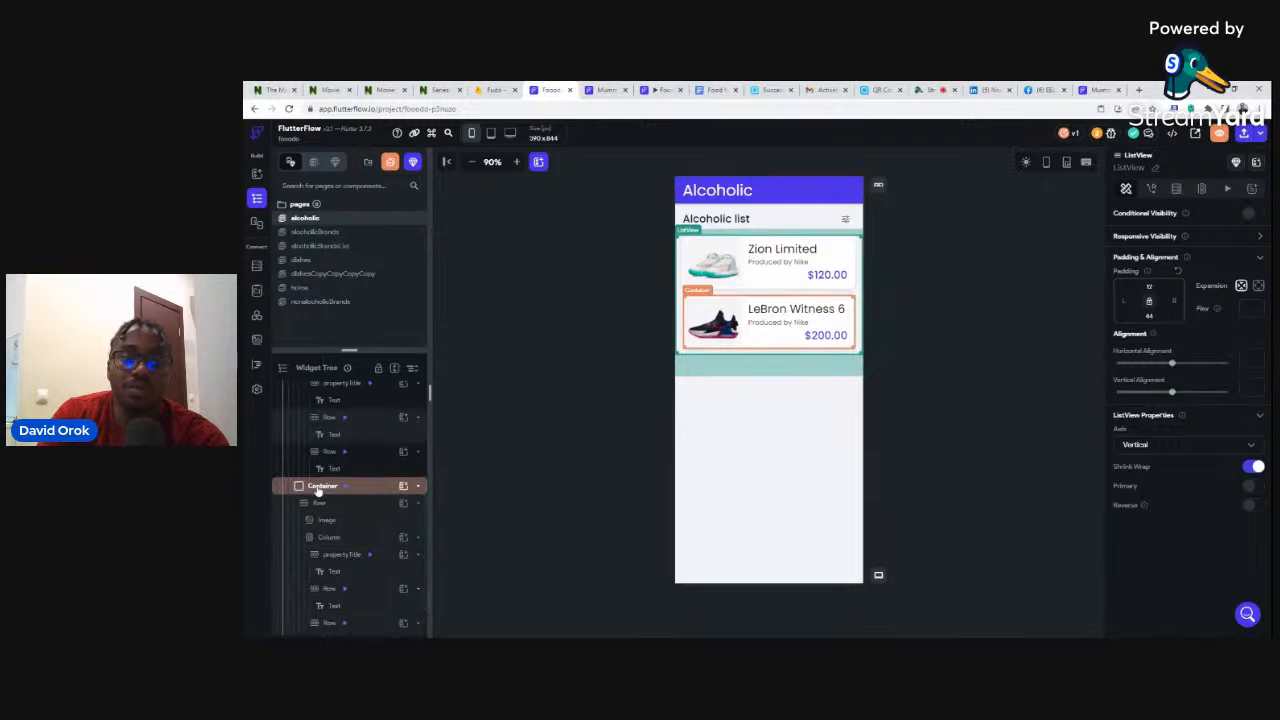
{"action": "left_click", "coordinate": [318, 487]}
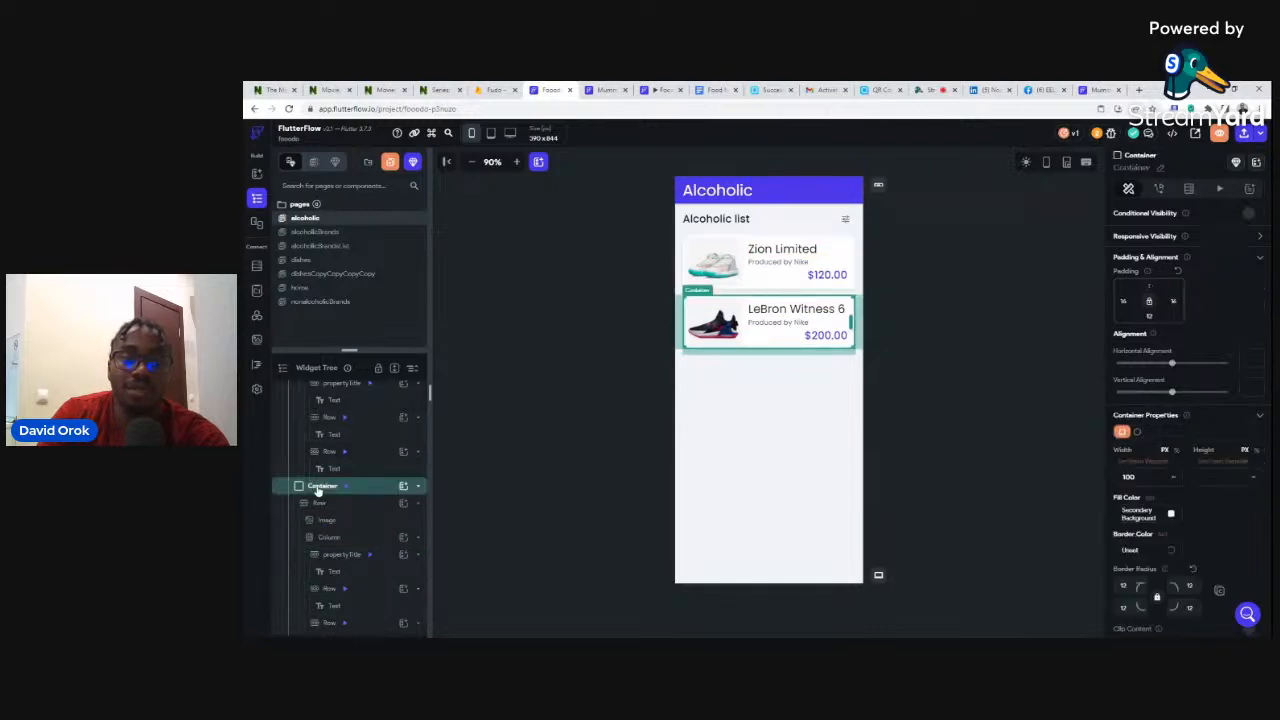
{"action": "key", "text": "Delete"}
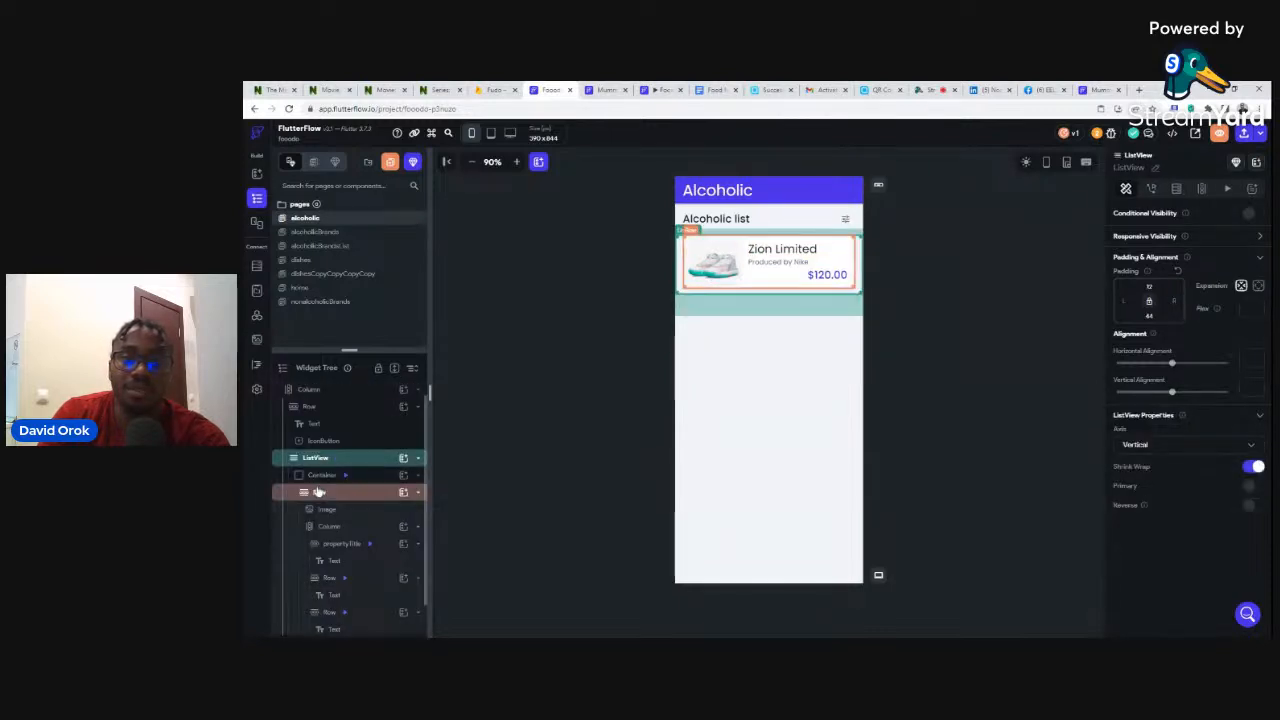
{"action": "left_click", "coordinate": [983, 260]}
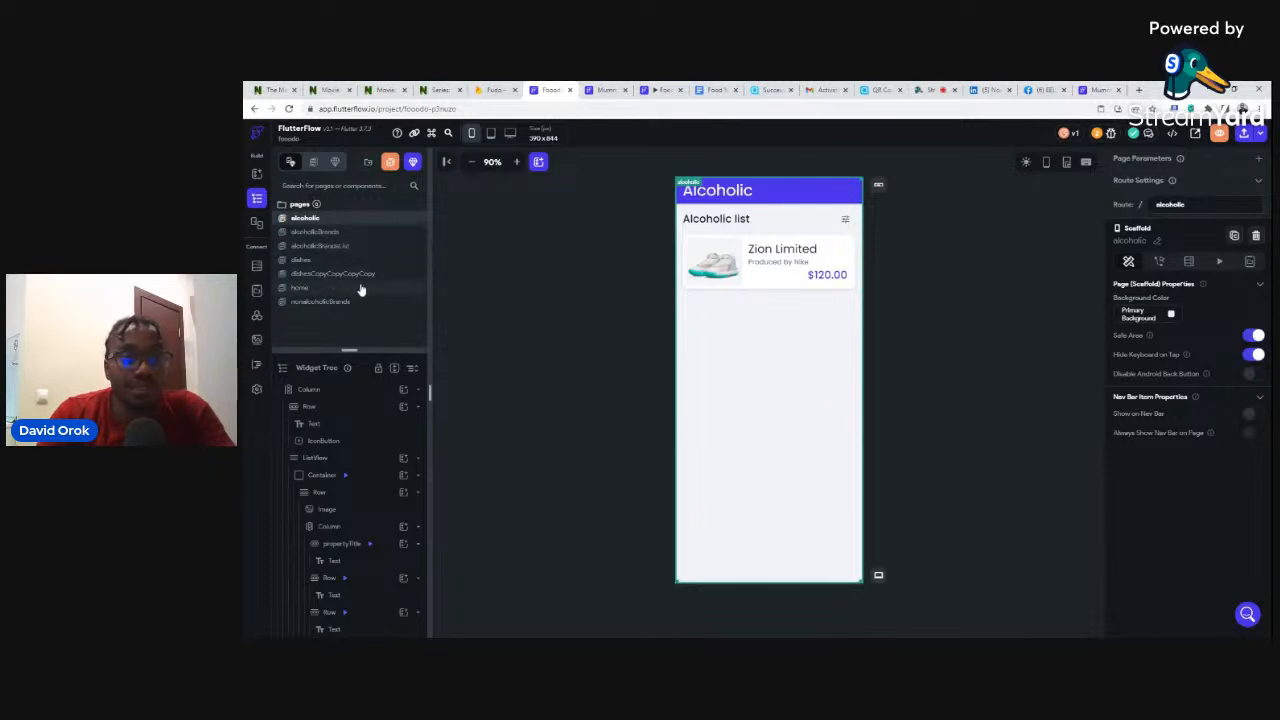
{"action": "left_click", "coordinate": [314, 275]}
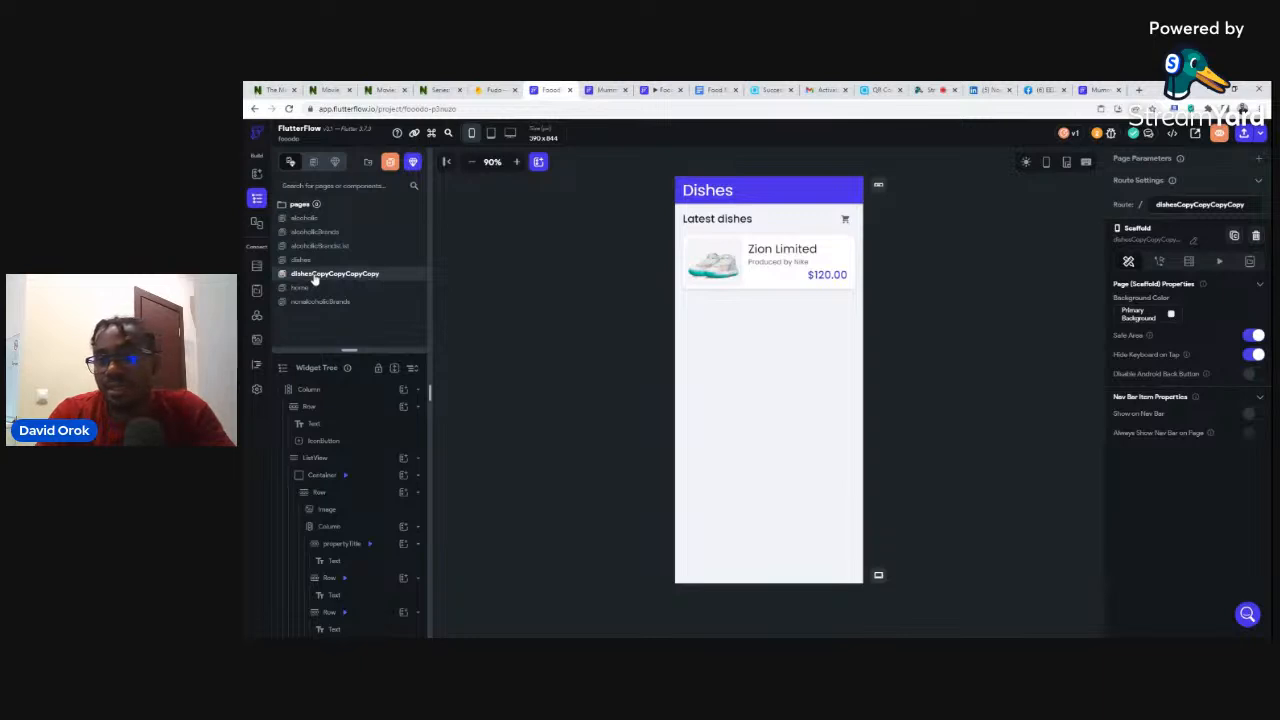
- Change the Dishes header text to 'NOn Alcoholic'
{"action": "double_click", "coordinate": [718, 196]}
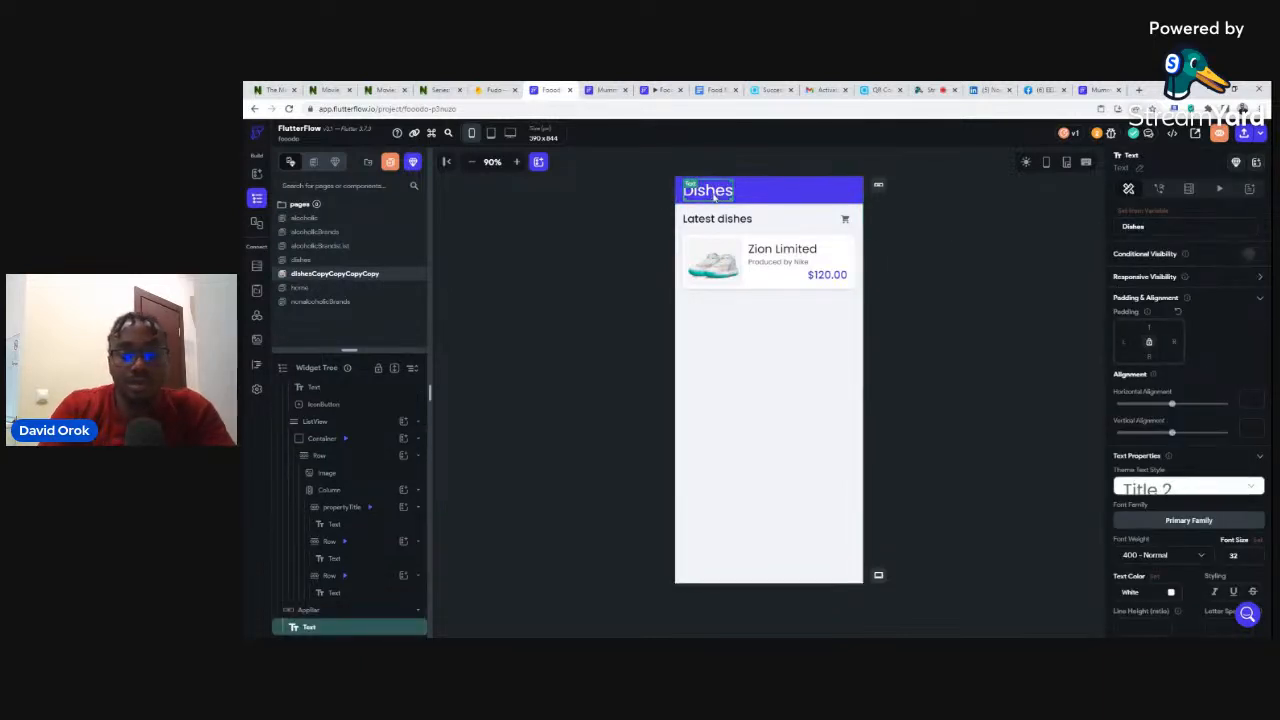
{"action": "type", "text": "N"}
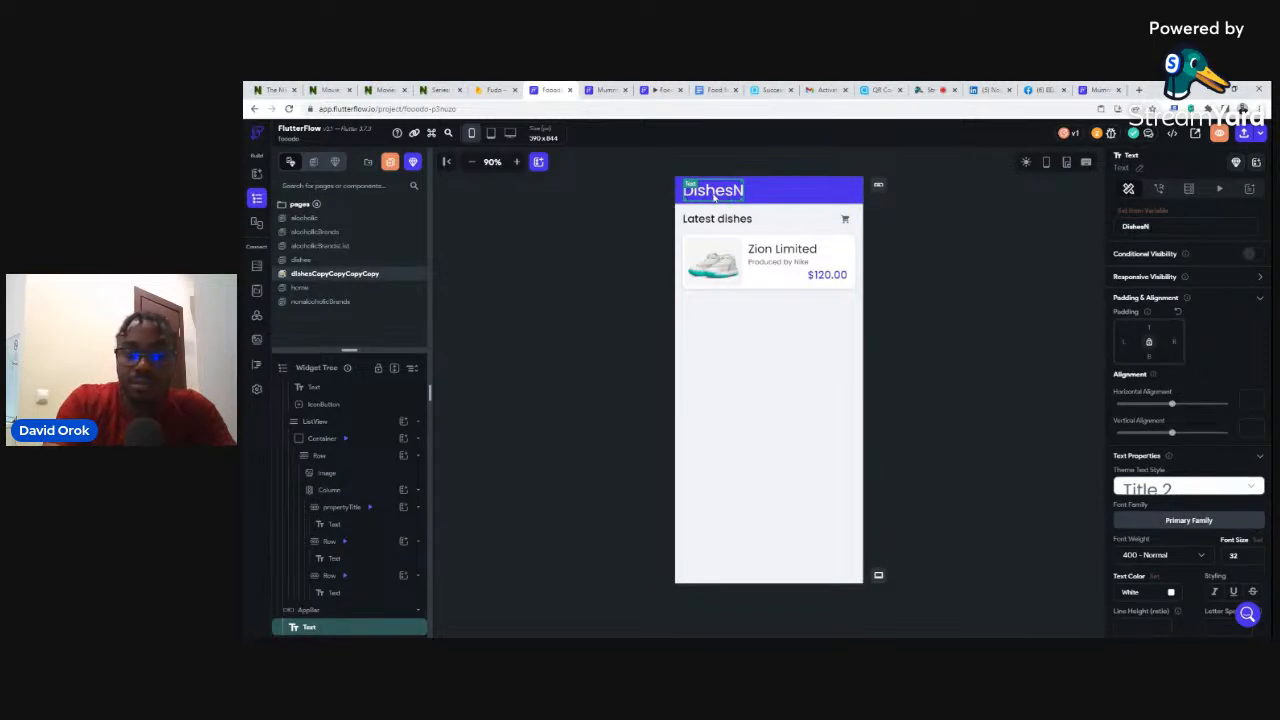
{"action": "key", "text": "BackSpace"}
{"action": "key", "text": "BackSpace"}
{"action": "key", "text": "BackSpace"}
{"action": "key", "text": "BackSpace"}
{"action": "key", "text": "BackSpace"}
{"action": "key", "text": "BackSpace"}
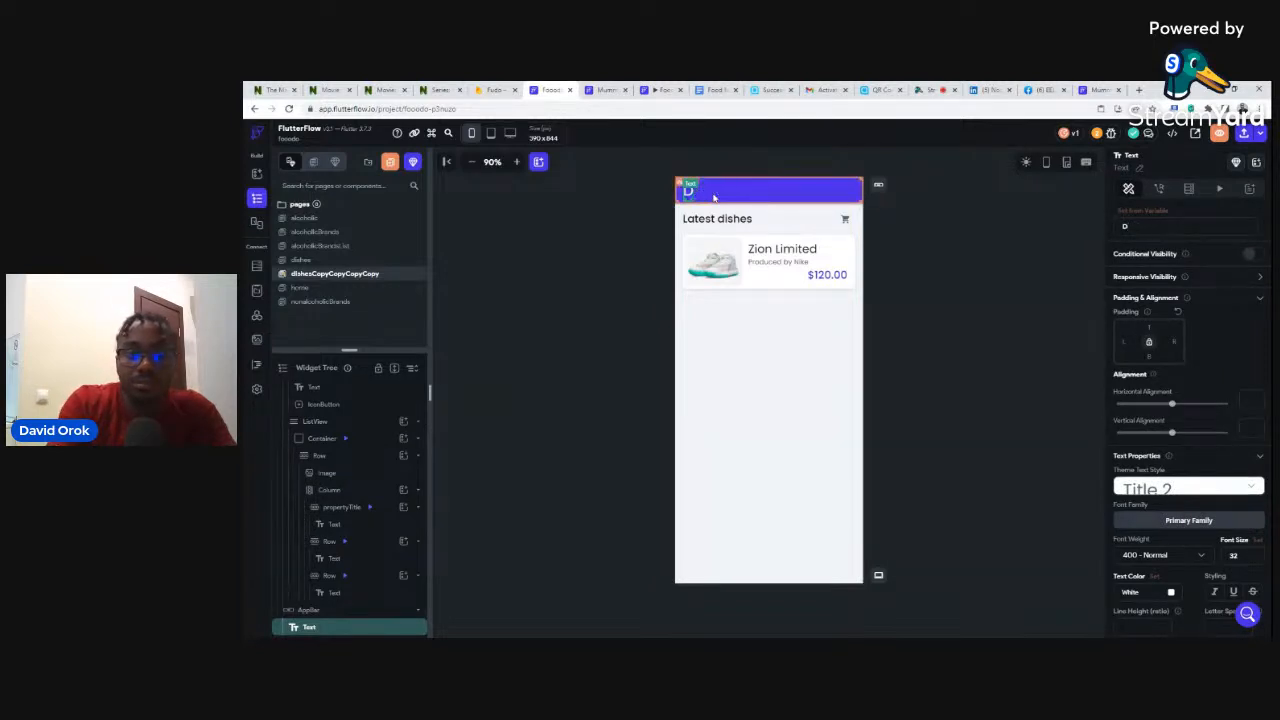
{"action": "key", "text": "BackSpace"}
{"action": "type", "text": "NOn"}
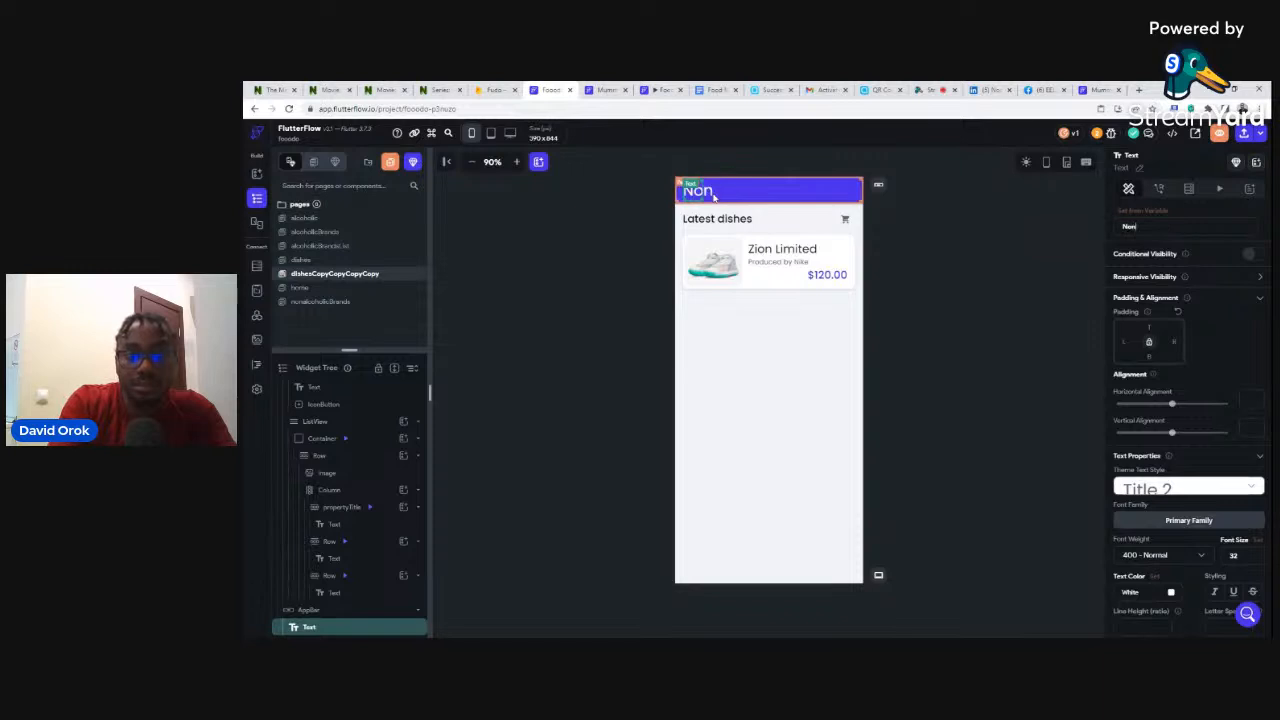
{"action": "type", "text": " Alco"}
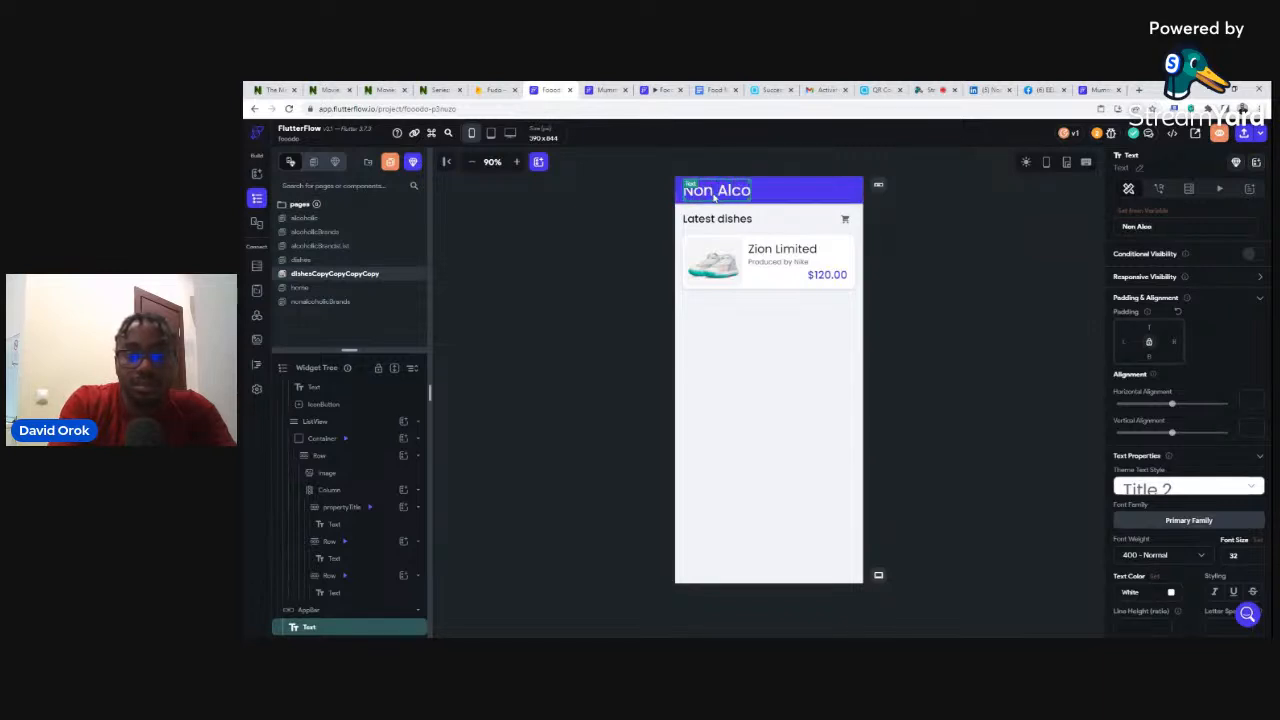
{"action": "type", "text": "holic"}
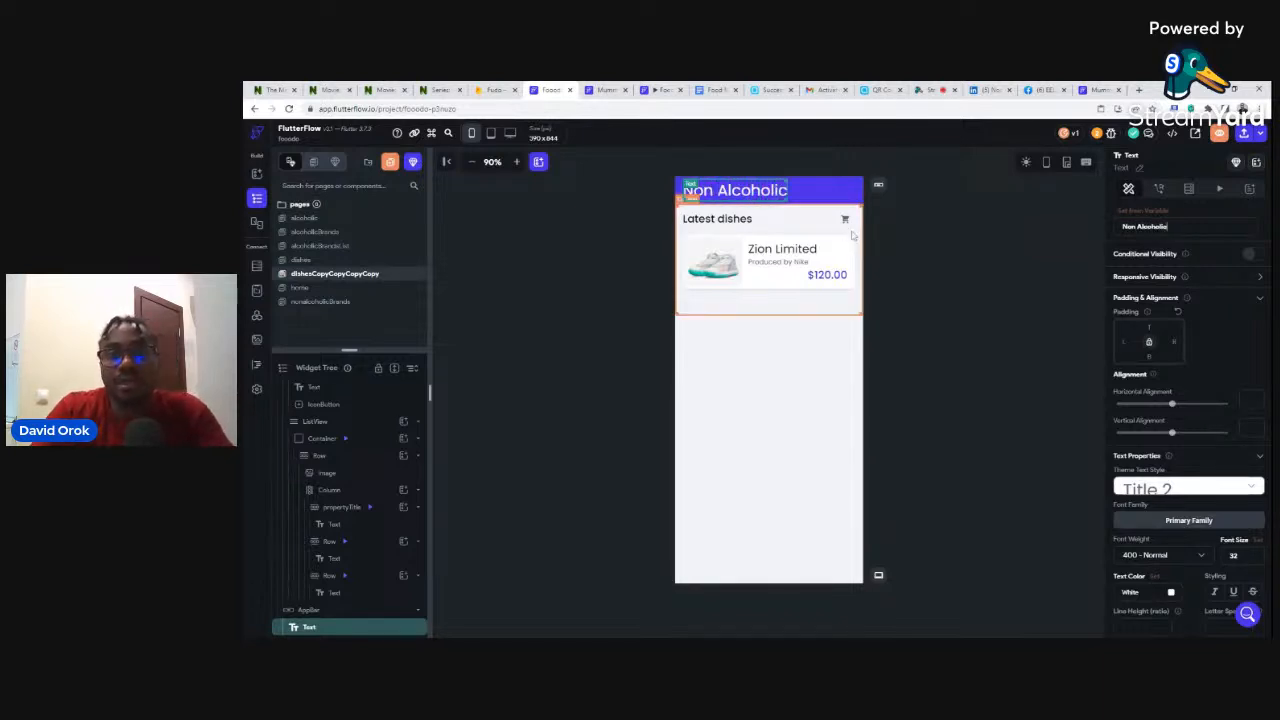
- Replace the Latest dishes subheading with 'Non alcoholic drinks'
{"action": "left_click", "coordinate": [717, 218]}
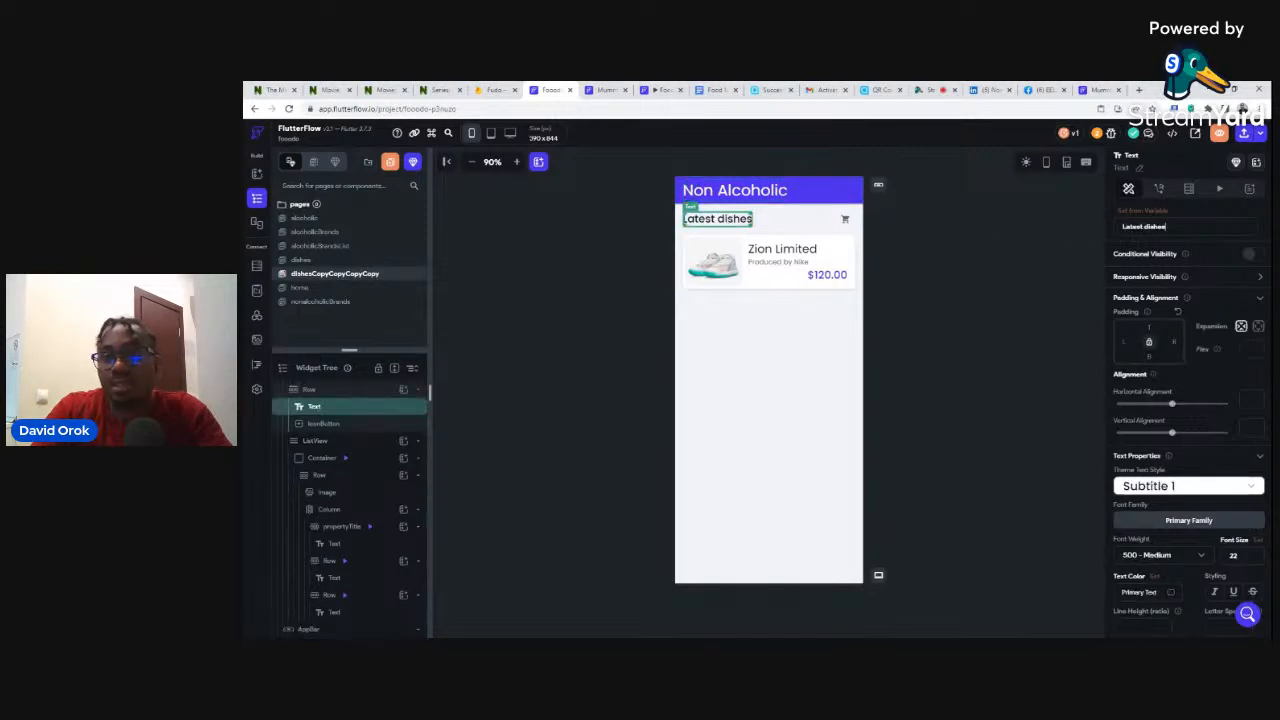
{"action": "left_click_drag", "start_coordinate": [1149, 227], "coordinate": [1121, 227]}
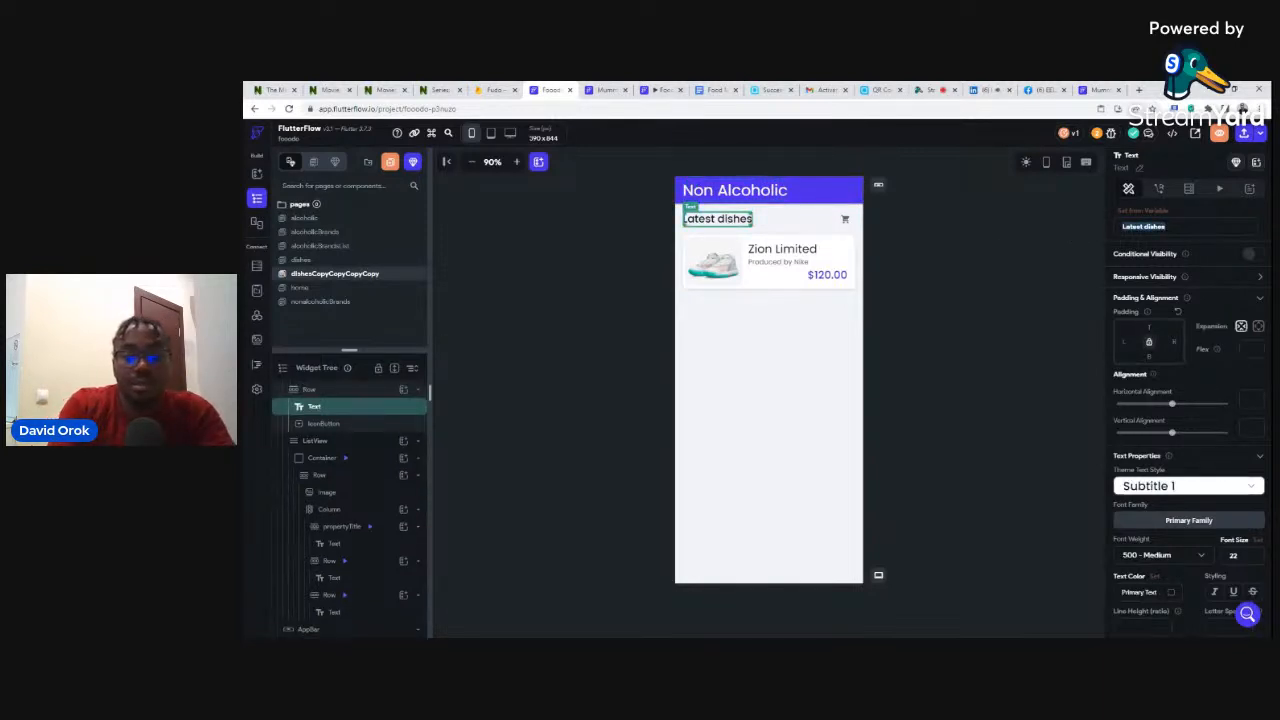
{"action": "type", "text": "M"}
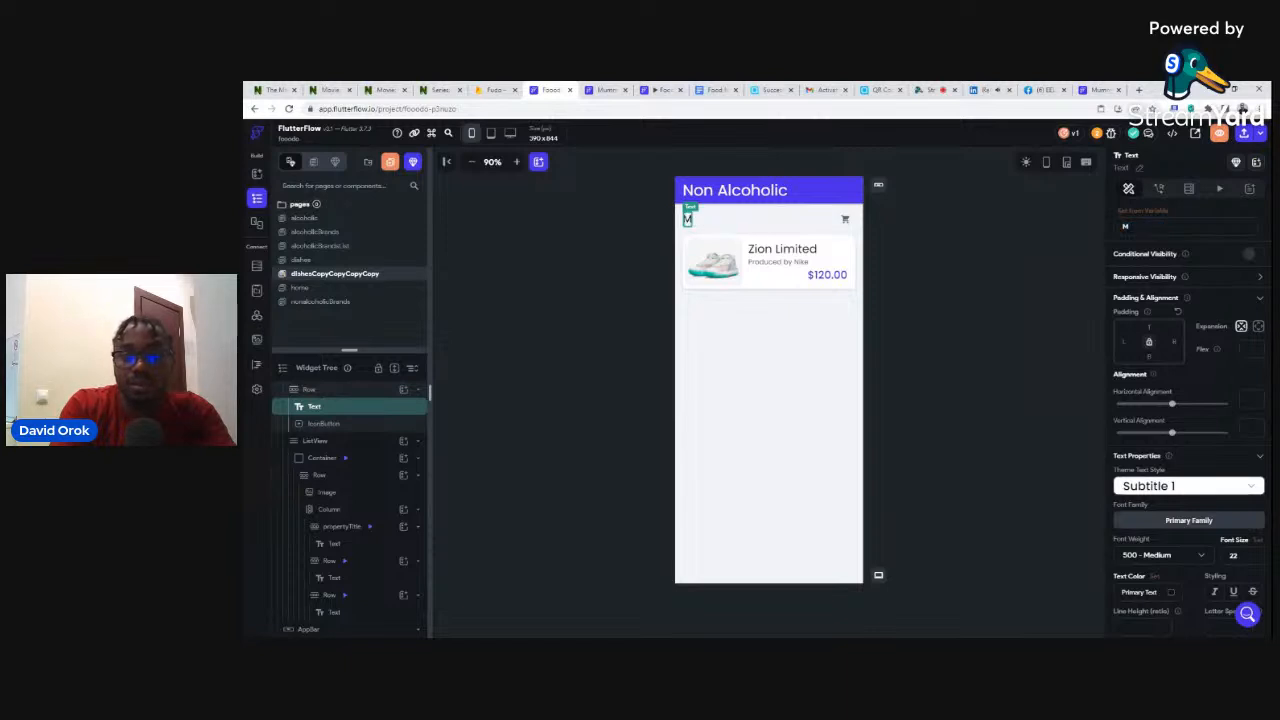
{"action": "key", "text": "BackSpace"}
{"action": "type", "text": "Non"}
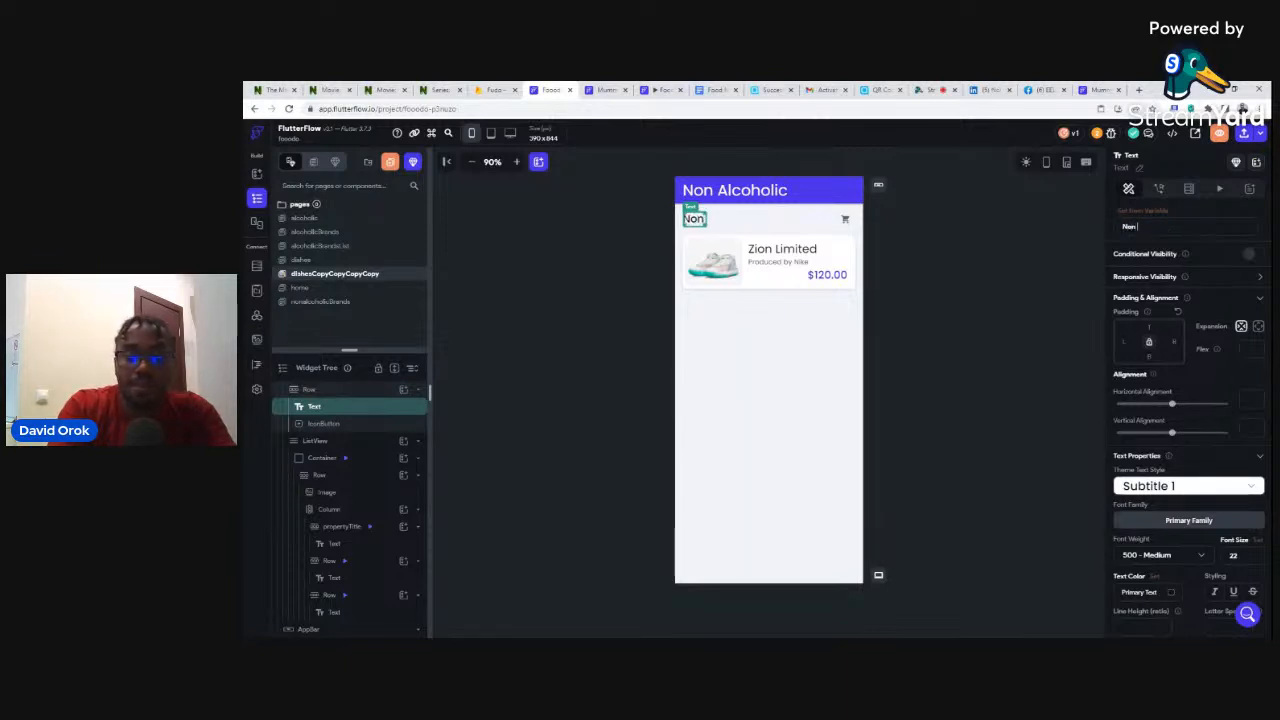
{"action": "type", "text": " alcoholi"}
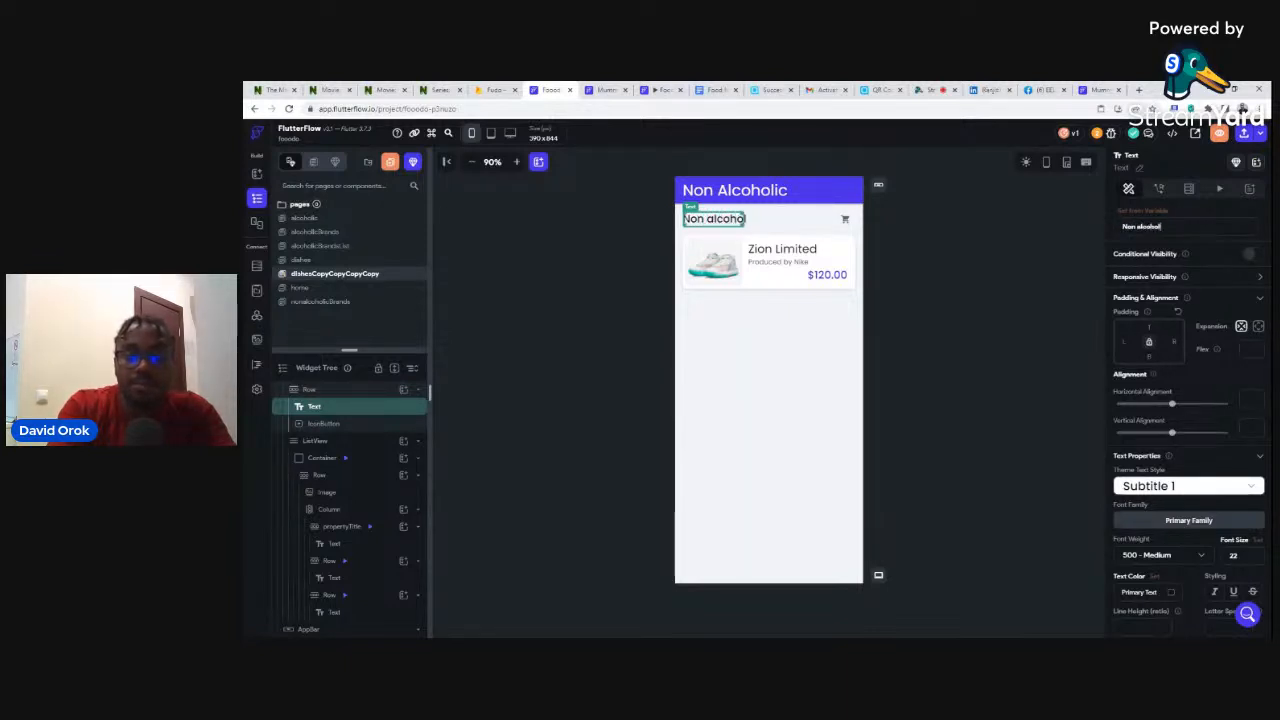
{"action": "type", "text": "c "}
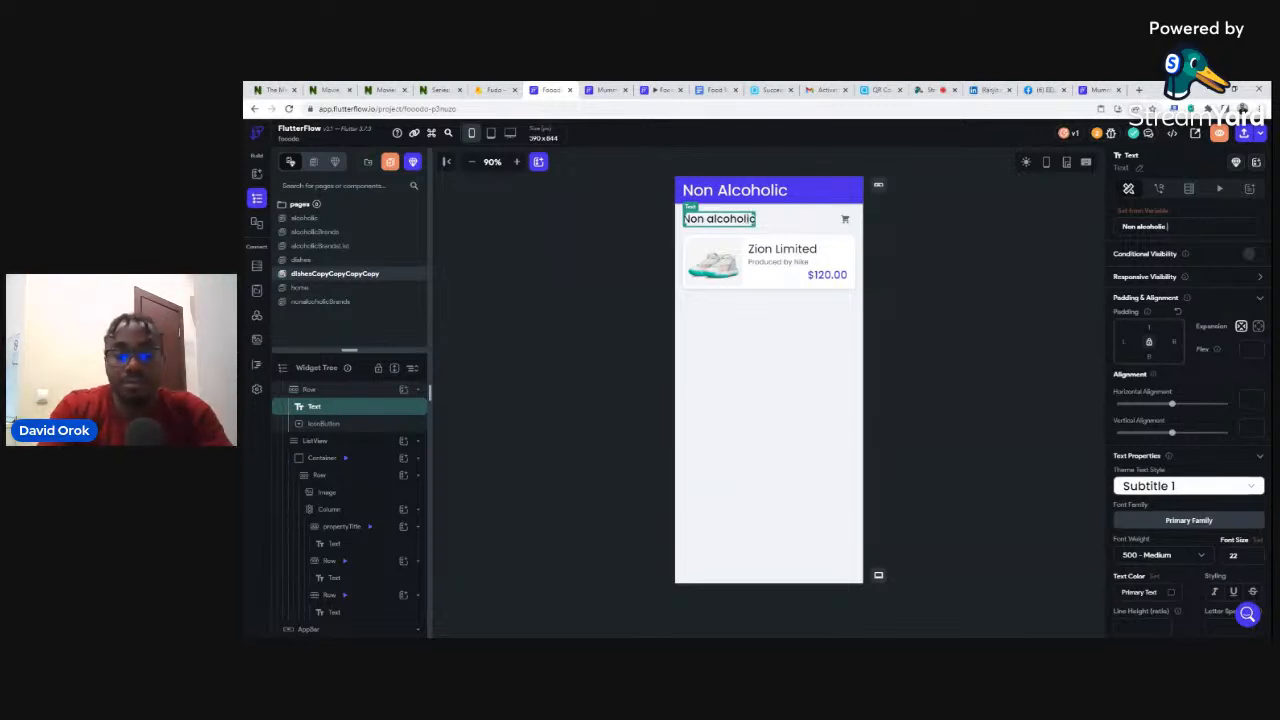
{"action": "type", "text": "drinks"}
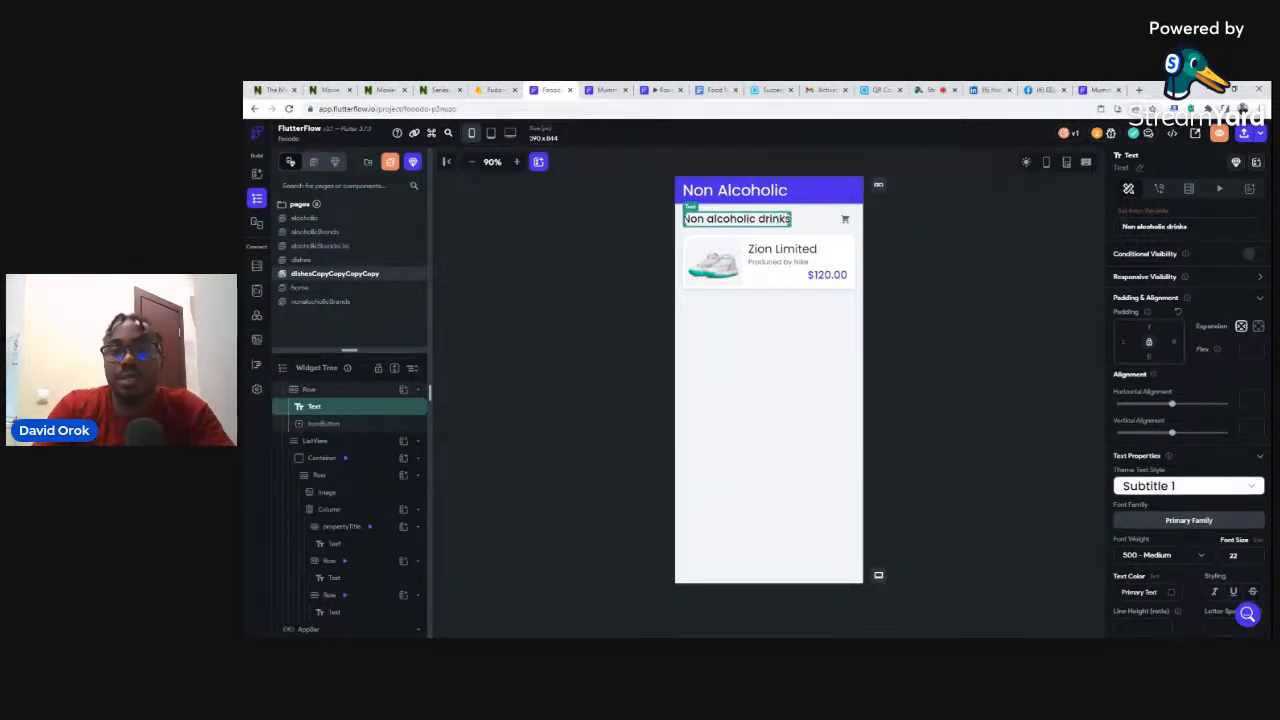
{"action": "left_click", "coordinate": [977, 289]}
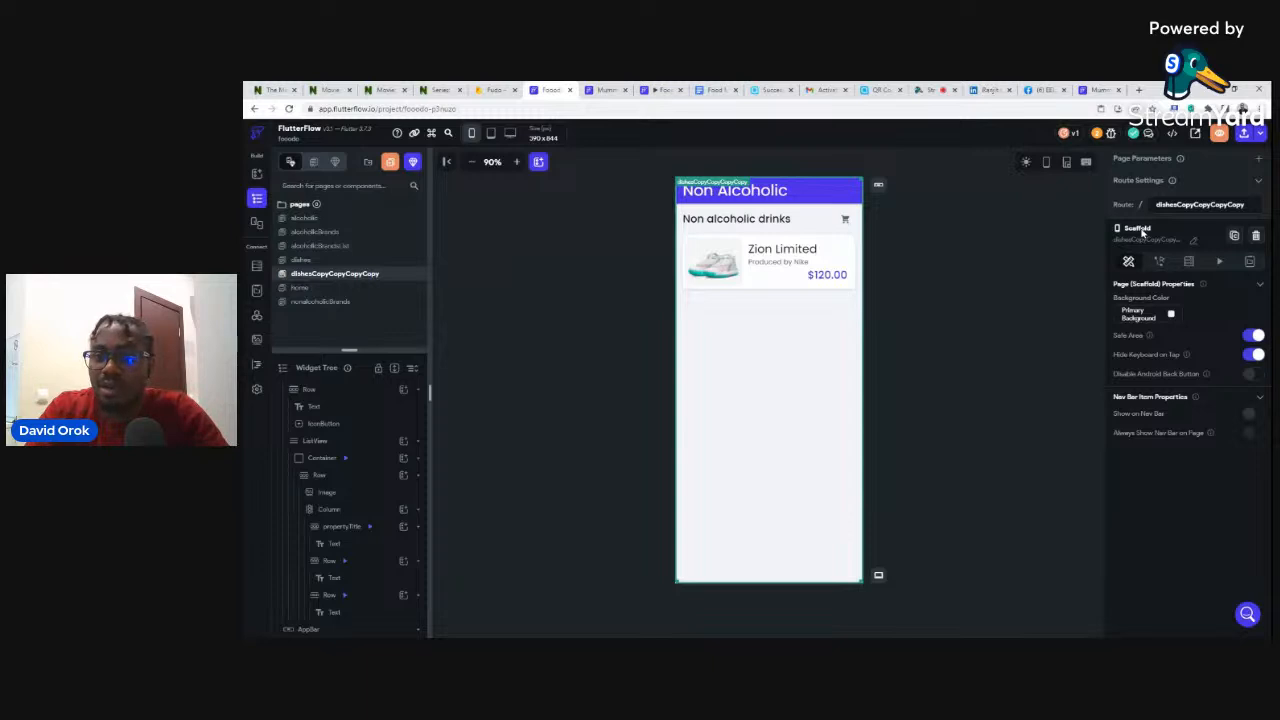
- Replace the copied page's name with 'nonalcoholic' in the Scaffold properties
{"action": "left_click", "coordinate": [1193, 244]}
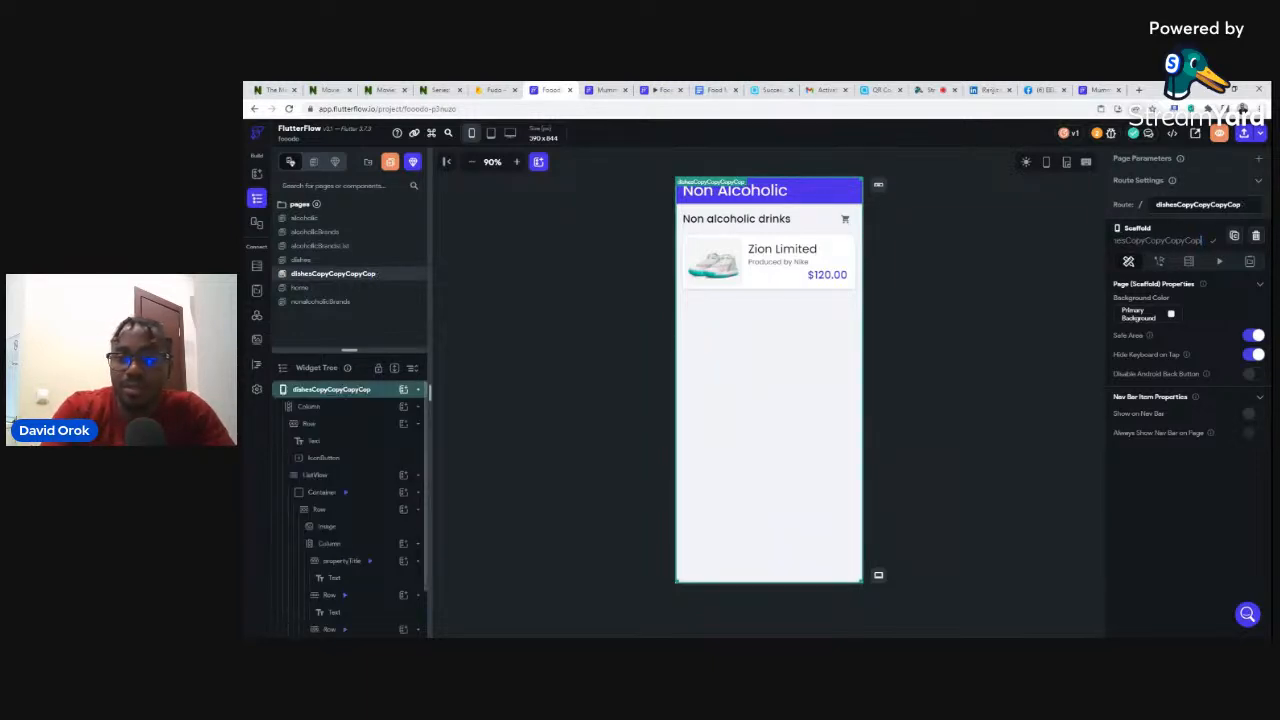
{"action": "key", "text": "BackSpace"}
{"action": "key", "text": "BackSpace"}
{"action": "key", "text": "BackSpace"}
{"action": "key", "text": "BackSpace"}
{"action": "key", "text": "BackSpace"}
{"action": "key", "text": "BackSpace"}
{"action": "key", "text": "BackSpace"}
{"action": "key", "text": "BackSpace"}
{"action": "key", "text": "BackSpace"}
{"action": "key", "text": "BackSpace"}
{"action": "key", "text": "BackSpace"}
{"action": "key", "text": "BackSpace"}
{"action": "key", "text": "BackSpace"}
{"action": "key", "text": "BackSpace"}
{"action": "key", "text": "BackSpace"}
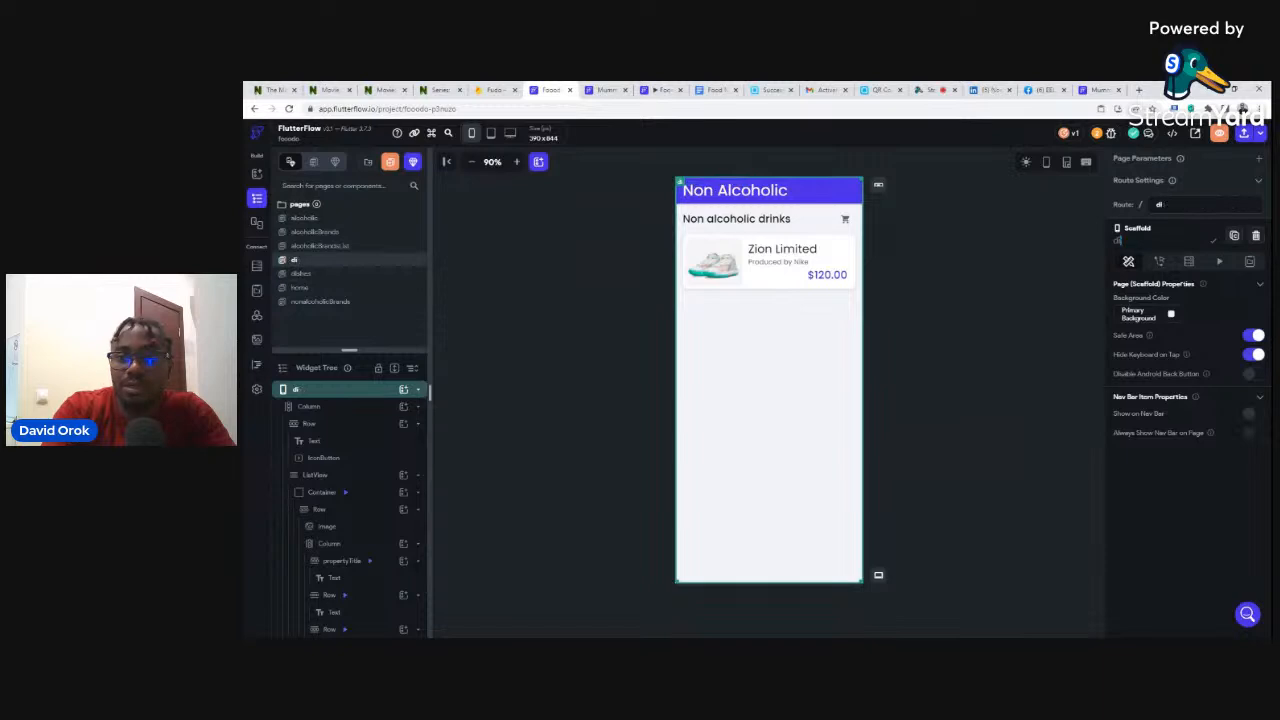
{"action": "key", "text": "BackSpace"}
{"action": "key", "text": "BackSpace"}
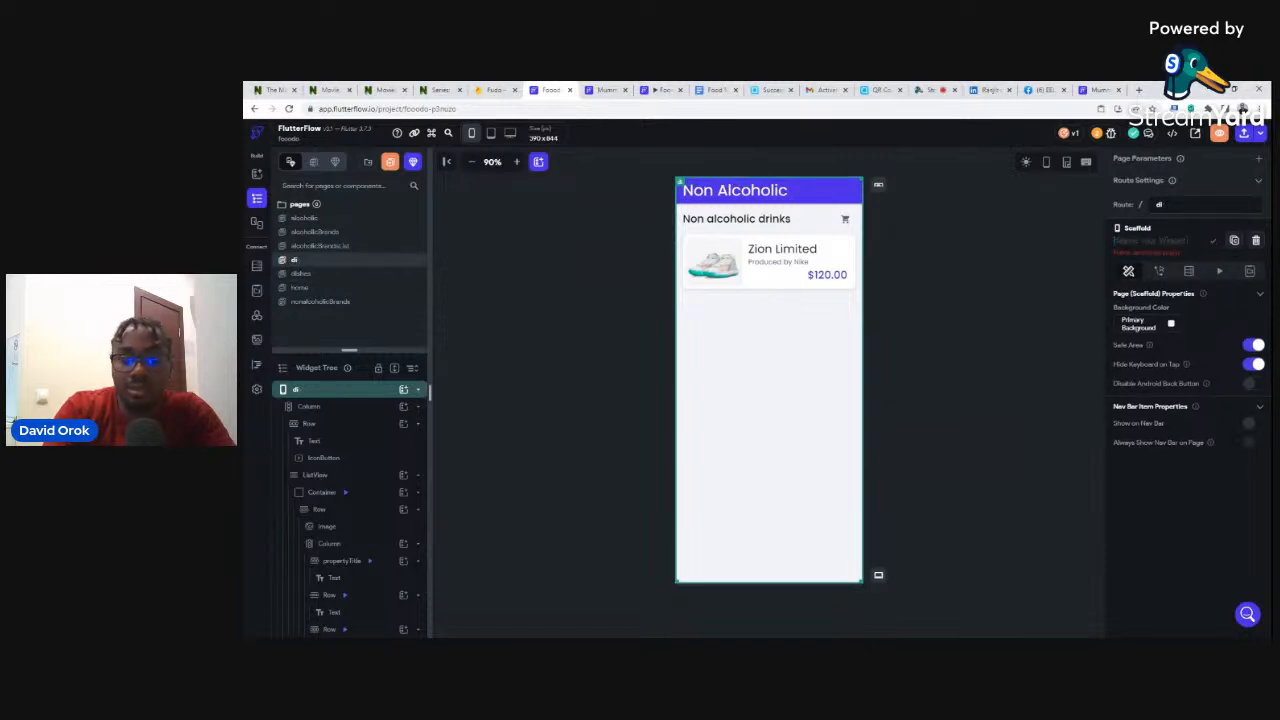
{"action": "type", "text": "non"}
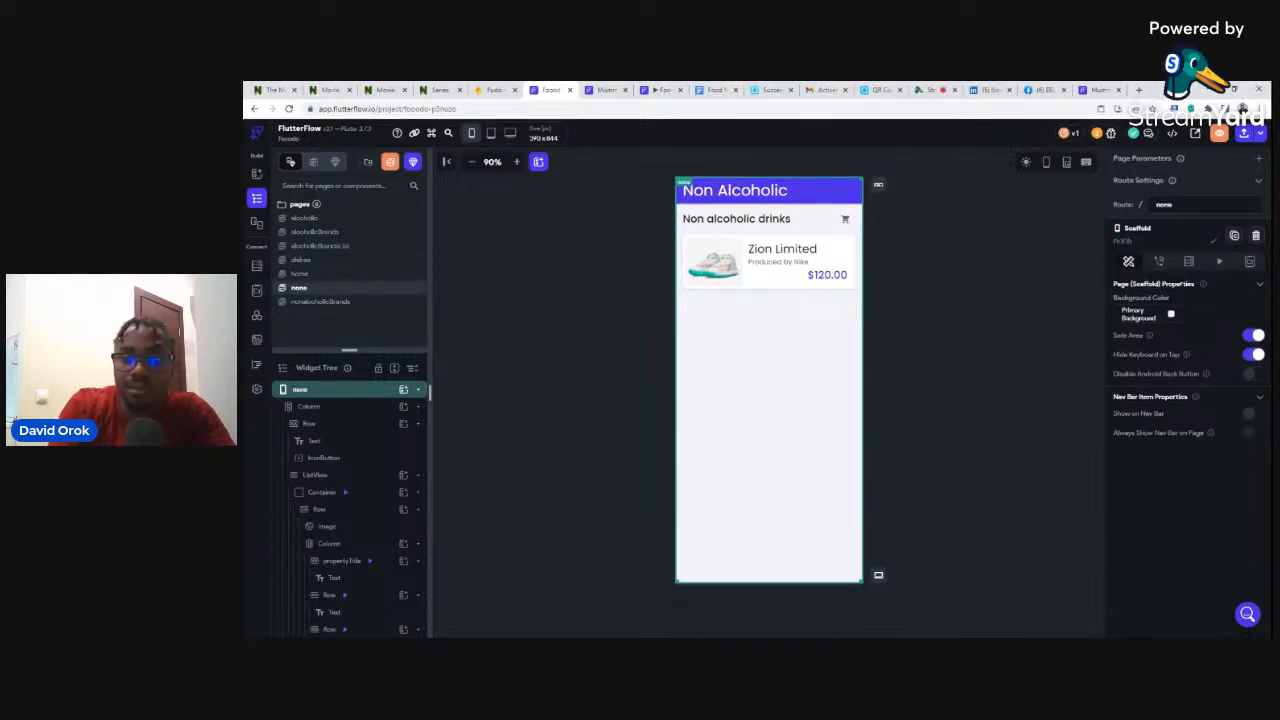
{"action": "type", "text": "alc"}
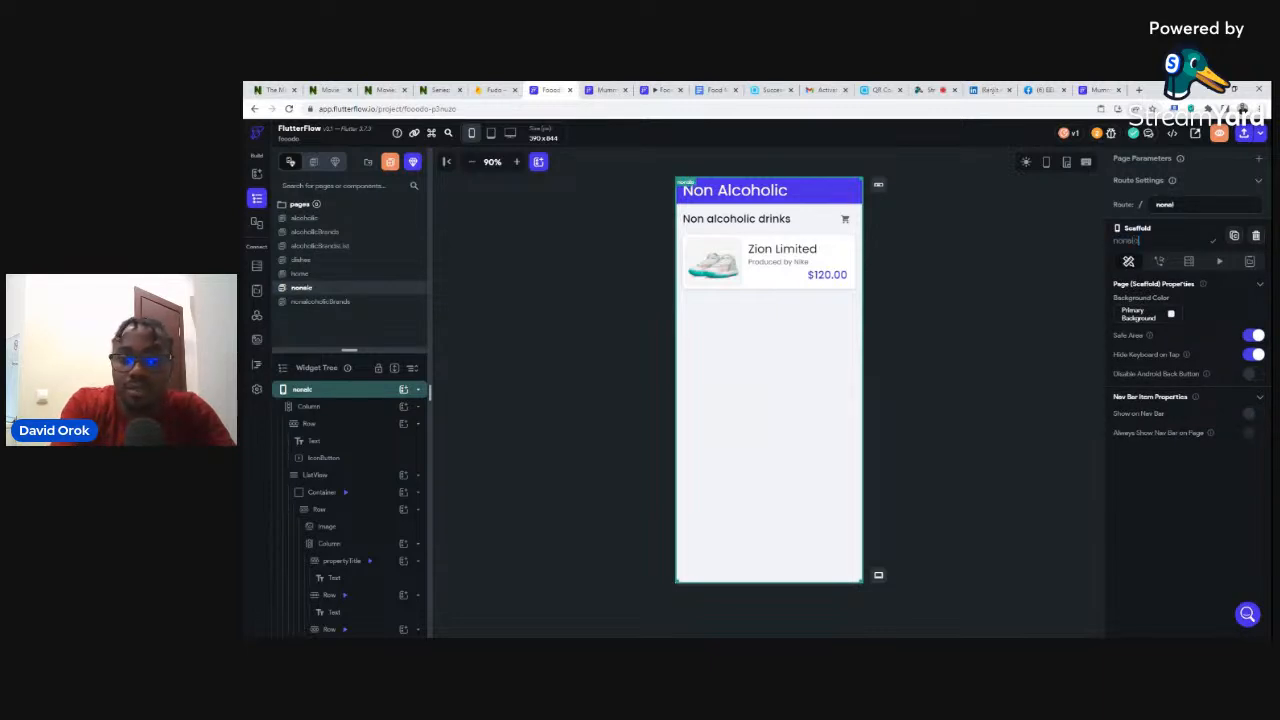
{"action": "type", "text": "ohol"}
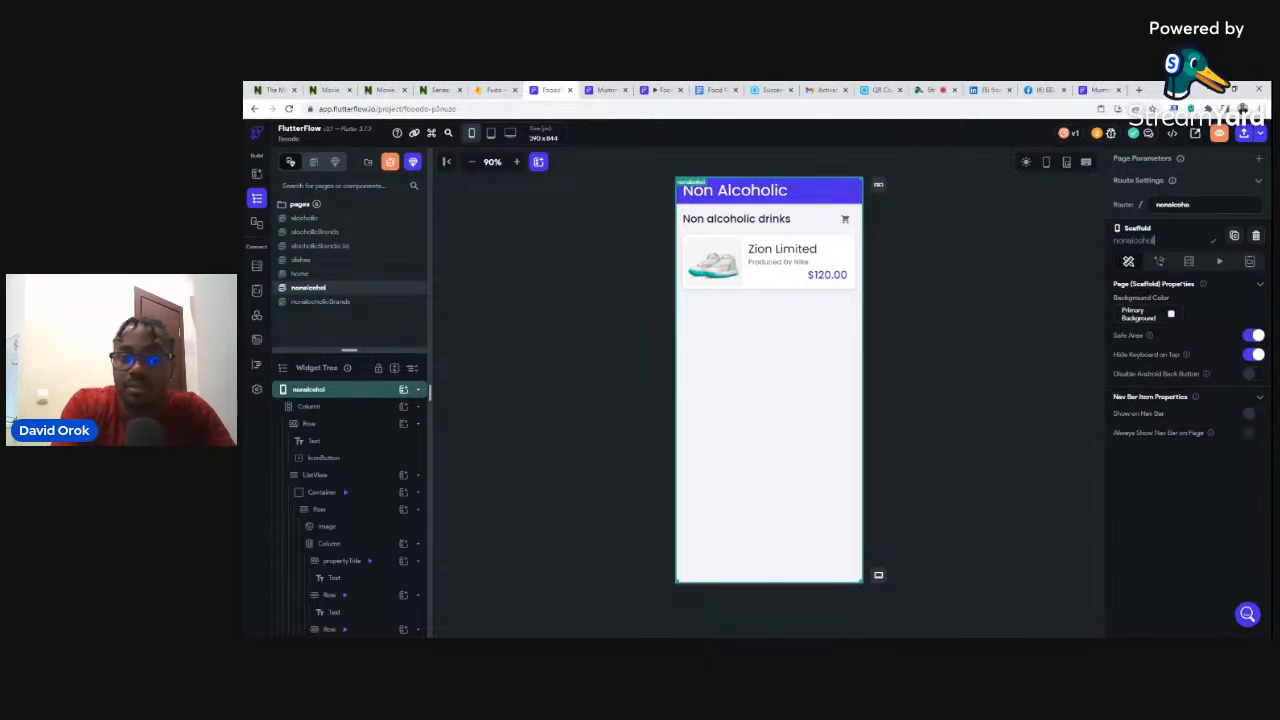
{"action": "type", "text": "ic"}
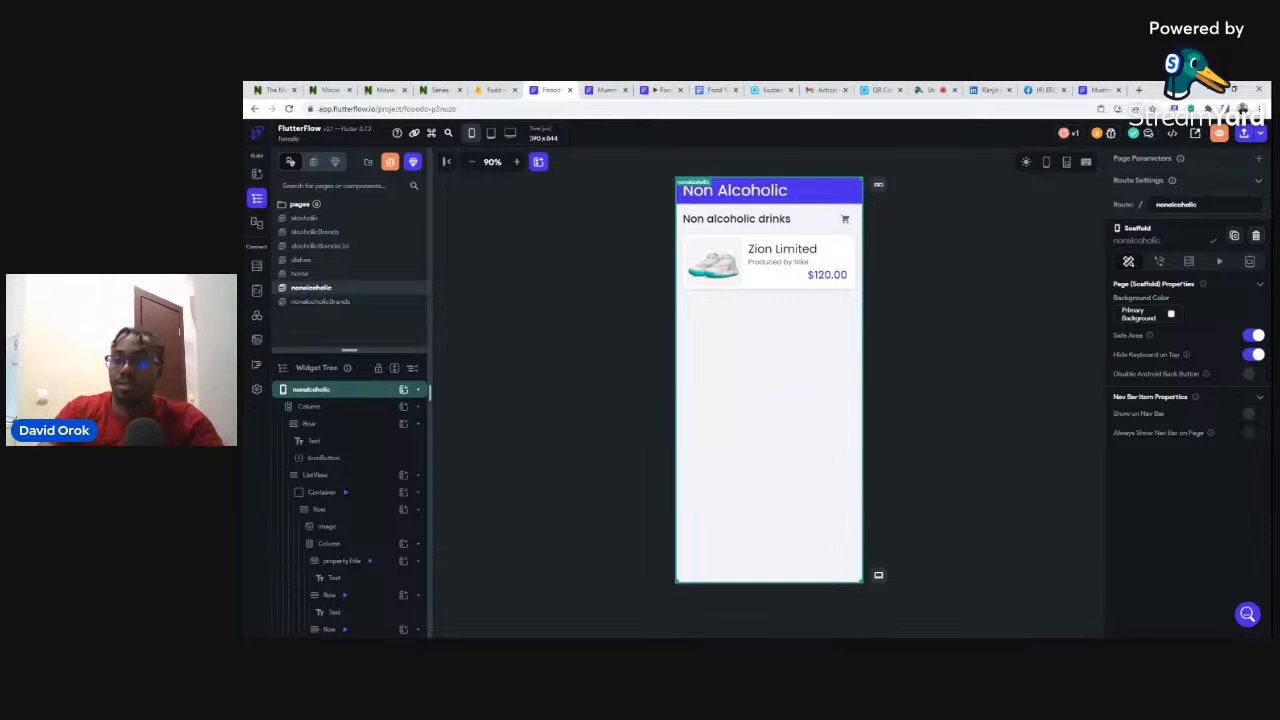
{"action": "left_click", "coordinate": [1063, 286]}
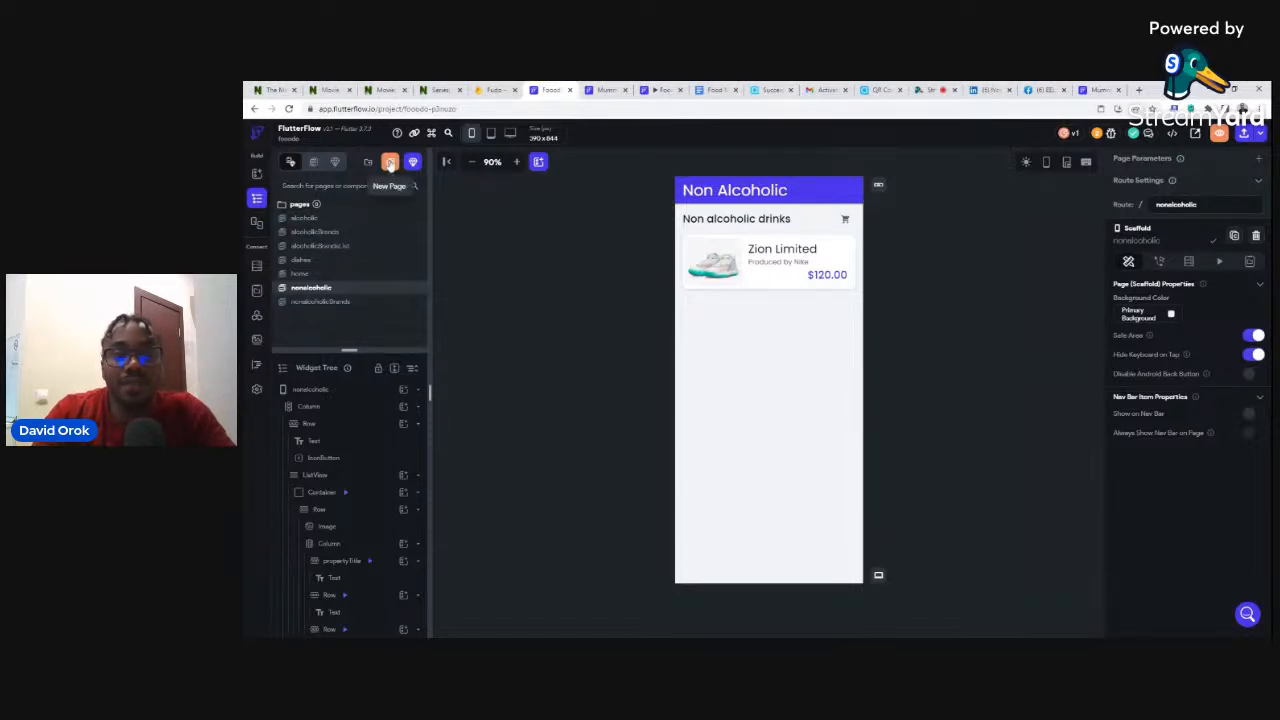
- Choose the Details - Facility content template for a new page, using the app's own theme
{"action": "left_click", "coordinate": [389, 163]}
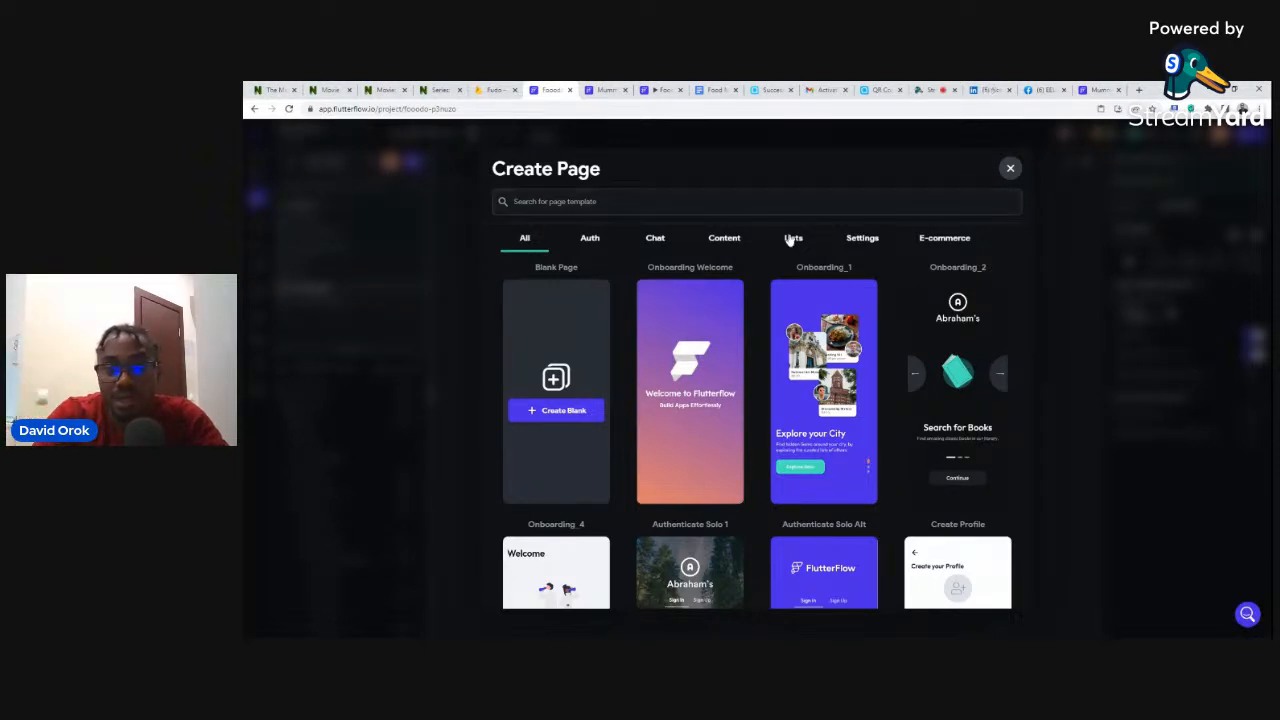
{"action": "left_click", "coordinate": [716, 244]}
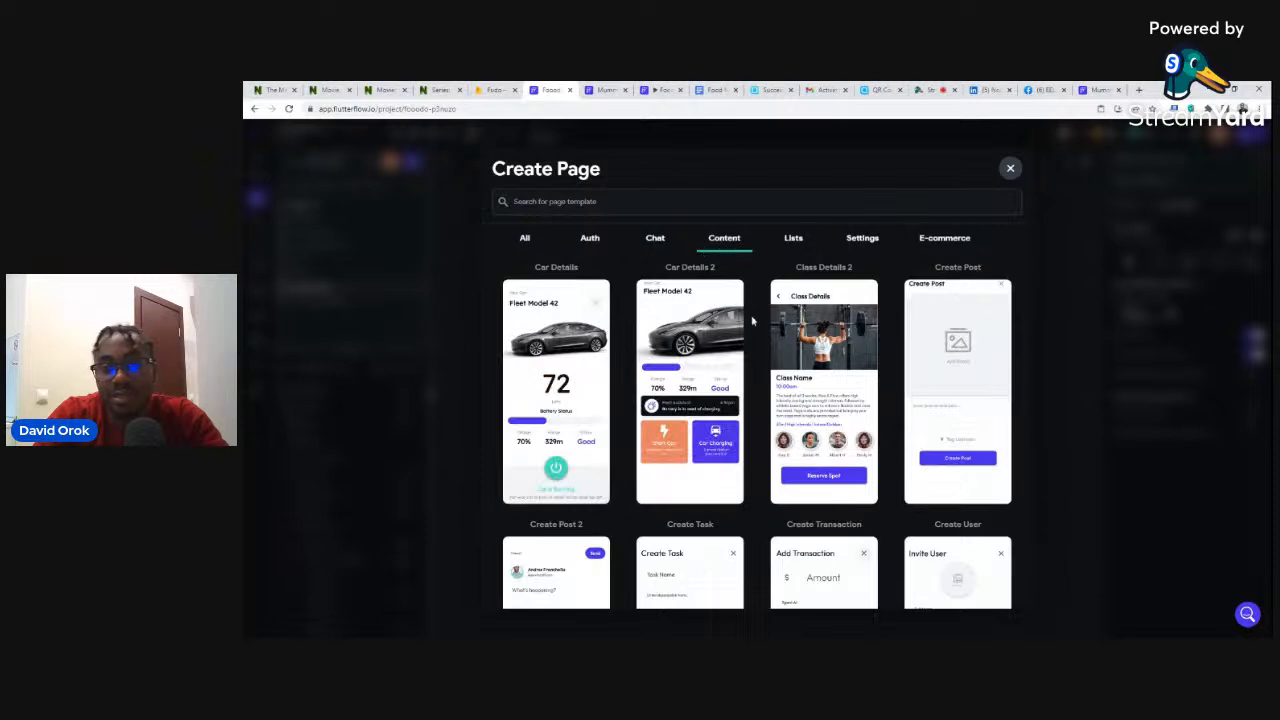
{"action": "scroll", "coordinate": [752, 322], "scroll_direction": "down", "scroll_amount": 3}
{"action": "scroll", "coordinate": [752, 322], "scroll_direction": "down", "scroll_amount": 5}
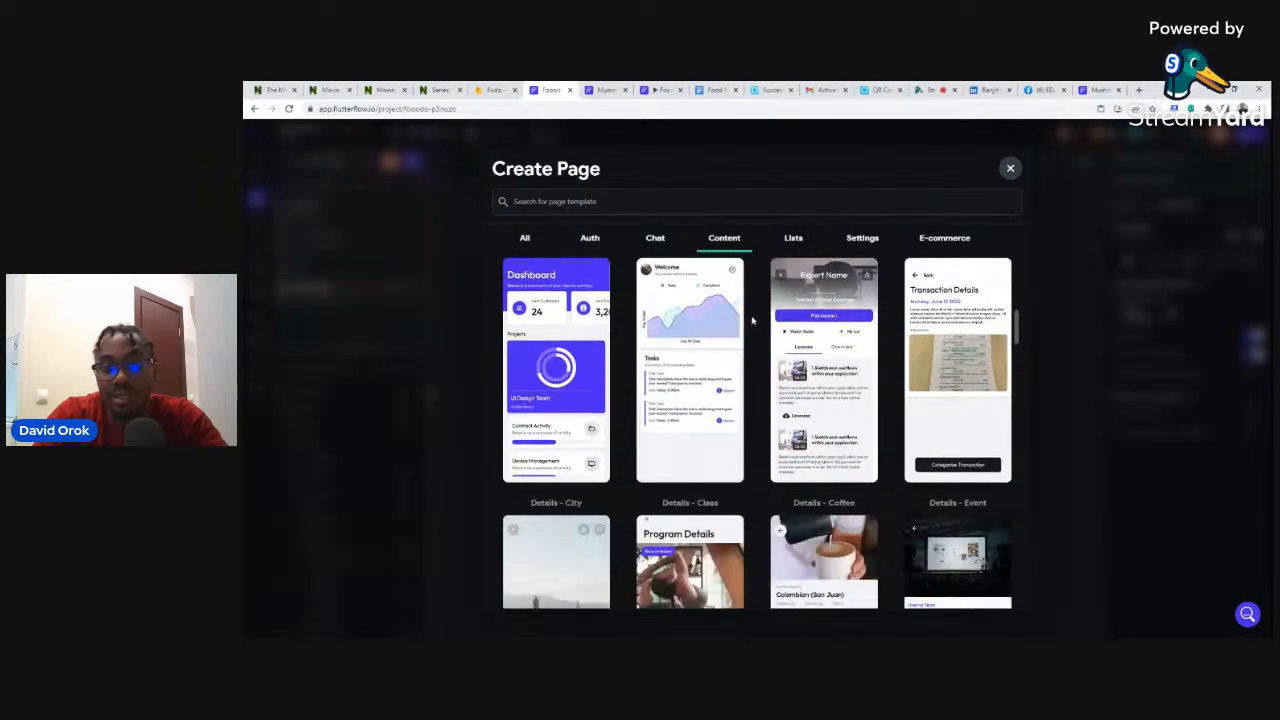
{"action": "scroll", "coordinate": [890, 480], "scroll_direction": "down", "scroll_amount": 2}
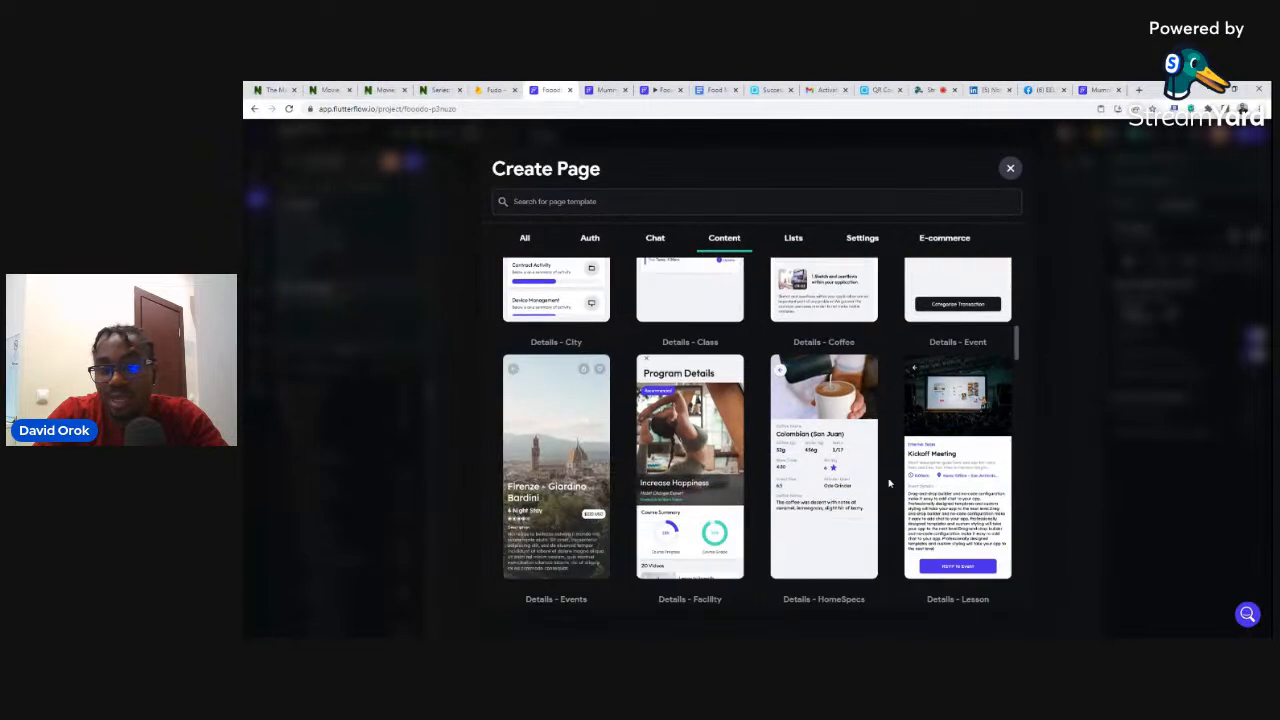
{"action": "scroll", "coordinate": [887, 480], "scroll_direction": "down", "scroll_amount": 3}
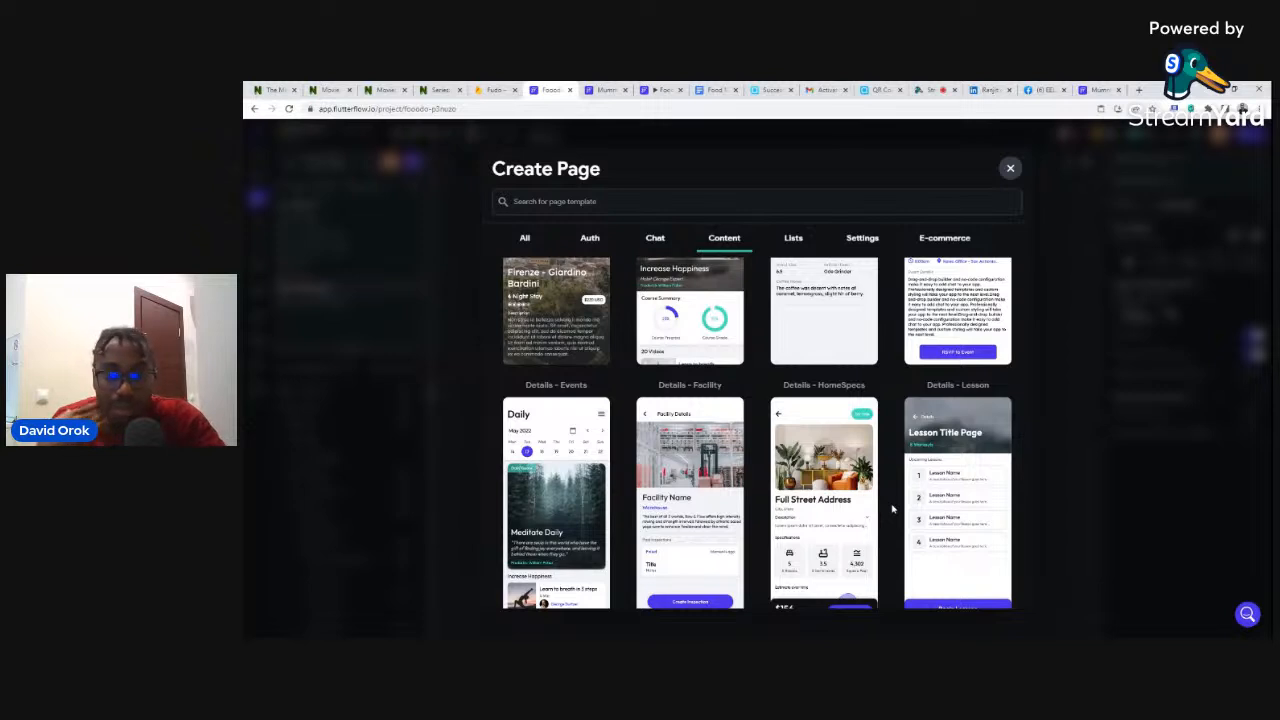
{"action": "mouse_move", "coordinate": [679, 496]}
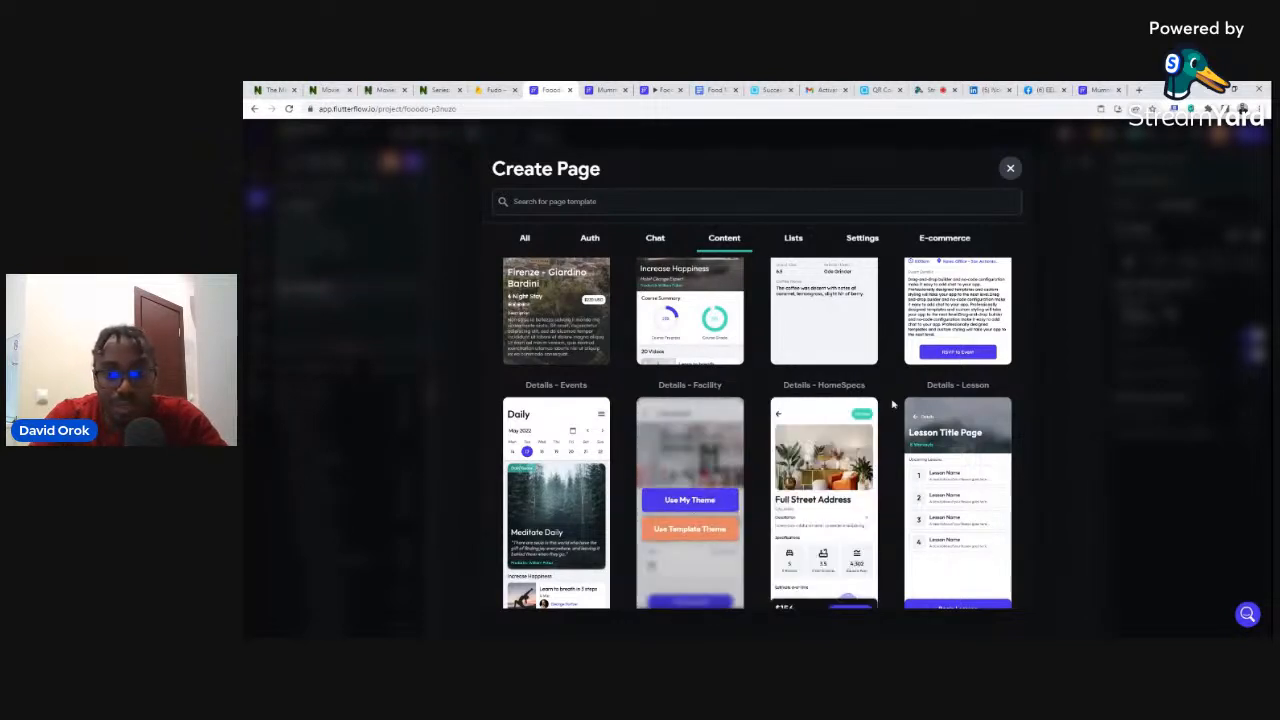
{"action": "left_click", "coordinate": [687, 503]}
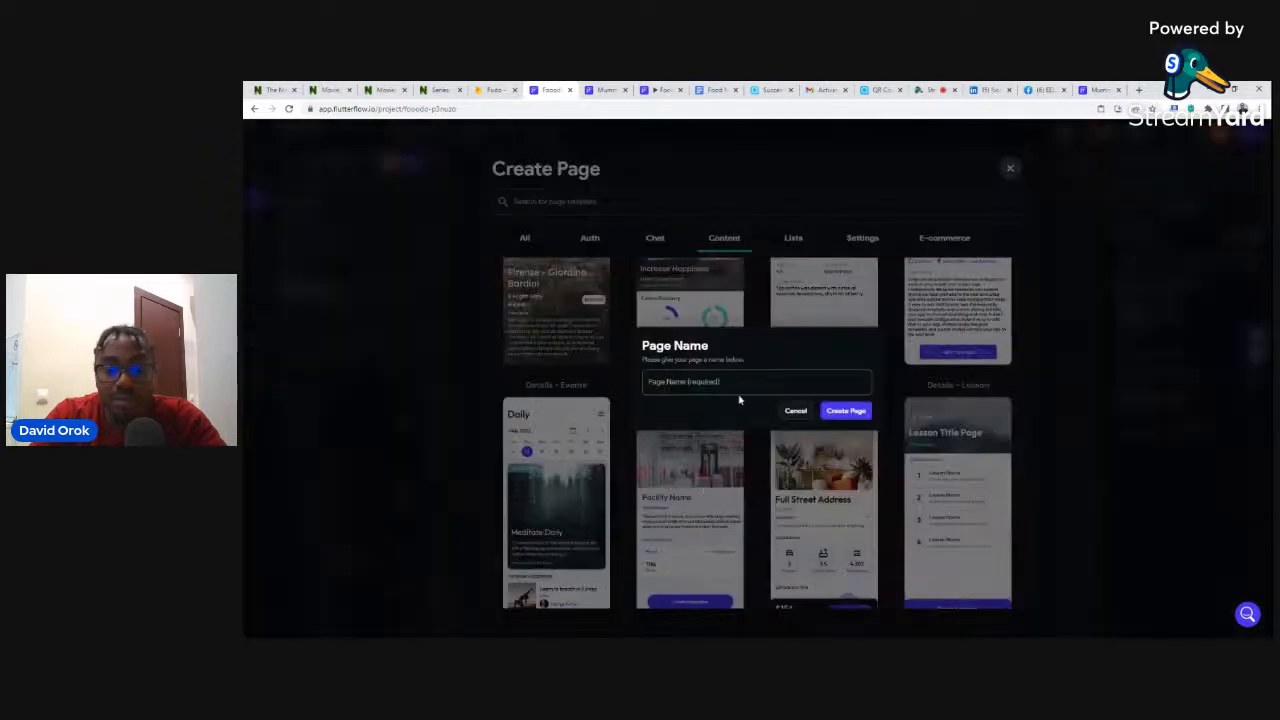
- Name the new page 'alcoholicBrandsDetails' and create it from the Facility template
{"action": "type", "text": "a"}
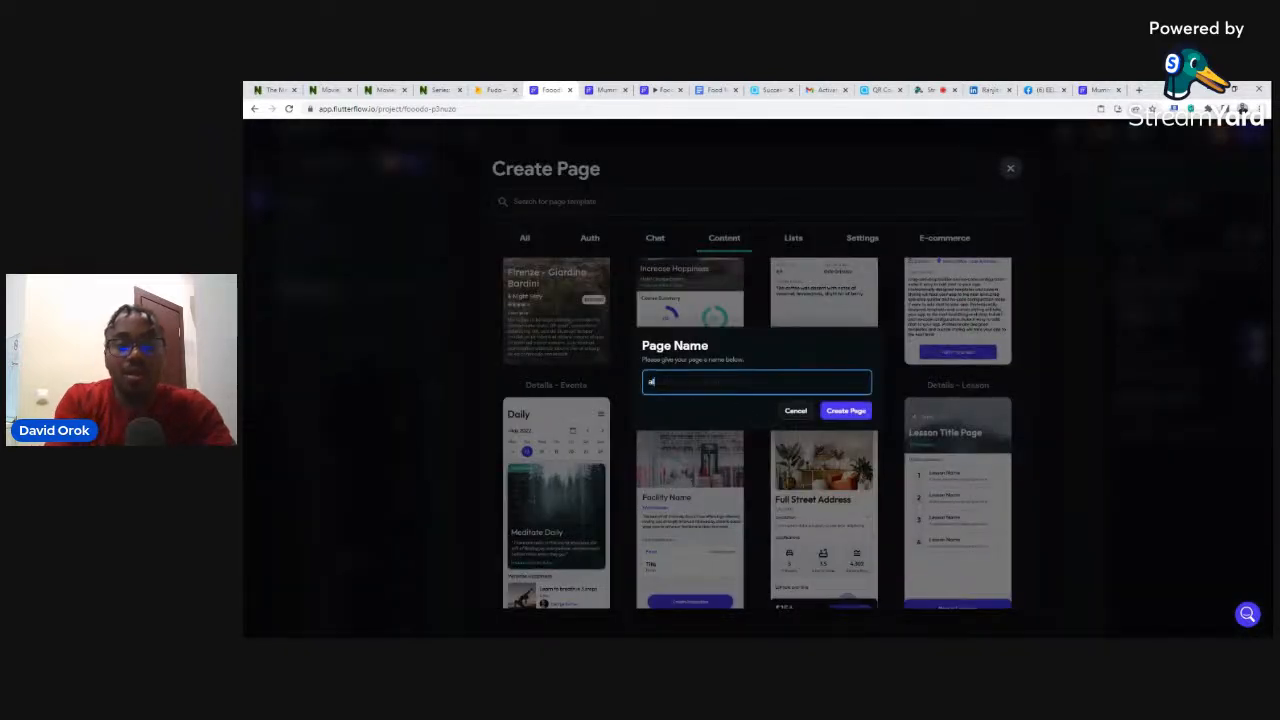
{"action": "type", "text": "lcoho"}
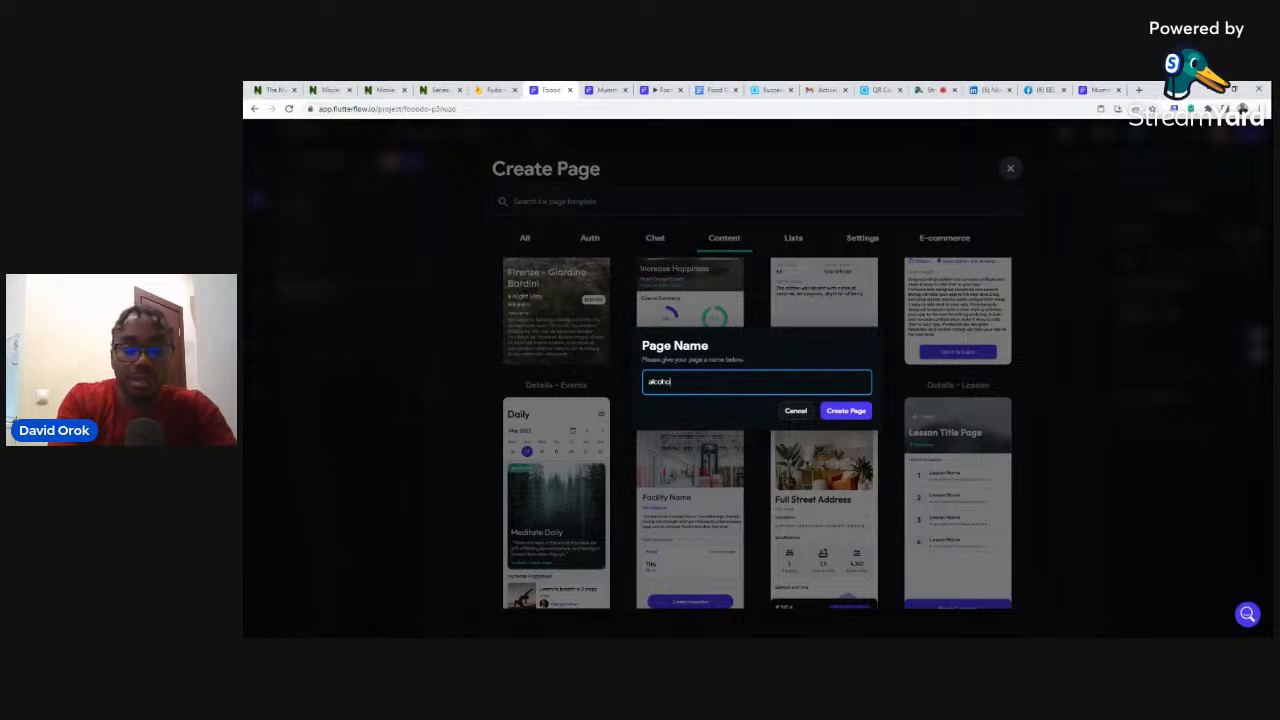
{"action": "type", "text": "licD"}
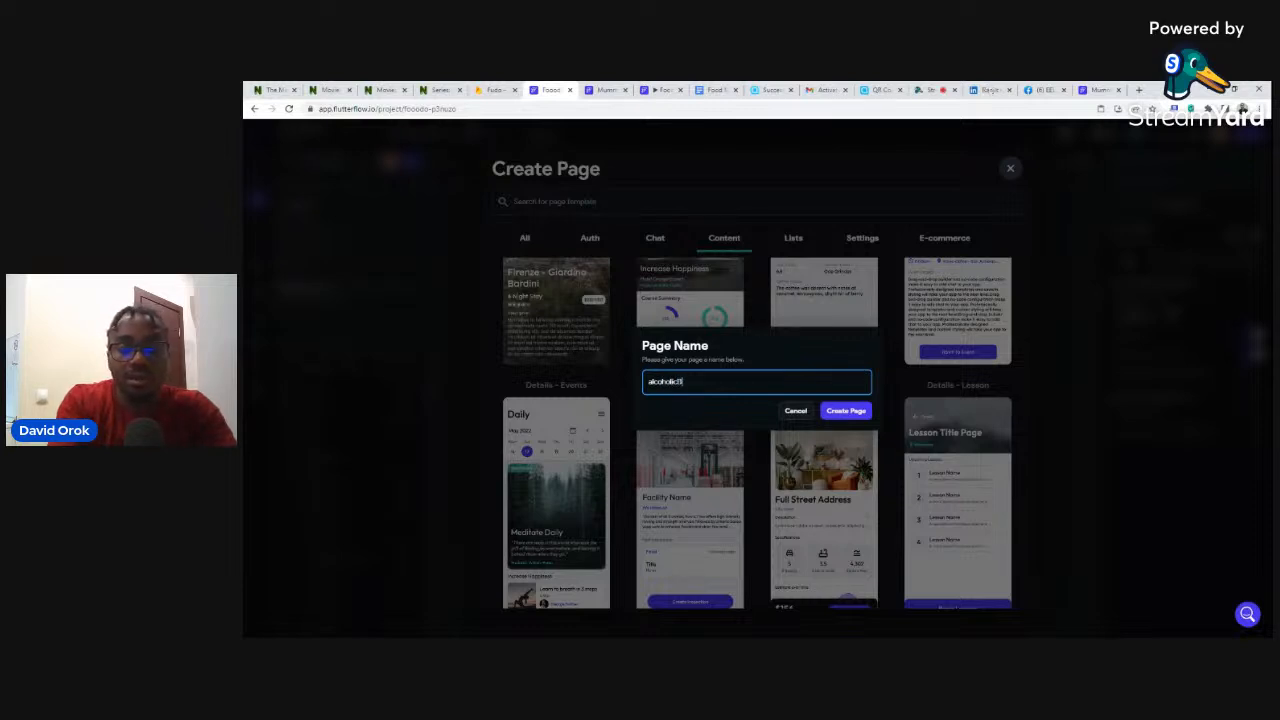
{"action": "type", "text": "rands"}
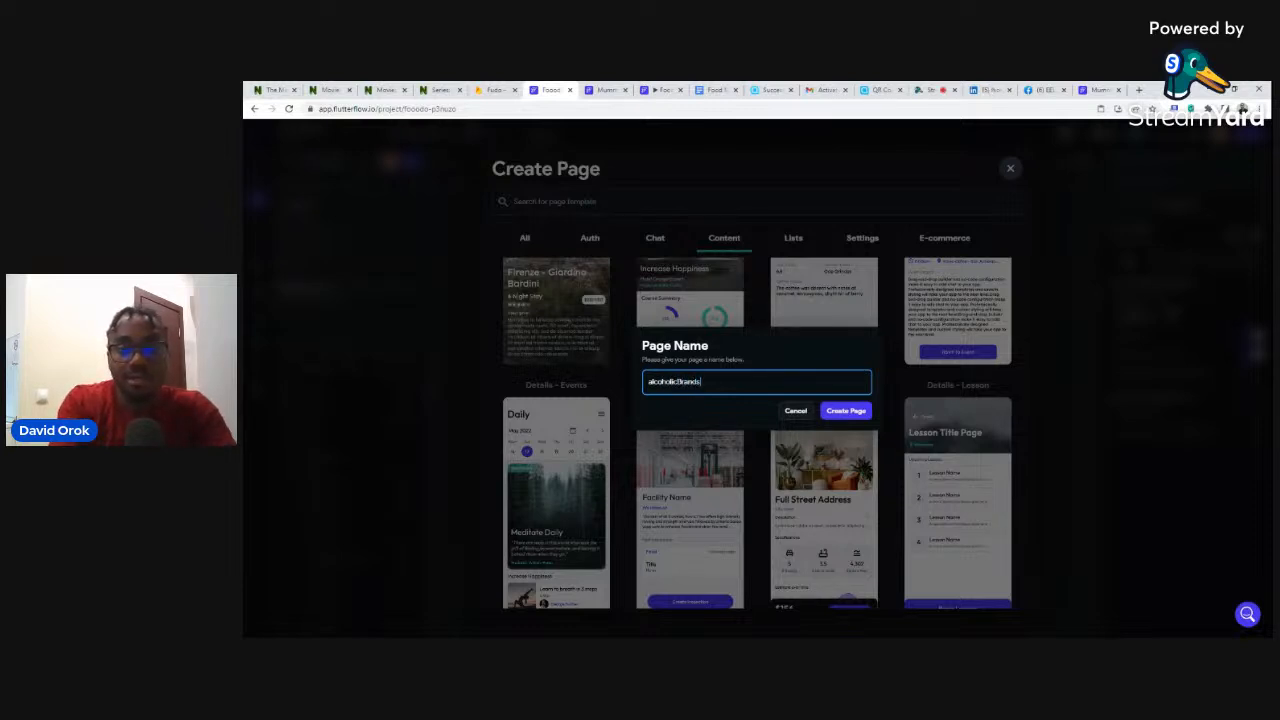
{"action": "type", "text": "Details"}
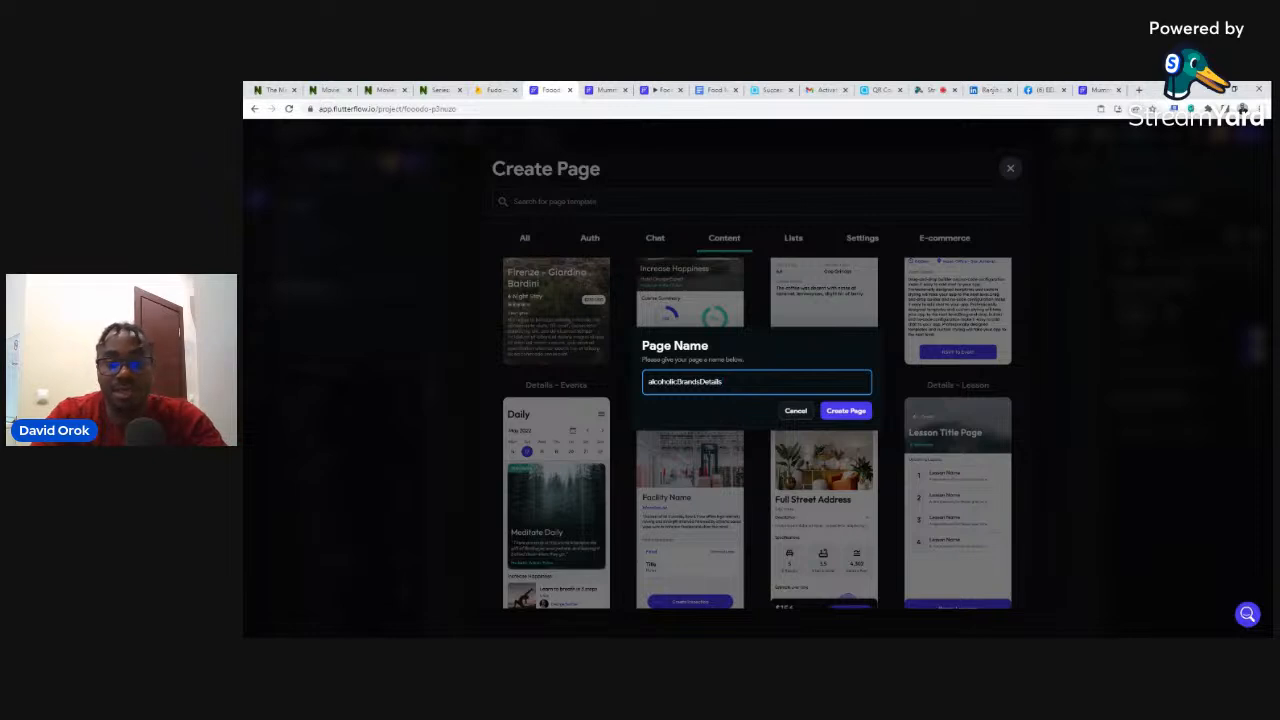
{"action": "left_click", "coordinate": [842, 411]}
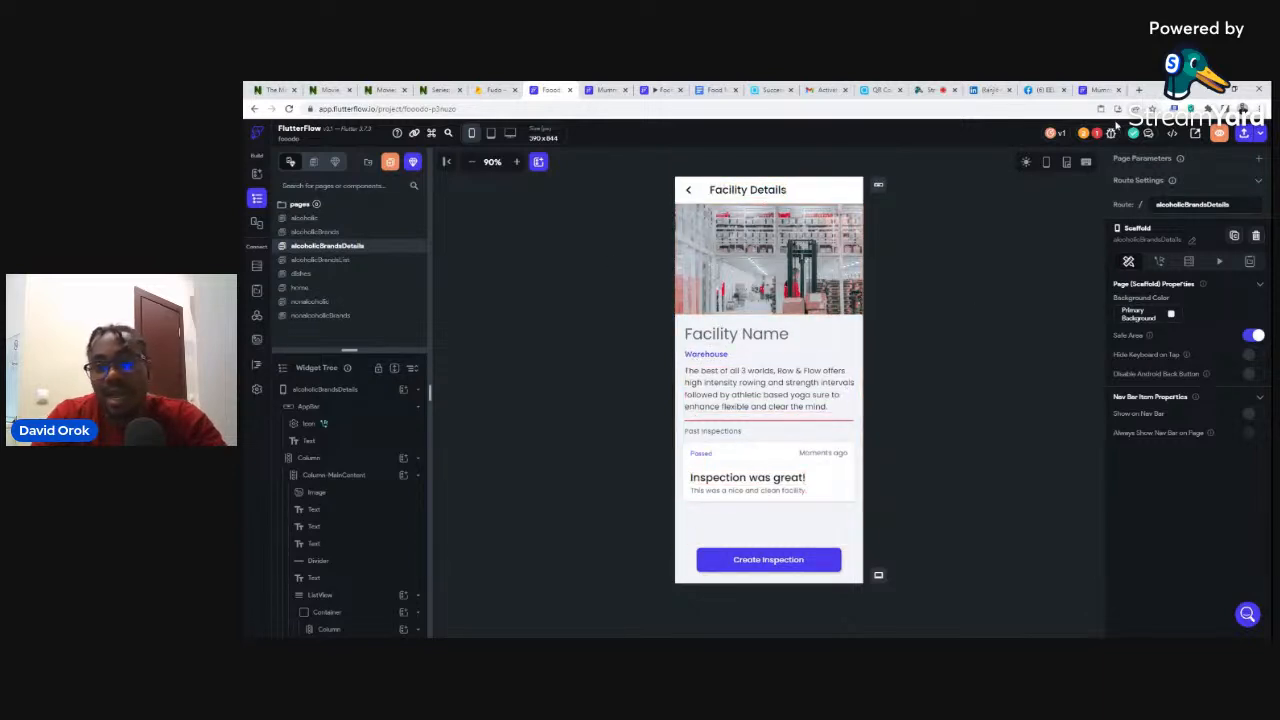
- Follow the Property Override error to the header Image widget and select it
{"action": "left_click", "coordinate": [1097, 134]}
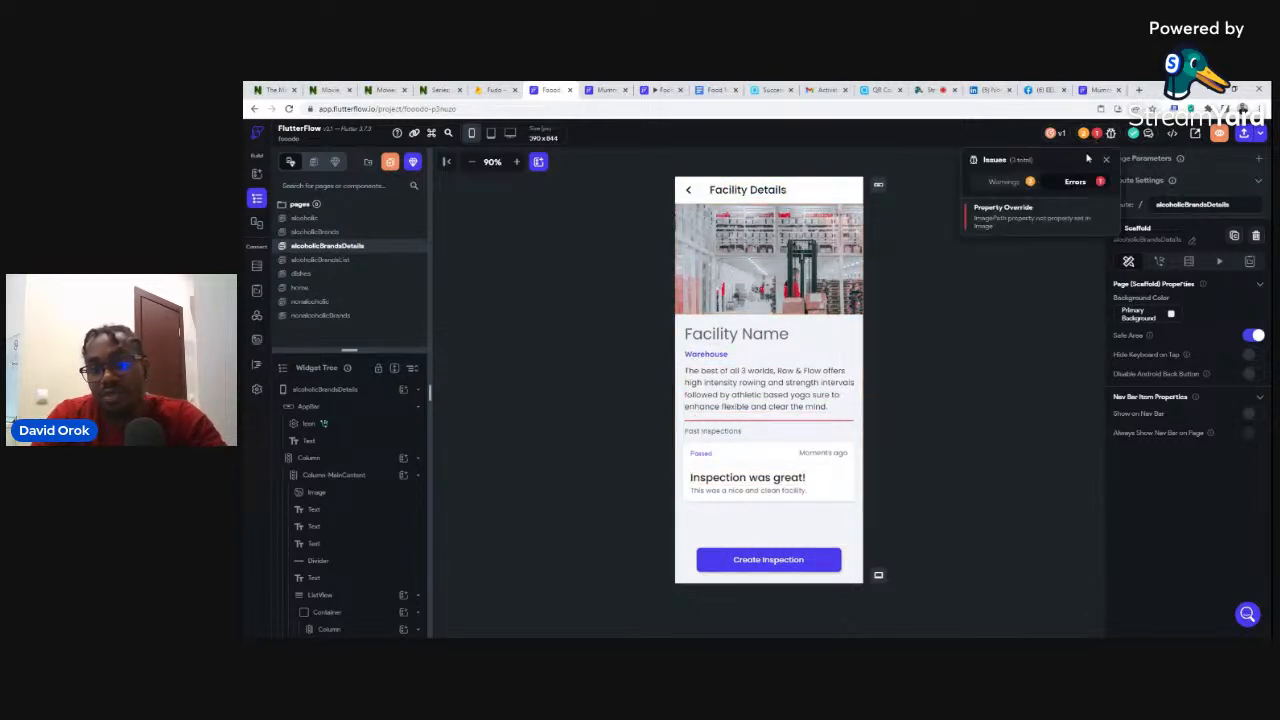
{"action": "left_click", "coordinate": [976, 228]}
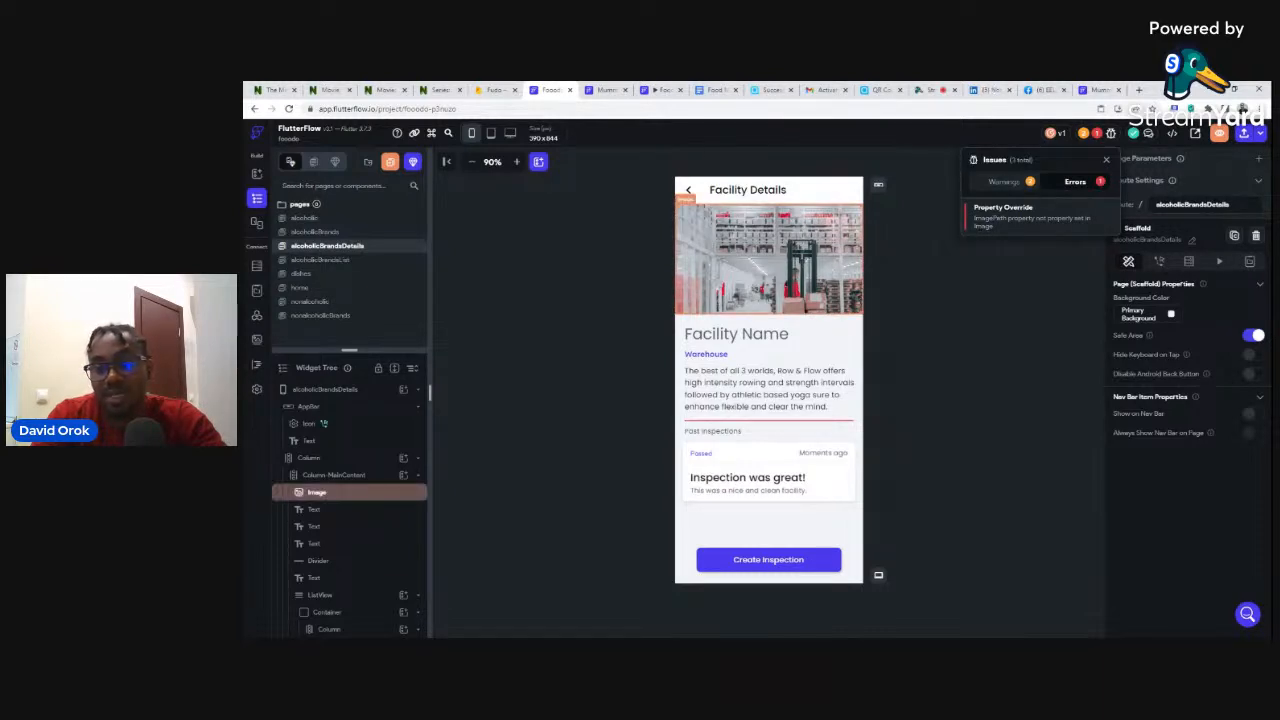
{"action": "left_click", "coordinate": [994, 250]}
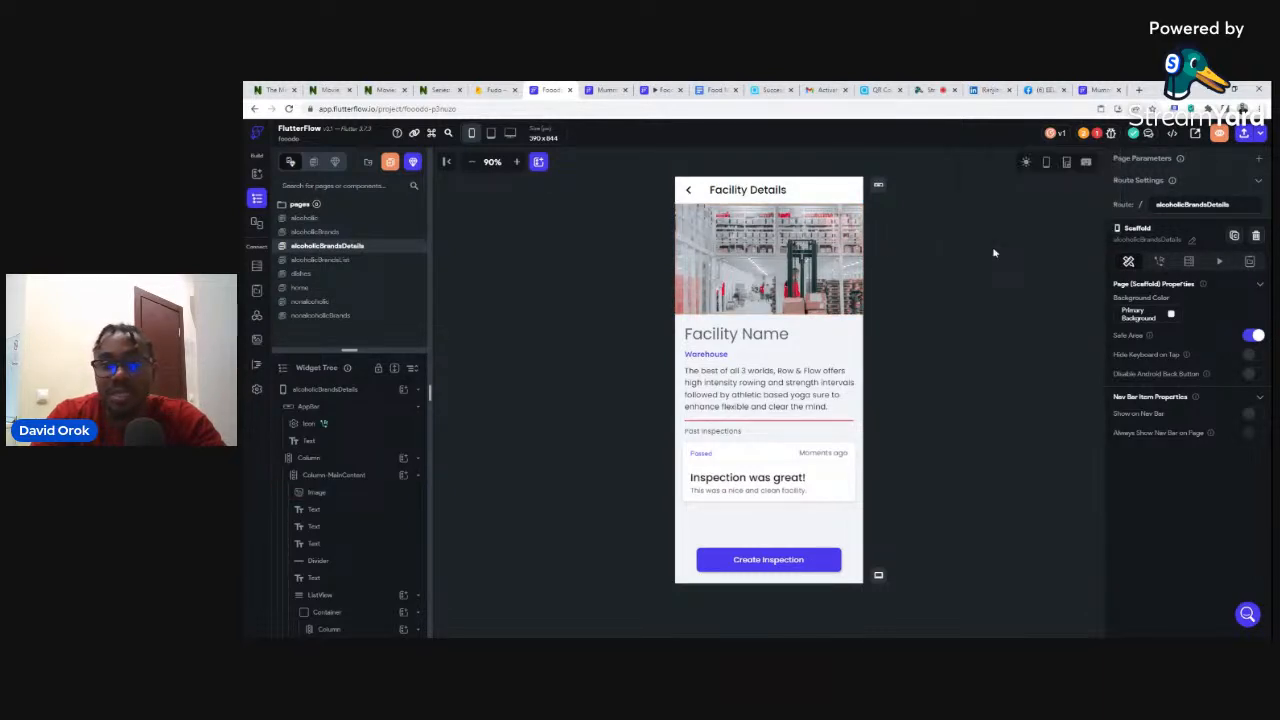
{"action": "left_click", "coordinate": [752, 238]}
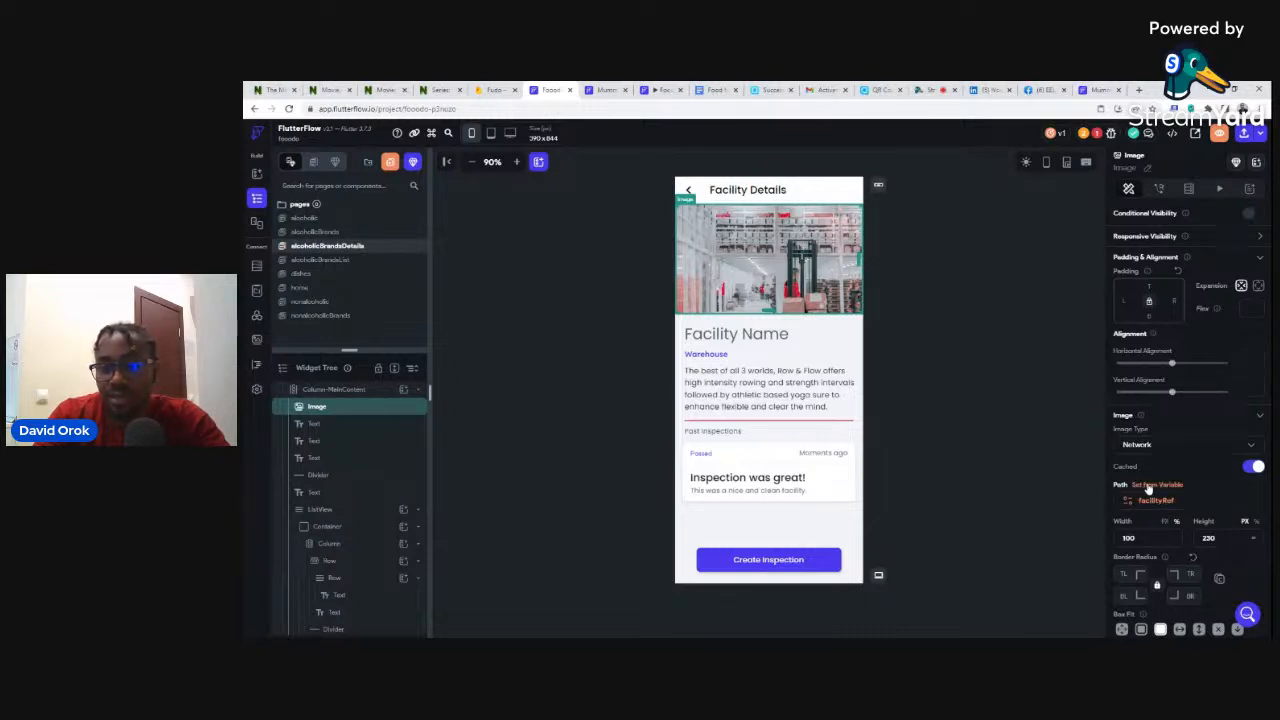
- Remove the FacilityRef variable binding from the header image's Image Path
{"action": "left_click", "coordinate": [1150, 486]}
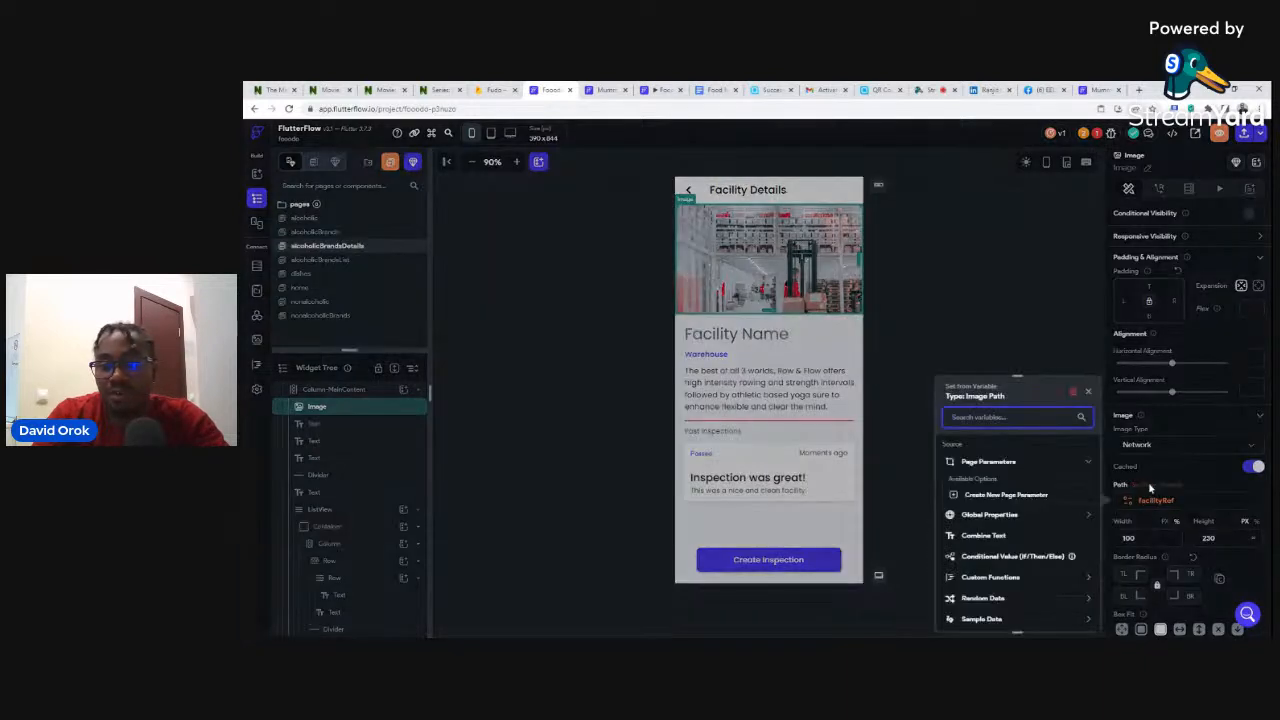
{"action": "left_click", "coordinate": [1075, 397]}
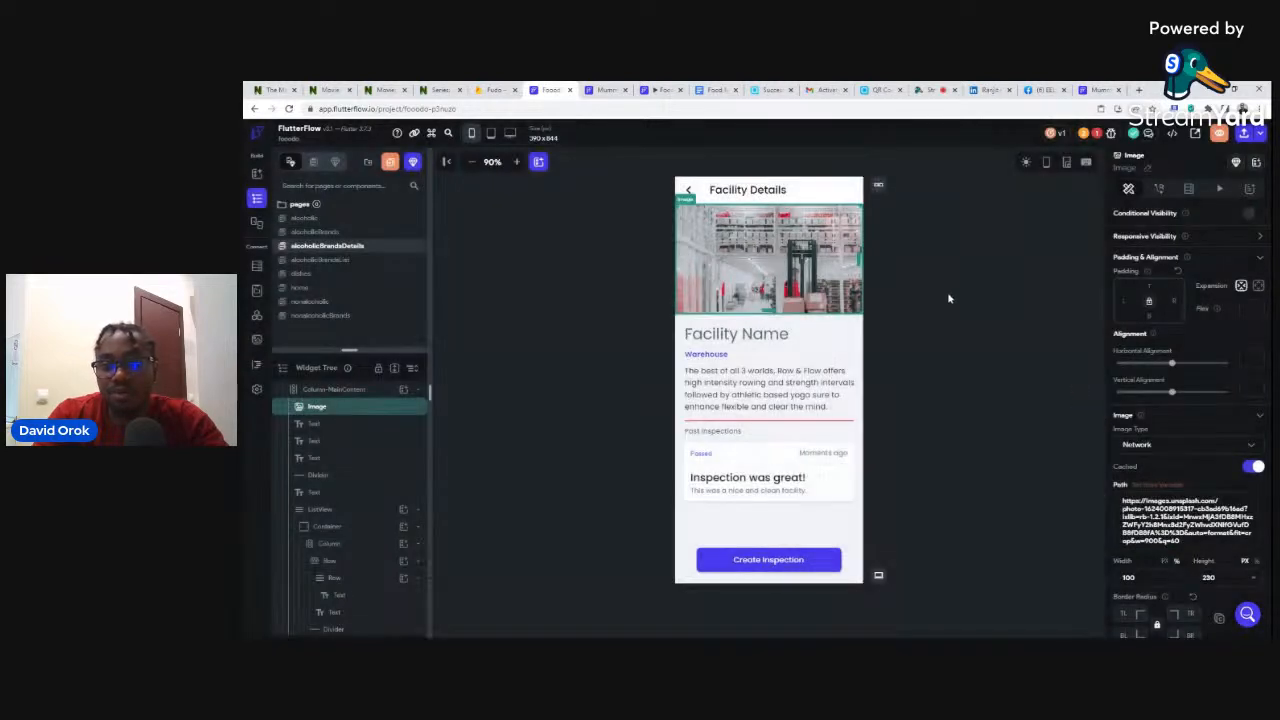
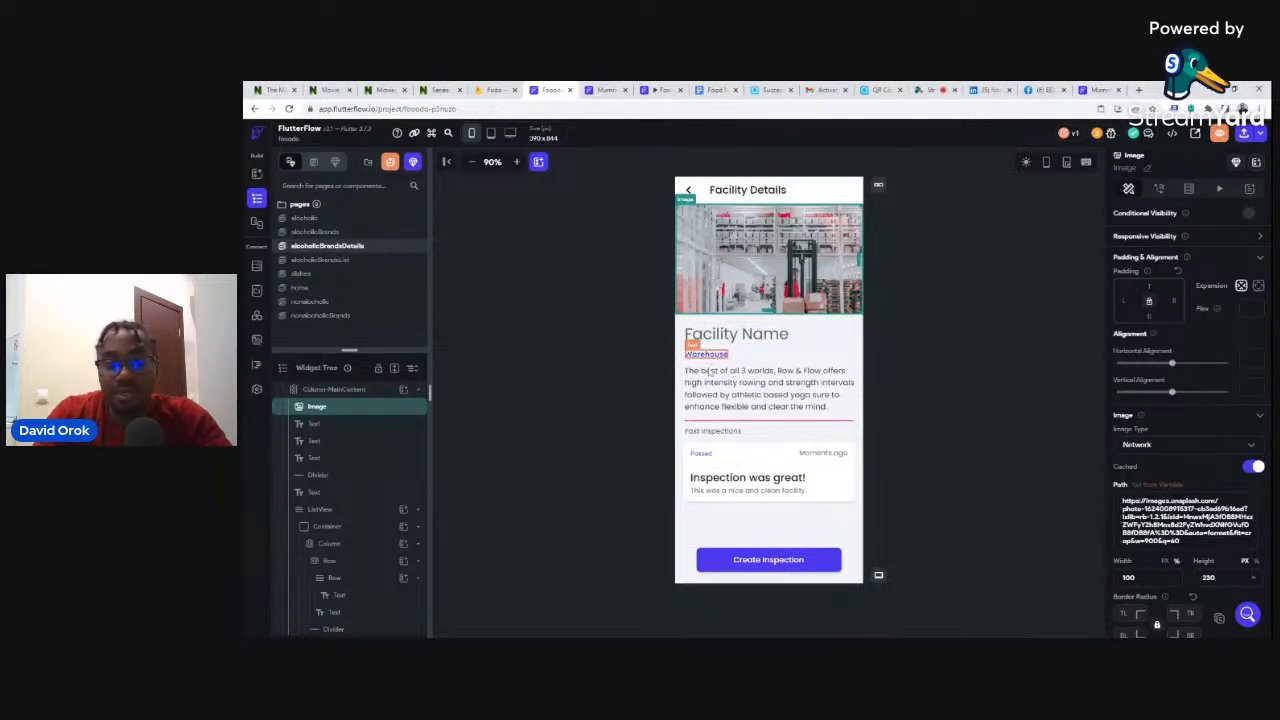
- Delete the 'Past Inspections' Text widget and the inspection-card ListView below it
{"action": "left_click", "coordinate": [709, 432]}
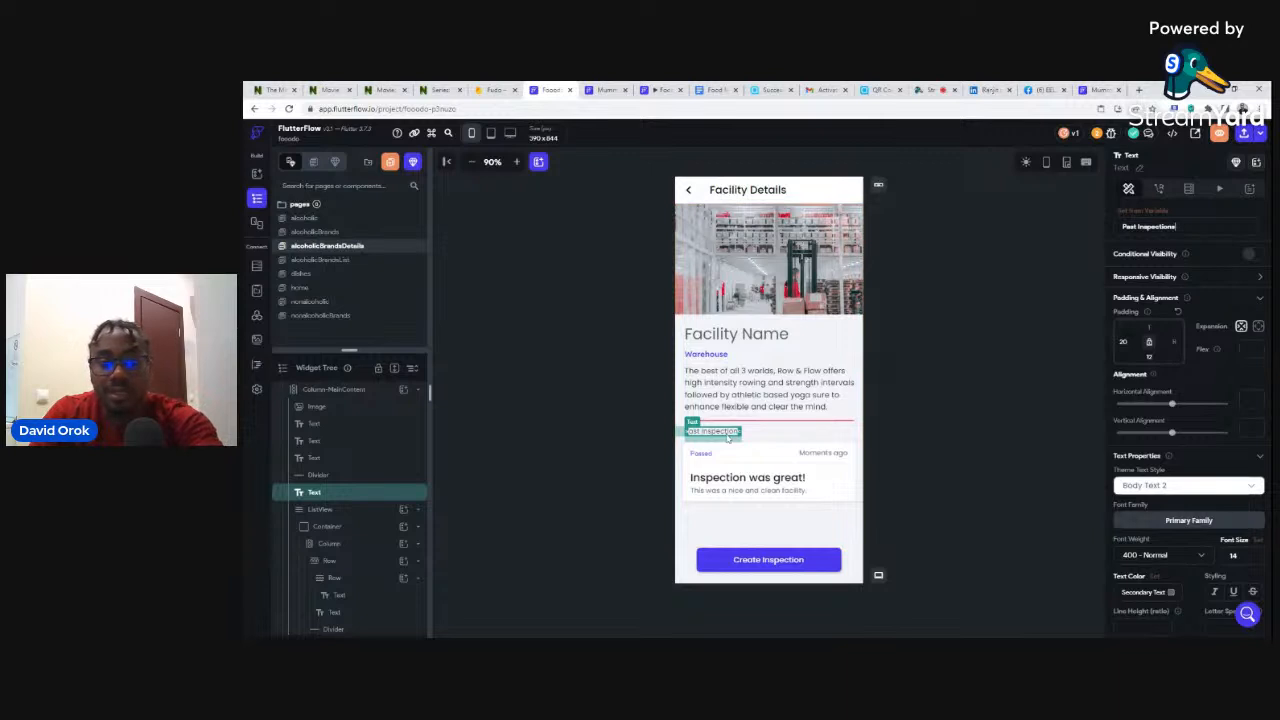
{"action": "key", "text": "Delete"}
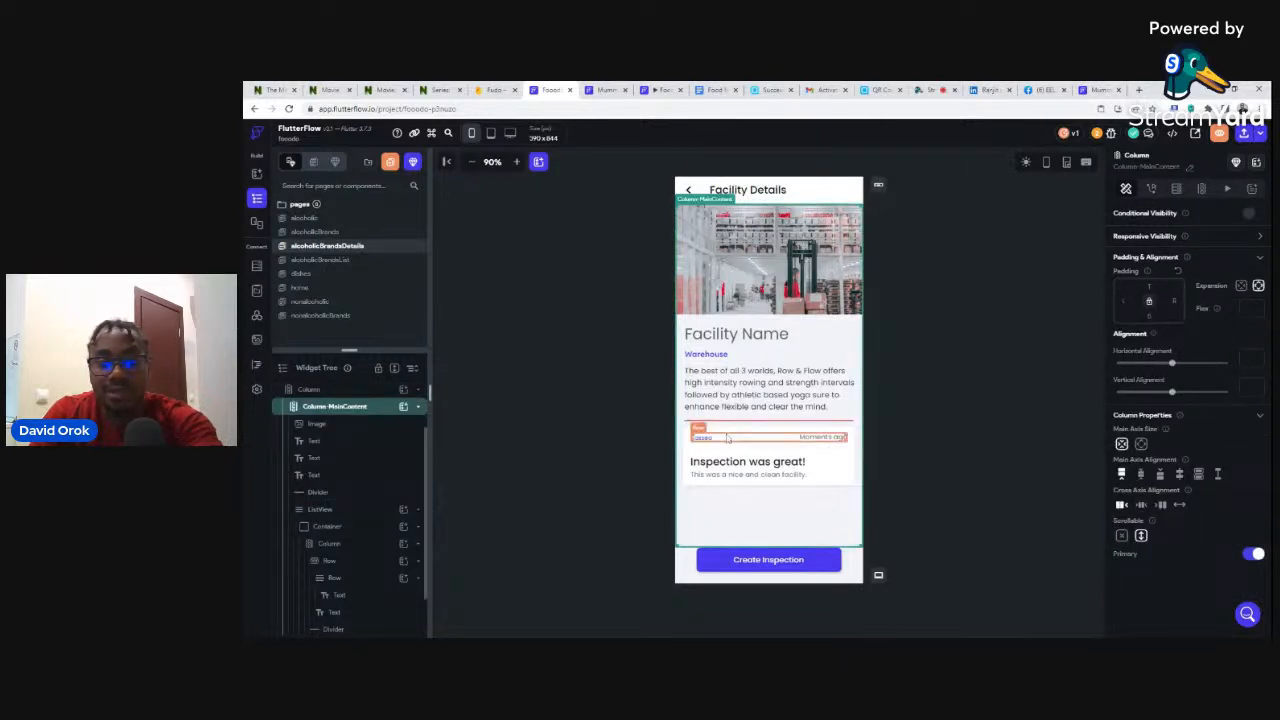
{"action": "left_click", "coordinate": [682, 461]}
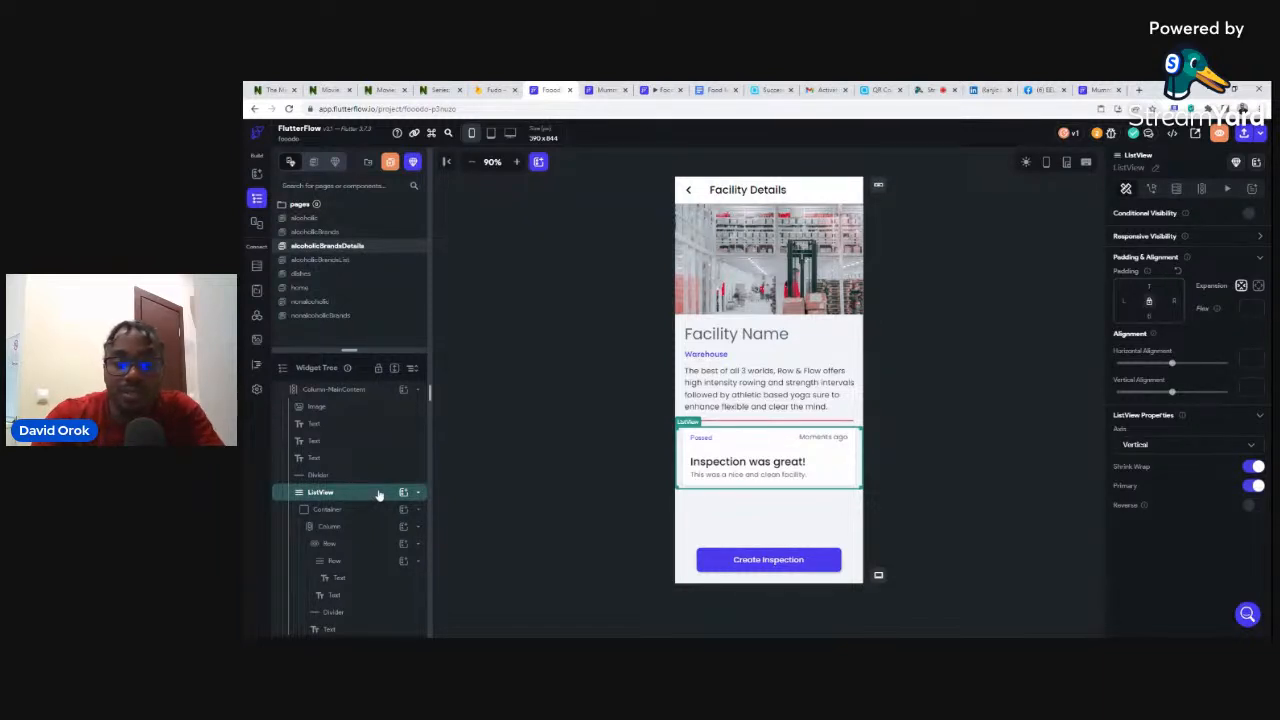
{"action": "key", "text": "Delete"}
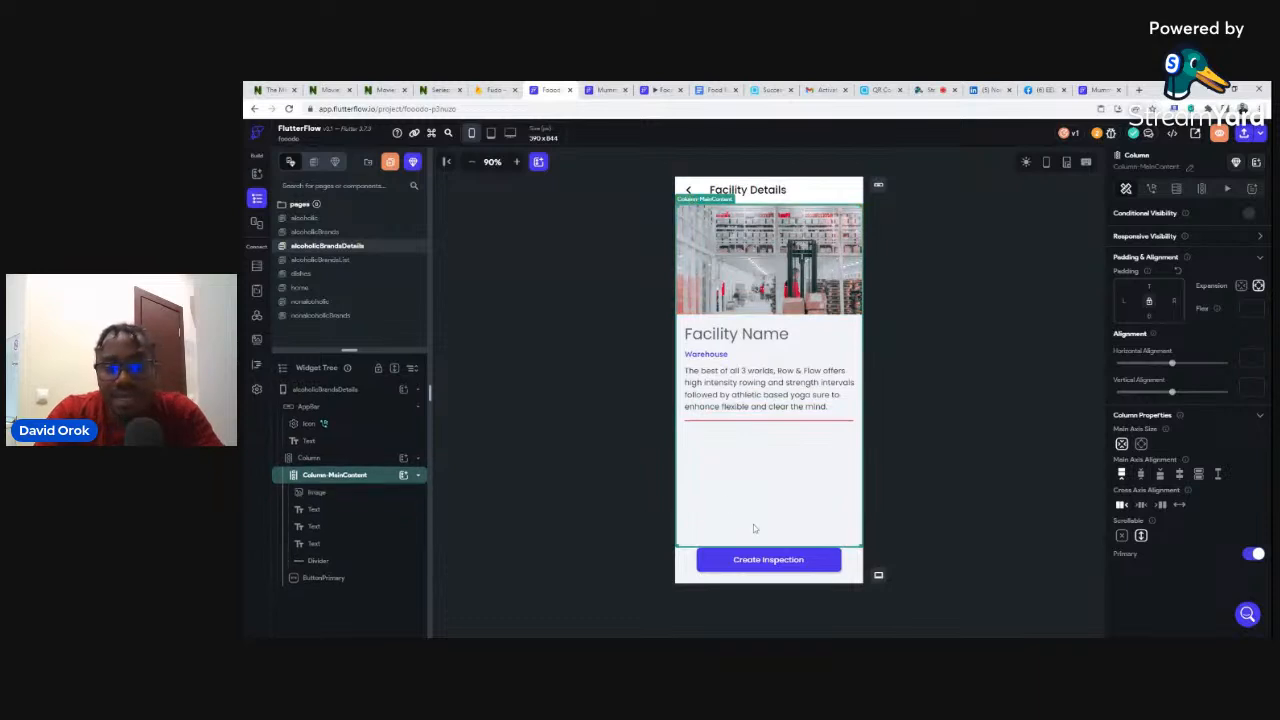
{"action": "left_click", "coordinate": [765, 561]}
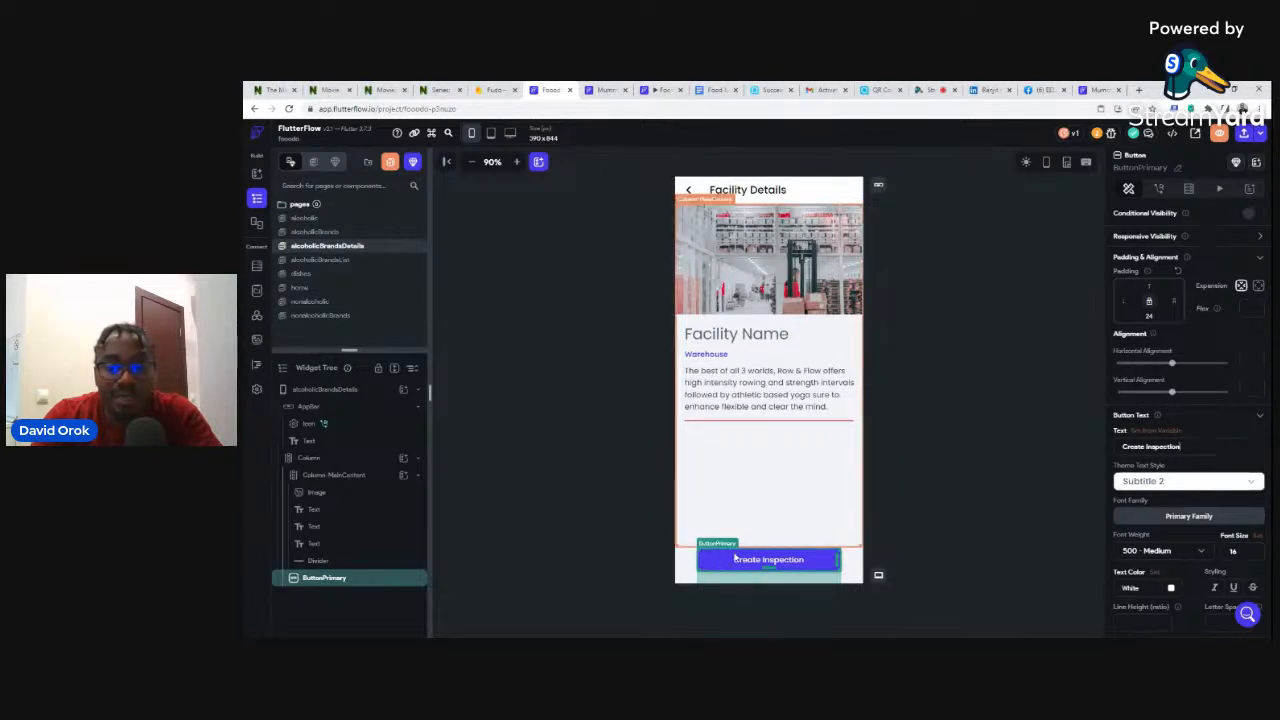
- Drag ButtonPrimary into Column-MainContent so it sits directly under the Divider
{"action": "left_click", "coordinate": [678, 472]}
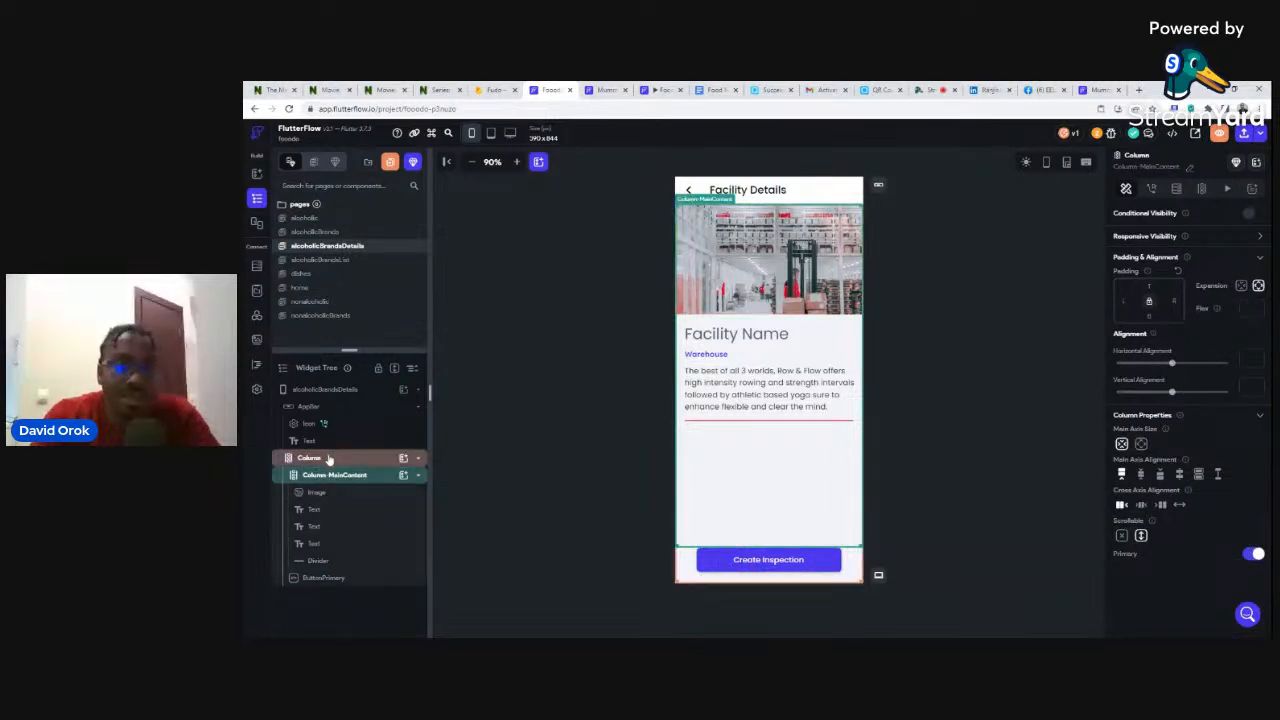
{"action": "left_click", "coordinate": [326, 579]}
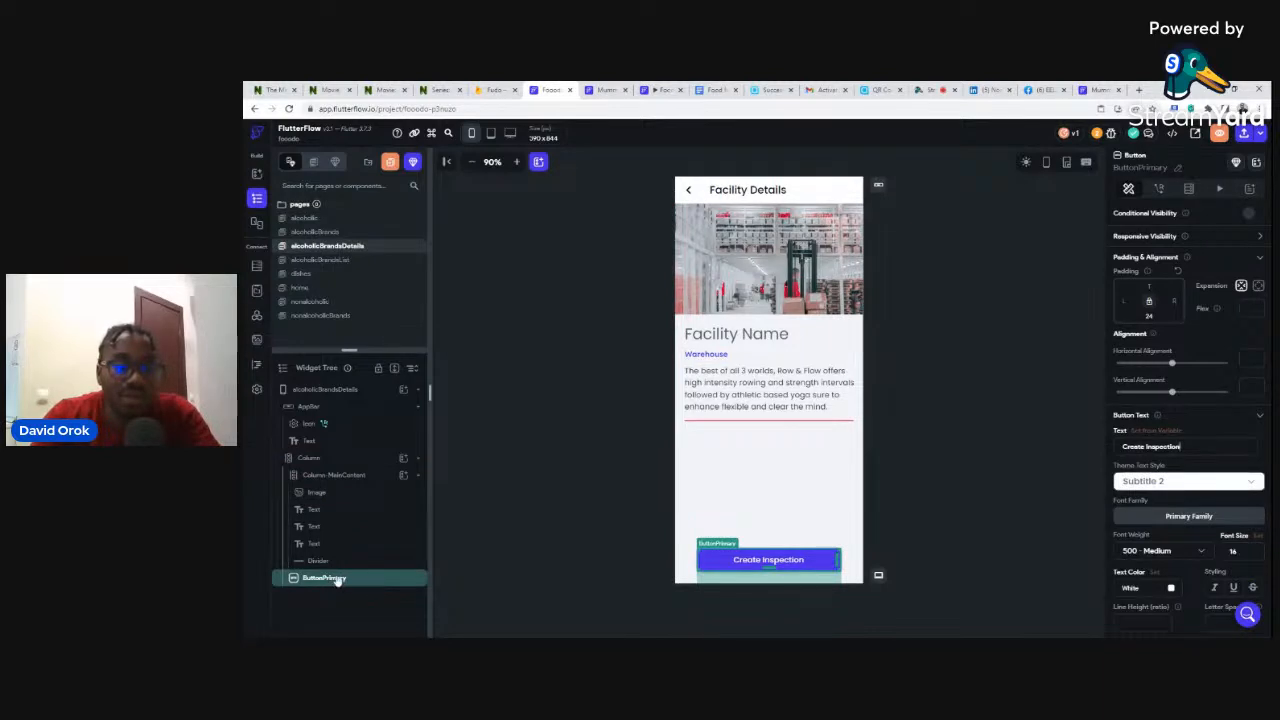
{"action": "left_click_drag", "start_coordinate": [337, 581], "coordinate": [334, 569]}
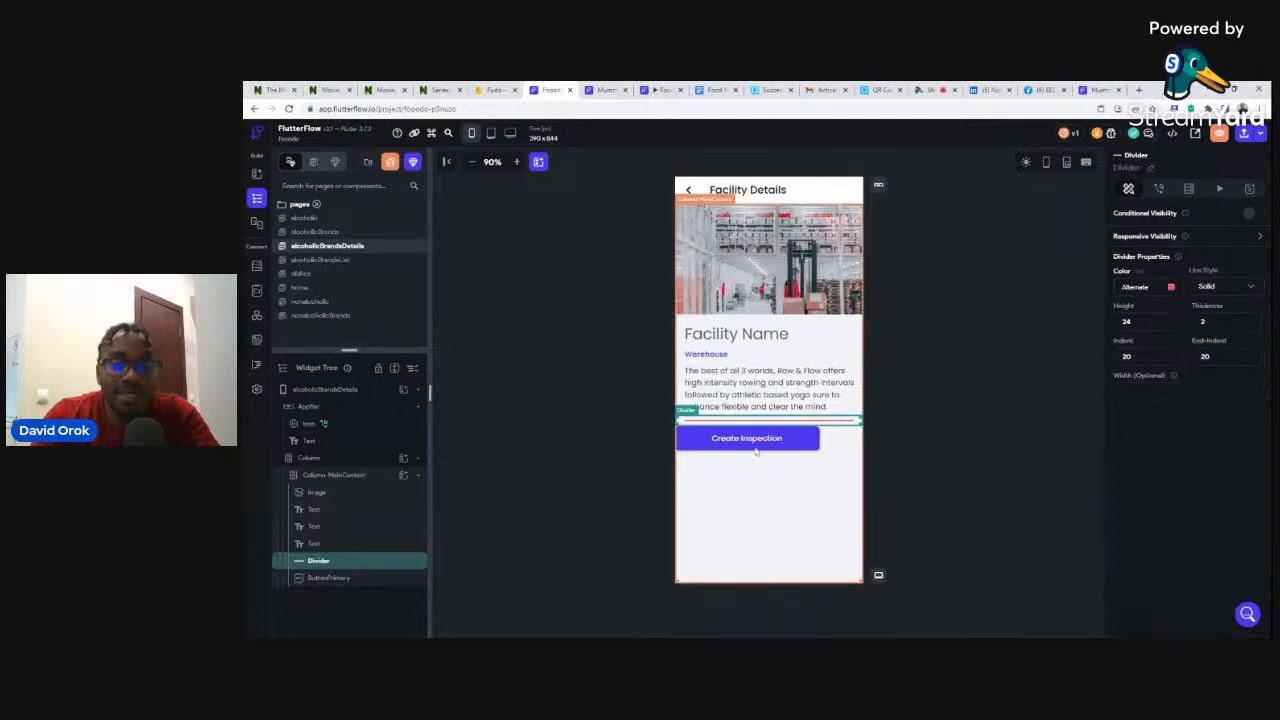
{"action": "left_click", "coordinate": [908, 419]}
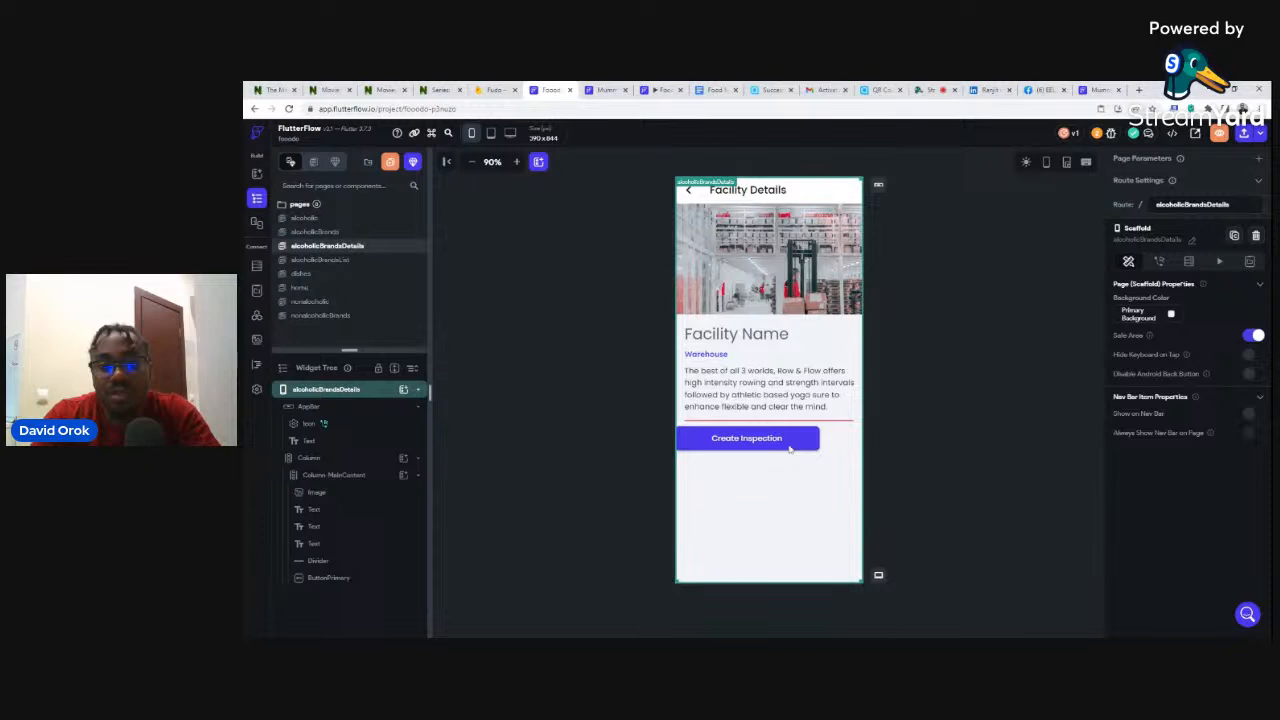
{"action": "left_click", "coordinate": [737, 441]}
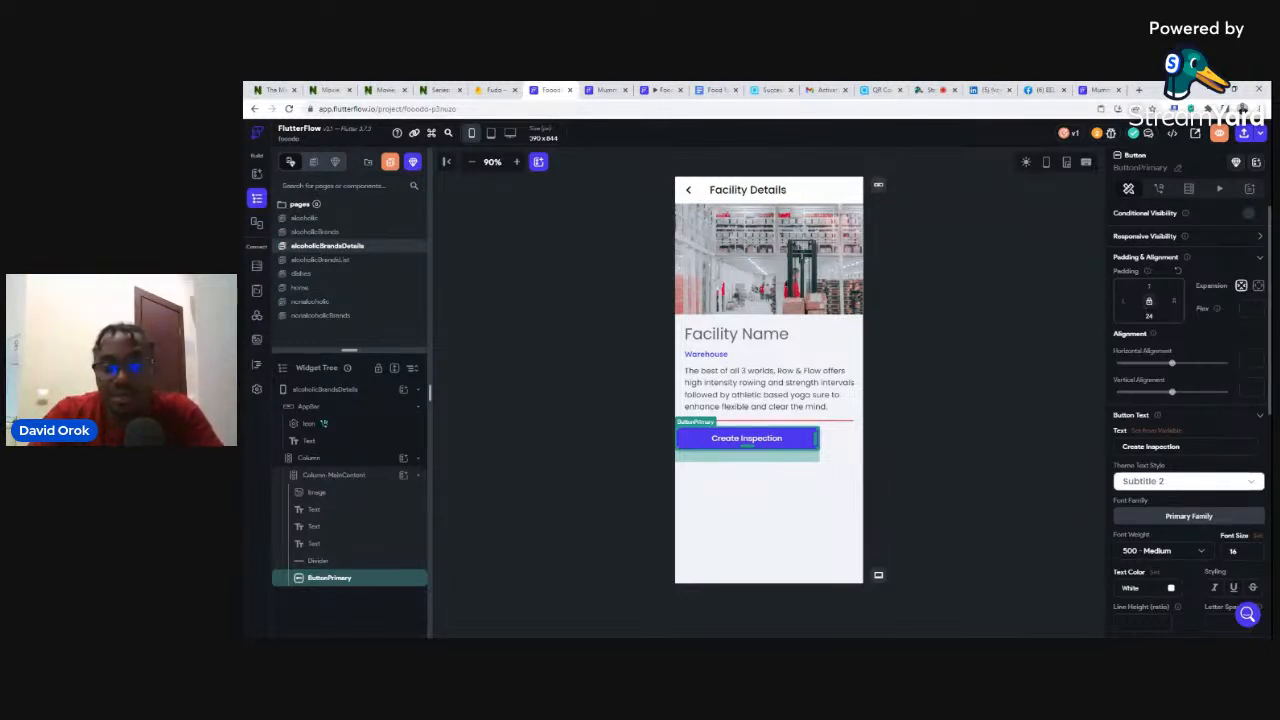
- Give the Create Inspection button left padding 16 and change its width from 300 to 360
{"action": "type", "text": "16"}
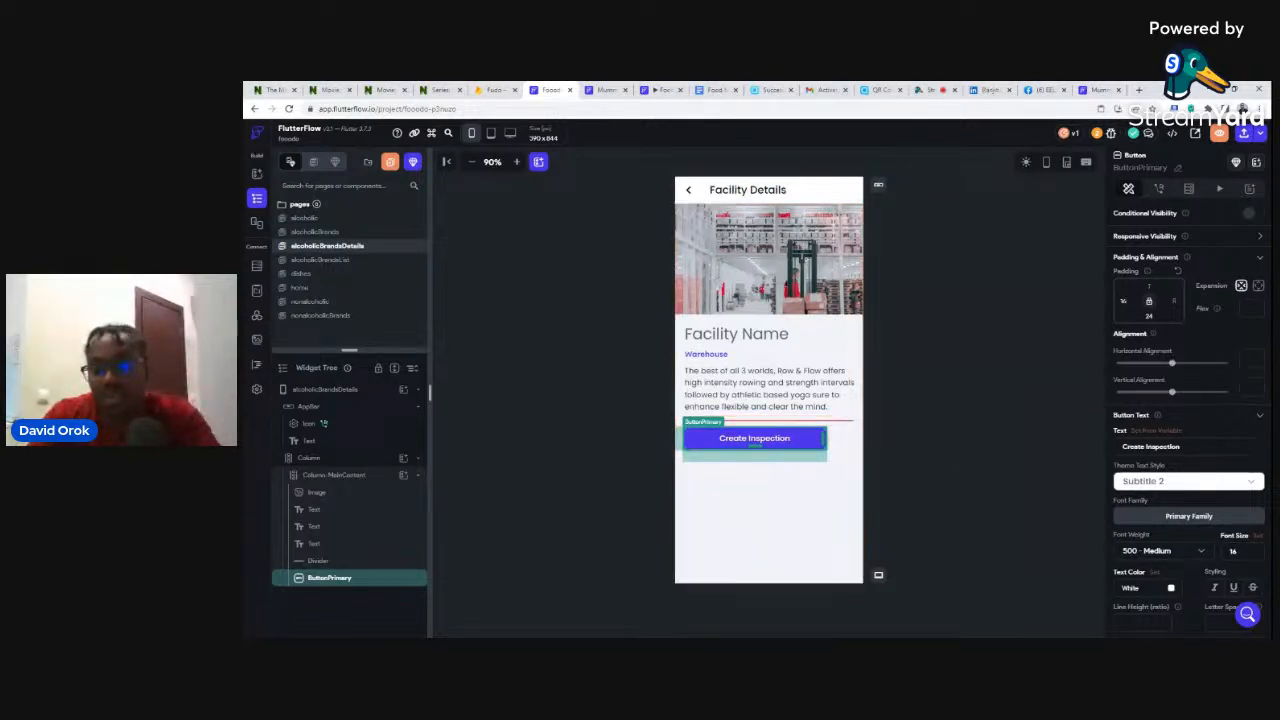
{"action": "scroll", "coordinate": [1219, 418], "scroll_direction": "down", "scroll_amount": 2}
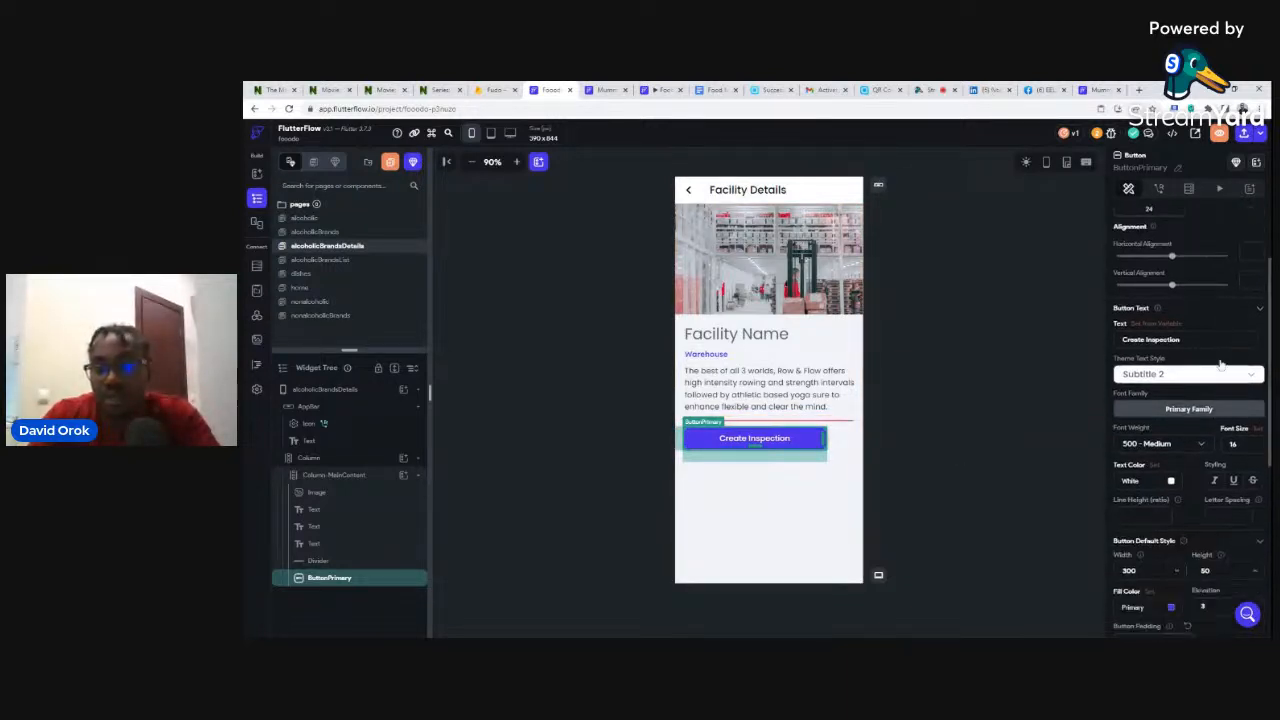
{"action": "scroll", "coordinate": [1210, 360], "scroll_direction": "down", "scroll_amount": 2}
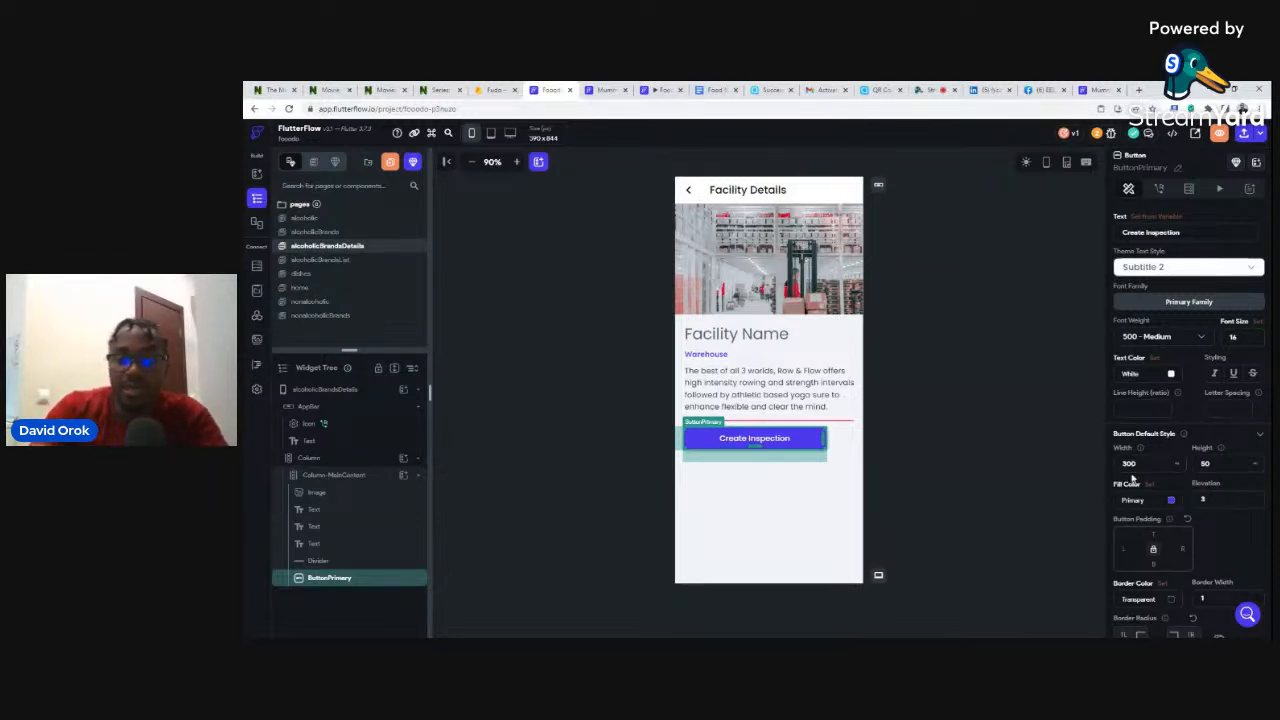
{"action": "key", "text": "BackSpace"}
{"action": "type", "text": "6"}
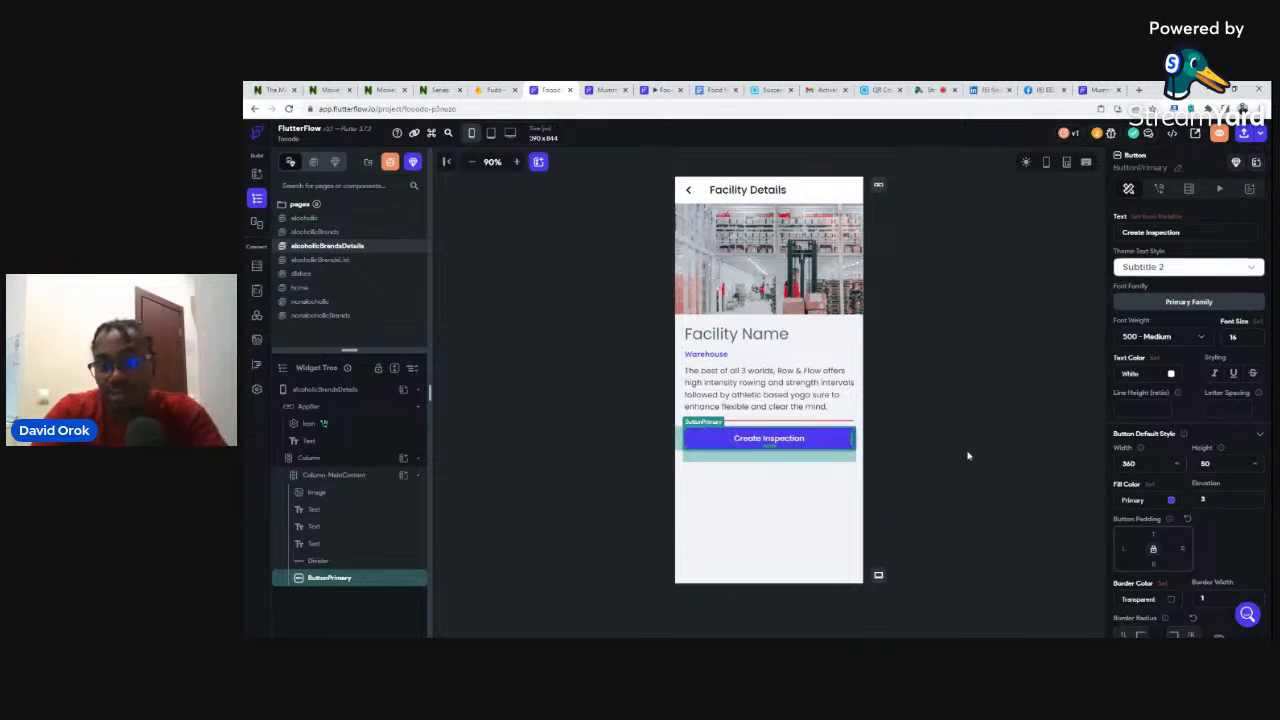
{"action": "scroll", "coordinate": [1182, 240], "scroll_direction": "up", "scroll_amount": 3}
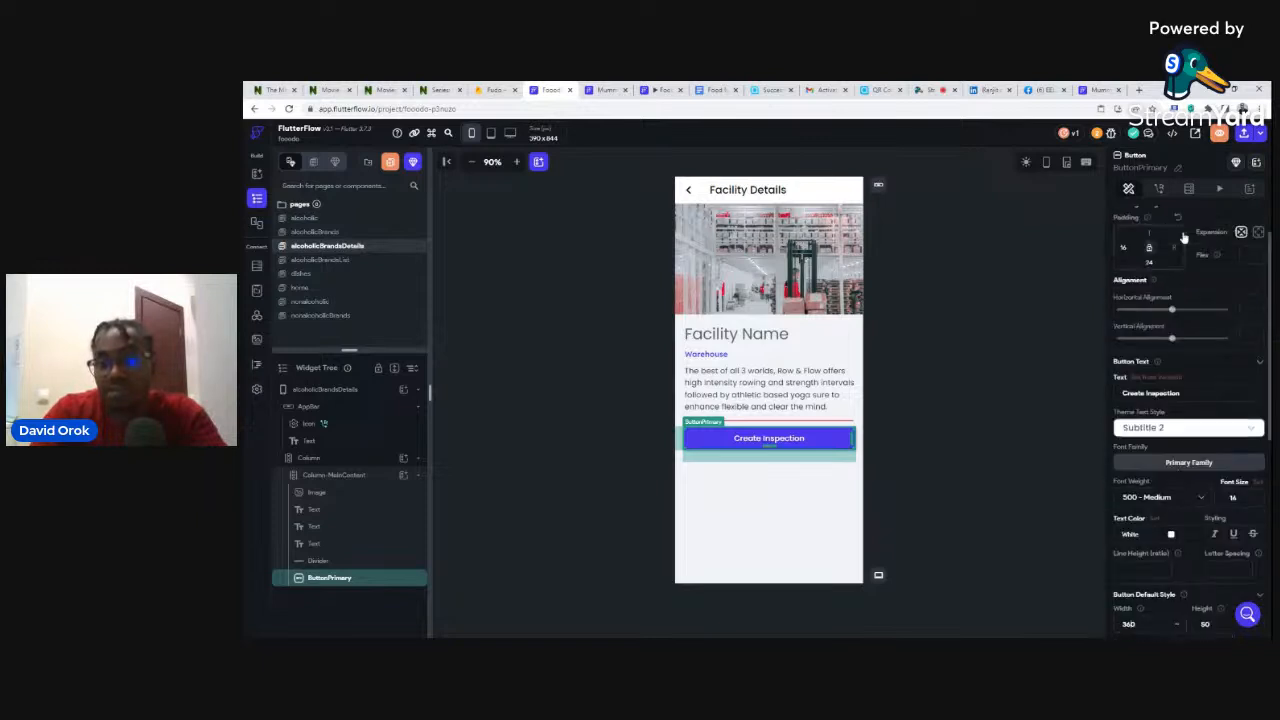
{"action": "scroll", "coordinate": [1183, 237], "scroll_direction": "up", "scroll_amount": 2}
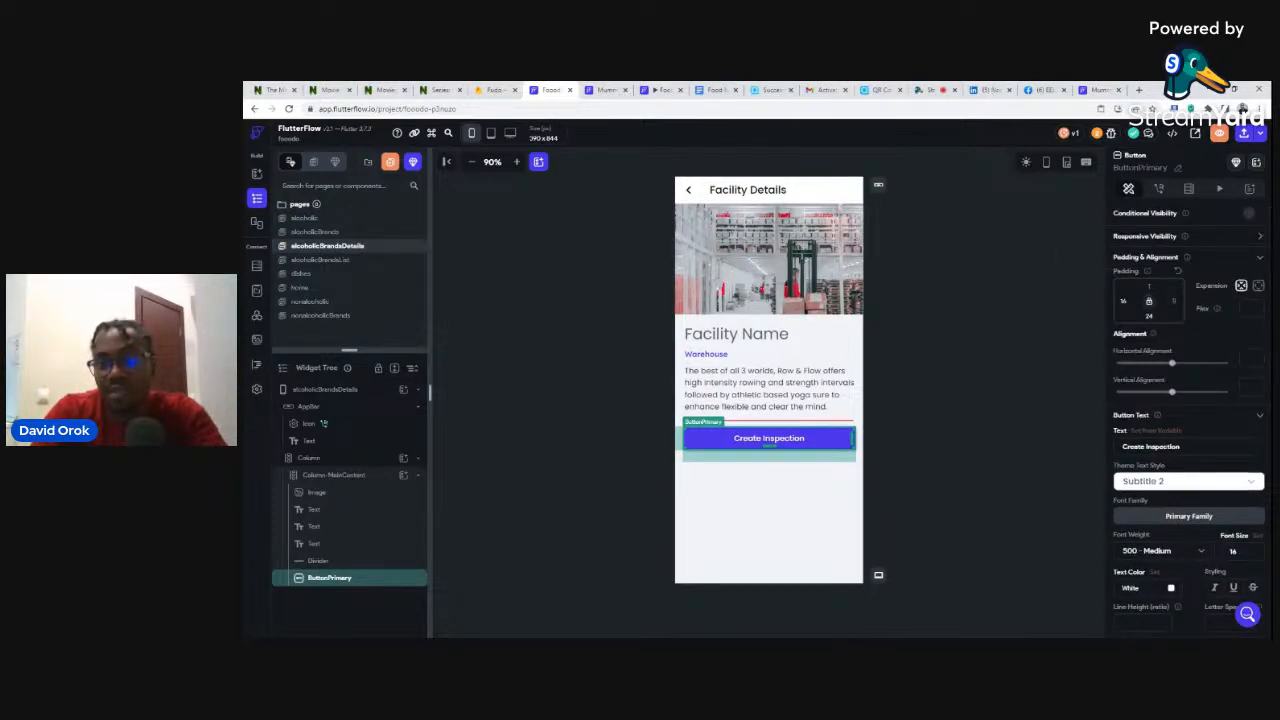
{"action": "left_click", "coordinate": [937, 354]}
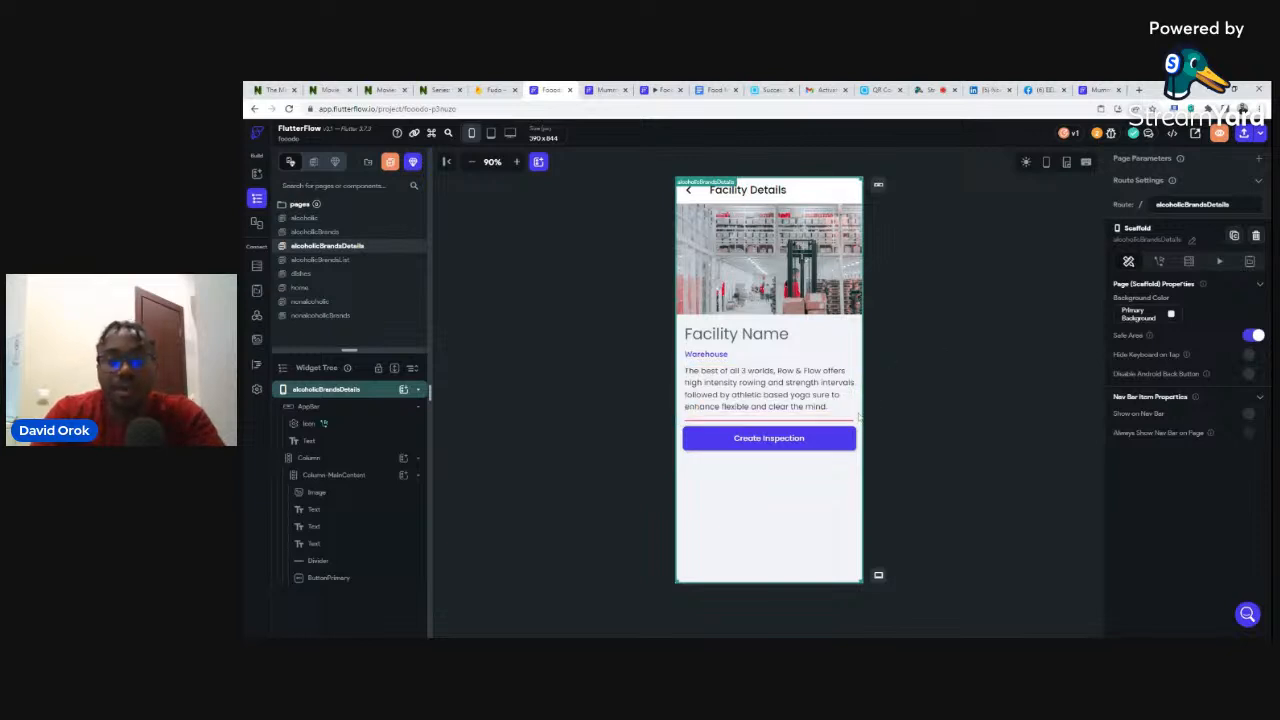
- Change the primary button's text from 'Create Inspection' to 'Order Now'
{"action": "left_click", "coordinate": [787, 444]}
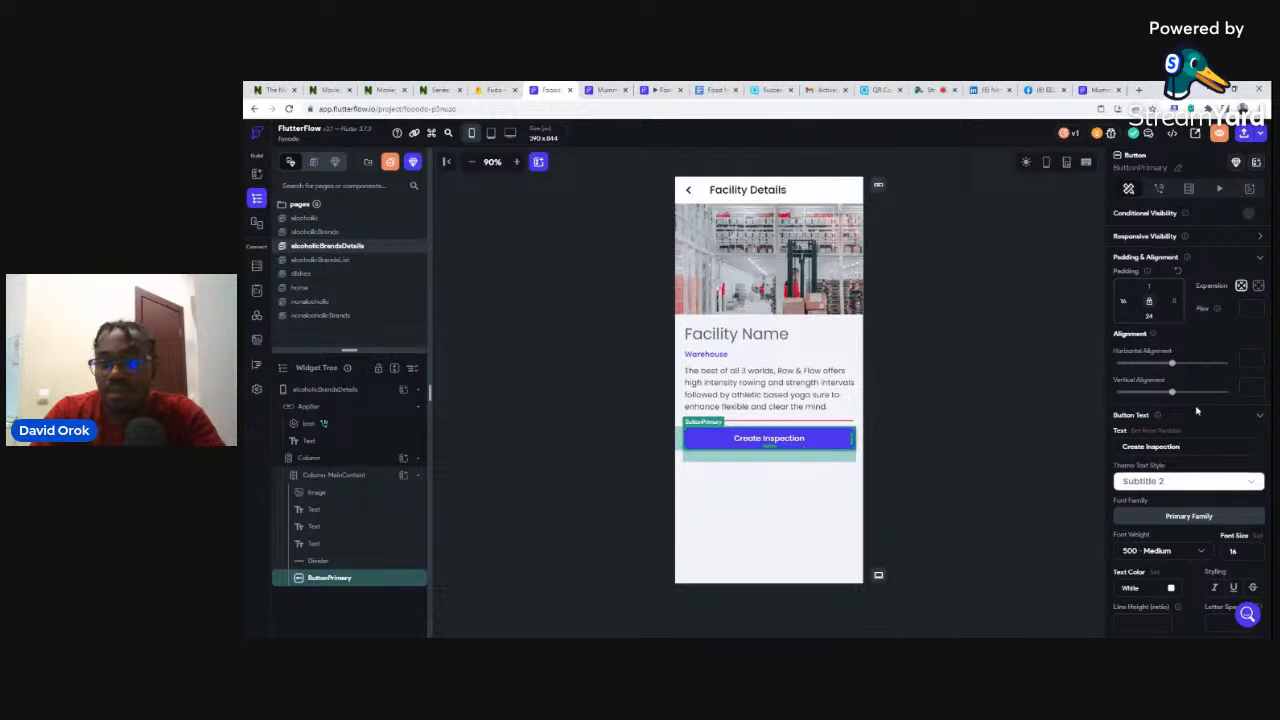
{"action": "left_click_drag", "start_coordinate": [1182, 447], "coordinate": [1134, 447]}
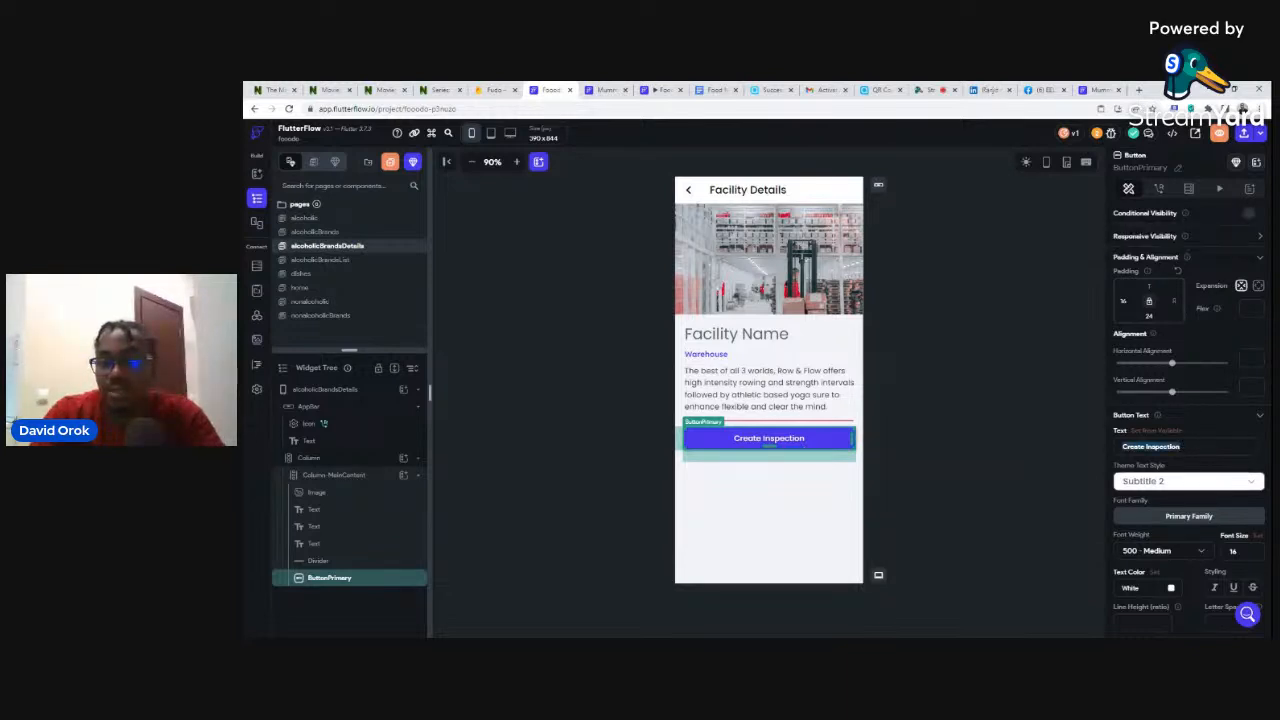
{"action": "type", "text": "O"}
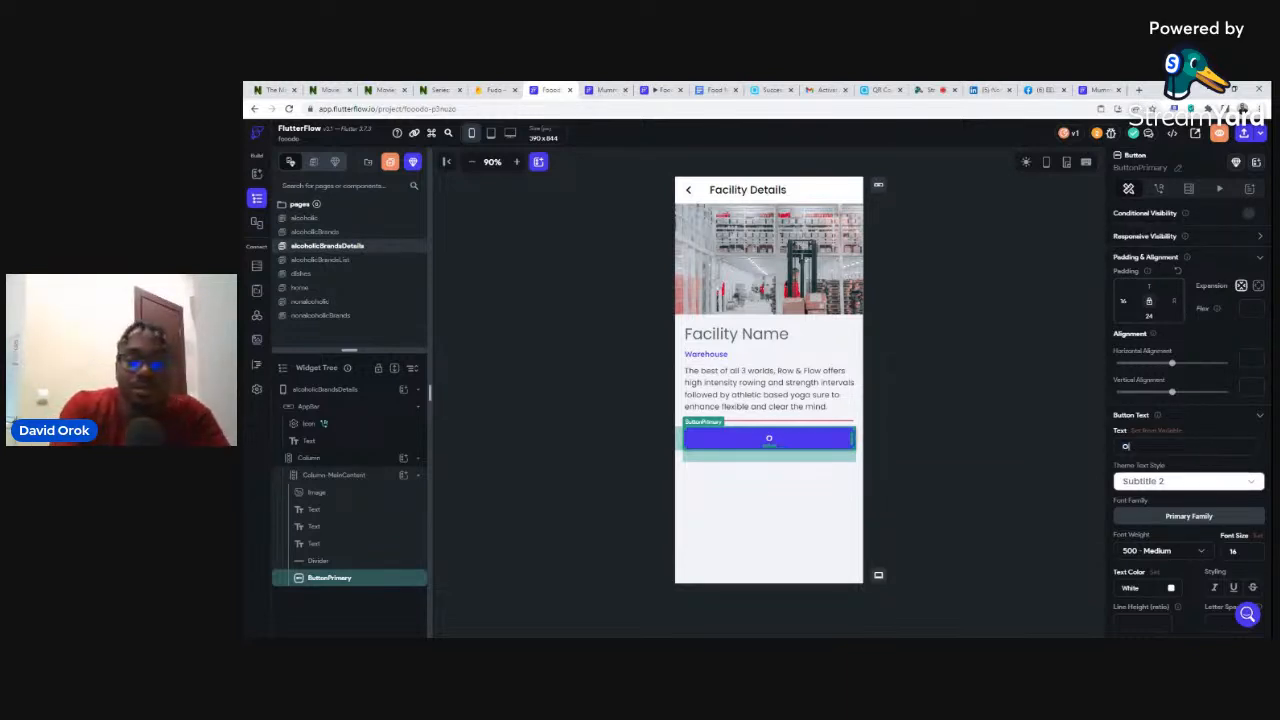
{"action": "type", "text": "rder Now"}
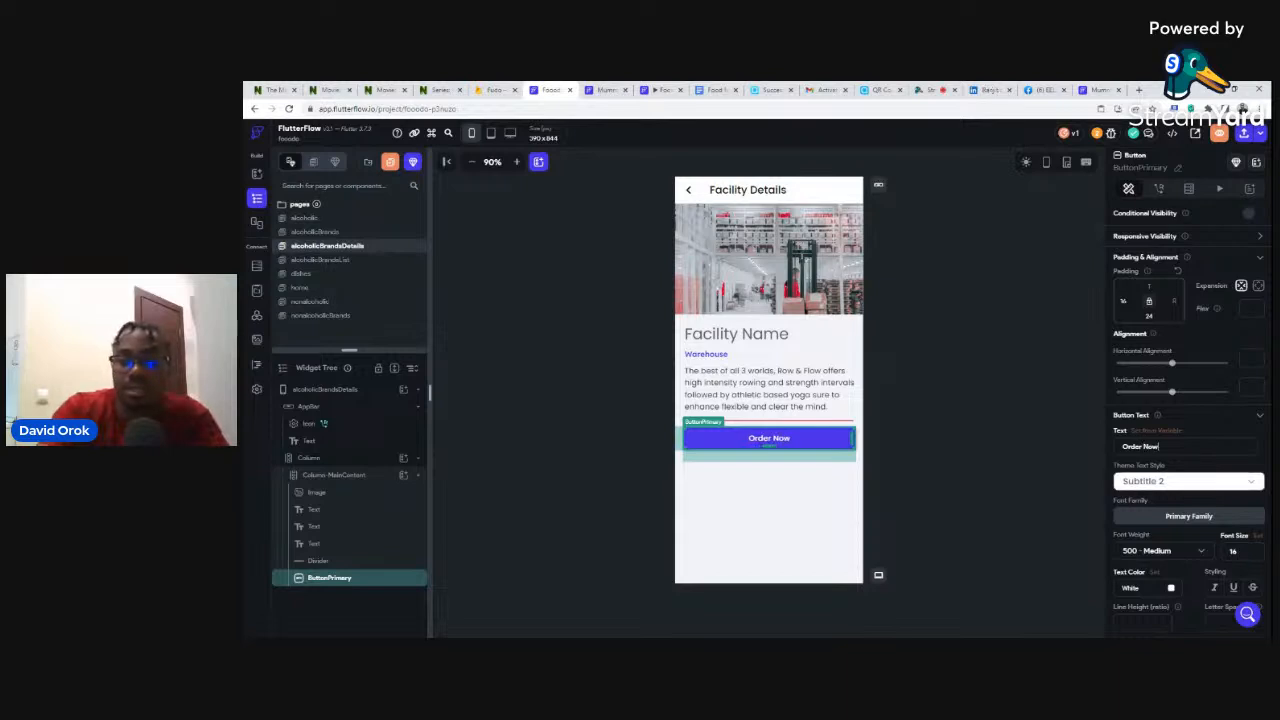
{"action": "left_click", "coordinate": [914, 332]}
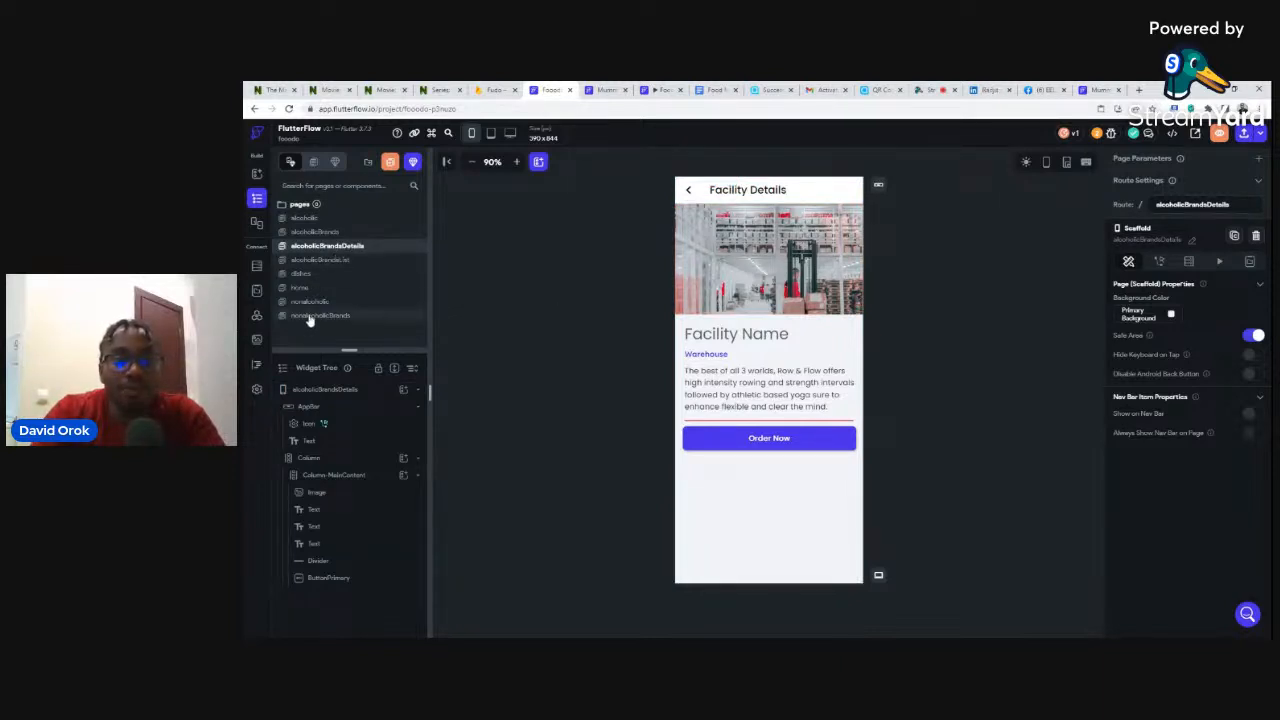
{"action": "right_click", "coordinate": [372, 248]}
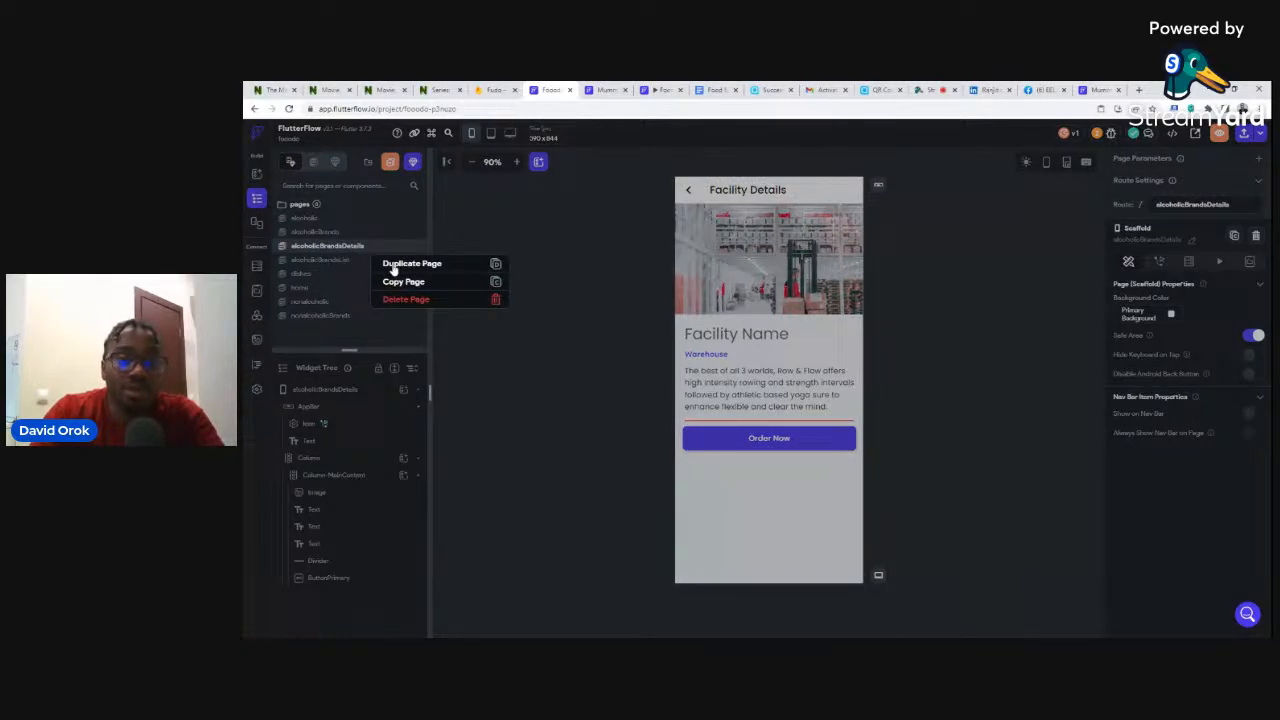
- Duplicate alcoholicBrandsDetails and rename the copy to nonalcoholicBrandsDetails
{"action": "left_click", "coordinate": [400, 265]}
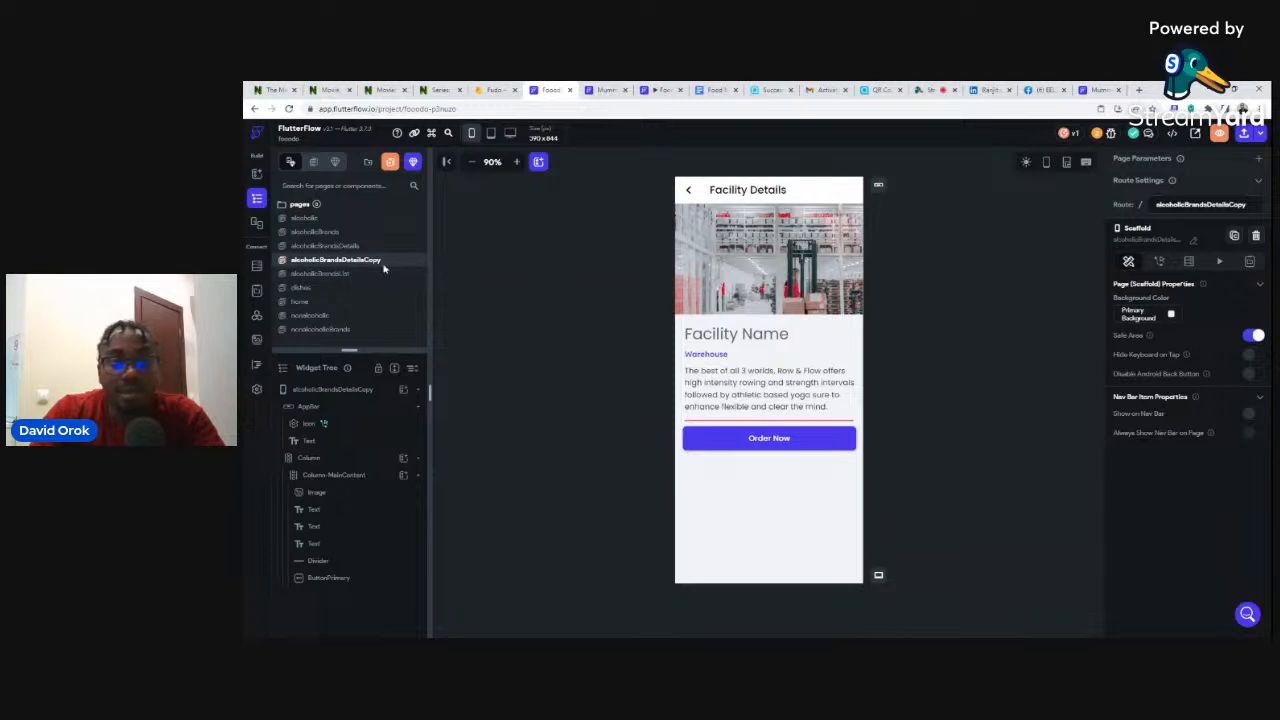
{"action": "left_click", "coordinate": [604, 294]}
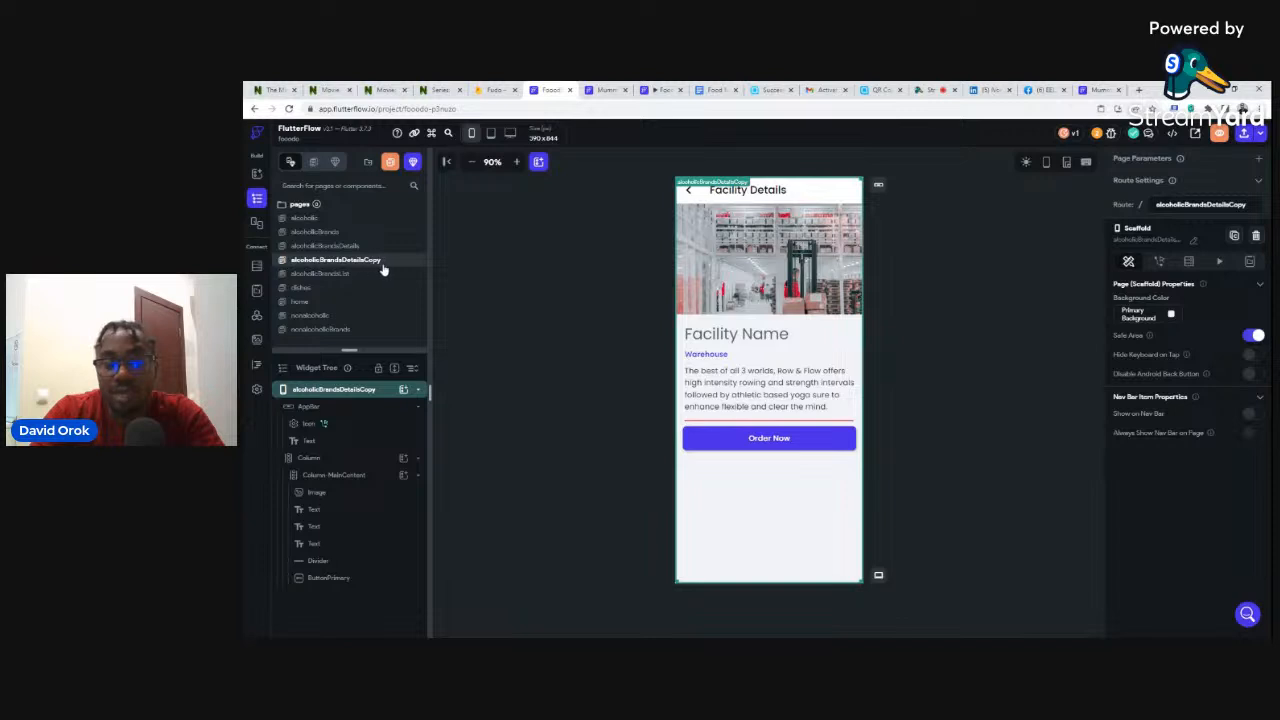
{"action": "left_click", "coordinate": [1193, 243]}
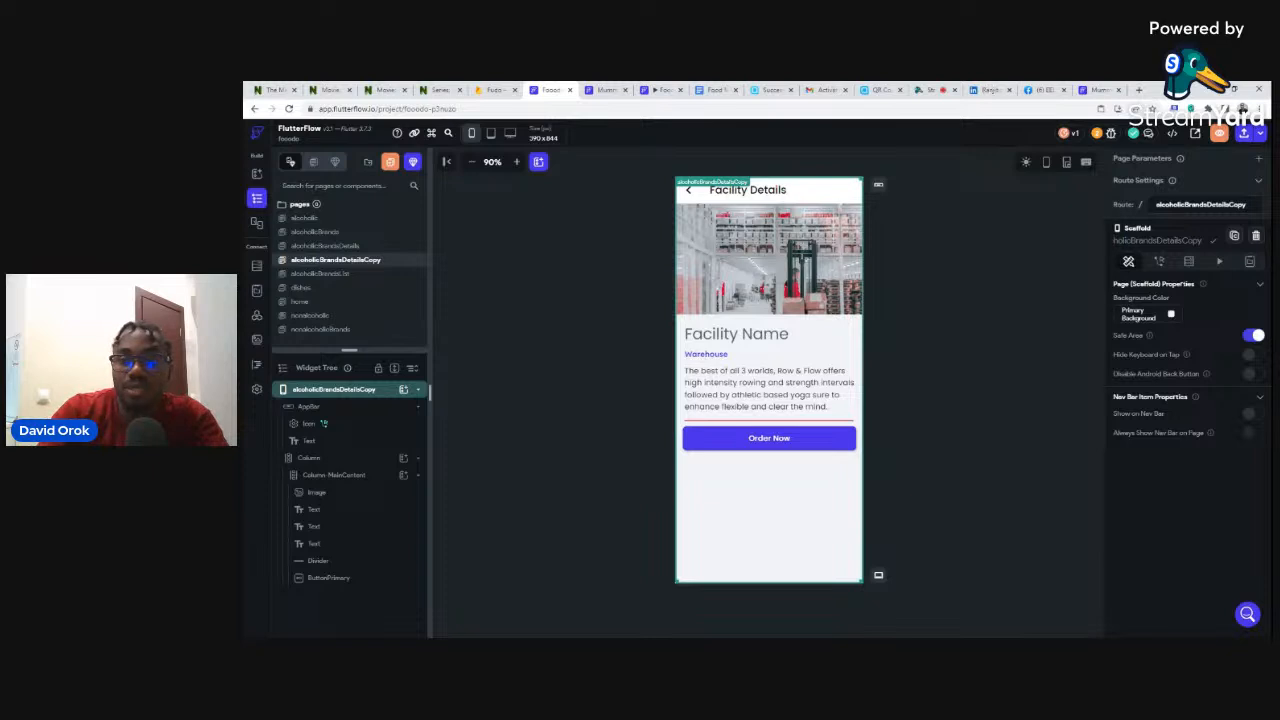
{"action": "key", "text": "BackSpace"}
{"action": "key", "text": "BackSpace"}
{"action": "key", "text": "BackSpace"}
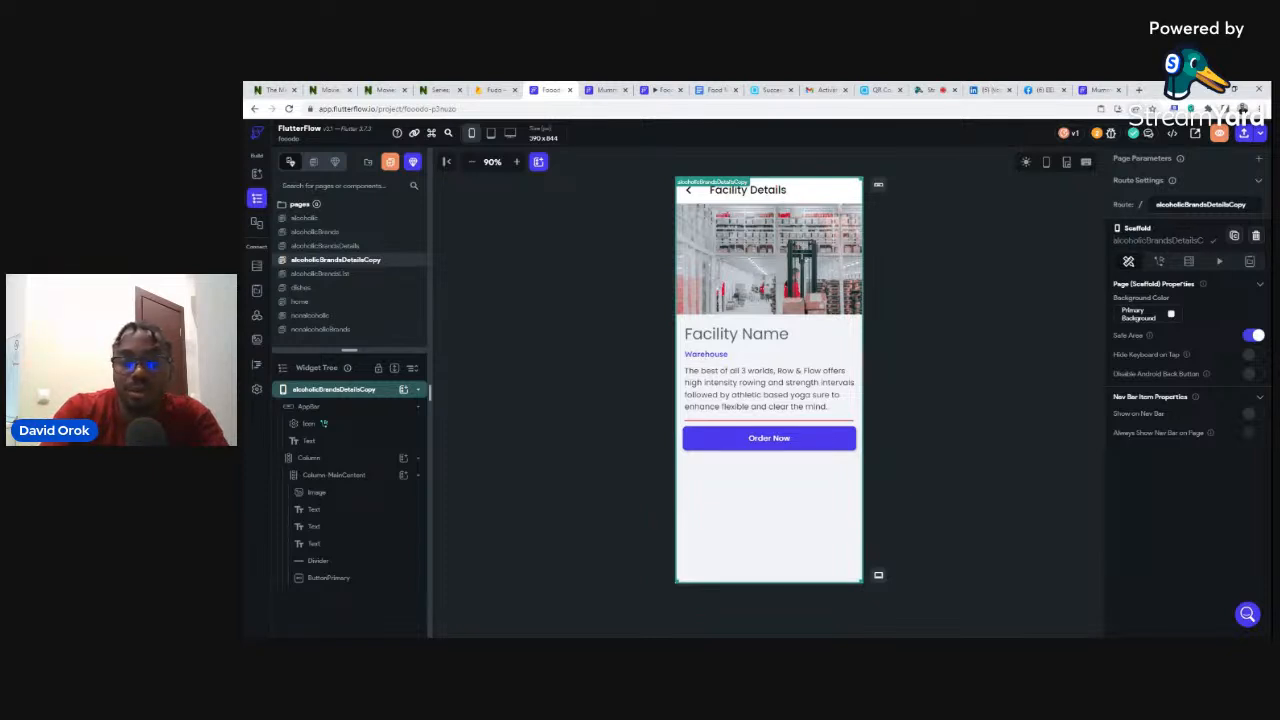
{"action": "type", "text": "non"}
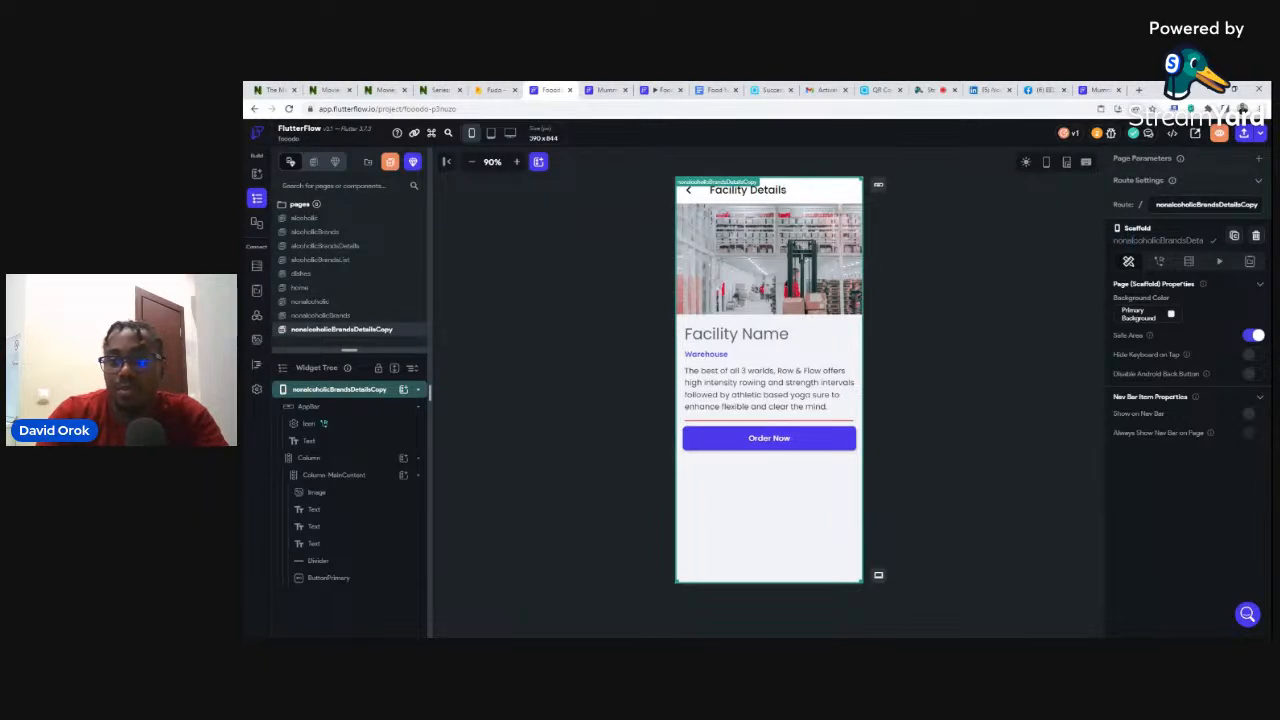
{"action": "key", "text": "End"}
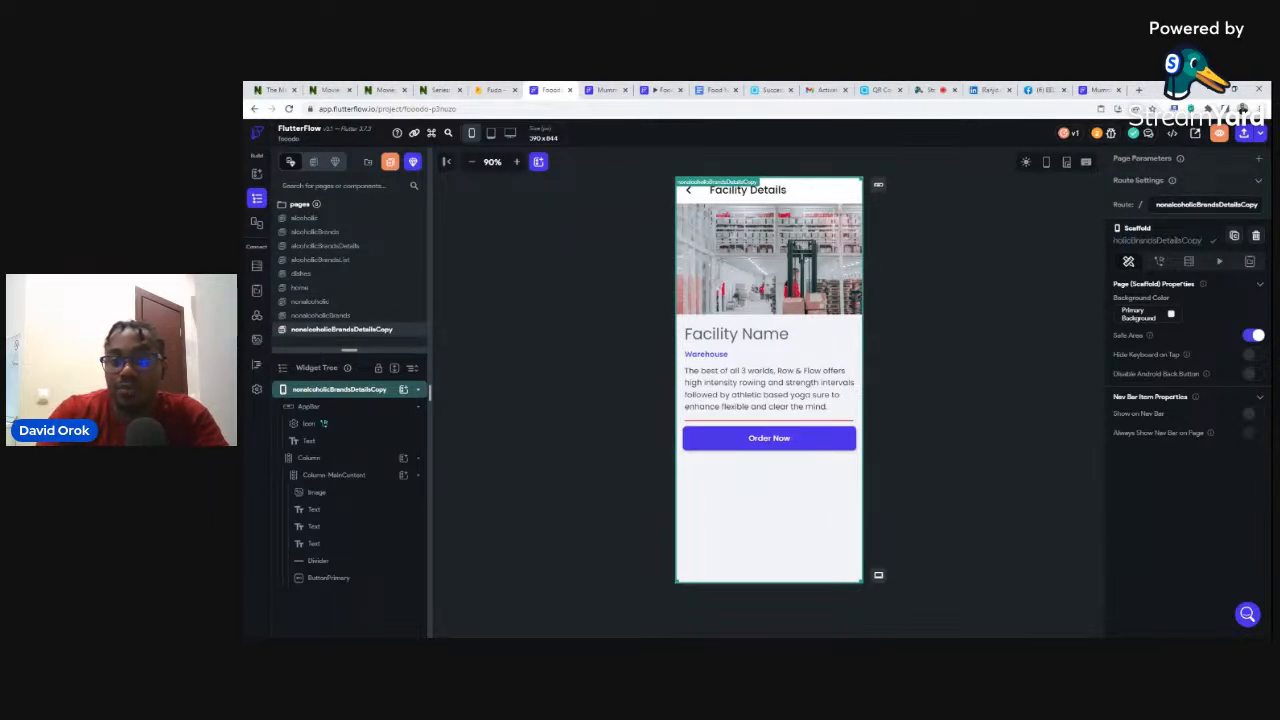
{"action": "key", "text": "BackSpace"}
{"action": "key", "text": "BackSpace"}
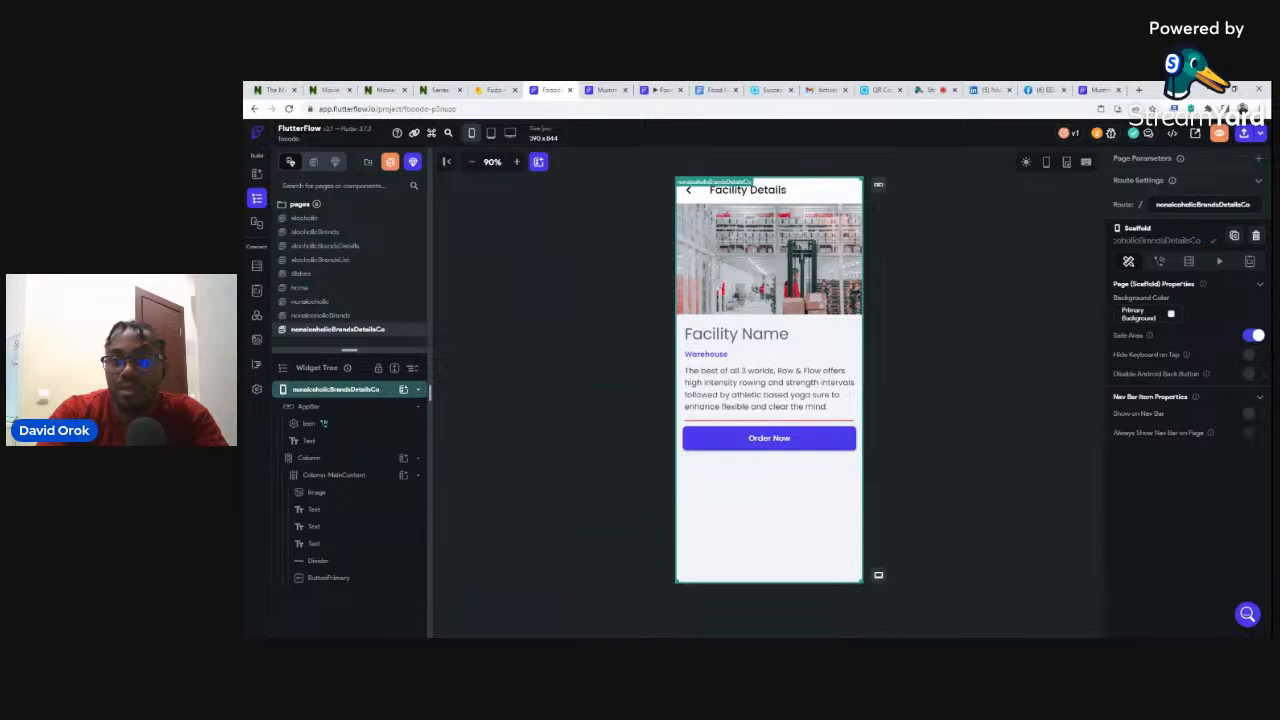
{"action": "key", "text": "BackSpace"}
{"action": "key", "text": "BackSpace"}
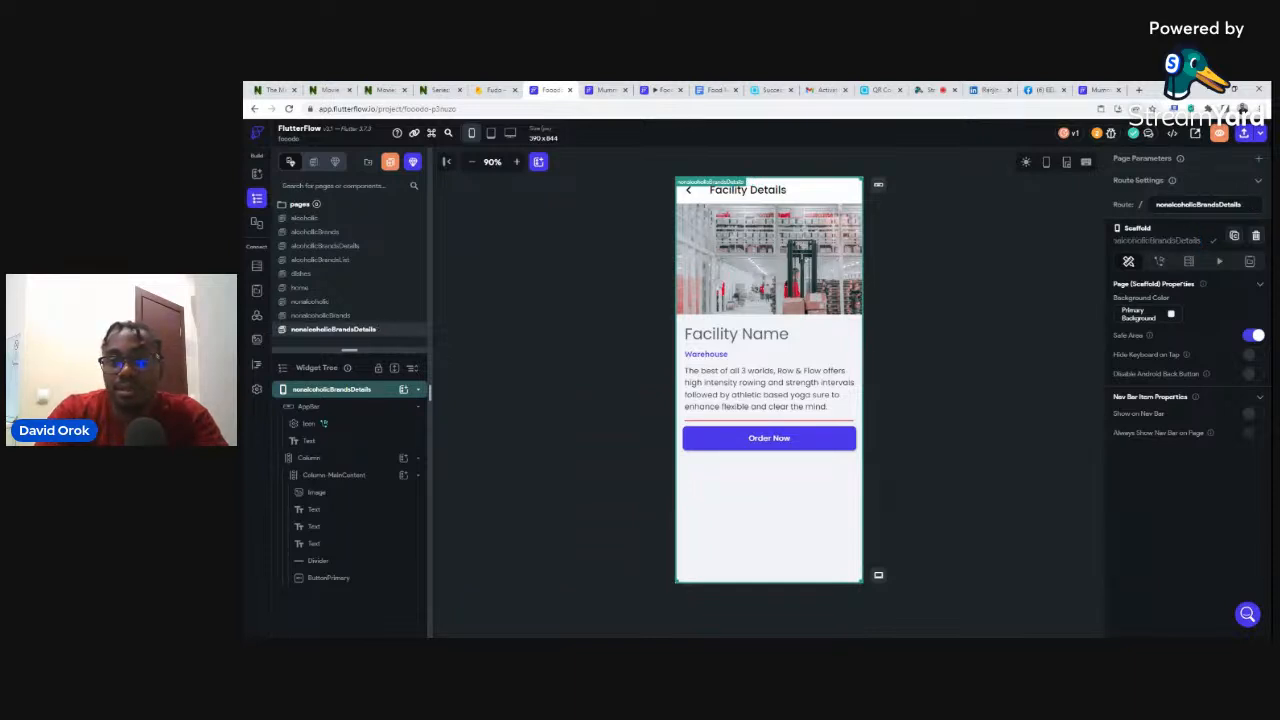
{"action": "left_click", "coordinate": [968, 307]}
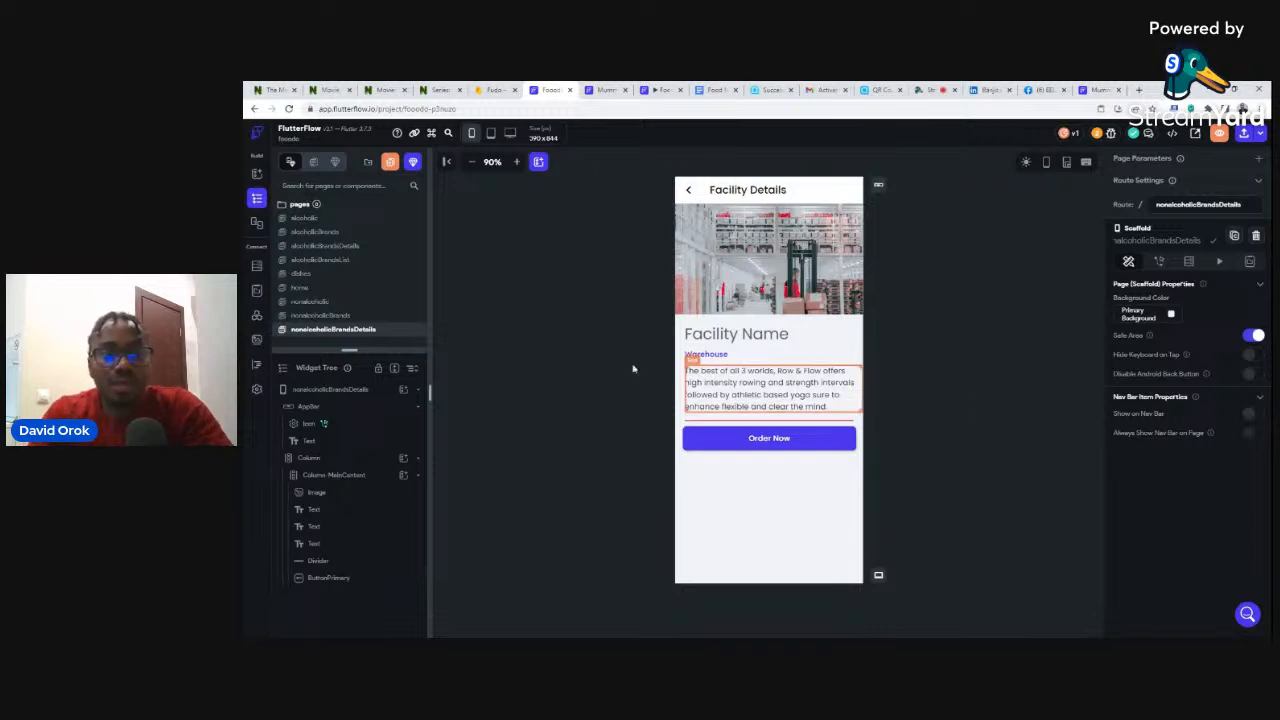
- Review the home page's Food, Drinks and Extras tabs, then go to the Firebase console
{"action": "left_click", "coordinate": [301, 288]}
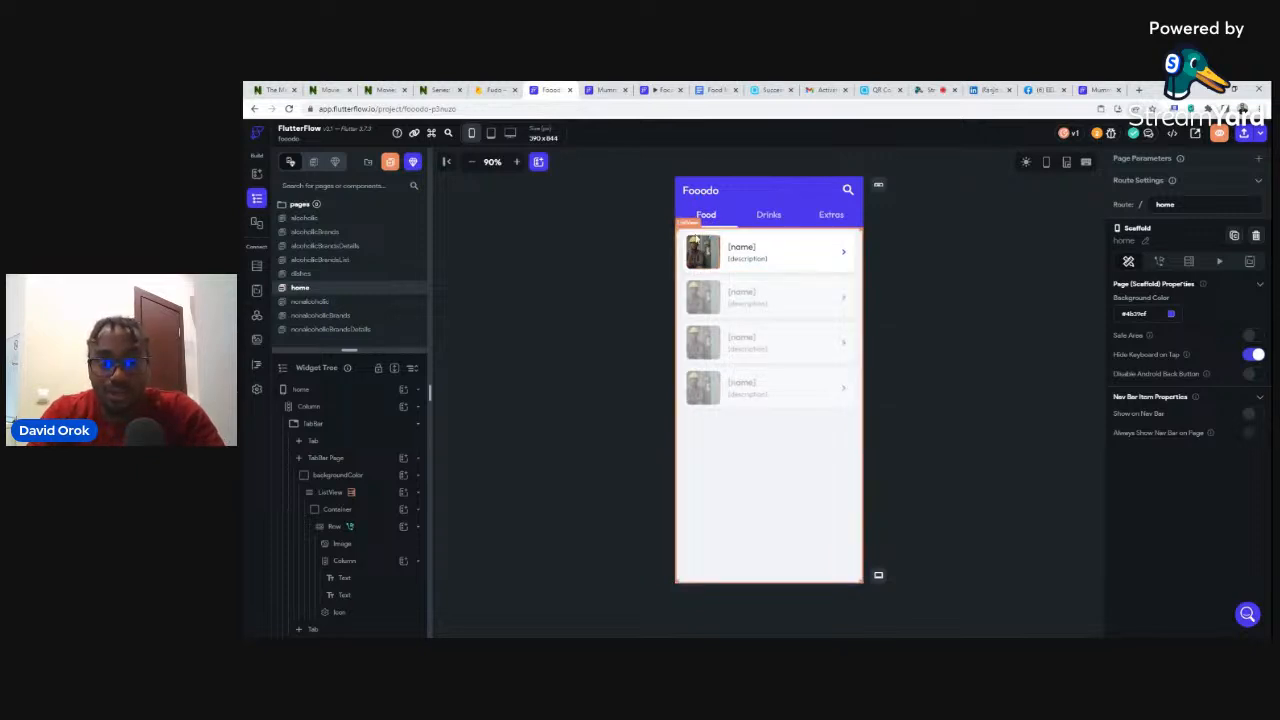
{"action": "left_click", "coordinate": [706, 216]}
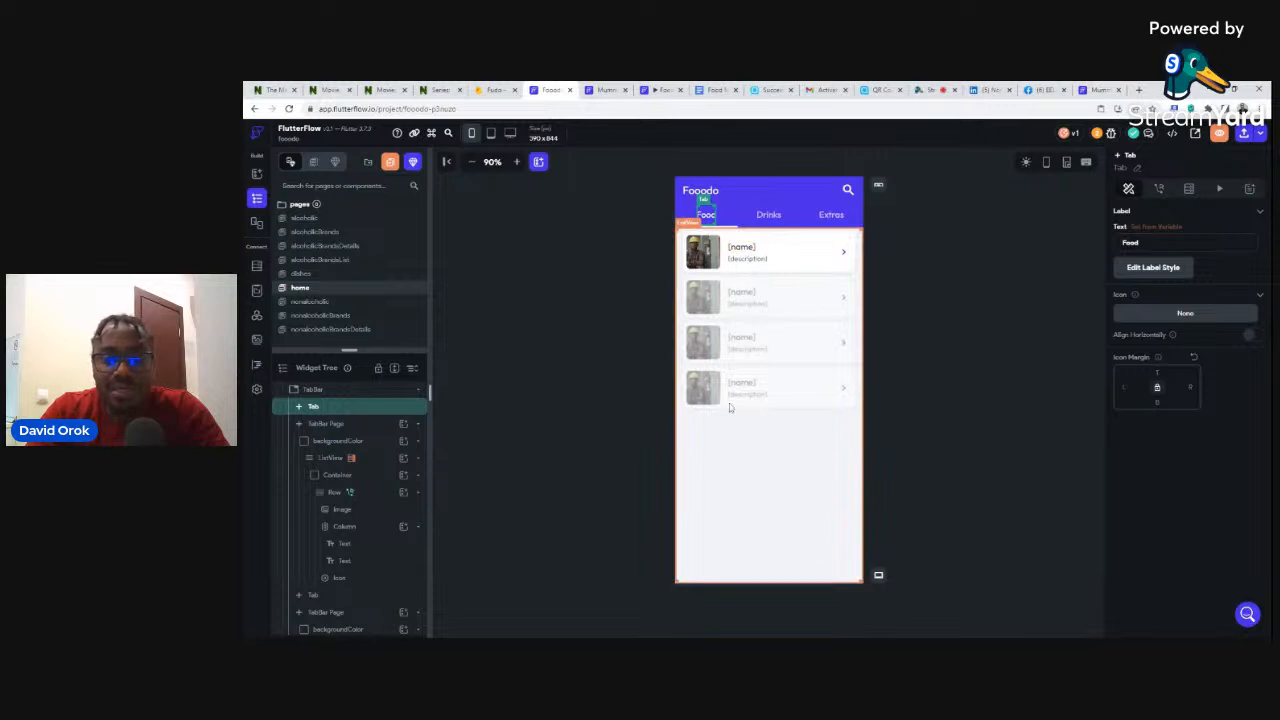
{"action": "left_click", "coordinate": [486, 90]}
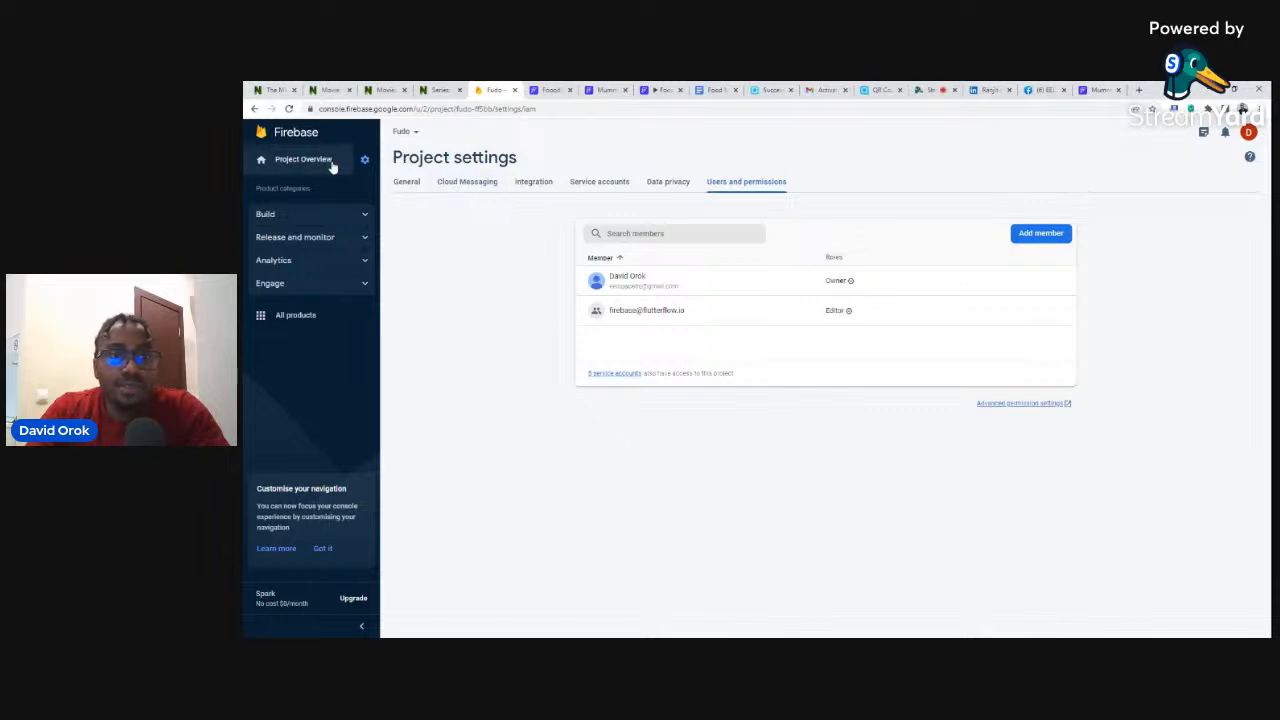
- Open the Fooodo project's Firestore, browse the food collection, and start a new collection
{"action": "left_click", "coordinate": [268, 136]}
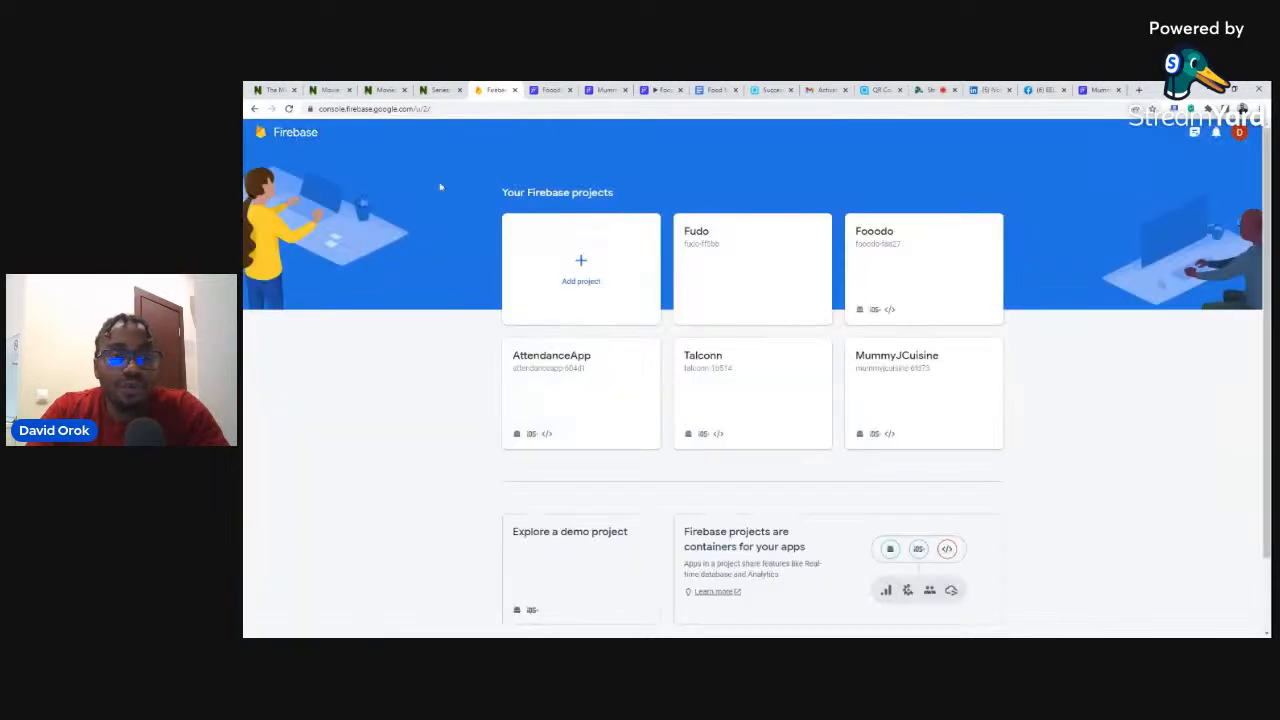
{"action": "left_click", "coordinate": [880, 240]}
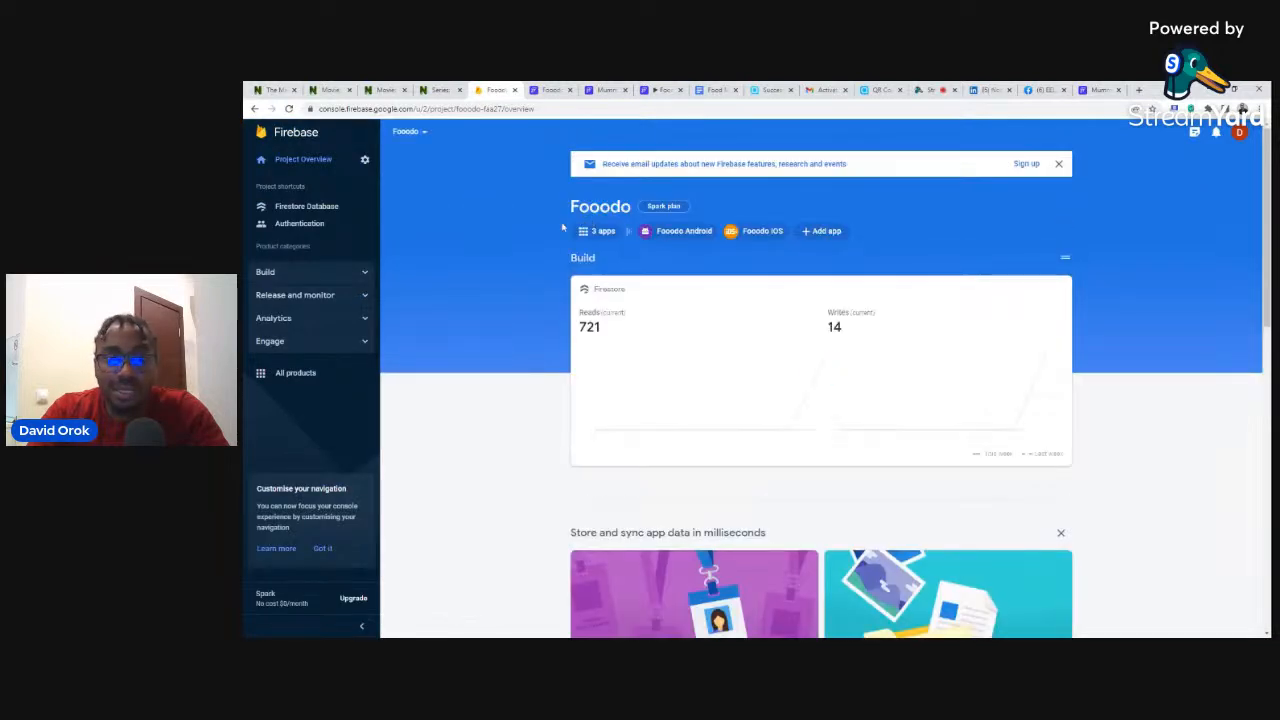
{"action": "left_click", "coordinate": [302, 209]}
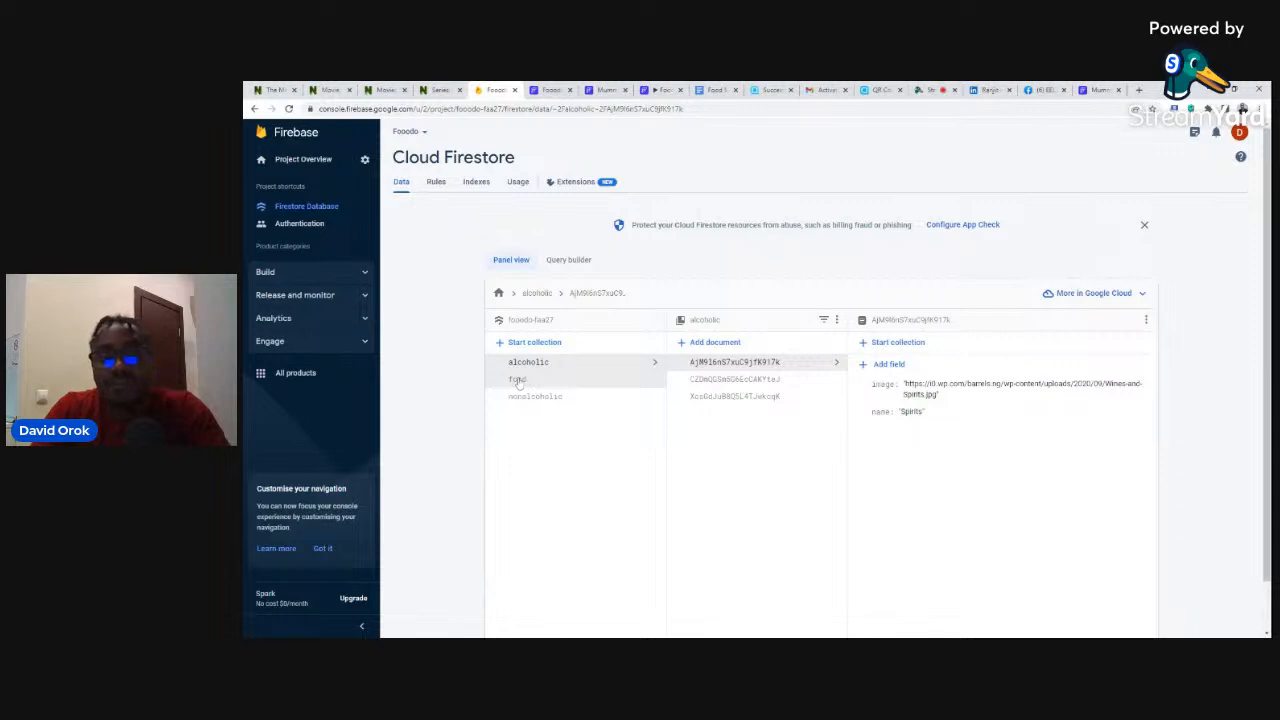
{"action": "left_click", "coordinate": [517, 381]}
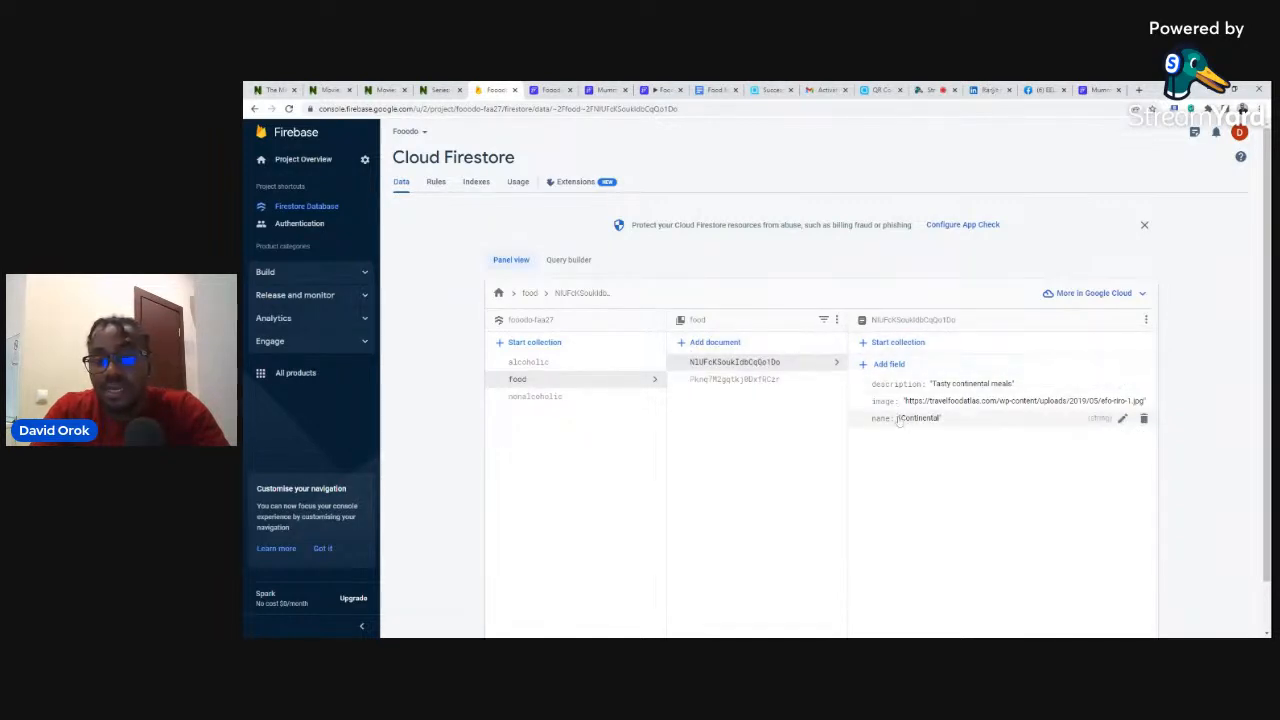
{"action": "left_click", "coordinate": [780, 381]}
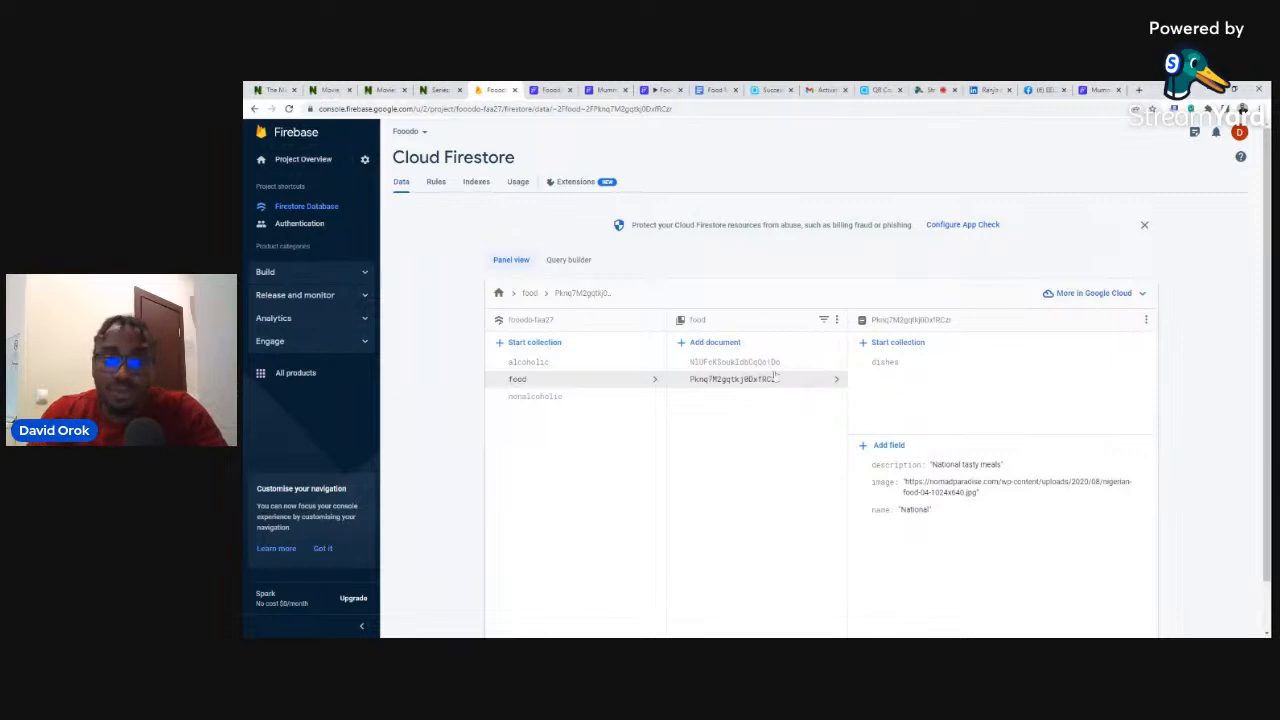
{"action": "left_click", "coordinate": [530, 342]}
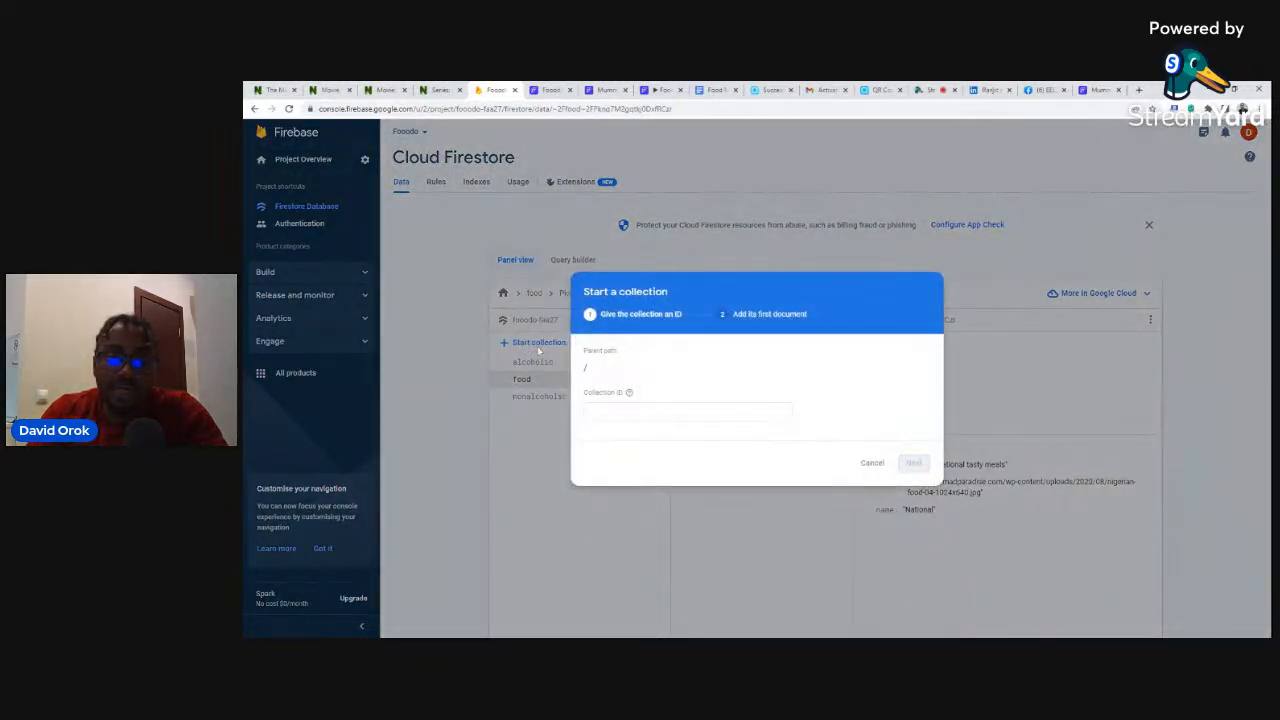
{"action": "left_click", "coordinate": [640, 412]}
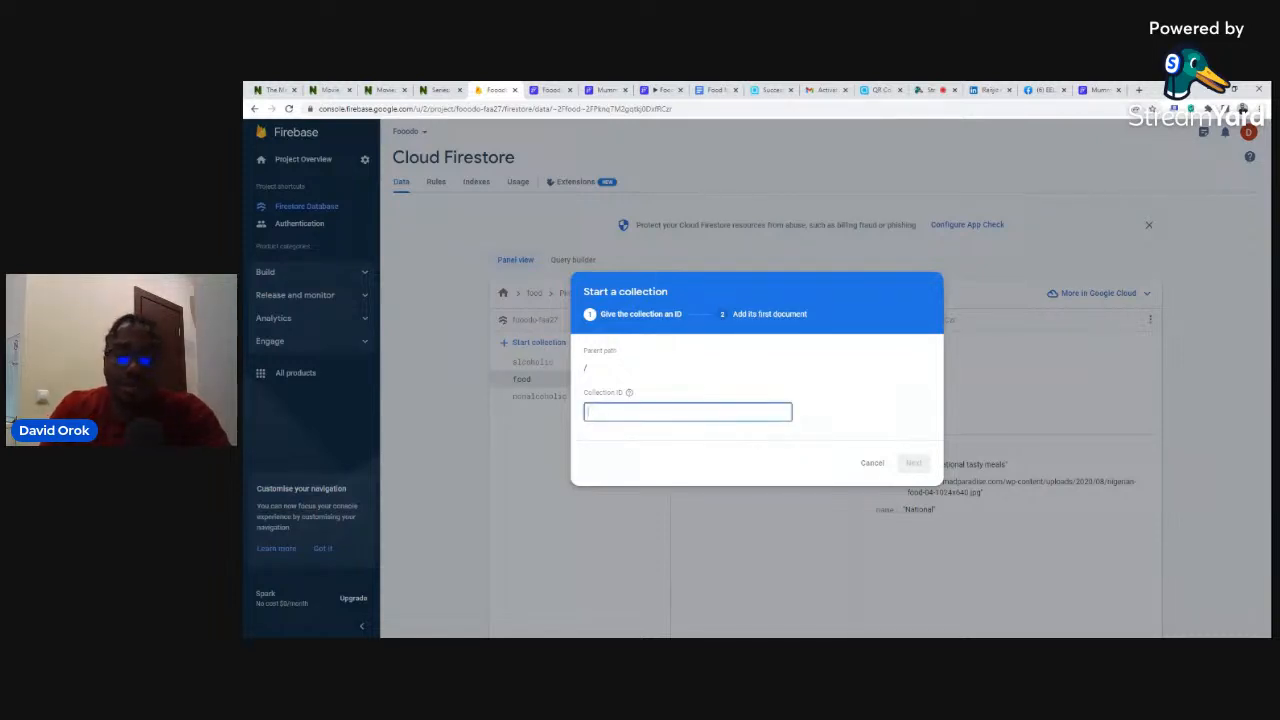
- Name the new collection 'foods' and give its first document an Auto-ID
{"action": "type", "text": "foods"}
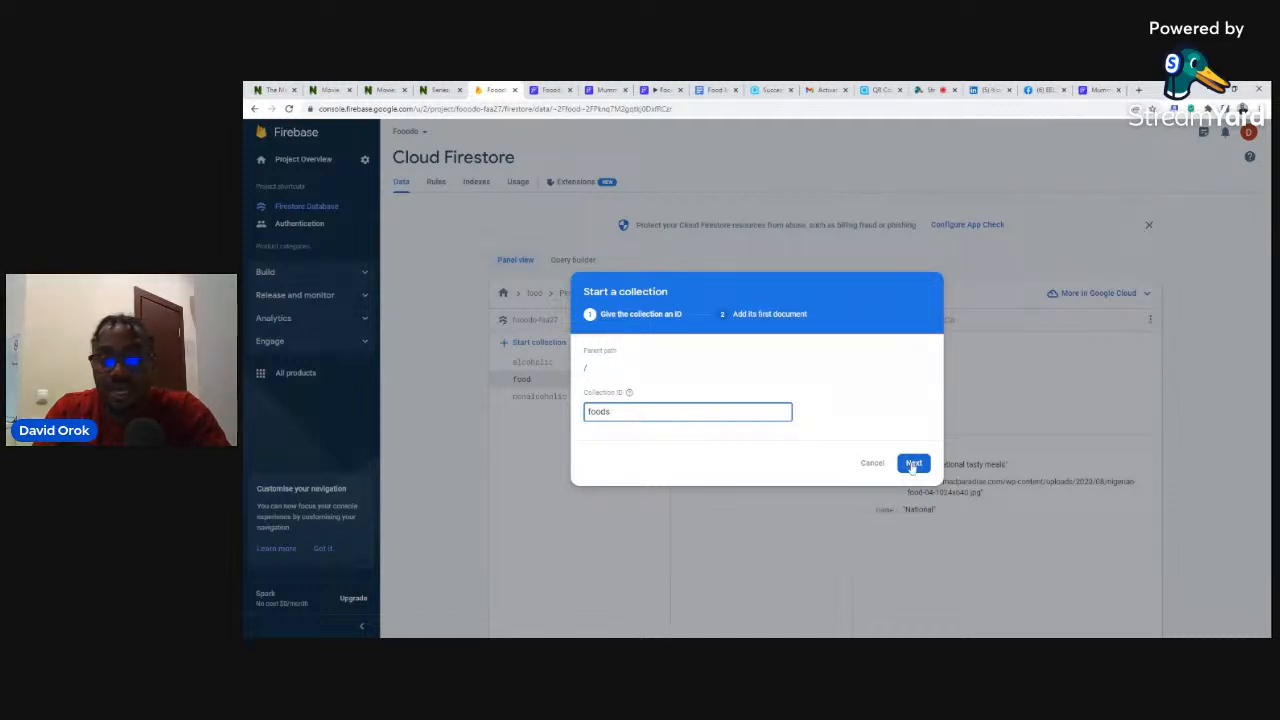
{"action": "left_click", "coordinate": [912, 464]}
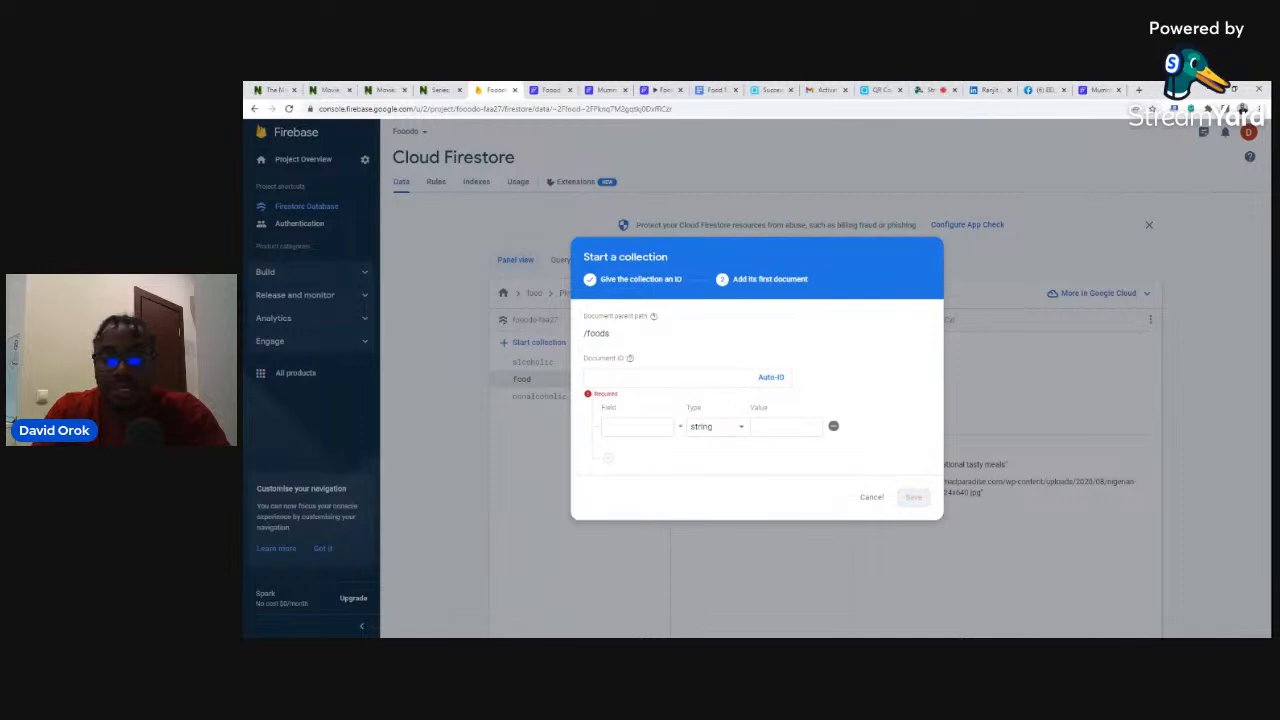
{"action": "left_click", "coordinate": [771, 378]}
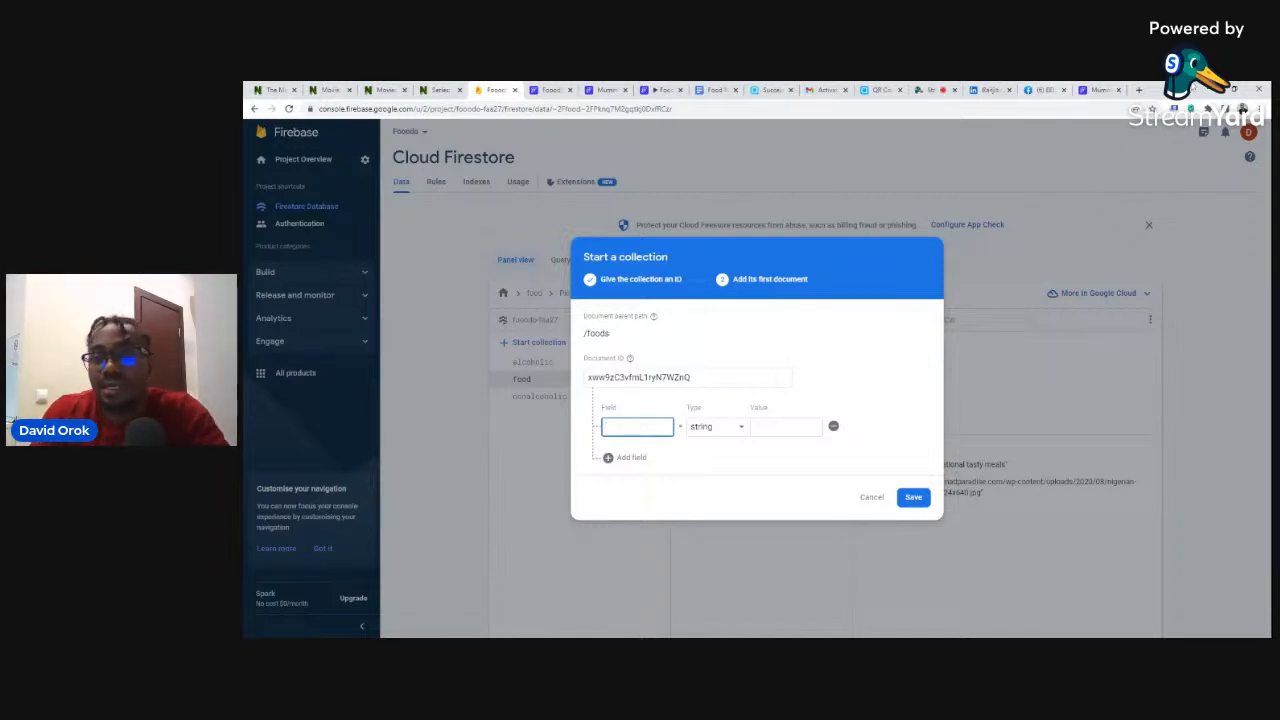
{"action": "left_click", "coordinate": [1087, 87]}
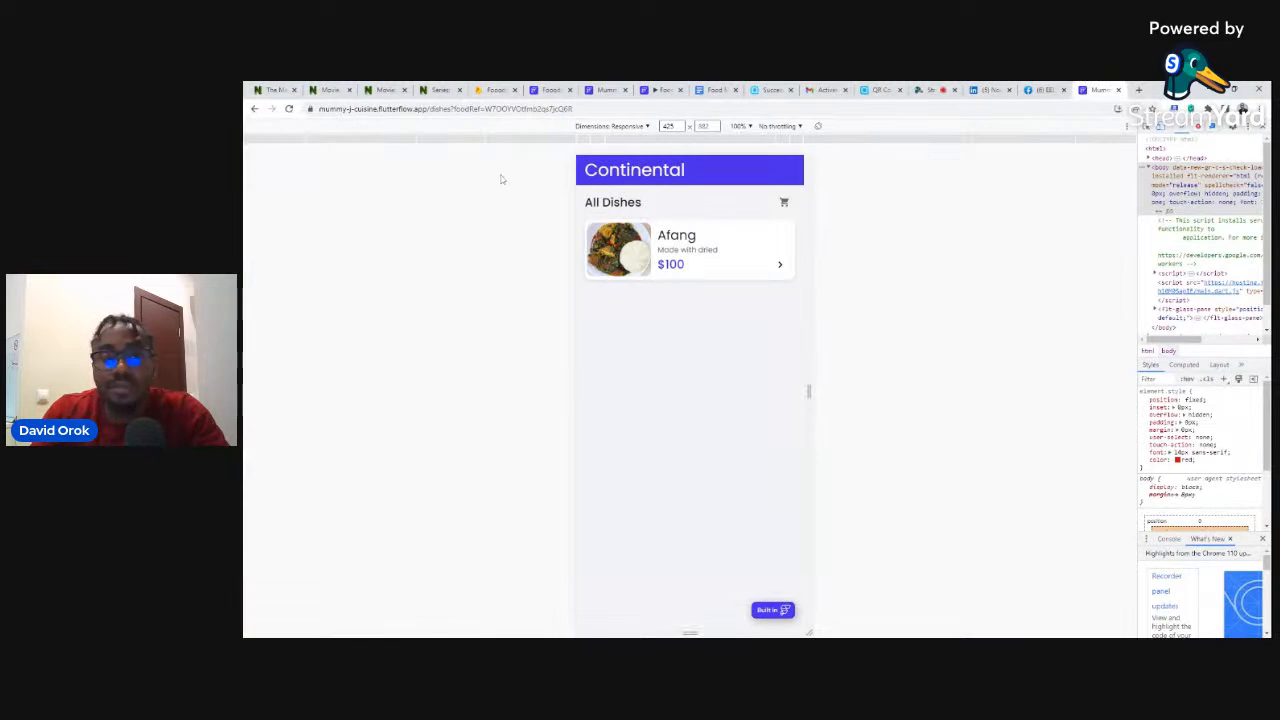
- Return to the Mummy J Cuisine home and compare its food categories with the Firebase setup
{"action": "left_click", "coordinate": [254, 108]}
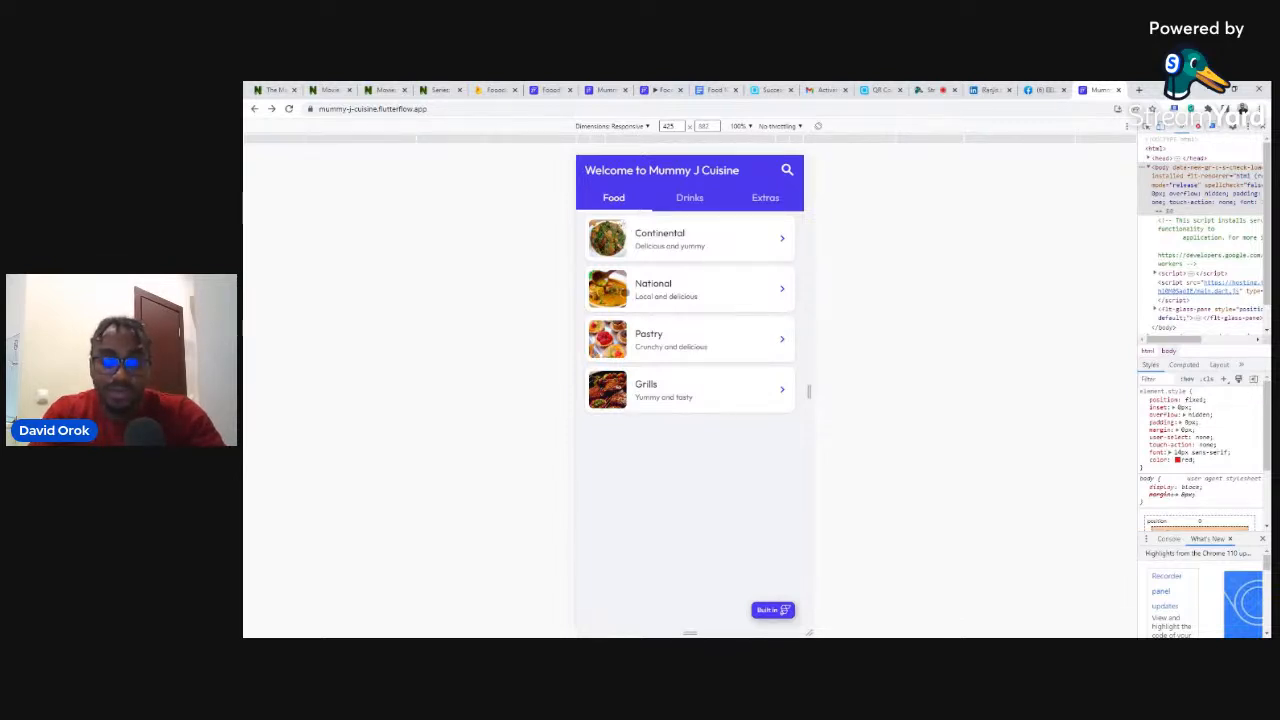
{"action": "left_click", "coordinate": [492, 90]}
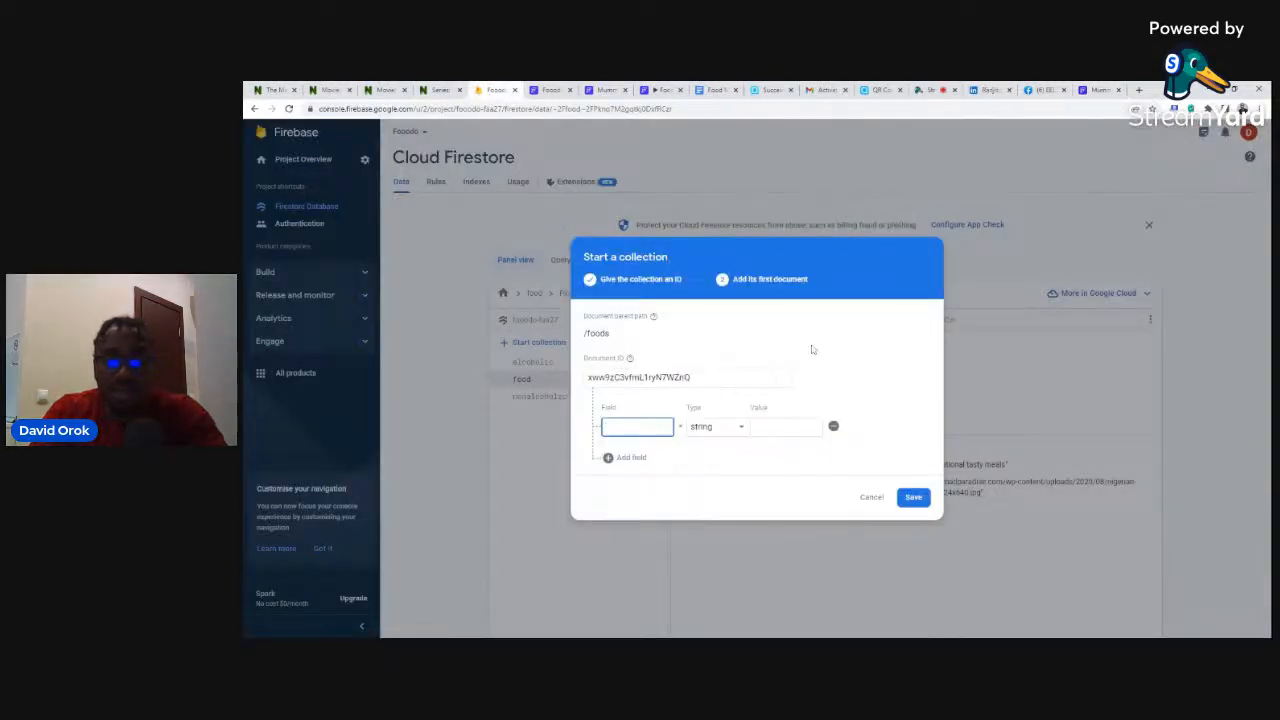
{"action": "left_click", "coordinate": [1098, 90]}
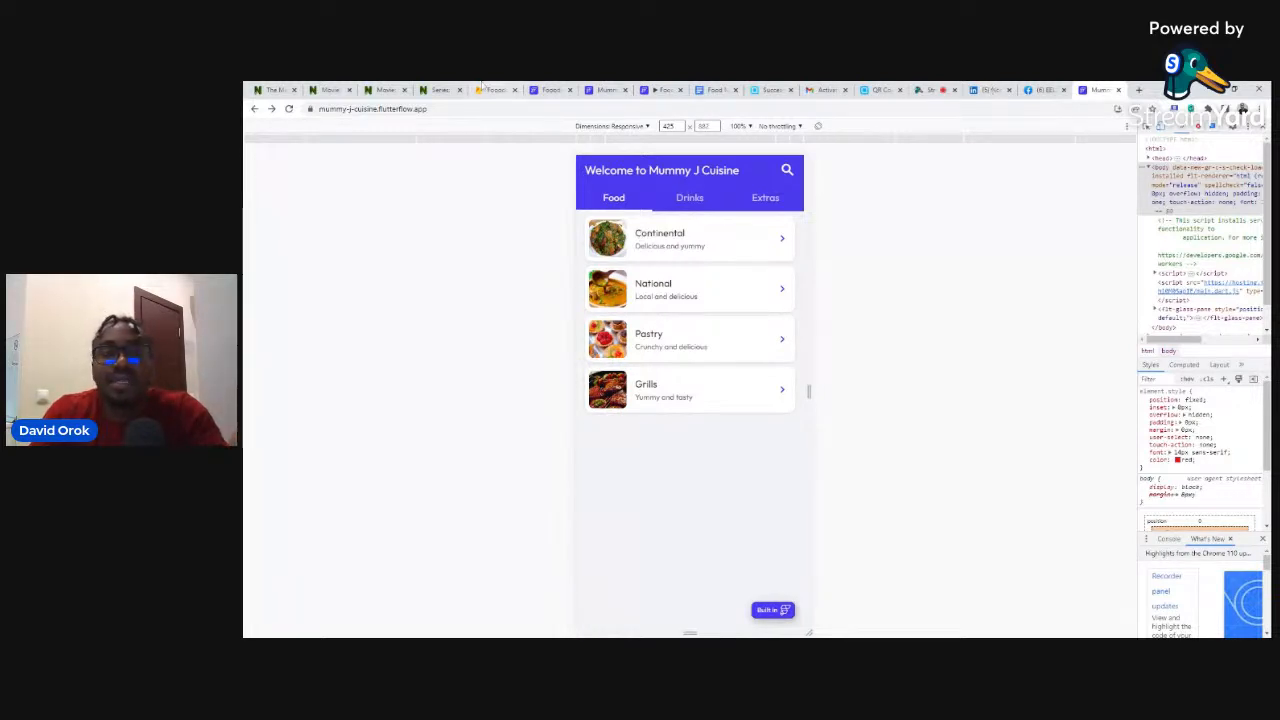
{"action": "left_click", "coordinate": [489, 89]}
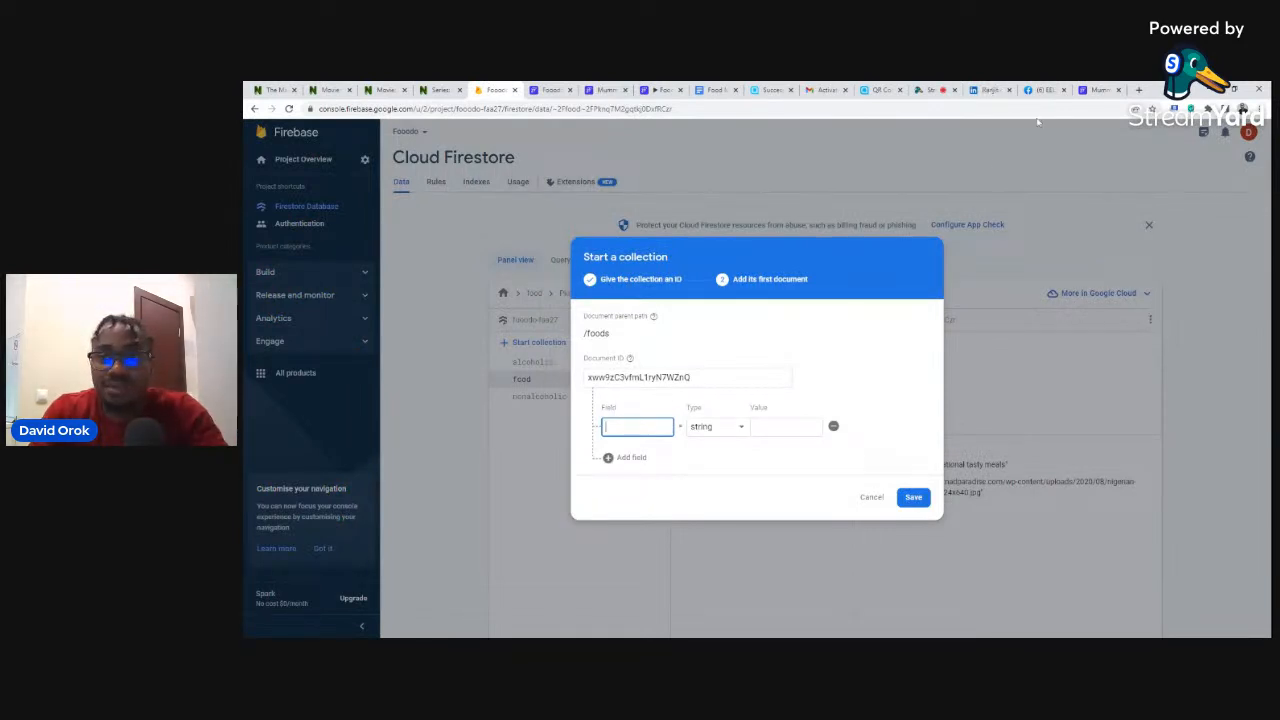
{"action": "left_click", "coordinate": [1098, 89]}
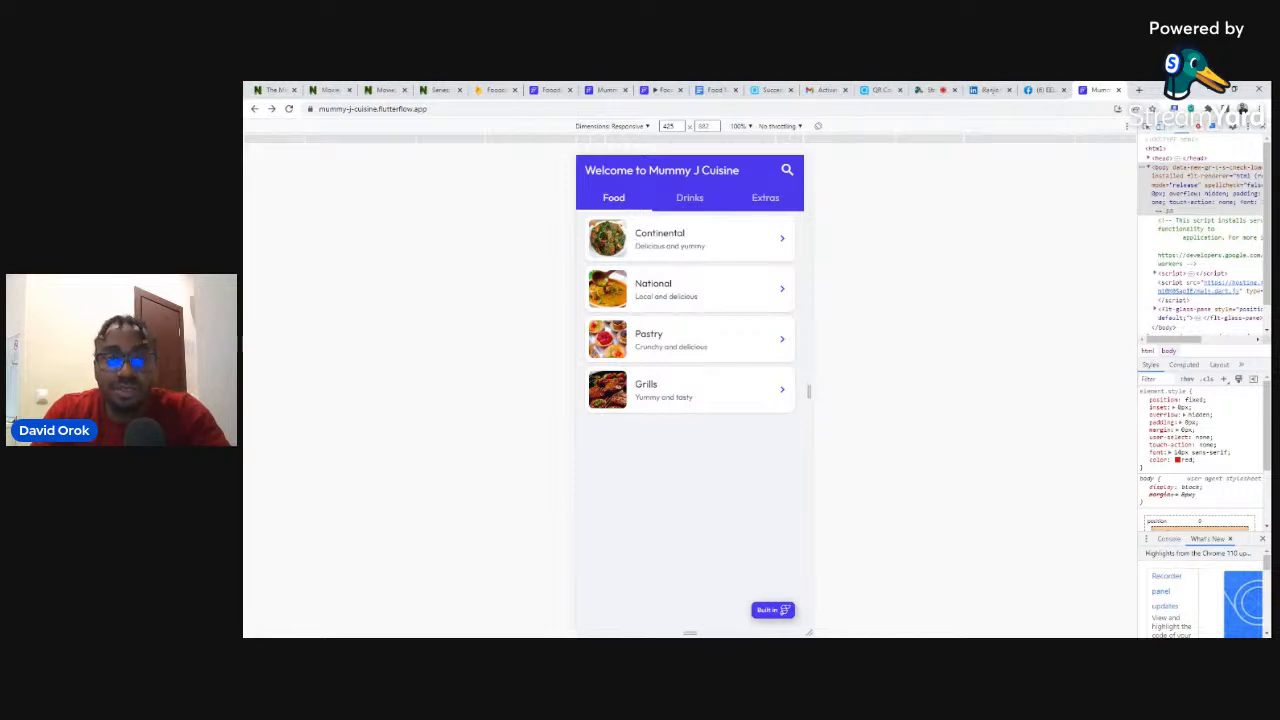
{"action": "left_click", "coordinate": [490, 90]}
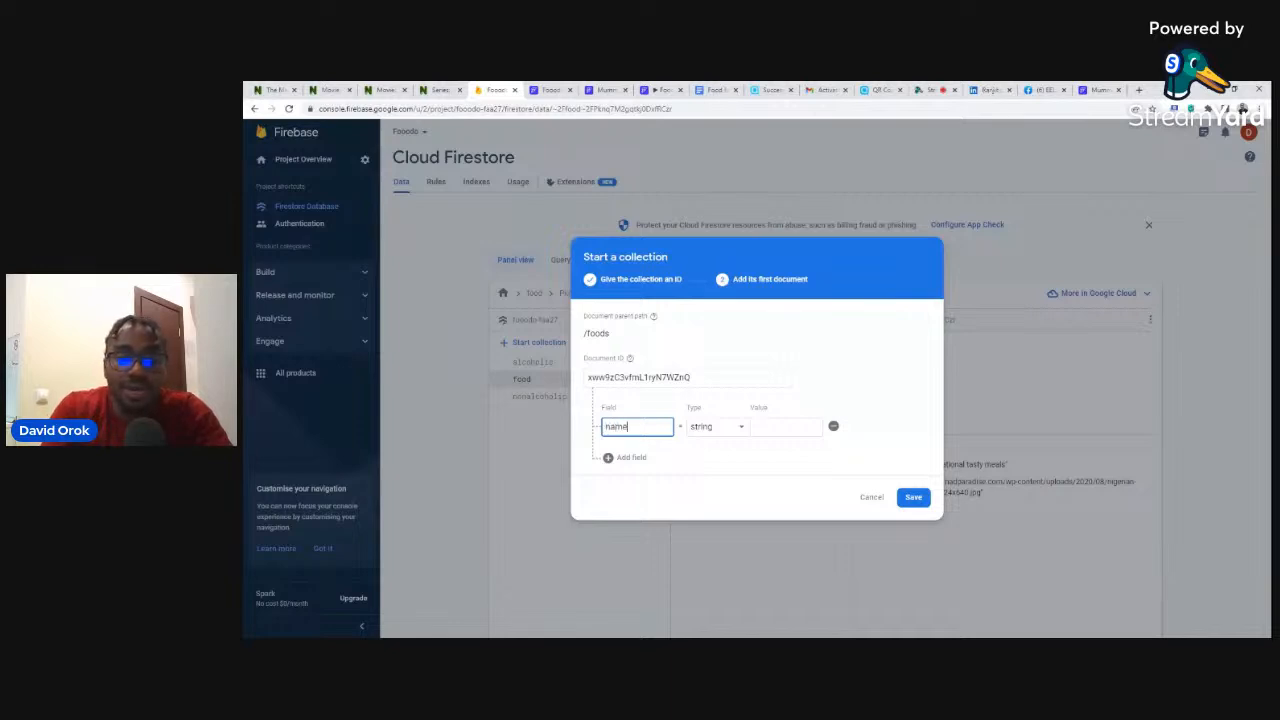
- Set the document's name to Continental and add a description field beginning 'Tast'
{"action": "left_click", "coordinate": [786, 427]}
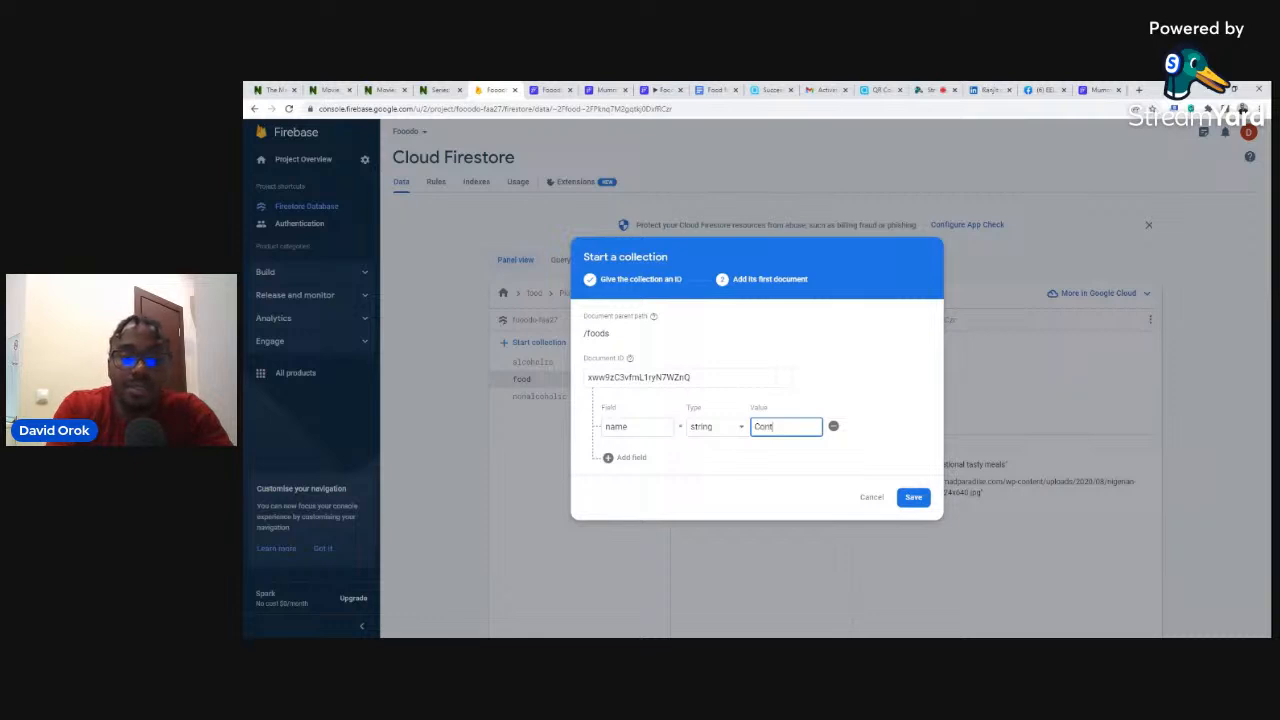
{"action": "type", "text": "Continental"}
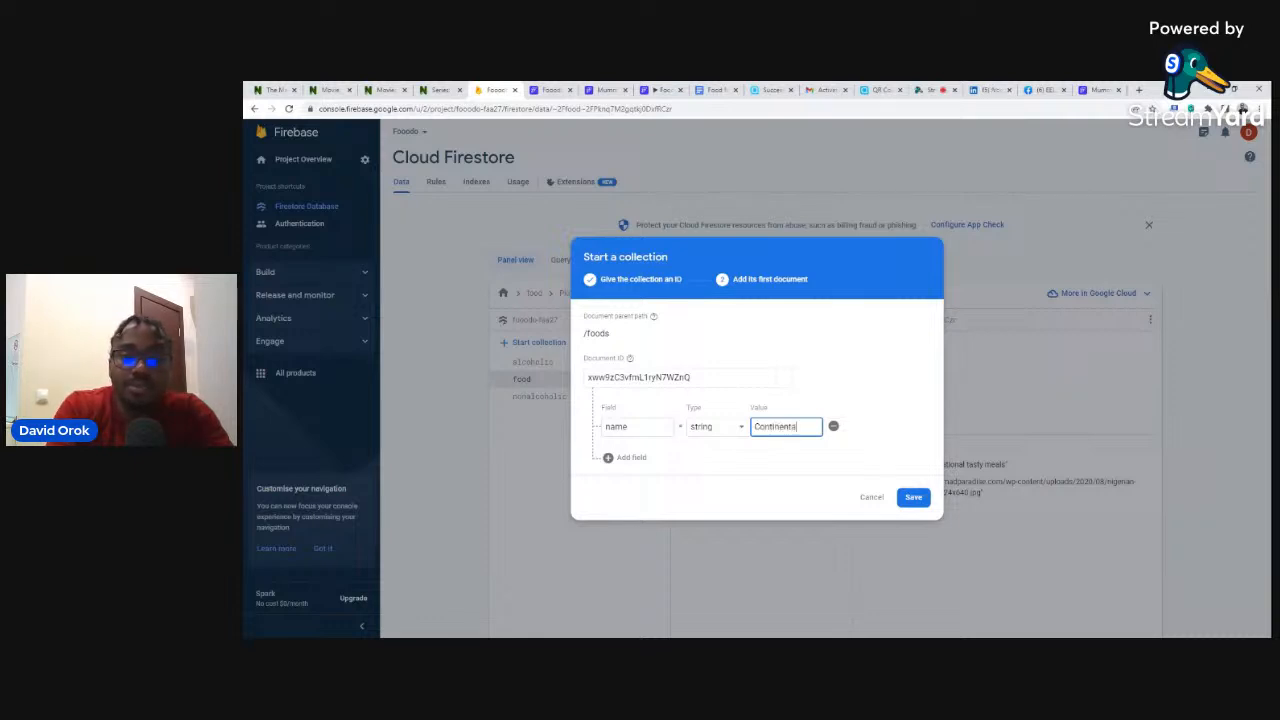
{"action": "left_click", "coordinate": [609, 458]}
{"action": "type", "text": "des"}
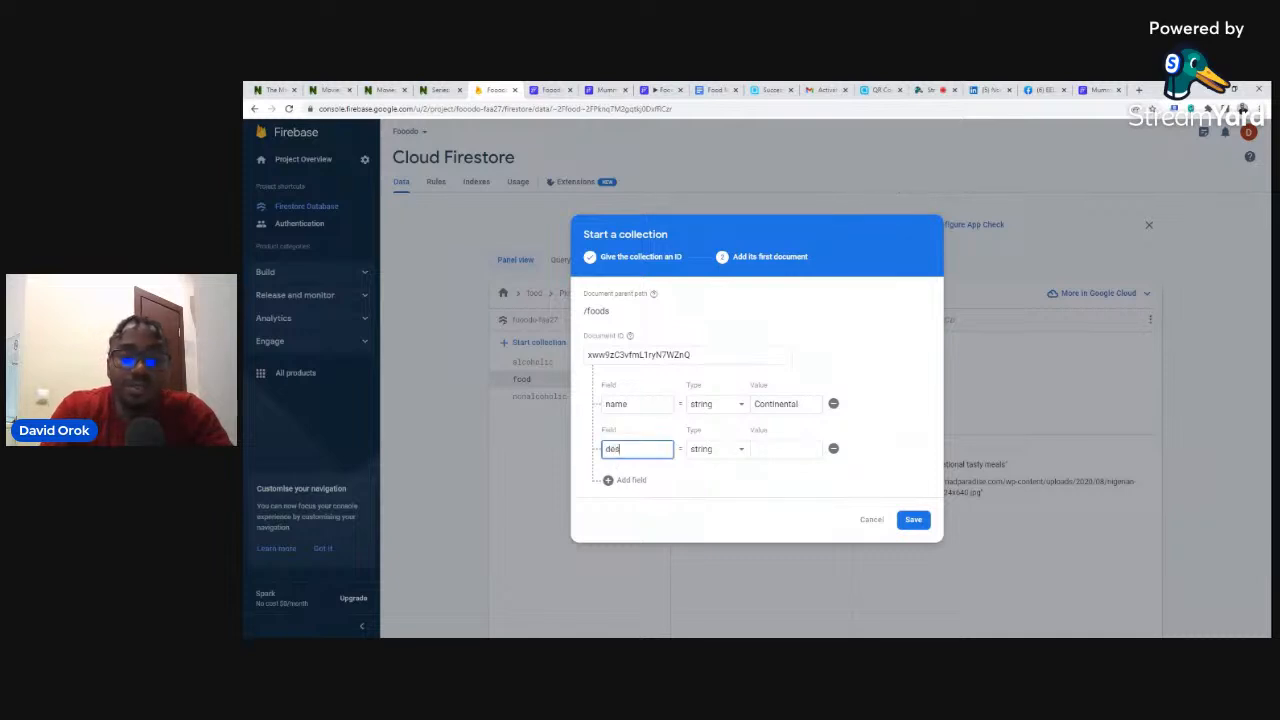
{"action": "type", "text": "cription"}
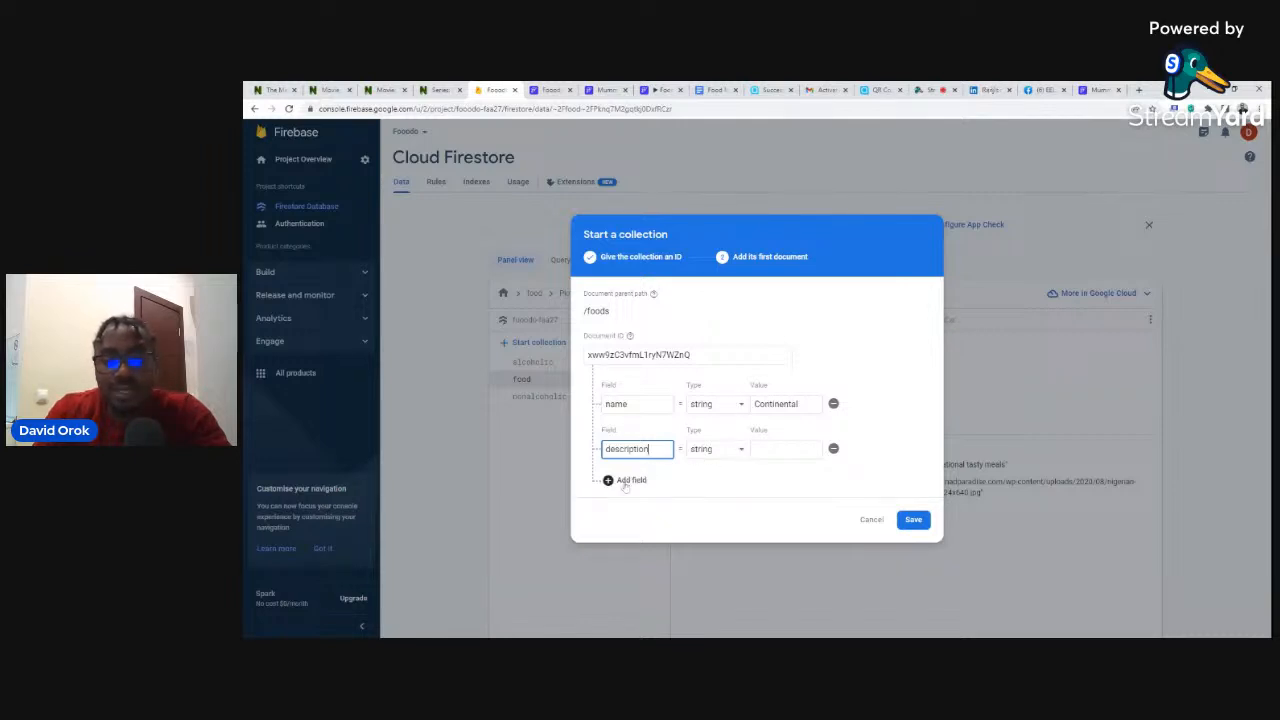
{"action": "key", "text": "Tab"}
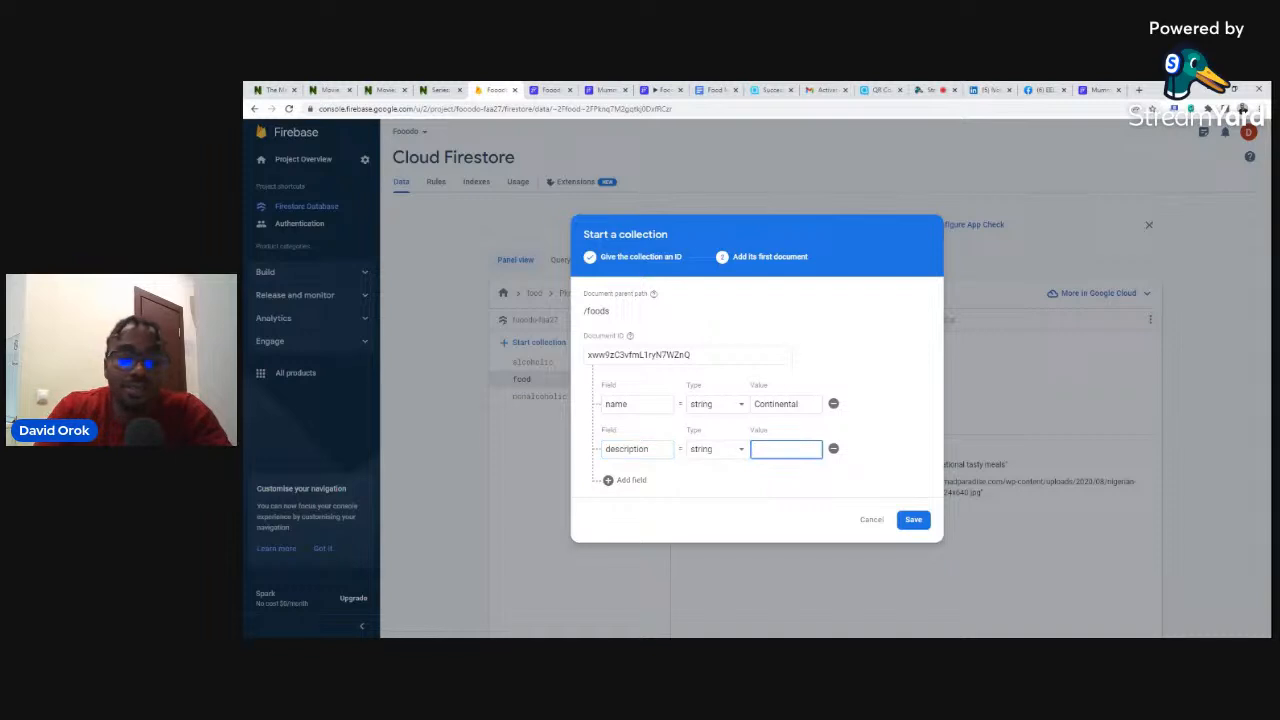
{"action": "type", "text": "Tasty meals"}
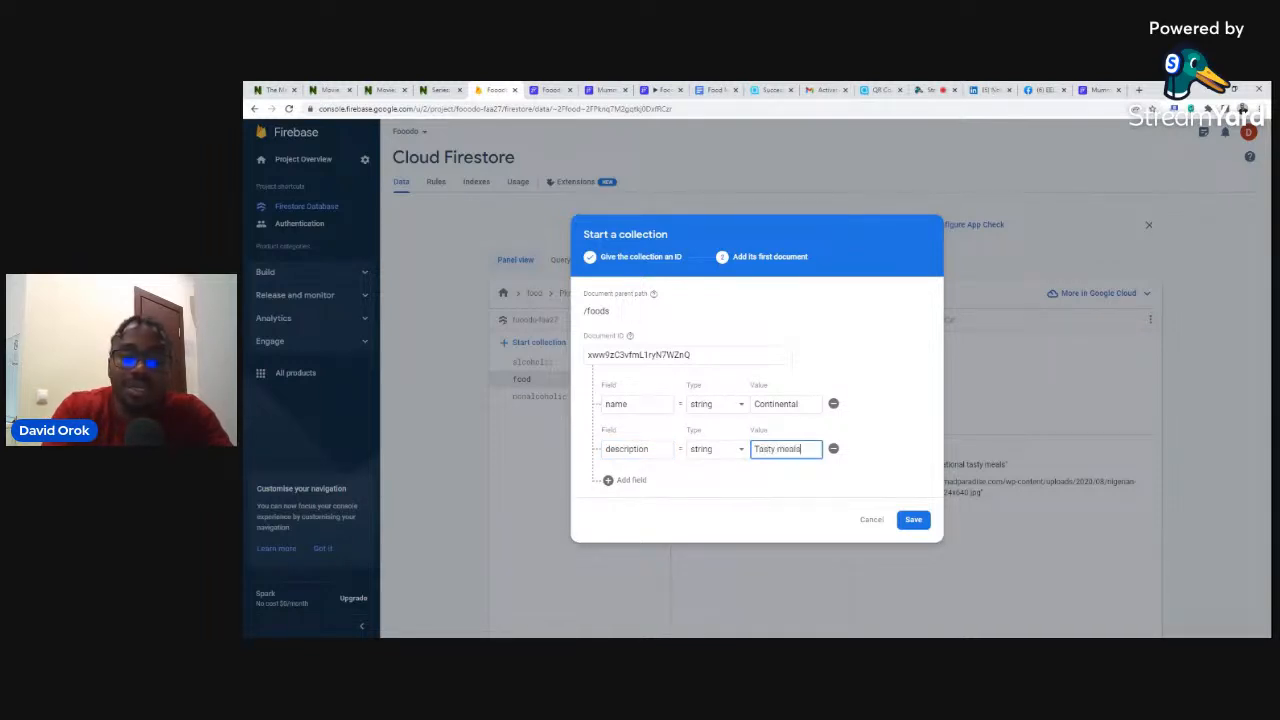
- Add a third field named 'image' and bring up the Food Menu App image links
{"action": "left_click", "coordinate": [620, 480]}
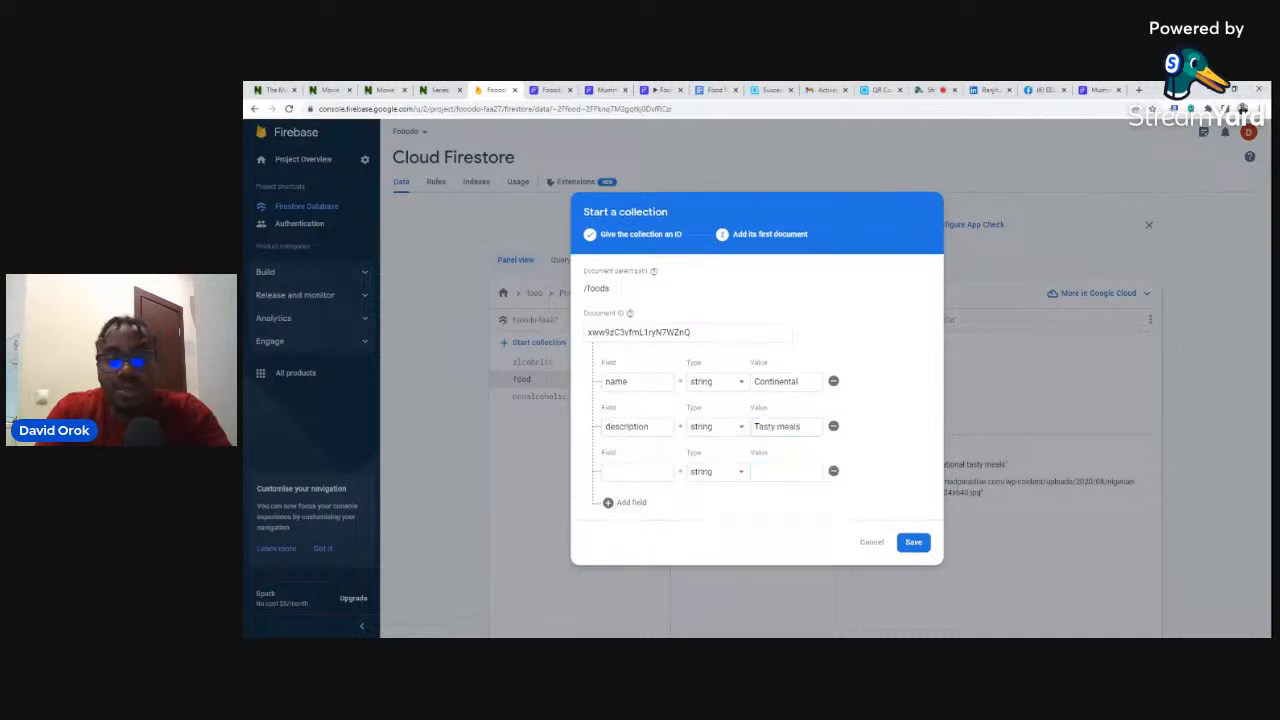
{"action": "left_click", "coordinate": [637, 472]}
{"action": "type", "text": "image"}
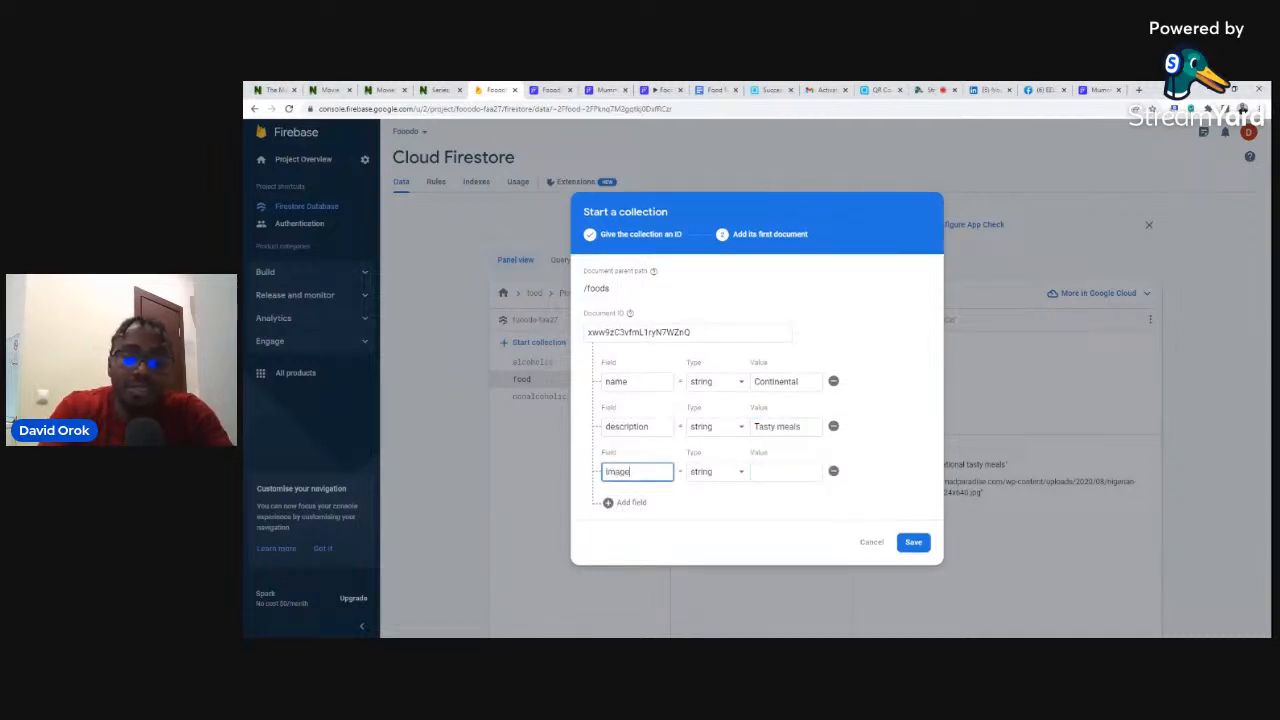
{"action": "left_click", "coordinate": [782, 470]}
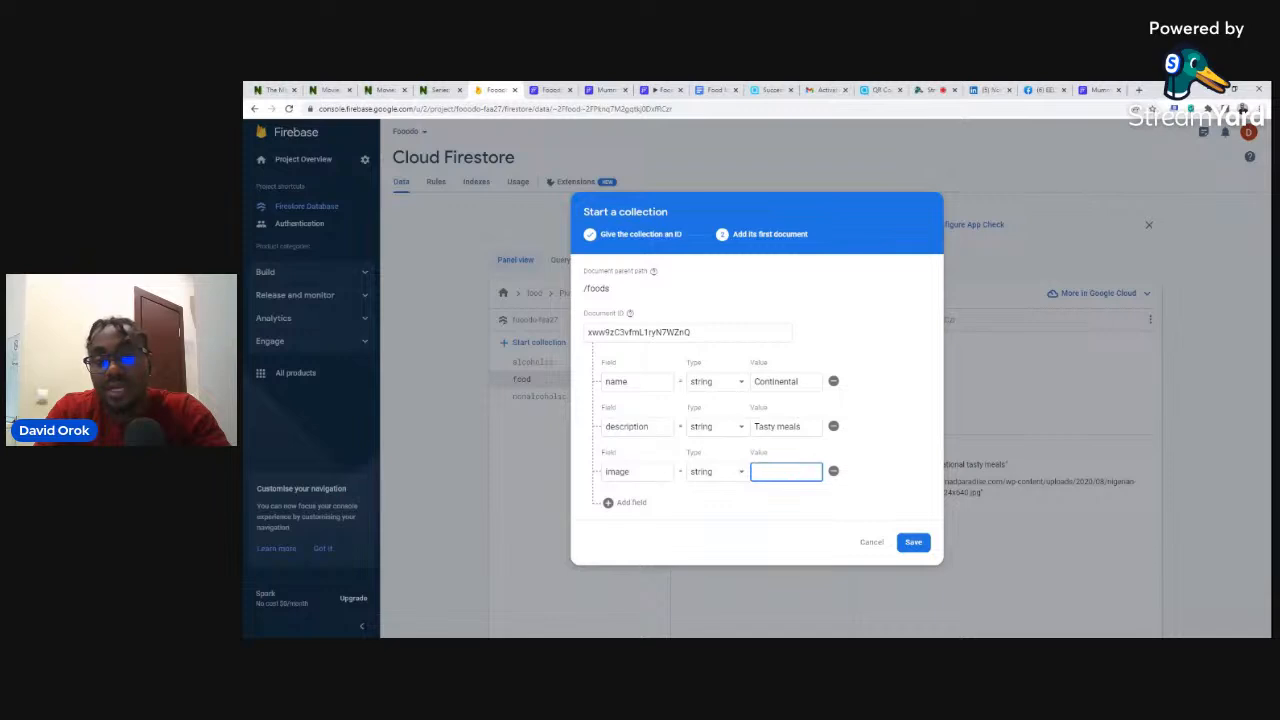
{"action": "left_click", "coordinate": [716, 90]}
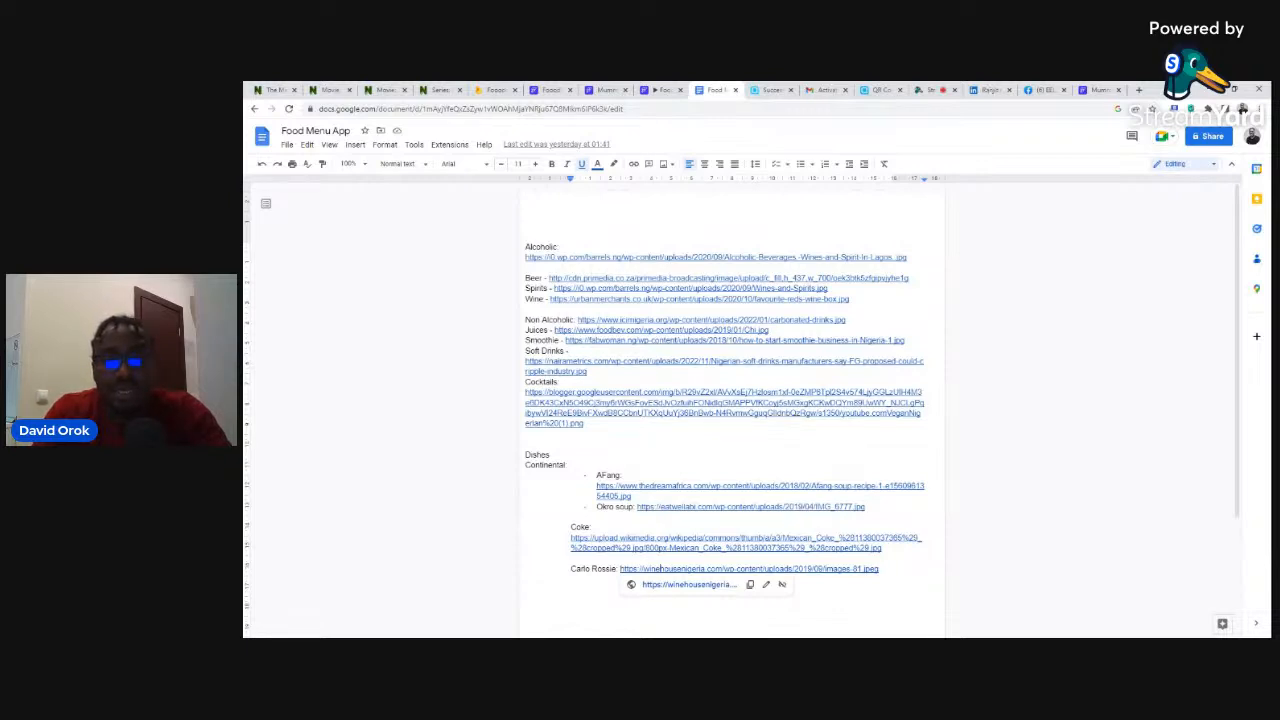
{"action": "left_click", "coordinate": [1139, 89]}
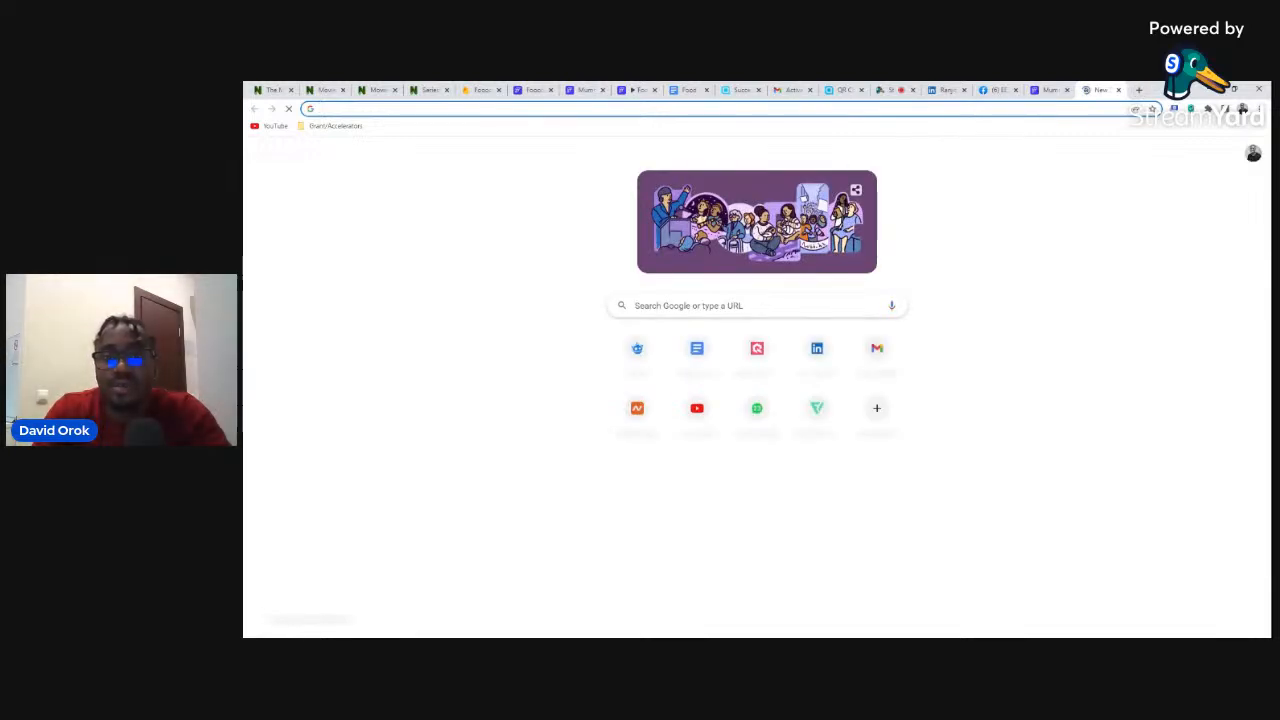
- Search Google for 'continental nigerian dishes images' in a new tab
{"action": "left_click", "coordinate": [757, 305]}
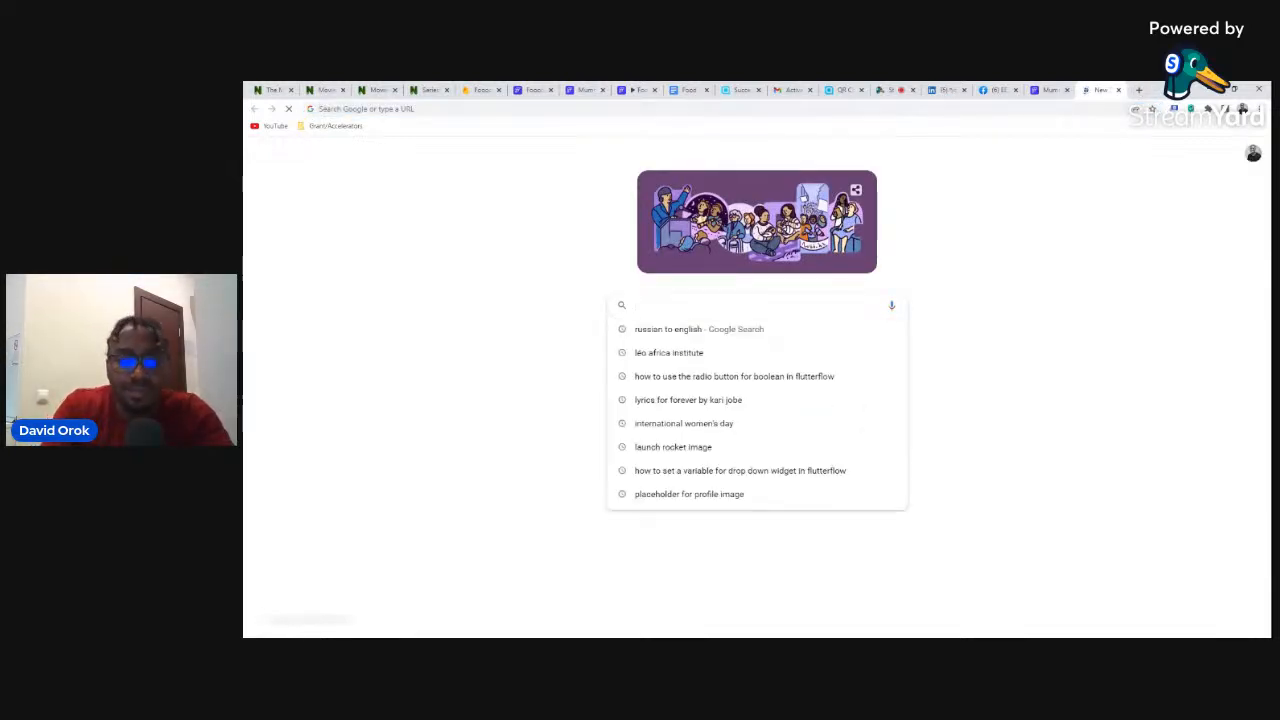
{"action": "type", "text": "cont"}
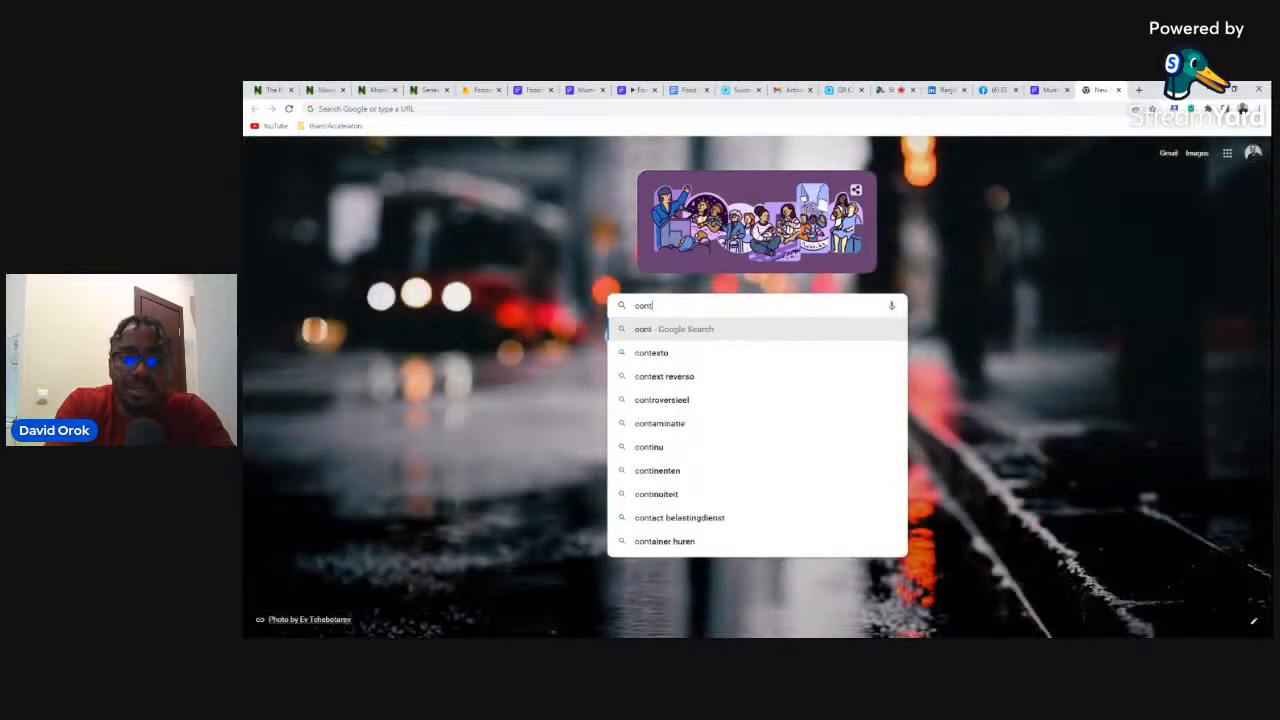
{"action": "type", "text": "inenta"}
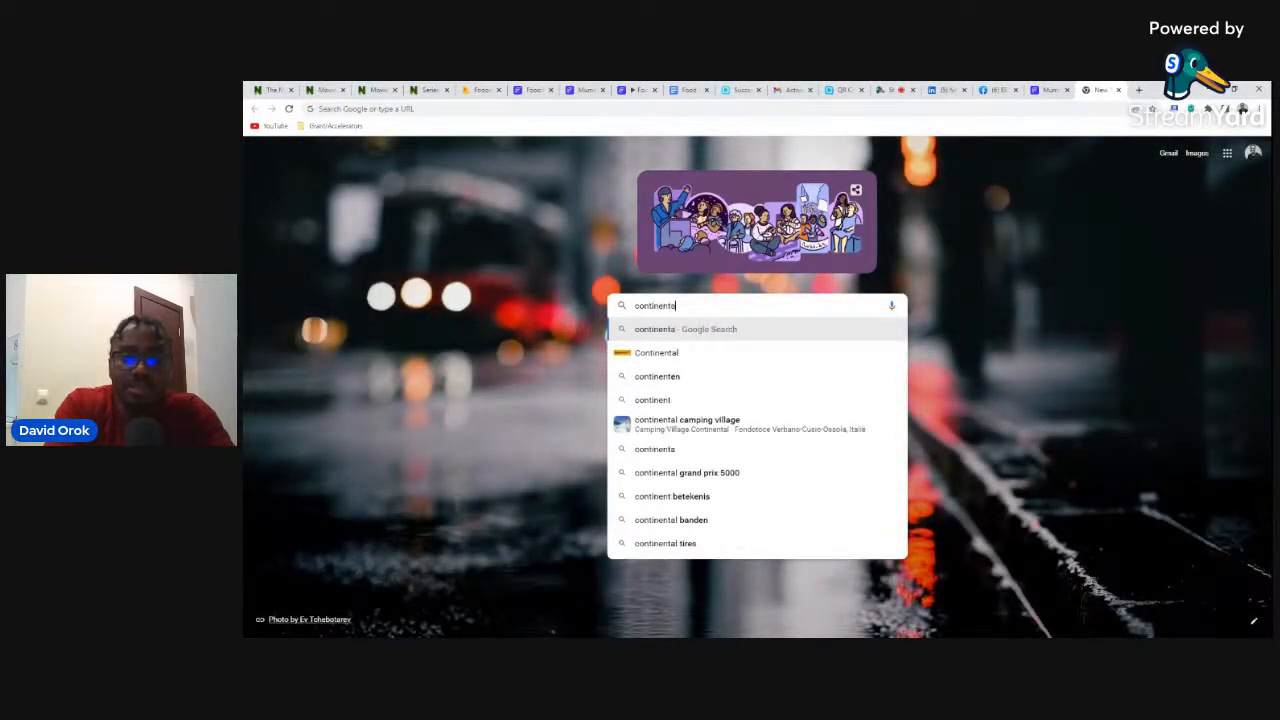
{"action": "type", "text": "l image"}
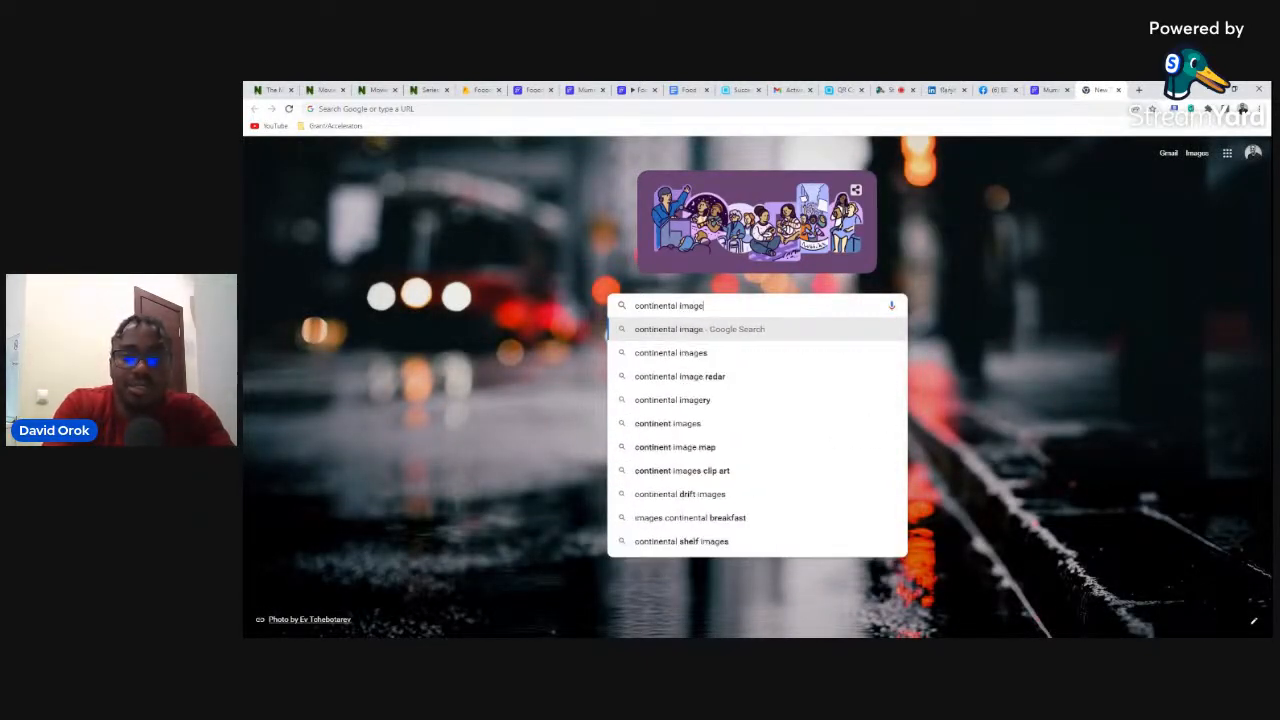
{"action": "key", "text": "BackSpace"}
{"action": "key", "text": "BackSpace"}
{"action": "key", "text": "BackSpace"}
{"action": "key", "text": "BackSpace"}
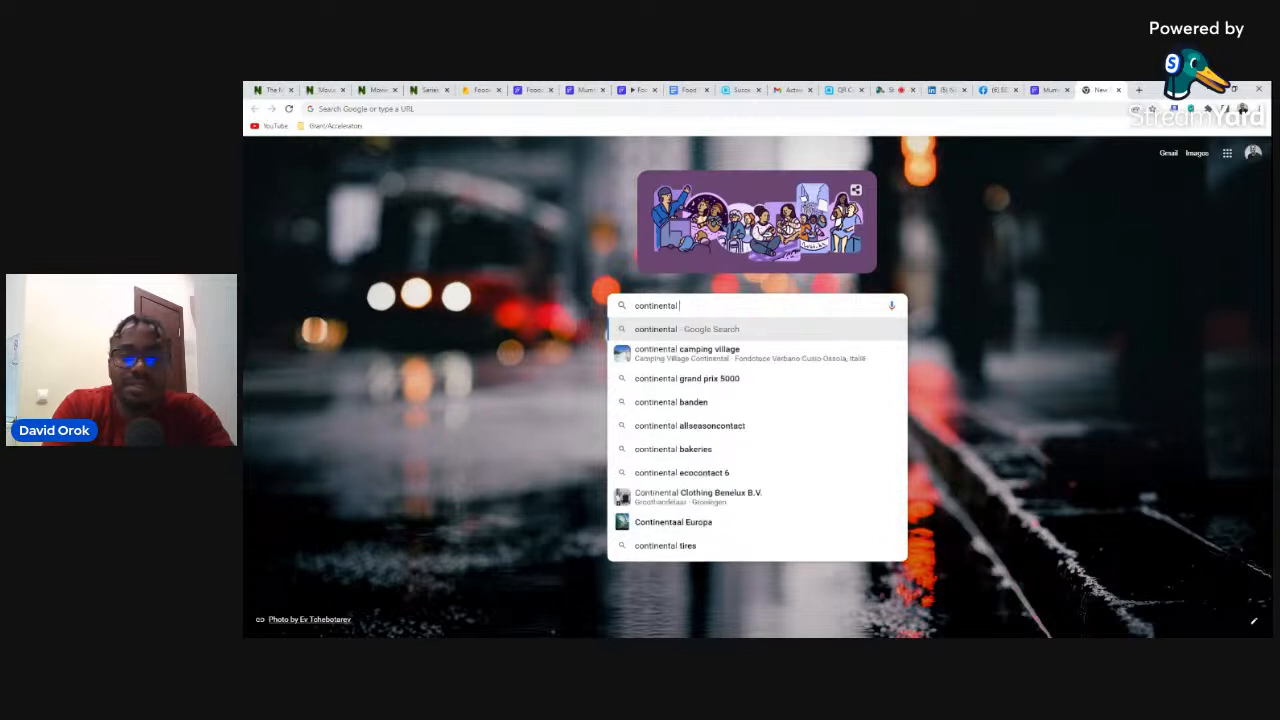
{"action": "key", "text": "BackSpace"}
{"action": "type", "text": "nige"}
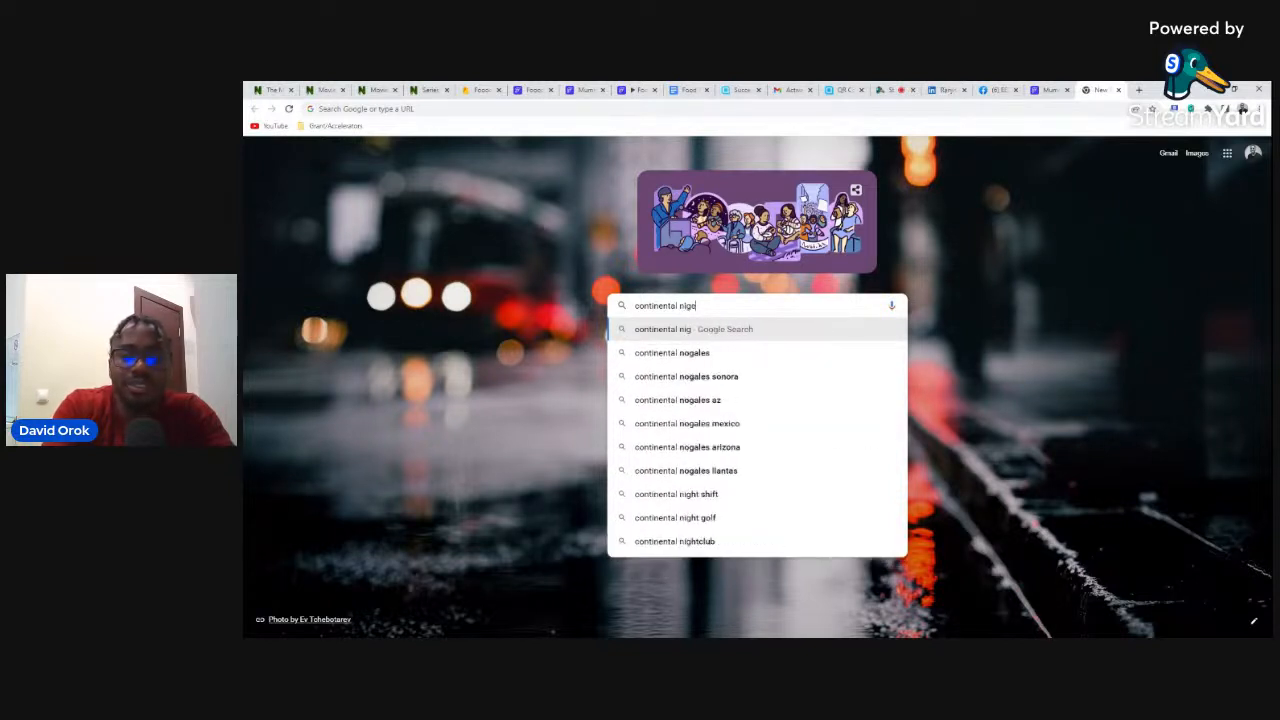
{"action": "type", "text": "rian"}
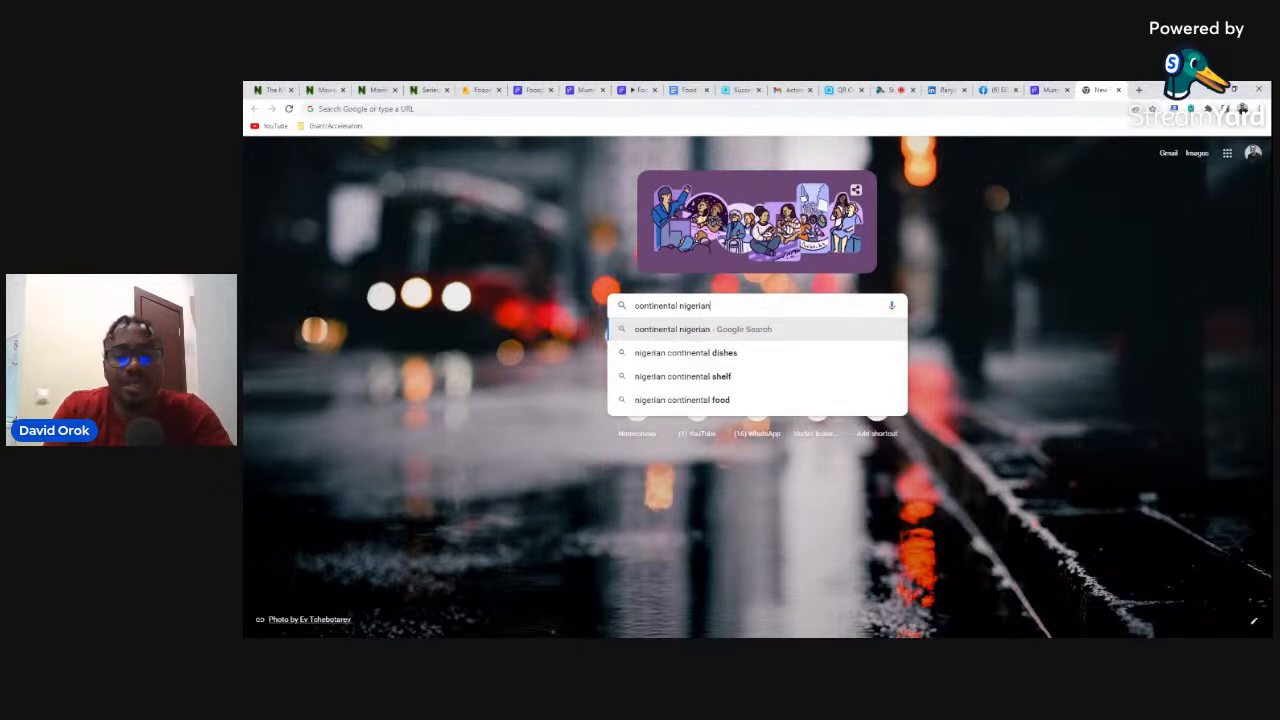
{"action": "type", "text": " d"}
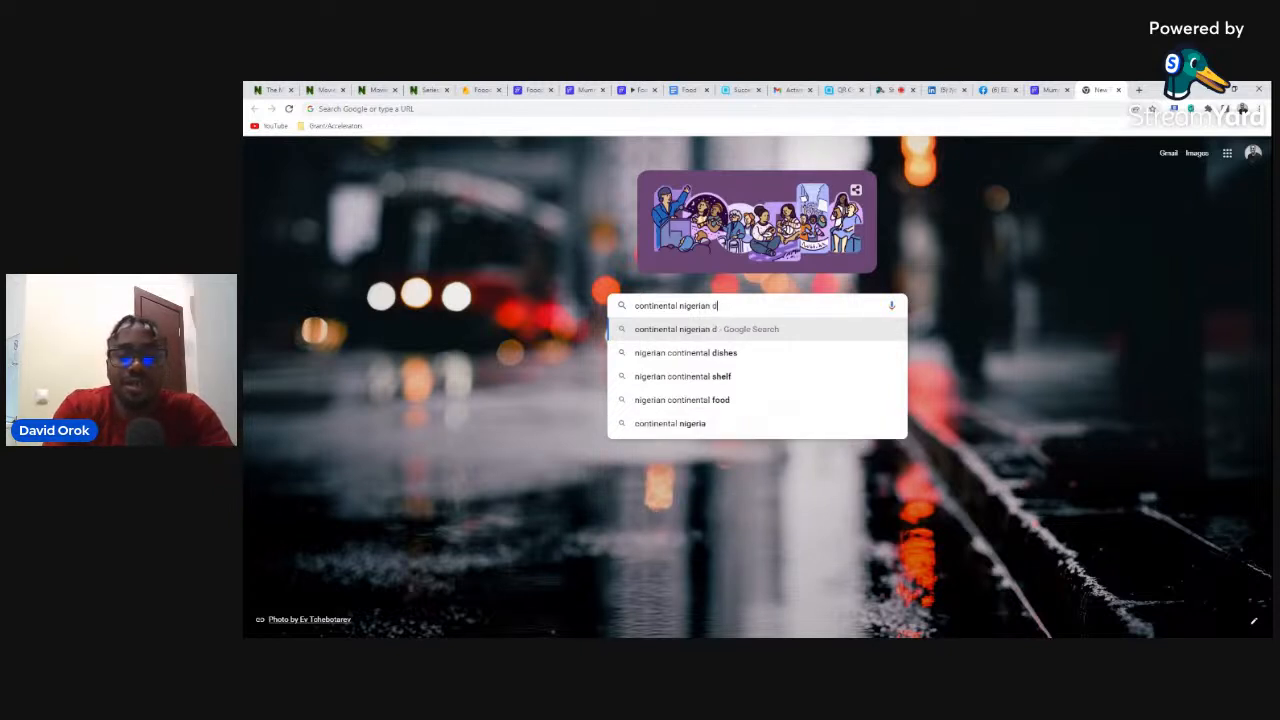
{"action": "type", "text": "ishes images"}
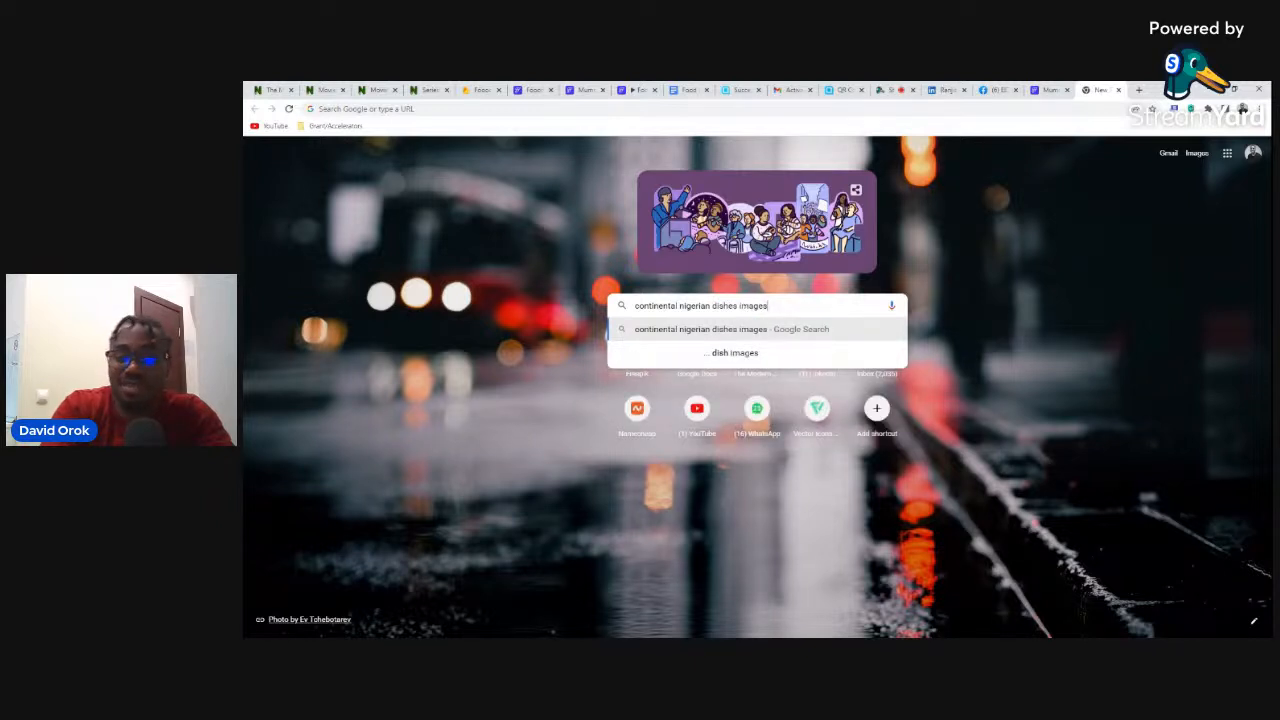
{"action": "key", "text": "Return"}
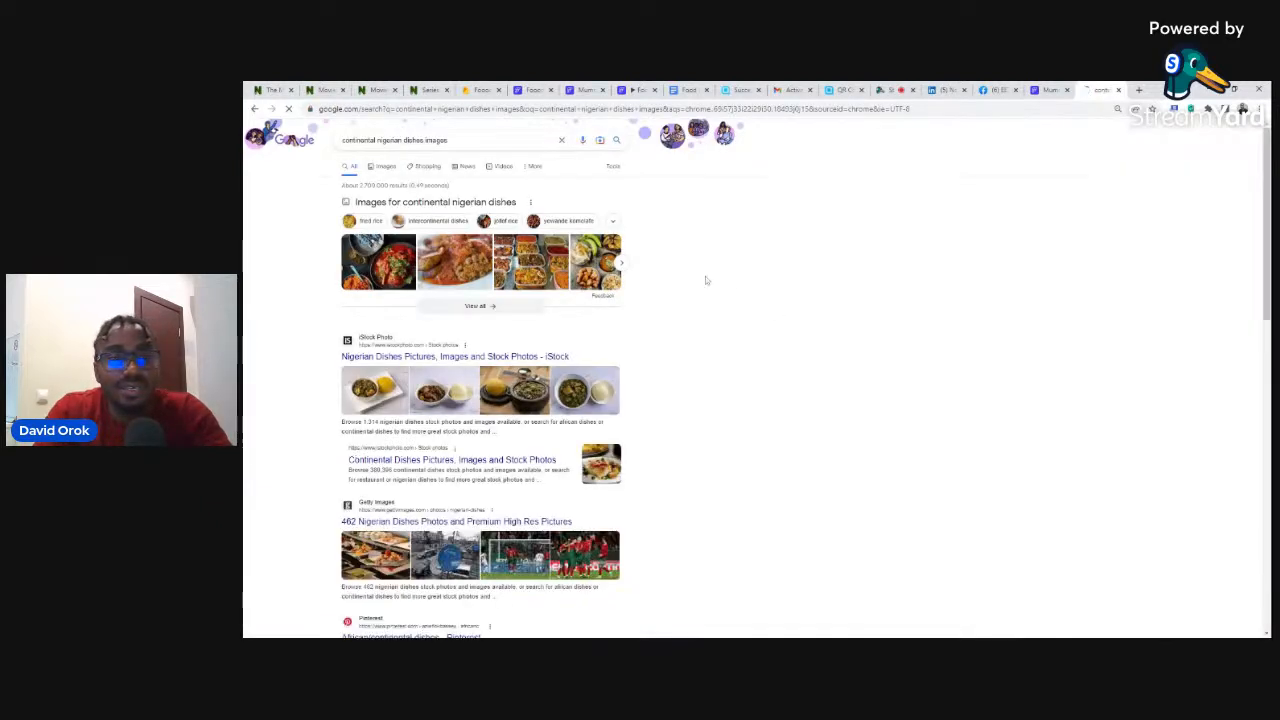
- Preview the leafy greens and Pretend Chef dish pictures in Image results, then go back to Firebase
{"action": "left_click", "coordinate": [385, 166]}
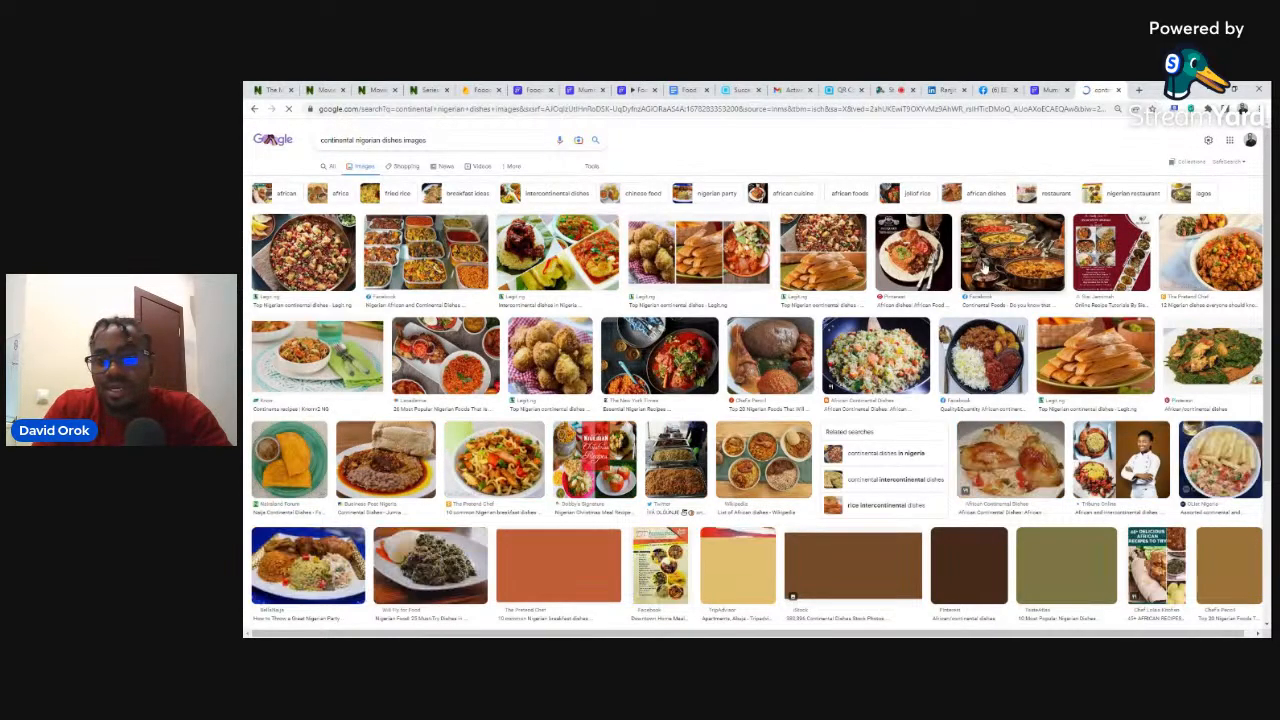
{"action": "left_click", "coordinate": [1213, 362]}
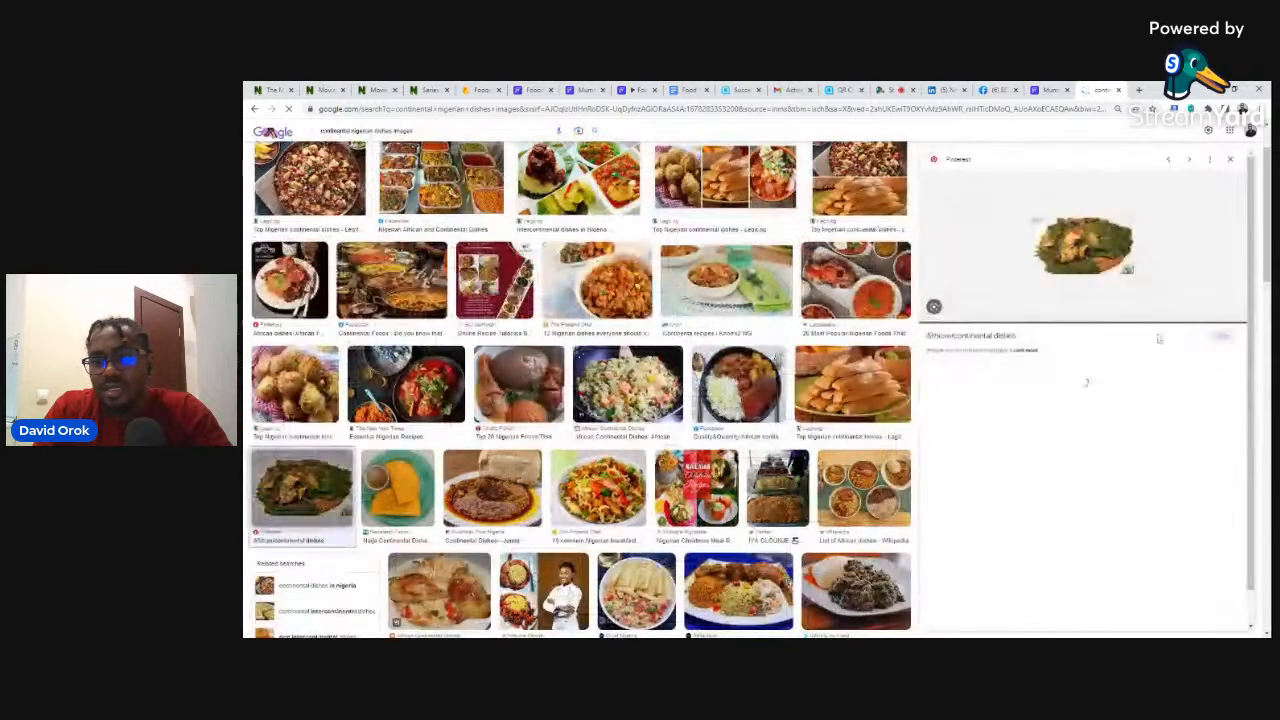
{"action": "left_click", "coordinate": [970, 443]}
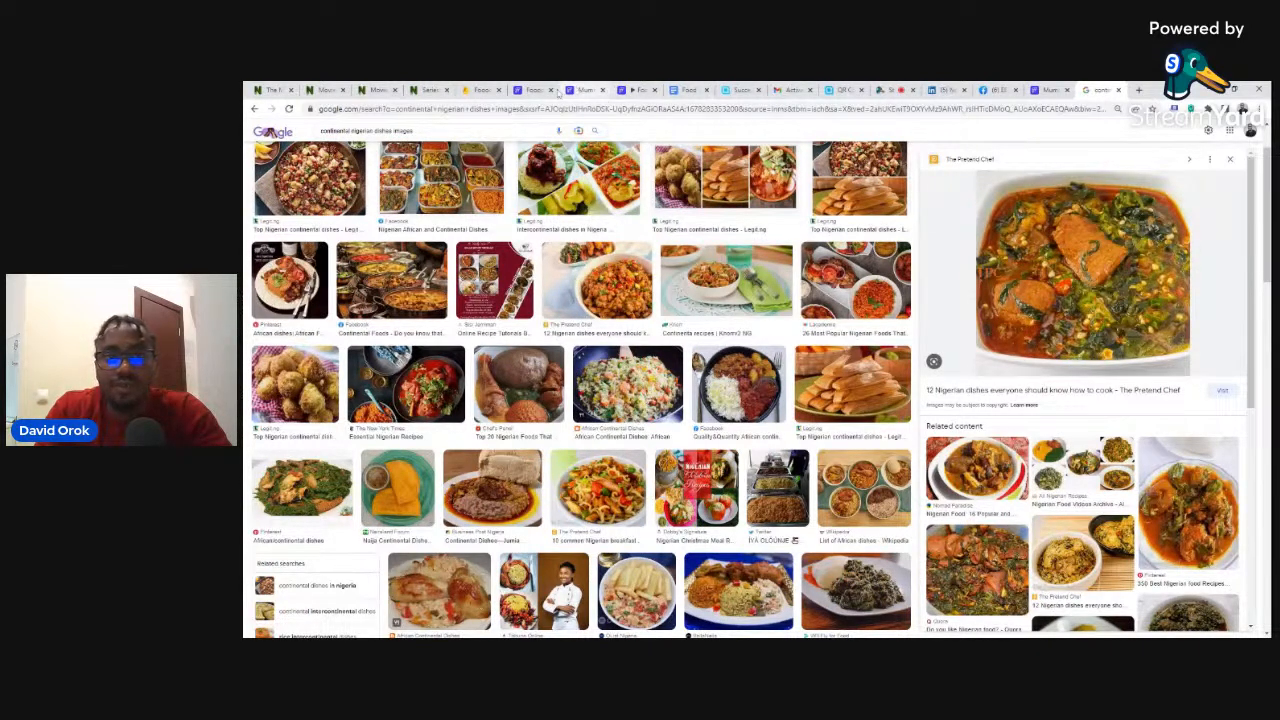
{"action": "left_click", "coordinate": [481, 90]}
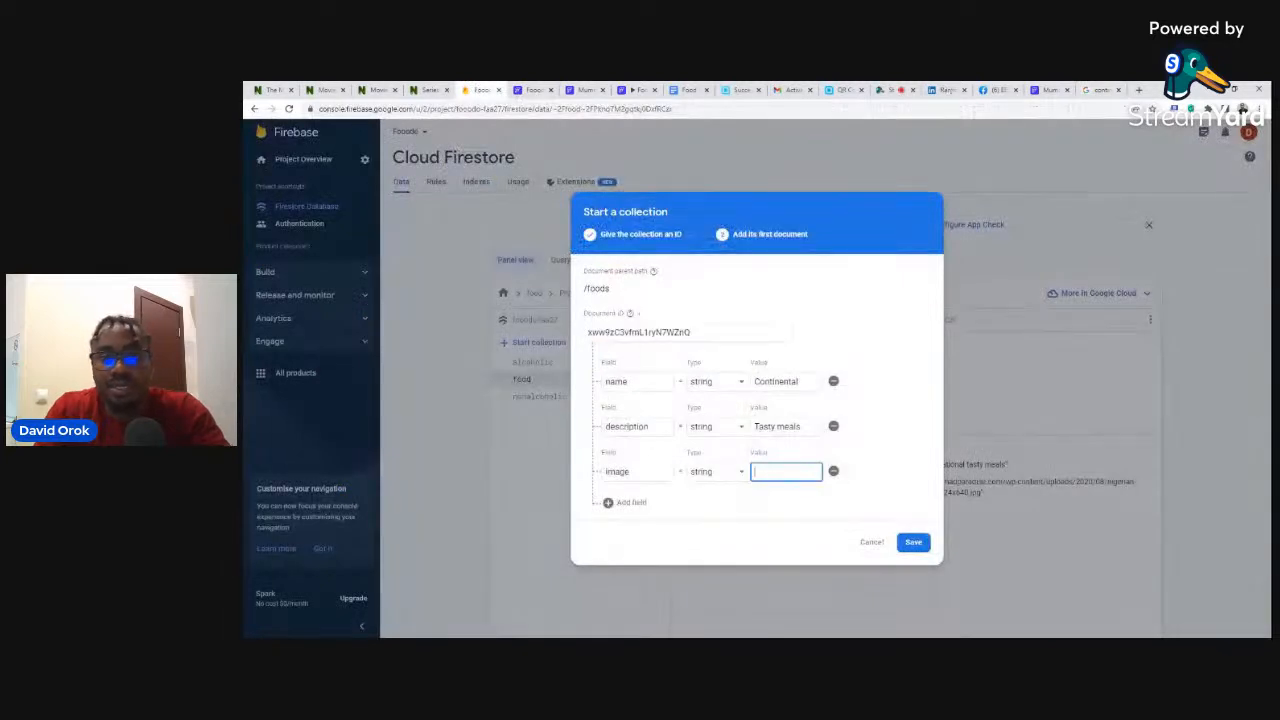
- Paste the dish picture link as the image value and save the foods collection's Continental document
{"action": "key", "text": "ctrl+v"}
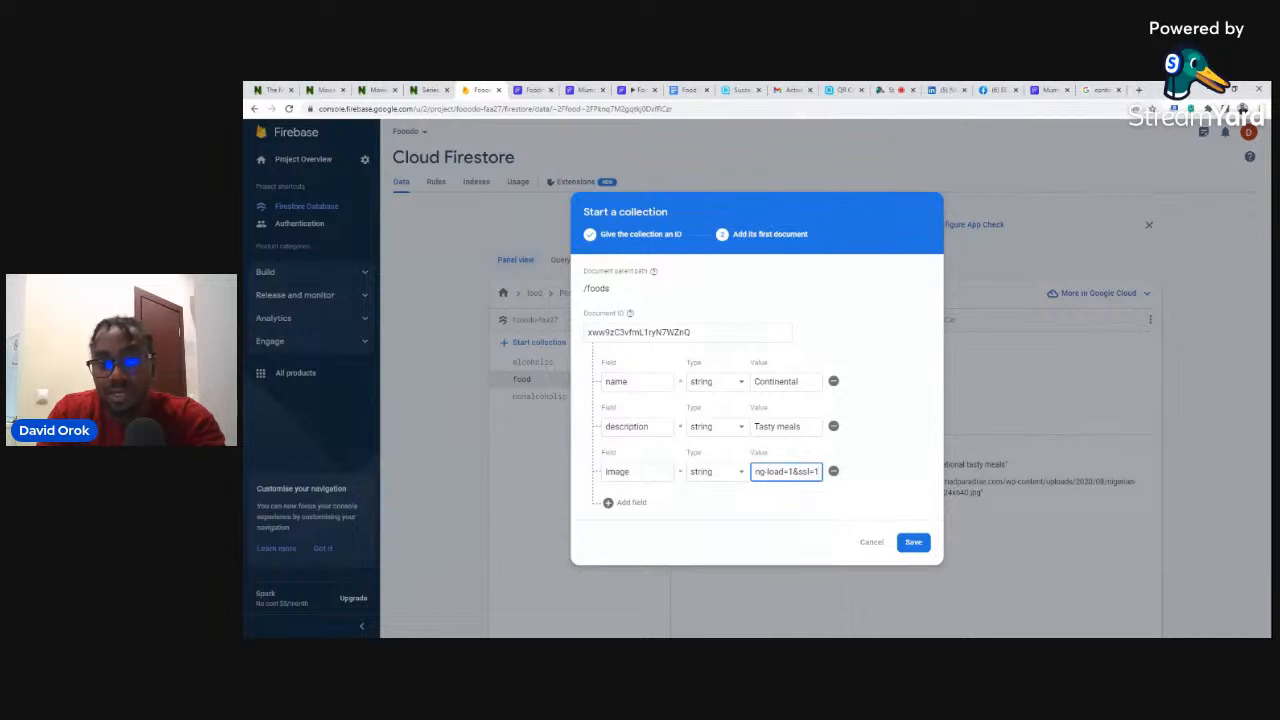
{"action": "left_click", "coordinate": [912, 543]}
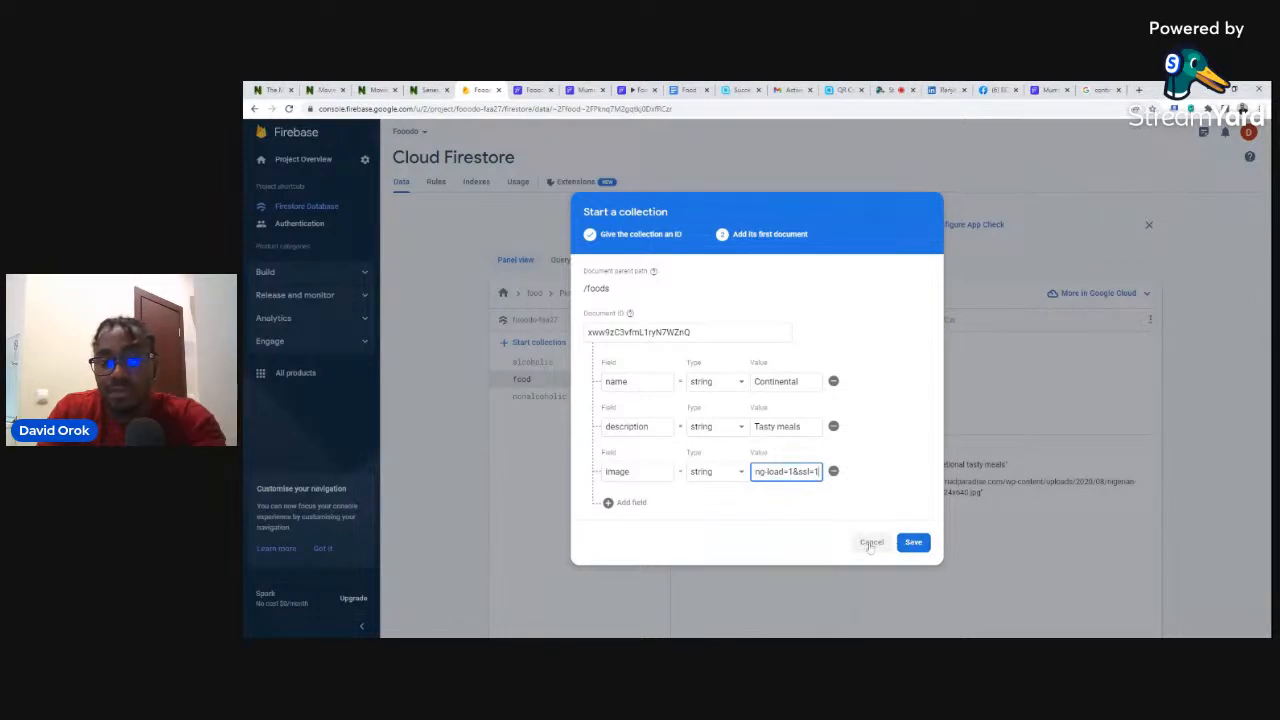
{"action": "left_click", "coordinate": [913, 542]}
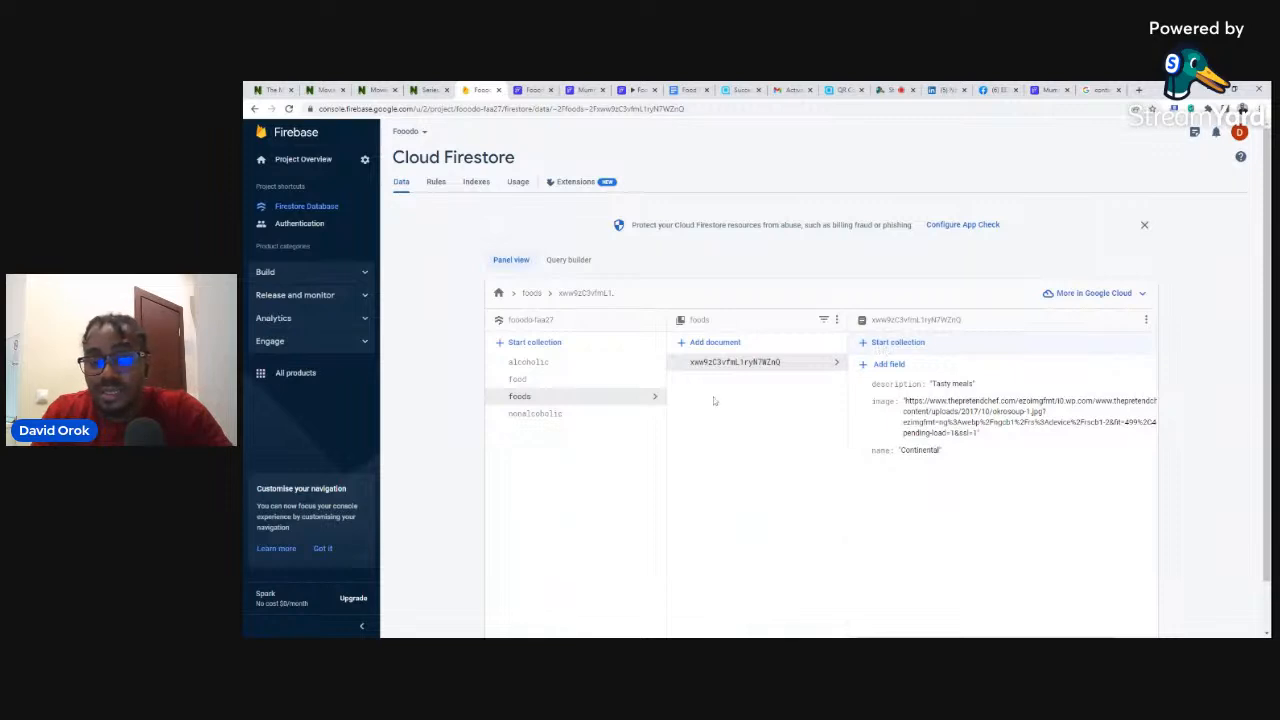
- Inspect the National and Continental documents in food, then start a subcollection under the foods document
{"action": "left_click", "coordinate": [581, 385]}
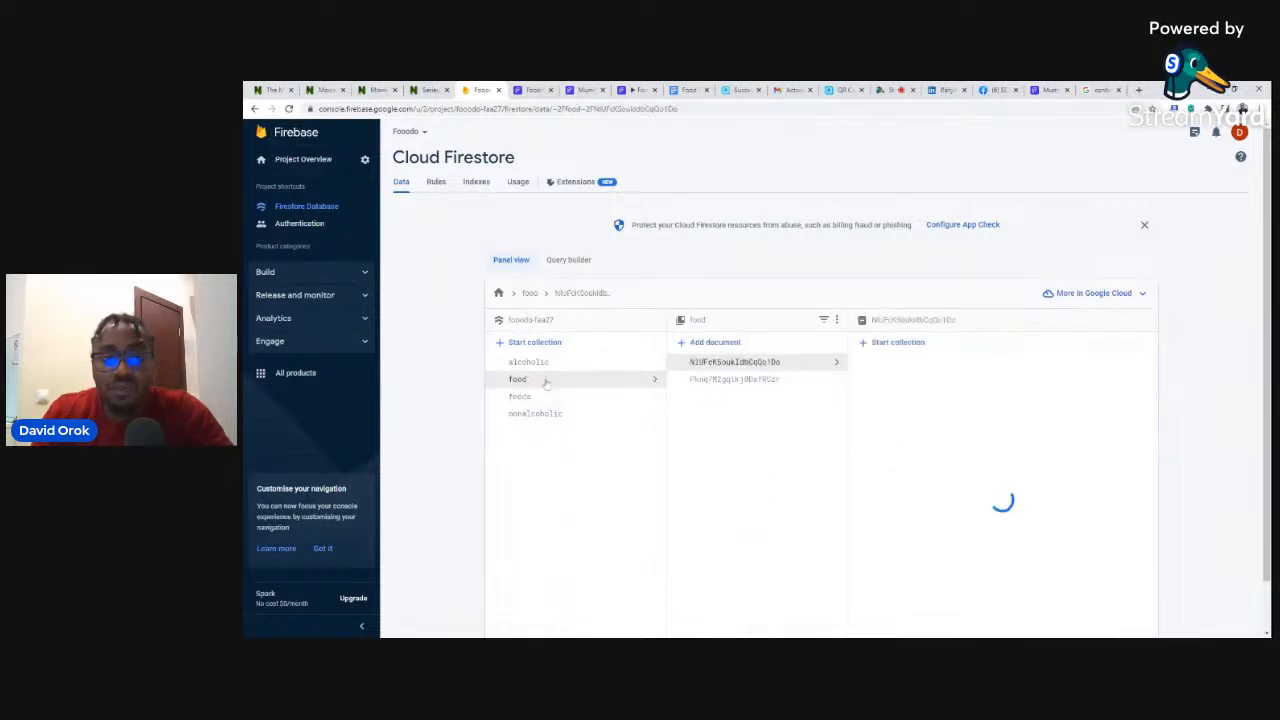
{"action": "left_click", "coordinate": [740, 381]}
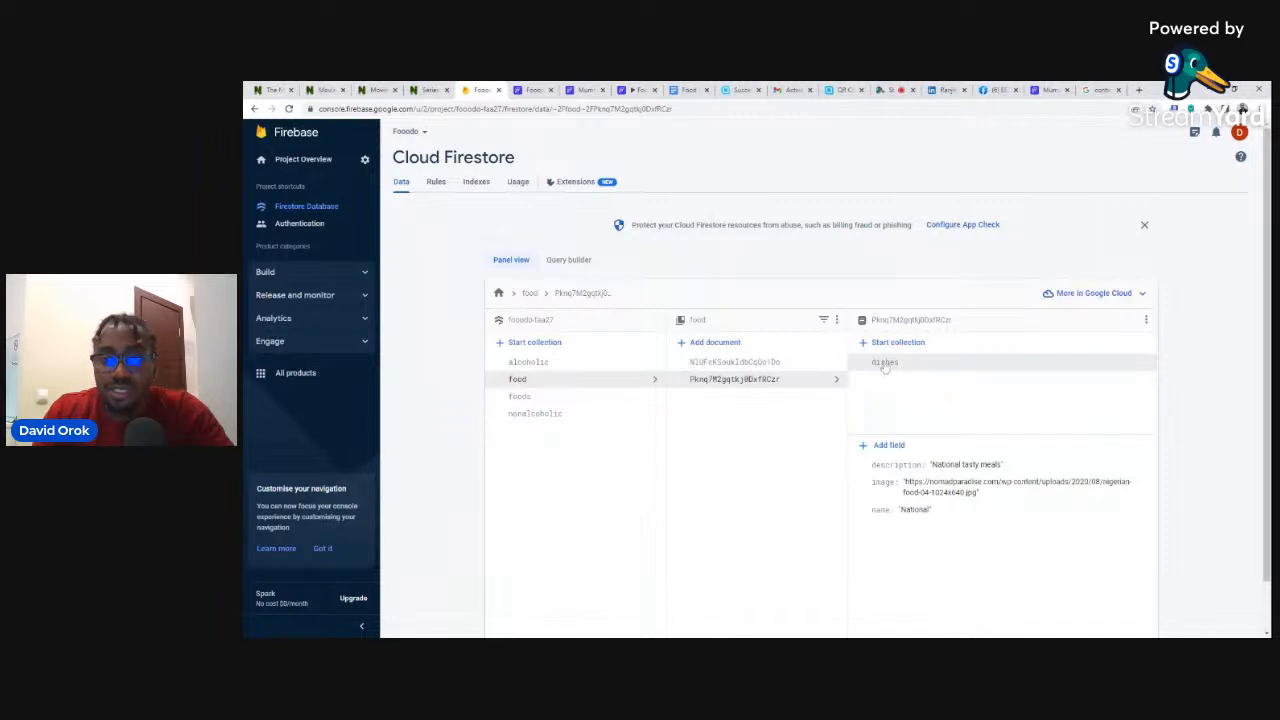
{"action": "left_click", "coordinate": [732, 365]}
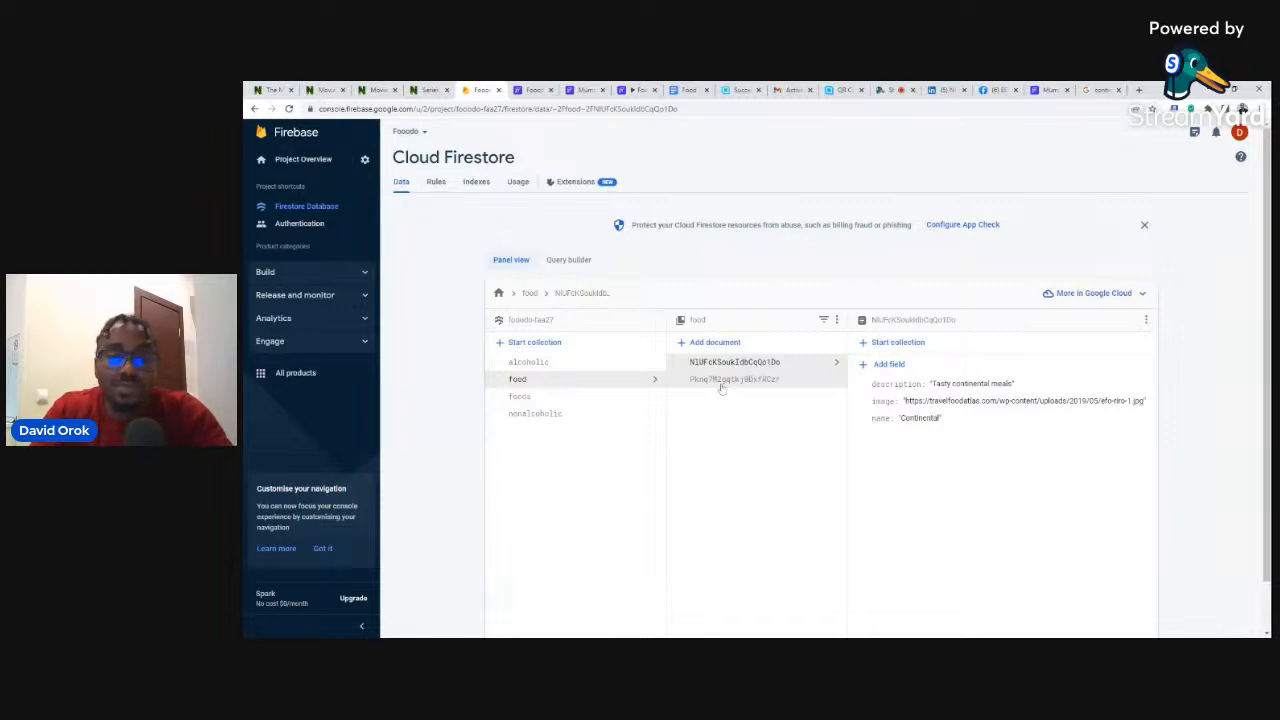
{"action": "left_click", "coordinate": [552, 397]}
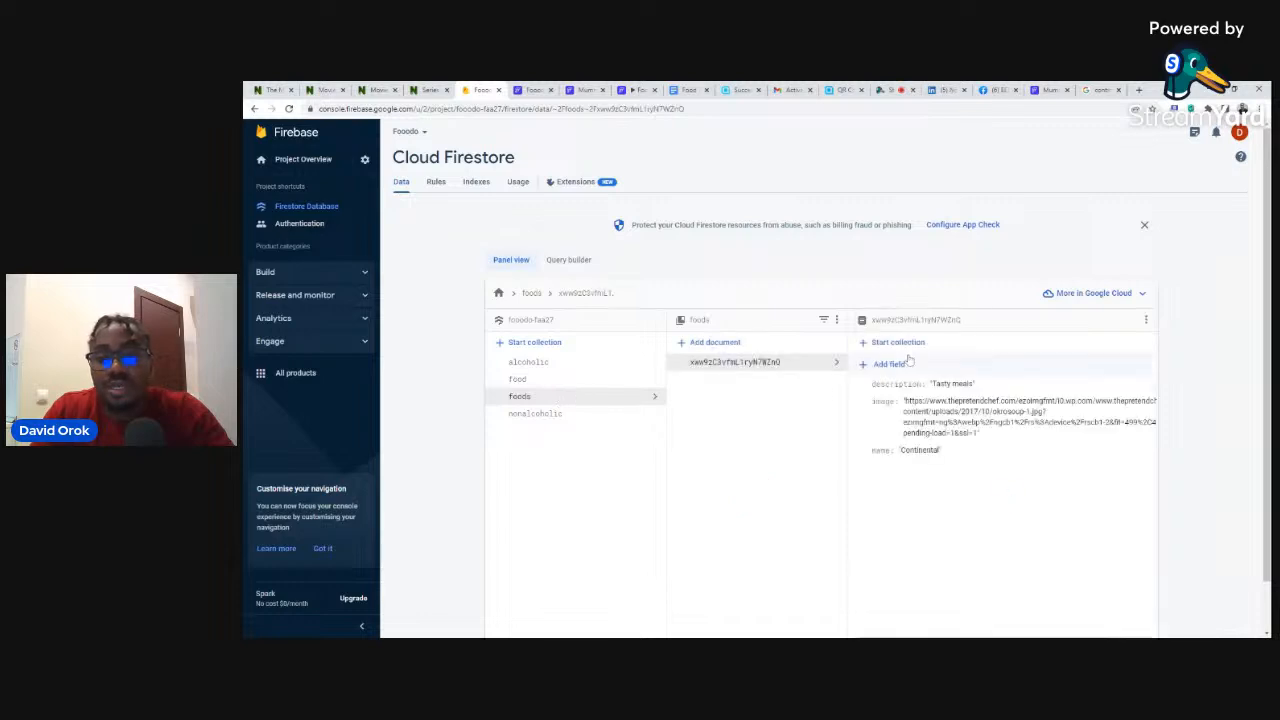
{"action": "left_click", "coordinate": [888, 343]}
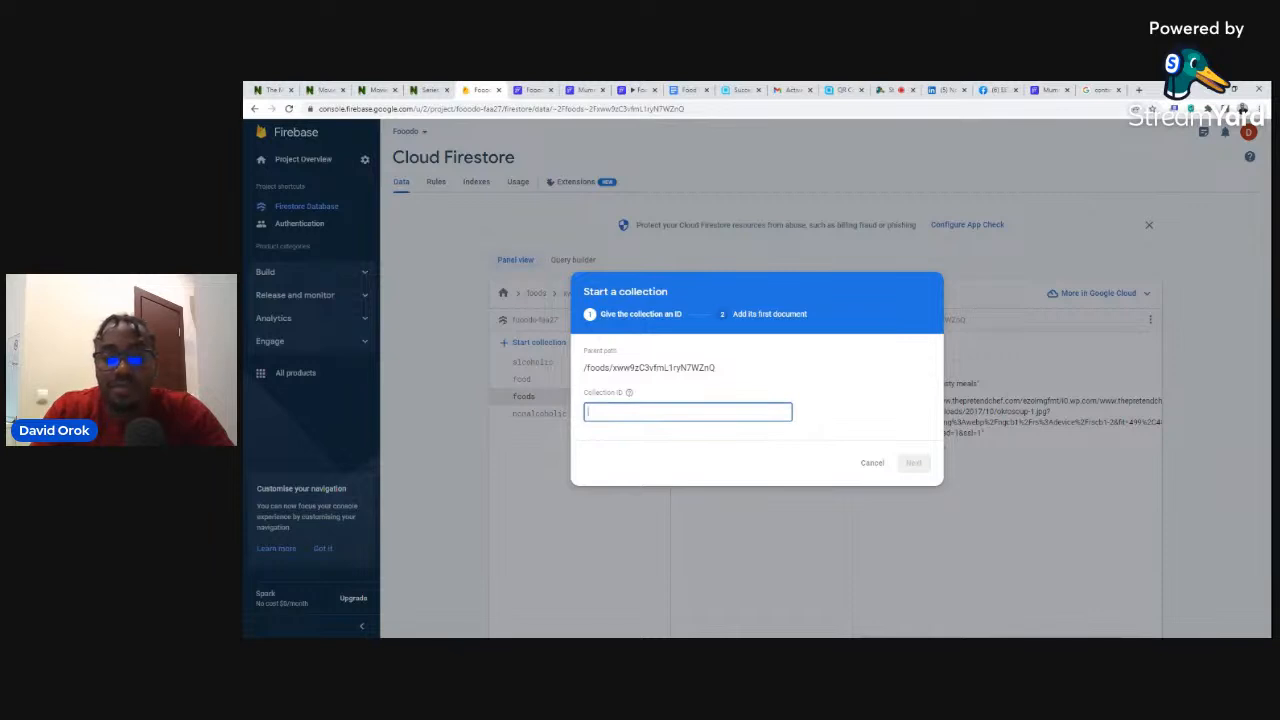
- Name the subcollection 'dishes' and auto-generate its first document ID, then cancel without saving
{"action": "type", "text": "dishes"}
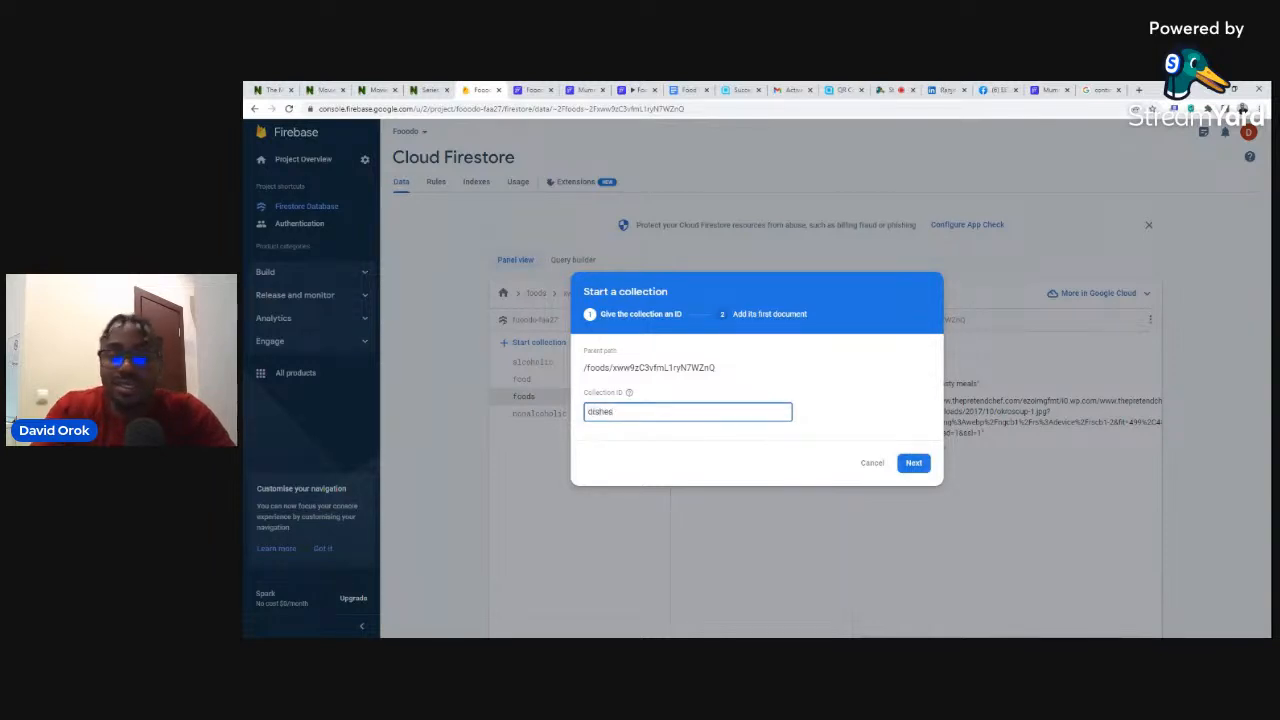
{"action": "left_click", "coordinate": [914, 462]}
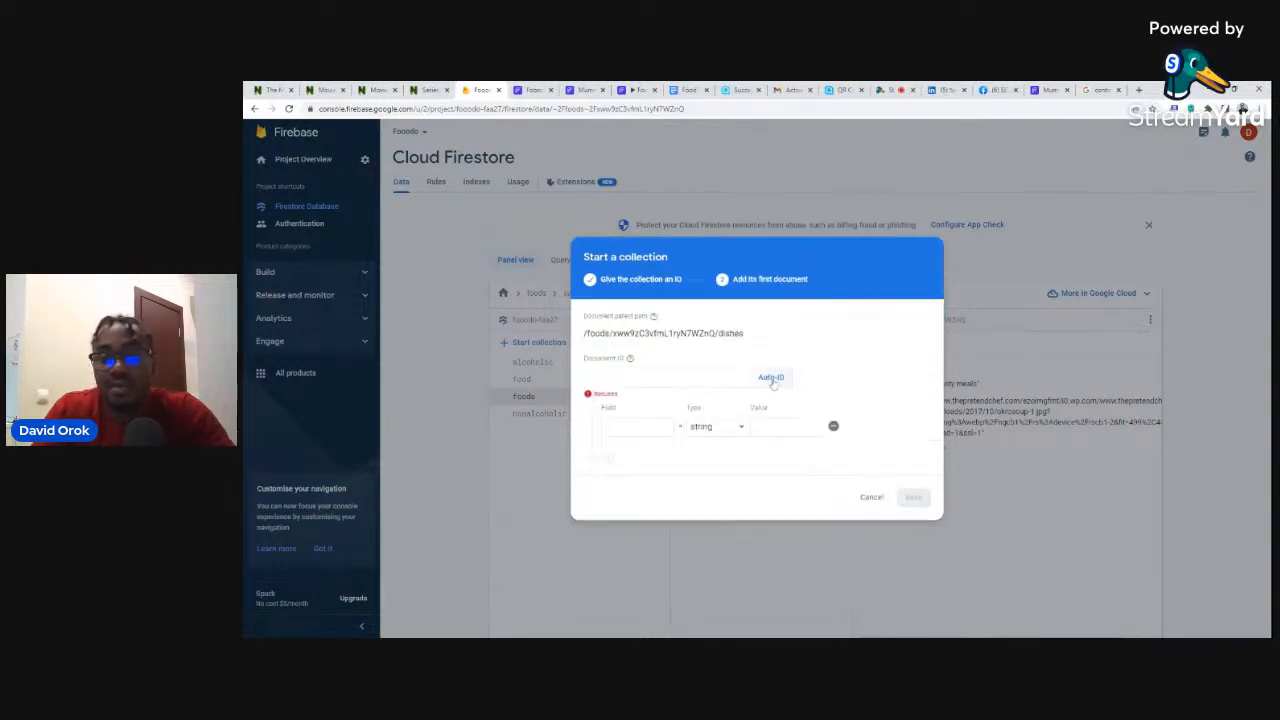
{"action": "left_click", "coordinate": [770, 377]}
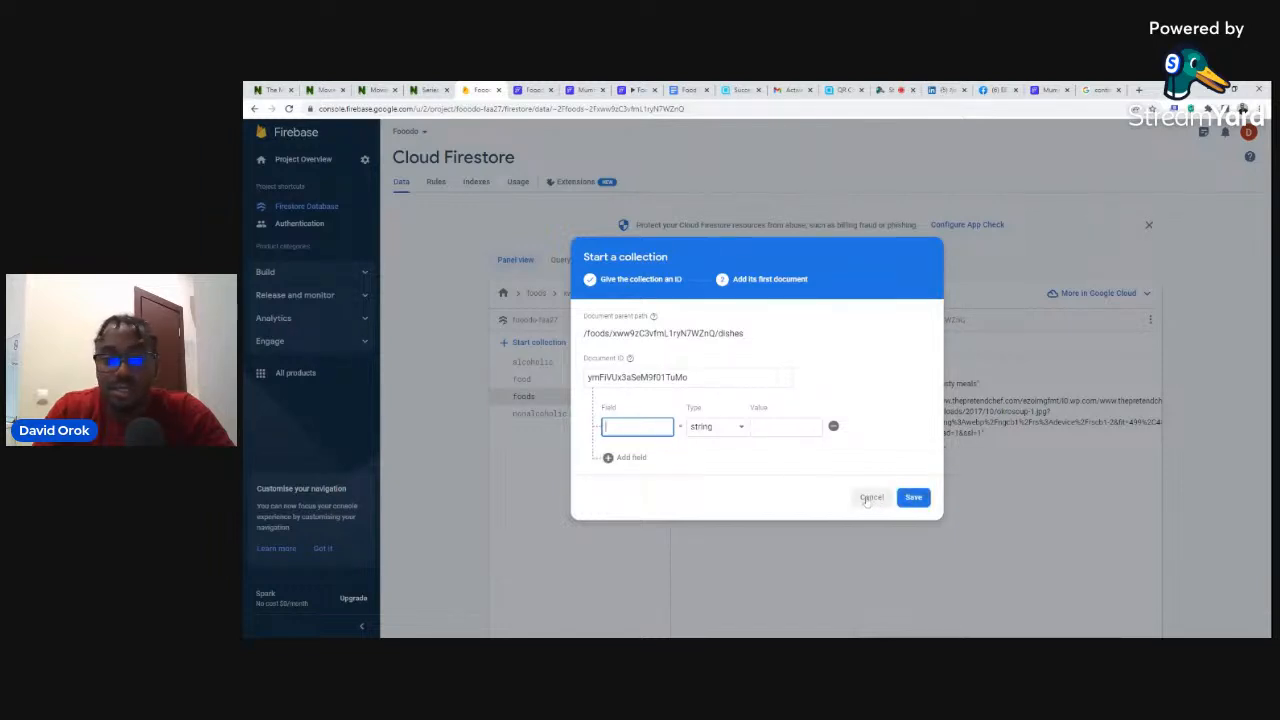
{"action": "left_click", "coordinate": [870, 497]}
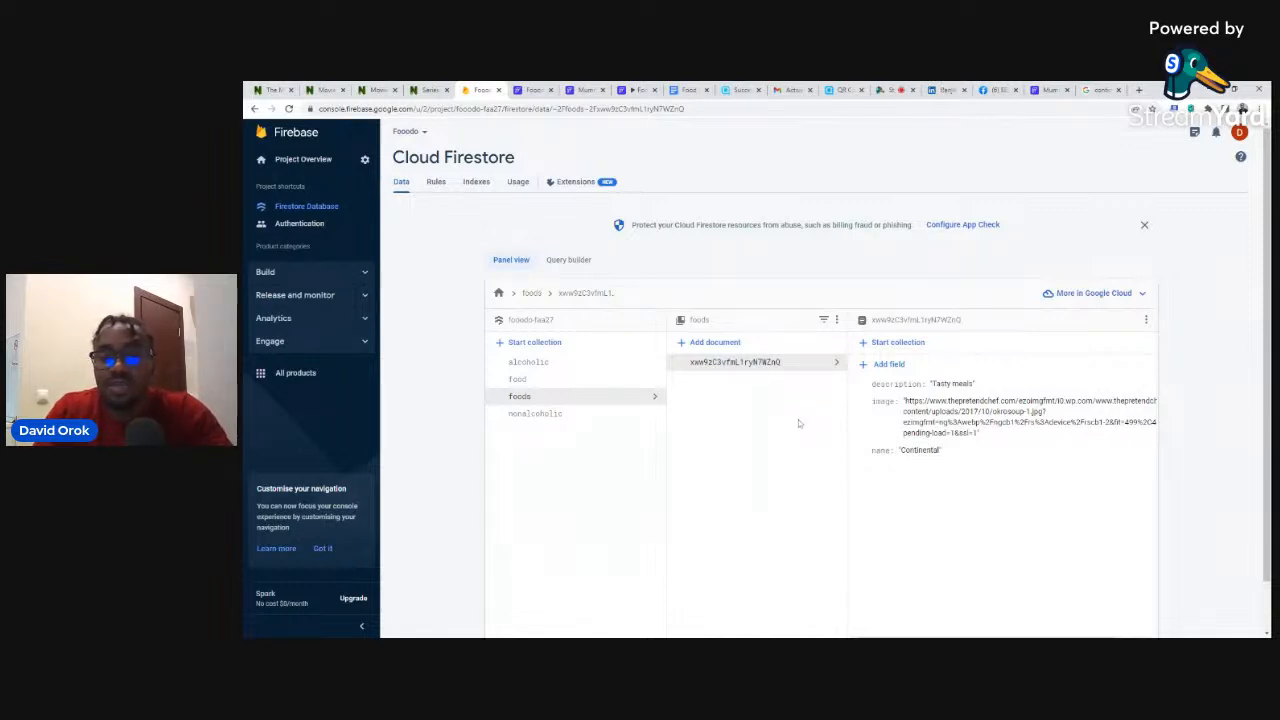
- Delete the Continental document from the foods collection through its options menu
{"action": "left_click", "coordinate": [1146, 321]}
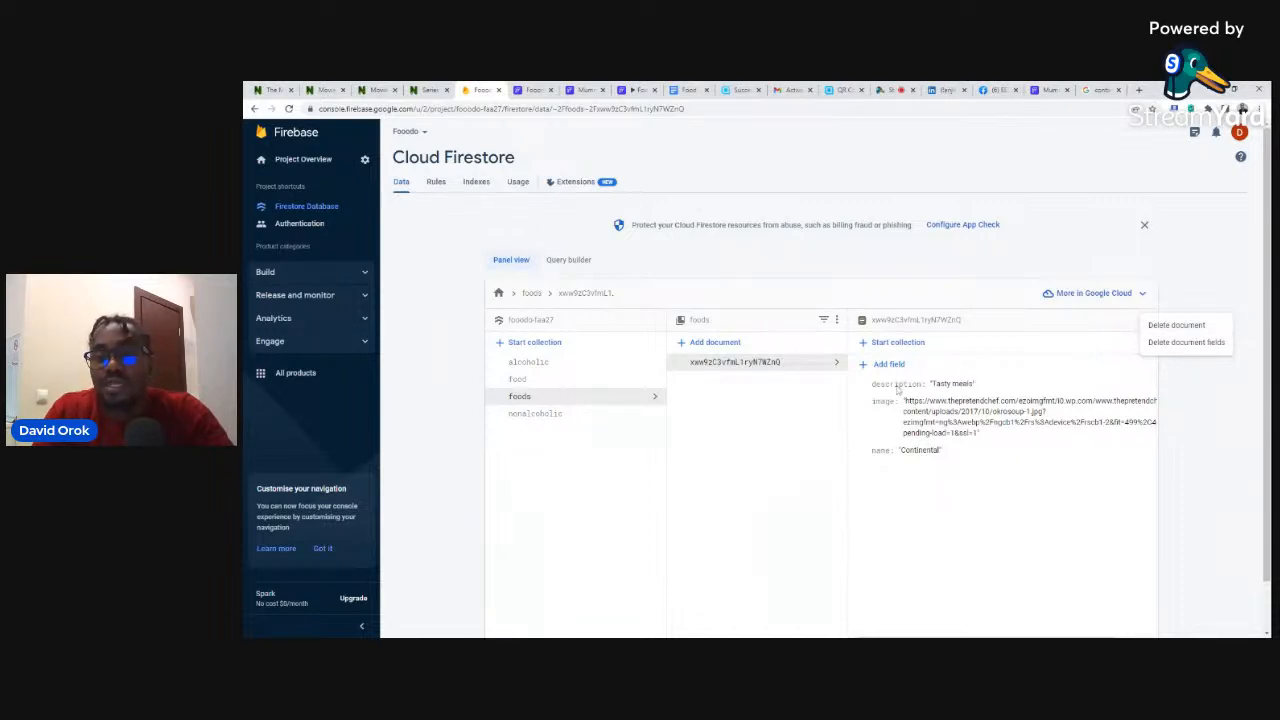
{"action": "left_click", "coordinate": [1107, 323]}
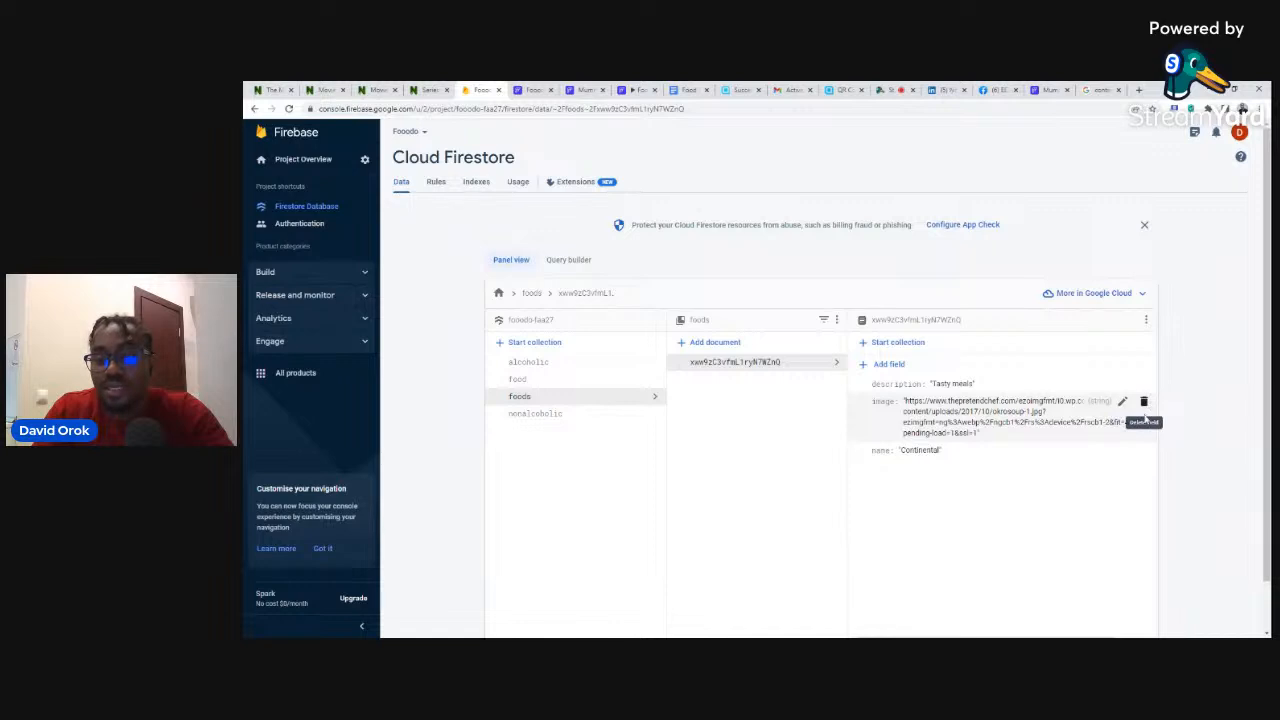
{"action": "left_click", "coordinate": [1146, 319]}
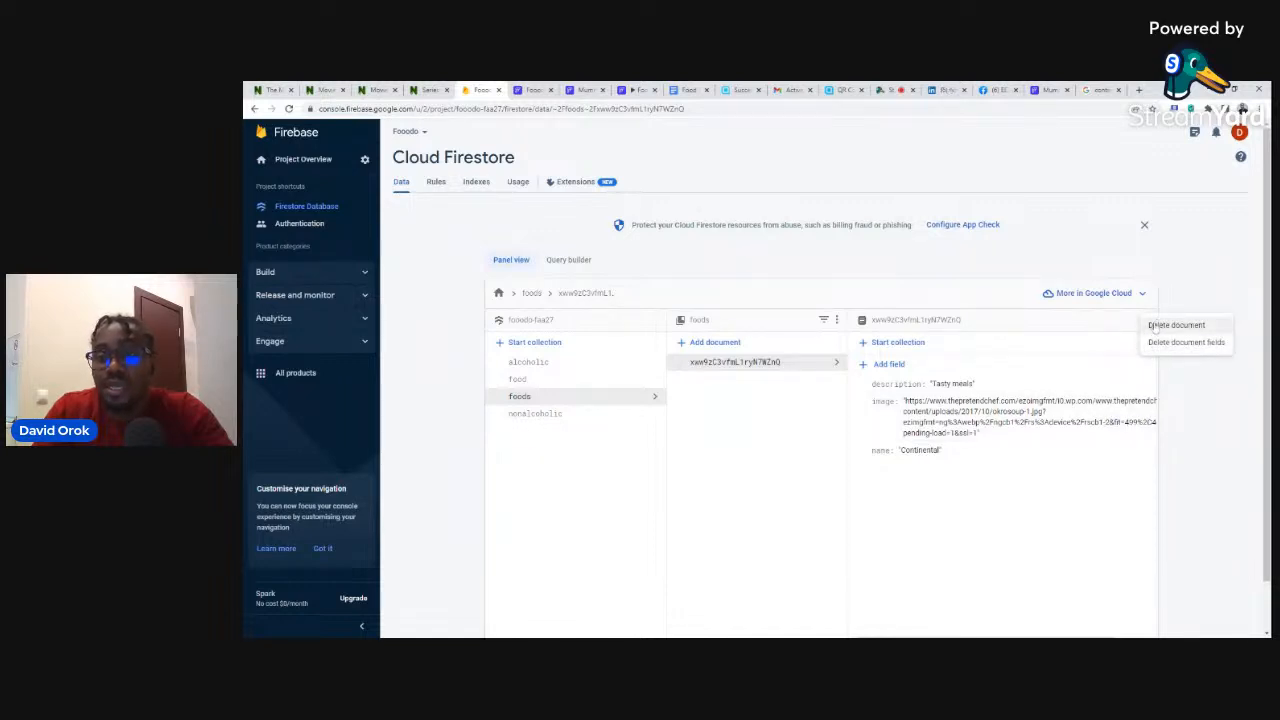
{"action": "left_click", "coordinate": [1155, 326]}
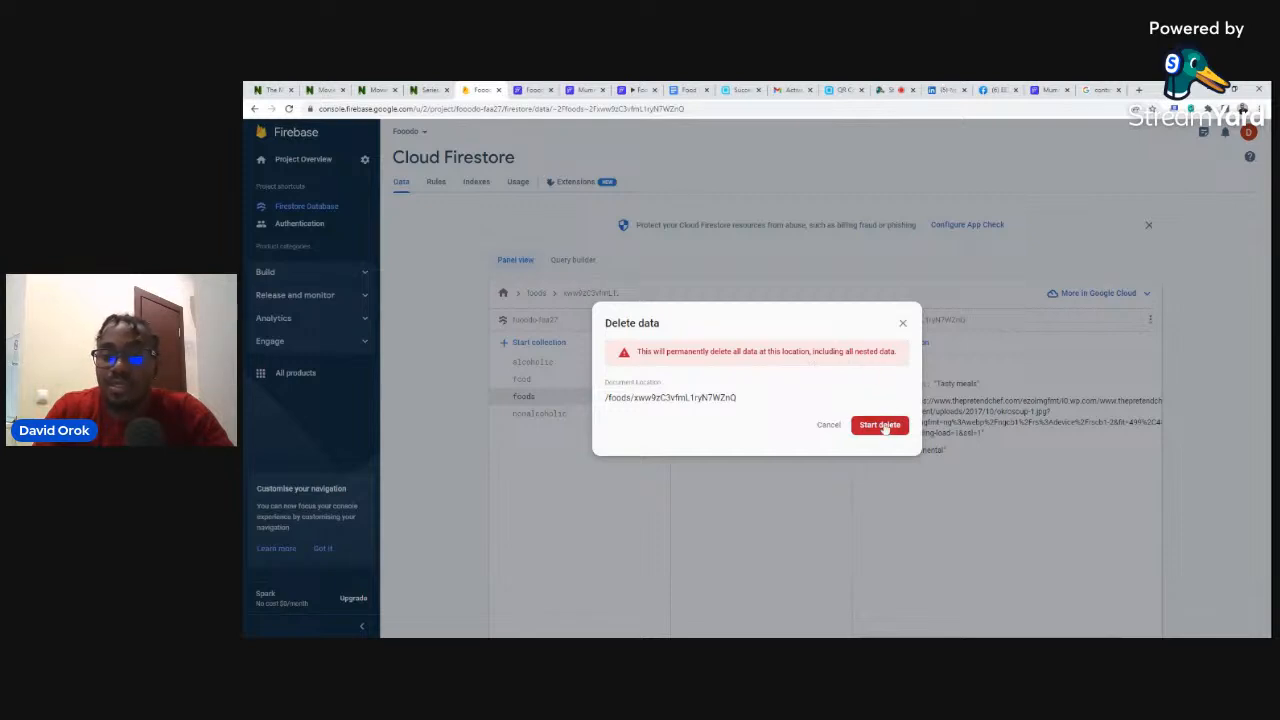
{"action": "left_click", "coordinate": [880, 425]}
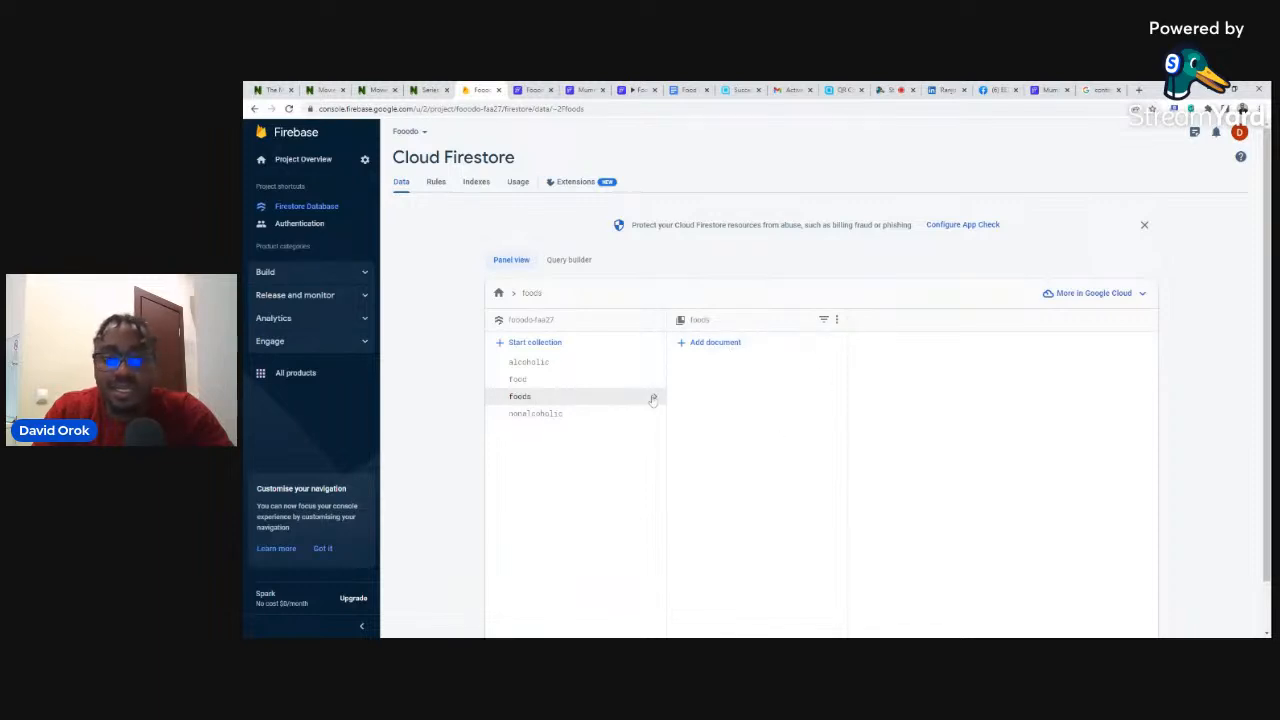
- Delete the foods collection, typing 'foods' as the confirmation name
{"action": "left_click", "coordinate": [836, 319]}
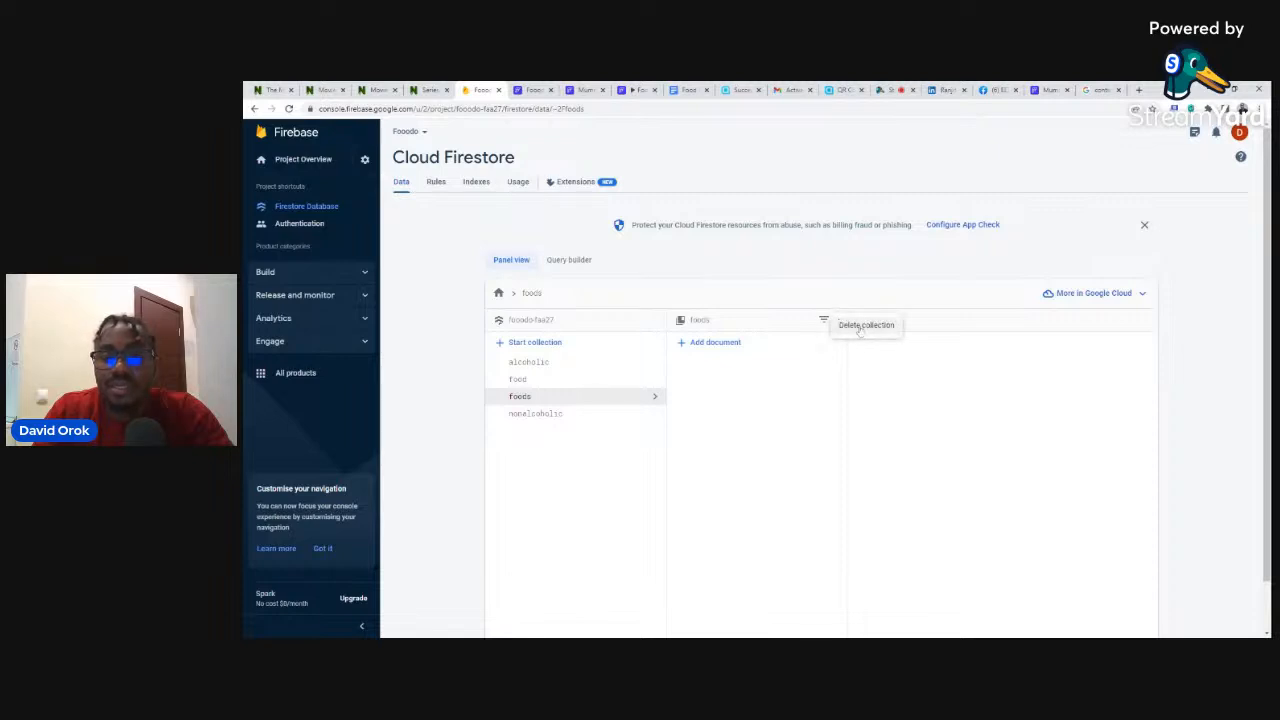
{"action": "left_click", "coordinate": [862, 326]}
{"action": "left_click", "coordinate": [702, 416]}
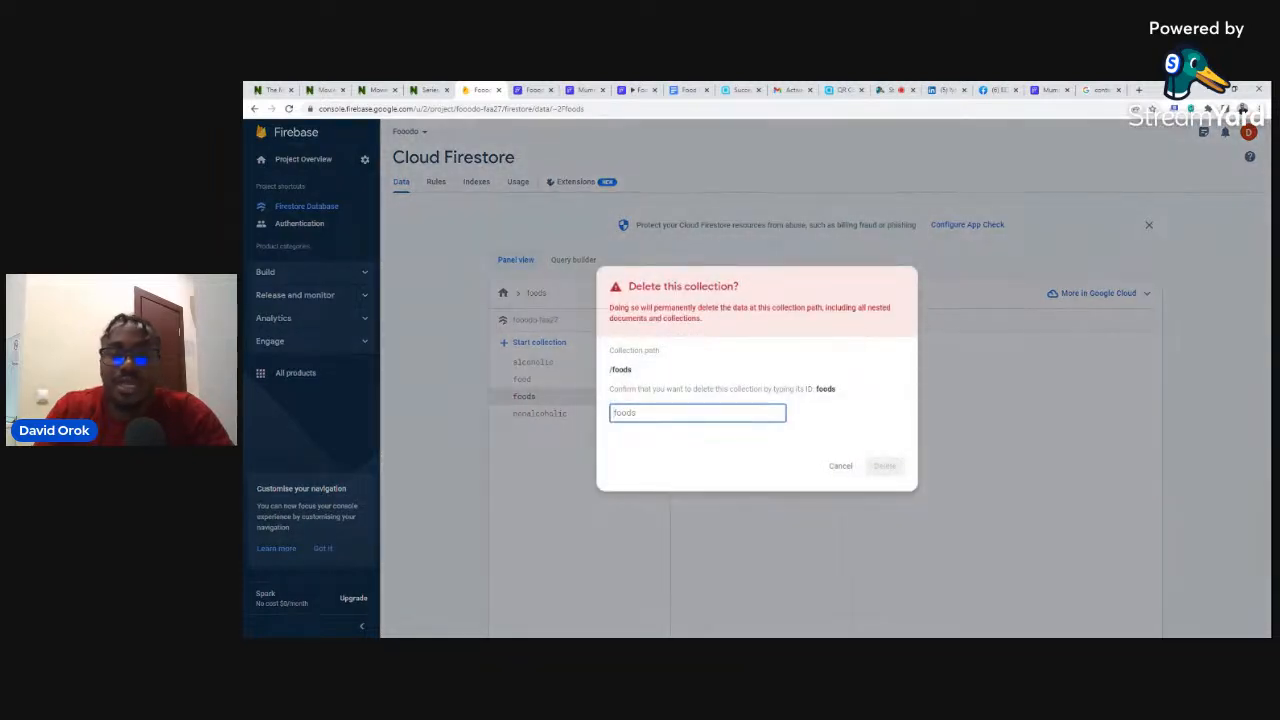
{"action": "type", "text": "foods"}
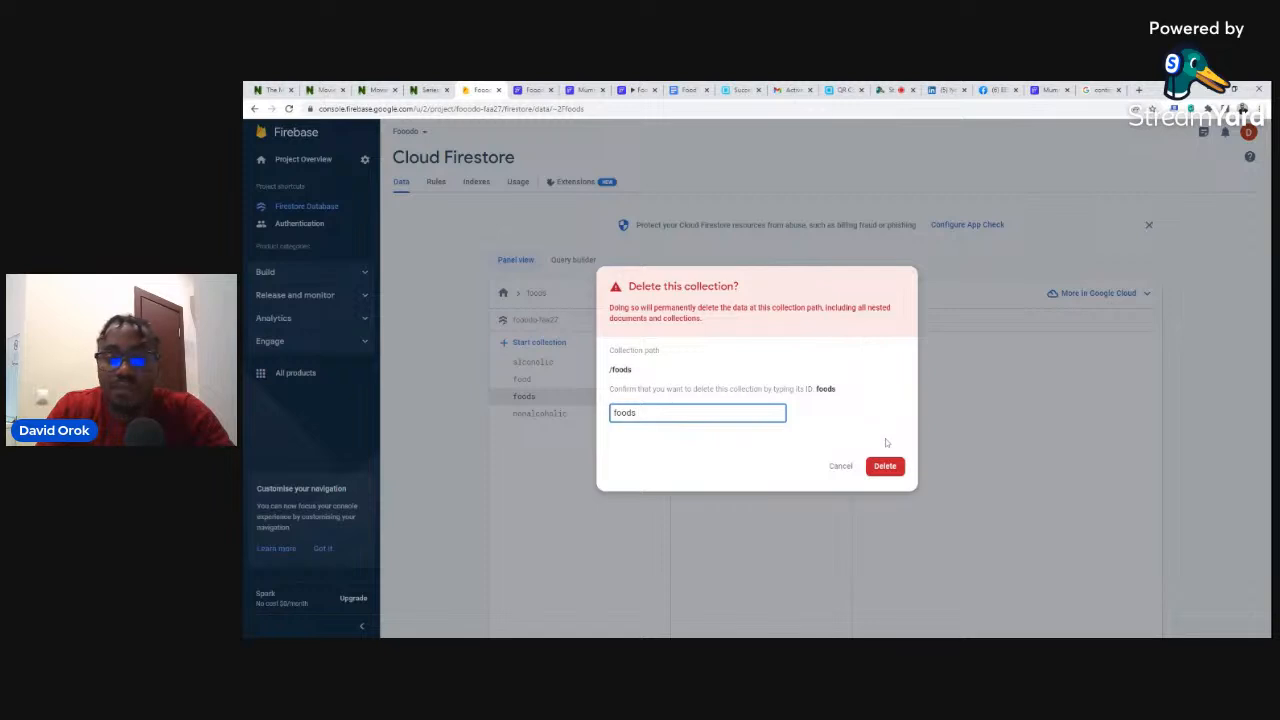
{"action": "left_click", "coordinate": [885, 467]}
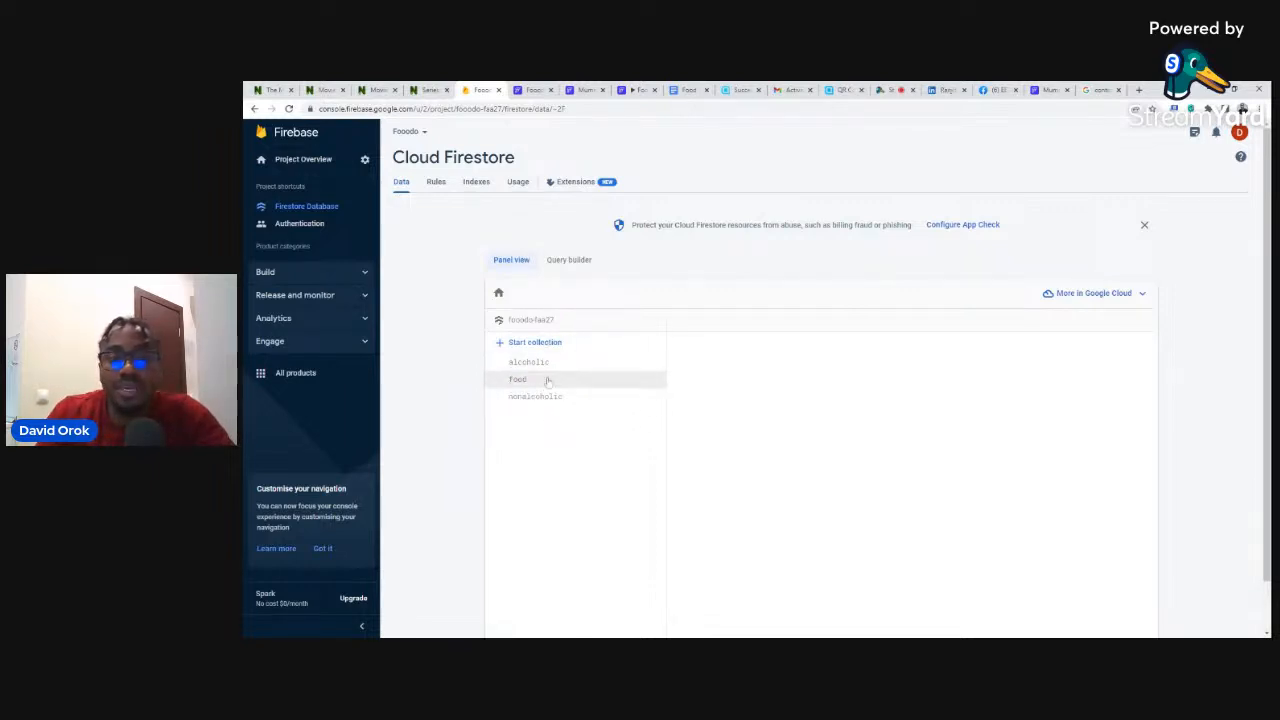
- Open food > National > dishes and view the Afang and Okro dish fields, closing an extra tab
{"action": "left_click", "coordinate": [531, 383]}
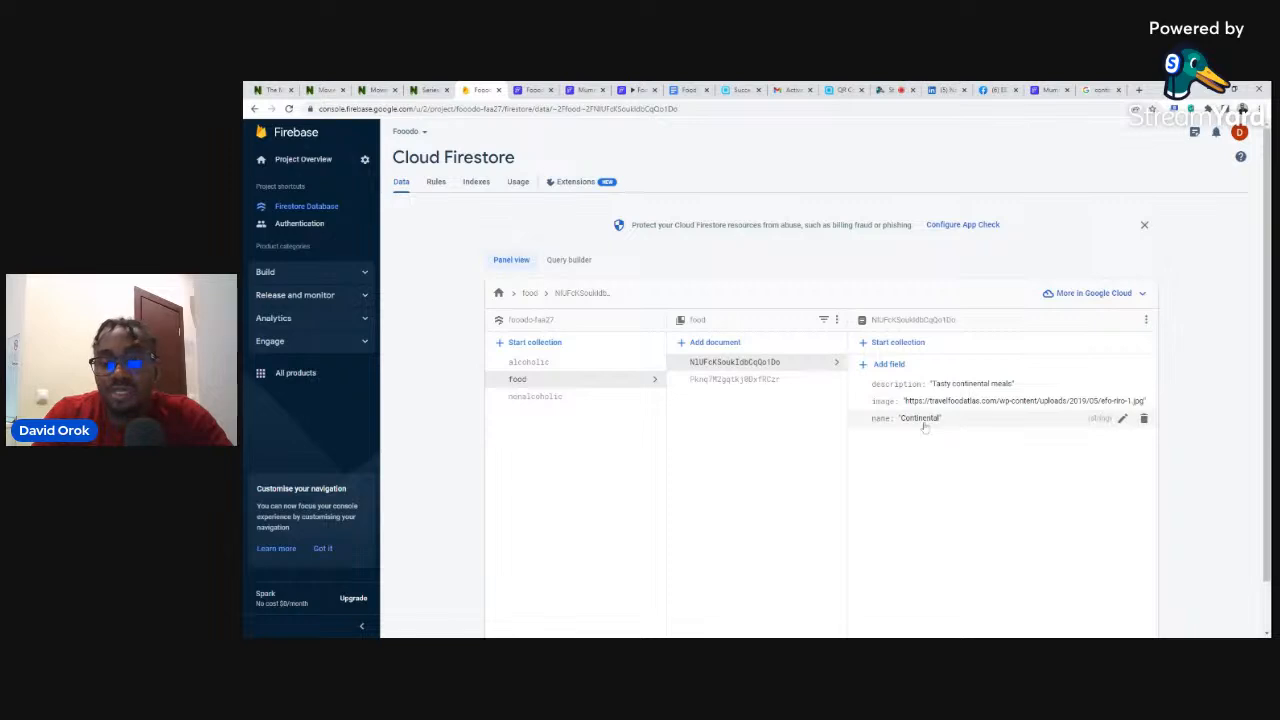
{"action": "left_click", "coordinate": [740, 379]}
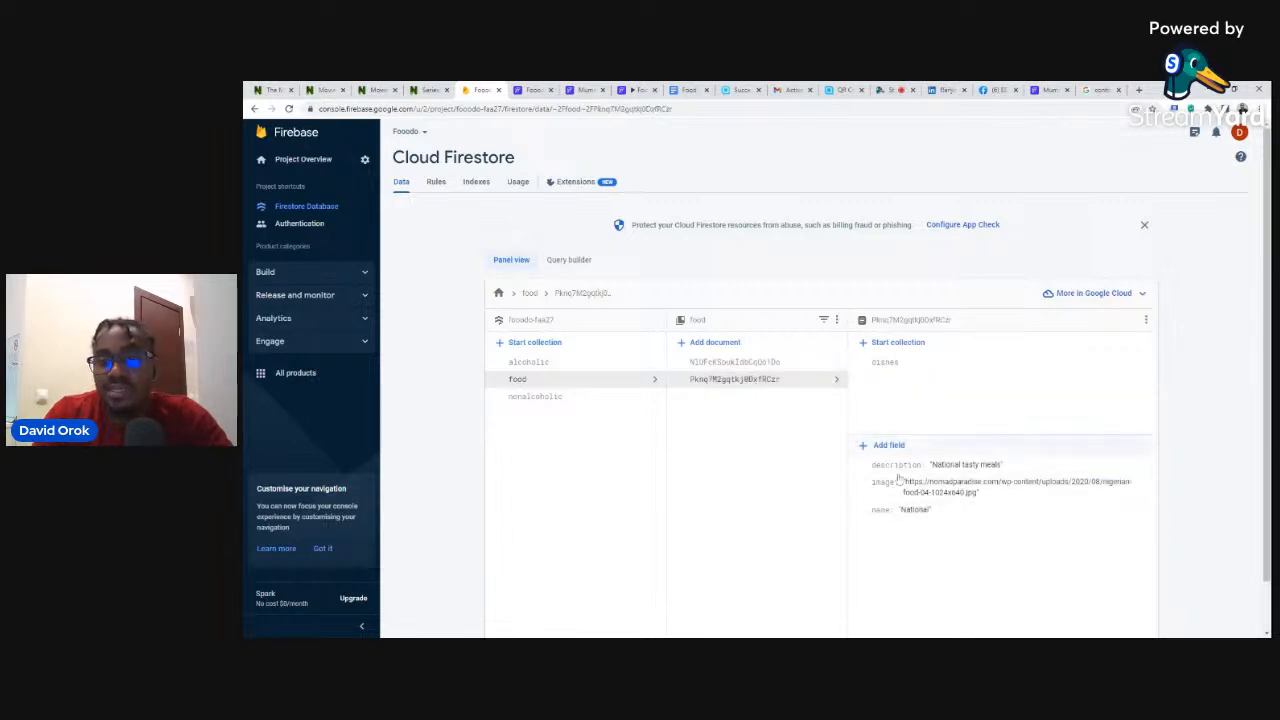
{"action": "left_click", "coordinate": [882, 366]}
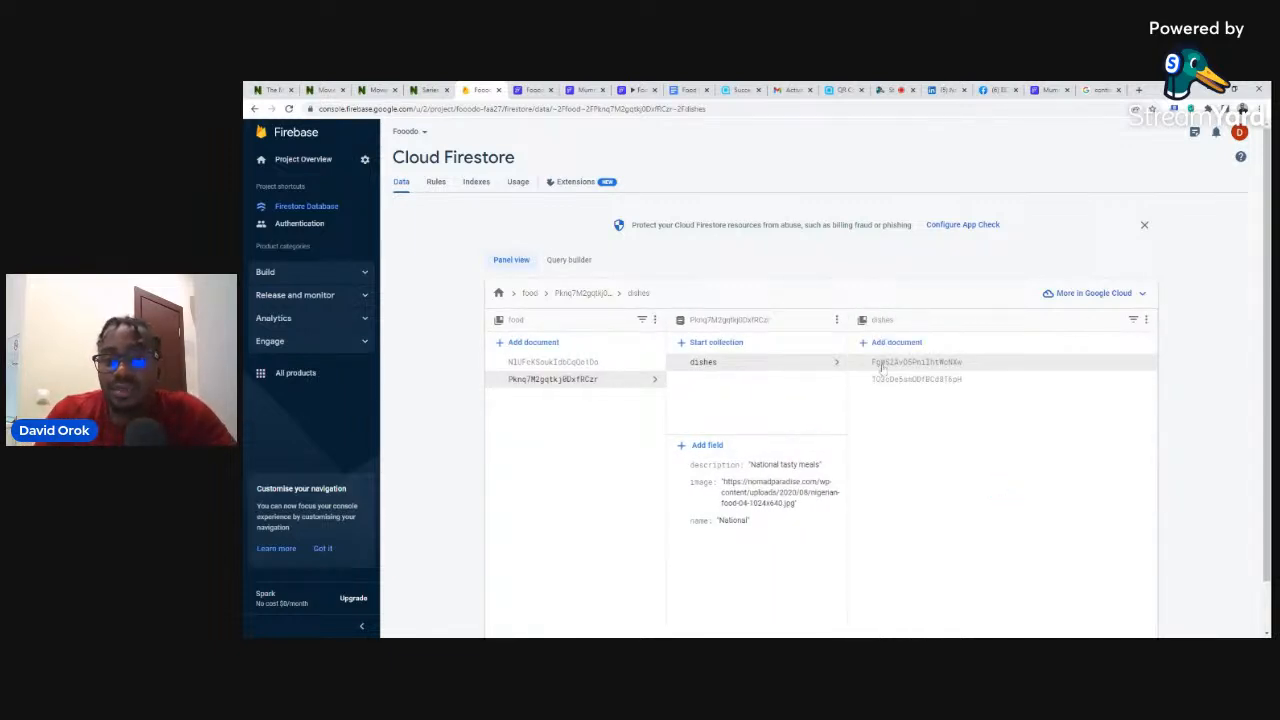
{"action": "left_click", "coordinate": [882, 364]}
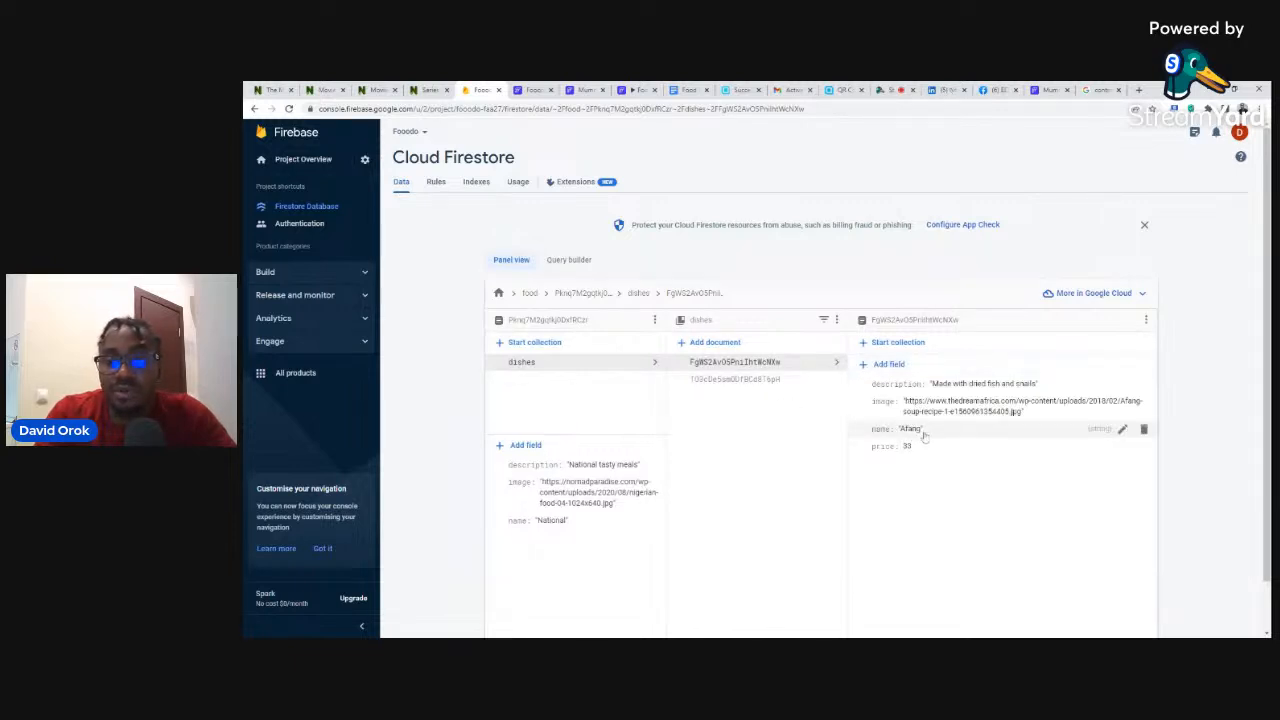
{"action": "left_click", "coordinate": [759, 386]}
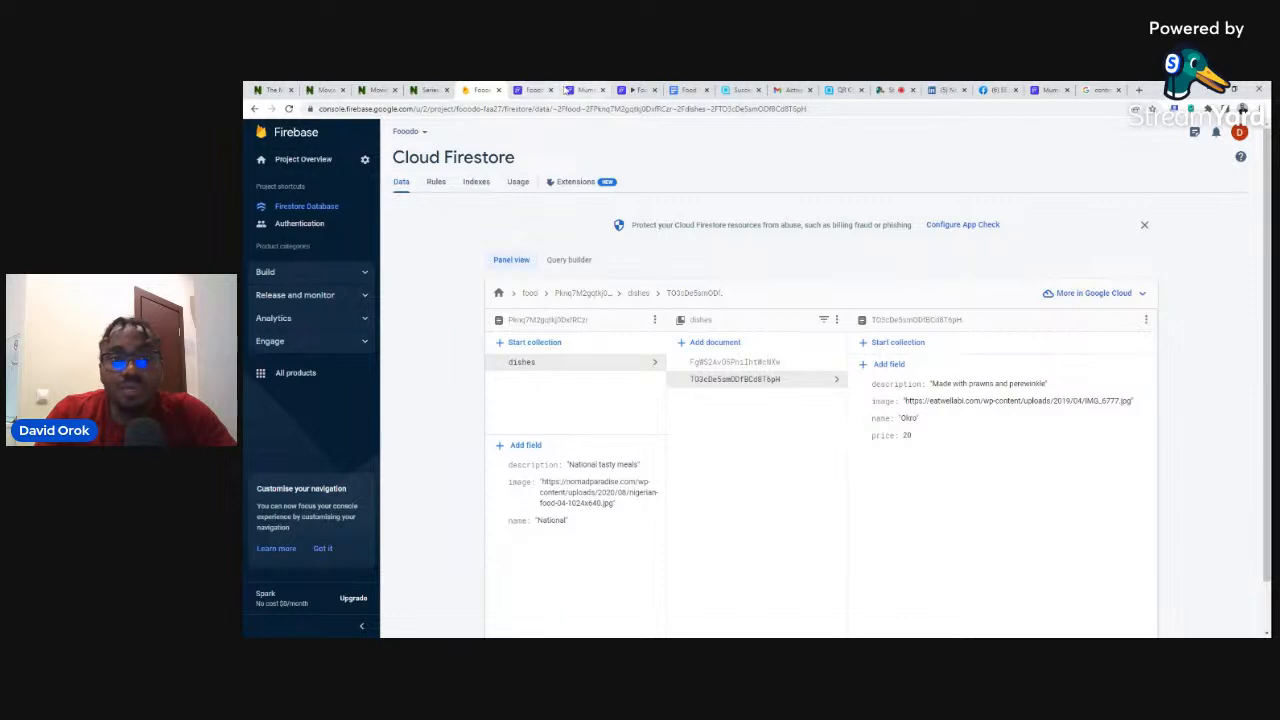
{"action": "left_click", "coordinate": [602, 90]}
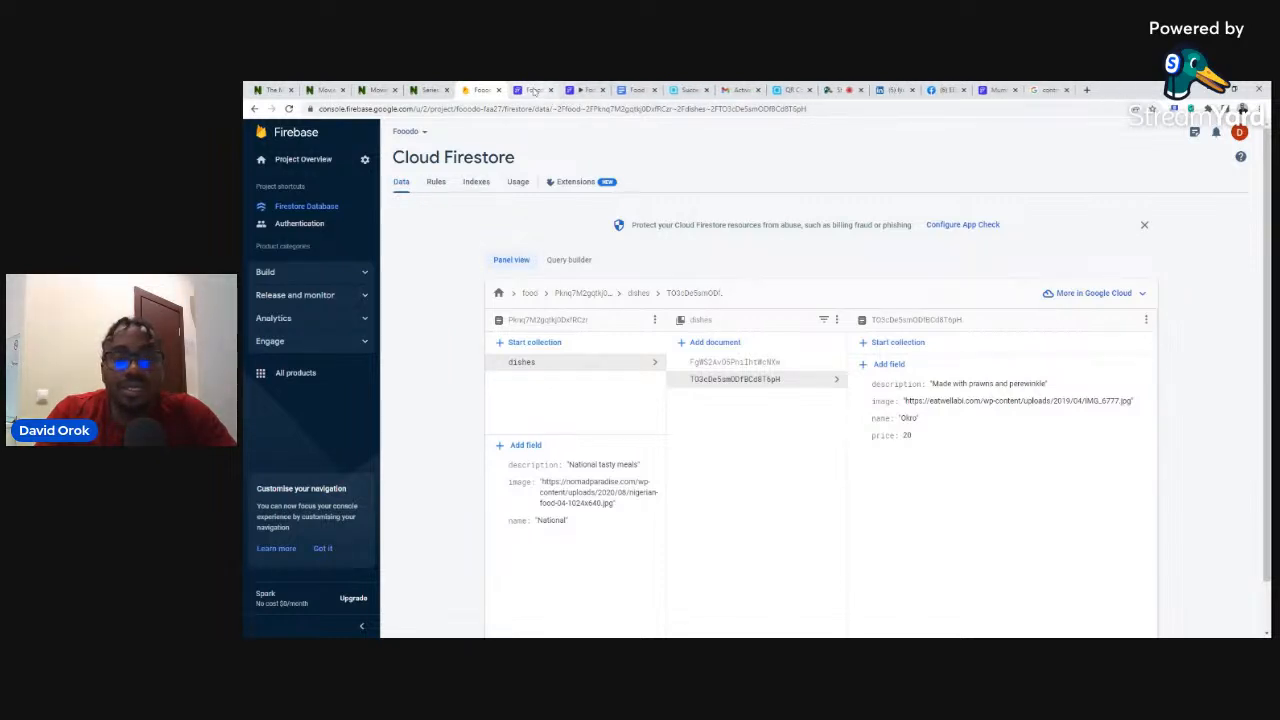
{"action": "left_click", "coordinate": [534, 90]}
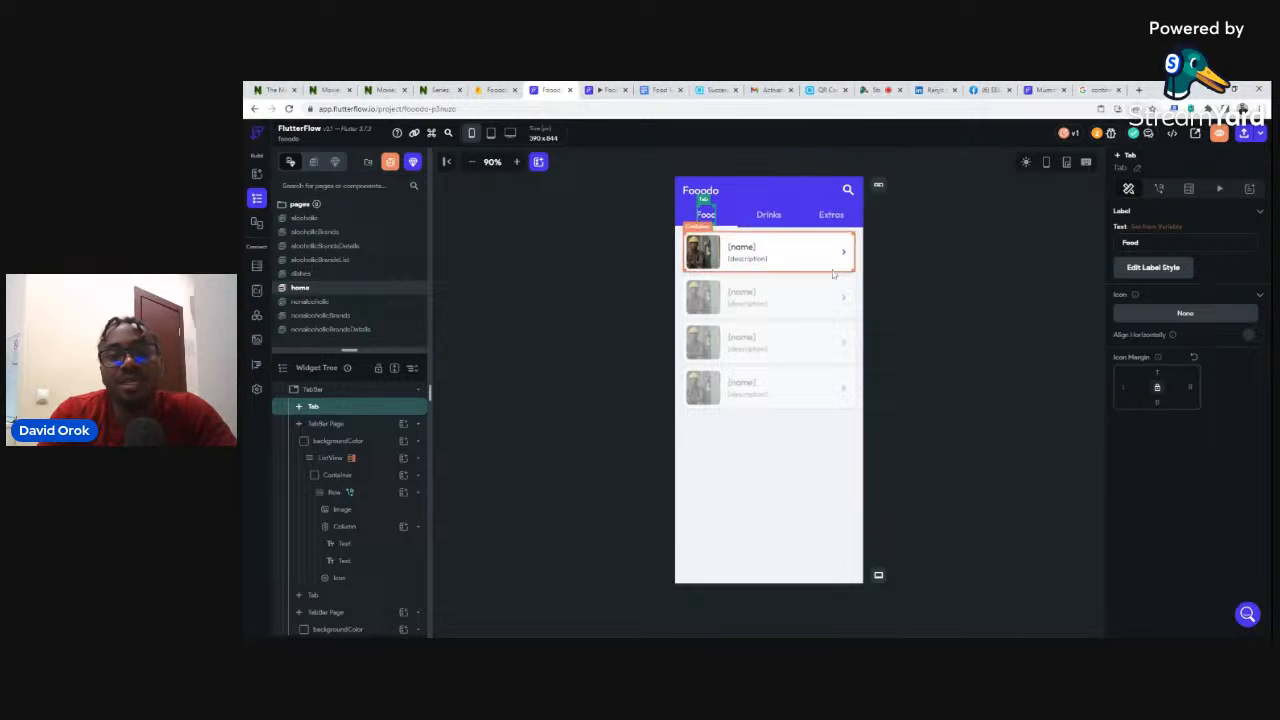
- Back in FlutterFlow, open the Firestore schema panel showing the users collection's fields
{"action": "left_click", "coordinate": [493, 91]}
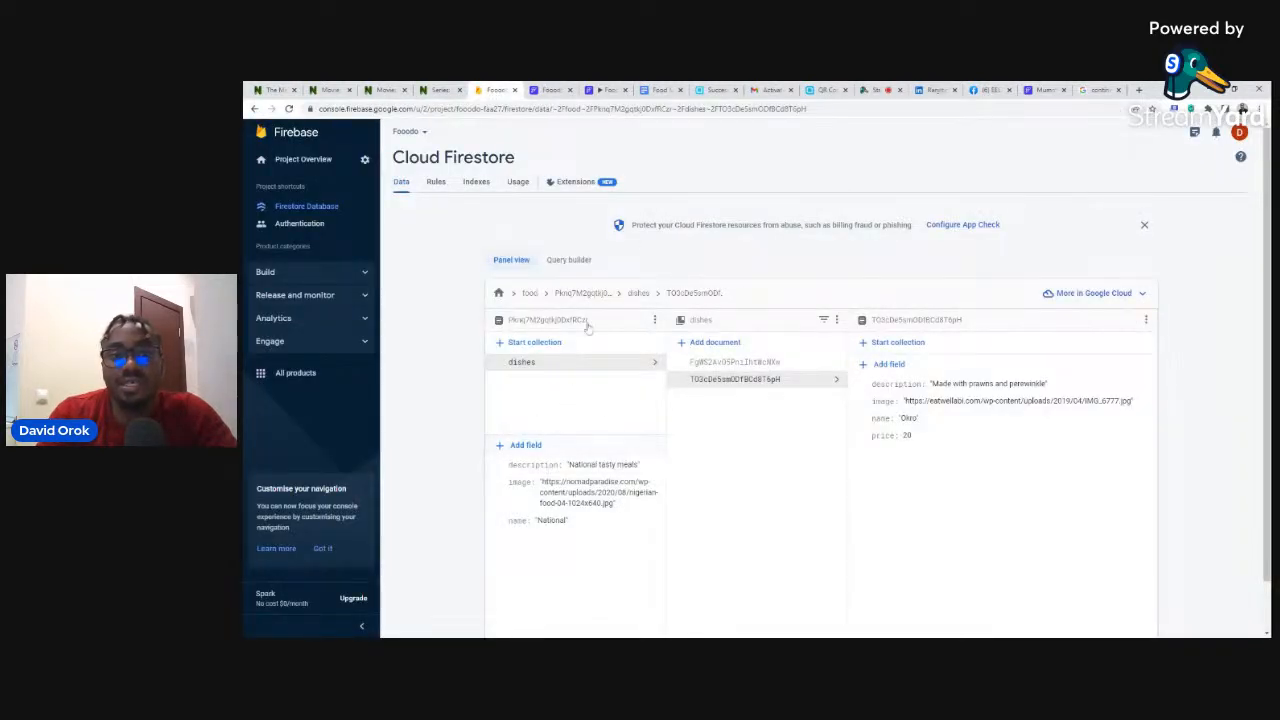
{"action": "left_click", "coordinate": [545, 90]}
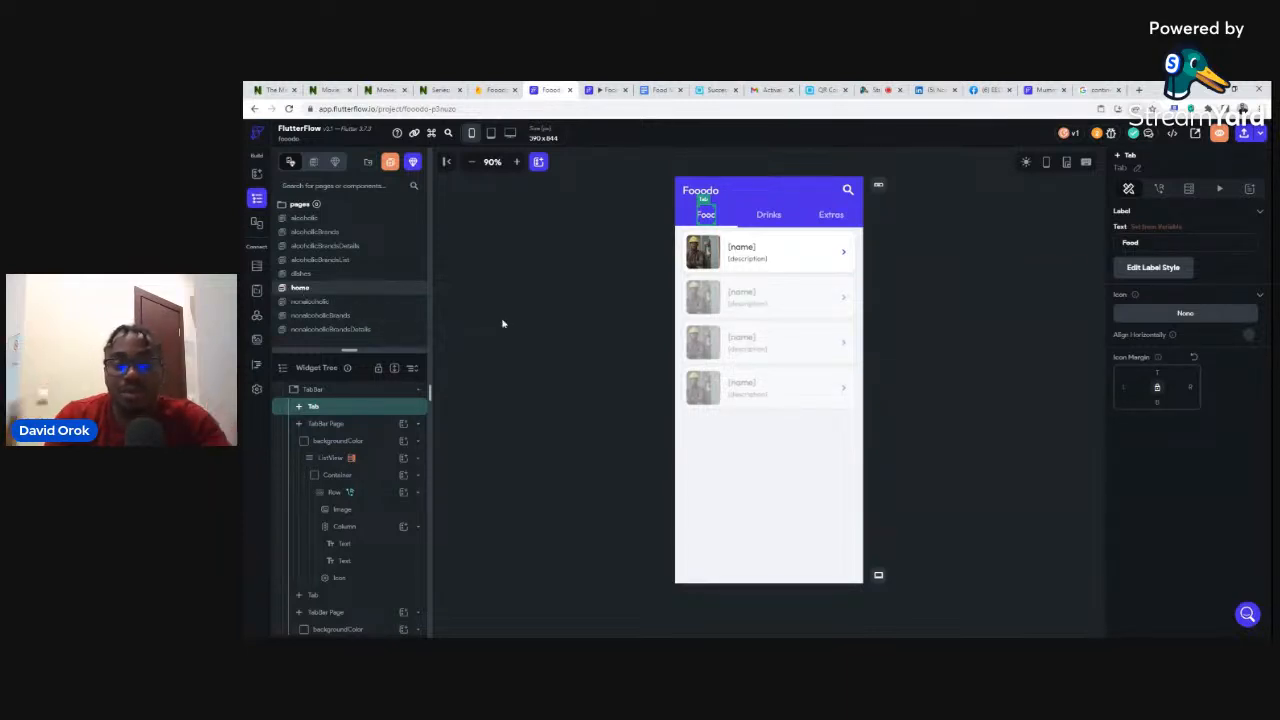
{"action": "left_click", "coordinate": [256, 267]}
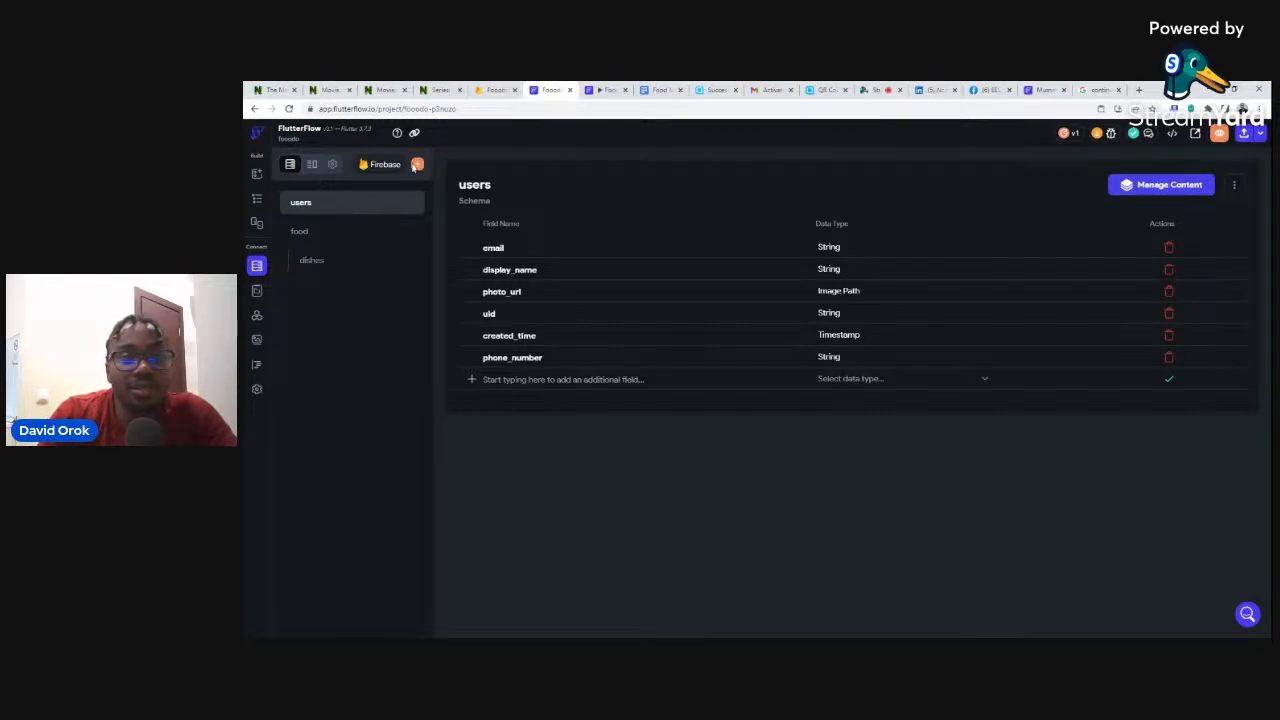
- View the food collection's image, description and name fields, then switch to the live Mummy J Cuisine app
{"action": "left_click", "coordinate": [300, 232]}
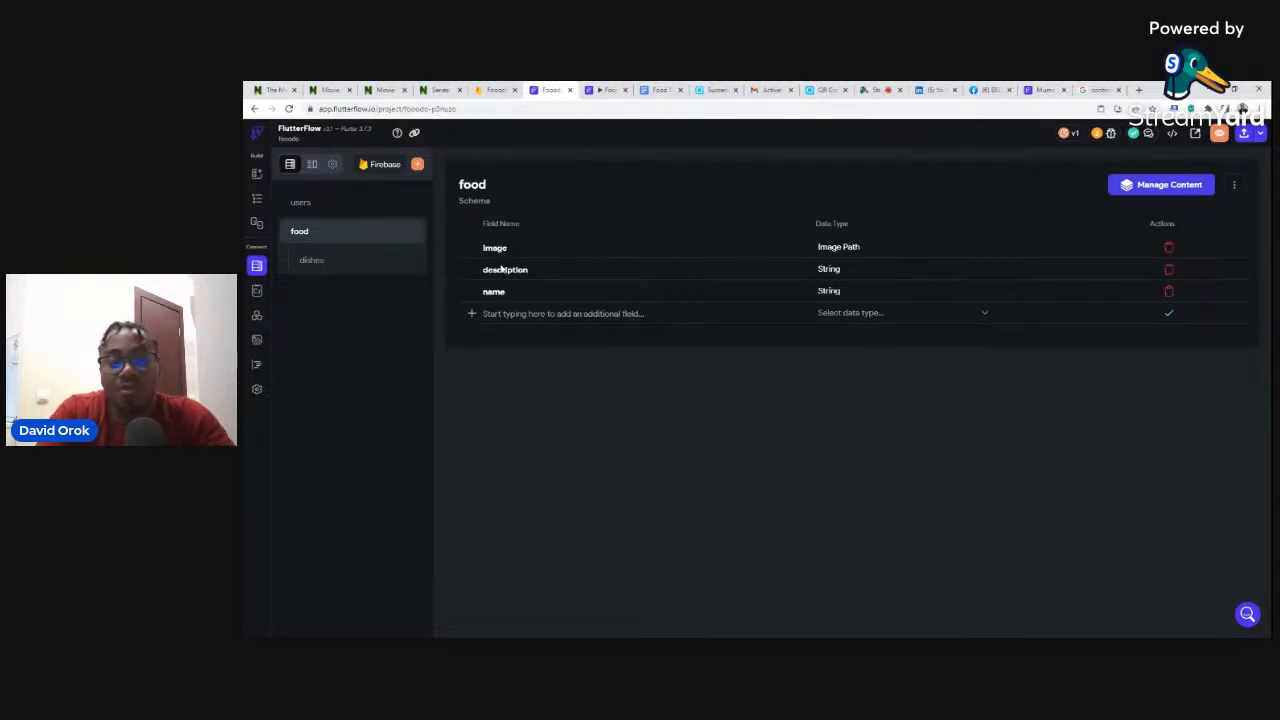
{"action": "left_click", "coordinate": [1043, 90]}
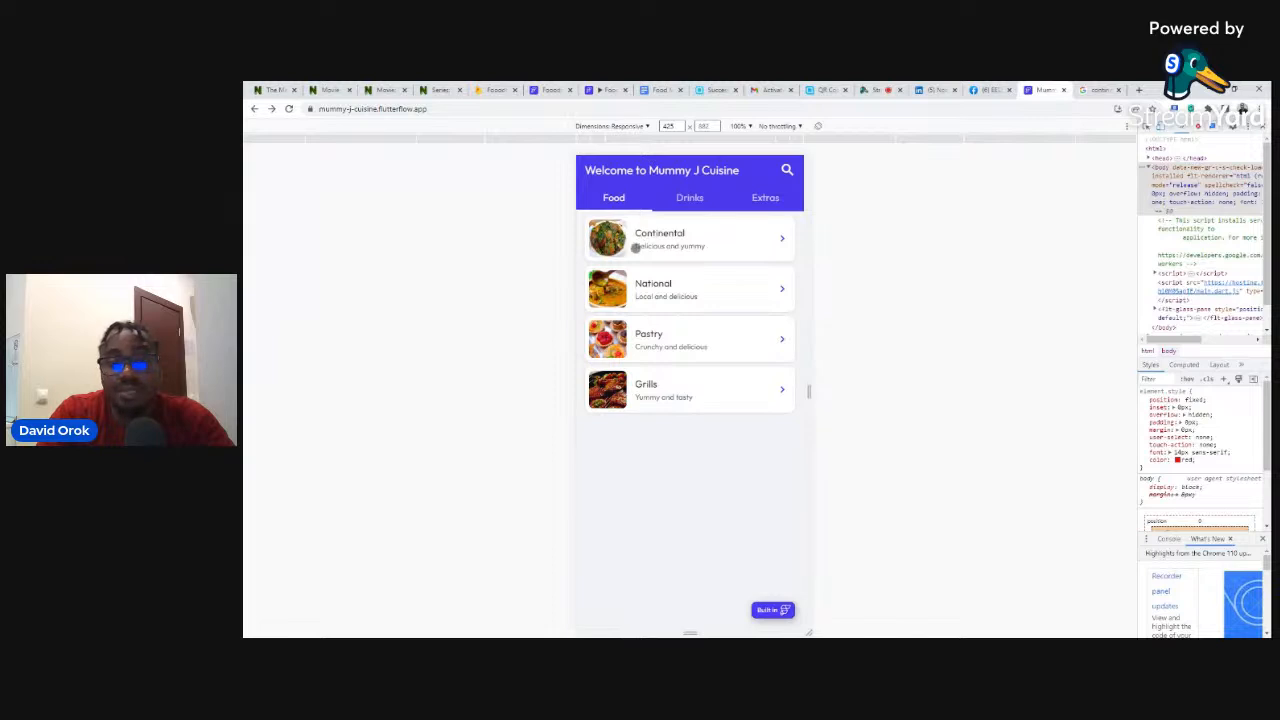
- Check the Continental document's fields in Firestore, then begin adding a new field to FlutterFlow's food schema
{"action": "left_click", "coordinate": [494, 90]}
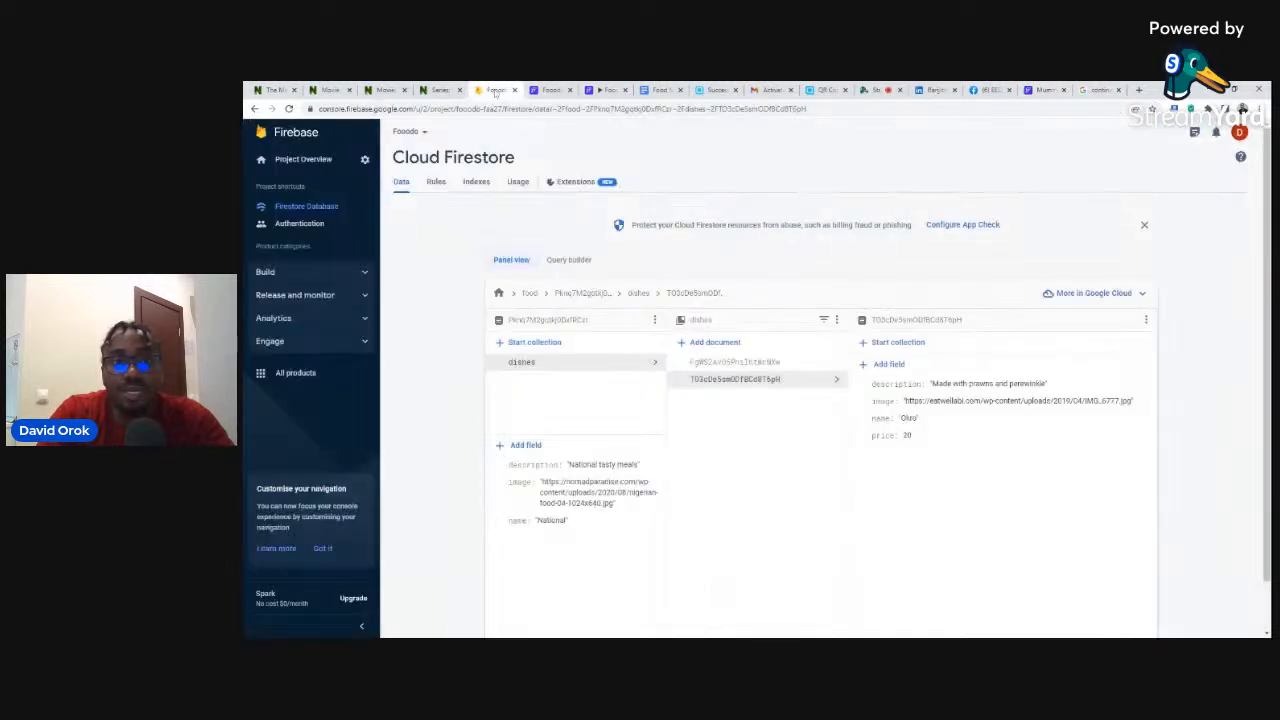
{"action": "left_click", "coordinate": [529, 293]}
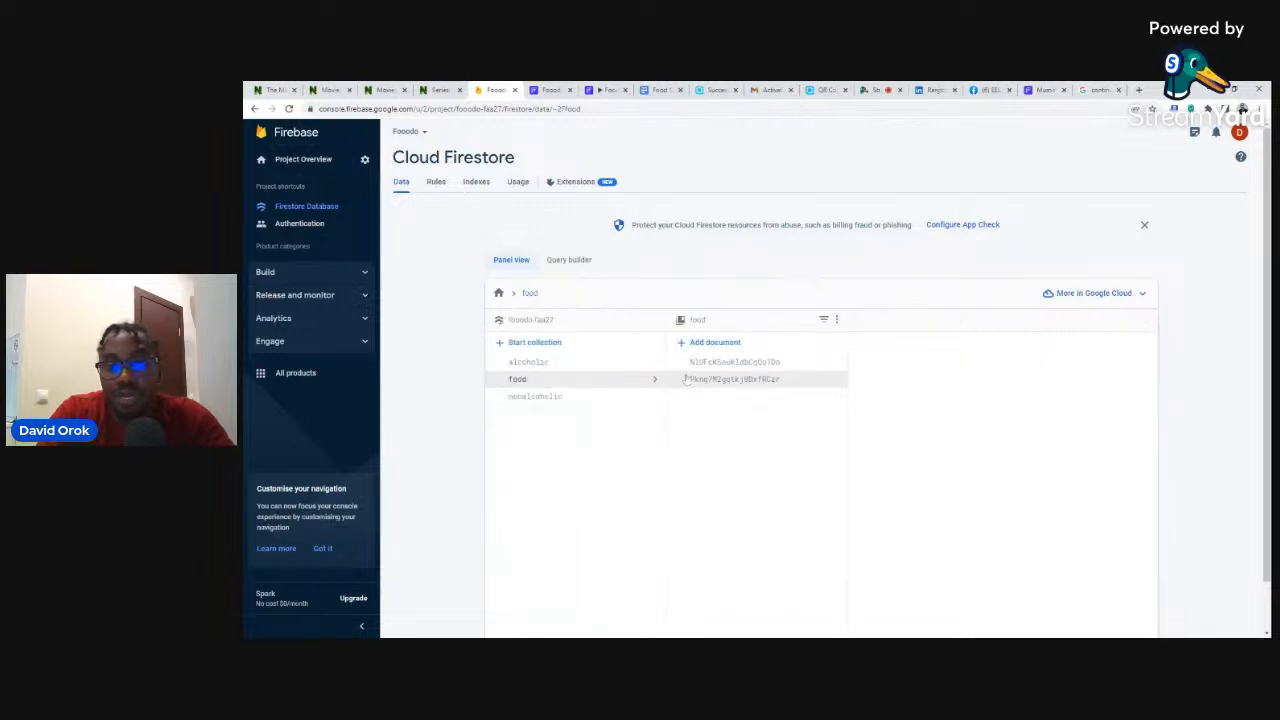
{"action": "left_click", "coordinate": [705, 362]}
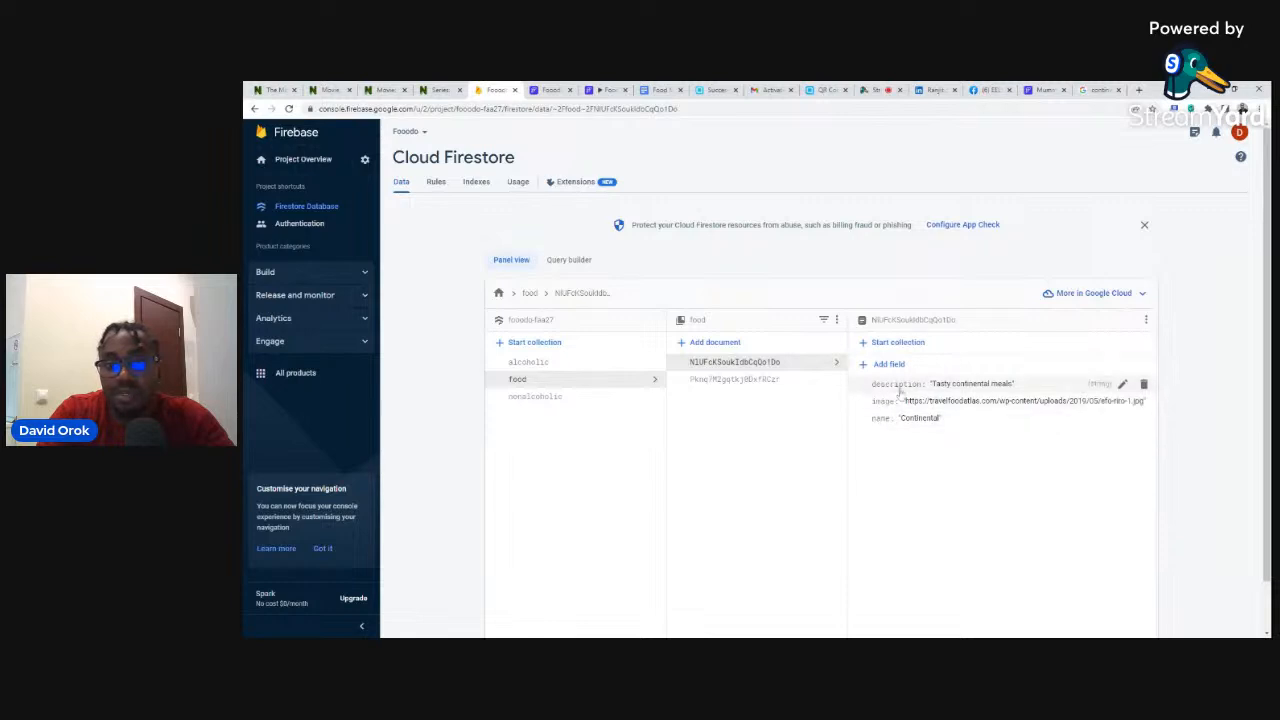
{"action": "left_click", "coordinate": [548, 89]}
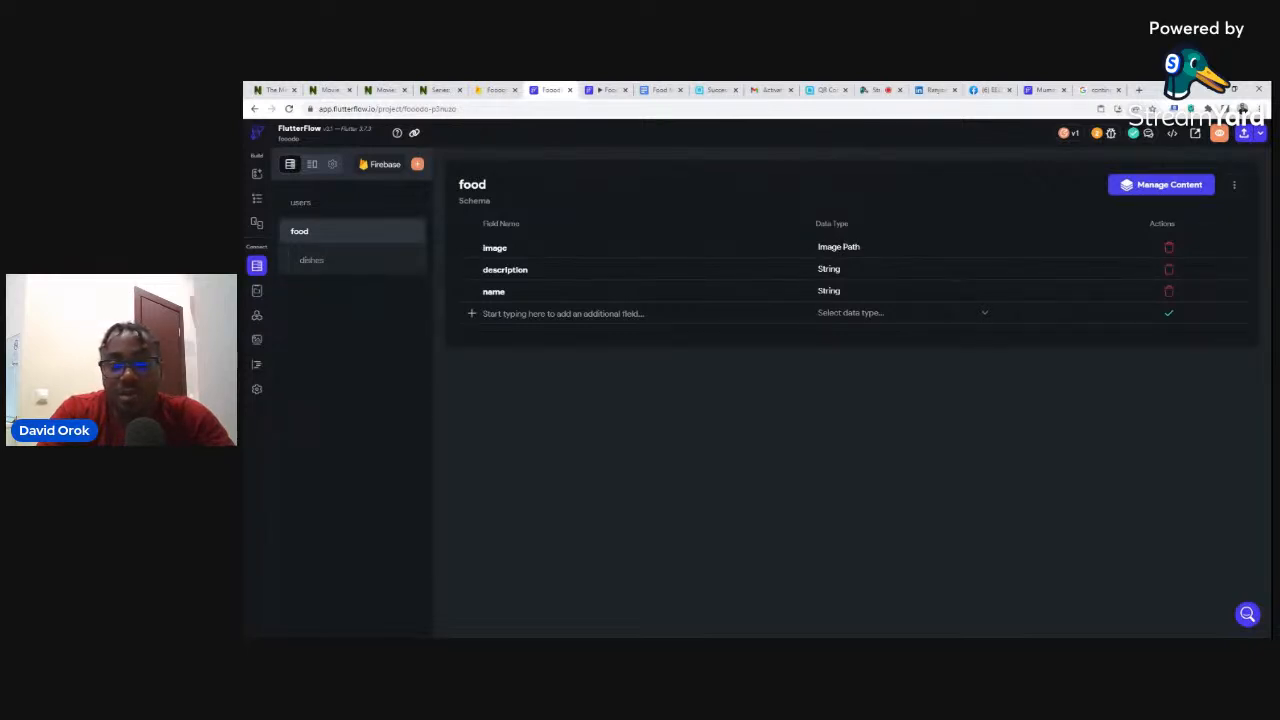
{"action": "left_click", "coordinate": [641, 314]}
- Add an Image Path field named imageee to the food schema
{"action": "type", "text": "ima"}
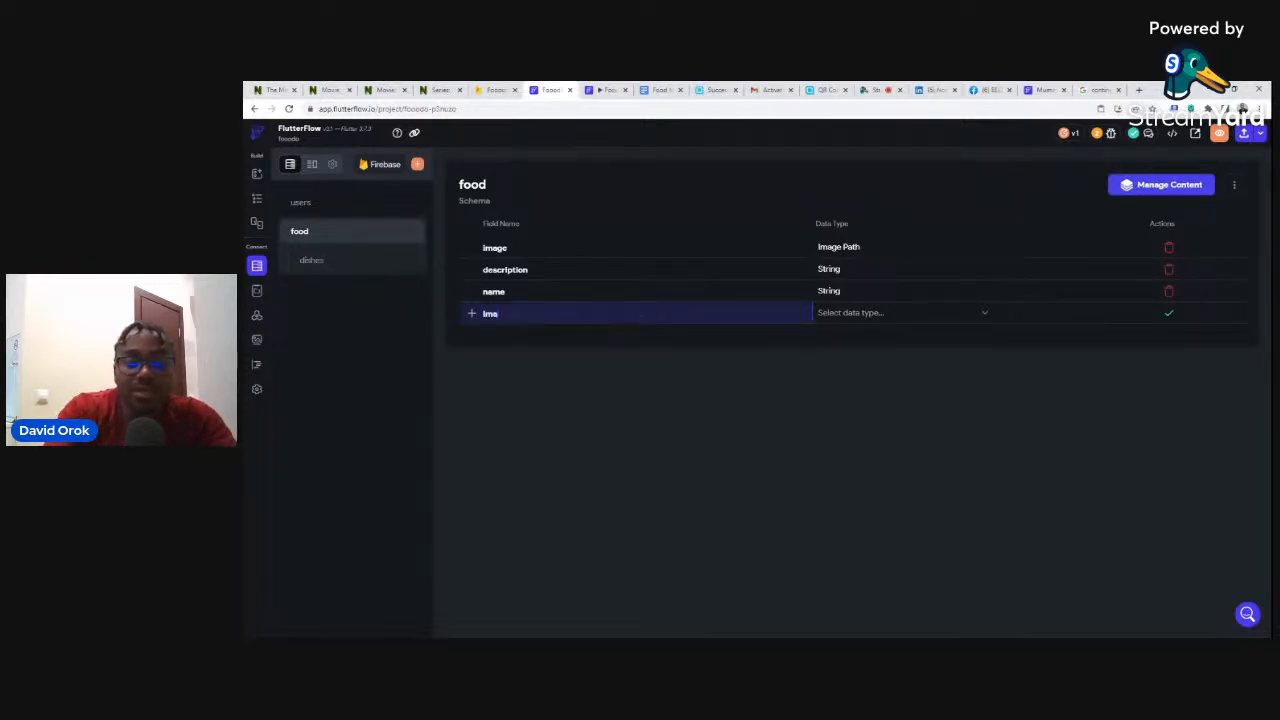
{"action": "type", "text": "gece"}
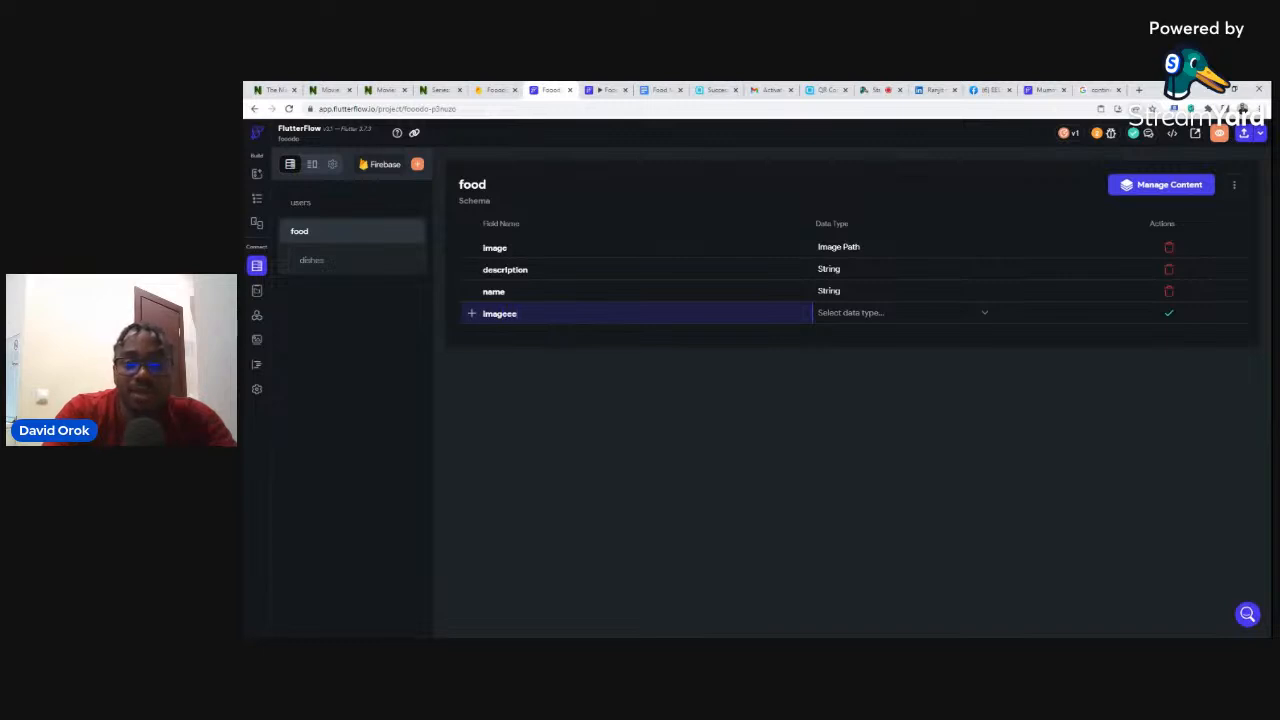
{"action": "left_click", "coordinate": [832, 323]}
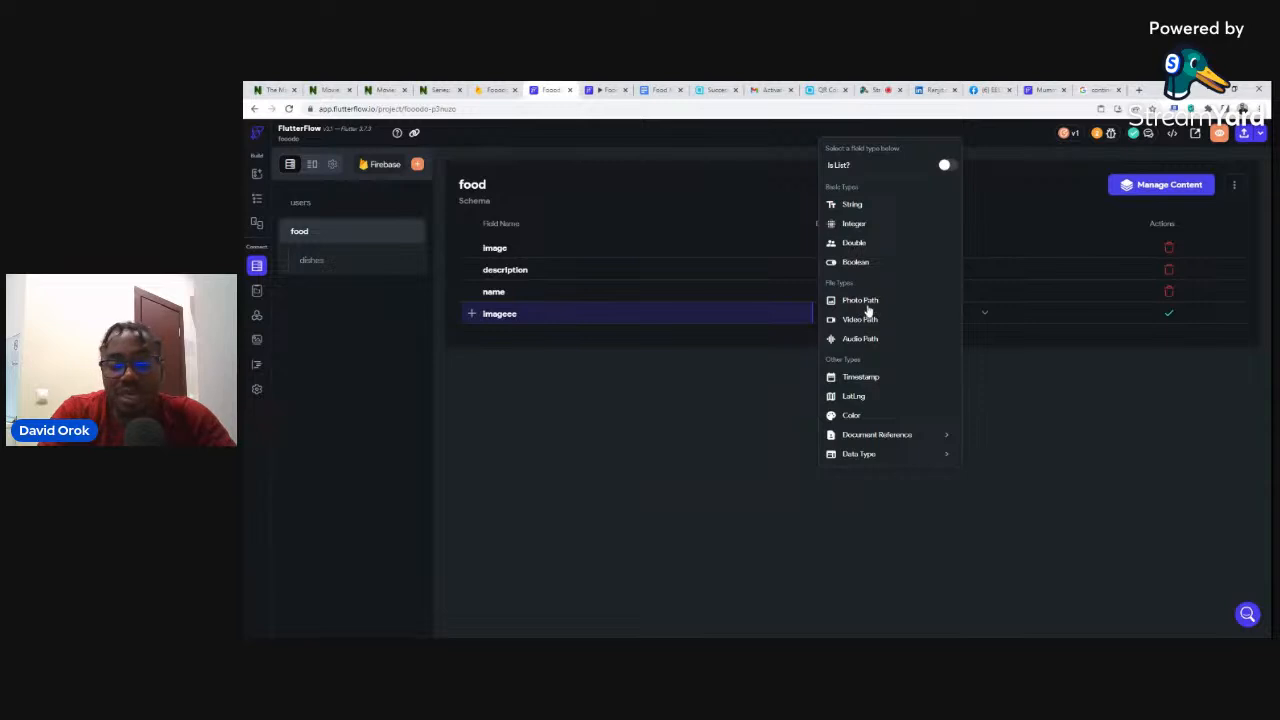
{"action": "left_click", "coordinate": [866, 302]}
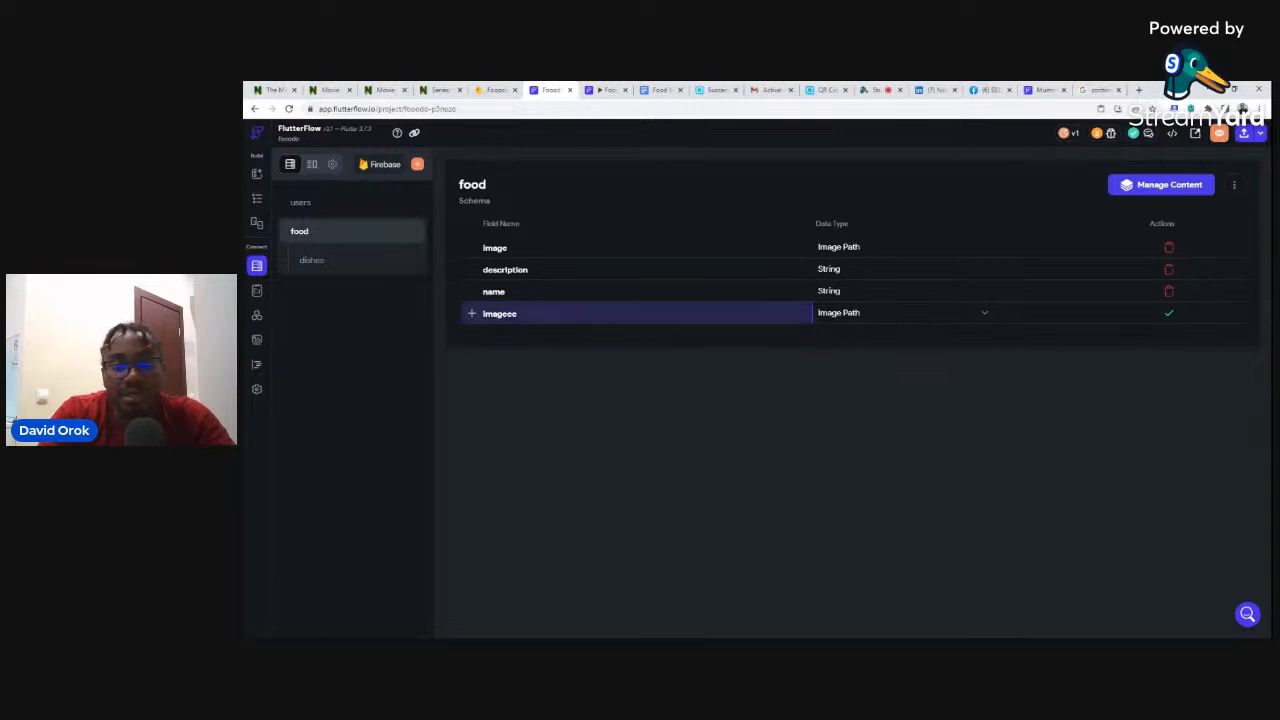
{"action": "left_click", "coordinate": [1169, 314]}
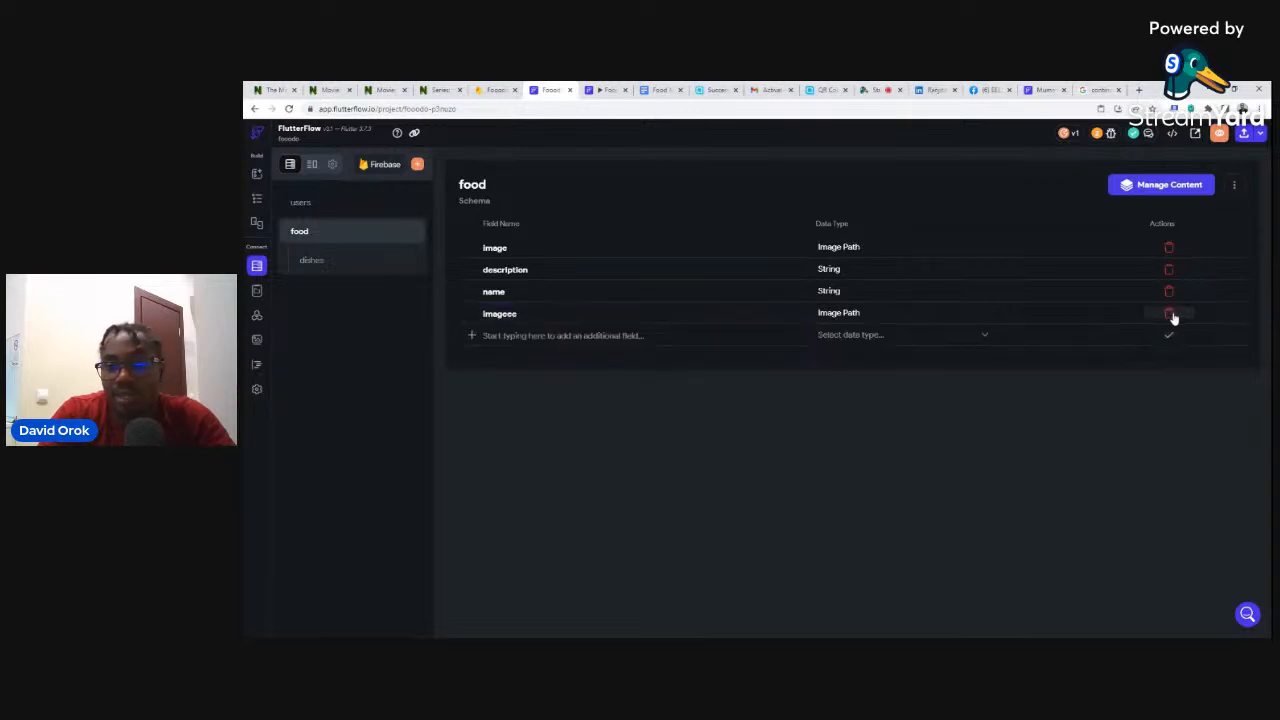
- Delete the misspelled imageee field, leaving image, description and name
{"action": "left_click", "coordinate": [1170, 315]}
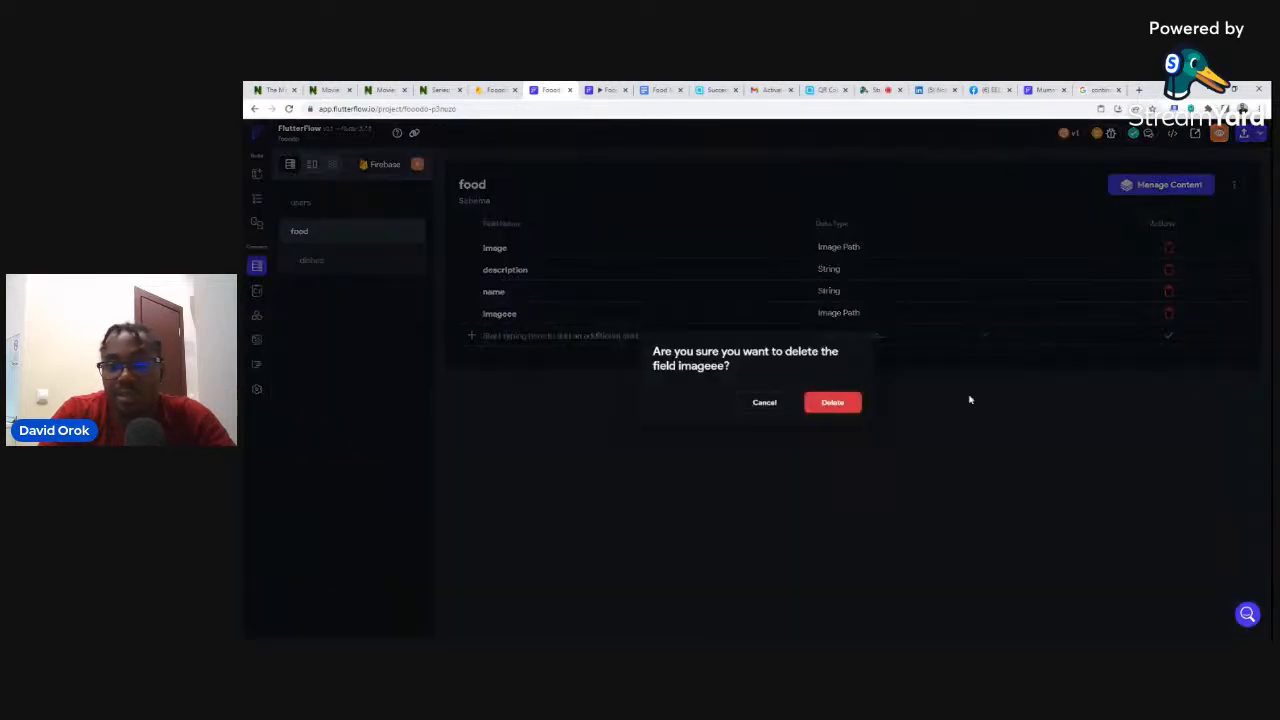
{"action": "left_click", "coordinate": [815, 405]}
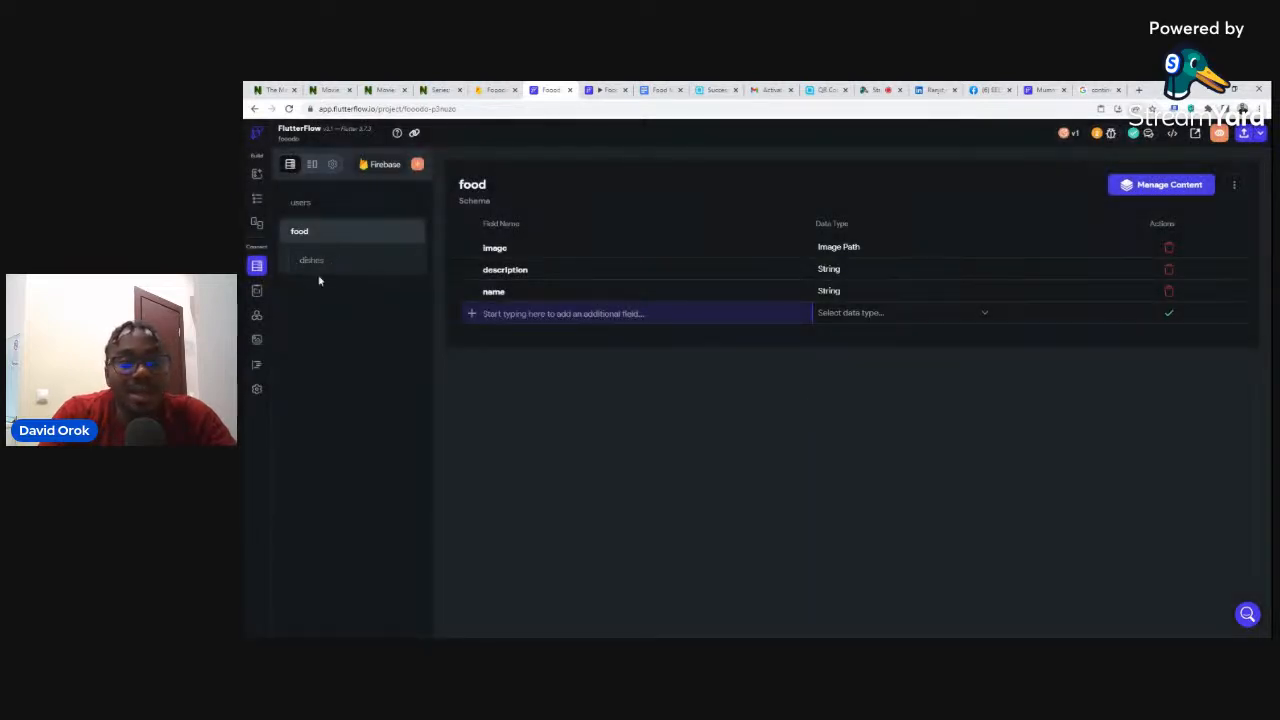
{"action": "left_click", "coordinate": [495, 90]}
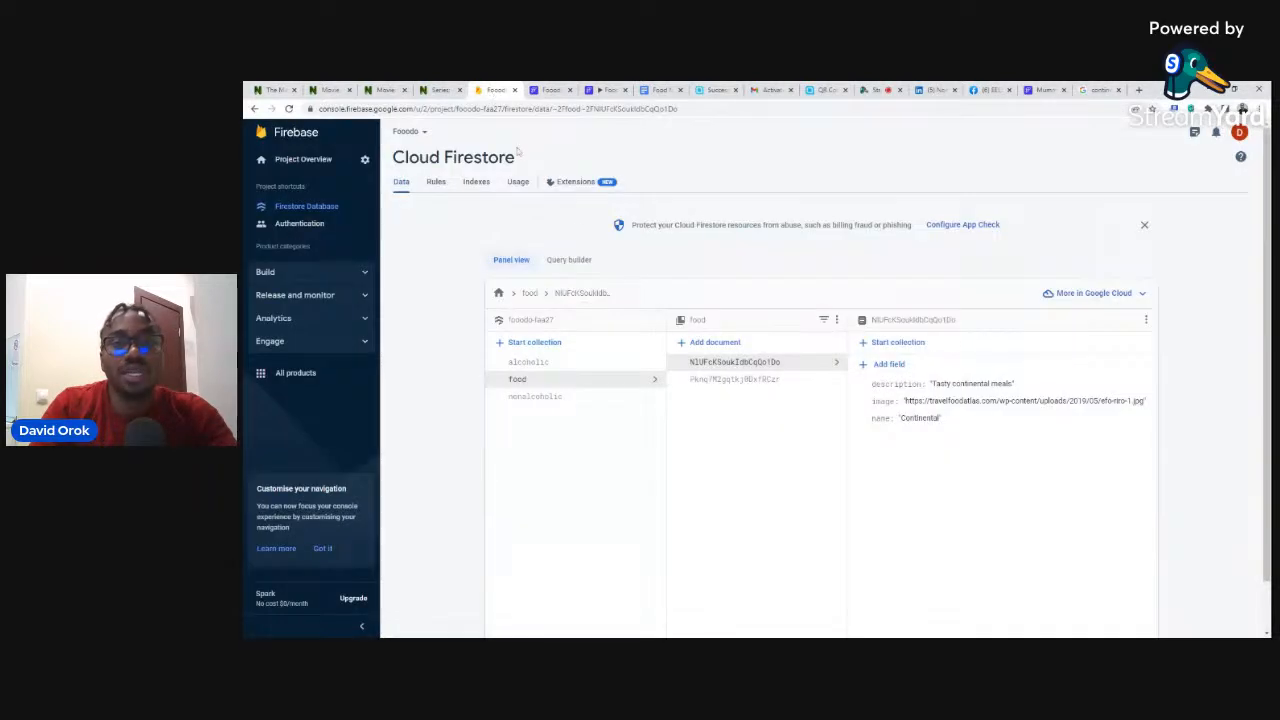
{"action": "left_click", "coordinate": [724, 380]}
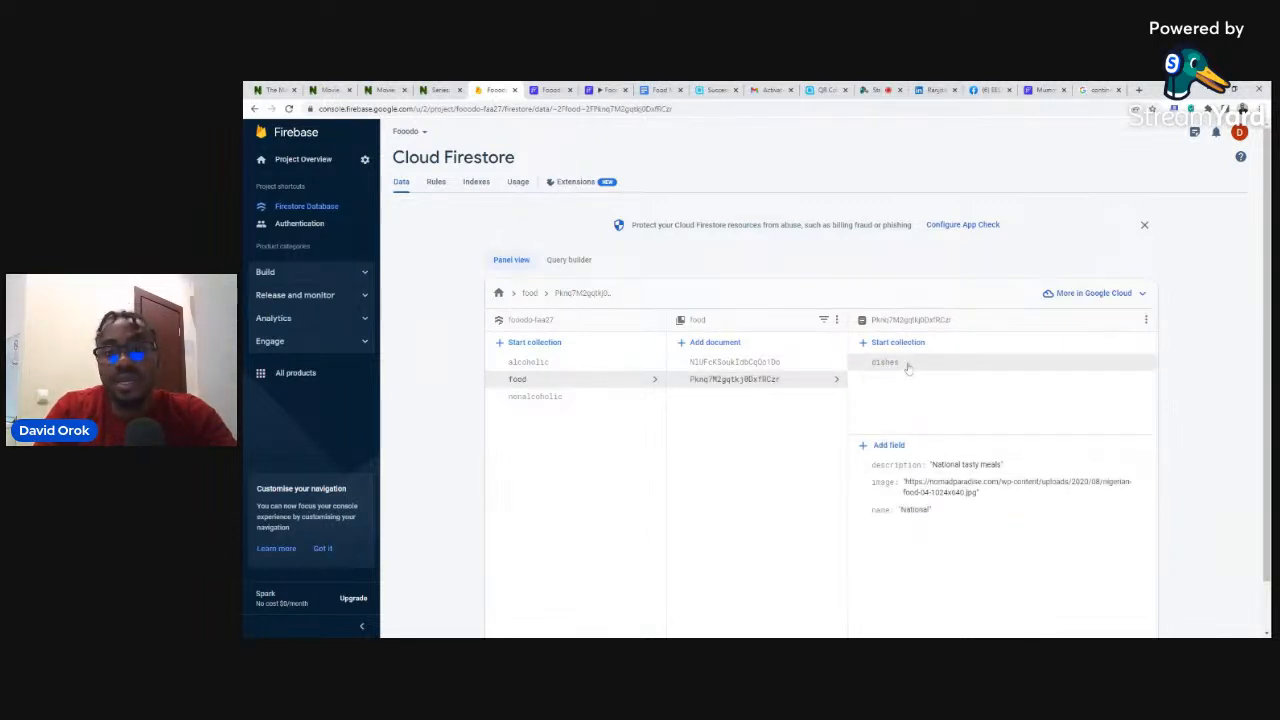
{"action": "left_click", "coordinate": [906, 363]}
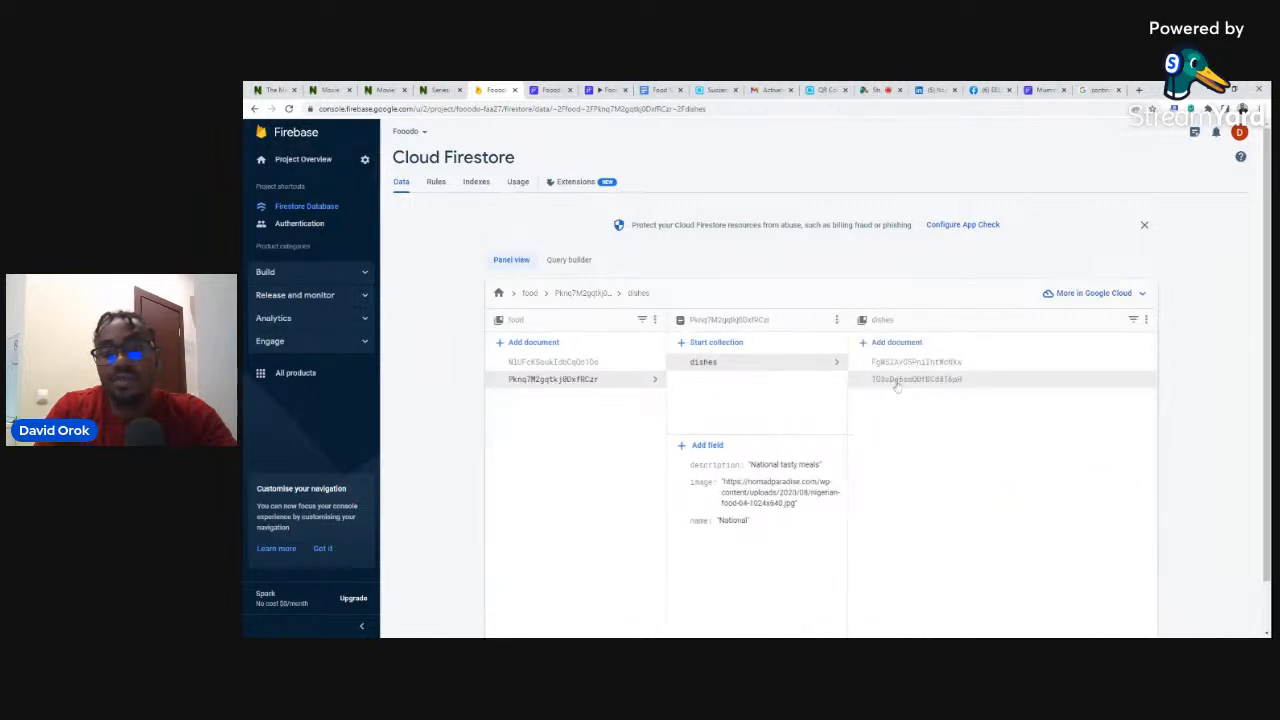
{"action": "left_click", "coordinate": [898, 363]}
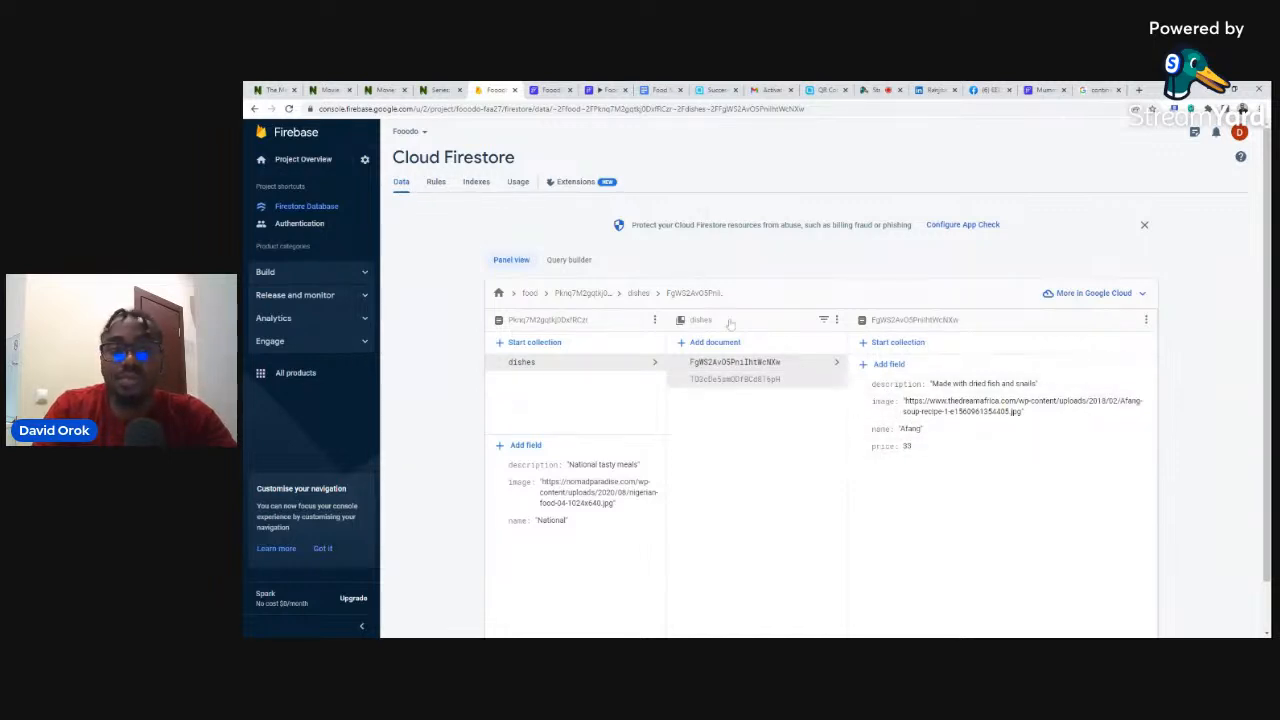
{"action": "left_click", "coordinate": [551, 90]}
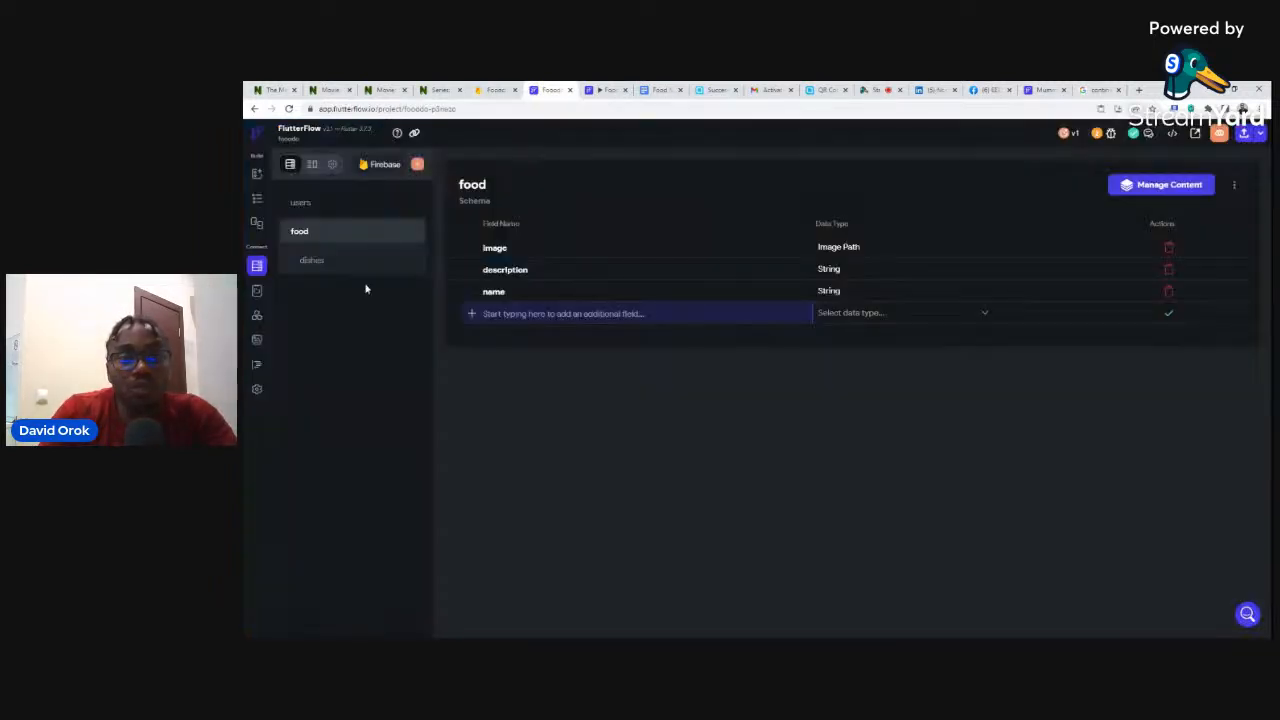
- Create a dishes subcollection under the food collection and view its schema
{"action": "left_click", "coordinate": [417, 165]}
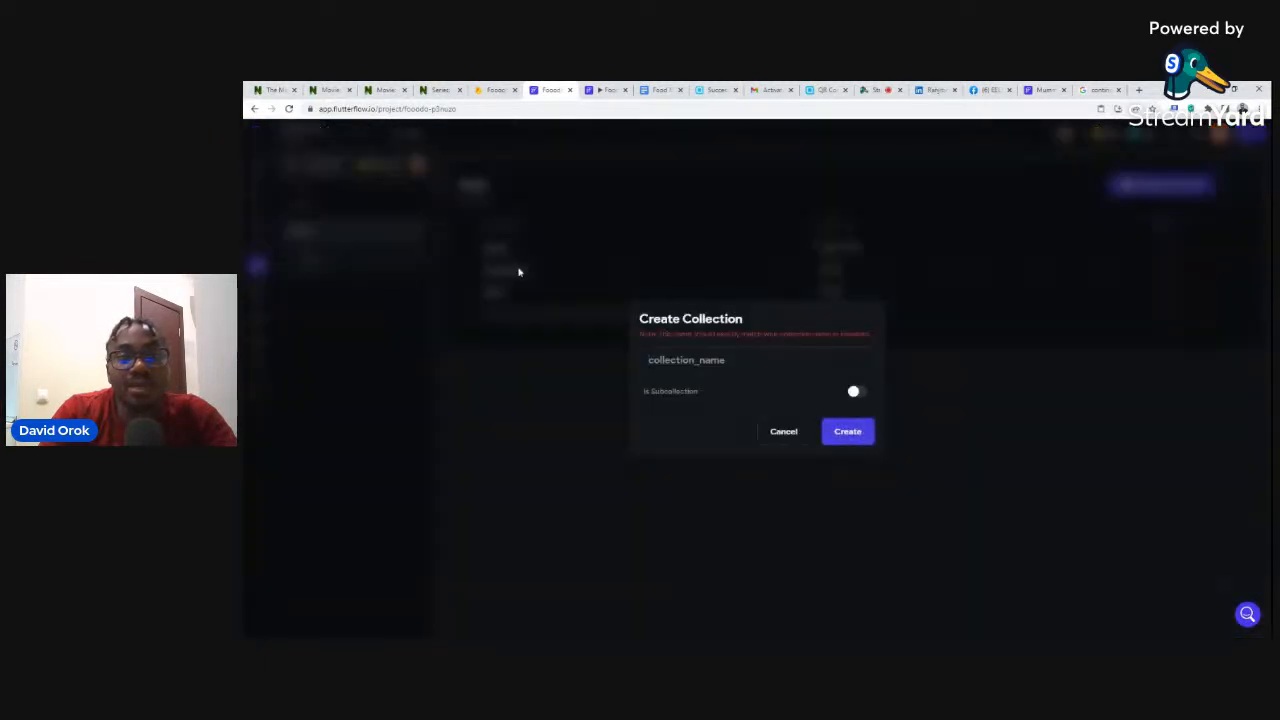
{"action": "type", "text": "dishes"}
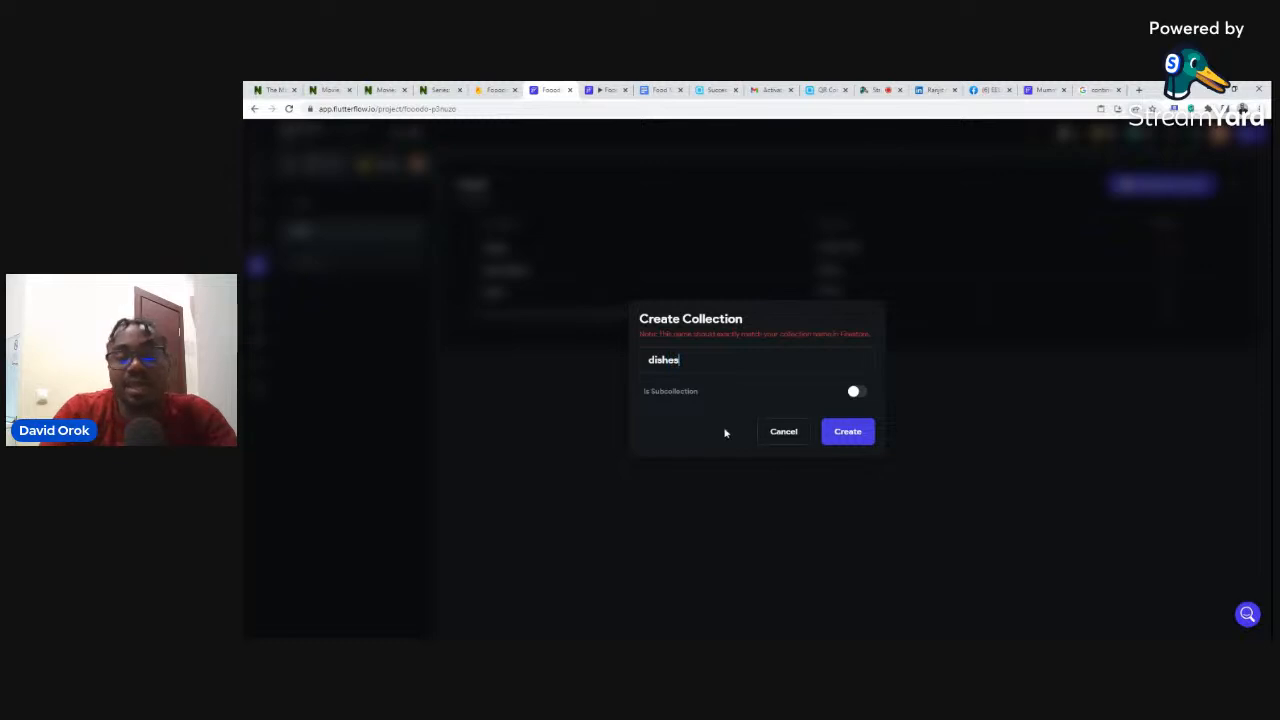
{"action": "left_click", "coordinate": [855, 394]}
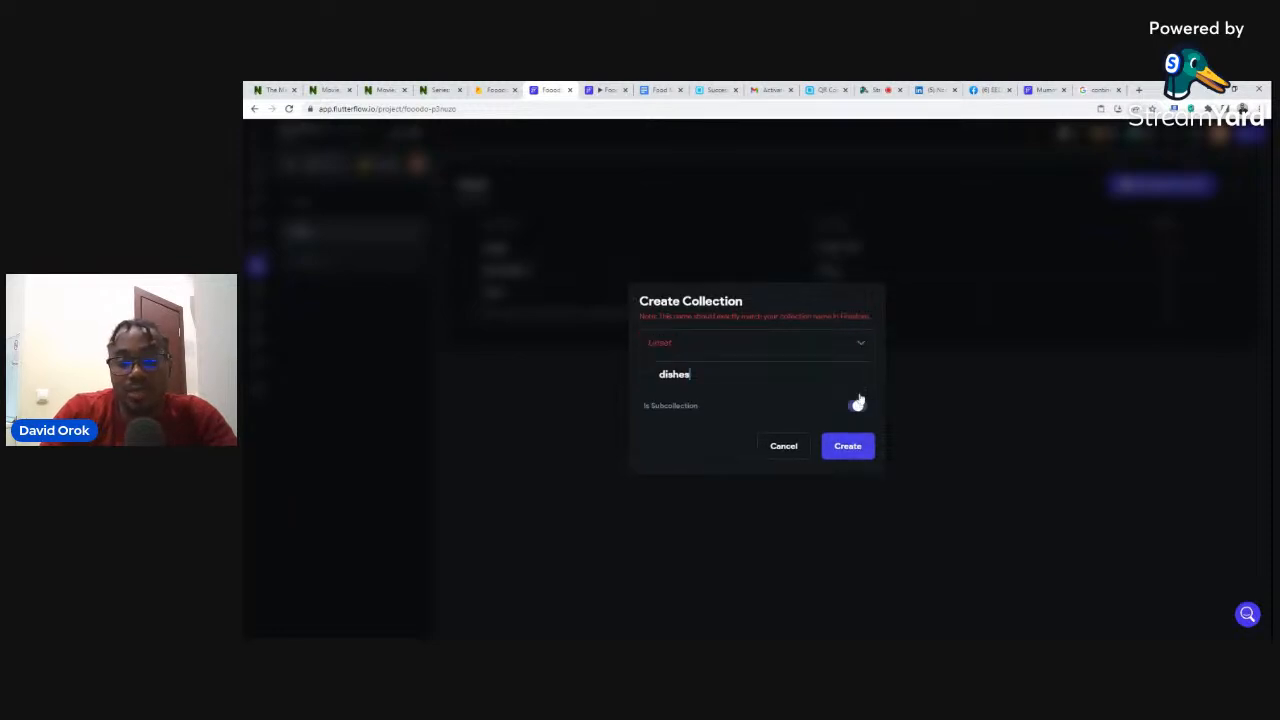
{"action": "left_click", "coordinate": [712, 343]}
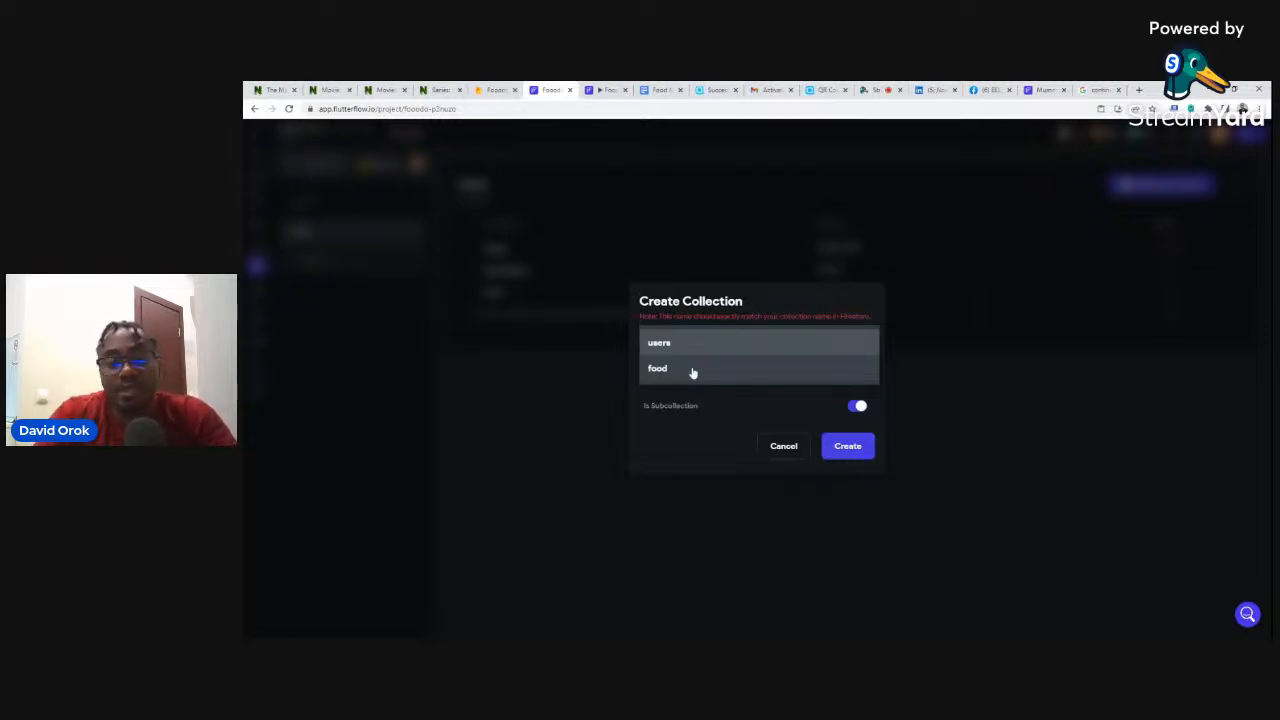
{"action": "left_click", "coordinate": [656, 369]}
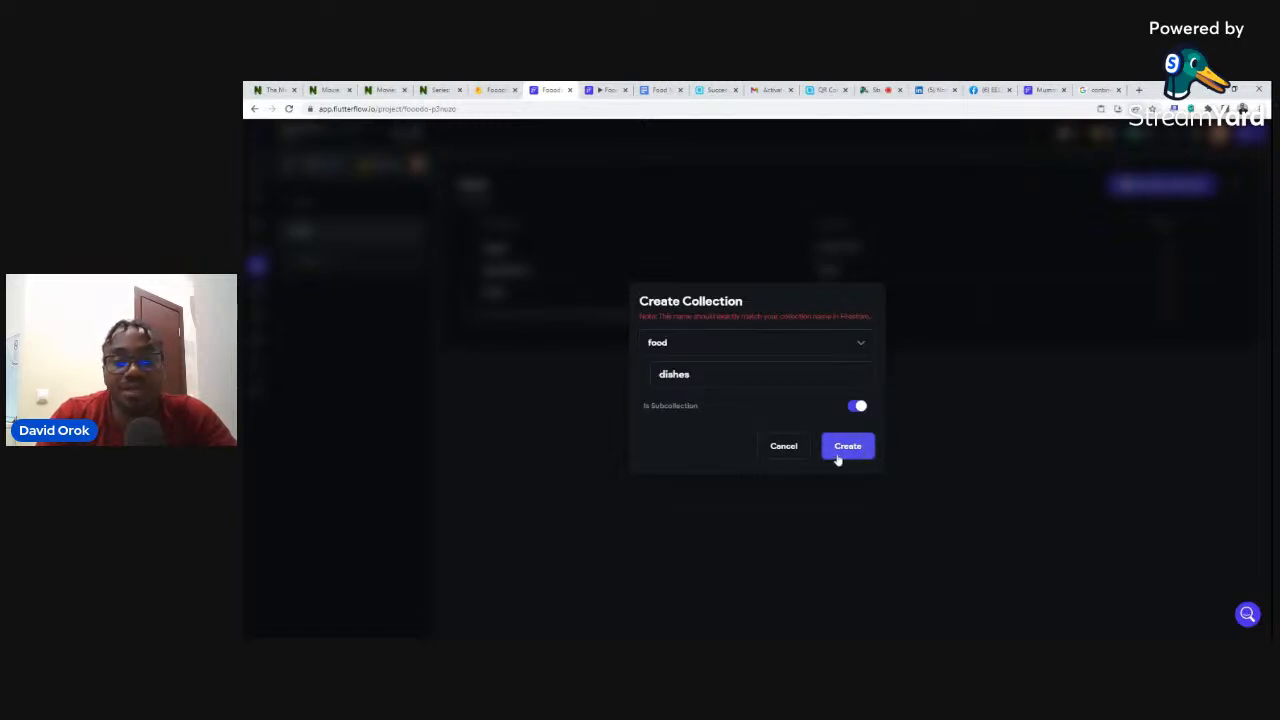
{"action": "left_click", "coordinate": [780, 447]}
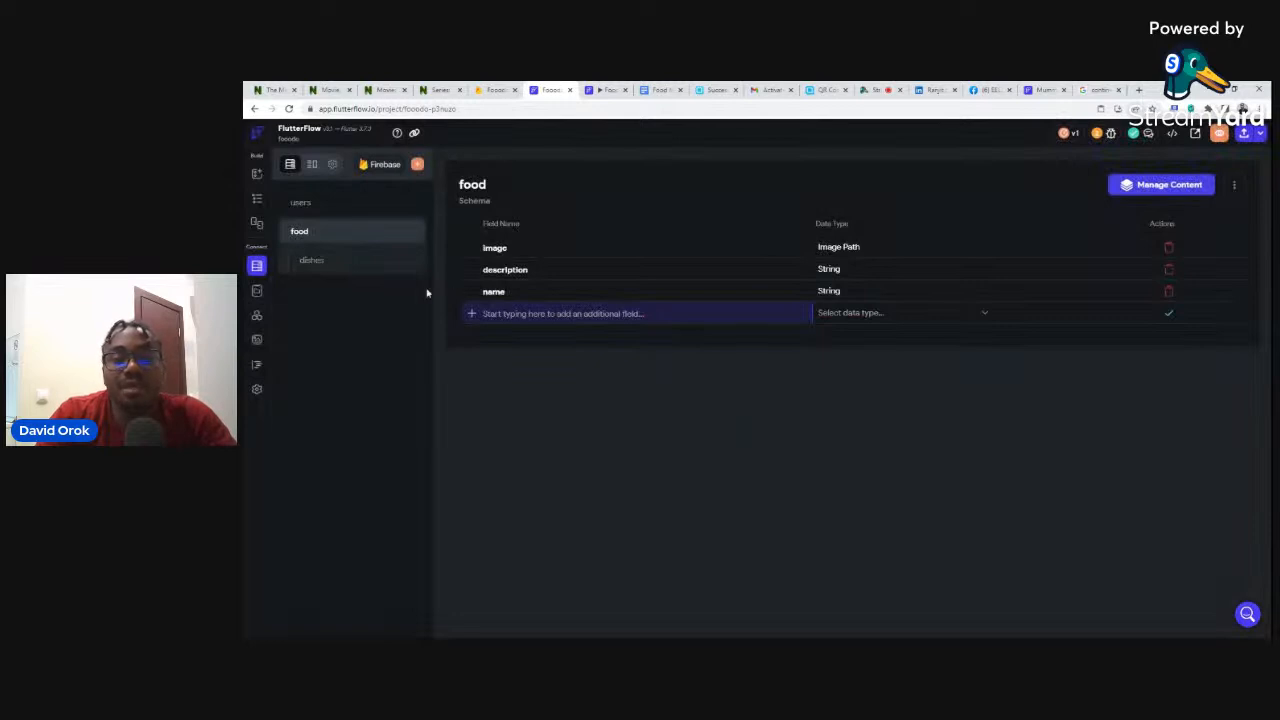
{"action": "left_click", "coordinate": [306, 261]}
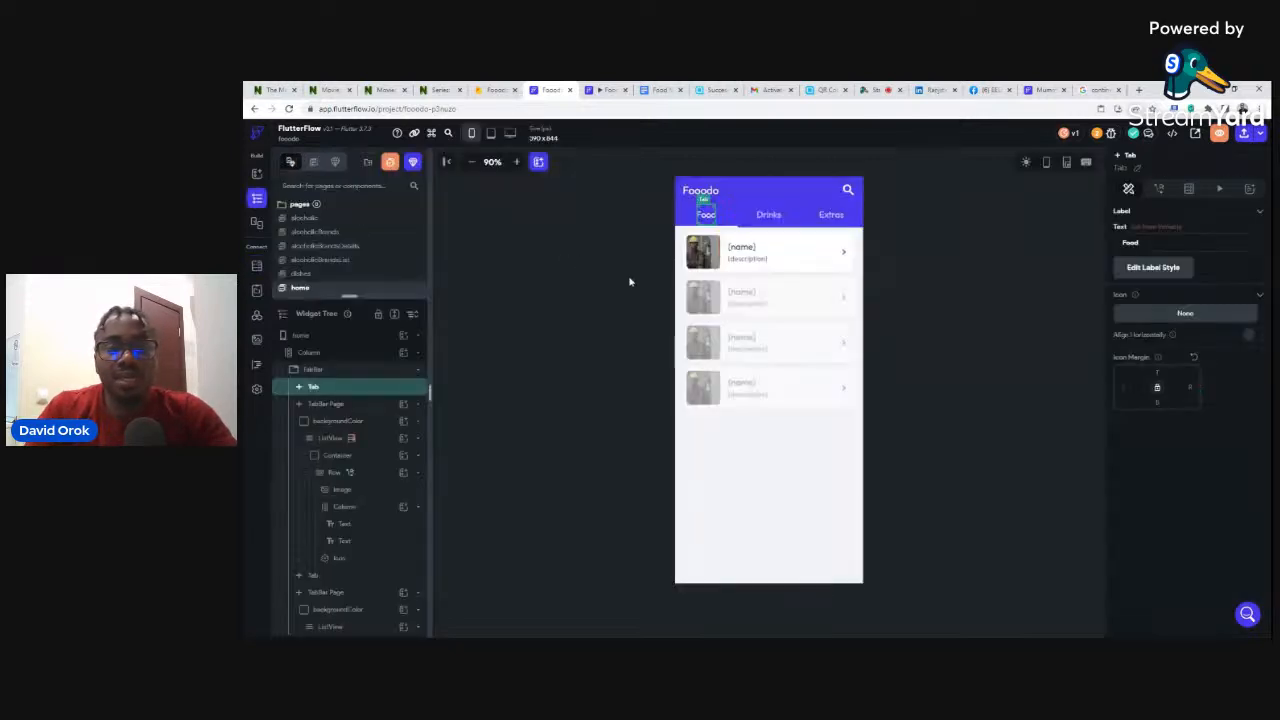
- Select the home page, enlarge the pages list, and show the Drinks tab's Alcoholic and Non Alcoholic rows
{"action": "left_click", "coordinate": [965, 225]}
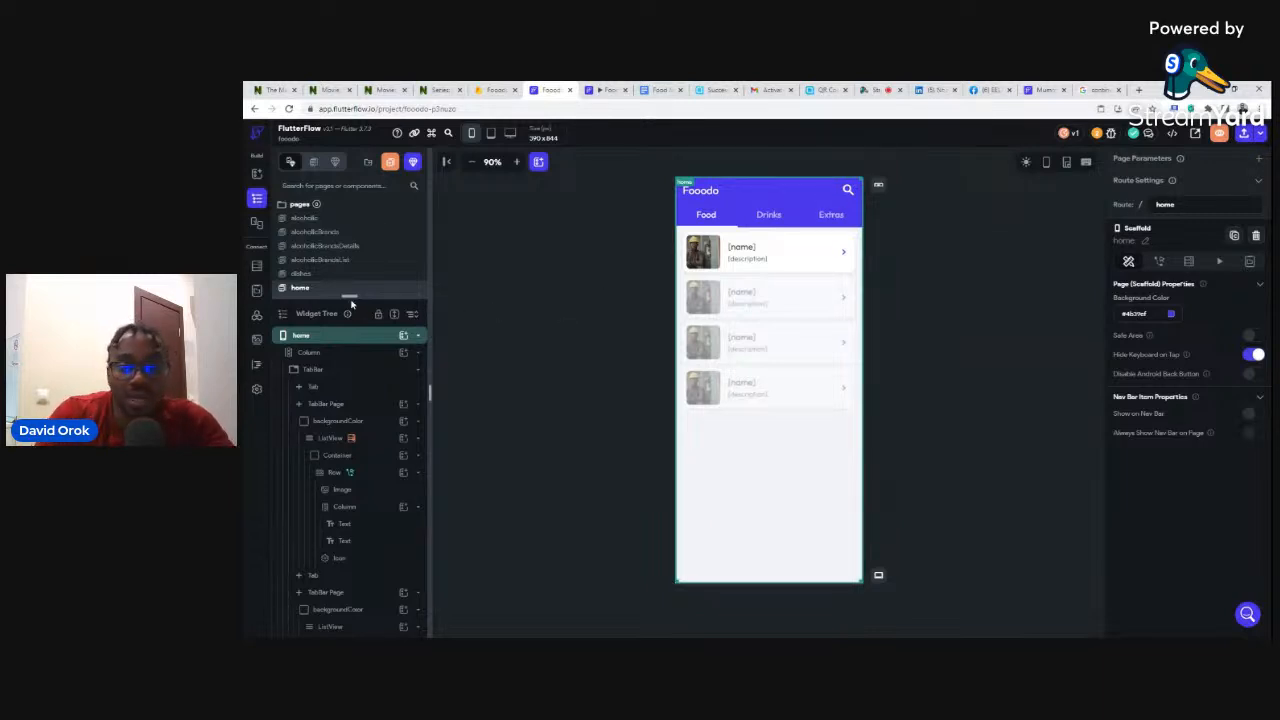
{"action": "left_click_drag", "start_coordinate": [349, 297], "coordinate": [350, 328]}
{"action": "left_click_drag", "start_coordinate": [352, 373], "coordinate": [352, 372]}
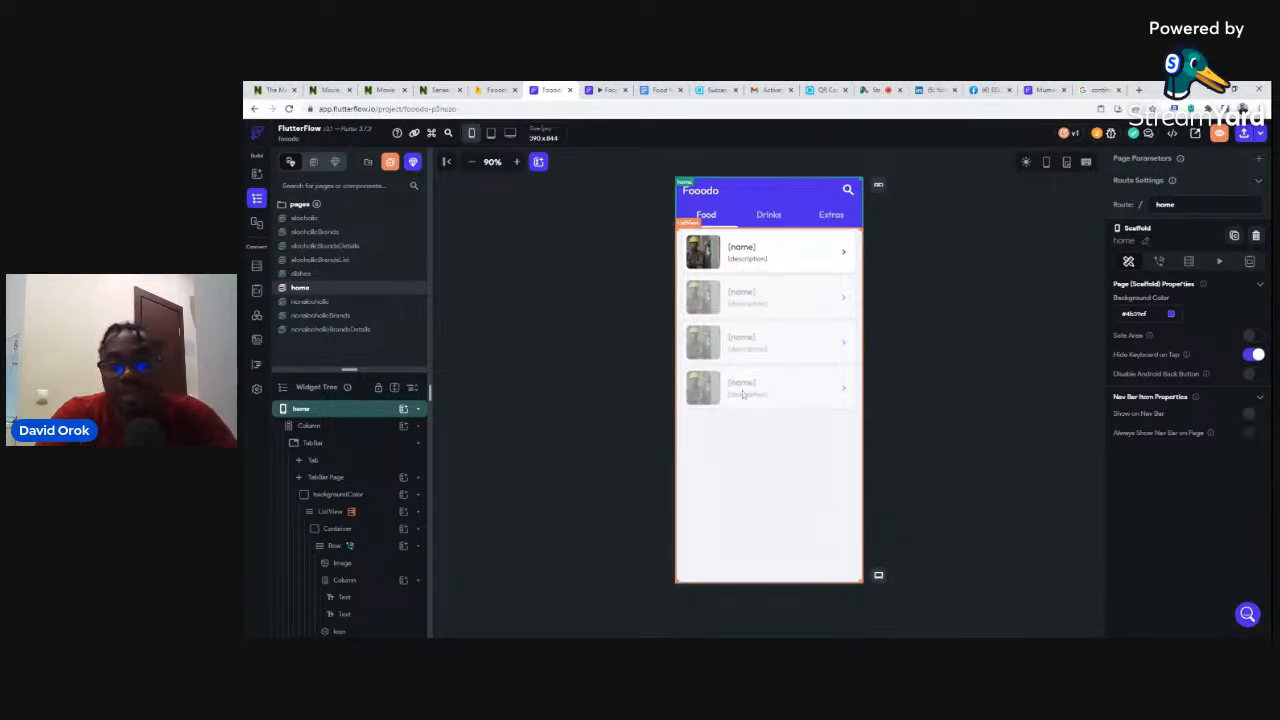
{"action": "left_click", "coordinate": [766, 215]}
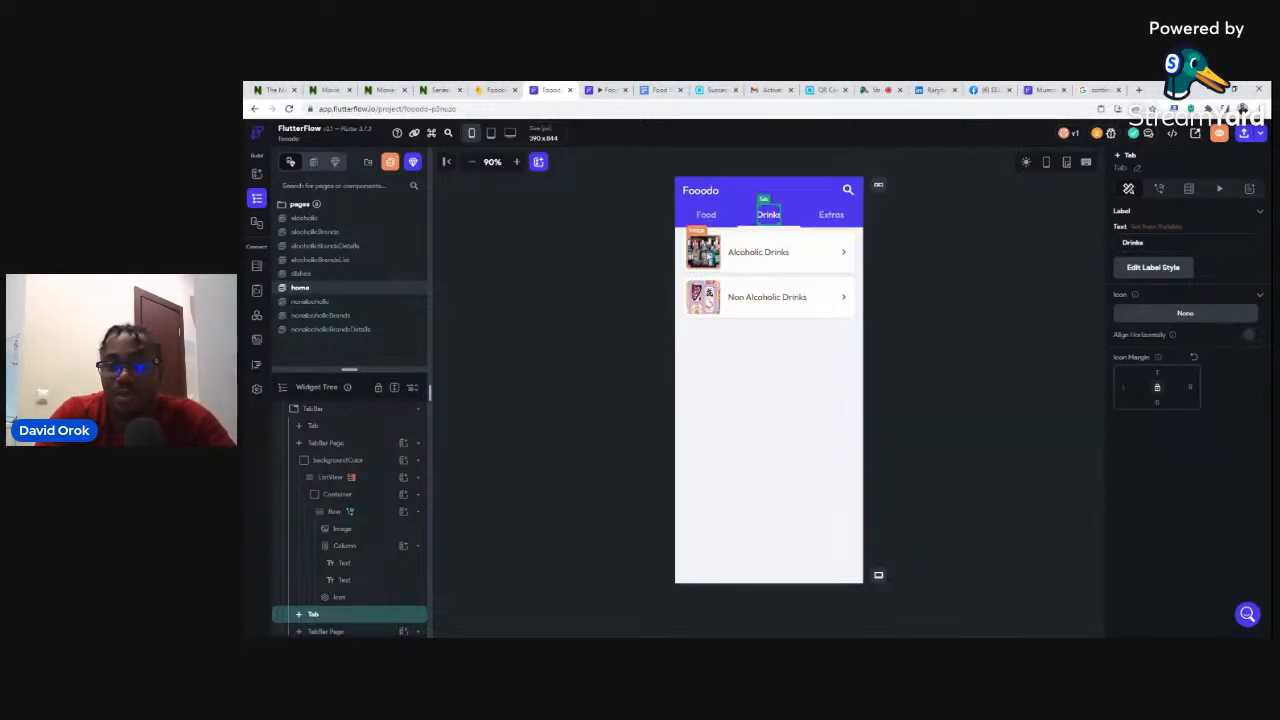
- Select the Alcoholic Drinks row on the Drinks tab and show its Actions panel
{"action": "left_click", "coordinate": [680, 298]}
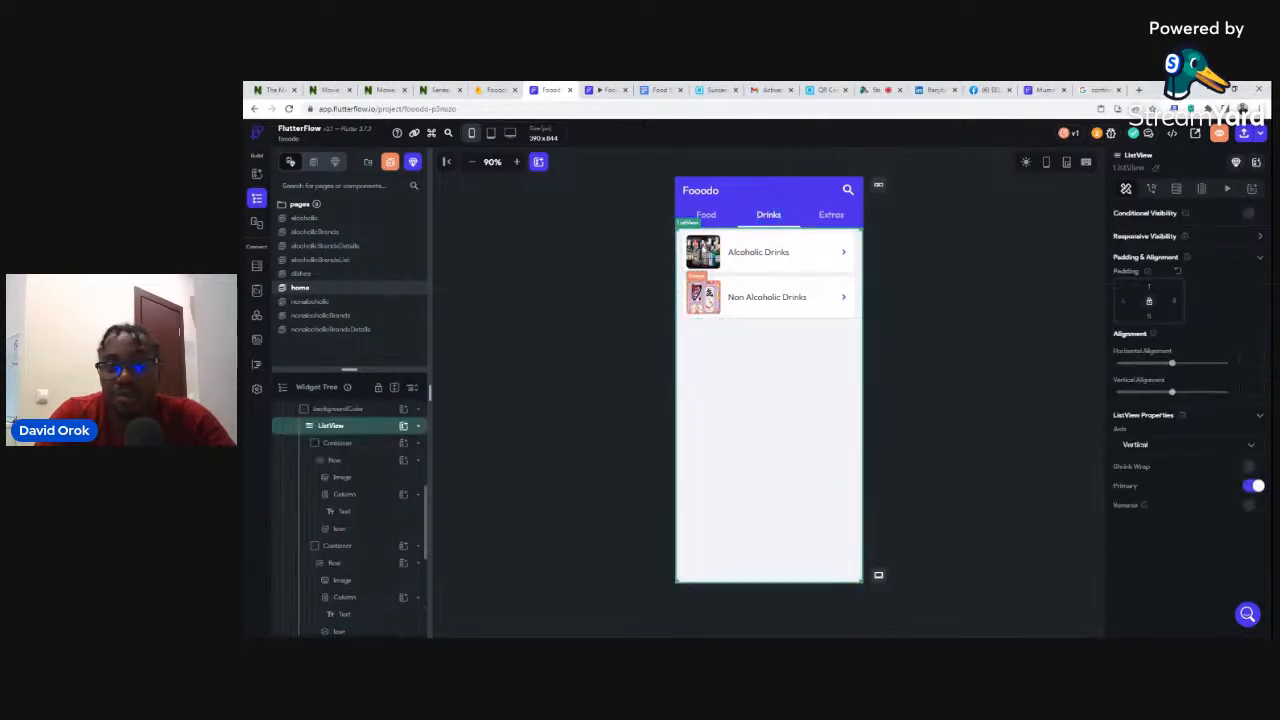
{"action": "left_click", "coordinate": [709, 216]}
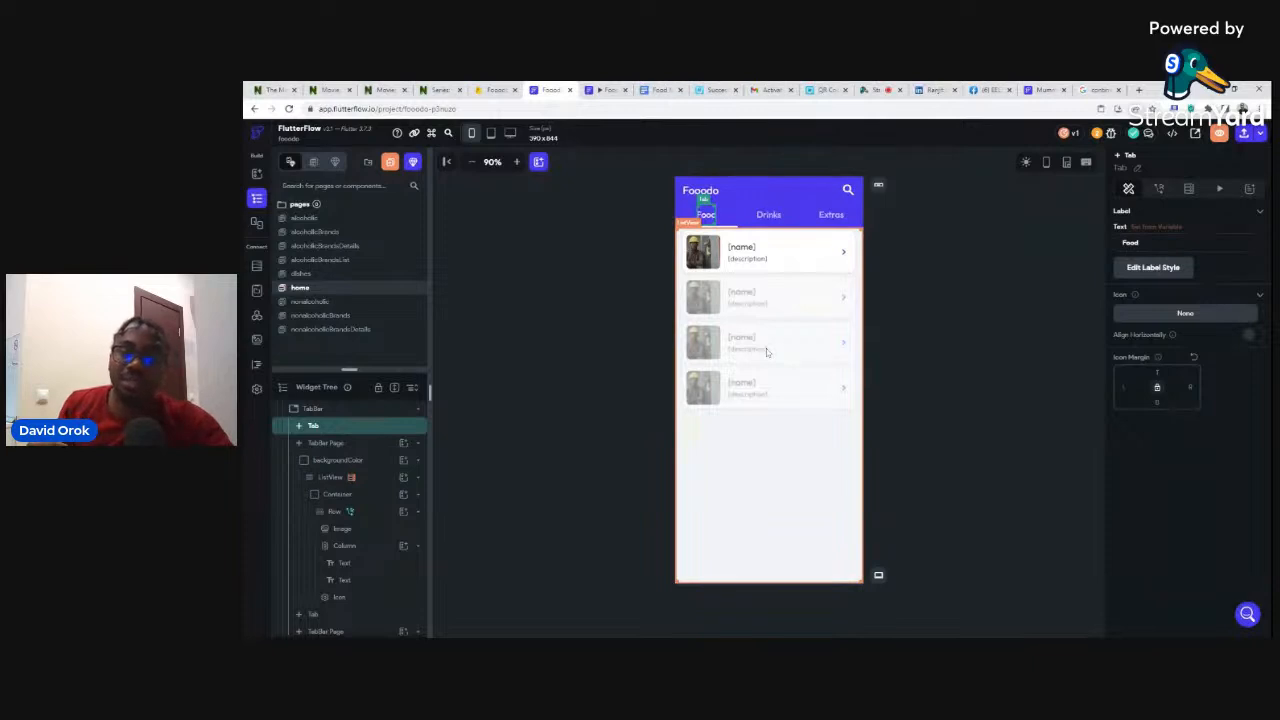
{"action": "left_click", "coordinate": [765, 215]}
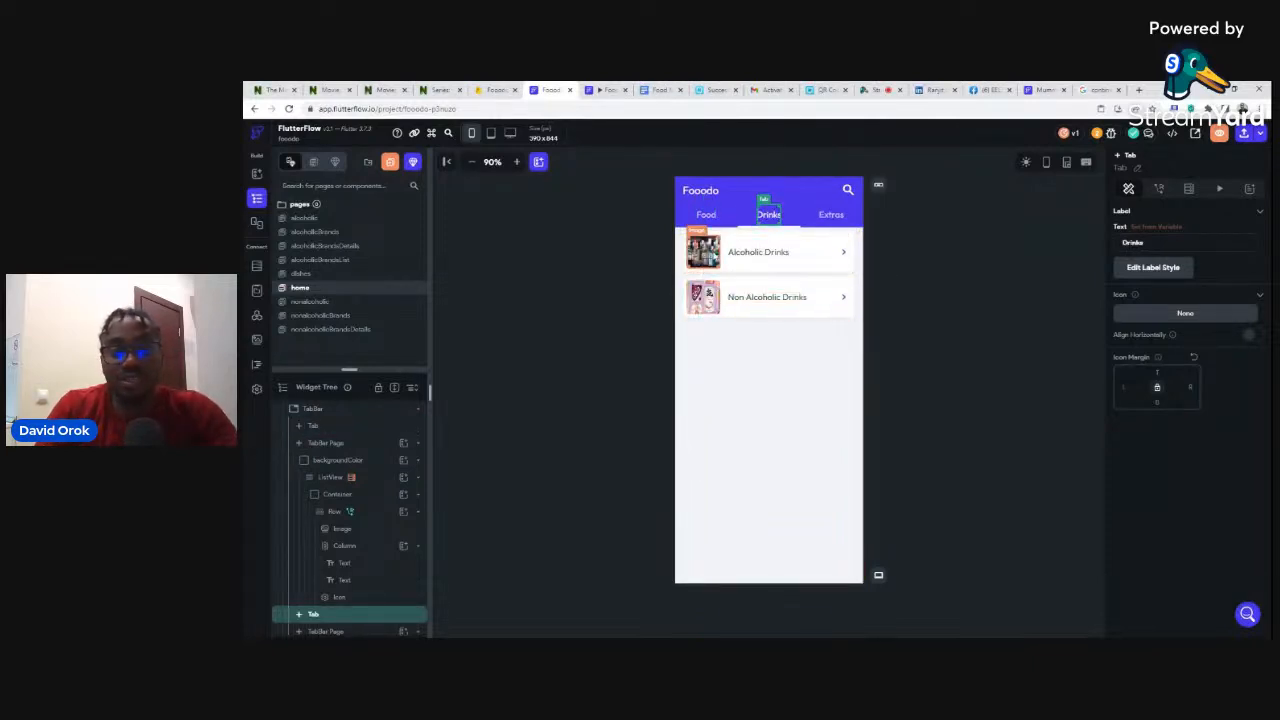
{"action": "left_click", "coordinate": [738, 268]}
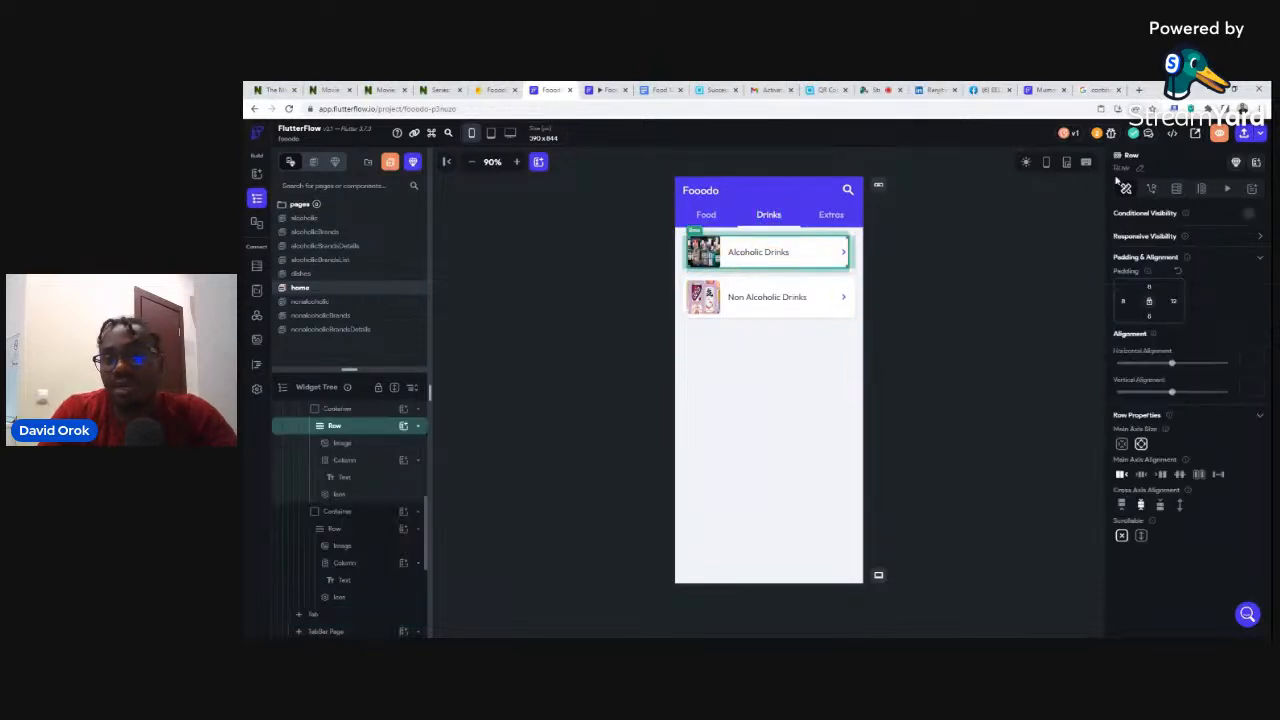
{"action": "left_click", "coordinate": [1152, 190]}
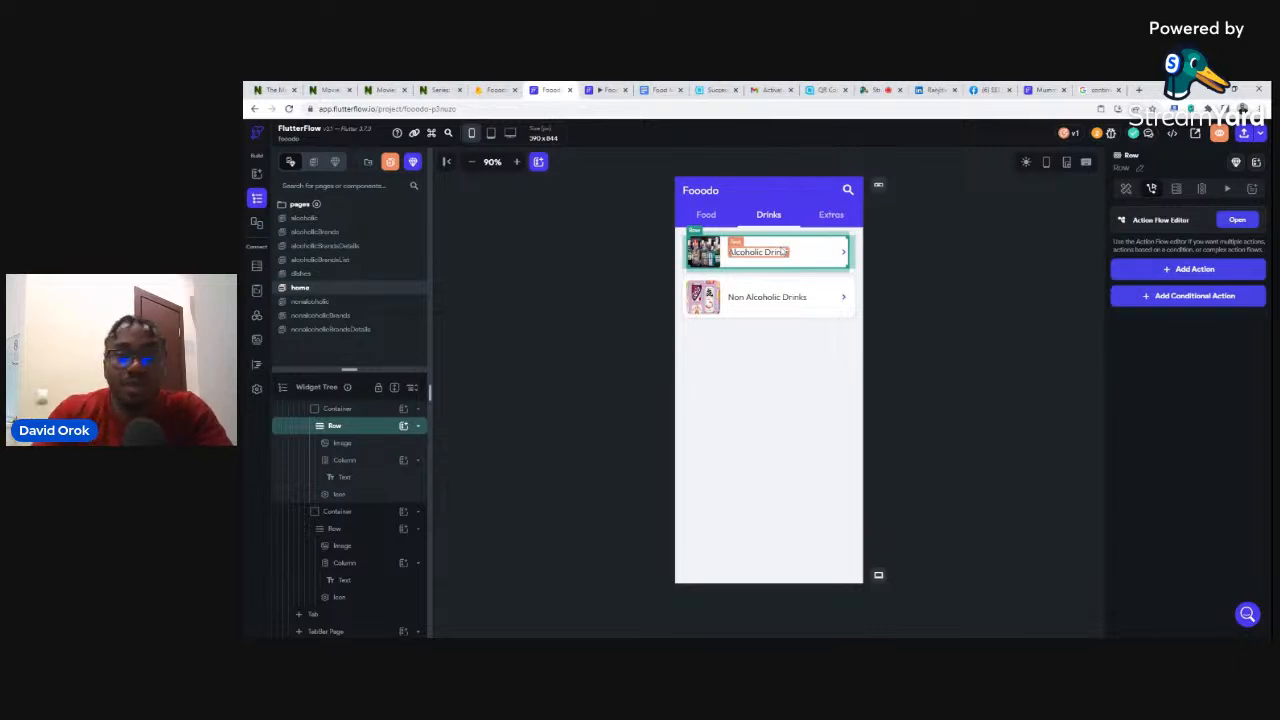
{"action": "left_click", "coordinate": [299, 226]}
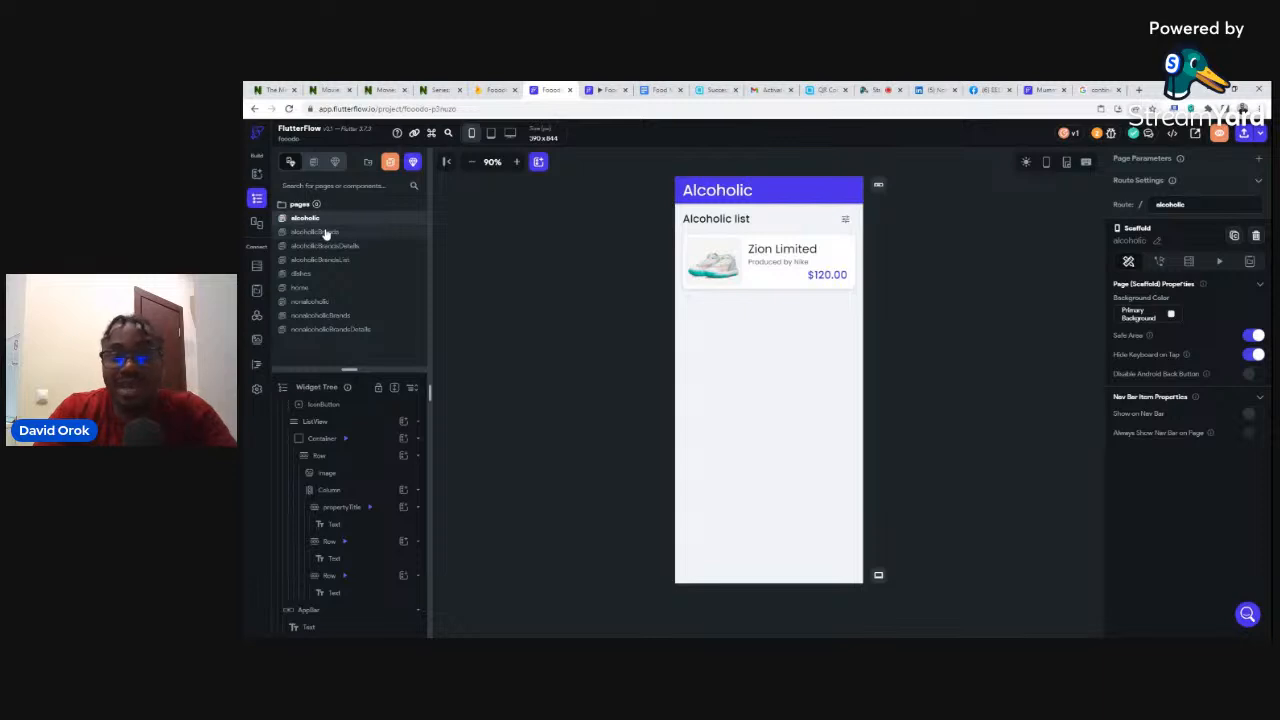
- Back on the home page, reselect the Alcoholic Drinks row and return to its actions
{"action": "left_click", "coordinate": [303, 289]}
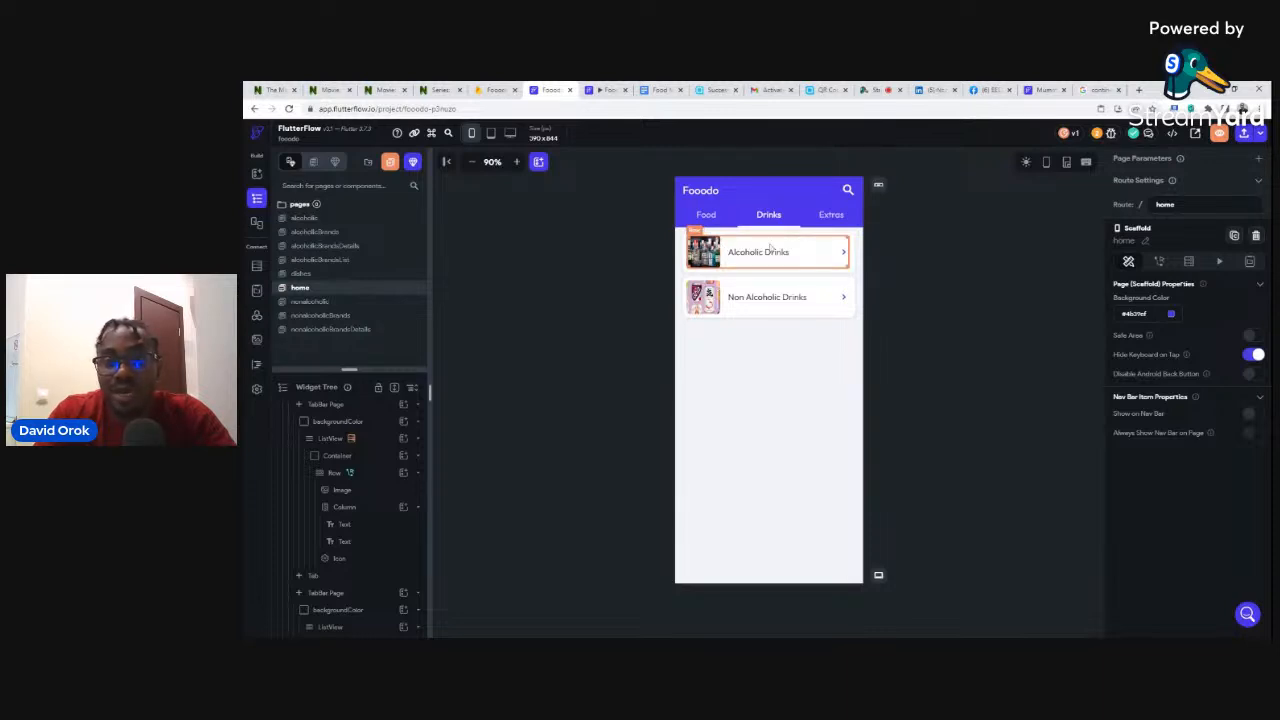
{"action": "left_click", "coordinate": [770, 246]}
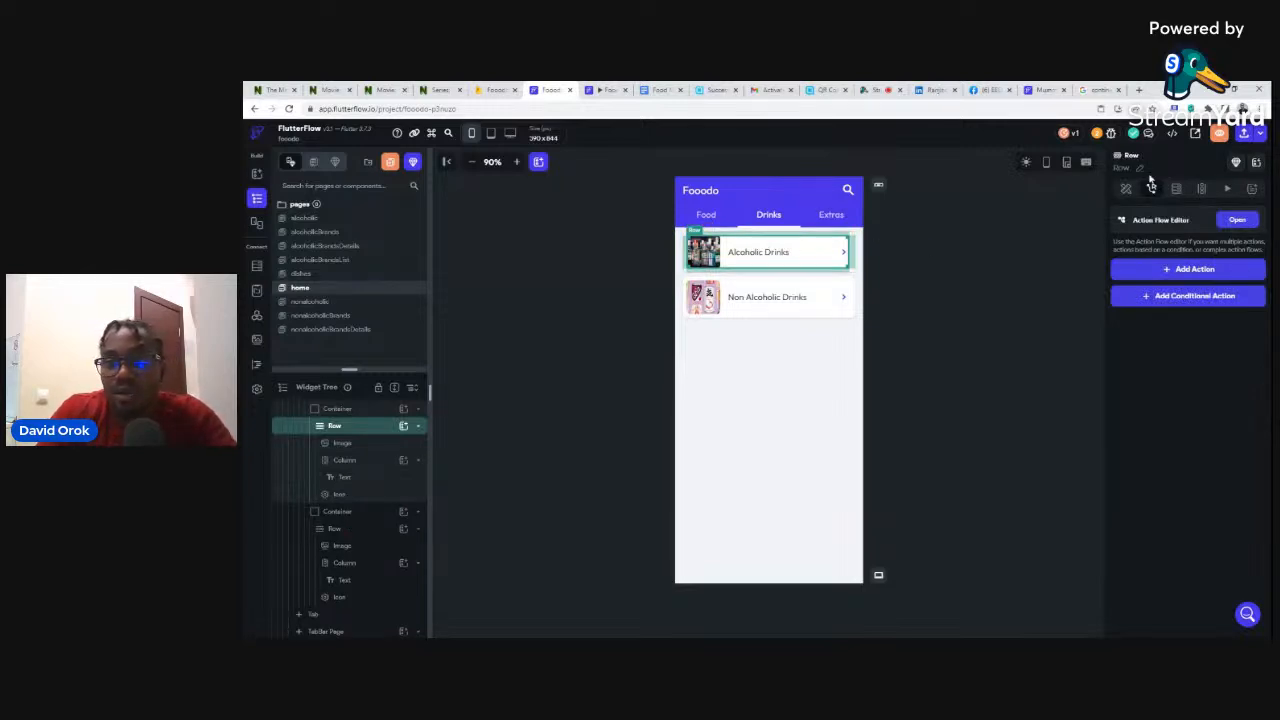
{"action": "left_click", "coordinate": [1128, 193]}
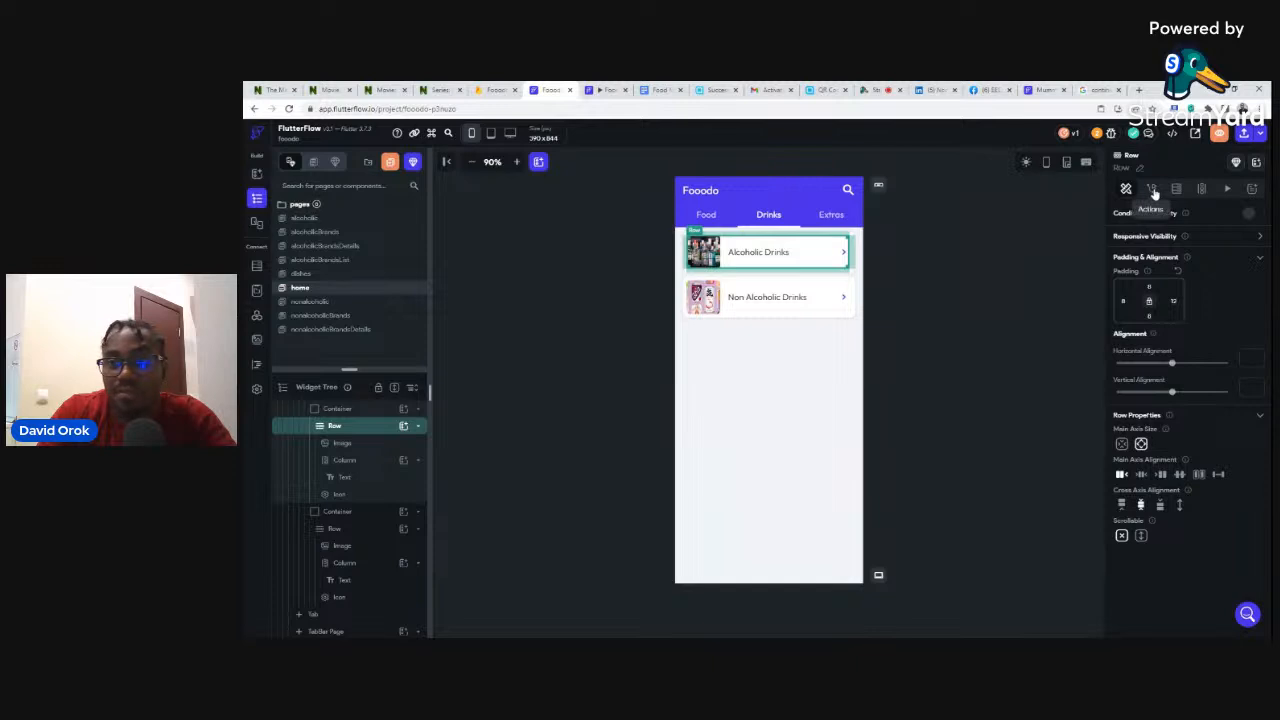
{"action": "left_click", "coordinate": [1154, 191]}
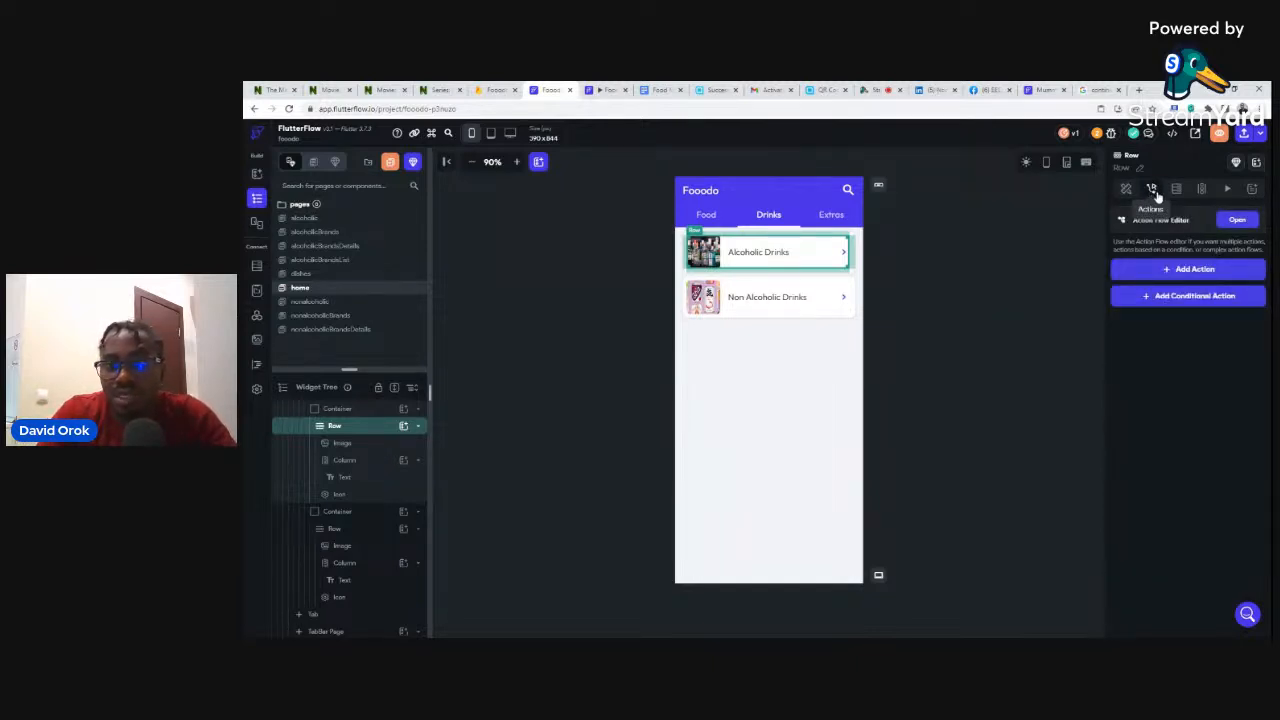
- Add an On Tap Navigate To action targeting the alcoholic page, then launch a live preview
{"action": "left_click", "coordinate": [1180, 276]}
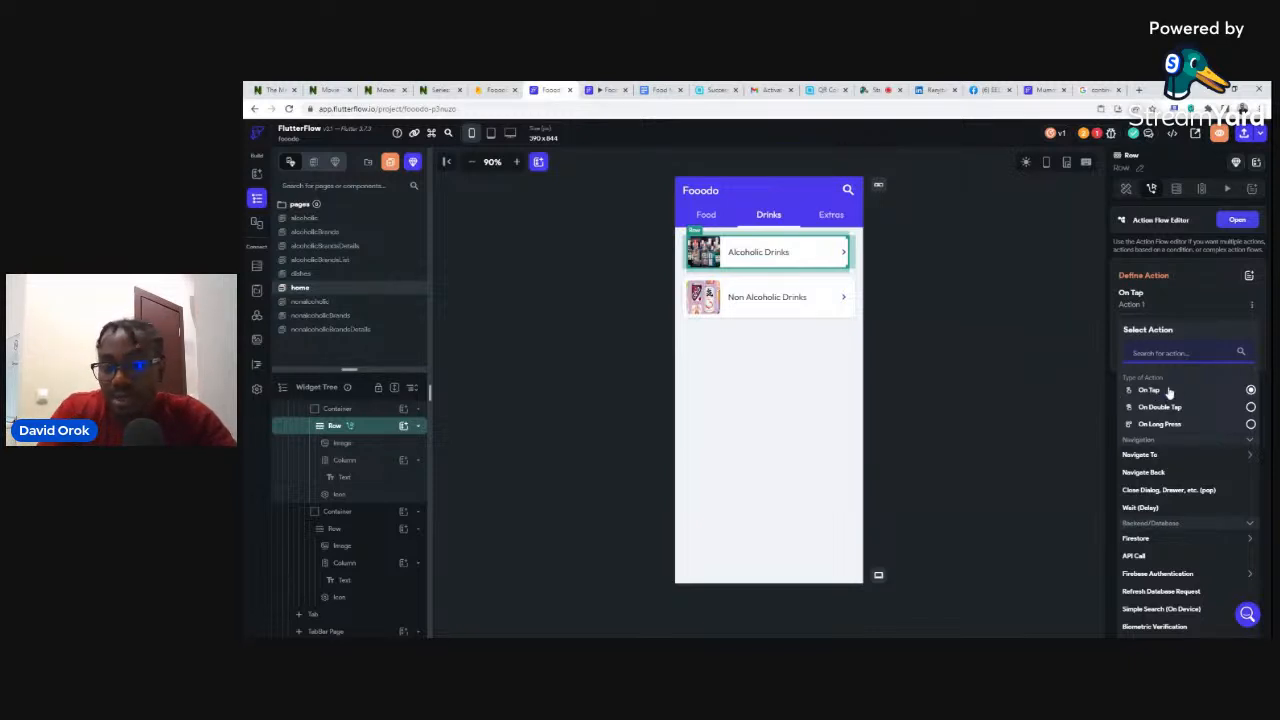
{"action": "scroll", "coordinate": [1170, 384], "scroll_direction": "down", "scroll_amount": 1}
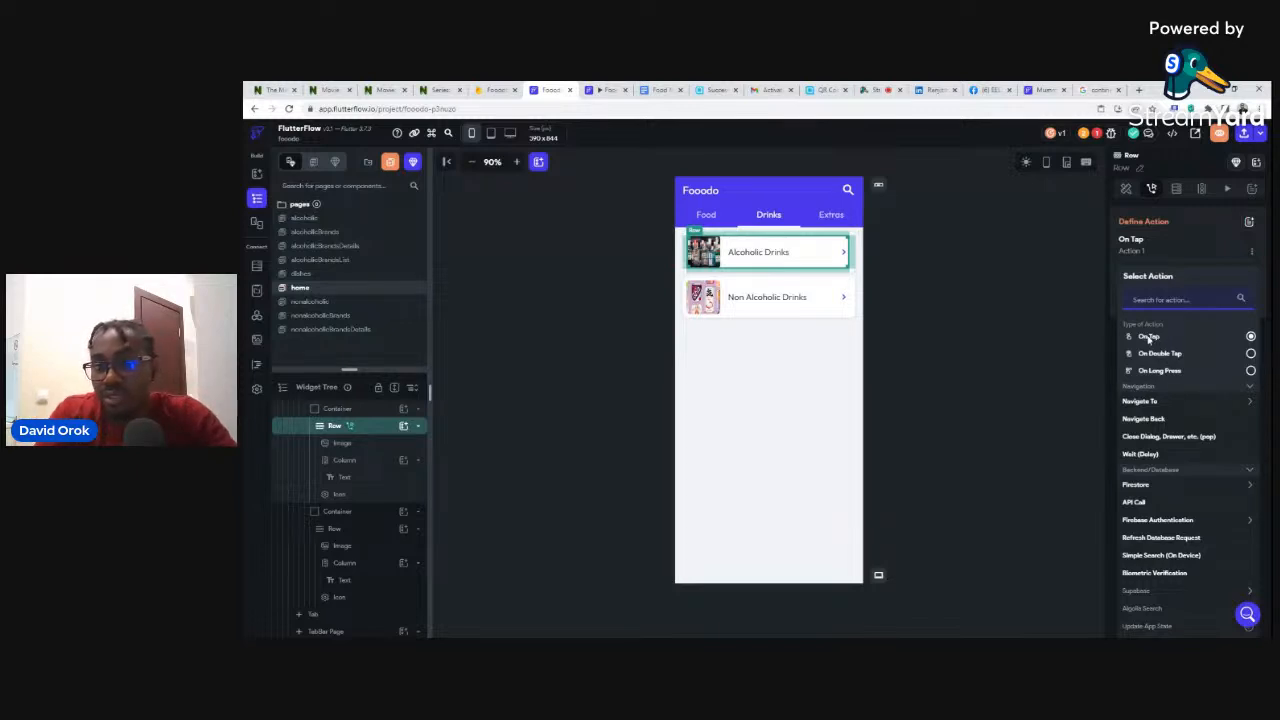
{"action": "left_click", "coordinate": [1142, 402]}
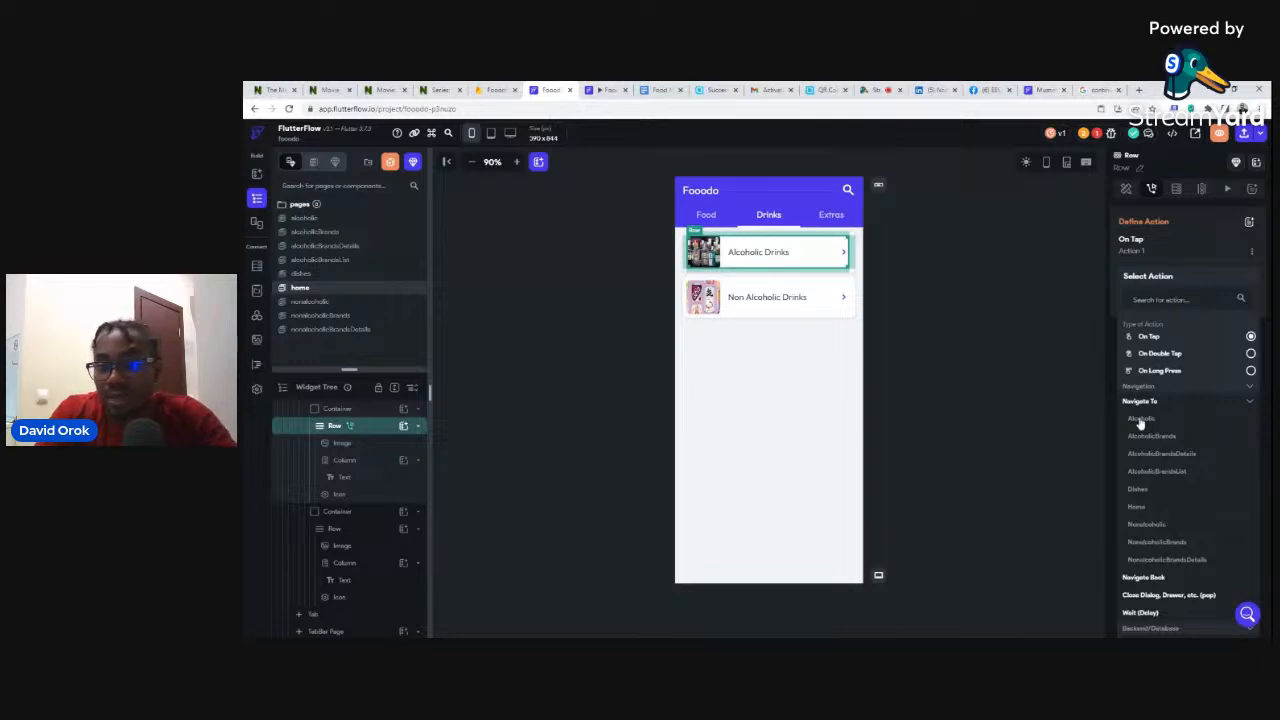
{"action": "left_click", "coordinate": [1140, 419]}
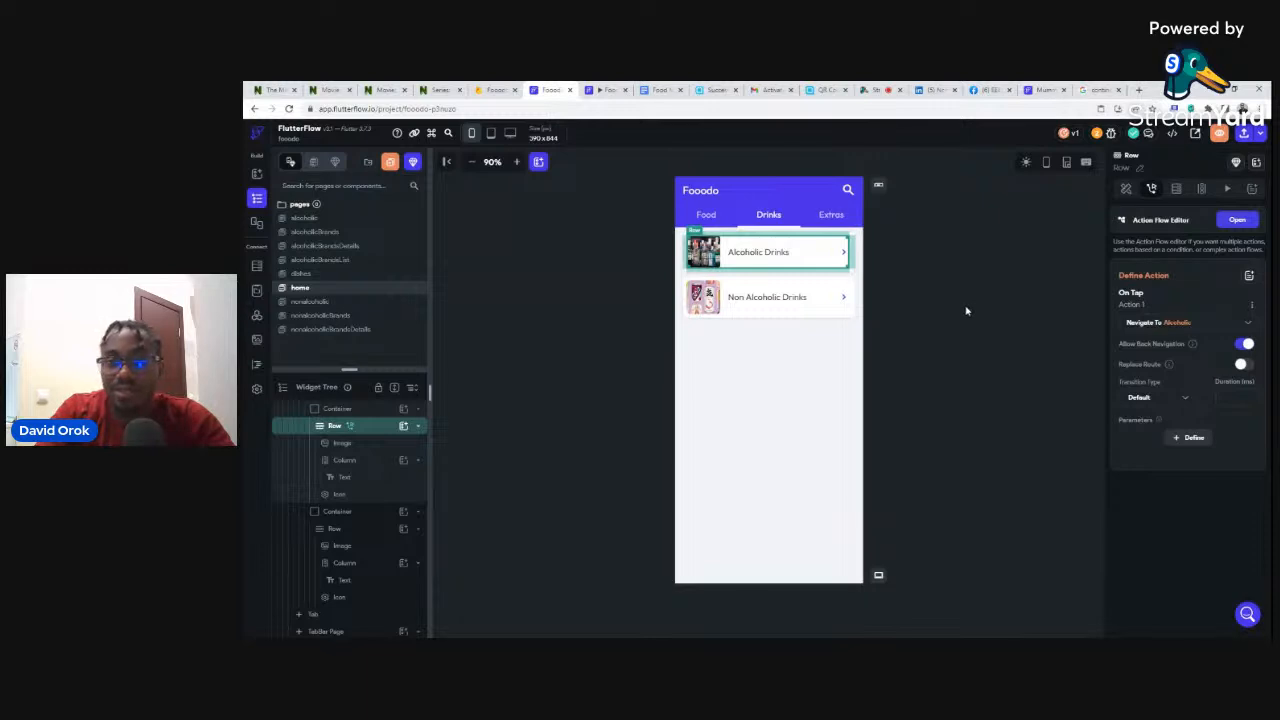
{"action": "left_click", "coordinate": [947, 266]}
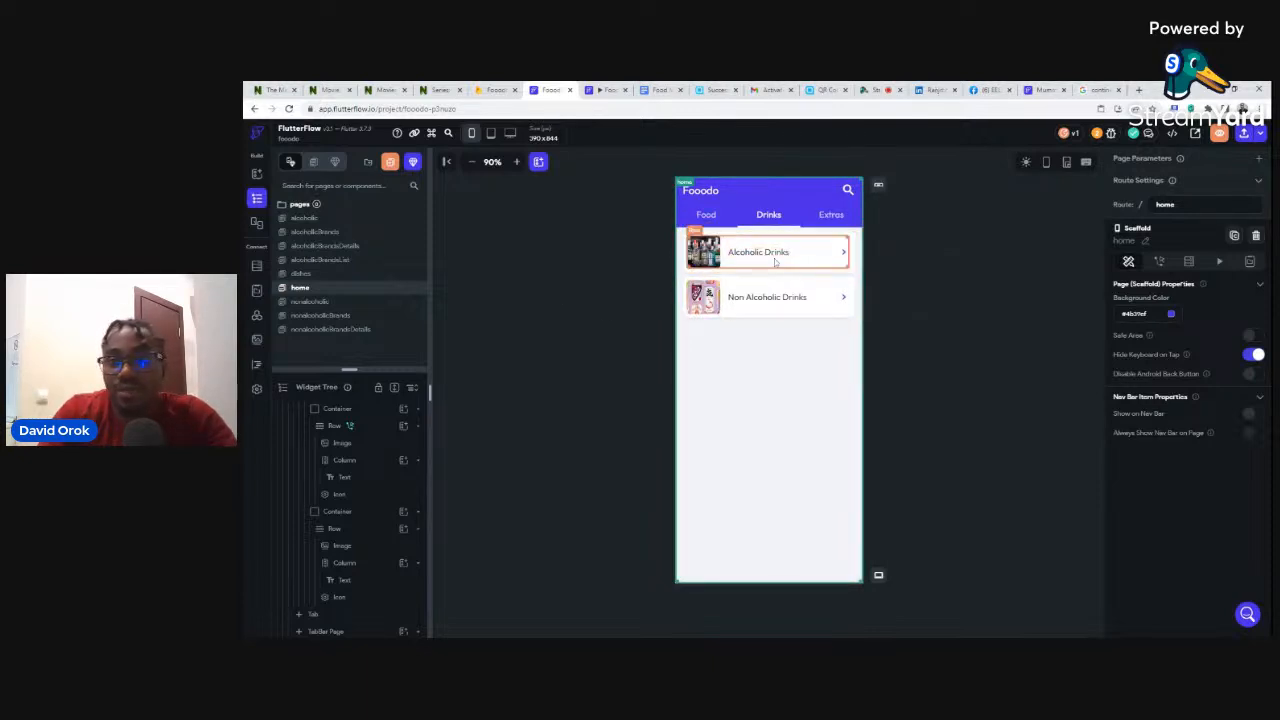
{"action": "left_click", "coordinate": [1221, 134]}
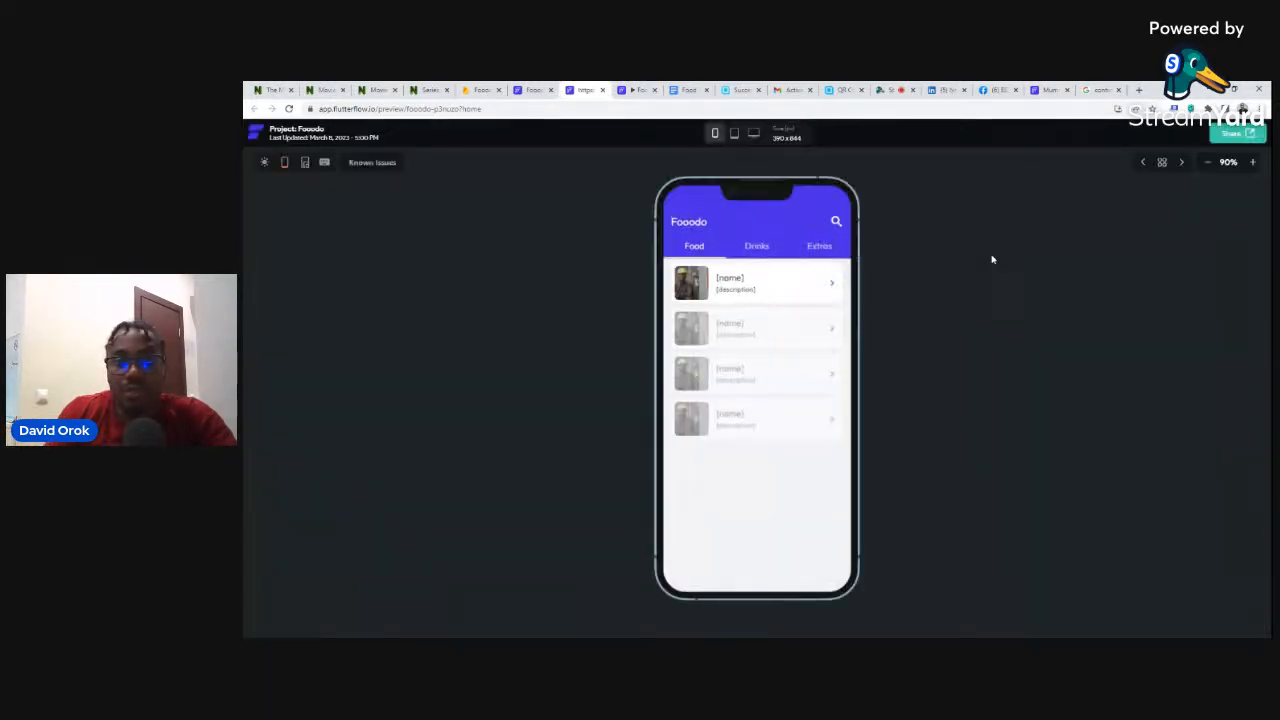
{"action": "left_click", "coordinate": [758, 251]}
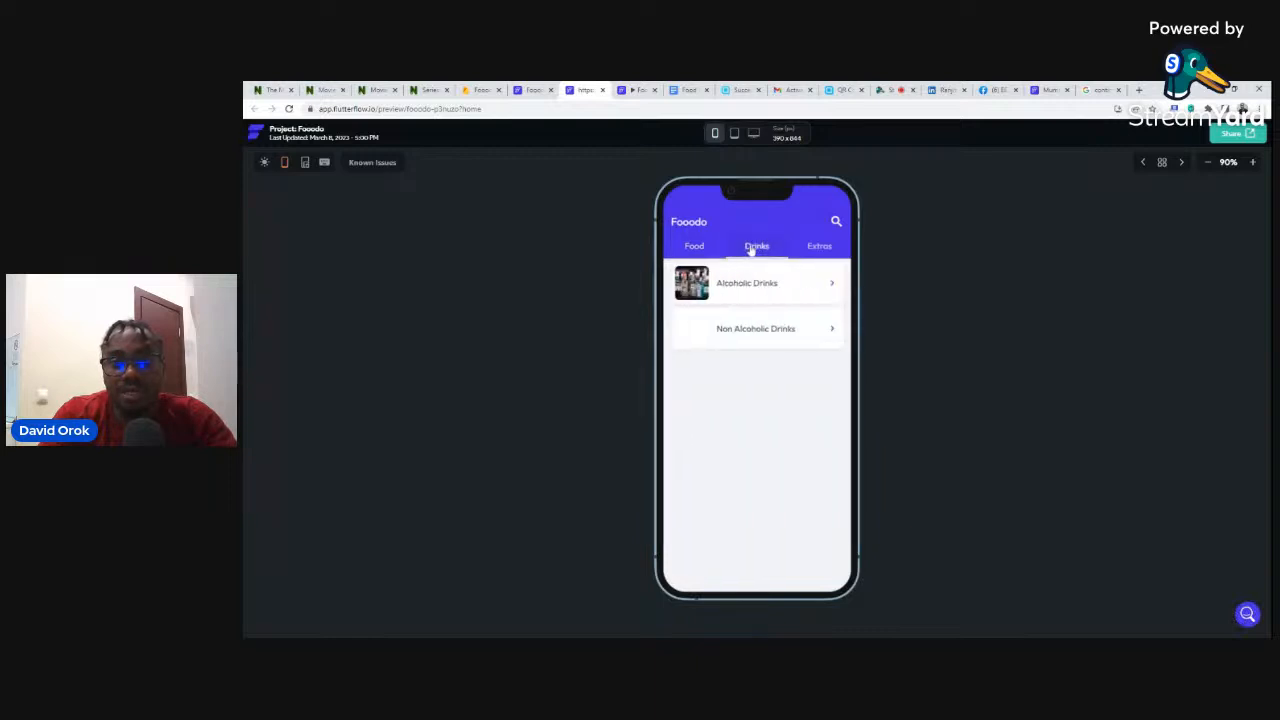
{"action": "left_click", "coordinate": [752, 289]}
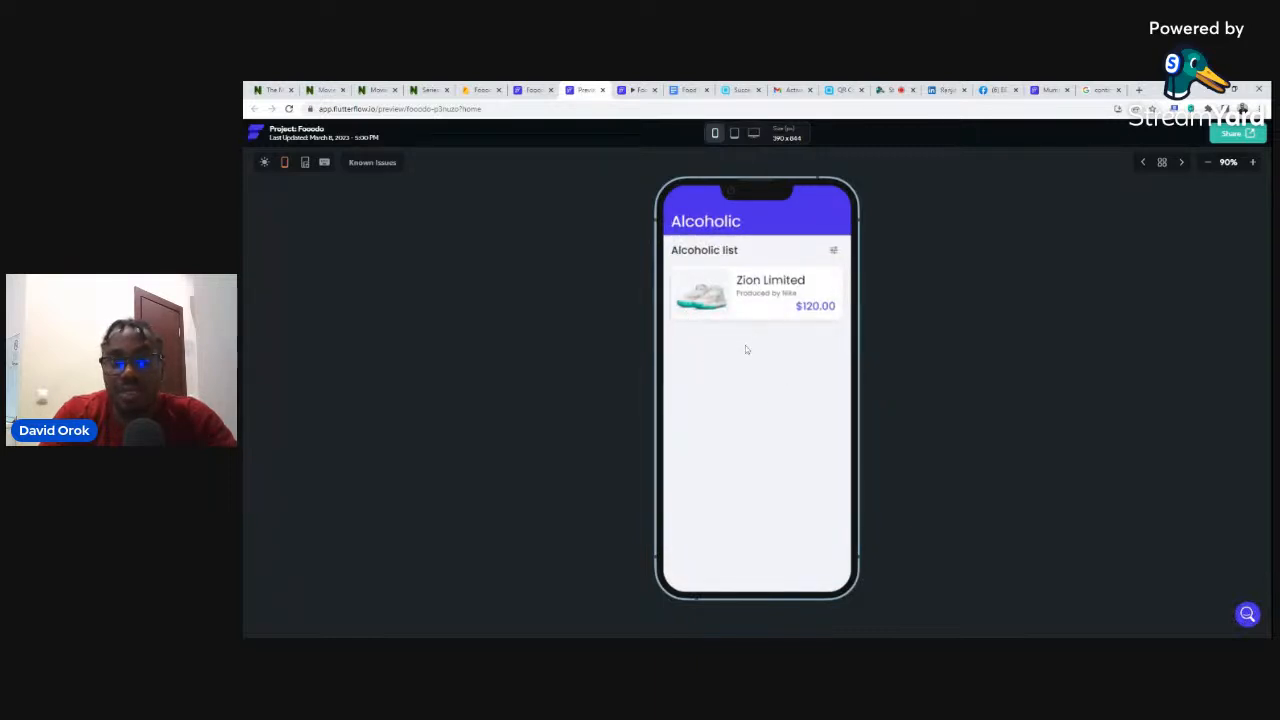
{"action": "left_click", "coordinate": [533, 90]}
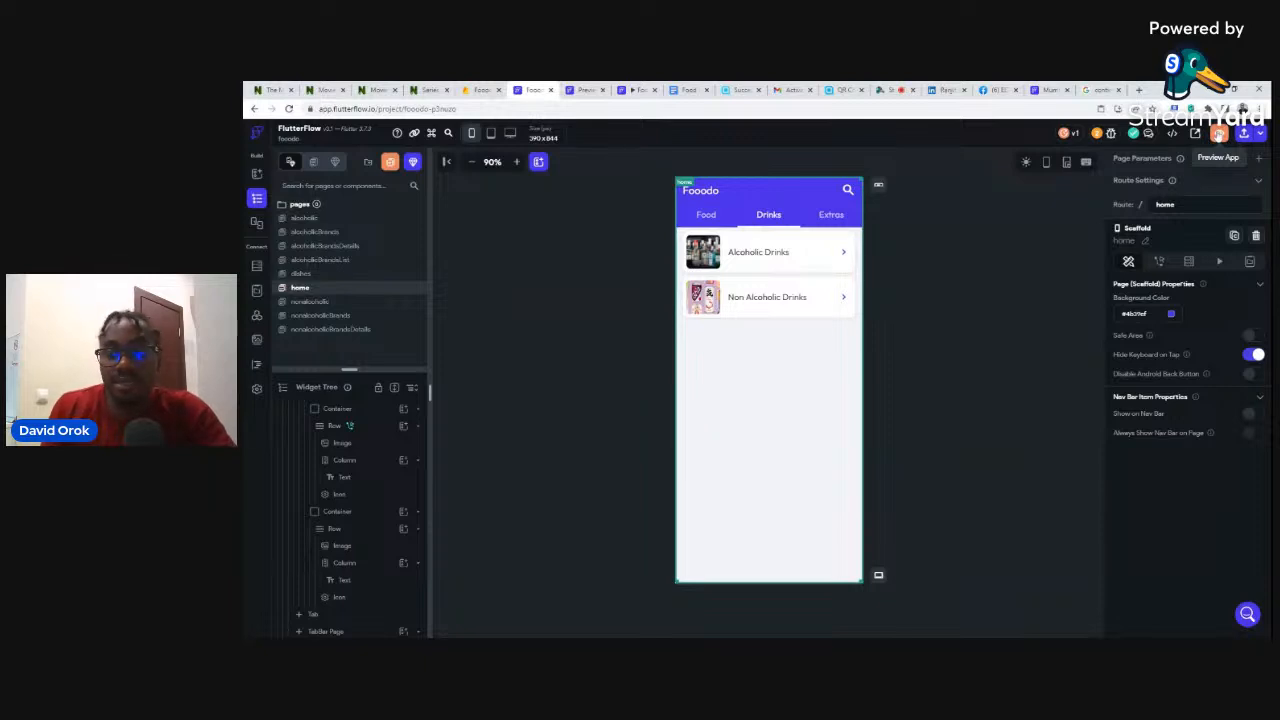
{"action": "left_click", "coordinate": [586, 90]}
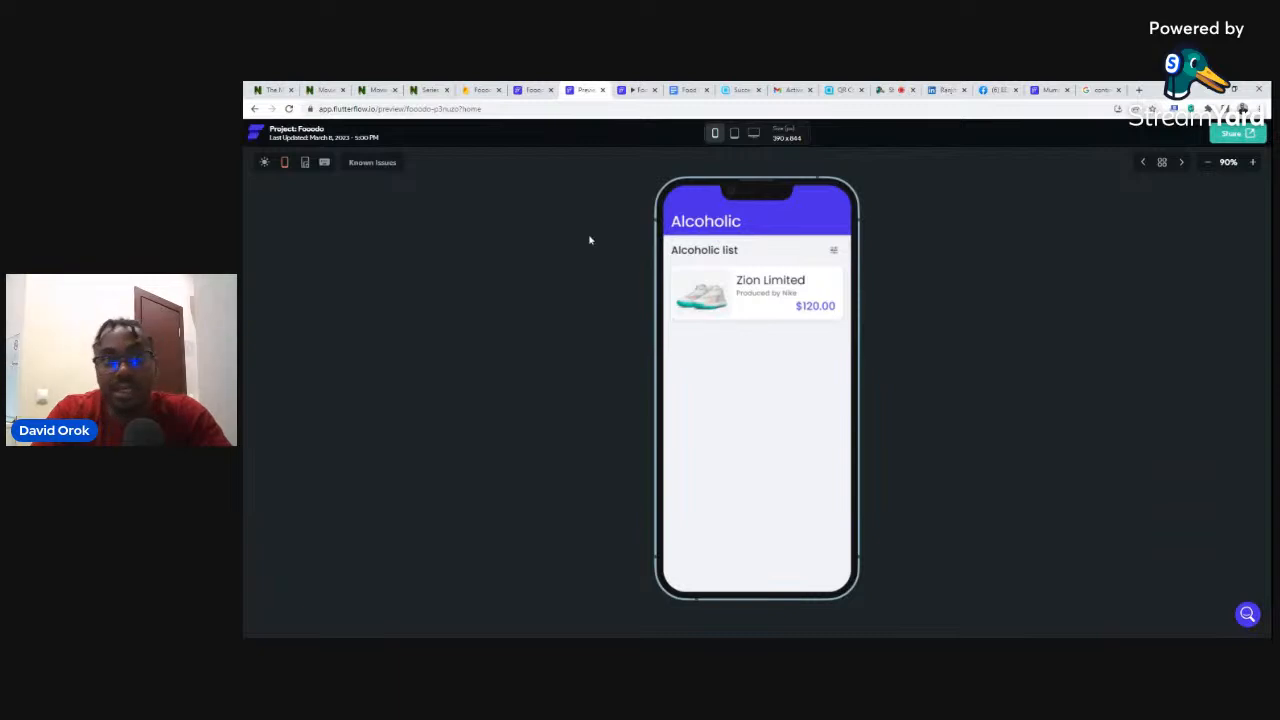
{"action": "left_click", "coordinate": [528, 89]}
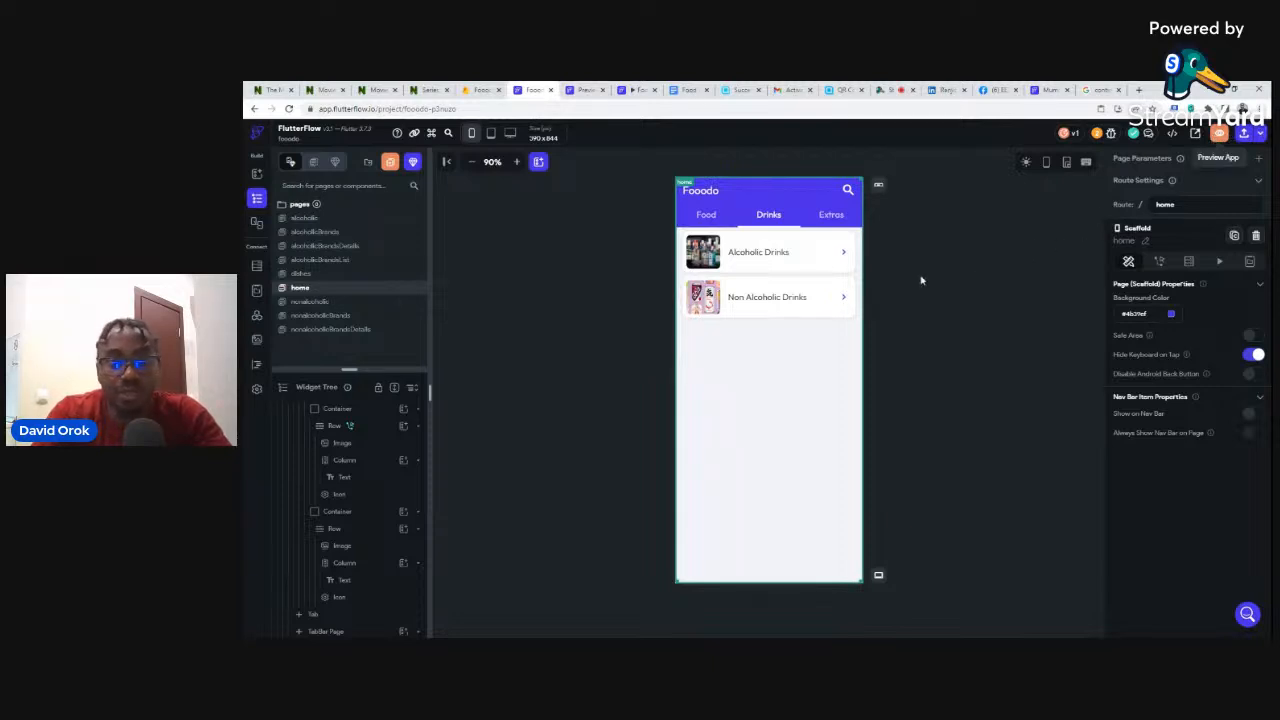
{"action": "left_click", "coordinate": [578, 90]}
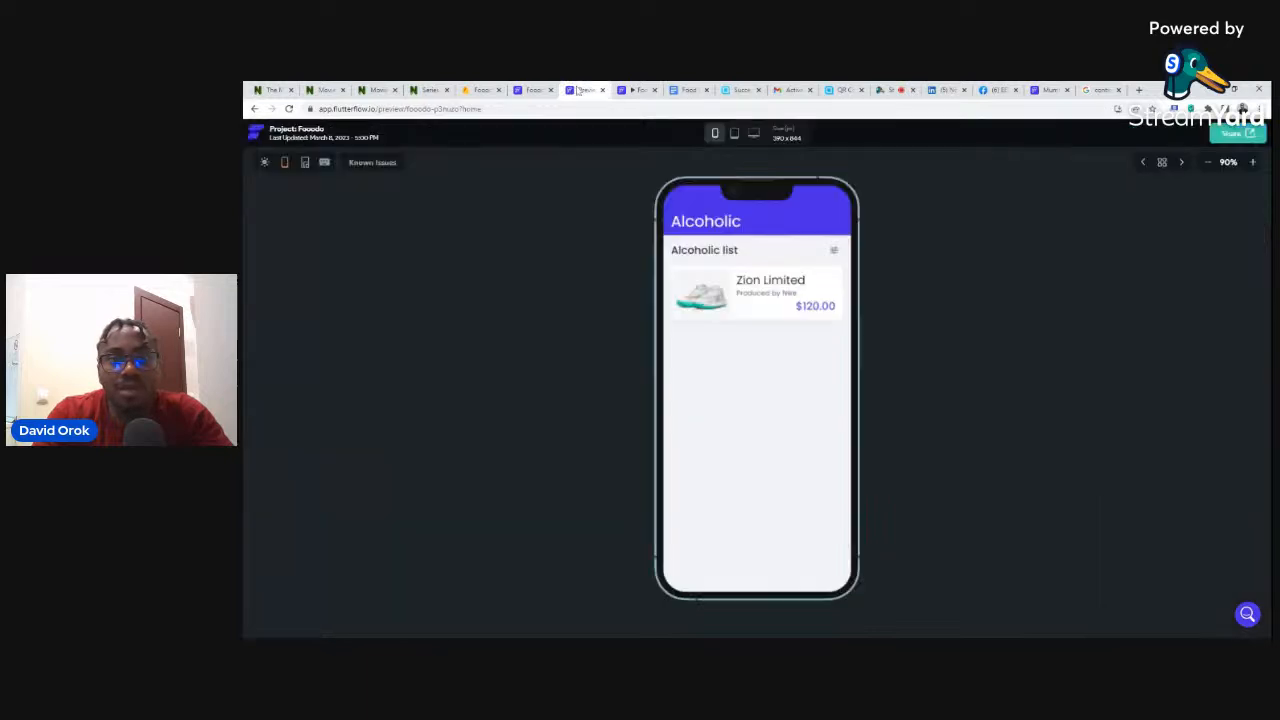
{"action": "left_click", "coordinate": [254, 109]}
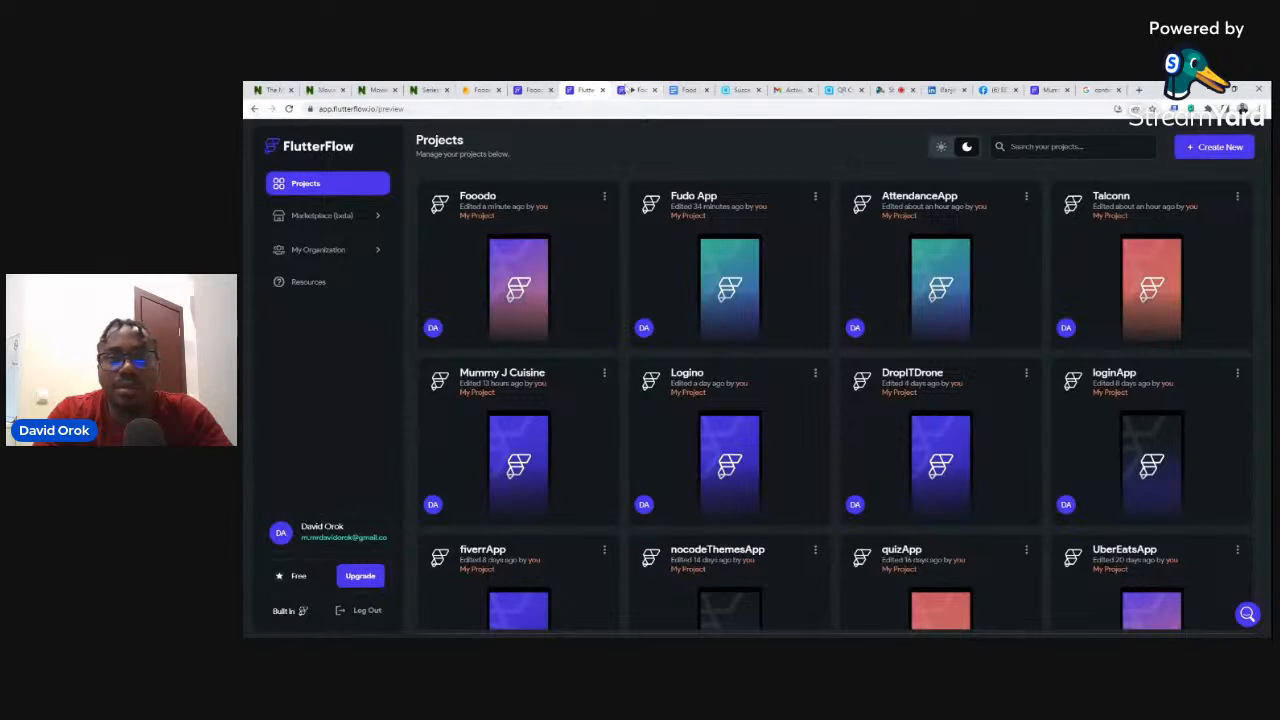
{"action": "left_click", "coordinate": [628, 90]}
{"action": "left_click", "coordinate": [585, 90]}
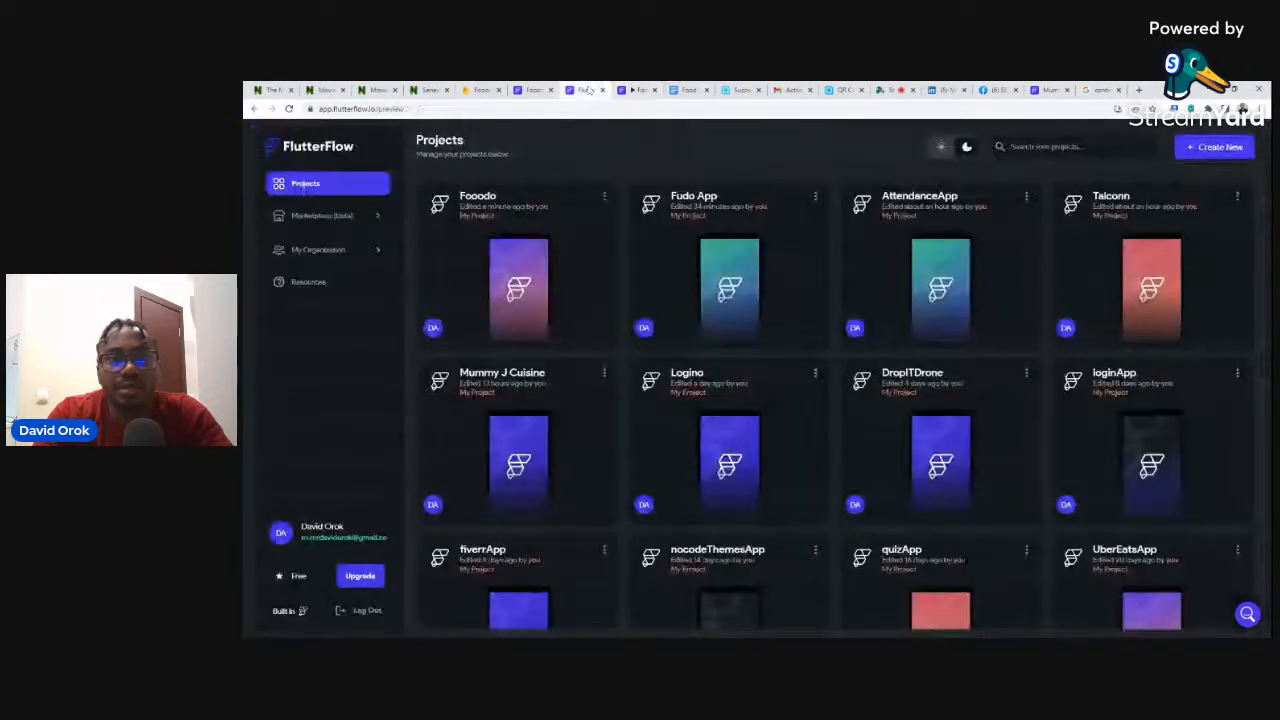
{"action": "left_click", "coordinate": [535, 90]}
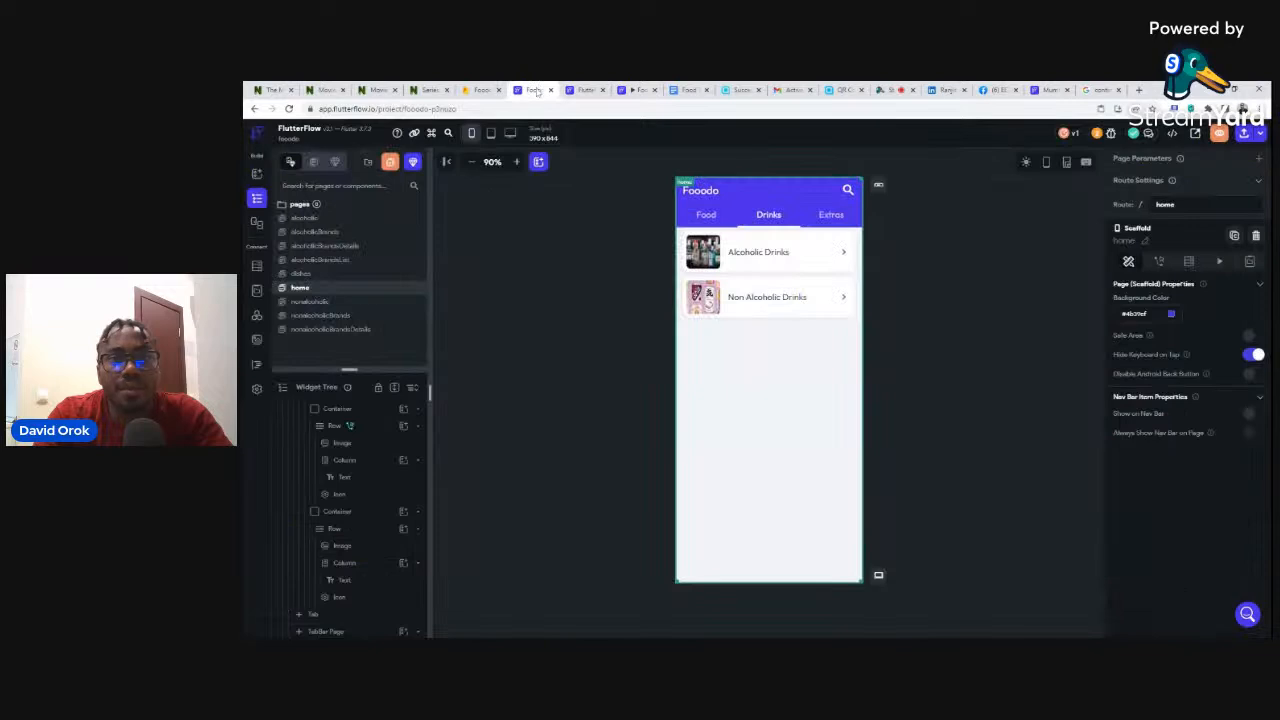
{"action": "left_click", "coordinate": [590, 90]}
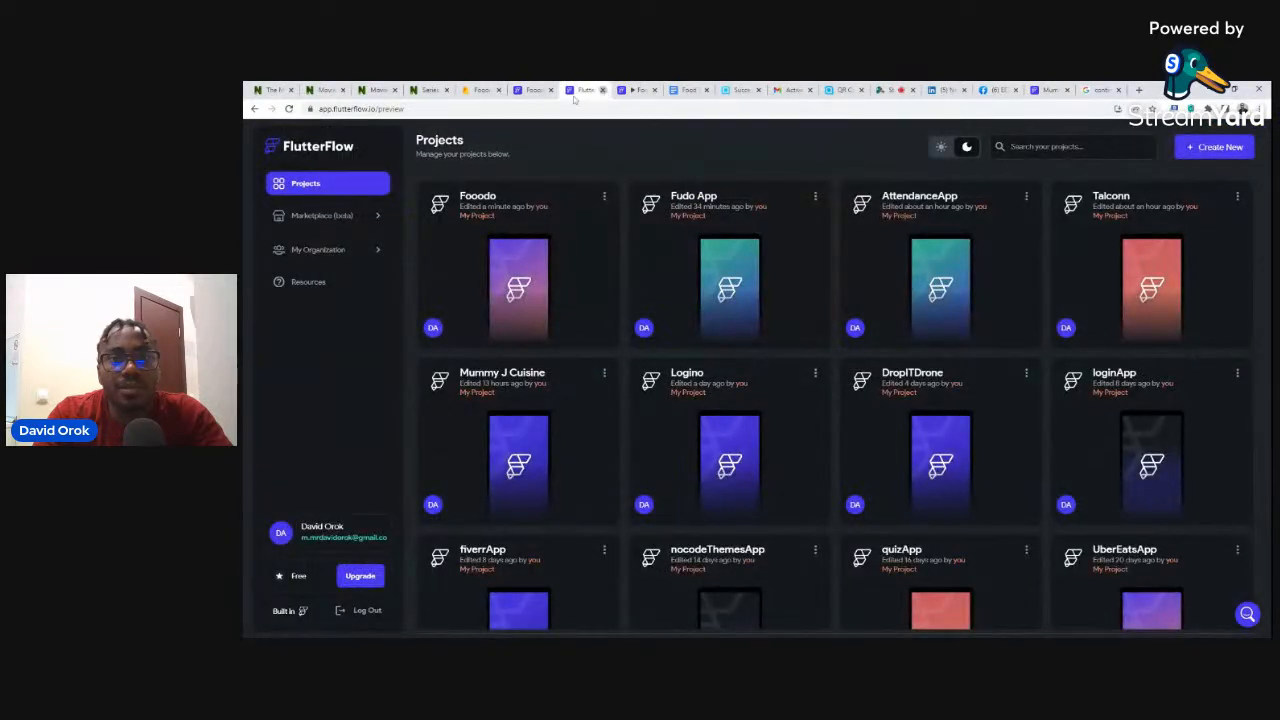
{"action": "left_click", "coordinate": [602, 90]}
{"action": "left_click", "coordinate": [528, 91]}
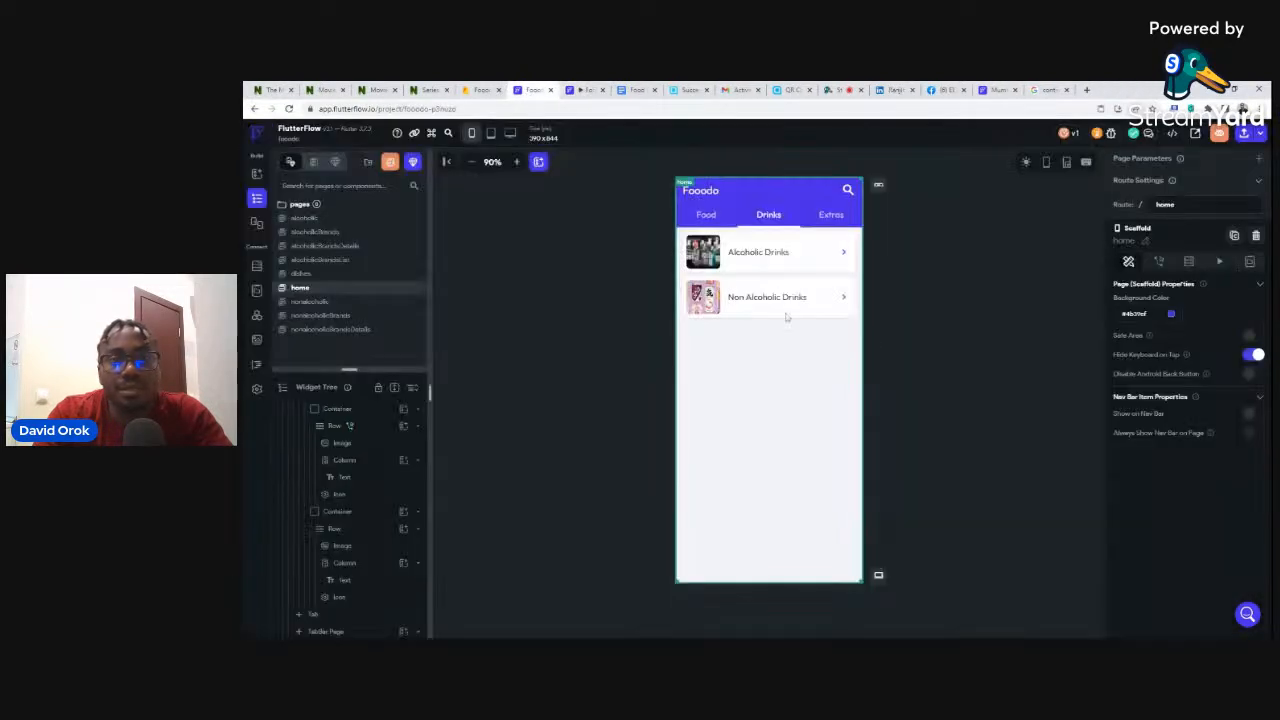
{"action": "left_click", "coordinate": [1218, 136]}
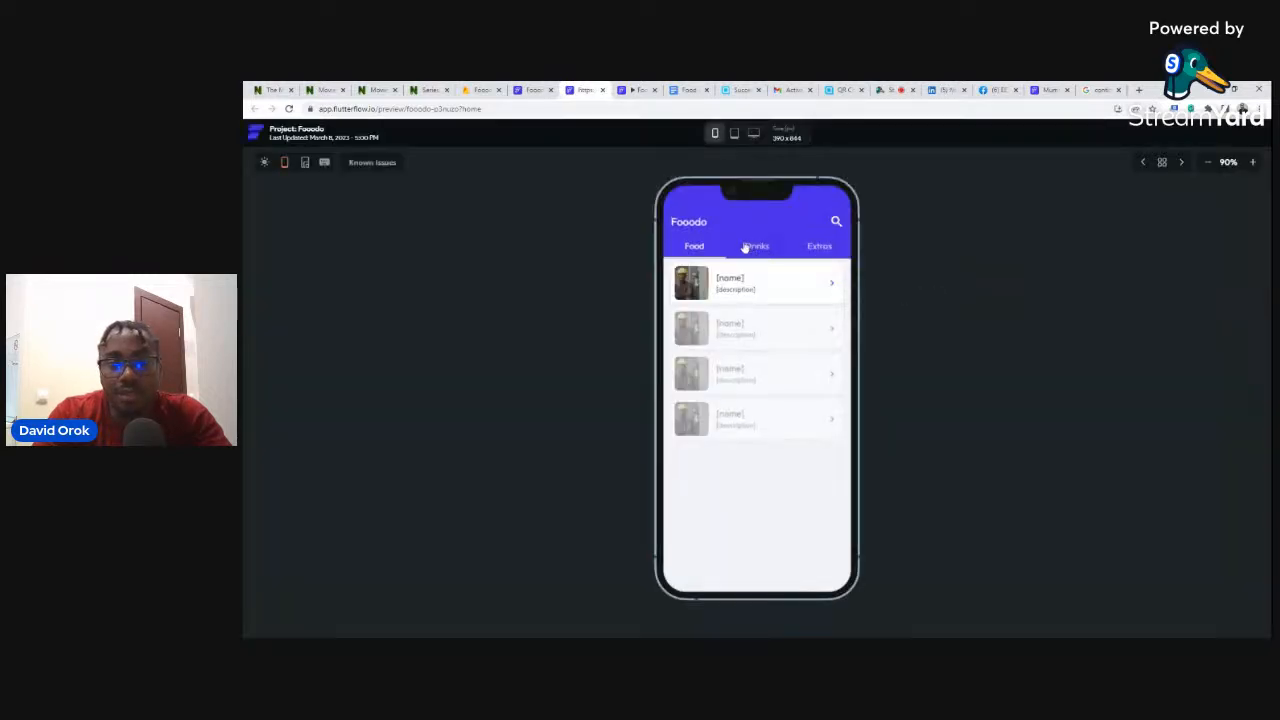
{"action": "left_click", "coordinate": [757, 248]}
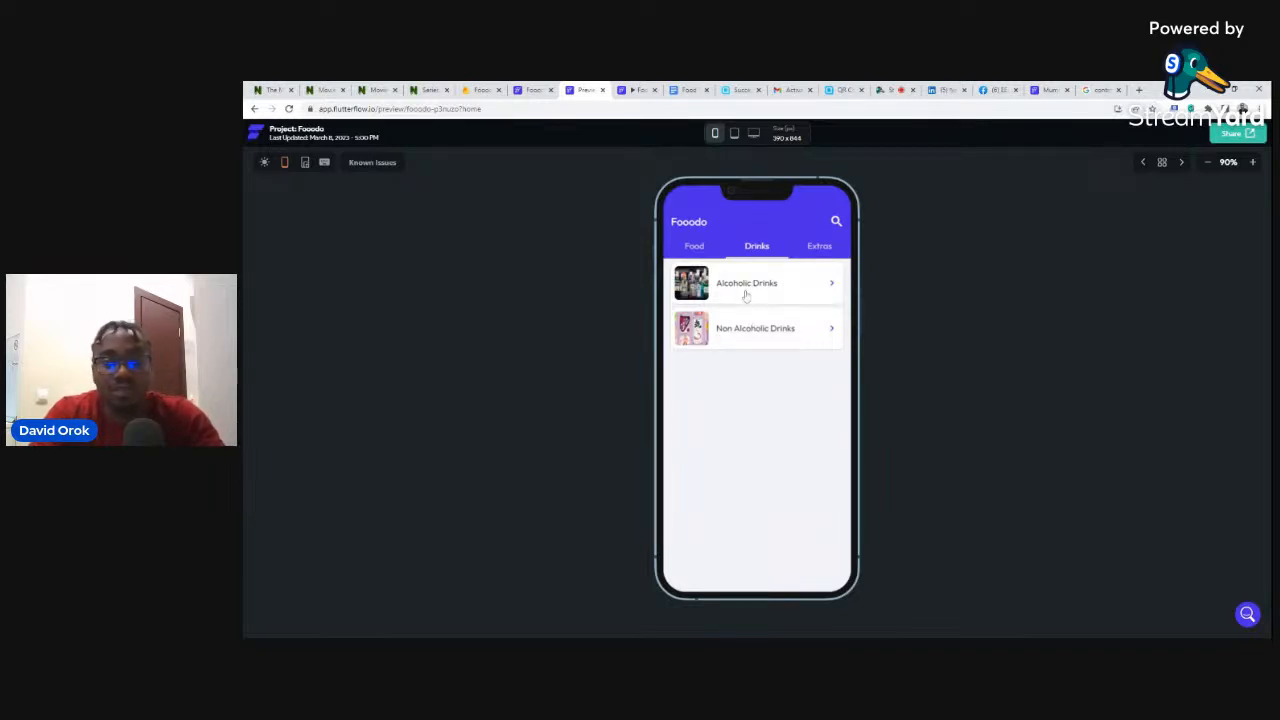
{"action": "left_click", "coordinate": [688, 246]}
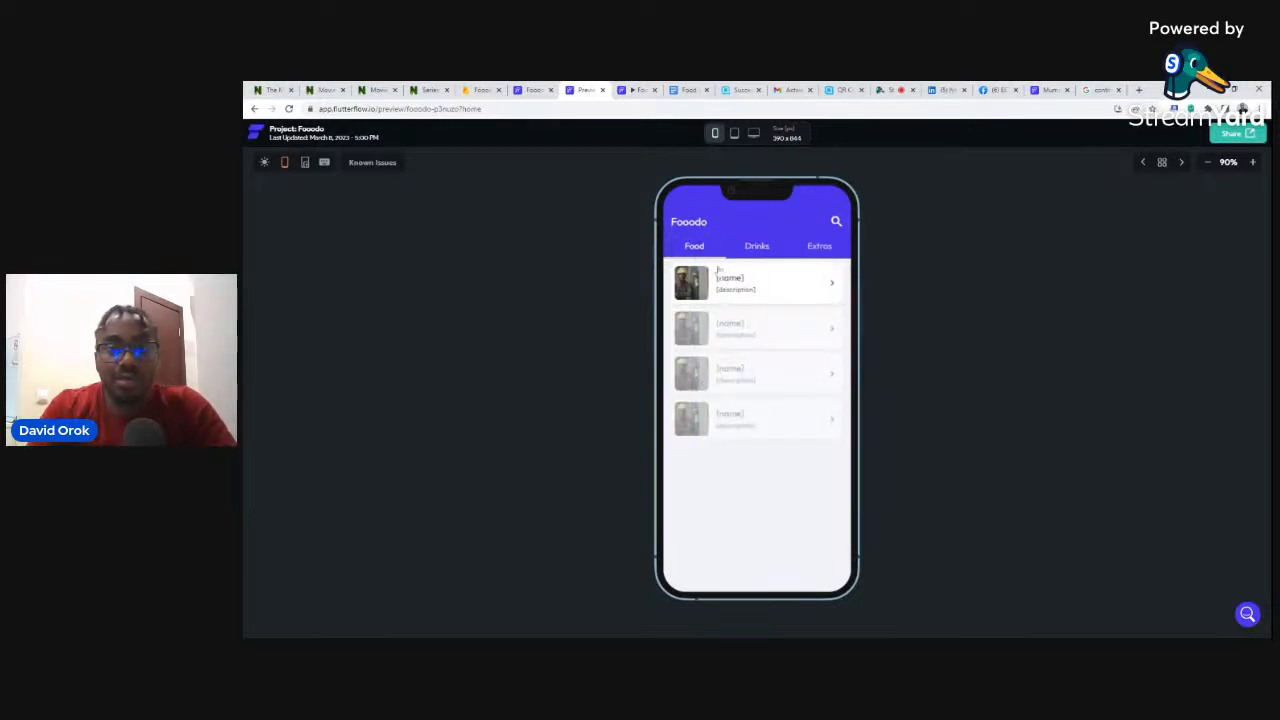
{"action": "left_click", "coordinate": [533, 90]}
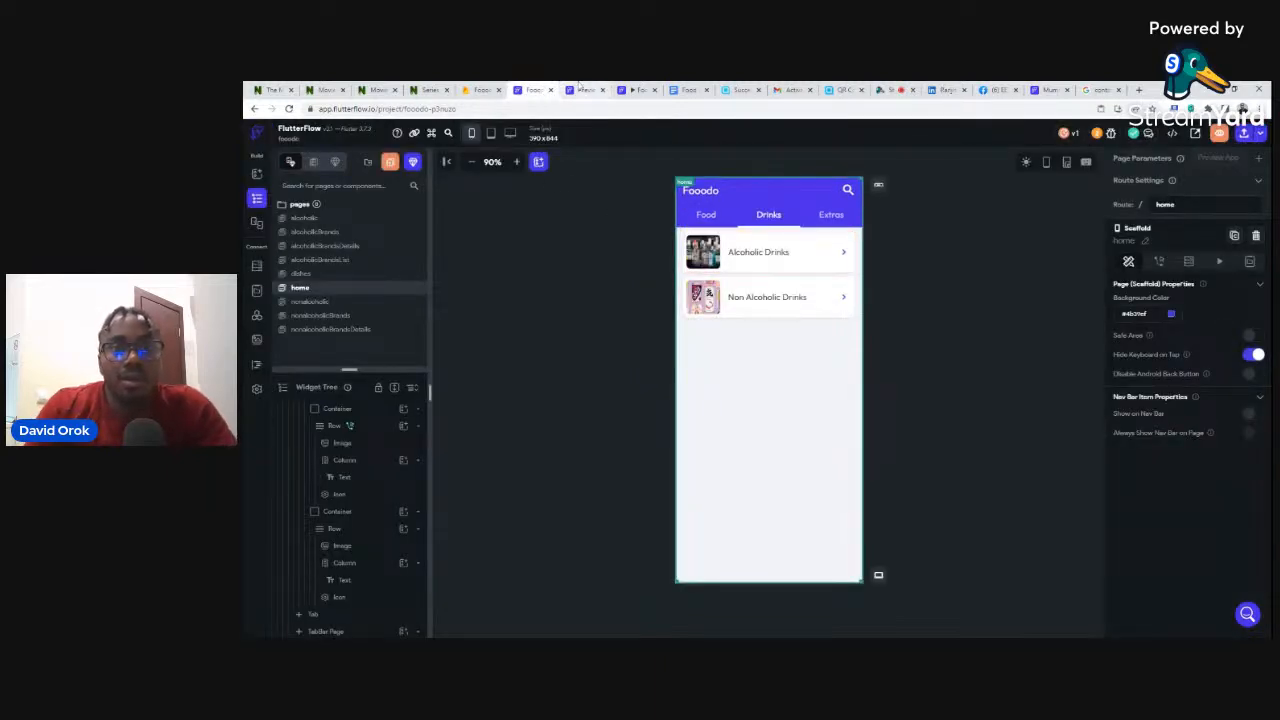
{"action": "left_click", "coordinate": [580, 89]}
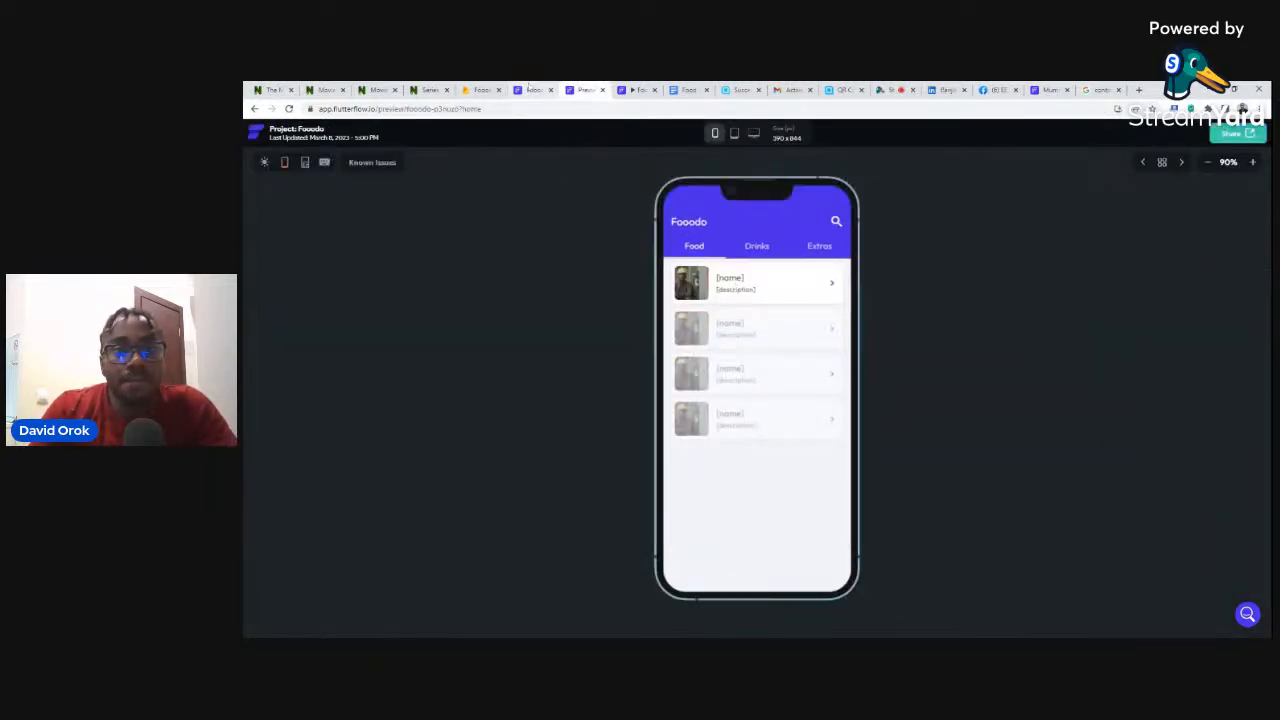
{"action": "left_click", "coordinate": [533, 90]}
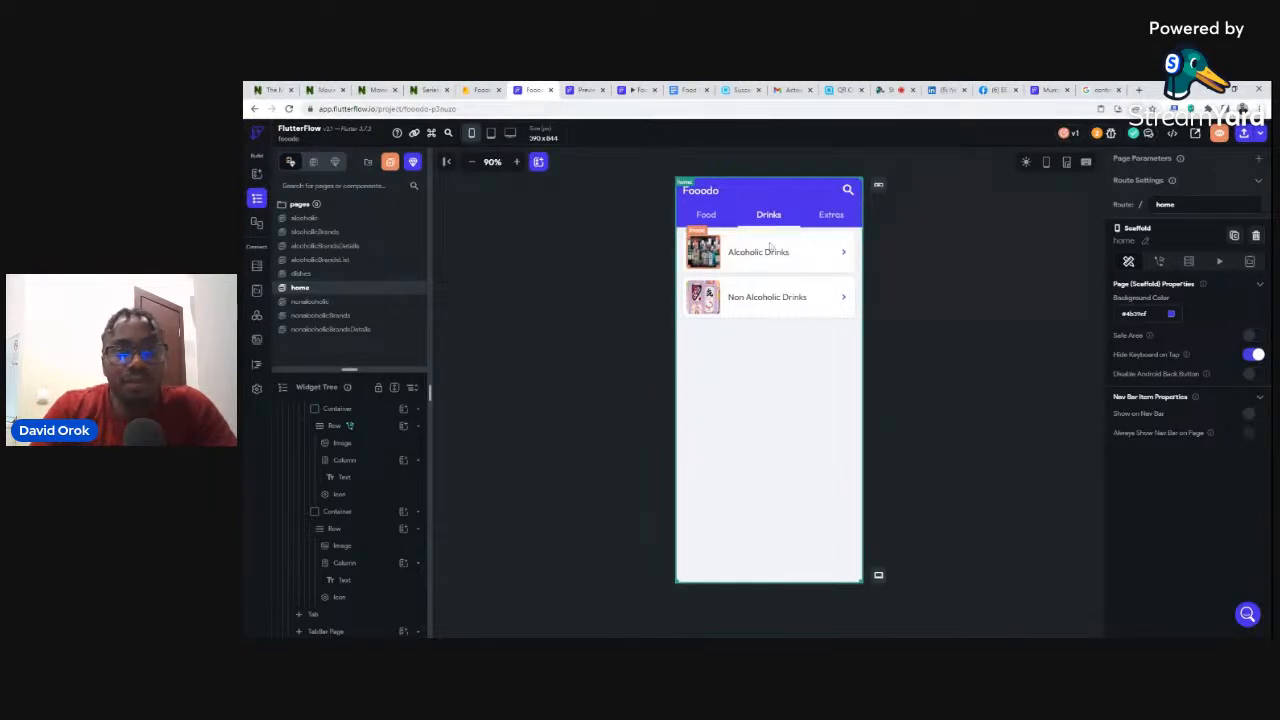
- Check the alcoholic collection's three Firestore documents, then select the Alcoholic page's list
{"action": "left_click", "coordinate": [305, 218]}
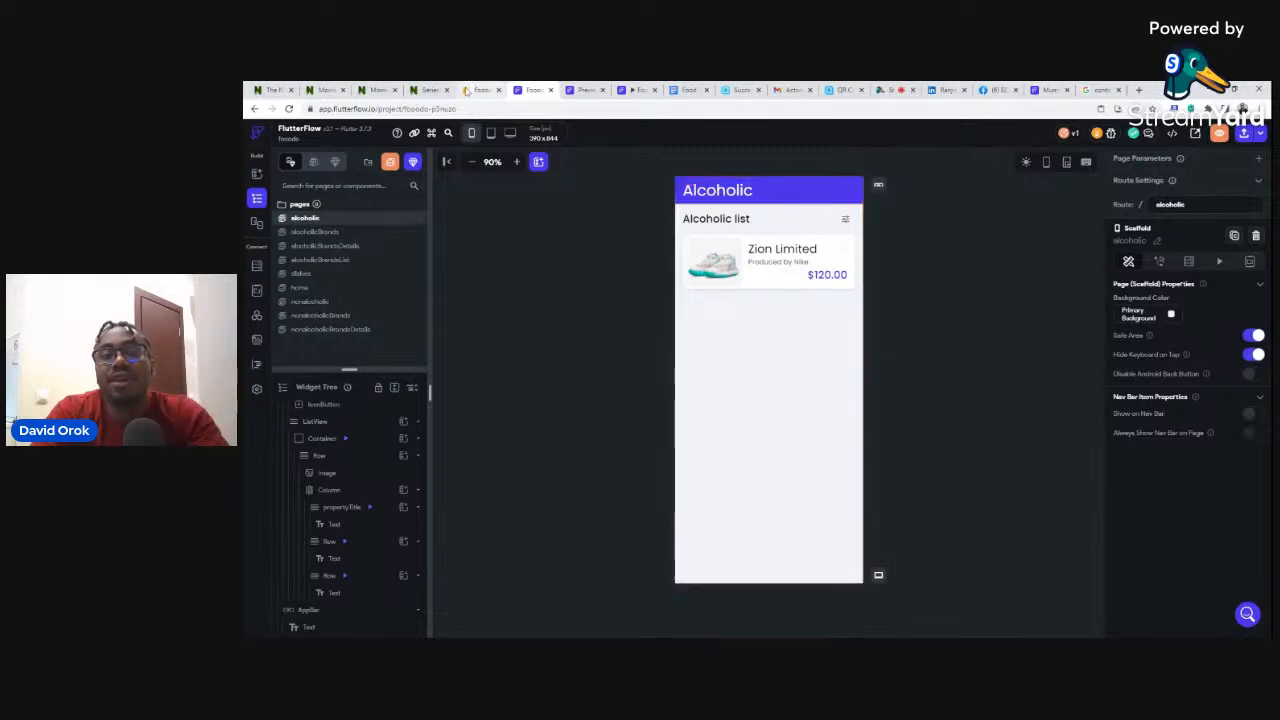
{"action": "left_click", "coordinate": [467, 90]}
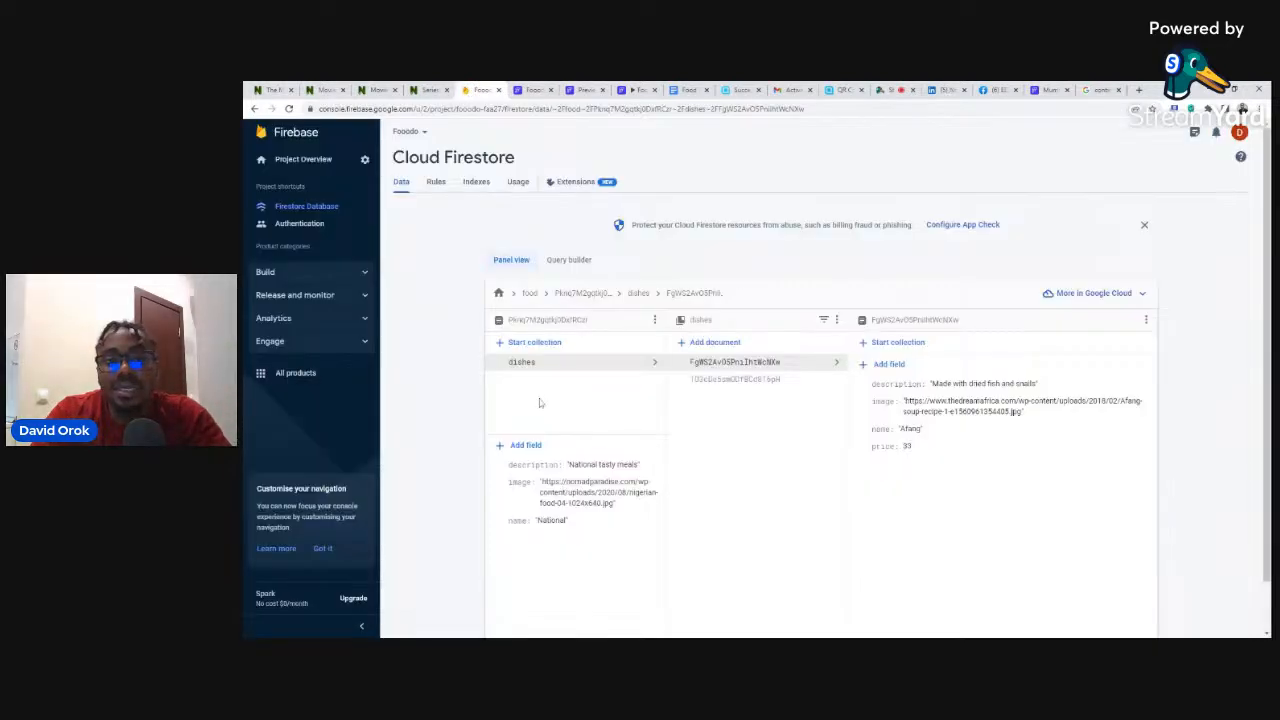
{"action": "left_click", "coordinate": [498, 293]}
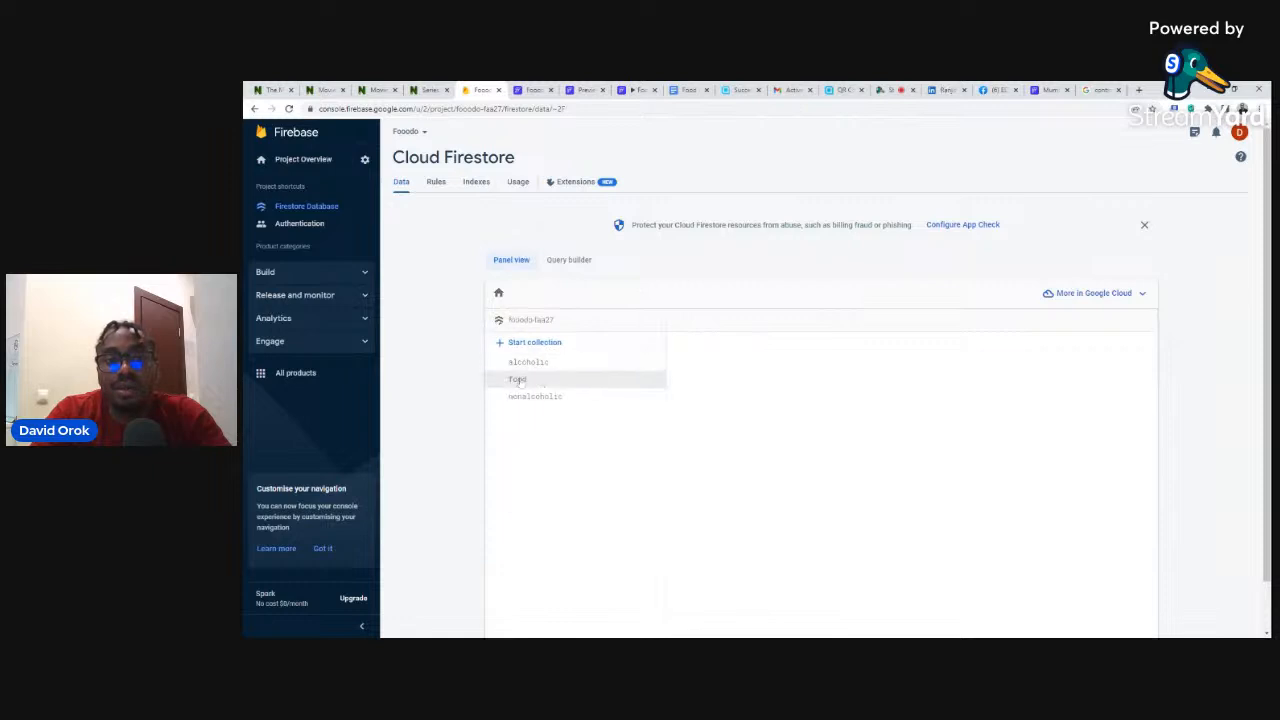
{"action": "left_click", "coordinate": [525, 364]}
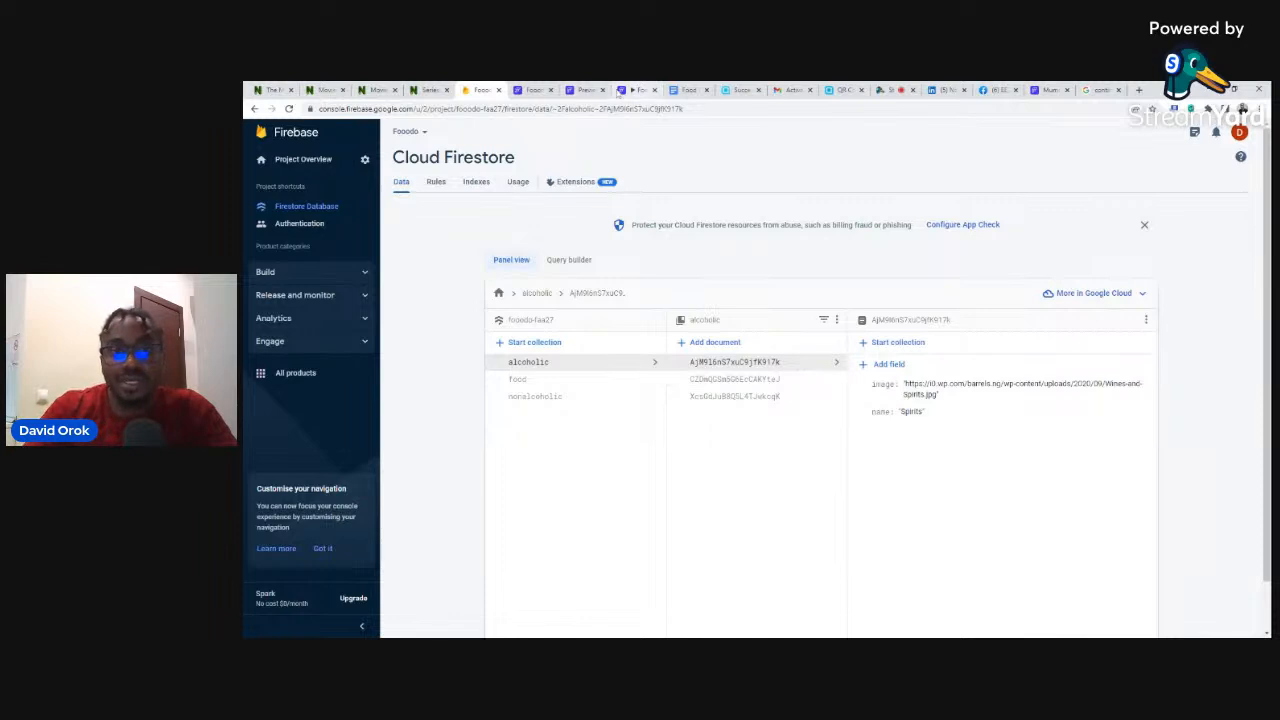
{"action": "left_click", "coordinate": [534, 89]}
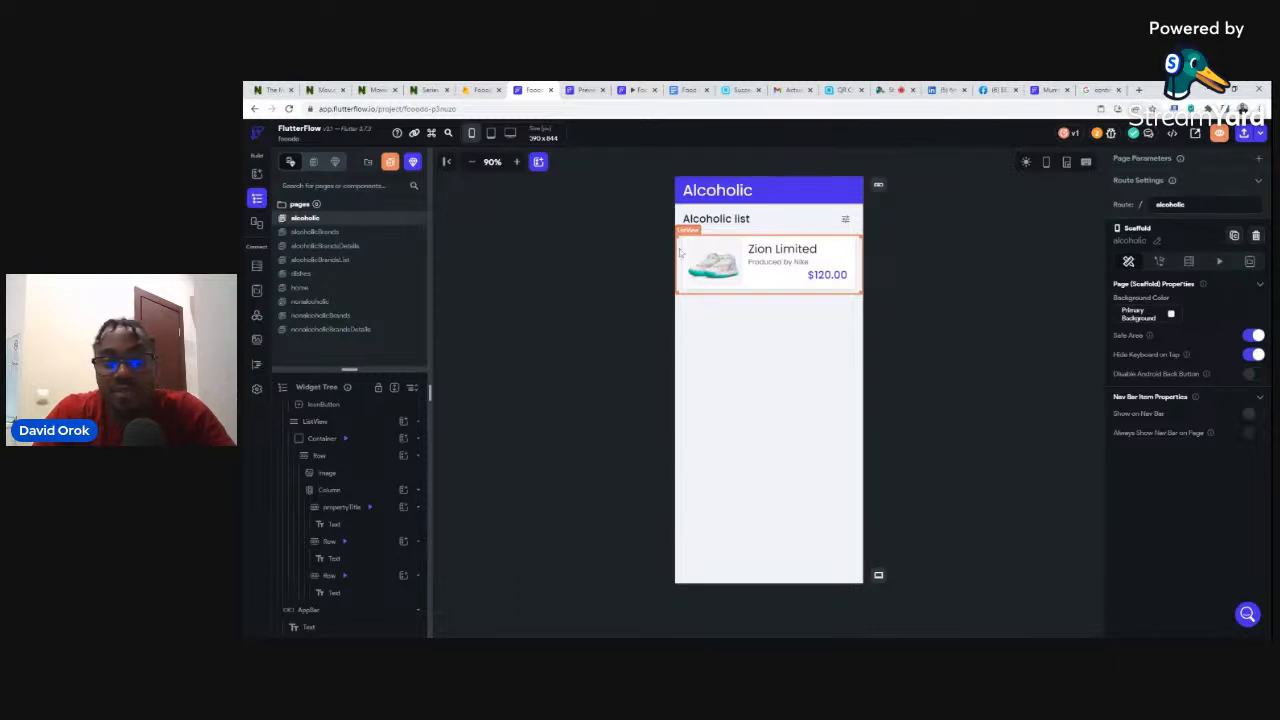
{"action": "left_click", "coordinate": [679, 253]}
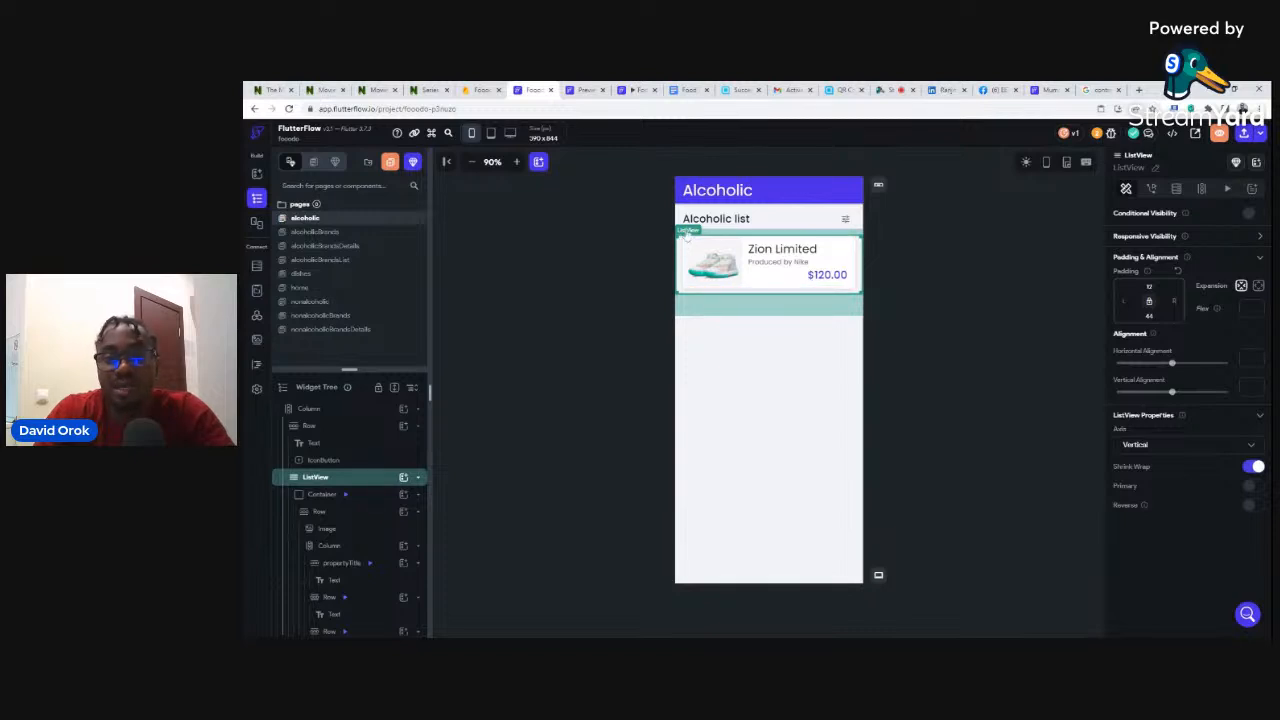
- Add a backend query to the Alcoholic ListView and show the Query Type options
{"action": "left_click", "coordinate": [1177, 189]}
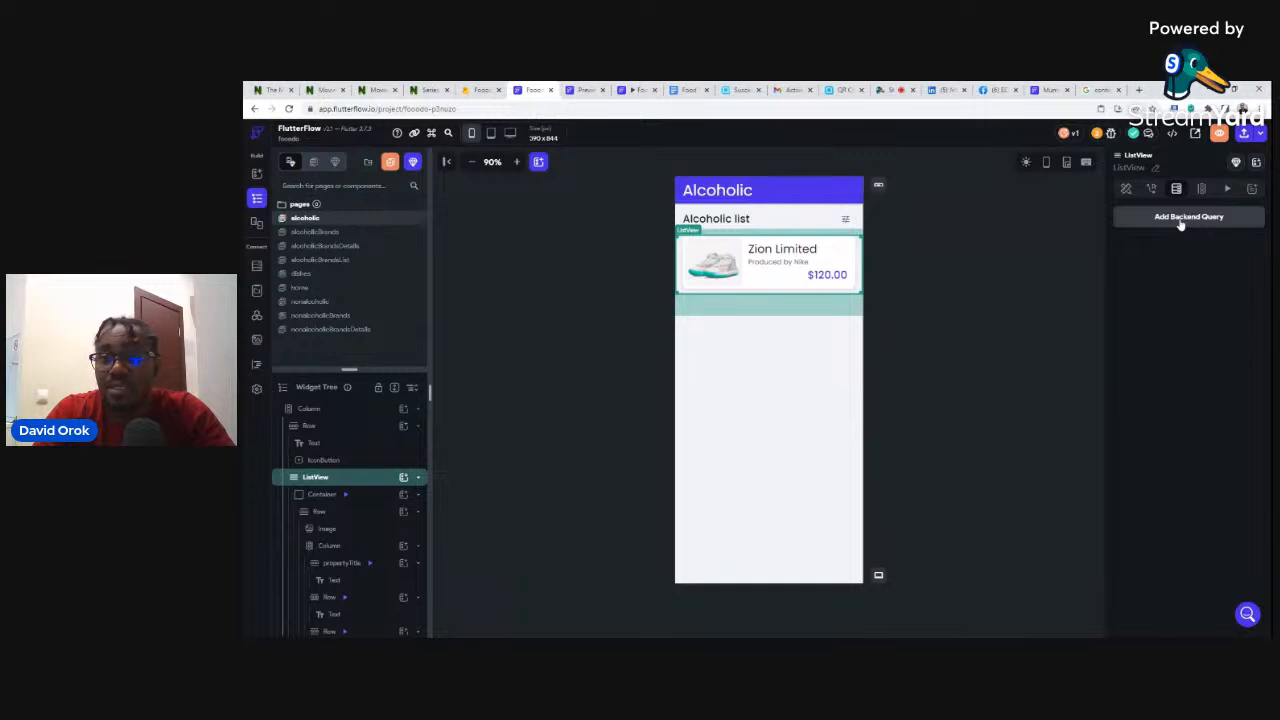
{"action": "left_click", "coordinate": [1181, 222]}
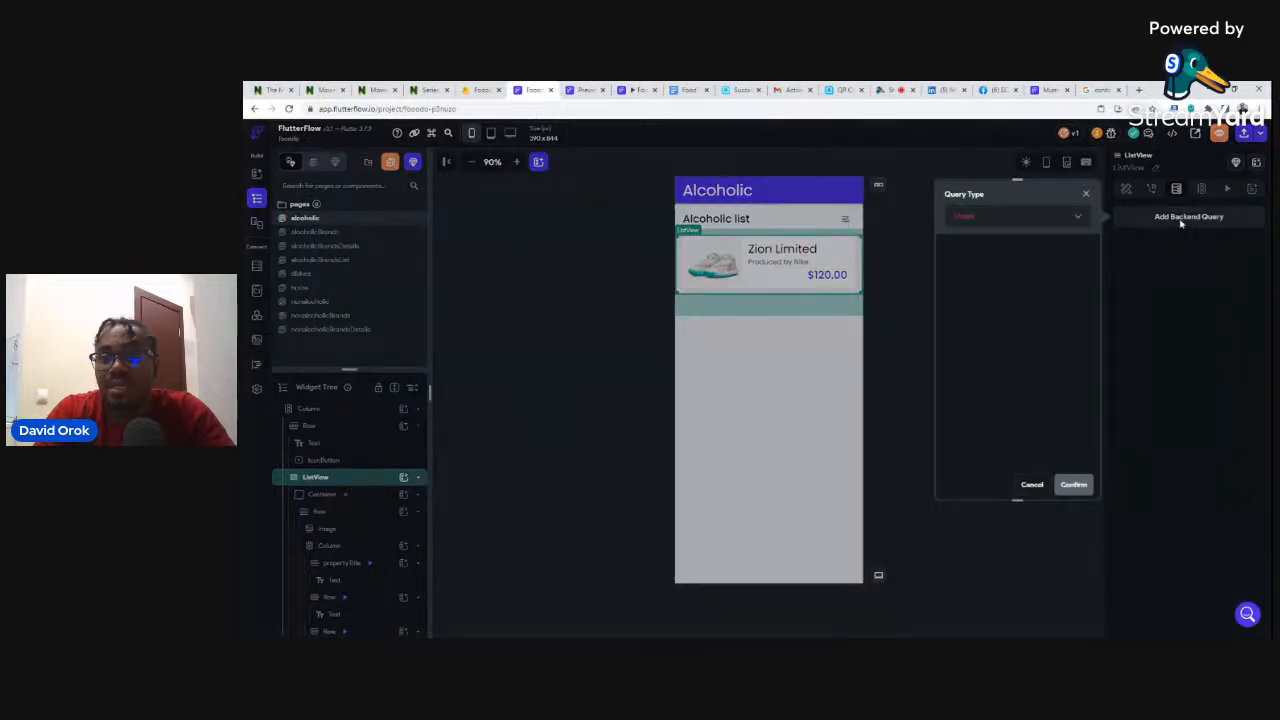
{"action": "left_click", "coordinate": [960, 222]}
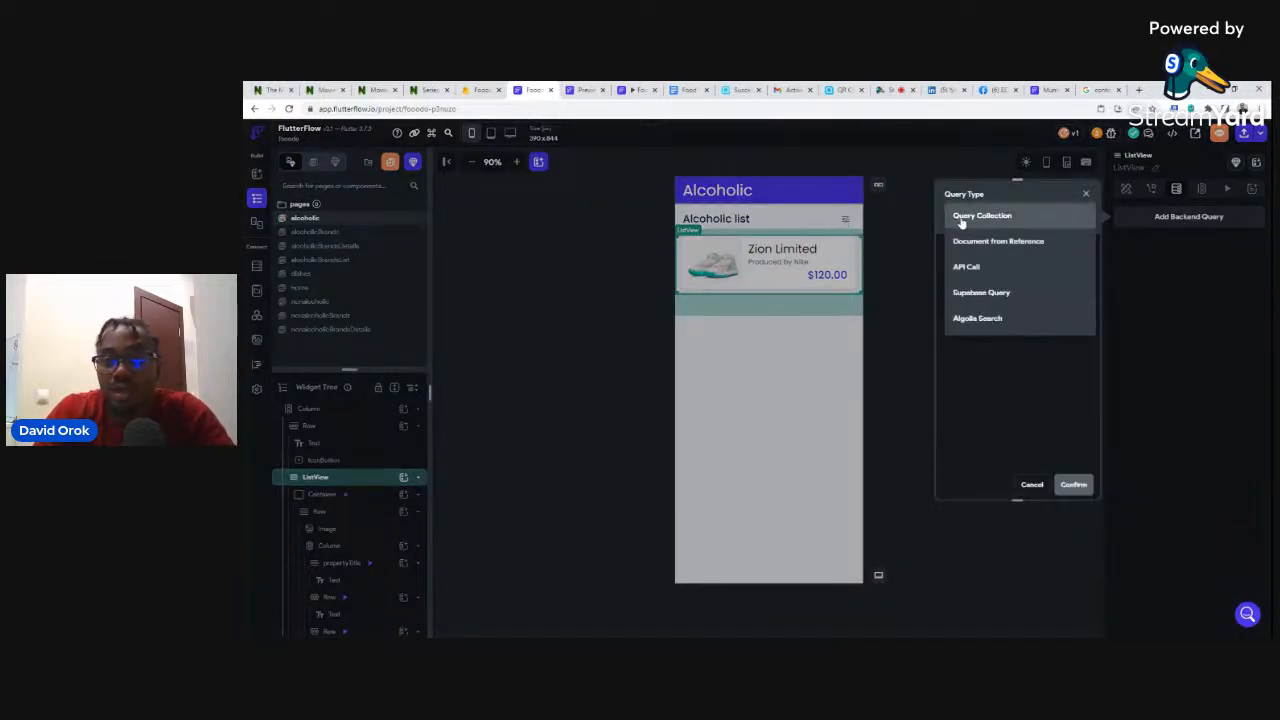
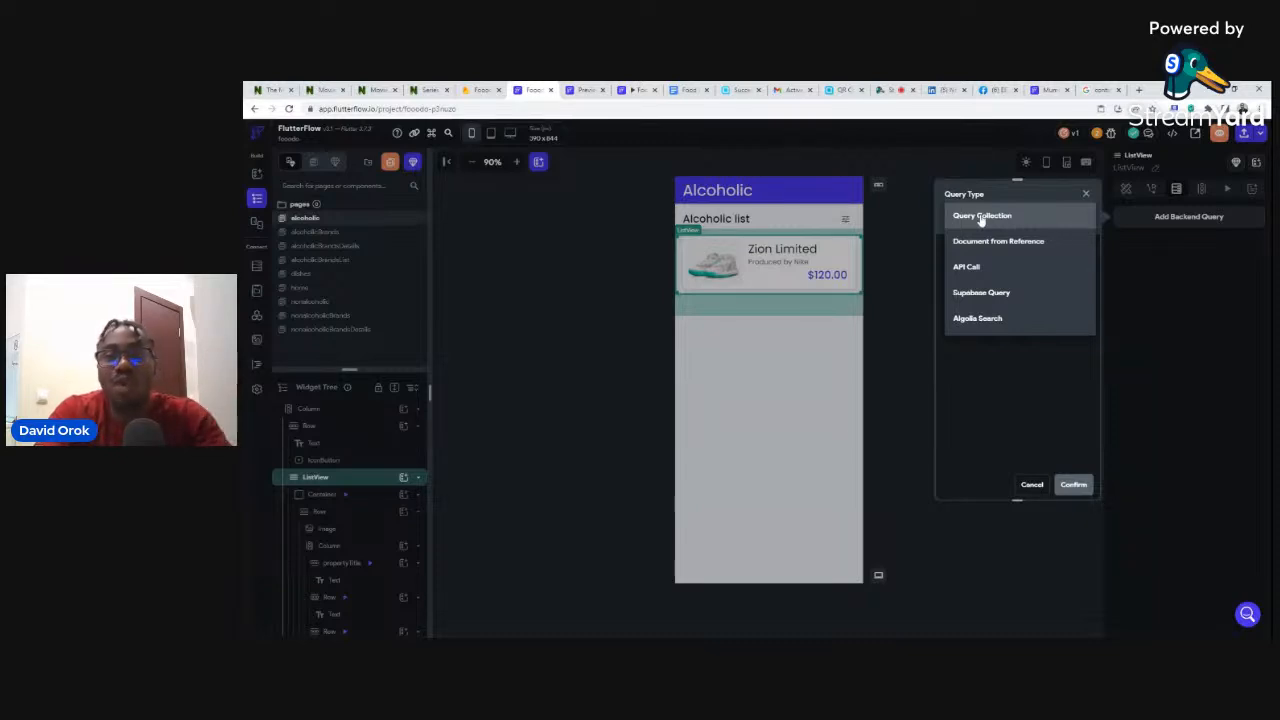
- Try Query Collection, find only dishes, food and users, cancel, and view the Firestore schema
{"action": "left_click", "coordinate": [981, 218]}
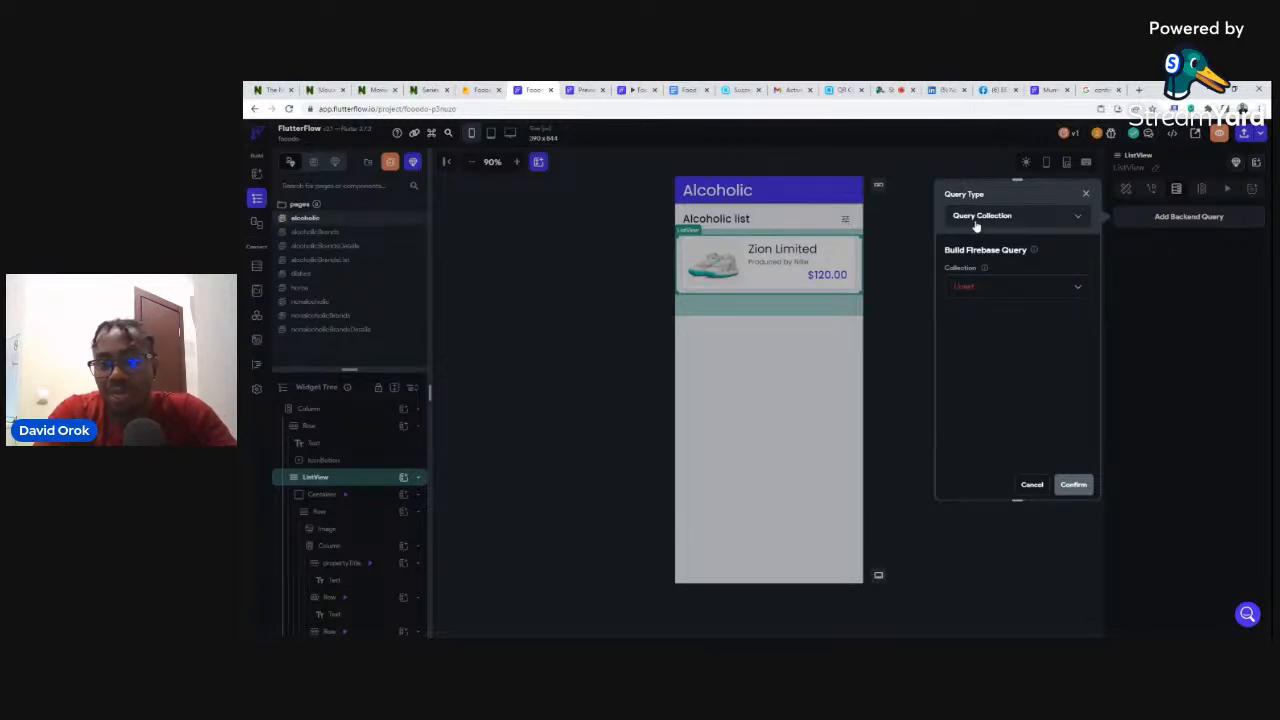
{"action": "left_click", "coordinate": [960, 289]}
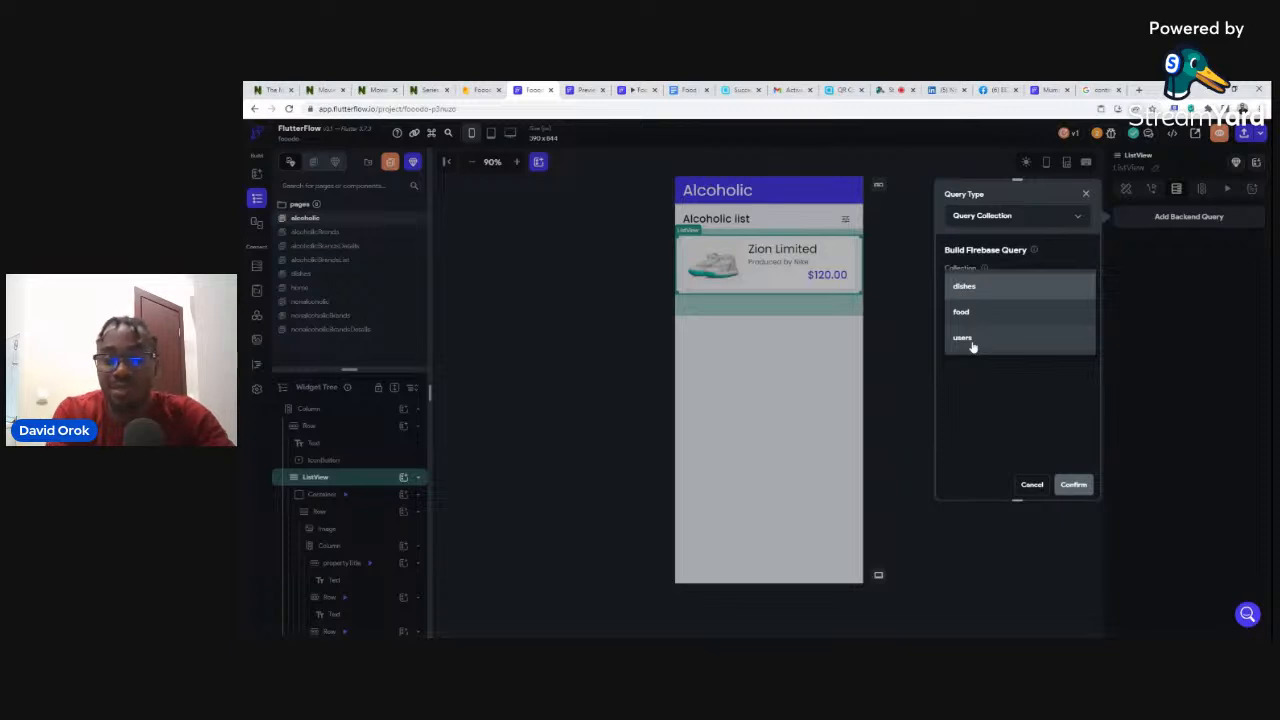
{"action": "left_click", "coordinate": [1038, 490]}
{"action": "left_click", "coordinate": [1038, 490]}
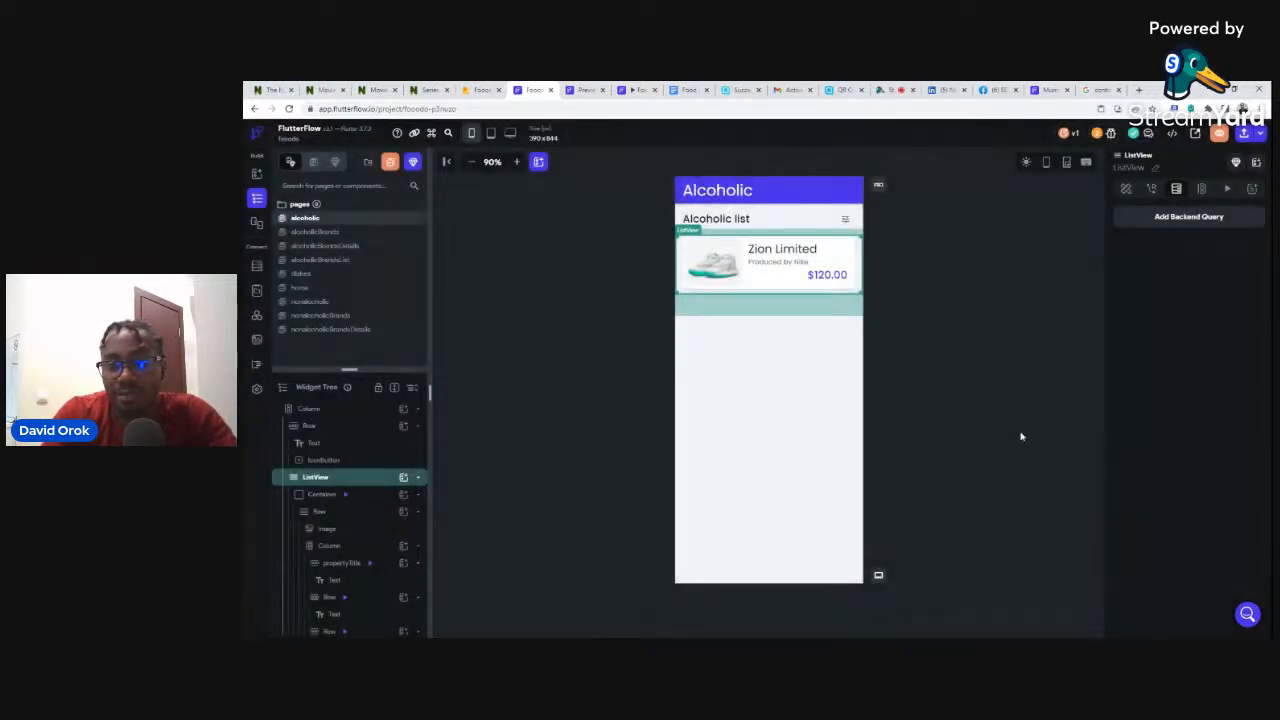
{"action": "left_click", "coordinate": [256, 267]}
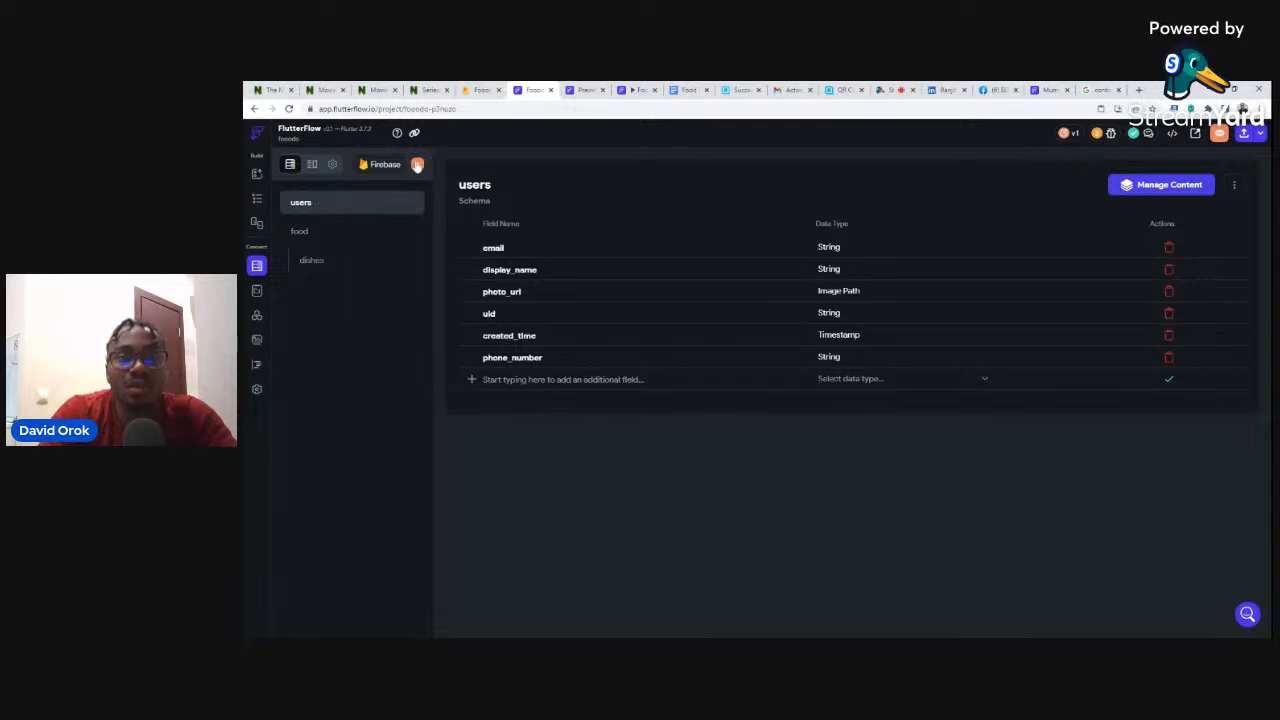
- Create a Firestore collection named 'alcoholic' from scratch and check it in Firebase
{"action": "left_click", "coordinate": [417, 165]}
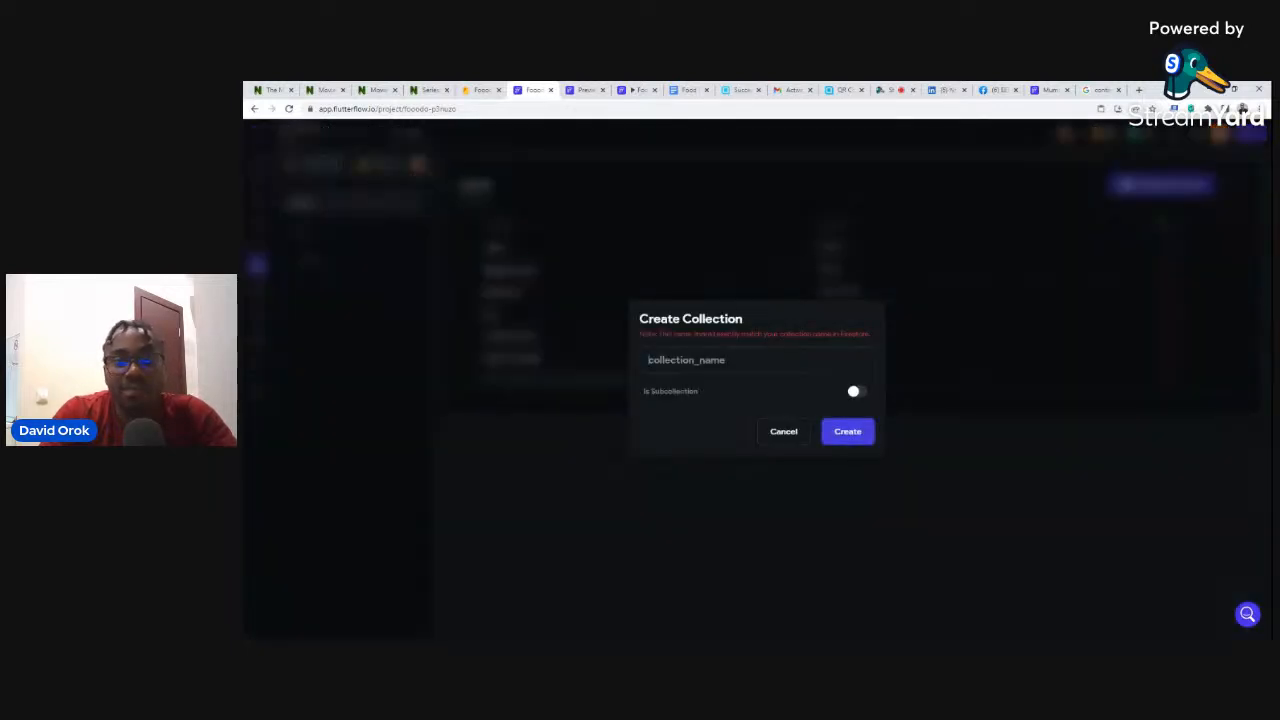
{"action": "type", "text": "al"}
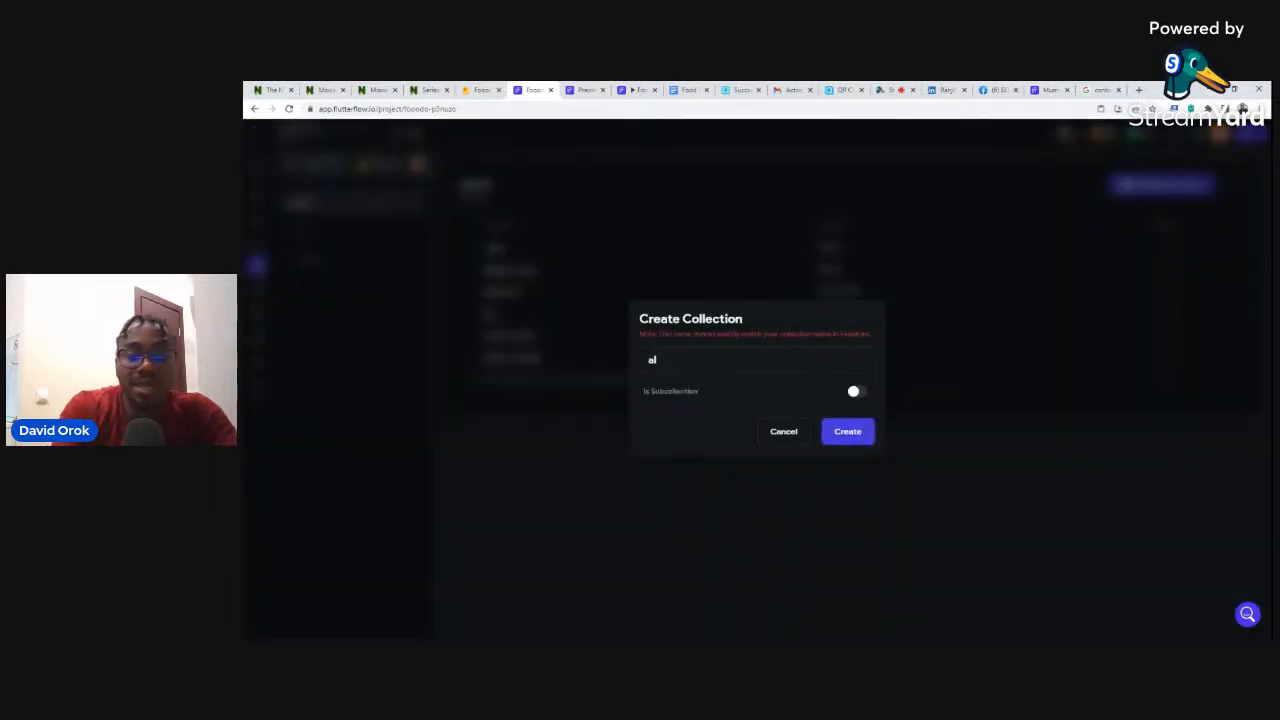
{"action": "type", "text": "coholic"}
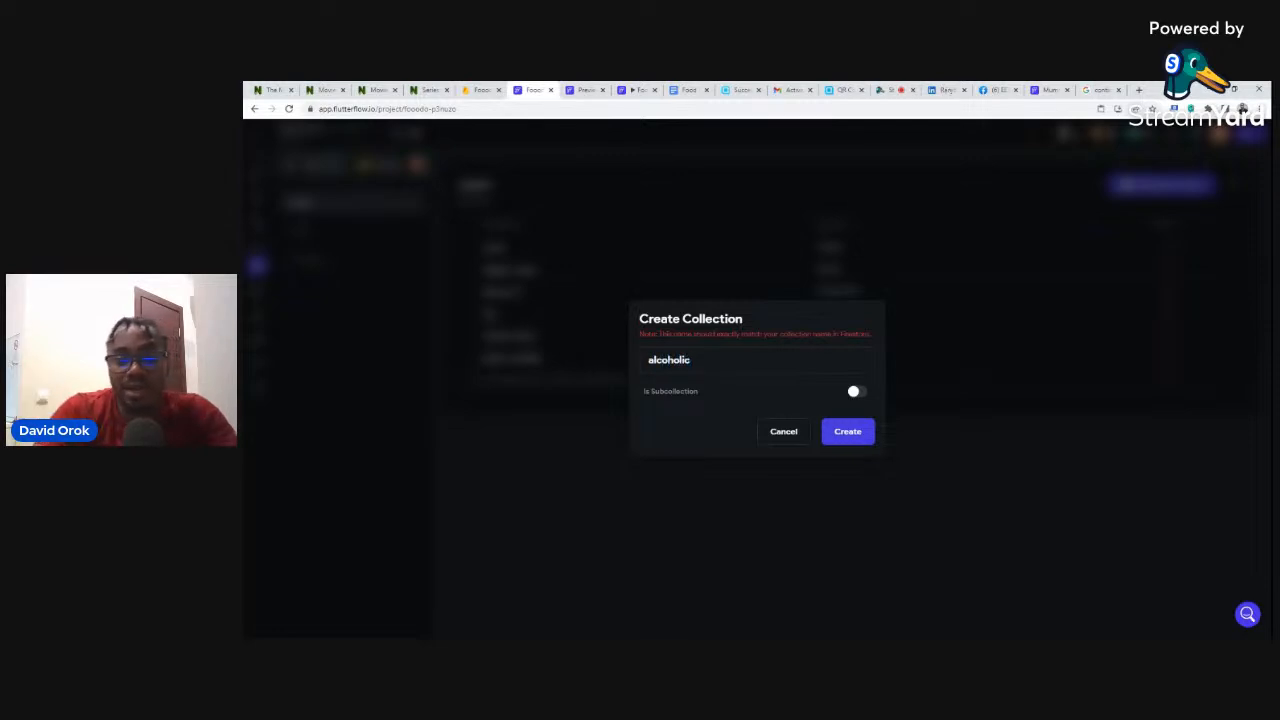
{"action": "left_click", "coordinate": [860, 437]}
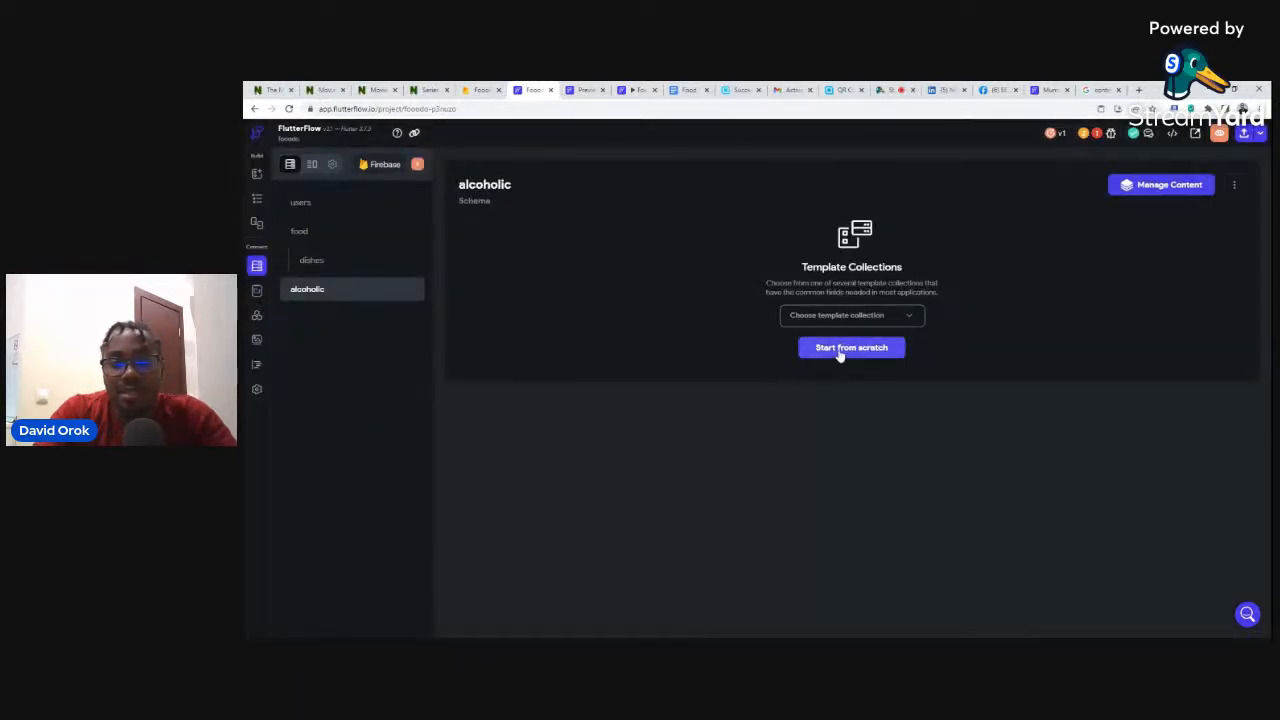
{"action": "left_click", "coordinate": [840, 350]}
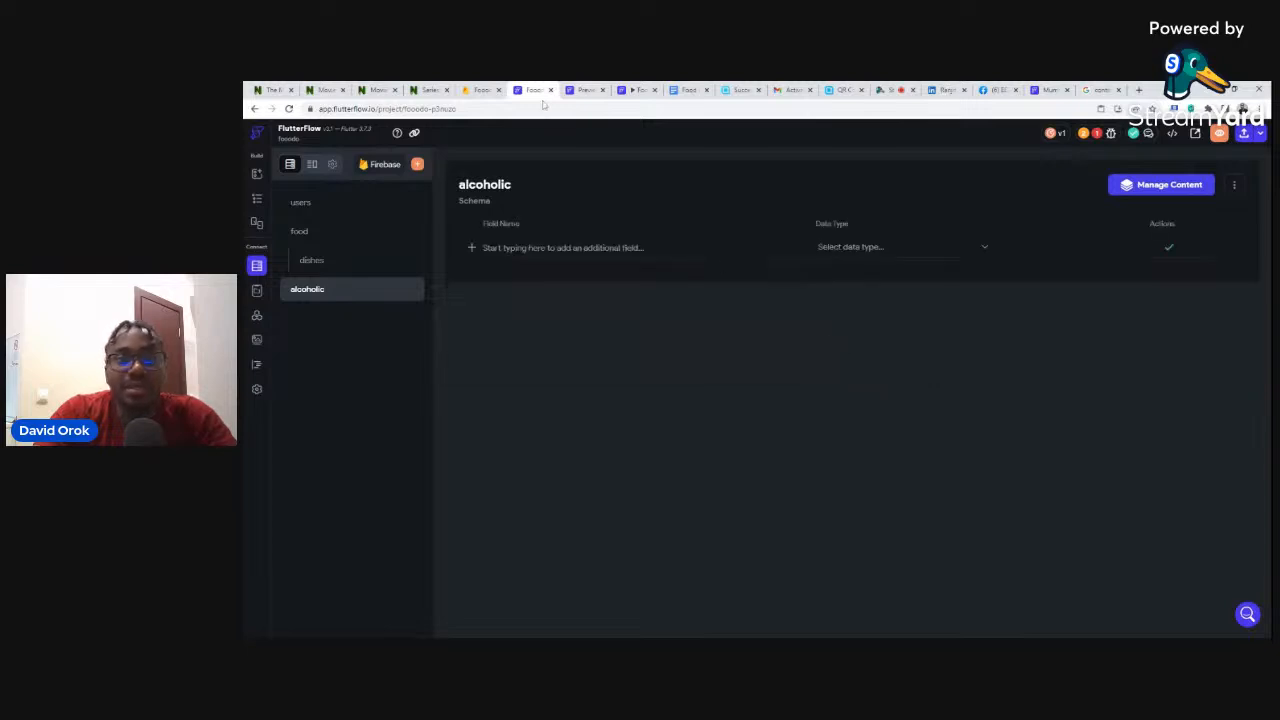
{"action": "left_click", "coordinate": [481, 90]}
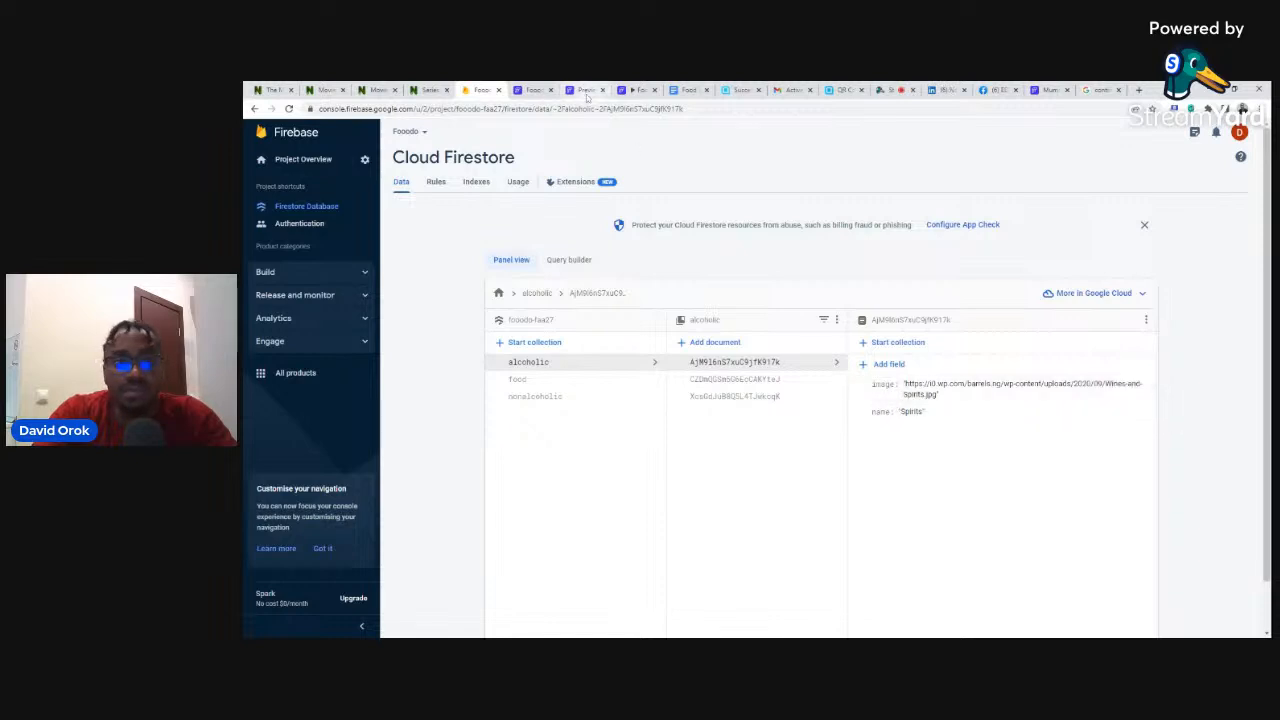
{"action": "left_click", "coordinate": [532, 90]}
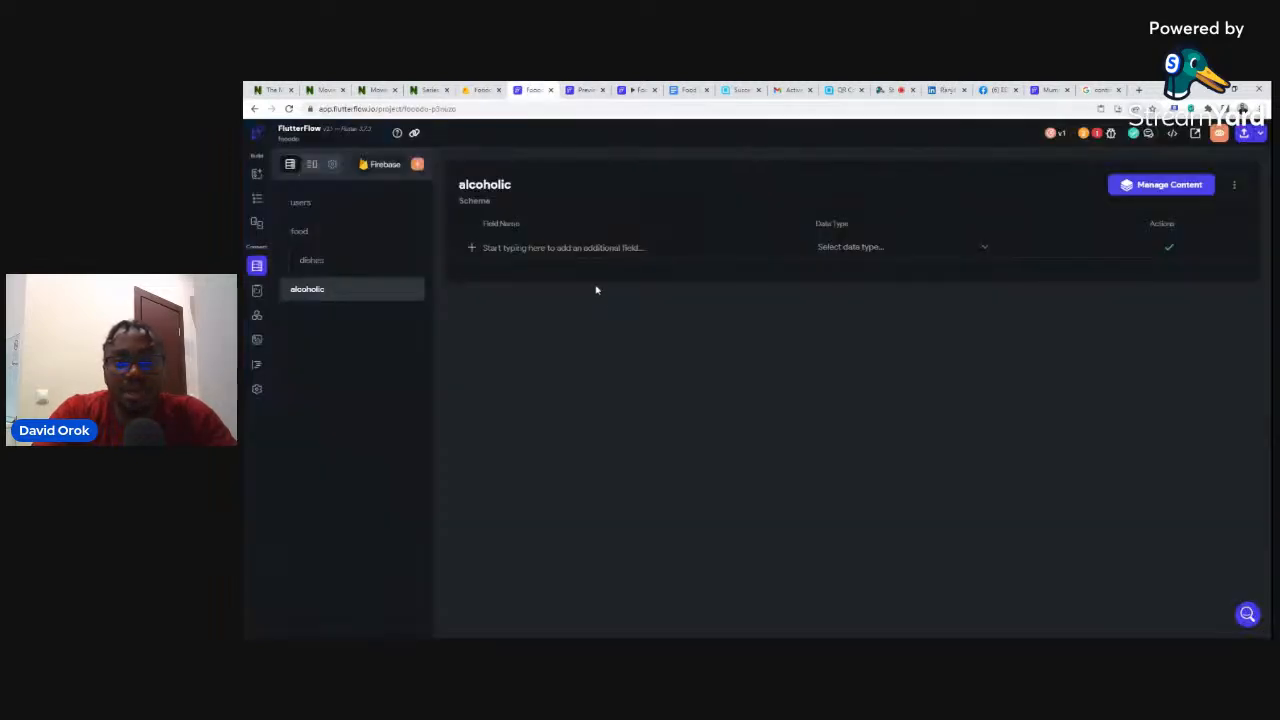
- Add a 'name' String field and an 'image' Image Path field to the alcoholic collection
{"action": "type", "text": "name"}
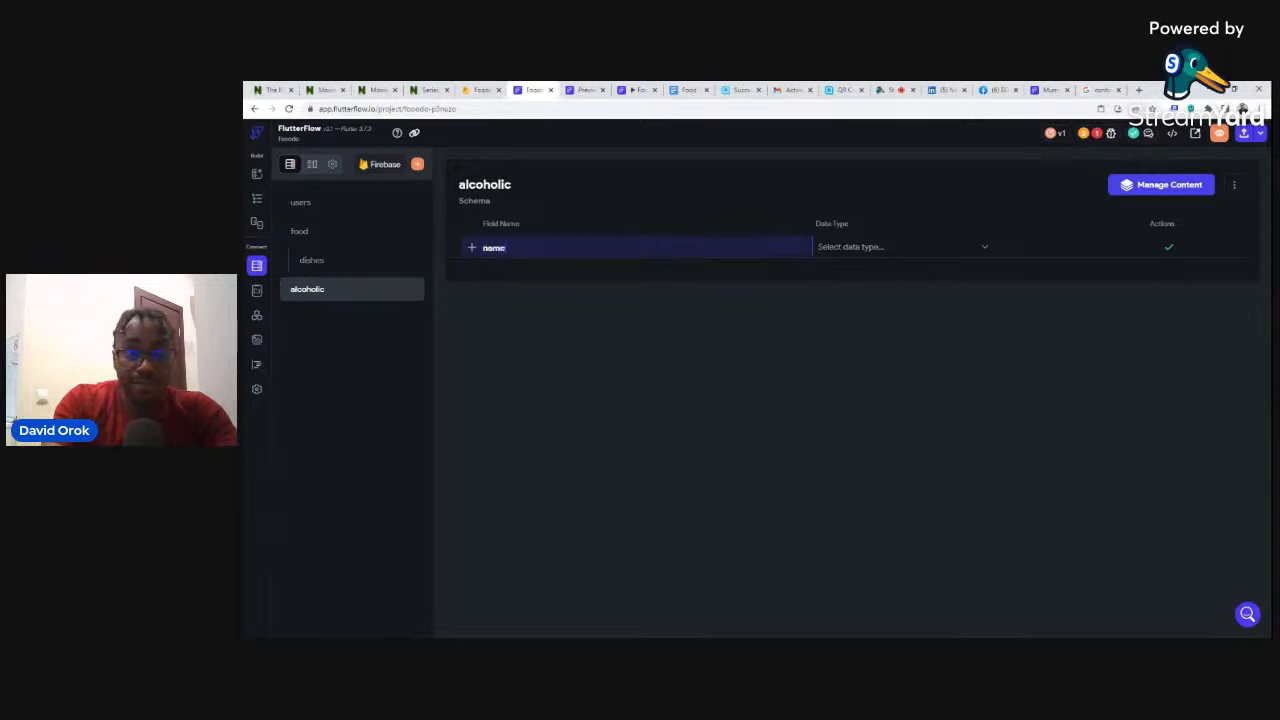
{"action": "left_click", "coordinate": [860, 252]}
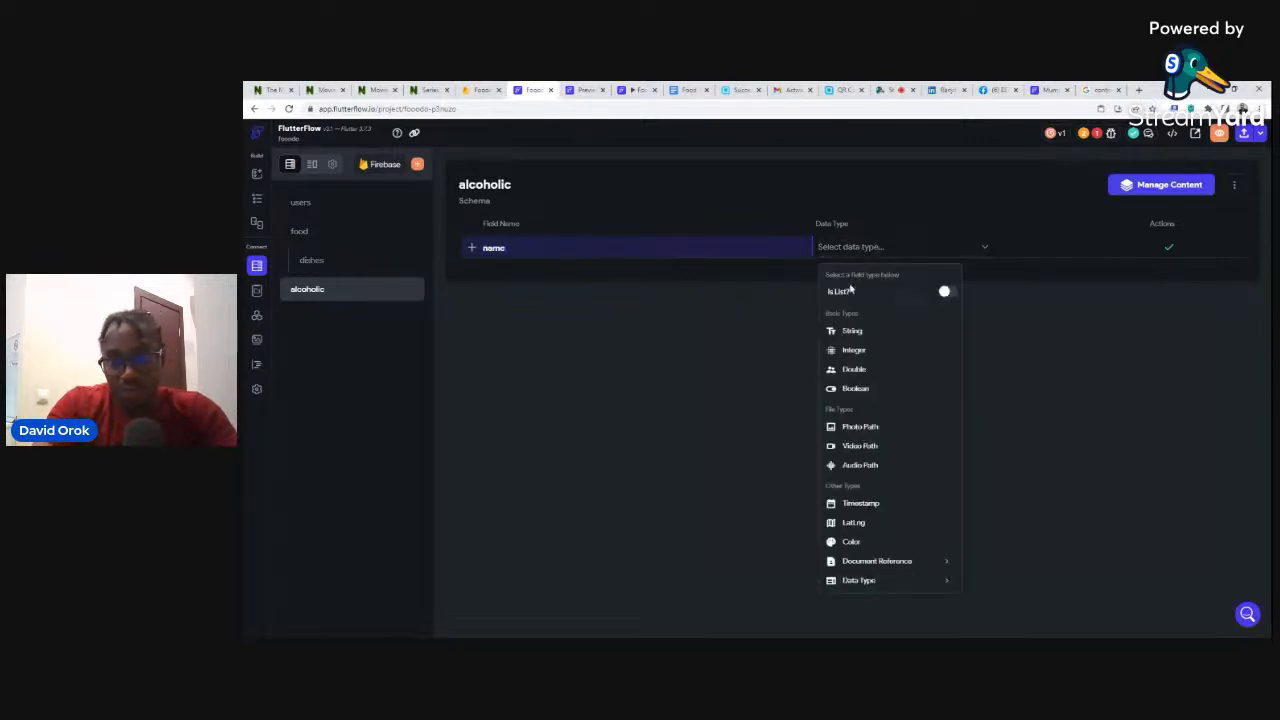
{"action": "left_click", "coordinate": [850, 331]}
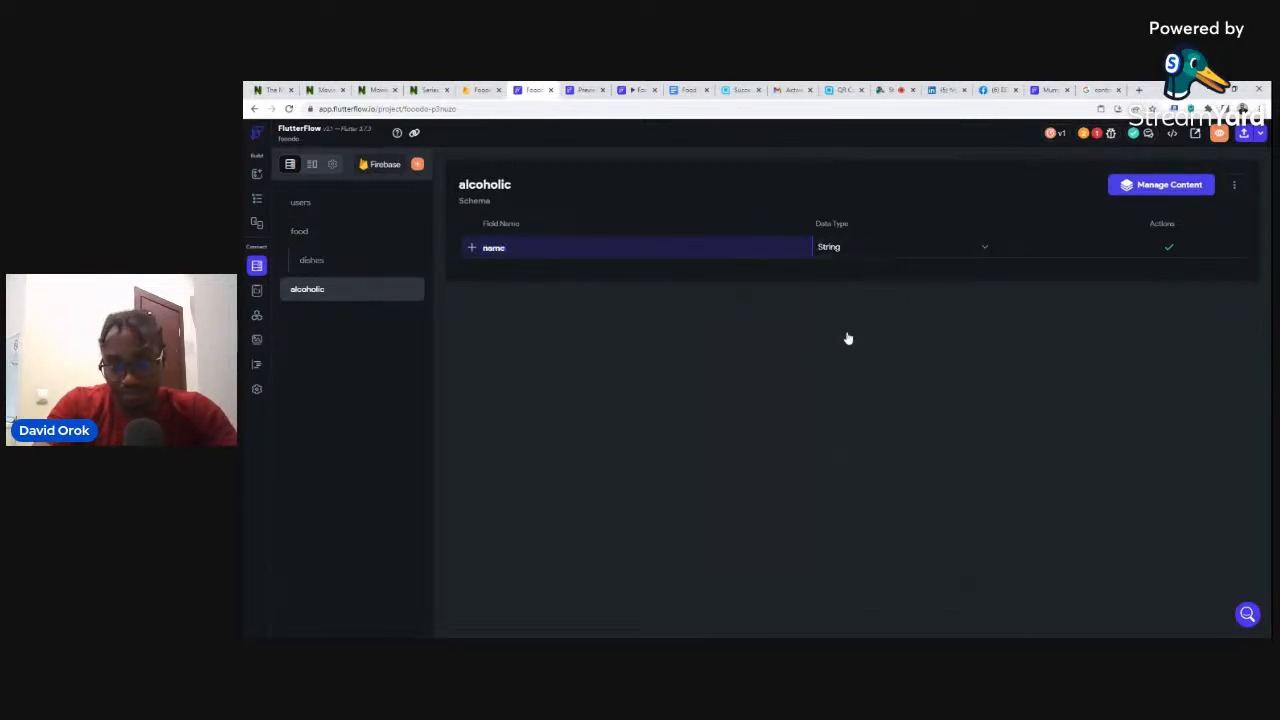
{"action": "left_click", "coordinate": [1170, 246]}
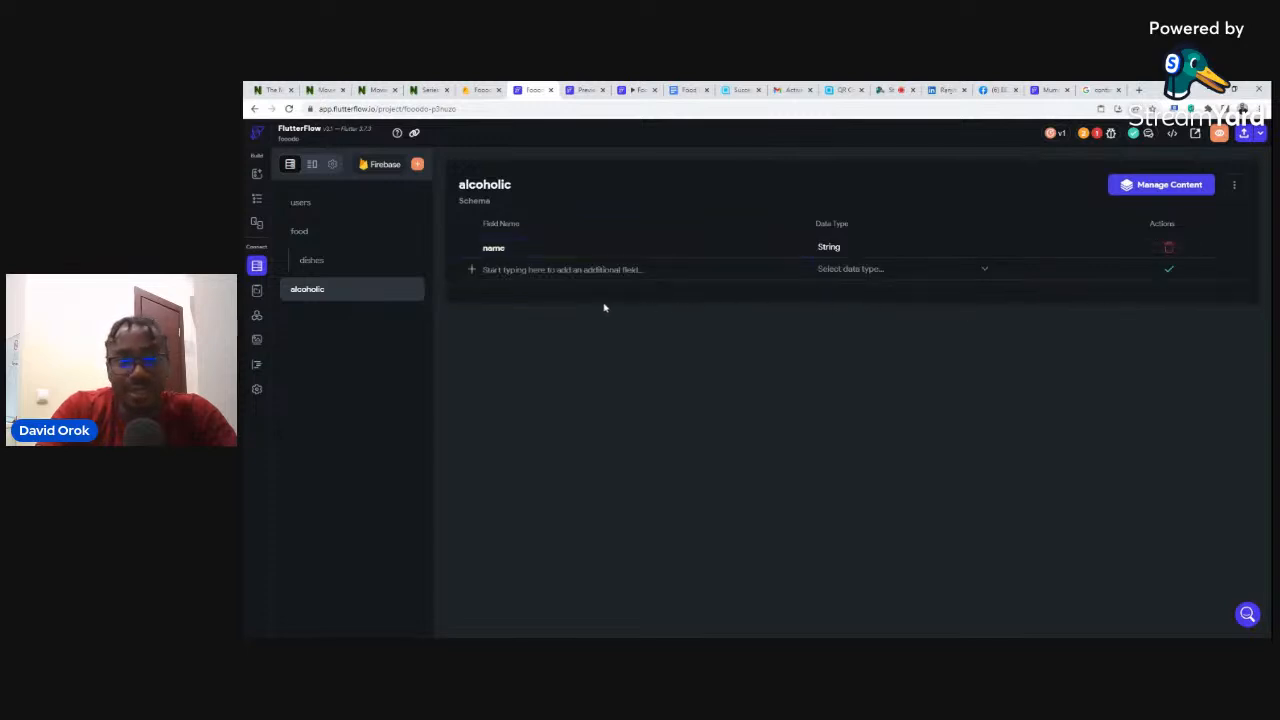
{"action": "left_click", "coordinate": [564, 269]}
{"action": "type", "text": "image"}
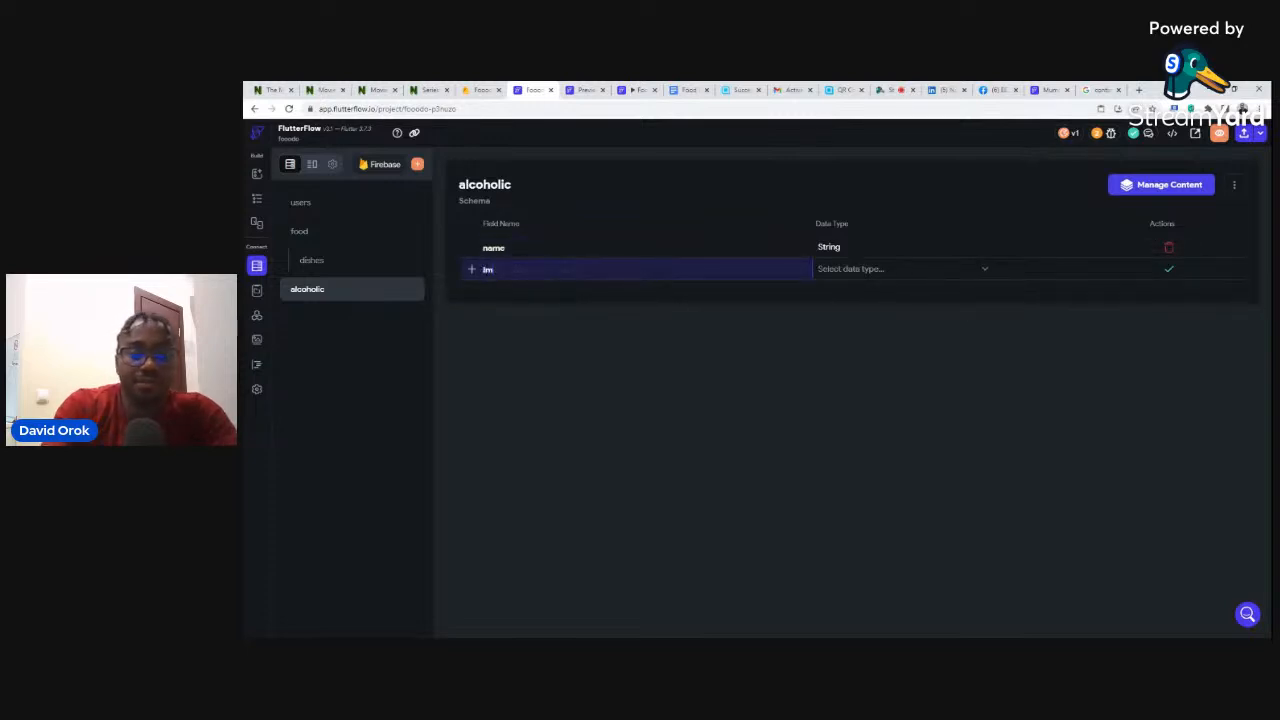
{"action": "left_click", "coordinate": [873, 268]}
{"action": "left_click", "coordinate": [858, 448]}
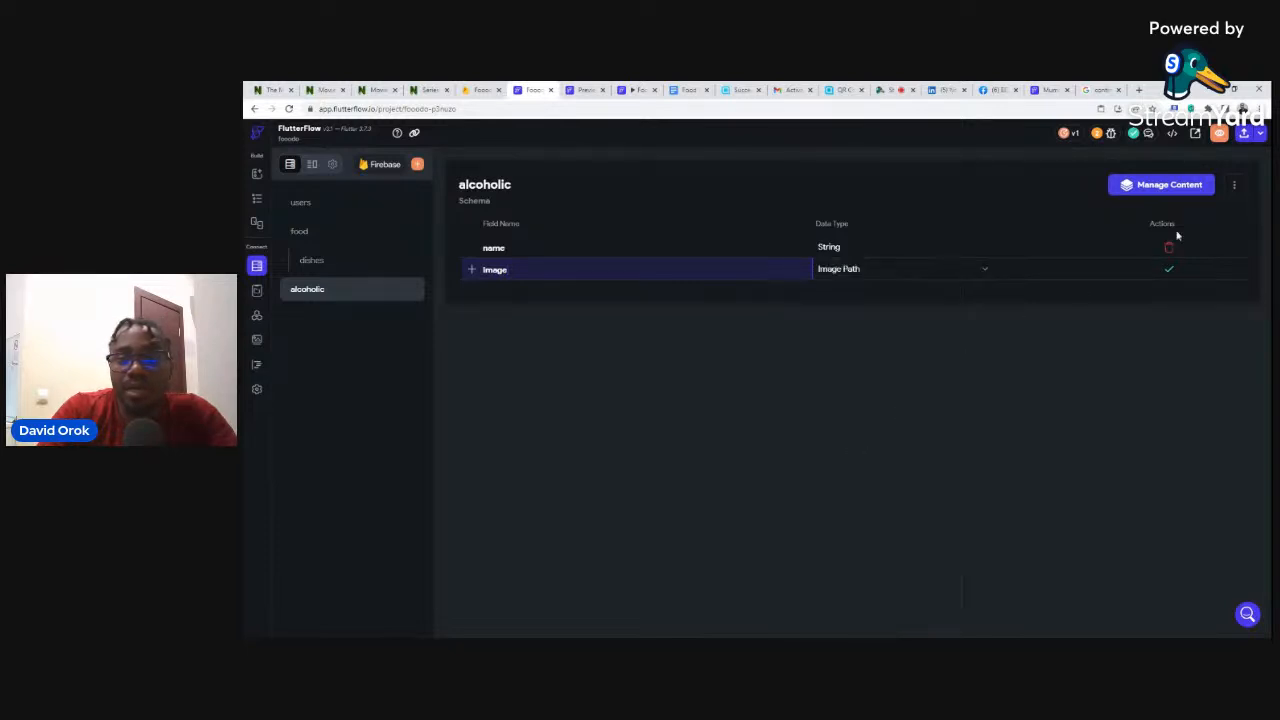
{"action": "left_click", "coordinate": [1168, 272]}
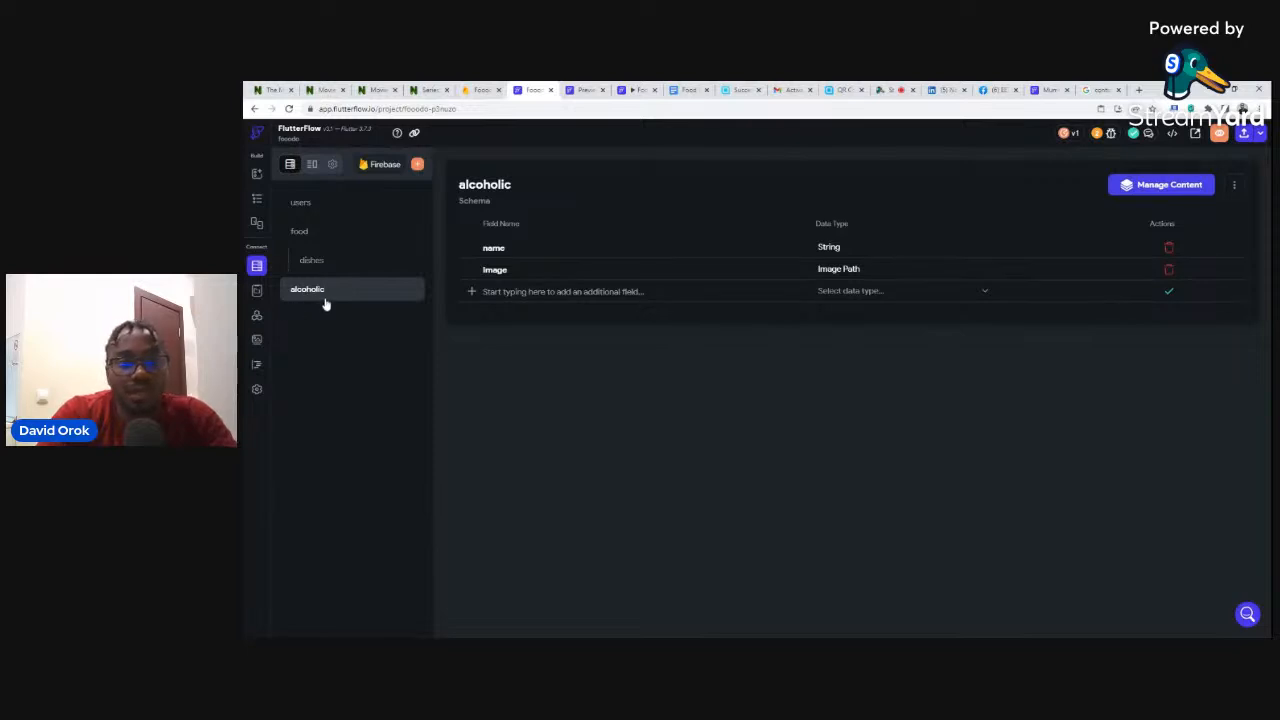
- Dismiss the extra Create Collection dialog and return to the Alcoholic page's widget tree
{"action": "left_click", "coordinate": [417, 165]}
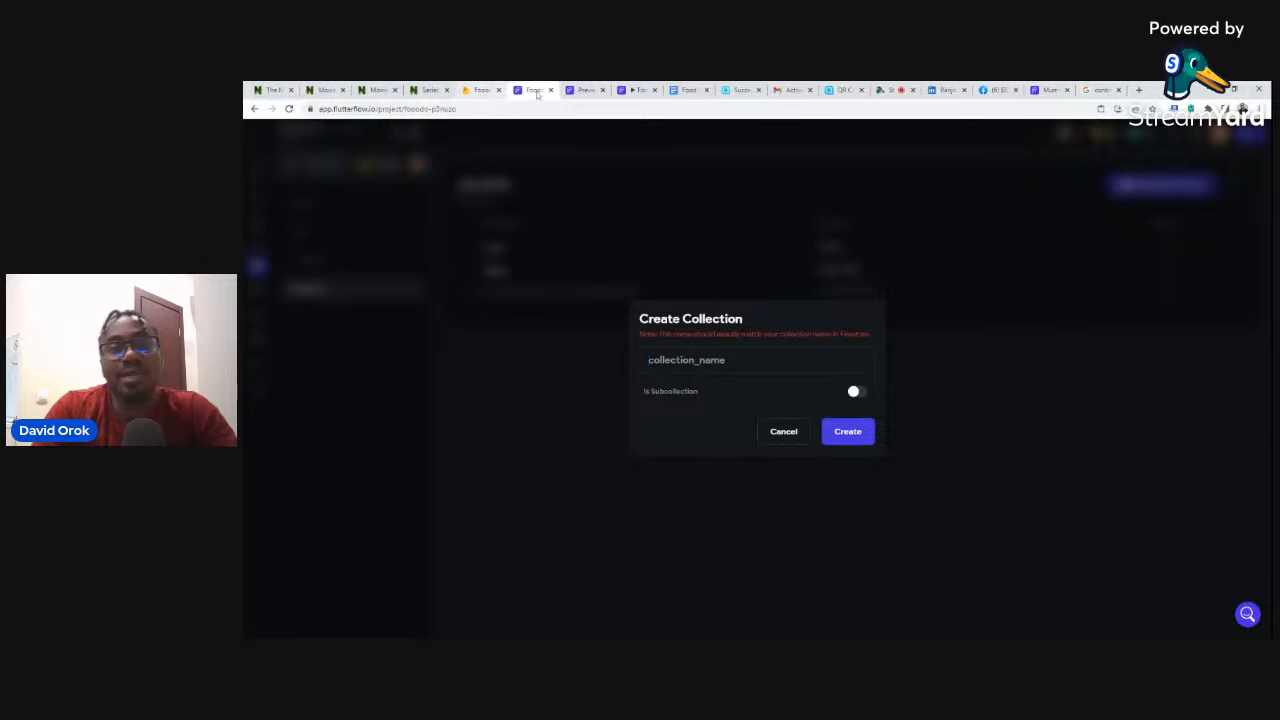
{"action": "left_click", "coordinate": [784, 434]}
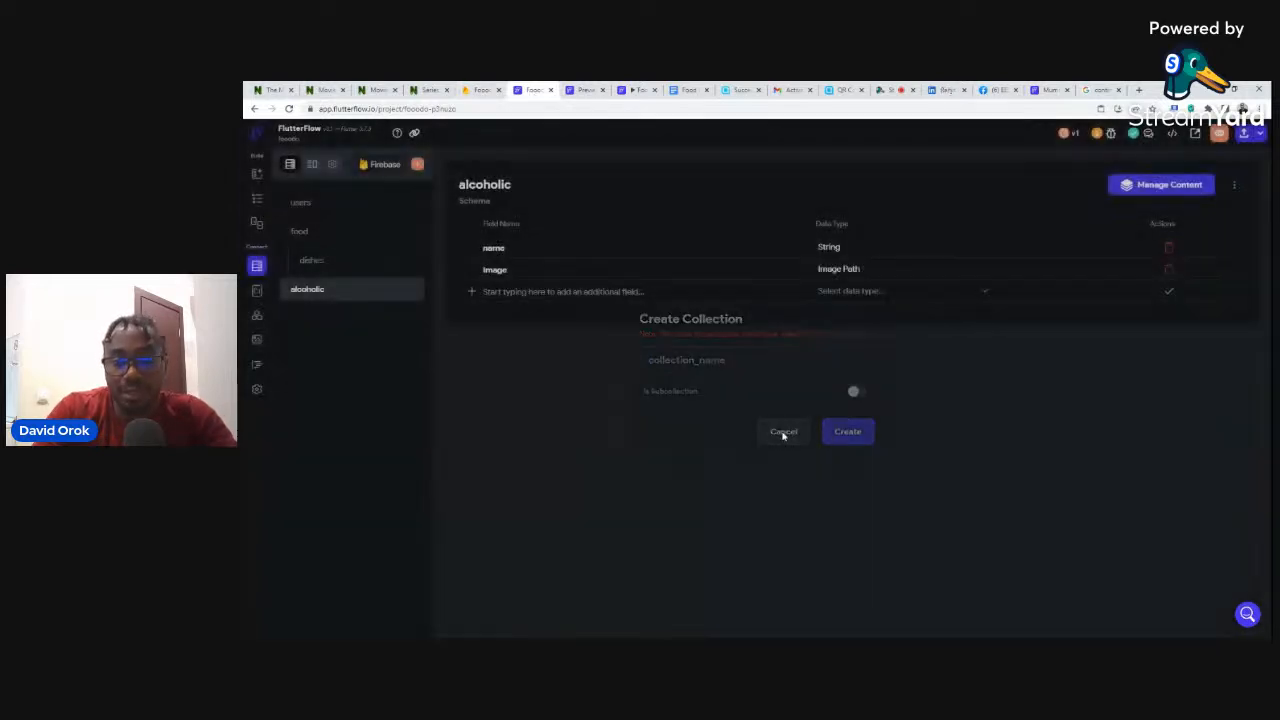
{"action": "left_click", "coordinate": [257, 198]}
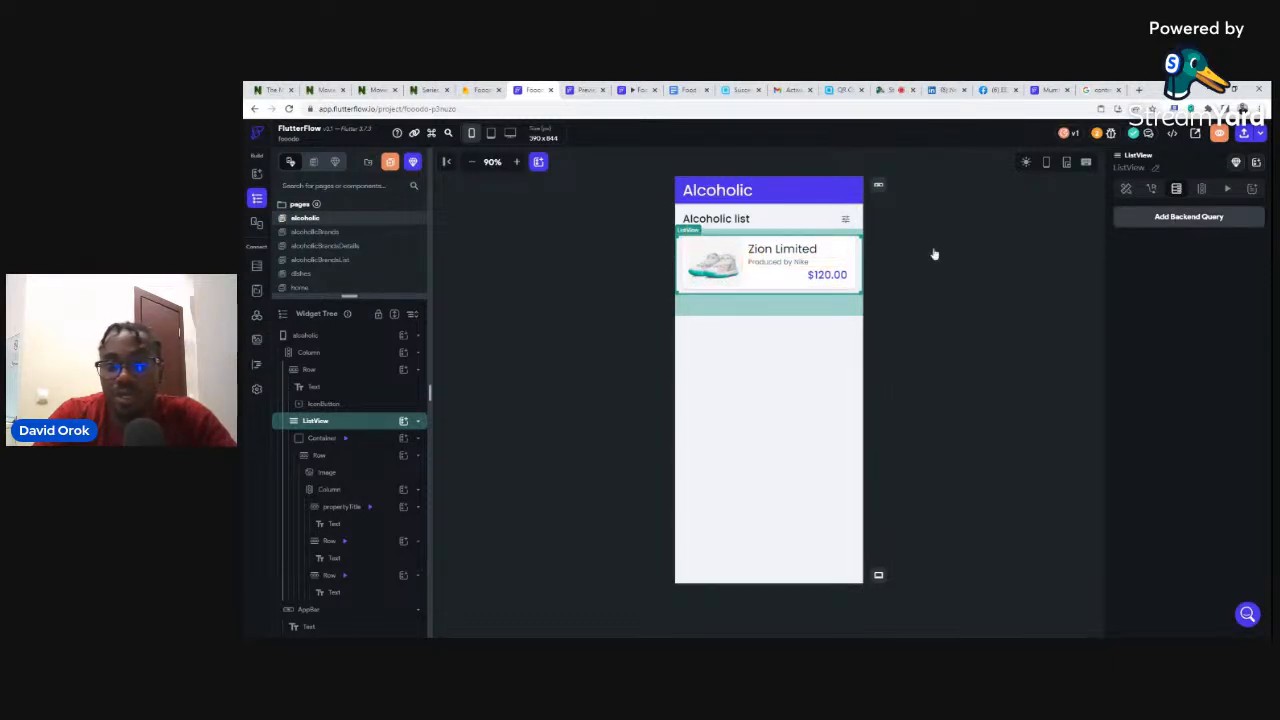
- Add a Query Collection backend query on the alcoholic collection to the ListView
{"action": "left_click", "coordinate": [1173, 226]}
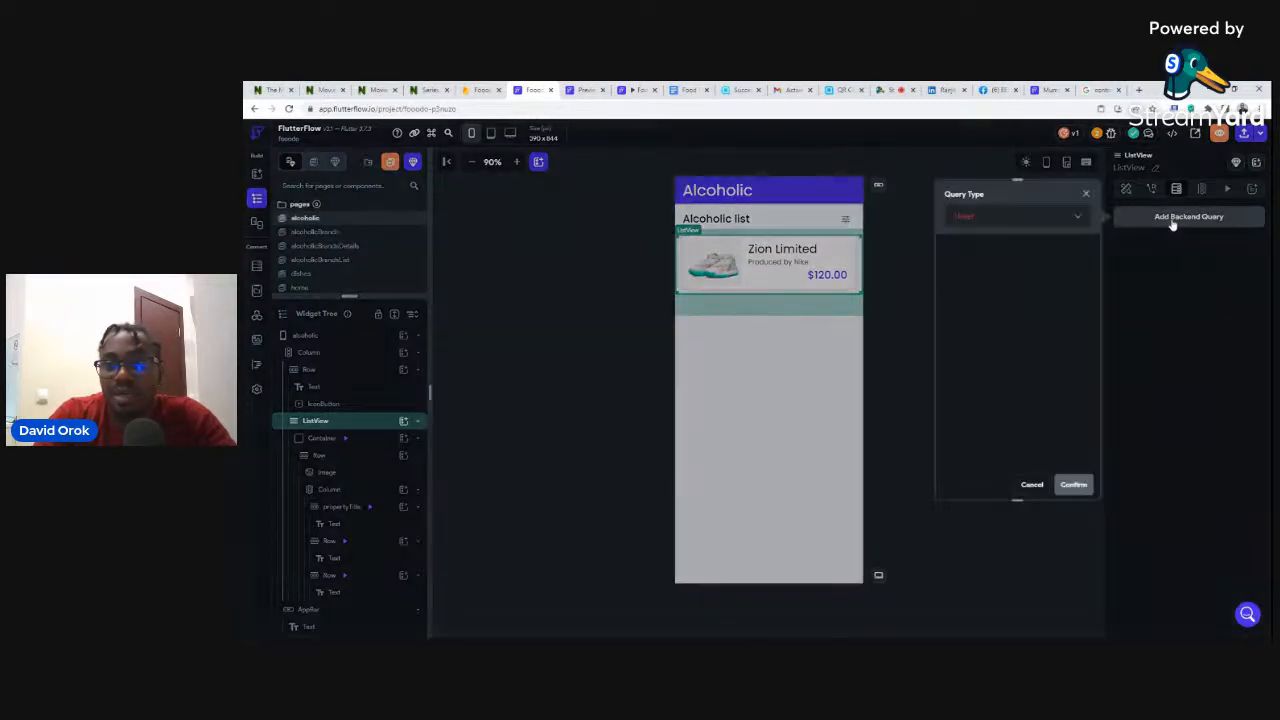
{"action": "left_click", "coordinate": [964, 218]}
{"action": "left_click", "coordinate": [967, 217]}
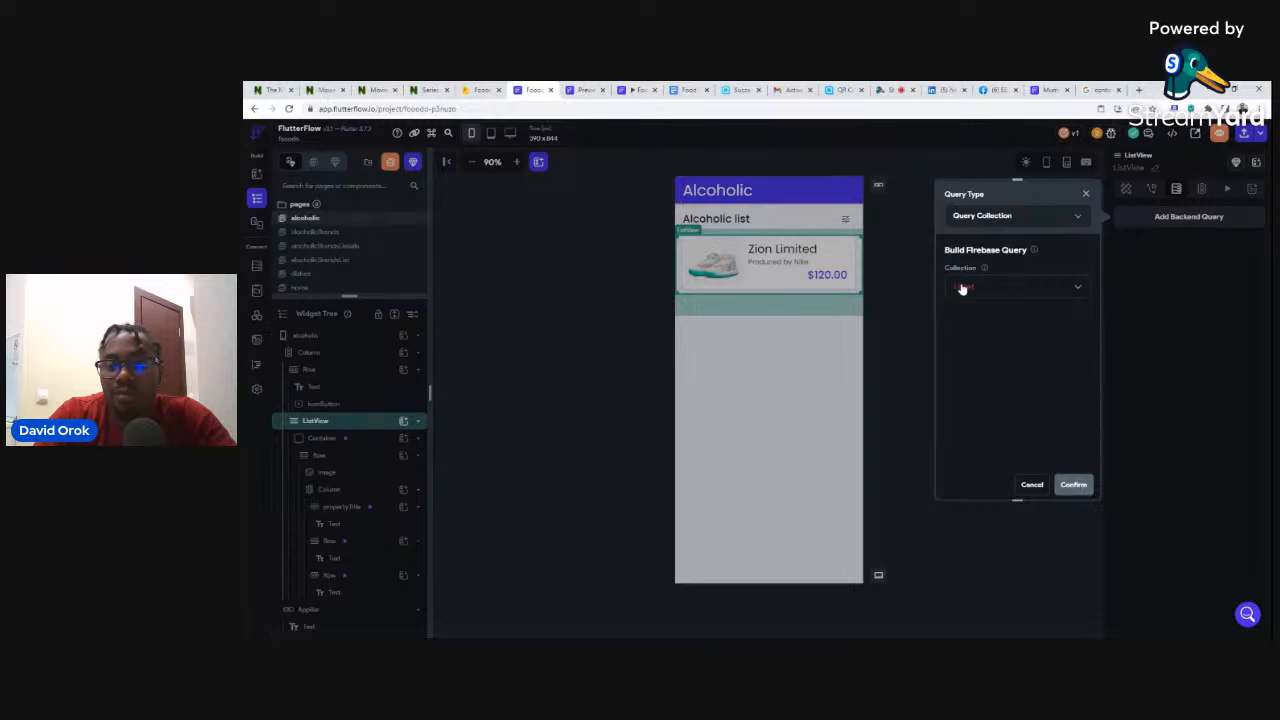
{"action": "left_click", "coordinate": [962, 289]}
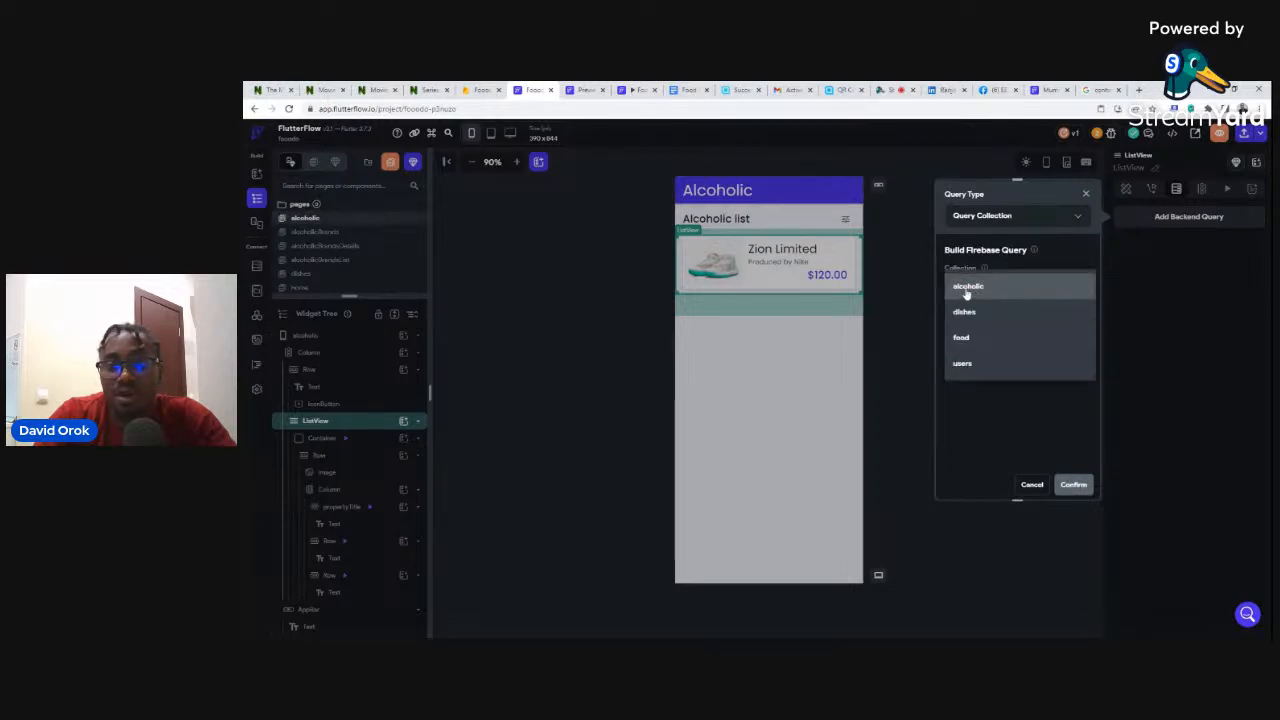
{"action": "left_click", "coordinate": [966, 290]}
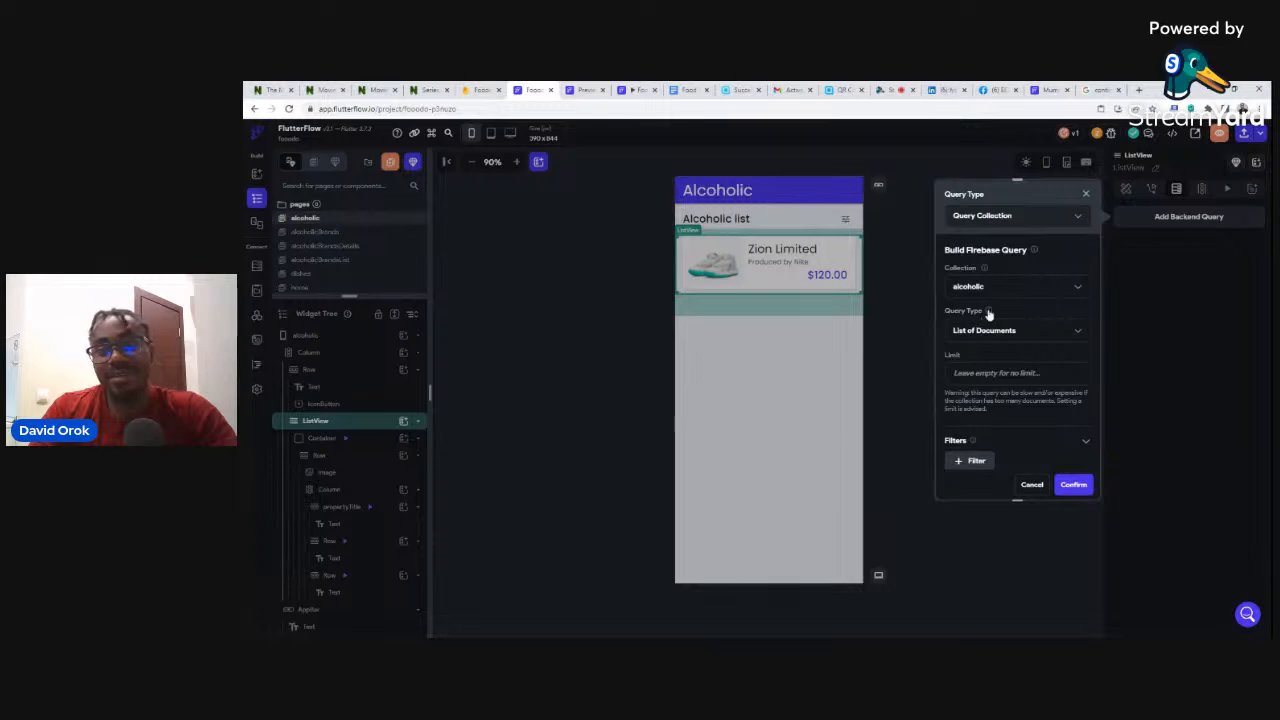
- Keep List of Documents as the result type and confirm the backend query
{"action": "mouse_move", "coordinate": [988, 313]}
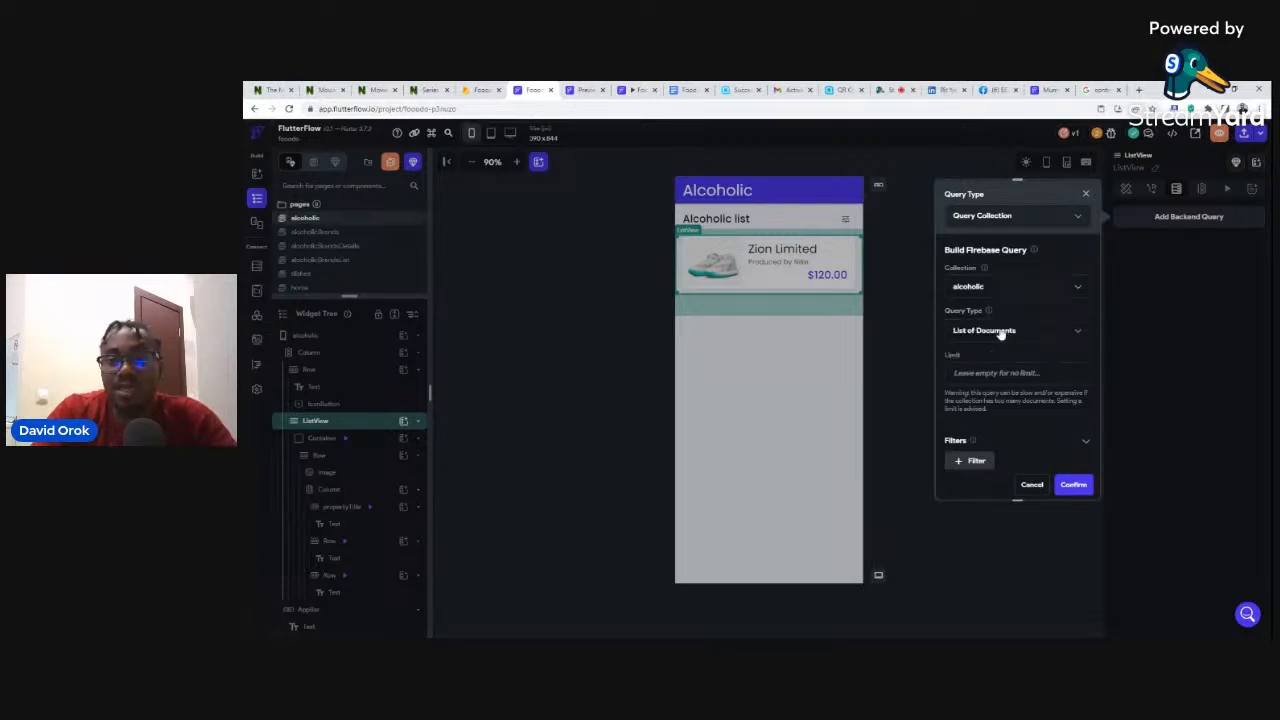
{"action": "left_click", "coordinate": [1000, 334]}
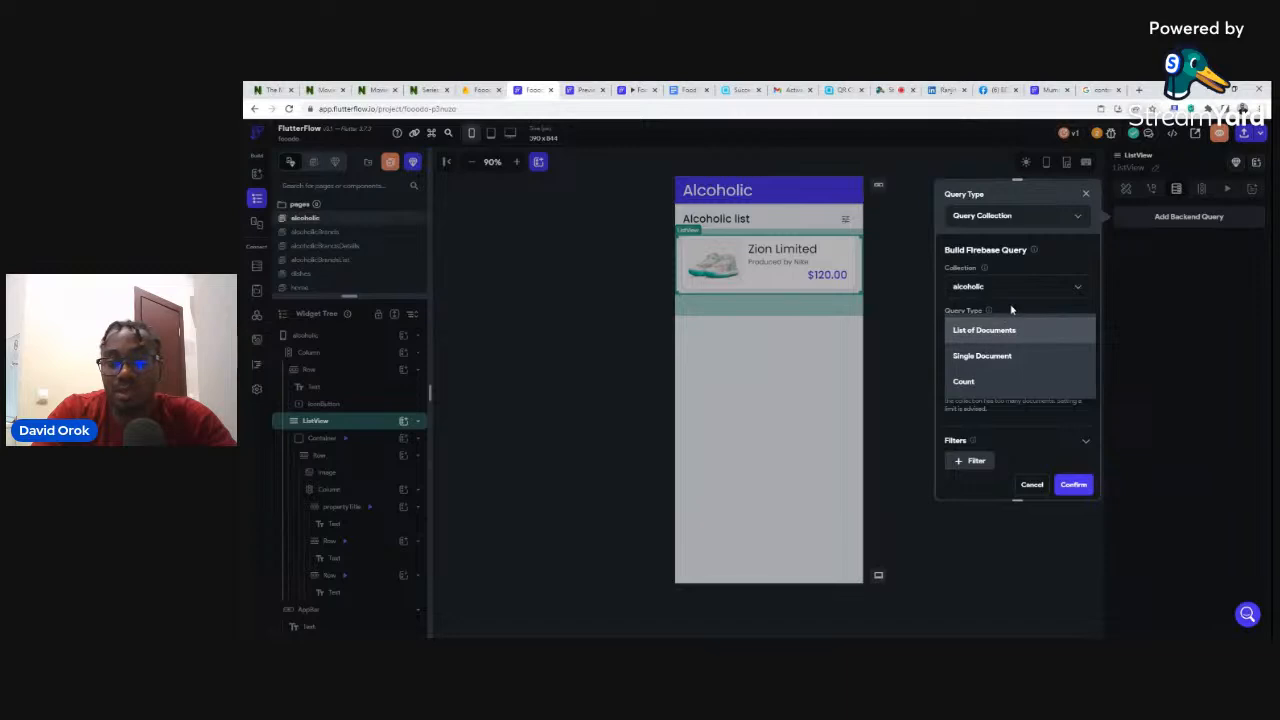
{"action": "left_click", "coordinate": [1011, 310]}
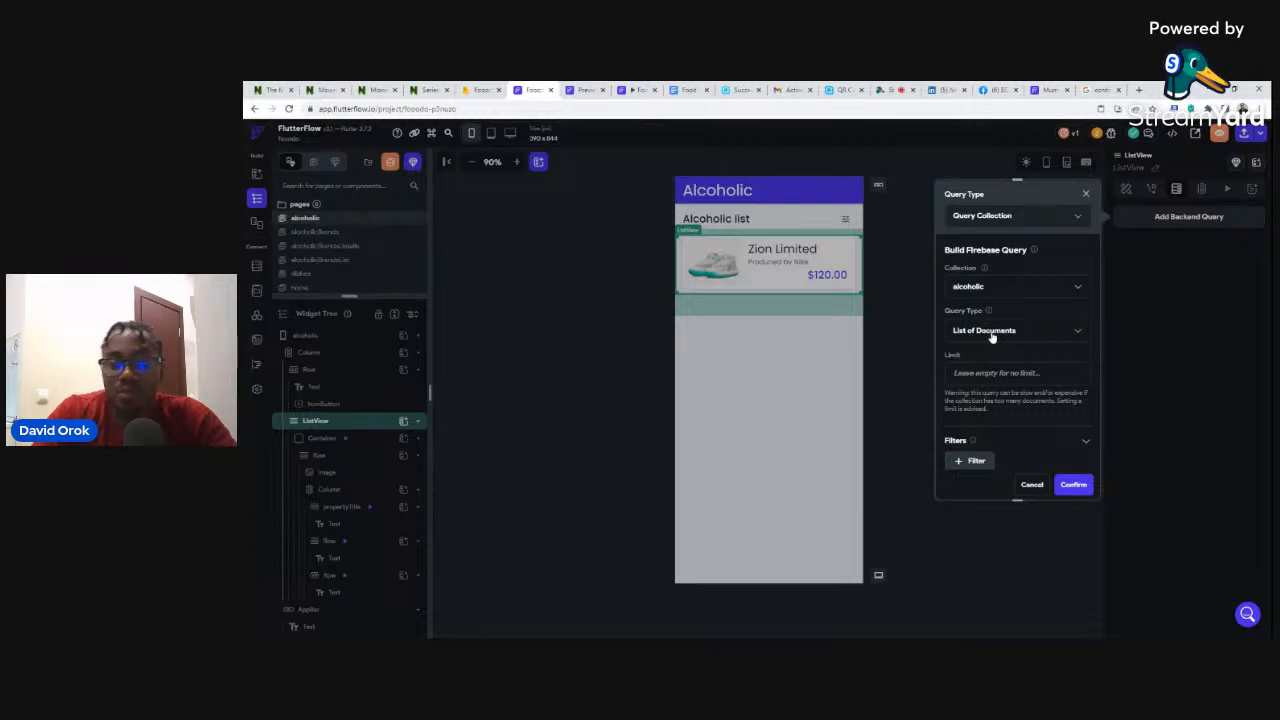
{"action": "scroll", "coordinate": [994, 409], "scroll_direction": "down", "scroll_amount": 2}
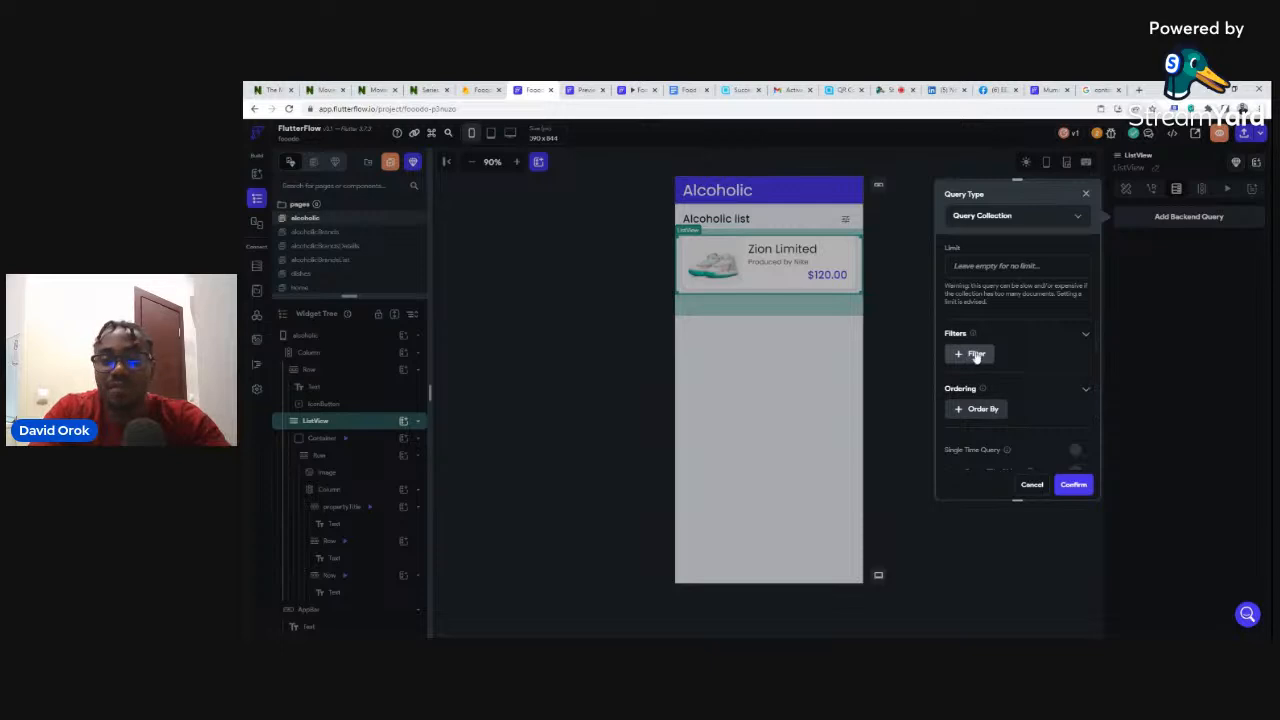
{"action": "scroll", "coordinate": [988, 300], "scroll_direction": "up", "scroll_amount": 2}
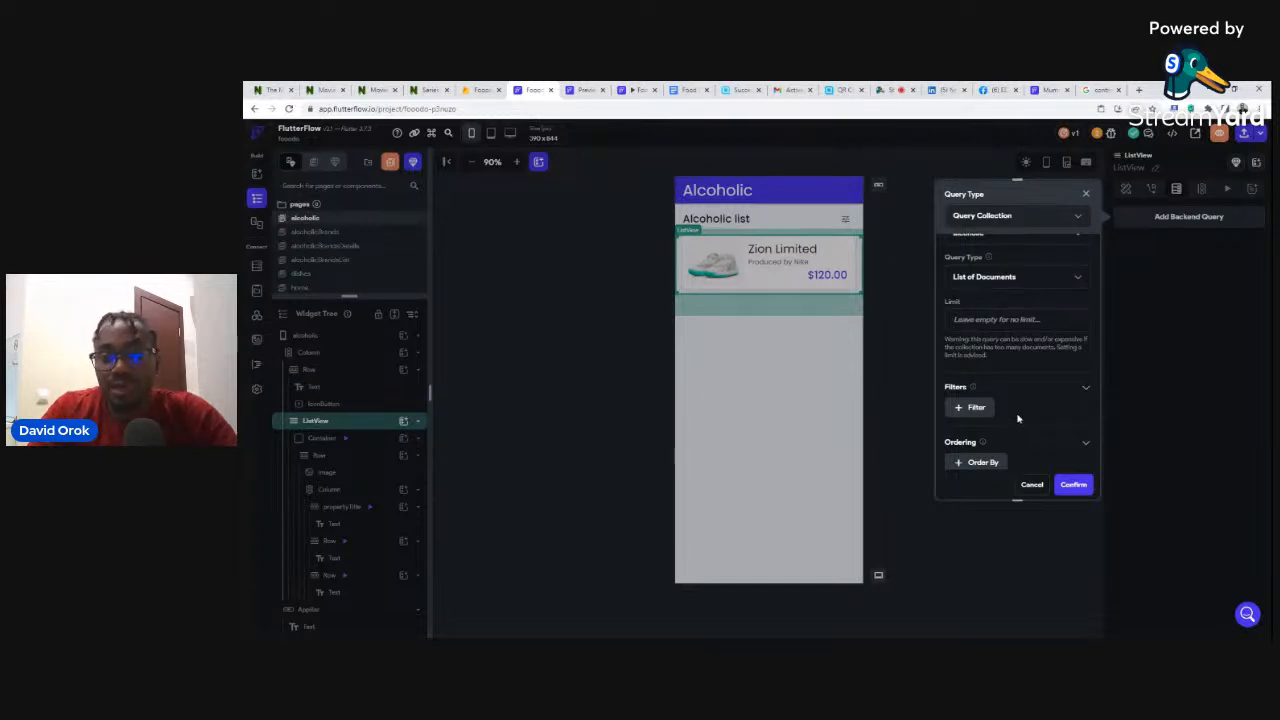
{"action": "scroll", "coordinate": [1024, 420], "scroll_direction": "down", "scroll_amount": 1}
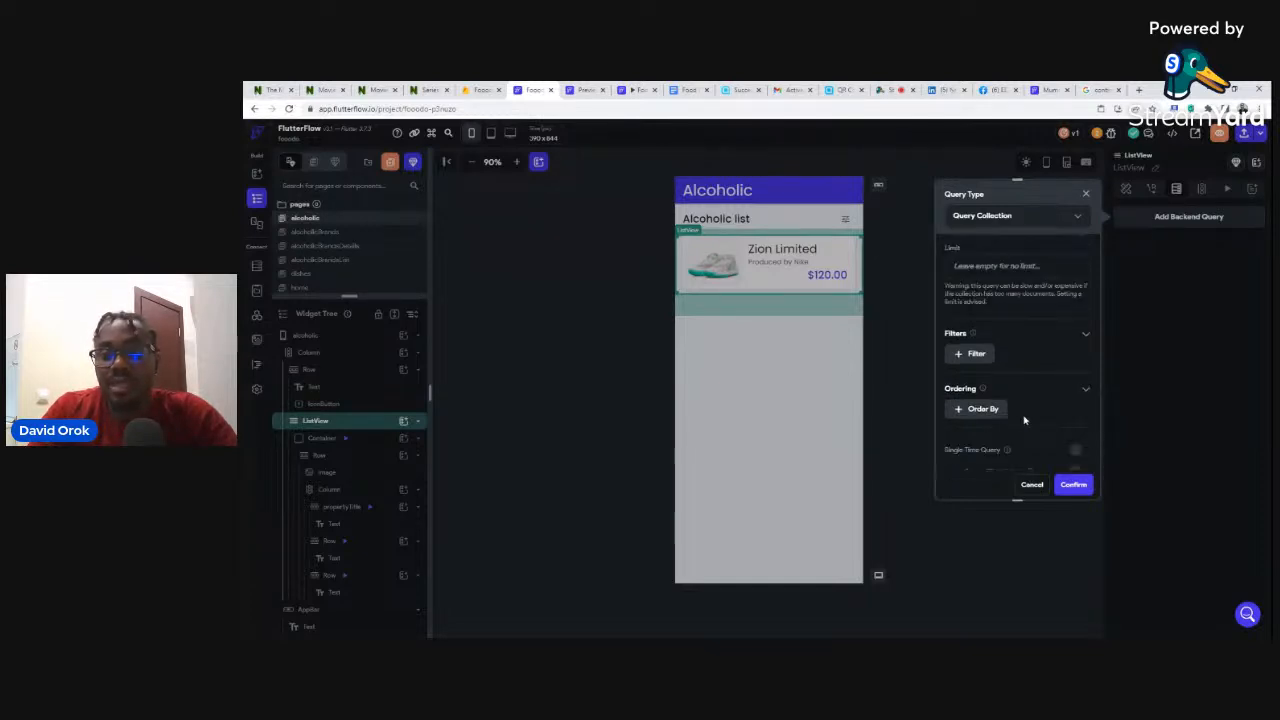
{"action": "left_click", "coordinate": [1074, 486]}
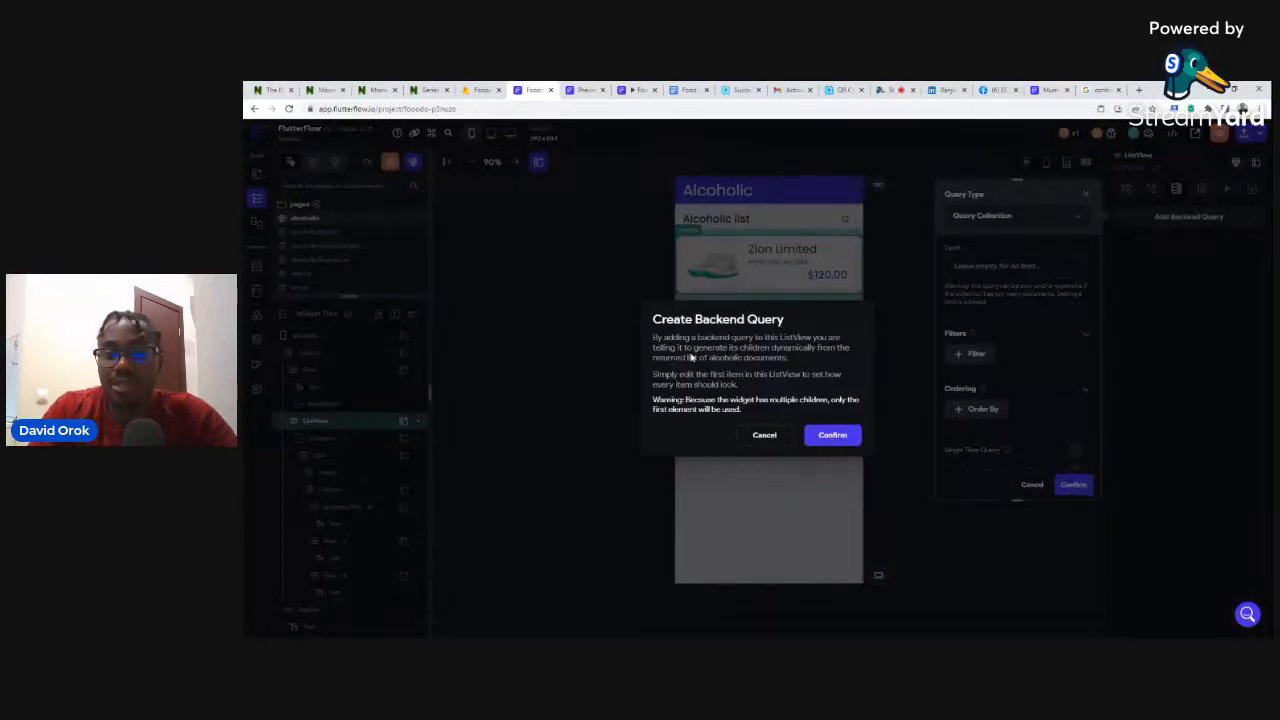
{"action": "left_click", "coordinate": [834, 436]}
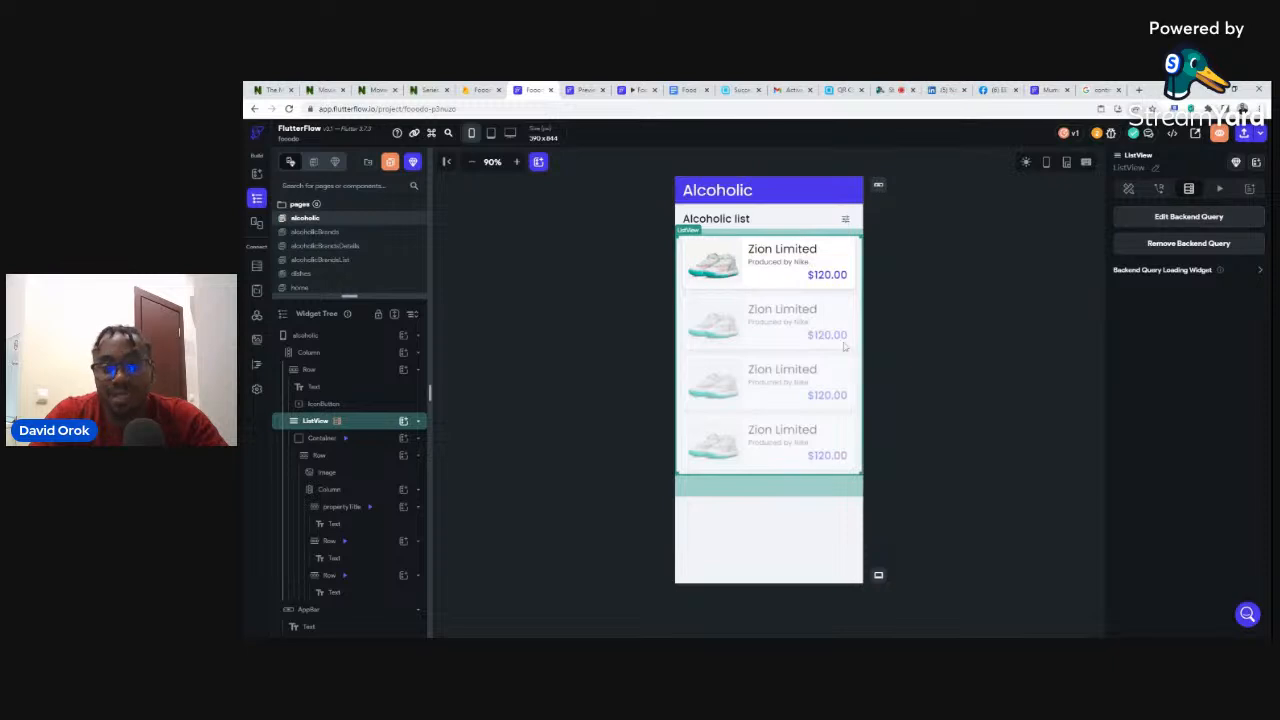
- Select the first card's image and select its whole path URL
{"action": "left_click", "coordinate": [714, 259]}
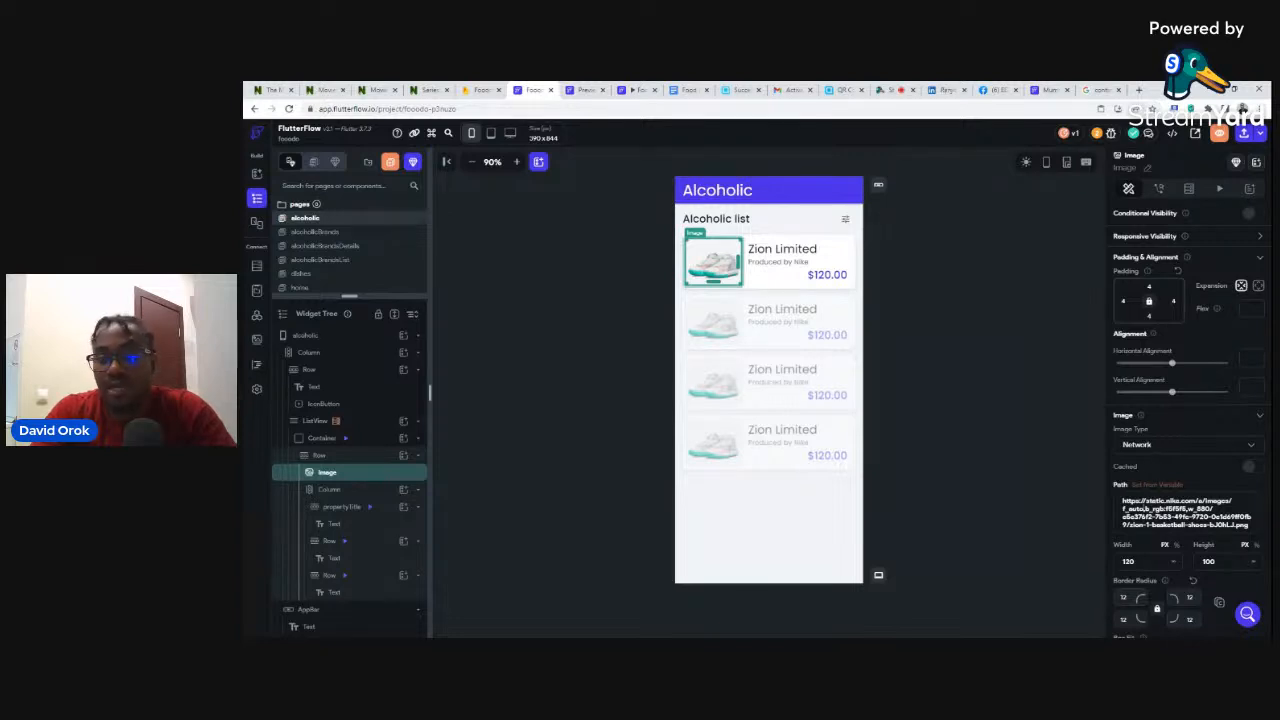
{"action": "key", "text": "ctrl+a"}
- Bind the card image's path to the alcoholic document's image field
{"action": "key", "text": "BackSpace"}
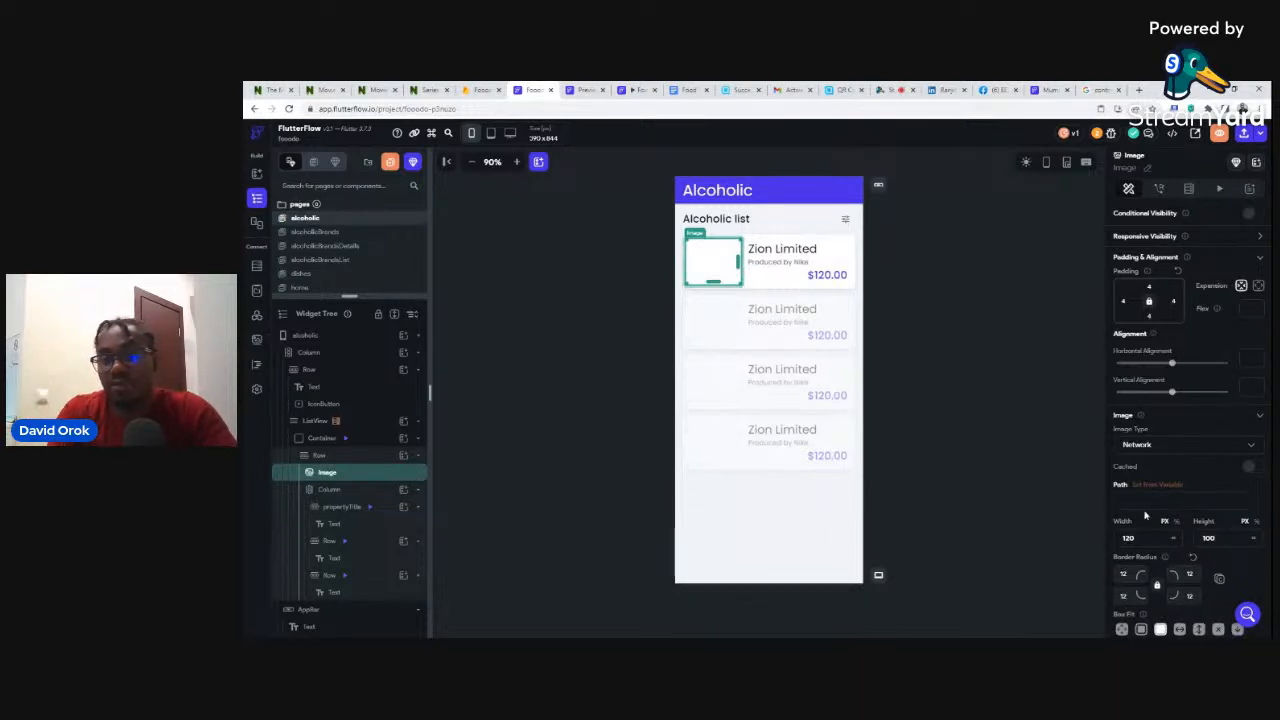
{"action": "key", "text": "ctrl+z"}
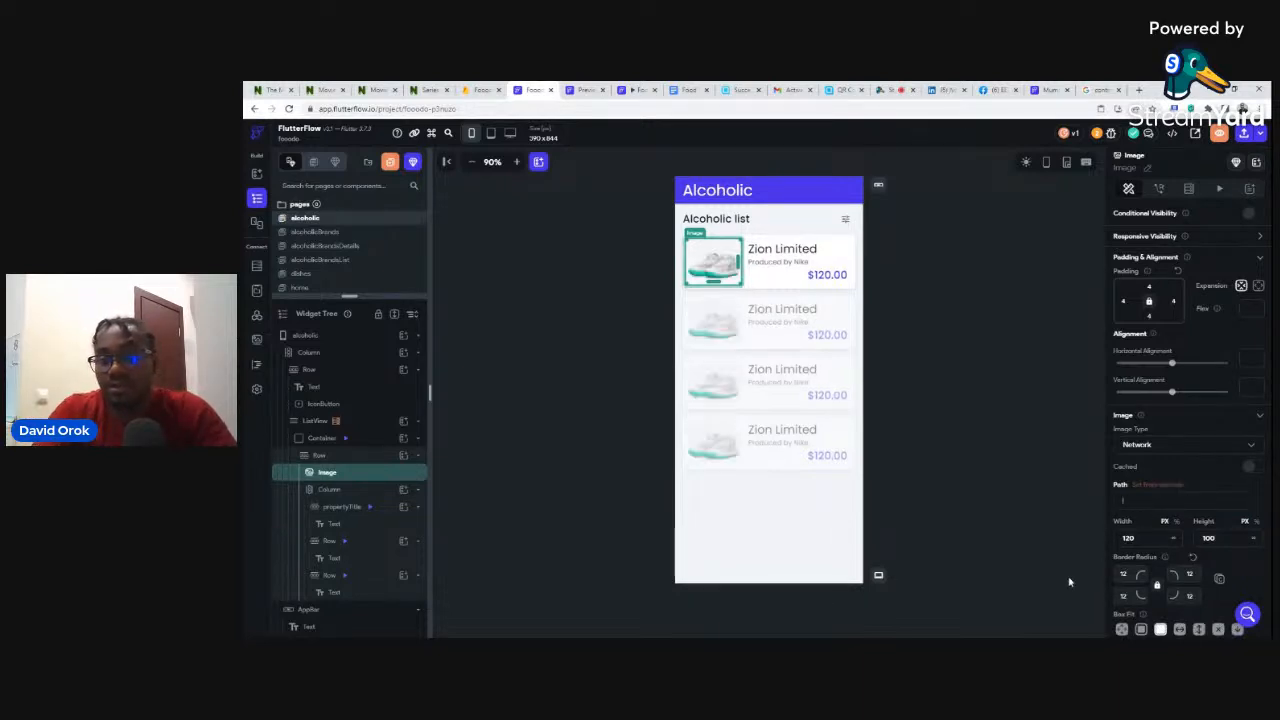
{"action": "left_click", "coordinate": [1050, 462]}
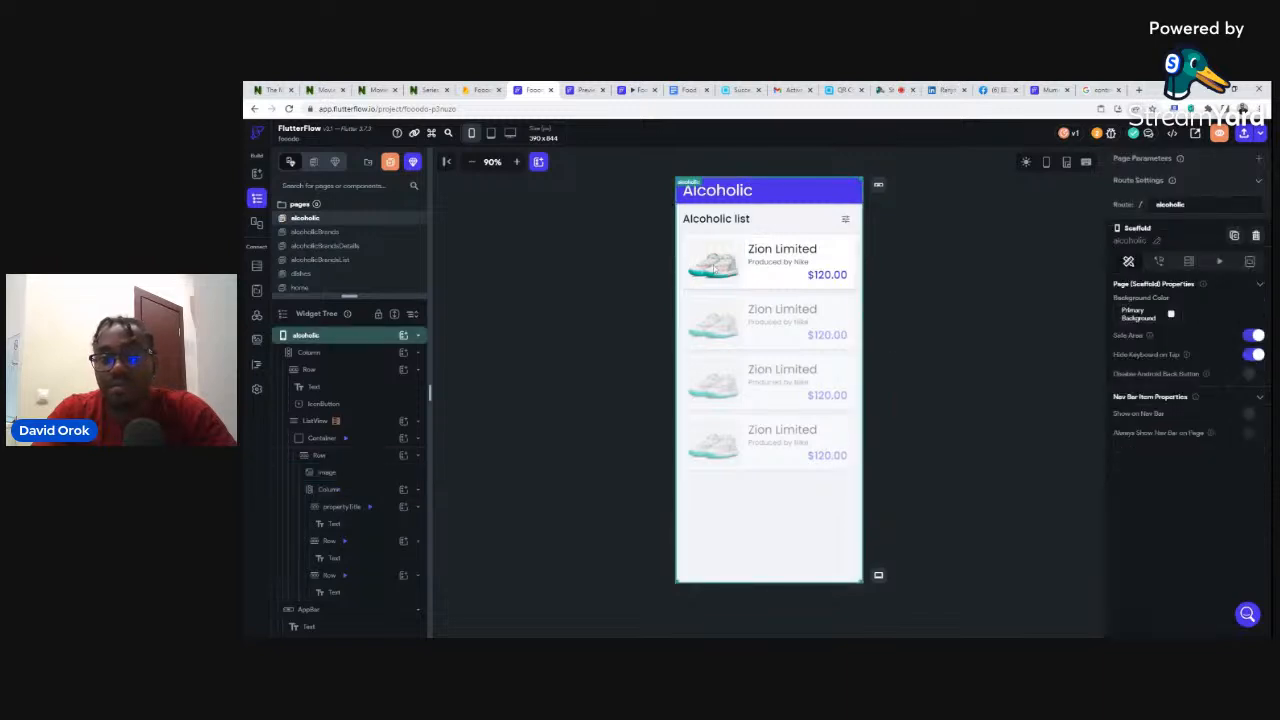
{"action": "left_click", "coordinate": [715, 258]}
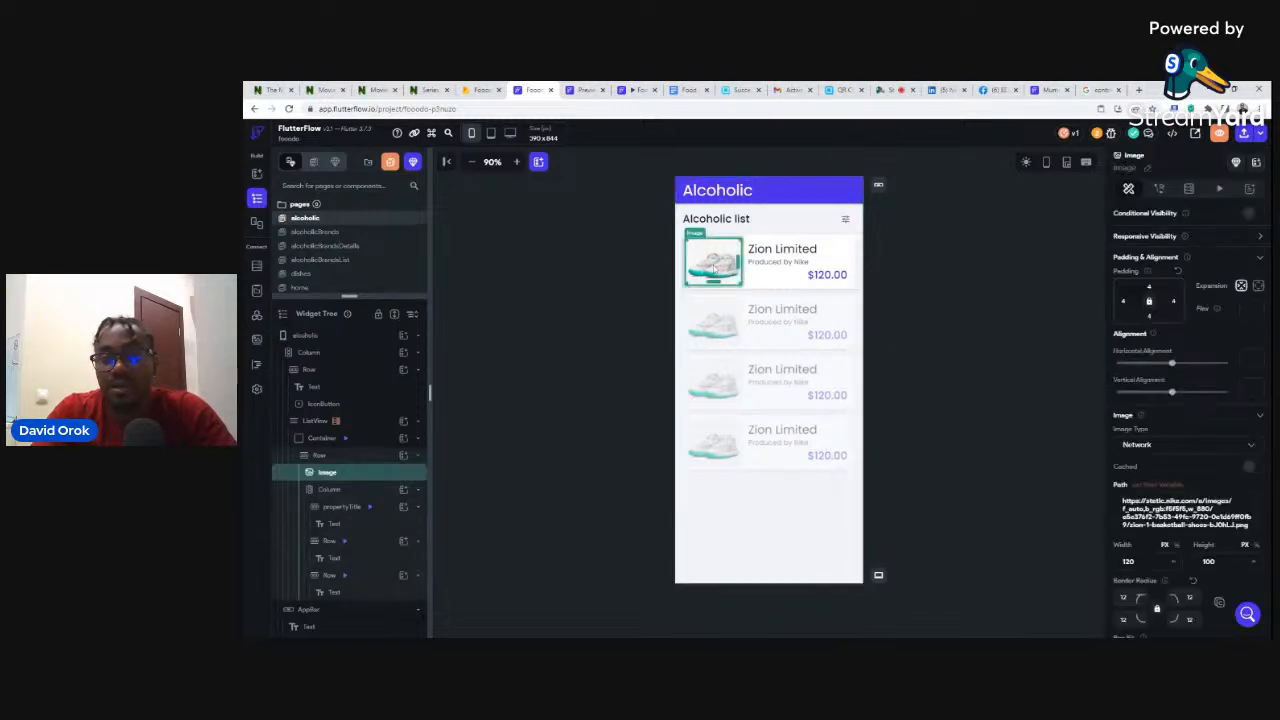
{"action": "left_click", "coordinate": [1155, 485]}
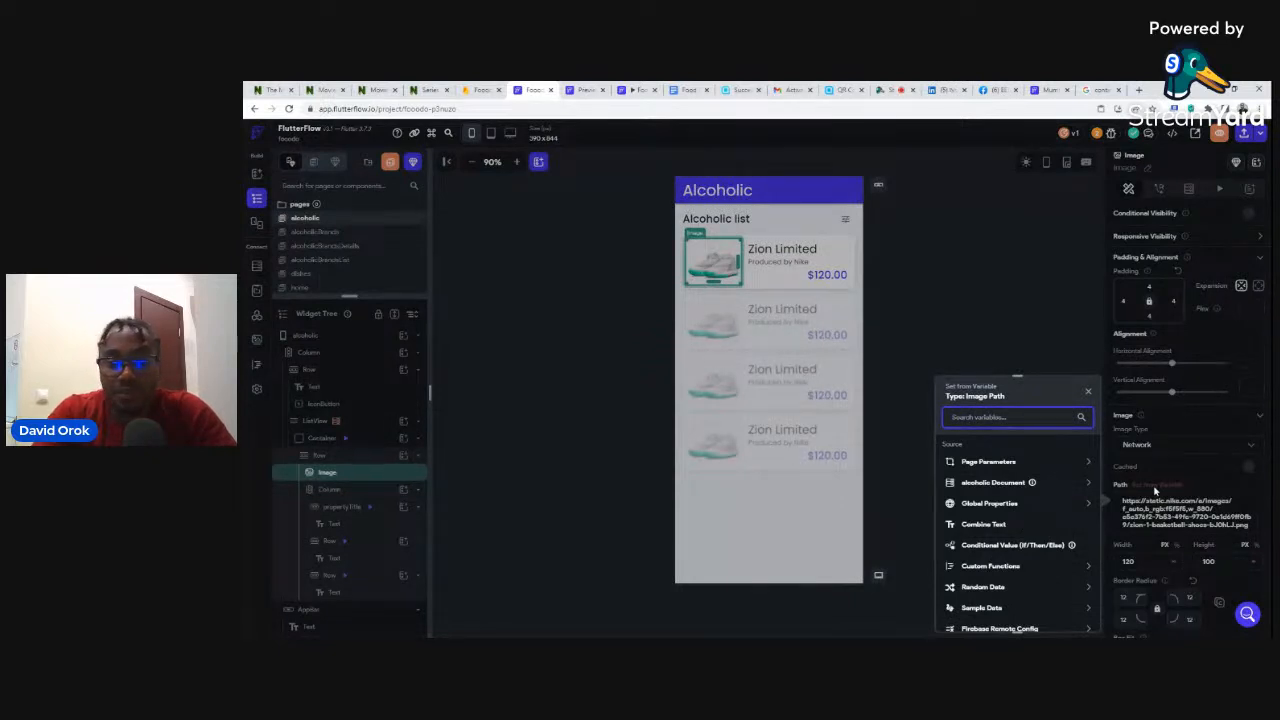
{"action": "left_click", "coordinate": [993, 484]}
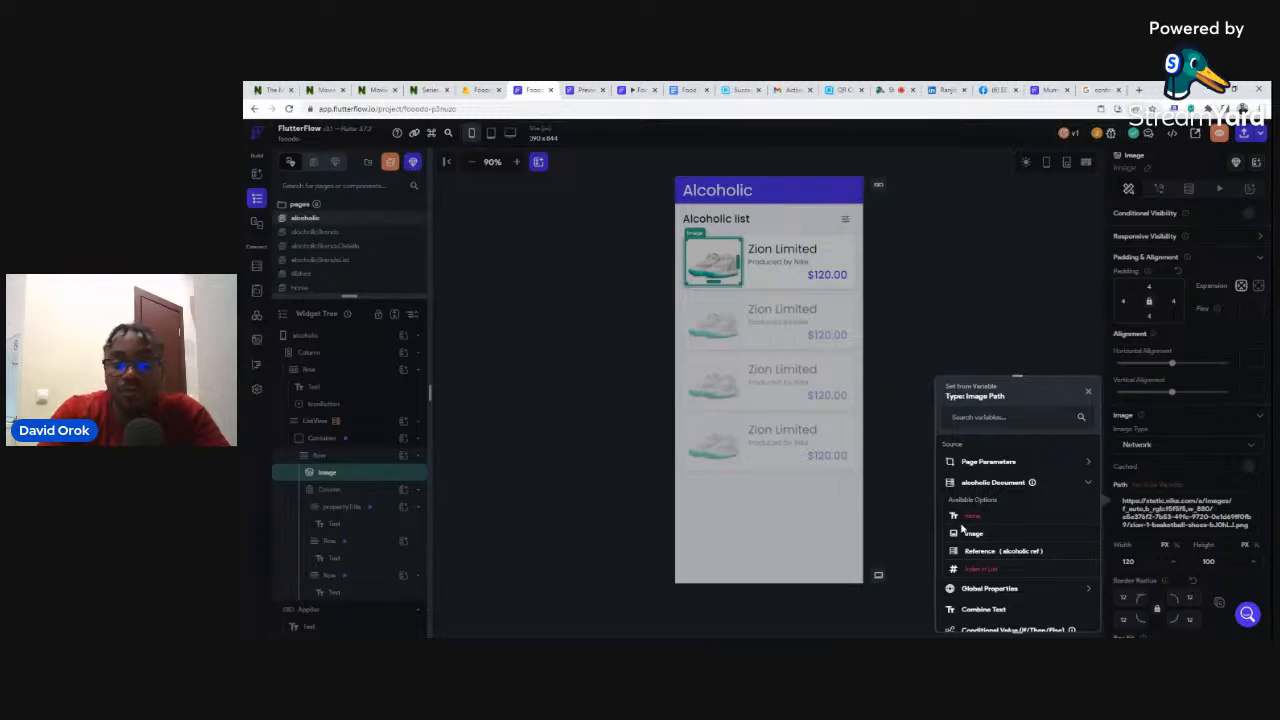
{"action": "left_click", "coordinate": [968, 532]}
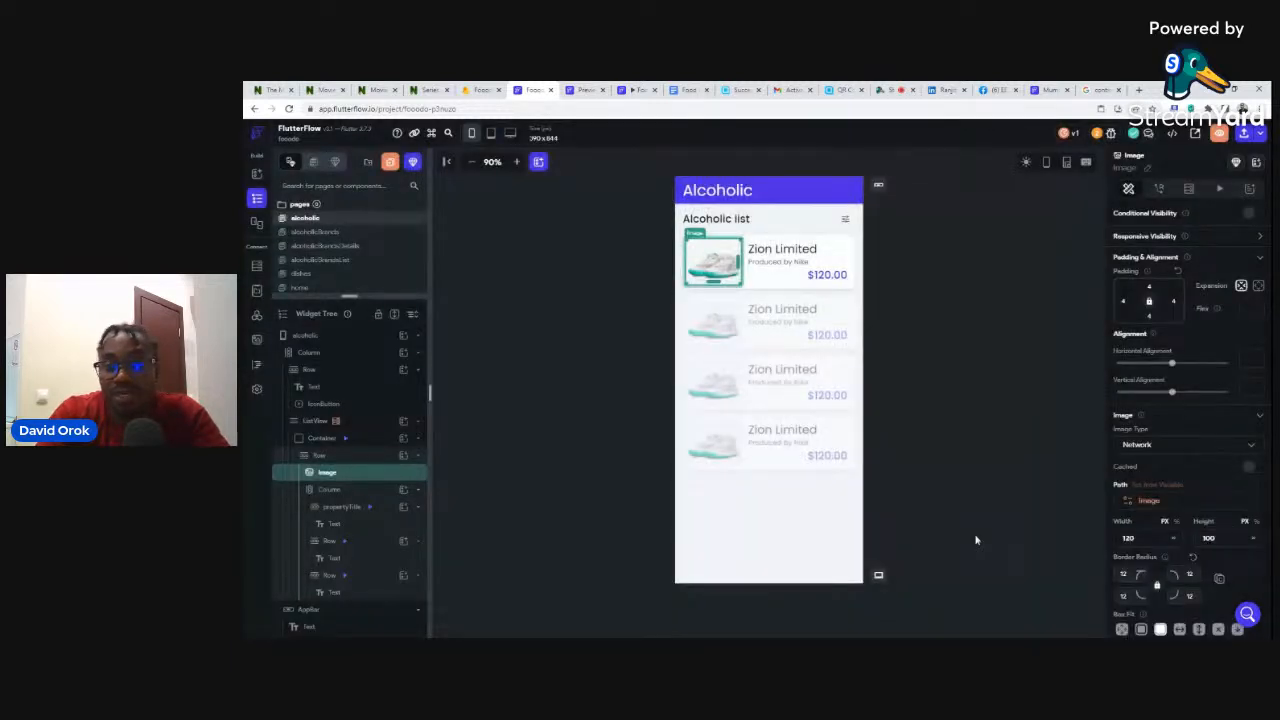
{"action": "left_click", "coordinate": [770, 250]}
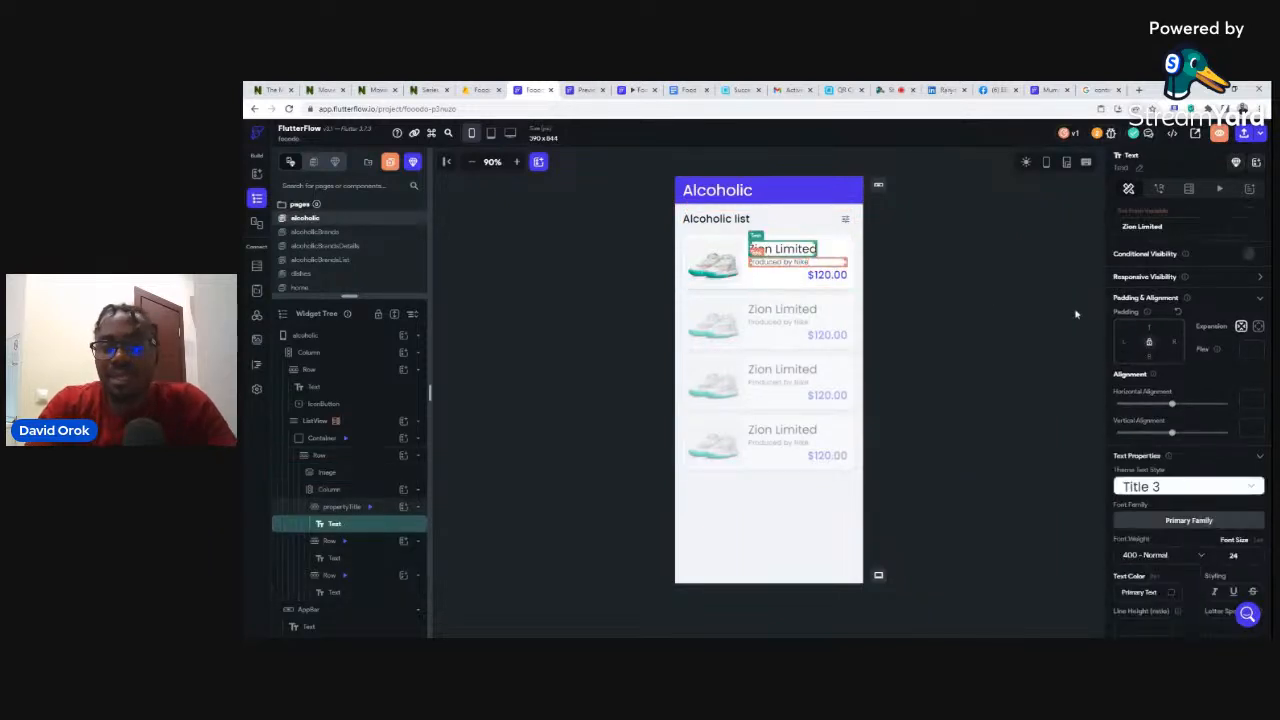
- Bind the 'Zion Limited' title to the alcoholic name field and delete 'Produced by Nike'
{"action": "left_click", "coordinate": [1142, 213]}
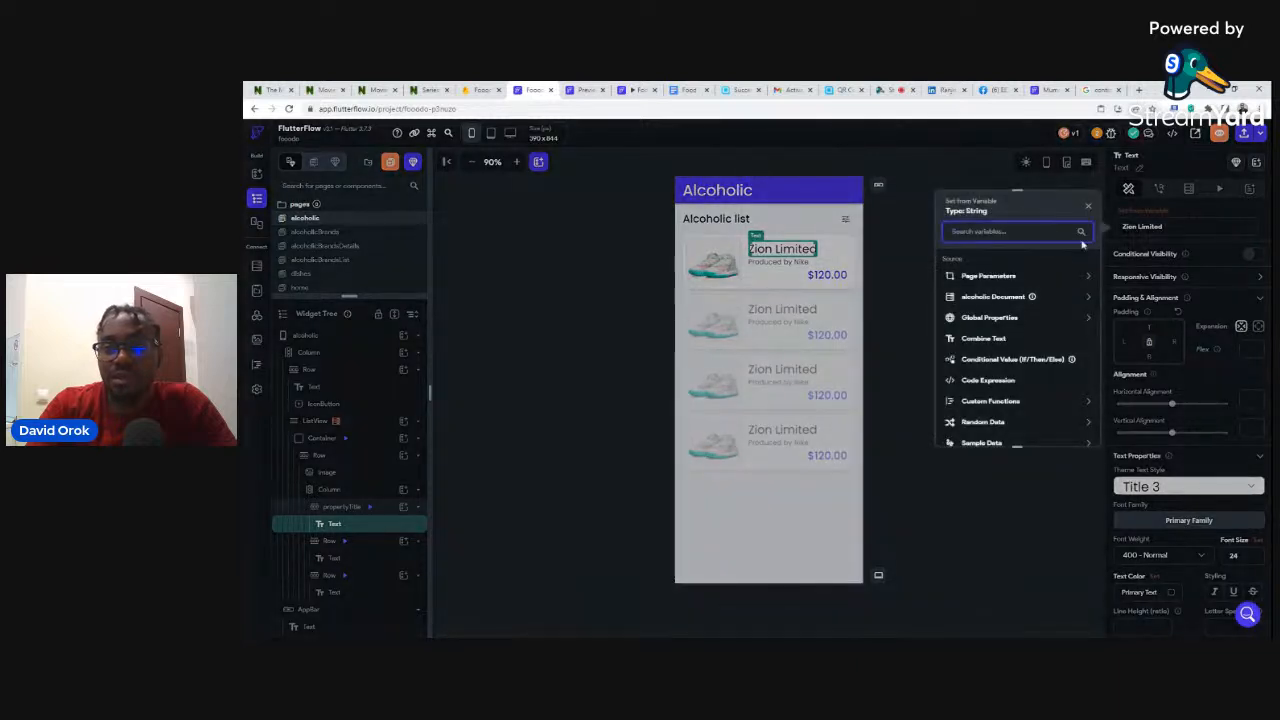
{"action": "left_click", "coordinate": [973, 298]}
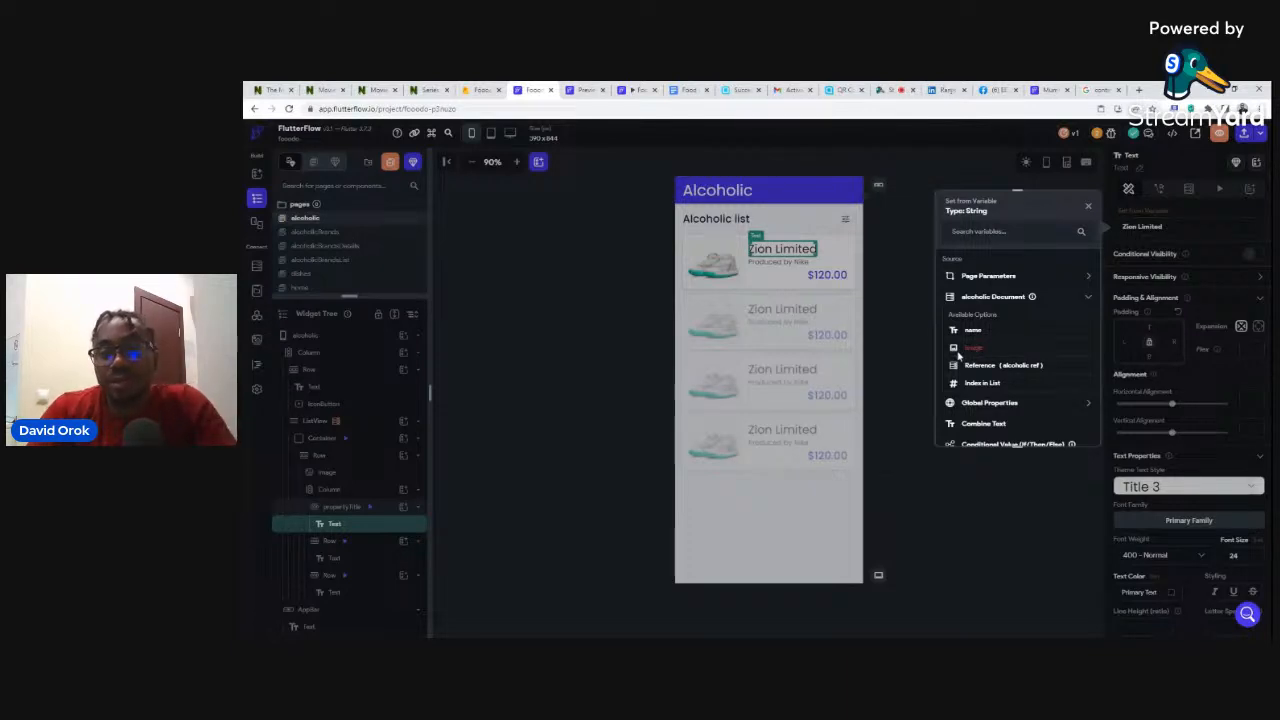
{"action": "left_click", "coordinate": [972, 332]}
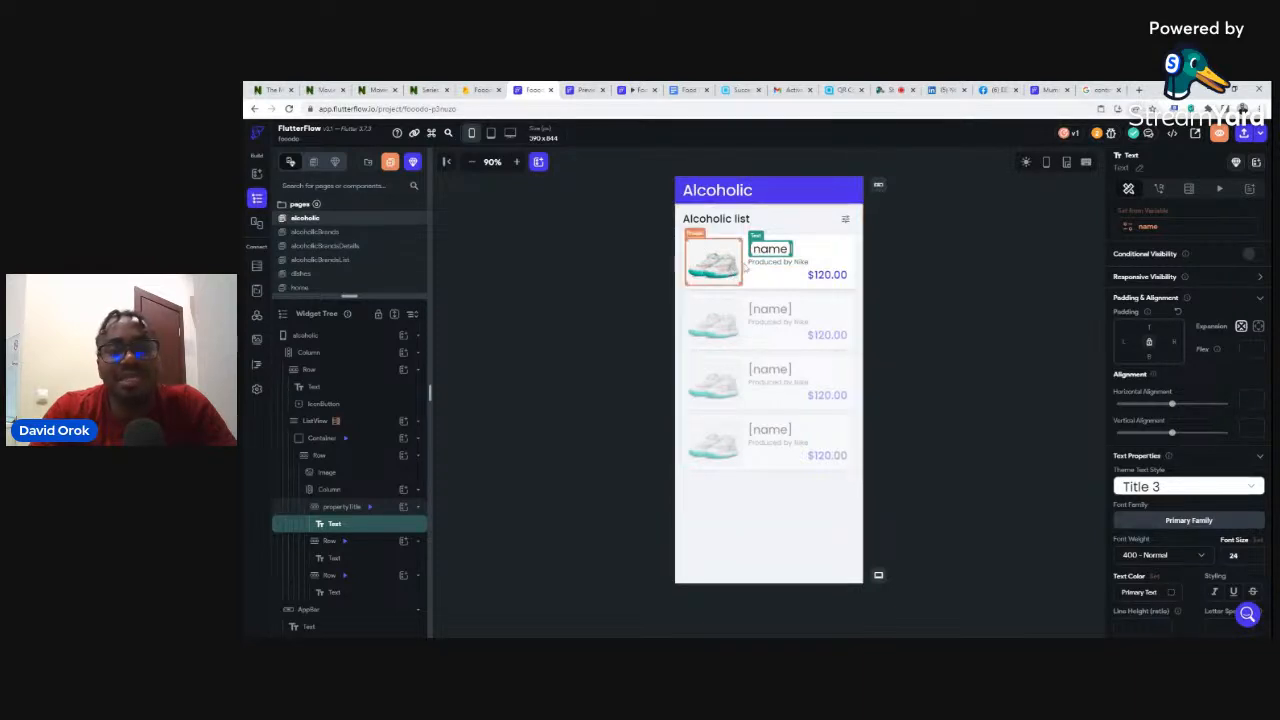
{"action": "left_click", "coordinate": [798, 265]}
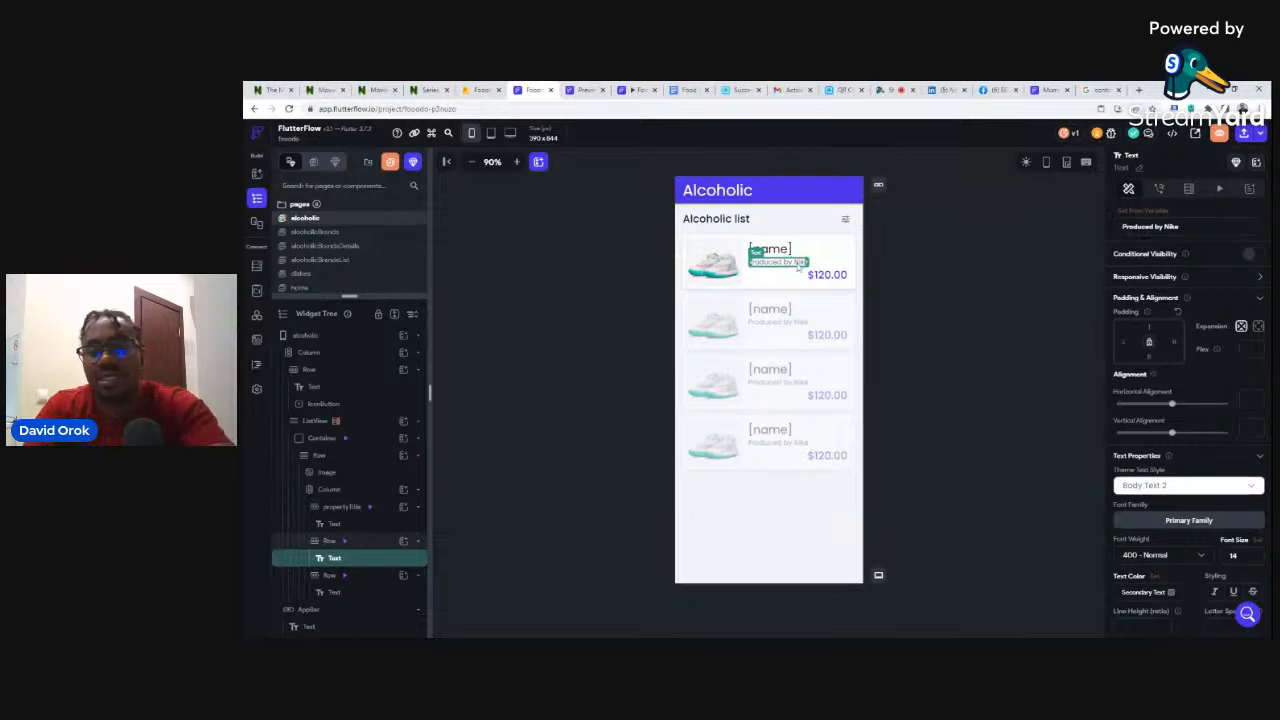
{"action": "key", "text": "Delete"}
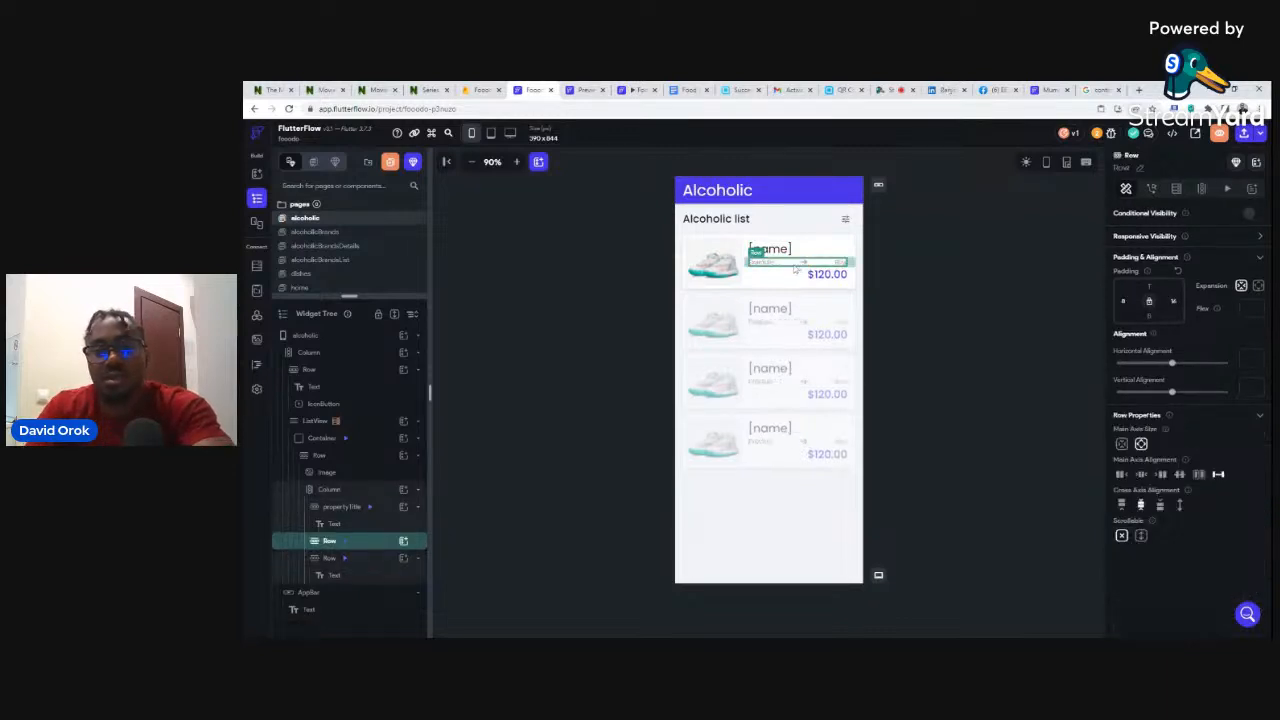
- Delete the empty row, the $120.00 price text and its leftover row
{"action": "key", "text": "Delete"}
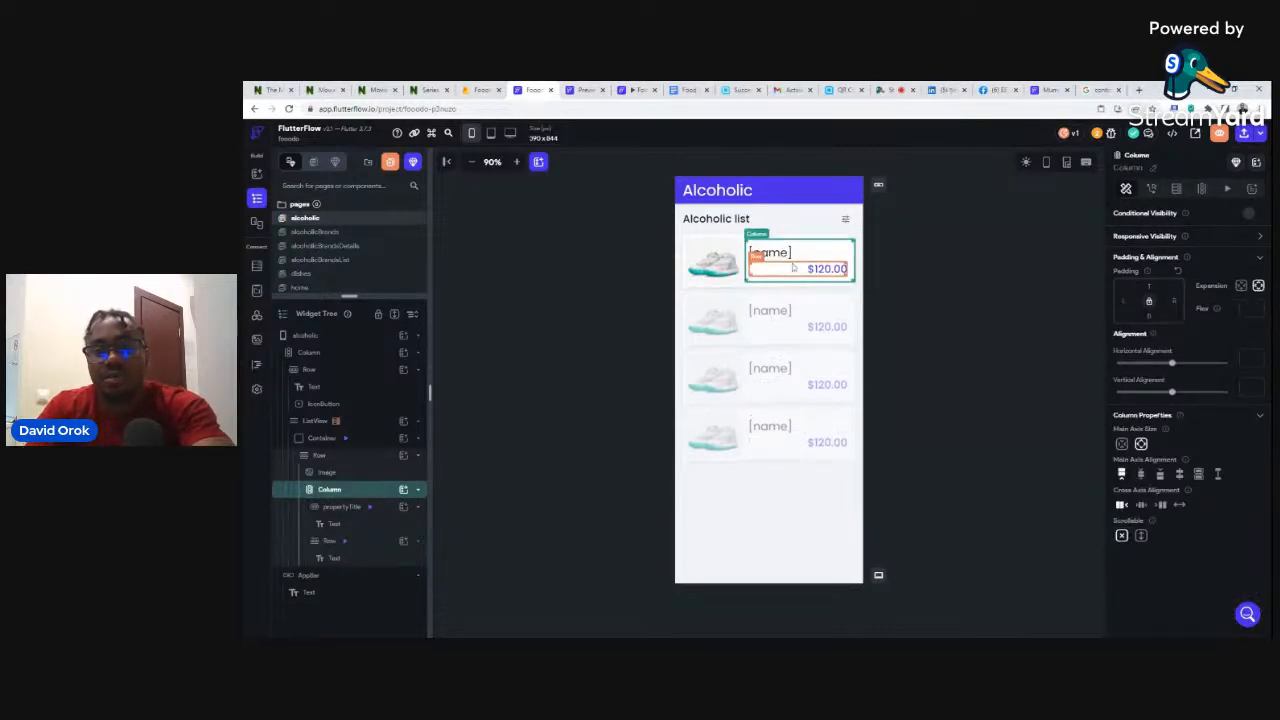
{"action": "left_click", "coordinate": [826, 270]}
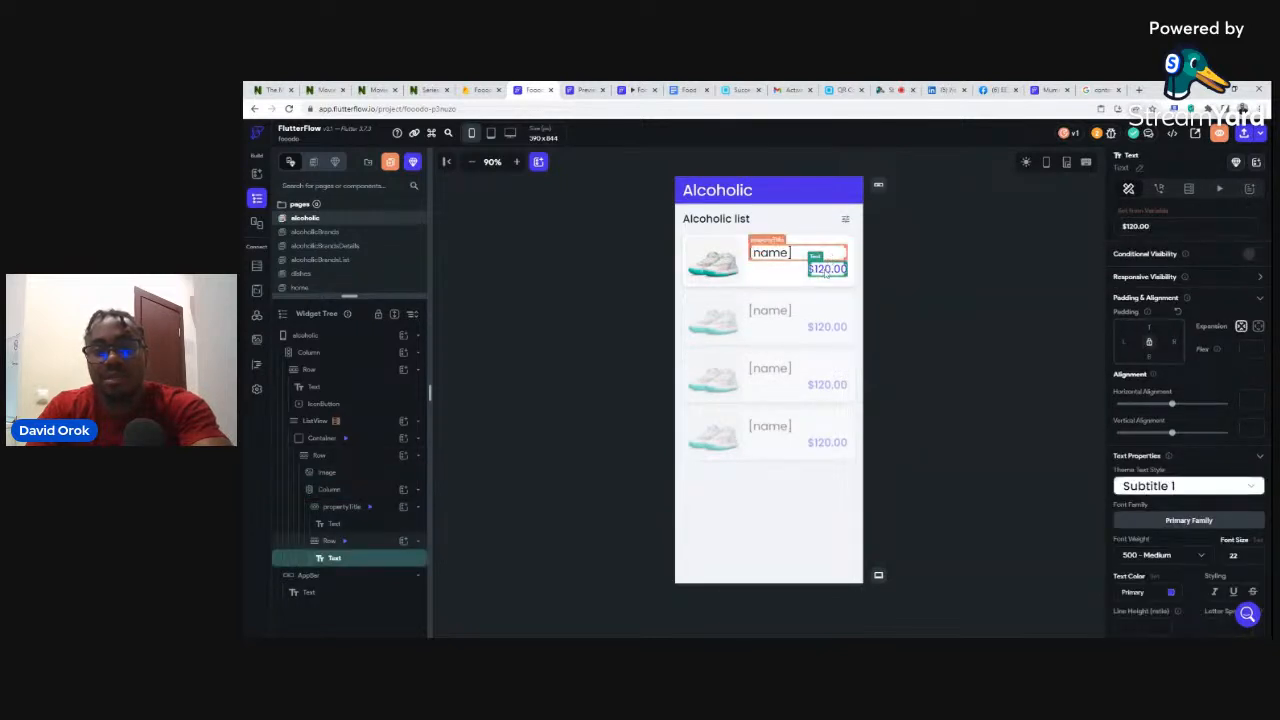
{"action": "key", "text": "Delete"}
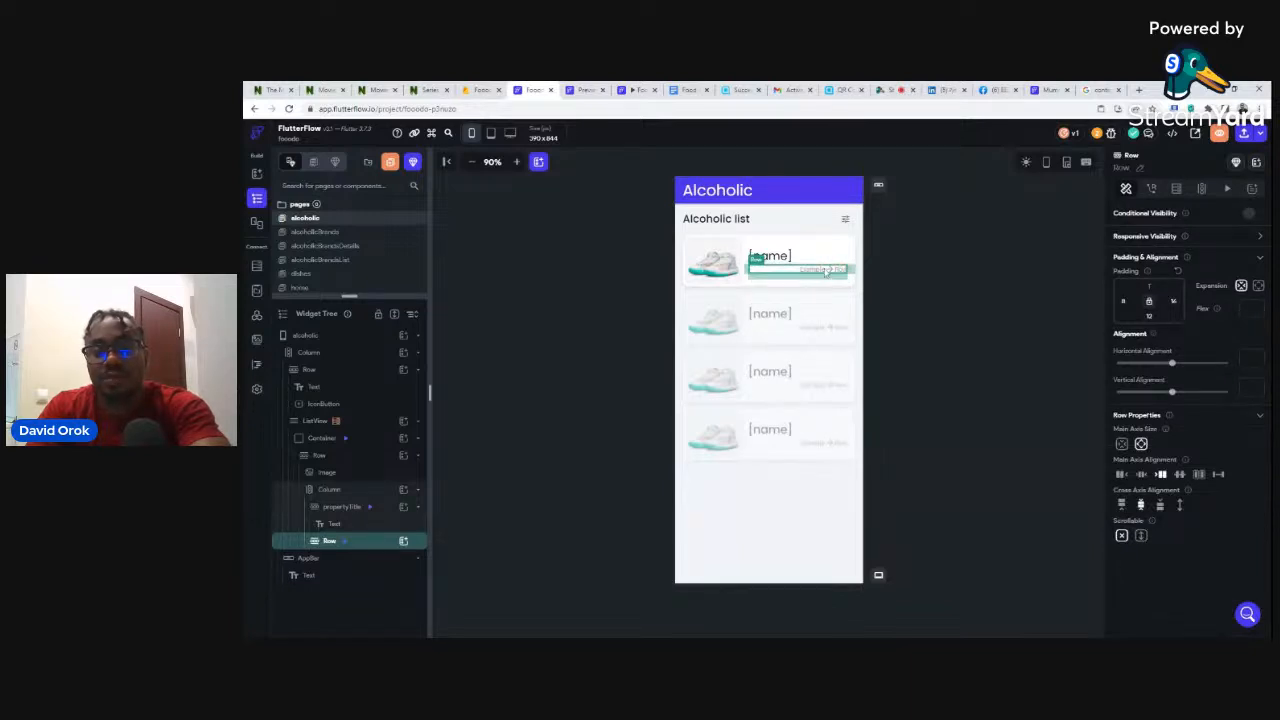
{"action": "key", "text": "Delete"}
{"action": "left_click", "coordinate": [934, 232]}
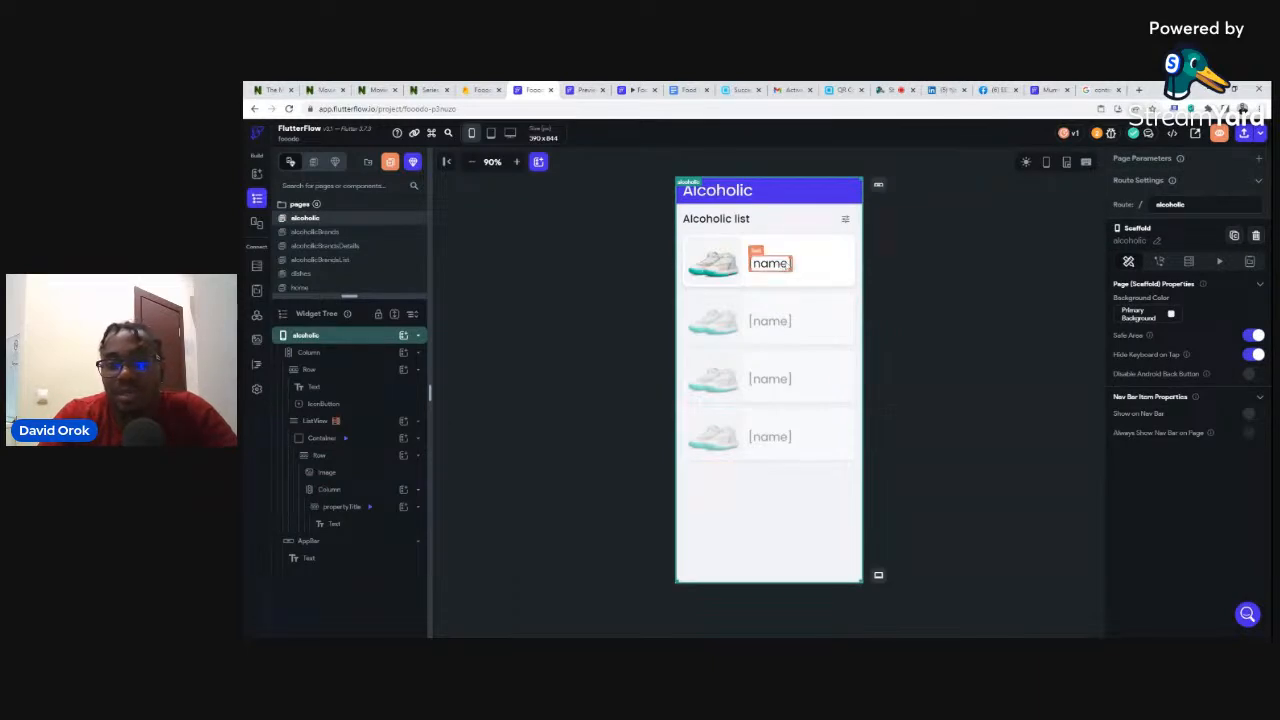
{"action": "left_click", "coordinate": [791, 263]}
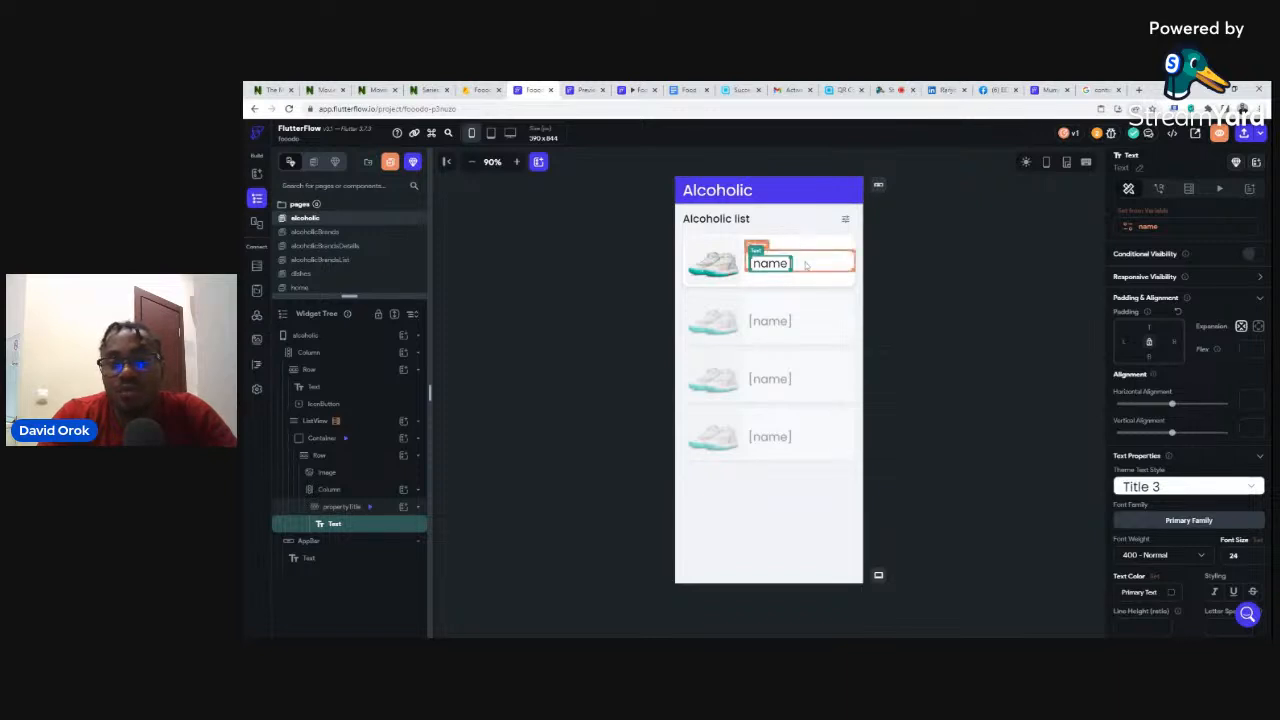
{"action": "left_click", "coordinate": [821, 263]}
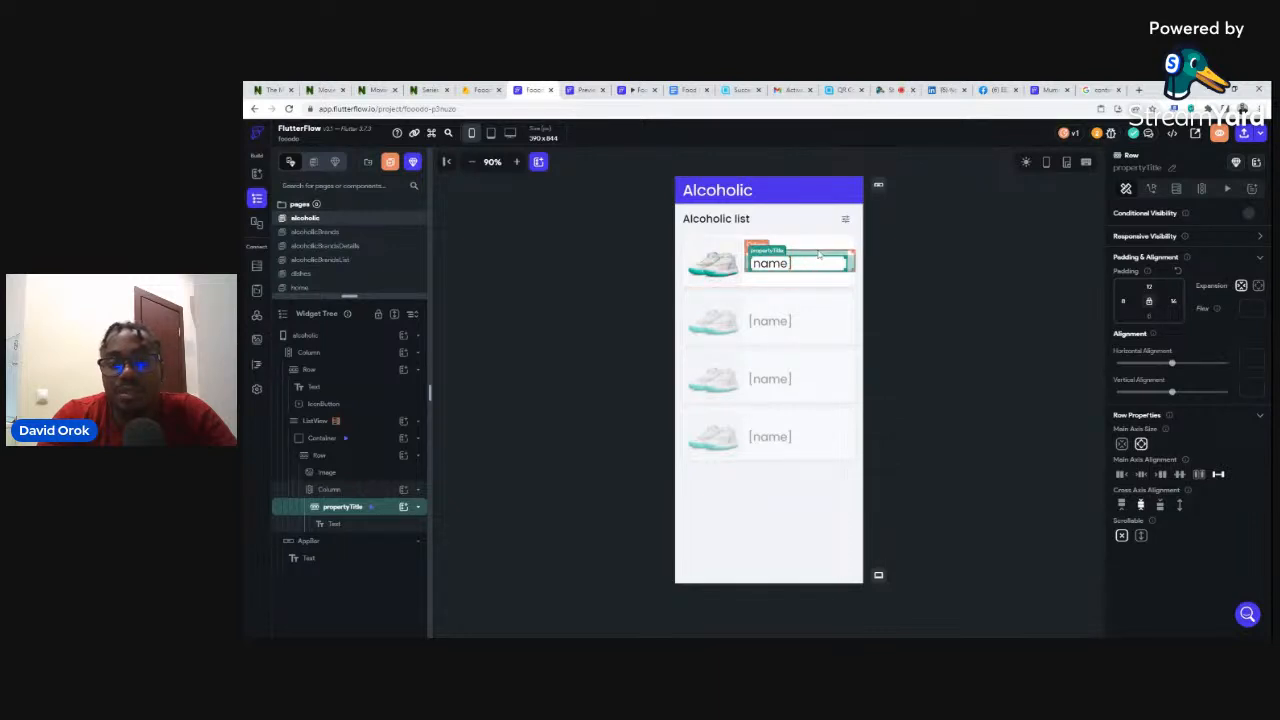
{"action": "left_click", "coordinate": [818, 255]}
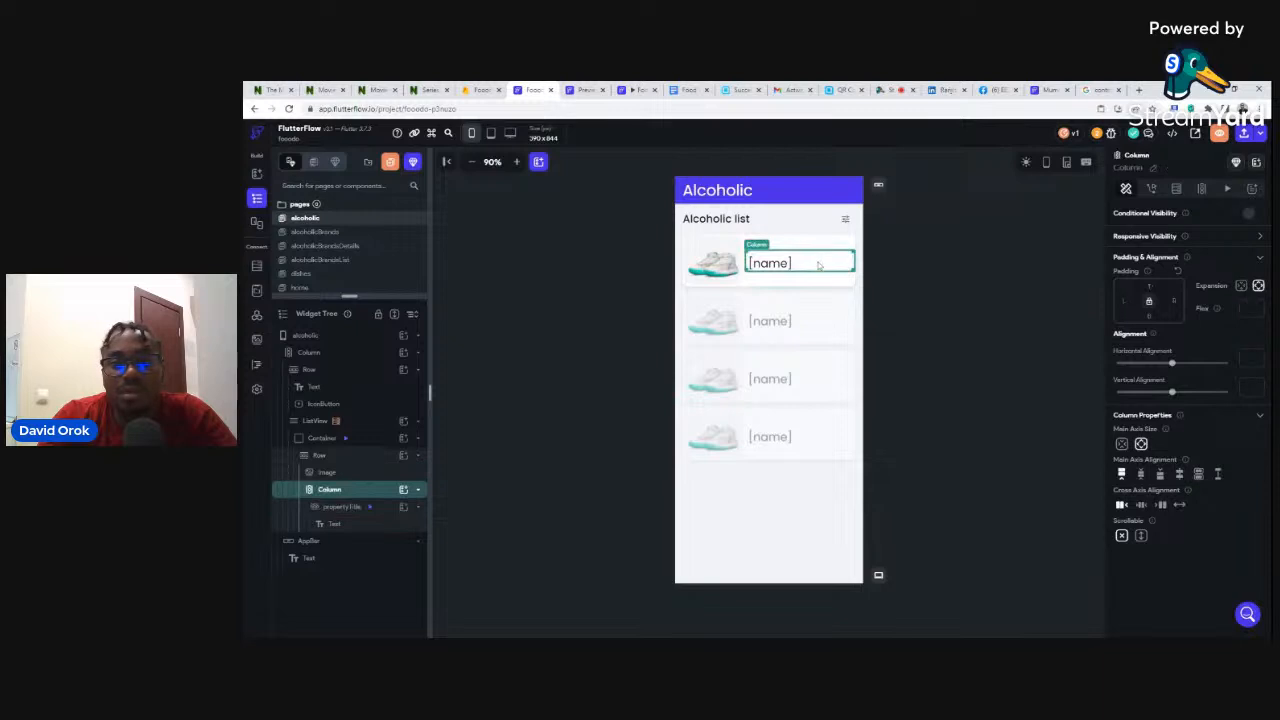
{"action": "left_click", "coordinate": [1048, 90]}
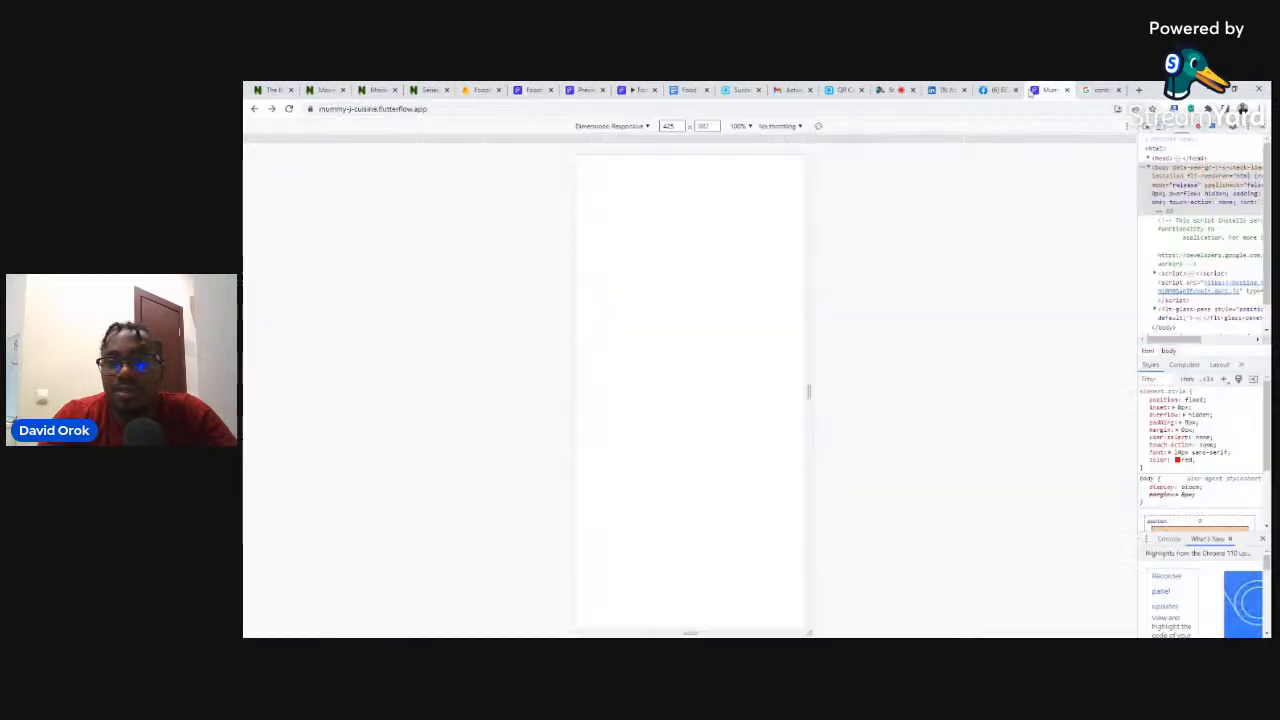
{"action": "left_click", "coordinate": [690, 197]}
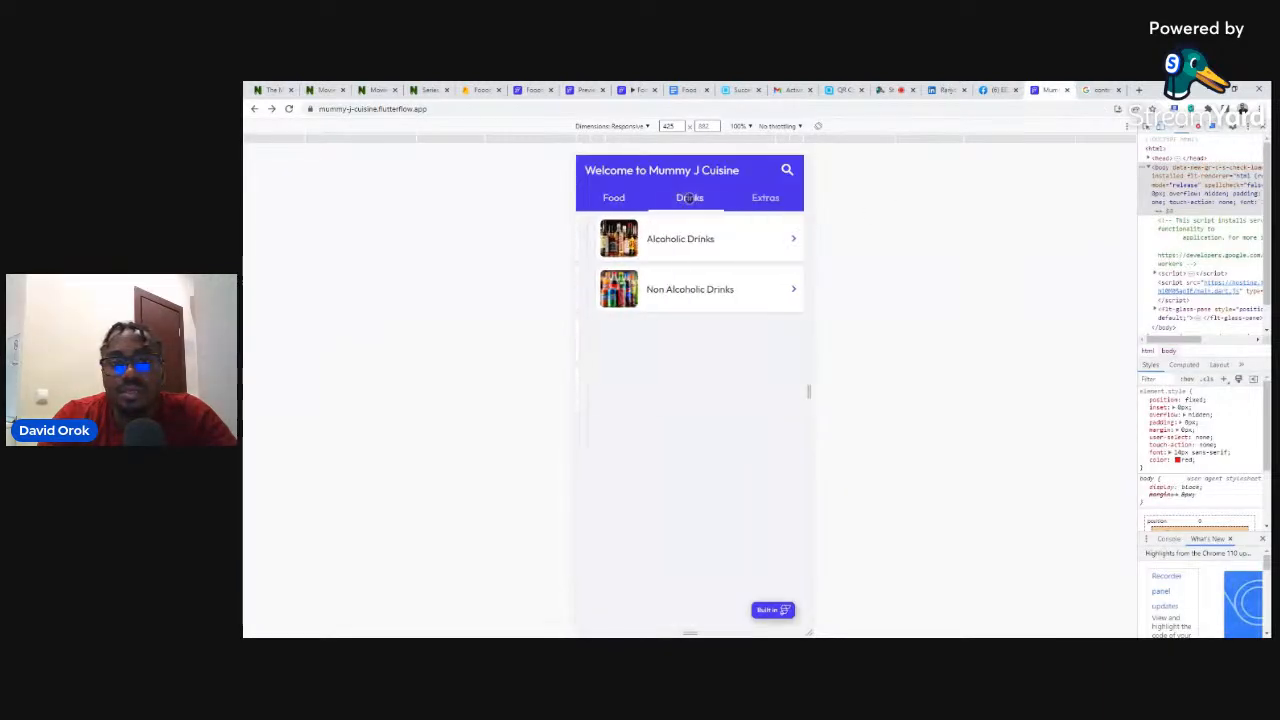
{"action": "left_click", "coordinate": [645, 238]}
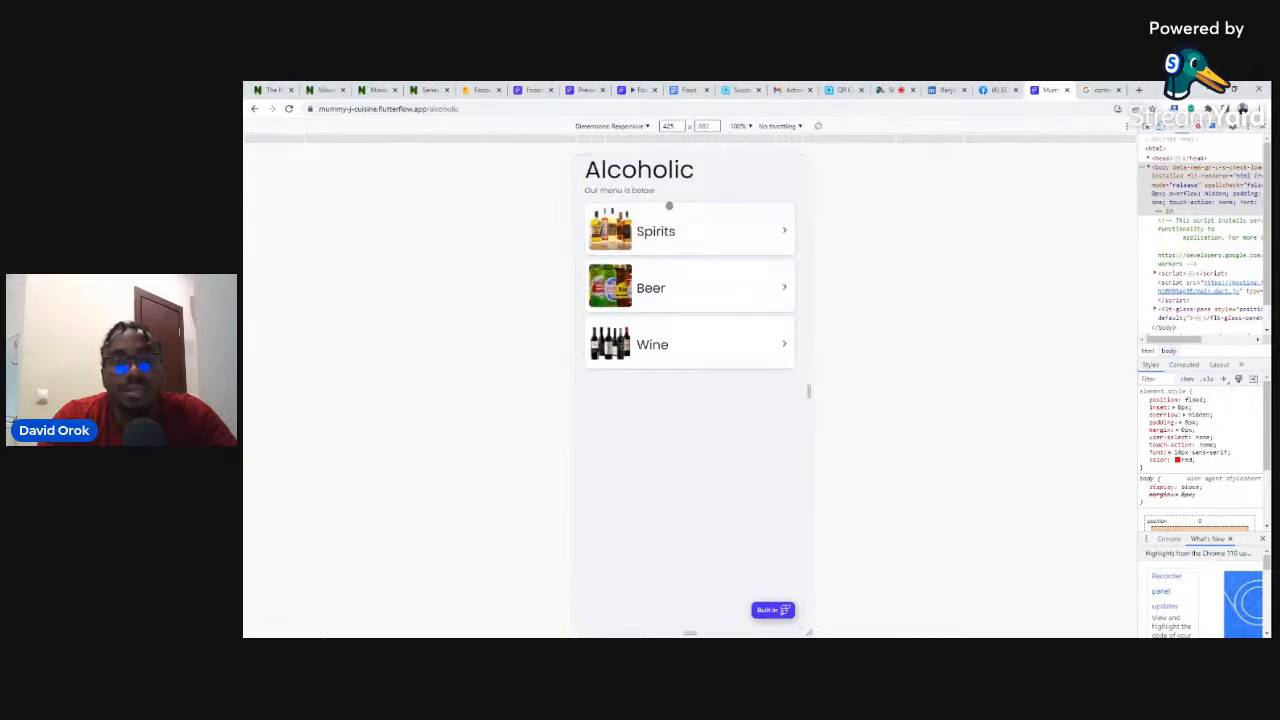
{"action": "left_click", "coordinate": [530, 90]}
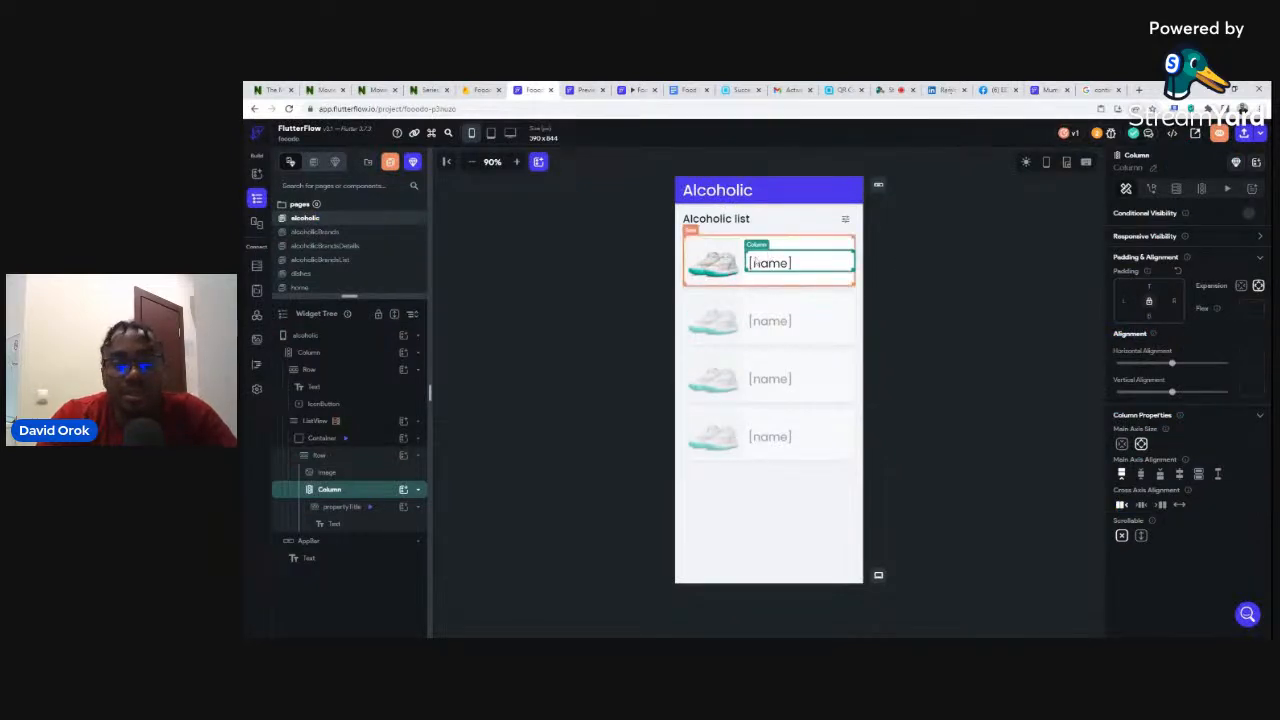
- Replace the column holding the propertyTitle row with a Row layout
{"action": "left_click", "coordinate": [825, 263]}
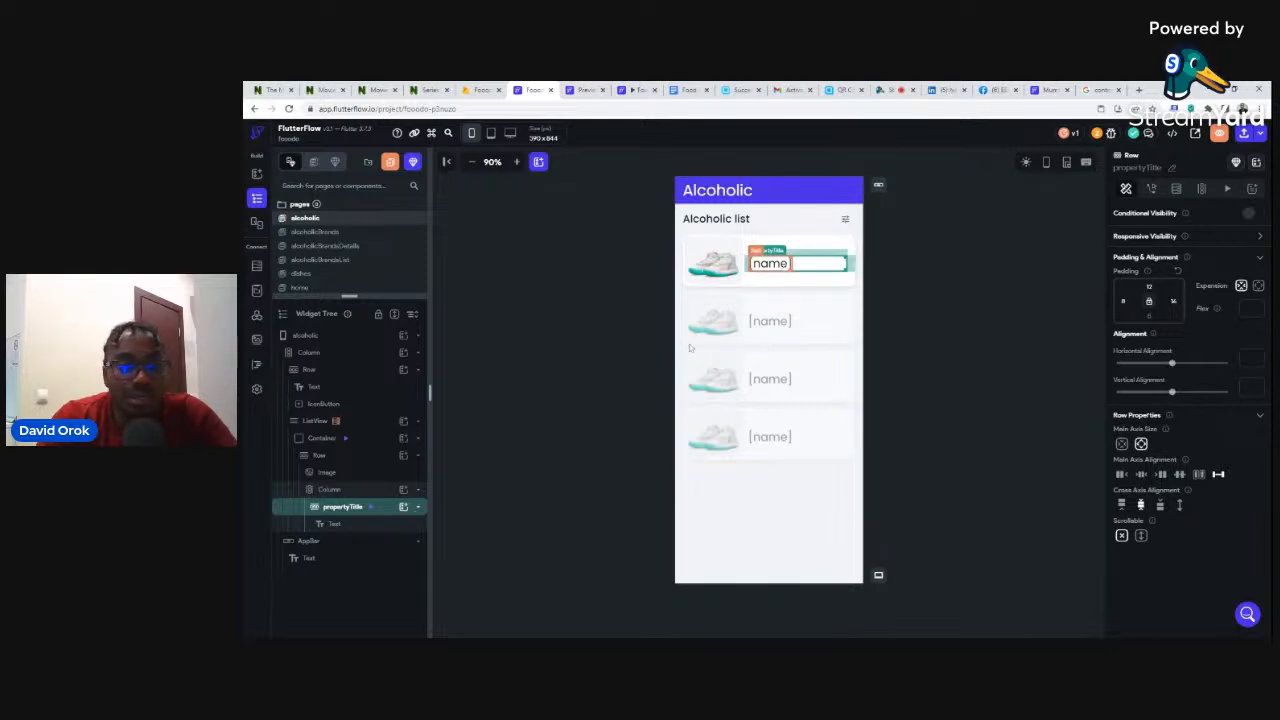
{"action": "left_click", "coordinate": [360, 490]}
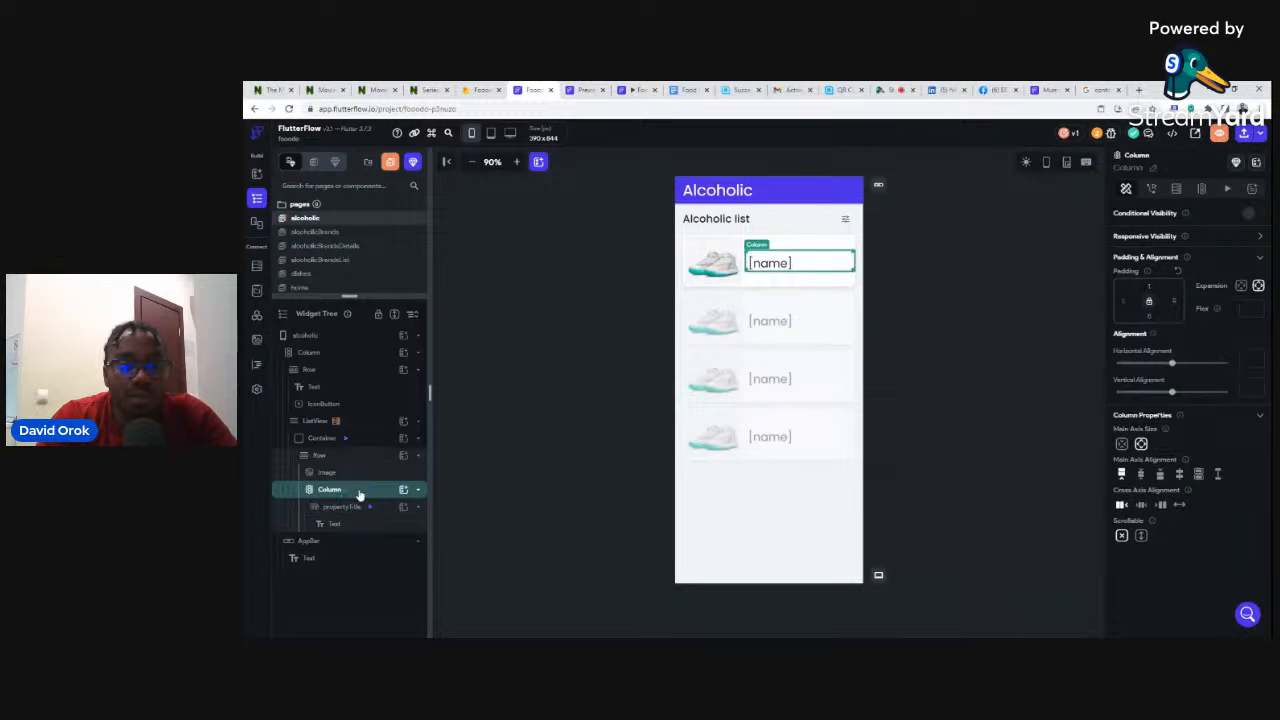
{"action": "right_click", "coordinate": [360, 493]}
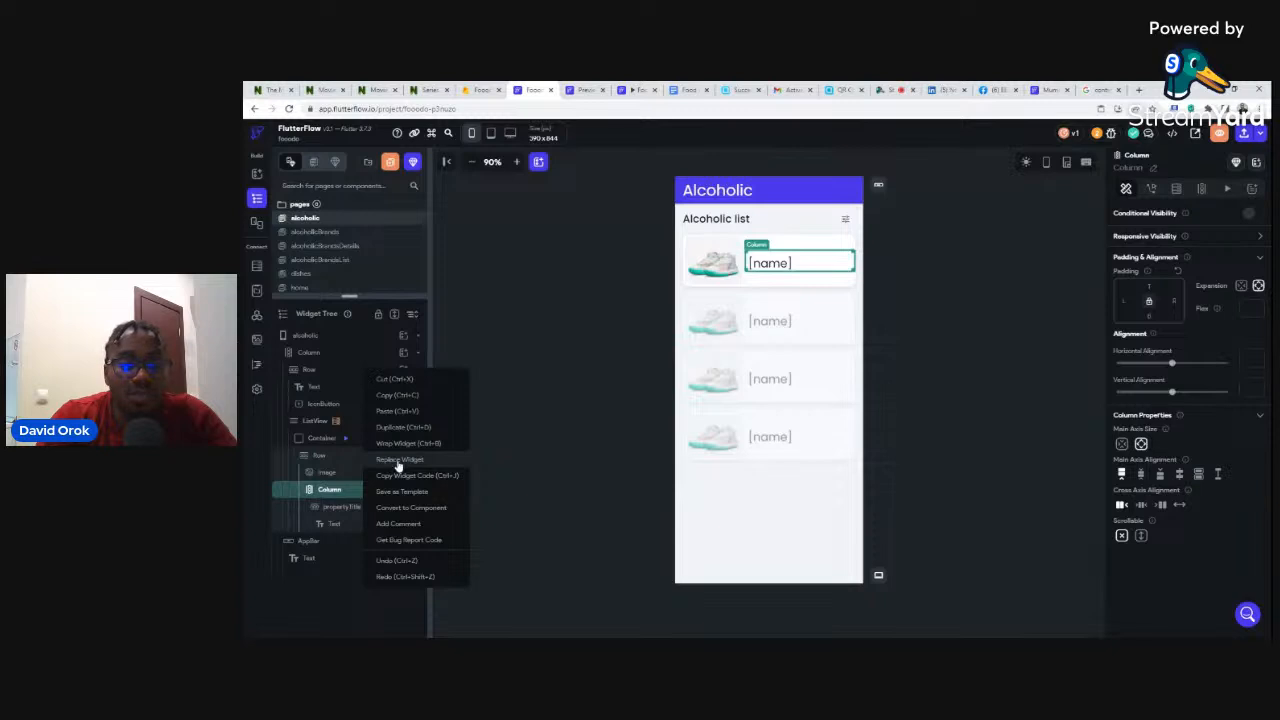
{"action": "left_click", "coordinate": [399, 460]}
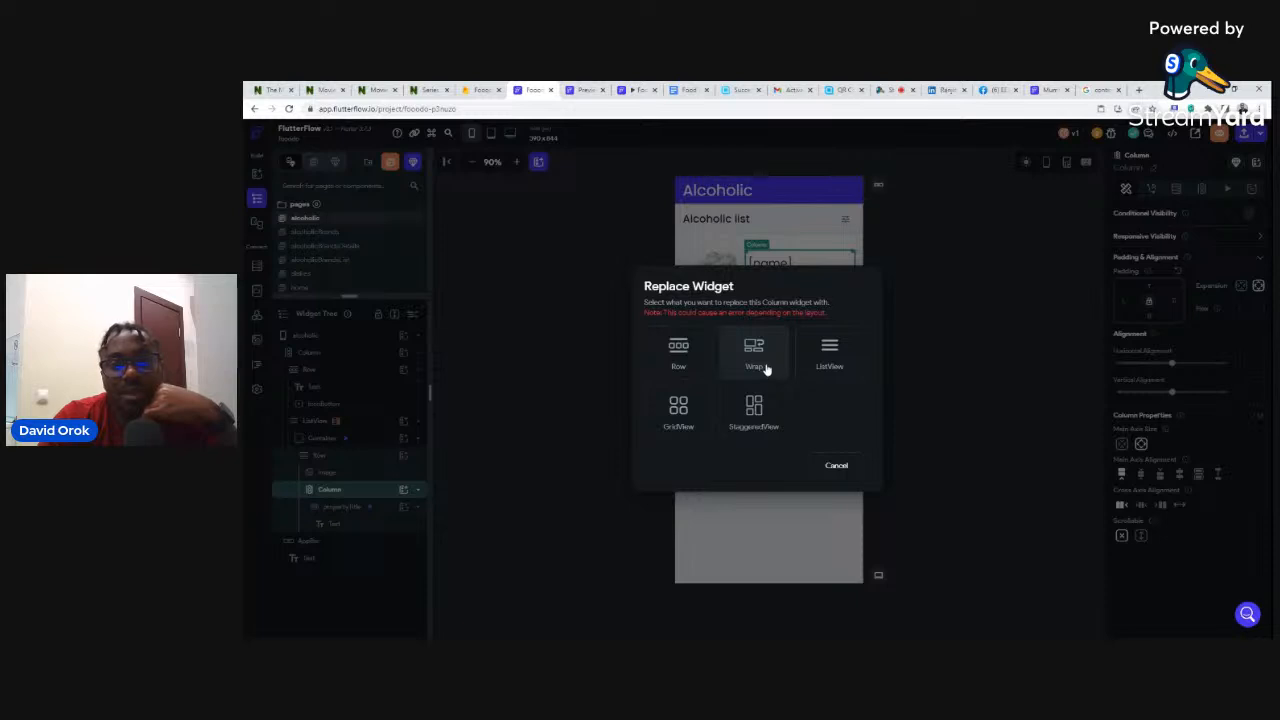
{"action": "left_click", "coordinate": [680, 352]}
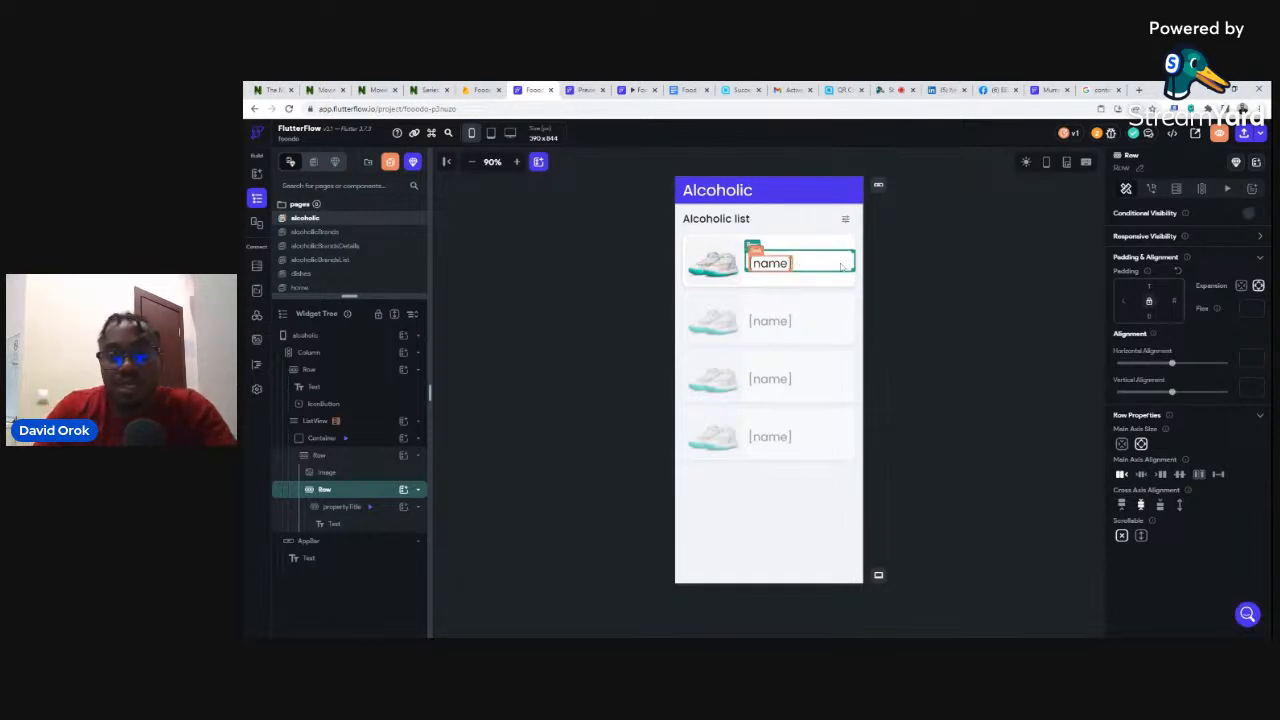
- Add an Icon to the row, align items space-between, and set right padding 16
{"action": "left_click", "coordinate": [403, 490]}
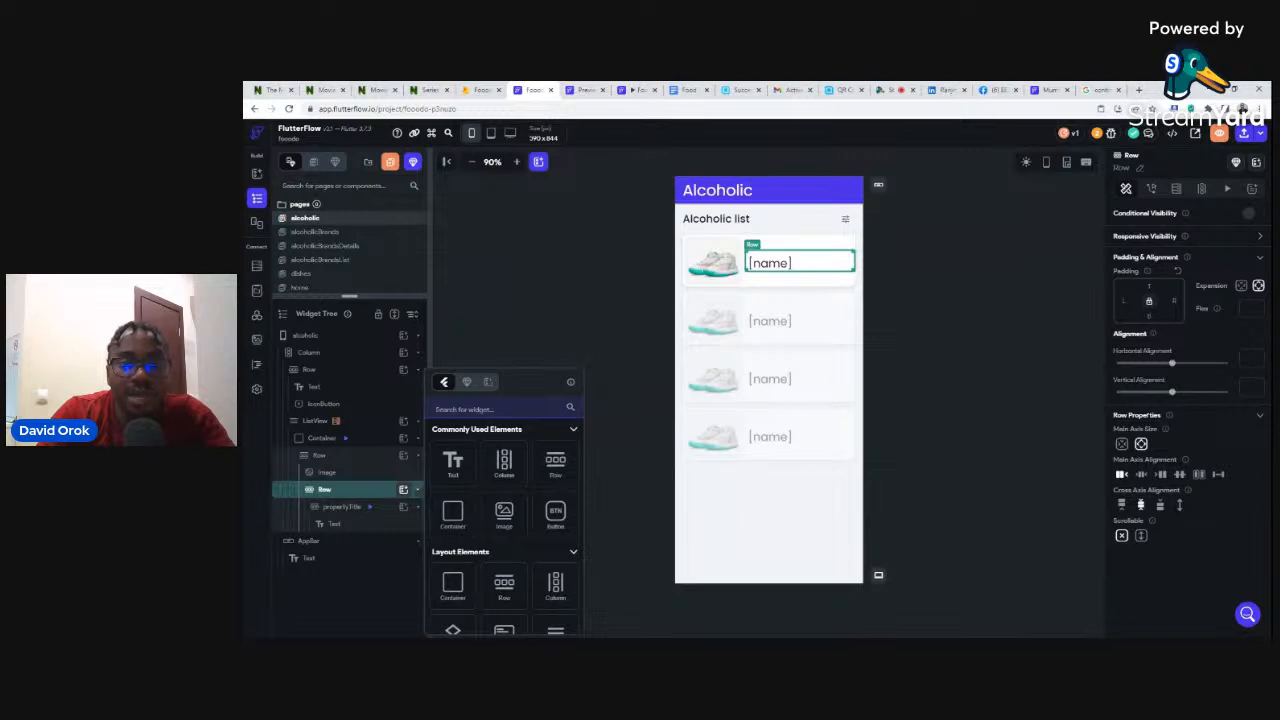
{"action": "type", "text": "Icon"}
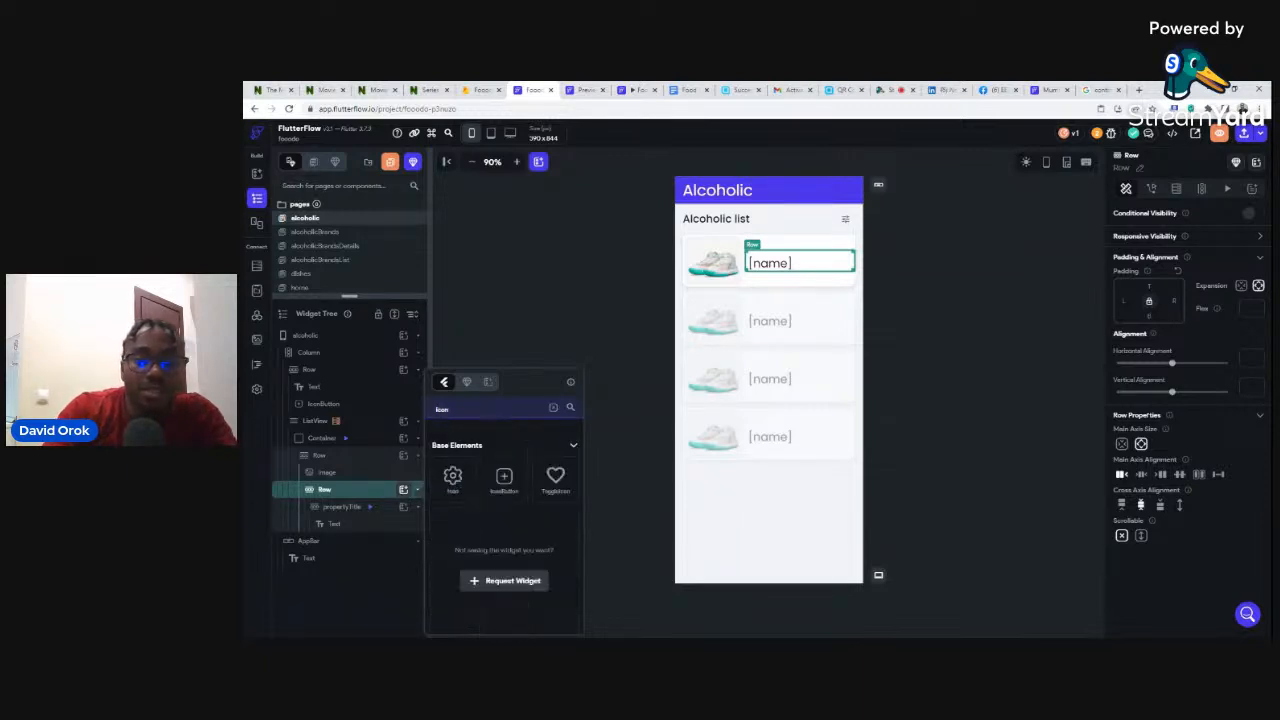
{"action": "left_click", "coordinate": [452, 478]}
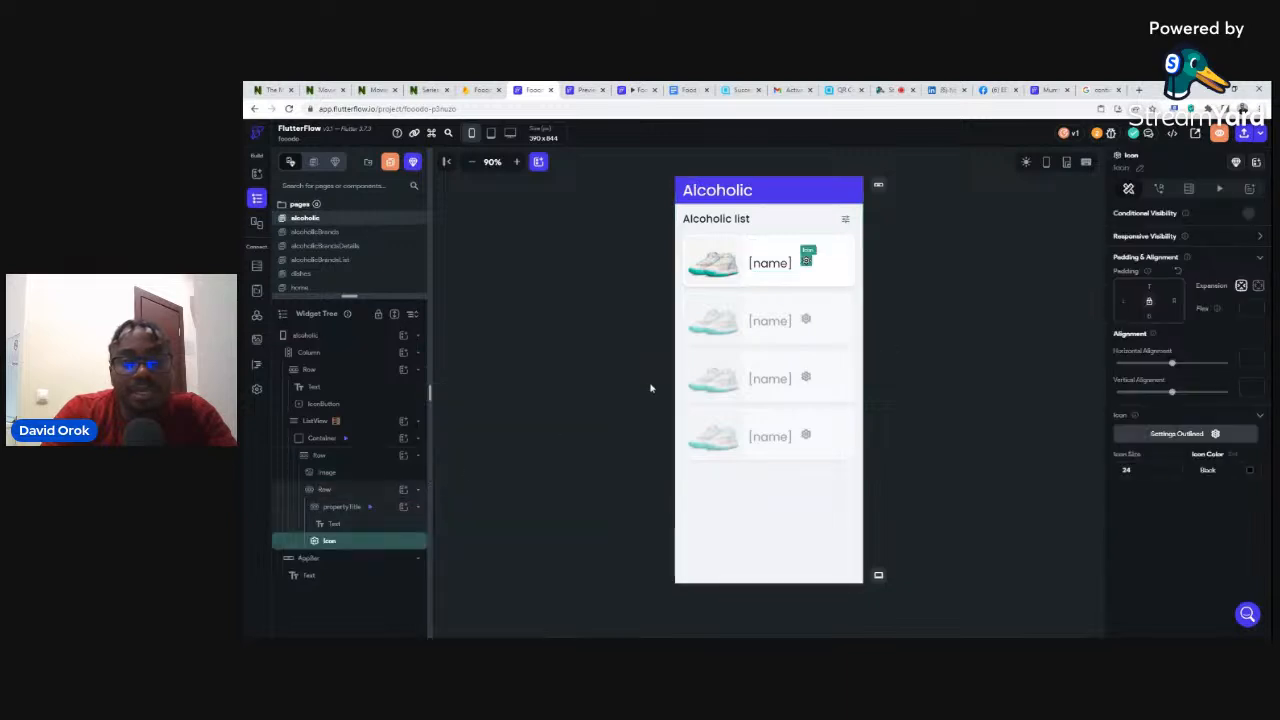
{"action": "left_click", "coordinate": [801, 275]}
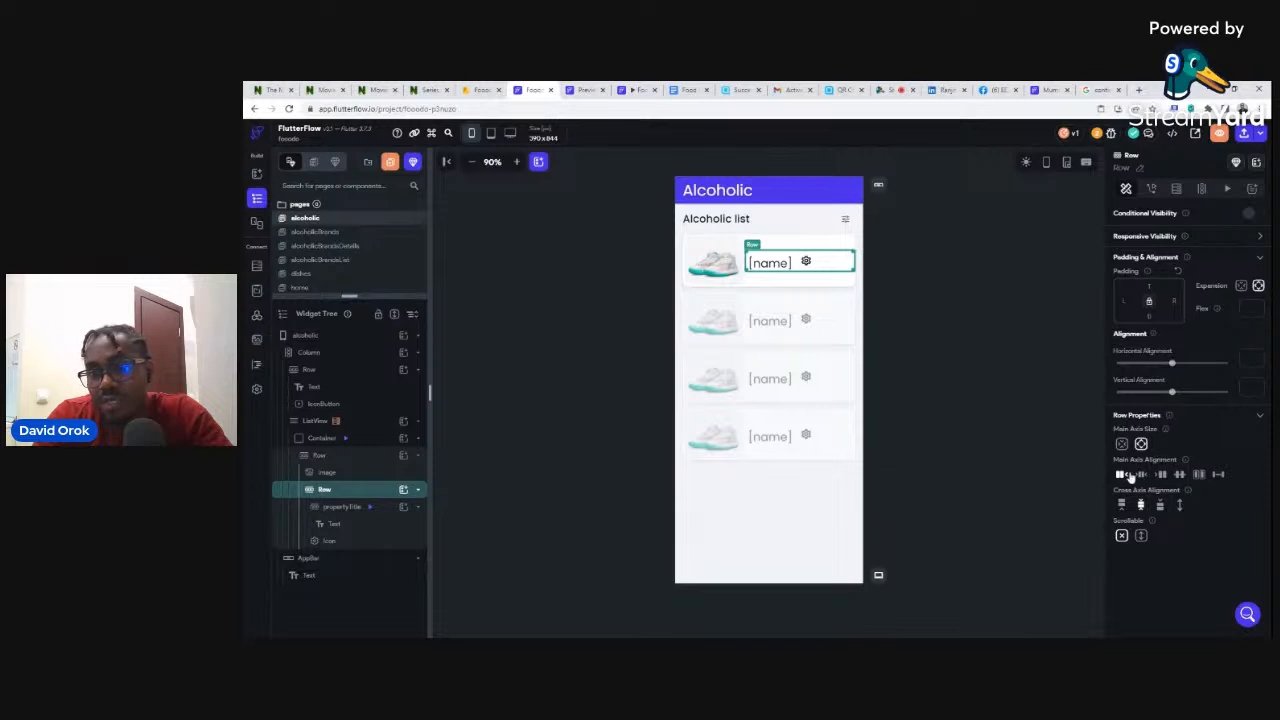
{"action": "left_click", "coordinate": [1217, 475]}
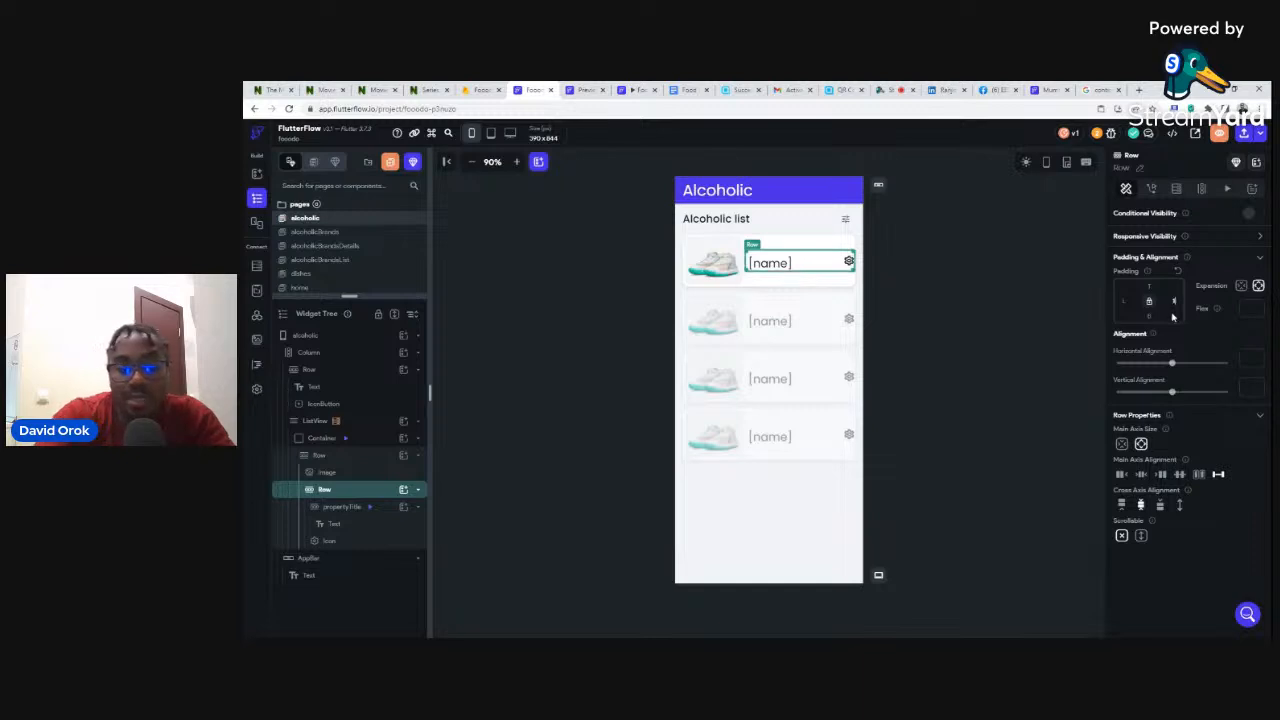
{"action": "type", "text": "16"}
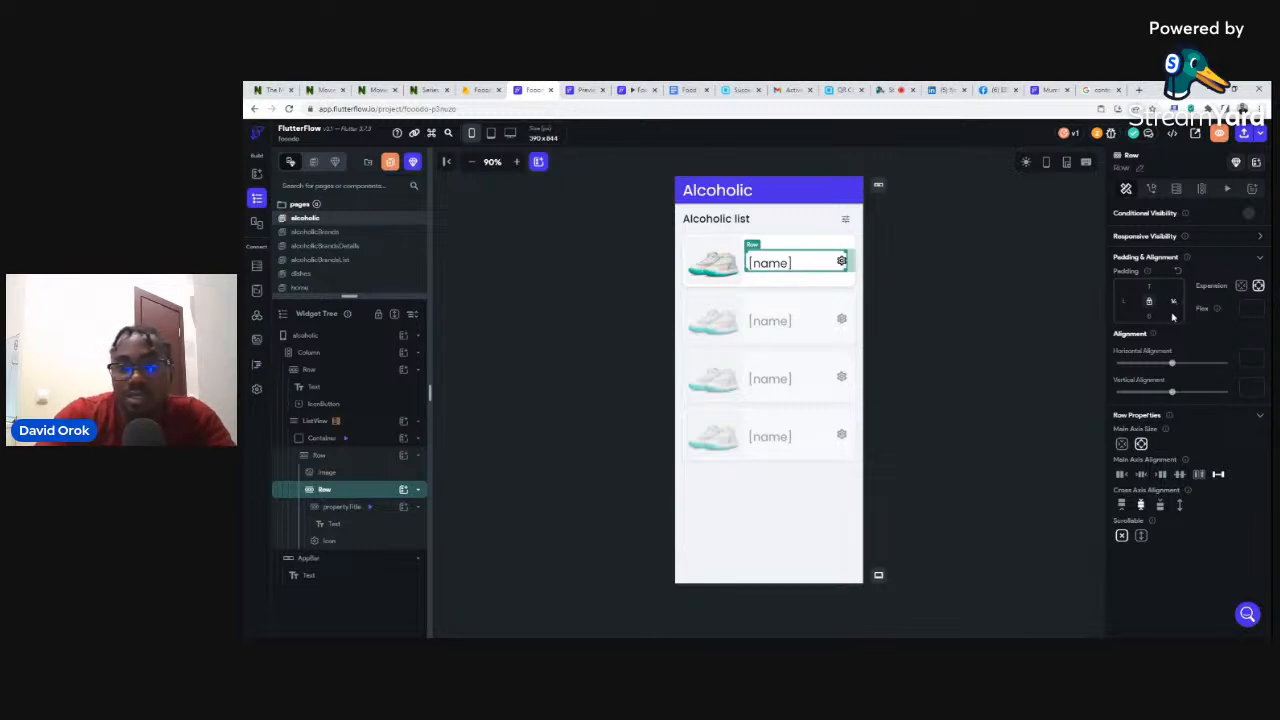
- Change the item's gear icon to the Arrow Forward Ios chevron
{"action": "left_click", "coordinate": [951, 280]}
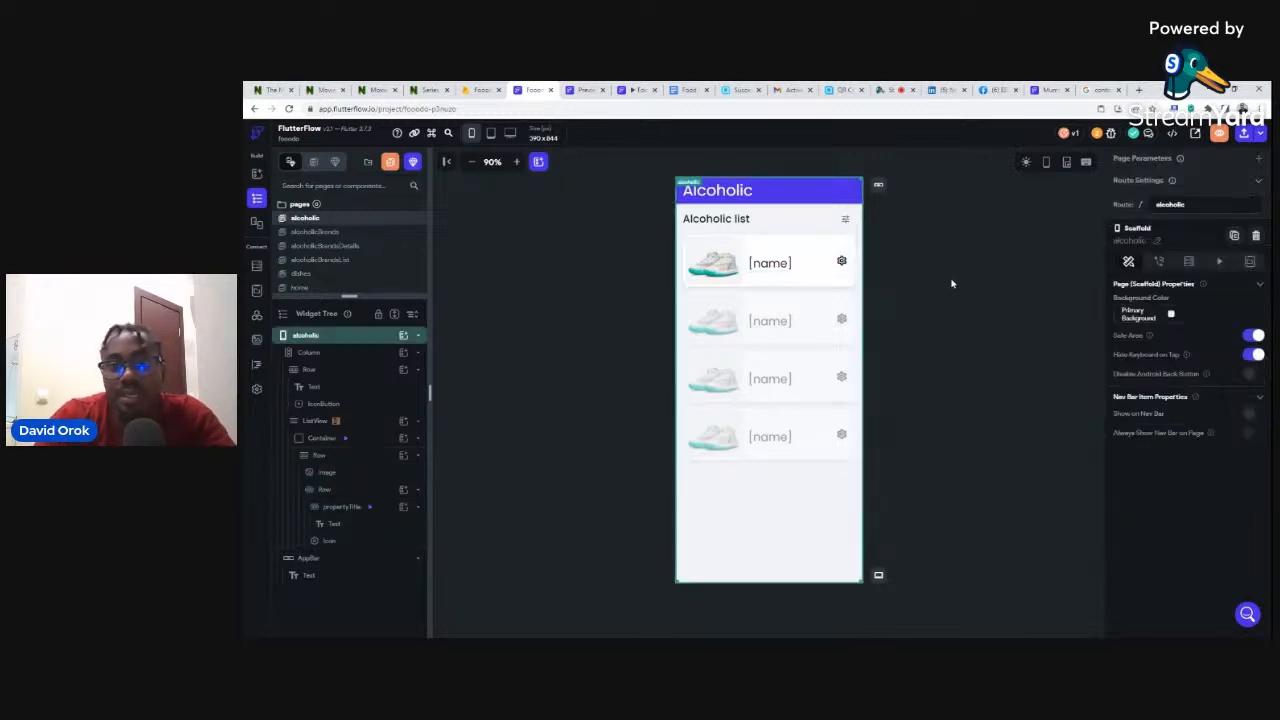
{"action": "left_click", "coordinate": [841, 261]}
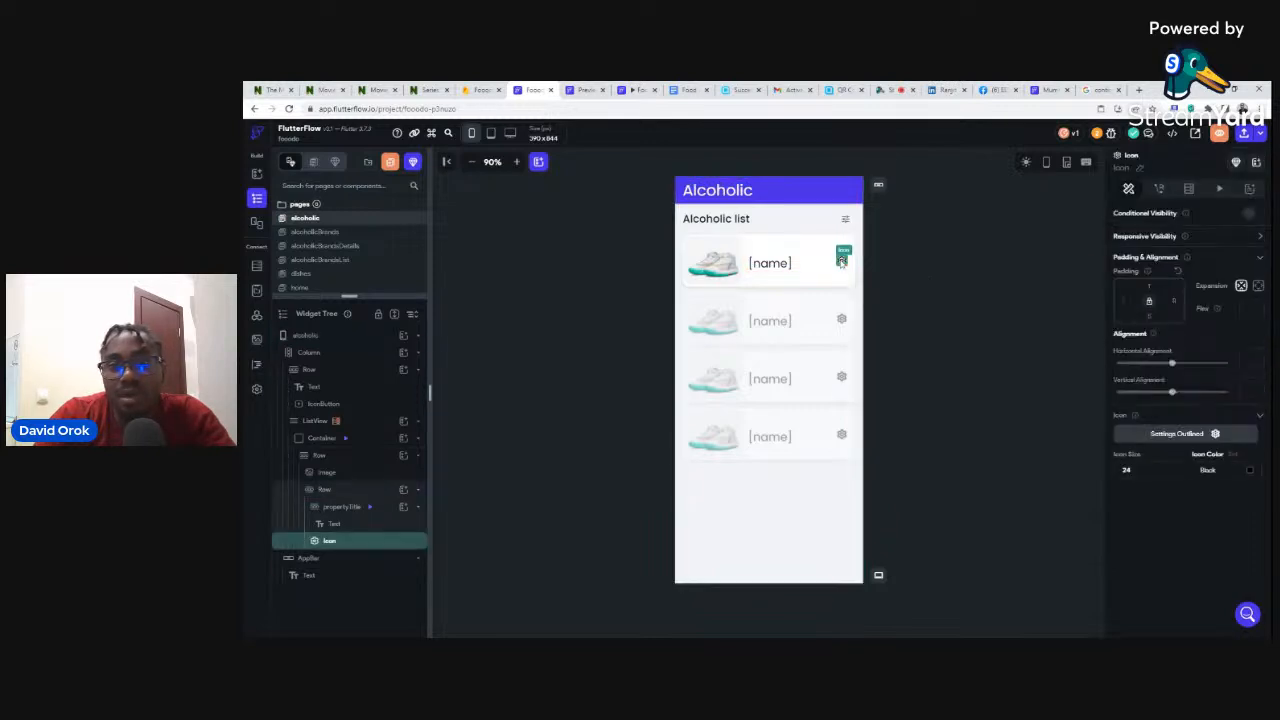
{"action": "left_click", "coordinate": [1177, 434]}
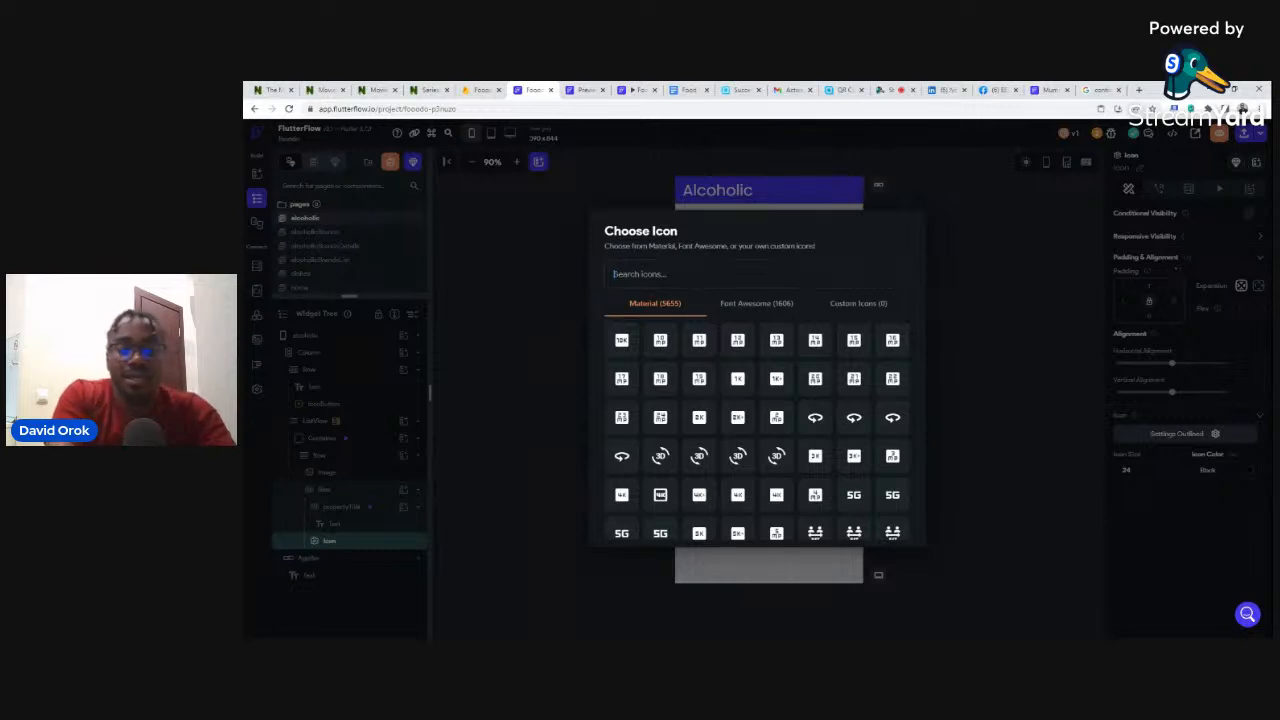
{"action": "type", "text": "arrow"}
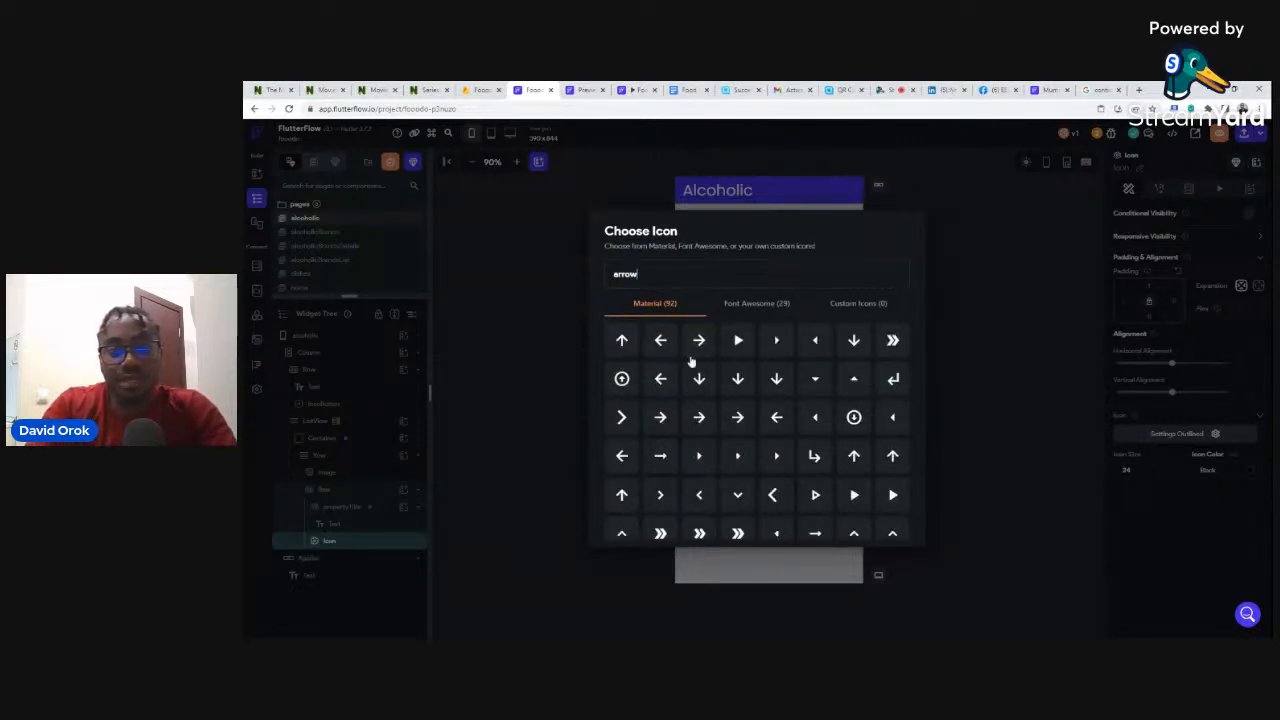
{"action": "left_click", "coordinate": [619, 418]}
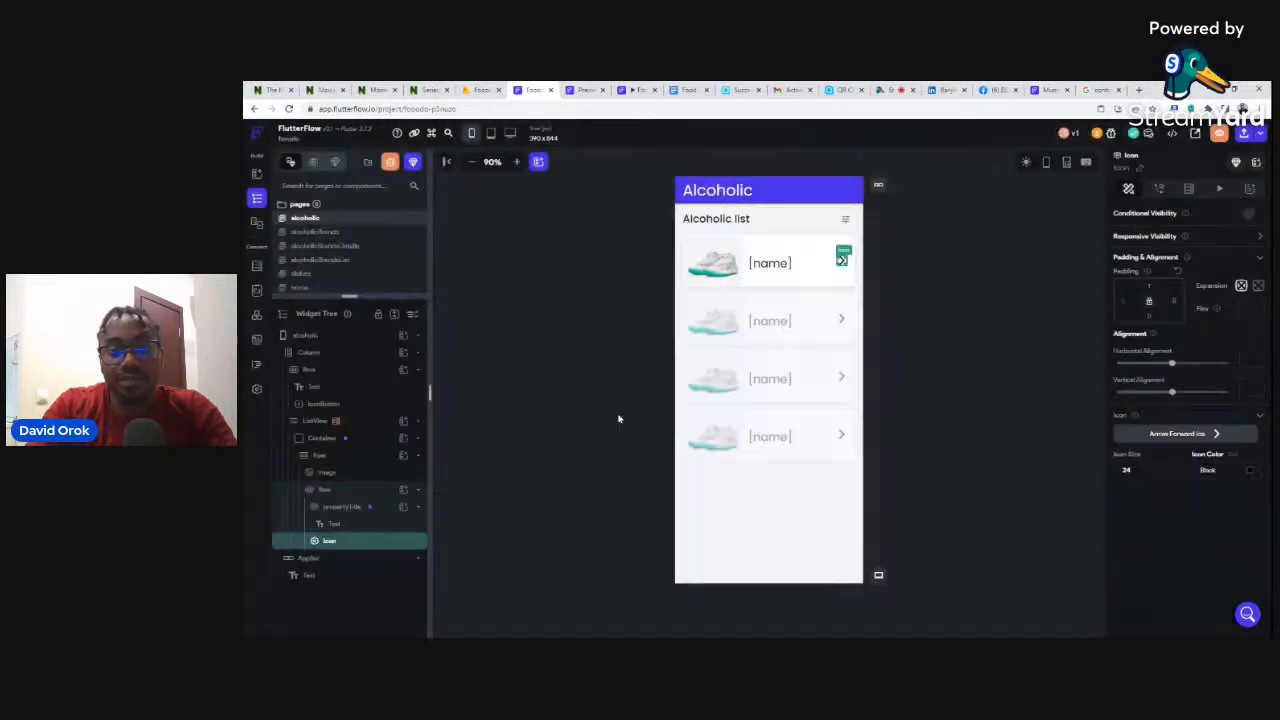
{"action": "left_click", "coordinate": [983, 262]}
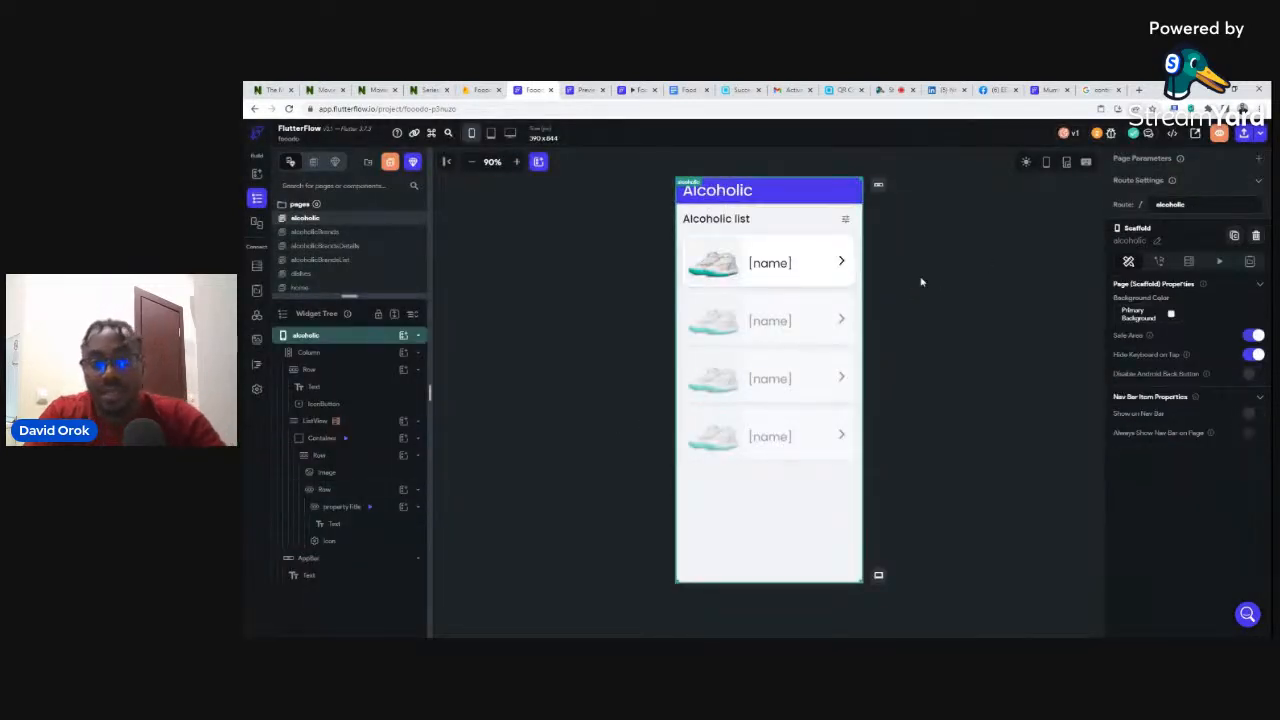
{"action": "left_click", "coordinate": [802, 268]}
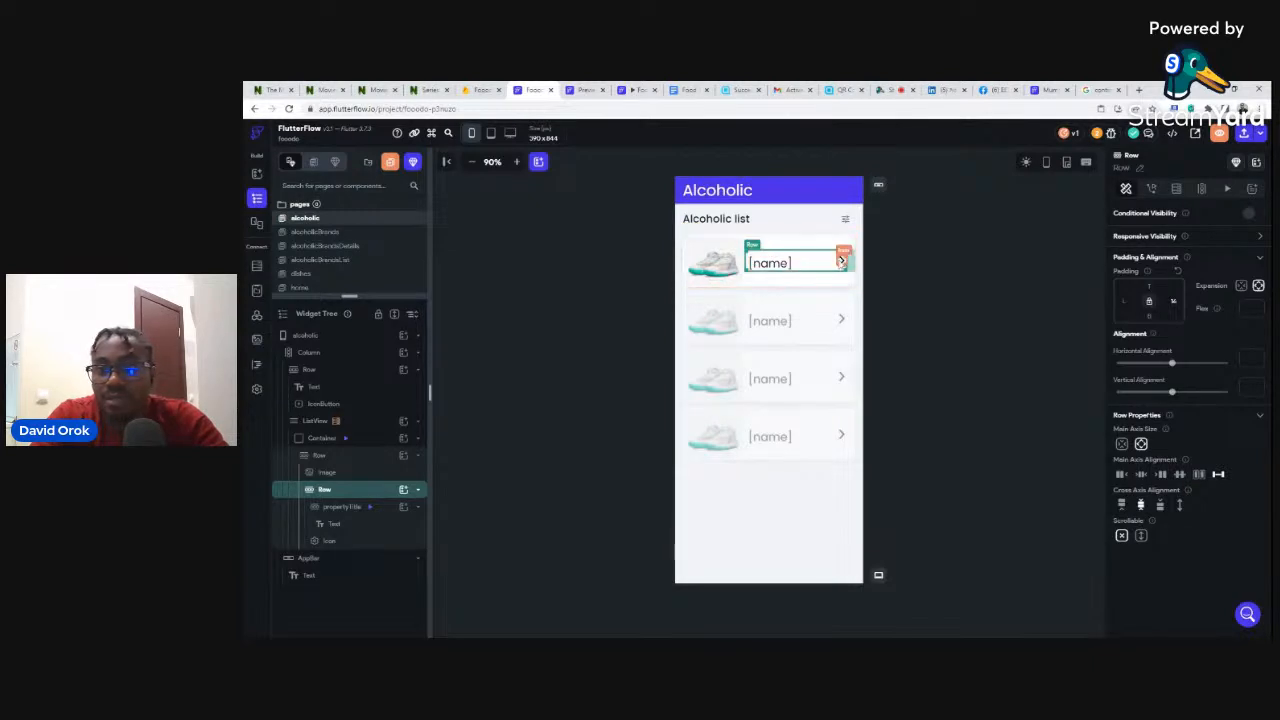
{"action": "left_click", "coordinate": [780, 263]}
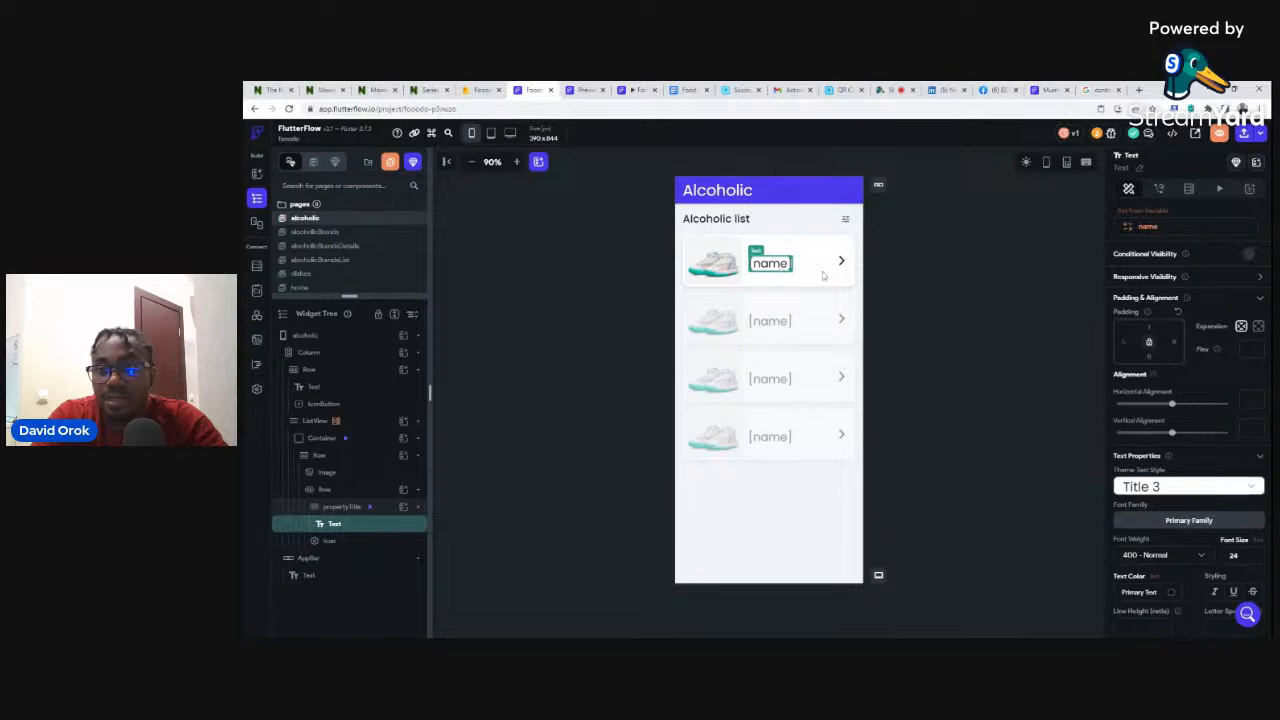
{"action": "left_click", "coordinate": [951, 290]}
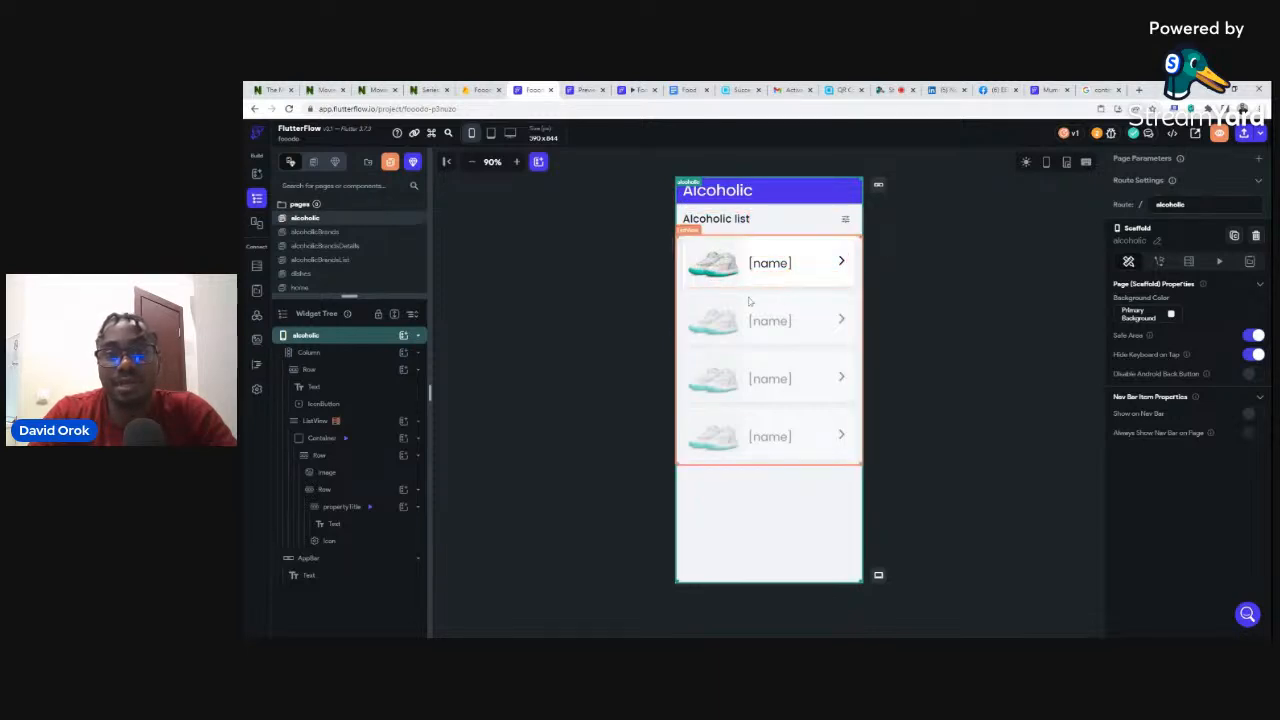
{"action": "left_click", "coordinate": [478, 90]}
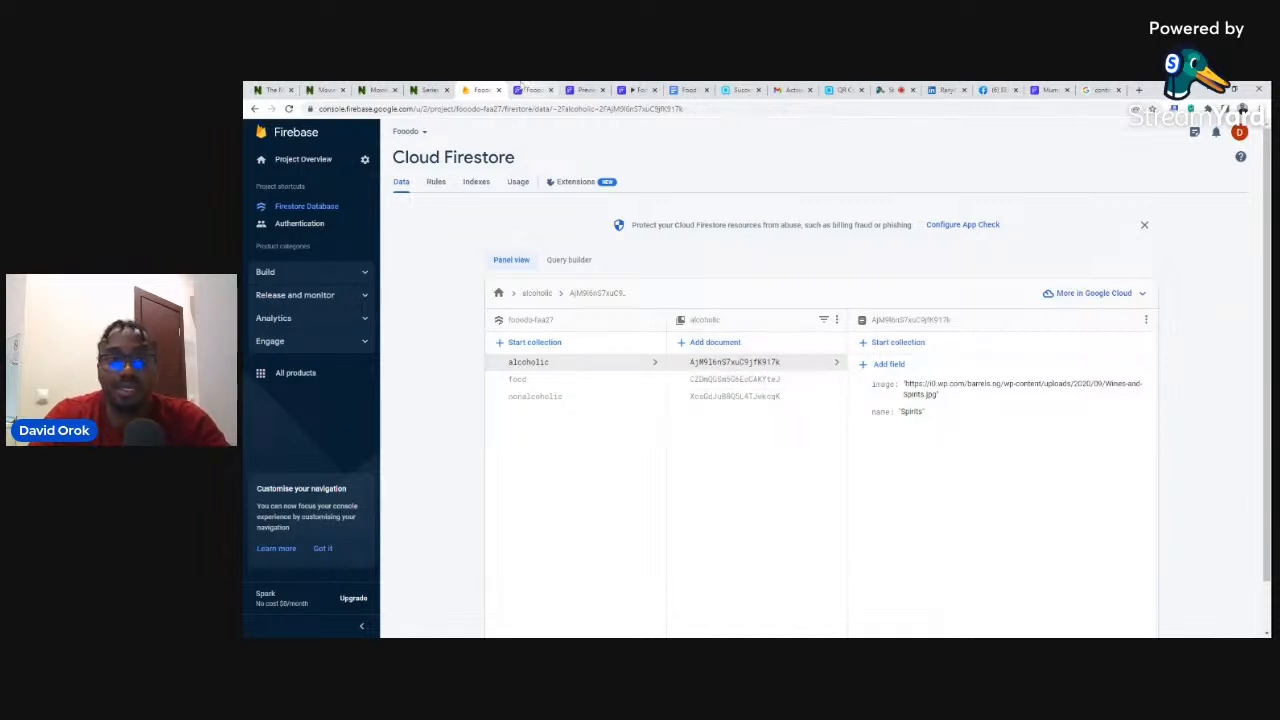
{"action": "left_click", "coordinate": [526, 90]}
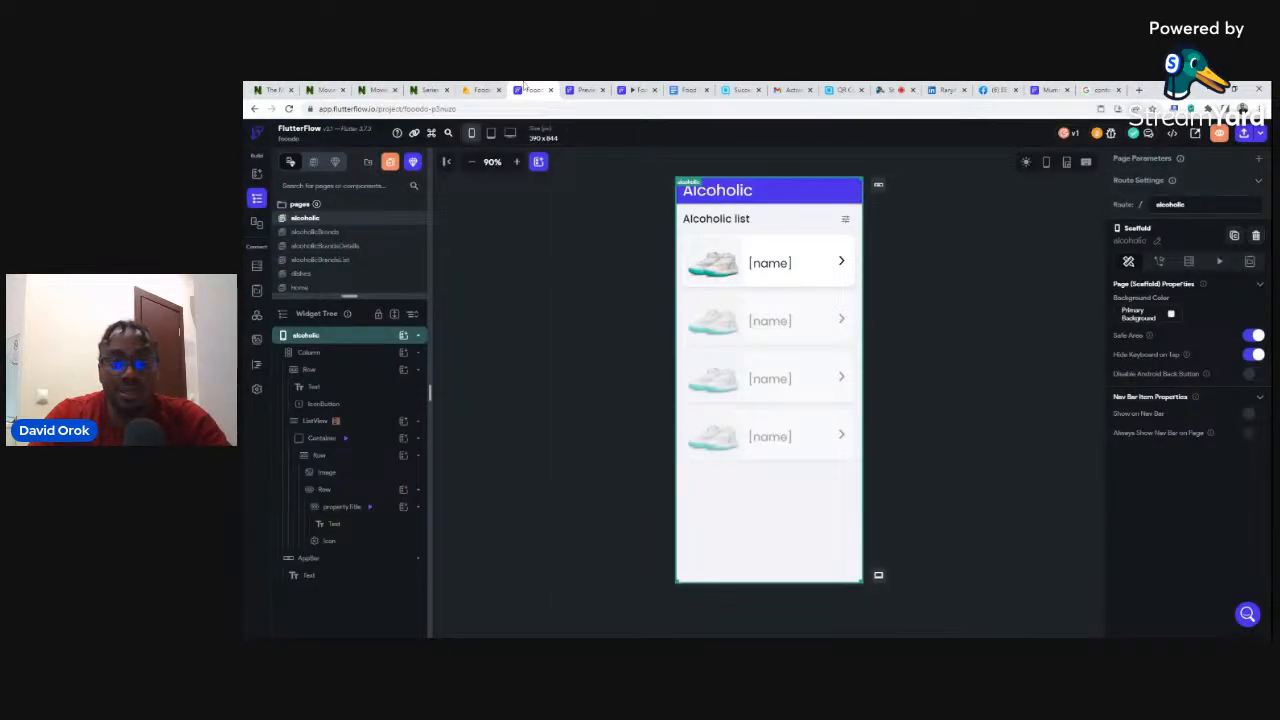
{"action": "left_click", "coordinate": [1259, 135]}
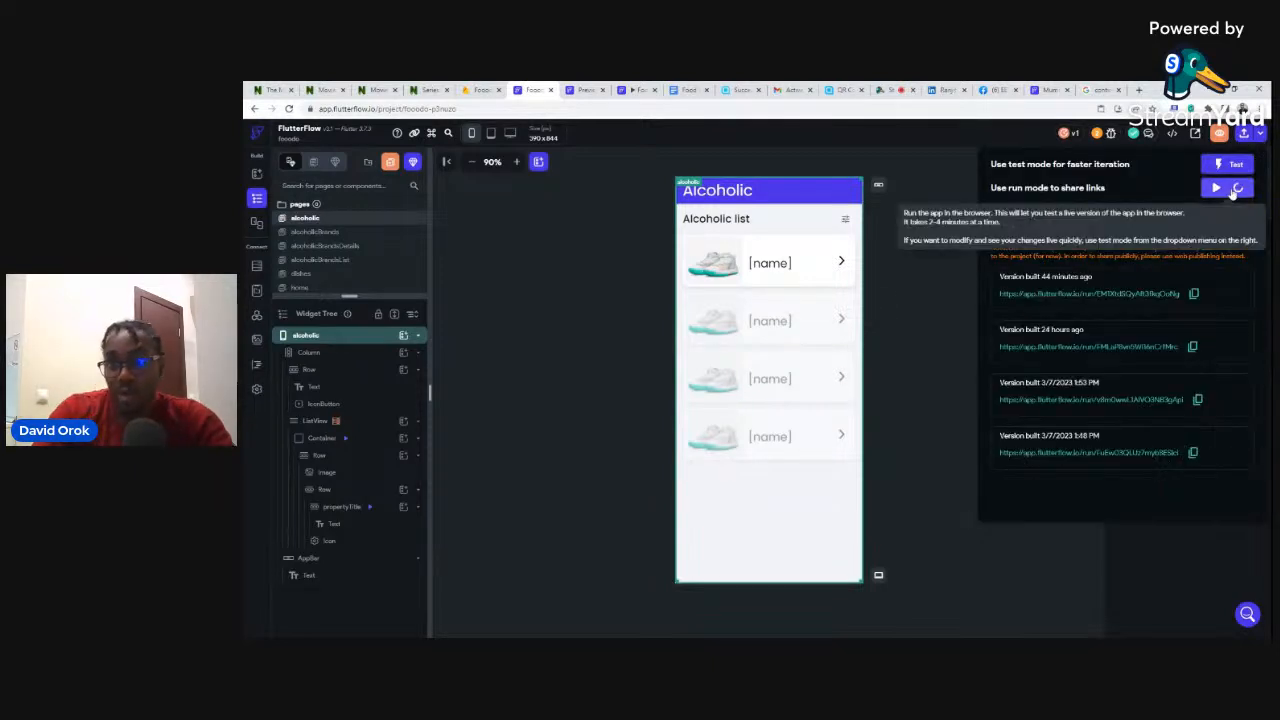
- Launch a test run in a new tab, return to the editor, and select the list to check its query
{"action": "left_click", "coordinate": [1233, 190]}
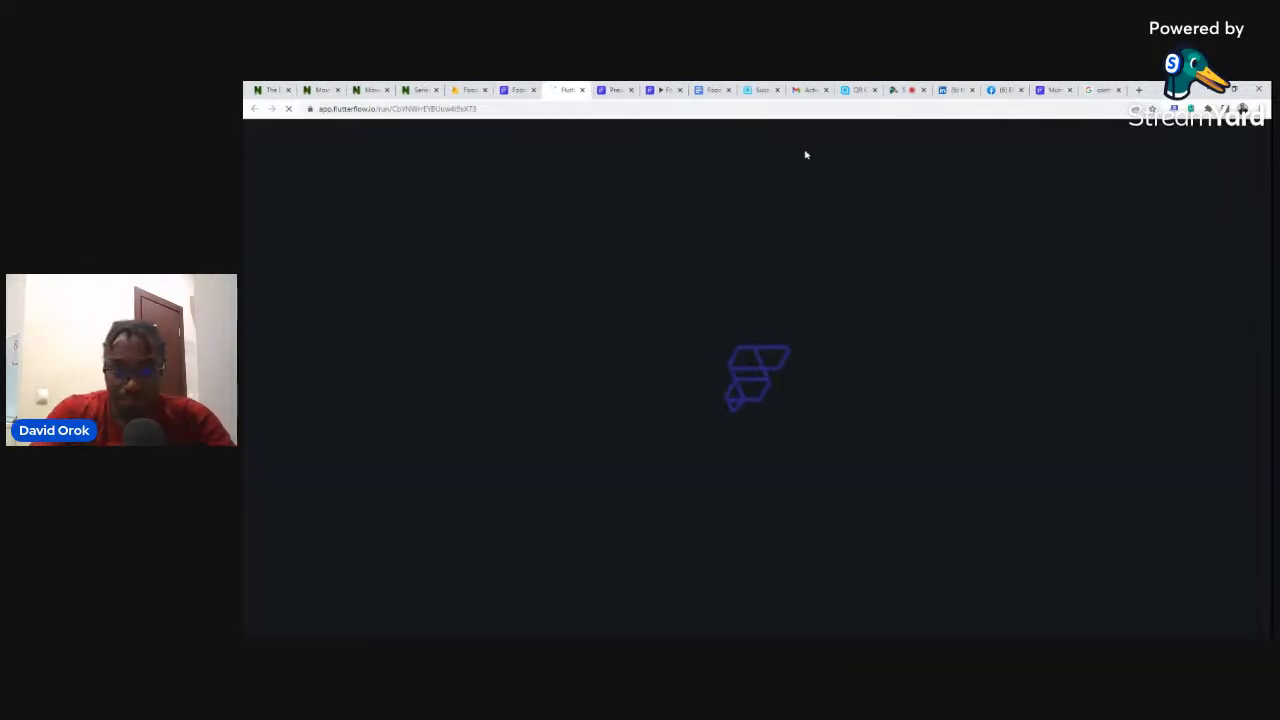
{"action": "left_click", "coordinate": [517, 90]}
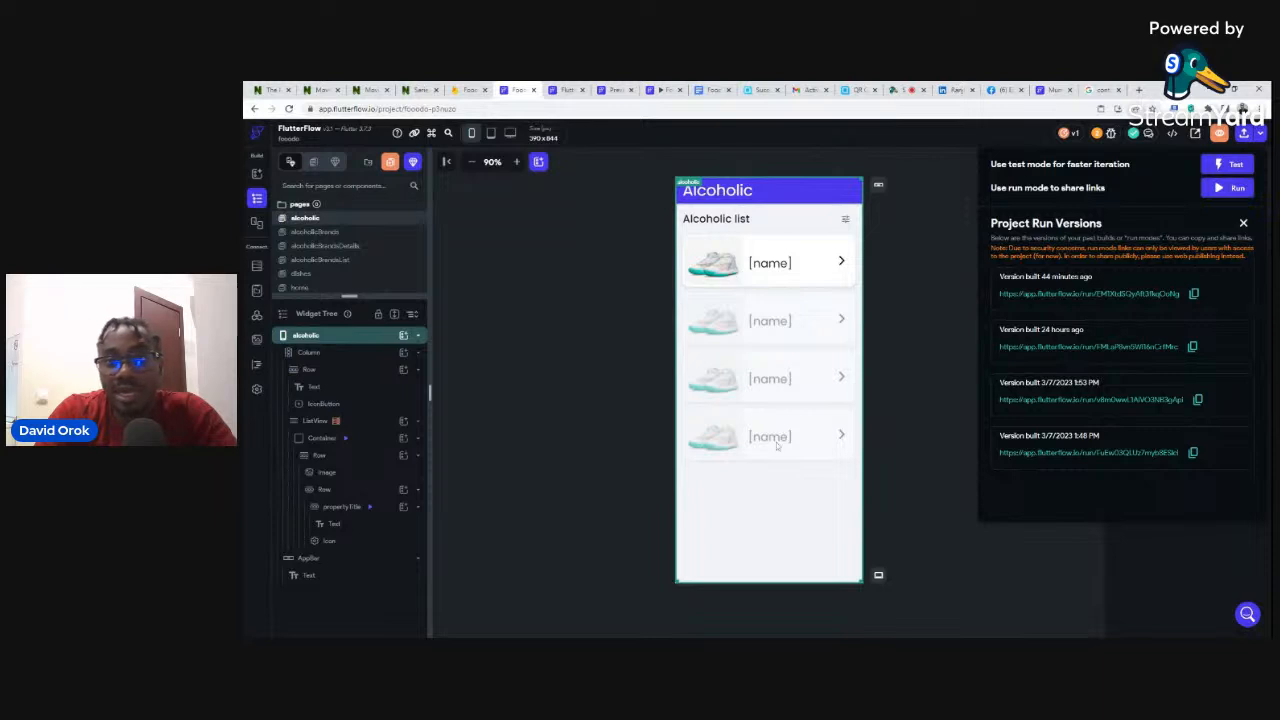
{"action": "left_click", "coordinate": [901, 258]}
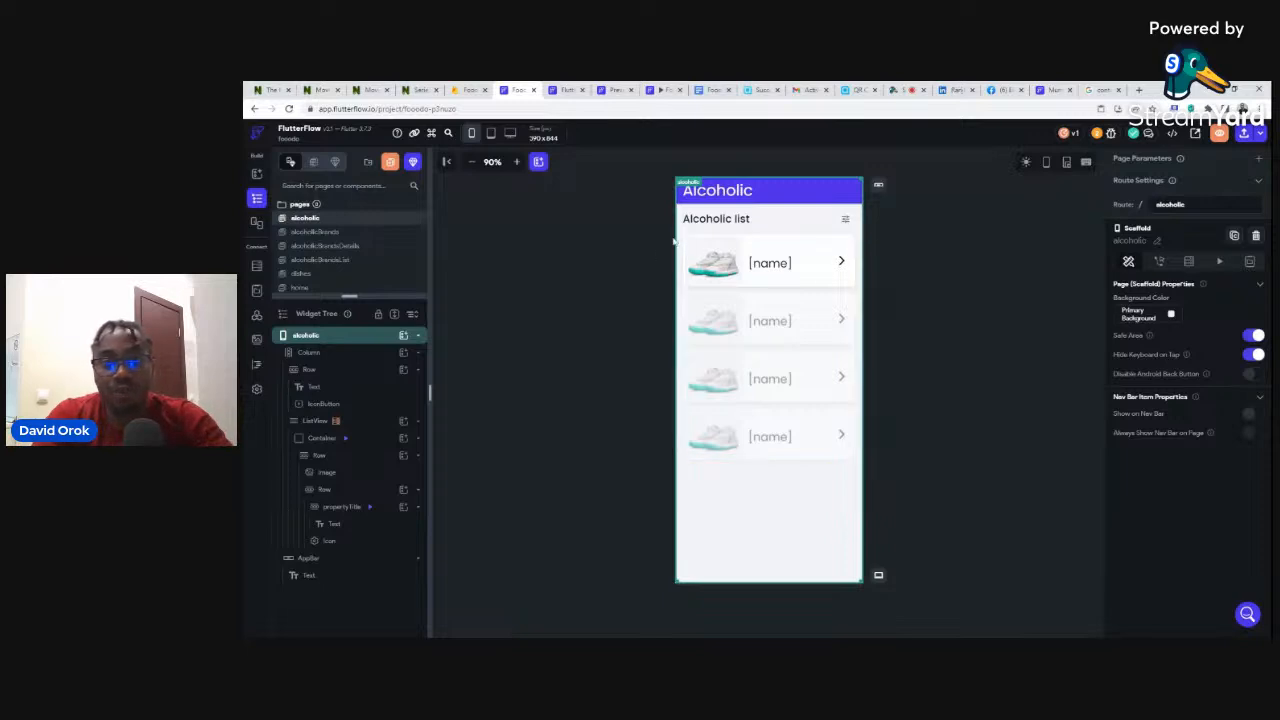
{"action": "left_click", "coordinate": [678, 250]}
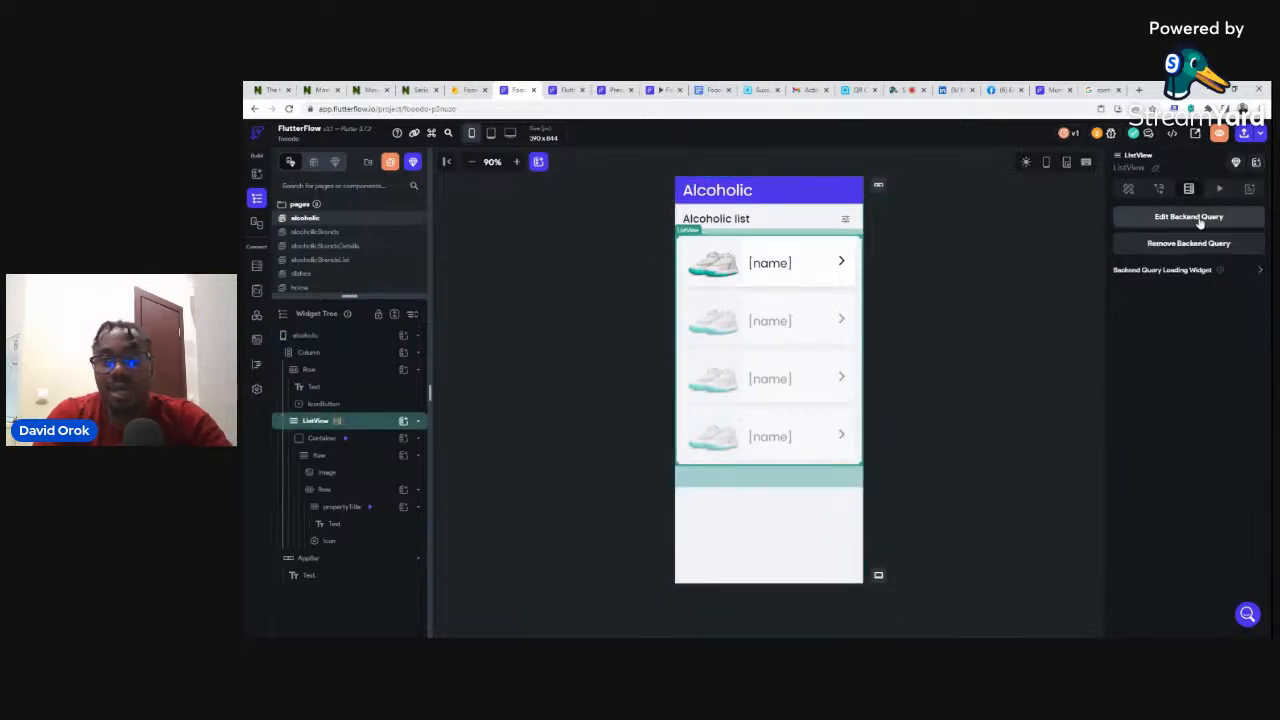
{"action": "left_click", "coordinate": [724, 258]}
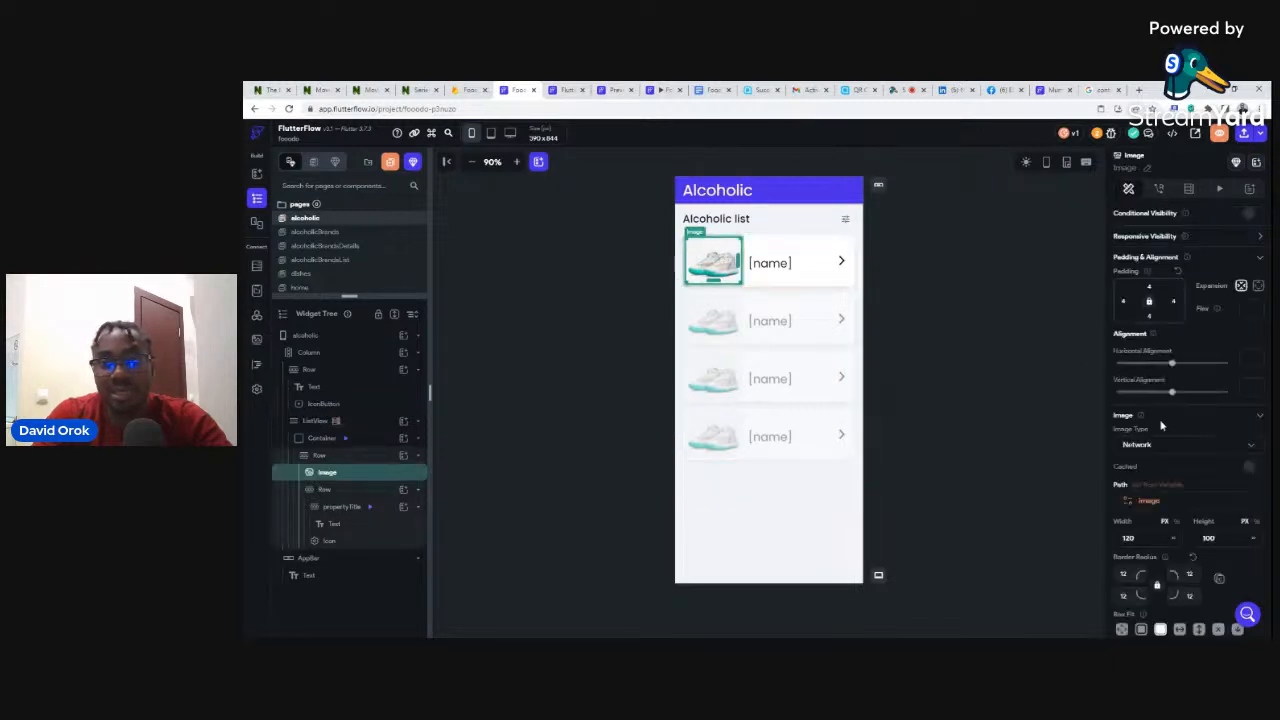
{"action": "left_click", "coordinate": [1157, 485]}
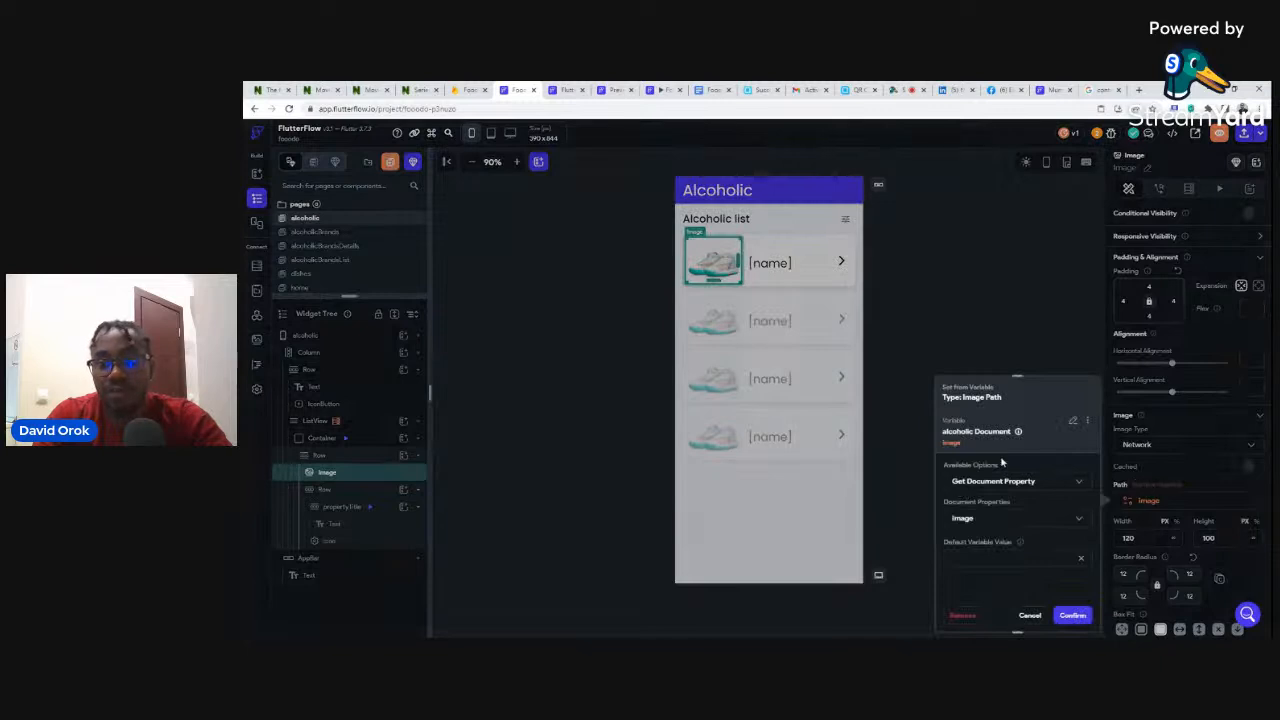
{"action": "left_click", "coordinate": [937, 253]}
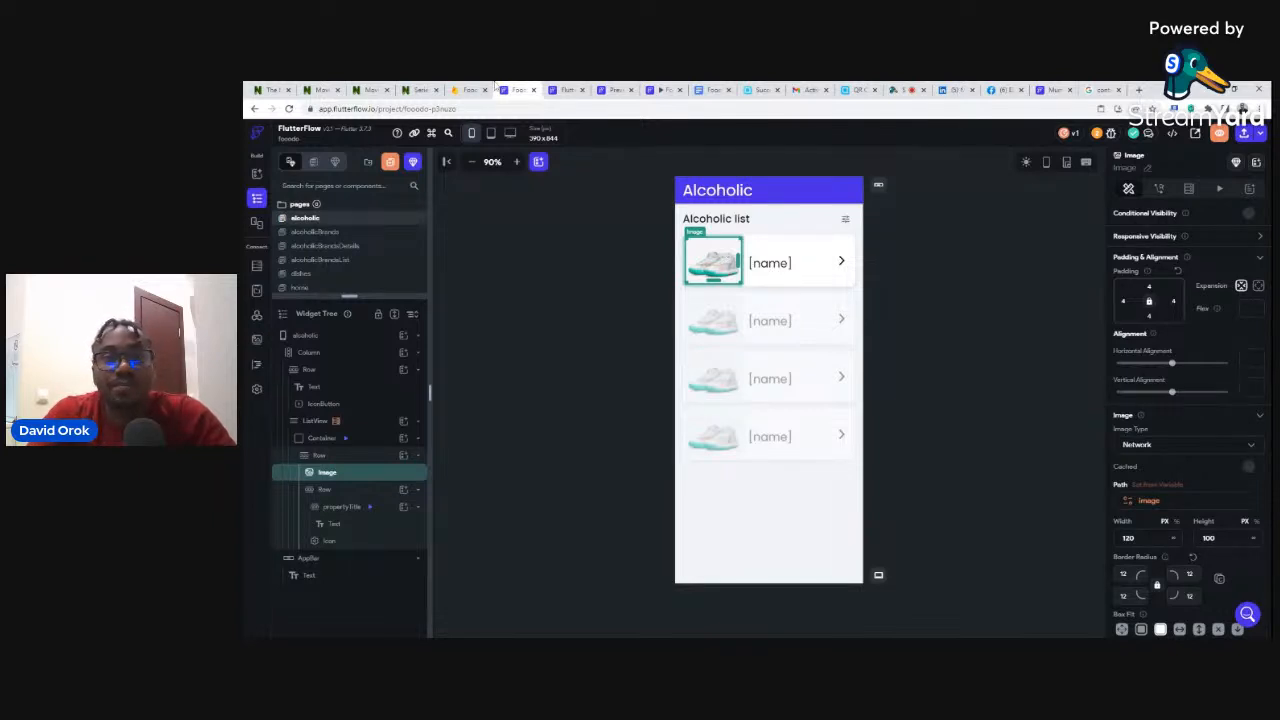
{"action": "left_click", "coordinate": [465, 90]}
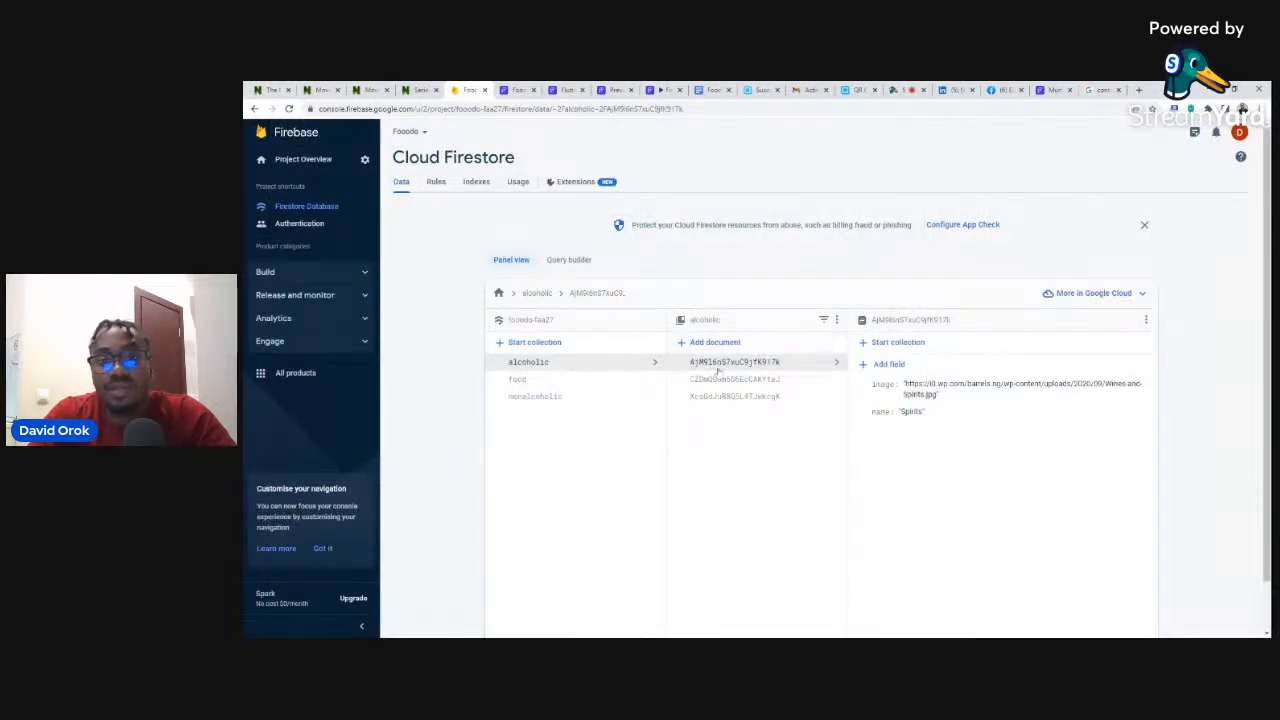
- Browse the alcoholic category documents, inspect Wine's Carlo Rossie brand, then go back to alcoholicbrands
{"action": "left_click", "coordinate": [744, 387]}
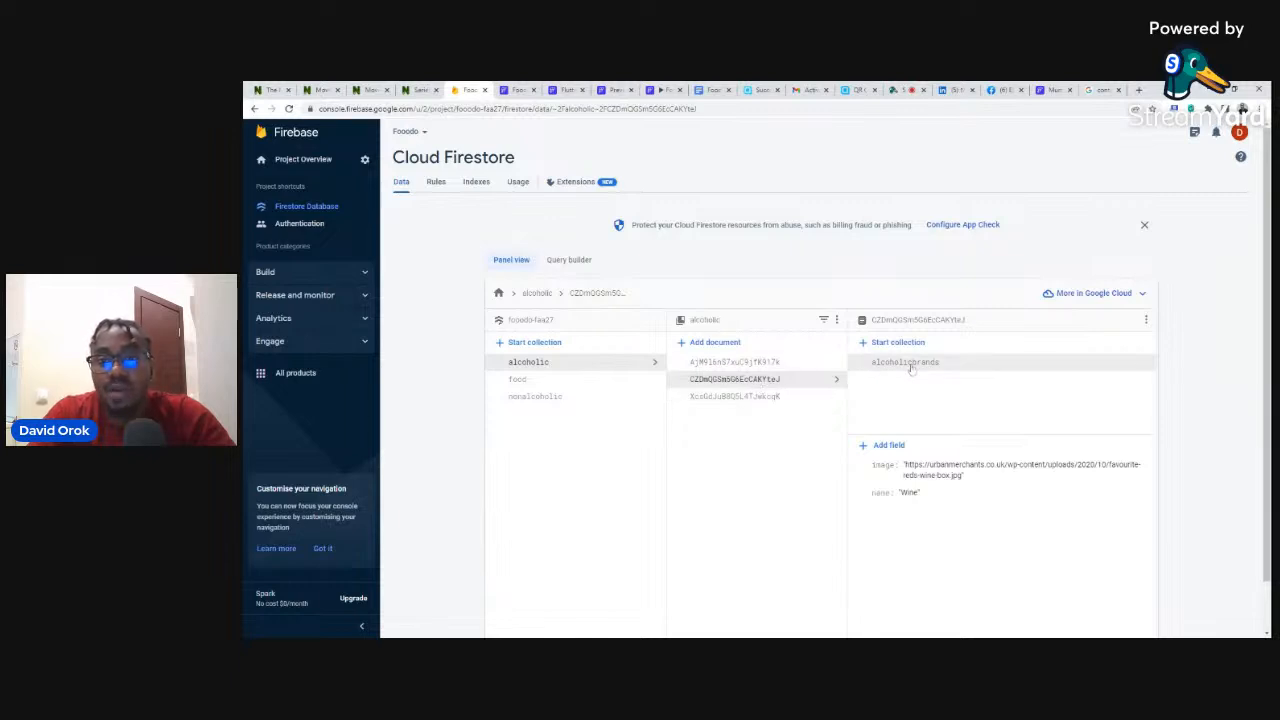
{"action": "left_click", "coordinate": [724, 397]}
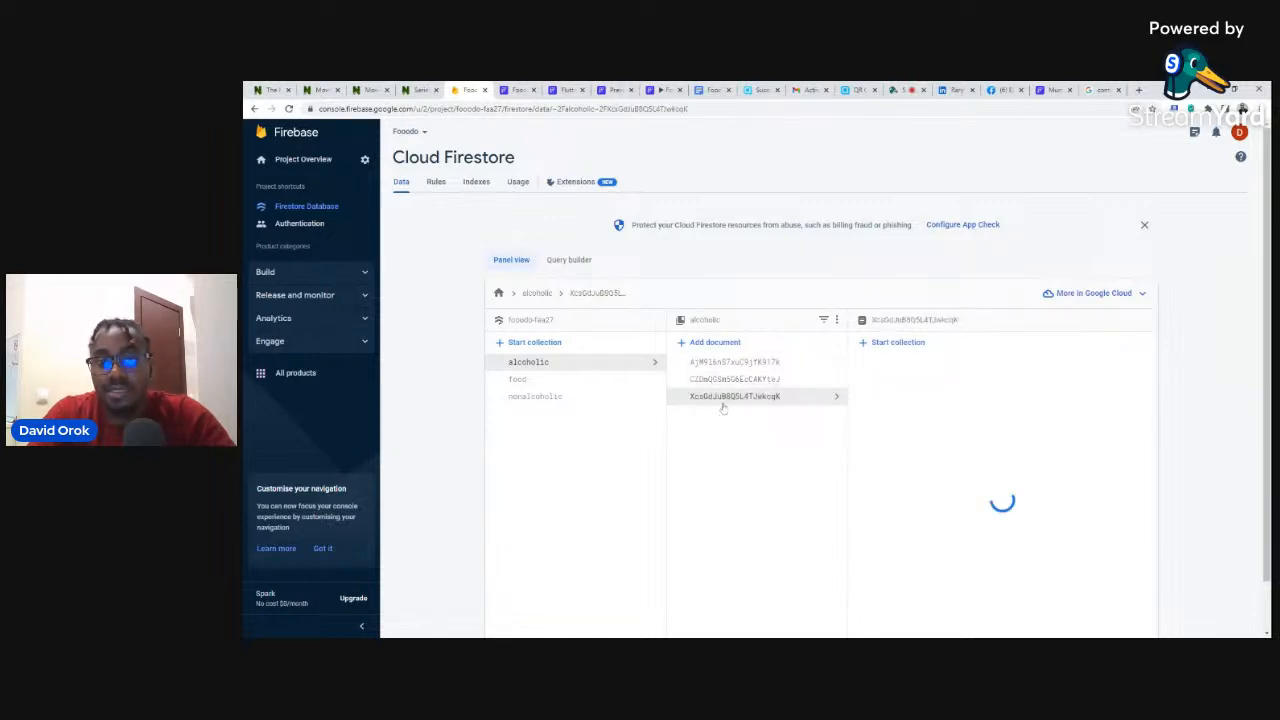
{"action": "left_click", "coordinate": [734, 384]}
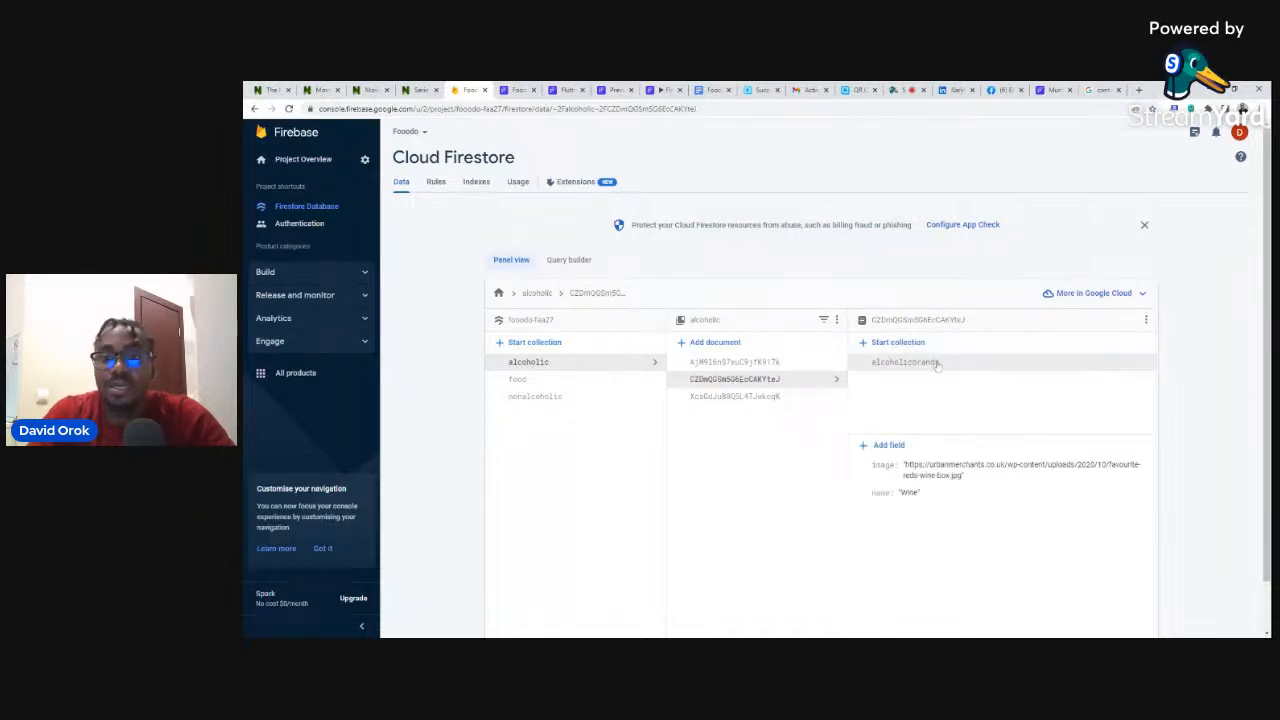
{"action": "left_click", "coordinate": [905, 362]}
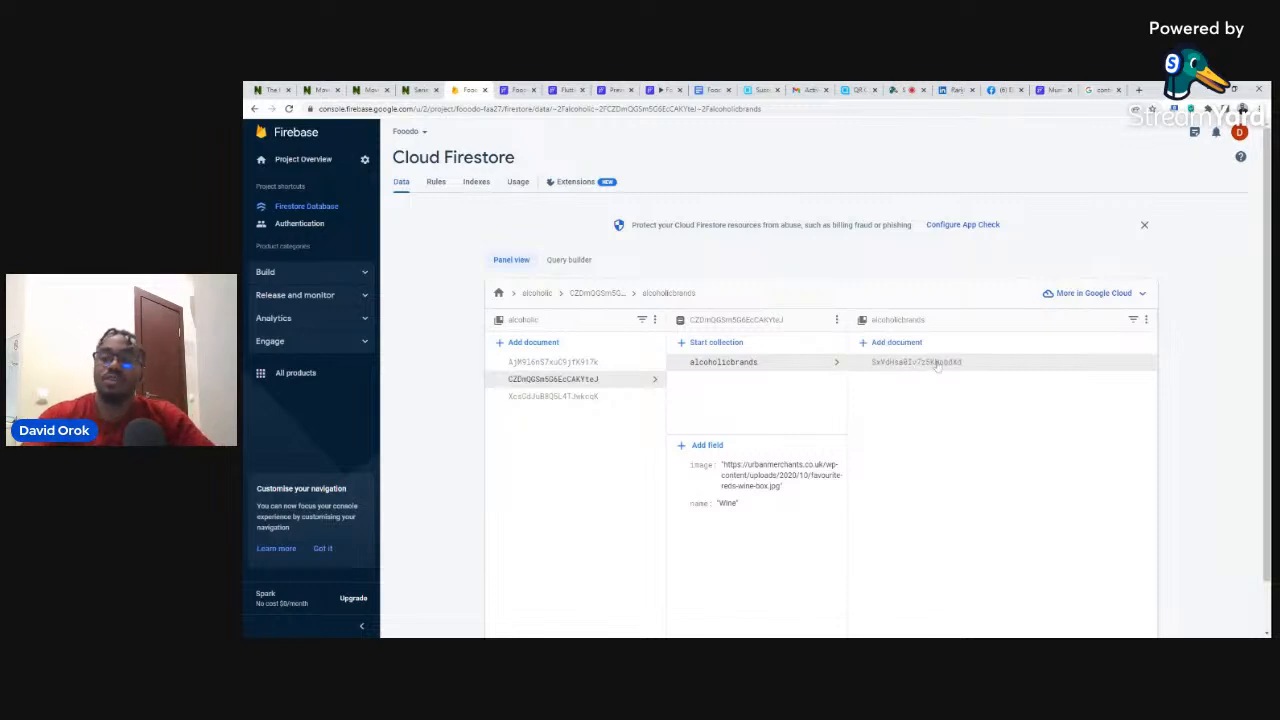
{"action": "left_click", "coordinate": [937, 363]}
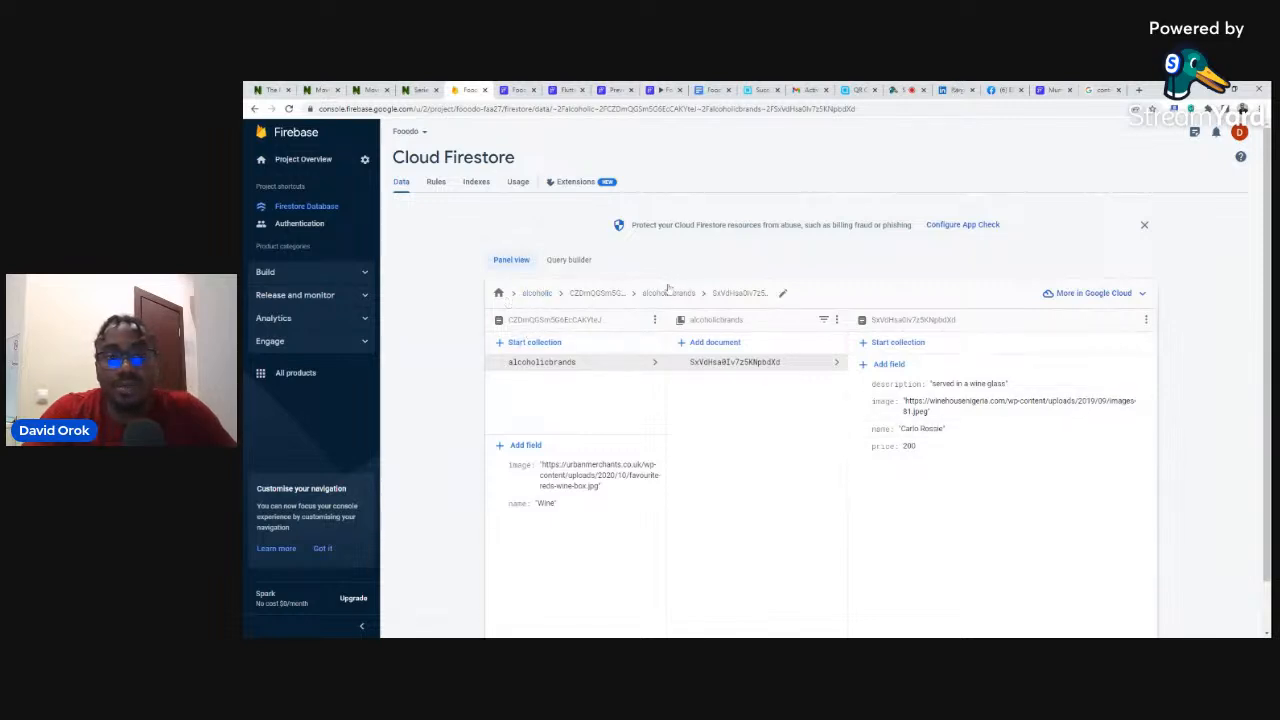
{"action": "left_click", "coordinate": [668, 293]}
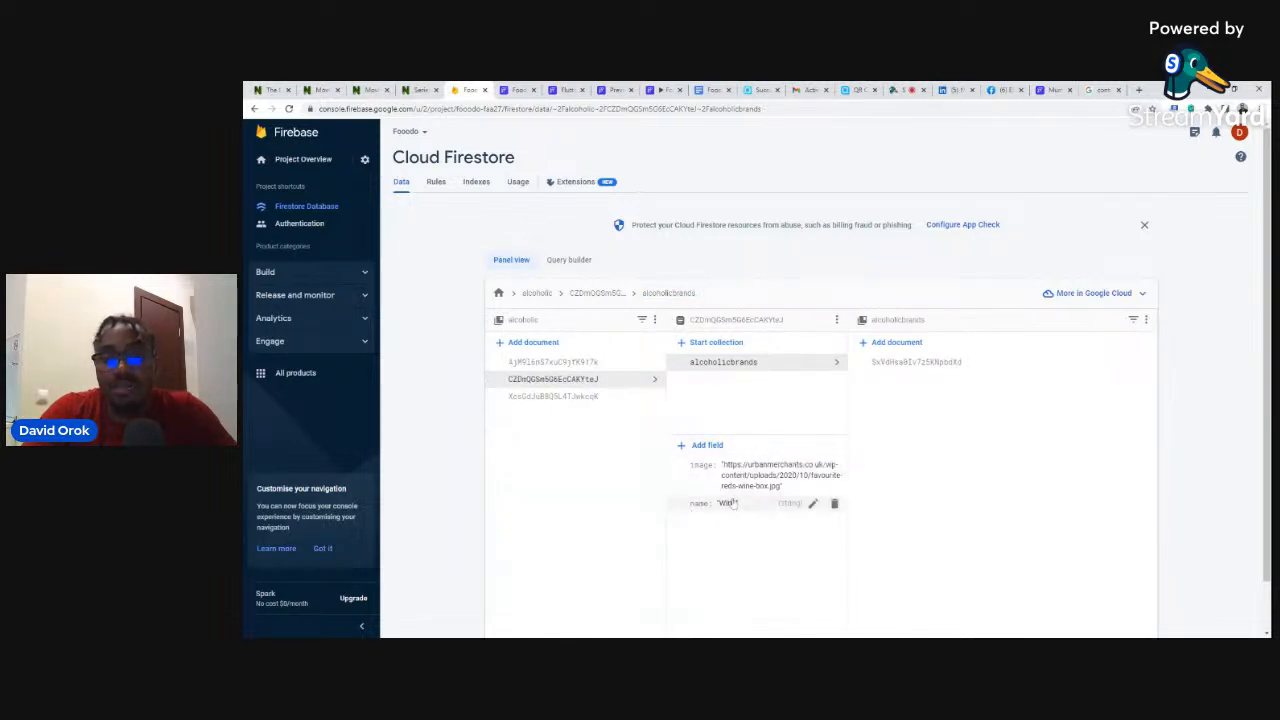
{"action": "left_click", "coordinate": [565, 89]}
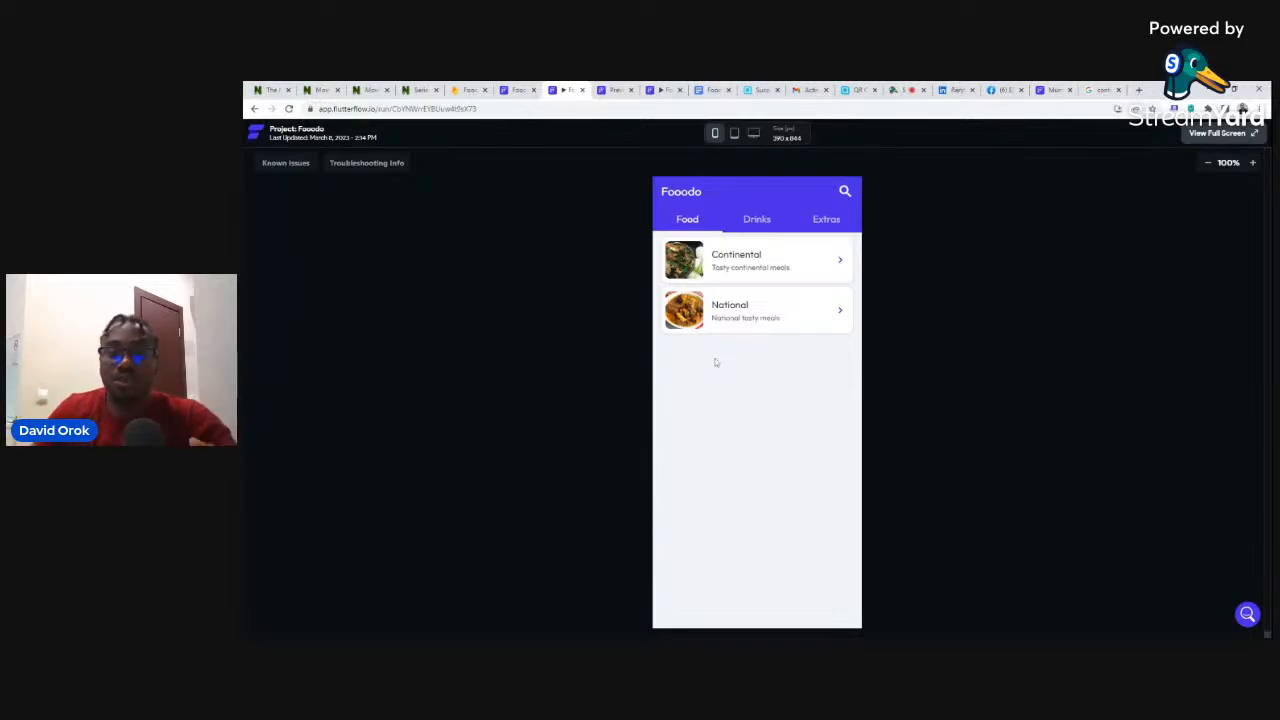
- In the test app, open Drinks > Alcoholic Drinks to see Spirits, Wine and Beer, then return
{"action": "left_click", "coordinate": [750, 221]}
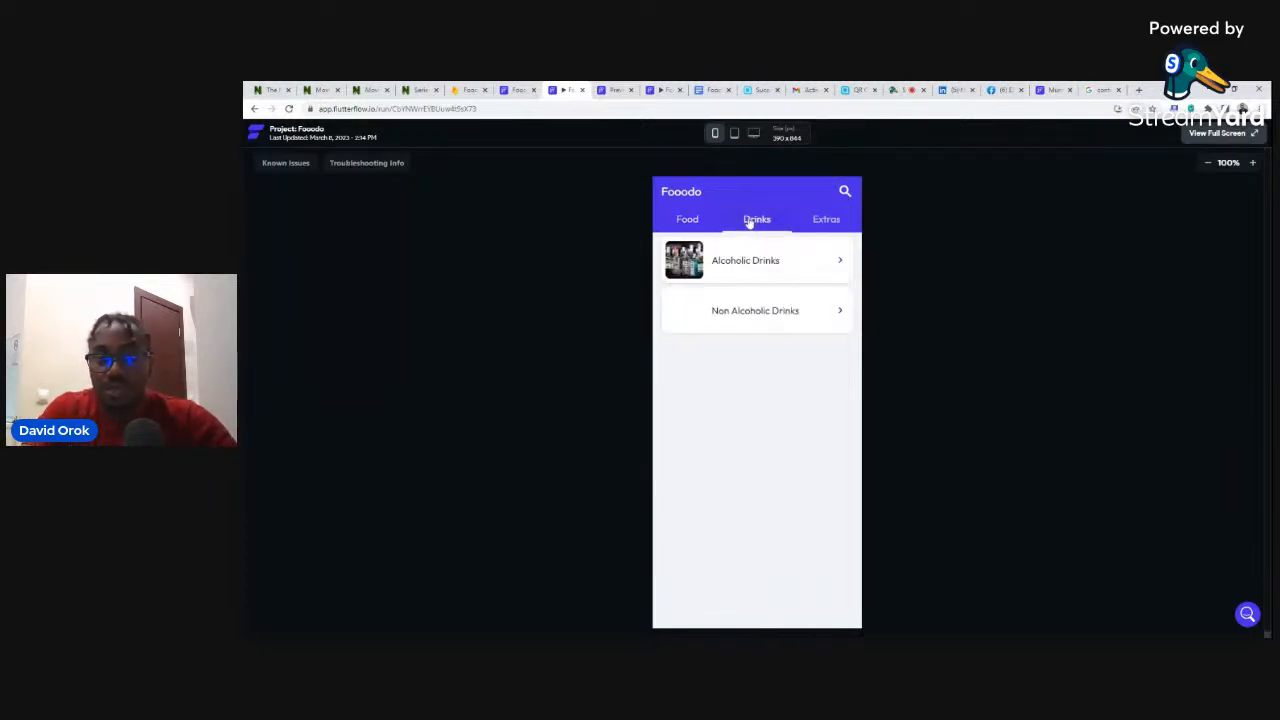
{"action": "left_click", "coordinate": [736, 260]}
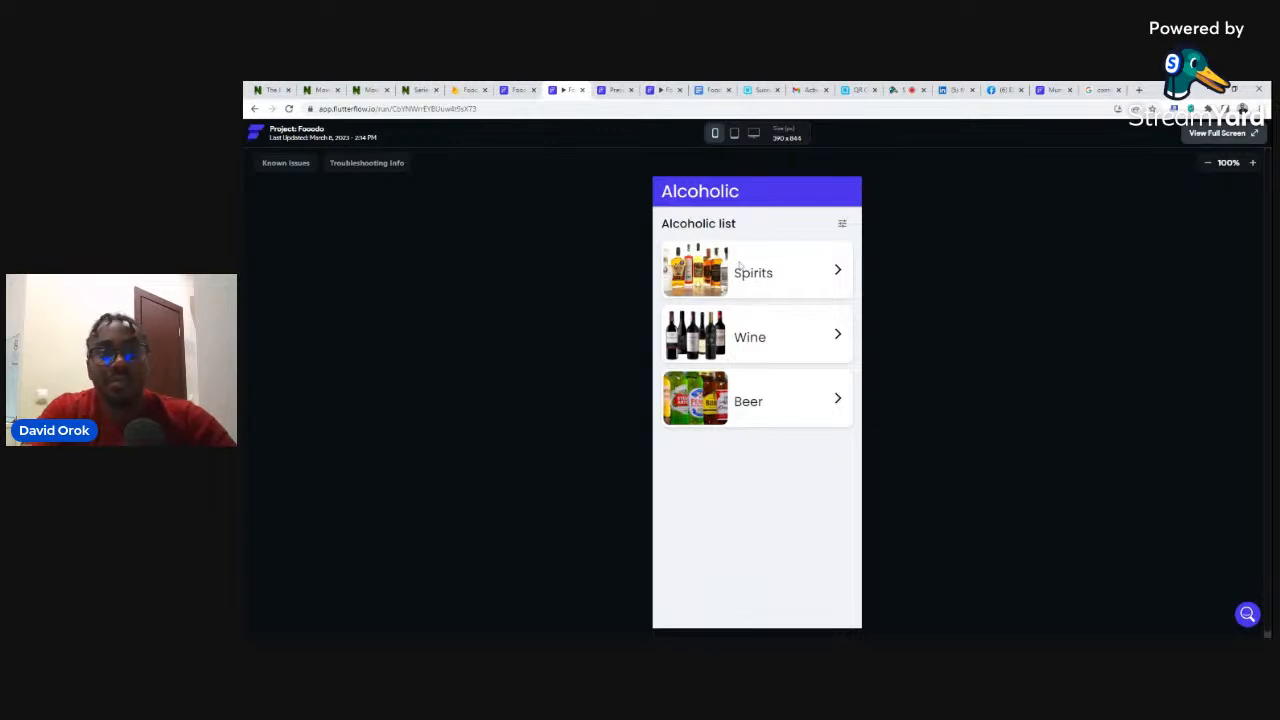
{"action": "left_click", "coordinate": [517, 90]}
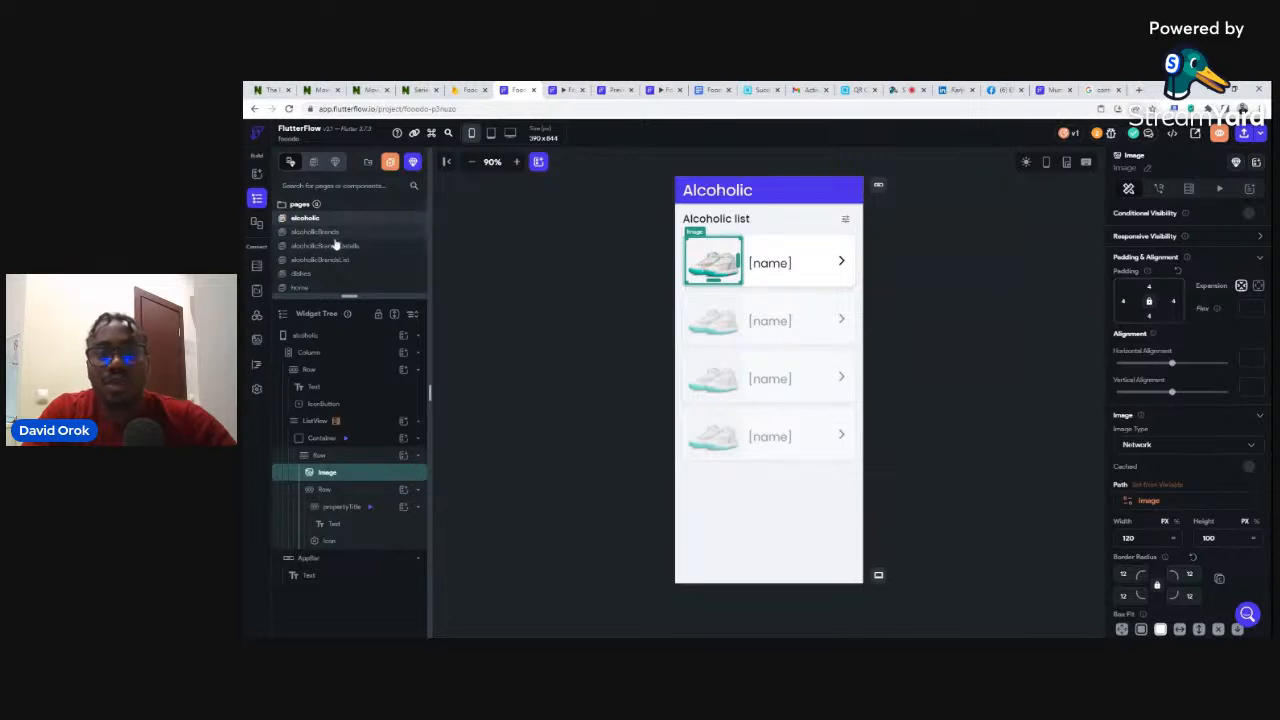
- View the Wine brands page in the live published app, then return to the editor
{"action": "left_click", "coordinate": [1055, 89]}
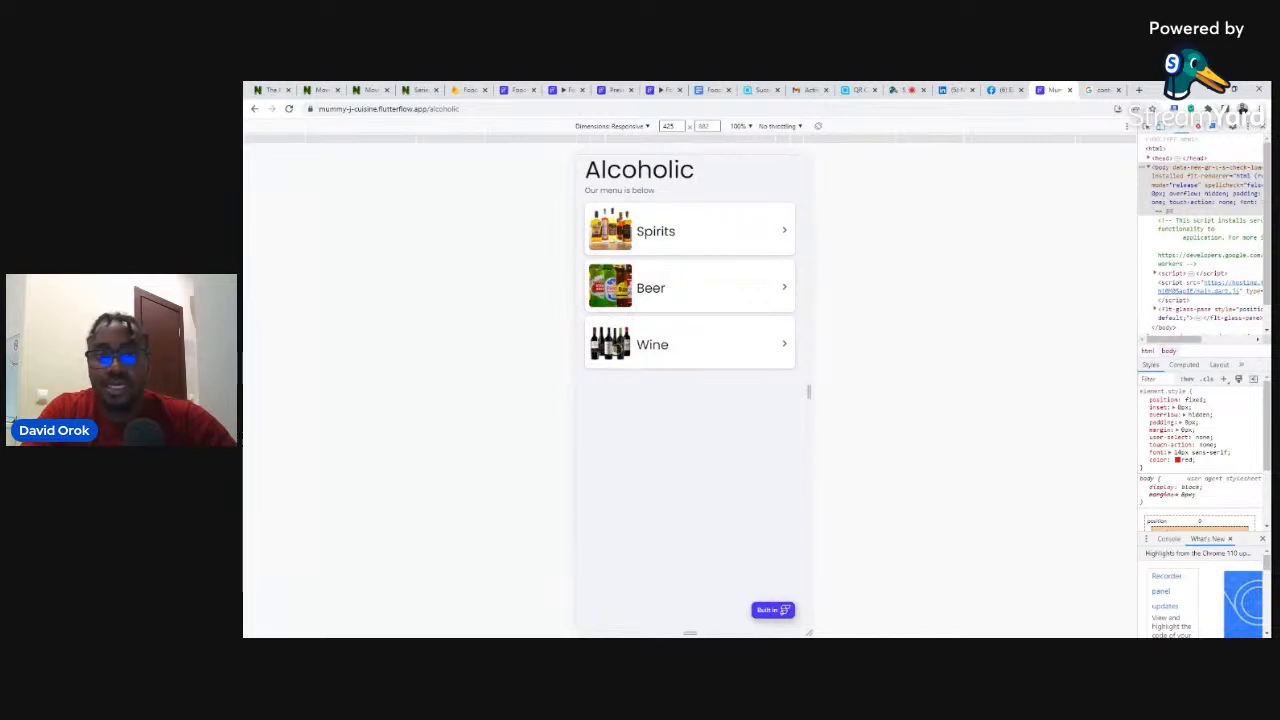
{"action": "left_click", "coordinate": [612, 342]}
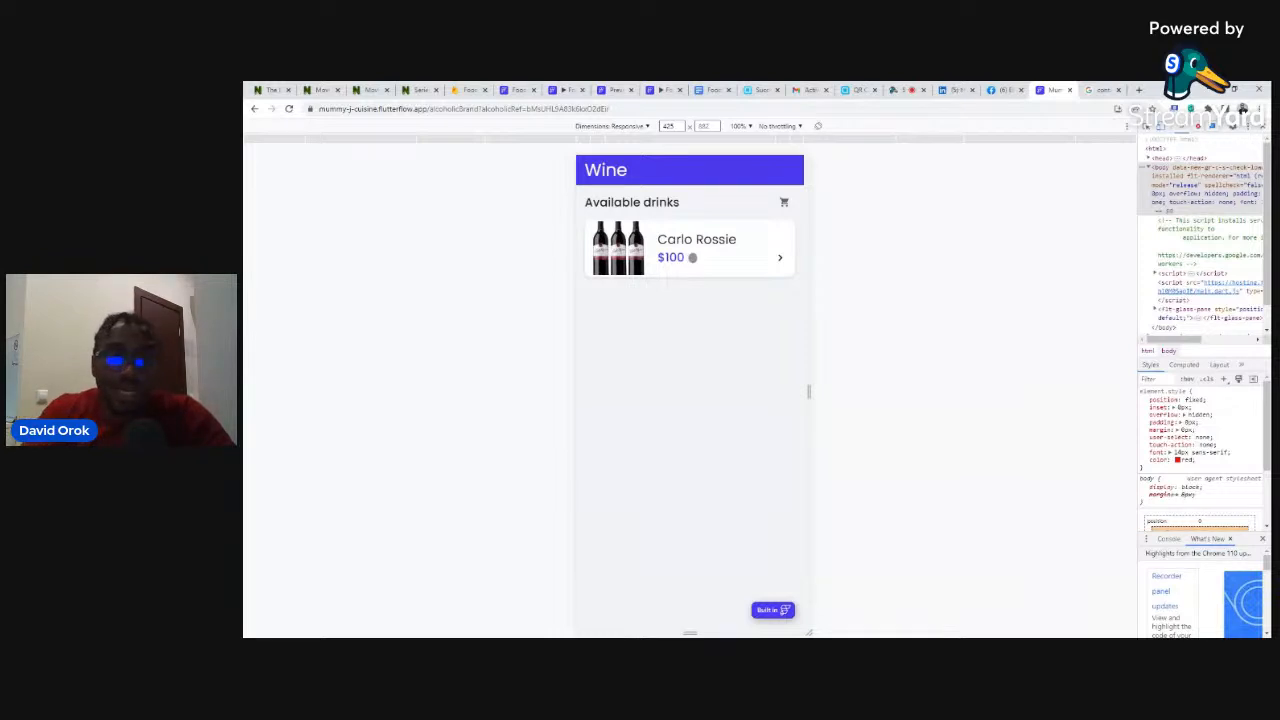
{"action": "left_click", "coordinate": [517, 90]}
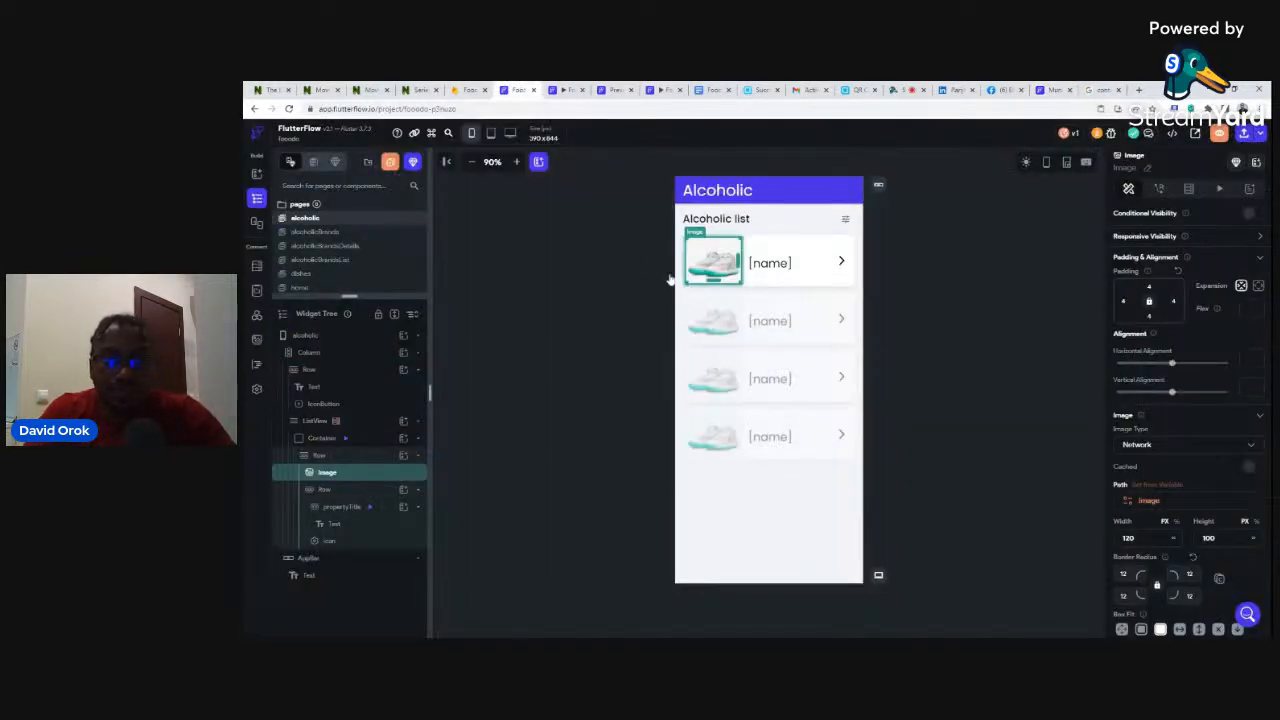
- Open the alcoholicBrands page, compare it with the live Wine page, and select the 'Produced by Nike' subtitle
{"action": "left_click", "coordinate": [323, 233]}
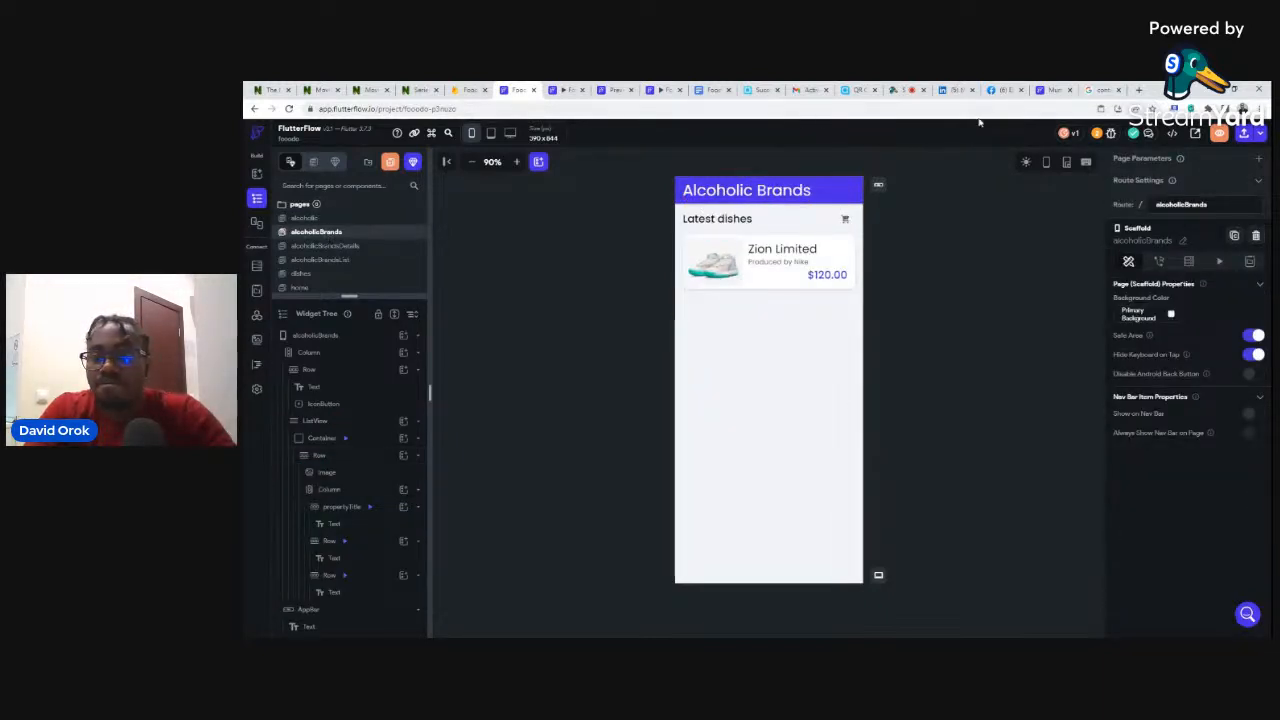
{"action": "left_click", "coordinate": [1052, 90]}
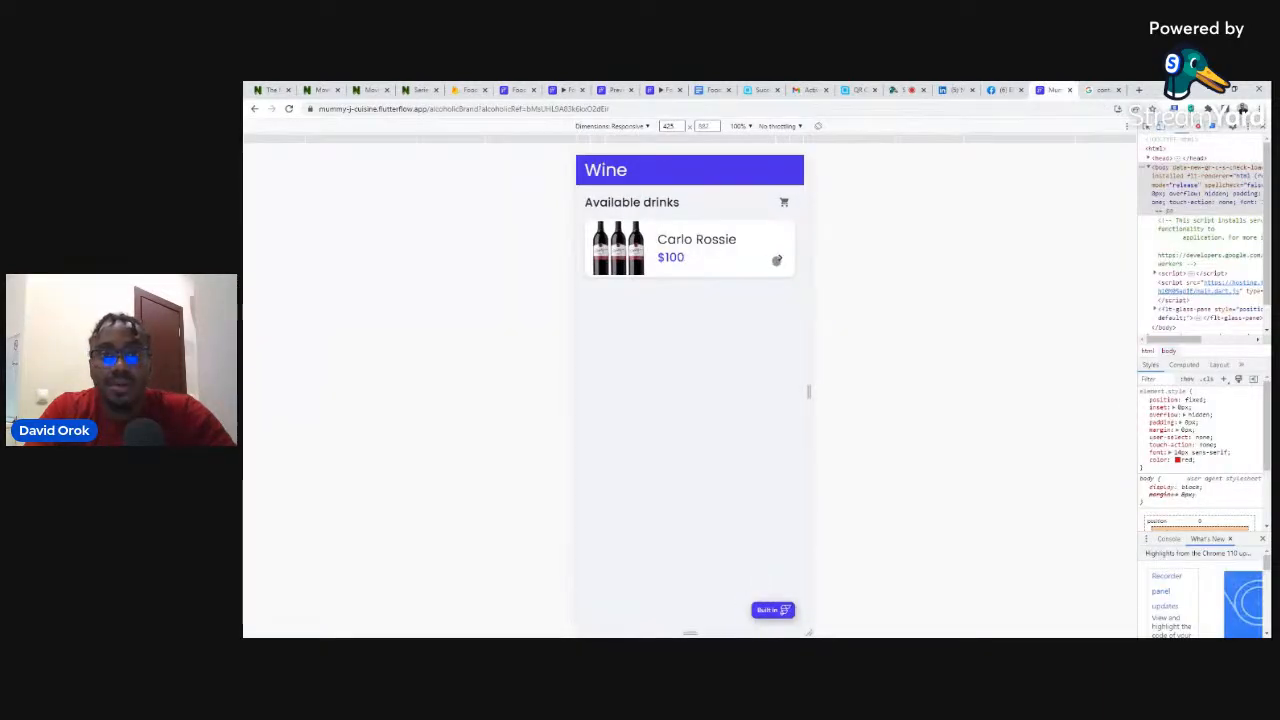
{"action": "left_click", "coordinate": [518, 90]}
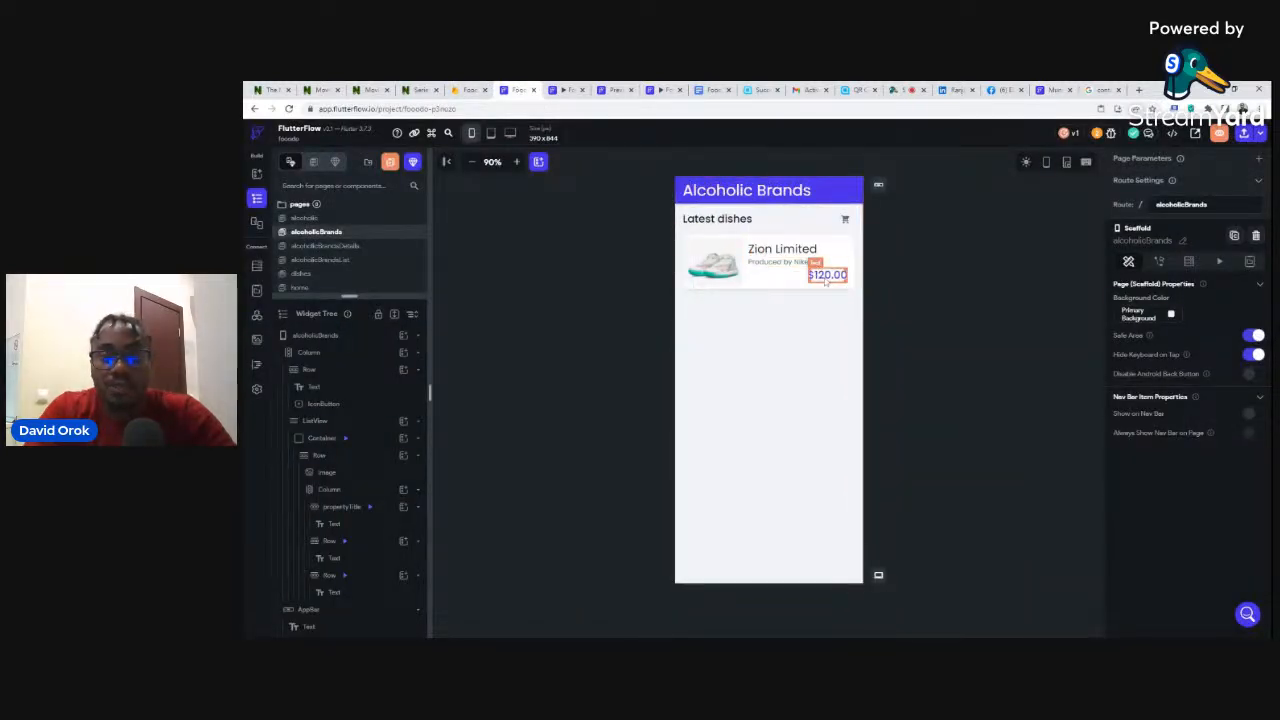
{"action": "left_click", "coordinate": [779, 264]}
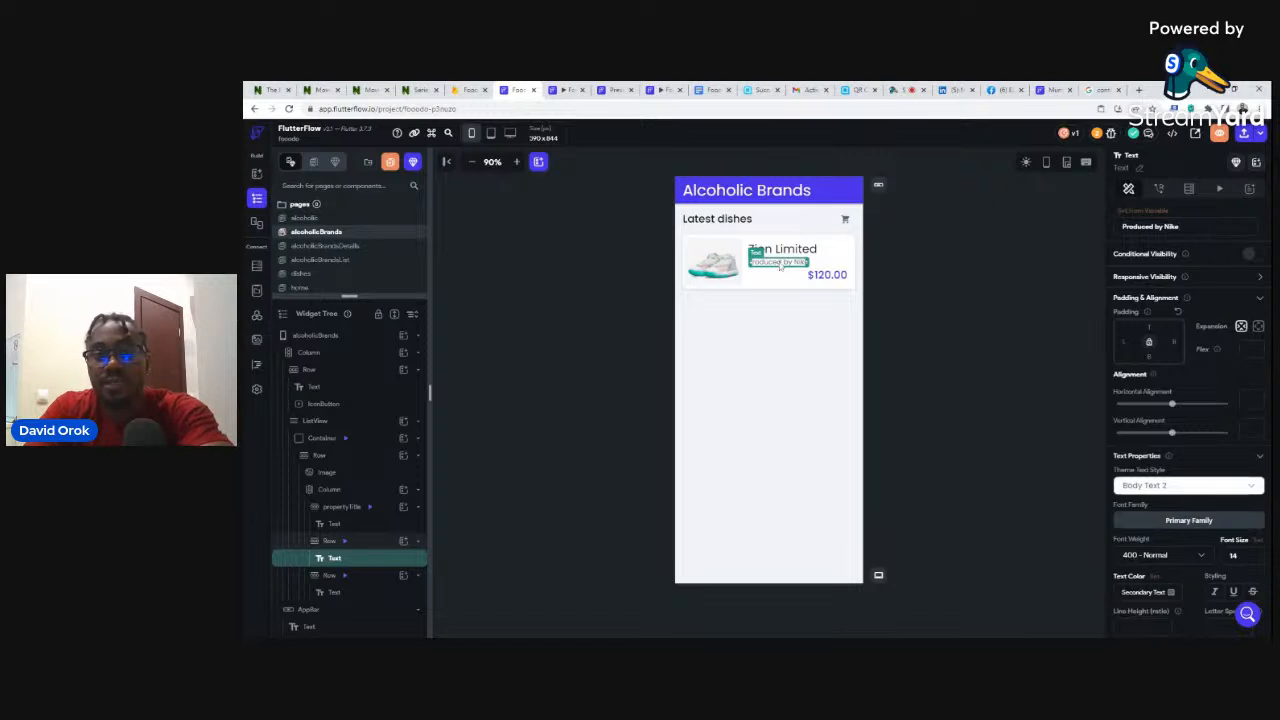
- Delete the 'Produced by Nike' subtitle and align the $120.00 price row to Start
{"action": "key", "text": "Delete"}
{"action": "key", "text": "Delete"}
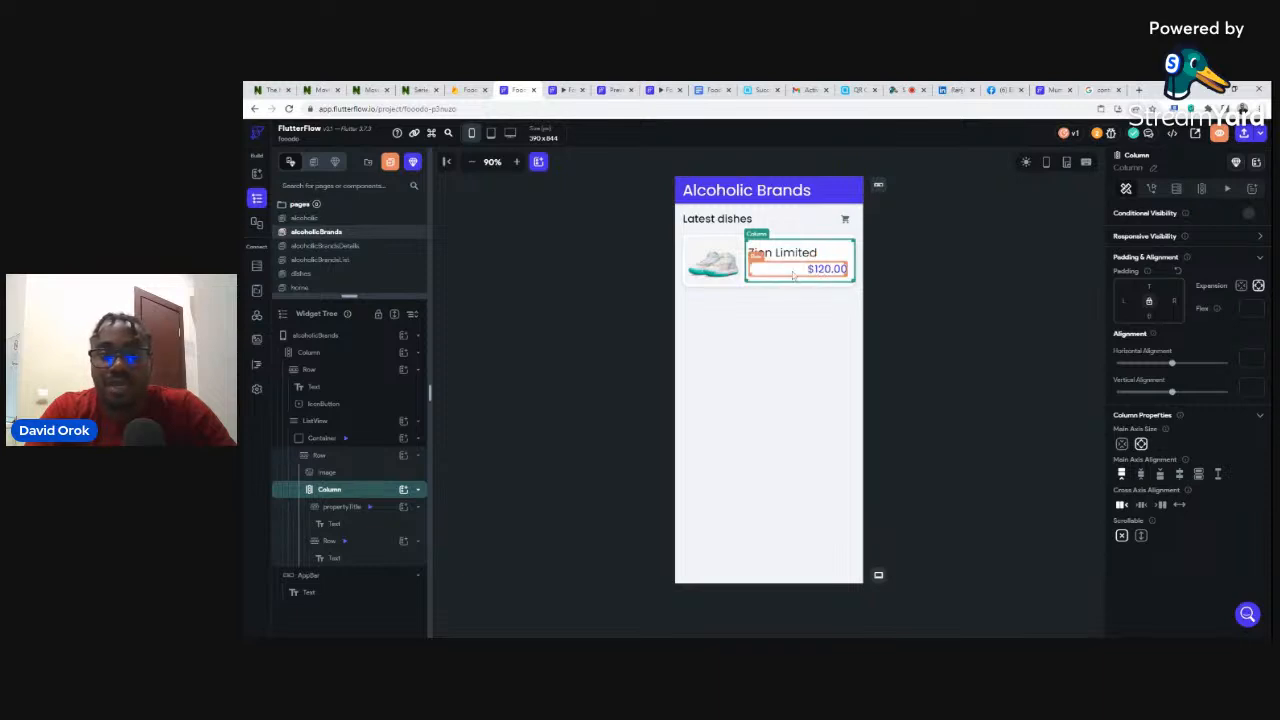
{"action": "left_click", "coordinate": [790, 274]}
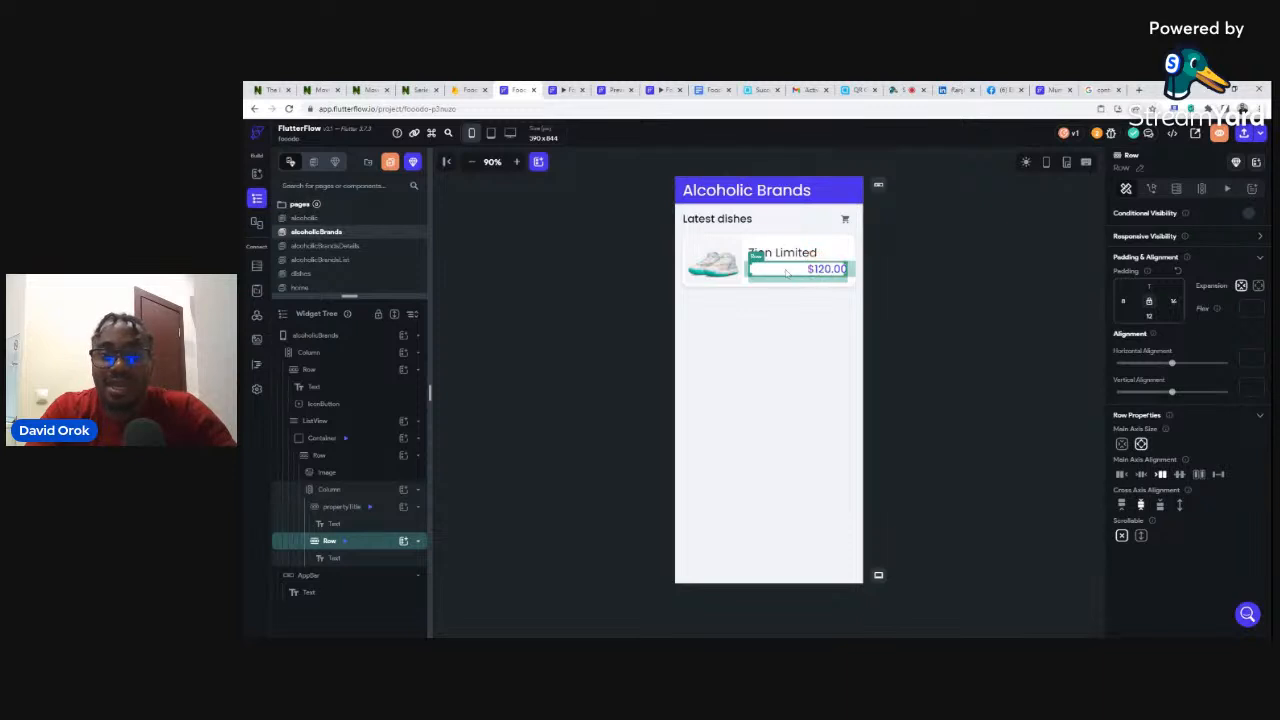
{"action": "left_click", "coordinate": [1121, 477]}
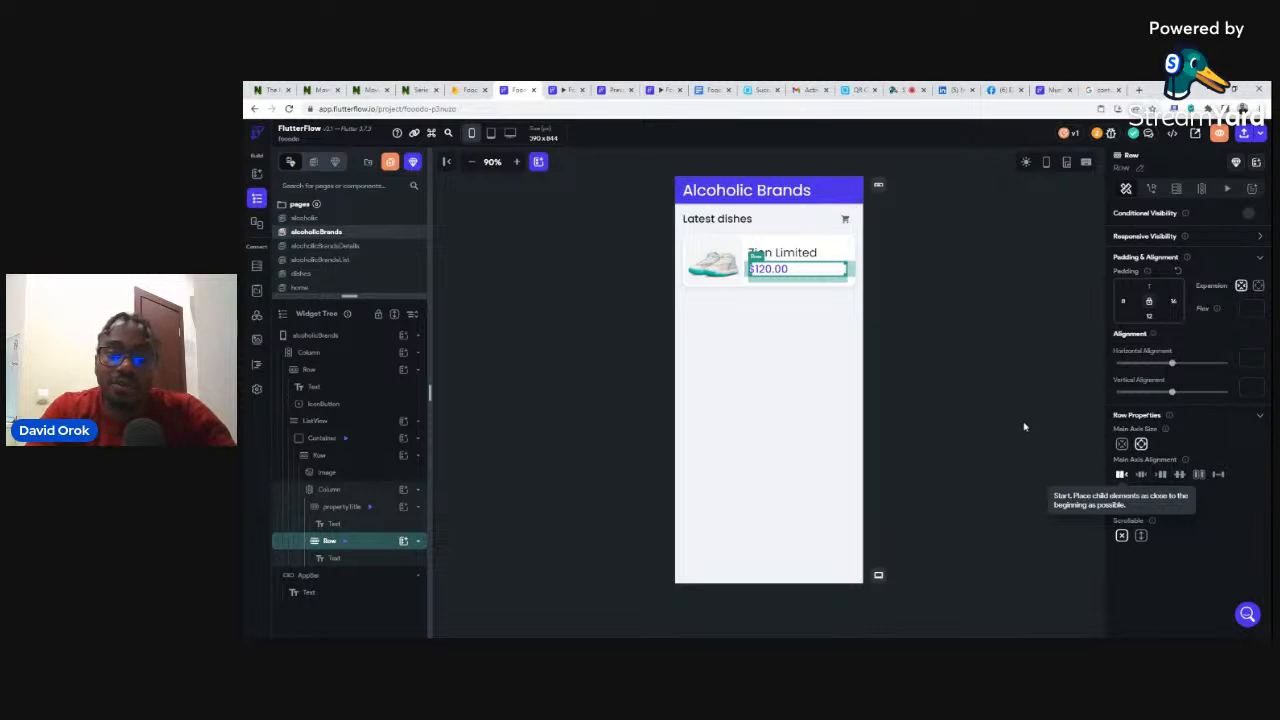
- Add an Icon to the price row showing Arrow Forward Ios
{"action": "left_click", "coordinate": [403, 542]}
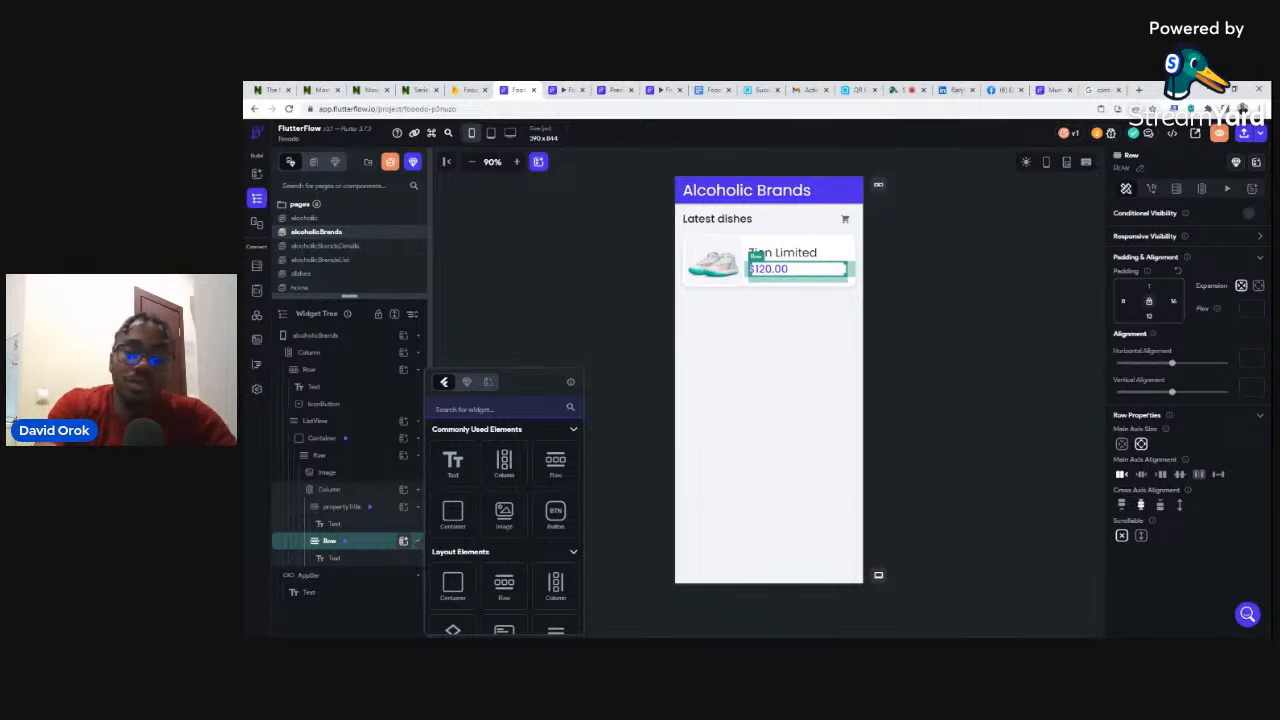
{"action": "type", "text": "Icon"}
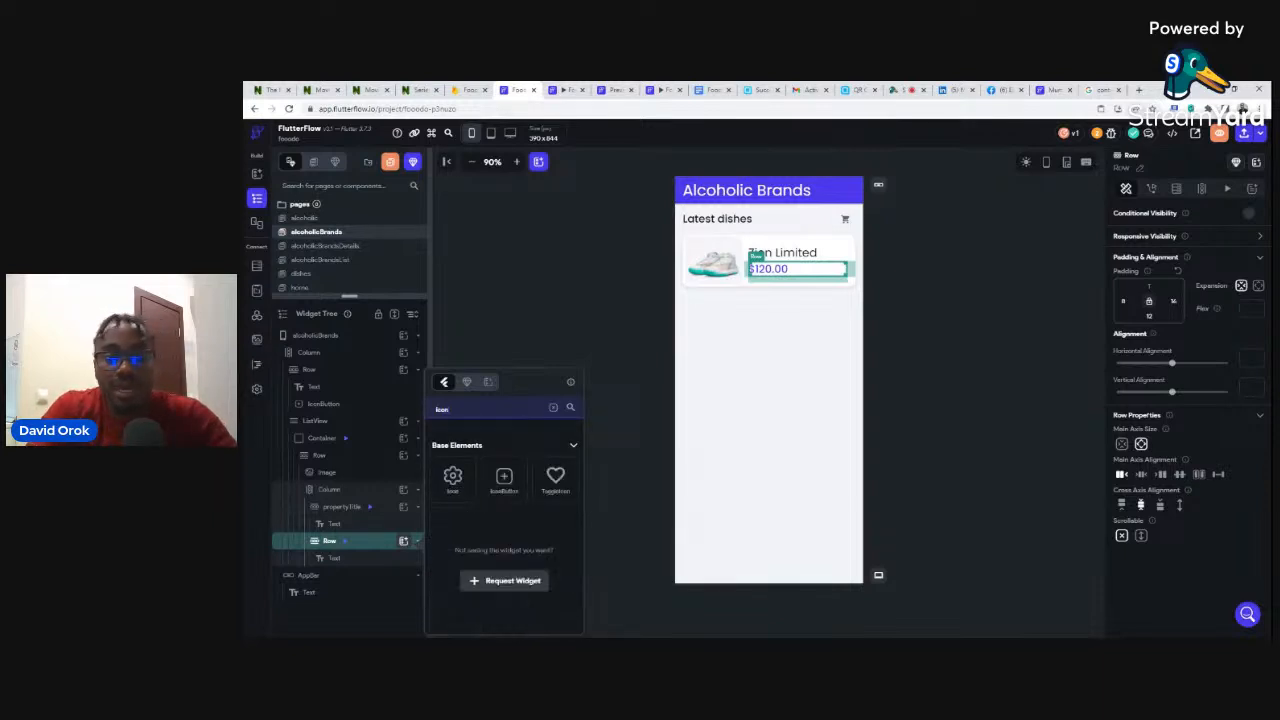
{"action": "left_click", "coordinate": [452, 478]}
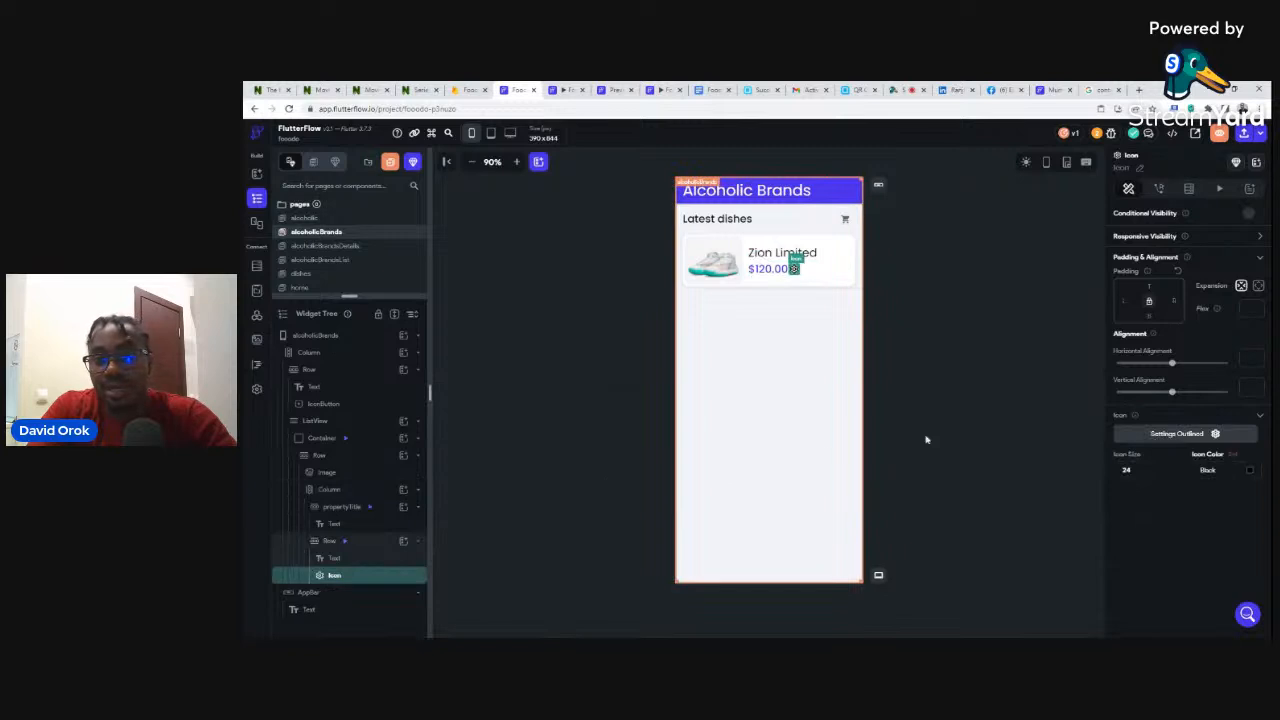
{"action": "left_click", "coordinate": [1163, 435]}
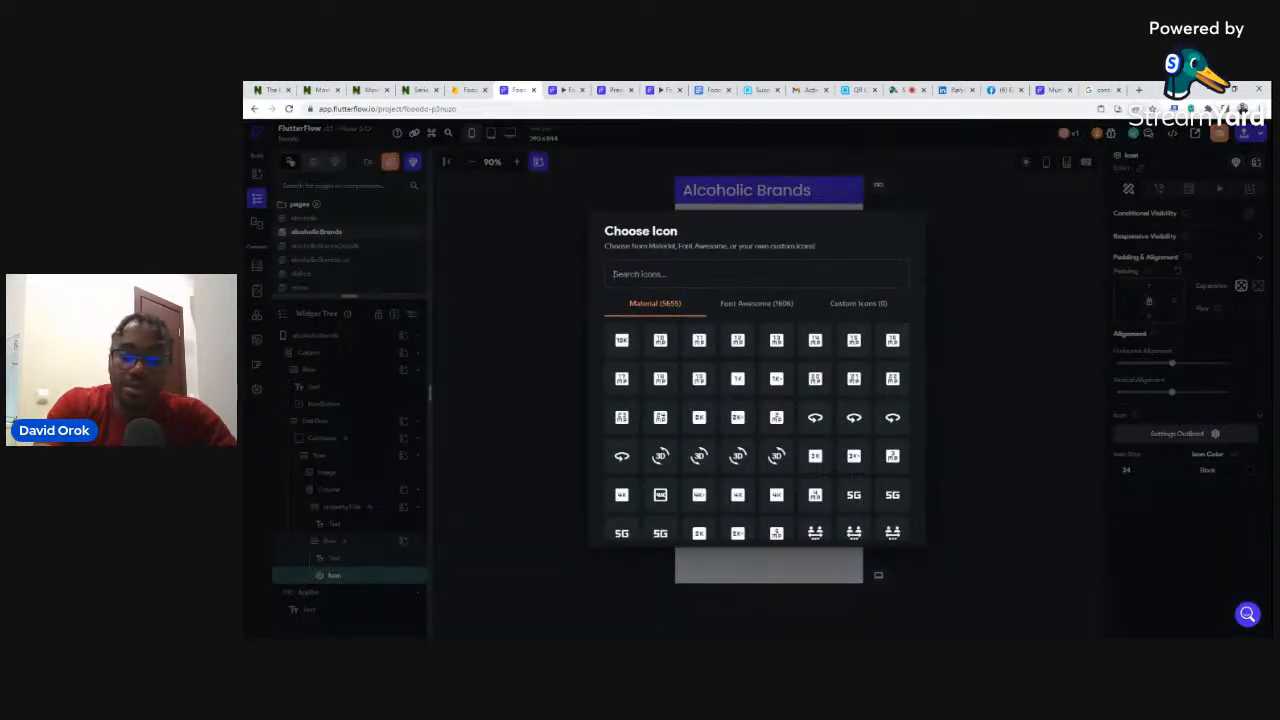
{"action": "type", "text": "arrow"}
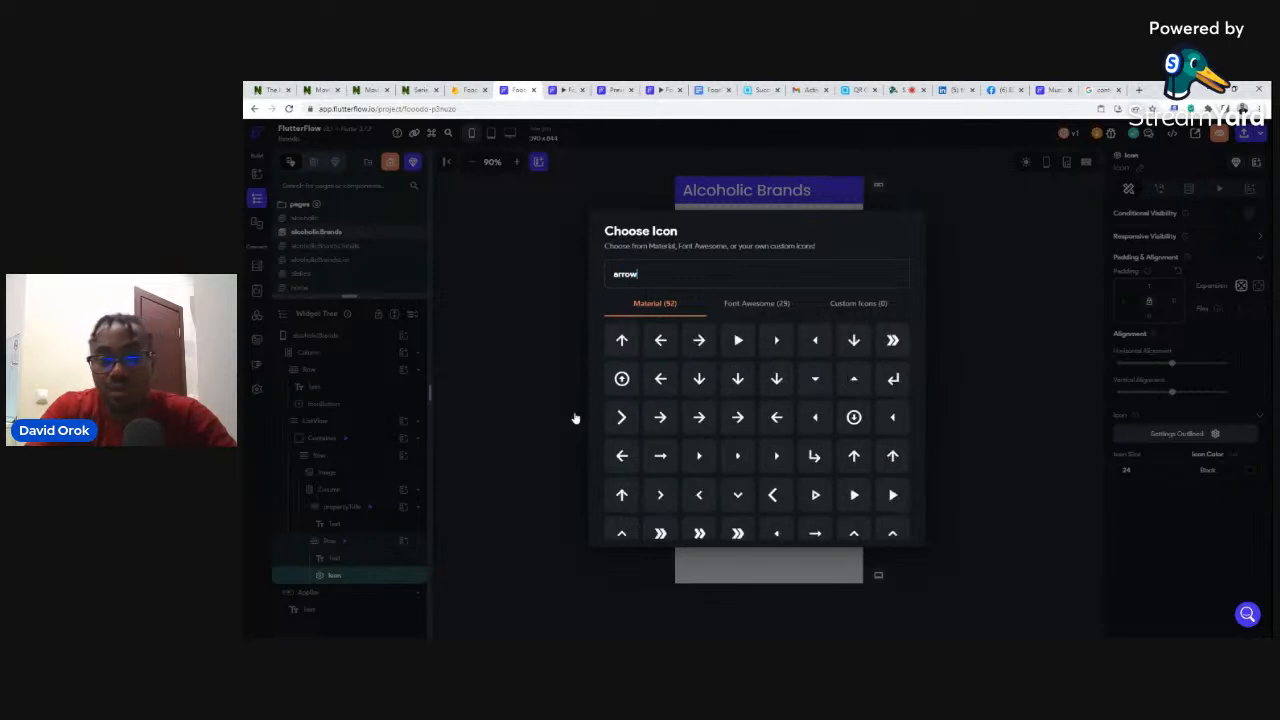
{"action": "left_click", "coordinate": [621, 418]}
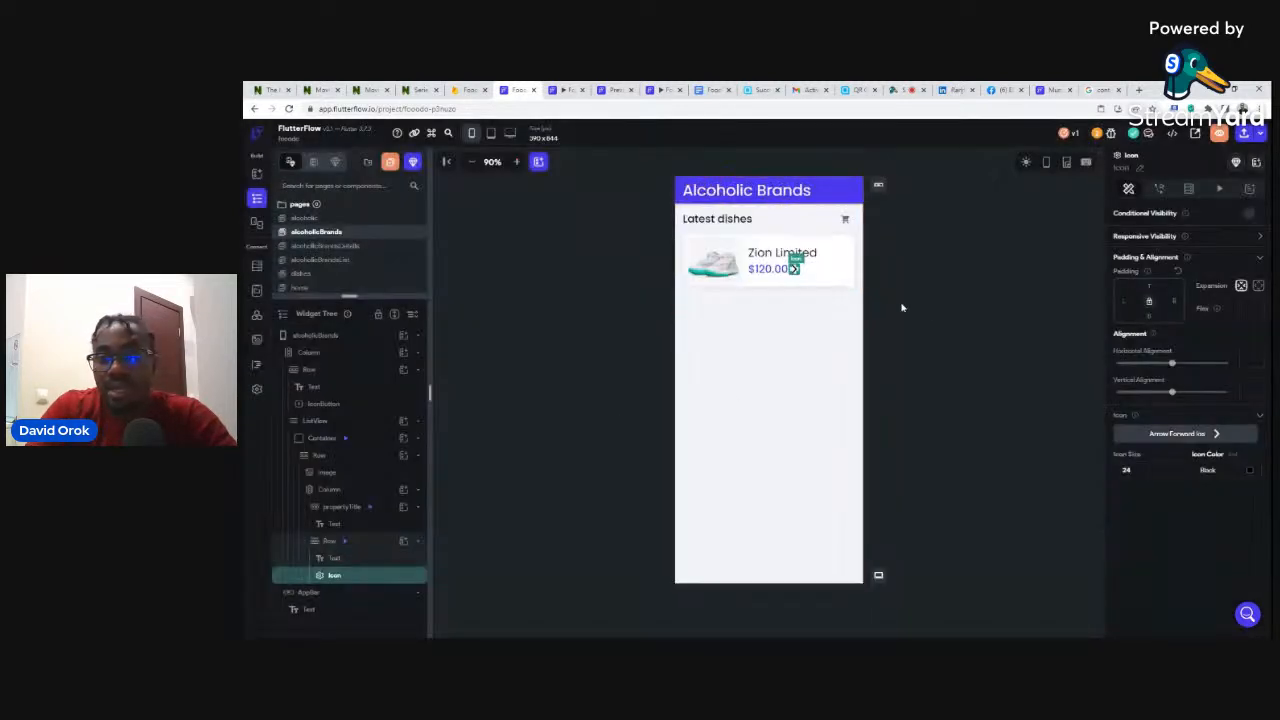
- Set the price row to Space Between so the arrow sits far right, then go to the alcoholic page
{"action": "left_click", "coordinate": [818, 276]}
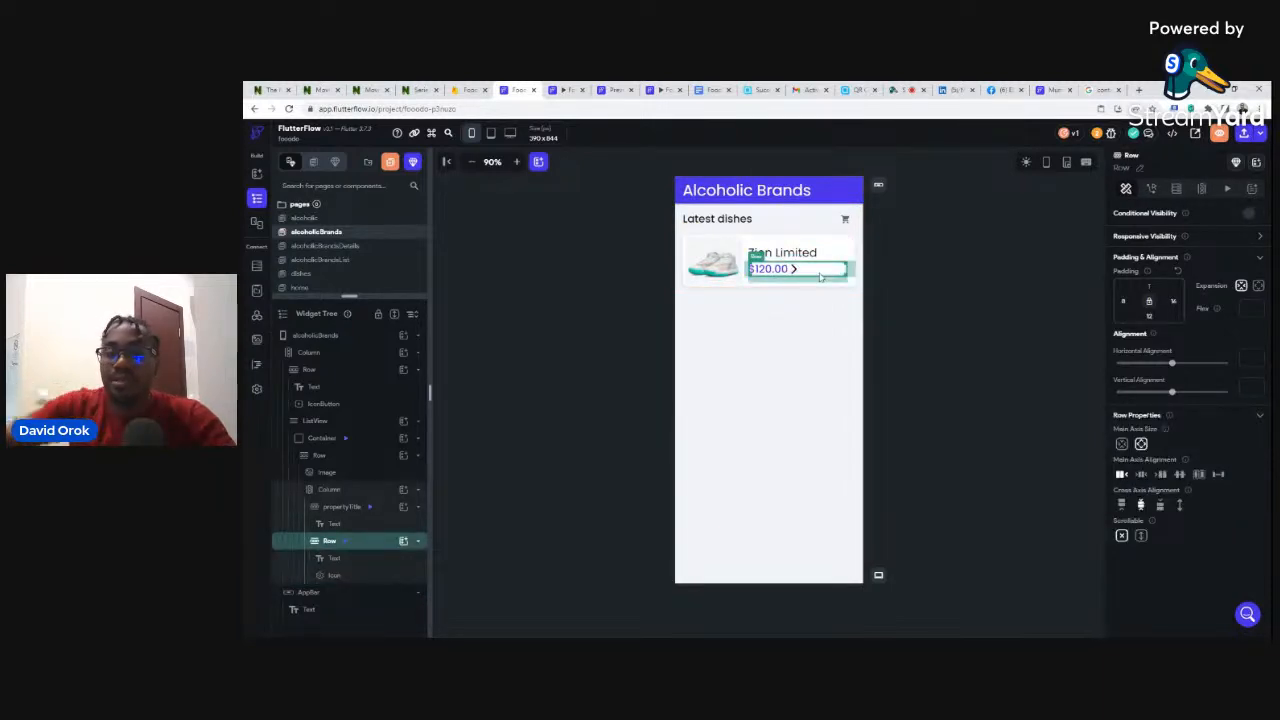
{"action": "left_click", "coordinate": [1218, 474]}
{"action": "left_click", "coordinate": [953, 300]}
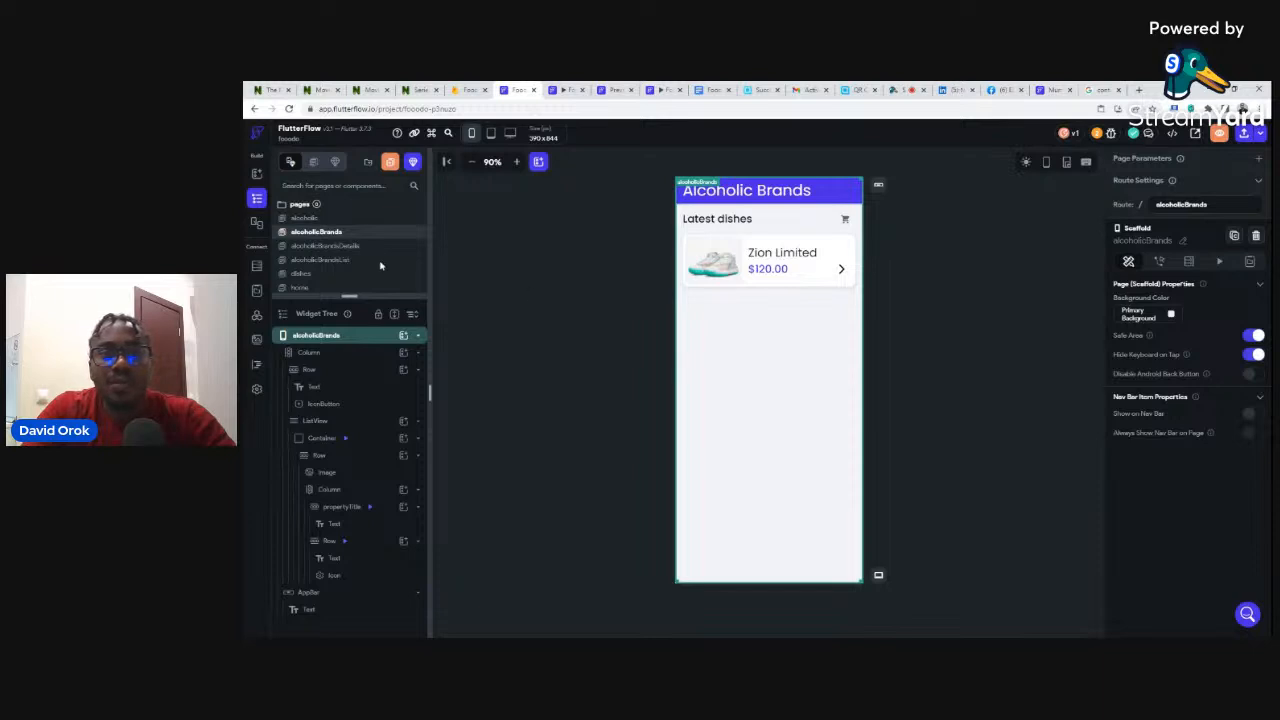
{"action": "left_click", "coordinate": [308, 220]}
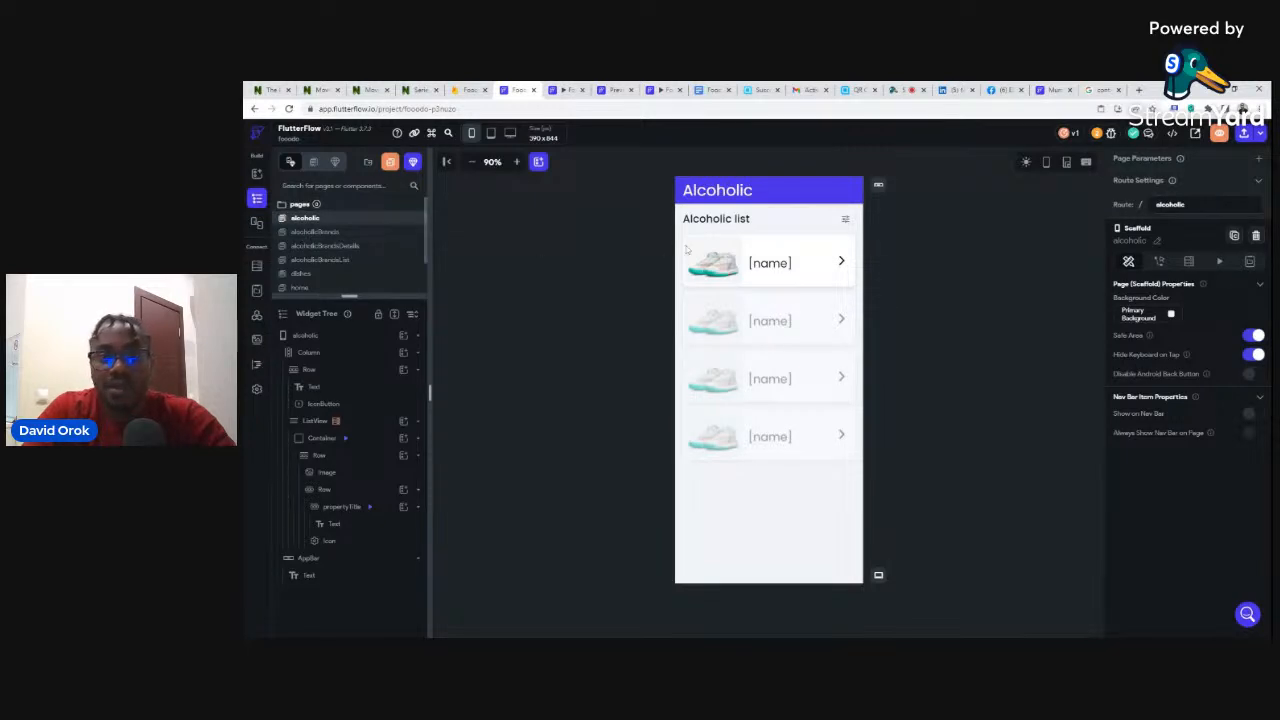
- Give the alcoholic list item row a Navigate To AlcoholicBrands tap action and start defining its parameters
{"action": "left_click", "coordinate": [765, 245]}
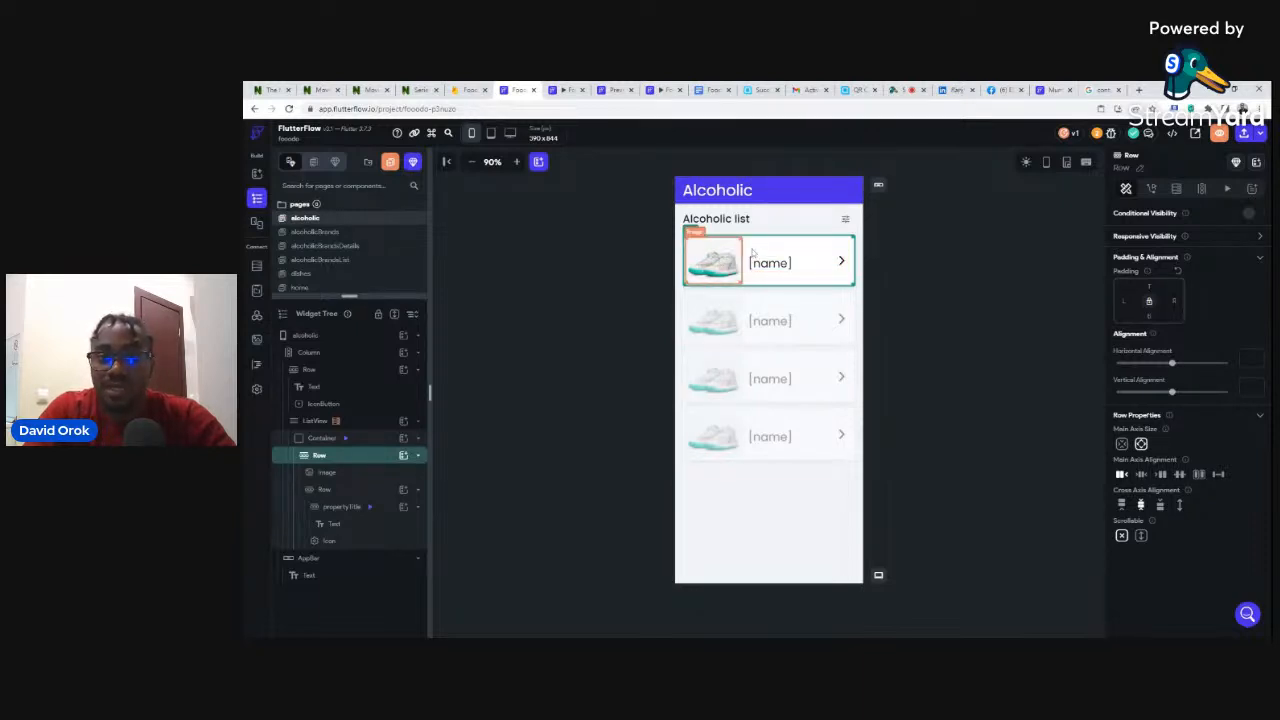
{"action": "left_click", "coordinate": [1151, 190]}
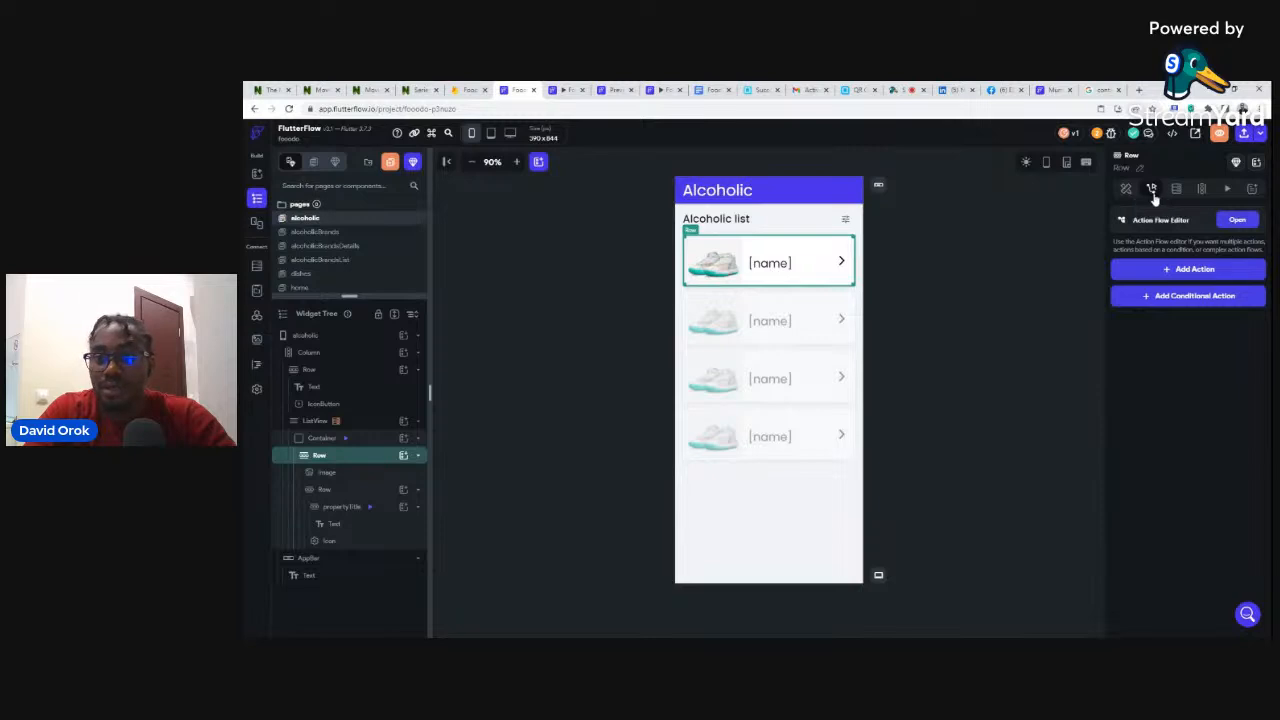
{"action": "left_click", "coordinate": [1190, 272]}
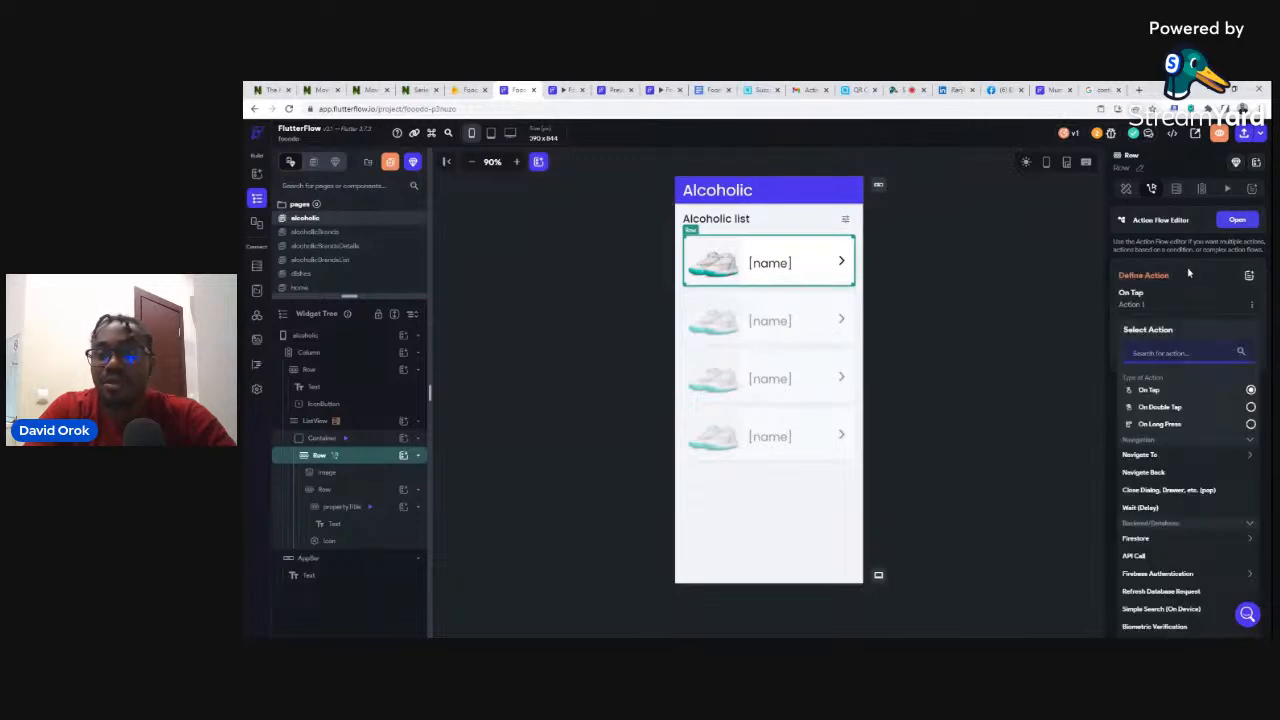
{"action": "left_click", "coordinate": [1140, 455]}
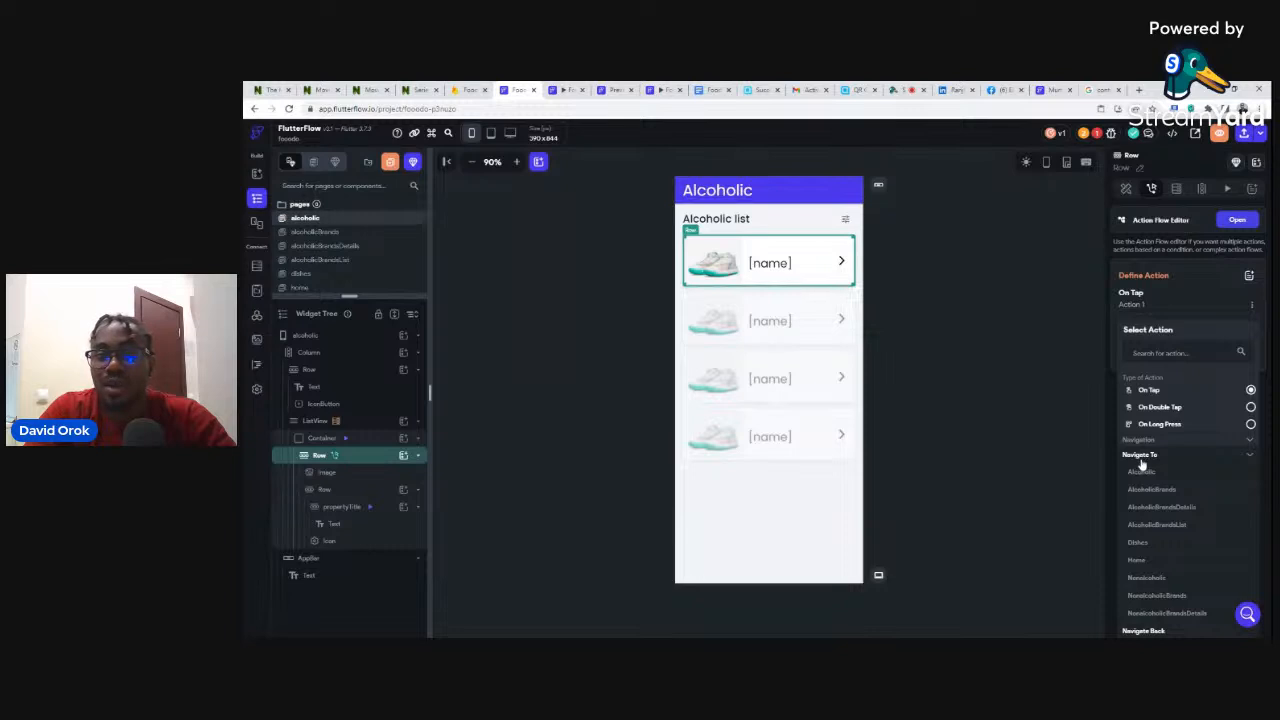
{"action": "left_click", "coordinate": [1153, 490]}
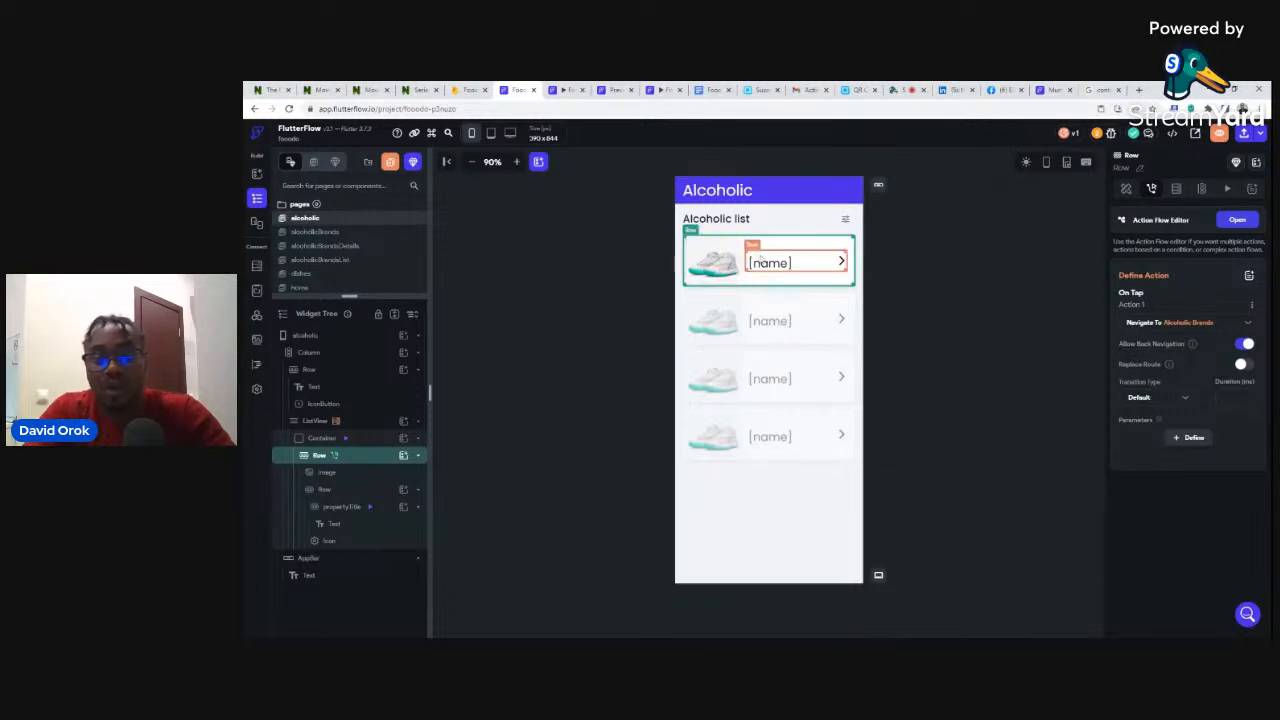
{"action": "left_click", "coordinate": [1187, 439]}
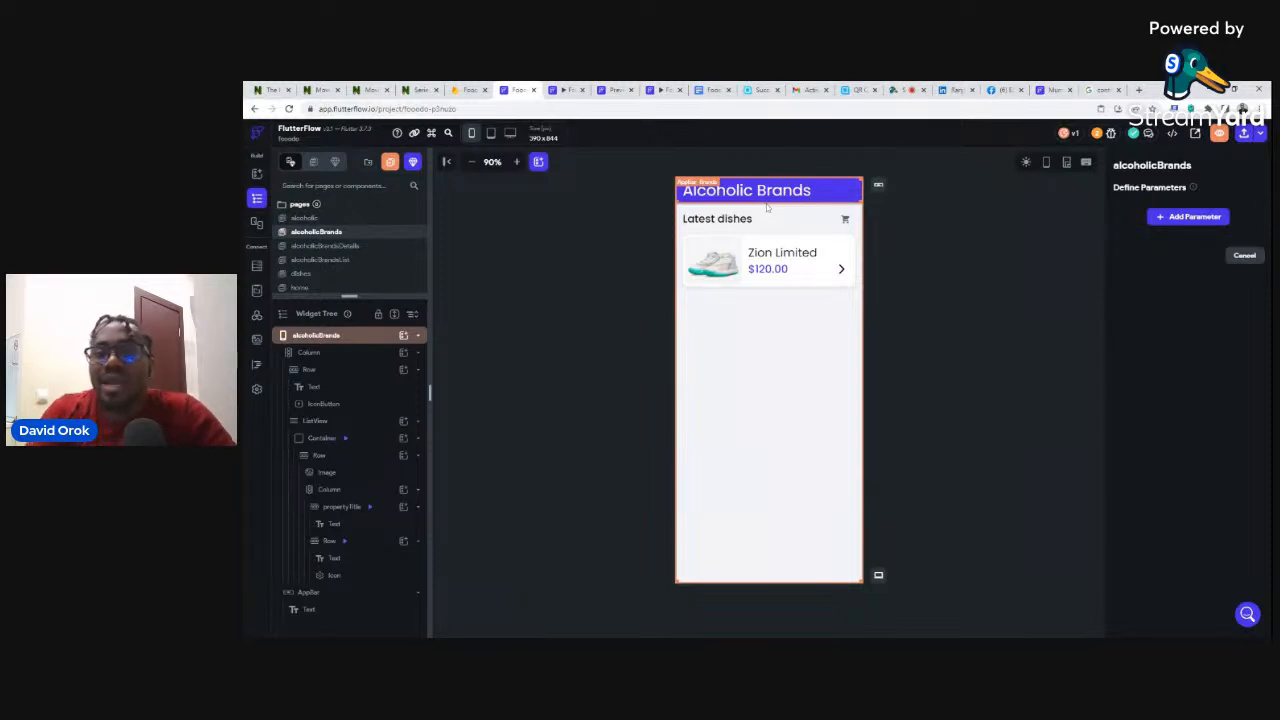
- Add the alcoholicRef parameter as a DocumentReference to the alcoholic collection and confirm it
{"action": "left_click", "coordinate": [1196, 217]}
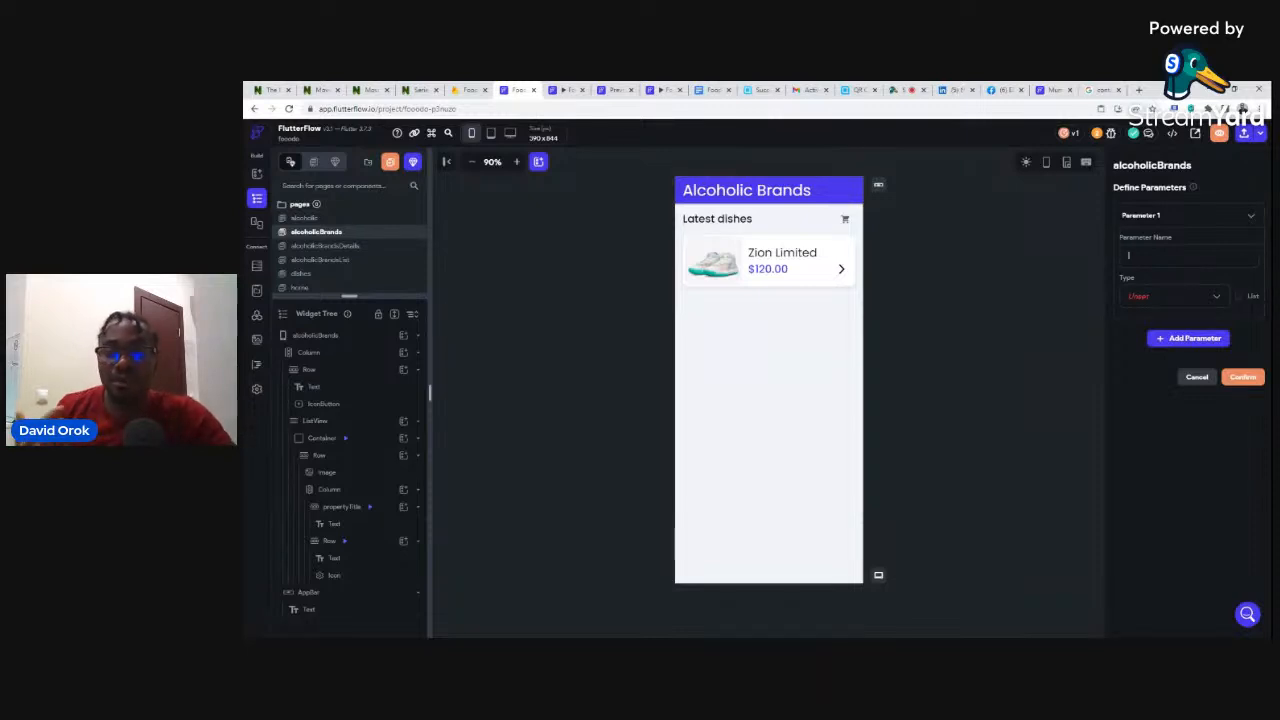
{"action": "left_click", "coordinate": [1188, 256]}
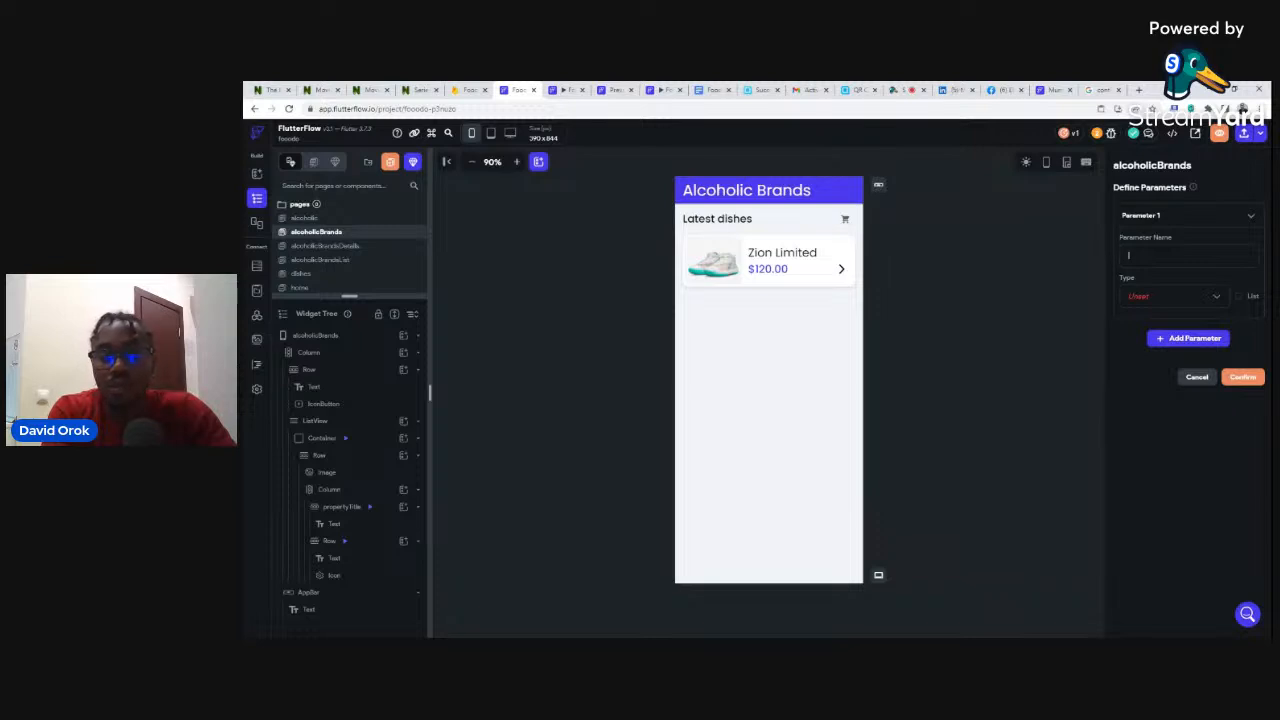
{"action": "type", "text": "alc"}
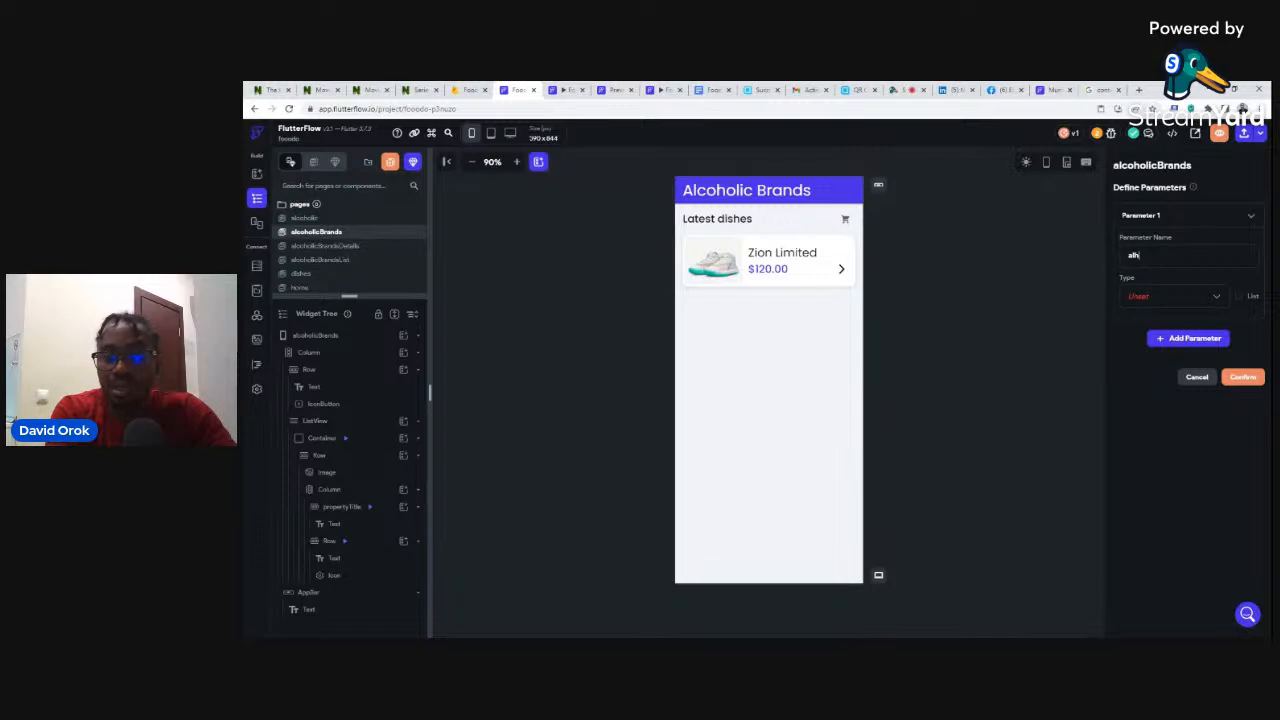
{"action": "key", "text": "BackSpace"}
{"action": "type", "text": "co"}
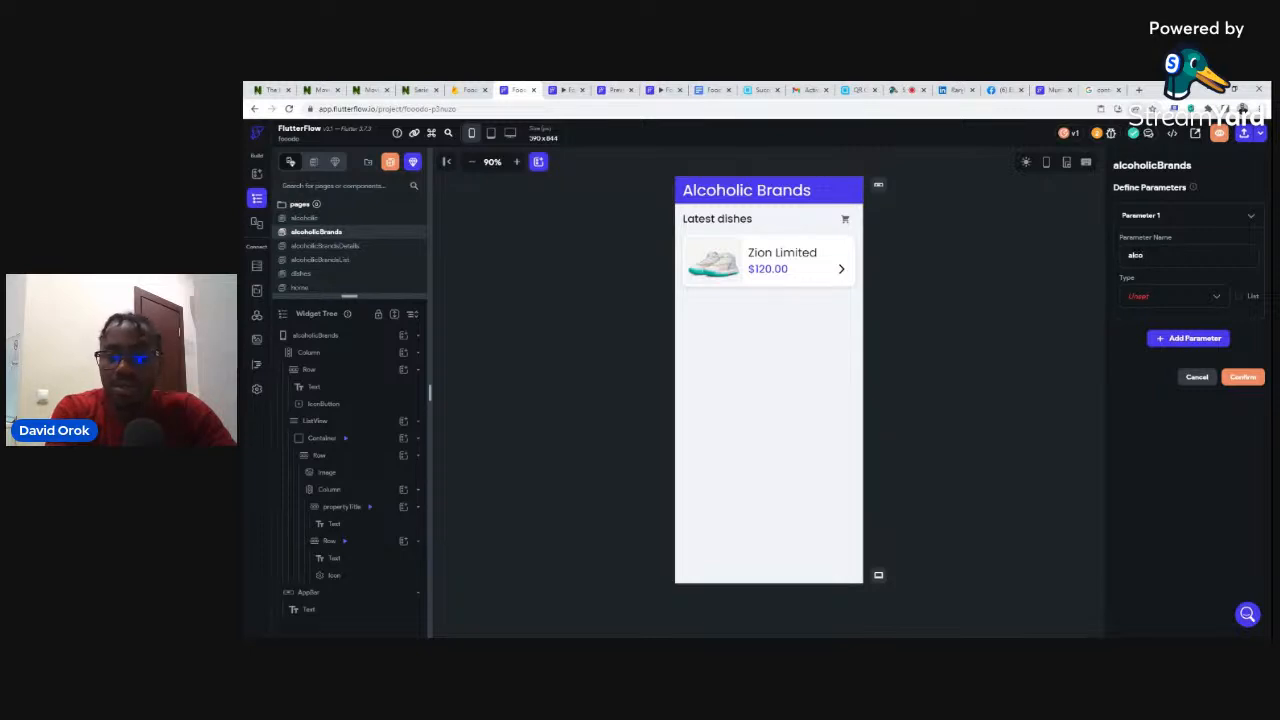
{"action": "type", "text": "h"}
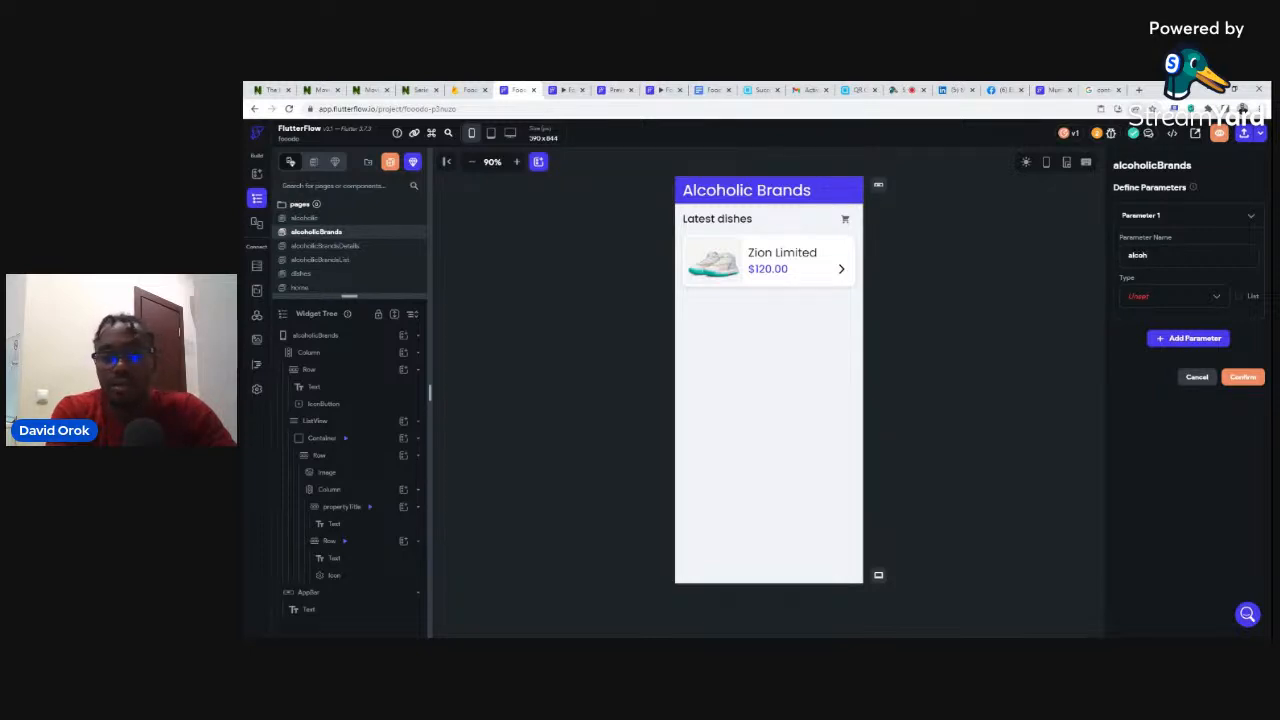
{"action": "type", "text": "olic"}
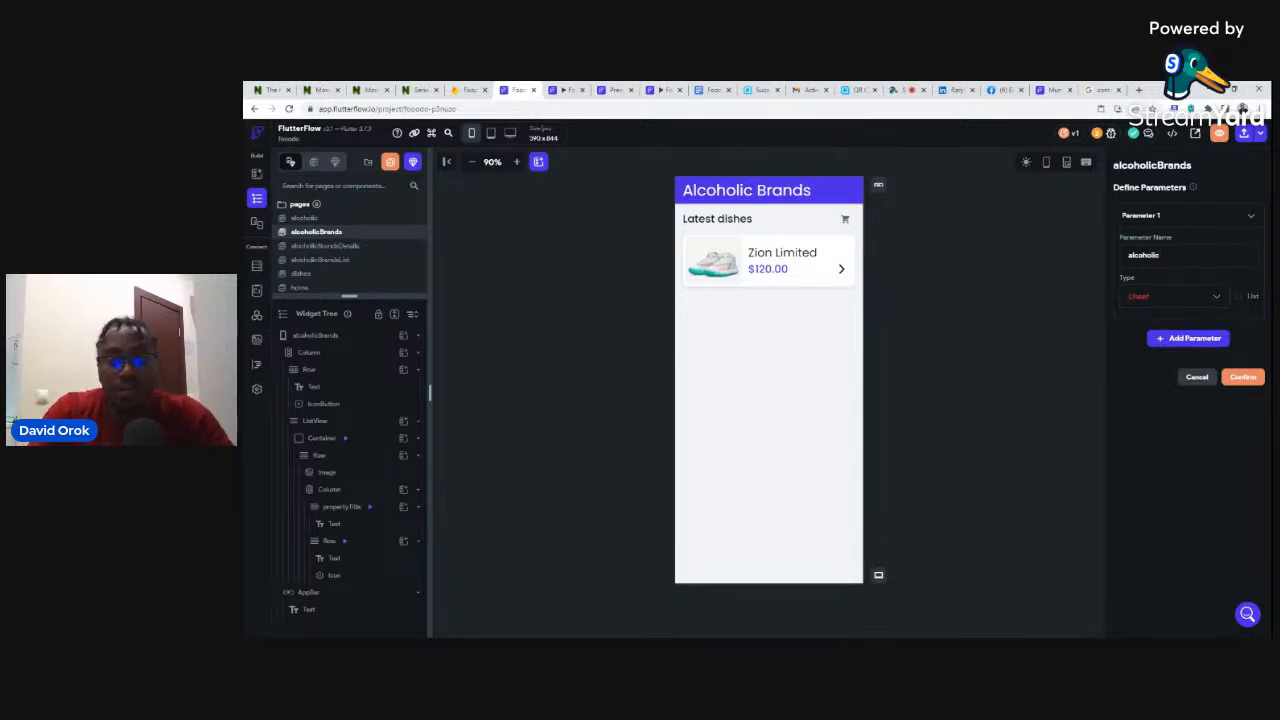
{"action": "type", "text": "Ref"}
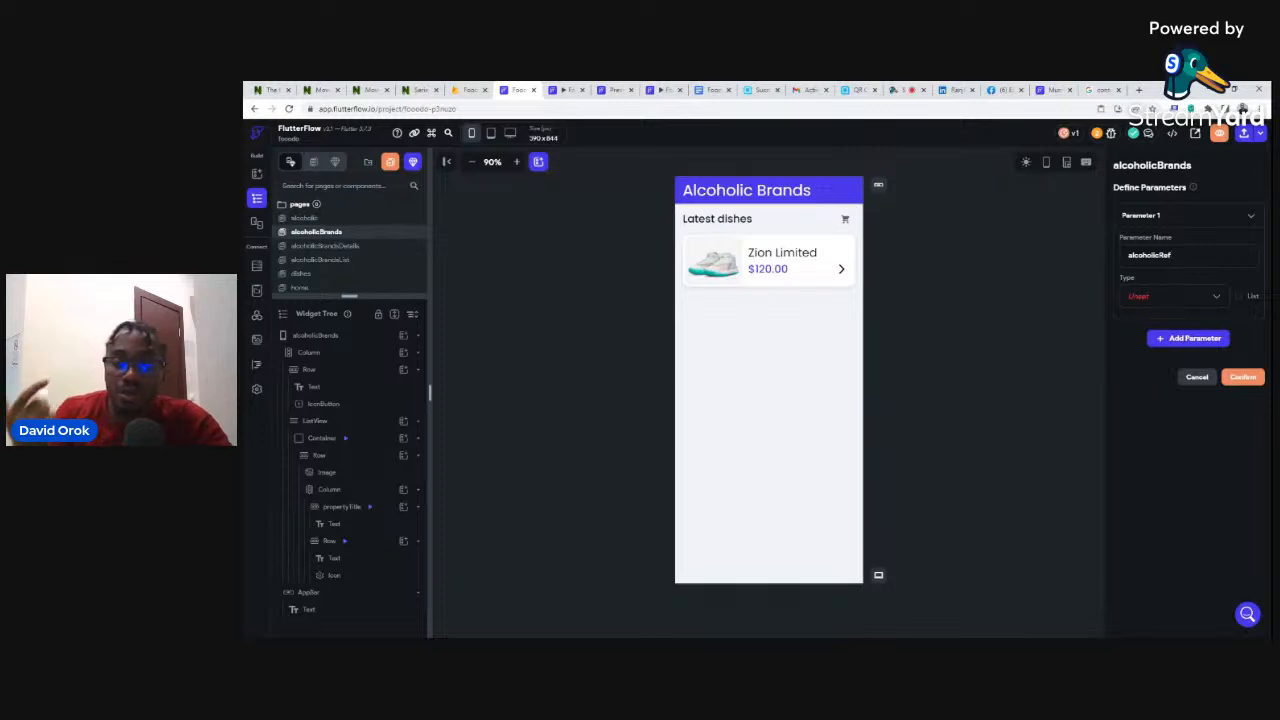
{"action": "left_click", "coordinate": [1135, 298]}
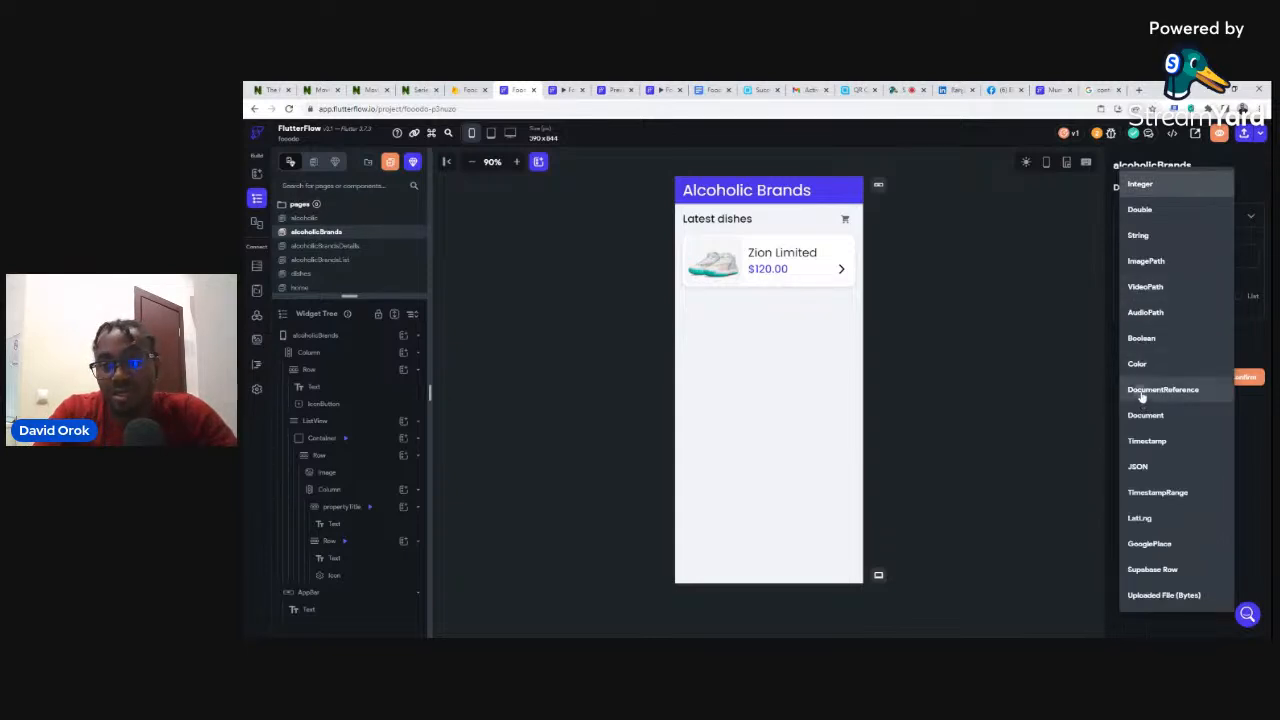
{"action": "left_click", "coordinate": [1141, 392]}
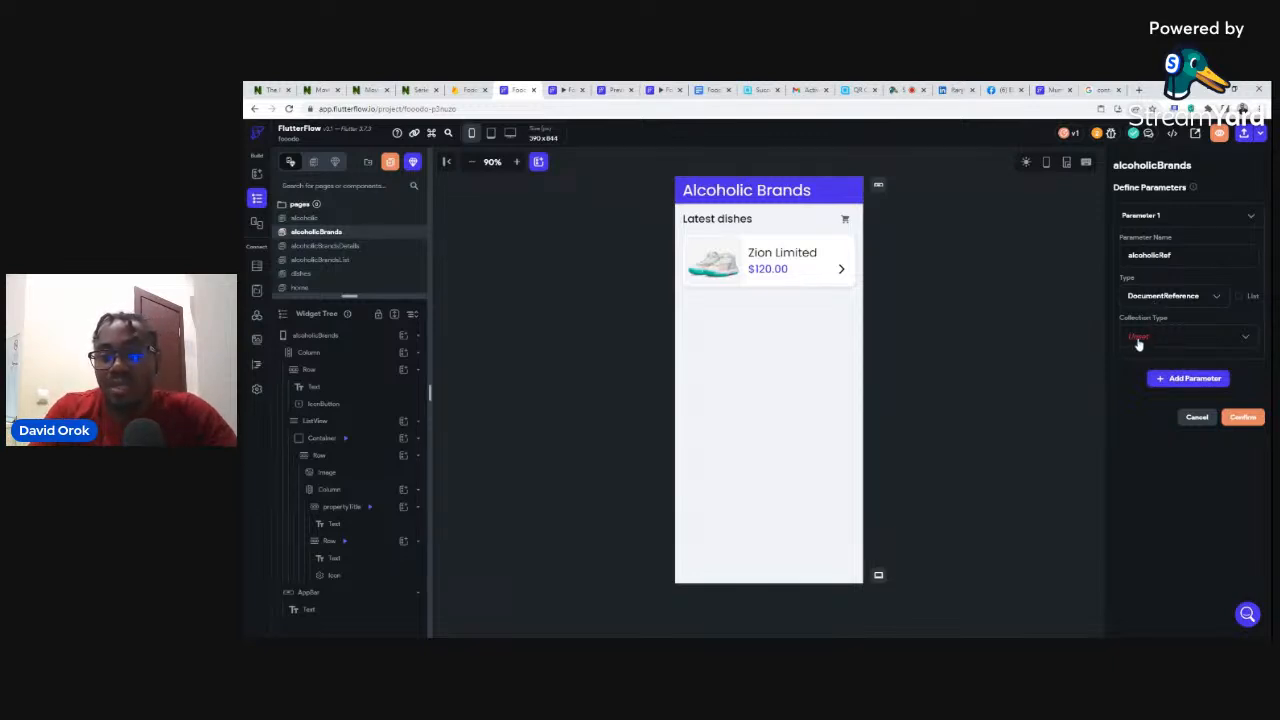
{"action": "left_click", "coordinate": [1138, 343]}
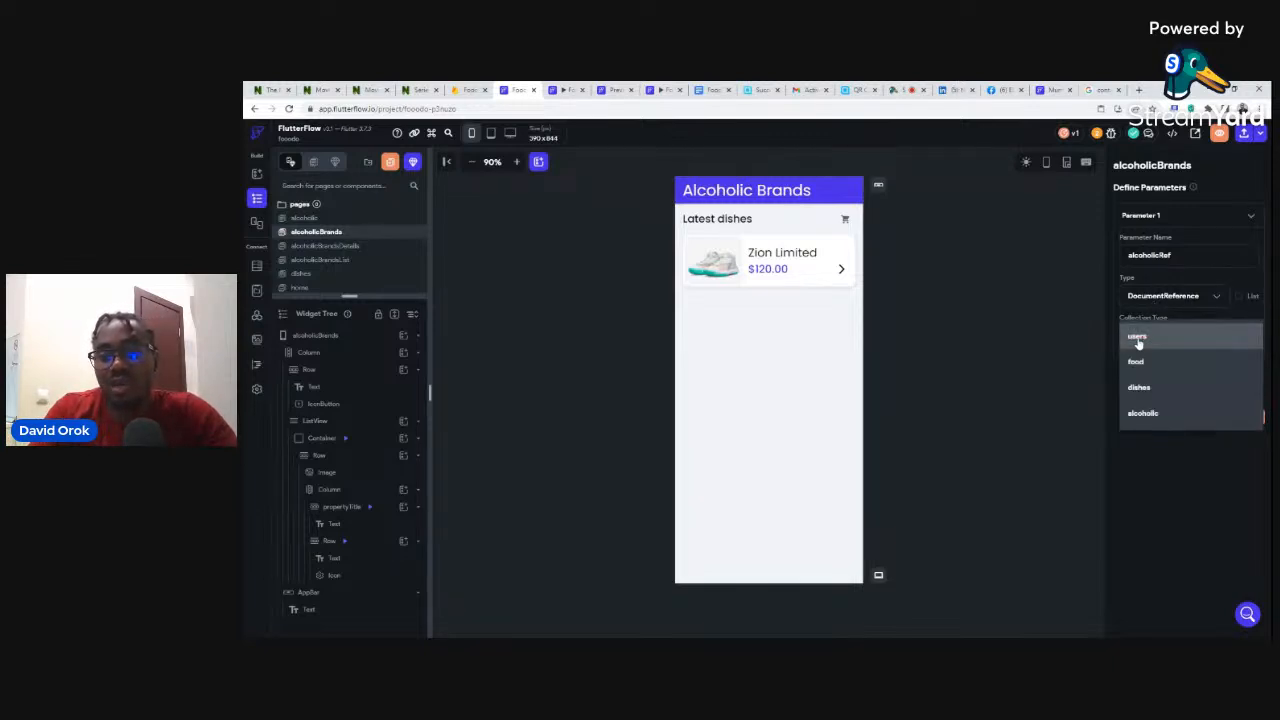
{"action": "left_click", "coordinate": [1140, 418]}
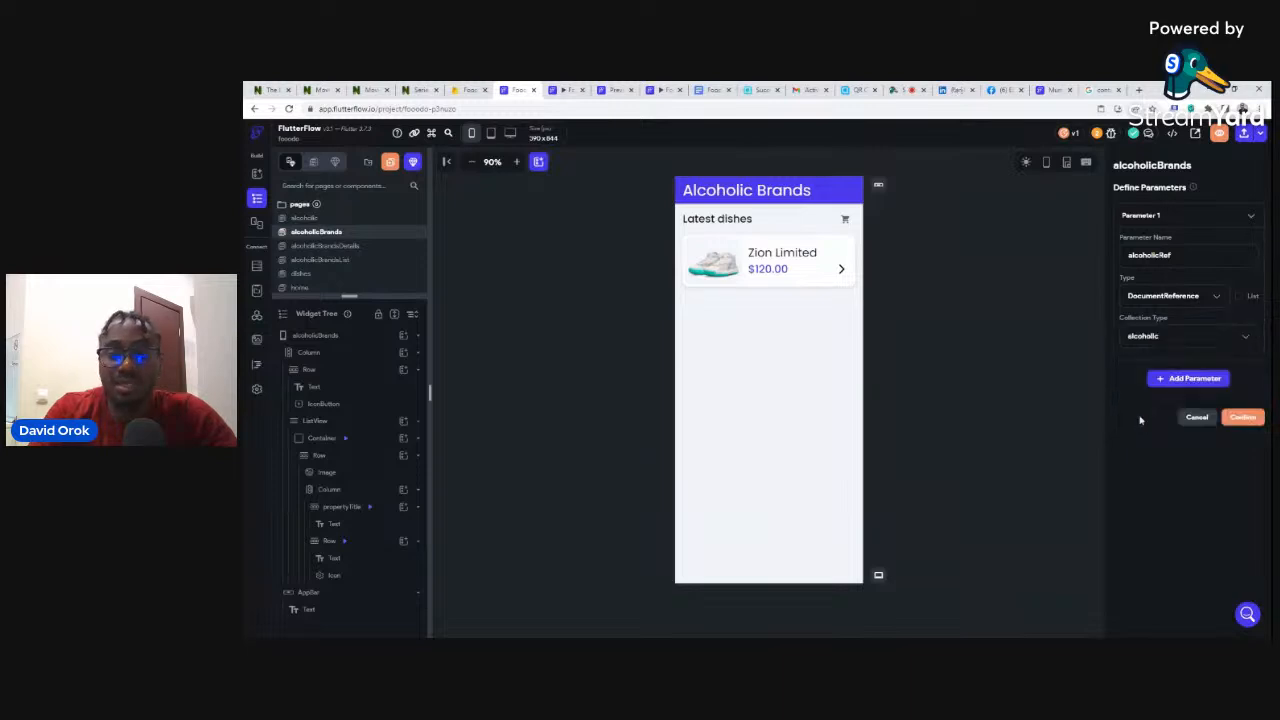
{"action": "left_click", "coordinate": [1241, 418]}
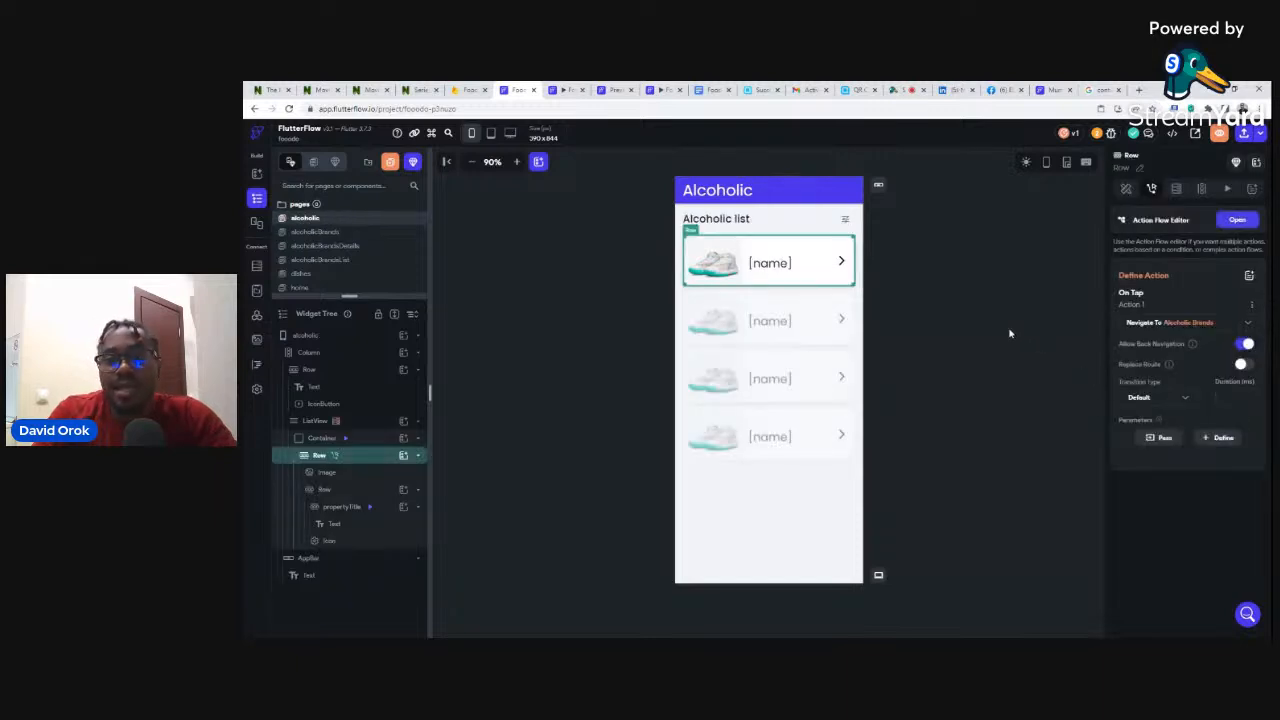
- Pass alcoholicRef set to the tapped alcoholic document's Reference, then enlarge the pages list
{"action": "left_click", "coordinate": [1165, 439]}
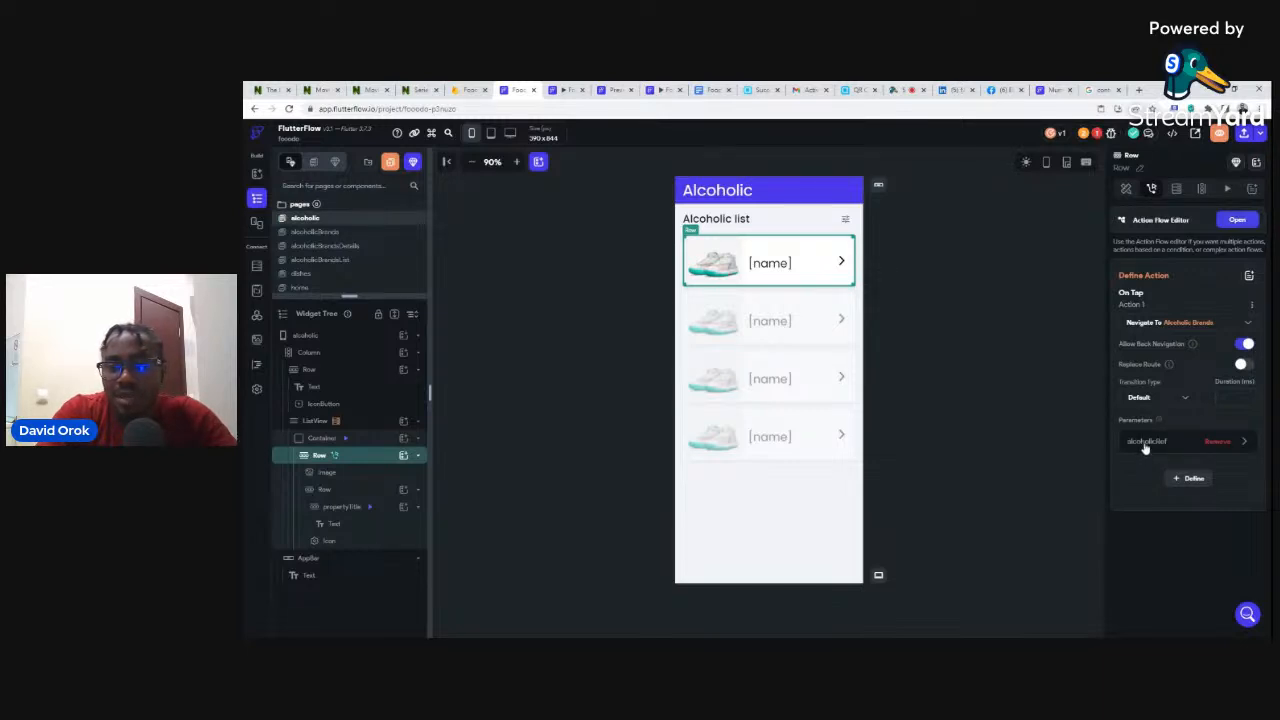
{"action": "left_click", "coordinate": [1146, 446]}
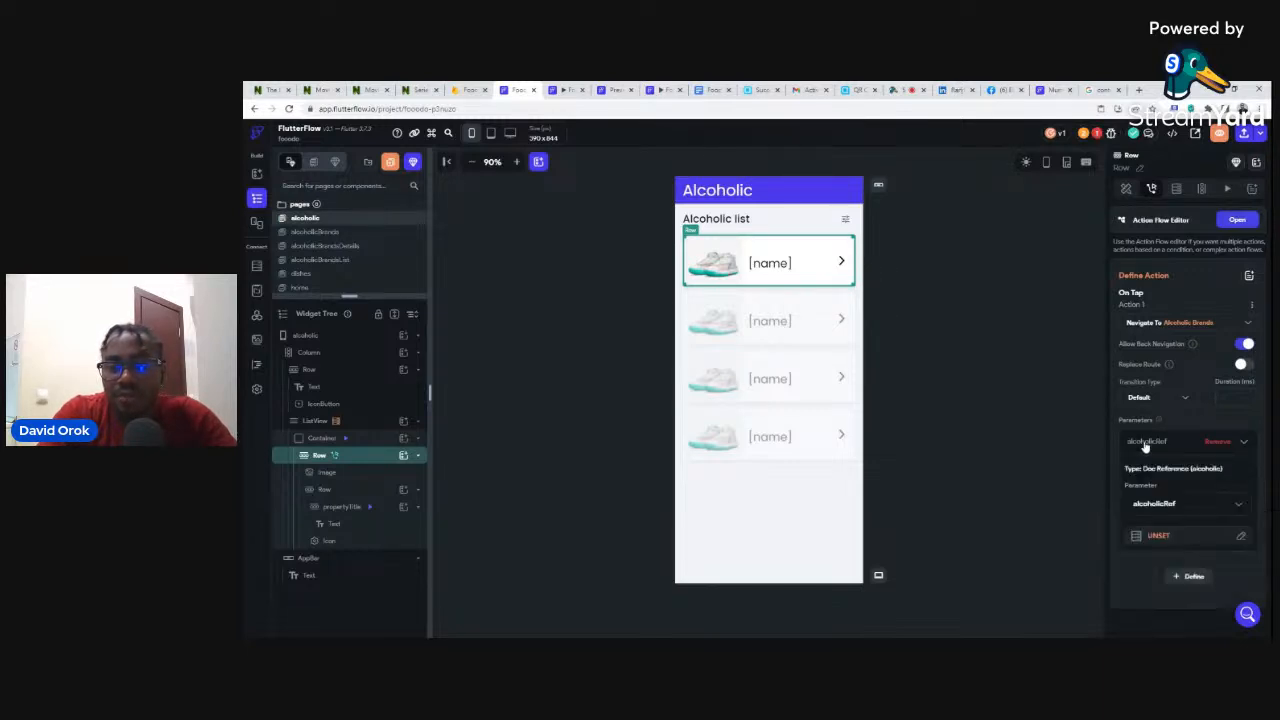
{"action": "left_click", "coordinate": [1156, 537]}
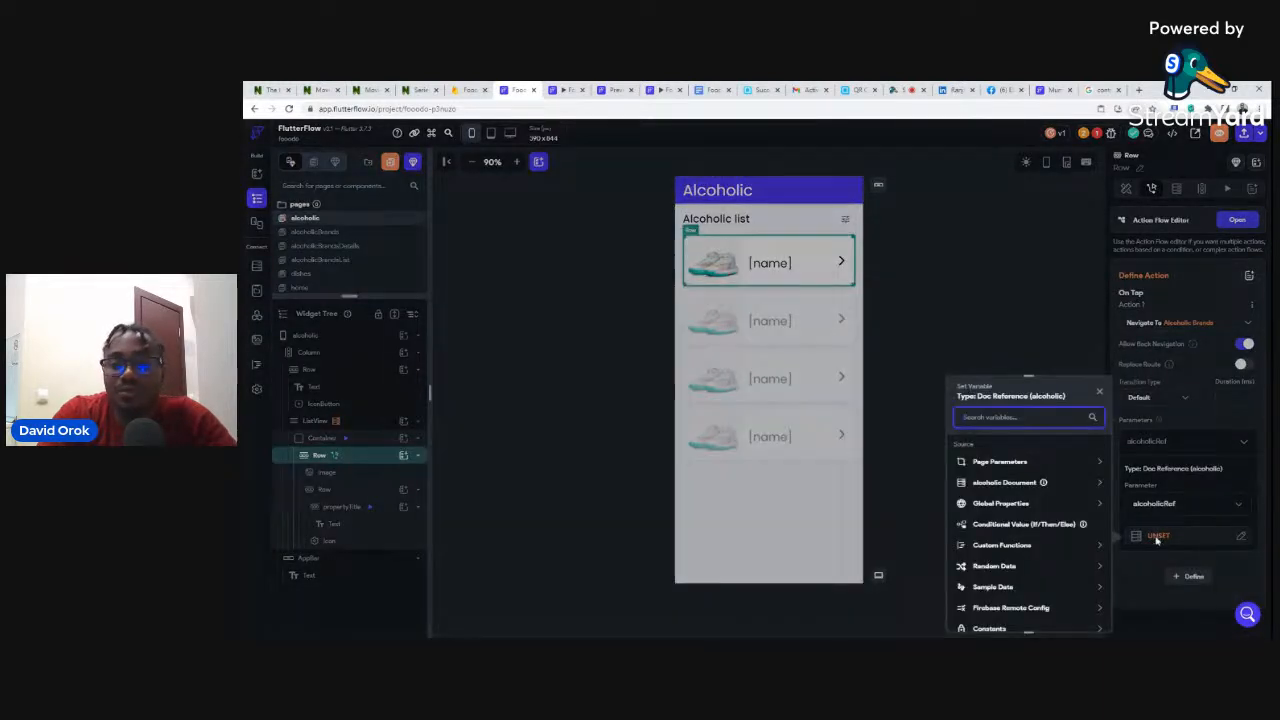
{"action": "left_click", "coordinate": [1005, 483]}
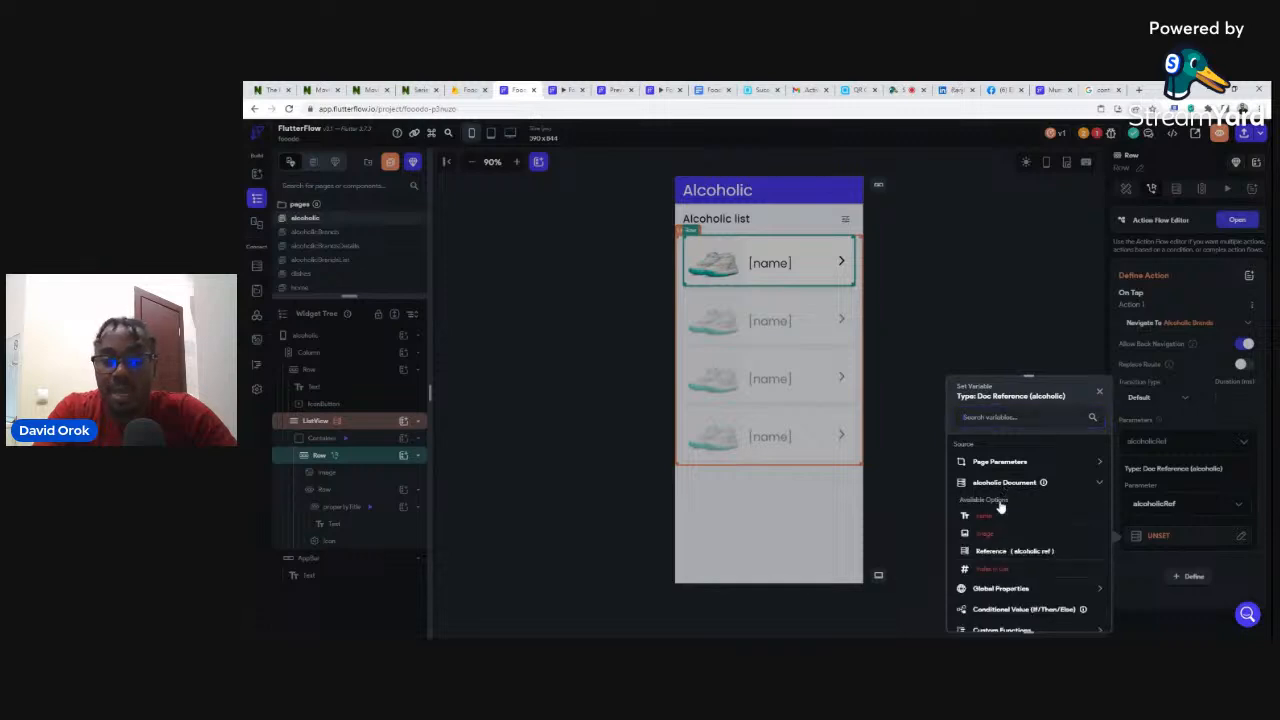
{"action": "left_click", "coordinate": [992, 553]}
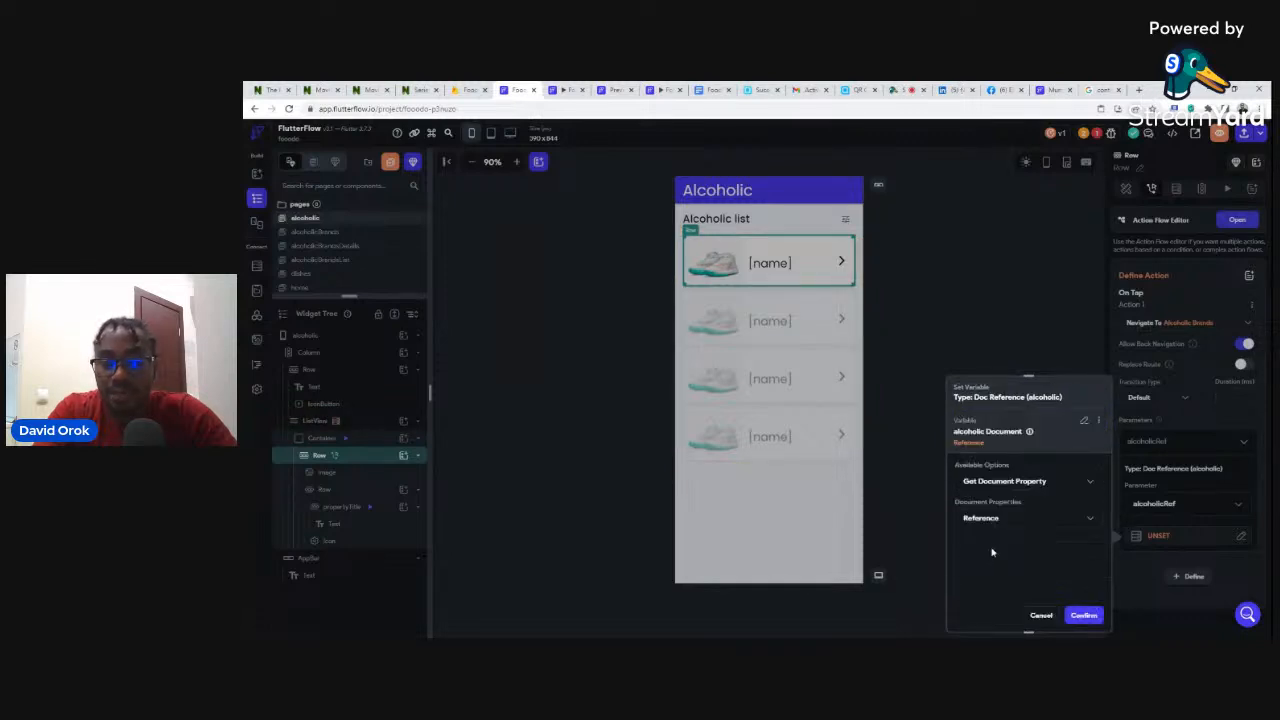
{"action": "left_click", "coordinate": [1084, 615]}
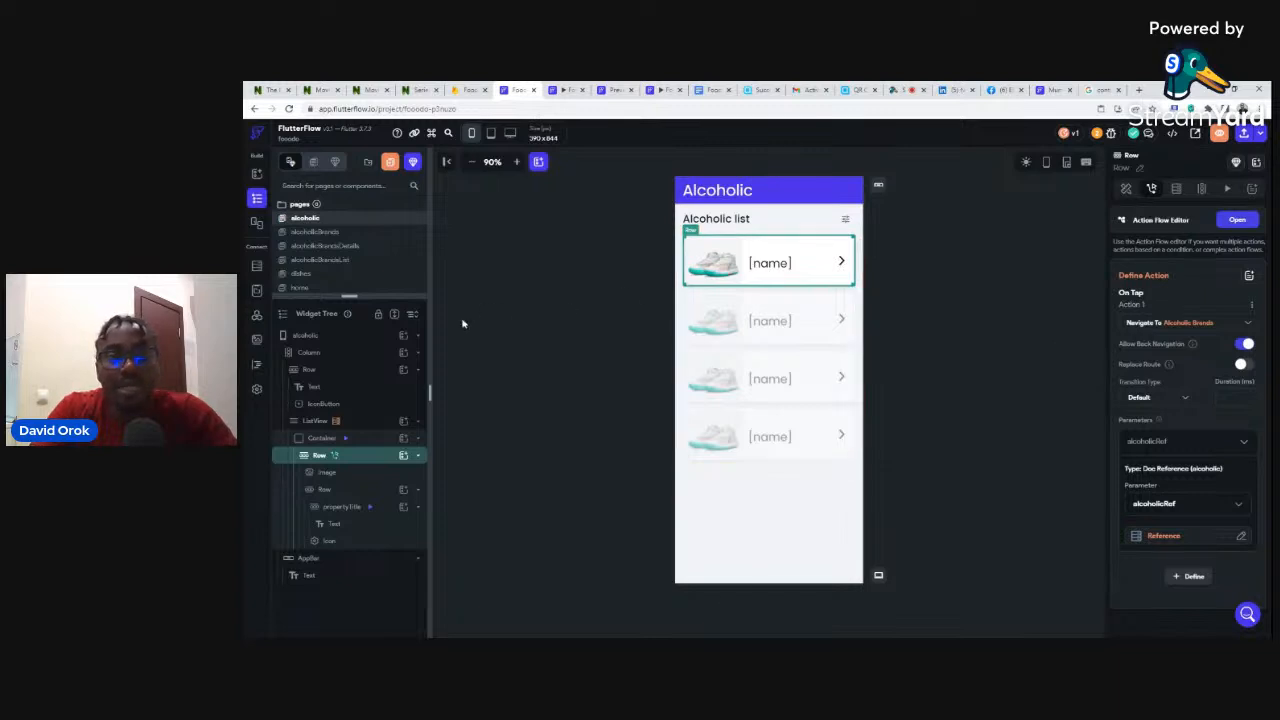
{"action": "left_click_drag", "start_coordinate": [349, 296], "coordinate": [350, 349]}
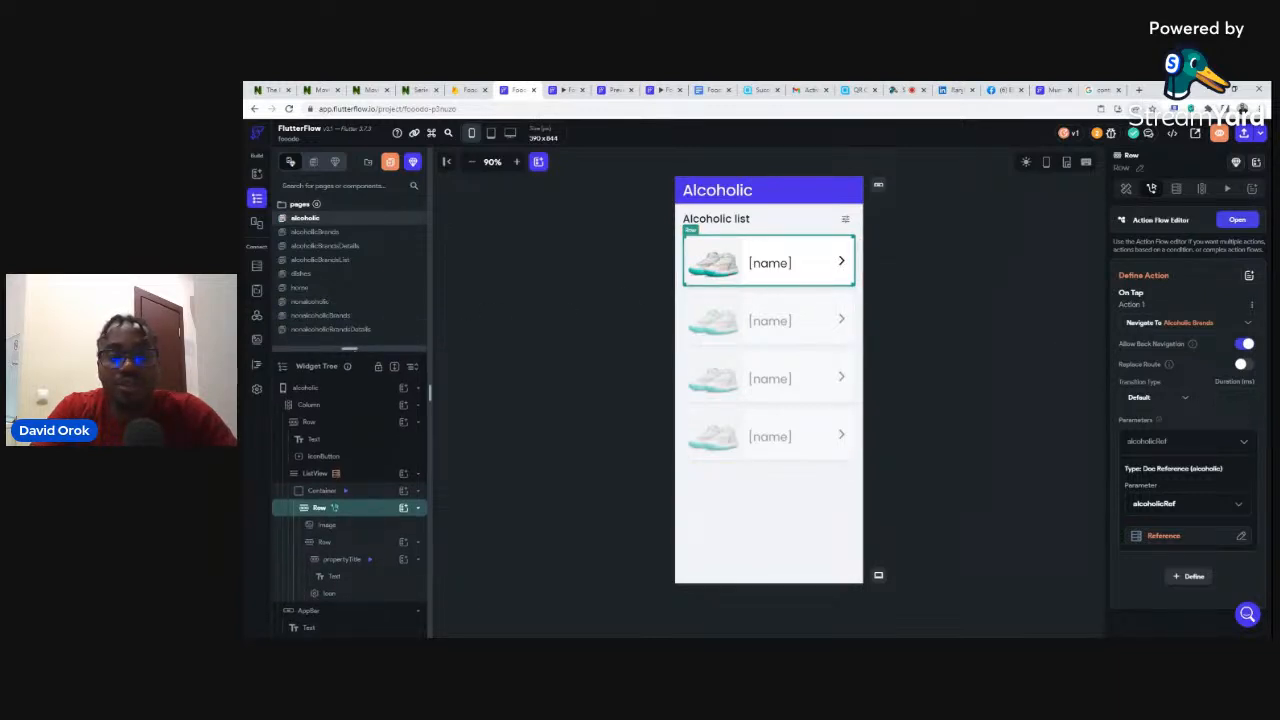
- Change the alcoholicBrands heading from 'Latest dishes' to 'Alcoholic brands', then switch to the running app
{"action": "left_click", "coordinate": [318, 232]}
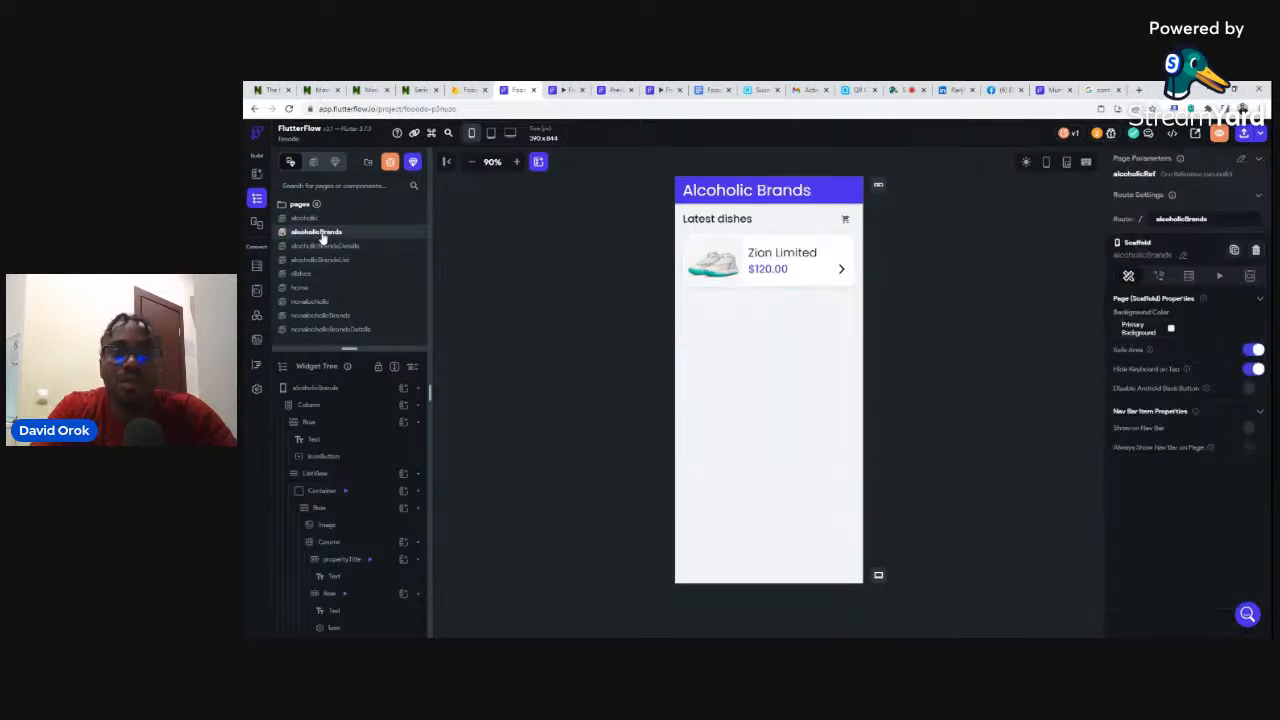
{"action": "left_click", "coordinate": [724, 224]}
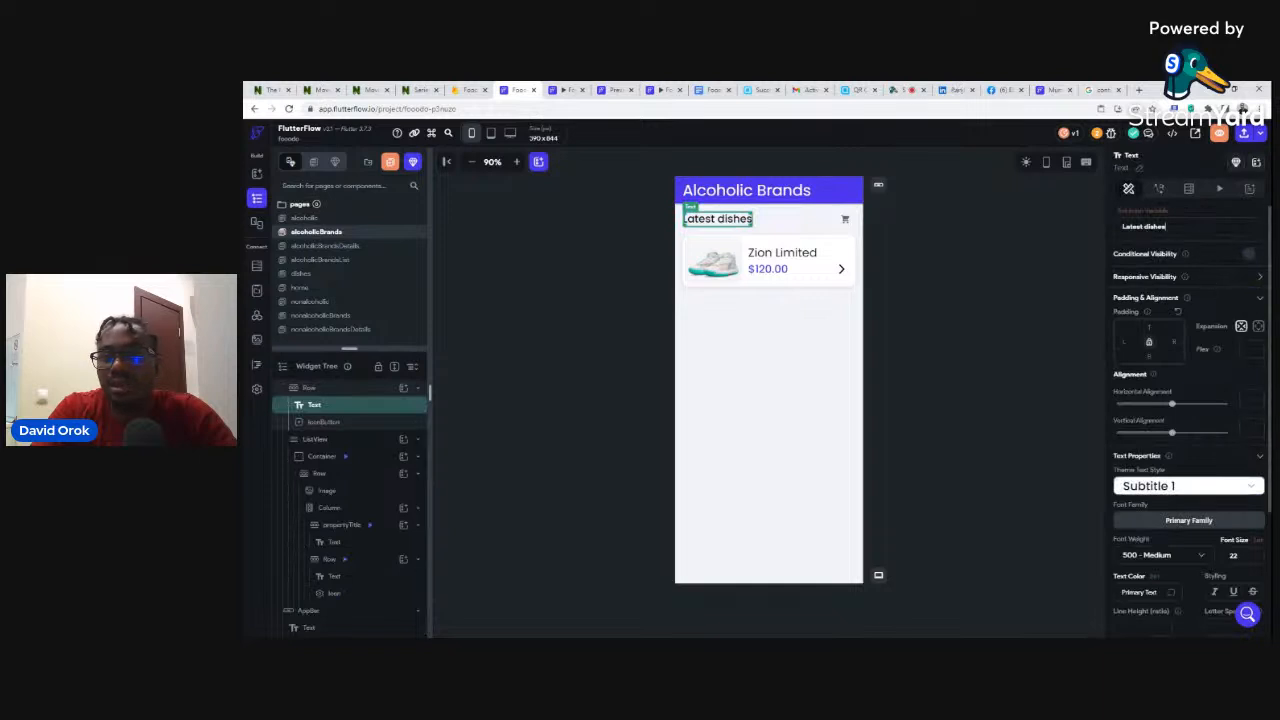
{"action": "left_click_drag", "start_coordinate": [1166, 226], "coordinate": [1121, 226]}
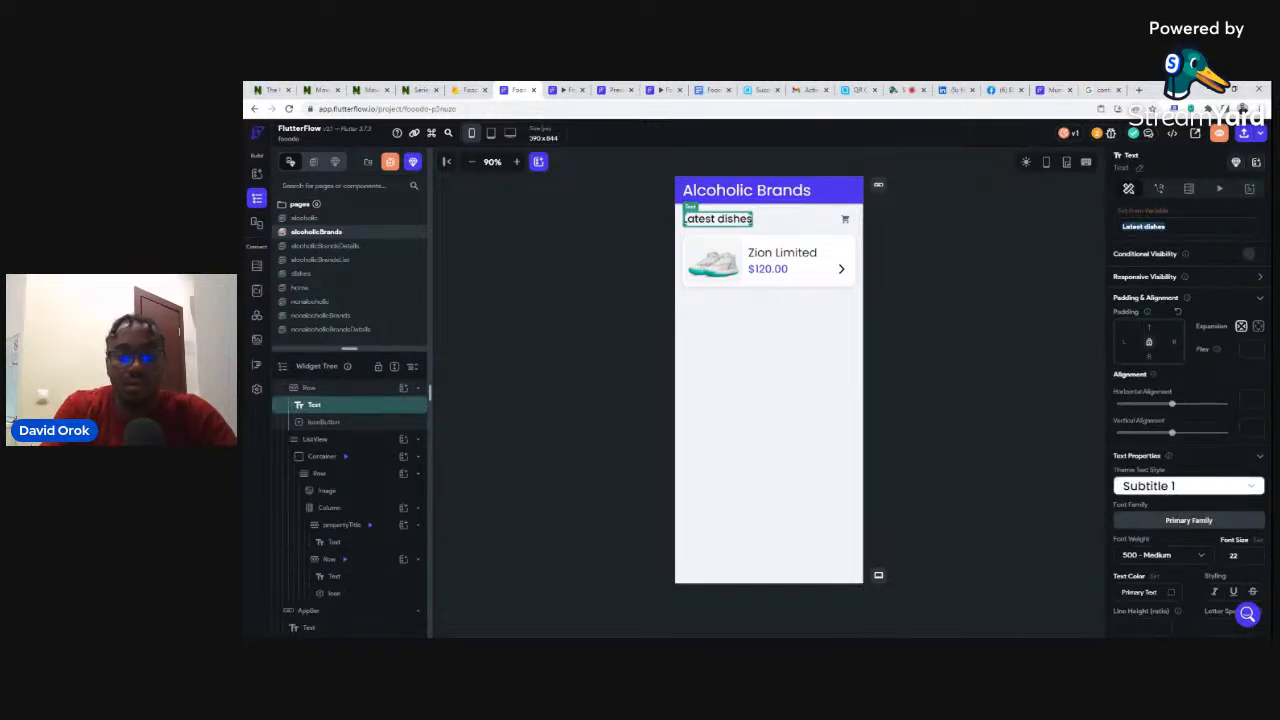
{"action": "type", "text": "Alco"}
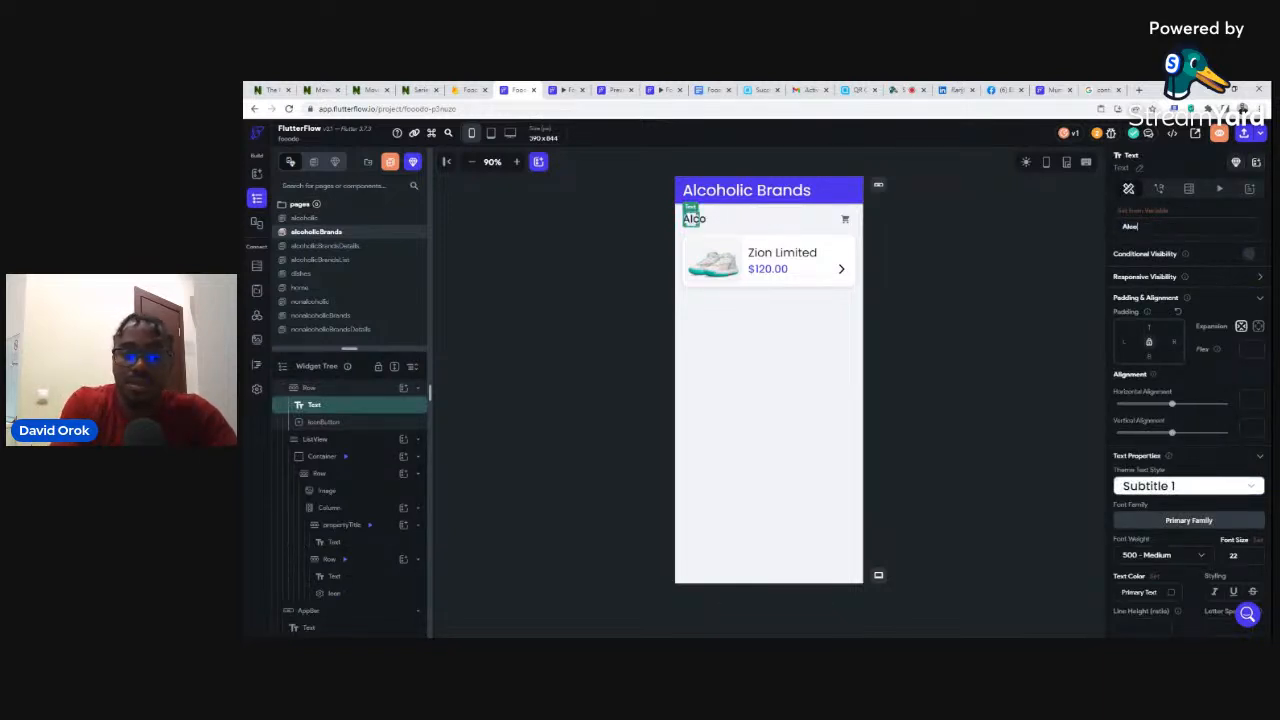
{"action": "type", "text": "hol"}
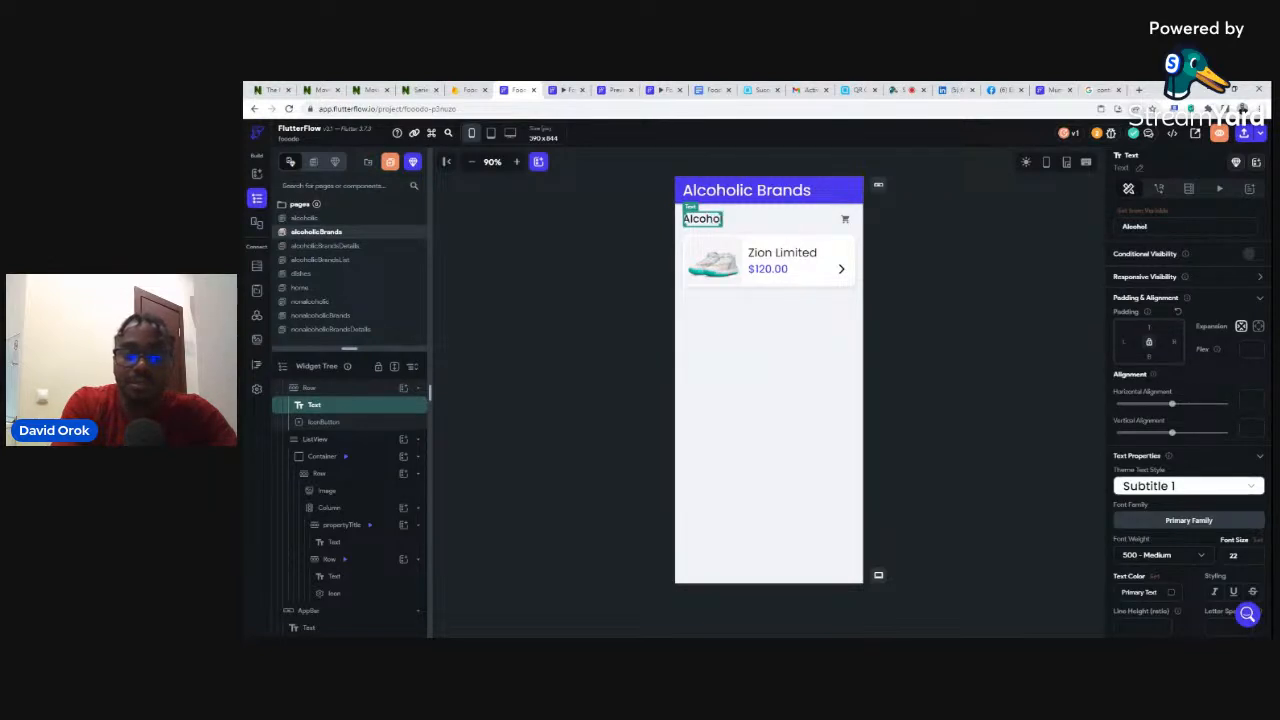
{"action": "type", "text": "ic brand"}
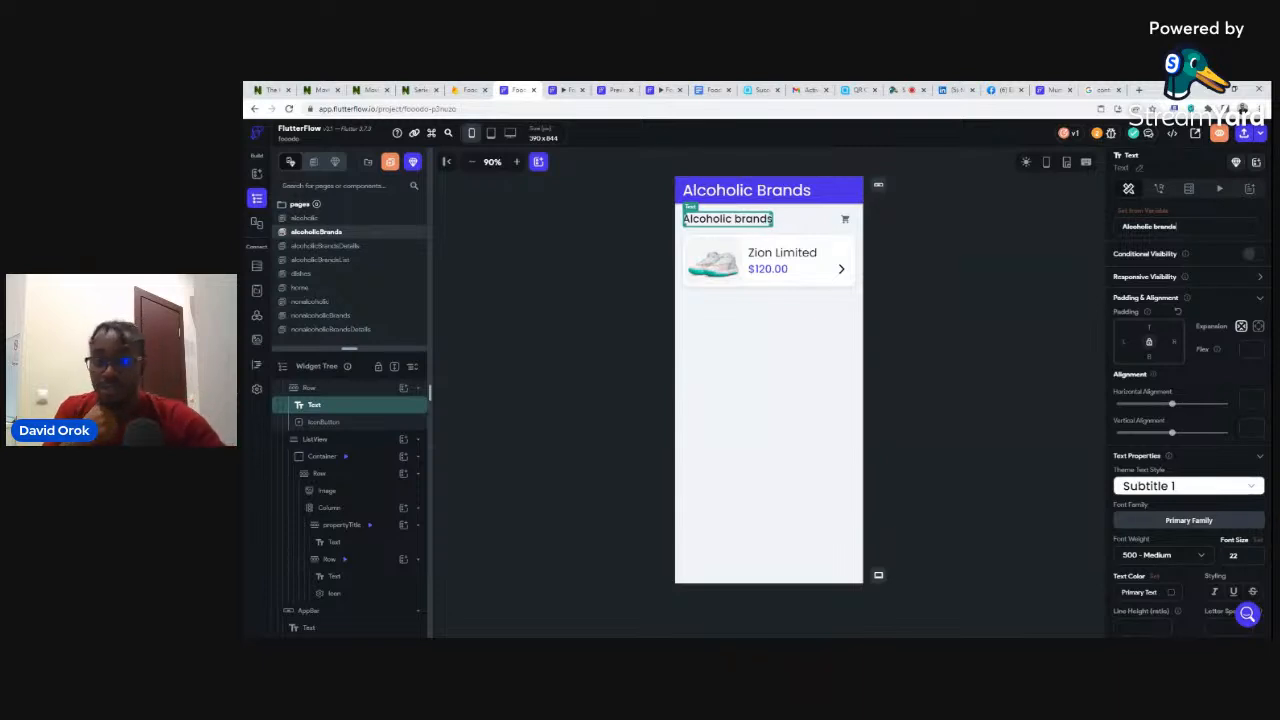
{"action": "type", "text": "s"}
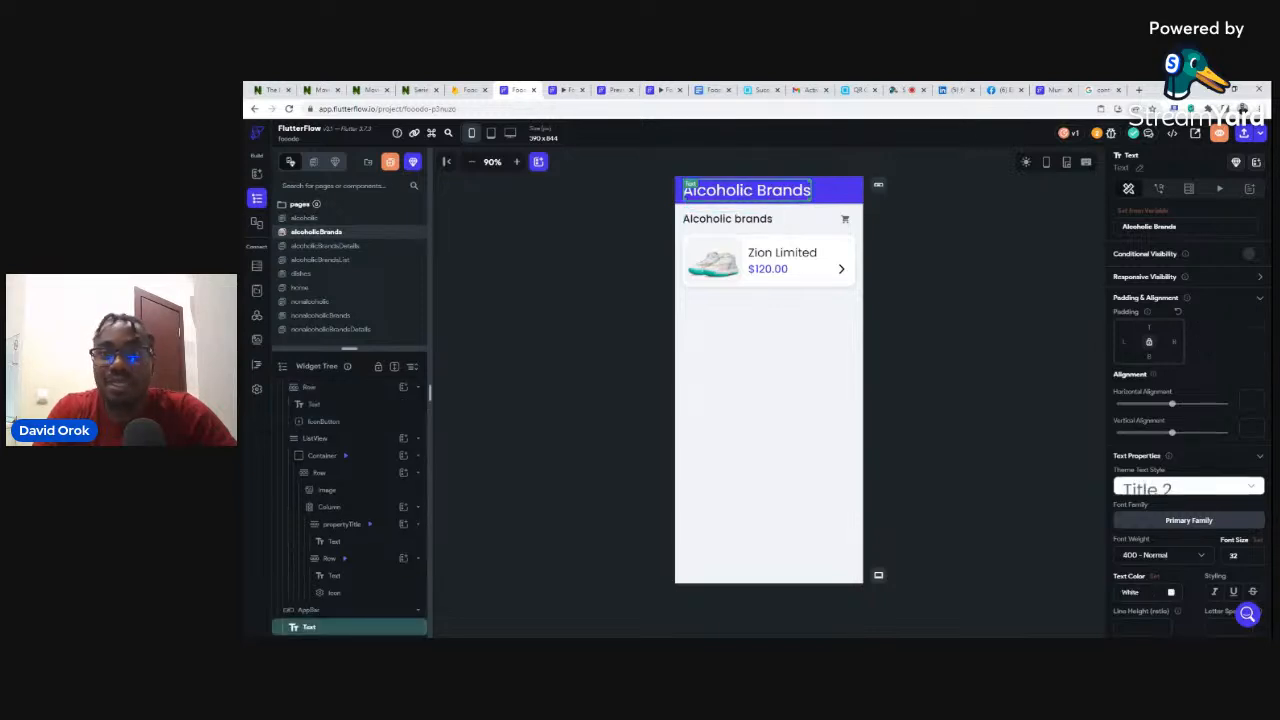
{"action": "left_click", "coordinate": [1050, 90]}
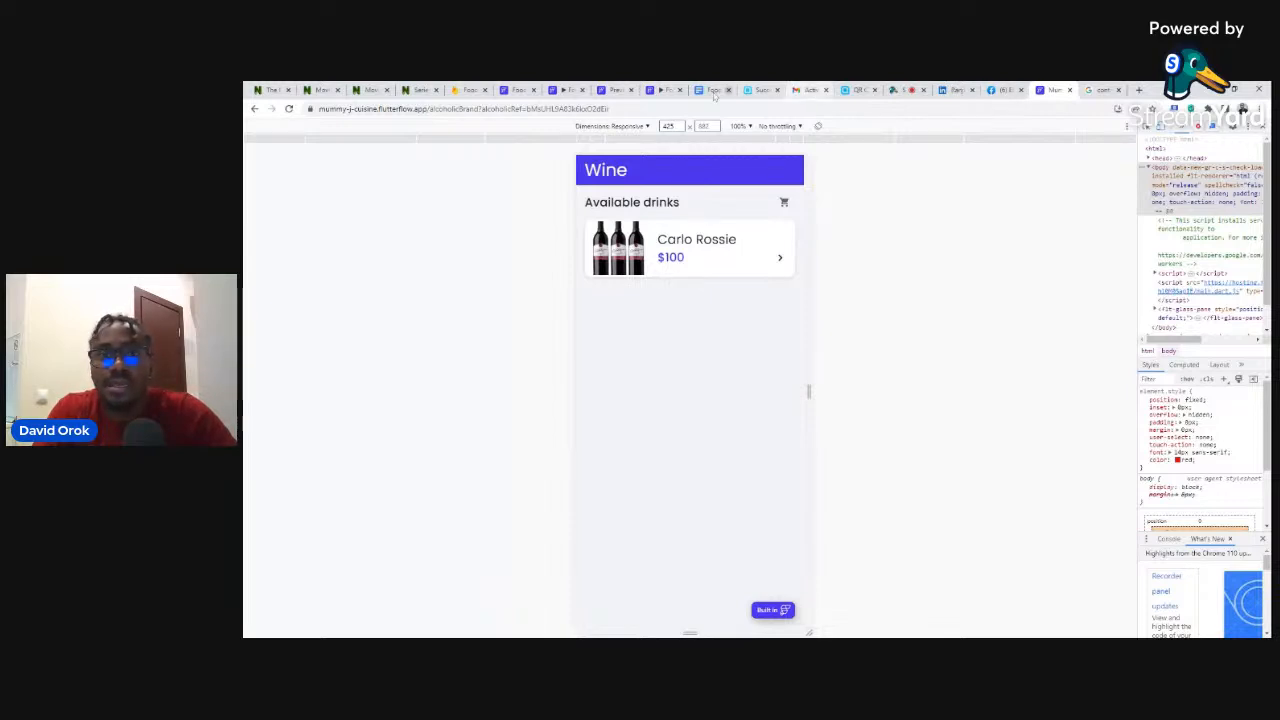
{"action": "left_click", "coordinate": [558, 89]}
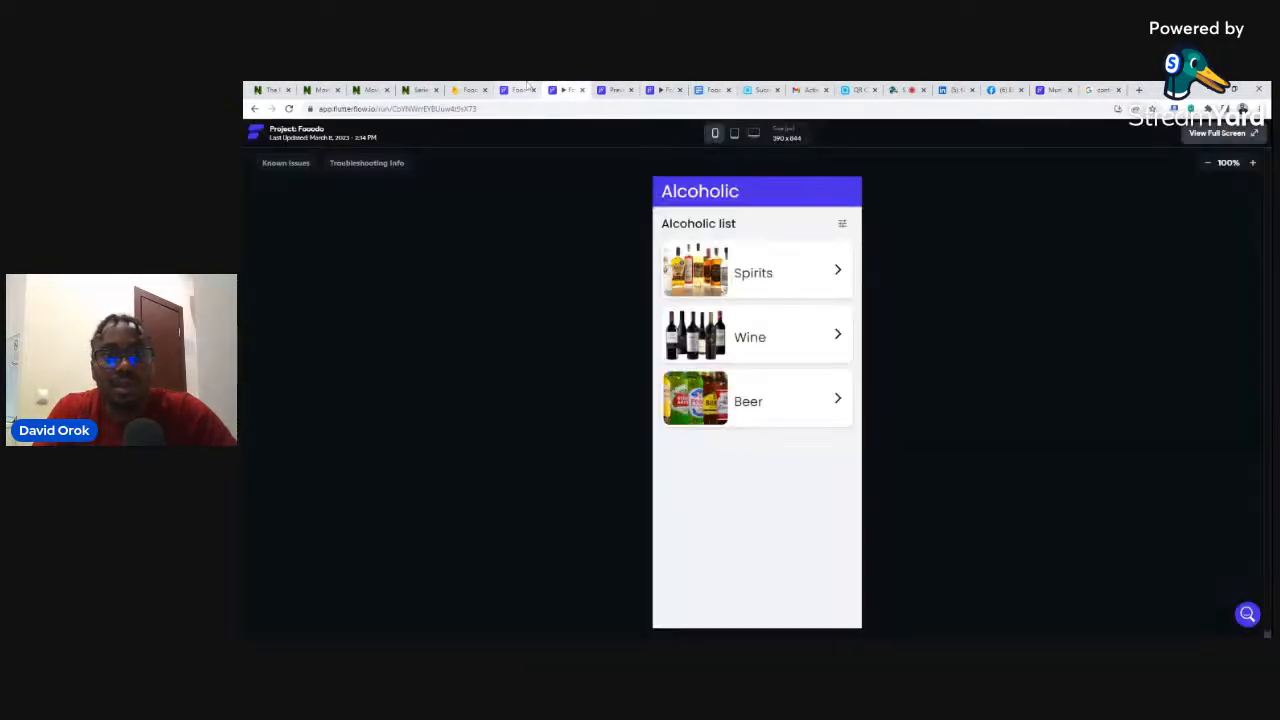
- Return from the app preview to the editor and select the alcoholicBrands page's main column
{"action": "left_click", "coordinate": [527, 89]}
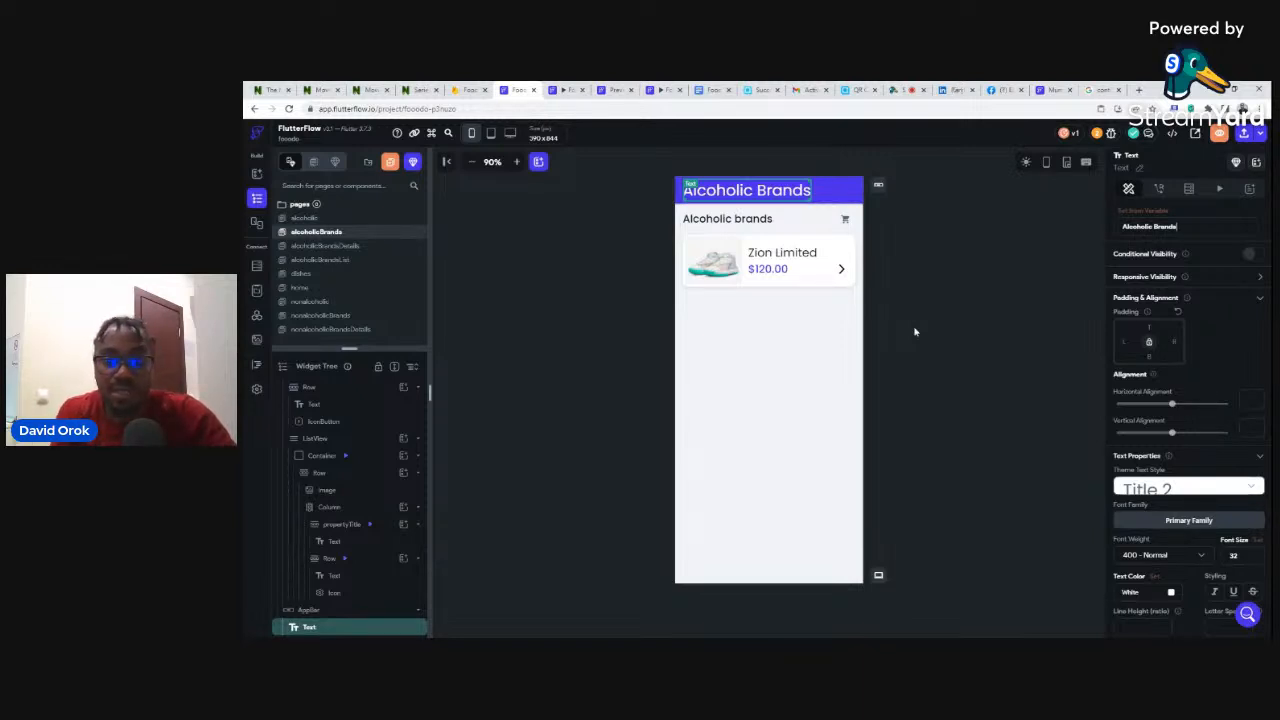
{"action": "left_click", "coordinate": [683, 231]}
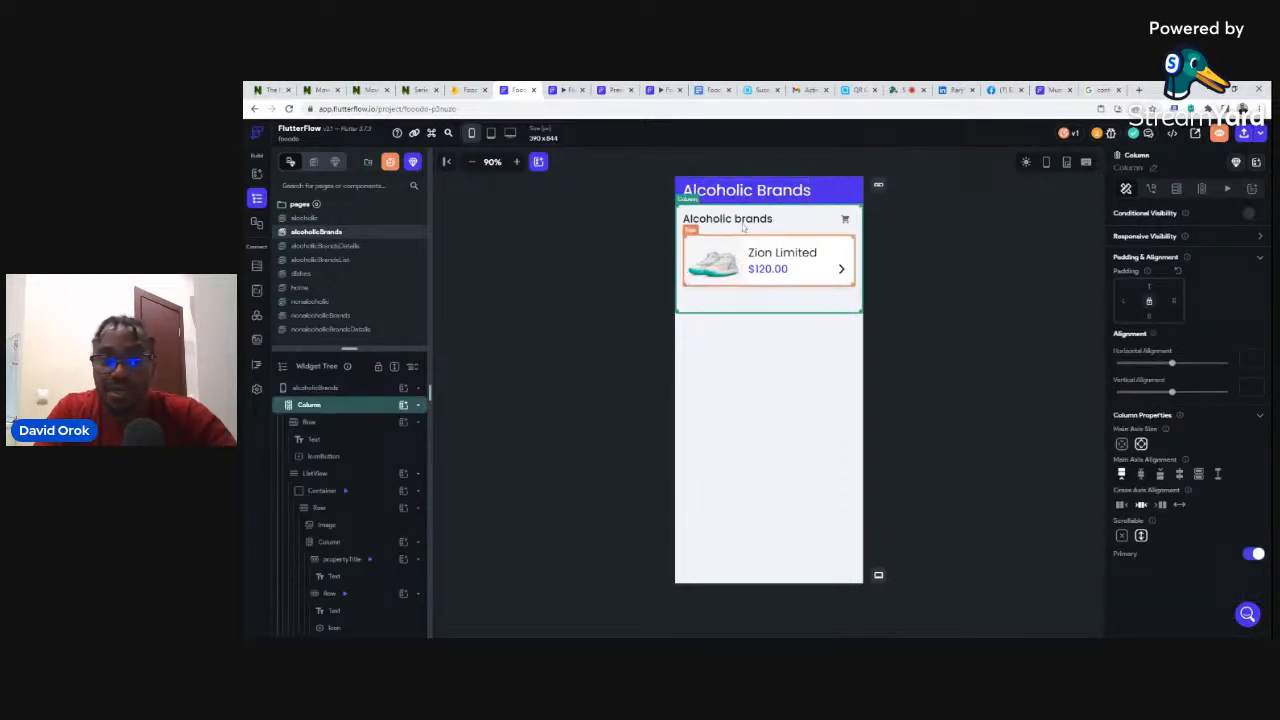
- Dismiss the title's variable picker without binding, then select the alcoholicBrands page scaffold
{"action": "left_click", "coordinate": [755, 195]}
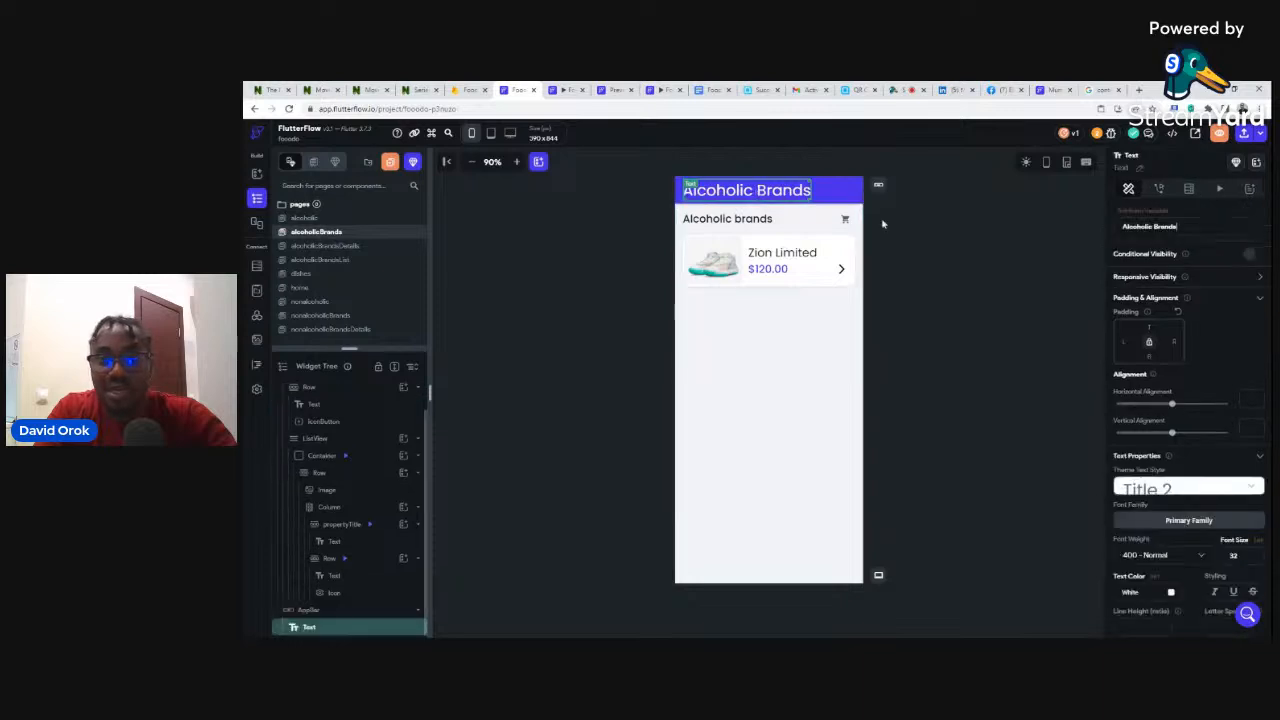
{"action": "left_click", "coordinate": [1135, 212]}
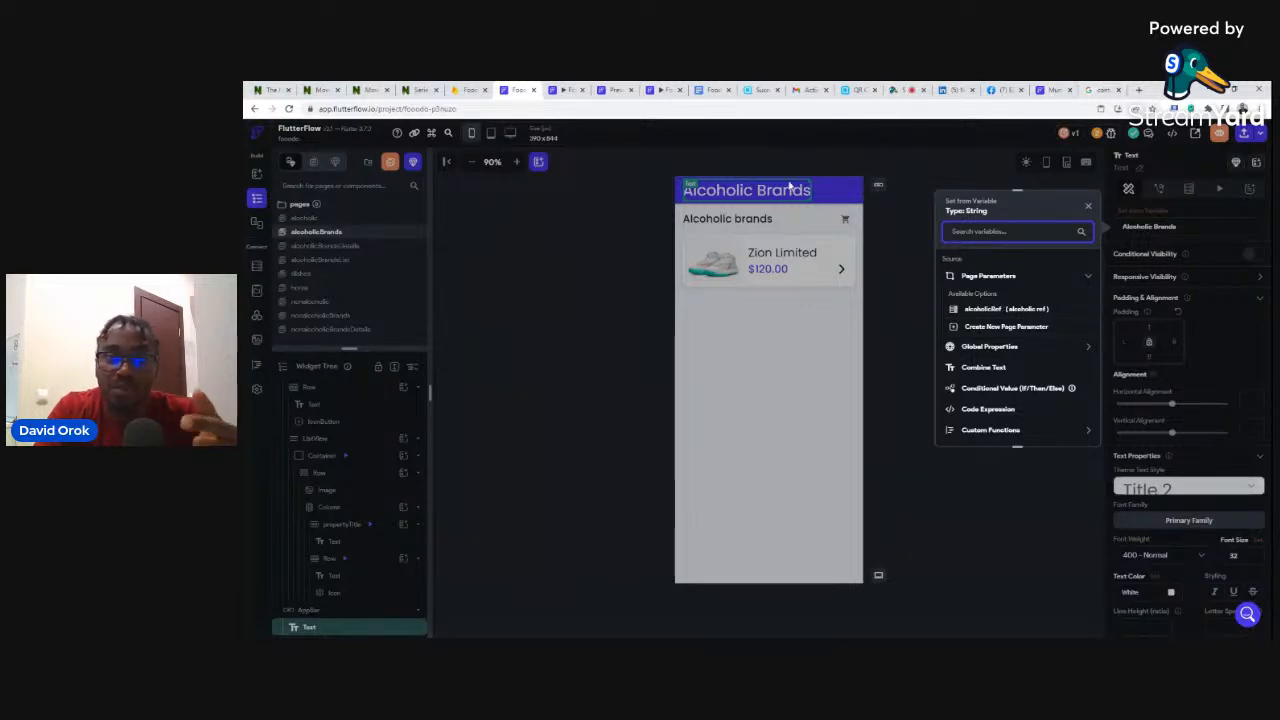
{"action": "left_click", "coordinate": [868, 137]}
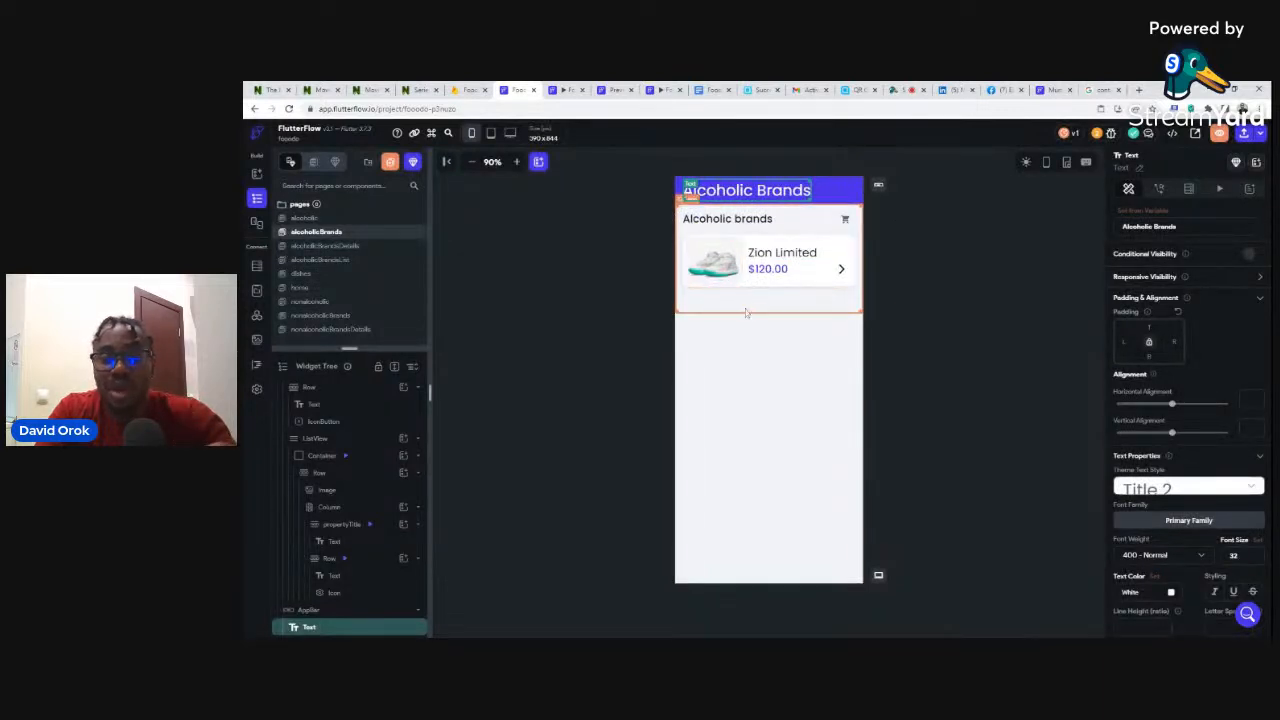
{"action": "left_click", "coordinate": [689, 328]}
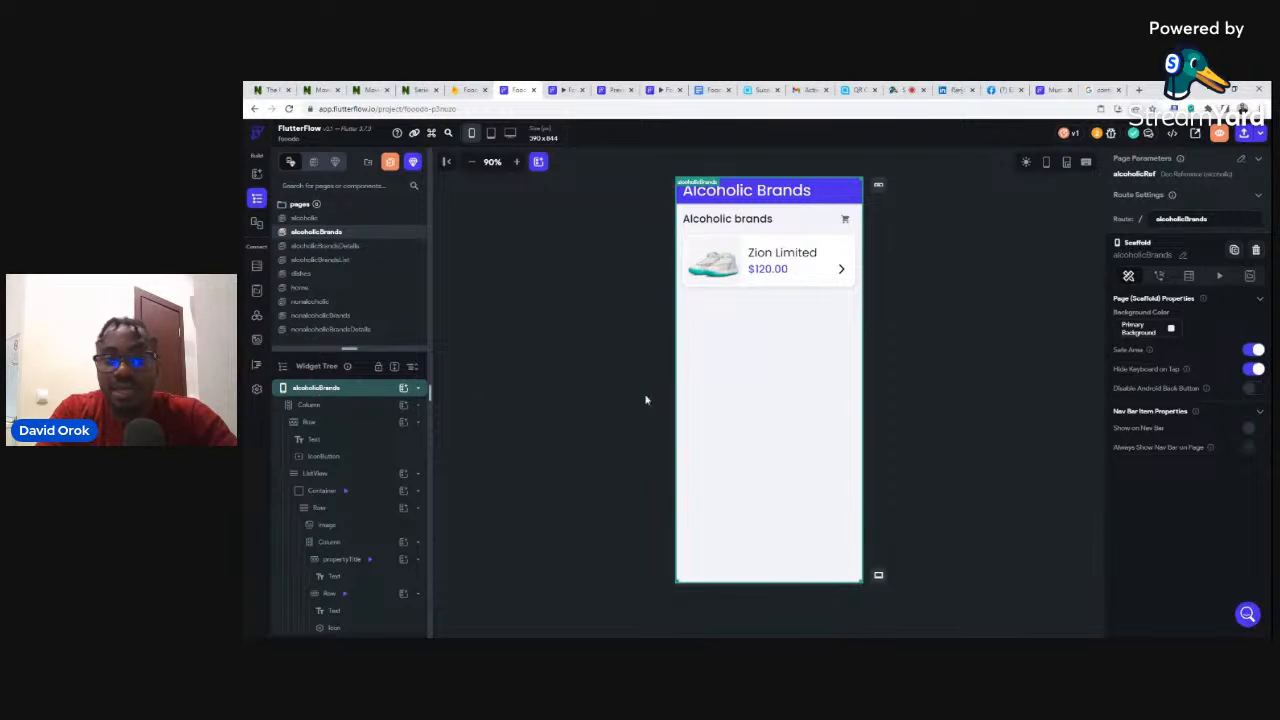
- Add a page query: Document from Reference on the alcoholic collection using alcoholicRef
{"action": "left_click", "coordinate": [1188, 276]}
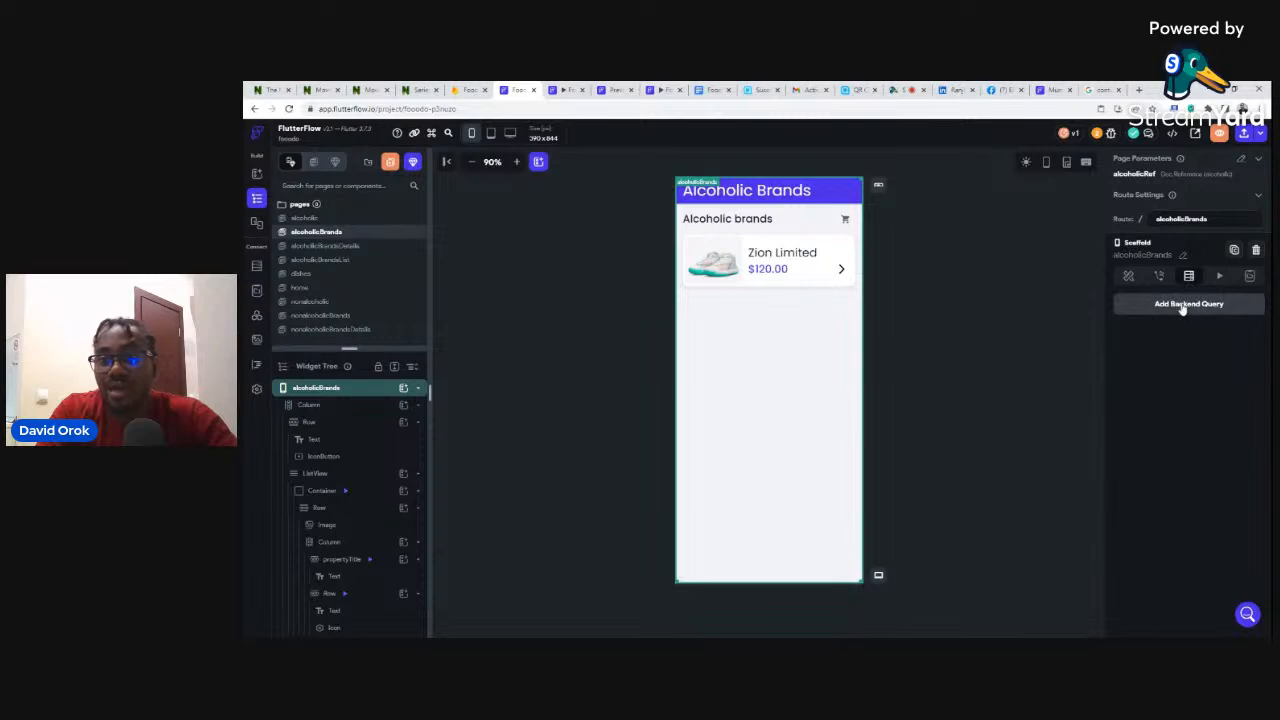
{"action": "left_click", "coordinate": [1184, 304]}
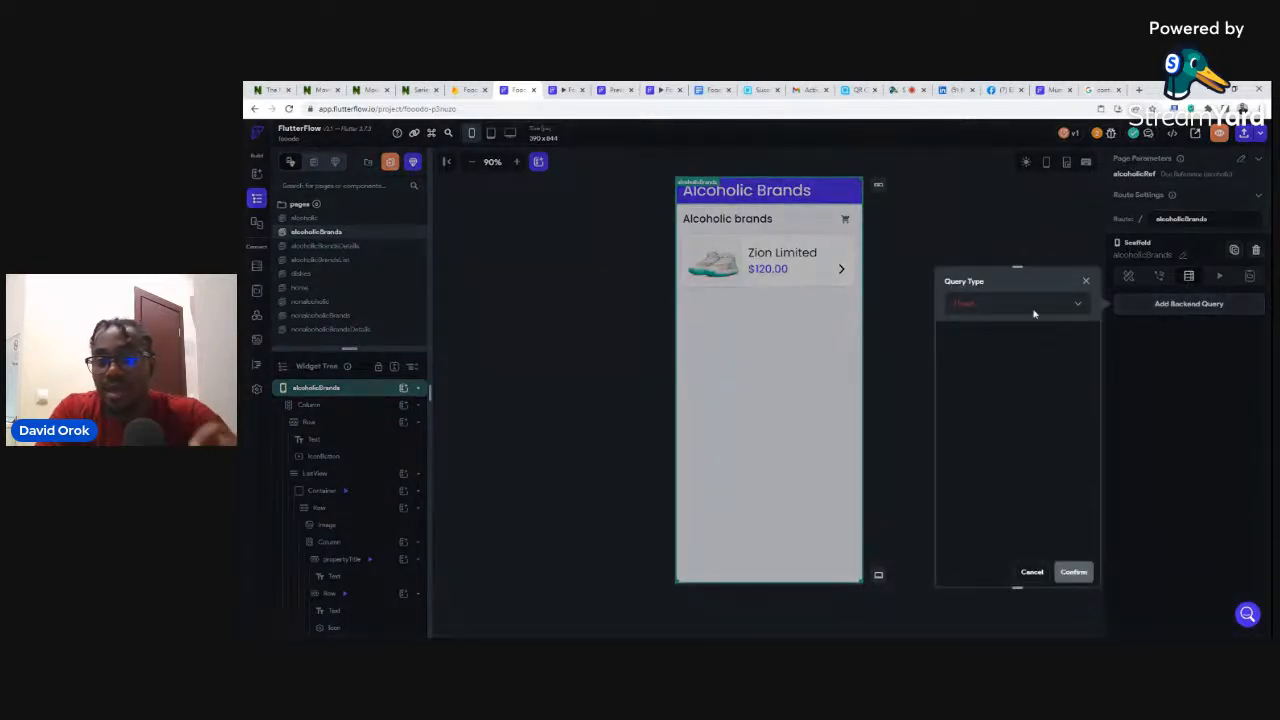
{"action": "left_click", "coordinate": [960, 306]}
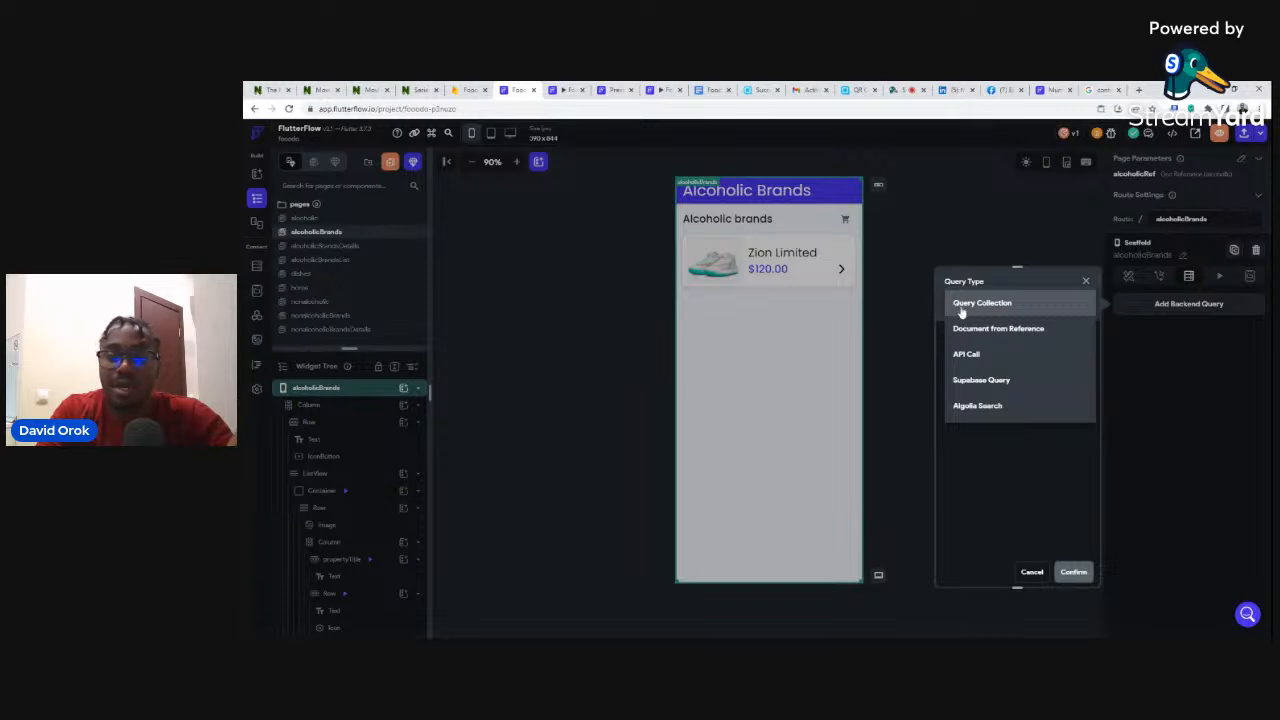
{"action": "left_click", "coordinate": [976, 330]}
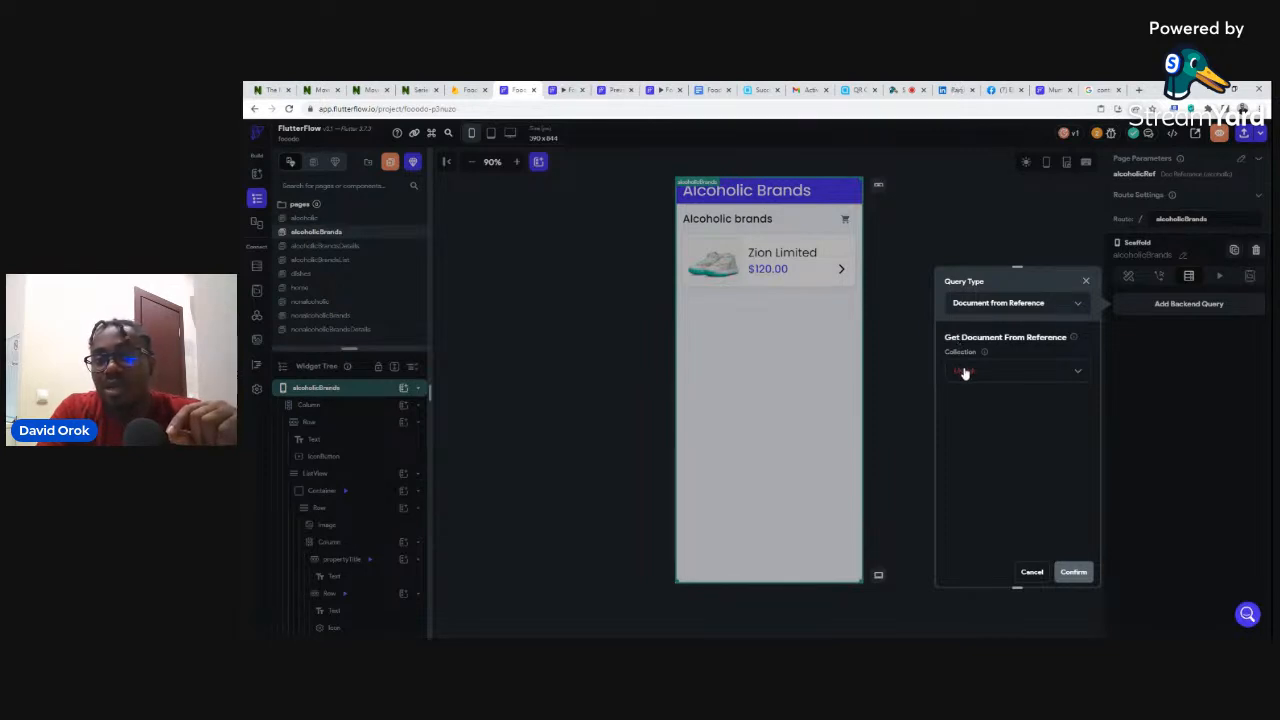
{"action": "left_click", "coordinate": [964, 372]}
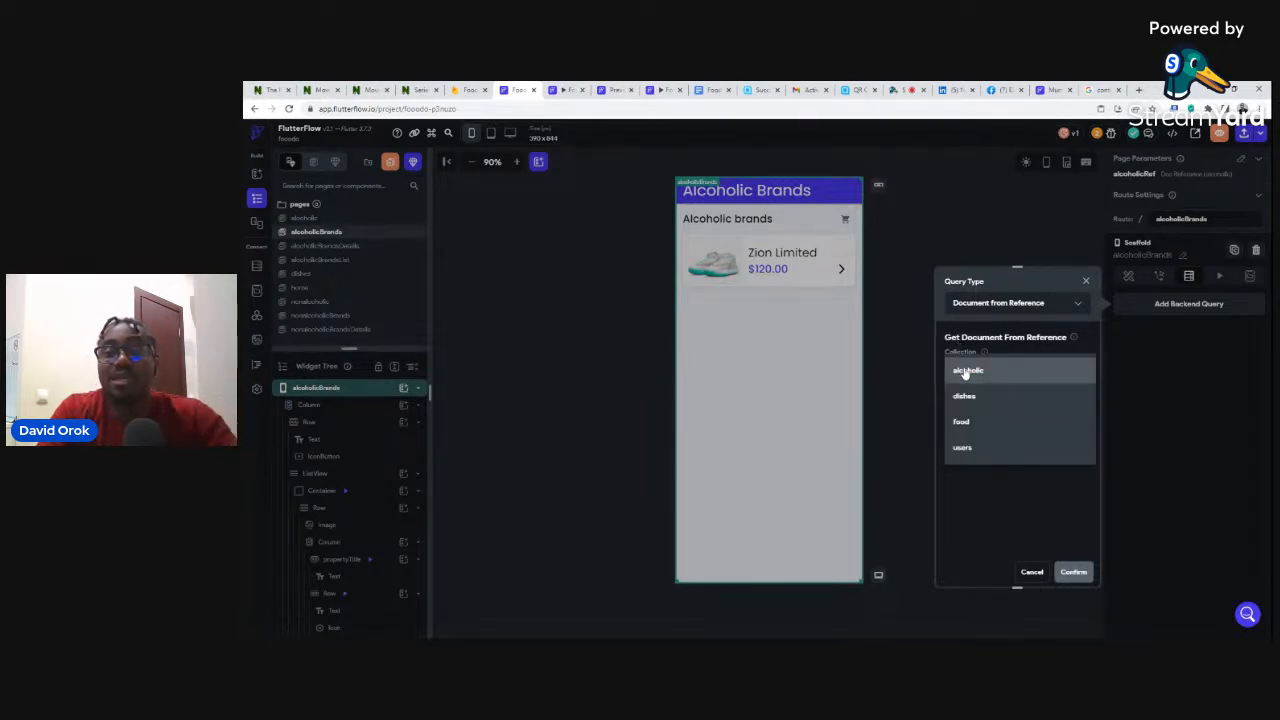
{"action": "left_click", "coordinate": [965, 372]}
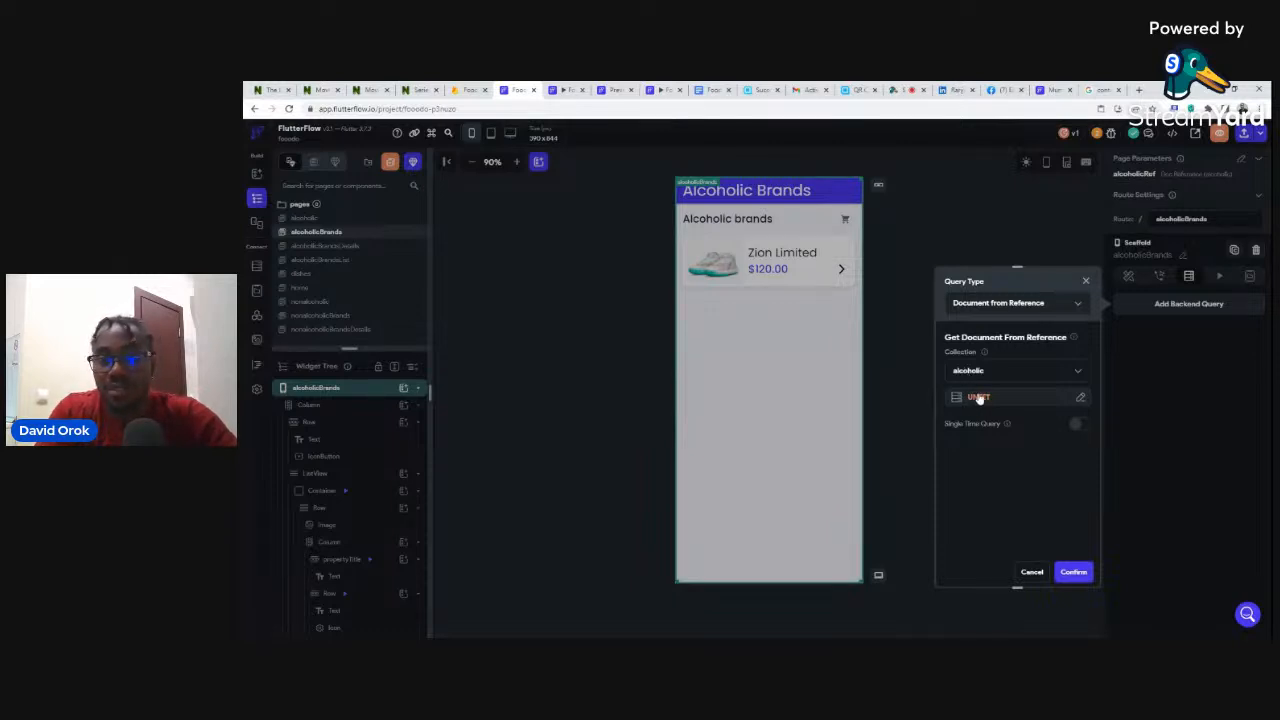
{"action": "left_click", "coordinate": [977, 397]}
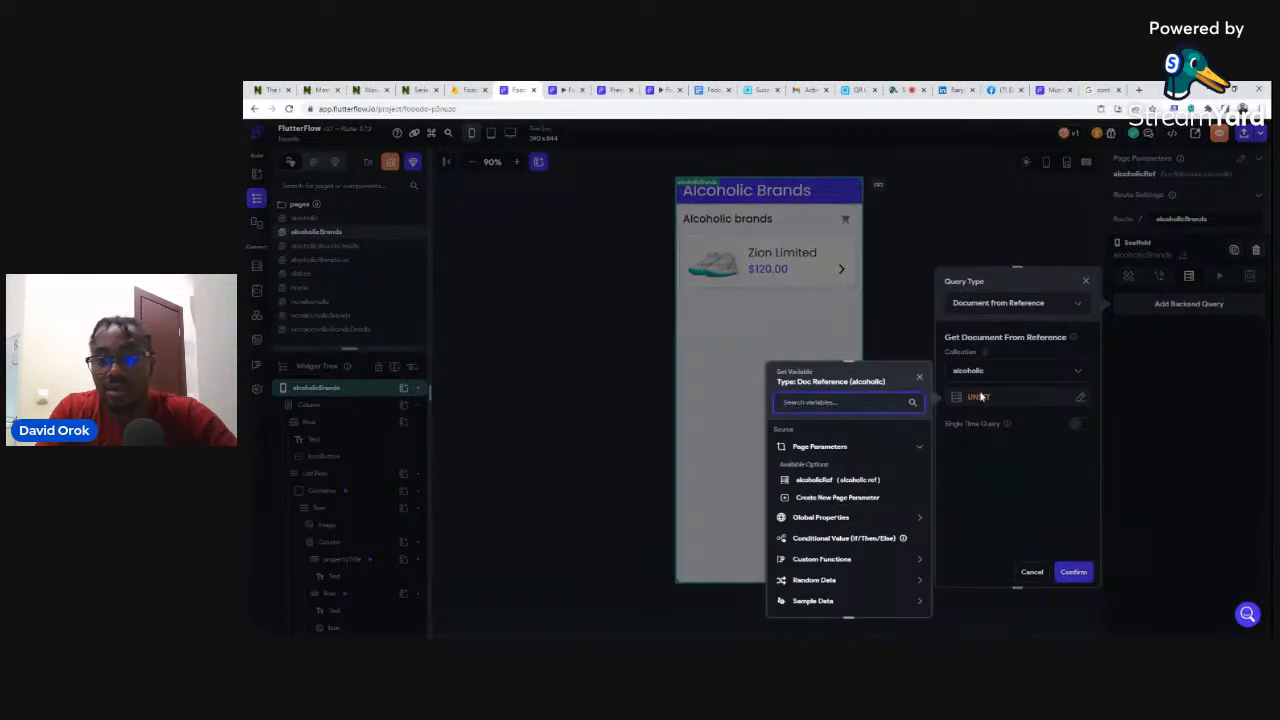
{"action": "left_click", "coordinate": [827, 484]}
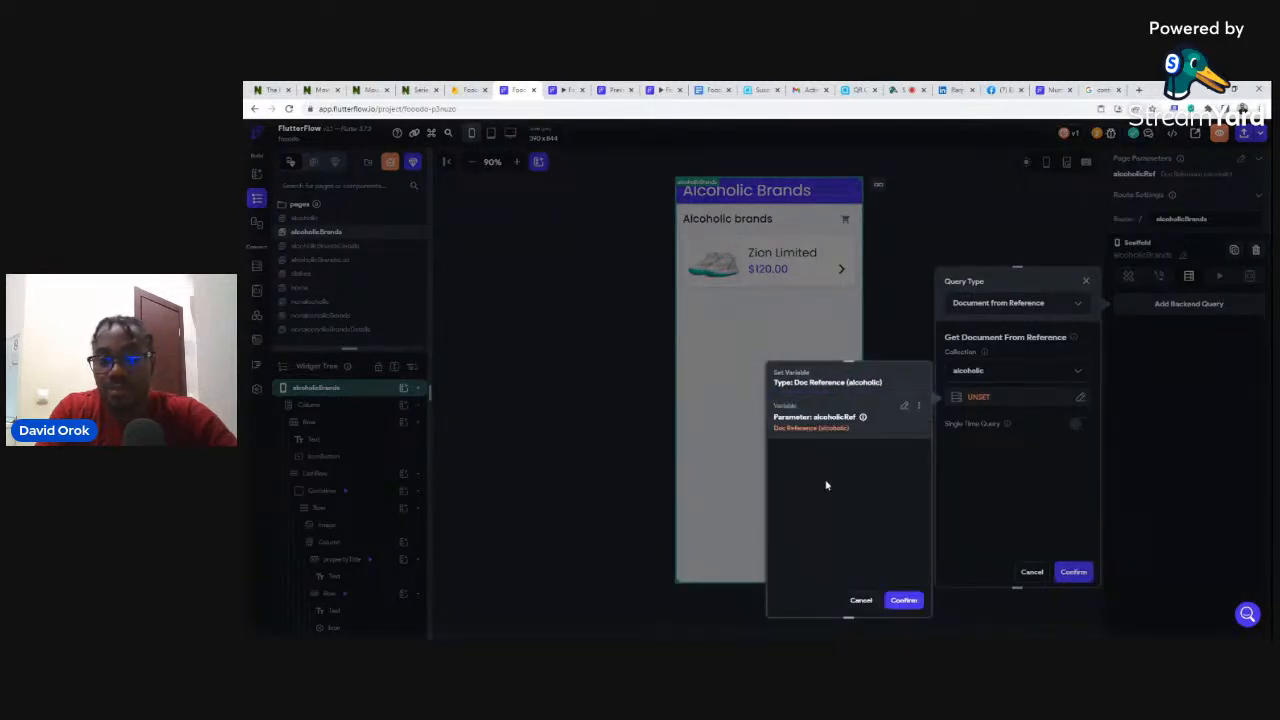
{"action": "left_click", "coordinate": [904, 601]}
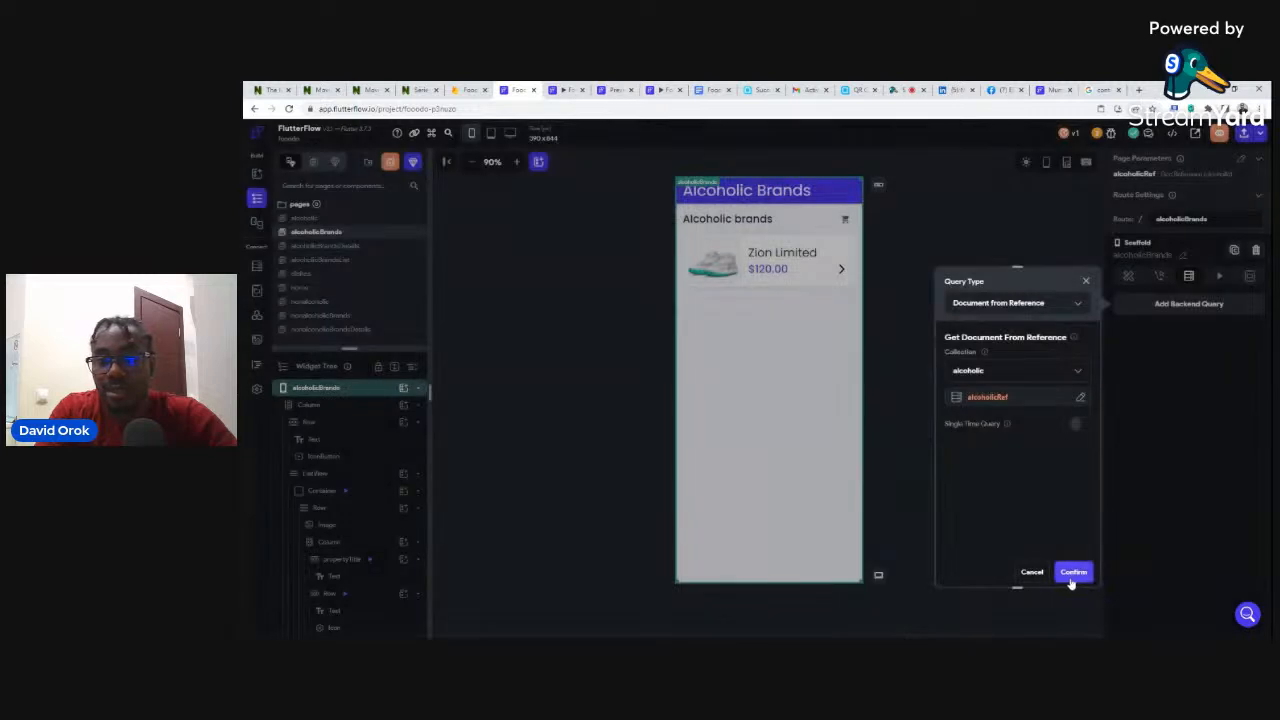
{"action": "left_click", "coordinate": [1073, 573]}
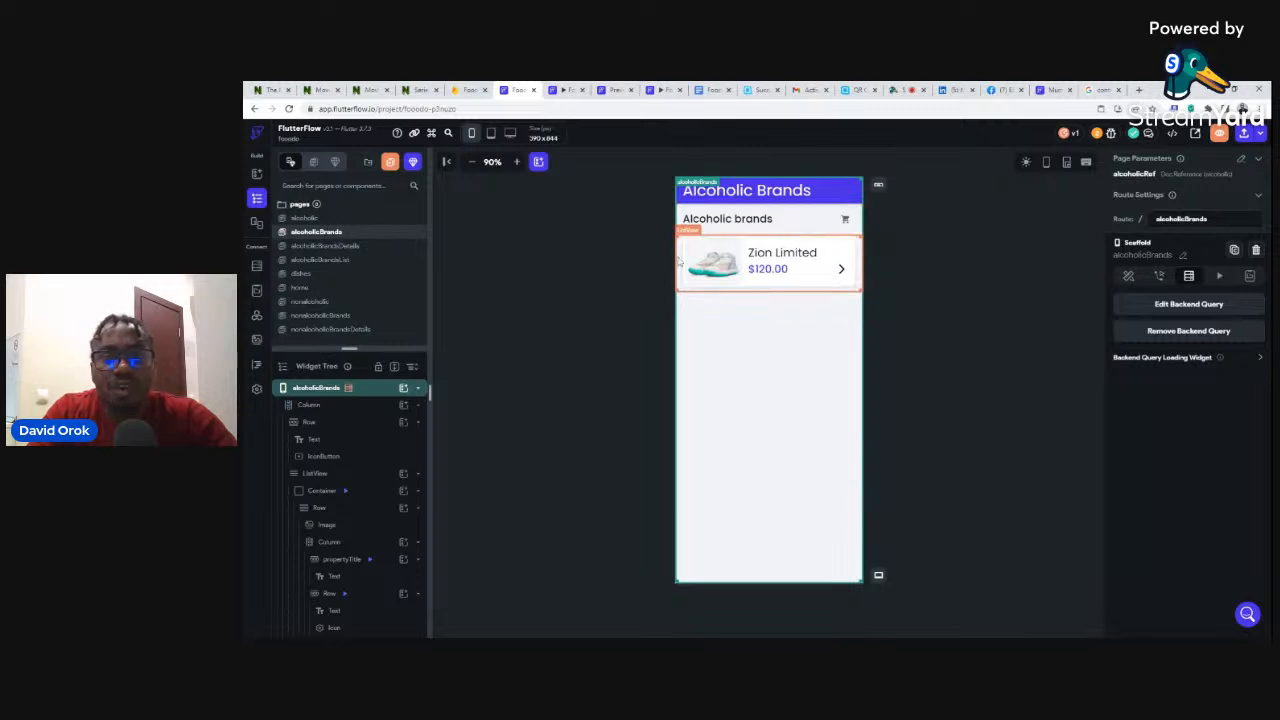
{"action": "left_click", "coordinate": [679, 260]}
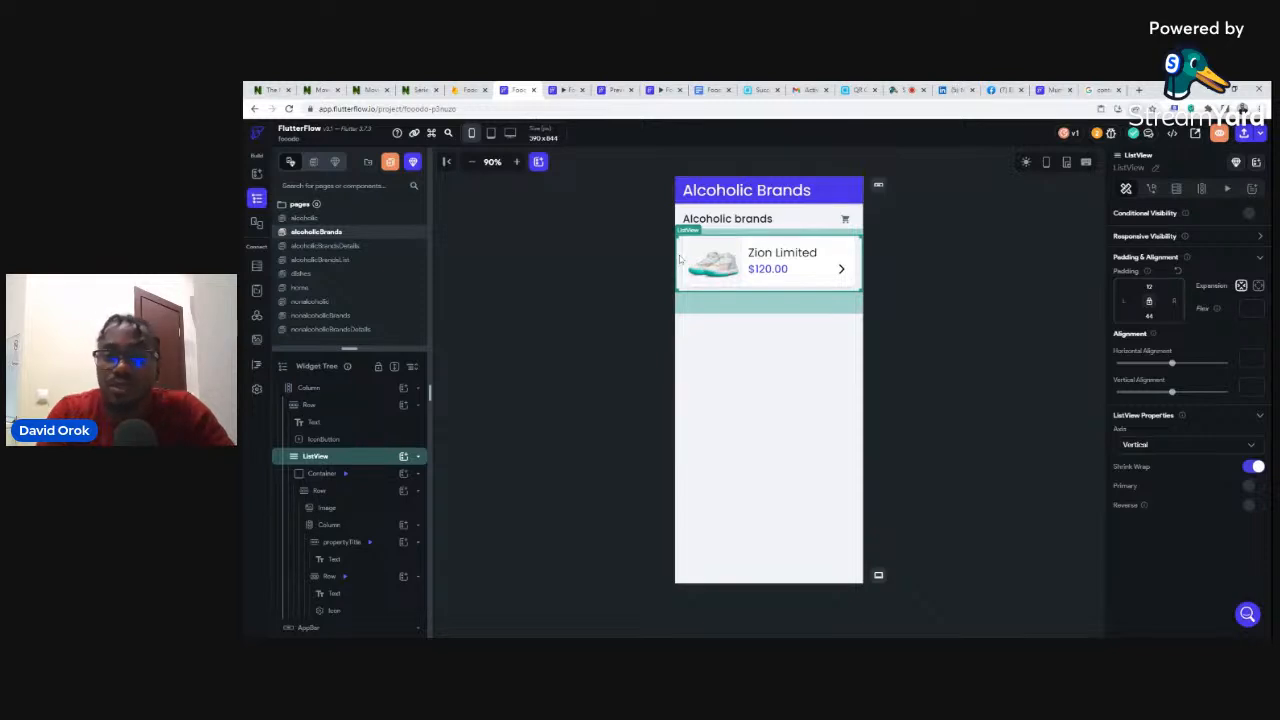
{"action": "left_click", "coordinate": [1176, 189]}
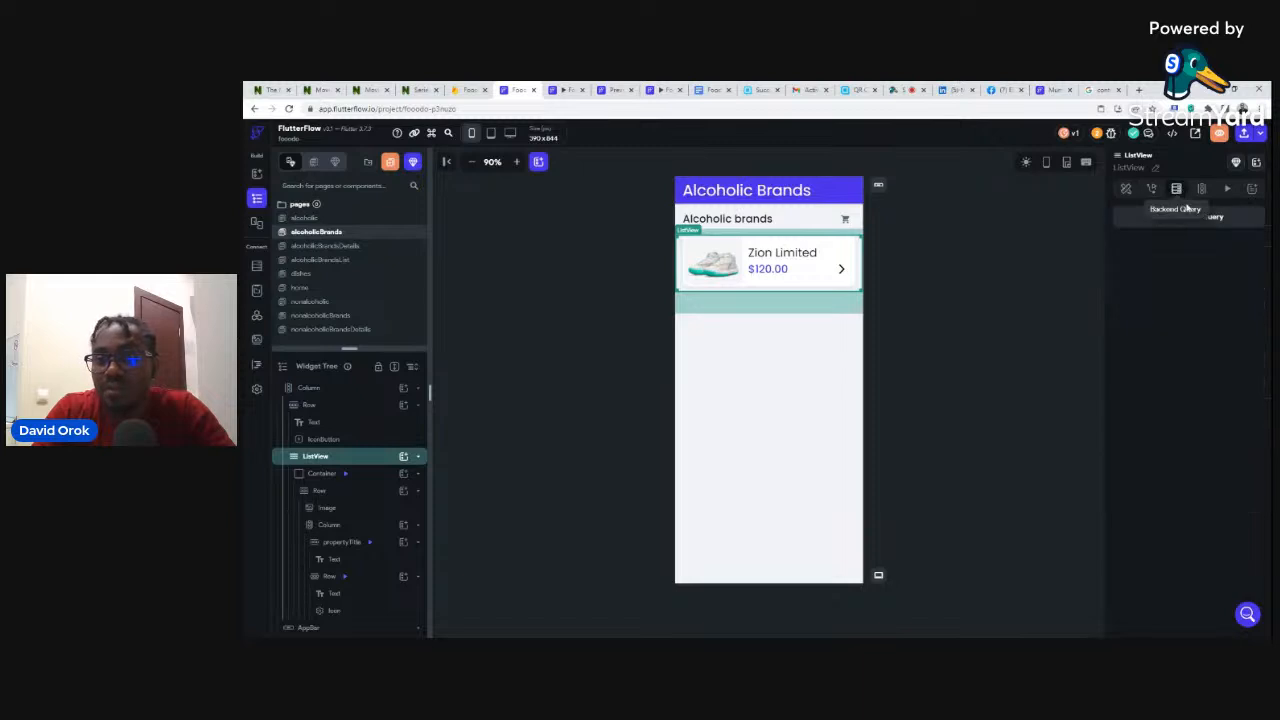
{"action": "left_click", "coordinate": [1178, 218]}
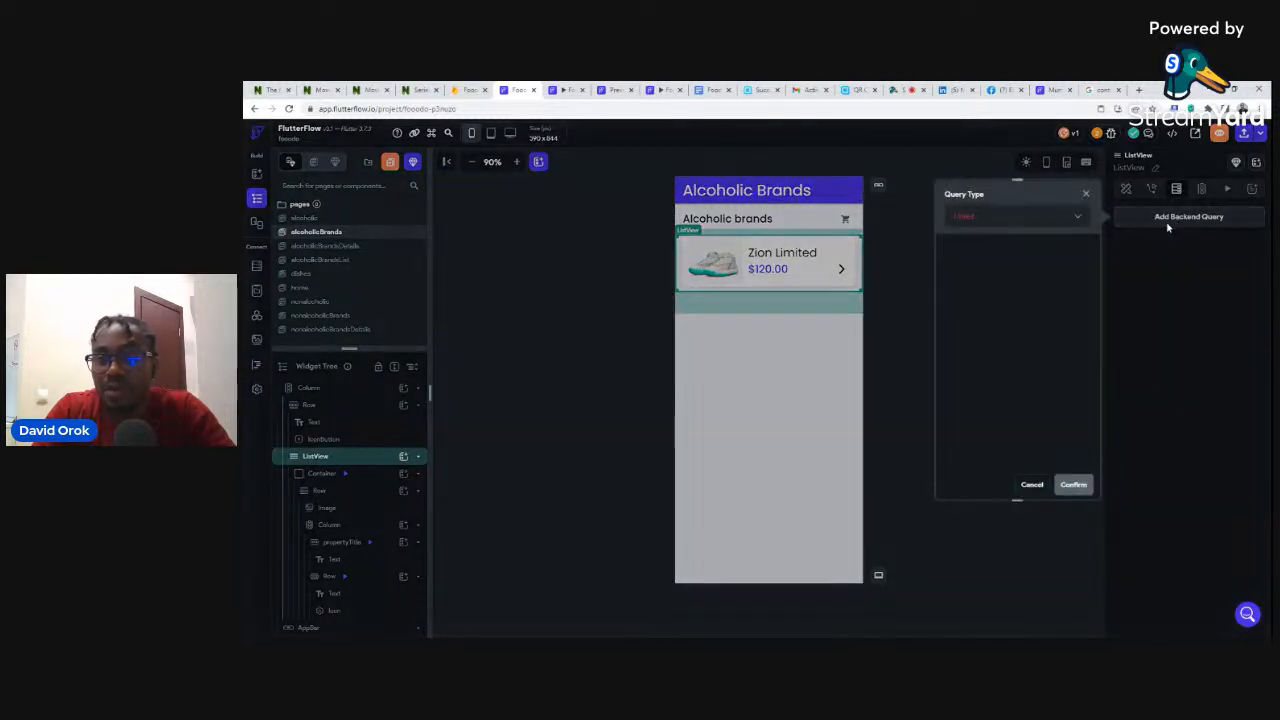
{"action": "left_click", "coordinate": [966, 217]}
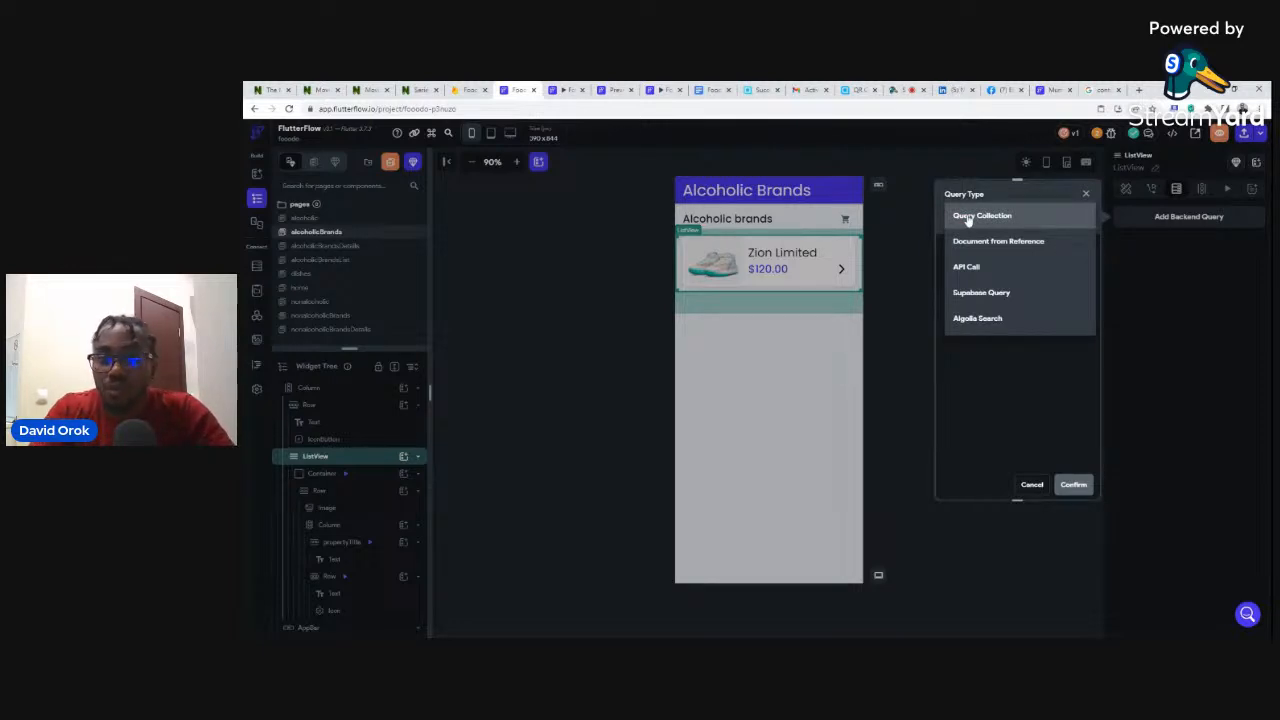
{"action": "left_click", "coordinate": [967, 217]}
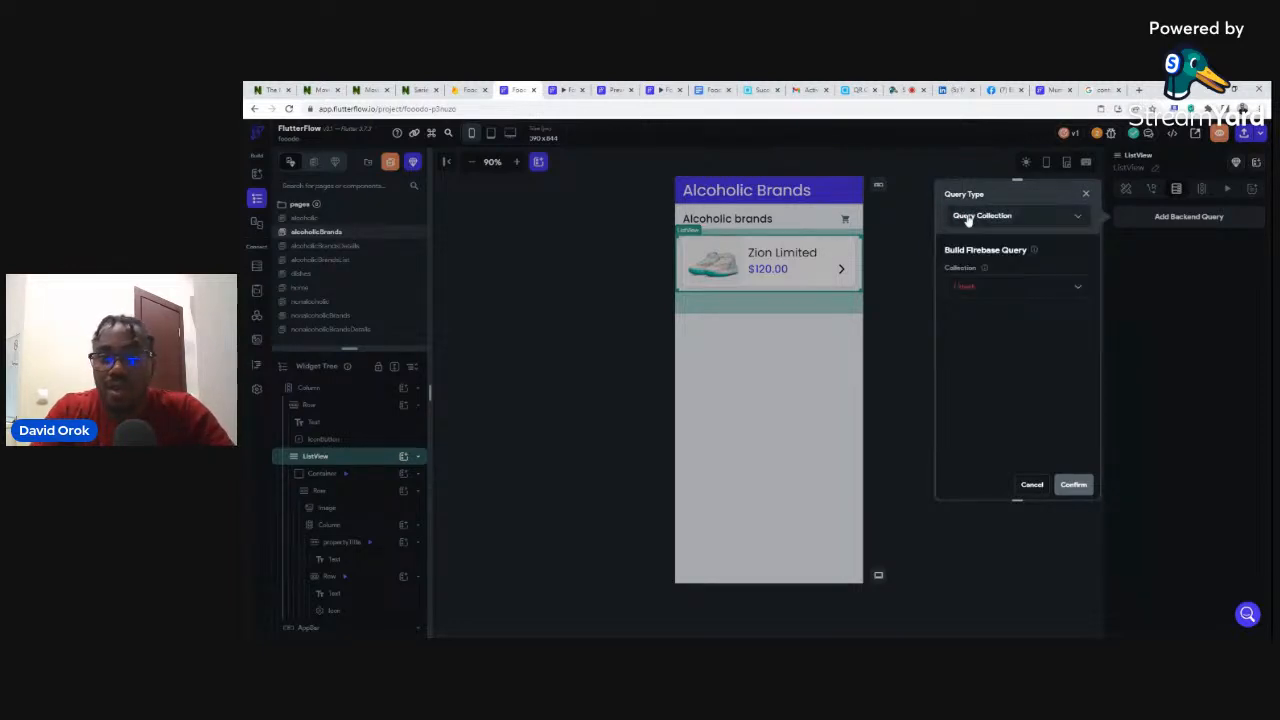
{"action": "left_click", "coordinate": [962, 288]}
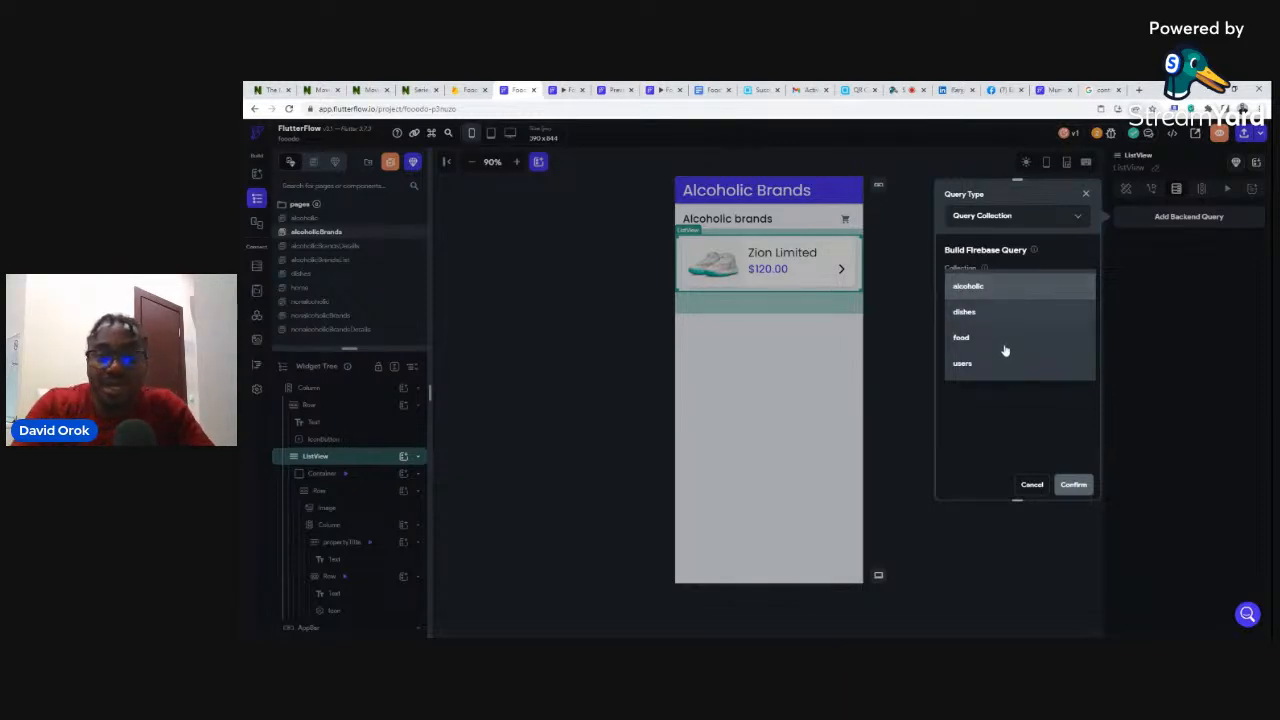
{"action": "left_click", "coordinate": [1033, 488]}
{"action": "left_click", "coordinate": [1030, 486]}
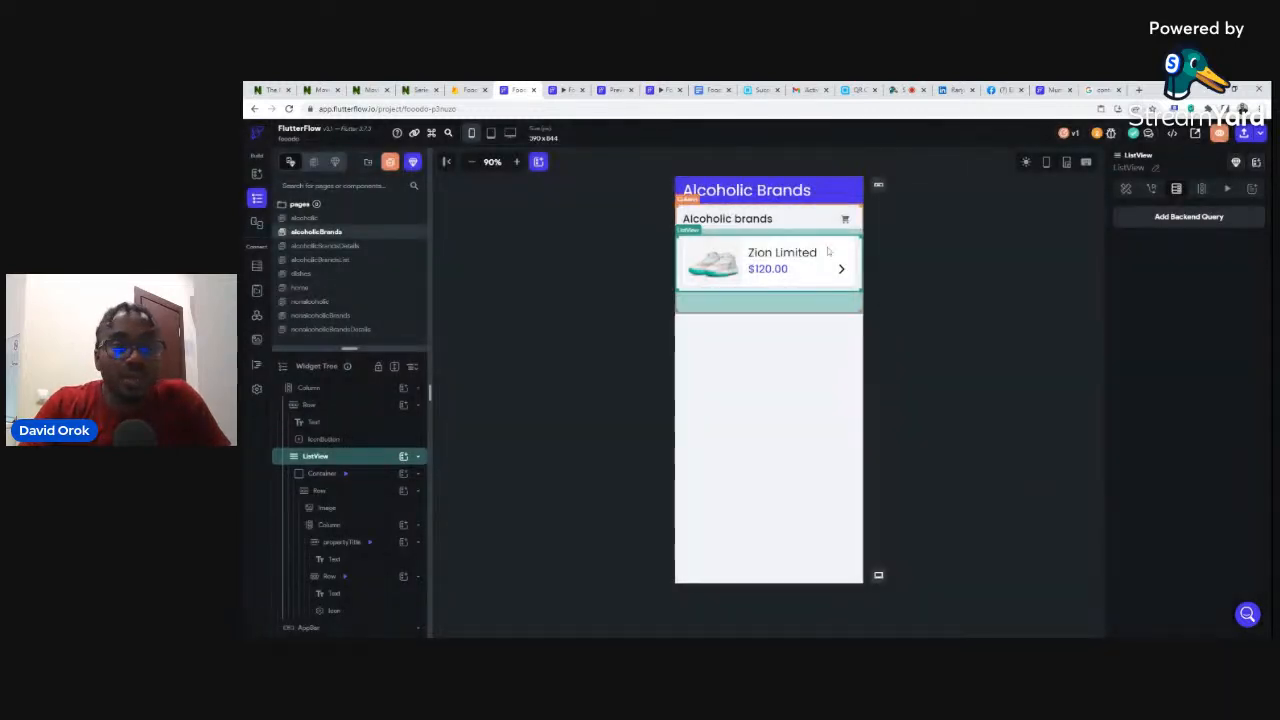
- Start a new Firestore collection named 'alcholicbrands', checking the name against the Firebase console
{"action": "left_click", "coordinate": [257, 267]}
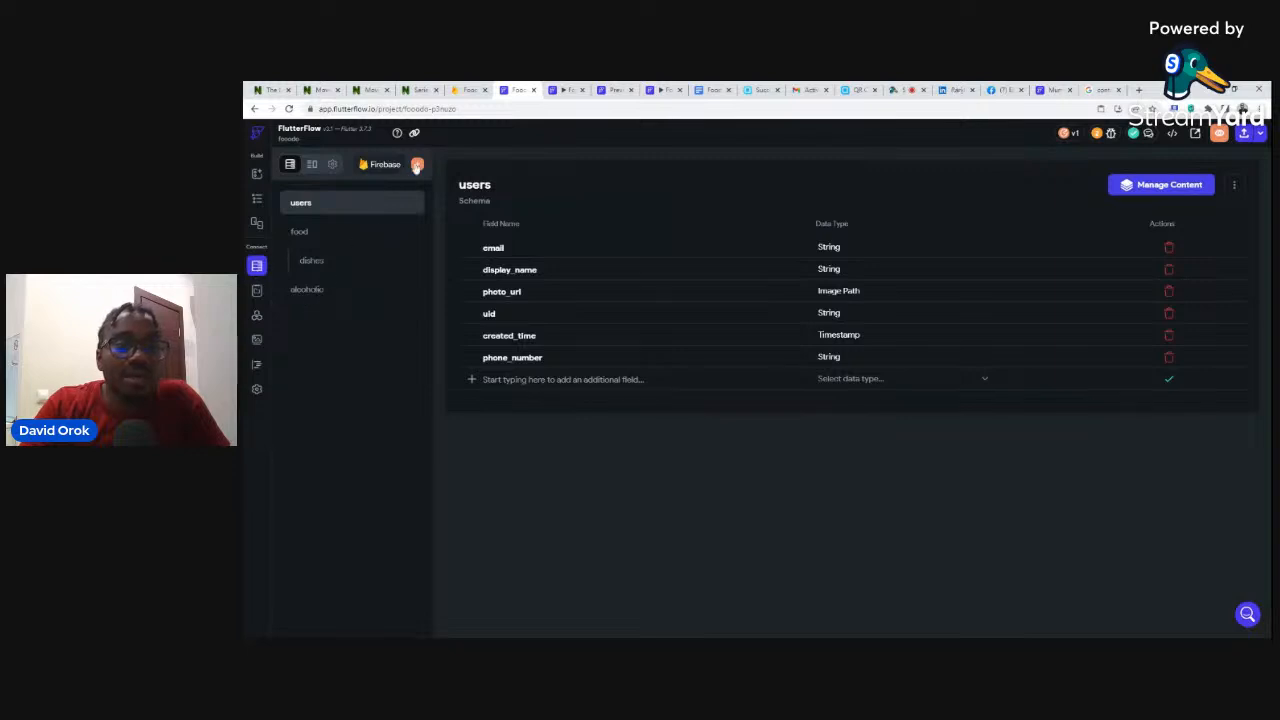
{"action": "left_click", "coordinate": [418, 165]}
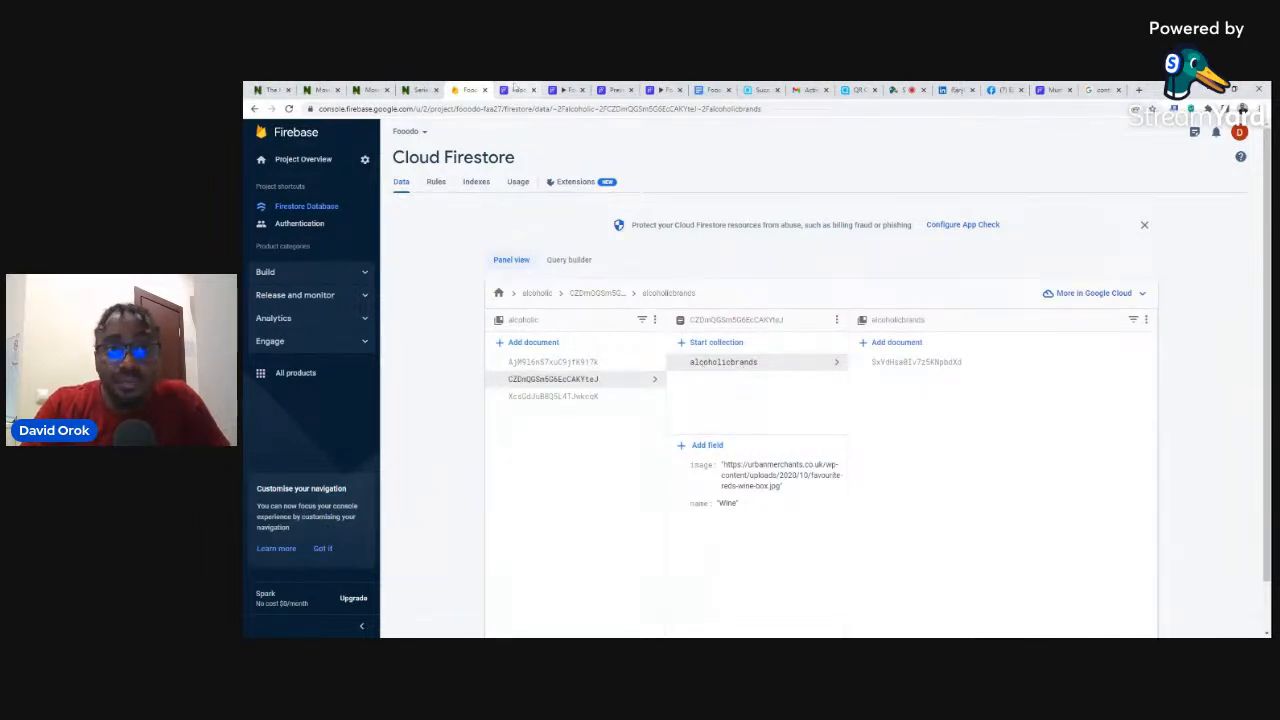
{"action": "left_click", "coordinate": [518, 90]}
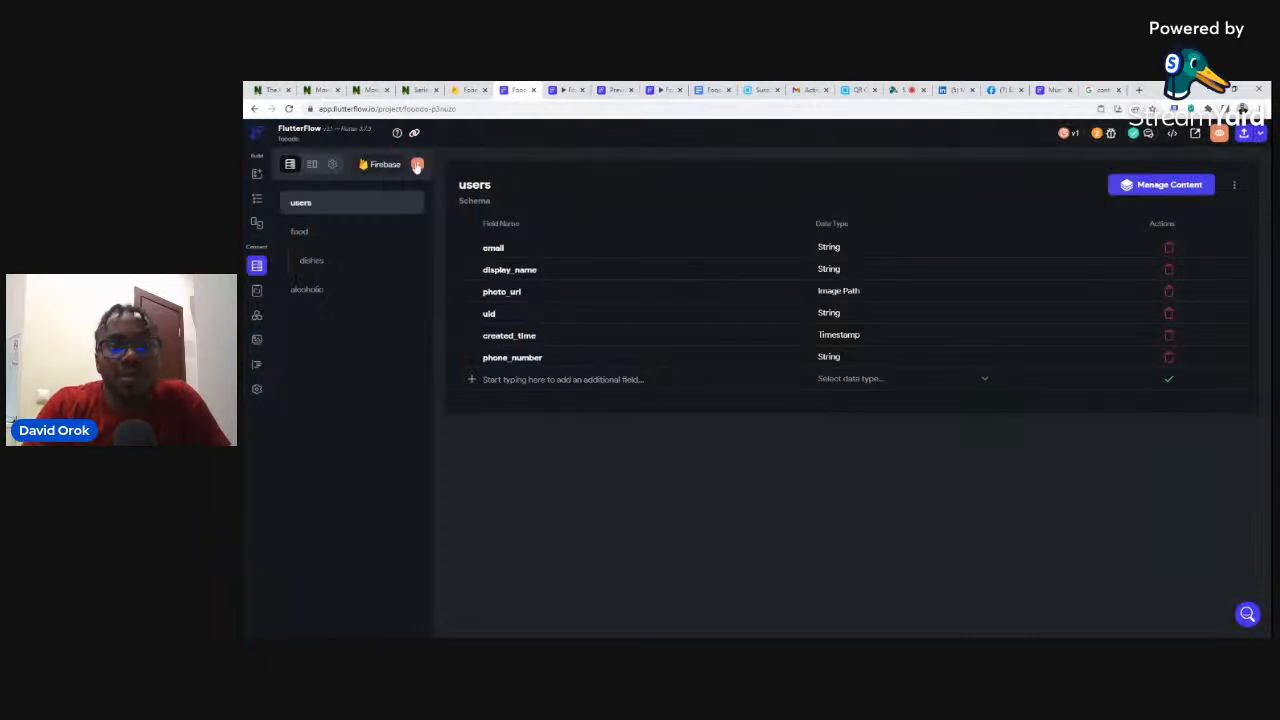
{"action": "left_click", "coordinate": [418, 166]}
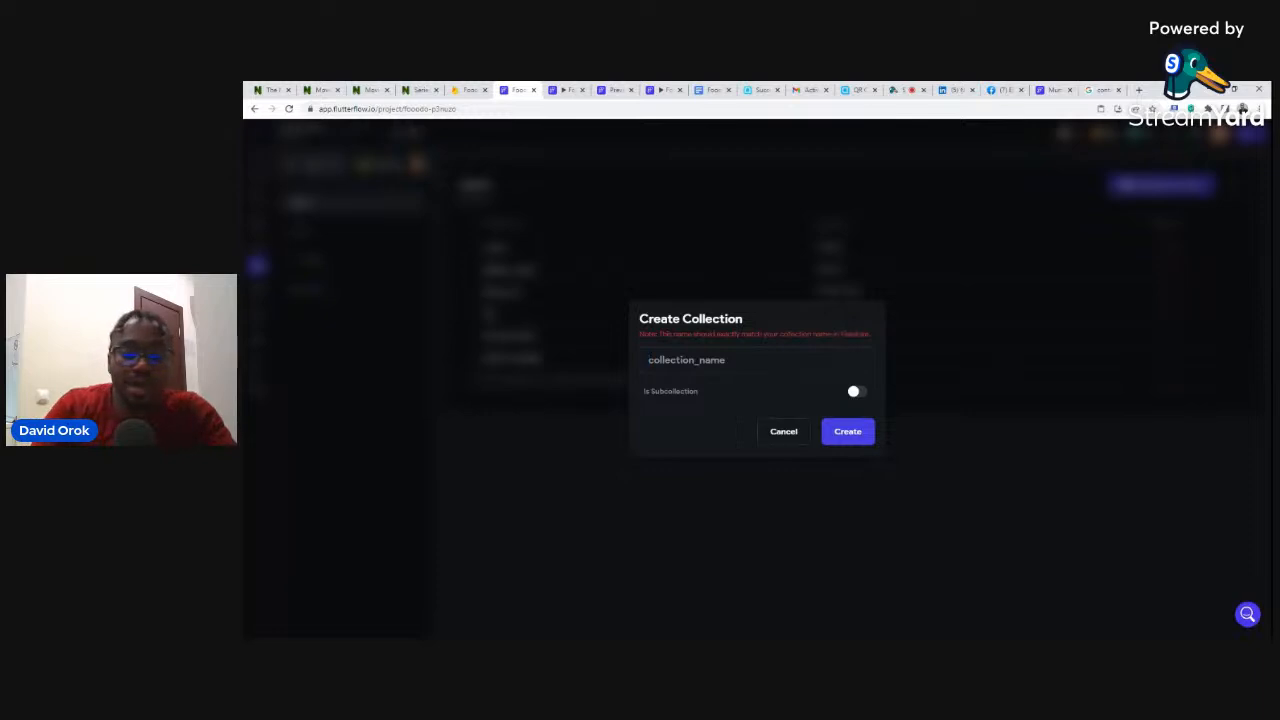
{"action": "type", "text": "alcholicb"}
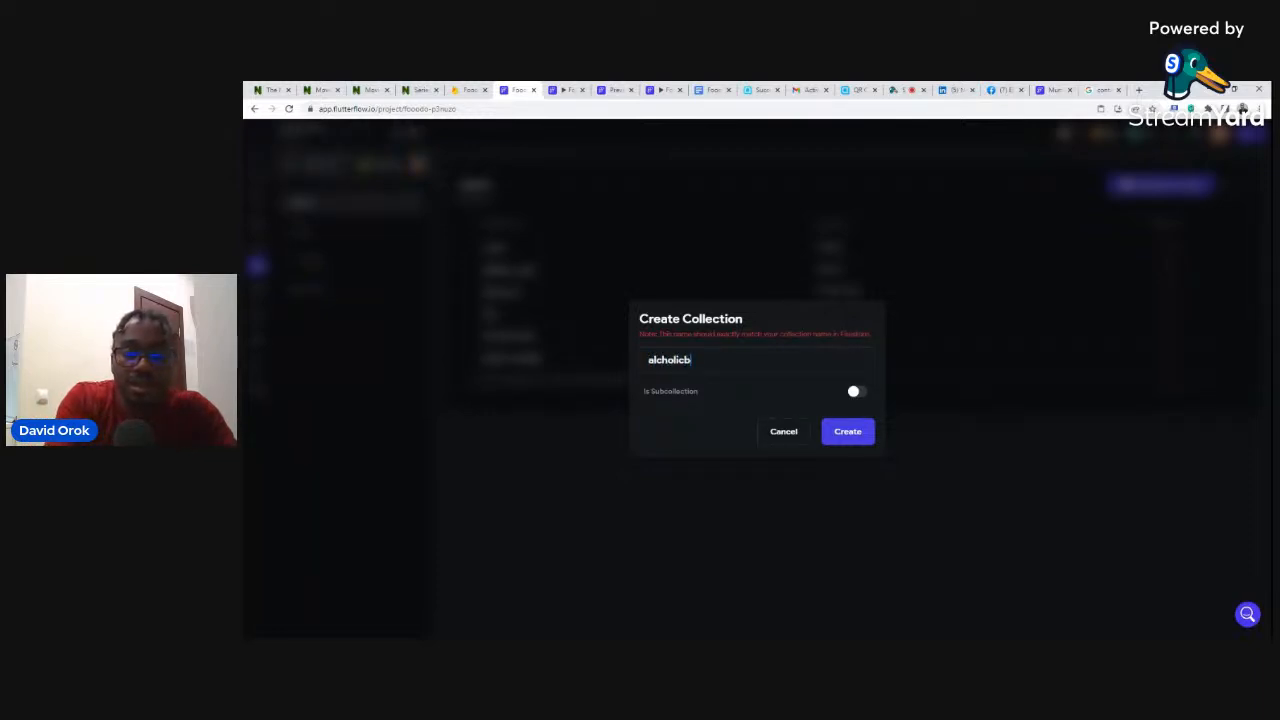
{"action": "type", "text": "rands"}
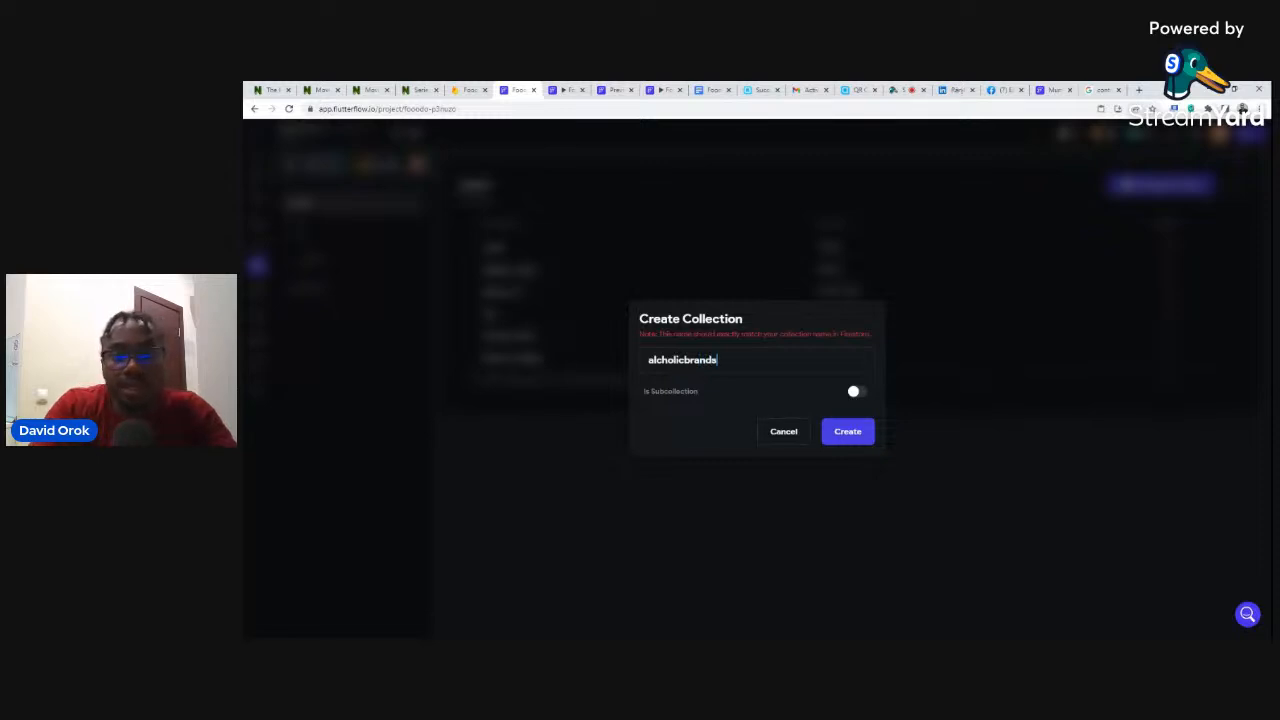
{"action": "left_click", "coordinate": [466, 89]}
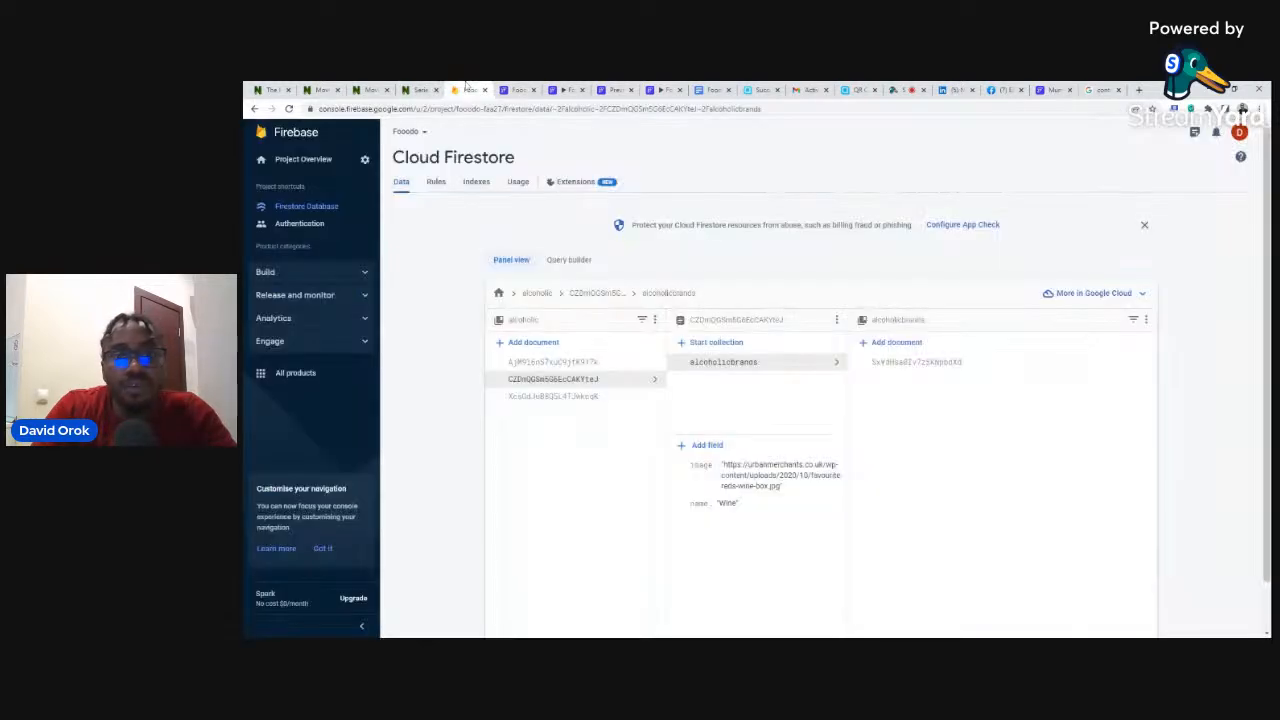
{"action": "left_click", "coordinate": [515, 89]}
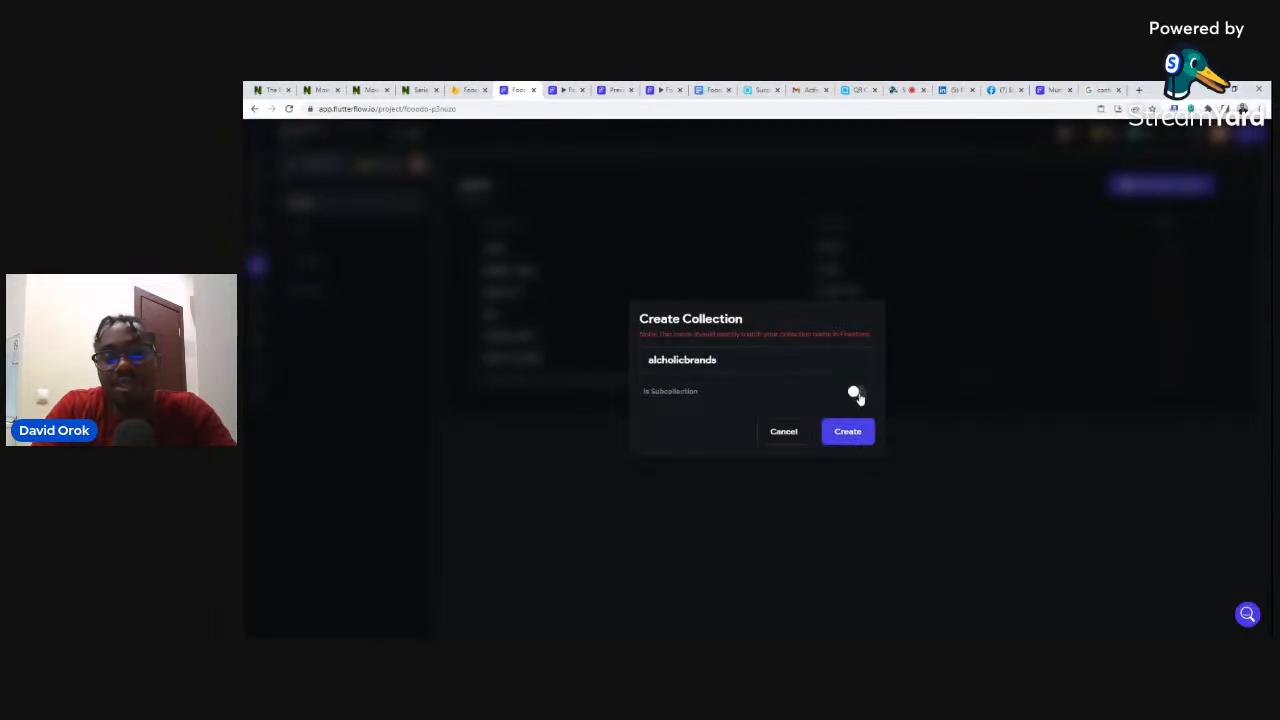
- Make it a subcollection of alcoholic, create it, and start the schema from scratch
{"action": "left_click", "coordinate": [855, 393]}
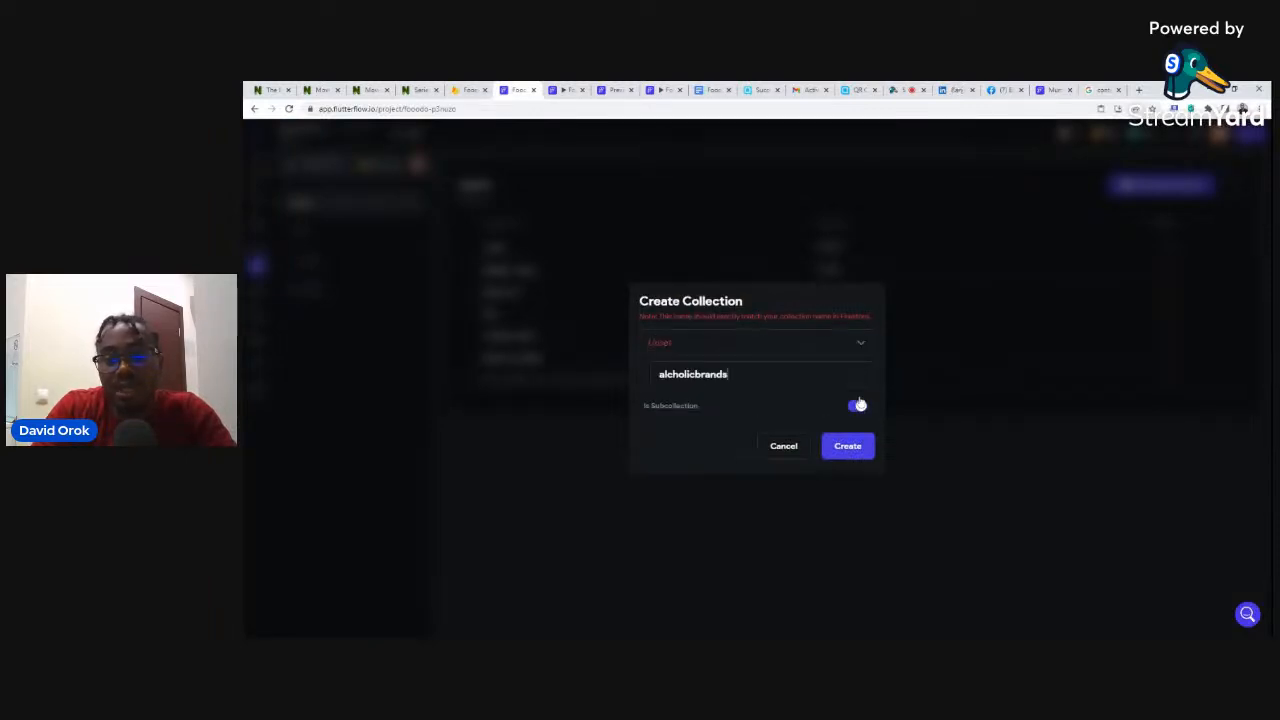
{"action": "left_click", "coordinate": [655, 345]}
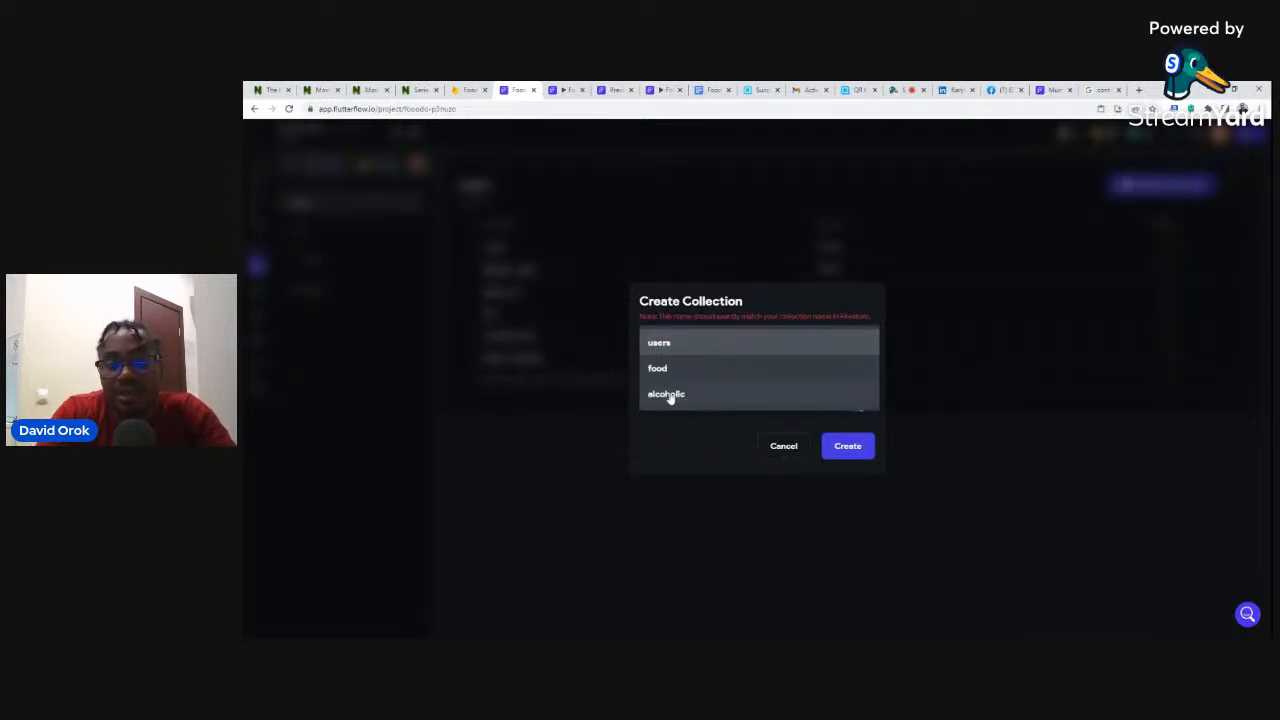
{"action": "left_click", "coordinate": [668, 394]}
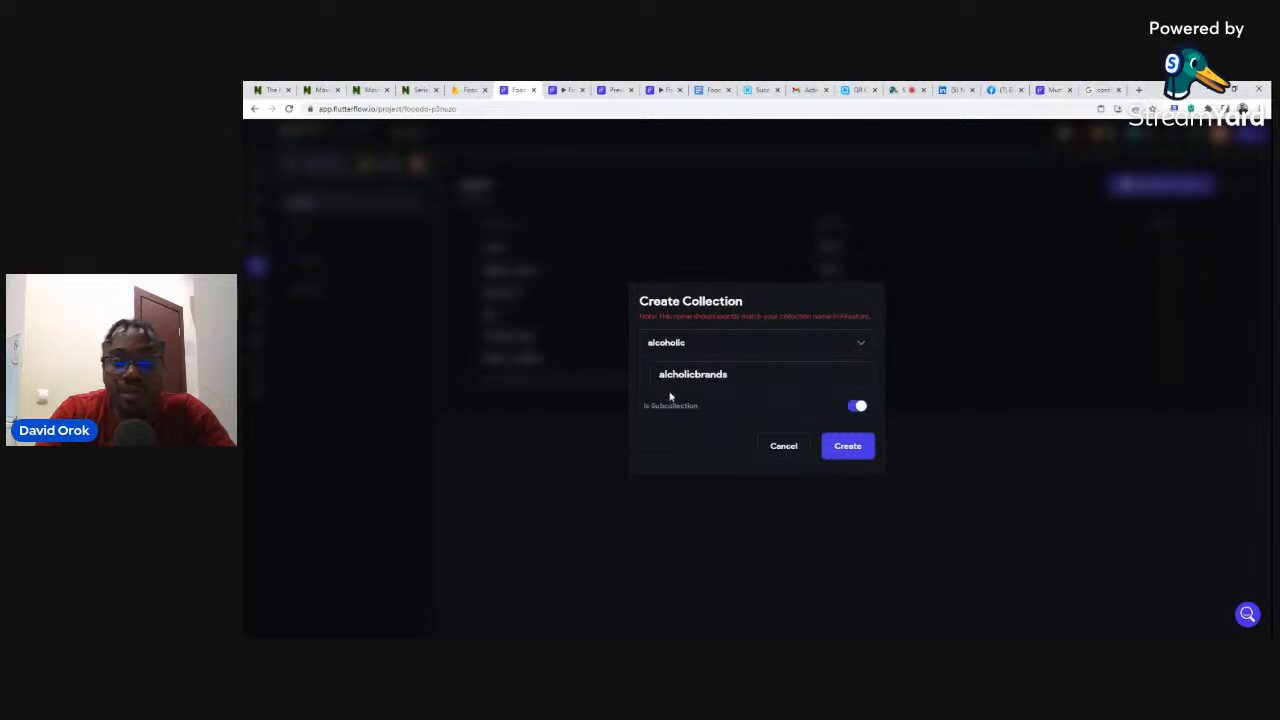
{"action": "left_click", "coordinate": [855, 449]}
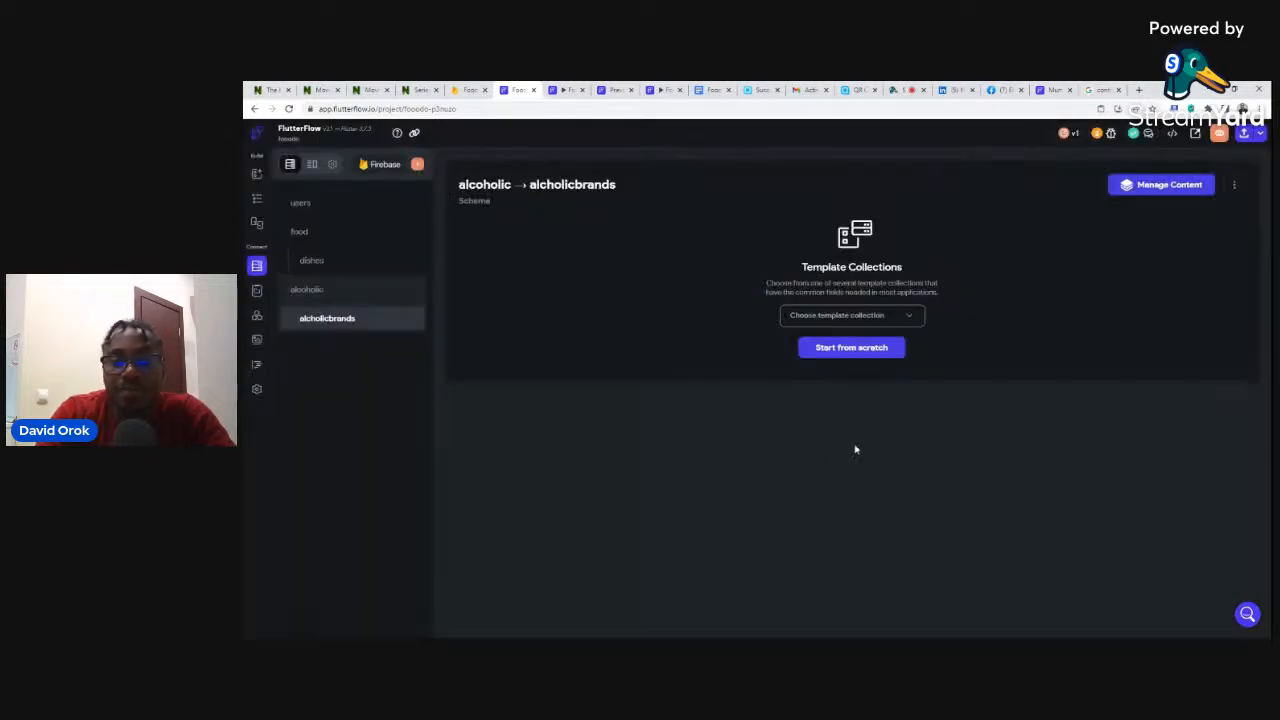
{"action": "left_click", "coordinate": [840, 348]}
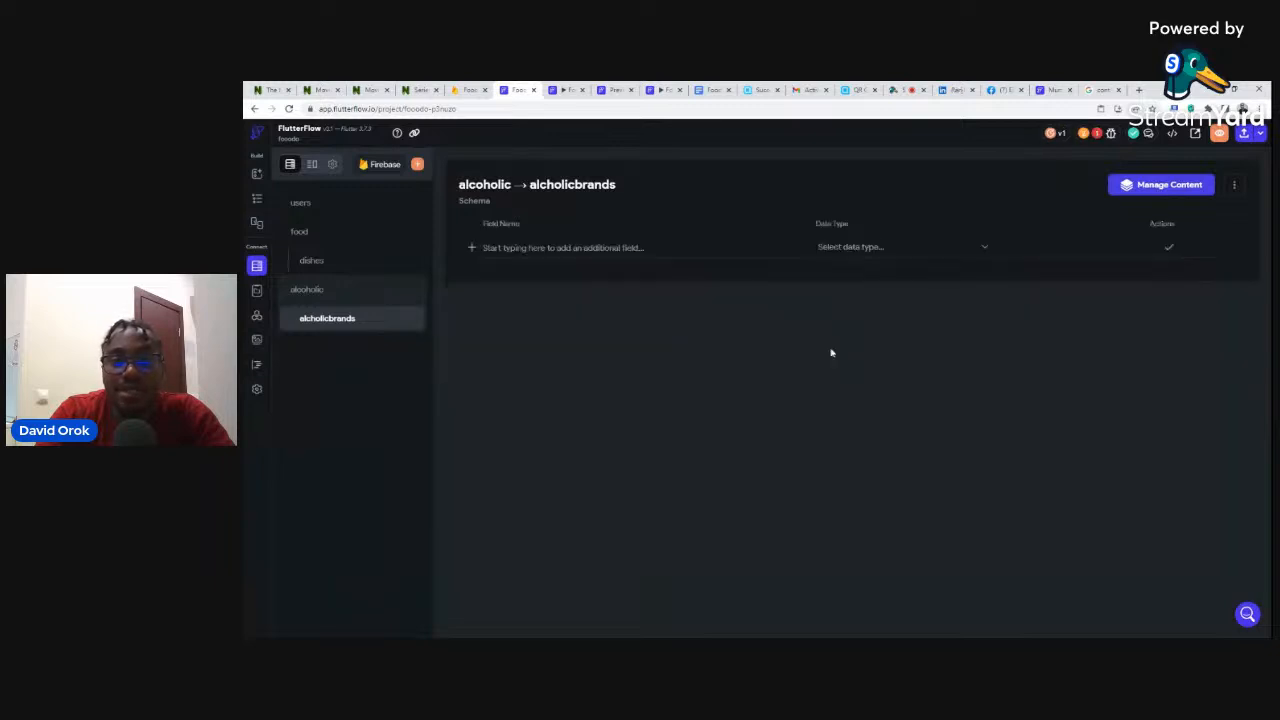
{"action": "left_click", "coordinate": [476, 89]}
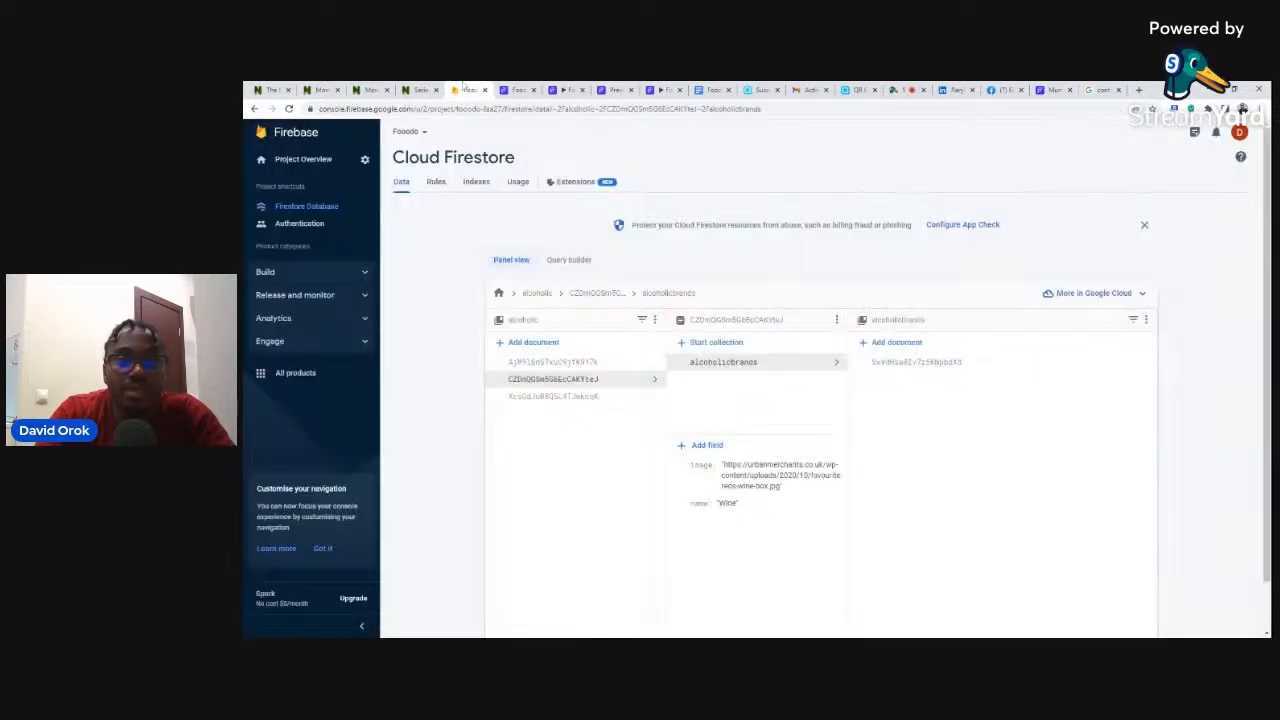
{"action": "left_click", "coordinate": [915, 362]}
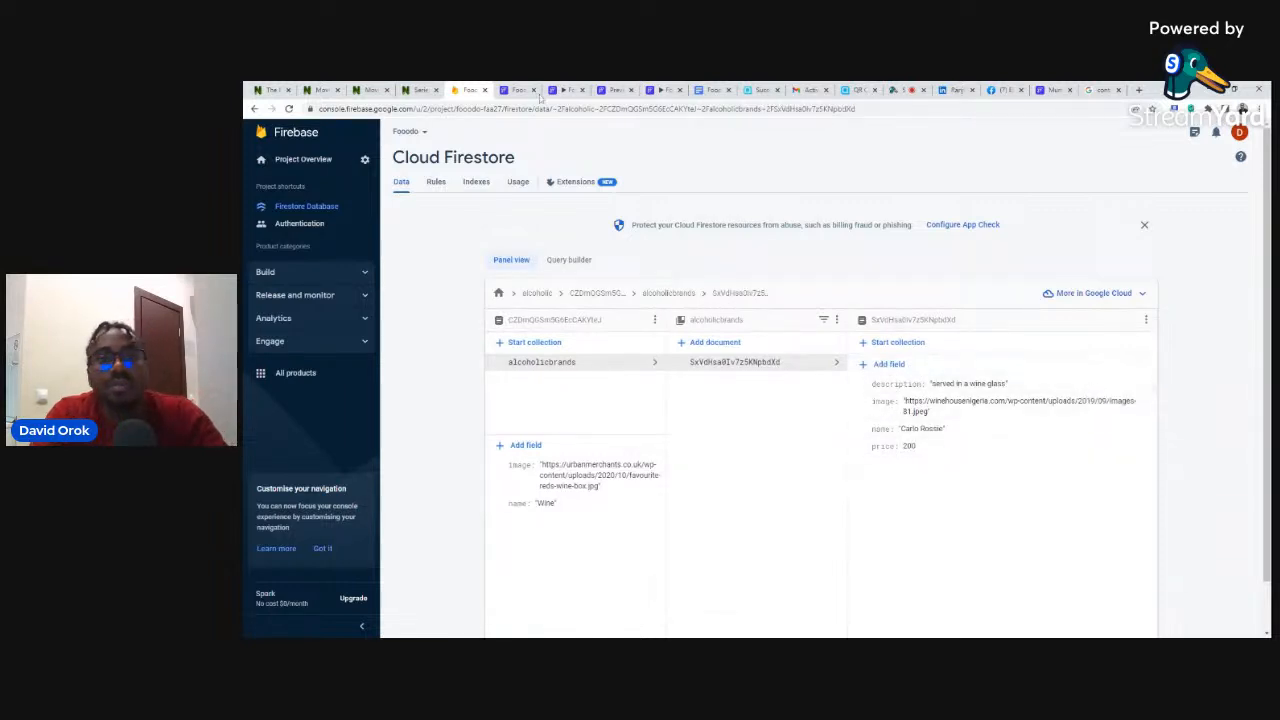
{"action": "left_click", "coordinate": [510, 89]}
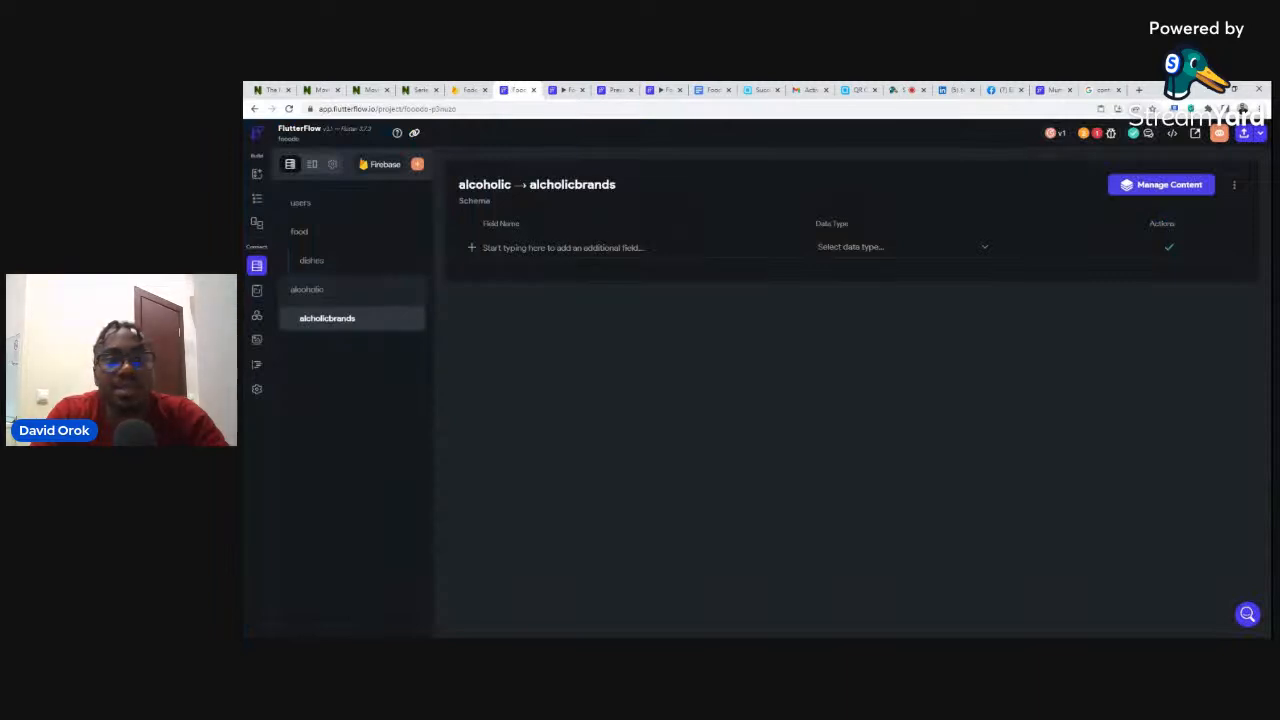
- Add the schema fields name (String) and image (Image Path)
{"action": "left_click", "coordinate": [563, 248]}
{"action": "type", "text": "name"}
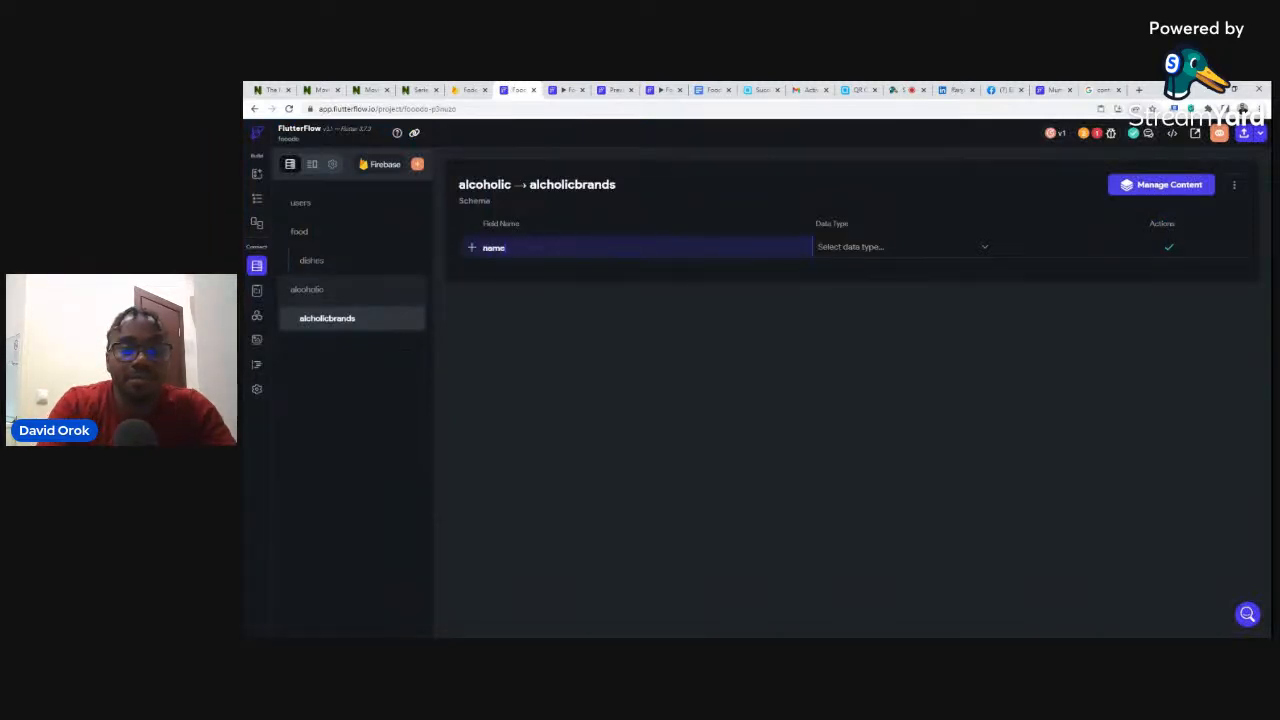
{"action": "left_click", "coordinate": [840, 248]}
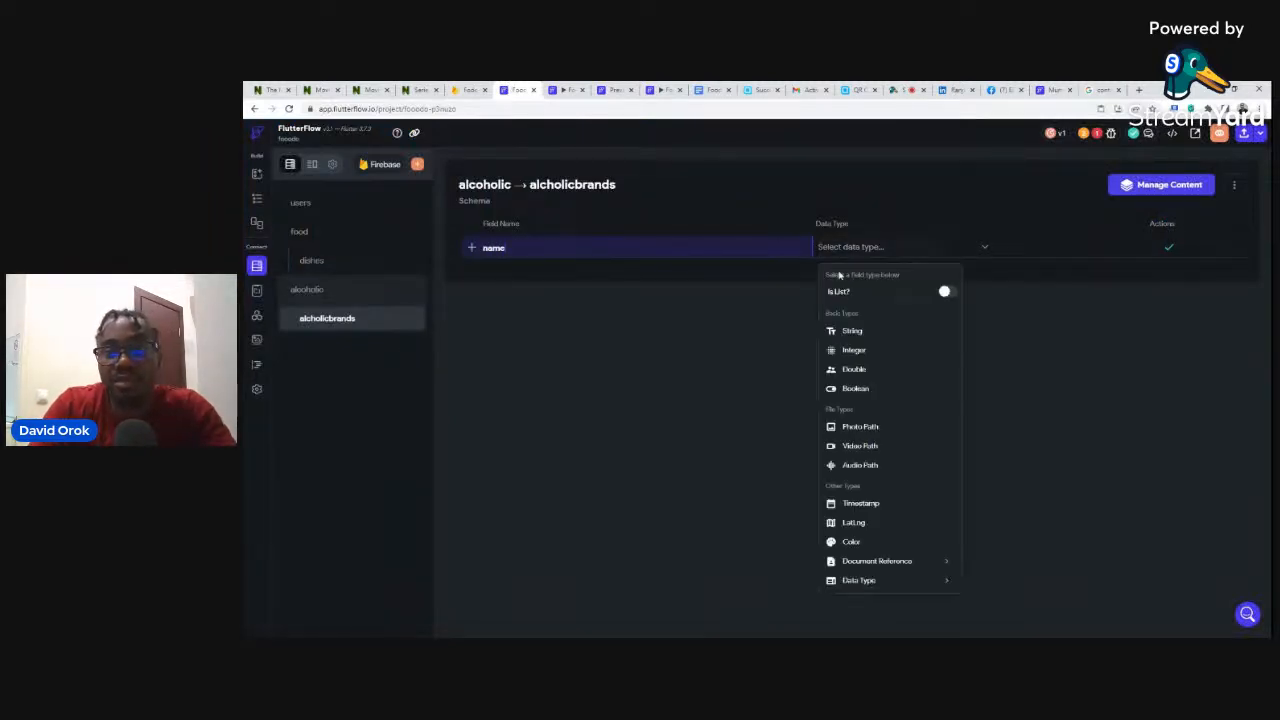
{"action": "left_click", "coordinate": [856, 331]}
{"action": "left_click", "coordinate": [1168, 249]}
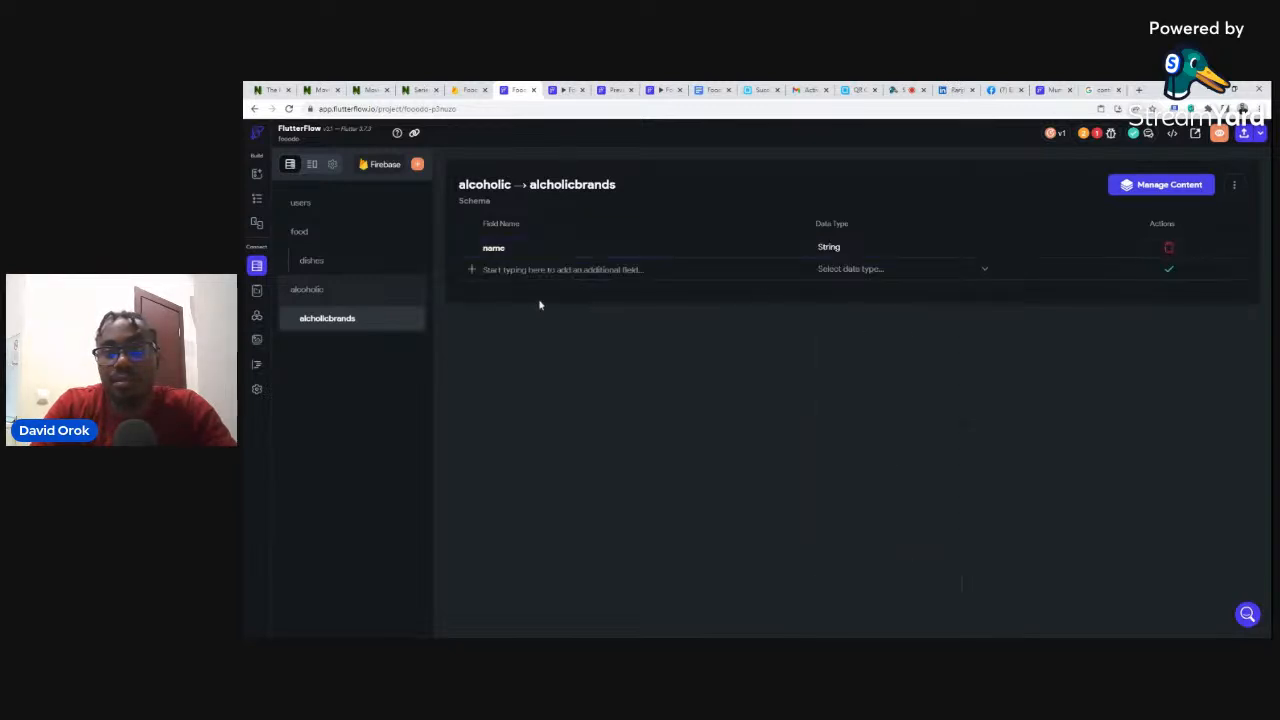
{"action": "left_click", "coordinate": [563, 270]}
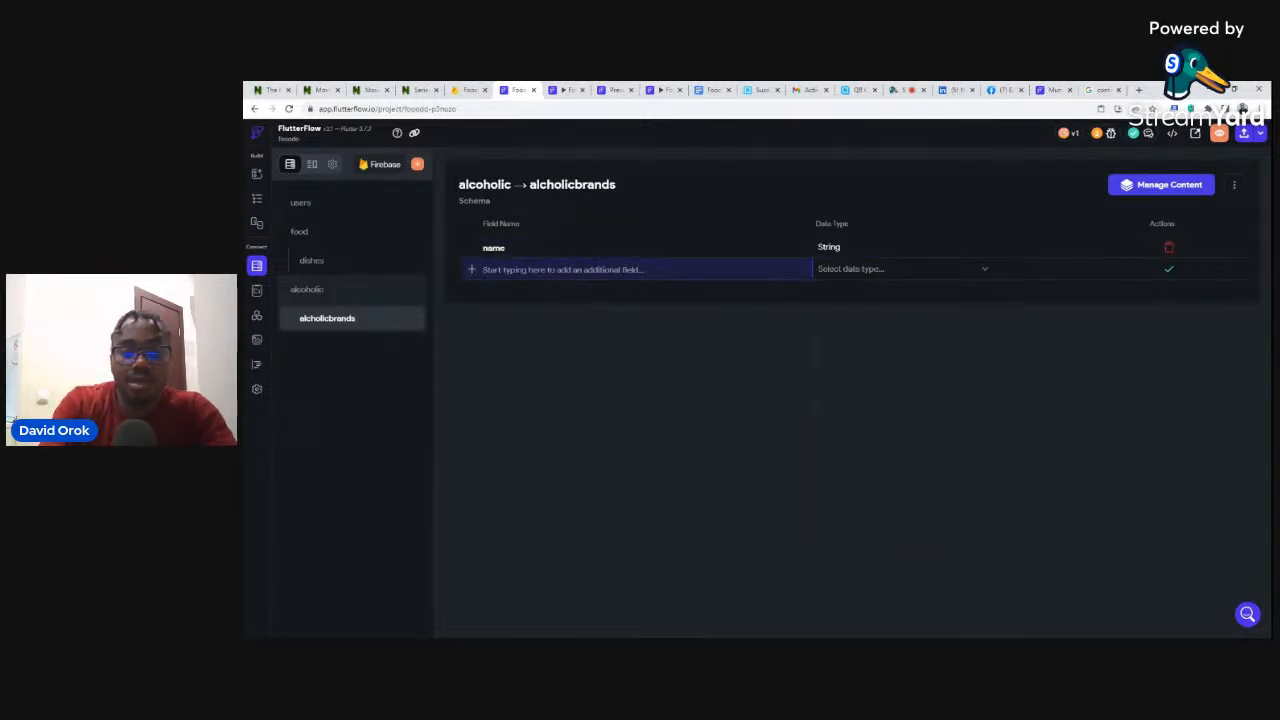
{"action": "type", "text": "image"}
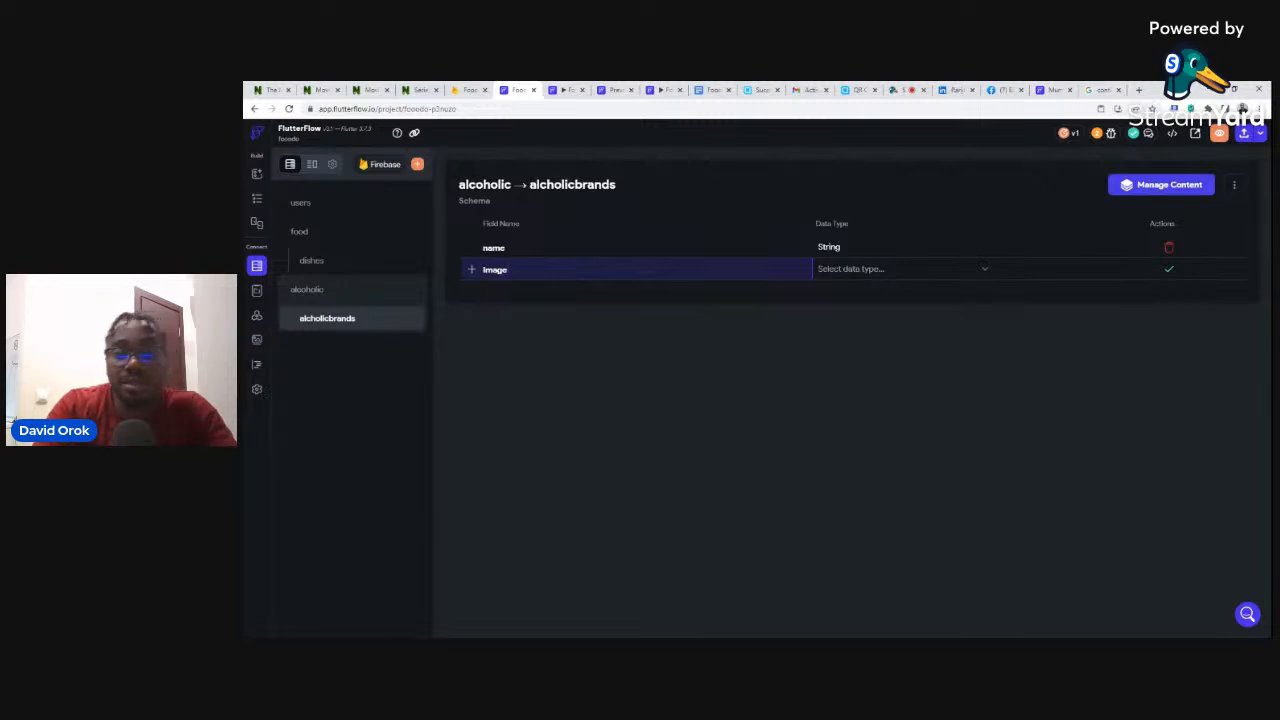
{"action": "left_click", "coordinate": [846, 269]}
{"action": "left_click", "coordinate": [860, 449]}
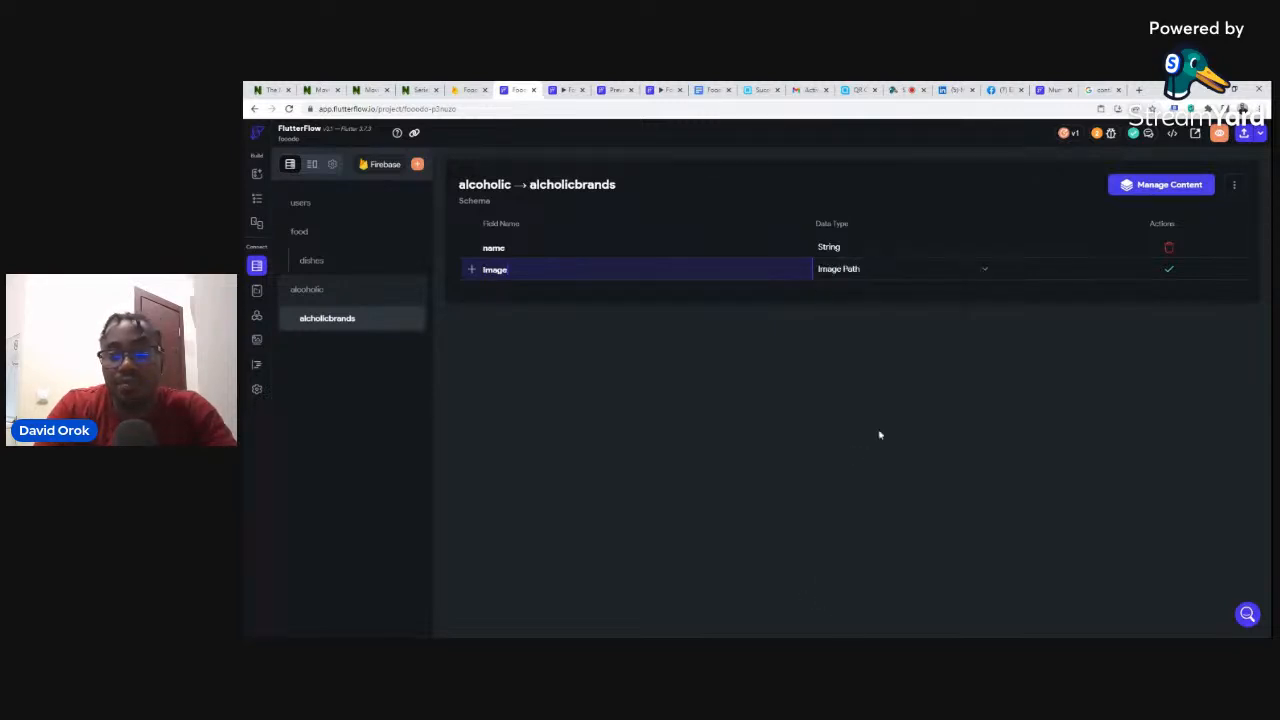
{"action": "left_click", "coordinate": [1168, 269]}
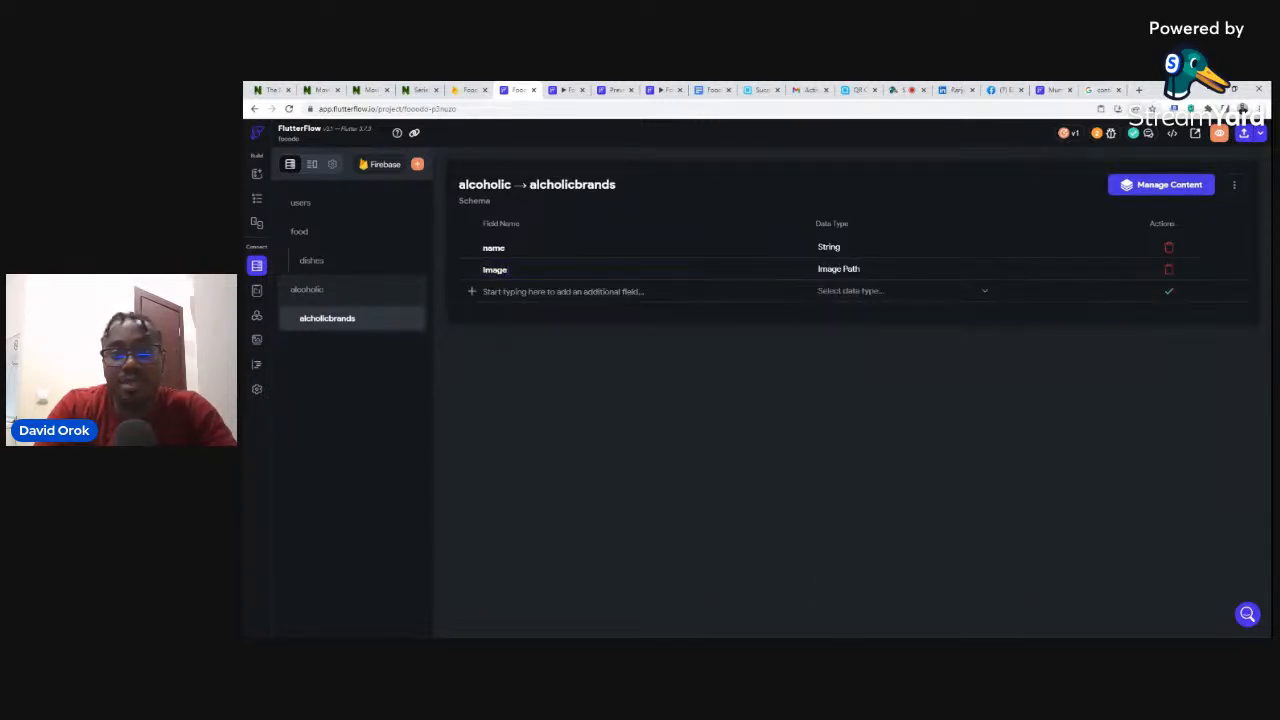
- Add the schema fields description (String) and price (Integer)
{"action": "left_click", "coordinate": [600, 291]}
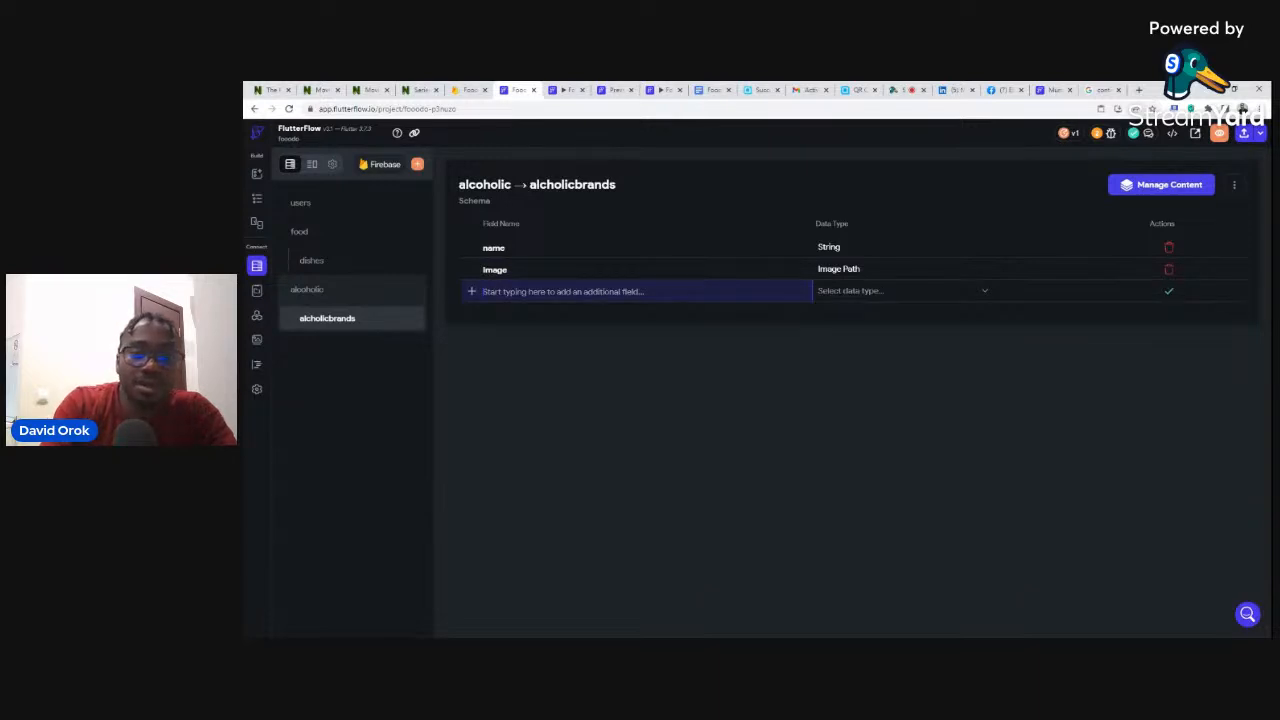
{"action": "type", "text": "description"}
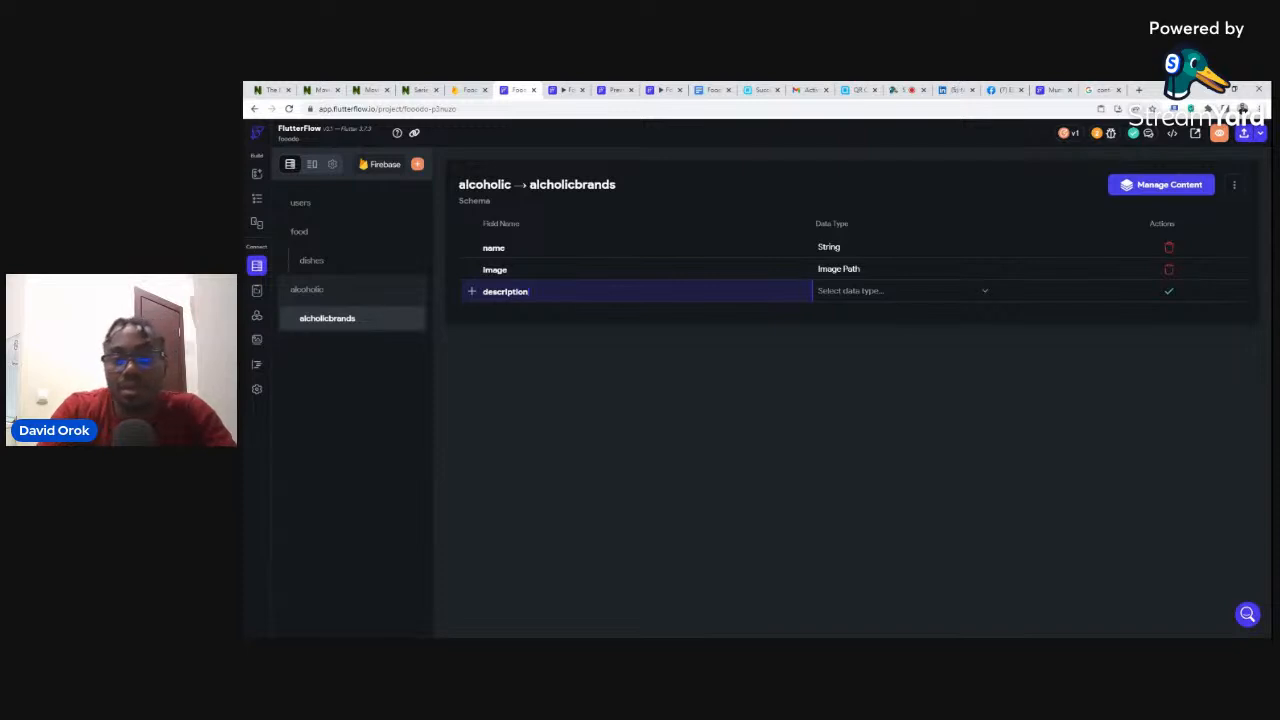
{"action": "left_click", "coordinate": [884, 293]}
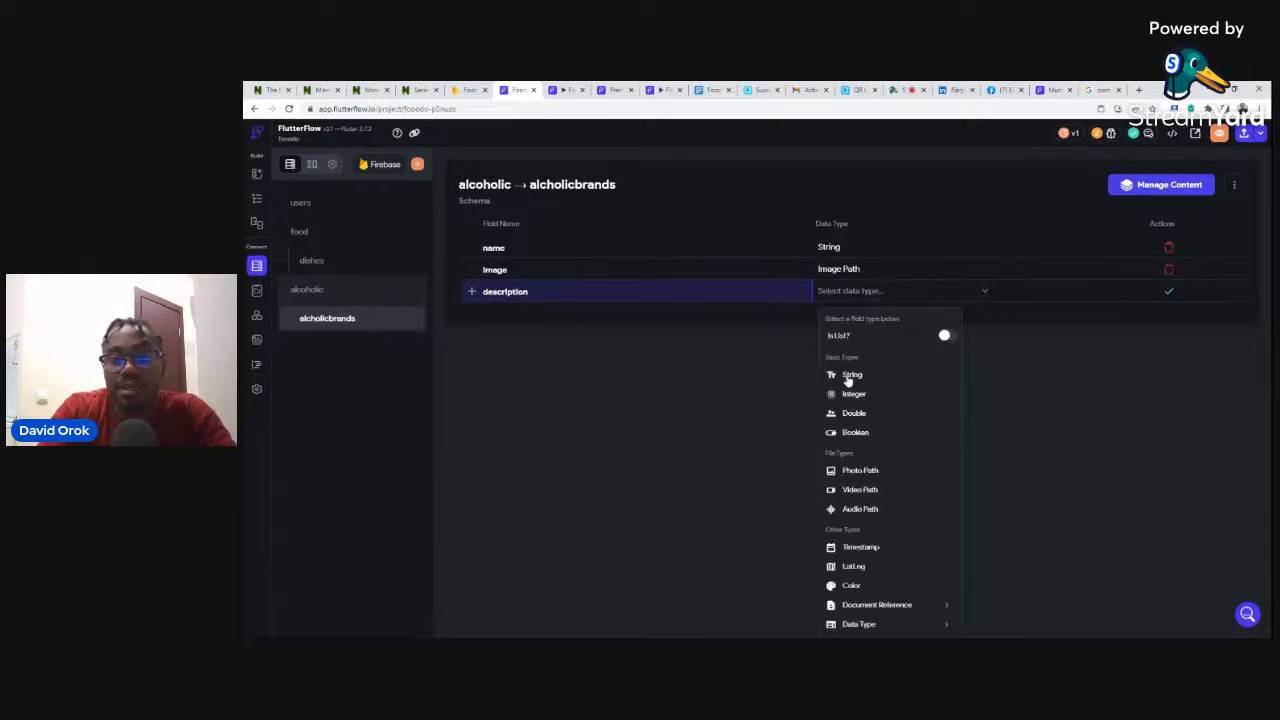
{"action": "left_click", "coordinate": [851, 374]}
{"action": "left_click", "coordinate": [1169, 291]}
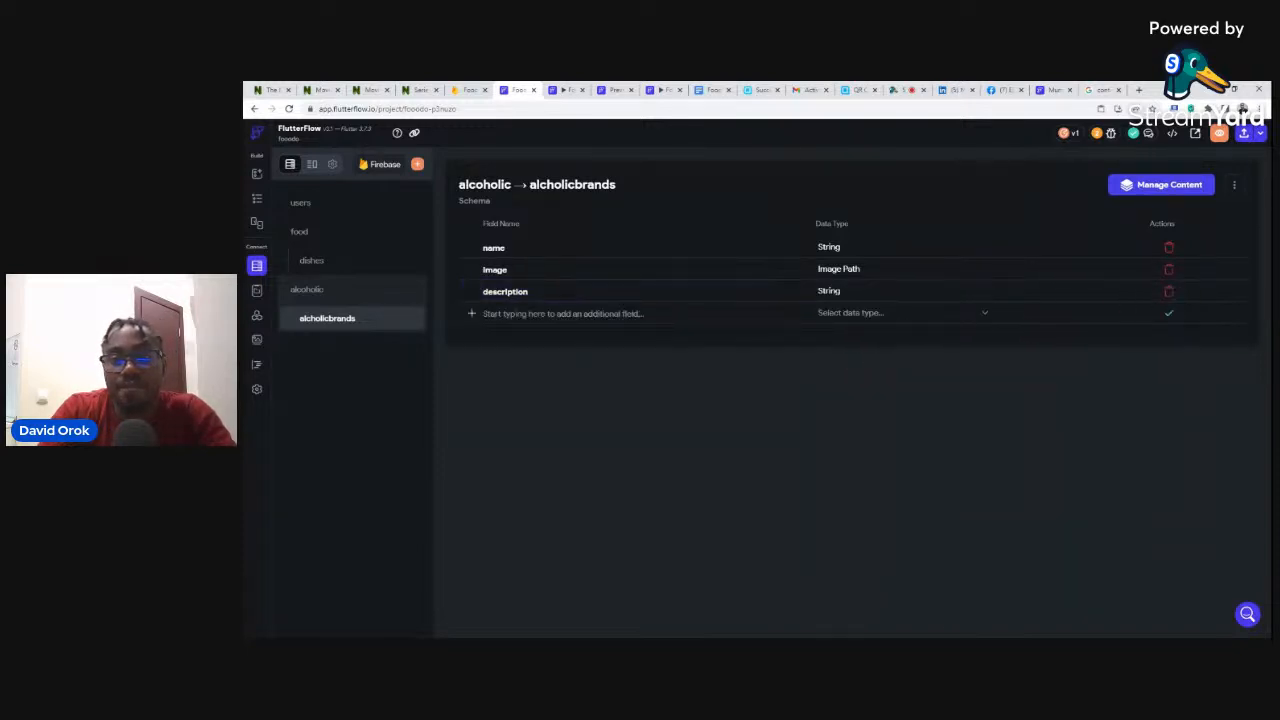
{"action": "left_click", "coordinate": [563, 314]}
{"action": "type", "text": "price"}
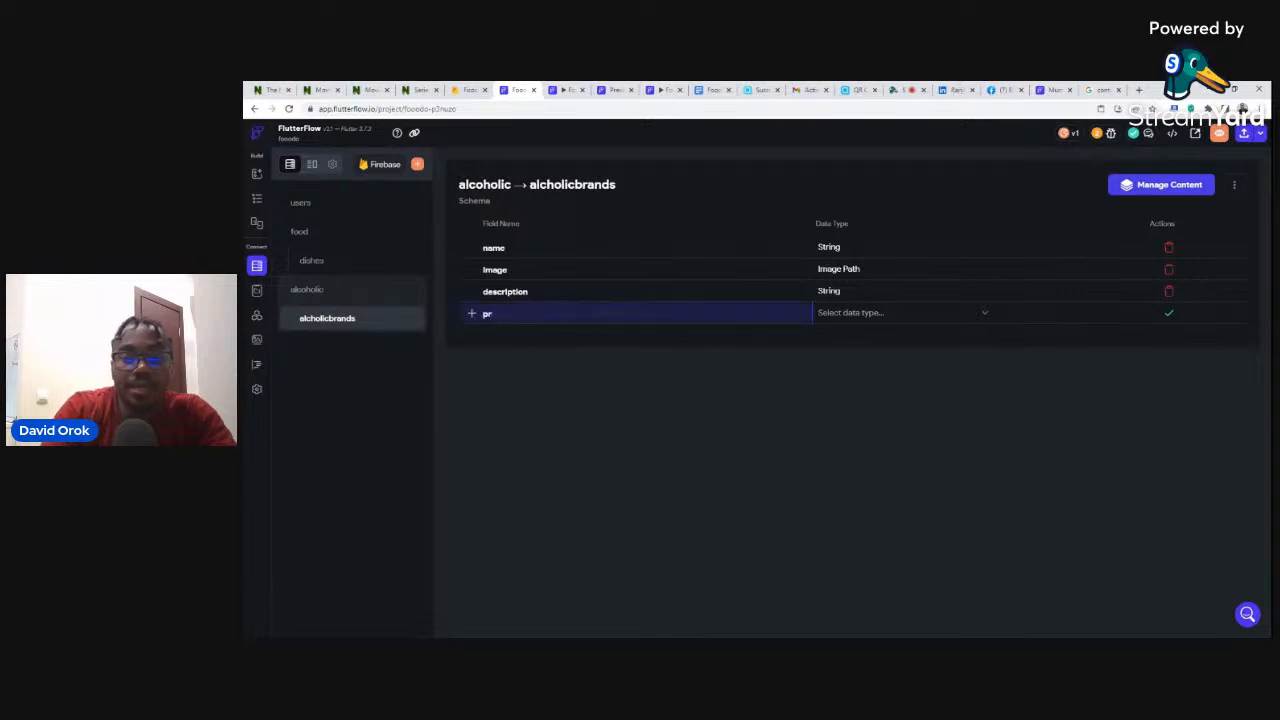
{"action": "left_click", "coordinate": [845, 312]}
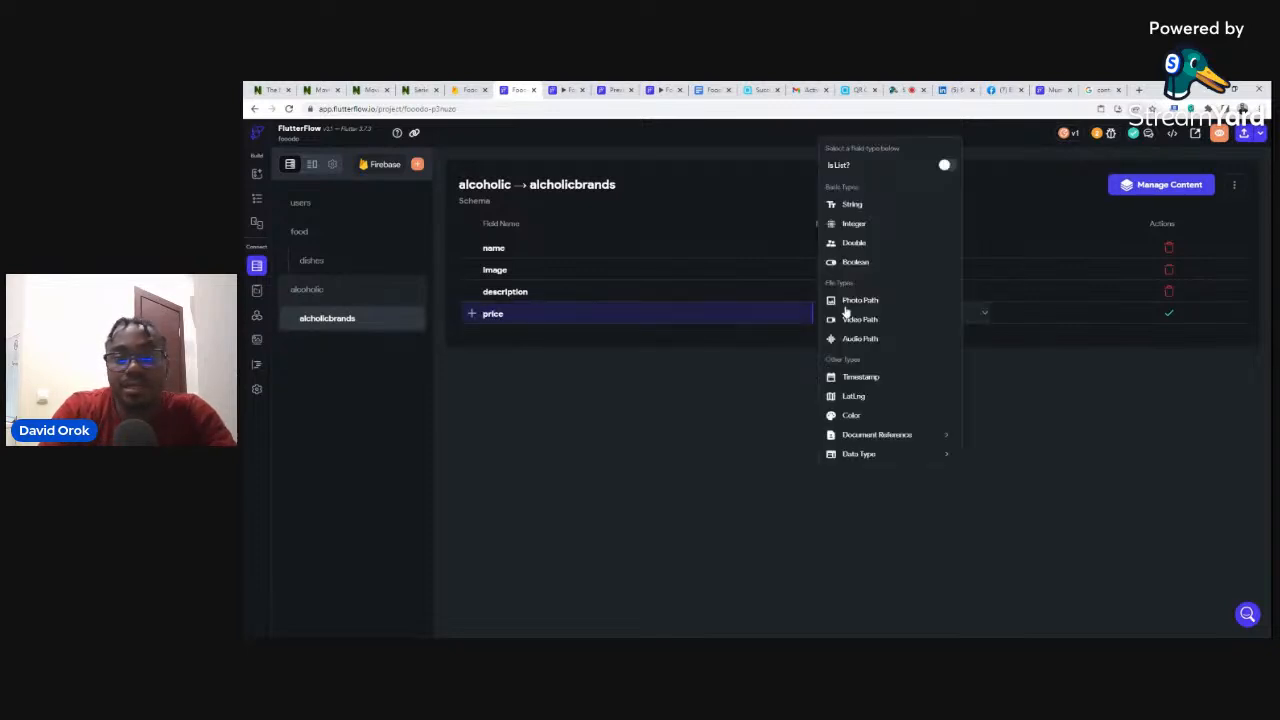
{"action": "left_click", "coordinate": [851, 224]}
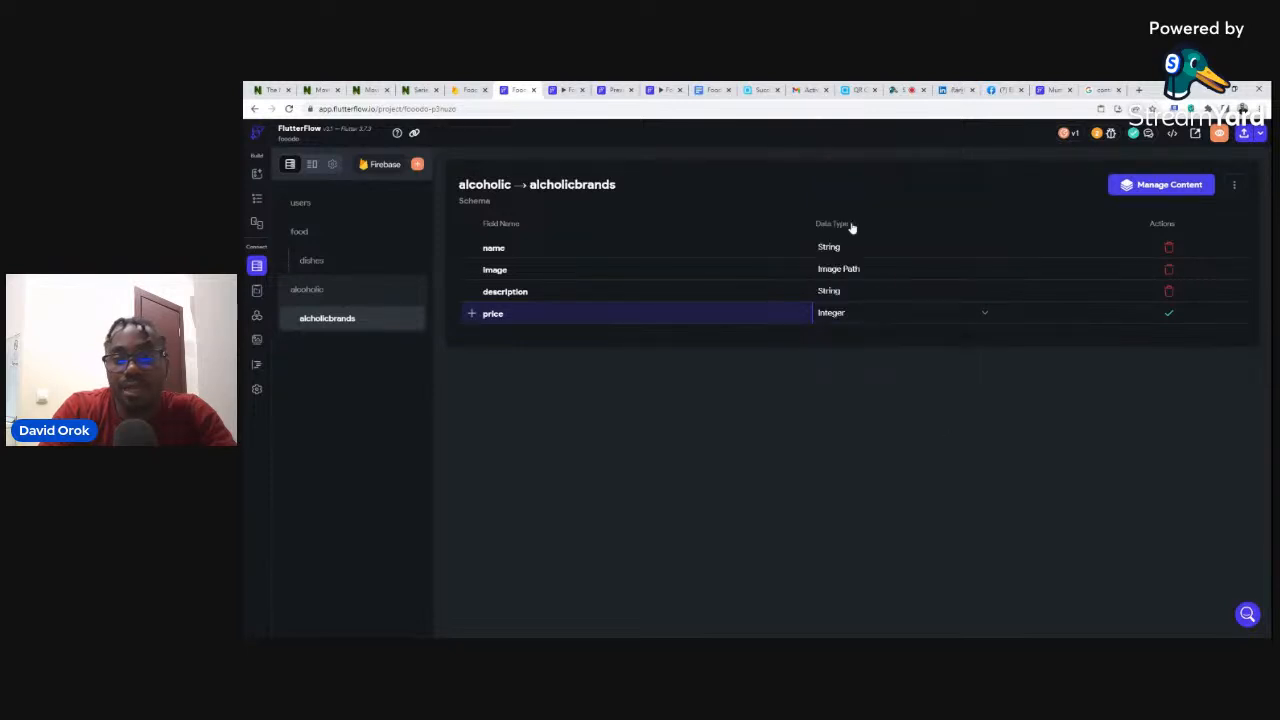
{"action": "left_click", "coordinate": [1170, 313]}
- Recheck the Firestore brand document, then return to the Alcoholic Brands page's ListView query settings
{"action": "left_click", "coordinate": [455, 89]}
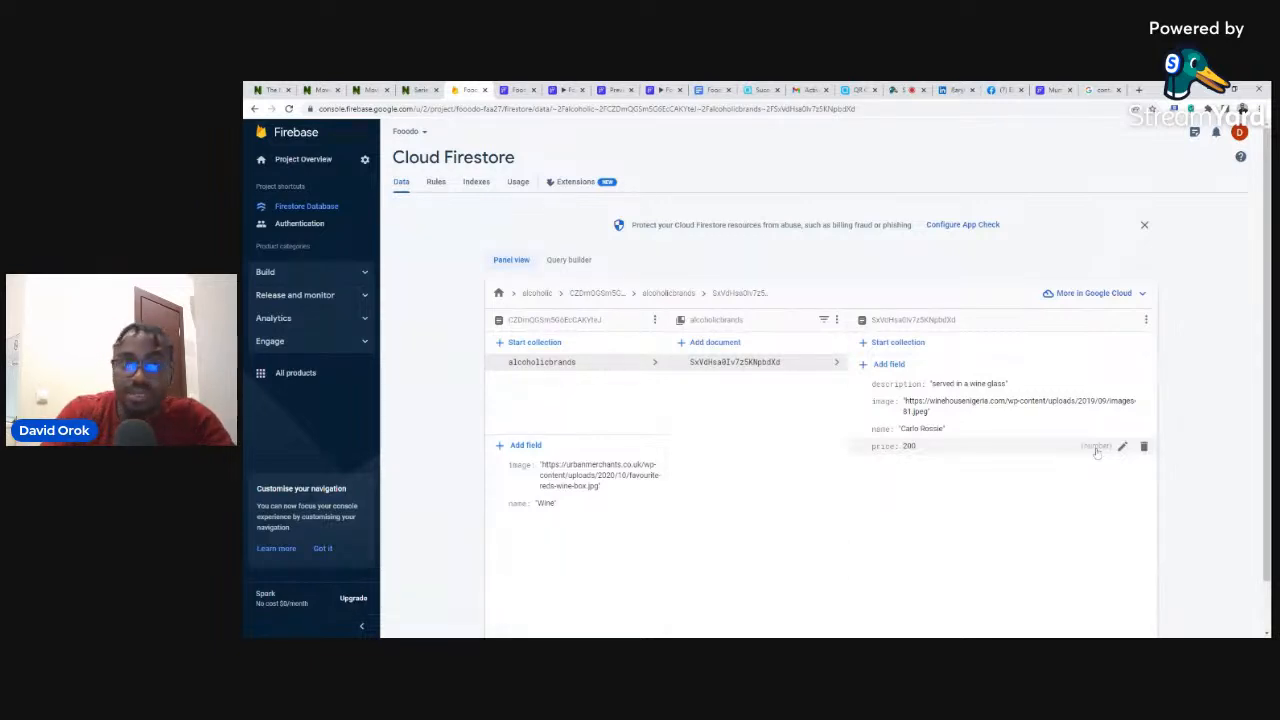
{"action": "left_click", "coordinate": [511, 90]}
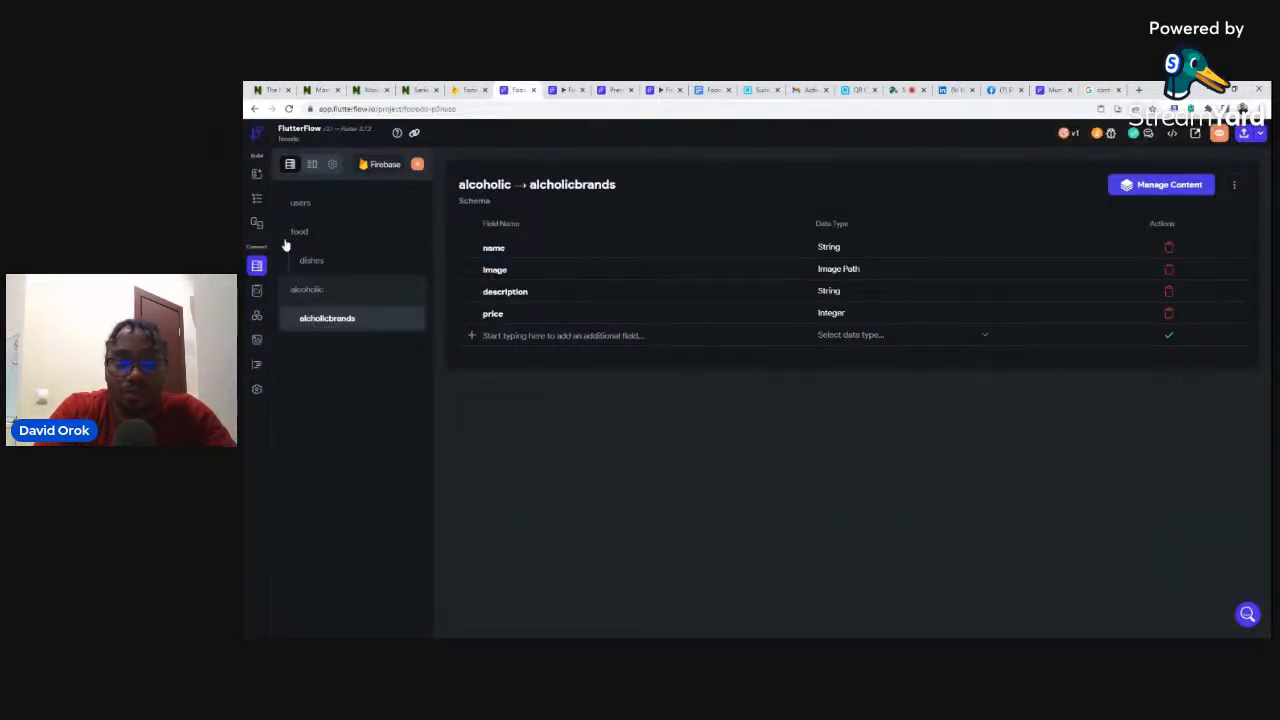
{"action": "left_click", "coordinate": [257, 199]}
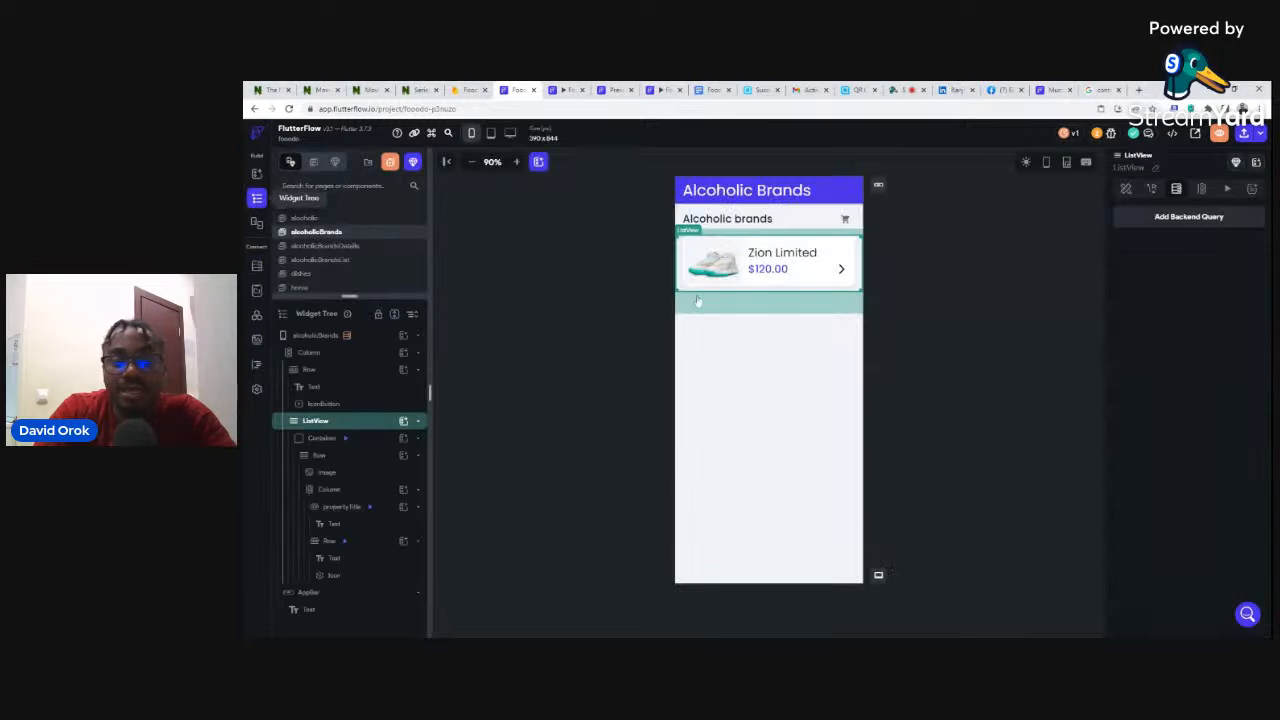
{"action": "left_click", "coordinate": [1186, 226]}
- Query the alcholicbrands collection as a document list with alcoholicRef as parent reference, generating items
{"action": "left_click", "coordinate": [965, 220]}
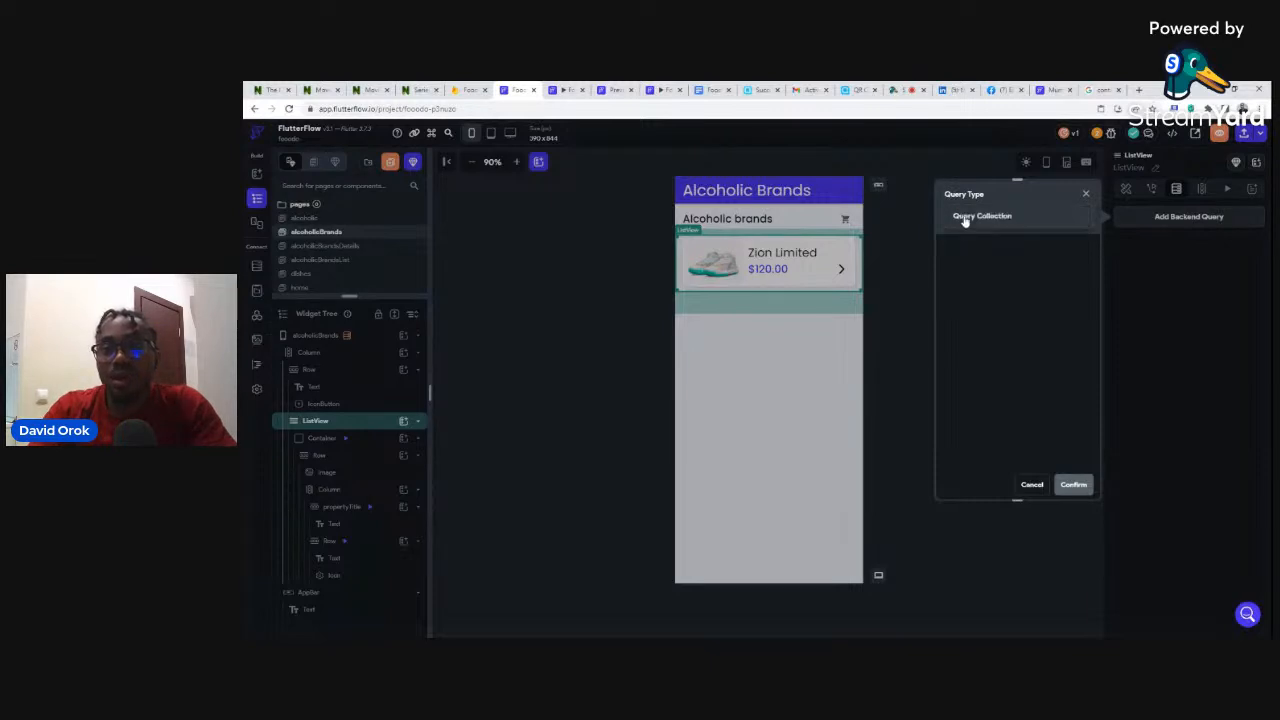
{"action": "left_click", "coordinate": [966, 216]}
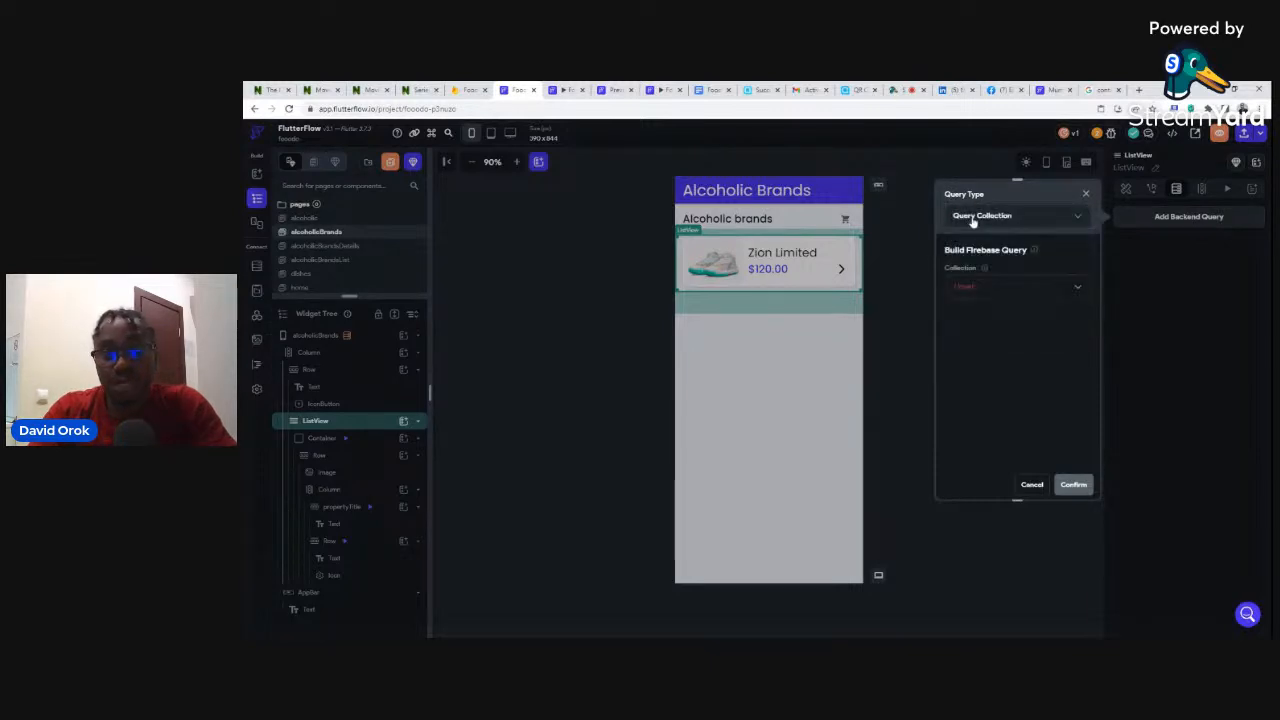
{"action": "left_click", "coordinate": [961, 288]}
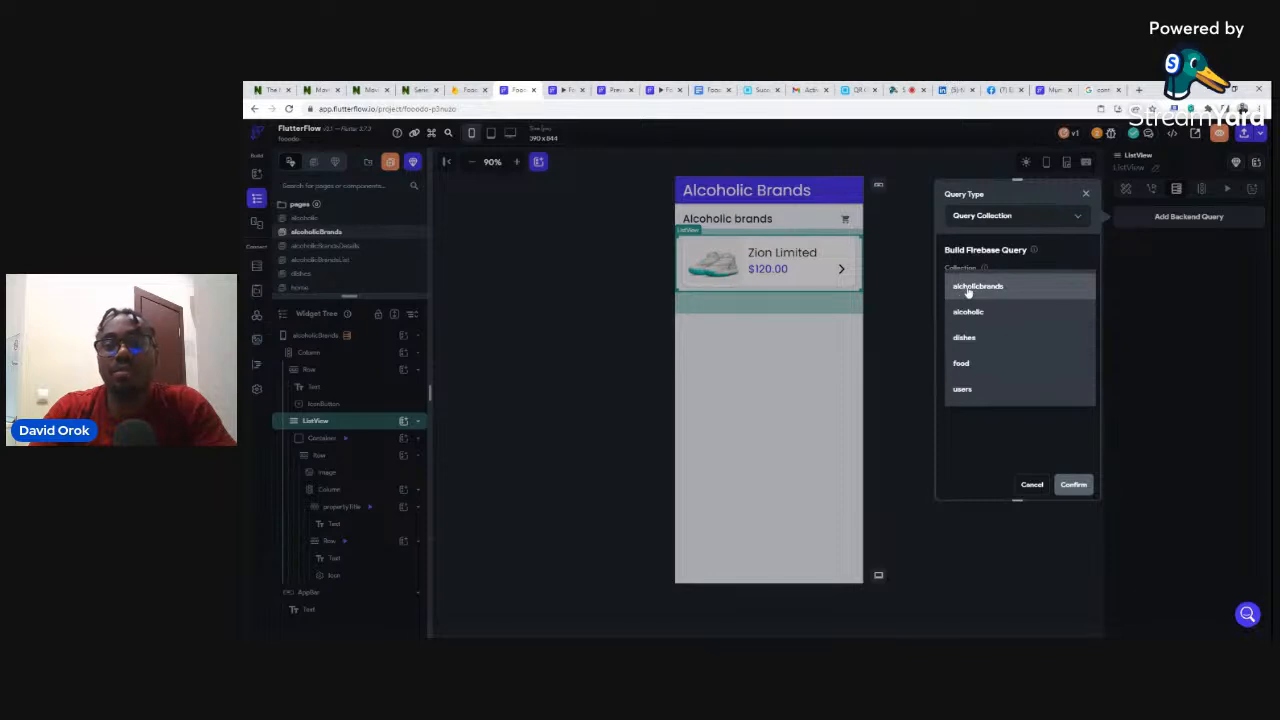
{"action": "left_click", "coordinate": [968, 288]}
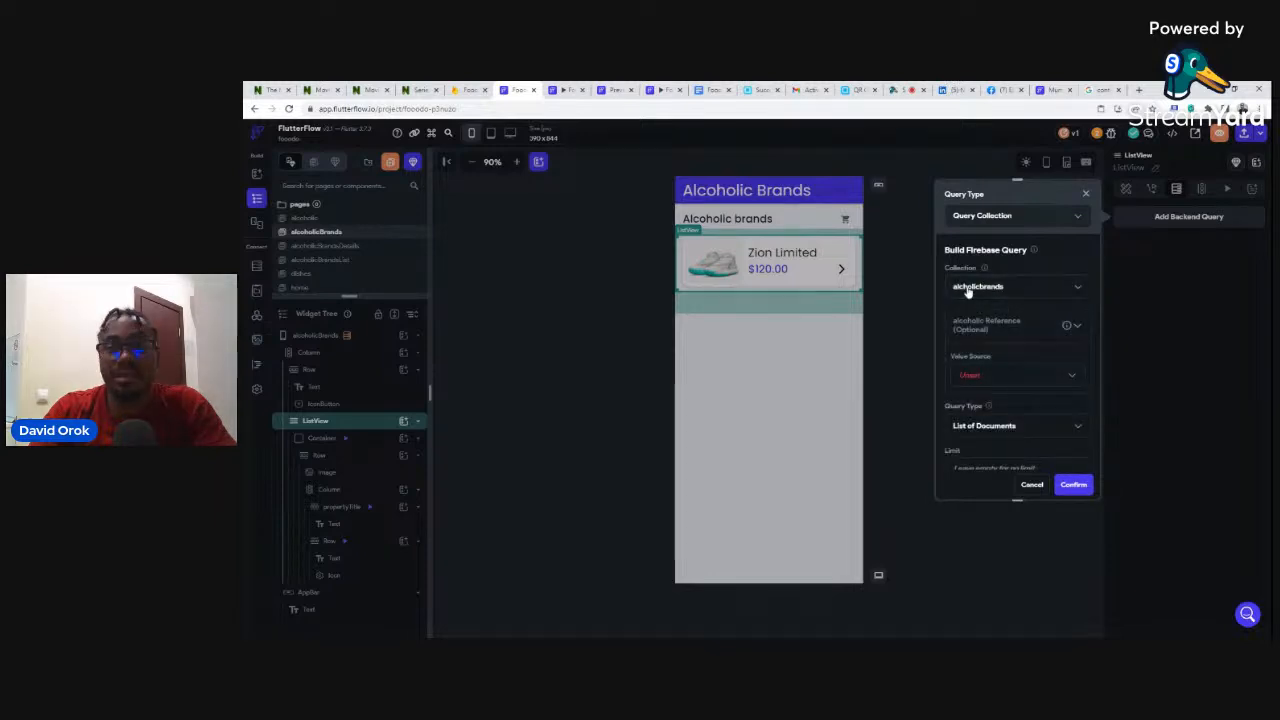
{"action": "left_click", "coordinate": [969, 378]}
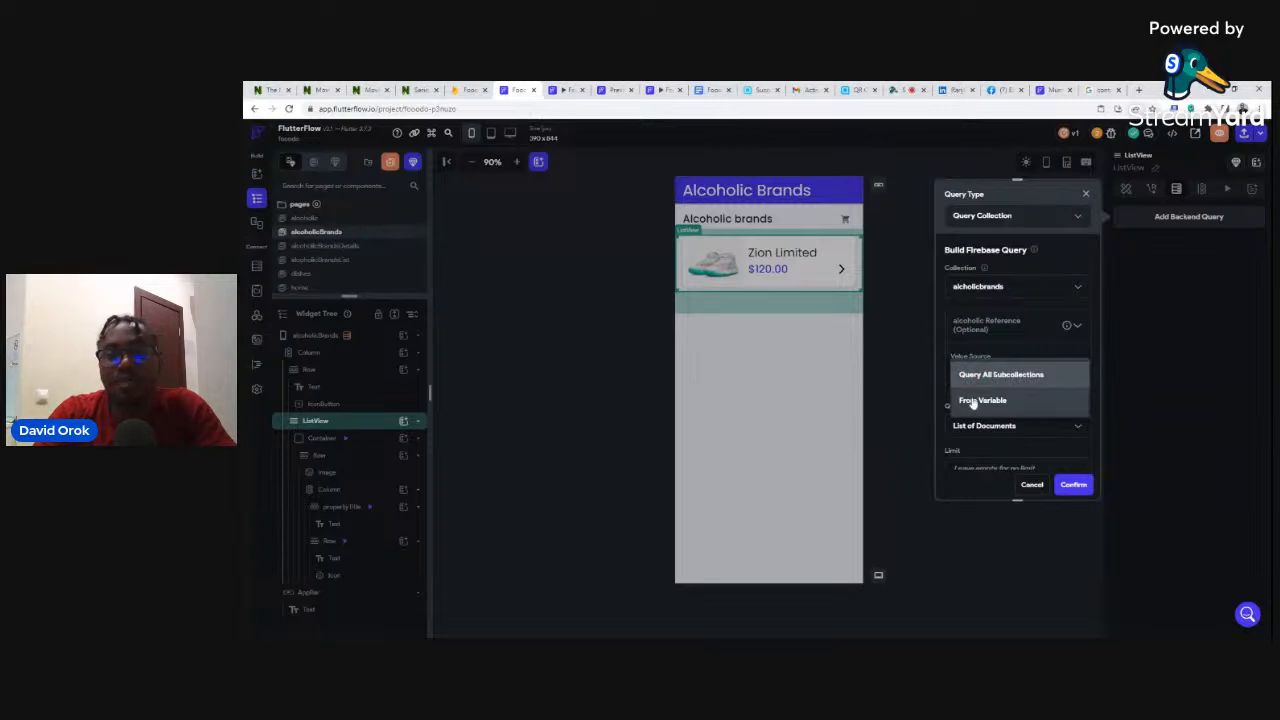
{"action": "left_click", "coordinate": [973, 401]}
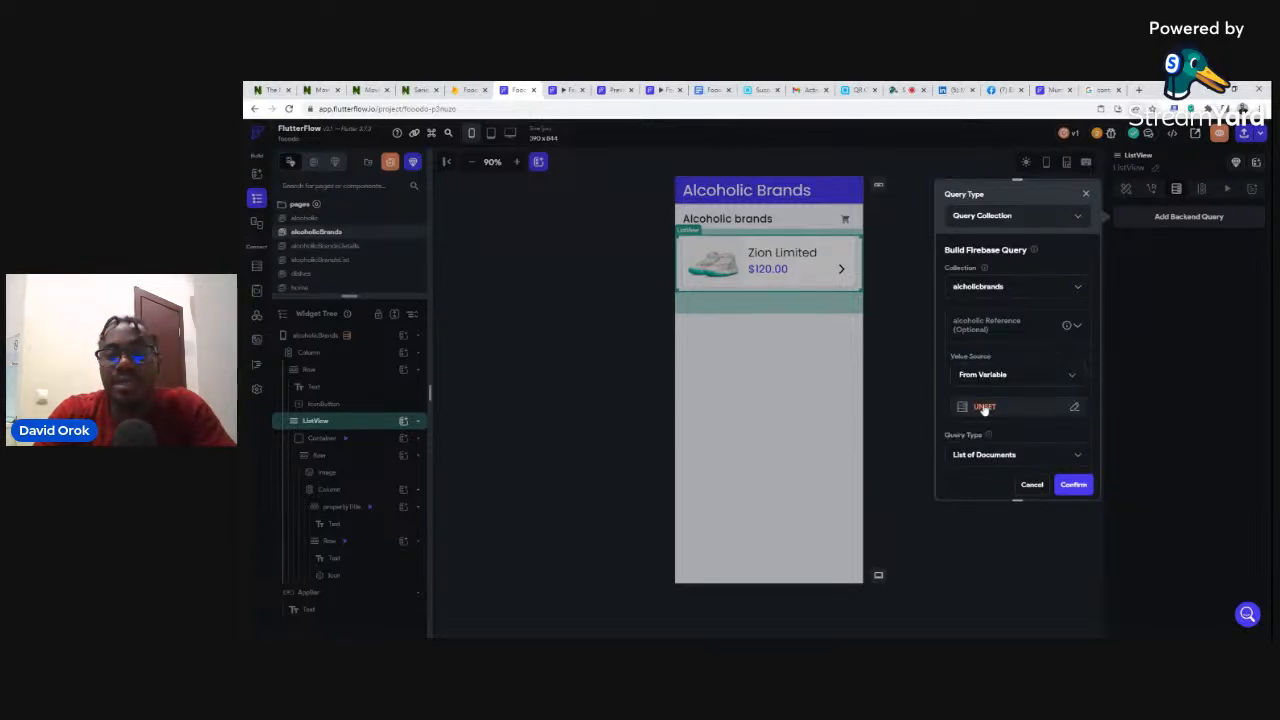
{"action": "left_click", "coordinate": [984, 408]}
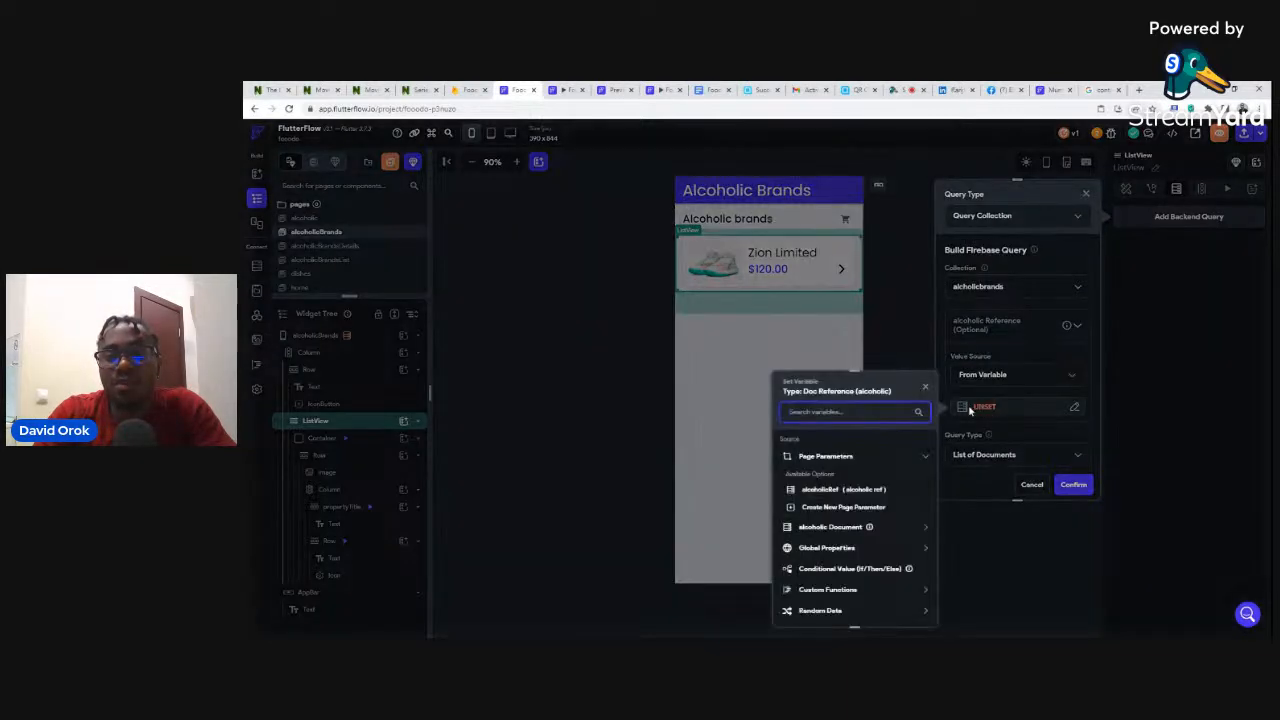
{"action": "left_click", "coordinate": [830, 494]}
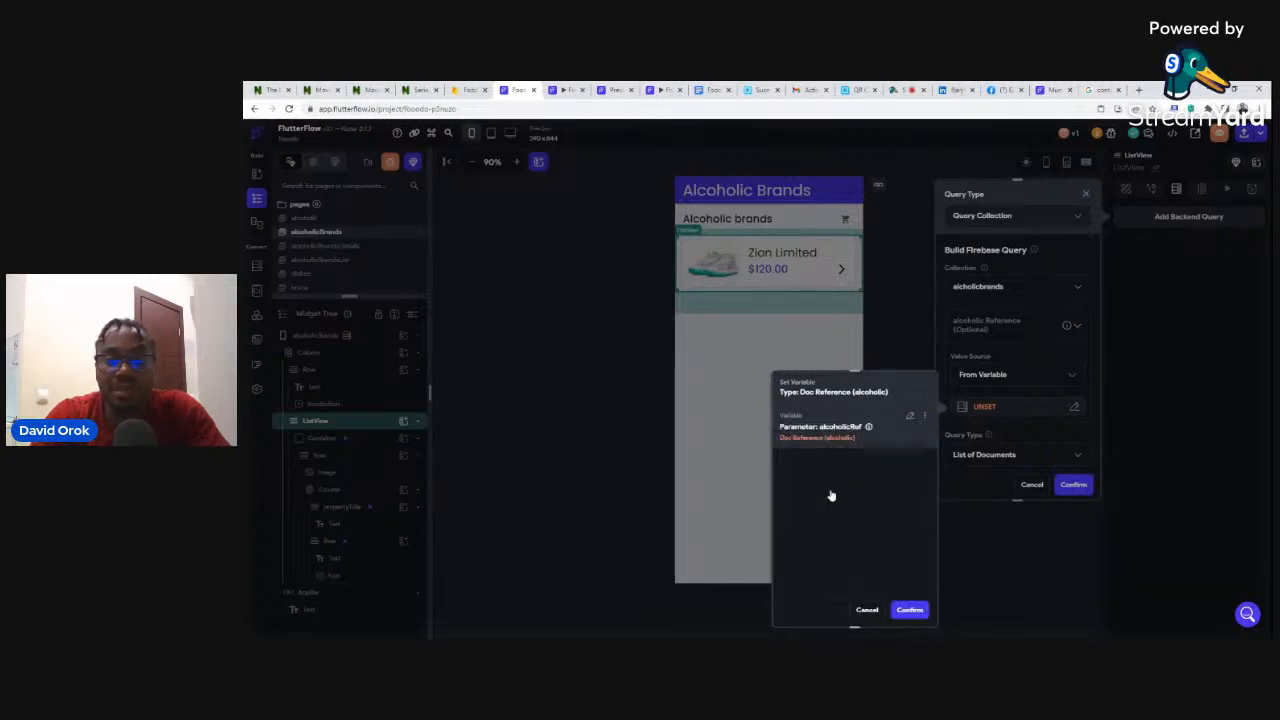
{"action": "left_click", "coordinate": [913, 612]}
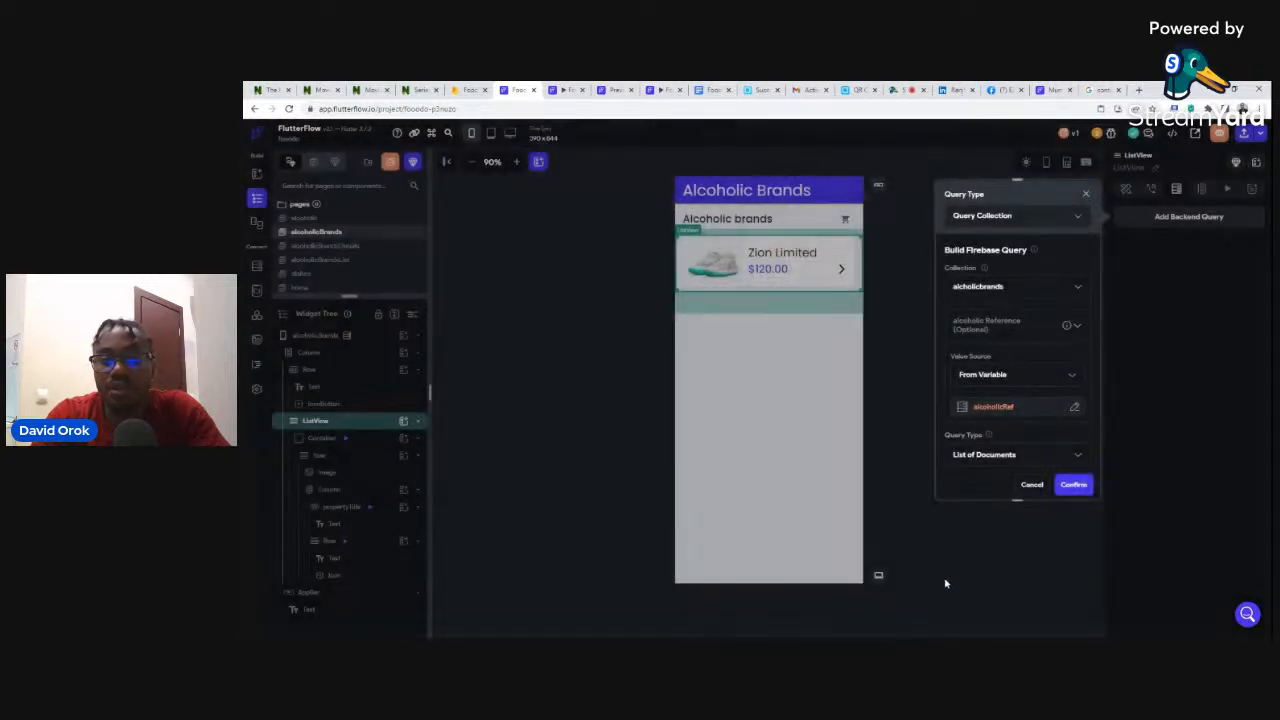
{"action": "left_click", "coordinate": [1074, 487]}
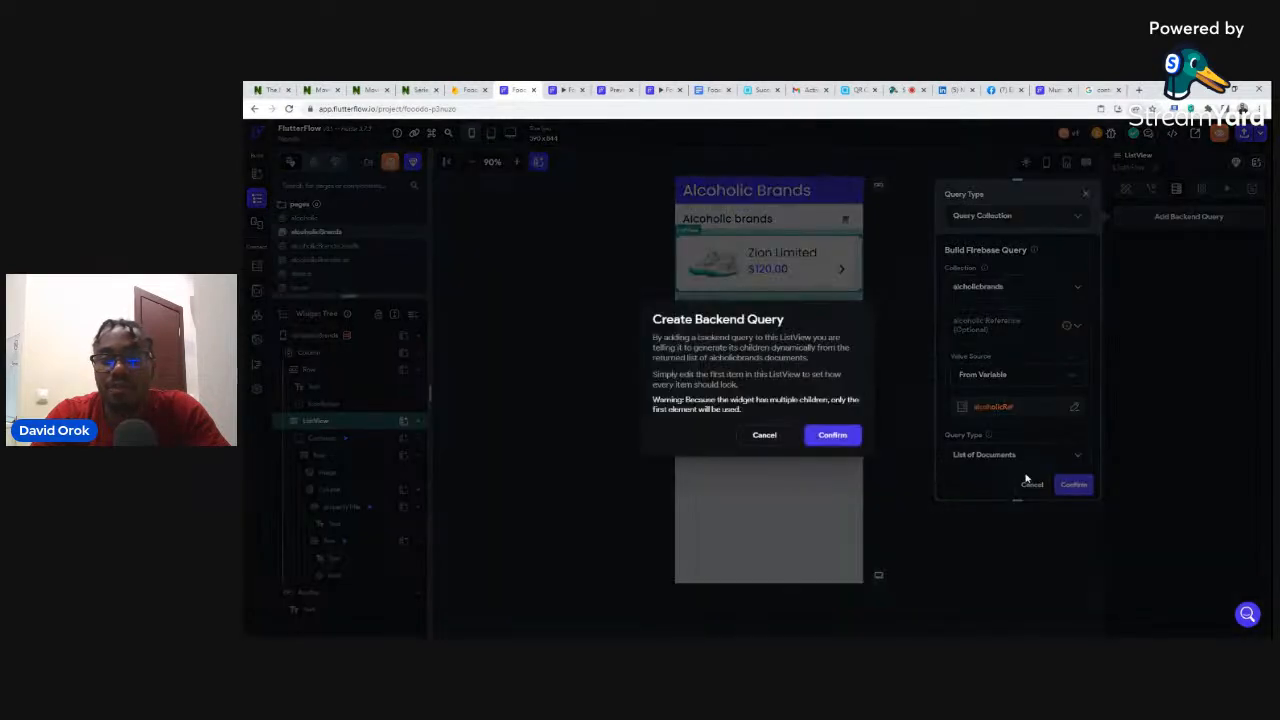
{"action": "left_click", "coordinate": [843, 435]}
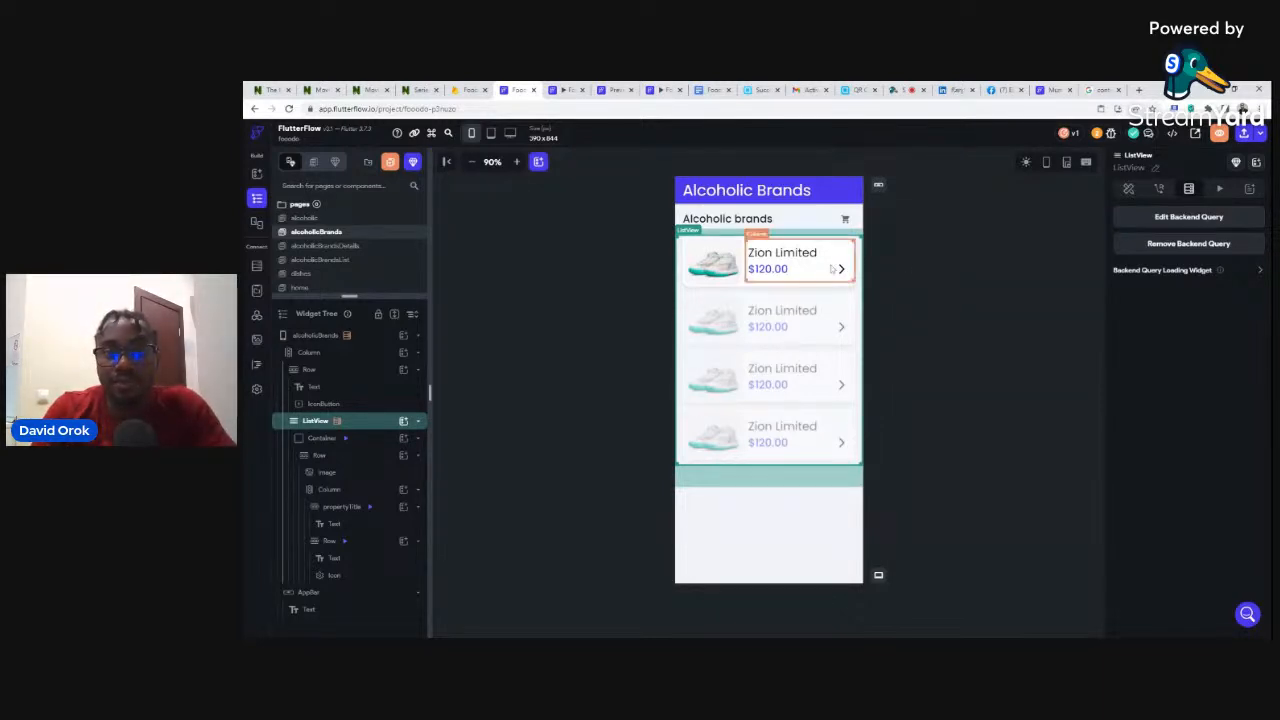
- Bind the first card's image Path to the alcoholicbrands document's image field
{"action": "left_click", "coordinate": [714, 262]}
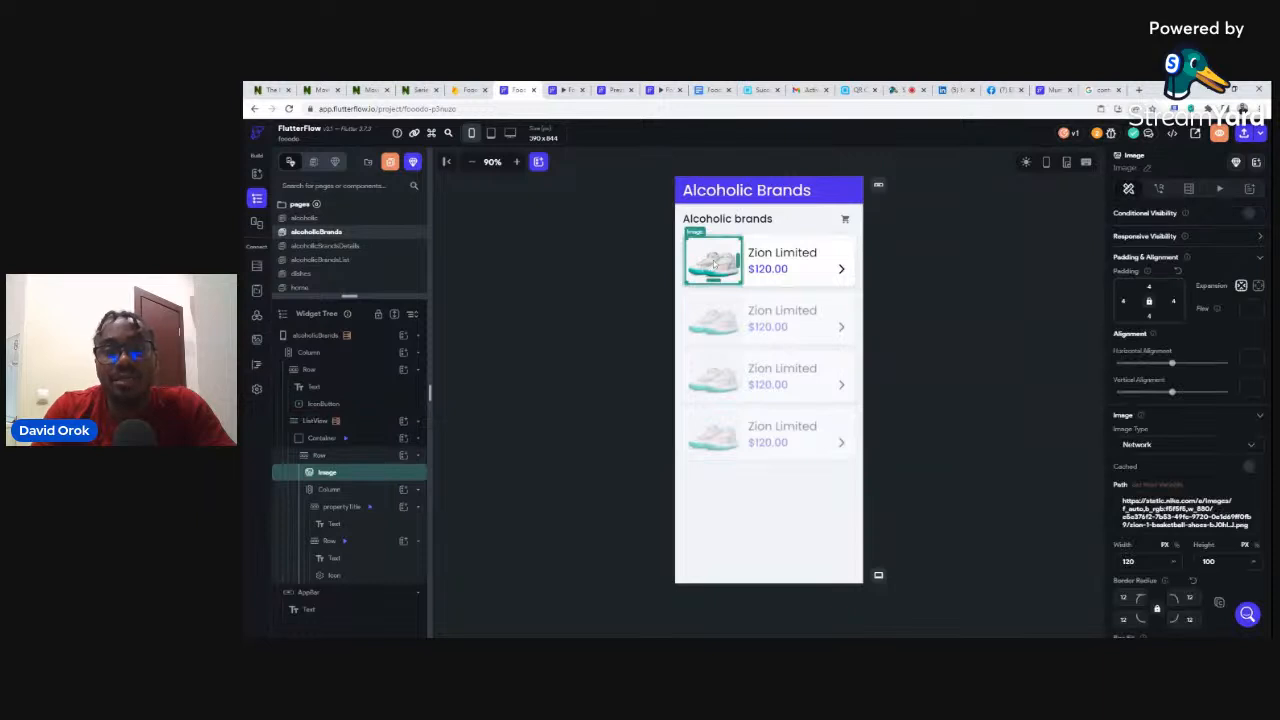
{"action": "left_click", "coordinate": [1158, 486]}
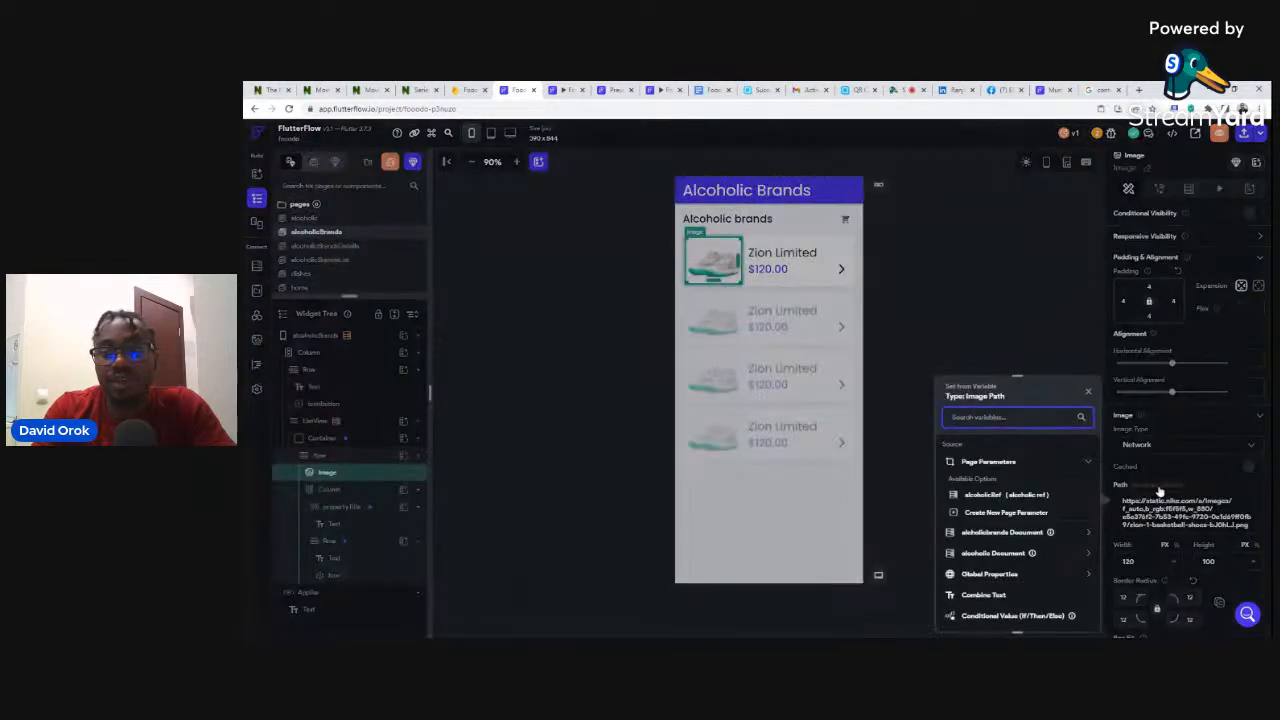
{"action": "left_click", "coordinate": [1003, 532]}
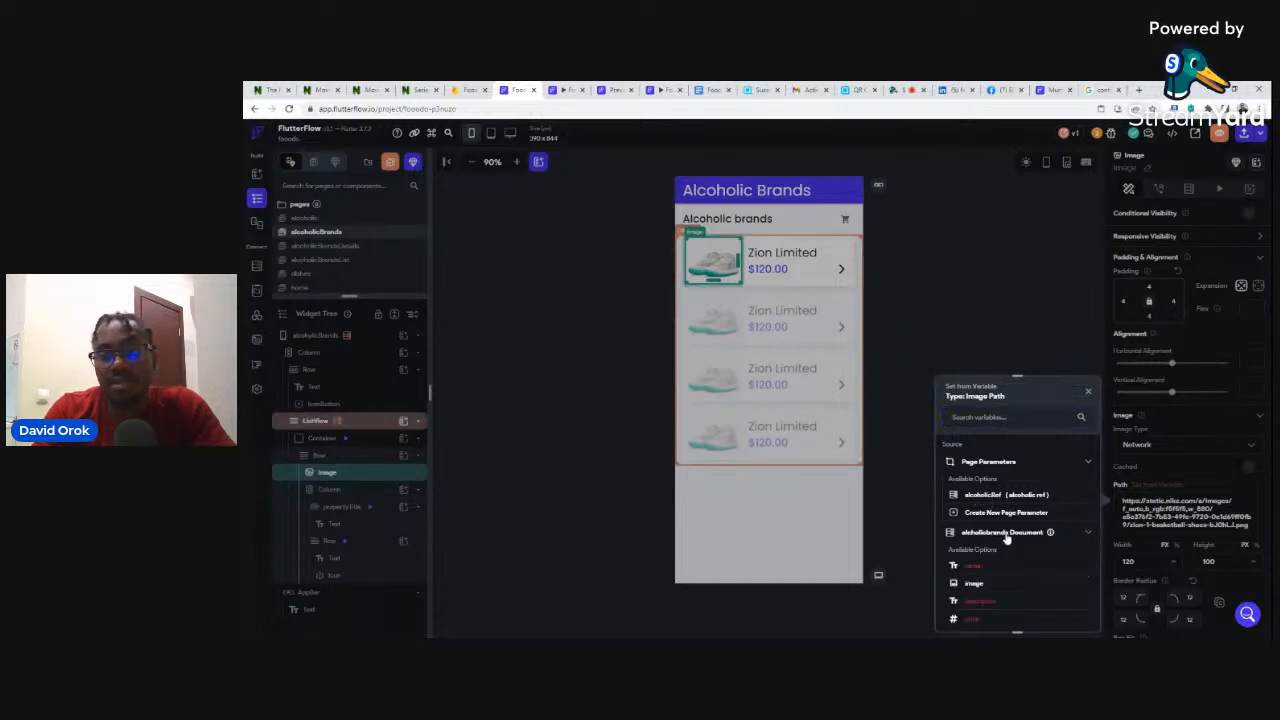
{"action": "left_click", "coordinate": [1006, 534]}
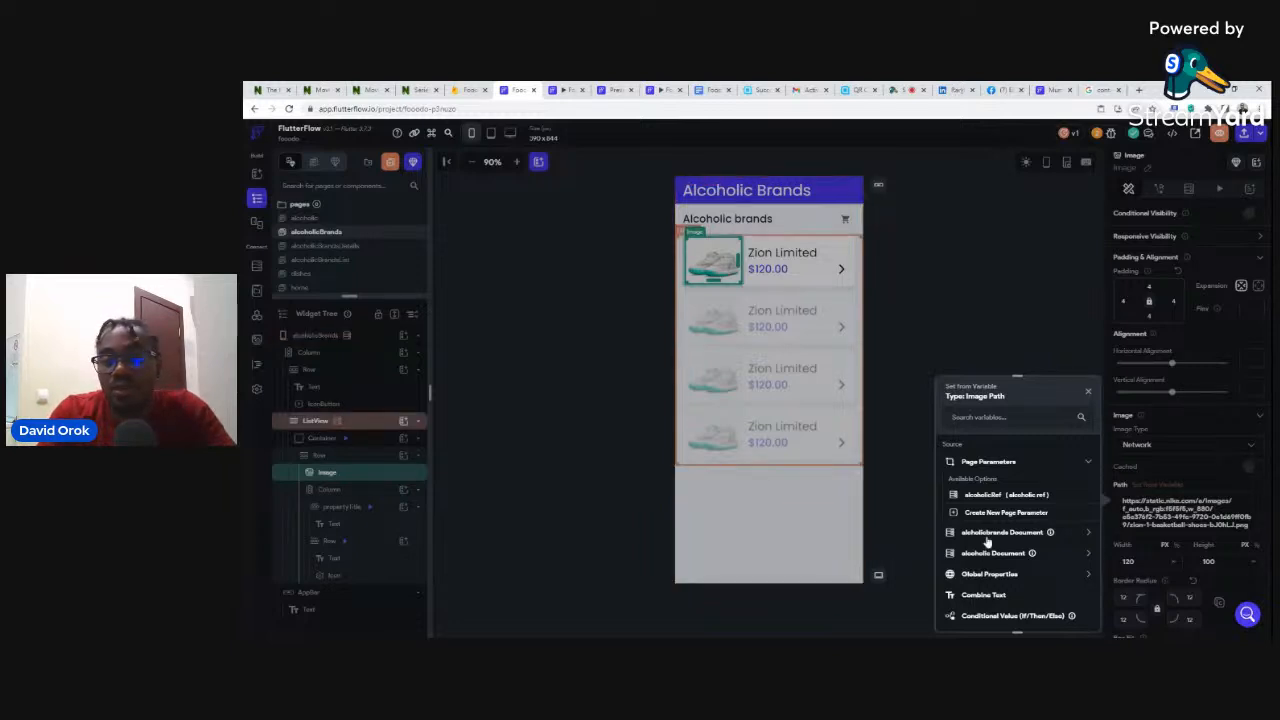
{"action": "left_click", "coordinate": [993, 540]}
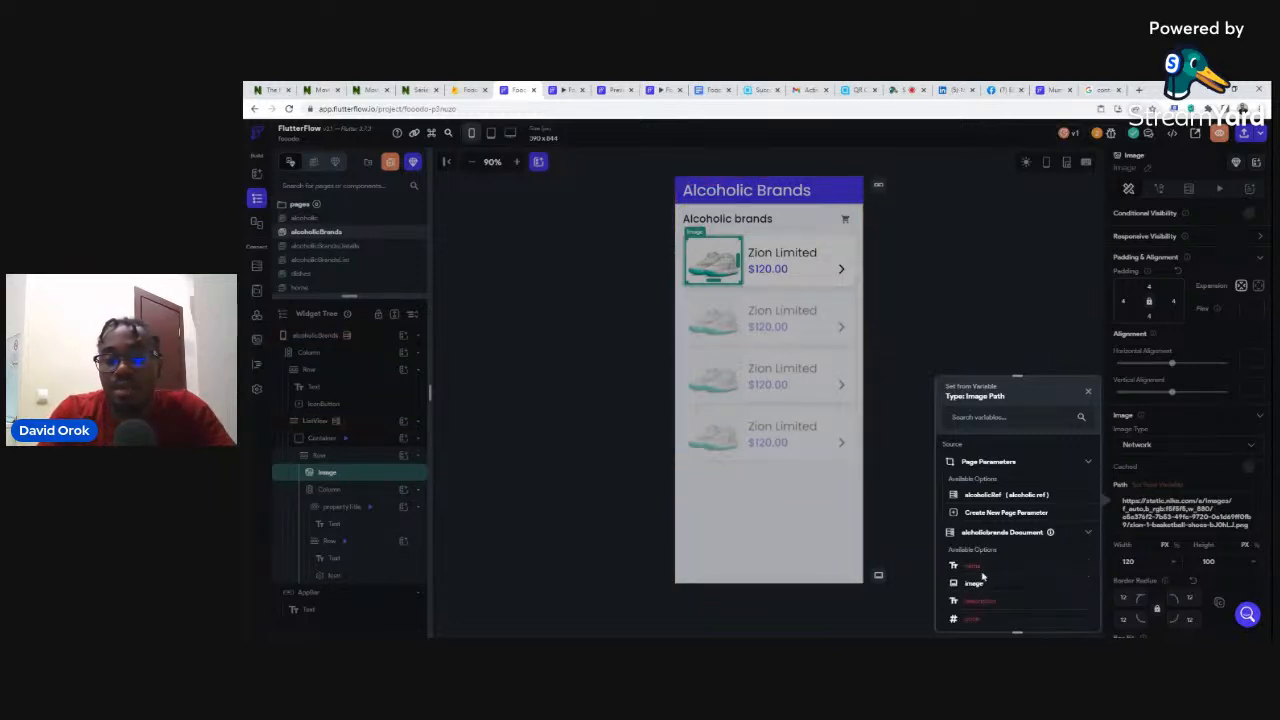
{"action": "left_click", "coordinate": [972, 586]}
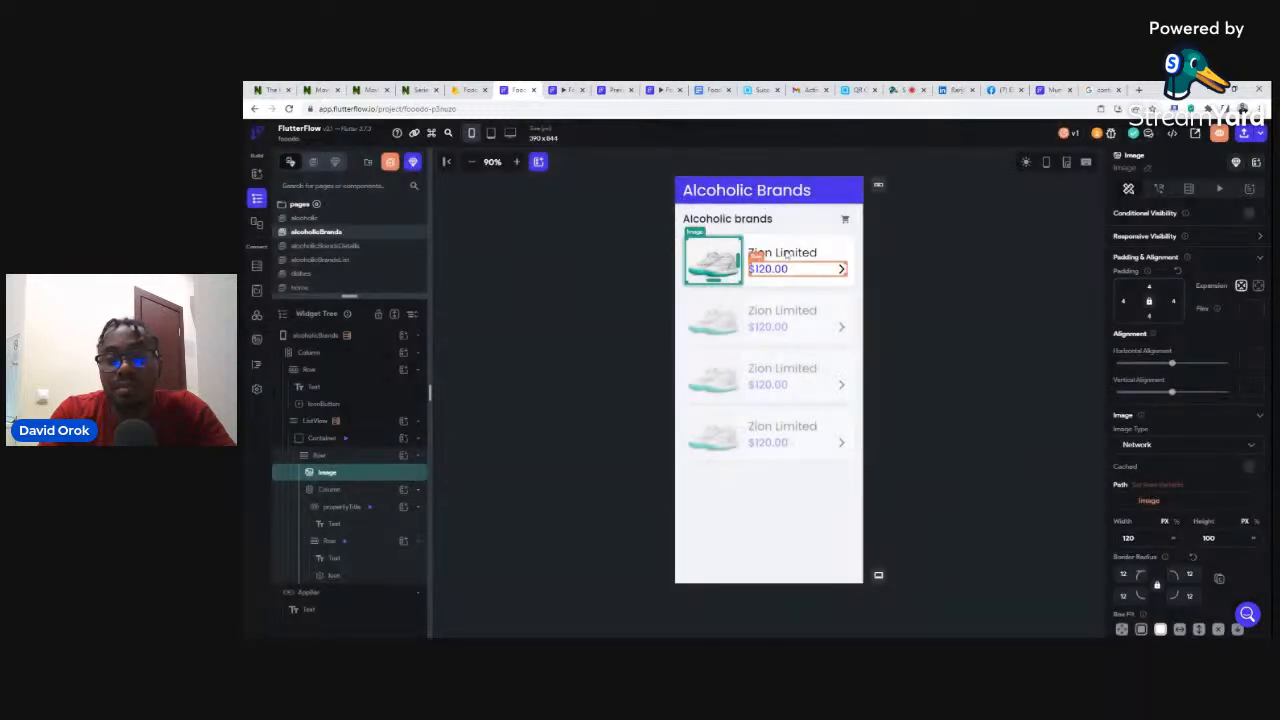
{"action": "left_click", "coordinate": [772, 254]}
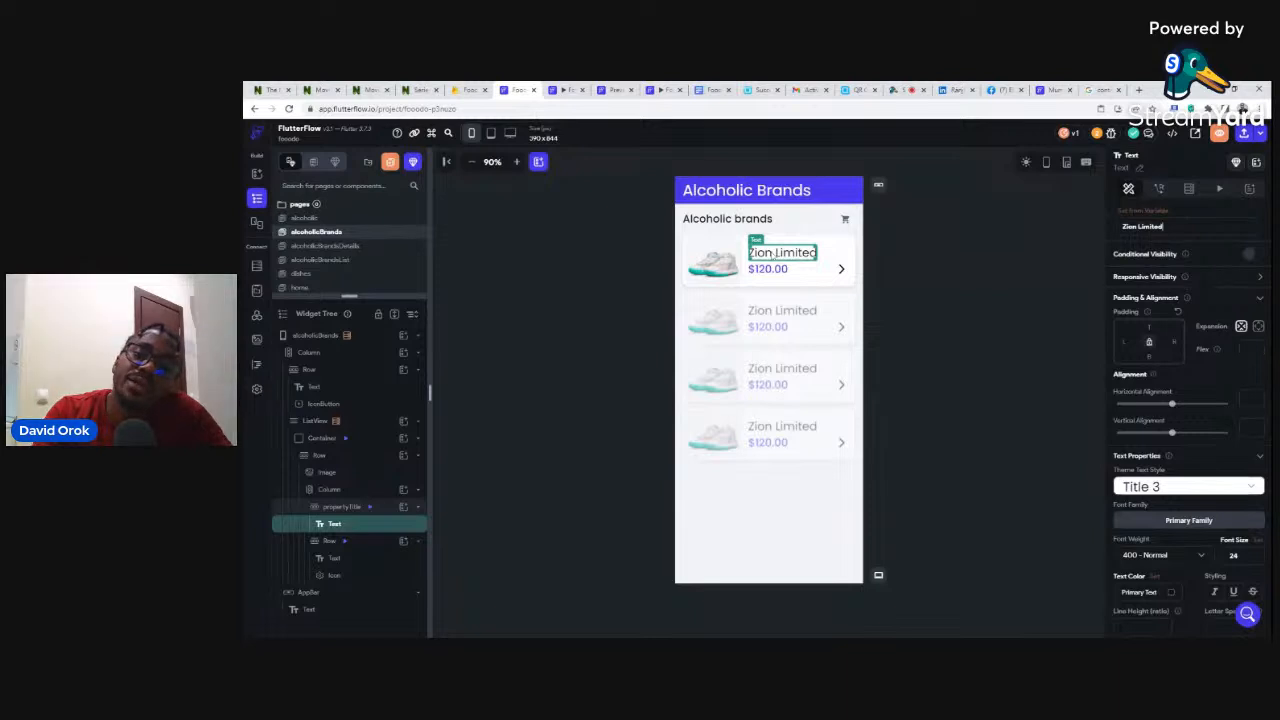
{"action": "left_click", "coordinate": [773, 244]}
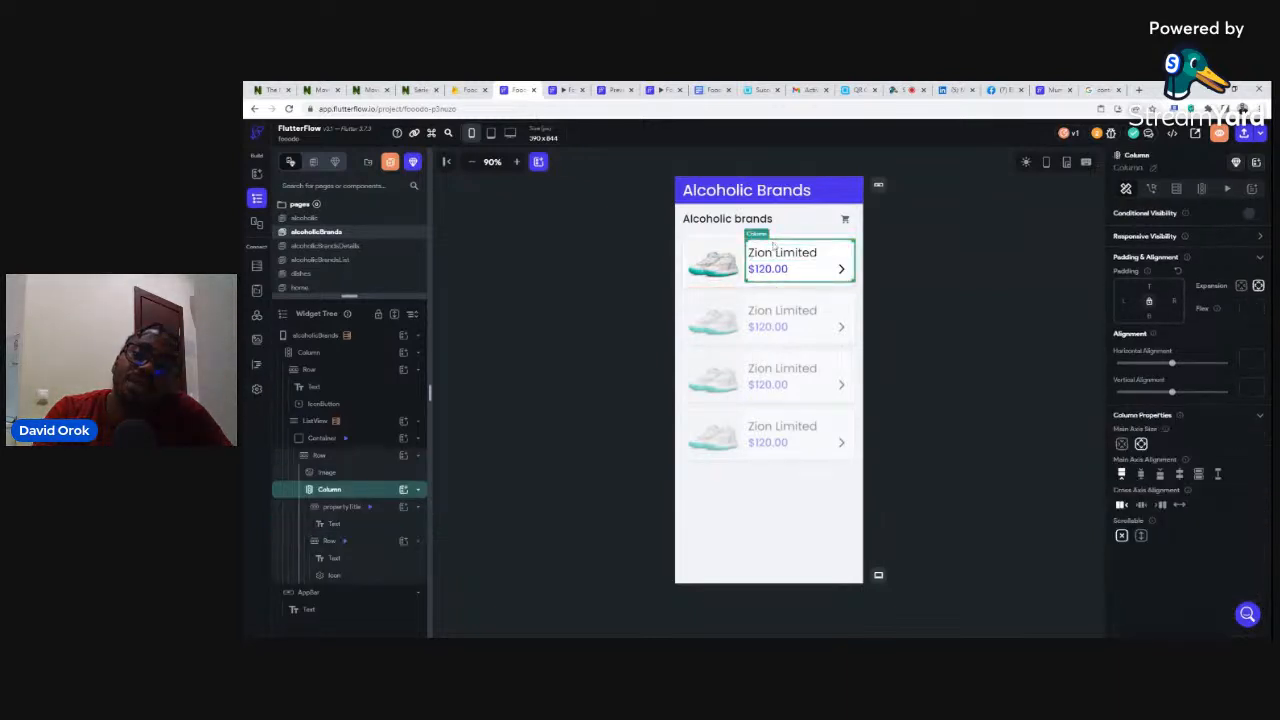
{"action": "left_click", "coordinate": [778, 256]}
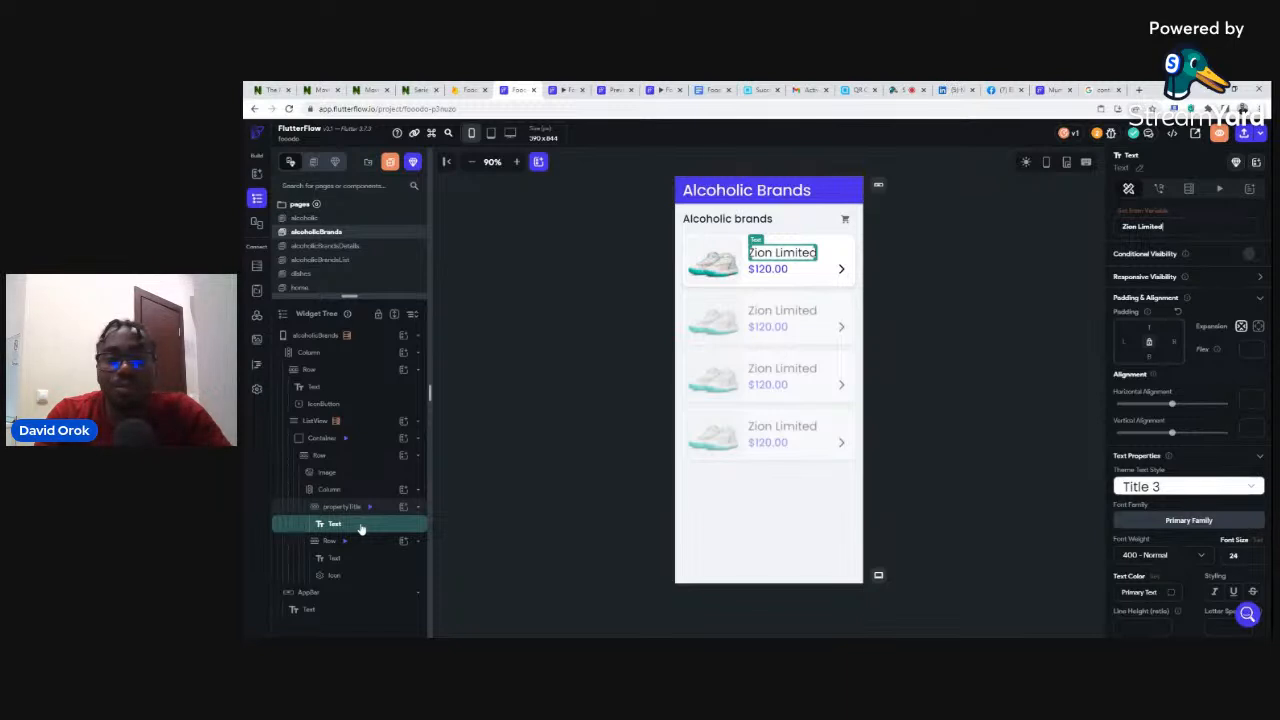
{"action": "key", "text": "ctrl+d"}
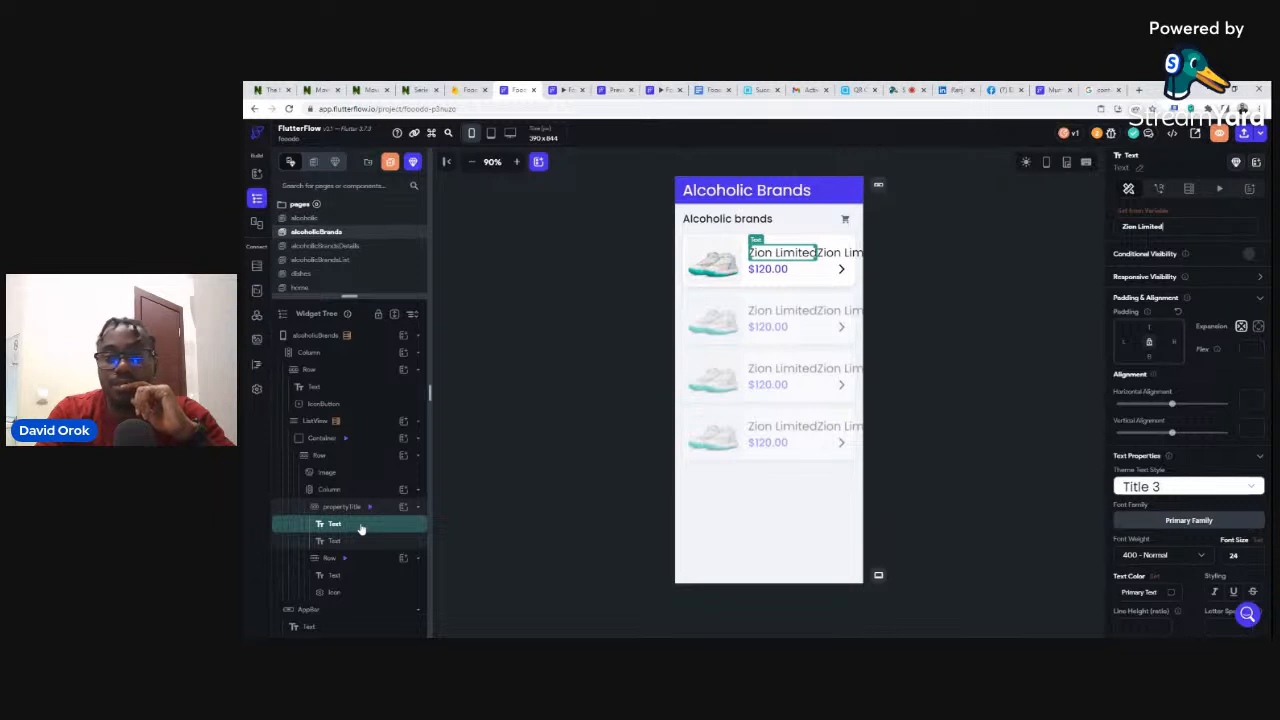
{"action": "key", "text": "ctrl+z"}
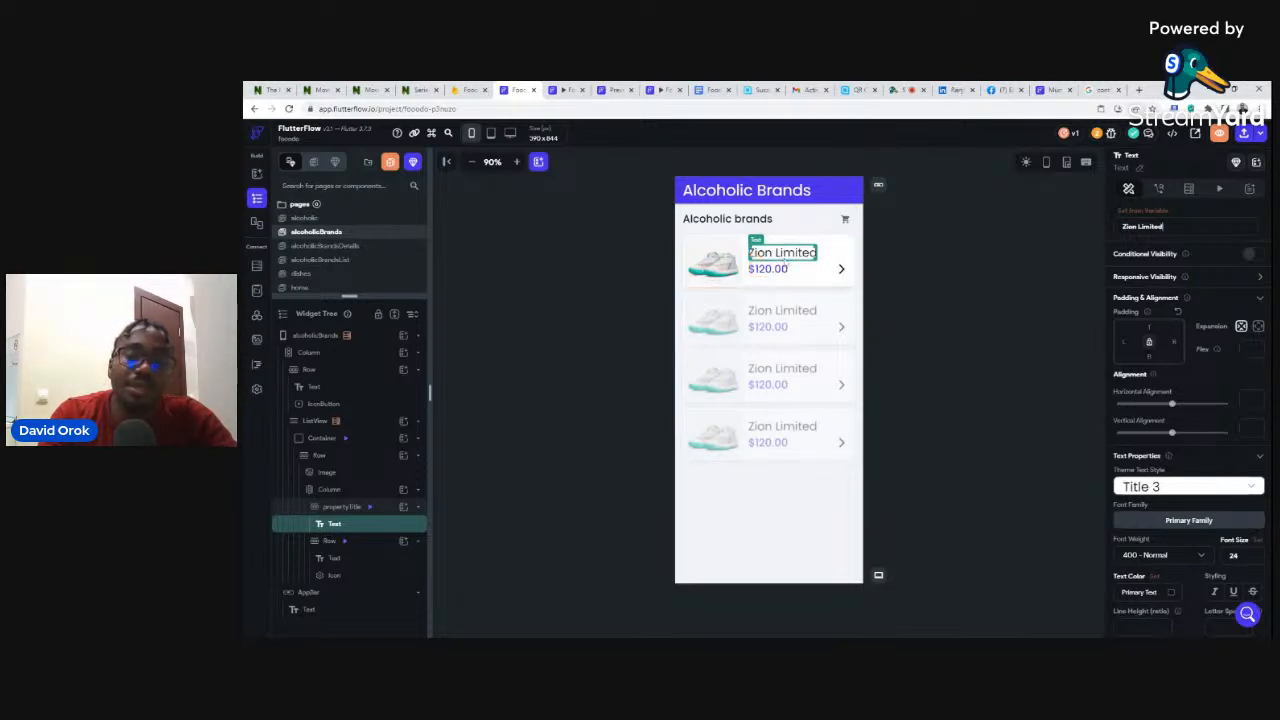
{"action": "left_click", "coordinate": [825, 244]}
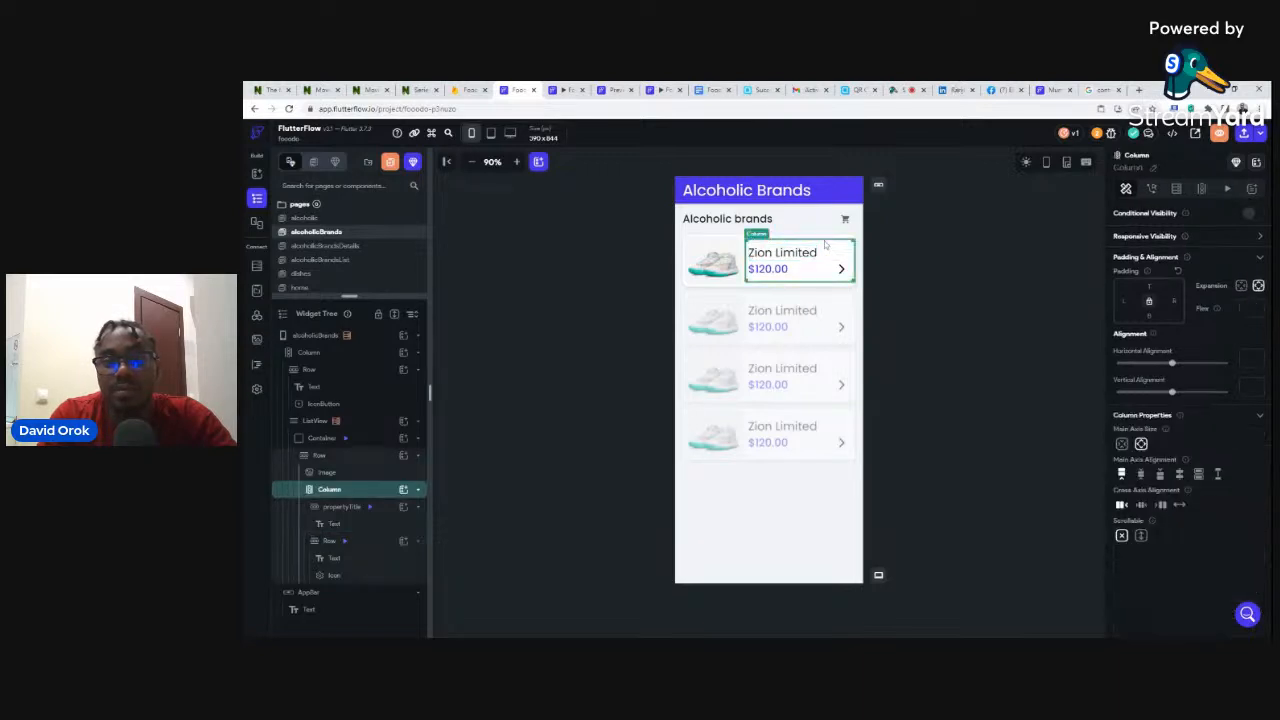
- Add a Hello World text to the card column and drag it into the price row
{"action": "left_click", "coordinate": [404, 489]}
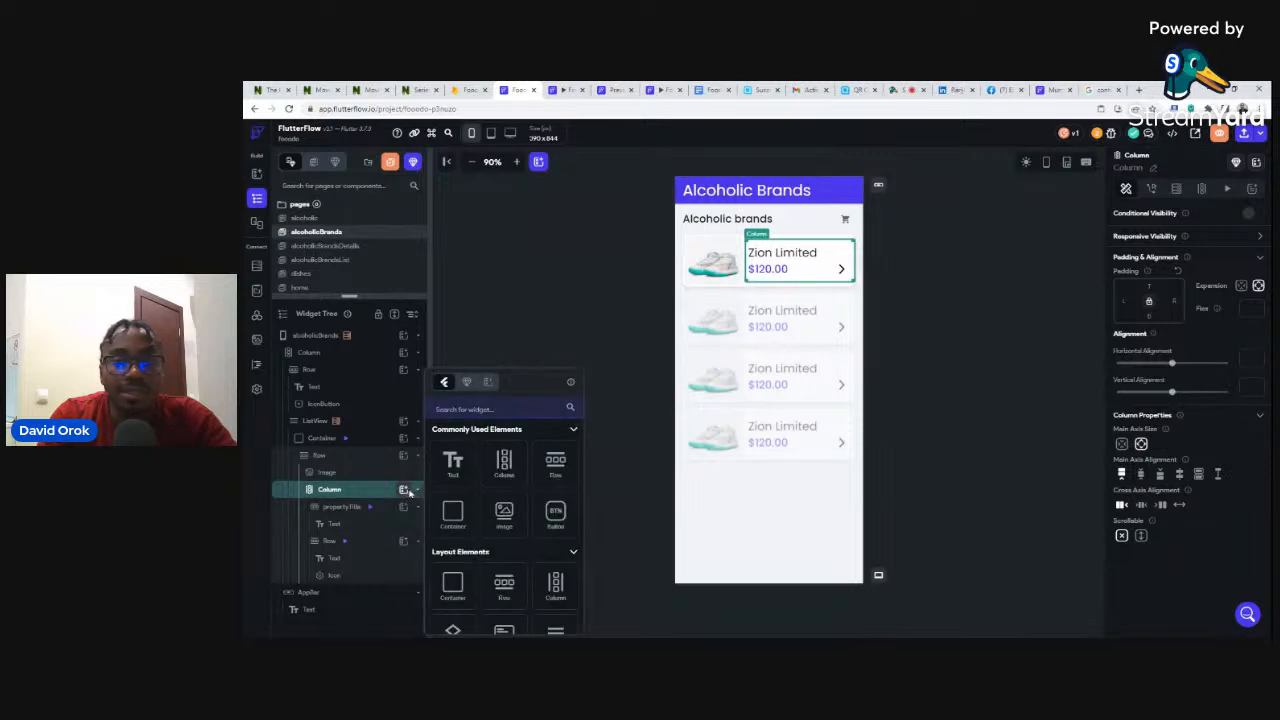
{"action": "left_click", "coordinate": [459, 469]}
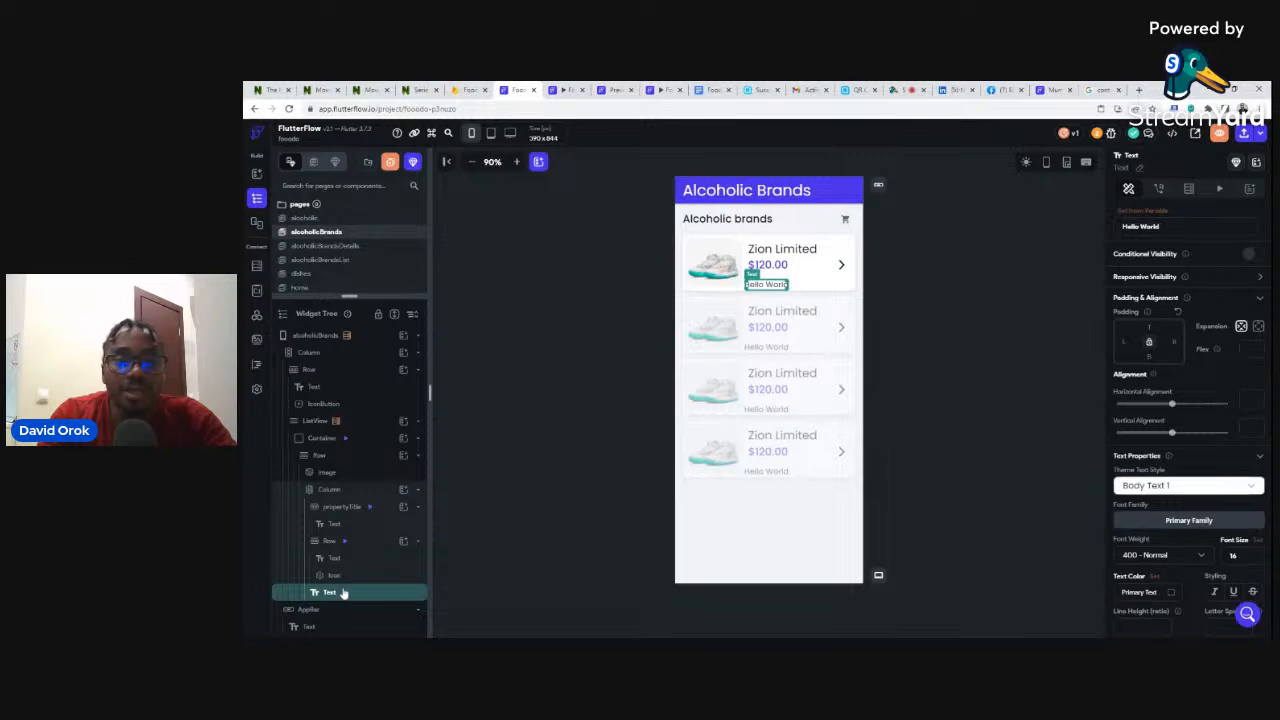
{"action": "left_click_drag", "start_coordinate": [342, 592], "coordinate": [346, 561]}
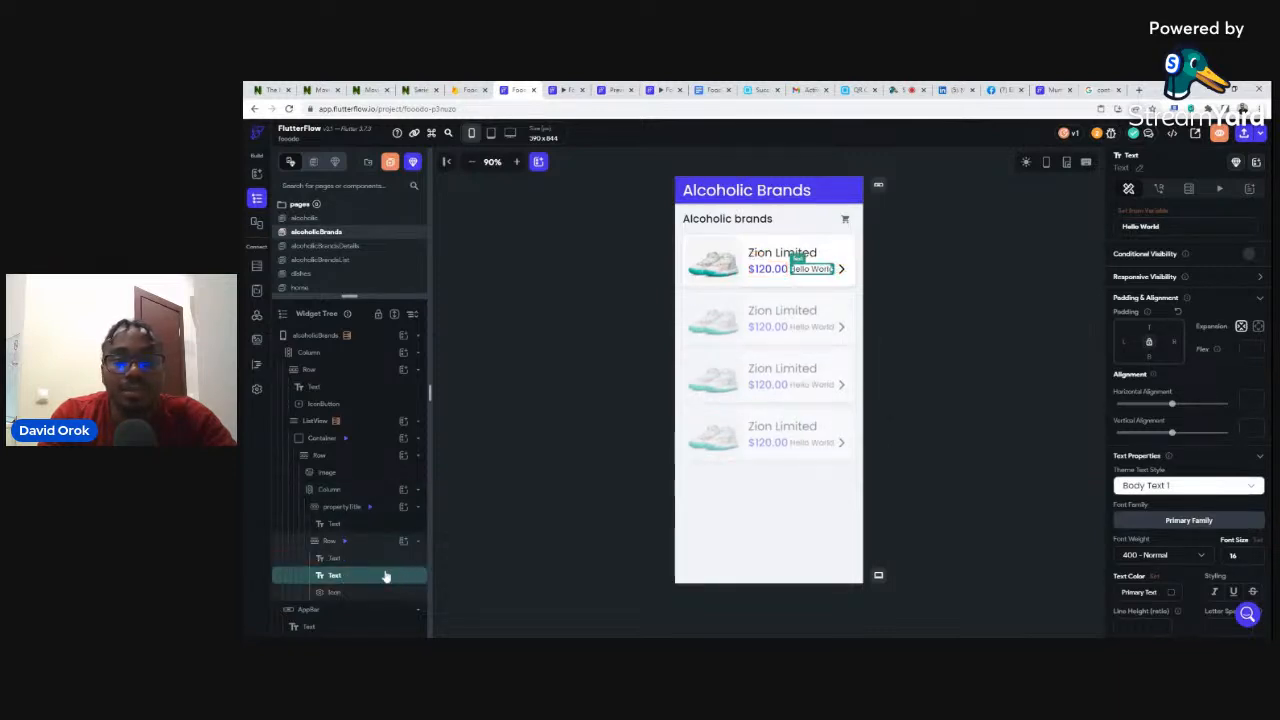
{"action": "left_click_drag", "start_coordinate": [350, 578], "coordinate": [345, 553]}
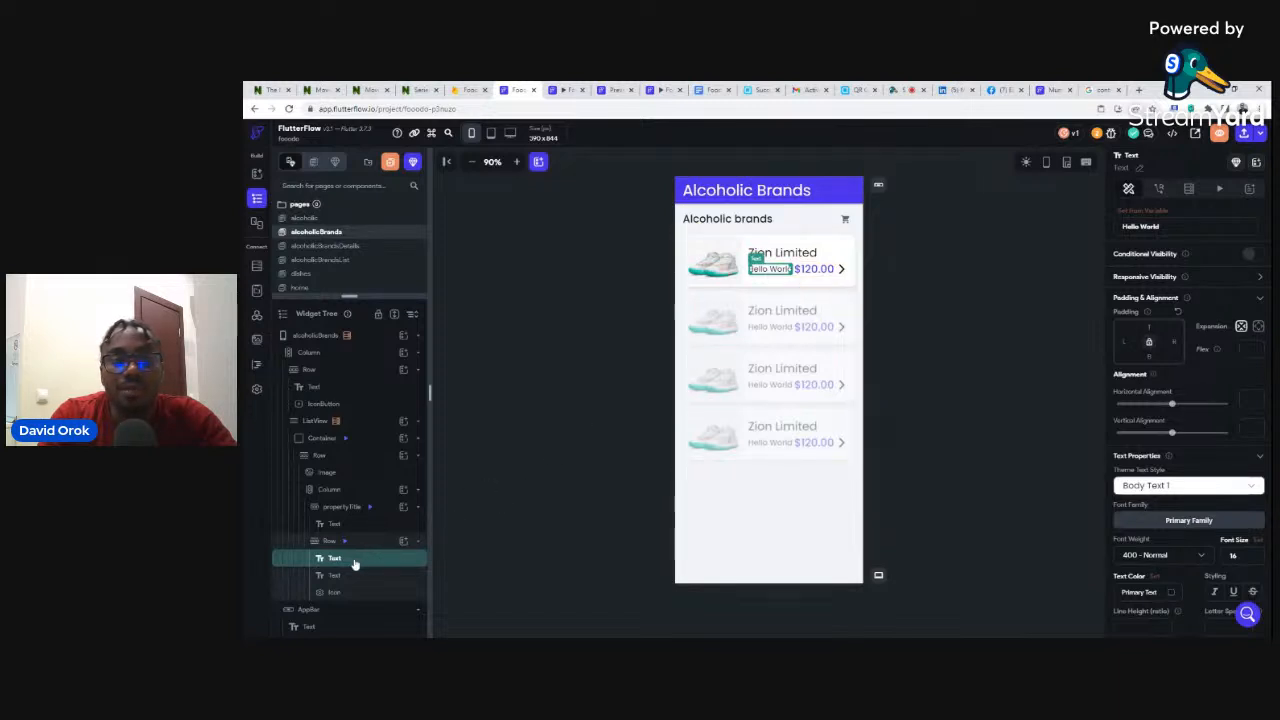
- Reposition Hello World around the brand name and price, using undo and redo to settle it
{"action": "left_click_drag", "start_coordinate": [353, 565], "coordinate": [361, 533]}
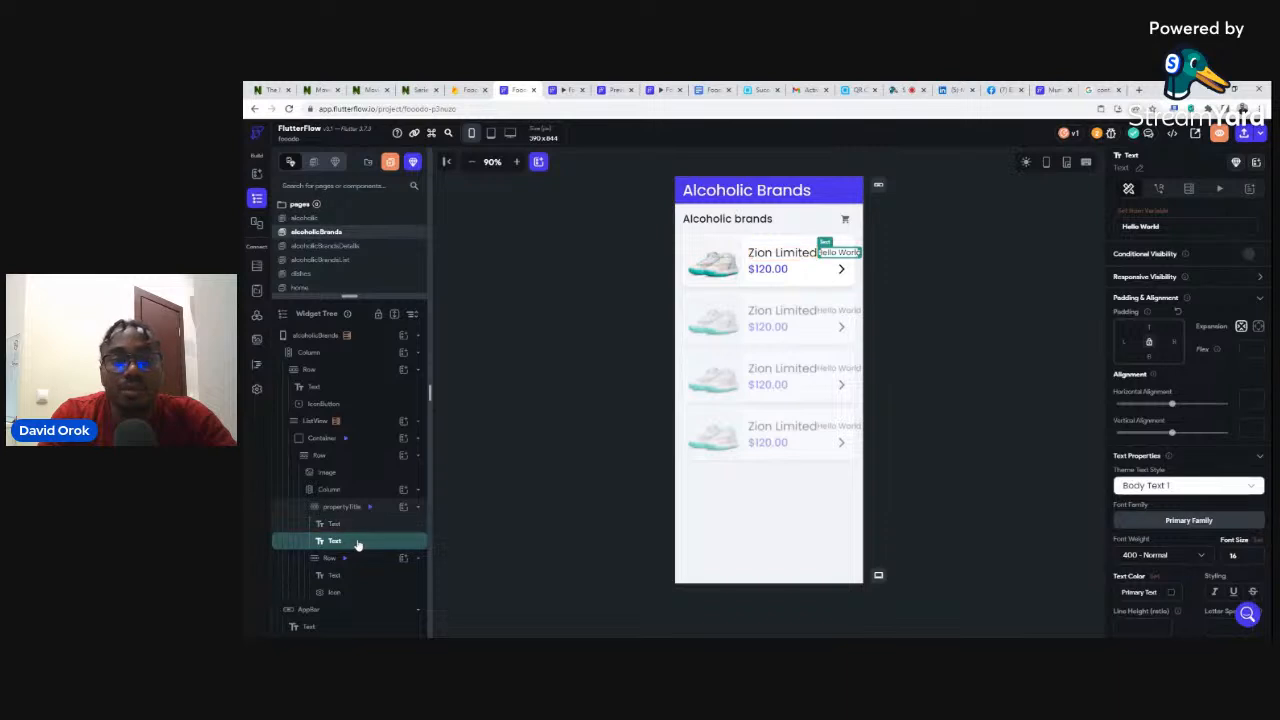
{"action": "mouse_move", "coordinate": [358, 543]}
{"action": "left_mouse_down"}
{"action": "mouse_move", "coordinate": [357, 507]}
{"action": "mouse_move", "coordinate": [363, 562]}
{"action": "left_mouse_up"}
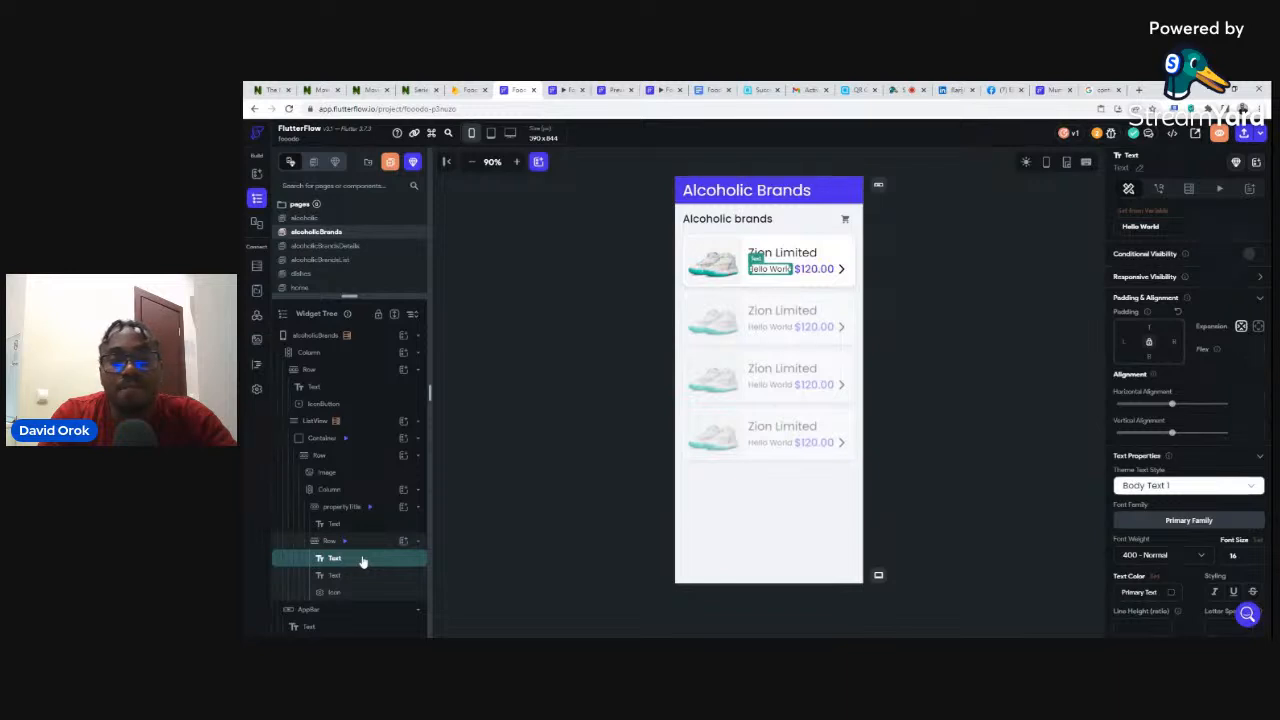
{"action": "left_click_drag", "start_coordinate": [362, 561], "coordinate": [365, 600]}
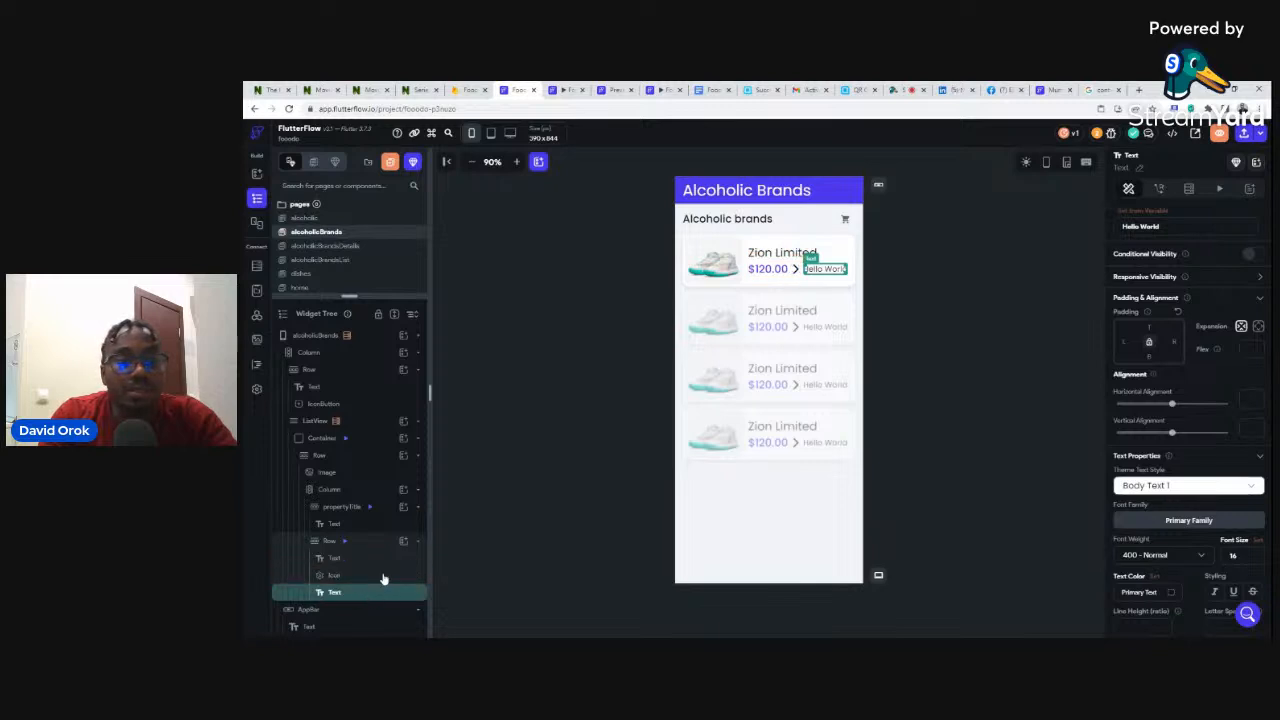
{"action": "key", "text": "ctrl+z"}
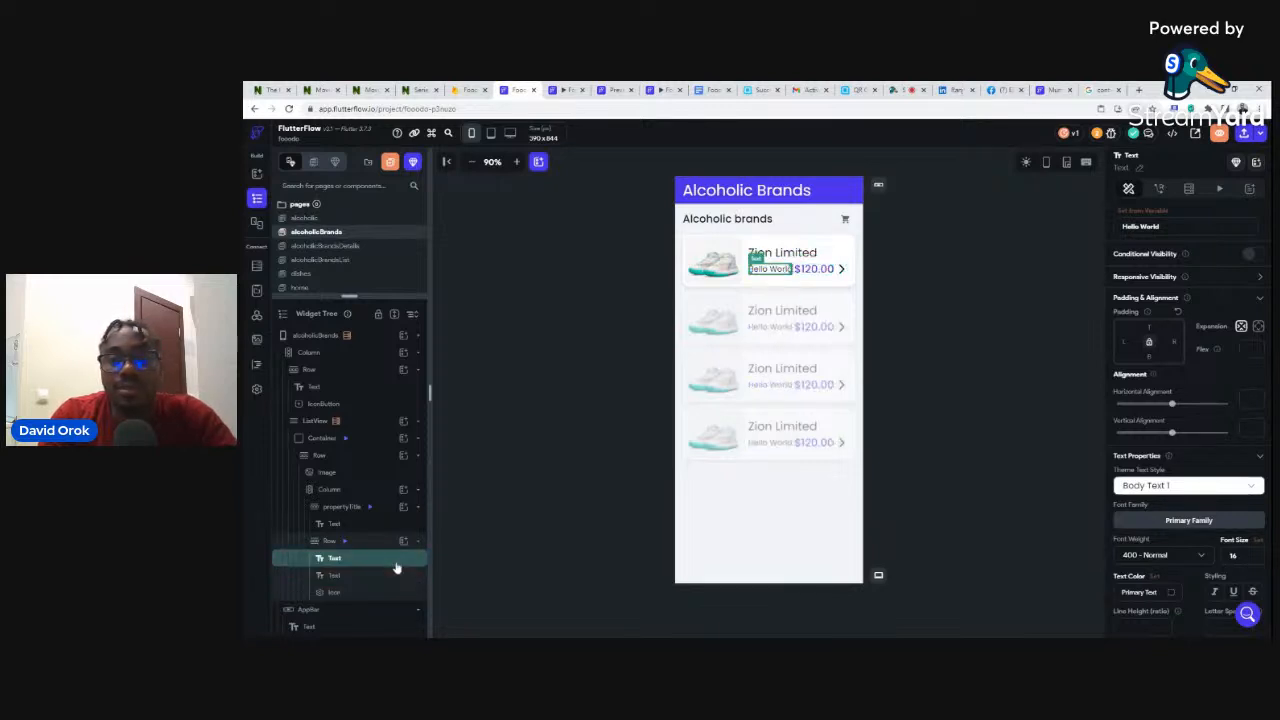
{"action": "key", "text": "ctrl+shift+z"}
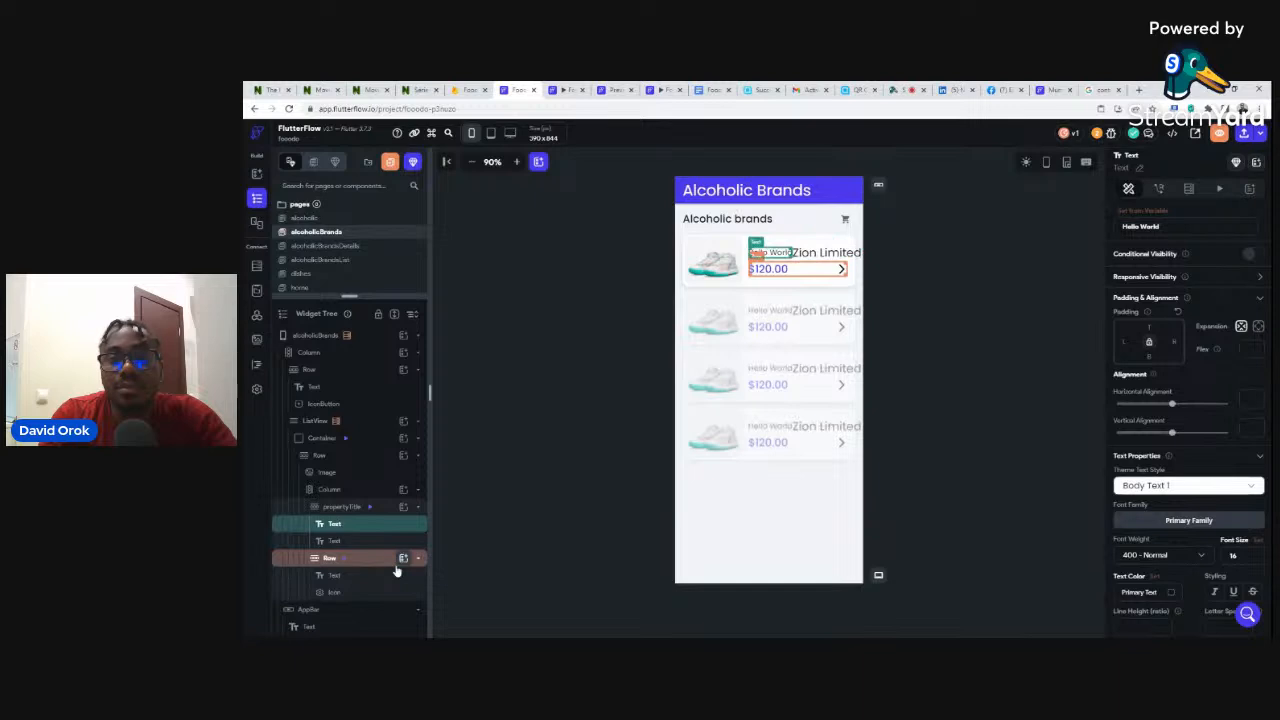
{"action": "key", "text": "ctrl+z"}
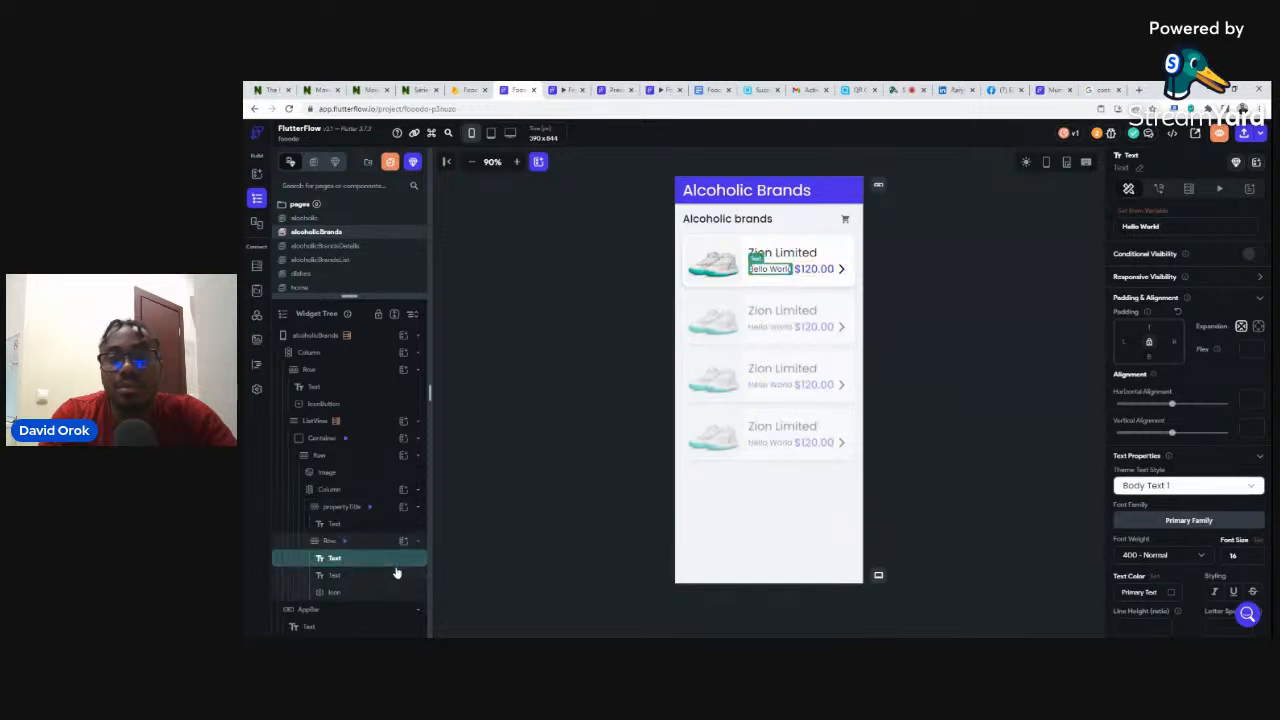
{"action": "key", "text": "ctrl+z"}
{"action": "key", "text": "ctrl+z"}
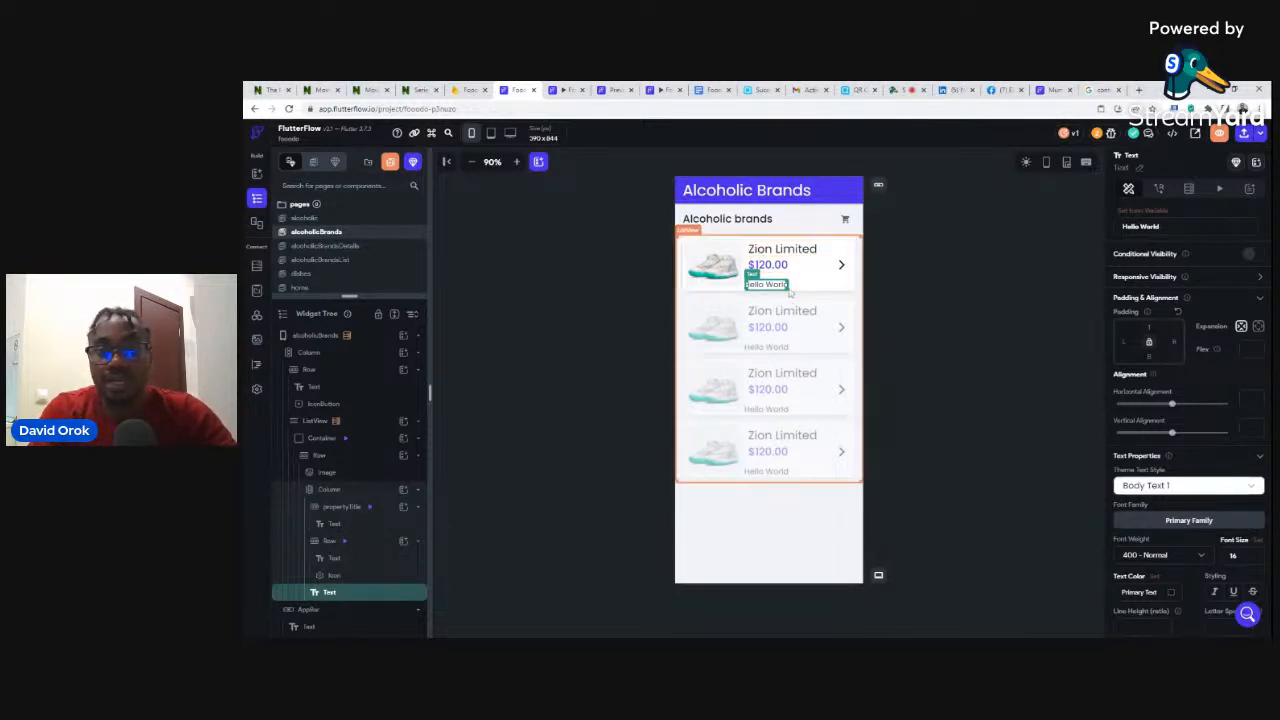
- Give the Hello World text a left padding of 16
{"action": "left_click", "coordinate": [905, 256]}
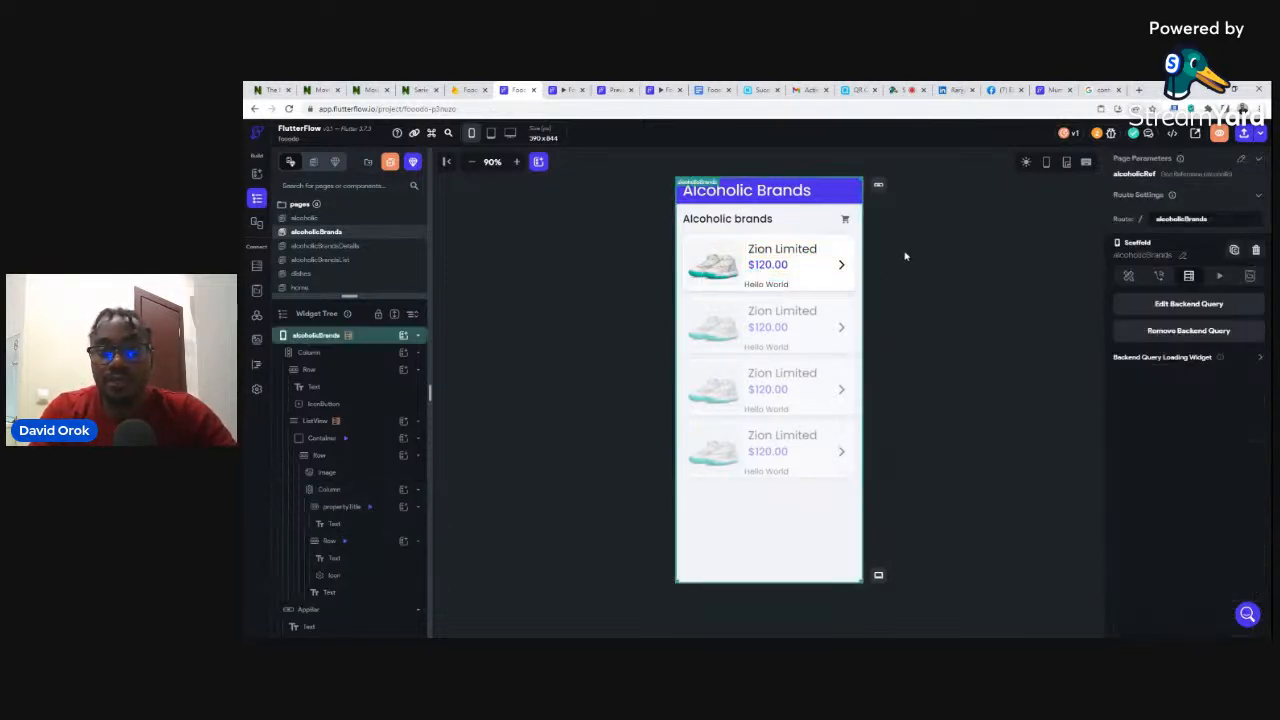
{"action": "left_click", "coordinate": [770, 285]}
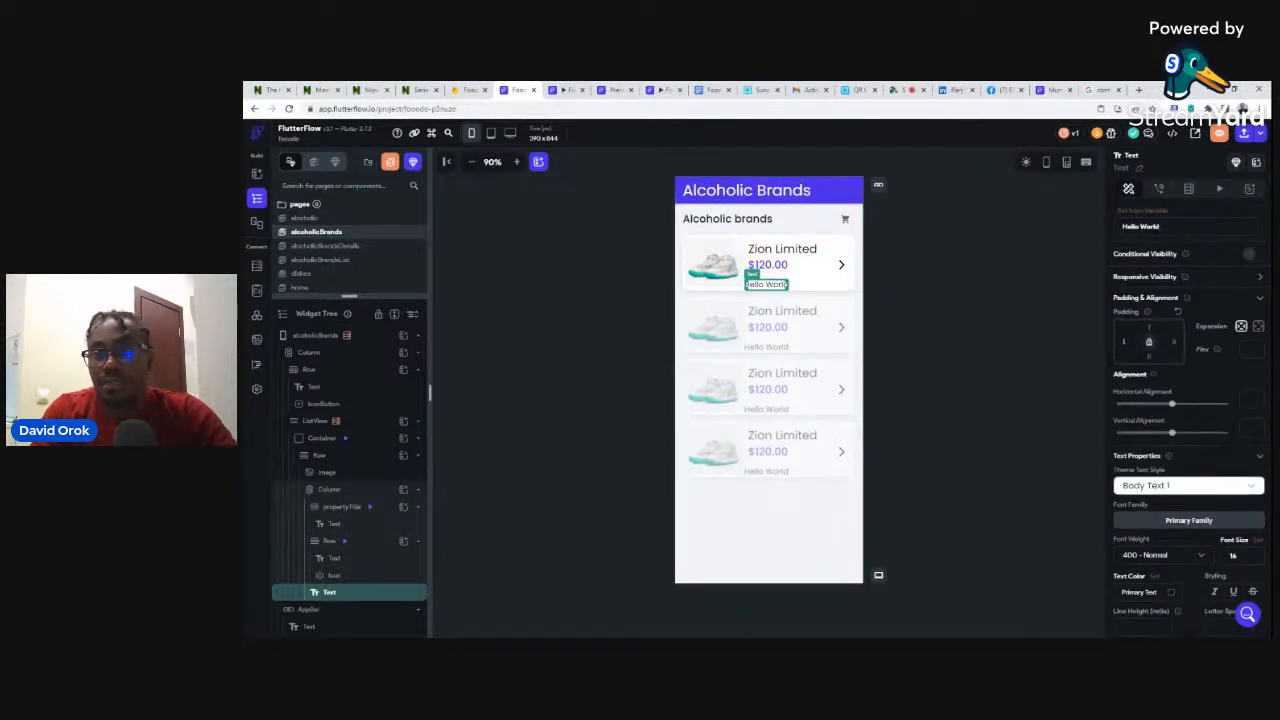
{"action": "left_click", "coordinate": [1124, 342]}
{"action": "type", "text": "16"}
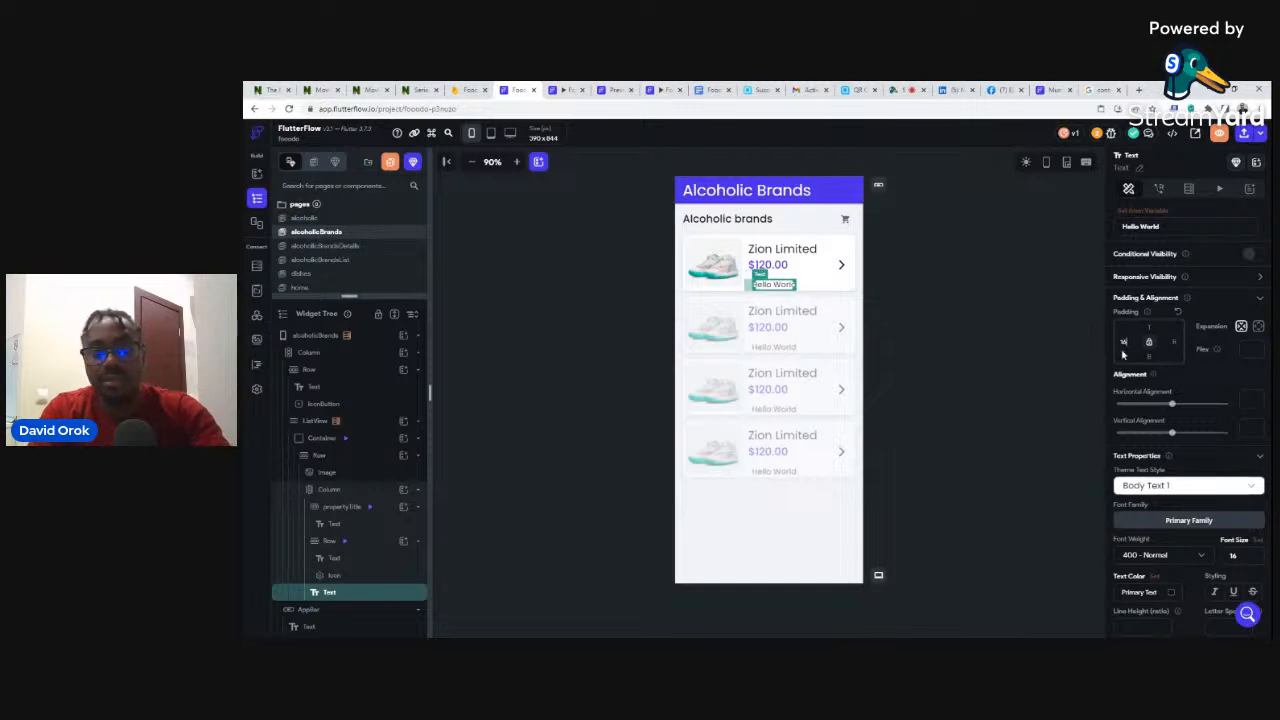
{"action": "left_click", "coordinate": [924, 274]}
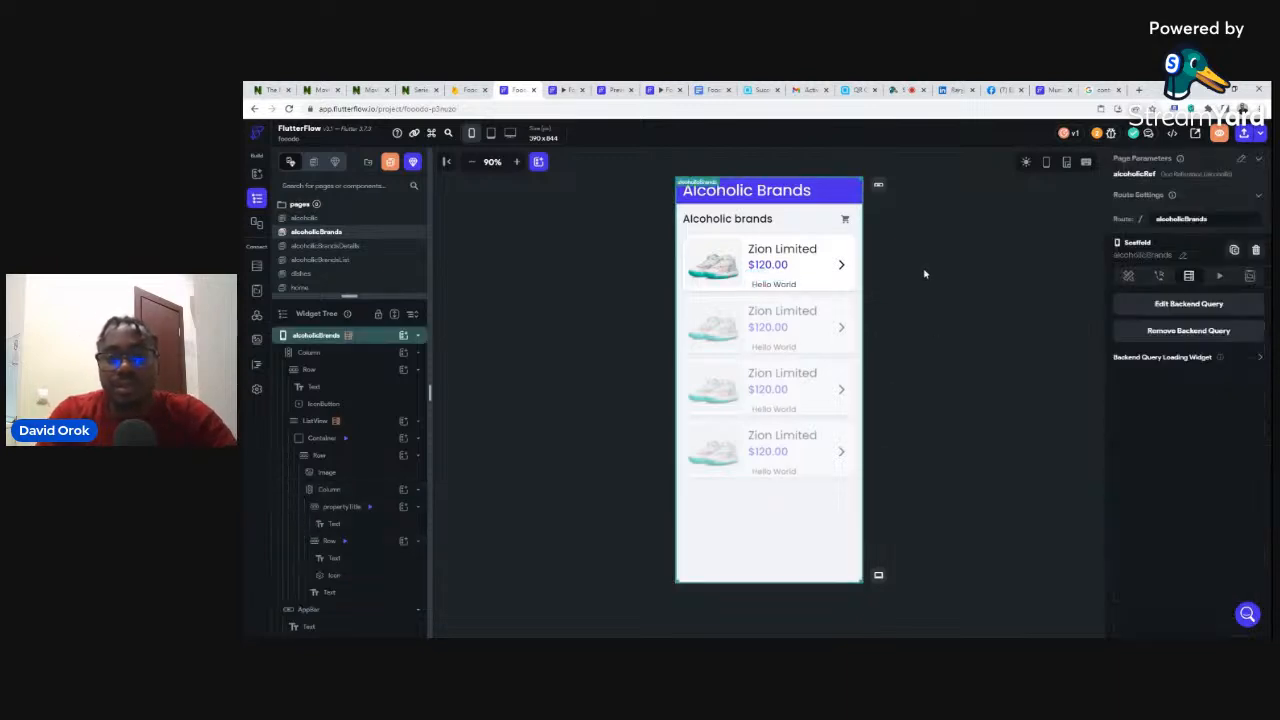
{"action": "left_click", "coordinate": [775, 285]}
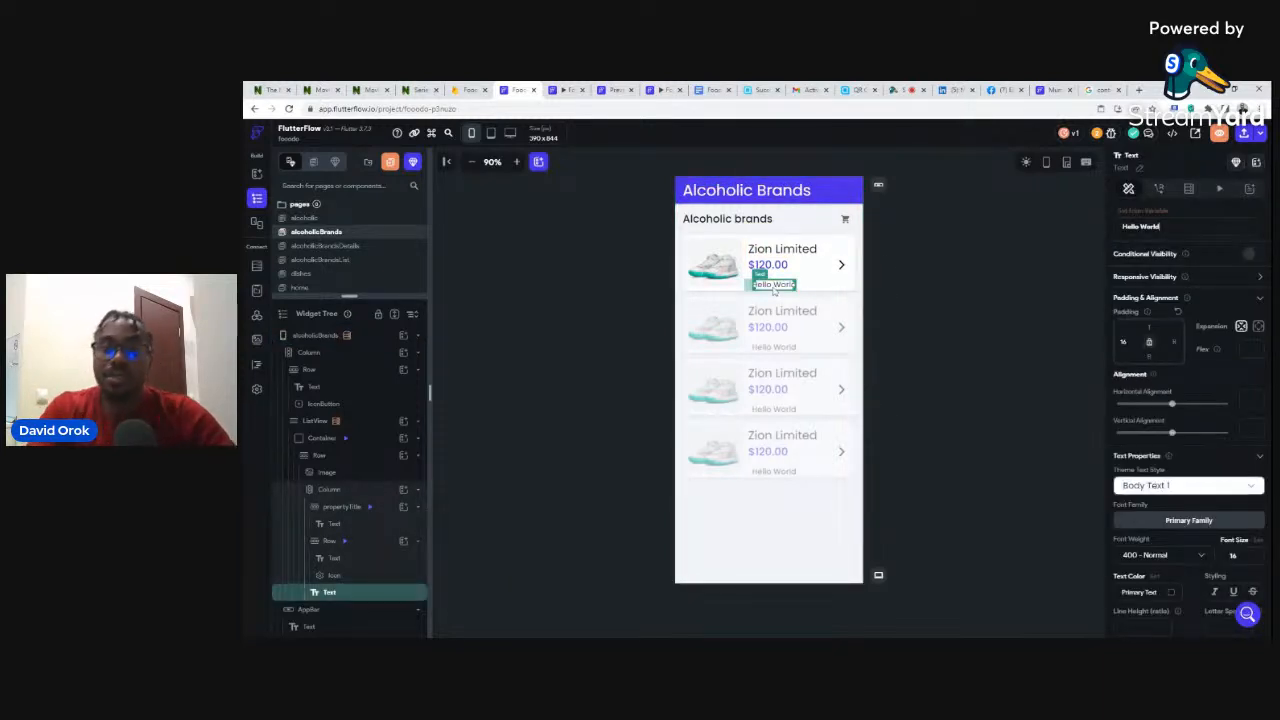
{"action": "left_click", "coordinate": [705, 273]}
- Bind the card's Zion Limited title text to the brand document's name field
{"action": "left_click", "coordinate": [776, 250]}
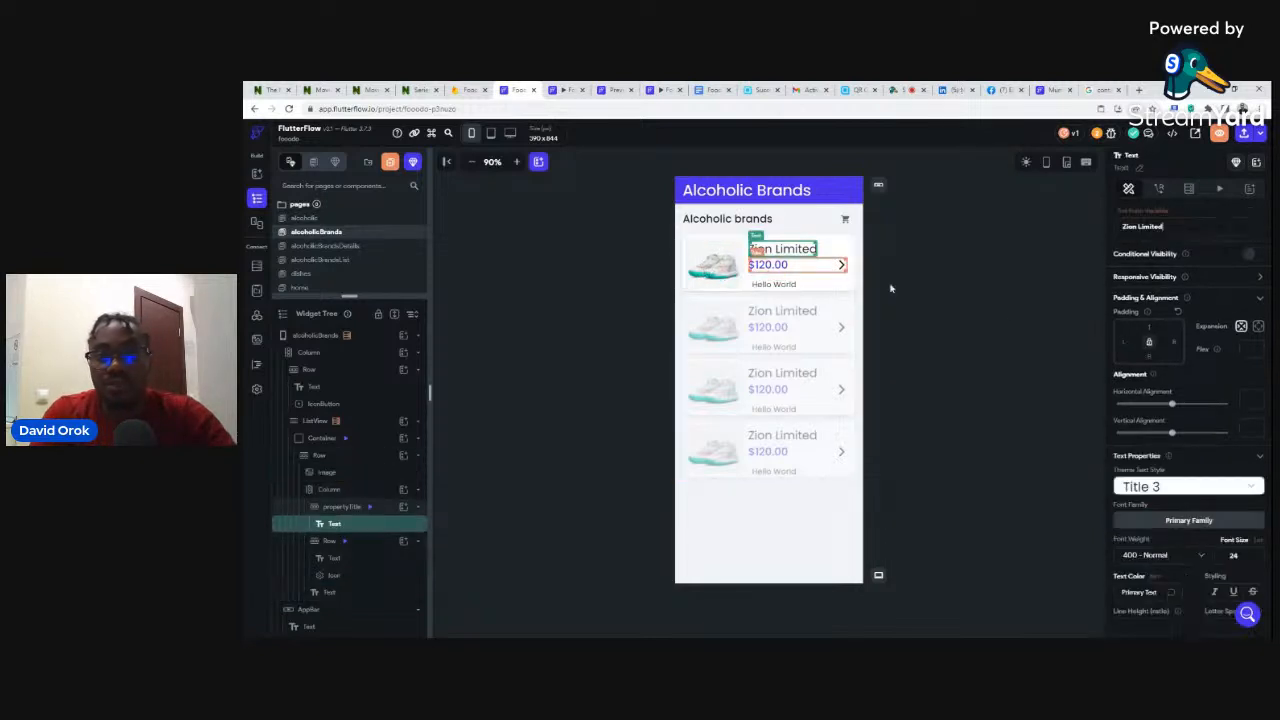
{"action": "left_click", "coordinate": [1143, 215]}
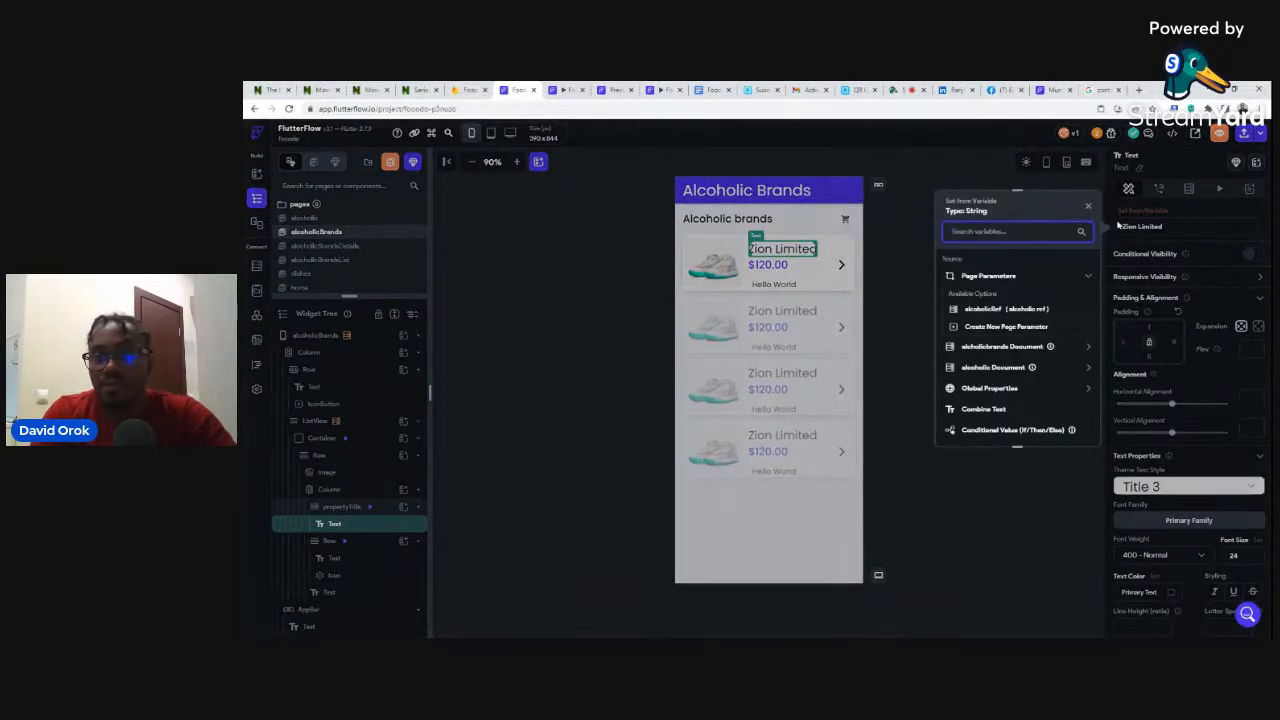
{"action": "left_click", "coordinate": [981, 346]}
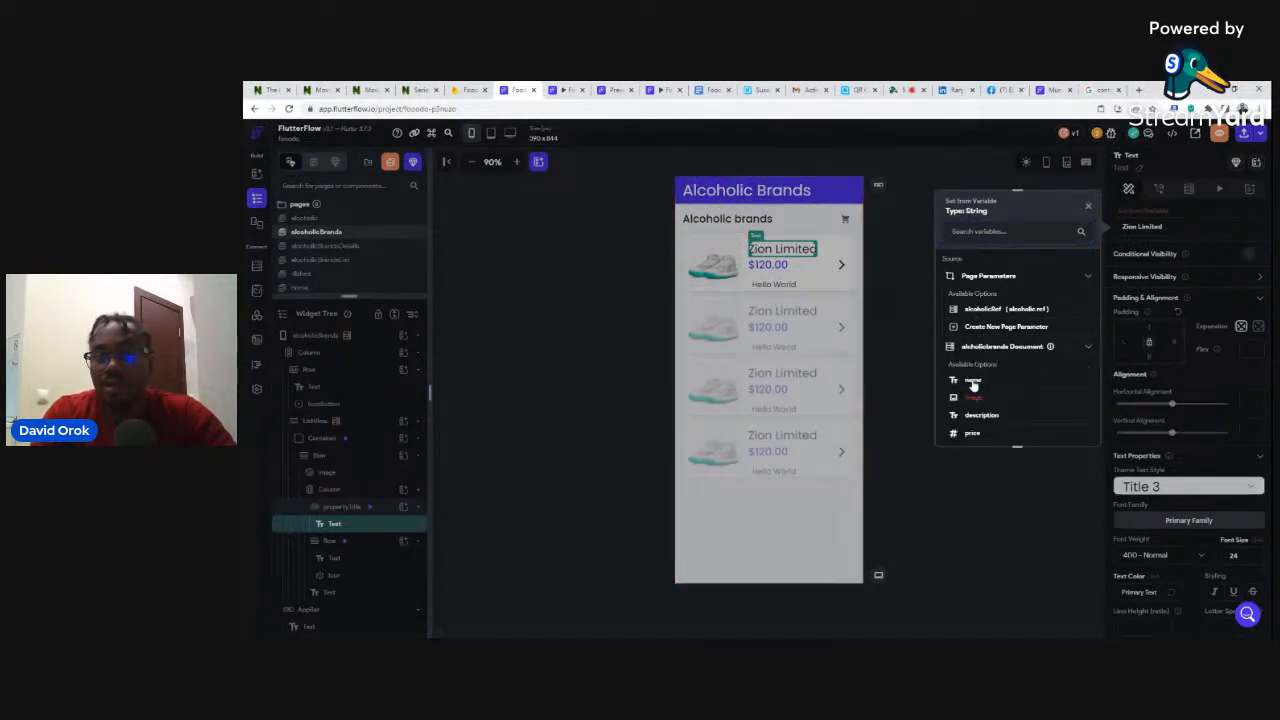
{"action": "left_click", "coordinate": [976, 382]}
- Bind the $120.00 price text to the brand document's price field
{"action": "left_click", "coordinate": [783, 265]}
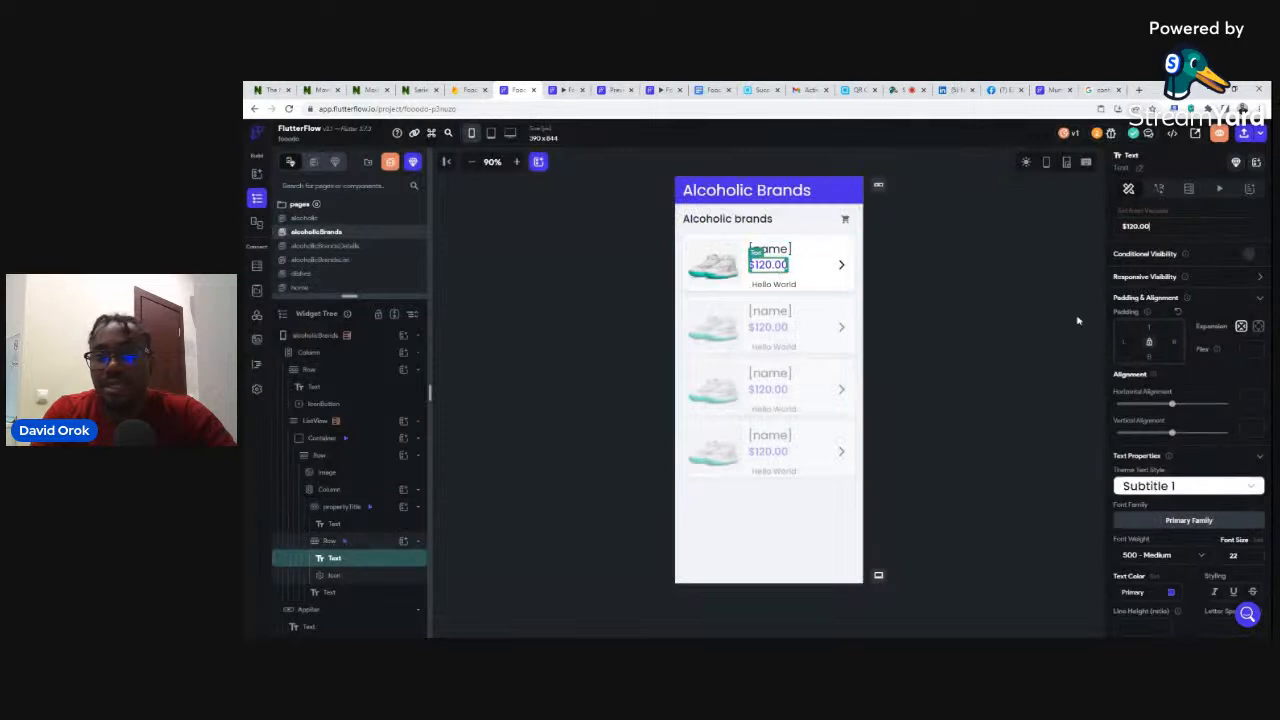
{"action": "left_click", "coordinate": [1141, 214]}
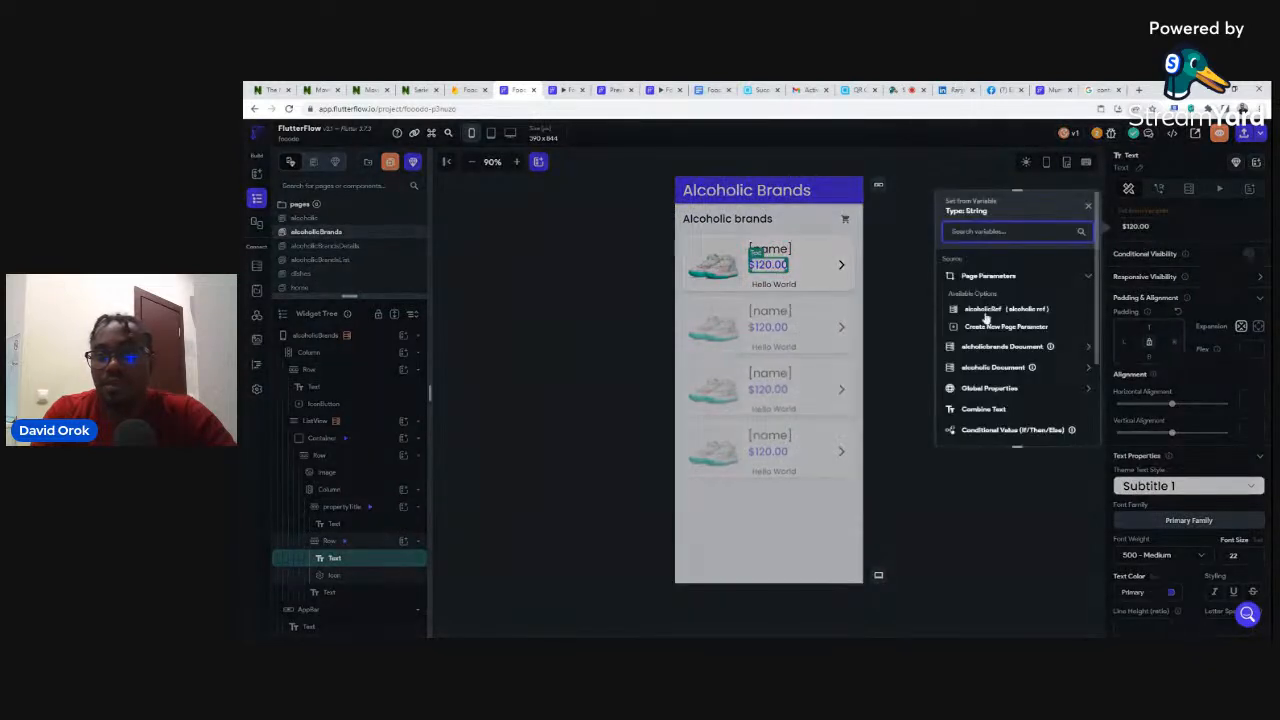
{"action": "left_click", "coordinate": [979, 346]}
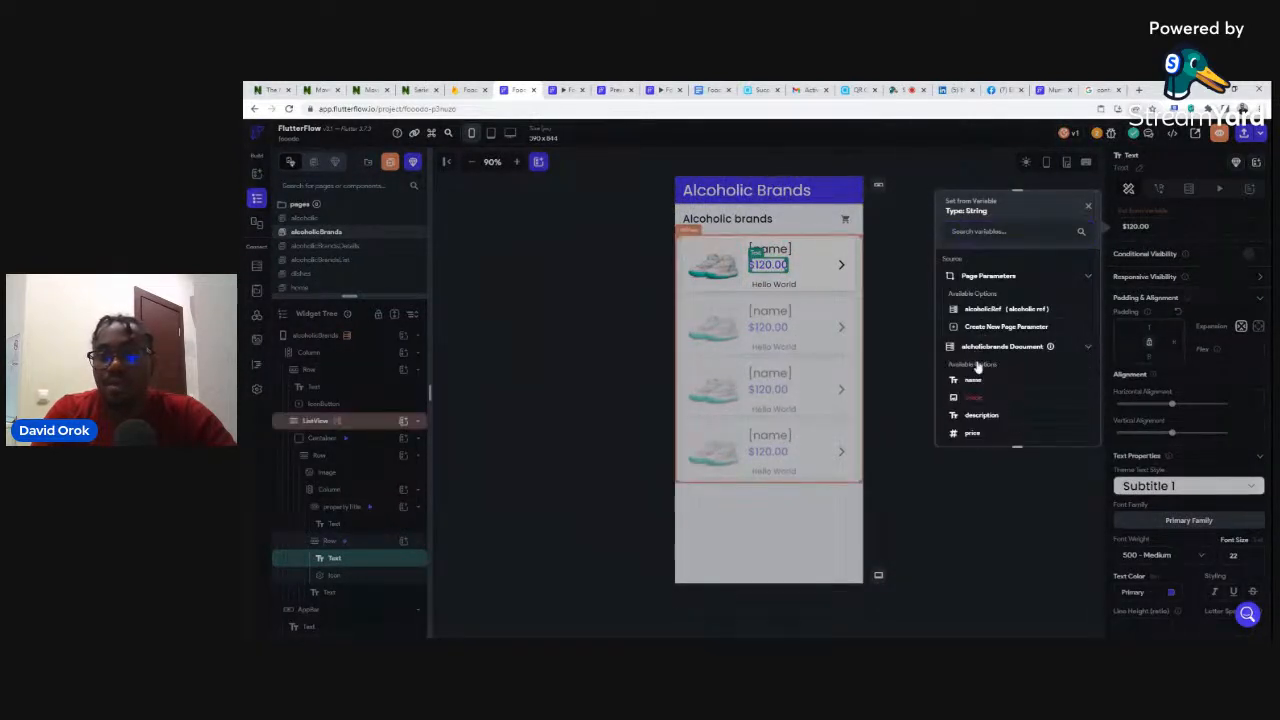
{"action": "left_click", "coordinate": [973, 434]}
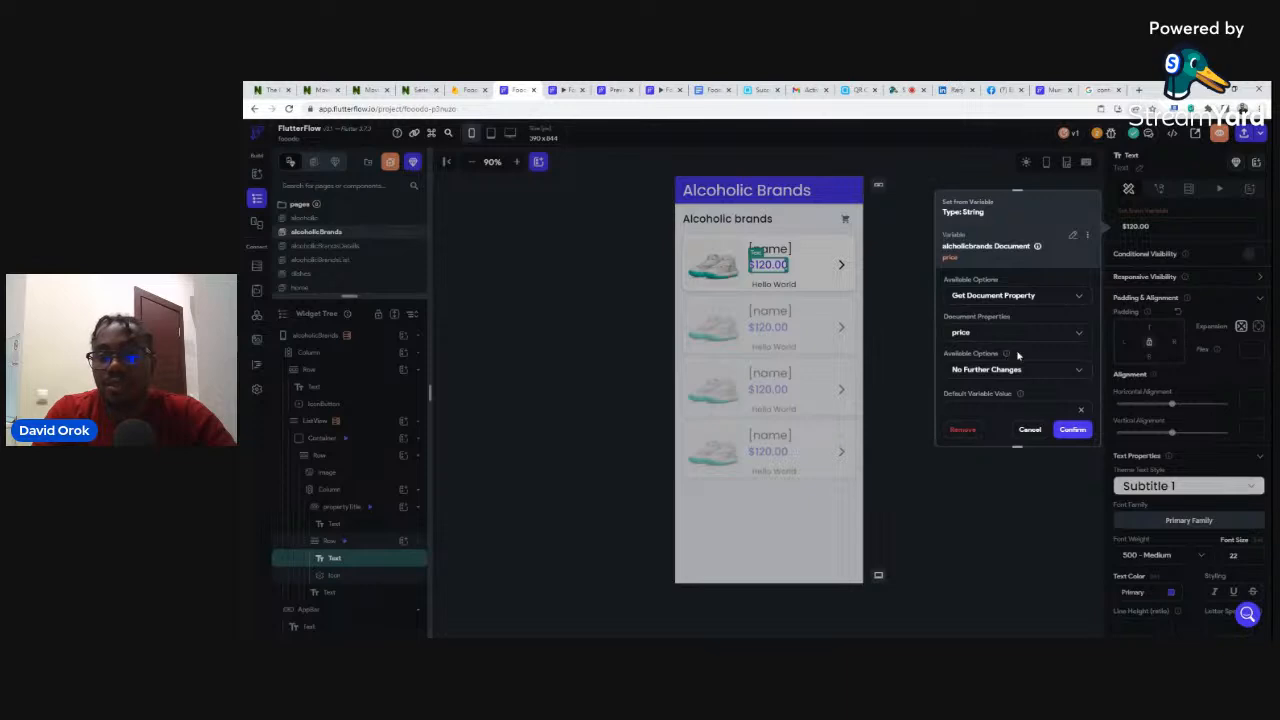
- Format the price with a Custom number format, displayed as currency with the ₦ symbol
{"action": "left_click", "coordinate": [977, 372]}
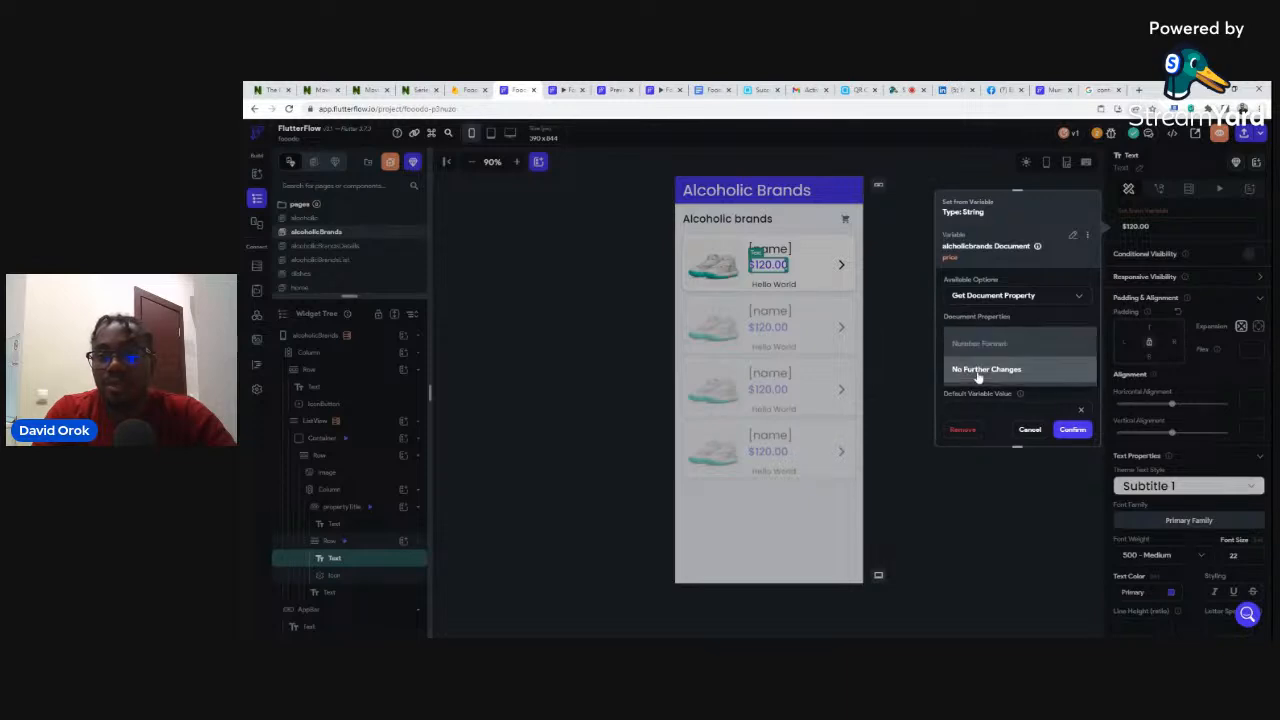
{"action": "left_click", "coordinate": [976, 346]}
{"action": "scroll", "coordinate": [1020, 368], "scroll_direction": "down", "scroll_amount": 1}
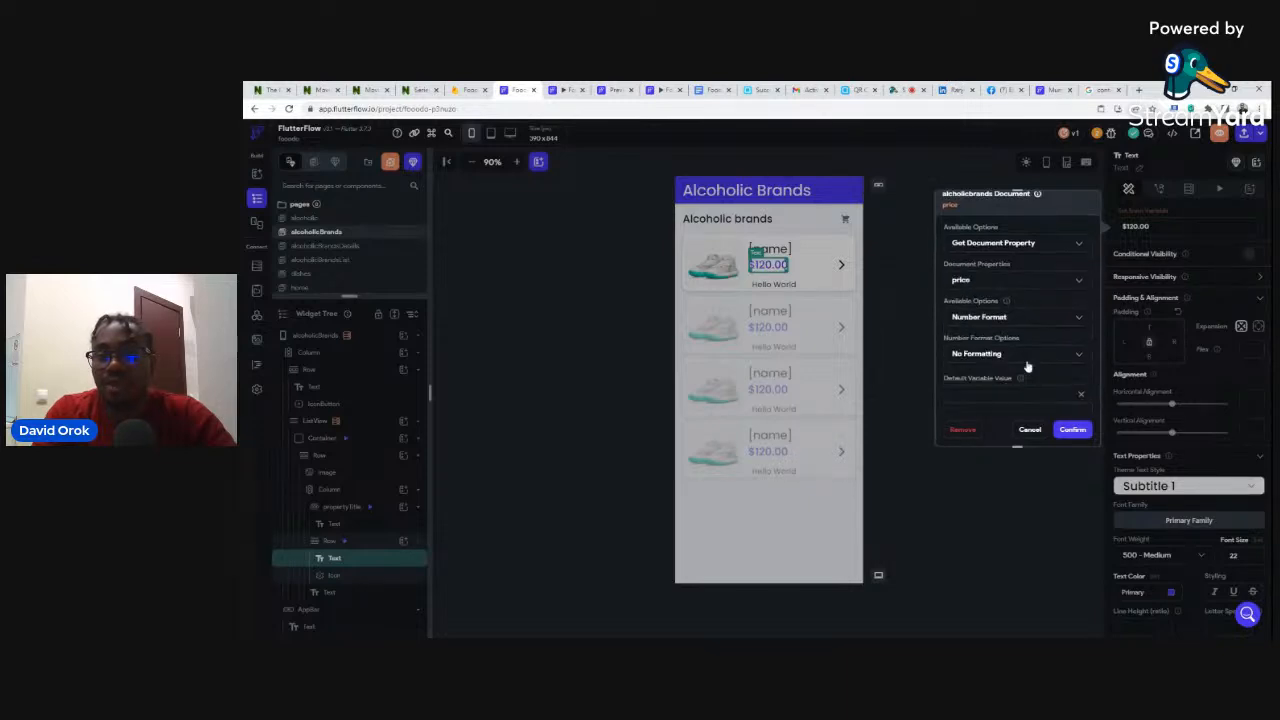
{"action": "left_click", "coordinate": [977, 355]}
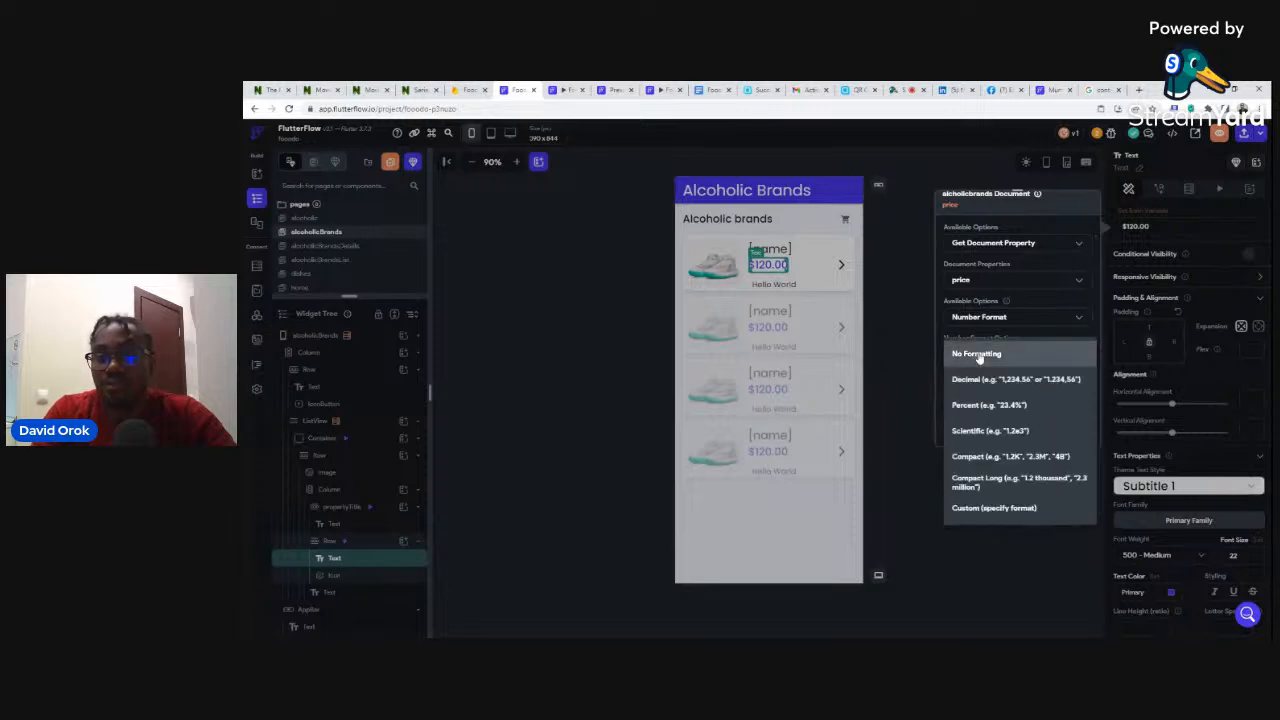
{"action": "left_click", "coordinate": [980, 508]}
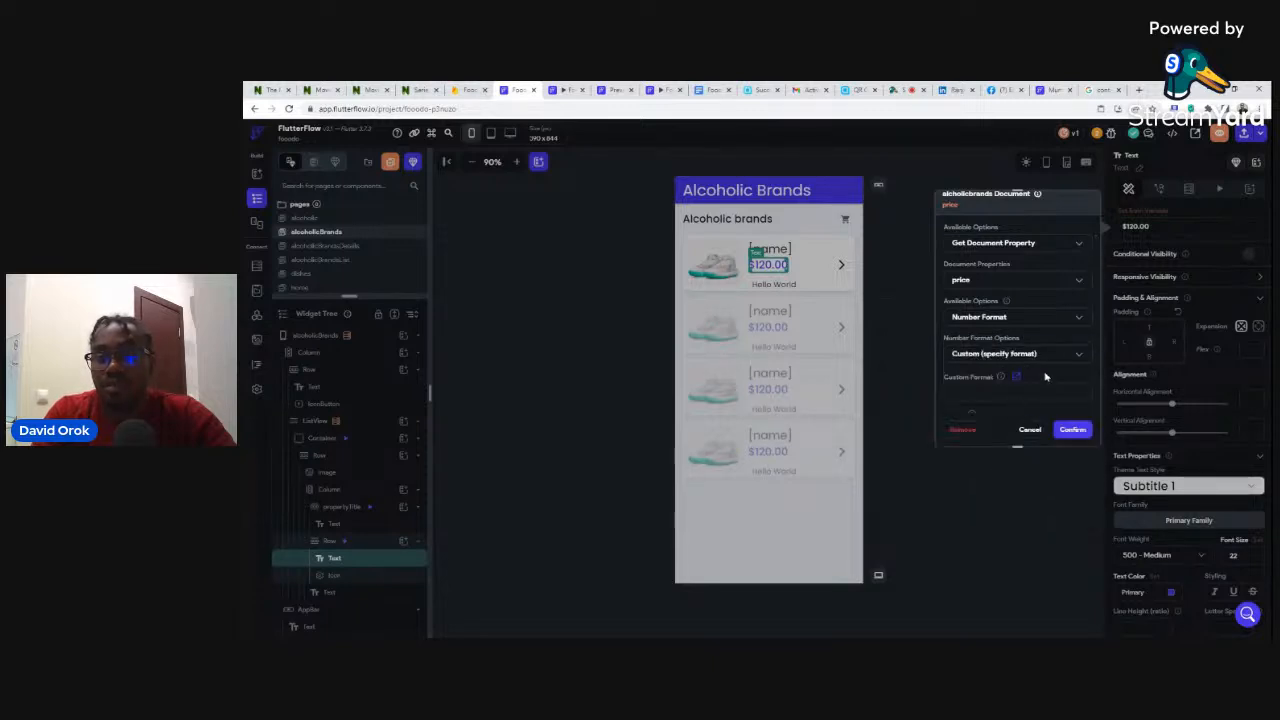
{"action": "scroll", "coordinate": [1045, 372], "scroll_direction": "down", "scroll_amount": 3}
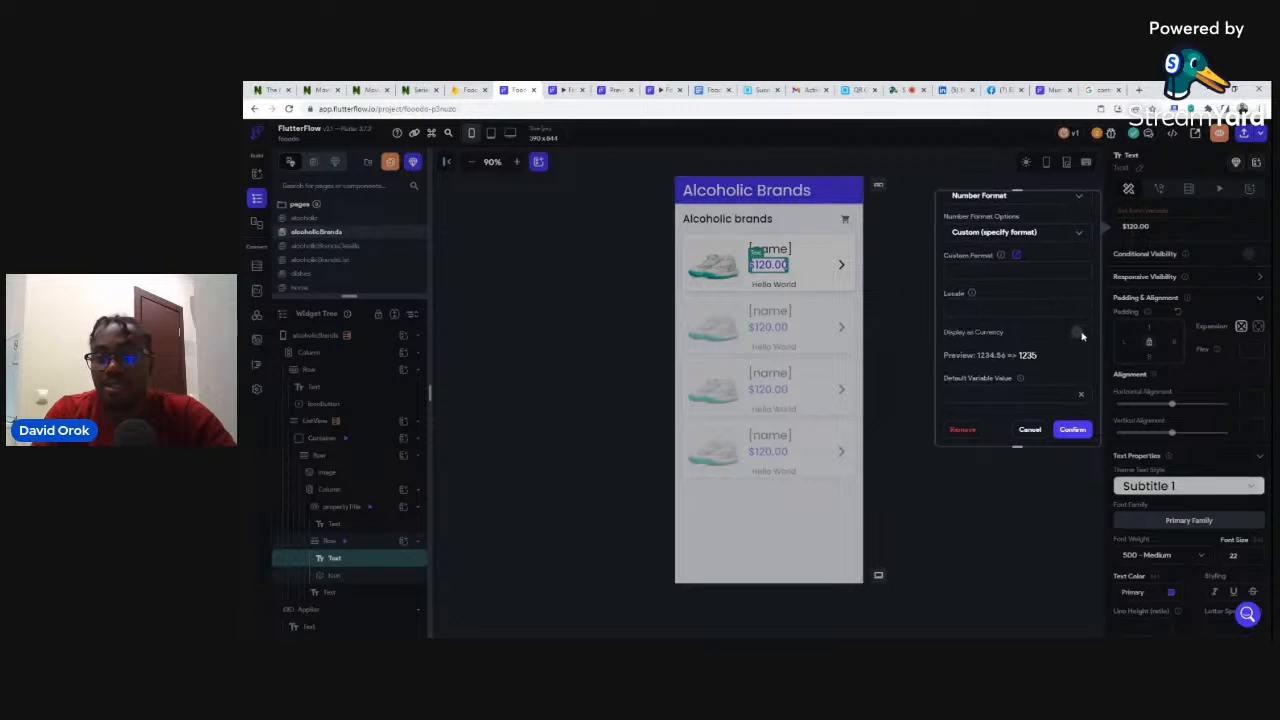
{"action": "left_click", "coordinate": [1080, 336]}
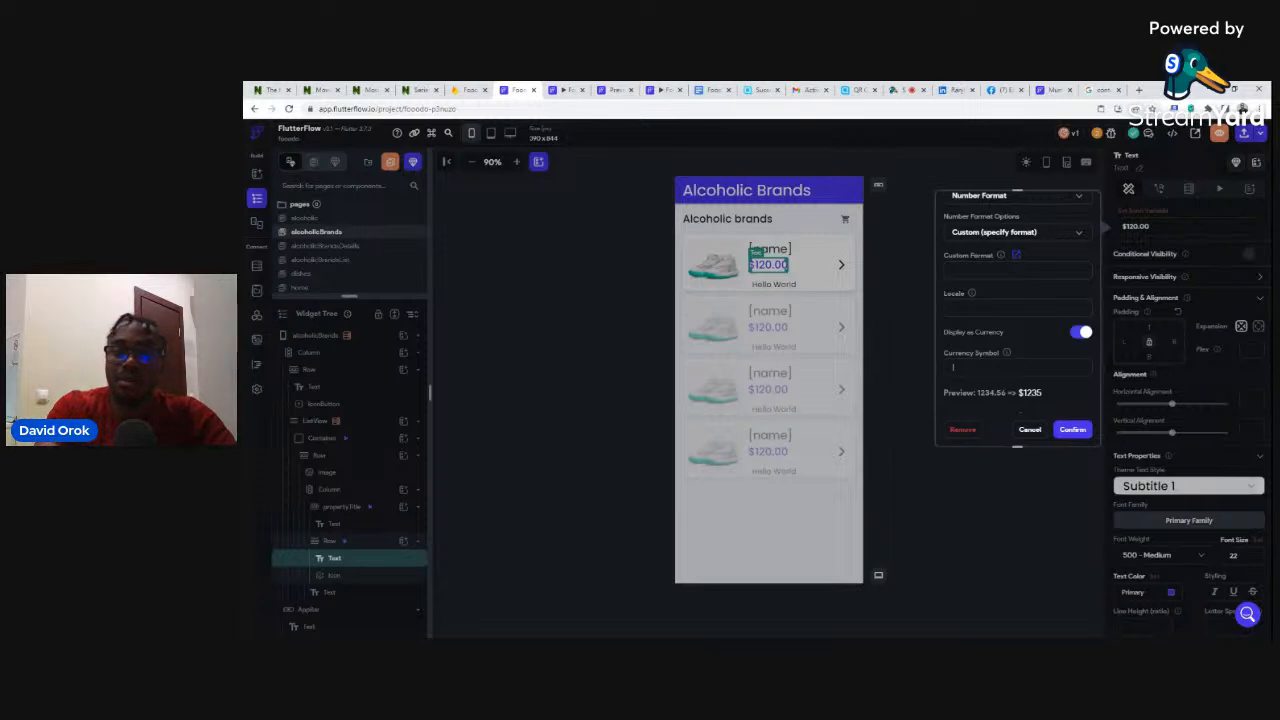
{"action": "type", "text": "₦"}
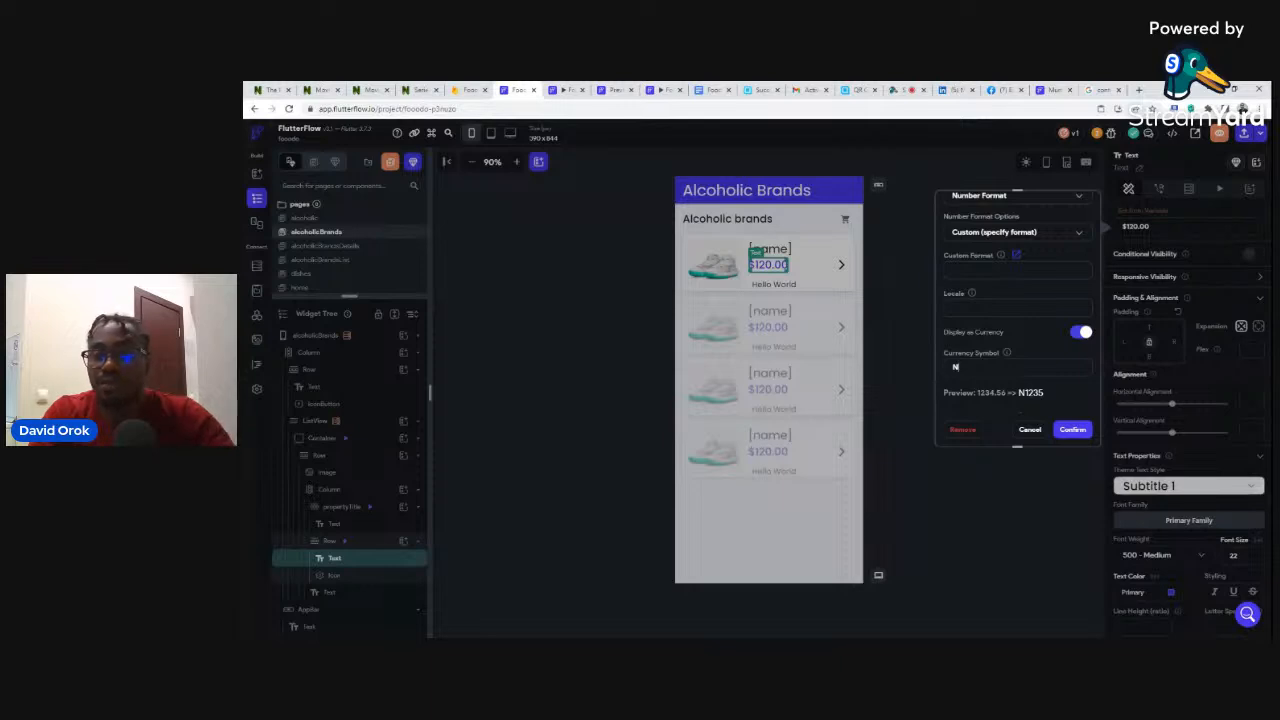
{"action": "left_click", "coordinate": [1071, 430]}
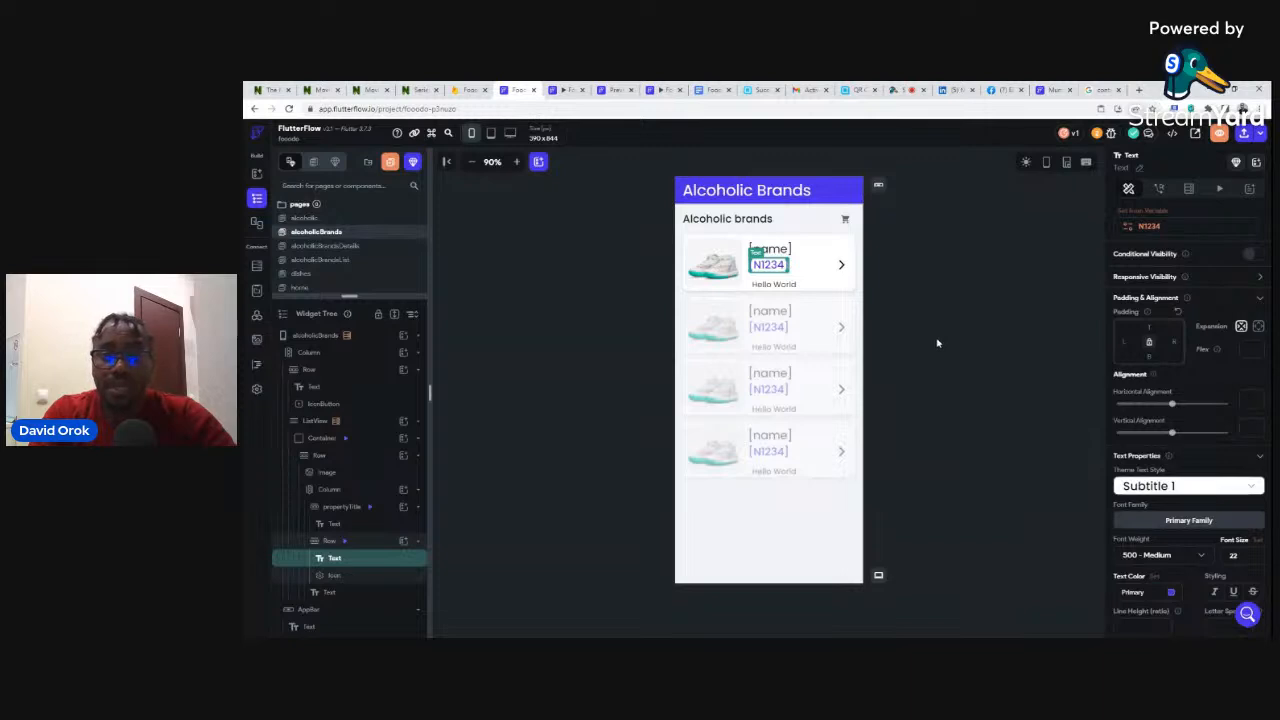
- Bind the Hello World text to the alcoholicbrands document's description, capped at 10 characters
{"action": "left_click", "coordinate": [778, 287]}
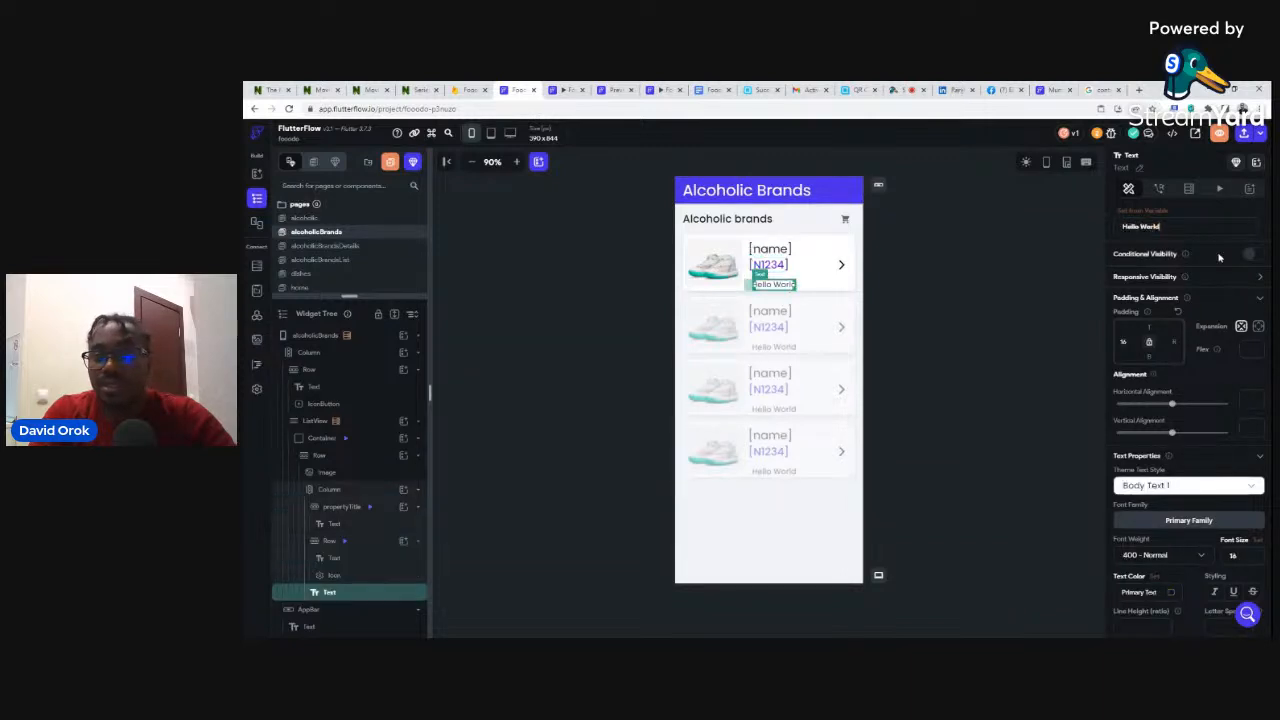
{"action": "left_click", "coordinate": [1128, 222]}
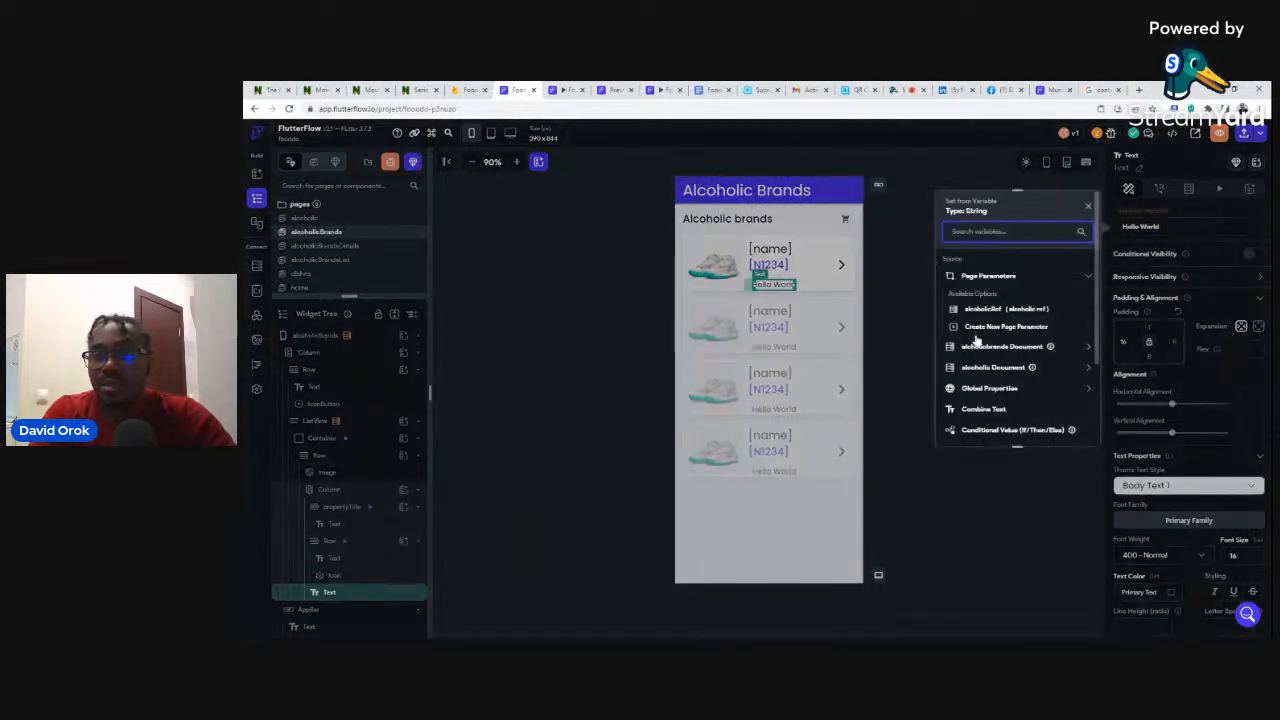
{"action": "left_click", "coordinate": [978, 350]}
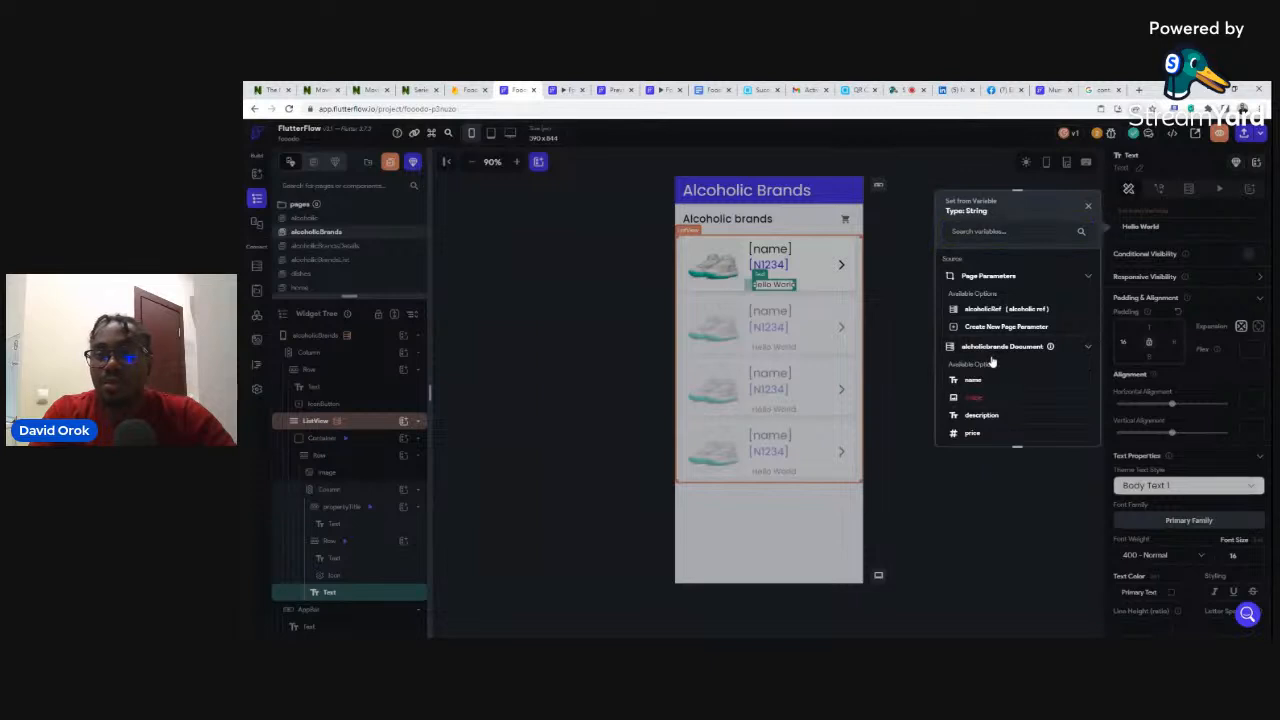
{"action": "left_click", "coordinate": [981, 415]}
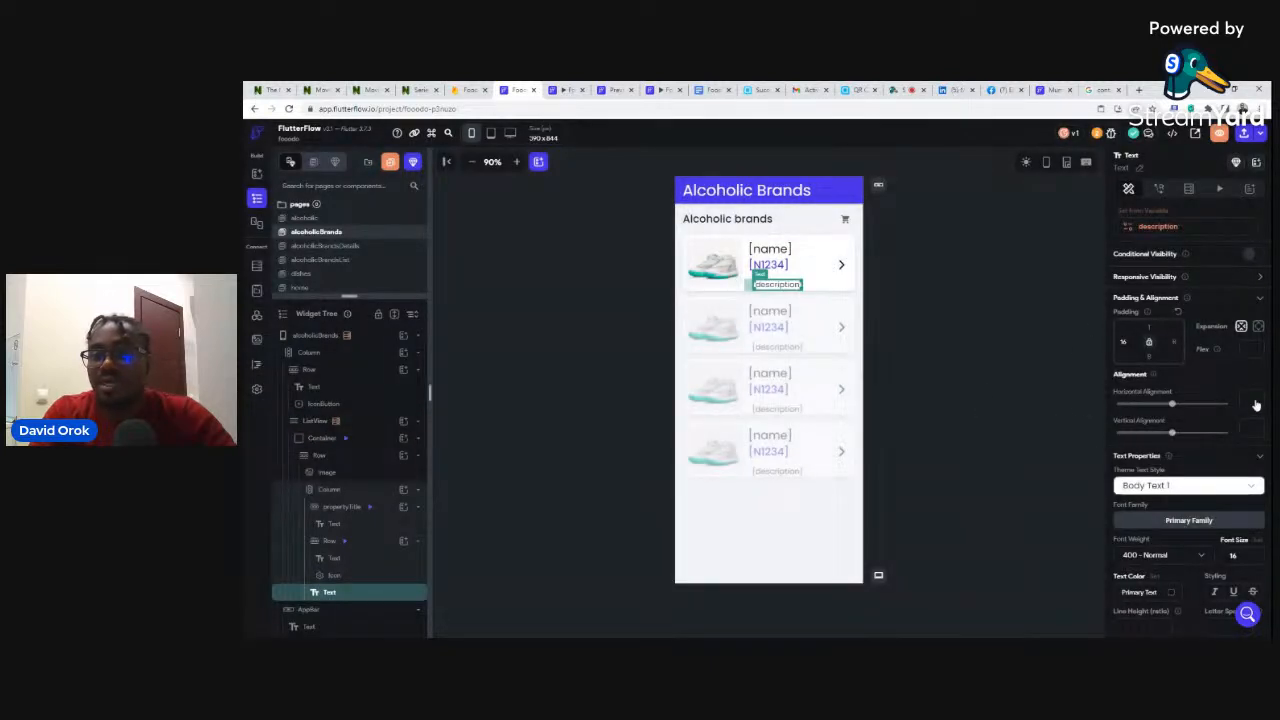
{"action": "scroll", "coordinate": [1254, 393], "scroll_direction": "down", "scroll_amount": 3}
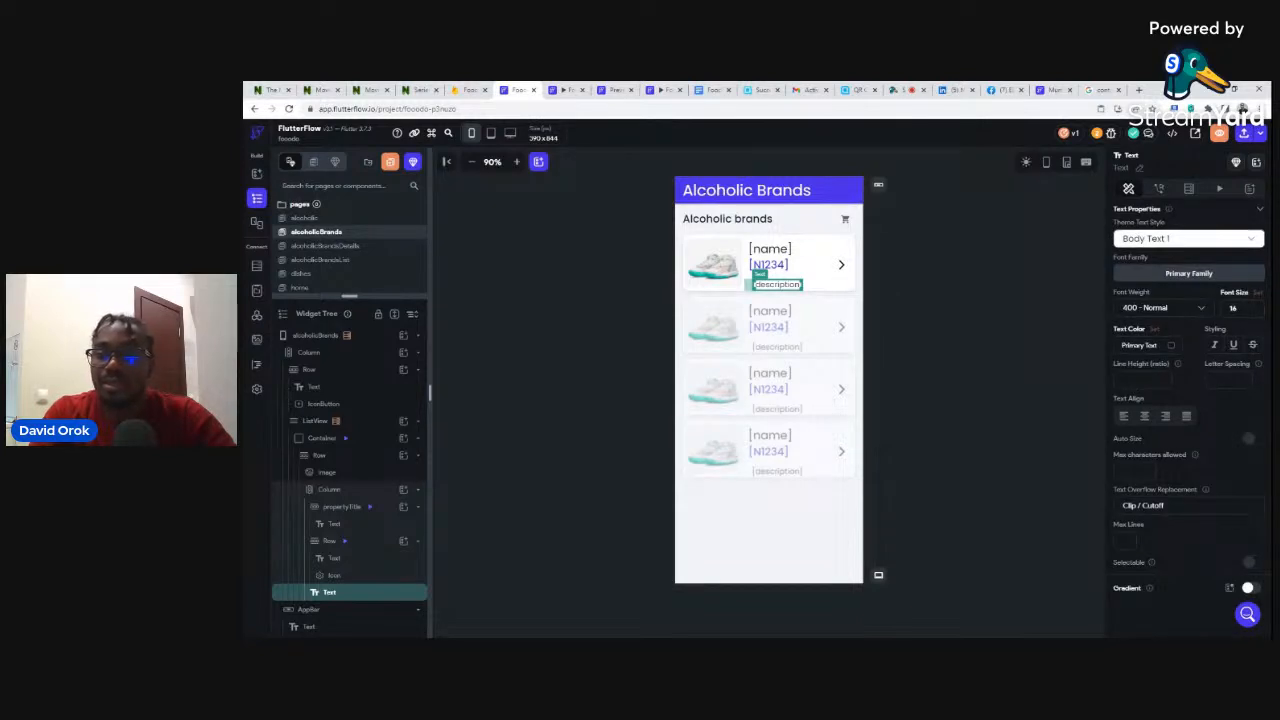
{"action": "left_click", "coordinate": [1134, 471]}
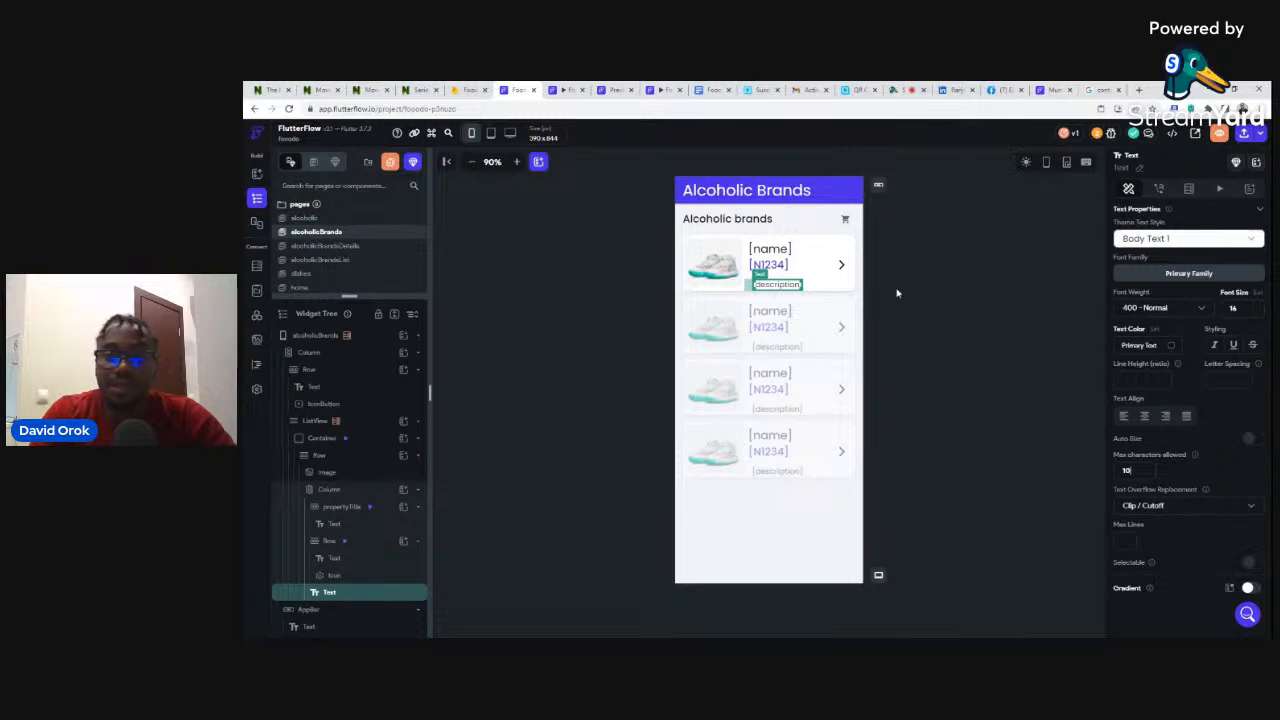
{"action": "left_click", "coordinate": [951, 256]}
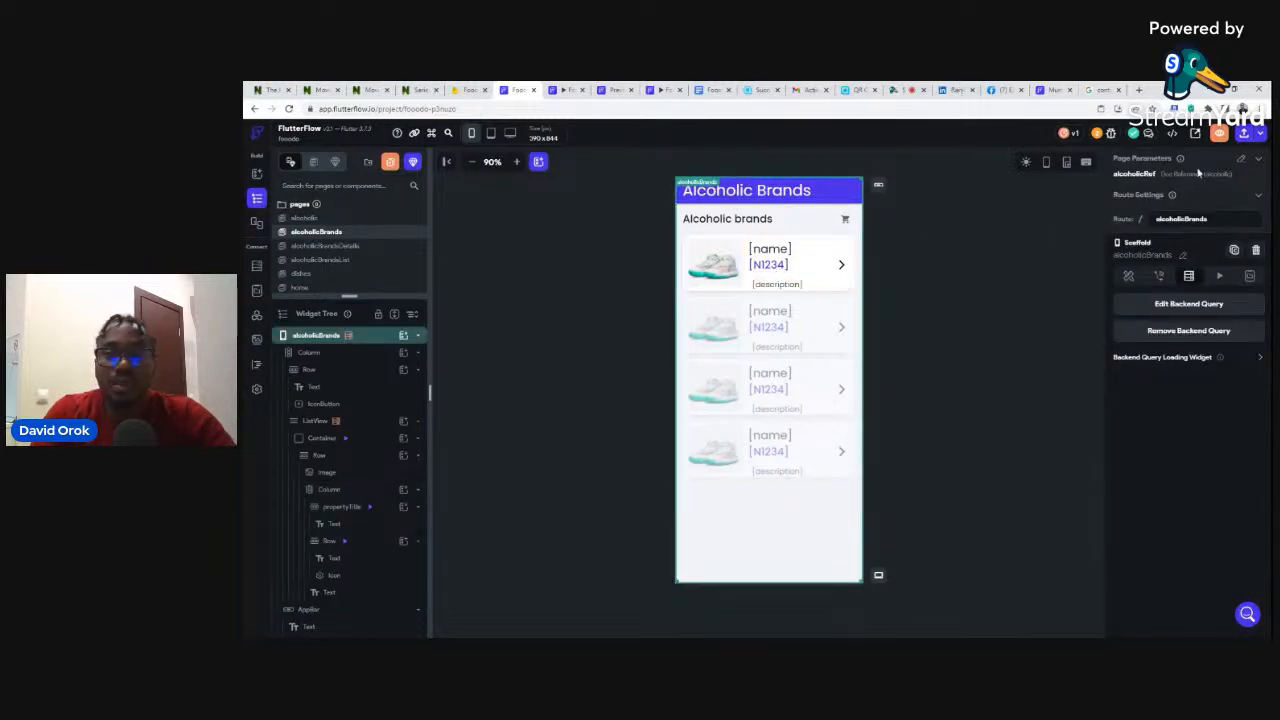
- Launch a Test mode run, then return to the alcoholicBrands editor with the Run Versions panel closed
{"action": "left_click", "coordinate": [1254, 136]}
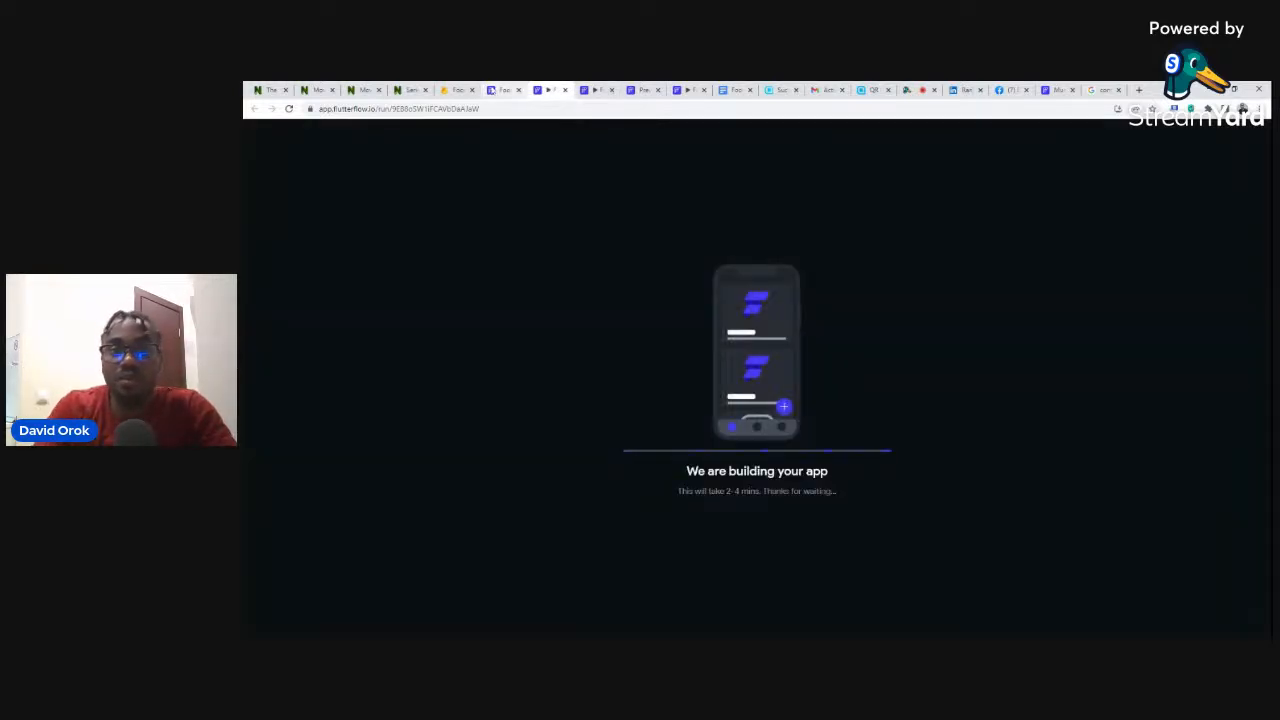
{"action": "left_click", "coordinate": [503, 90]}
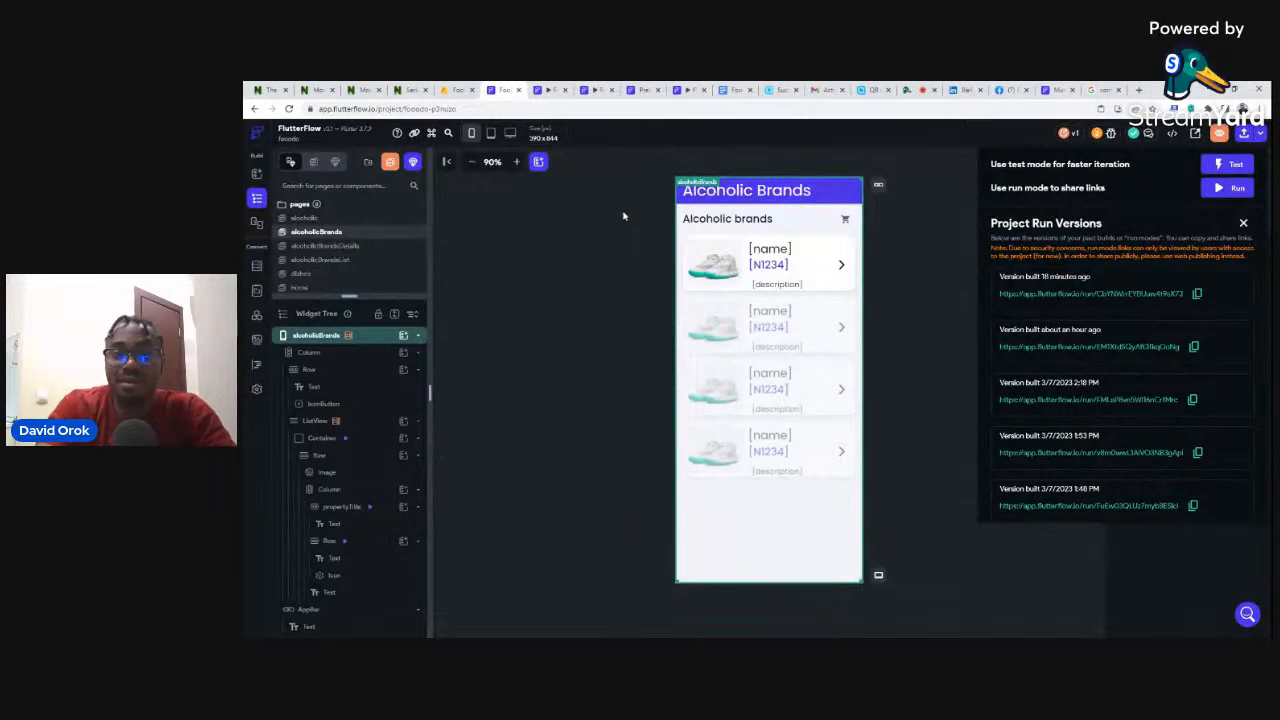
{"action": "left_click", "coordinate": [607, 212]}
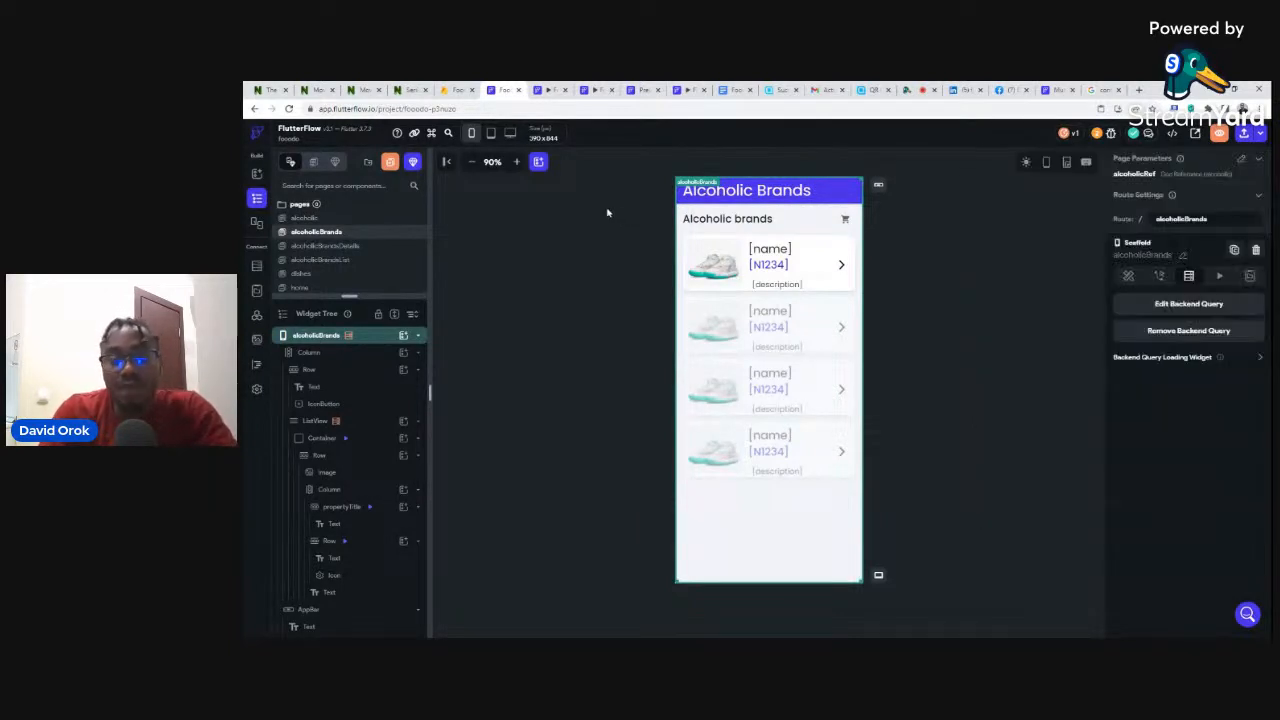
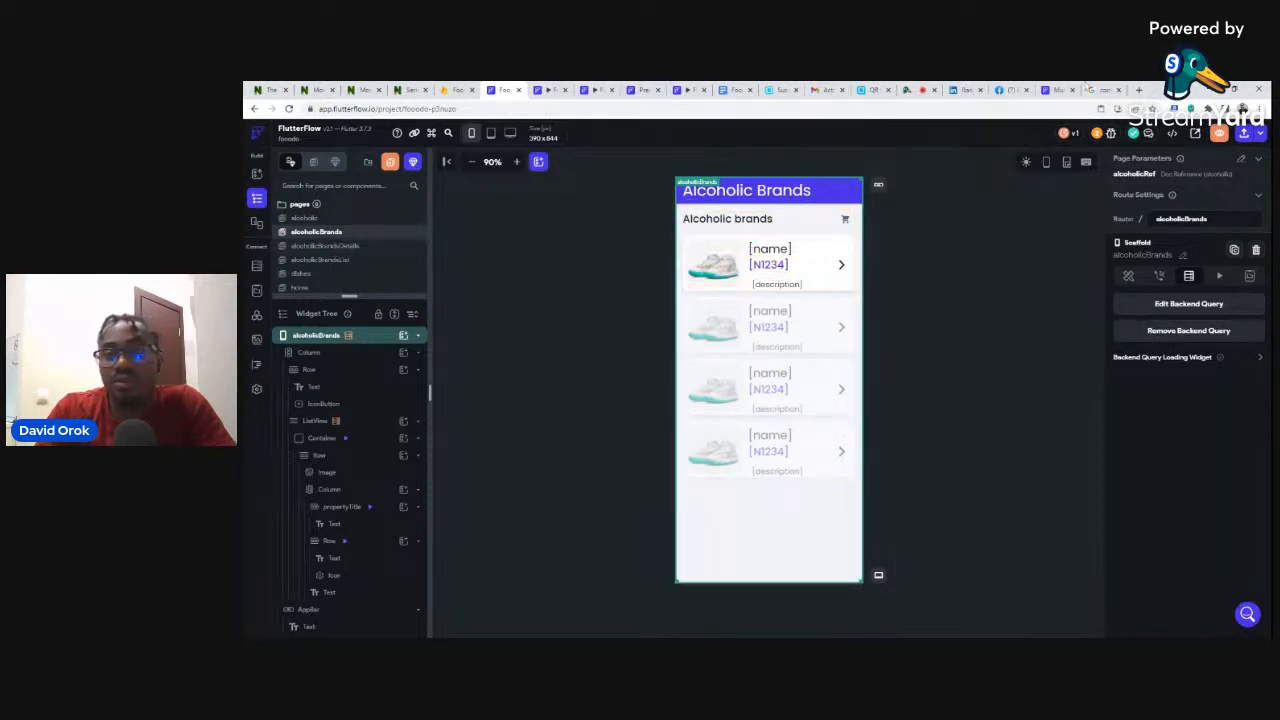
- Review the reference app's Carlo Rossie page with its $100 price and Order Now button
{"action": "left_click", "coordinate": [1050, 90]}
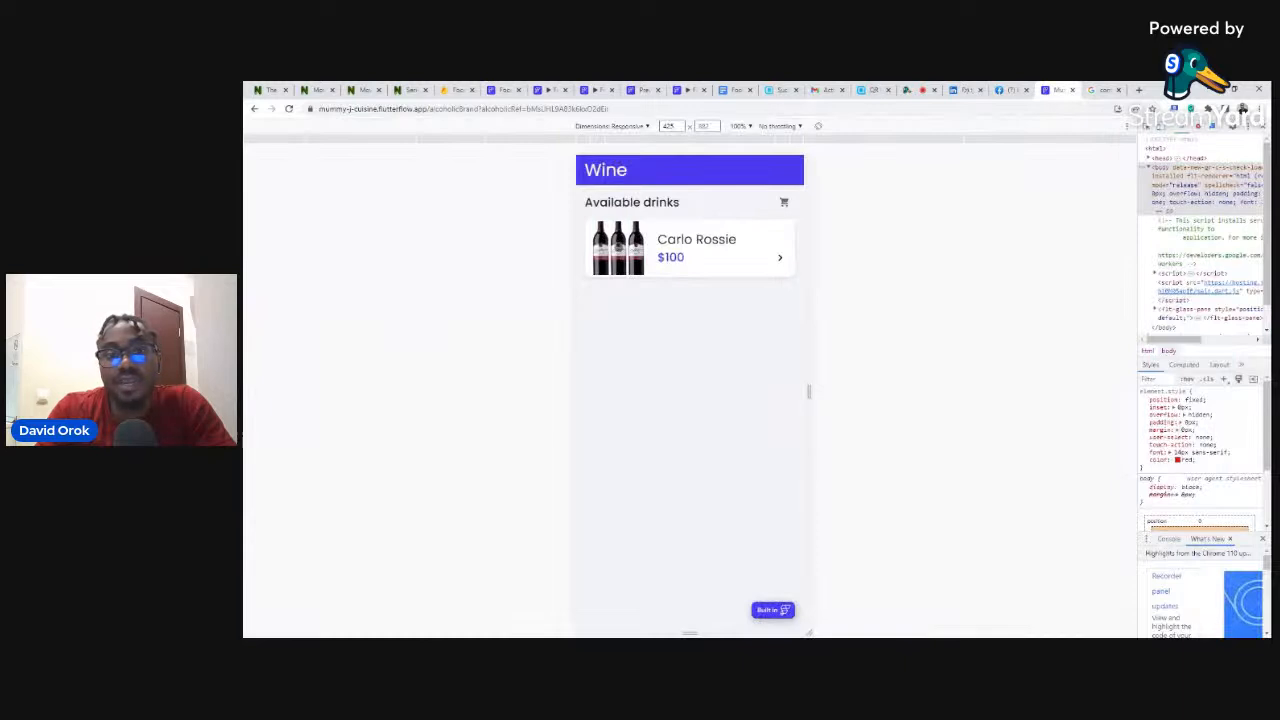
{"action": "left_click", "coordinate": [617, 246]}
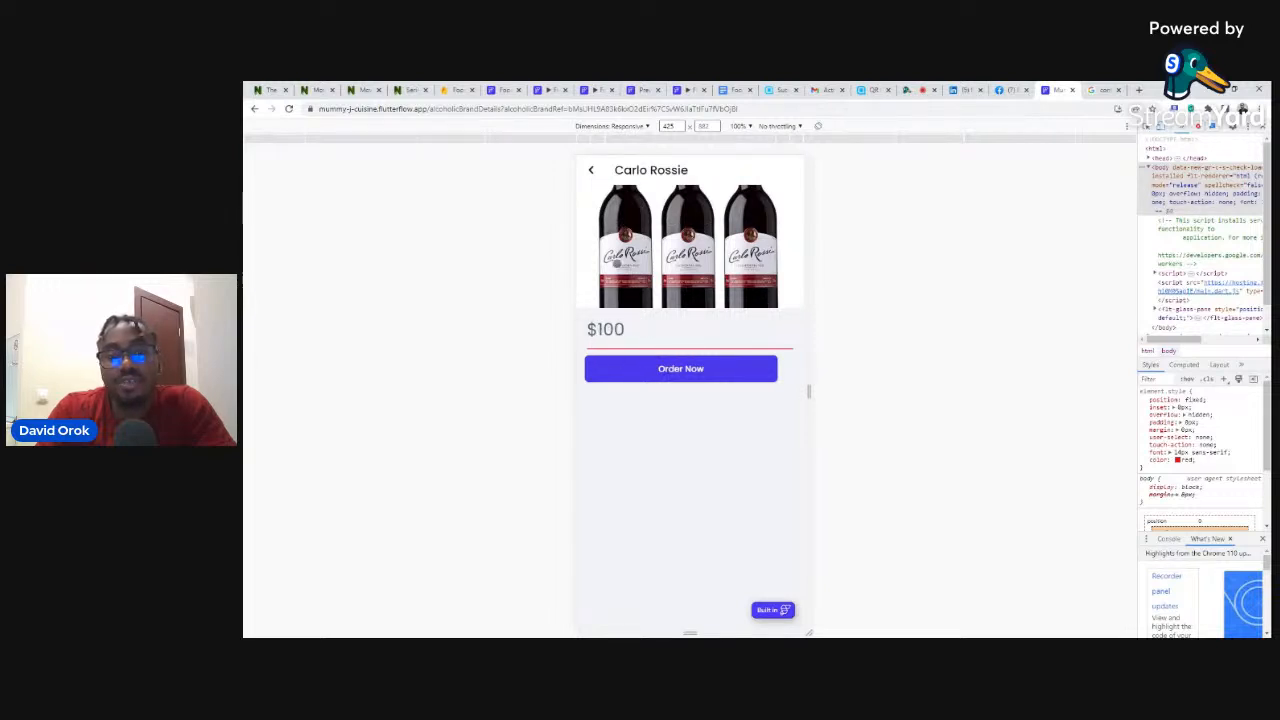
{"action": "left_click", "coordinate": [593, 165]}
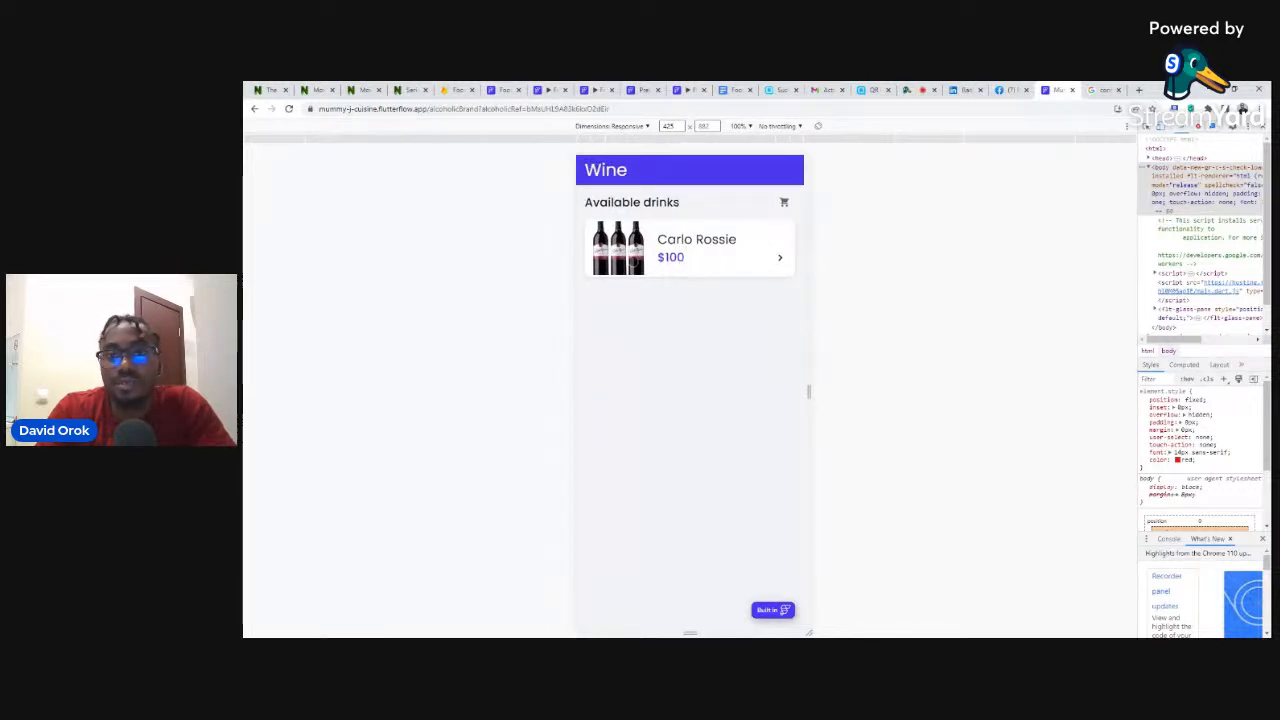
{"action": "left_click", "coordinate": [666, 239]}
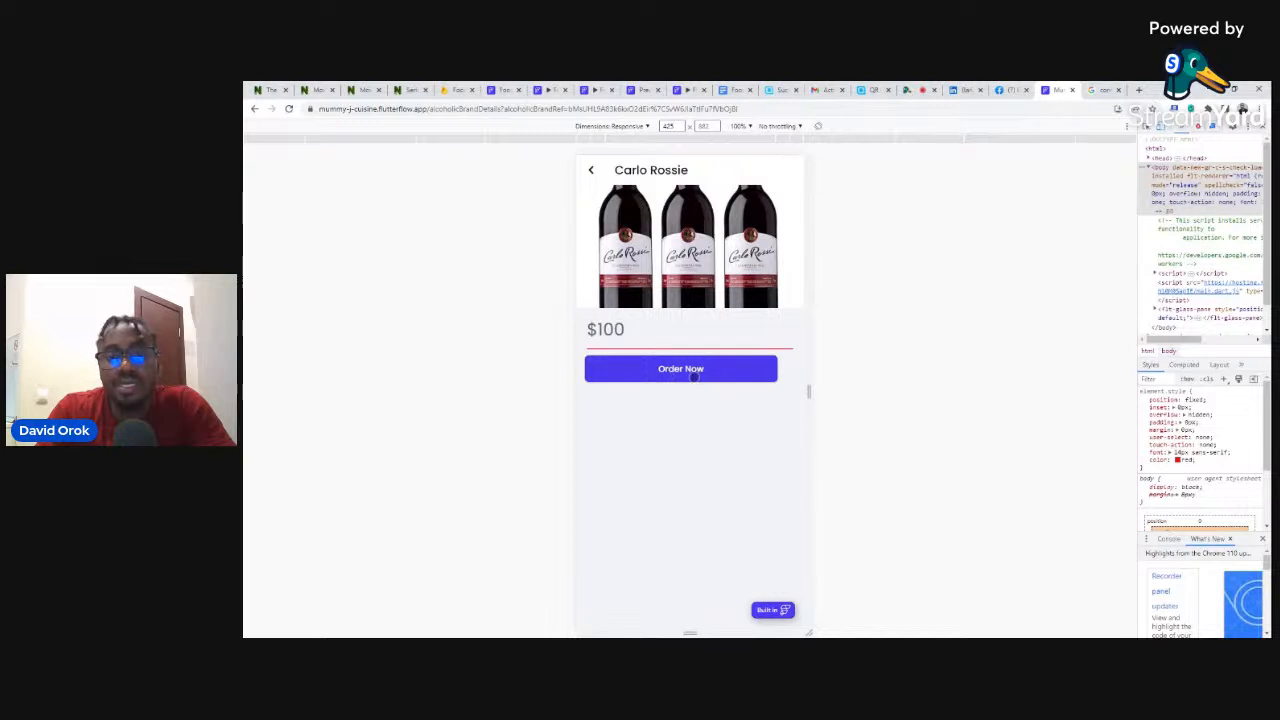
{"action": "left_click", "coordinate": [553, 90]}
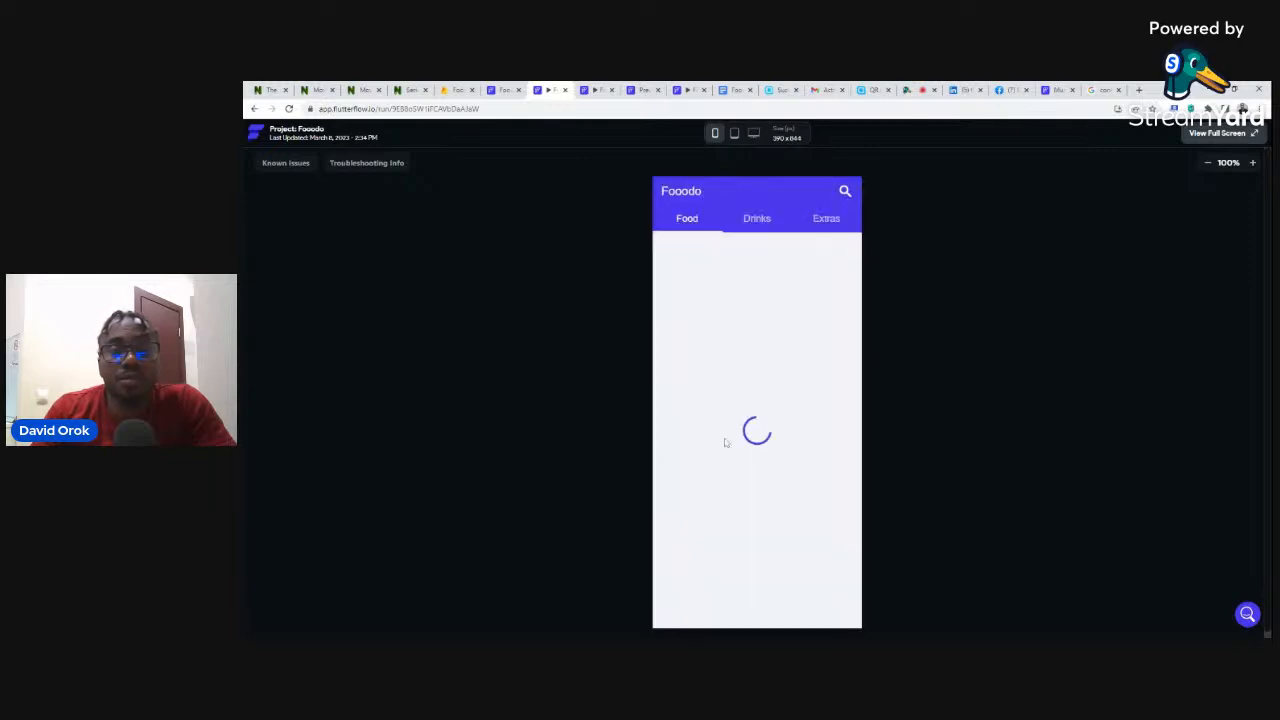
- Open Drinks > Alcoholic Drinks in the Fooodo run and check the alcoholic document in Firestore
{"action": "left_click", "coordinate": [760, 221]}
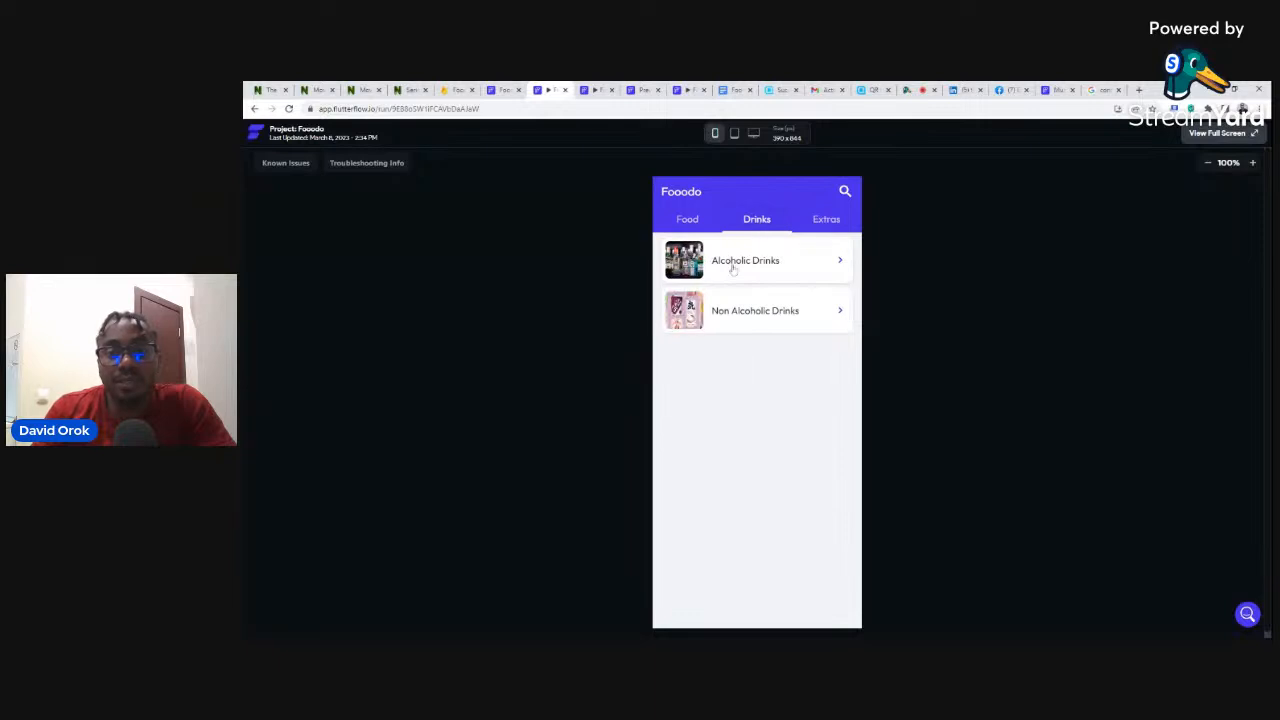
{"action": "left_click", "coordinate": [733, 265]}
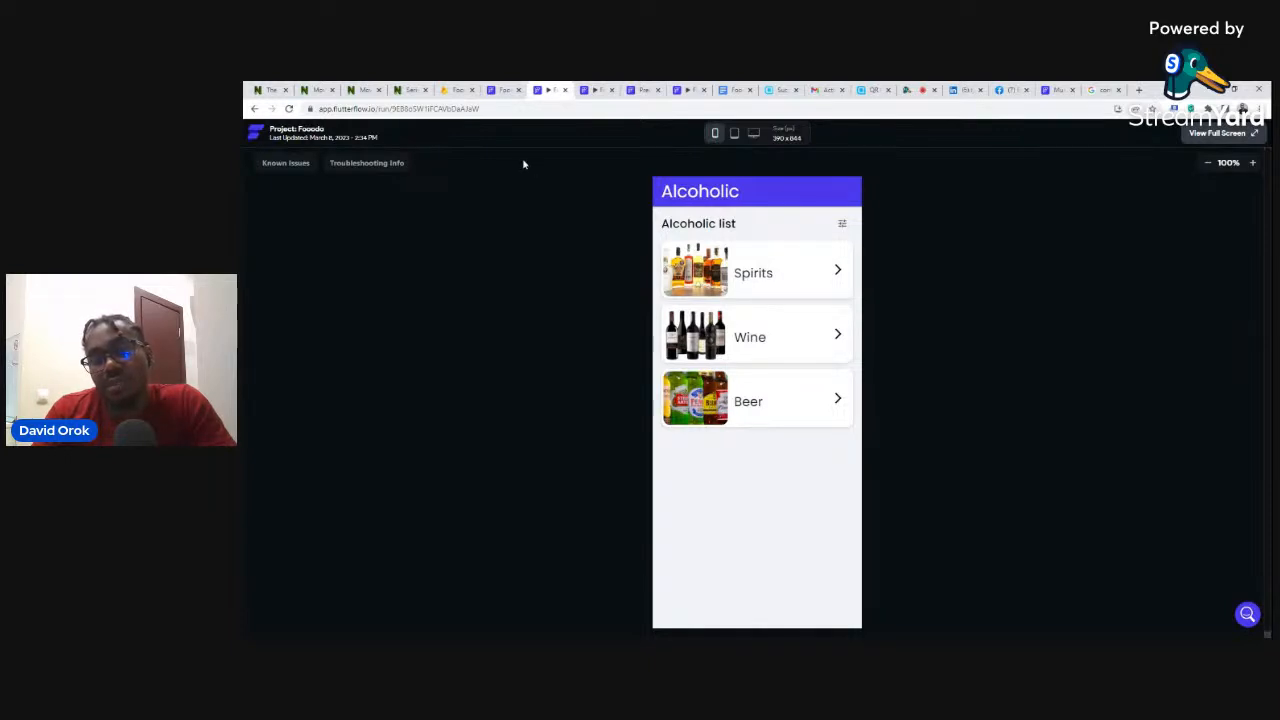
{"action": "left_click", "coordinate": [450, 89]}
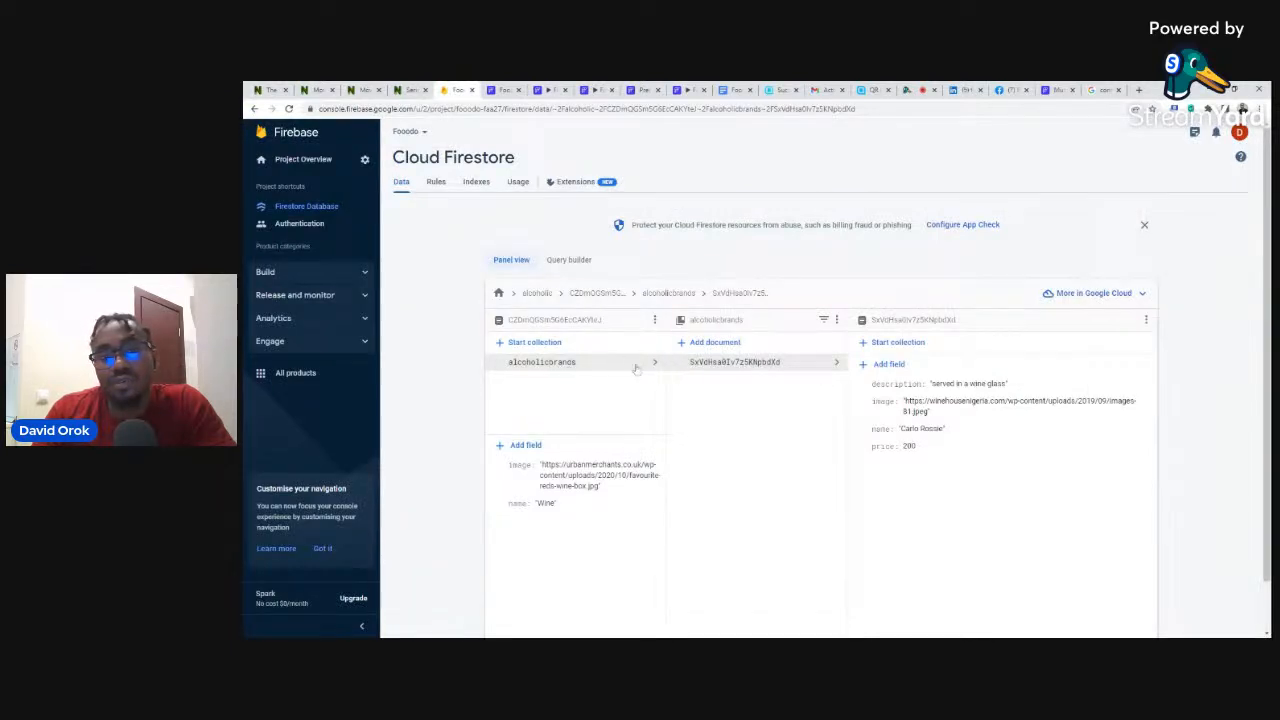
{"action": "left_click", "coordinate": [598, 293]}
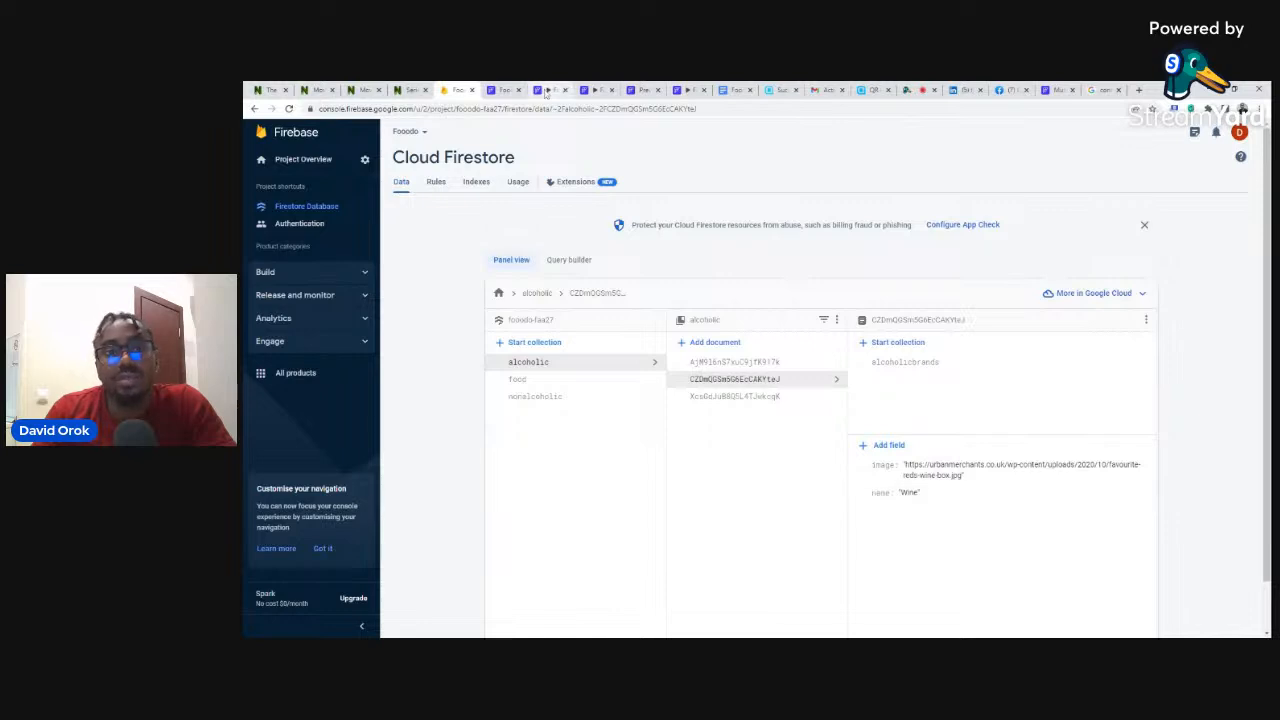
{"action": "left_click", "coordinate": [540, 90]}
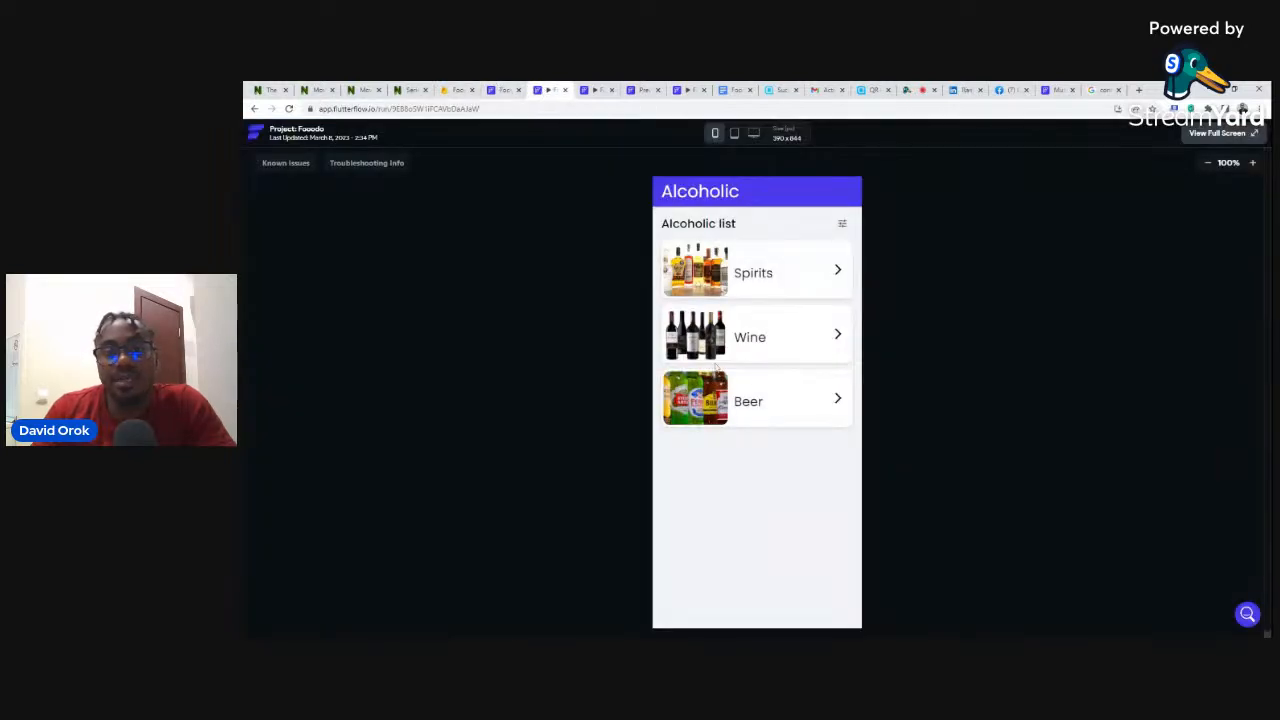
- Open the Wine, Spirits and Beer brand pages, which are empty, then view the Firestore data
{"action": "left_click", "coordinate": [688, 327]}
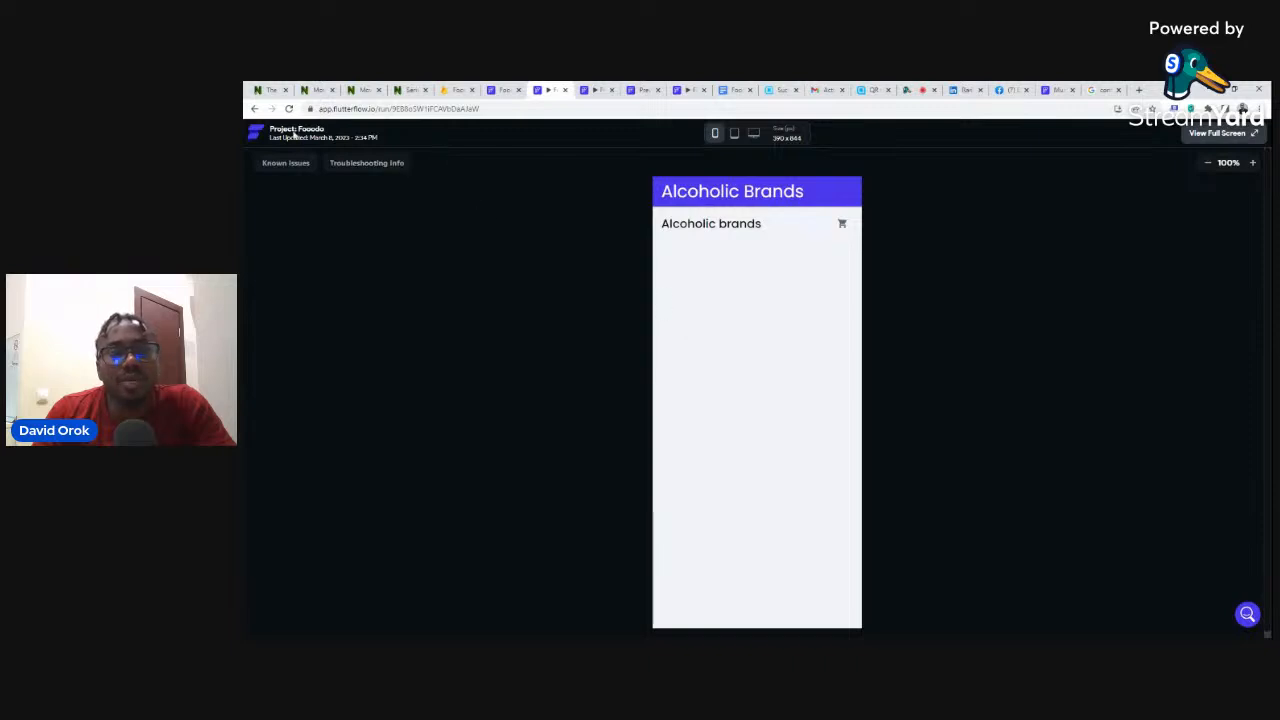
{"action": "left_click", "coordinate": [254, 108]}
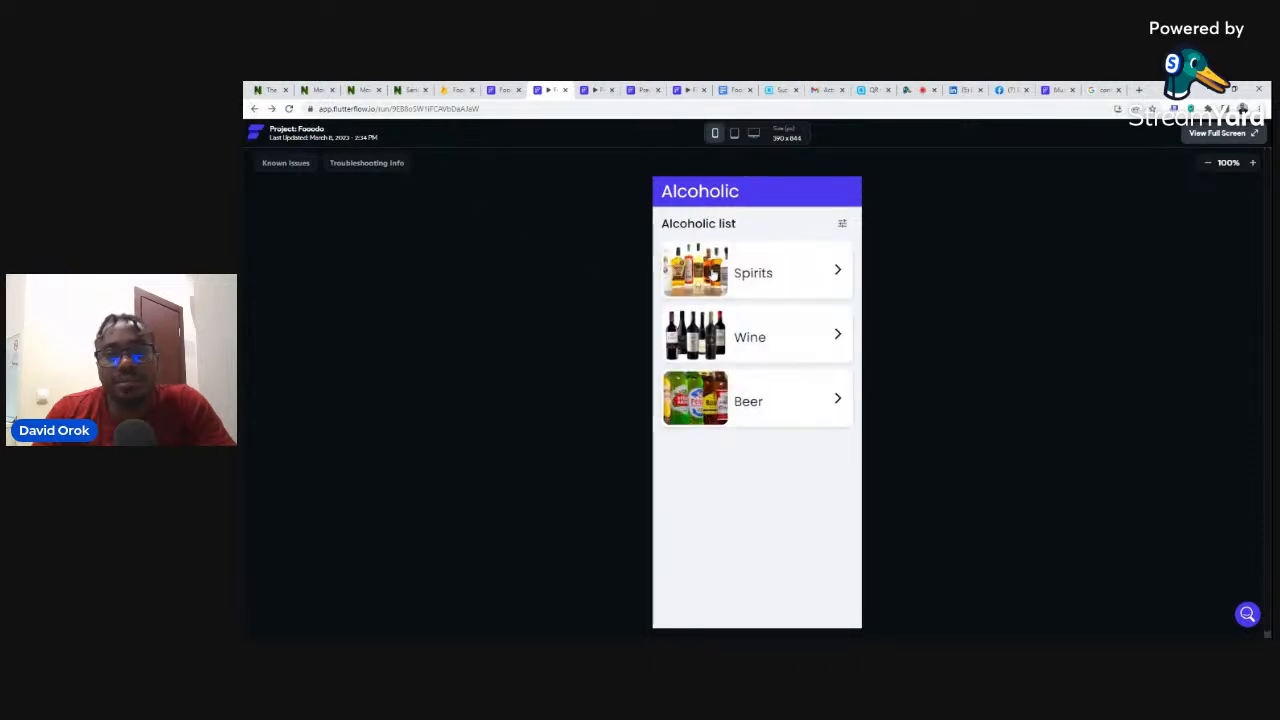
{"action": "left_click", "coordinate": [712, 272]}
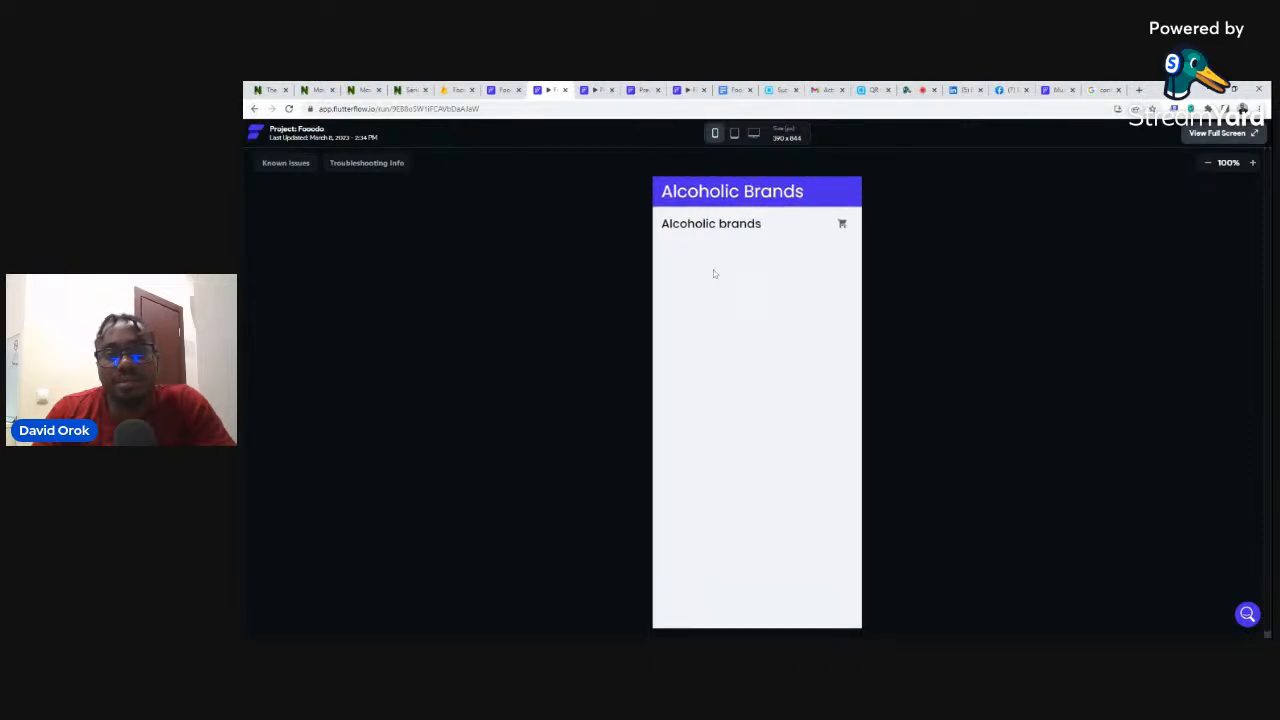
{"action": "left_click", "coordinate": [255, 109]}
{"action": "left_click", "coordinate": [703, 390]}
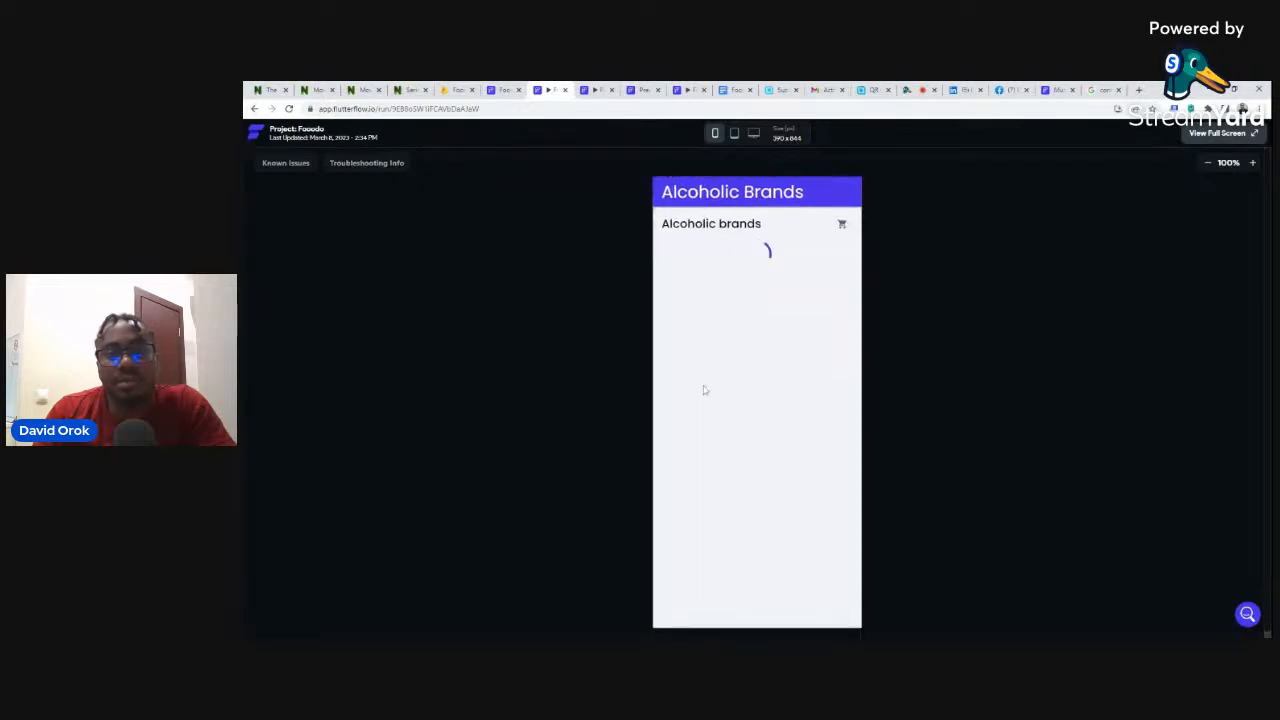
{"action": "left_click", "coordinate": [255, 109]}
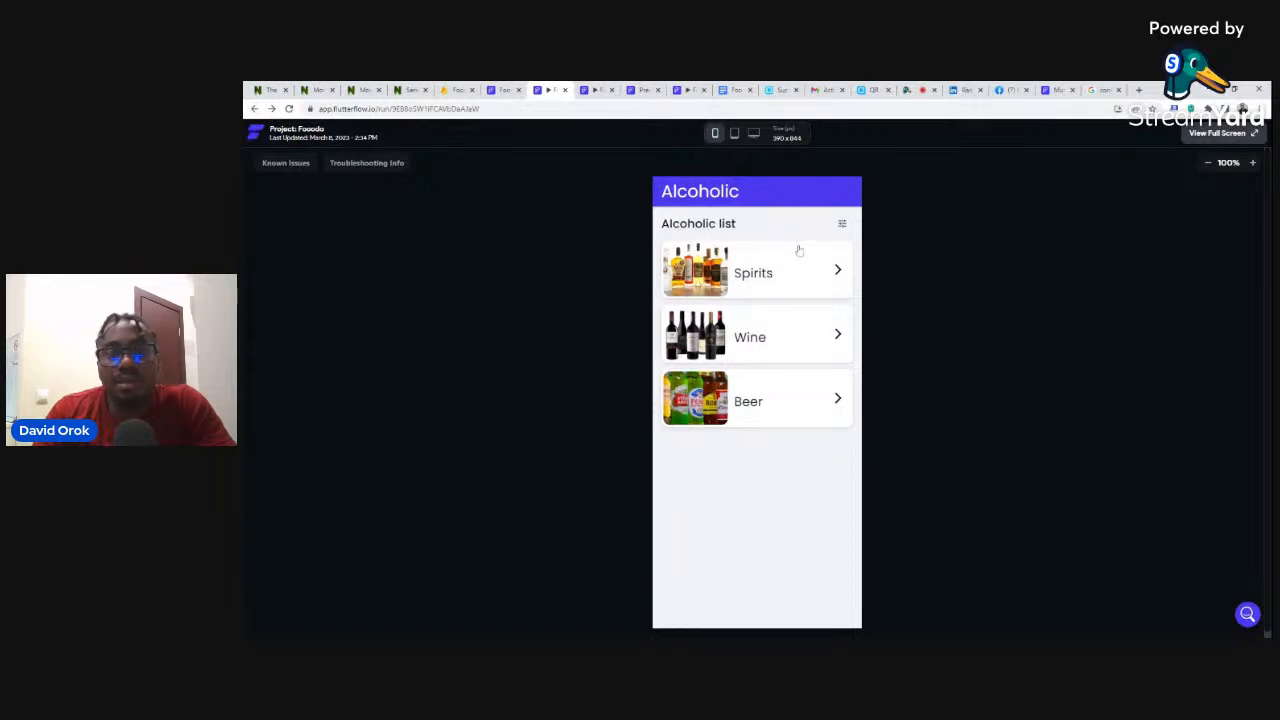
{"action": "left_click", "coordinate": [505, 90]}
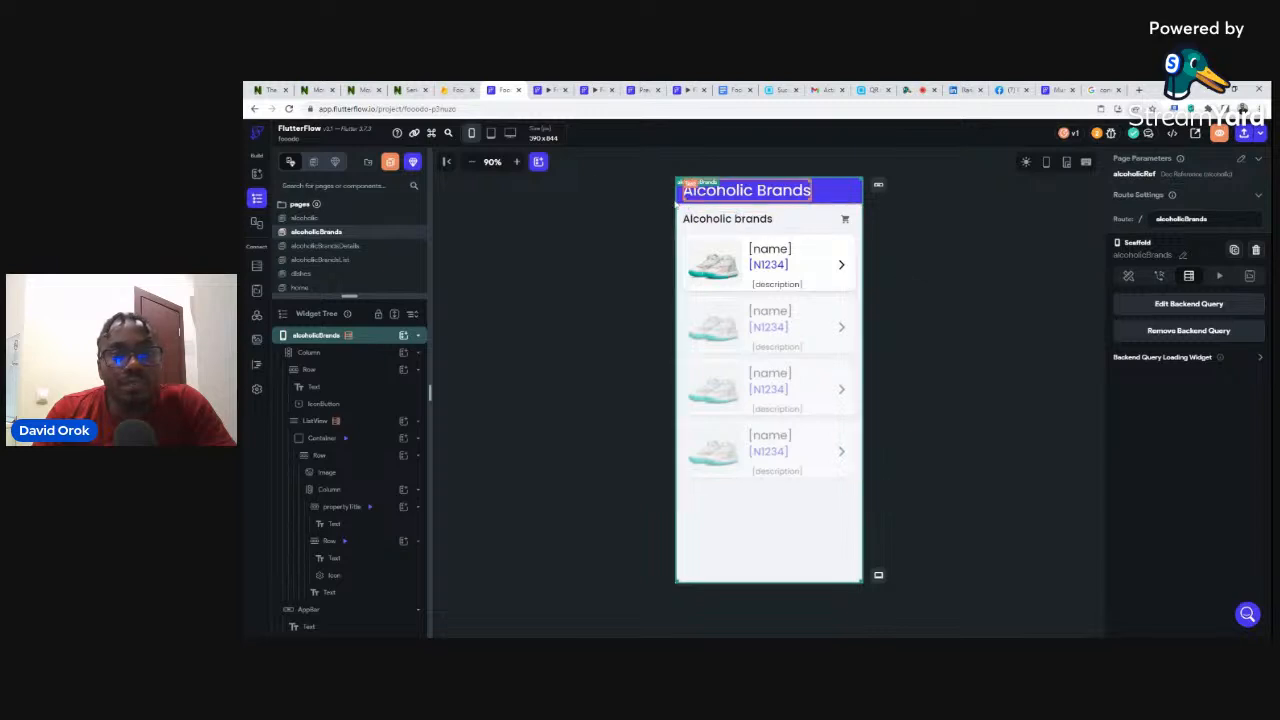
{"action": "left_click", "coordinate": [455, 90]}
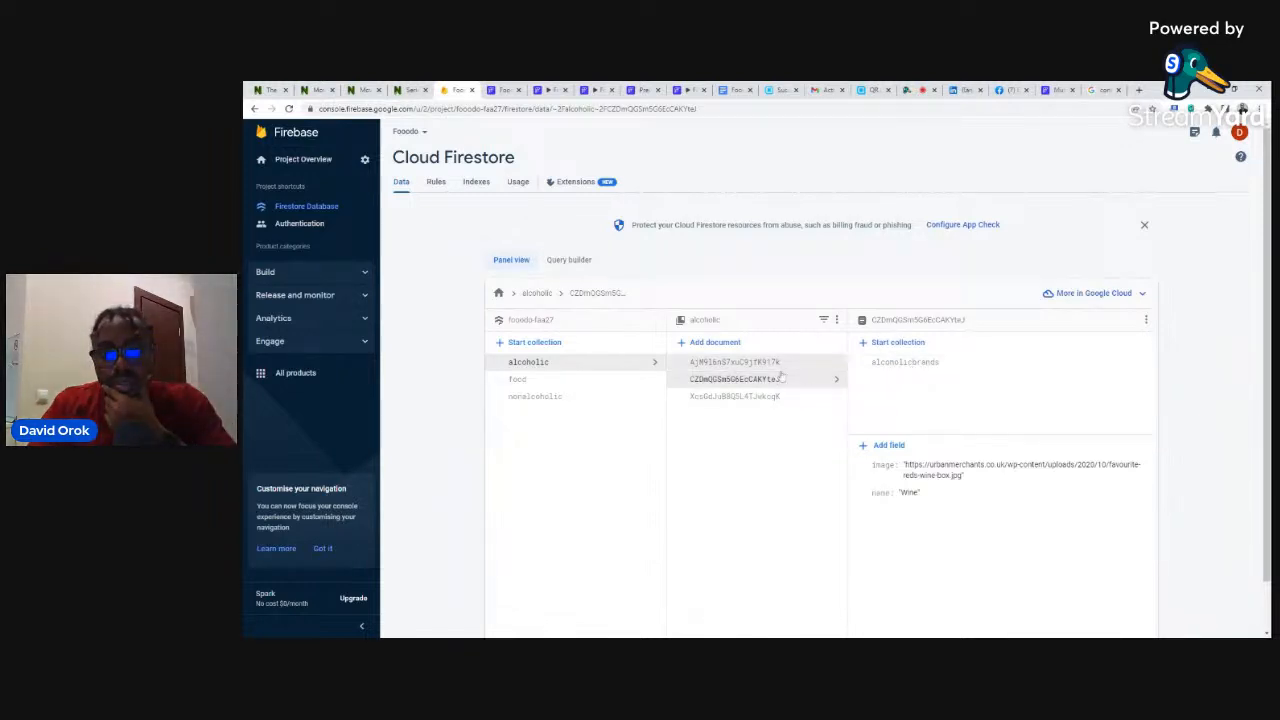
{"action": "left_click", "coordinate": [541, 367]}
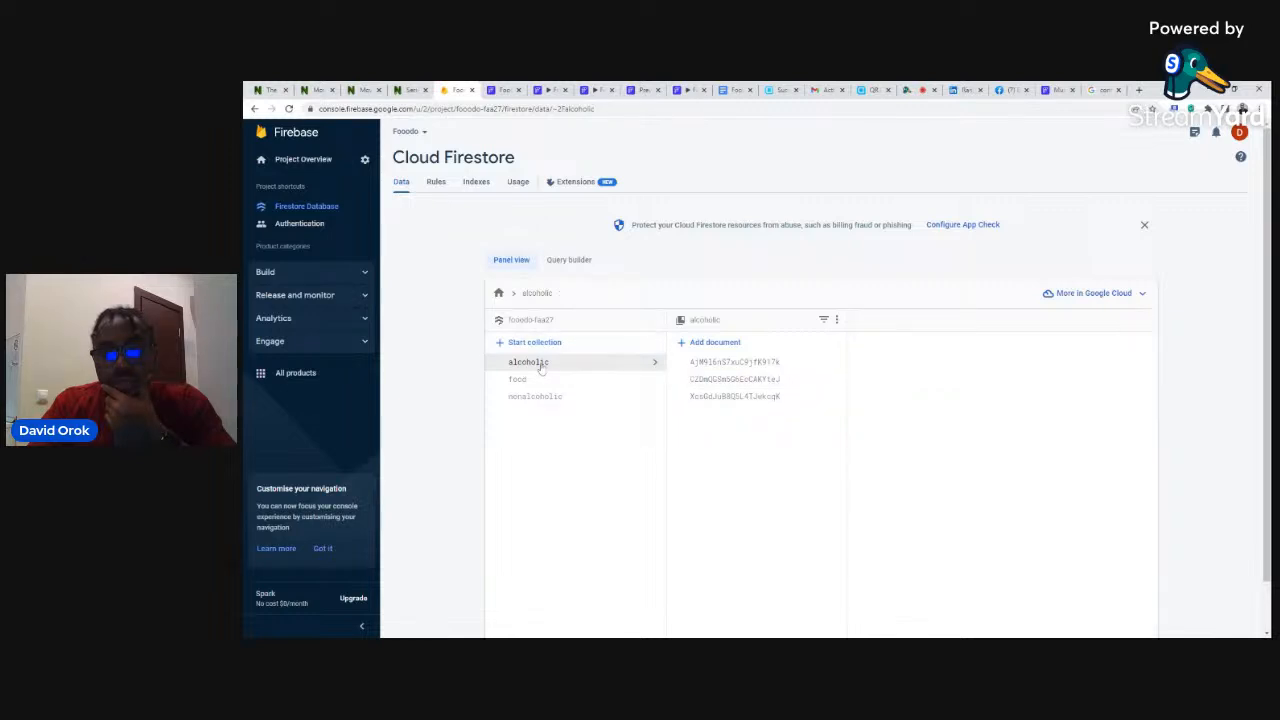
{"action": "left_click", "coordinate": [748, 388]}
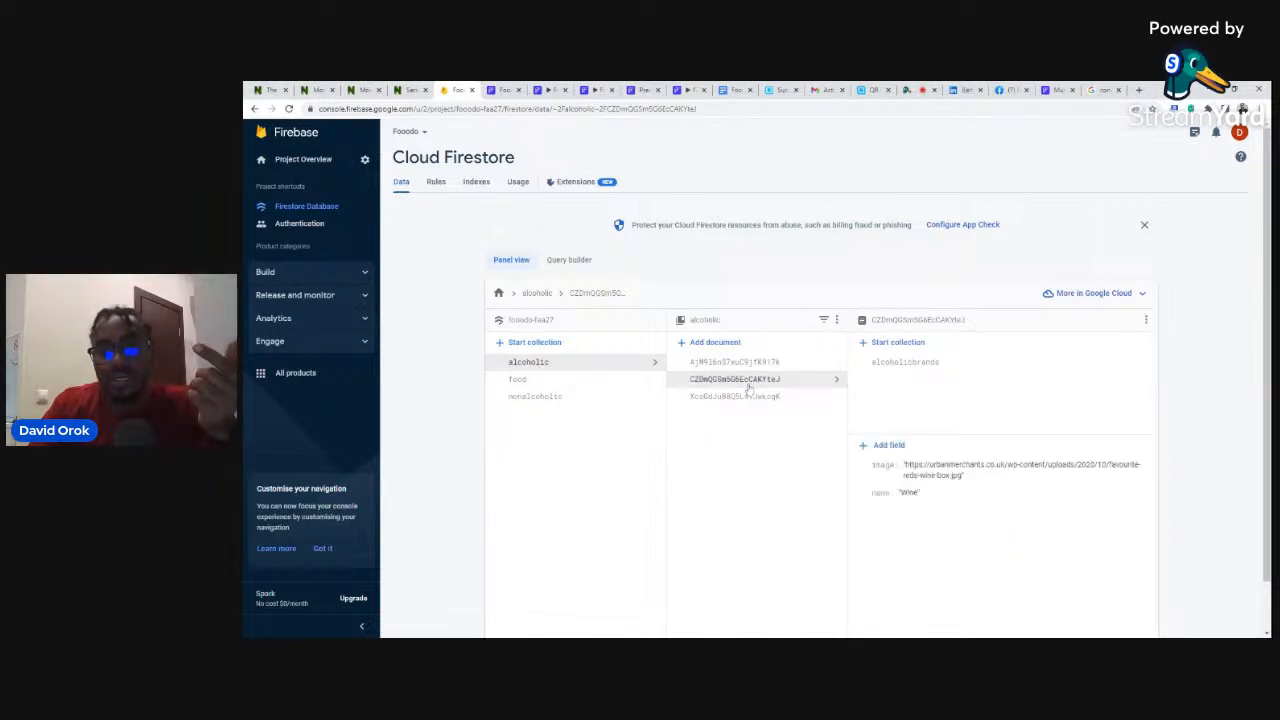
{"action": "left_click", "coordinate": [752, 396]}
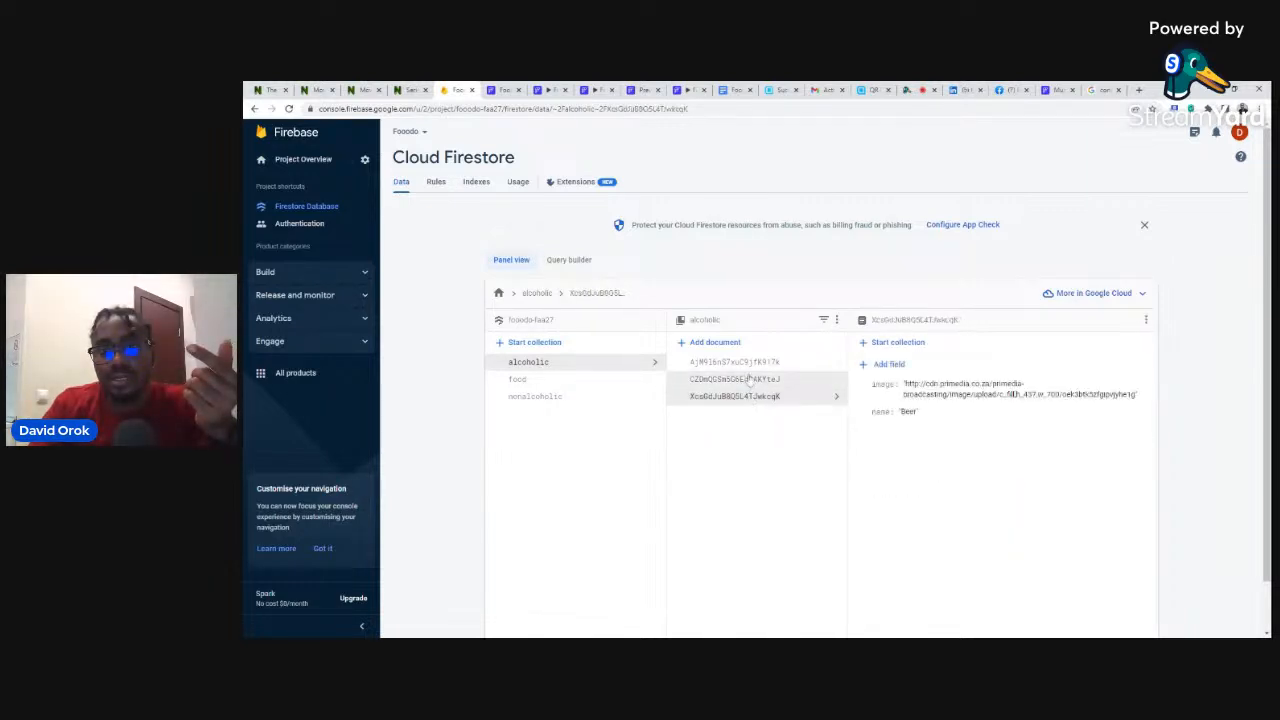
{"action": "left_click", "coordinate": [748, 363]}
{"action": "left_click", "coordinate": [751, 381]}
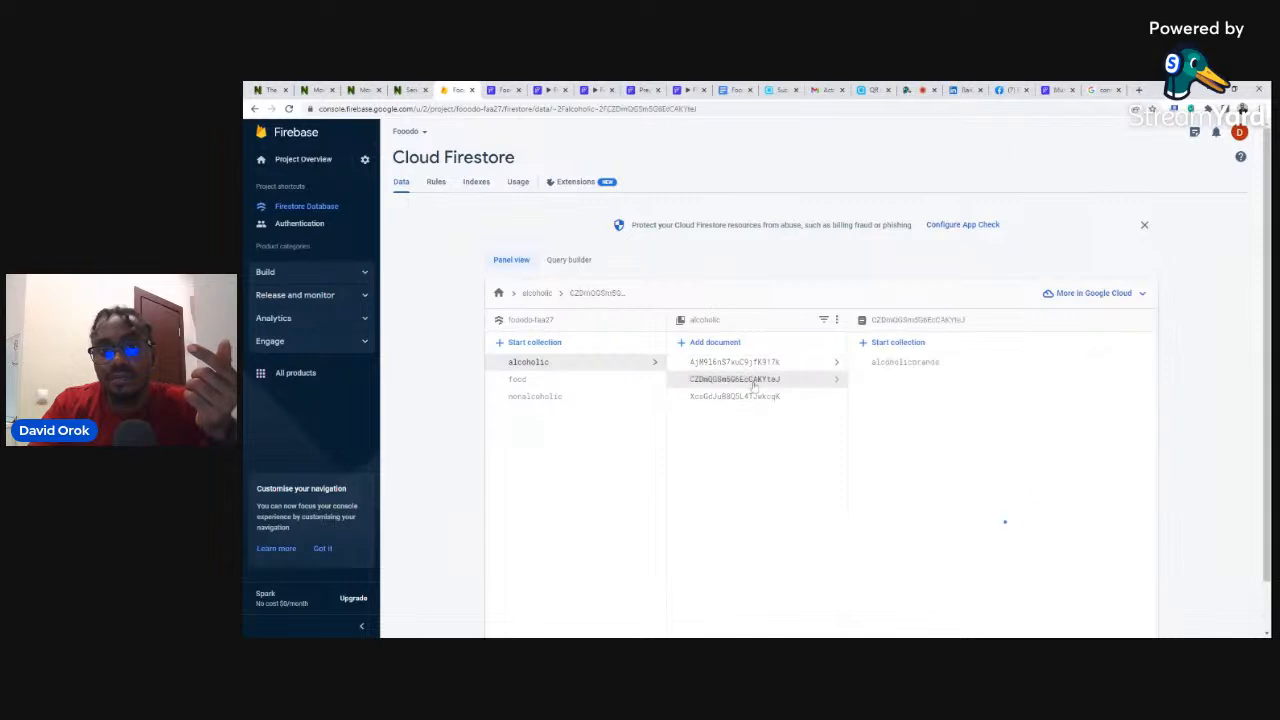
{"action": "left_click", "coordinate": [909, 369]}
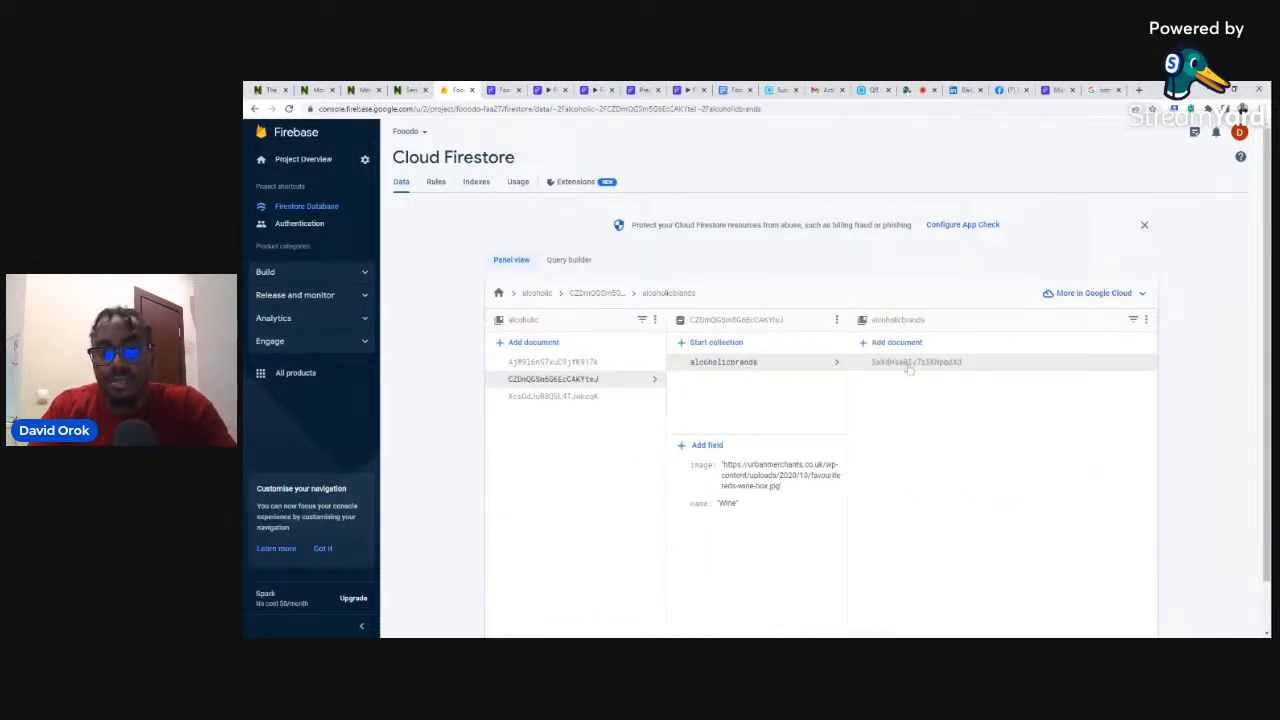
{"action": "left_click", "coordinate": [909, 365]}
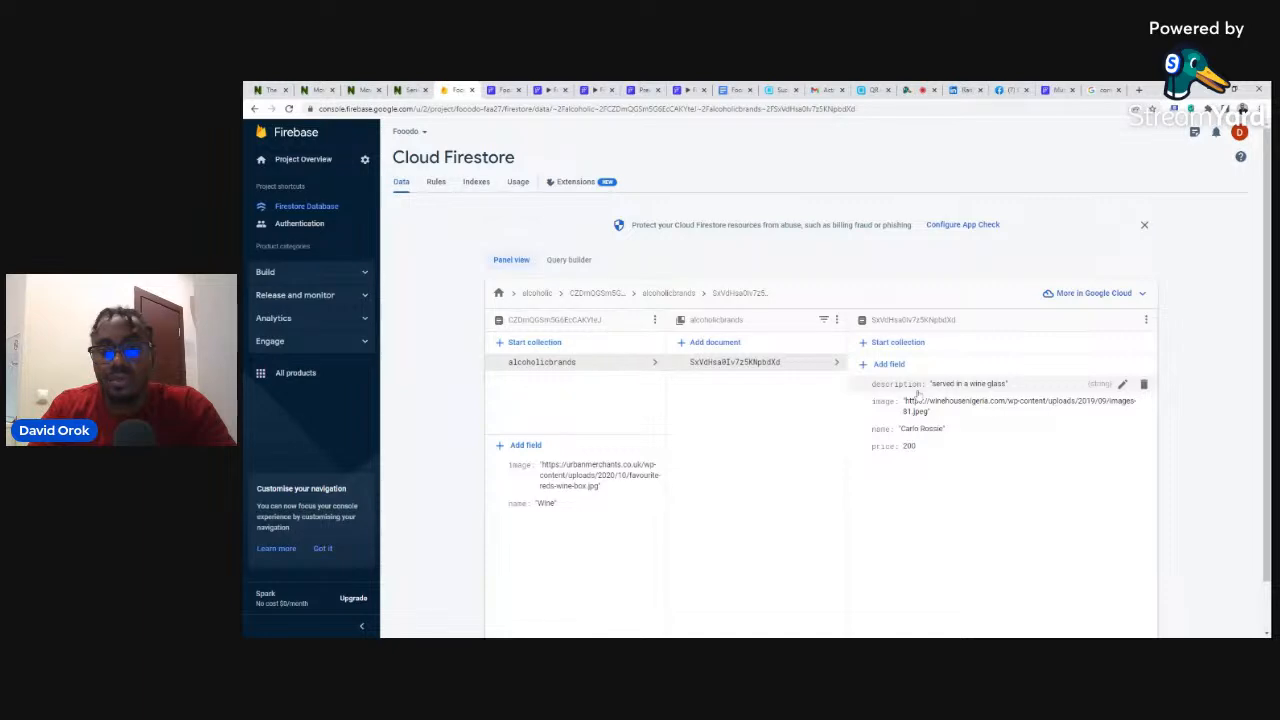
{"action": "left_click", "coordinate": [499, 90]}
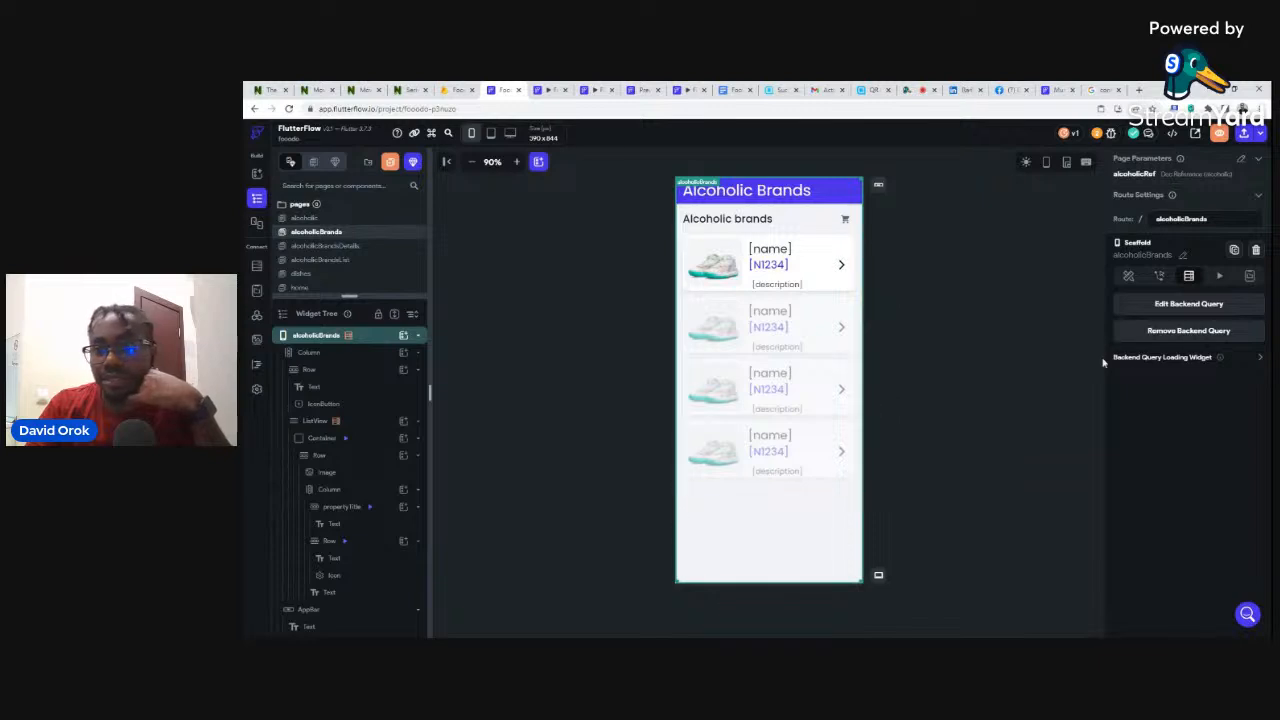
{"action": "left_click", "coordinate": [1188, 306]}
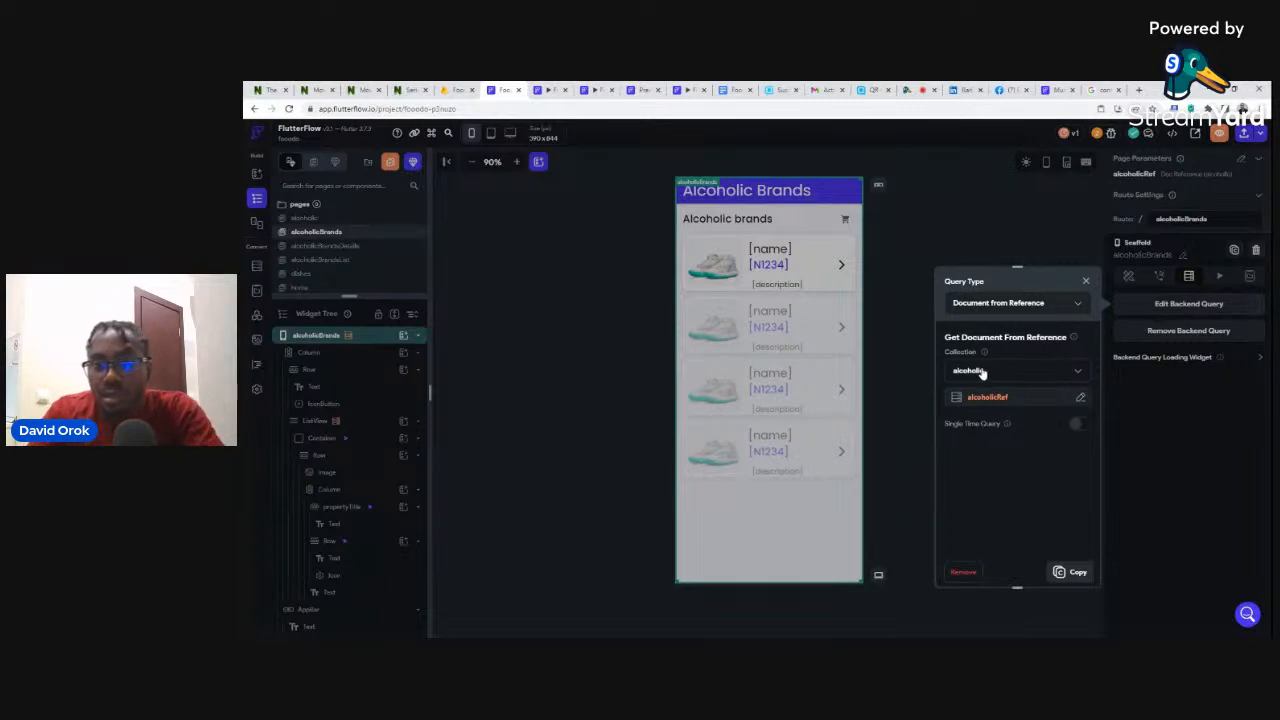
- Begin editing the query's alcoholicRef value, then dismiss the picker and query settings
{"action": "left_click", "coordinate": [1032, 402]}
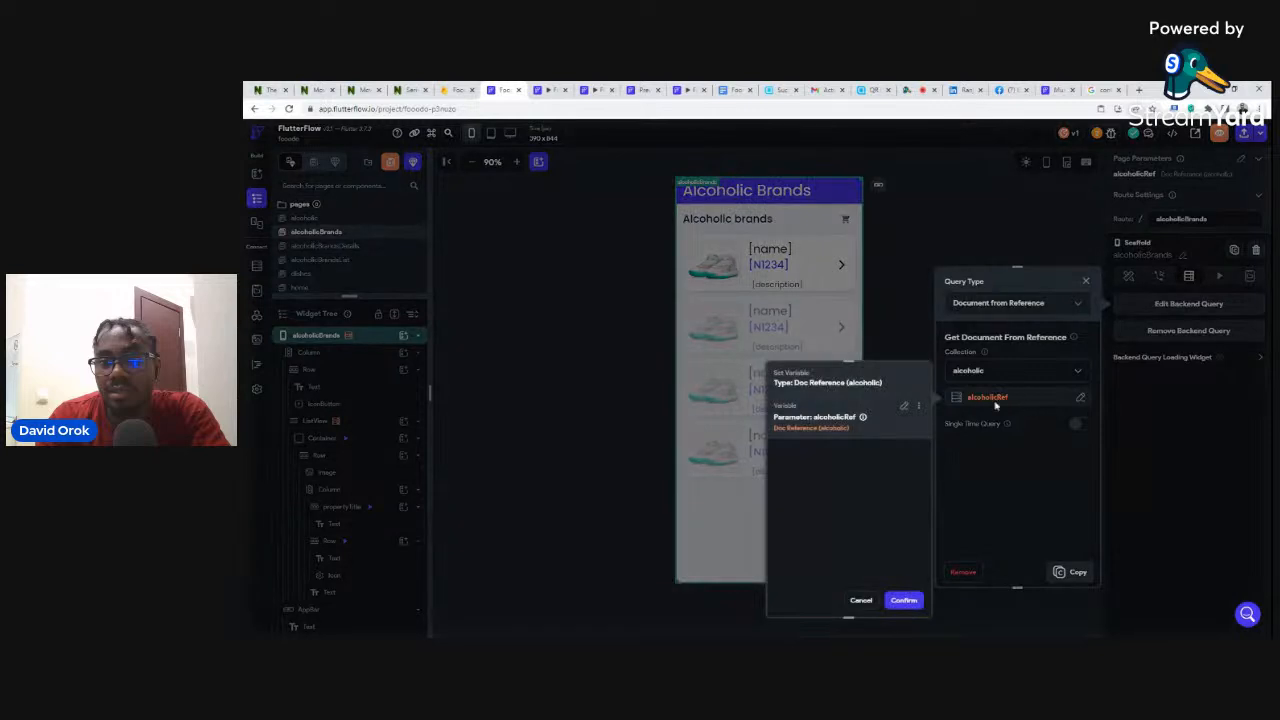
{"action": "left_click", "coordinate": [904, 410]}
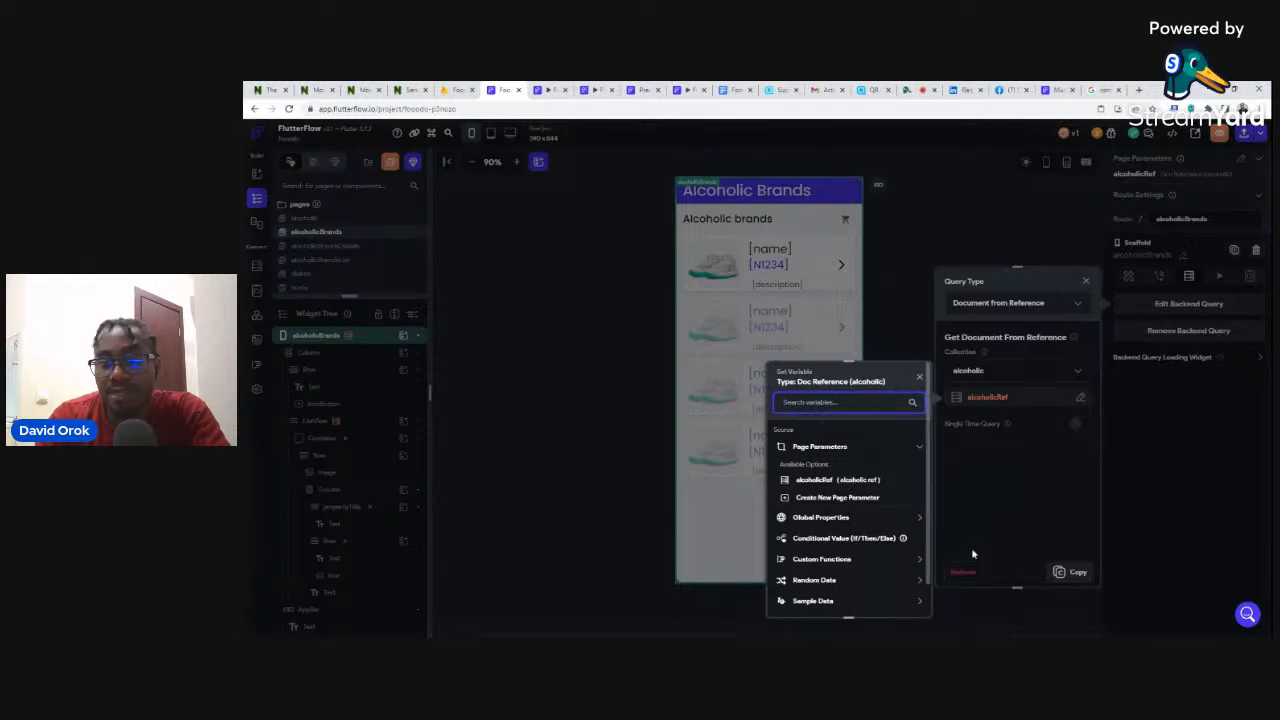
{"action": "left_click", "coordinate": [885, 298]}
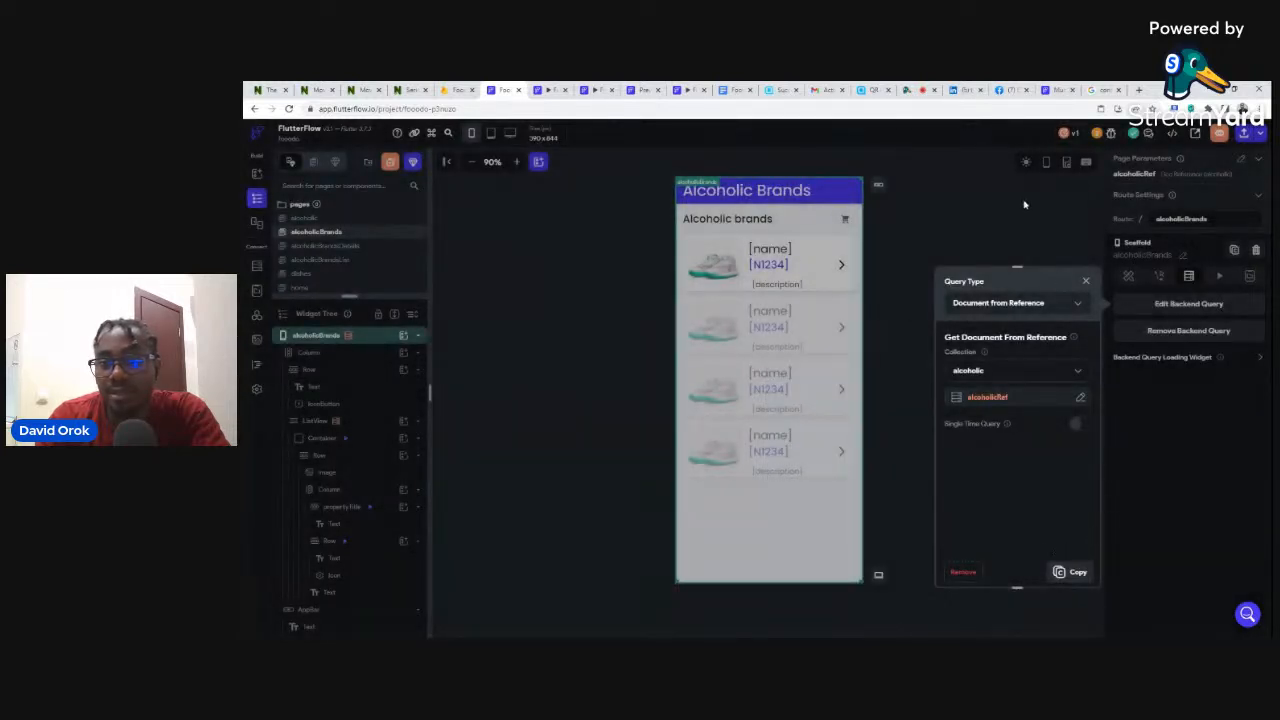
{"action": "left_click", "coordinate": [1085, 281]}
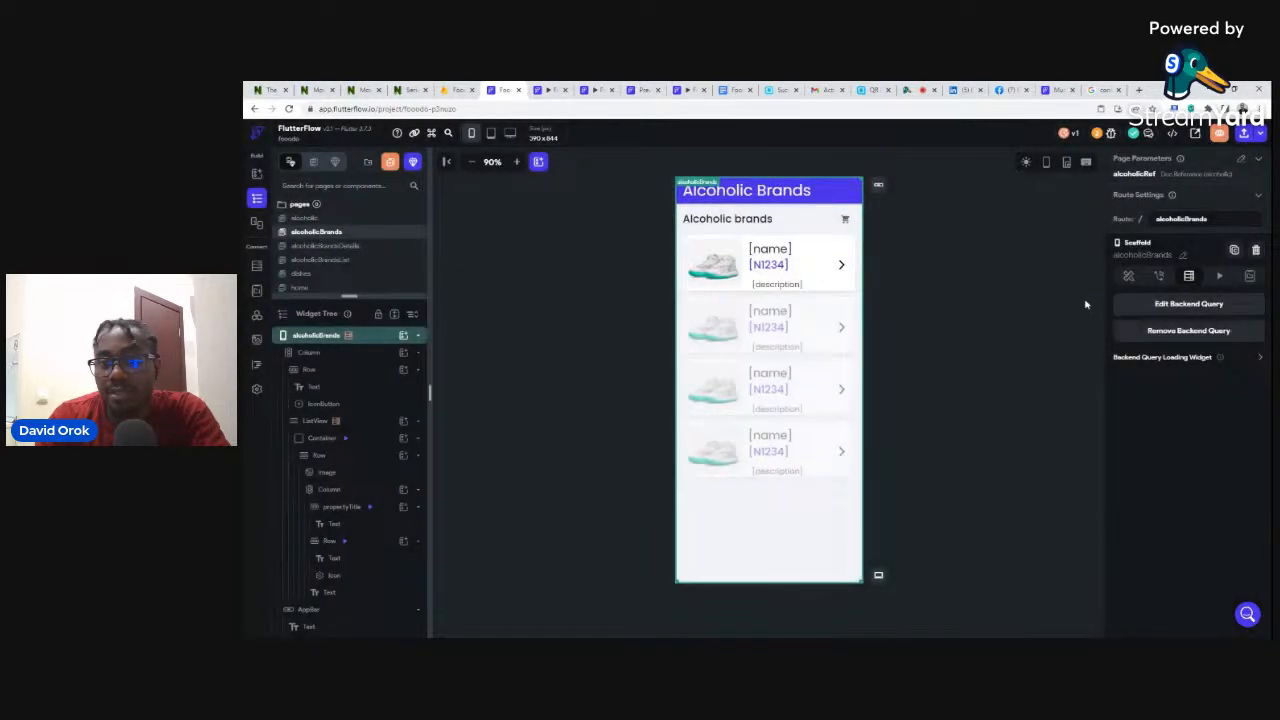
- Filter the brands ListView's backend query by the alcoholic Document's Reference field
{"action": "left_click", "coordinate": [684, 247]}
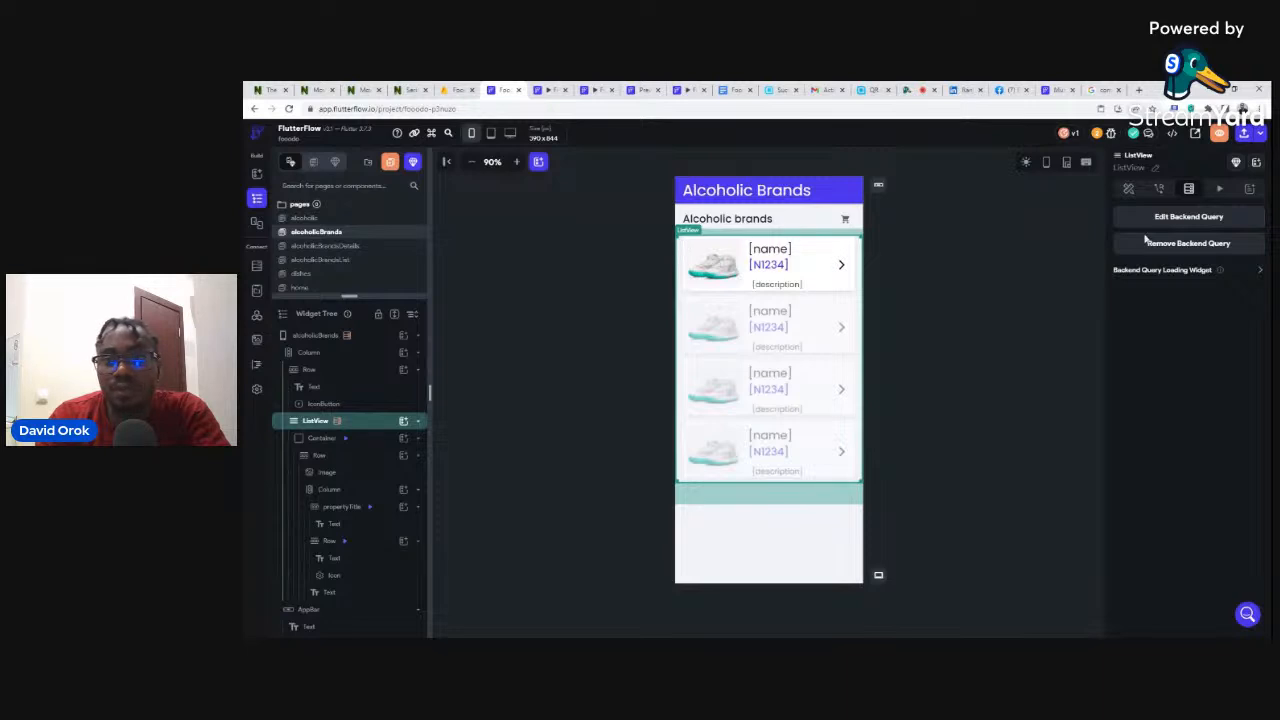
{"action": "left_click", "coordinate": [1190, 220]}
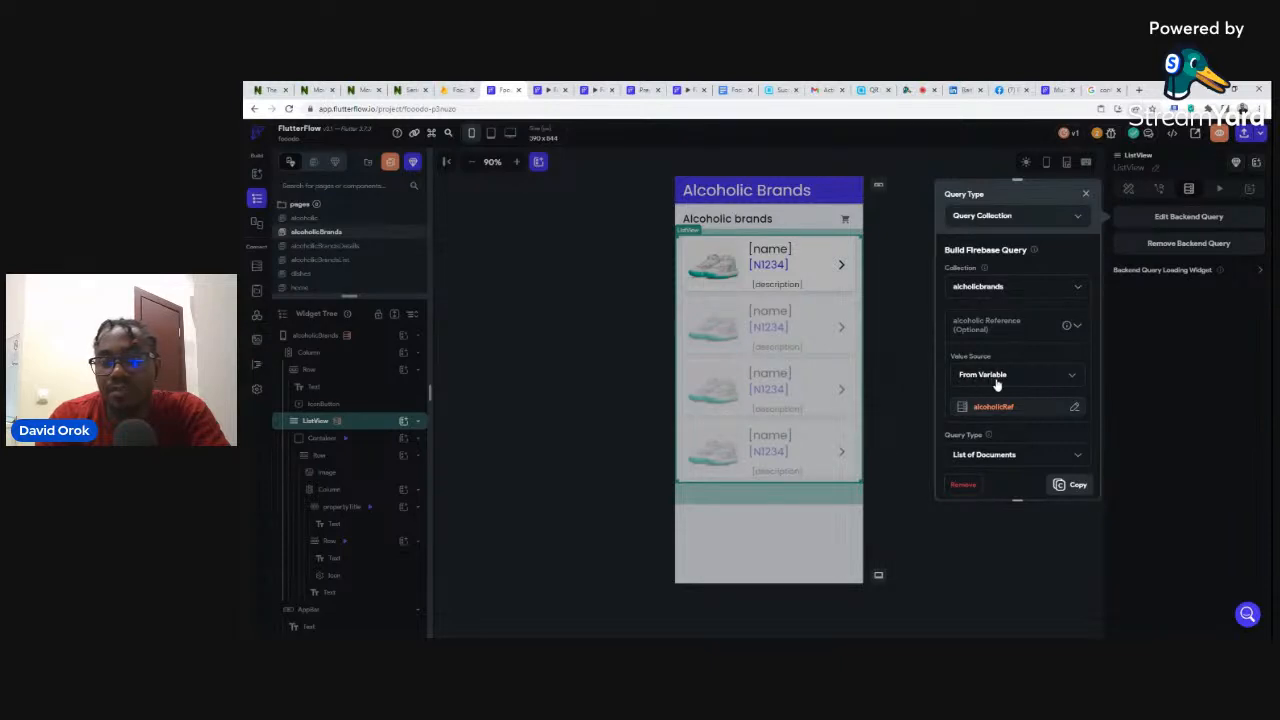
{"action": "left_click", "coordinate": [1073, 409]}
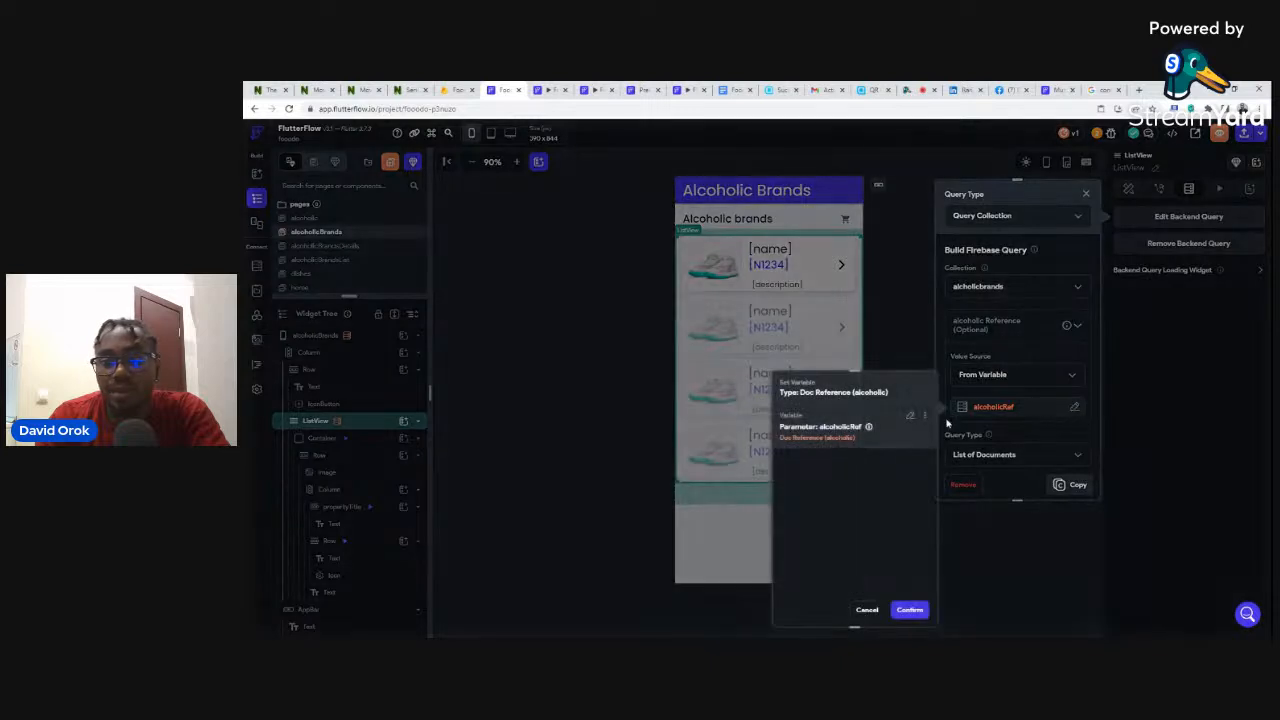
{"action": "left_click", "coordinate": [910, 418]}
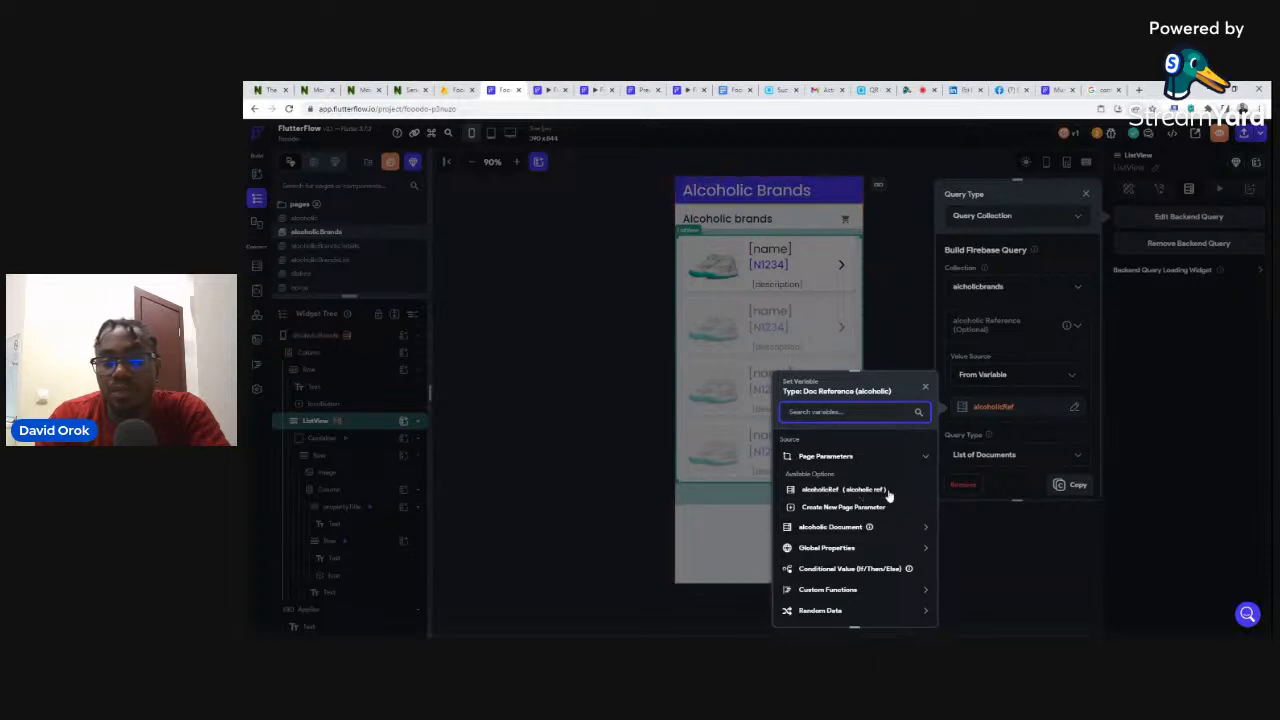
{"action": "left_click", "coordinate": [868, 527]}
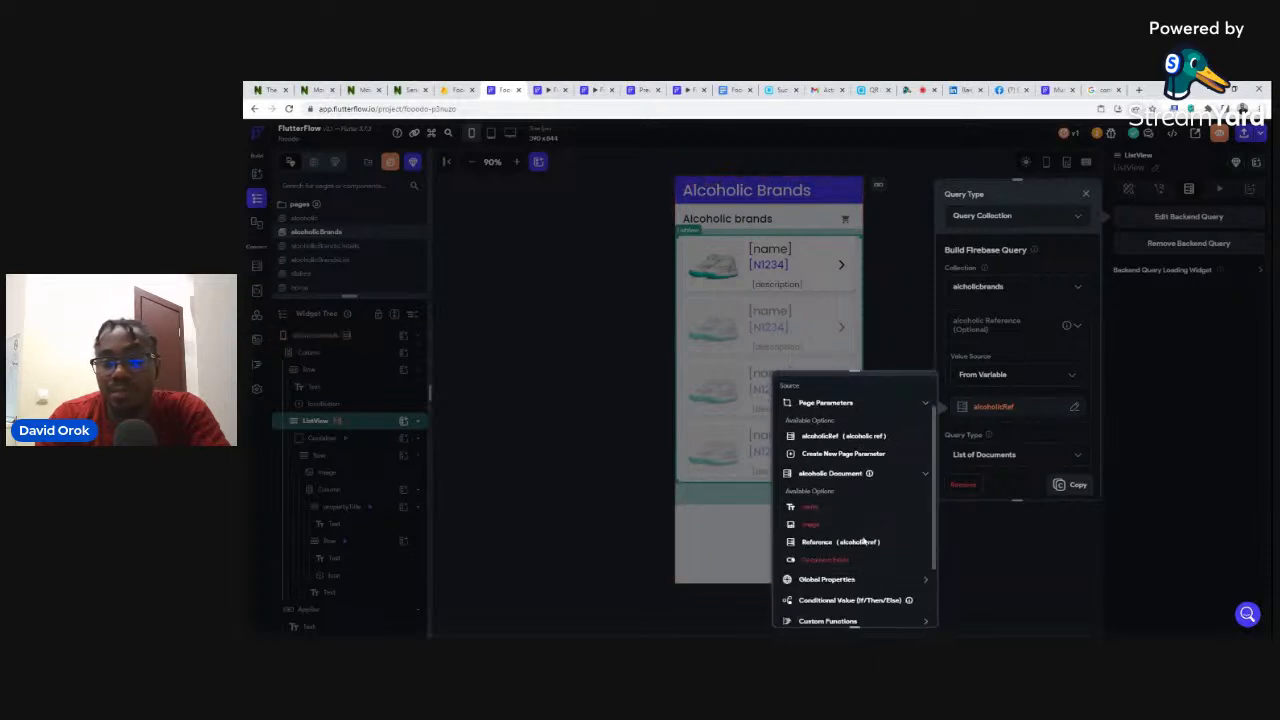
{"action": "left_click", "coordinate": [826, 545]}
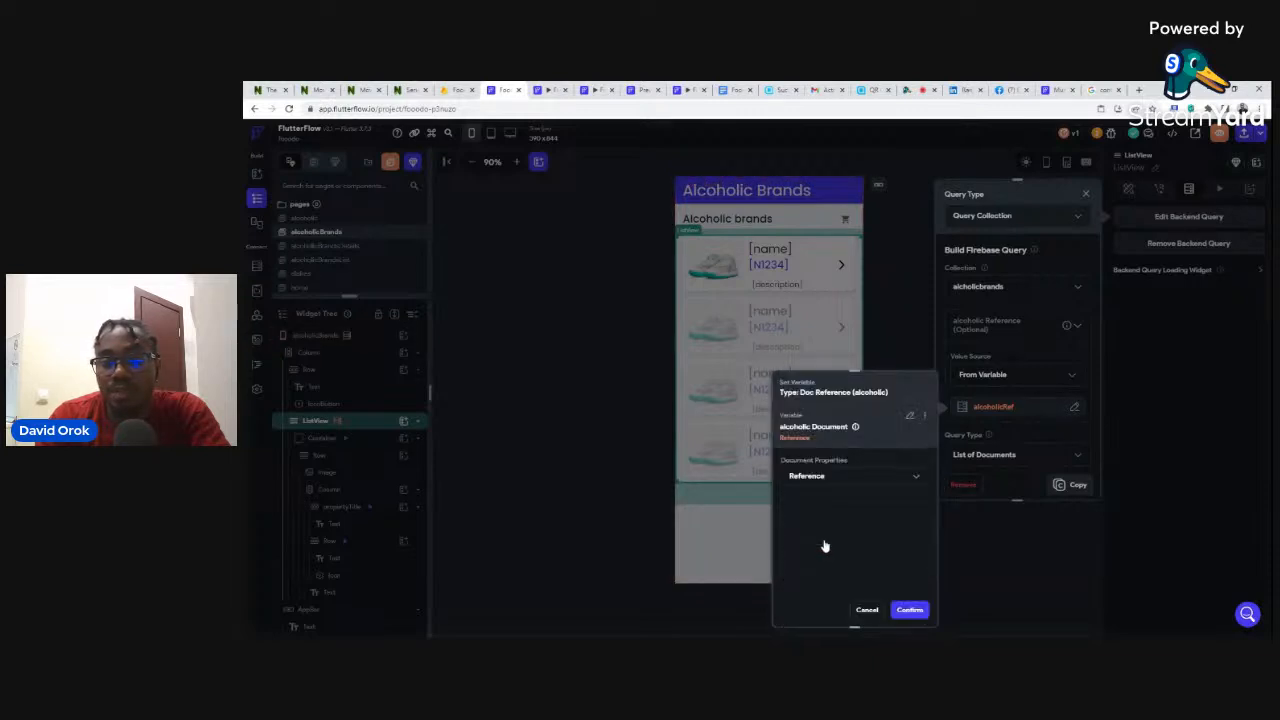
{"action": "left_click", "coordinate": [912, 610]}
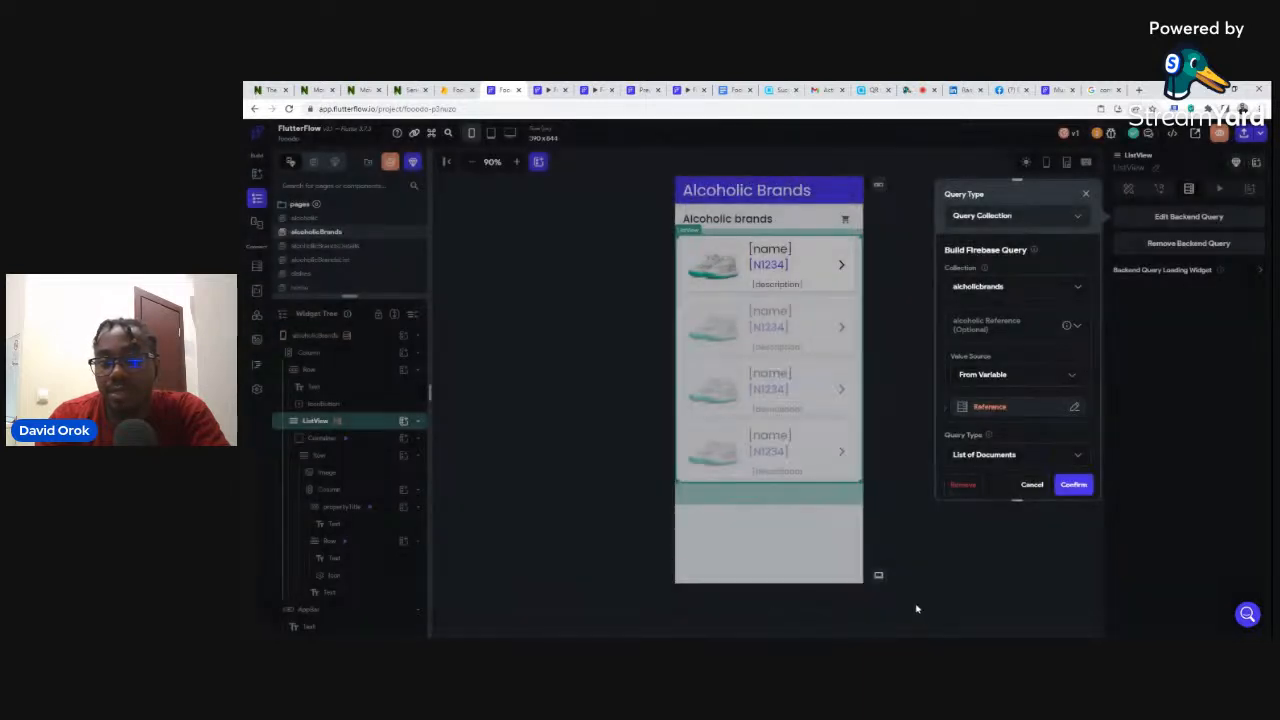
{"action": "left_click", "coordinate": [1075, 489]}
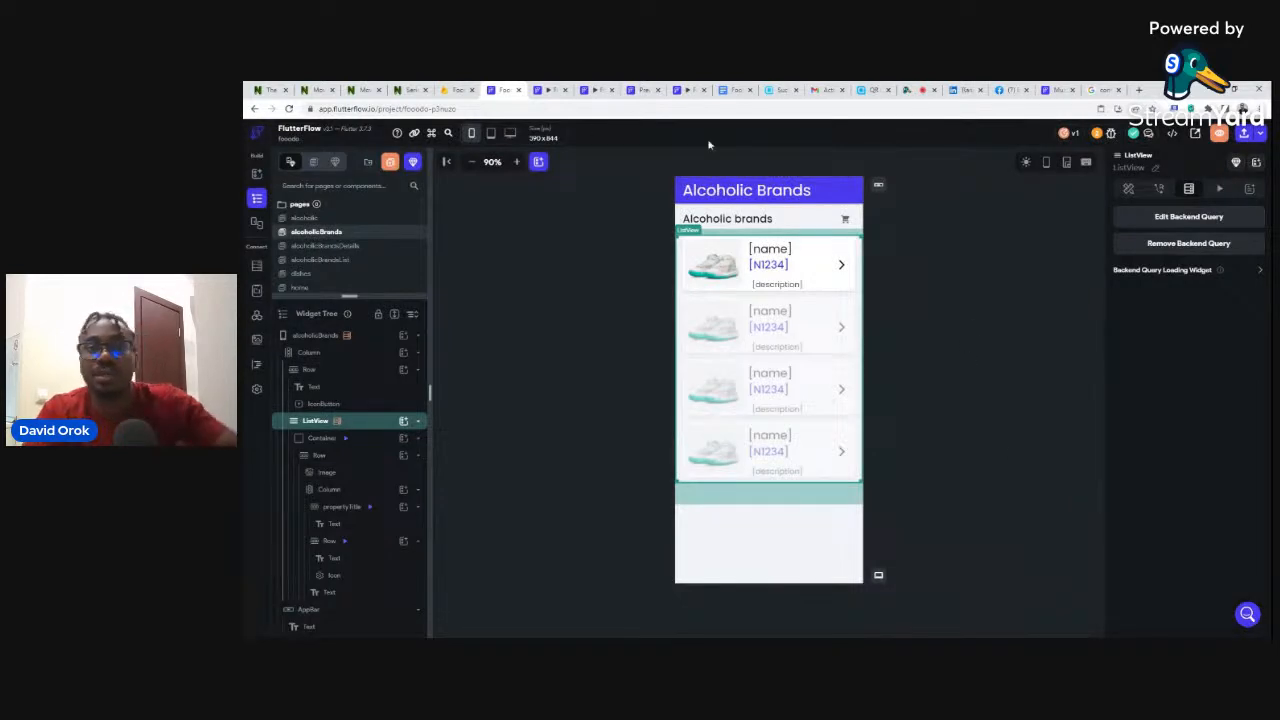
{"action": "left_click", "coordinate": [548, 89]}
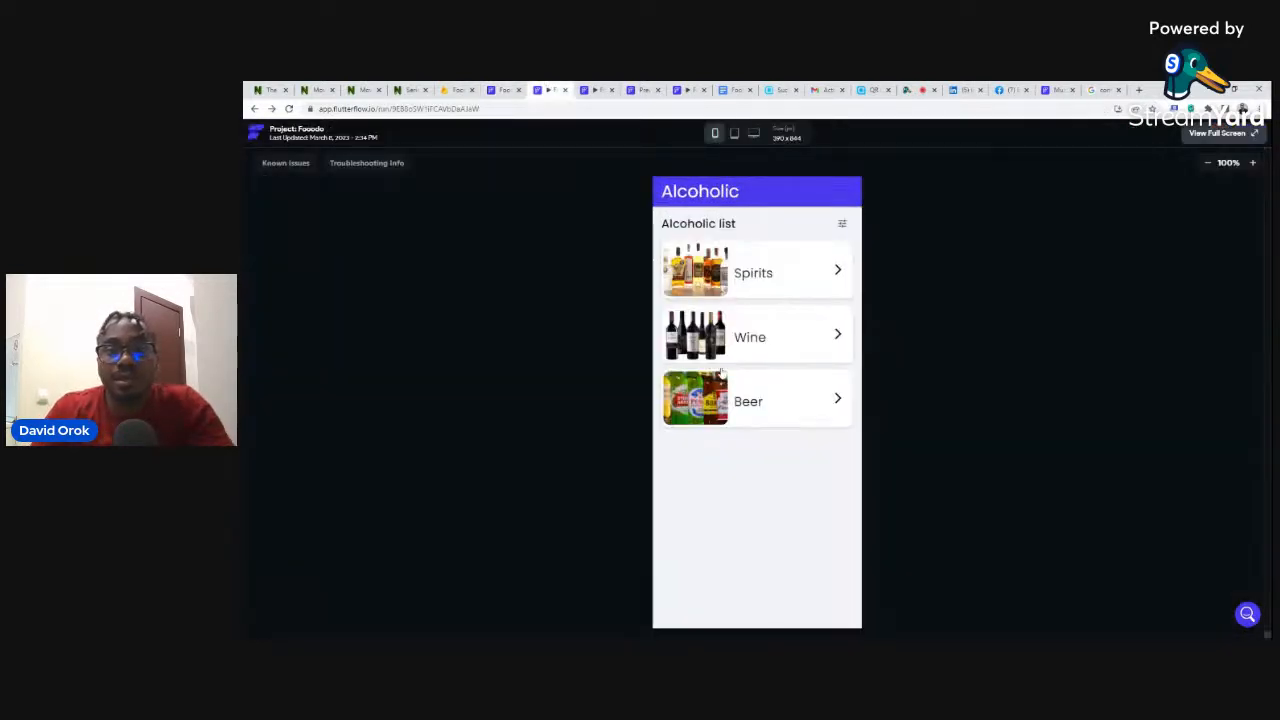
- Check the Beer and Wine brand lists in the preview, which still open empty
{"action": "left_click", "coordinate": [713, 404]}
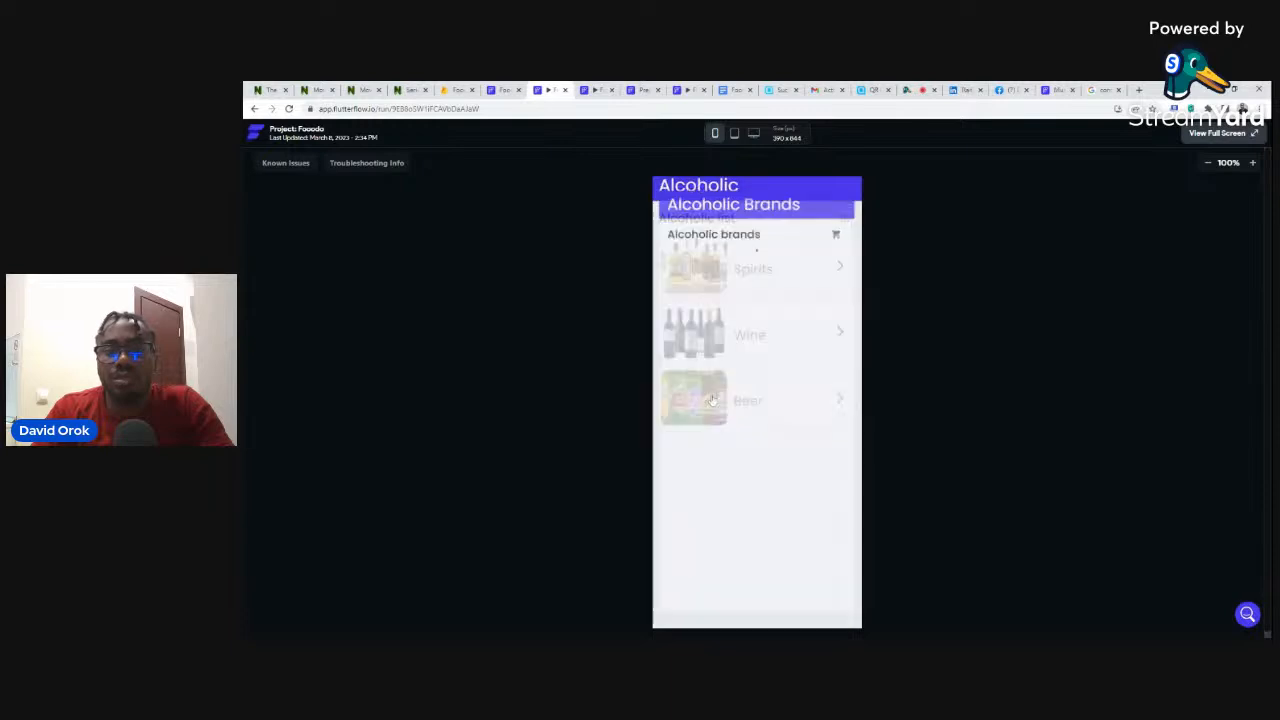
{"action": "left_click", "coordinate": [255, 109]}
{"action": "left_click", "coordinate": [704, 336]}
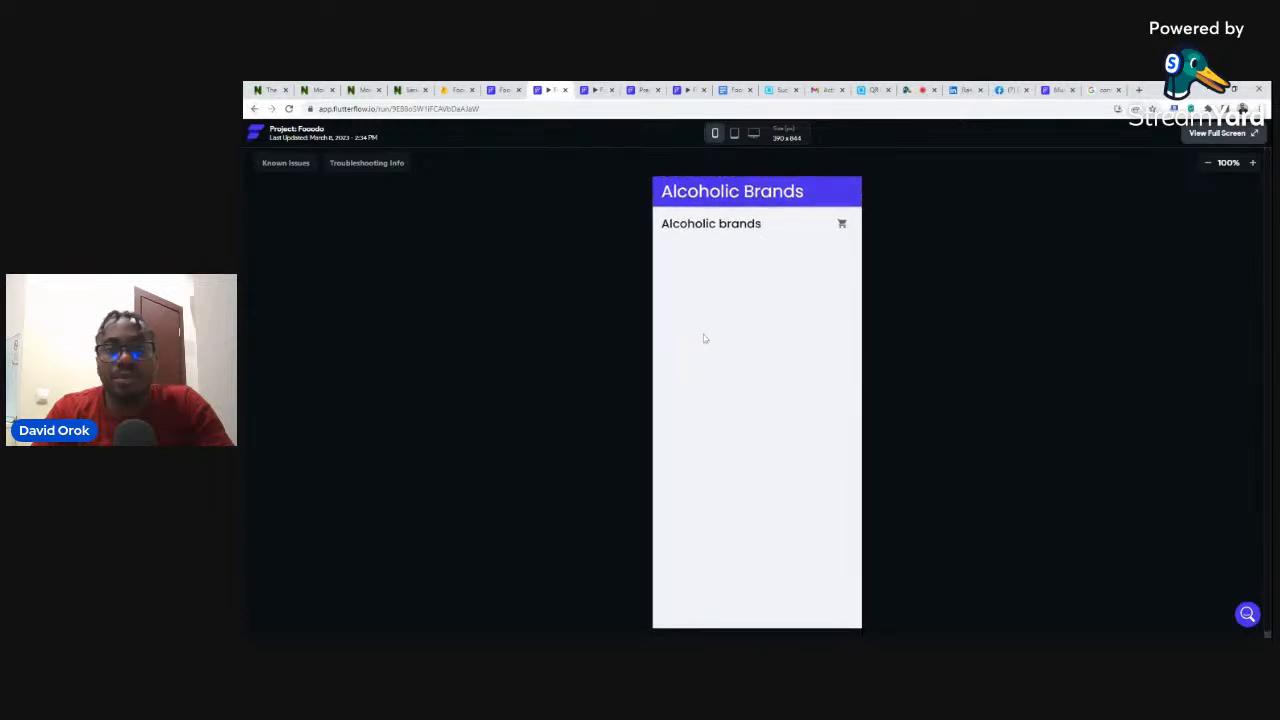
{"action": "left_click", "coordinate": [565, 92]}
- Close the extra preview tabs and show the Project Run Versions list in the editor
{"action": "left_click", "coordinate": [506, 92]}
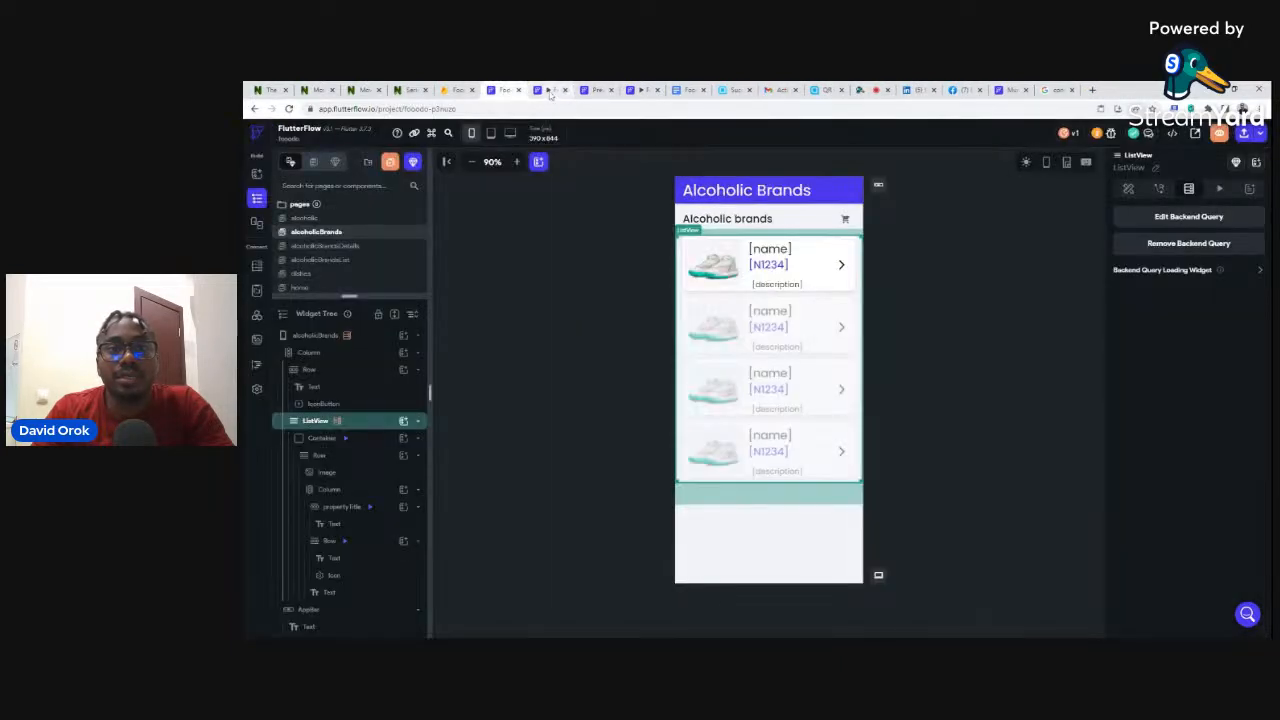
{"action": "left_click", "coordinate": [553, 92]}
{"action": "left_click", "coordinate": [565, 90]}
{"action": "left_click", "coordinate": [500, 90]}
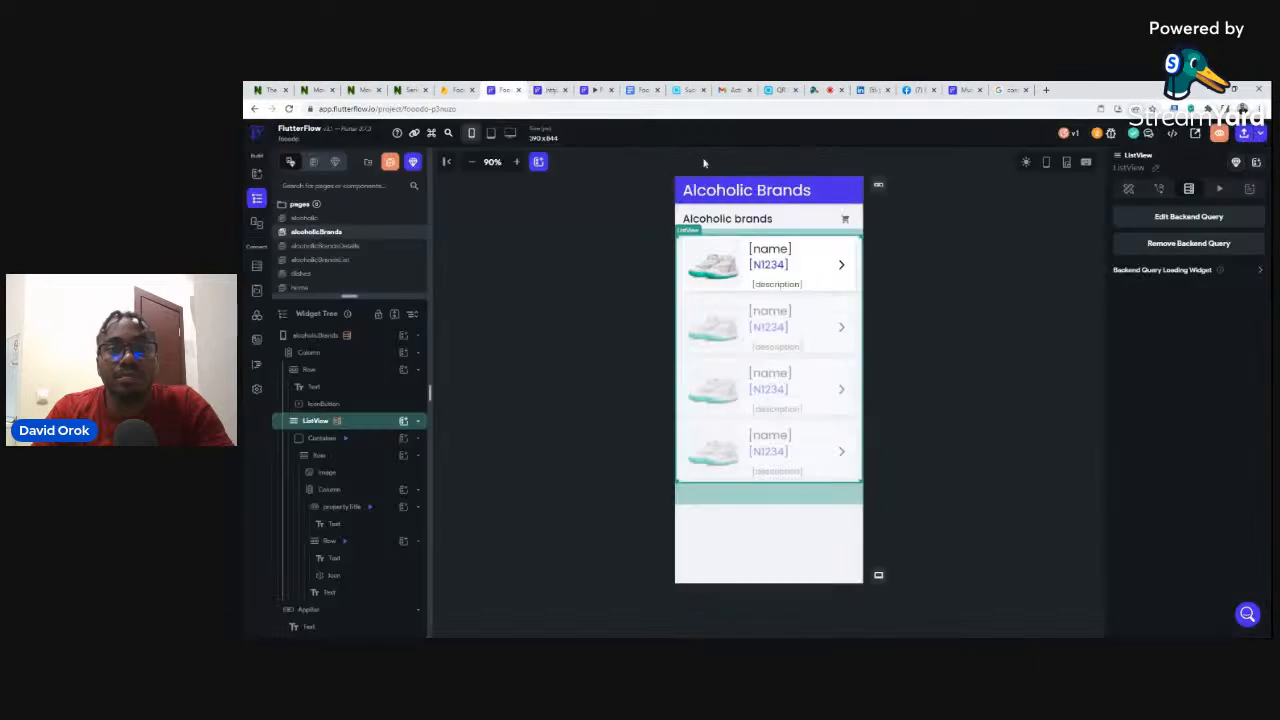
{"action": "left_click", "coordinate": [1261, 137]}
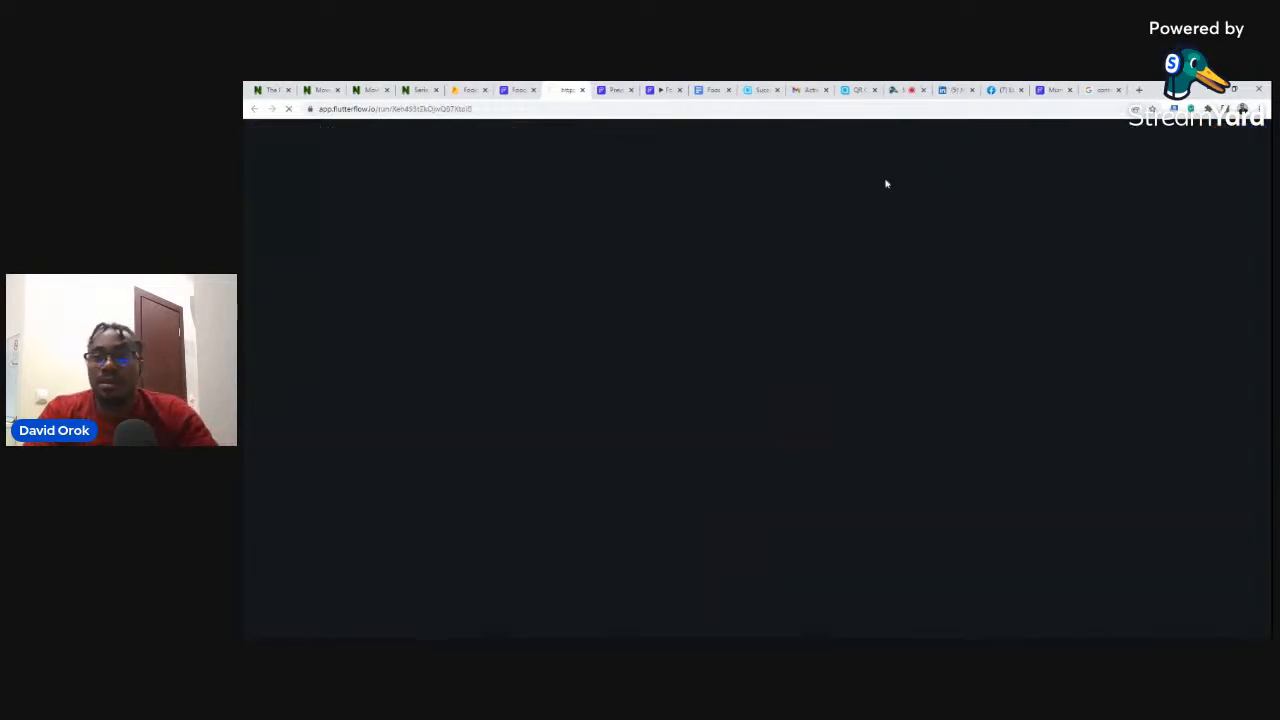
{"action": "left_click", "coordinate": [512, 90]}
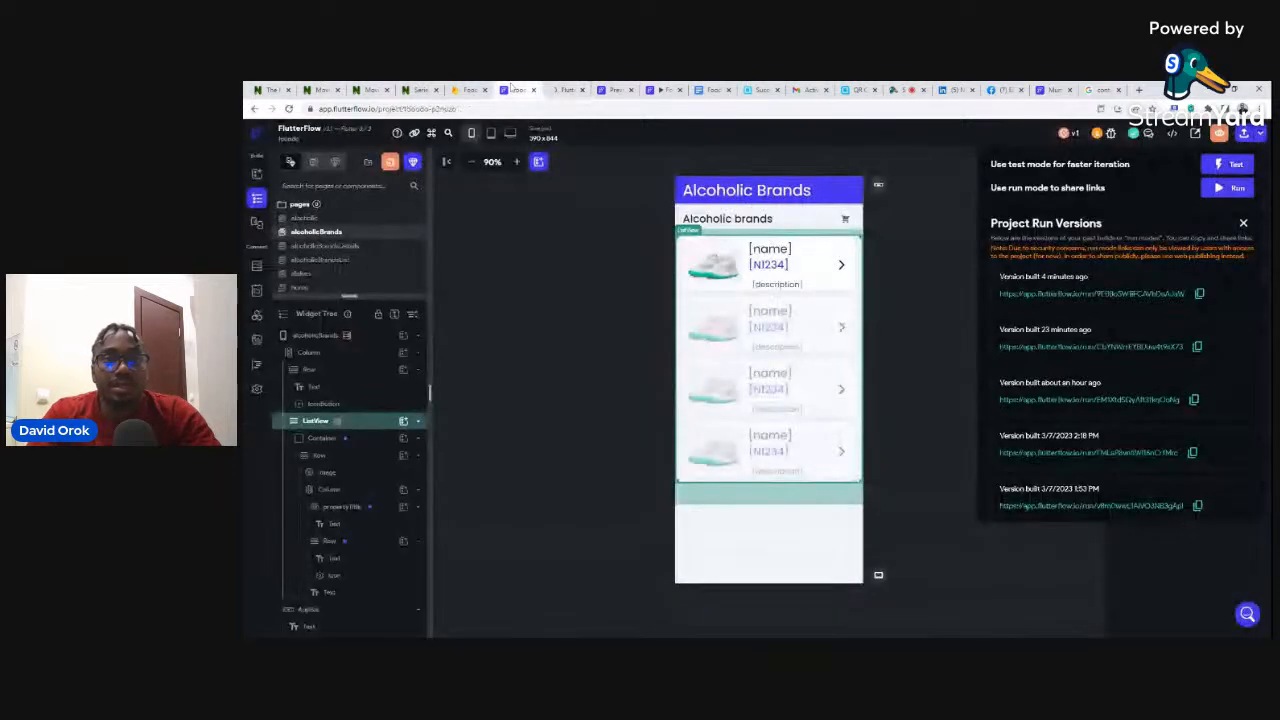
- Close Run Versions, inspect the alcoholicBrandsDetails page, then select a brand card on alcoholicBrands
{"action": "left_click", "coordinate": [920, 193]}
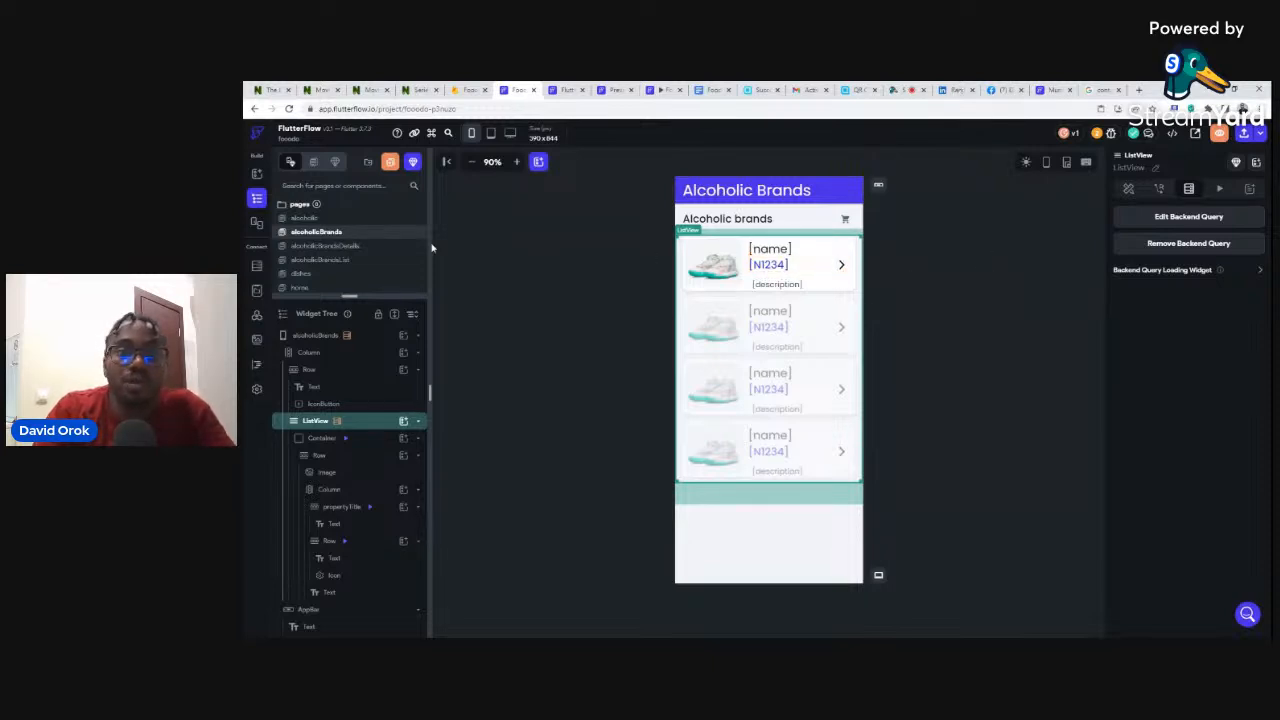
{"action": "left_click", "coordinate": [336, 249]}
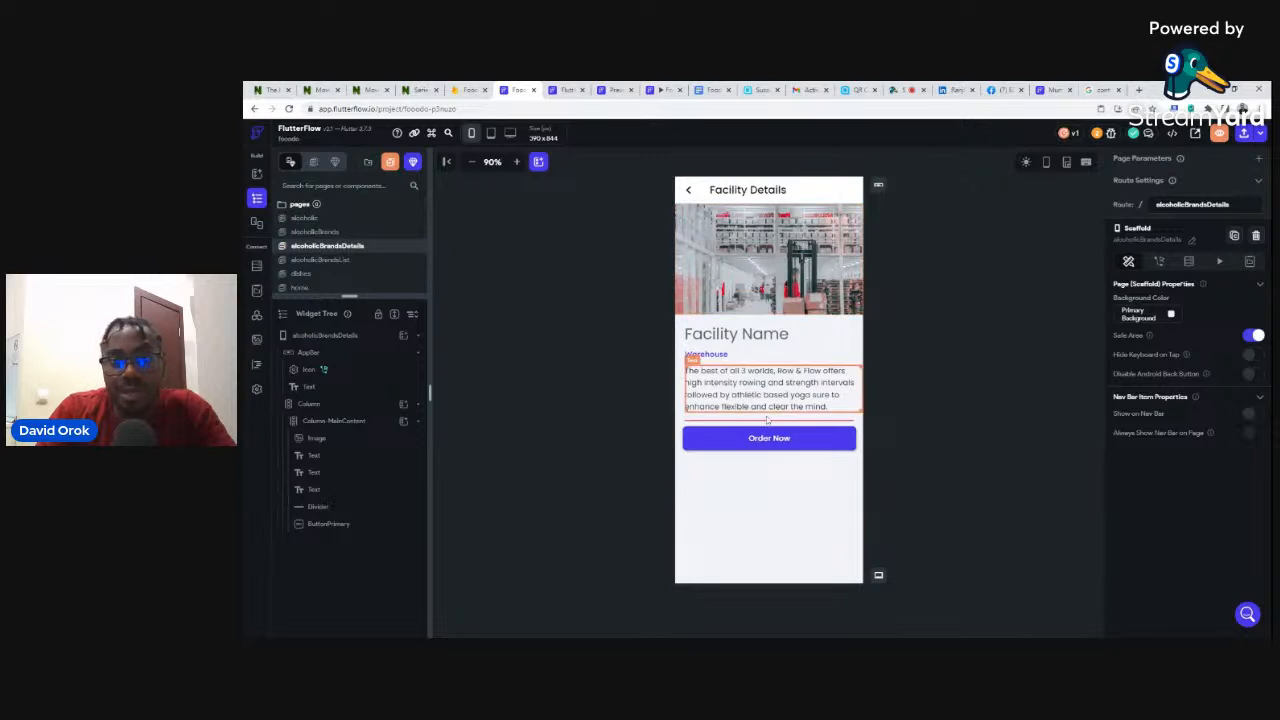
{"action": "left_click", "coordinate": [331, 234]}
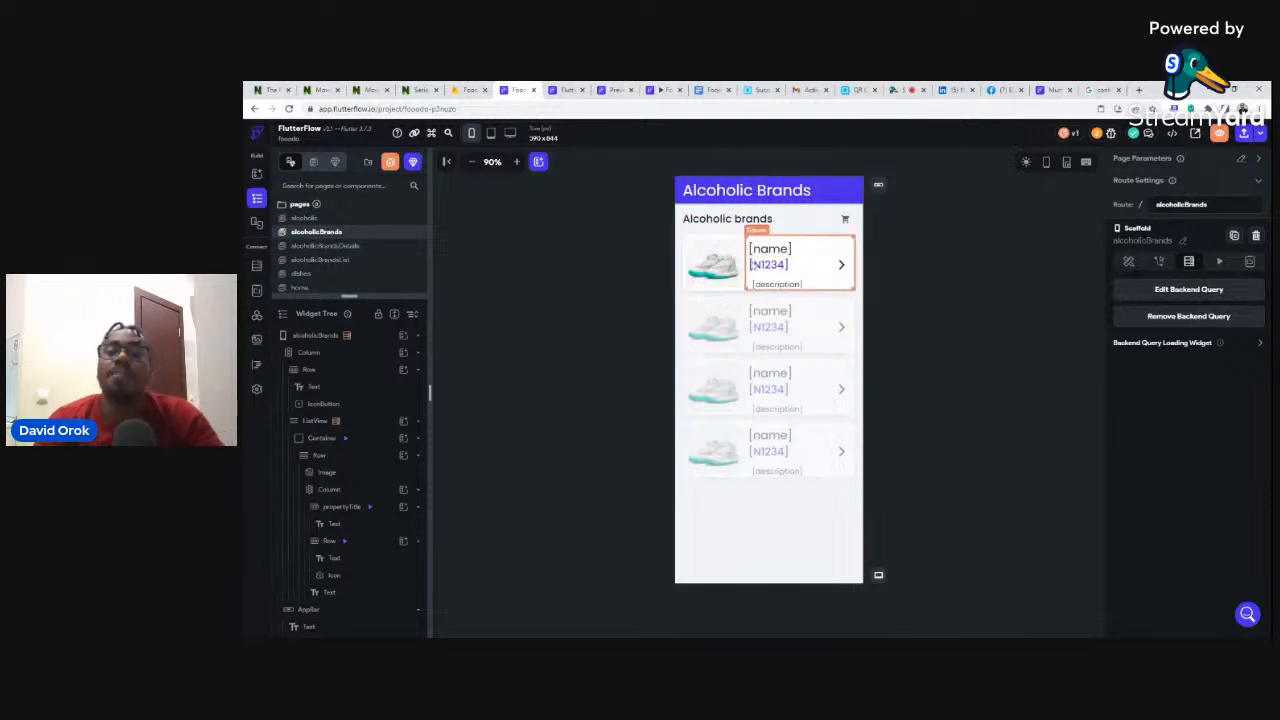
{"action": "left_click", "coordinate": [743, 268]}
{"action": "left_click", "coordinate": [718, 193]}
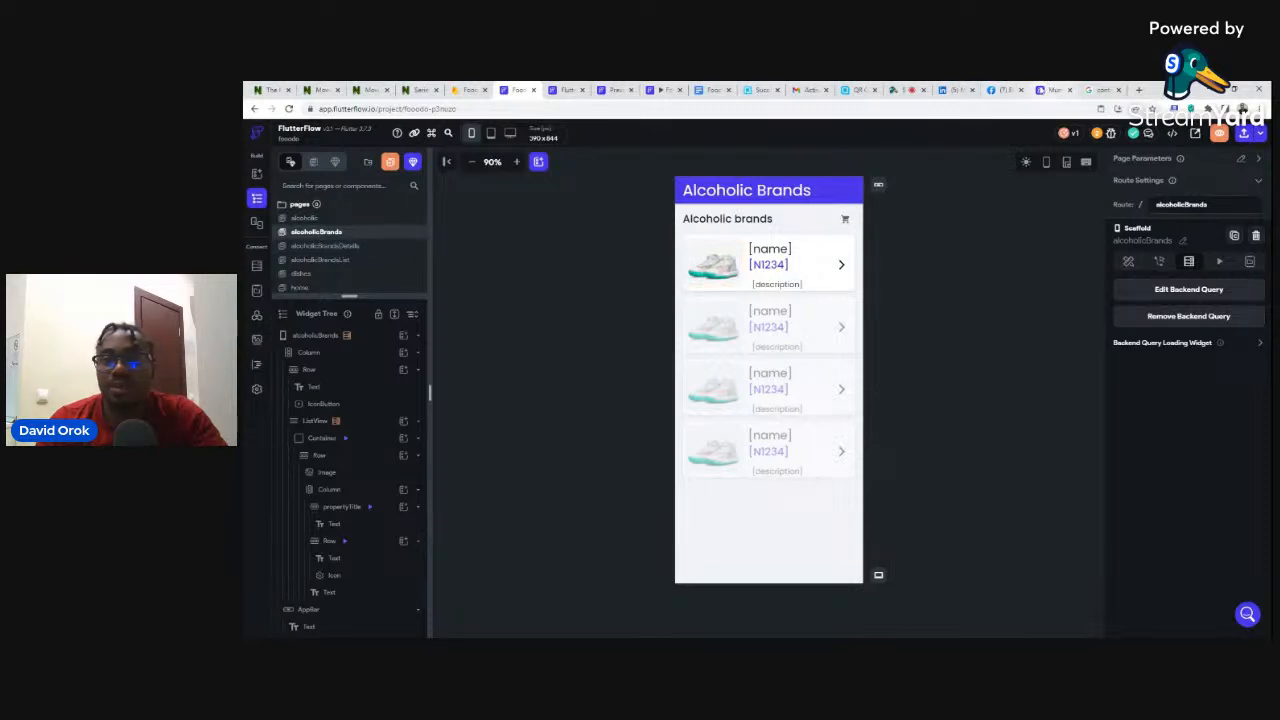
{"action": "left_click", "coordinate": [1050, 89]}
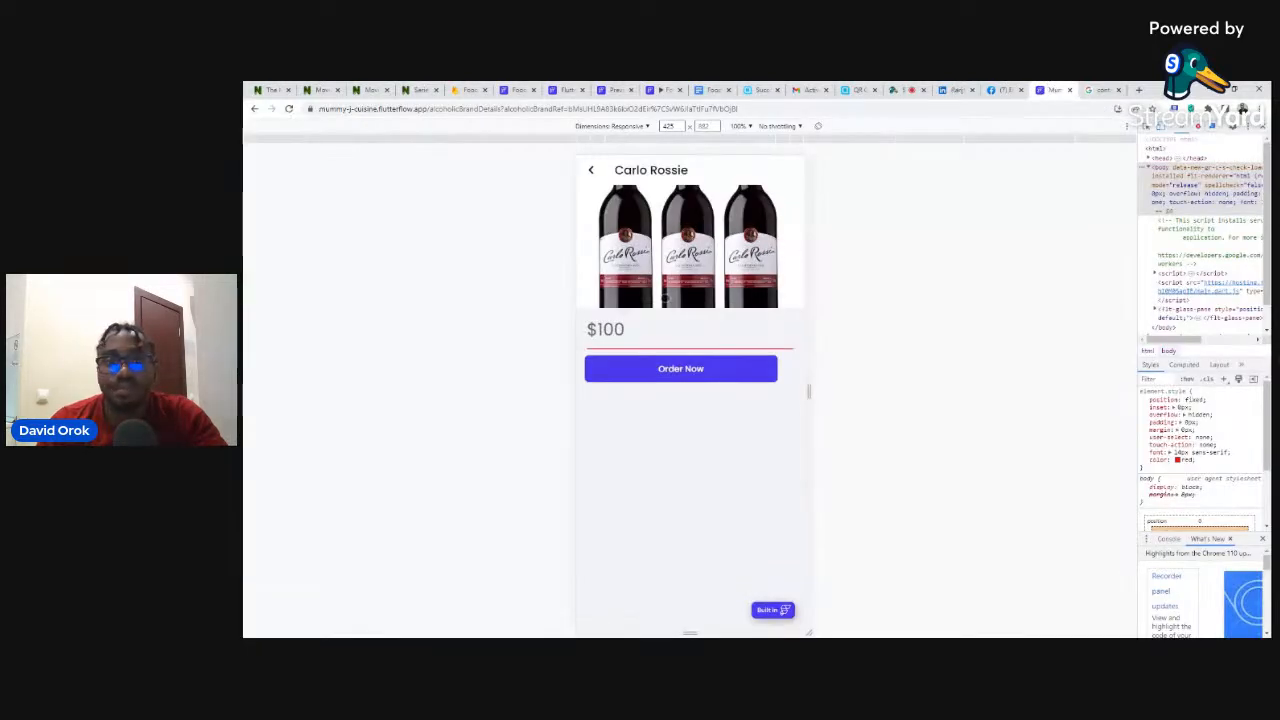
{"action": "left_click", "coordinate": [592, 170]}
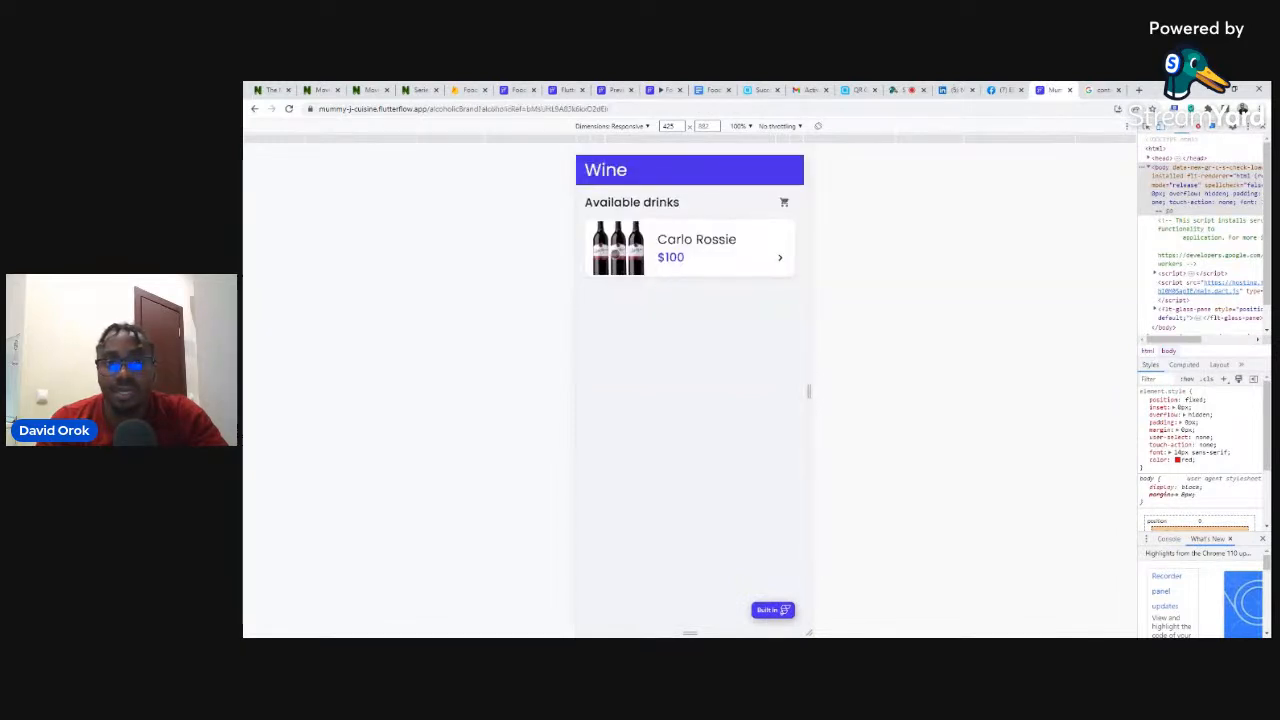
{"action": "left_click", "coordinate": [663, 283]}
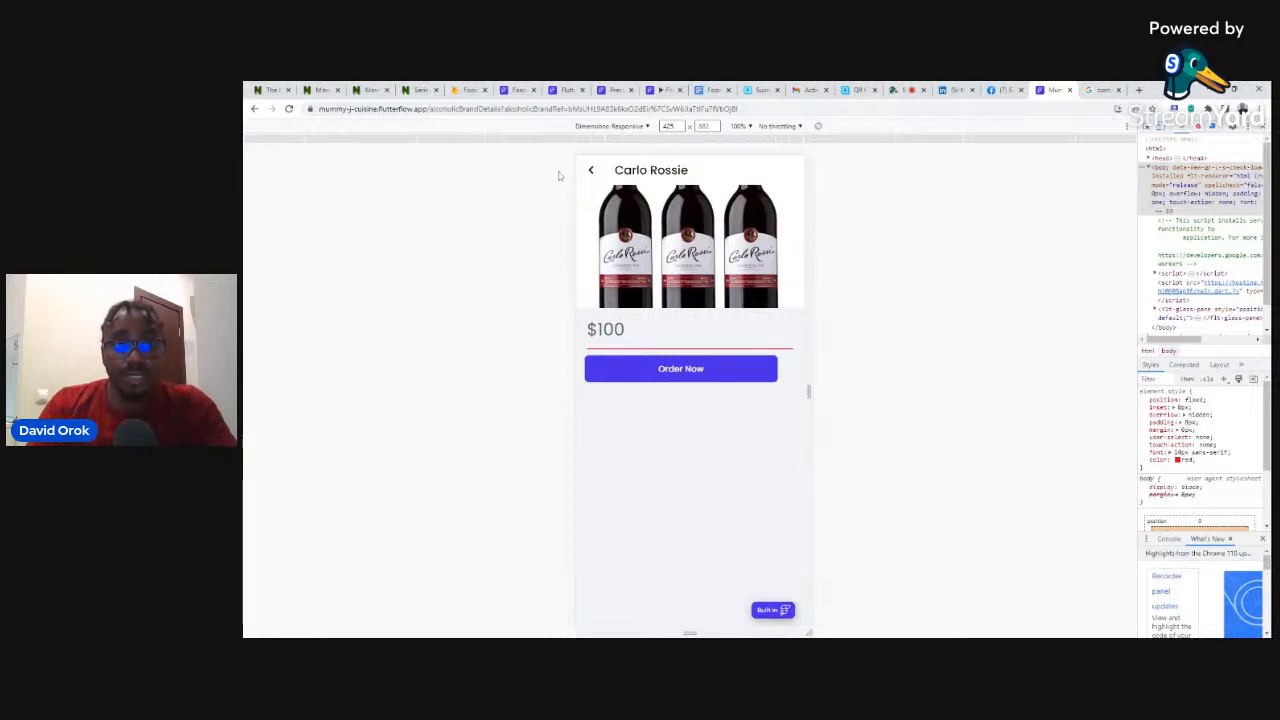
{"action": "left_click", "coordinate": [518, 89]}
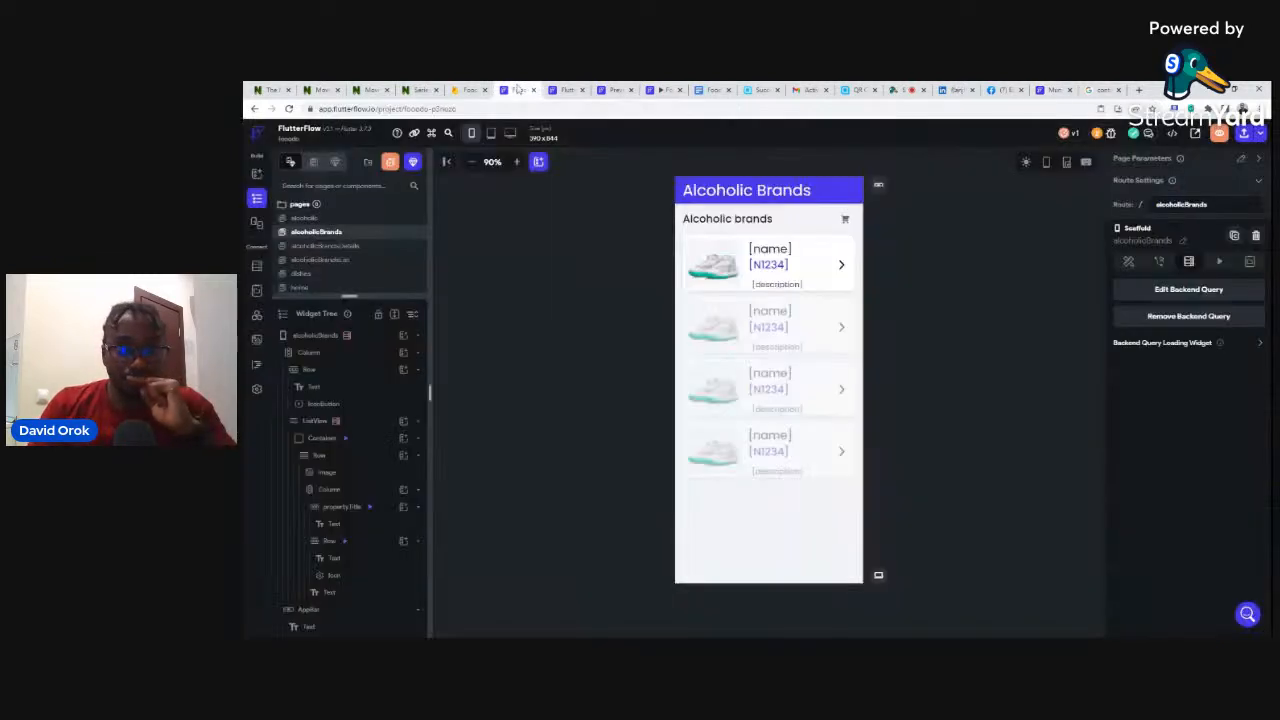
- Give the brand row an On Tap action navigating to alcoholicBrandsDetails, and start defining parameters
{"action": "left_click", "coordinate": [686, 241]}
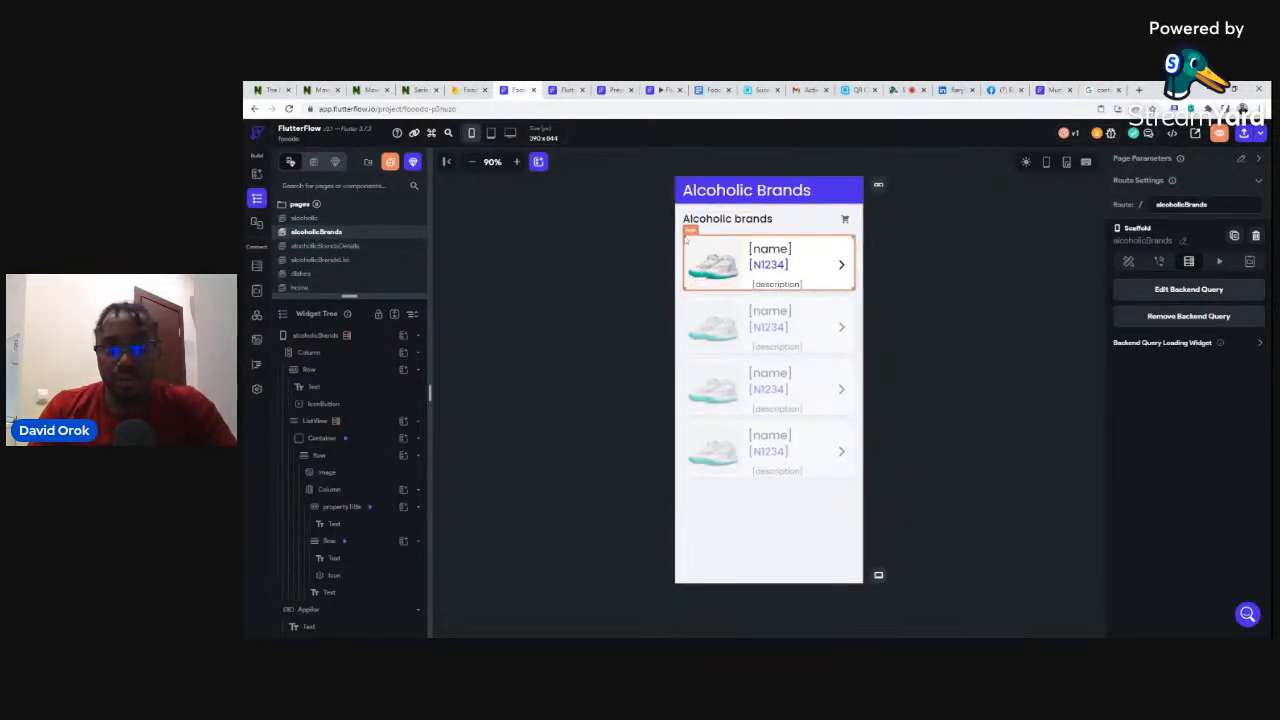
{"action": "left_click", "coordinate": [686, 240]}
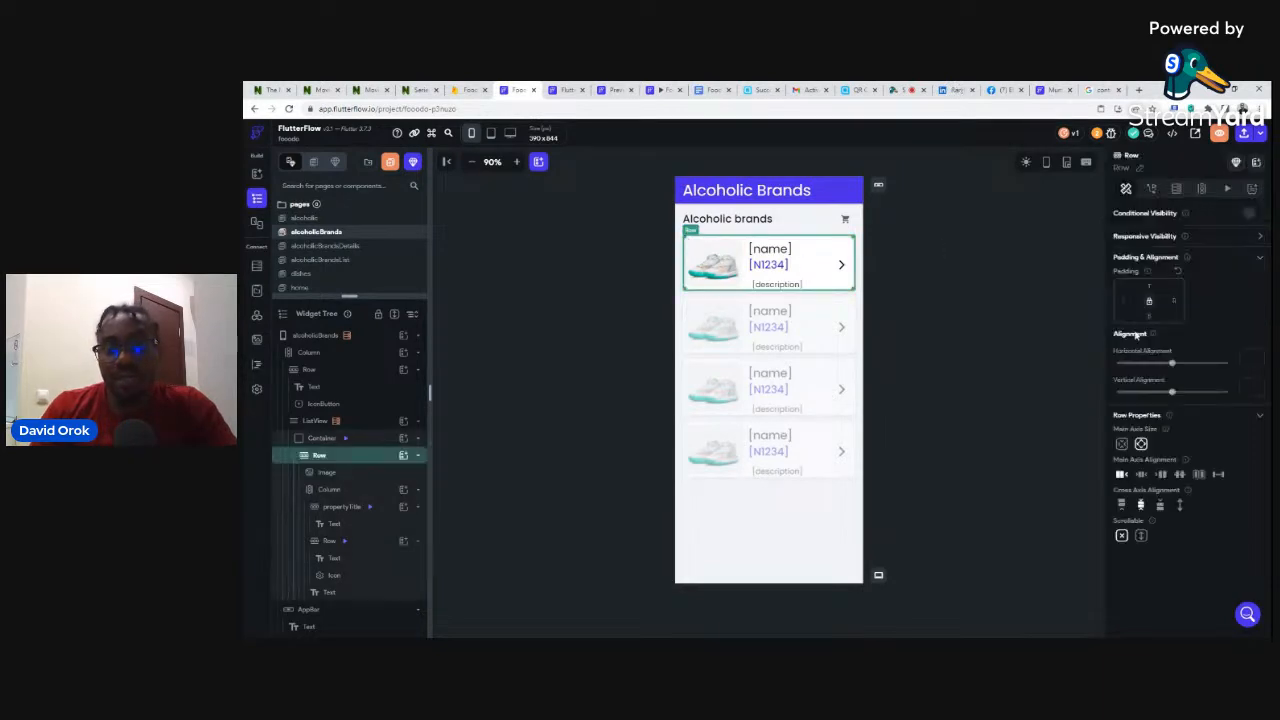
{"action": "left_click", "coordinate": [1153, 189]}
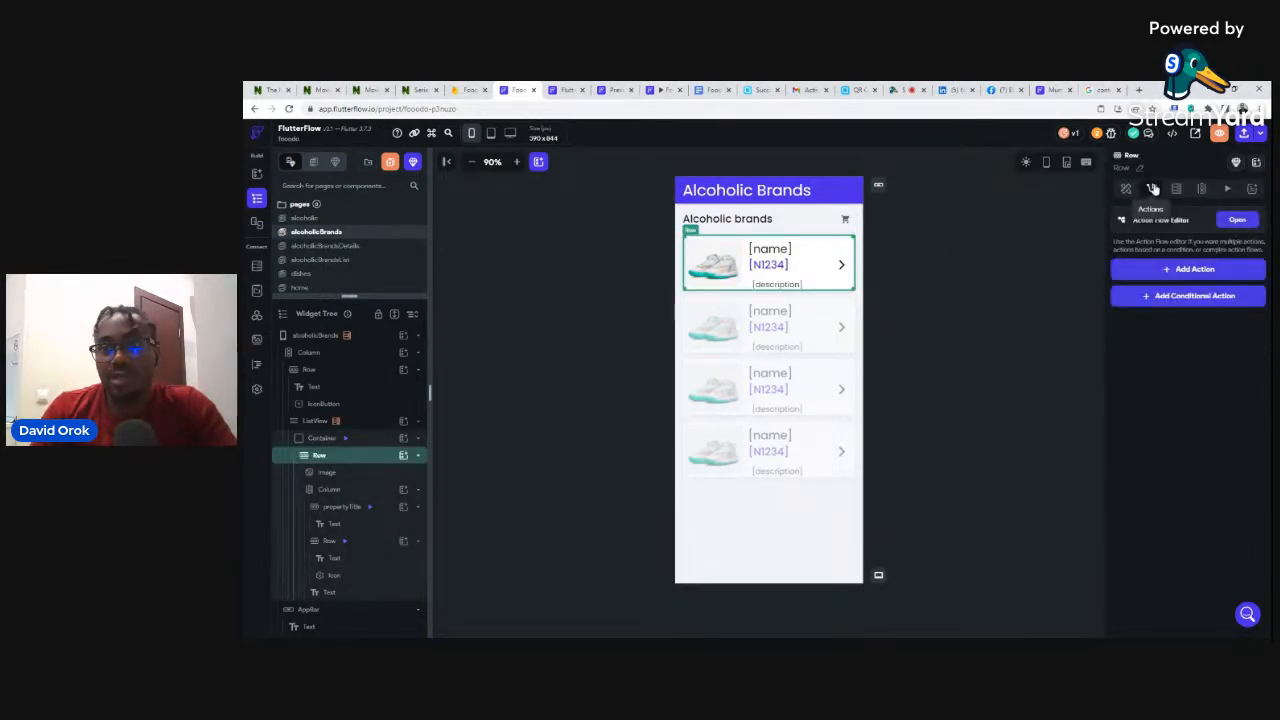
{"action": "left_click", "coordinate": [1186, 271]}
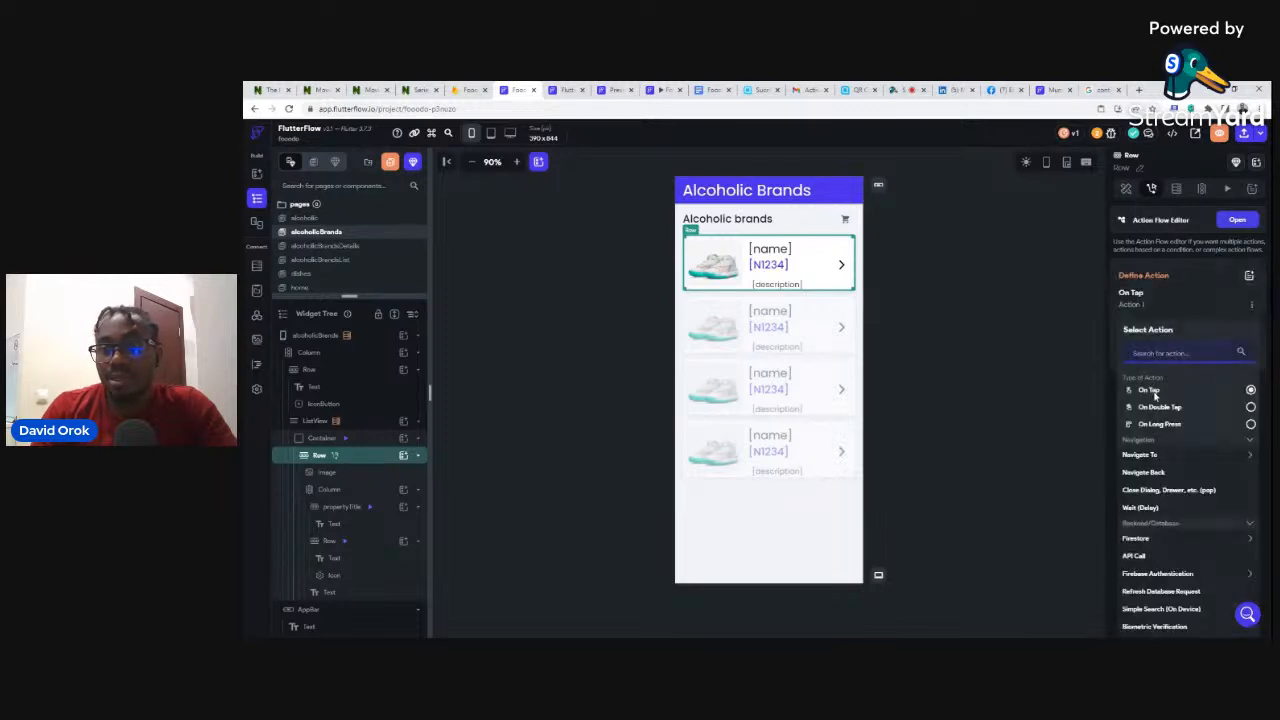
{"action": "left_click", "coordinate": [1152, 456]}
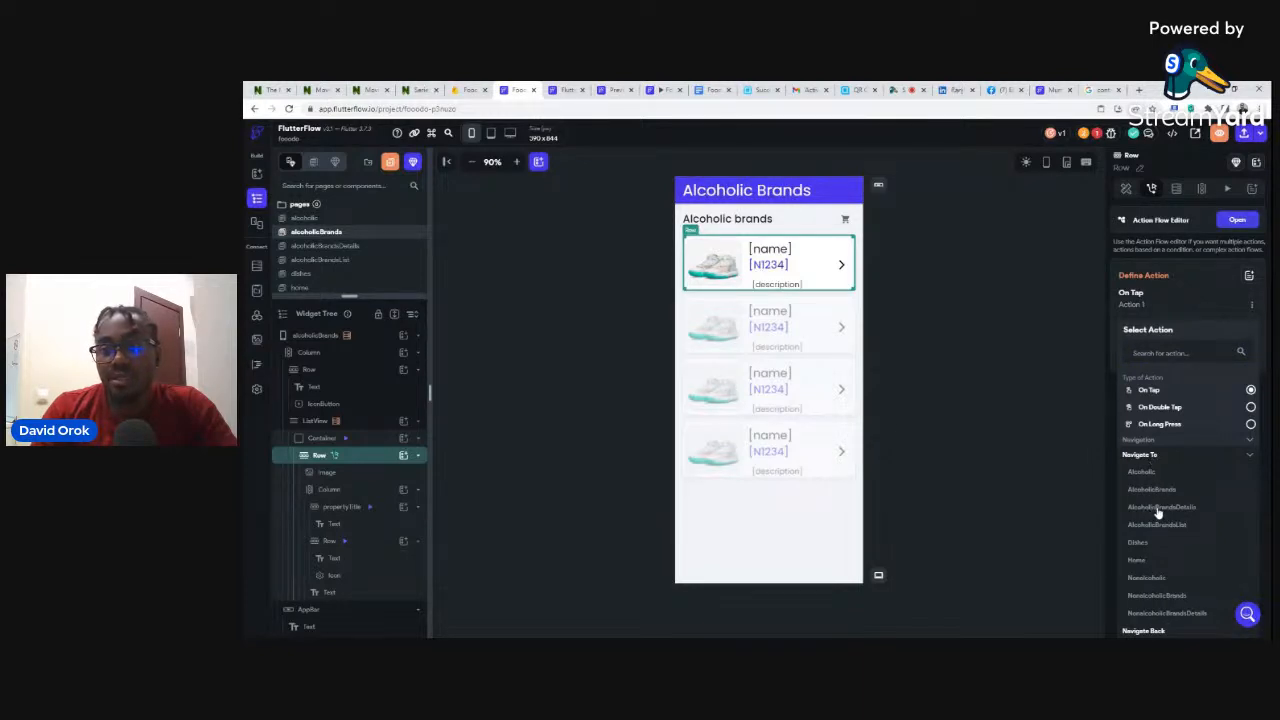
{"action": "left_click", "coordinate": [1158, 508]}
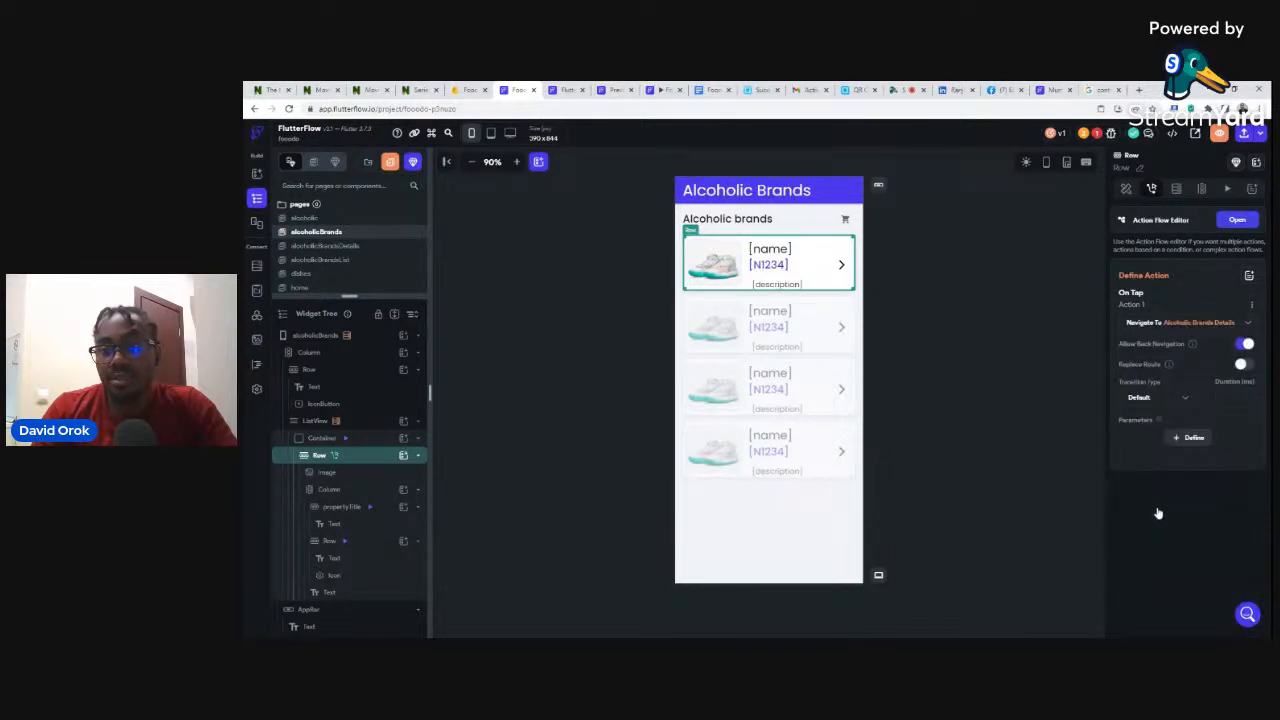
{"action": "left_click", "coordinate": [1194, 438]}
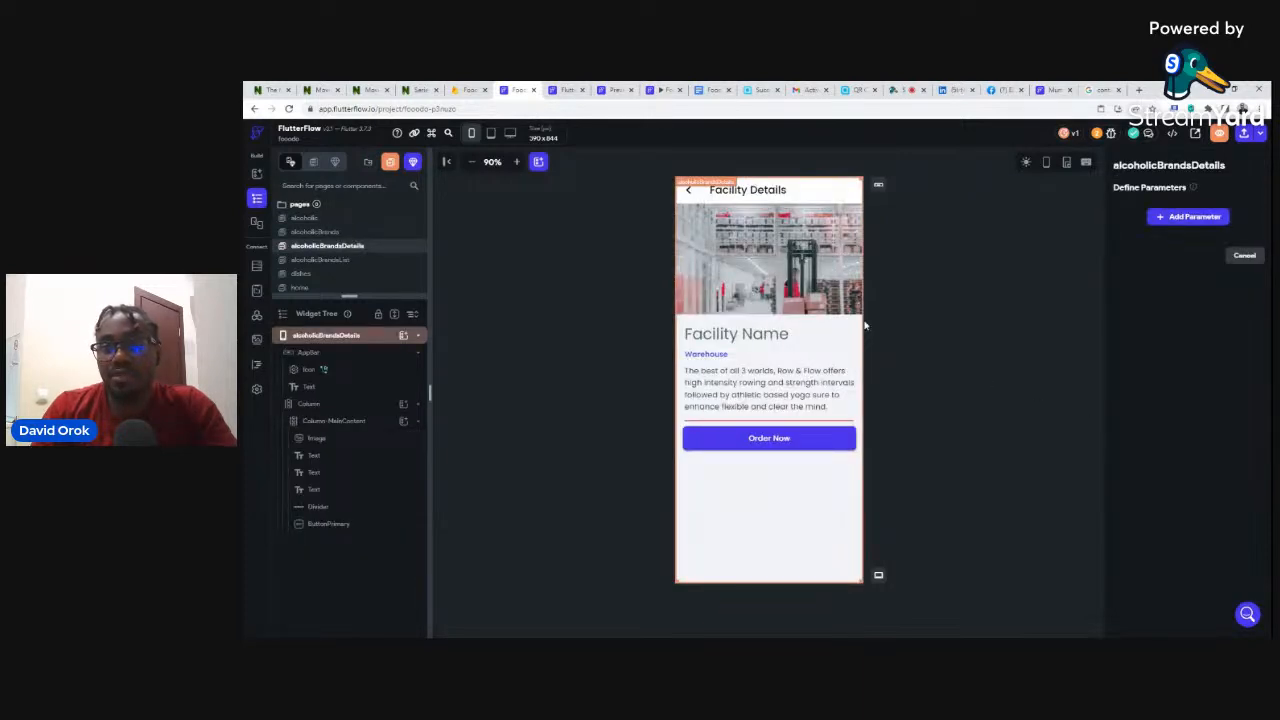
- Add a page parameter named alcoholicBrandsRef to alcoholicBrandsDetails
{"action": "left_click", "coordinate": [1191, 219]}
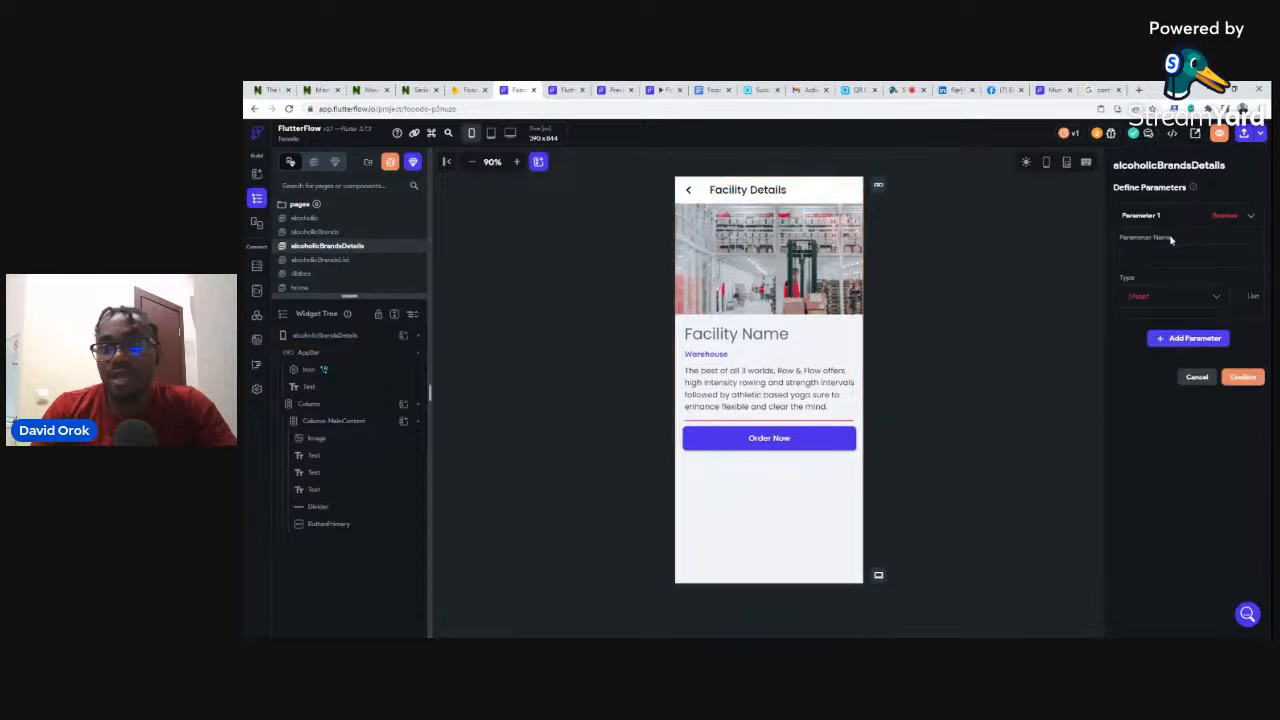
{"action": "left_click", "coordinate": [1187, 256]}
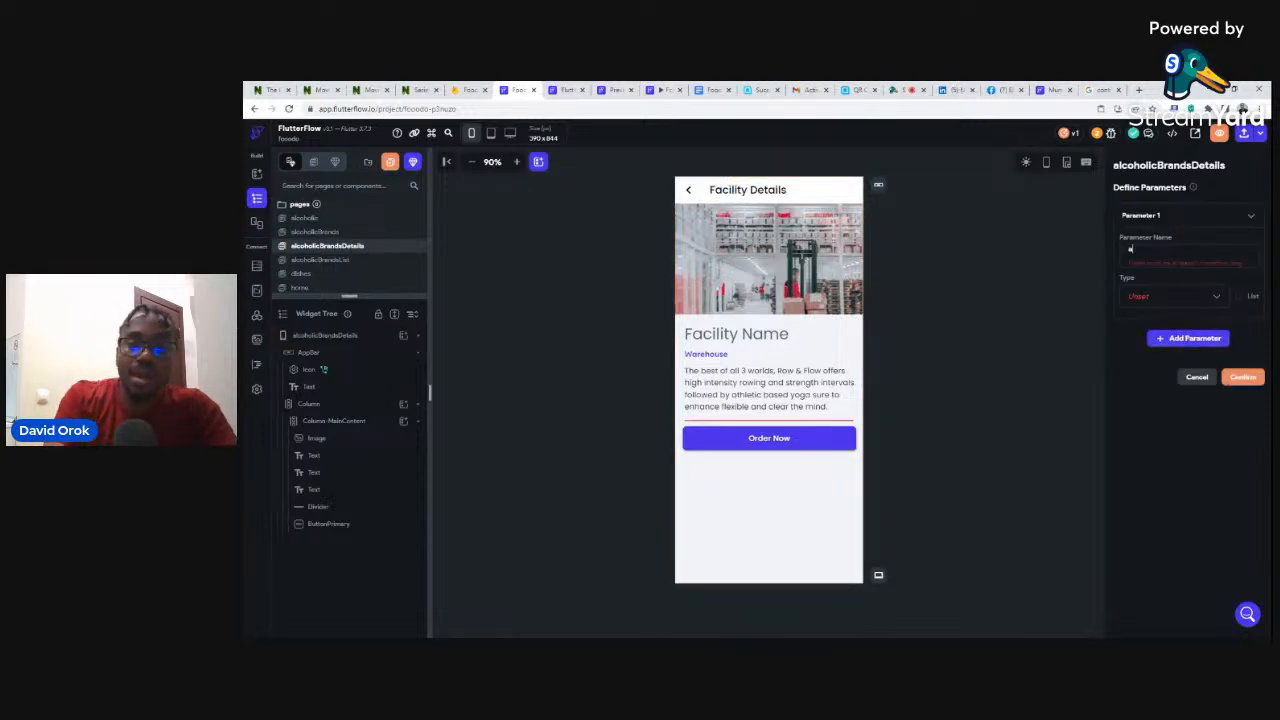
{"action": "type", "text": "alcoholicB"}
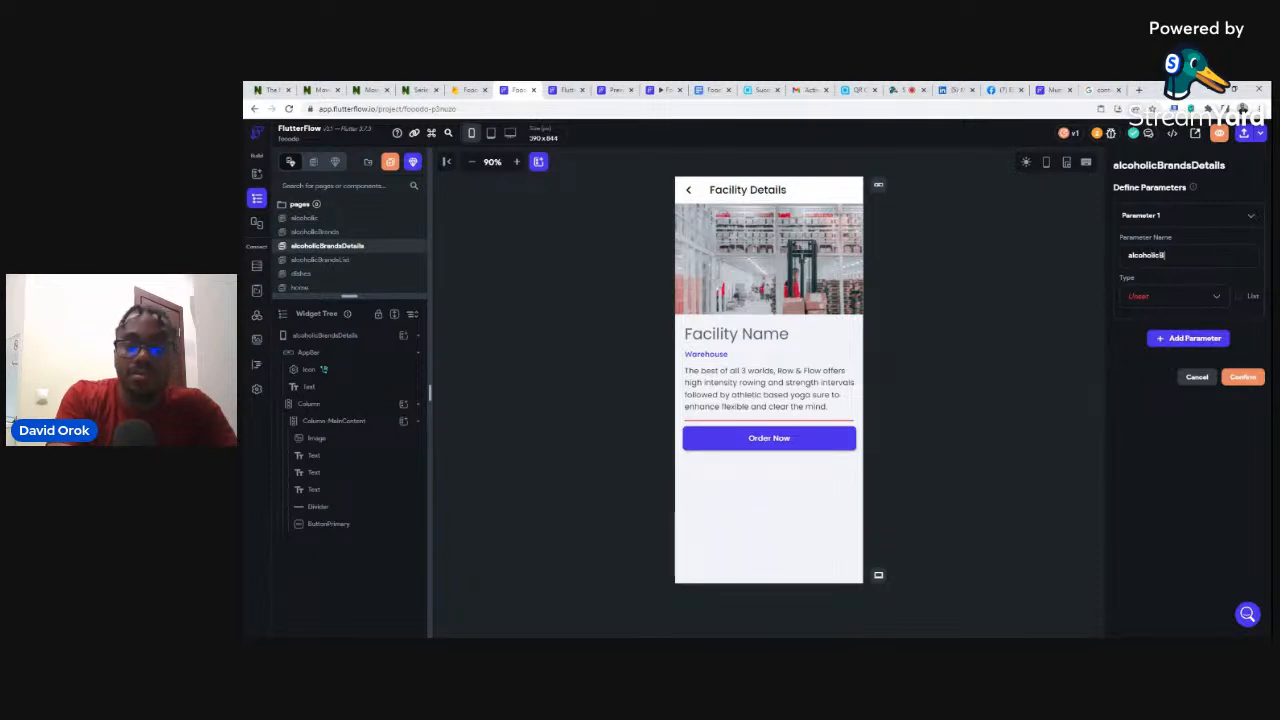
{"action": "type", "text": "sRef"}
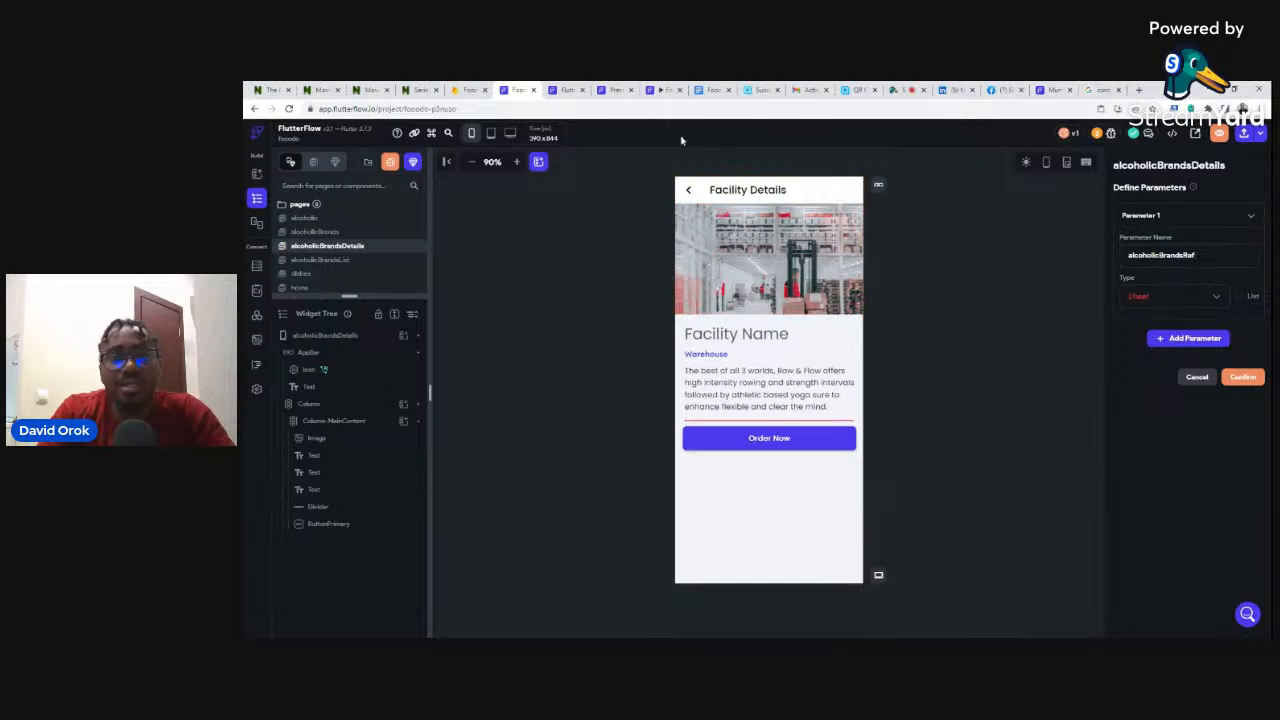
{"action": "left_click", "coordinate": [562, 88]}
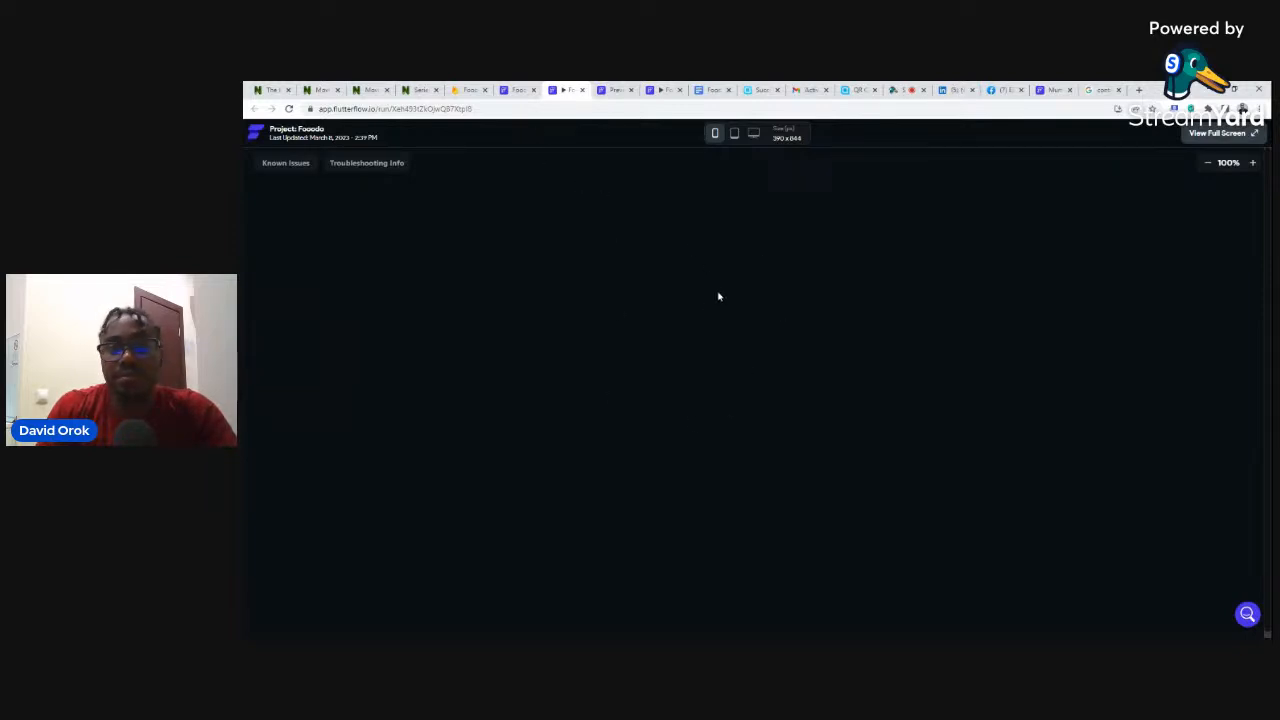
- In the run, check the Wine, Beer and Spirits brand pages, all empty, then inspect Firestore
{"action": "left_click", "coordinate": [757, 220]}
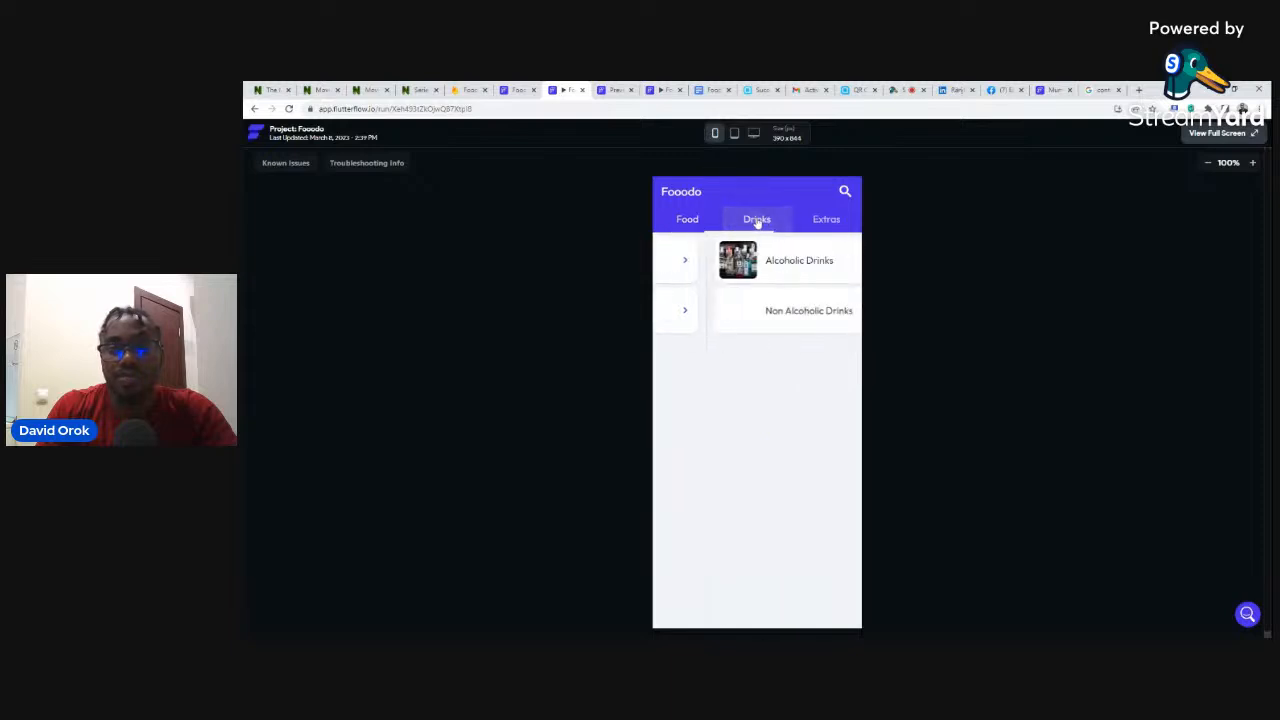
{"action": "left_click", "coordinate": [732, 265]}
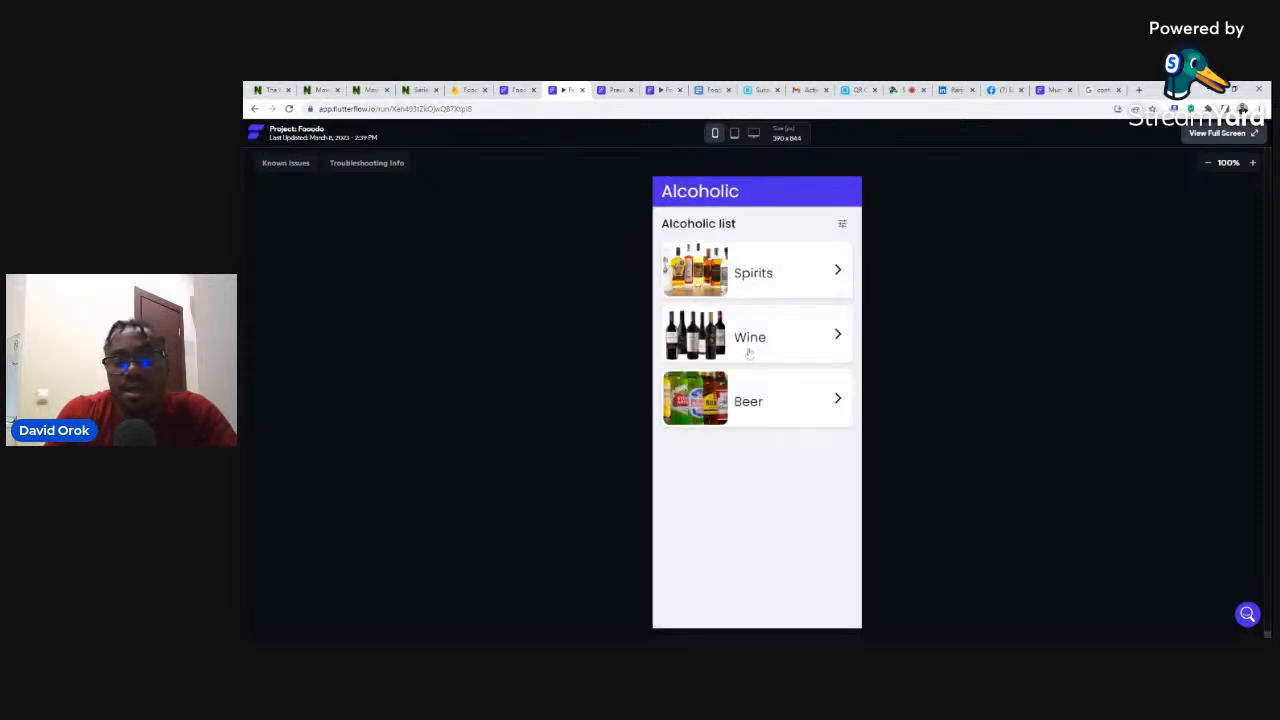
{"action": "left_click", "coordinate": [740, 340]}
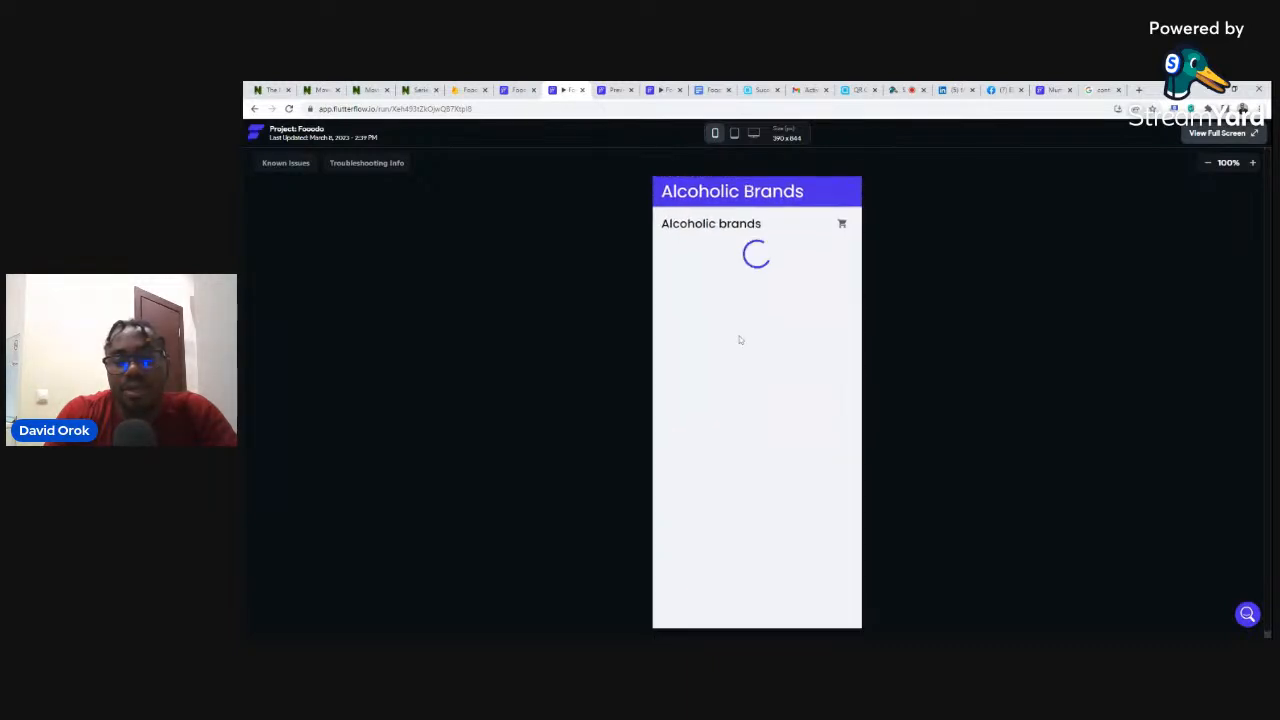
{"action": "left_click", "coordinate": [254, 108]}
{"action": "left_click", "coordinate": [704, 402]}
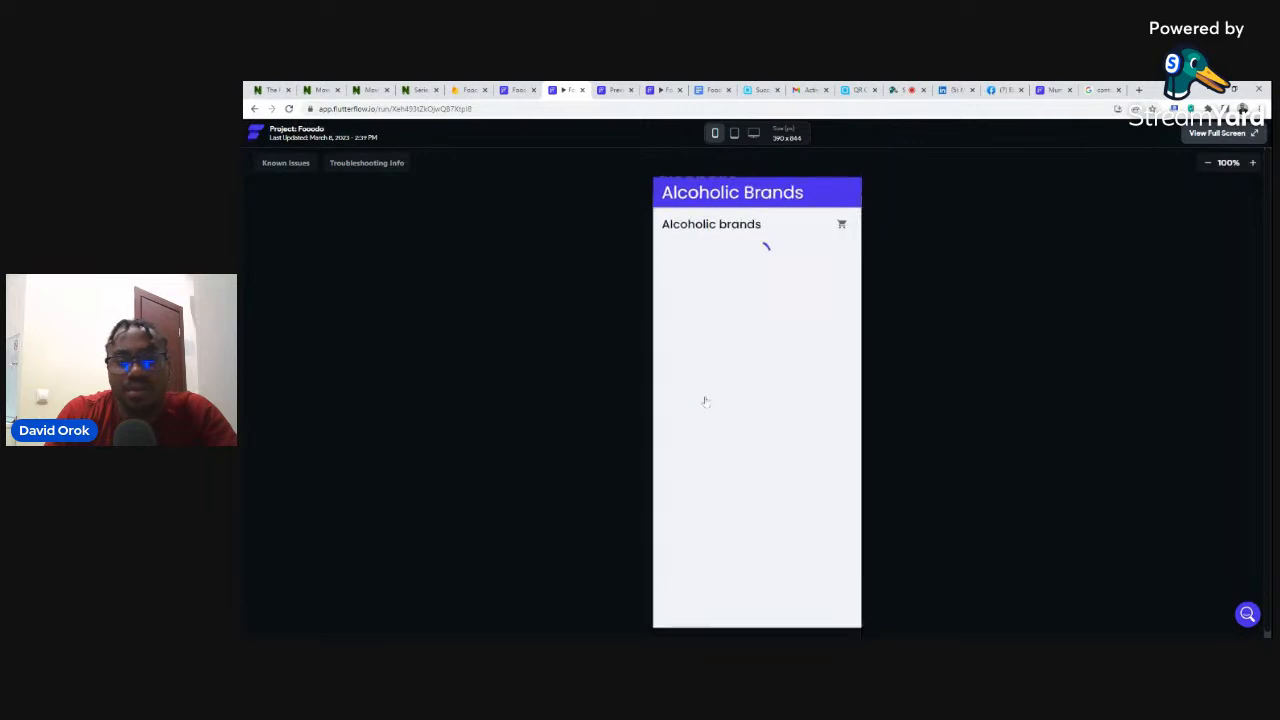
{"action": "left_click", "coordinate": [254, 108]}
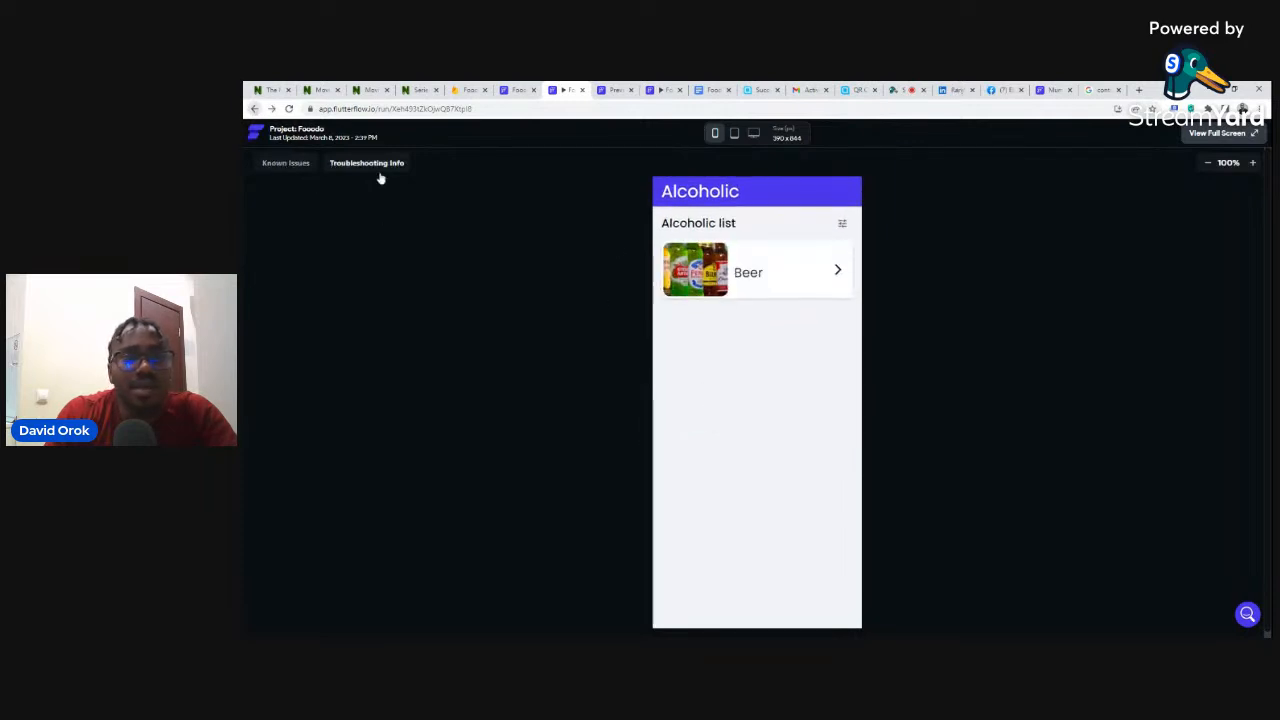
{"action": "left_click", "coordinate": [708, 280]}
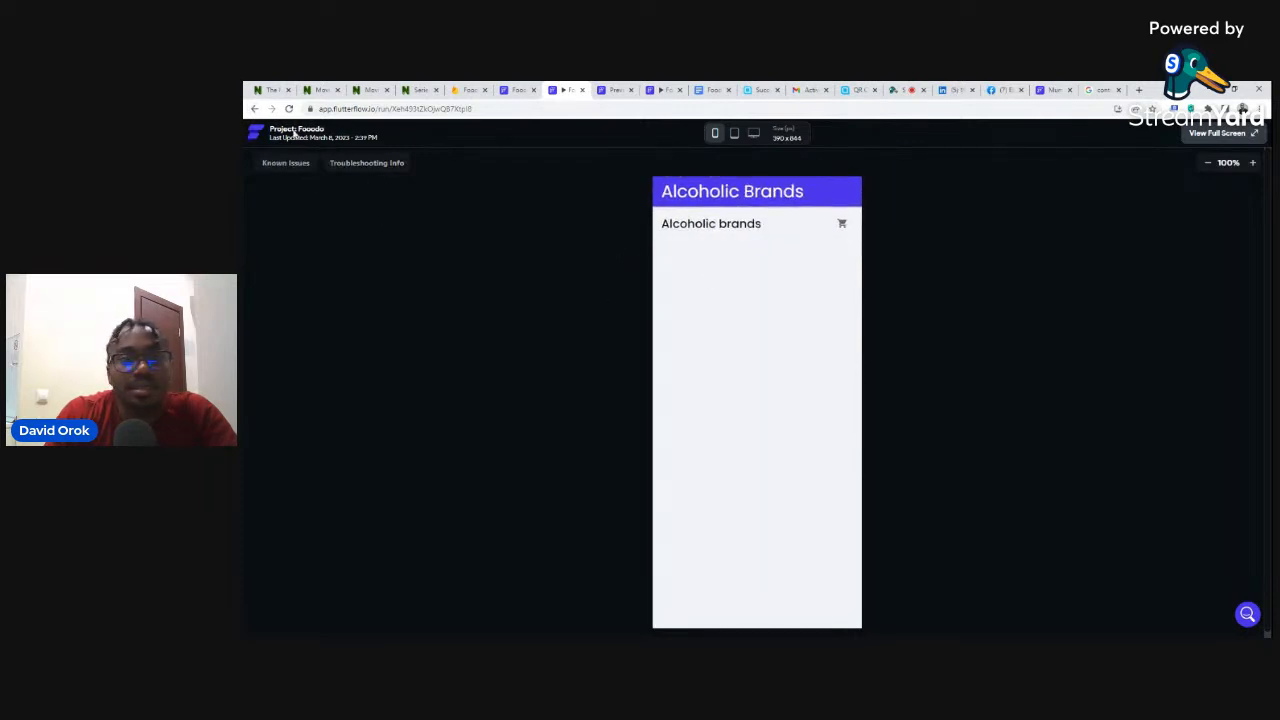
{"action": "left_click", "coordinate": [254, 108]}
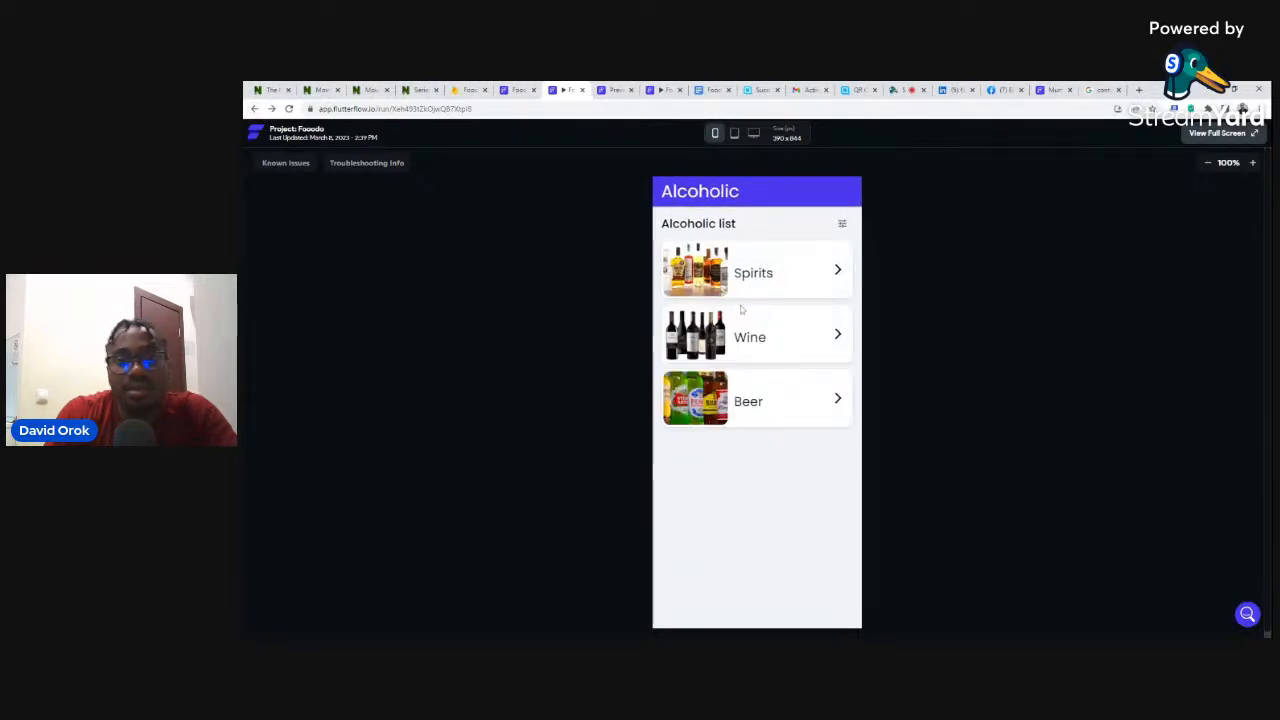
{"action": "left_click", "coordinate": [700, 335]}
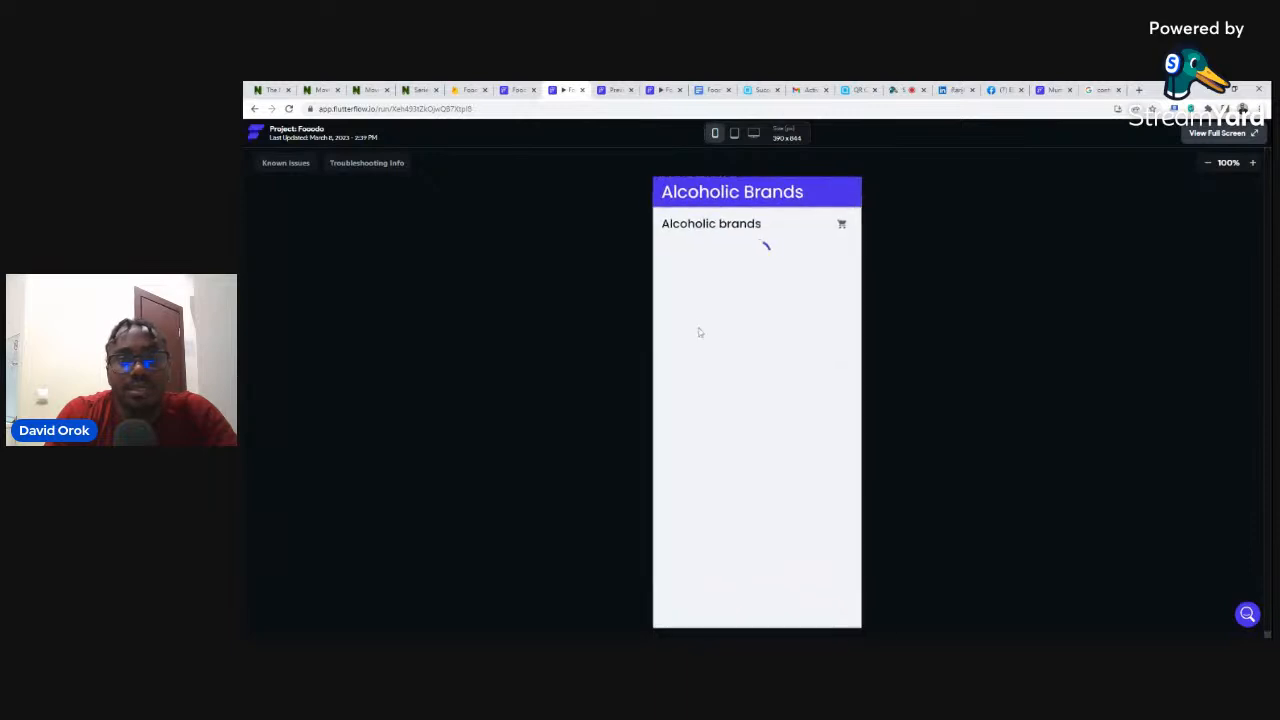
{"action": "left_click", "coordinate": [254, 108]}
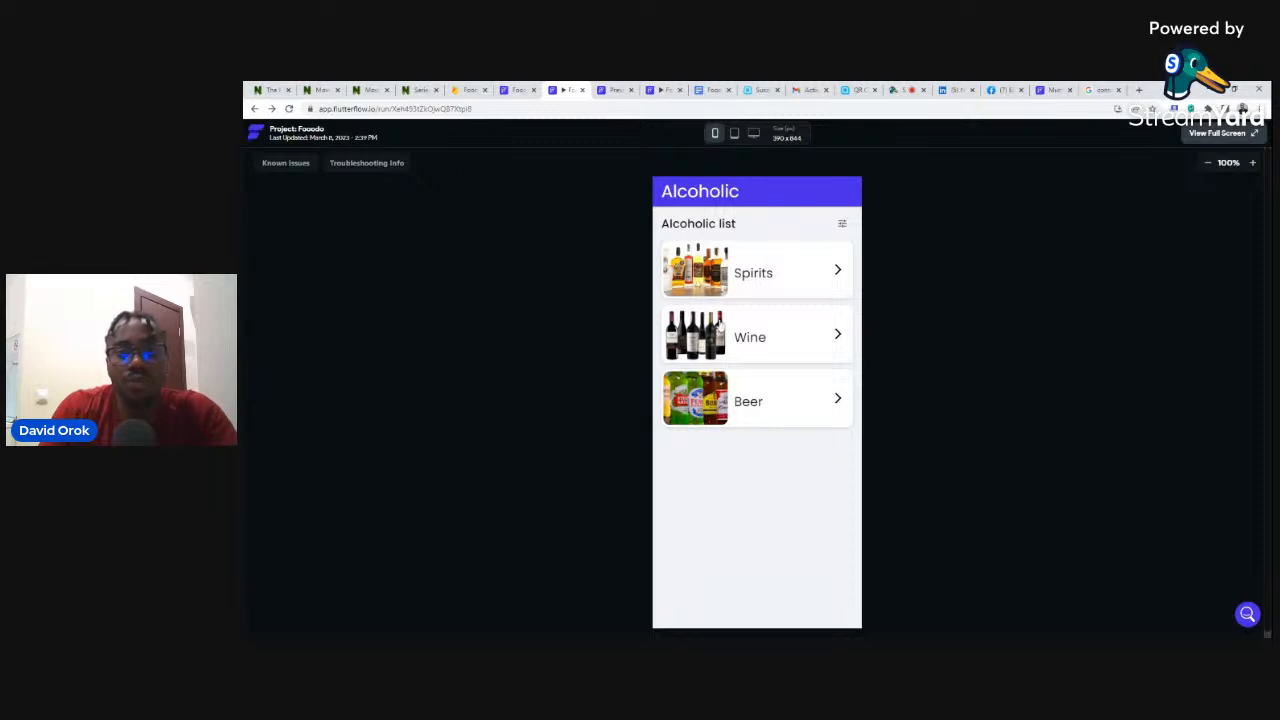
{"action": "left_click", "coordinate": [466, 89]}
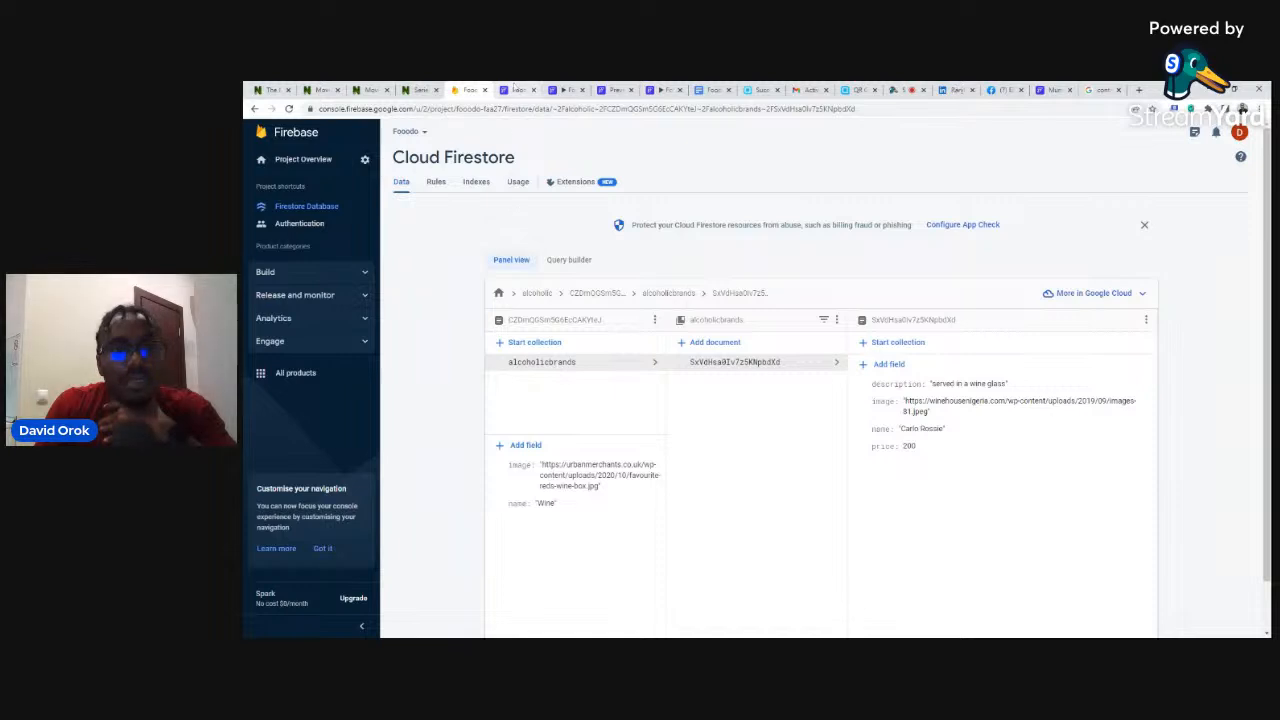
- Return to the FlutterFlow project and show its Firestore collections, with the users schema
{"action": "left_click", "coordinate": [515, 89]}
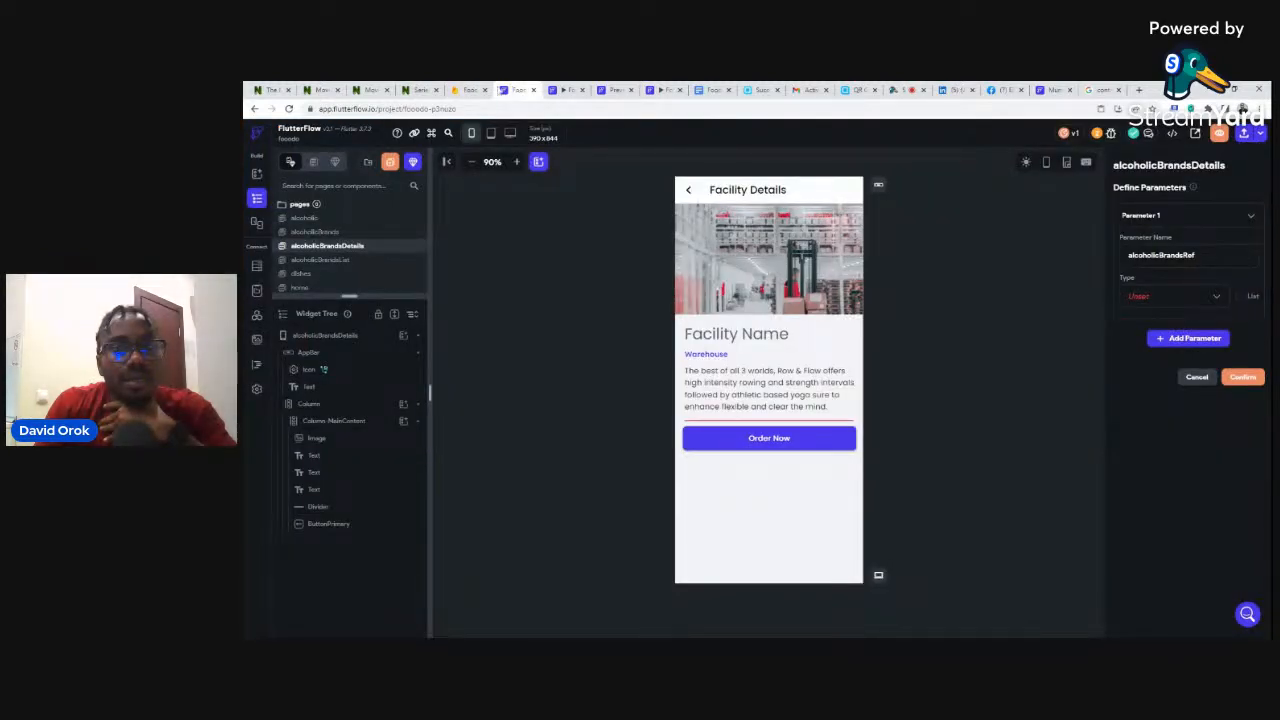
{"action": "left_click", "coordinate": [256, 266]}
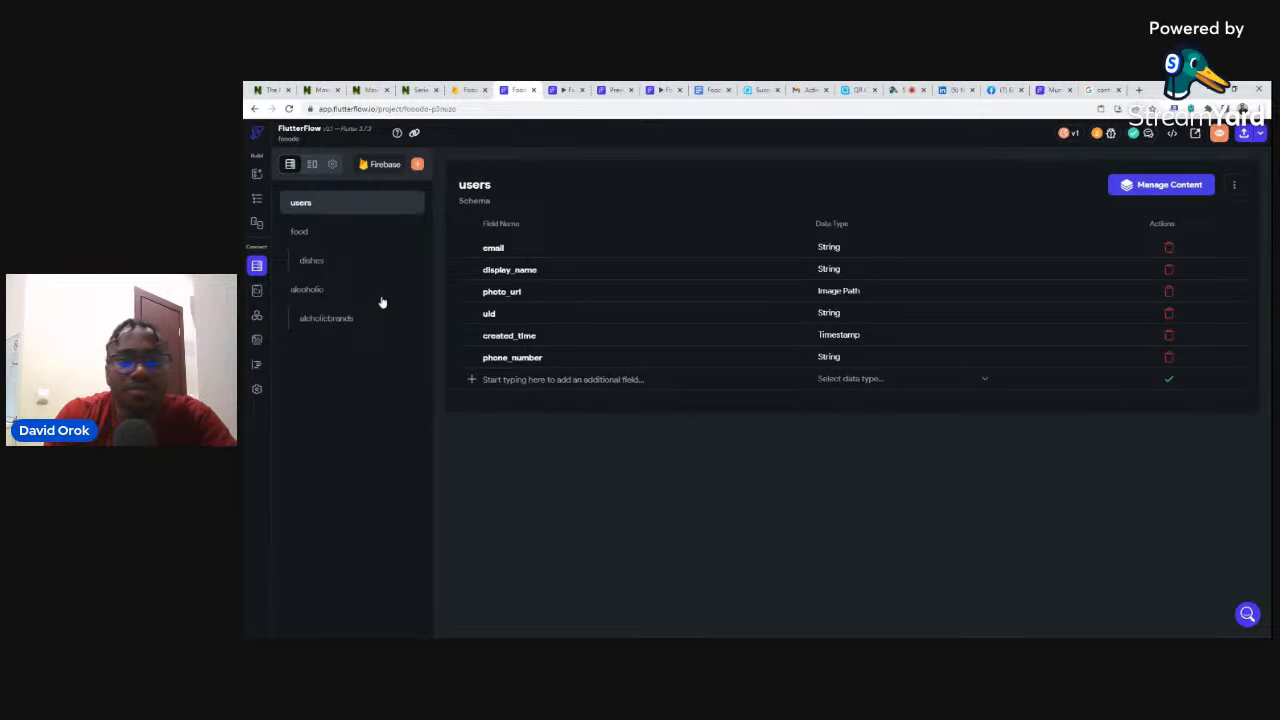
- Delete the misspelled alcholicbrands collection schema and start a new collection
{"action": "left_click", "coordinate": [316, 319]}
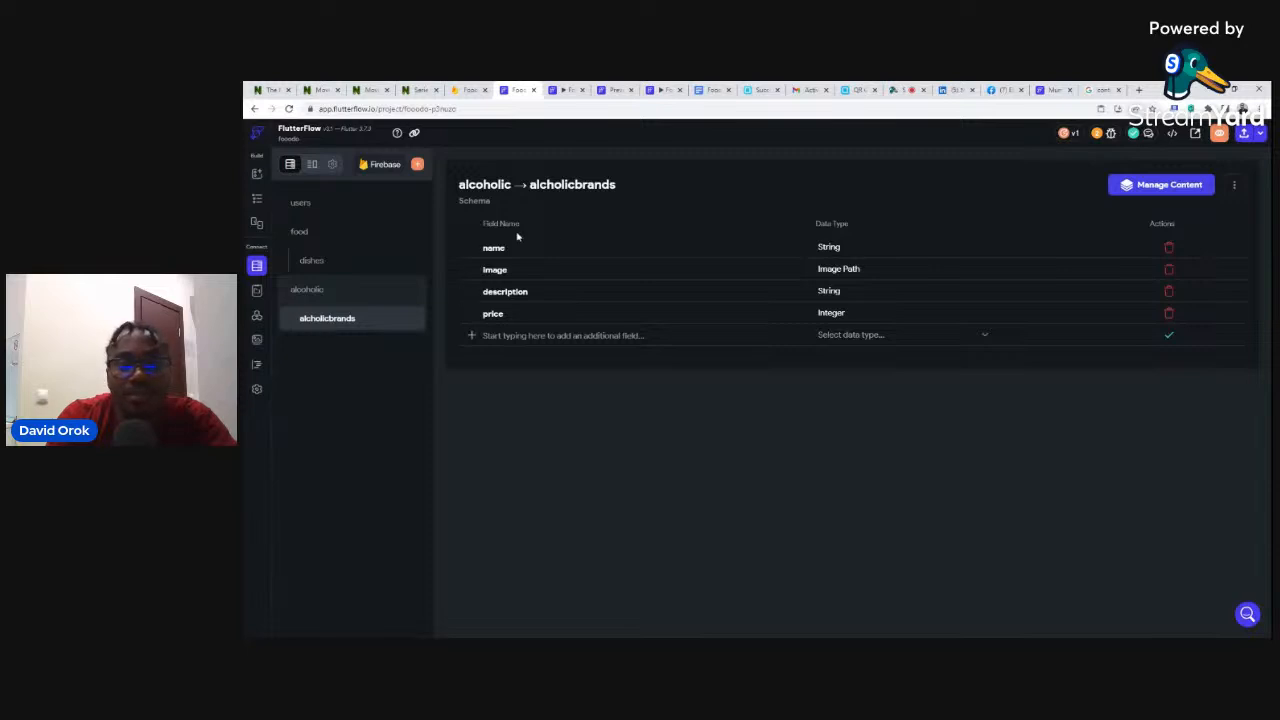
{"action": "left_click", "coordinate": [1235, 186]}
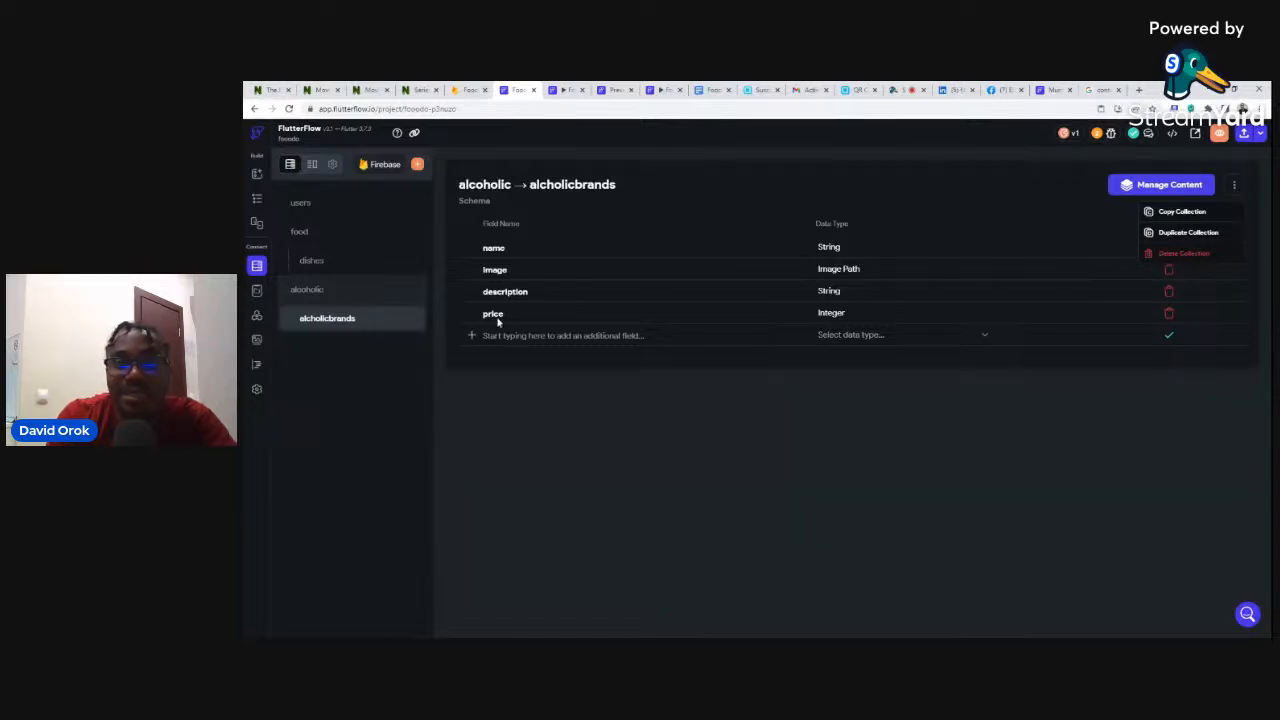
{"action": "left_click", "coordinate": [1180, 255]}
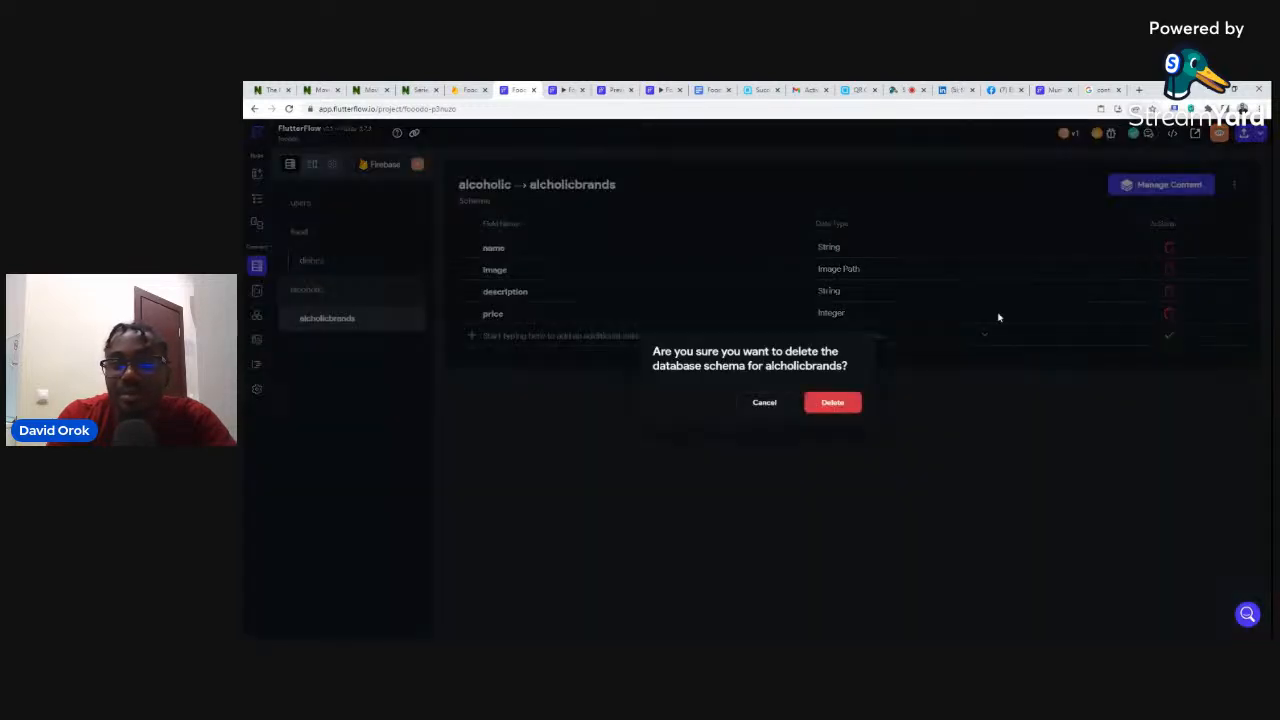
{"action": "left_click", "coordinate": [845, 403]}
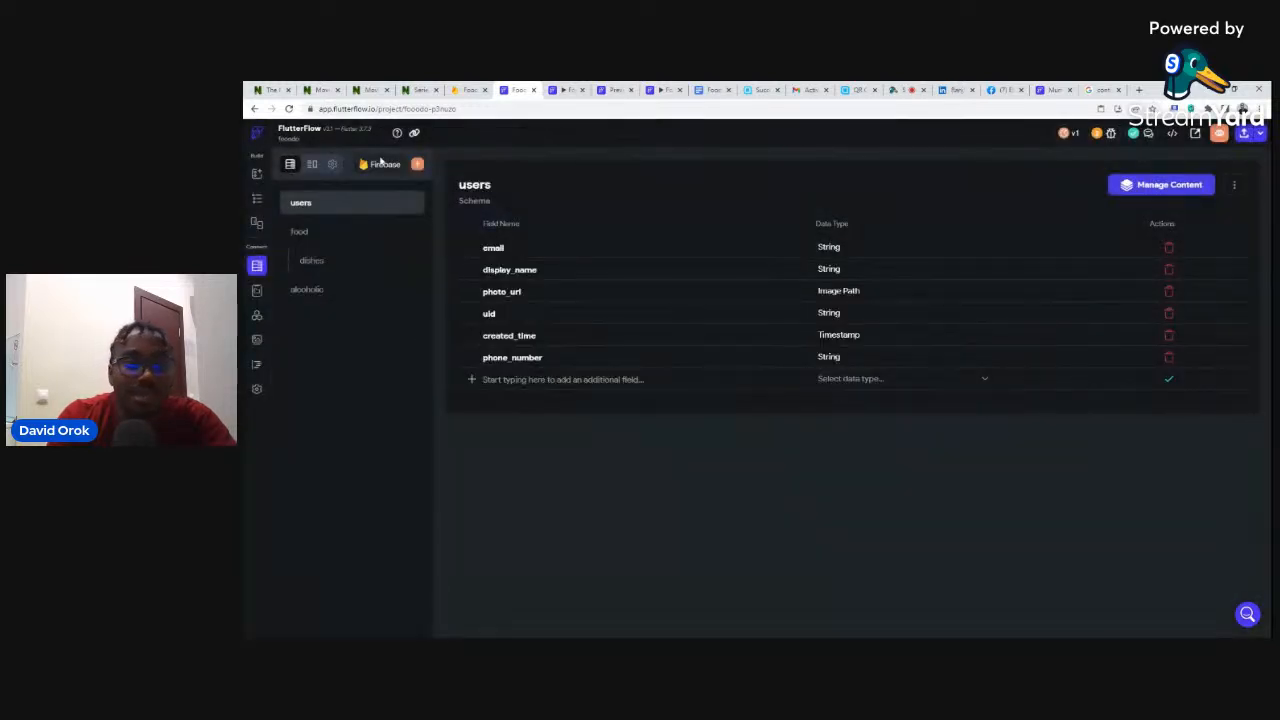
{"action": "left_click", "coordinate": [417, 165]}
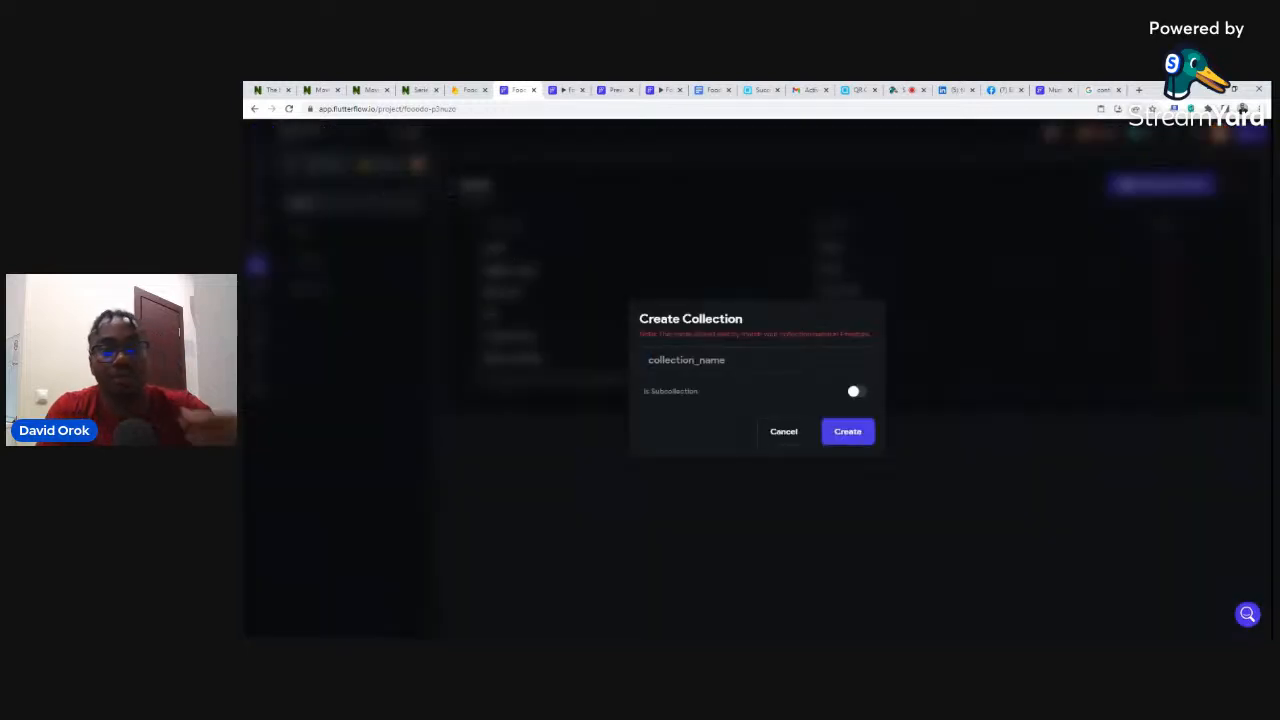
- Create alcoholicbrands as a subcollection of alcoholic, starting its schema from scratch
{"action": "type", "text": "al"}
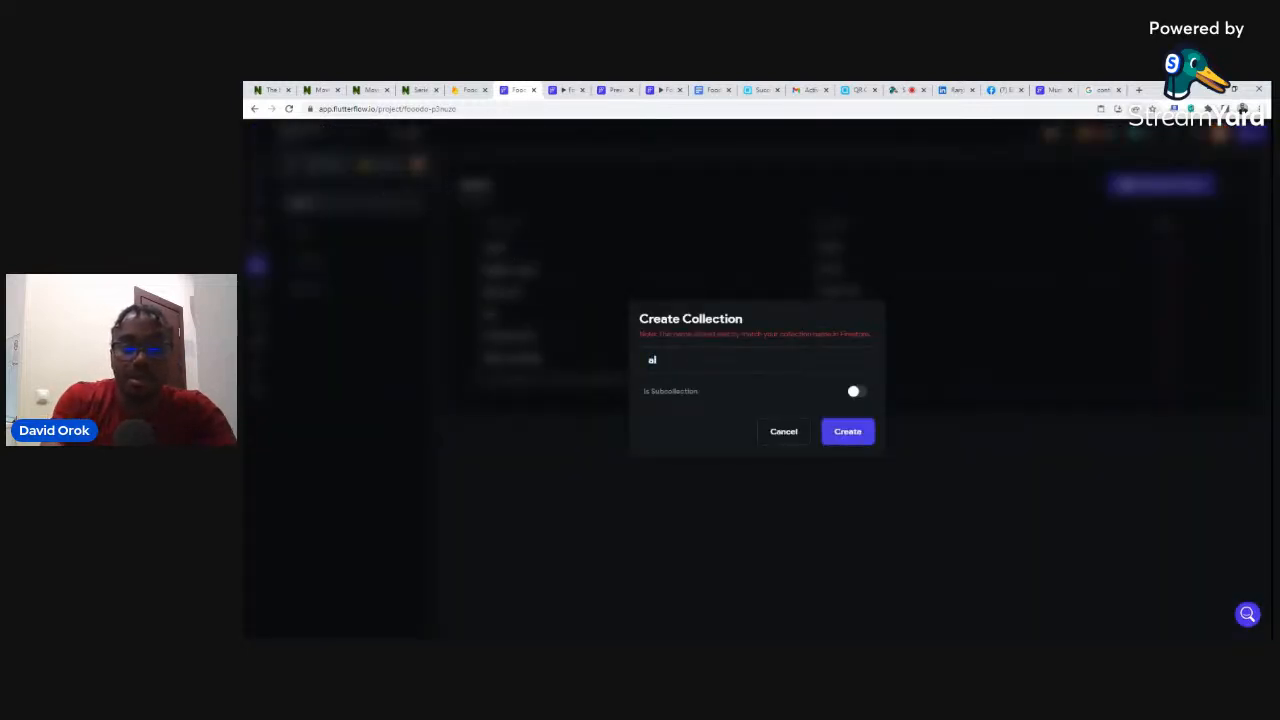
{"action": "type", "text": "coho"}
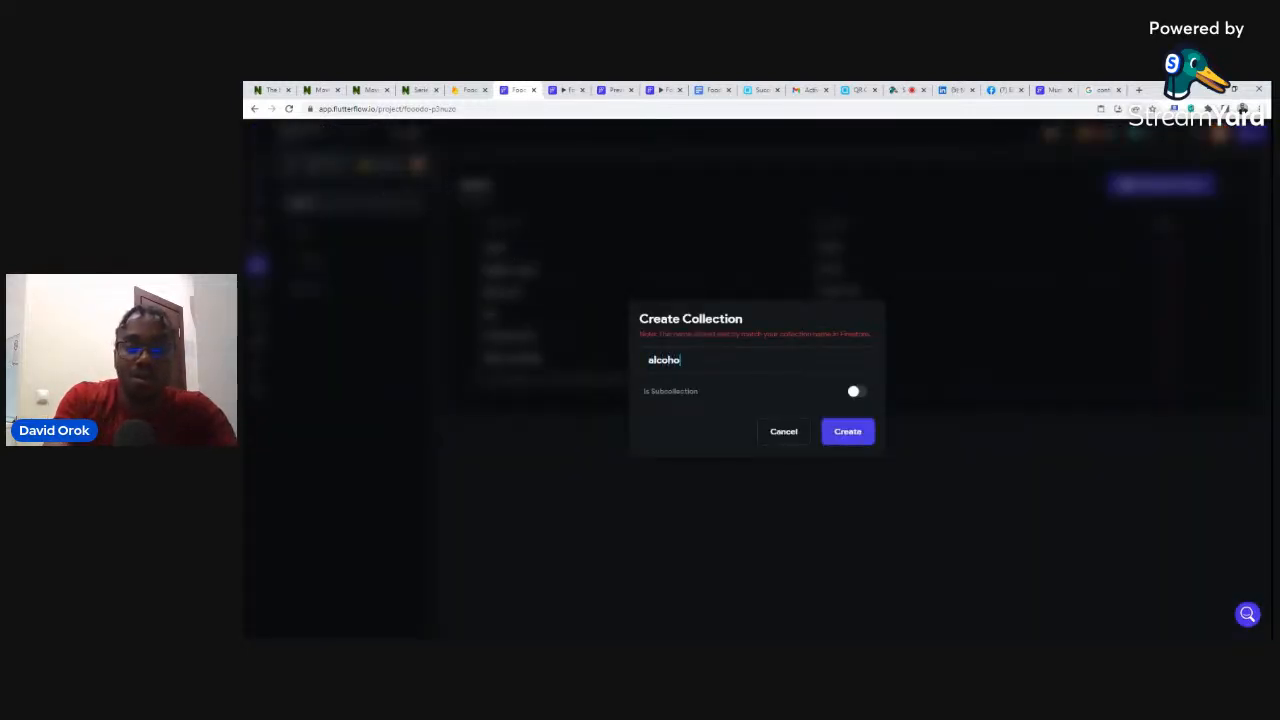
{"action": "type", "text": "licbrands"}
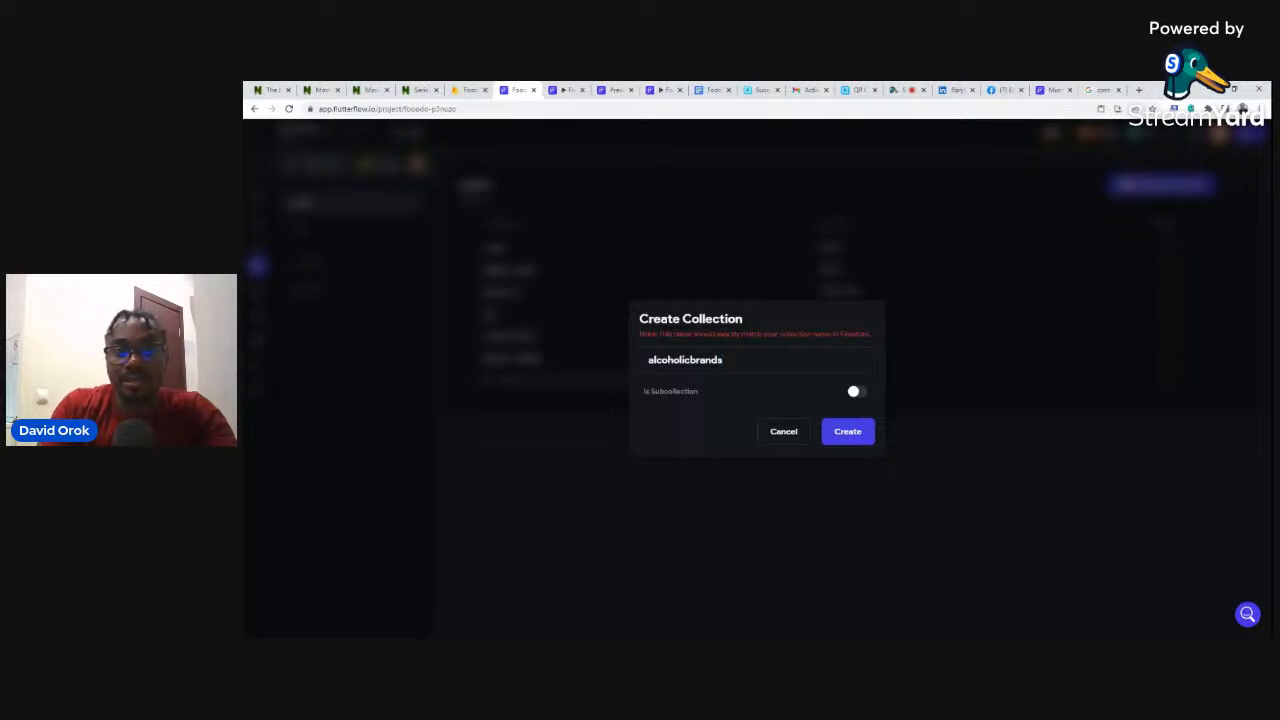
{"action": "left_click", "coordinate": [853, 393]}
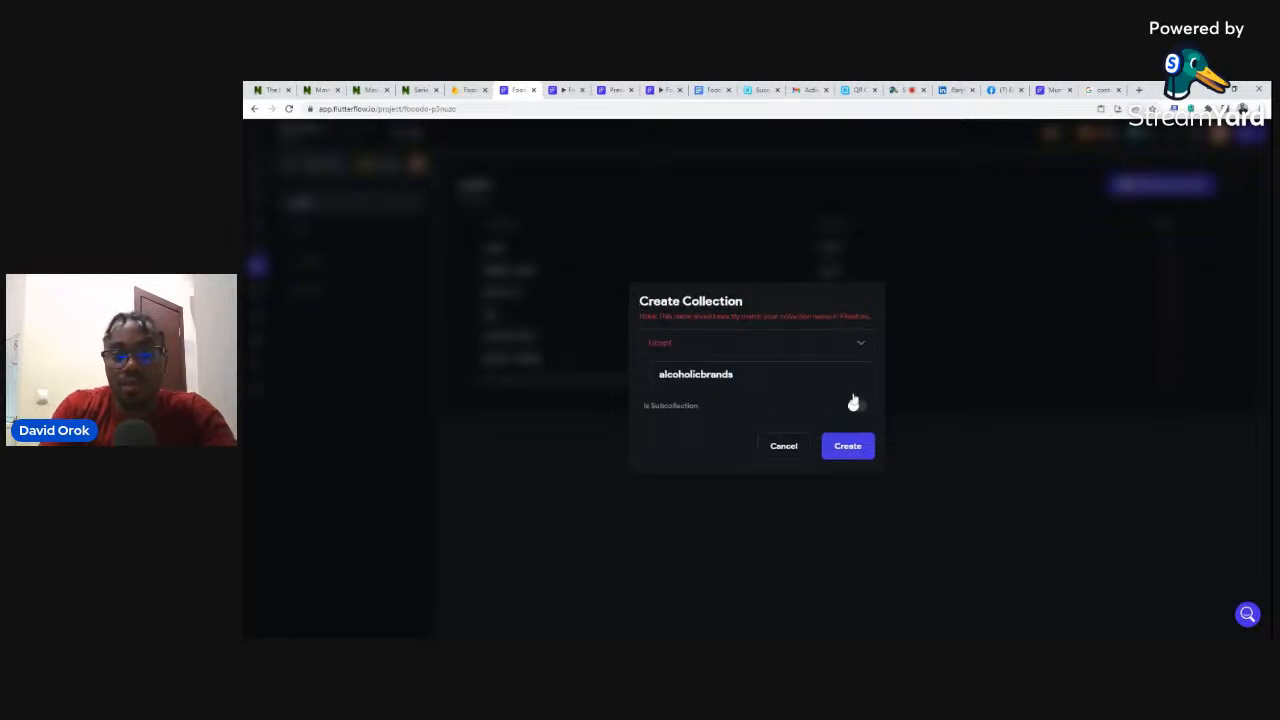
{"action": "left_click", "coordinate": [659, 343]}
{"action": "left_click", "coordinate": [668, 393]}
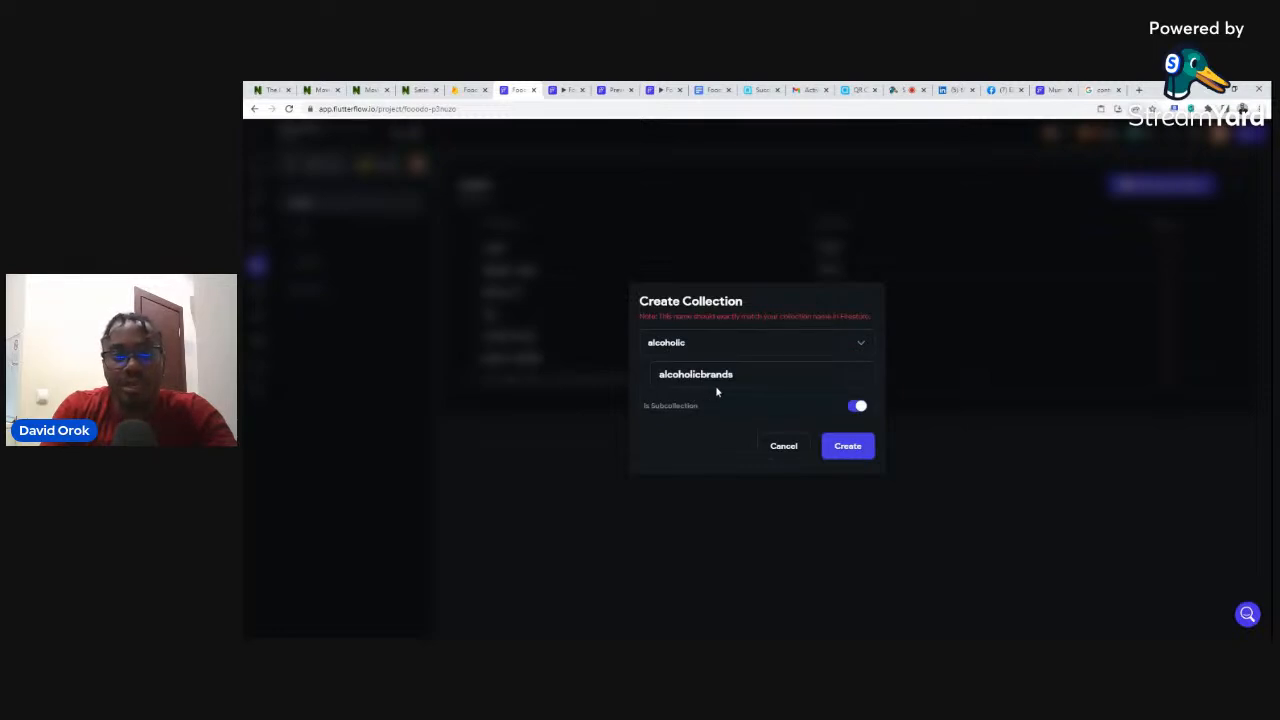
{"action": "left_click", "coordinate": [847, 447]}
{"action": "left_click", "coordinate": [853, 352]}
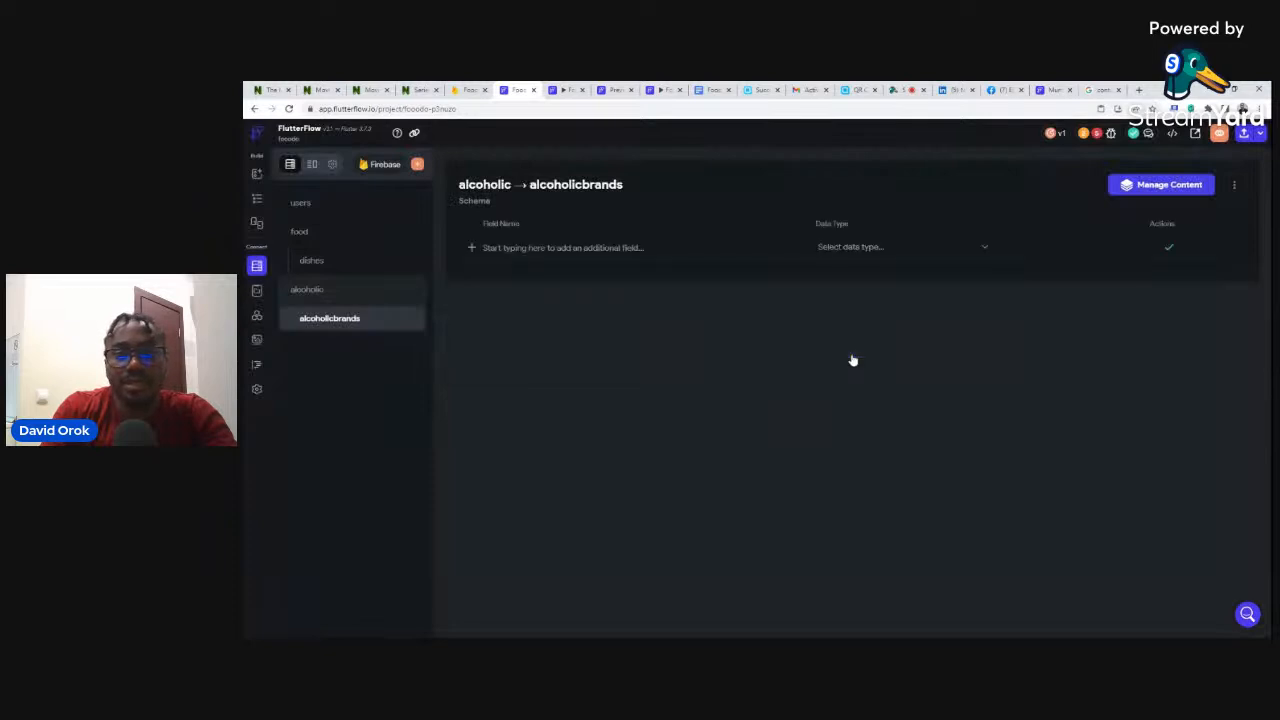
- Add a name field (String) and an image field (Image Path) to the schema
{"action": "left_click", "coordinate": [552, 246]}
{"action": "type", "text": "name"}
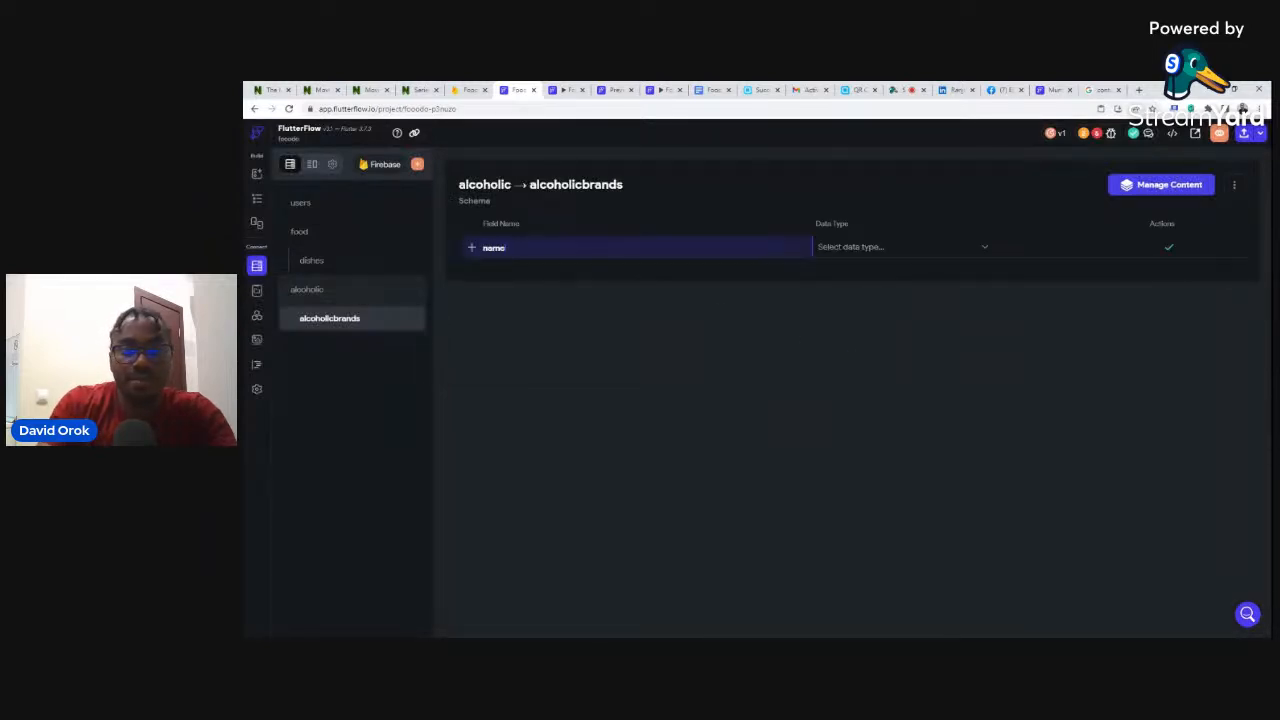
{"action": "left_click", "coordinate": [852, 246]}
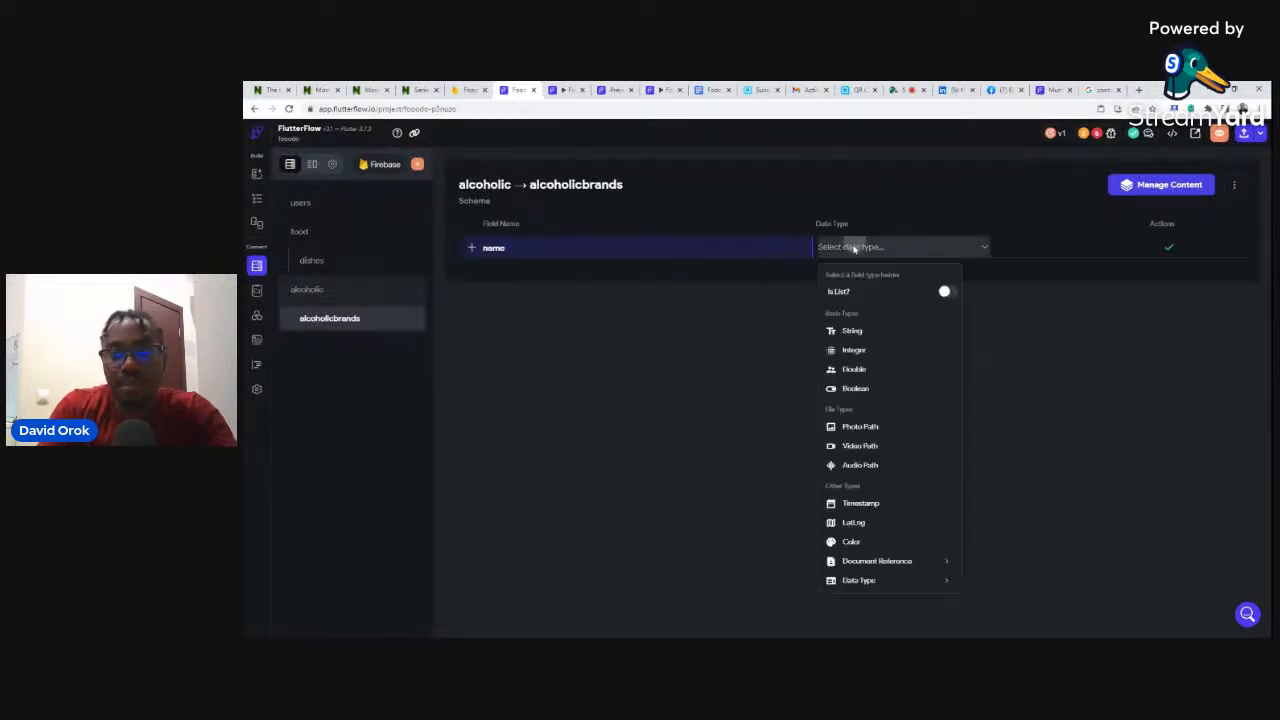
{"action": "left_click", "coordinate": [851, 330]}
{"action": "left_click", "coordinate": [1166, 248]}
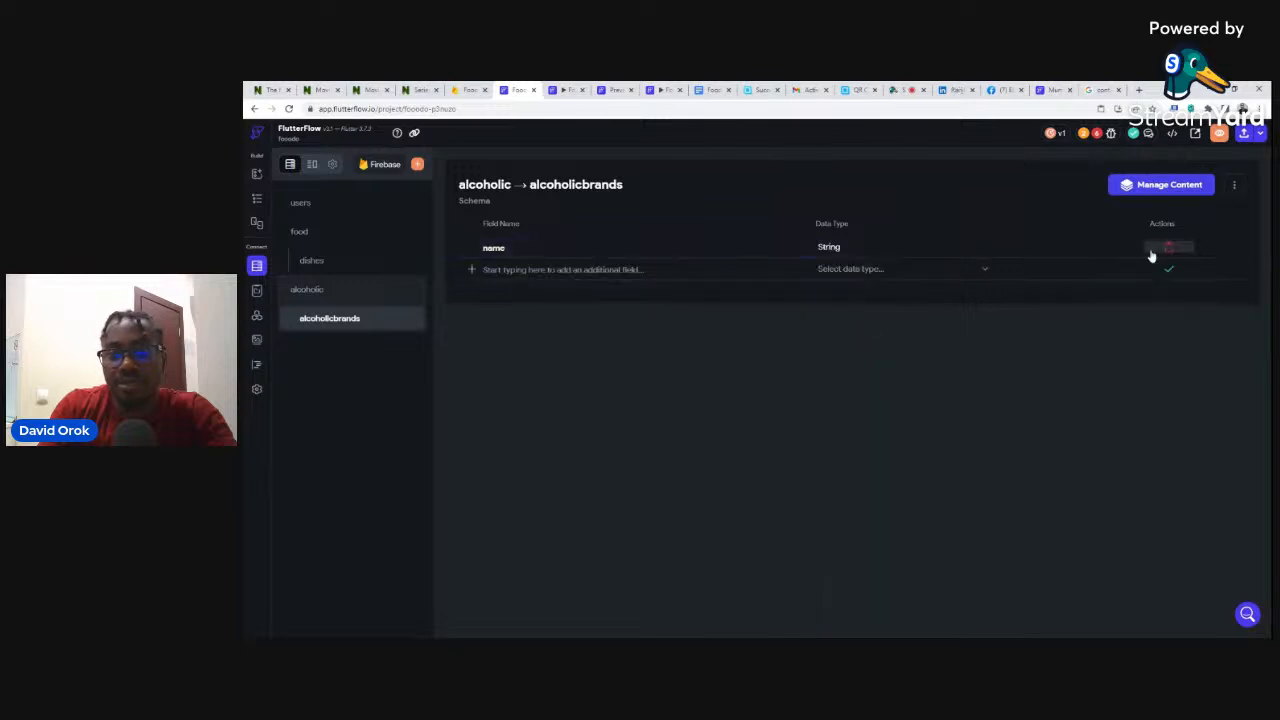
{"action": "left_click", "coordinate": [600, 272]}
{"action": "type", "text": "image"}
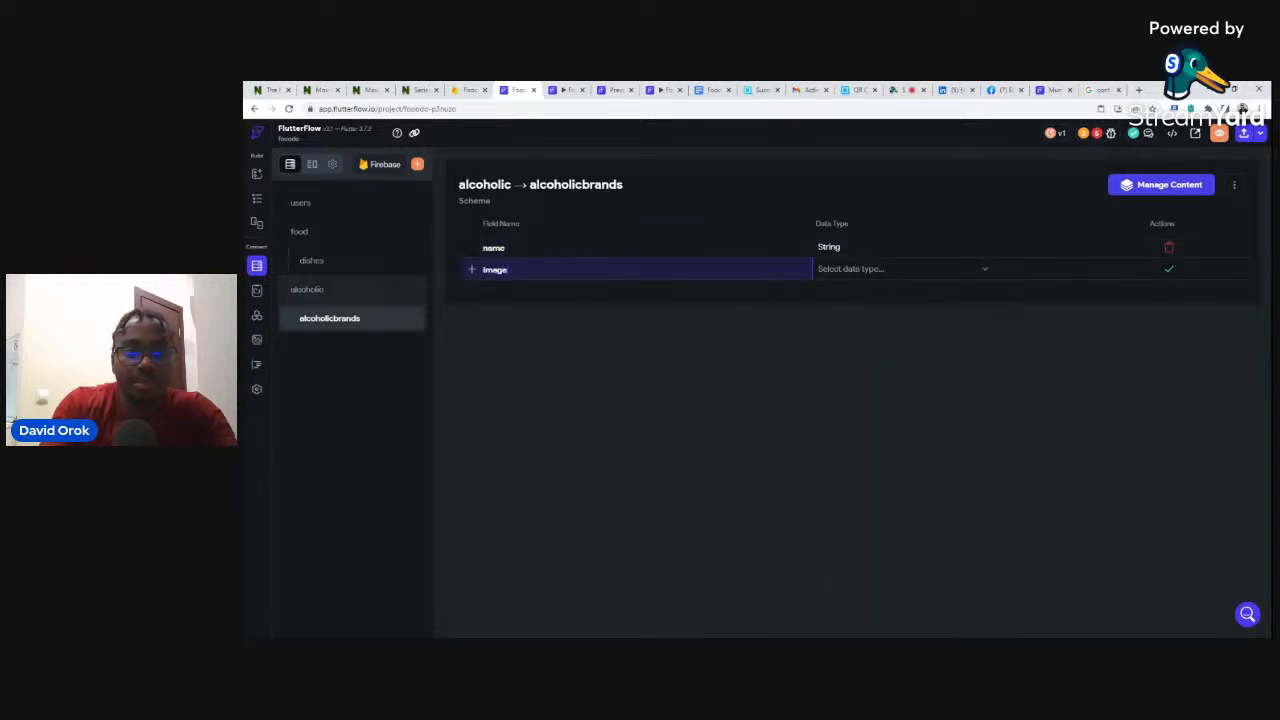
{"action": "left_click", "coordinate": [845, 270]}
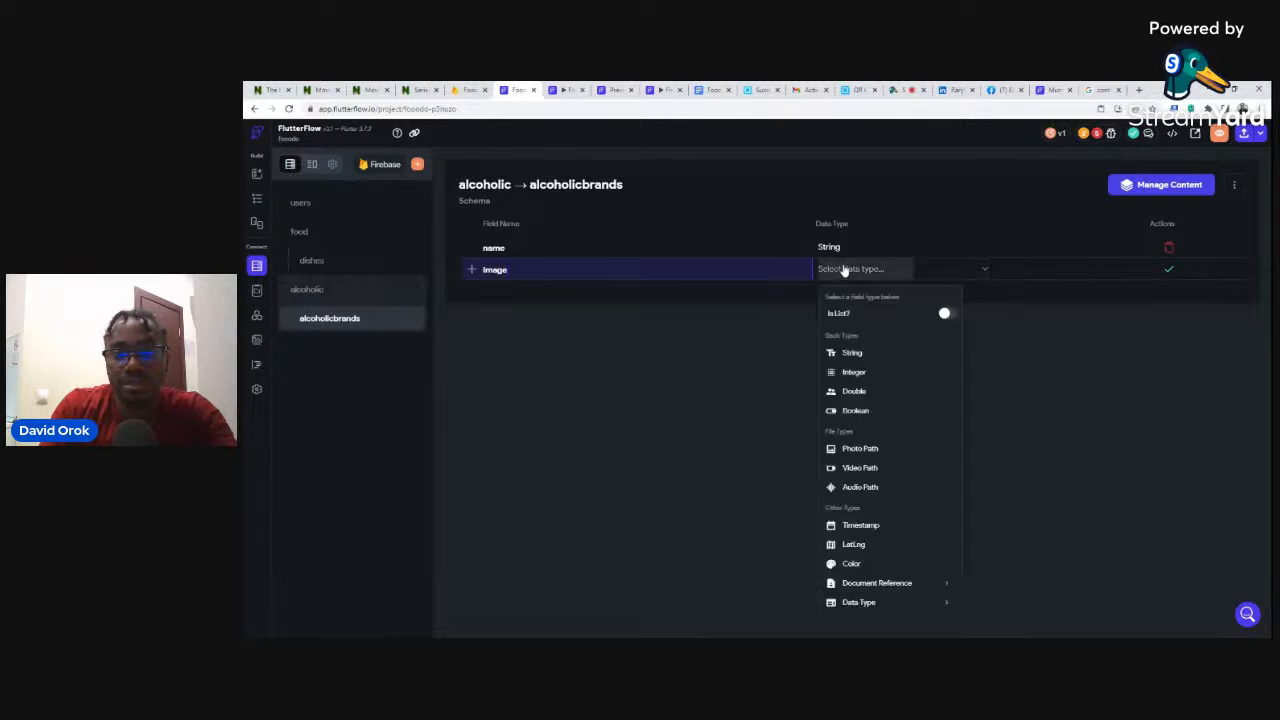
{"action": "left_click", "coordinate": [857, 448]}
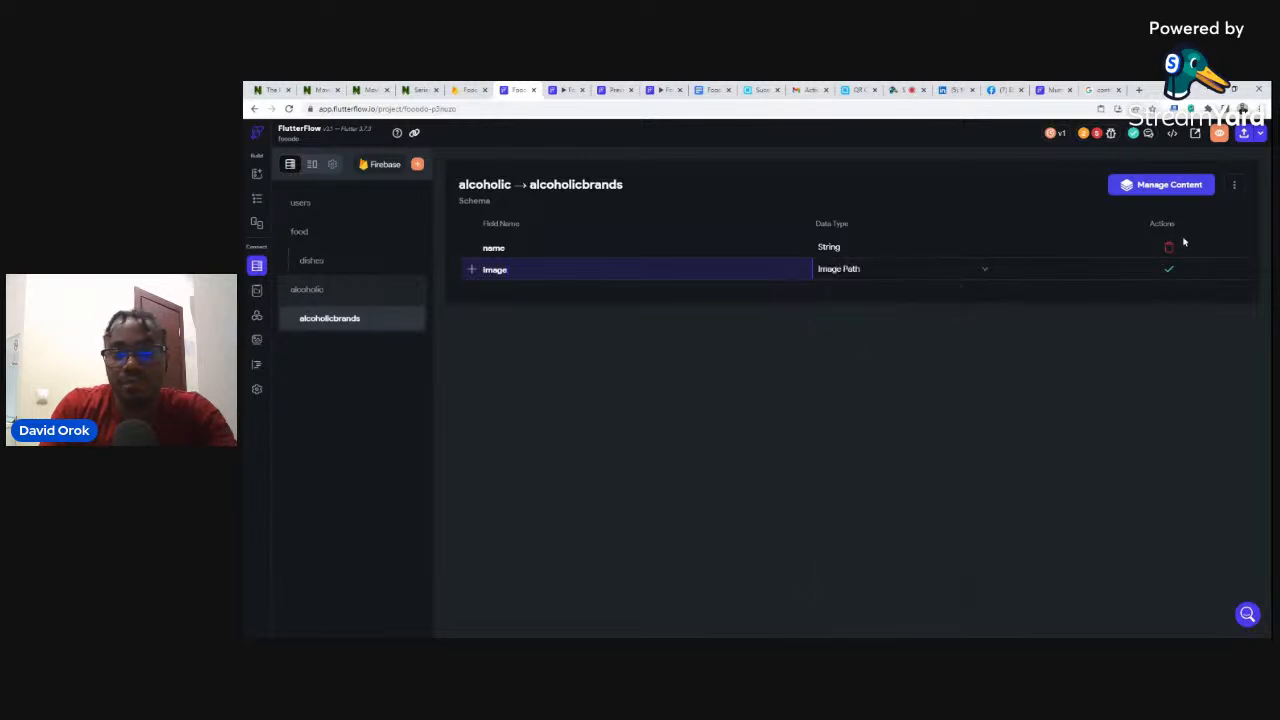
{"action": "left_click", "coordinate": [1168, 270]}
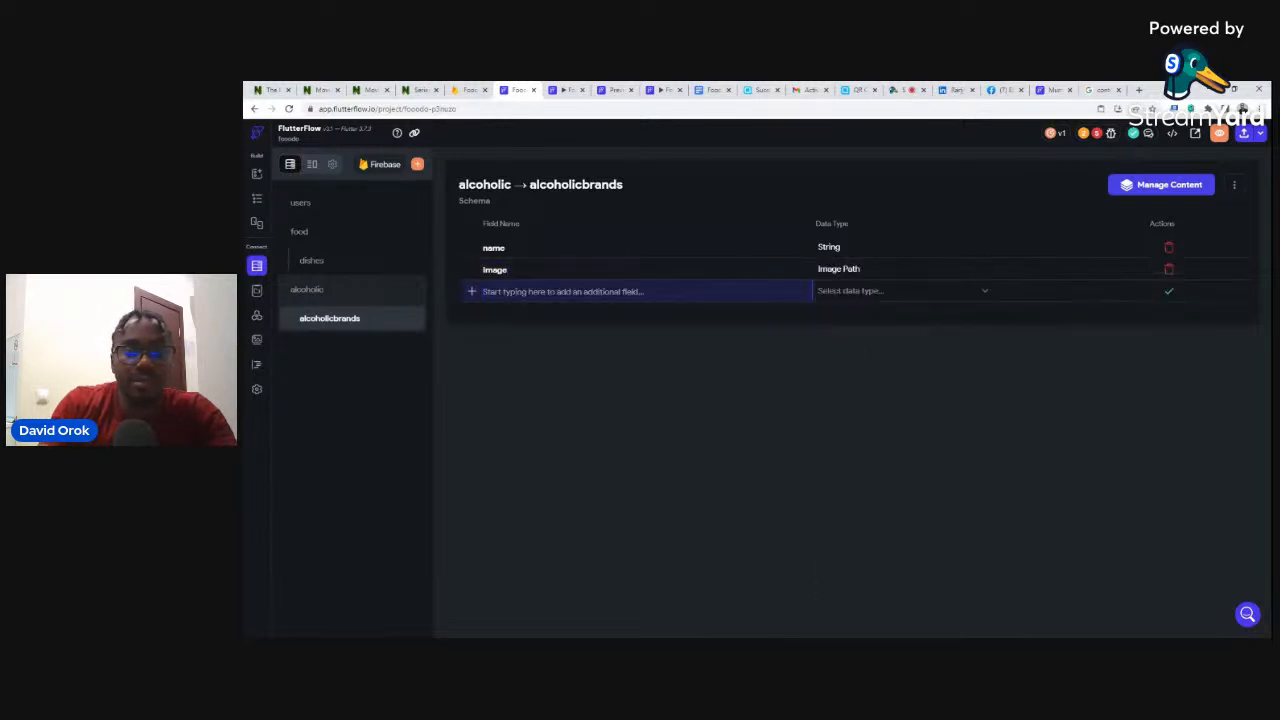
- Add a description field (String) and a price field (Integer)
{"action": "type", "text": "desc"}
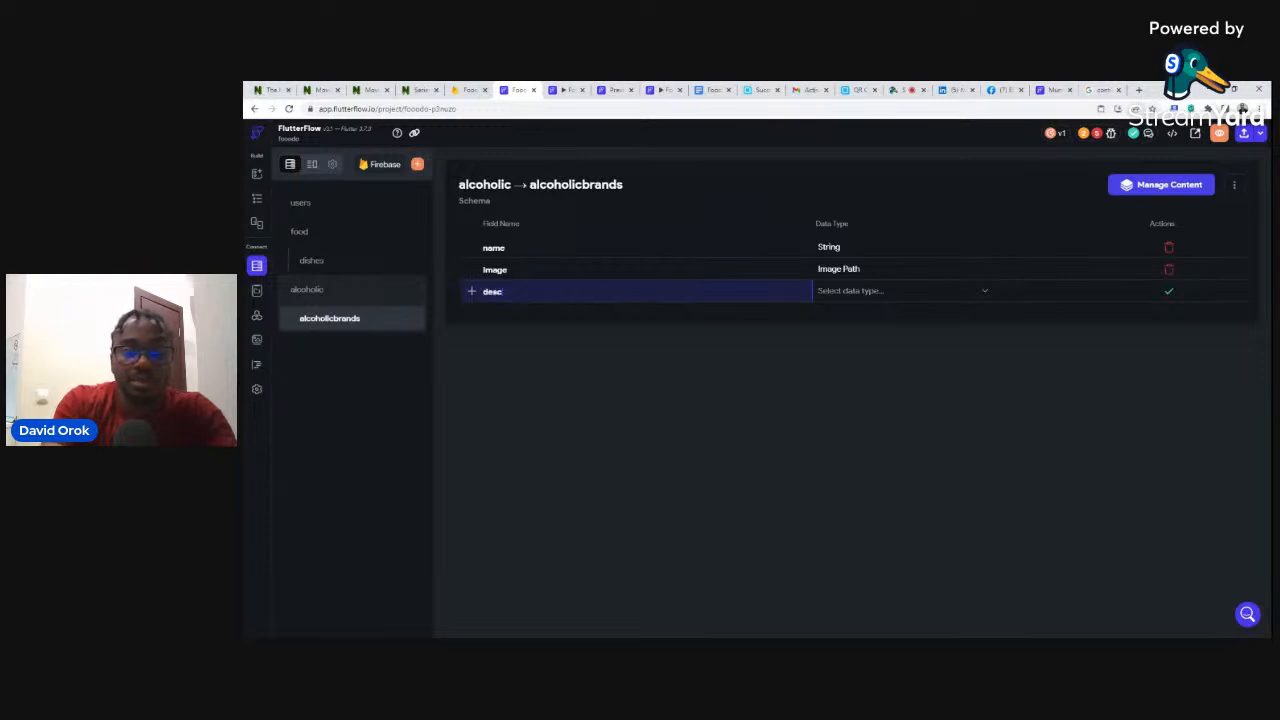
{"action": "type", "text": "ription"}
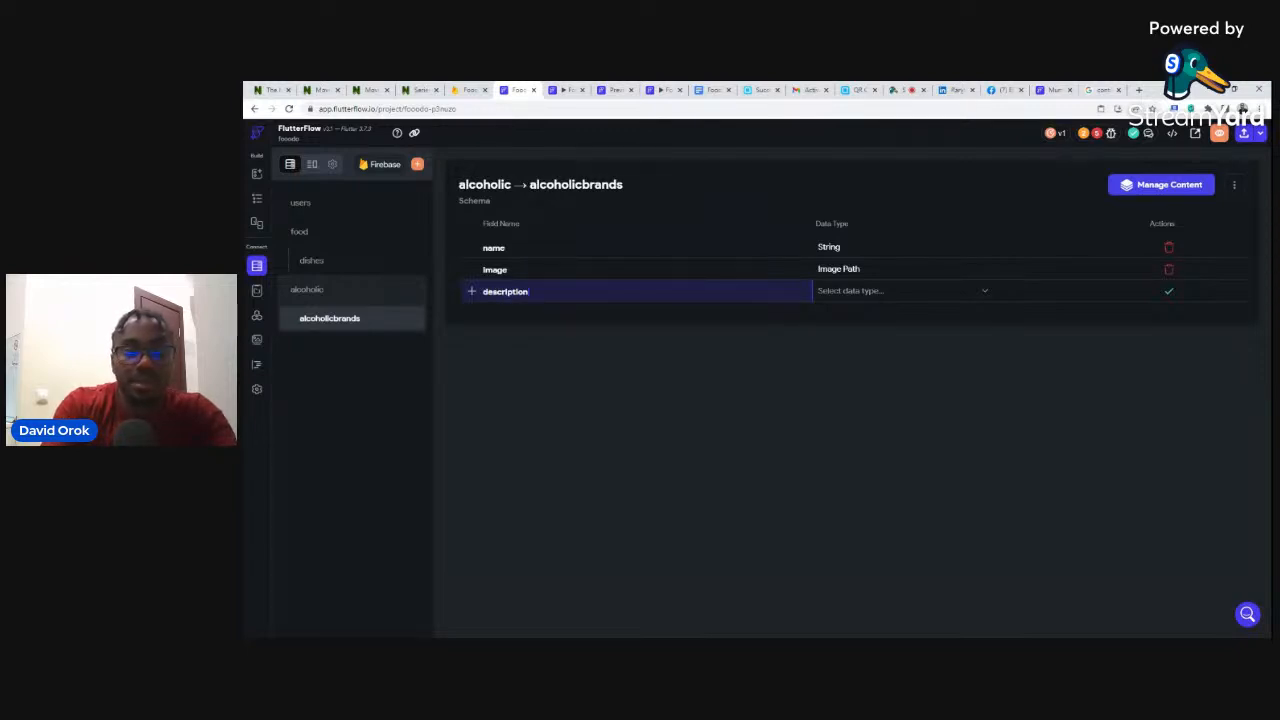
{"action": "left_click", "coordinate": [852, 293]}
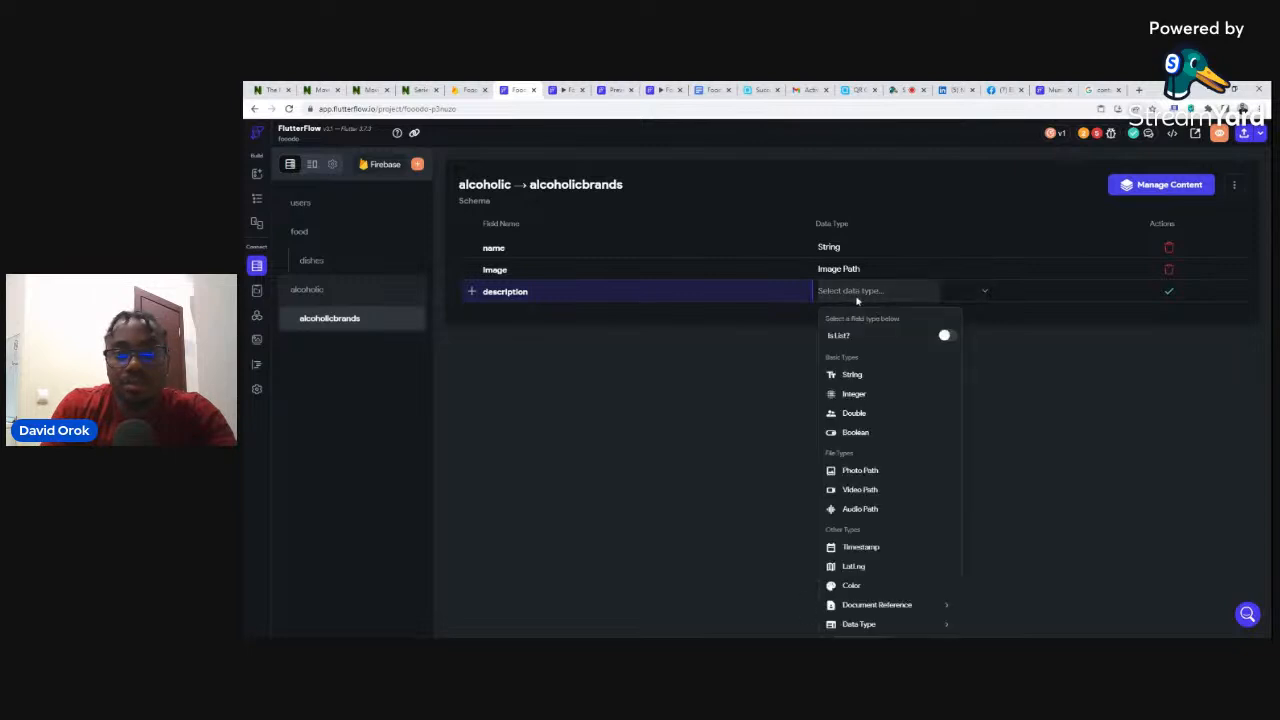
{"action": "left_click", "coordinate": [852, 375]}
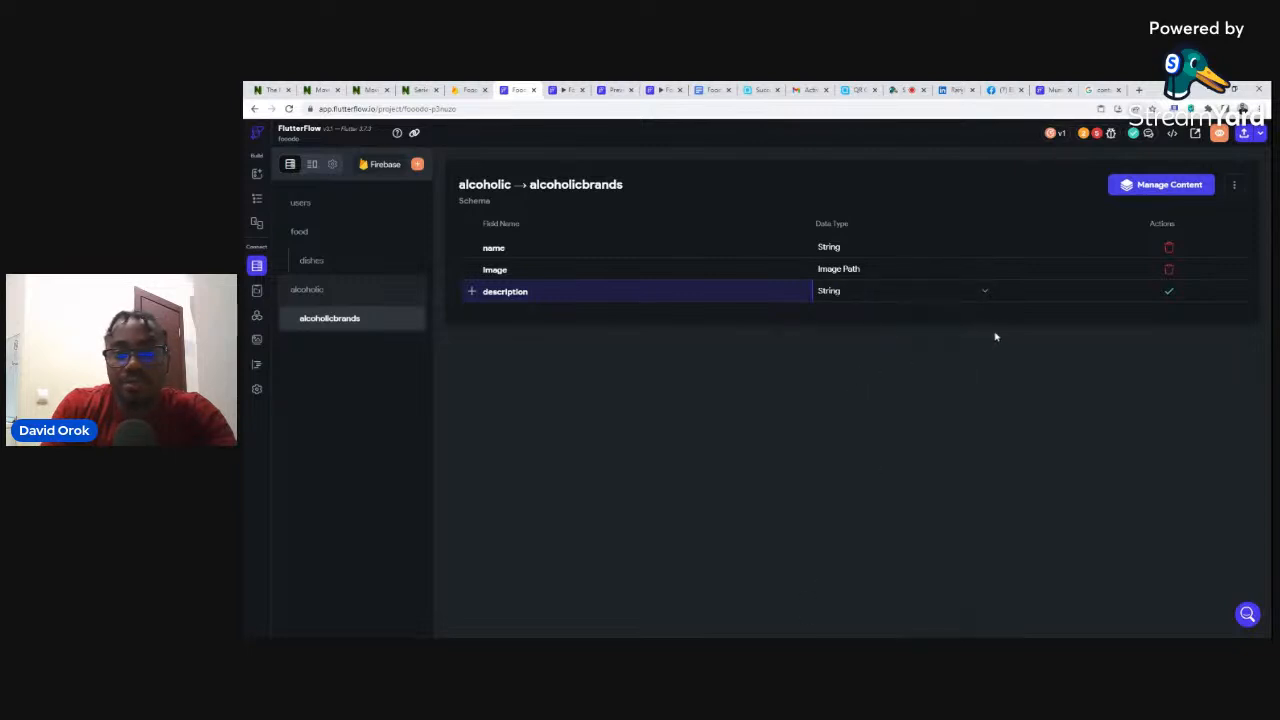
{"action": "left_click", "coordinate": [1167, 291]}
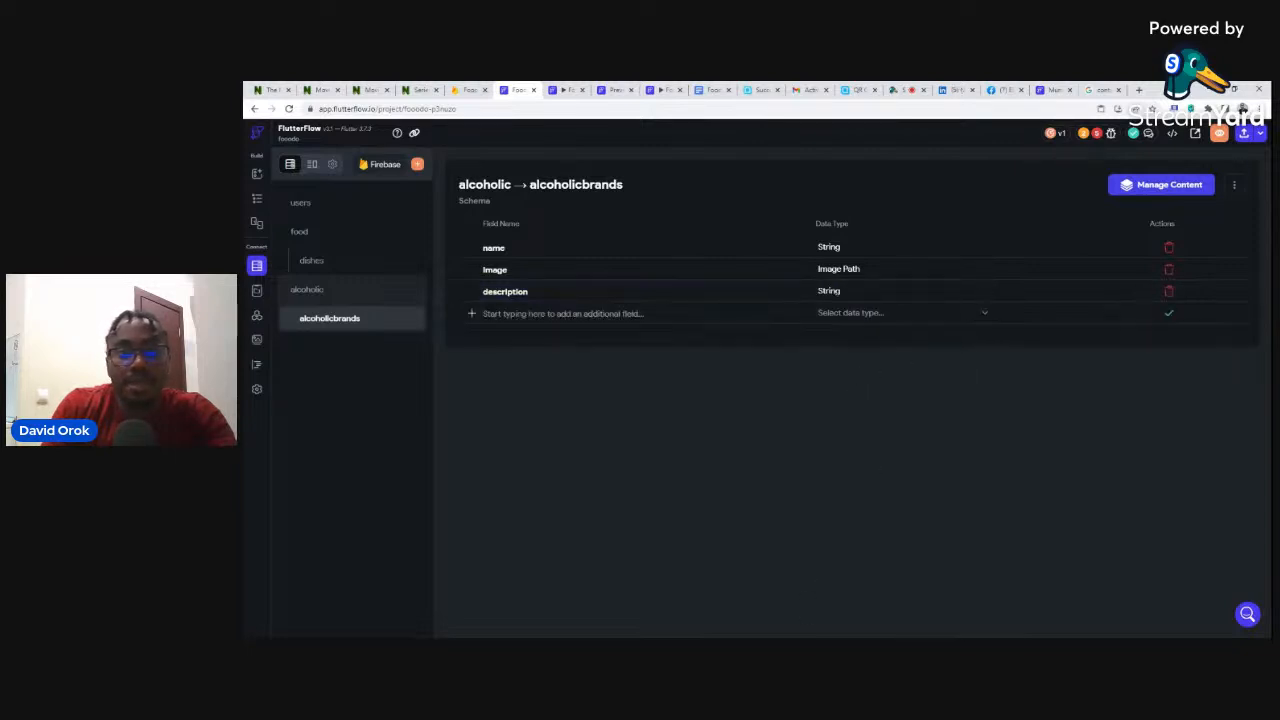
{"action": "left_click", "coordinate": [640, 314]}
{"action": "type", "text": "pric"}
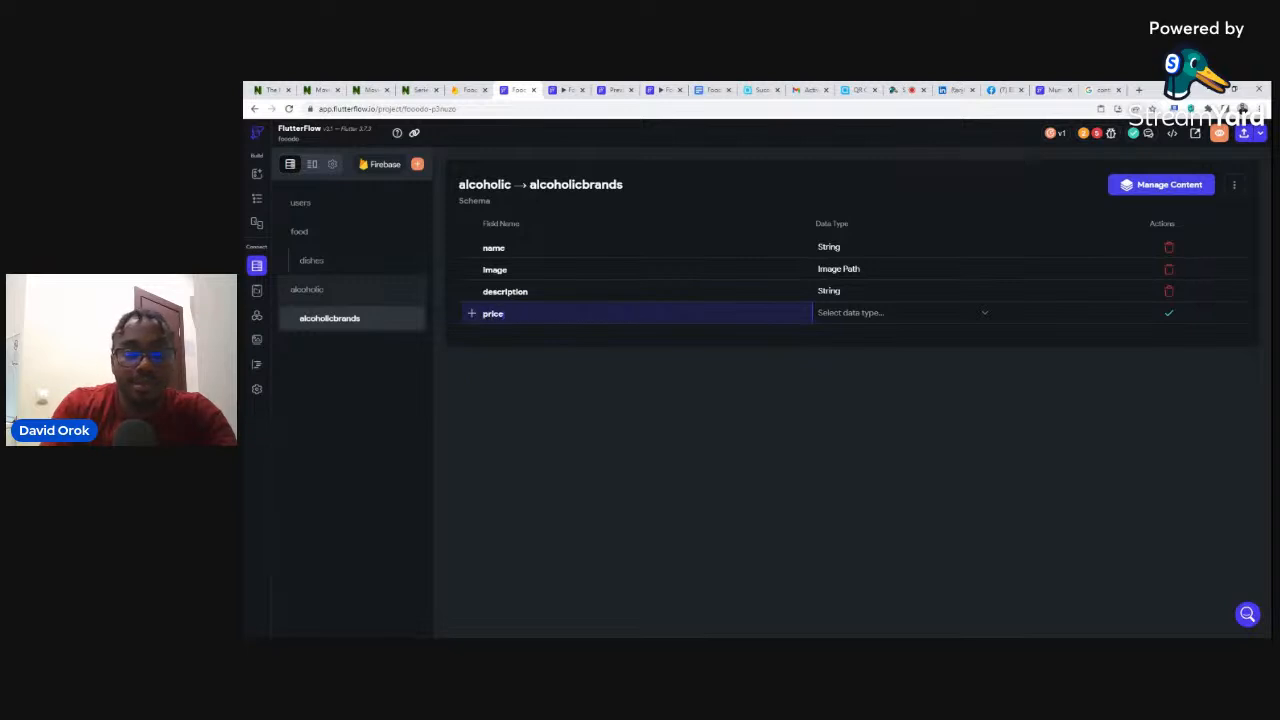
{"action": "type", "text": "e"}
{"action": "left_click", "coordinate": [876, 320]}
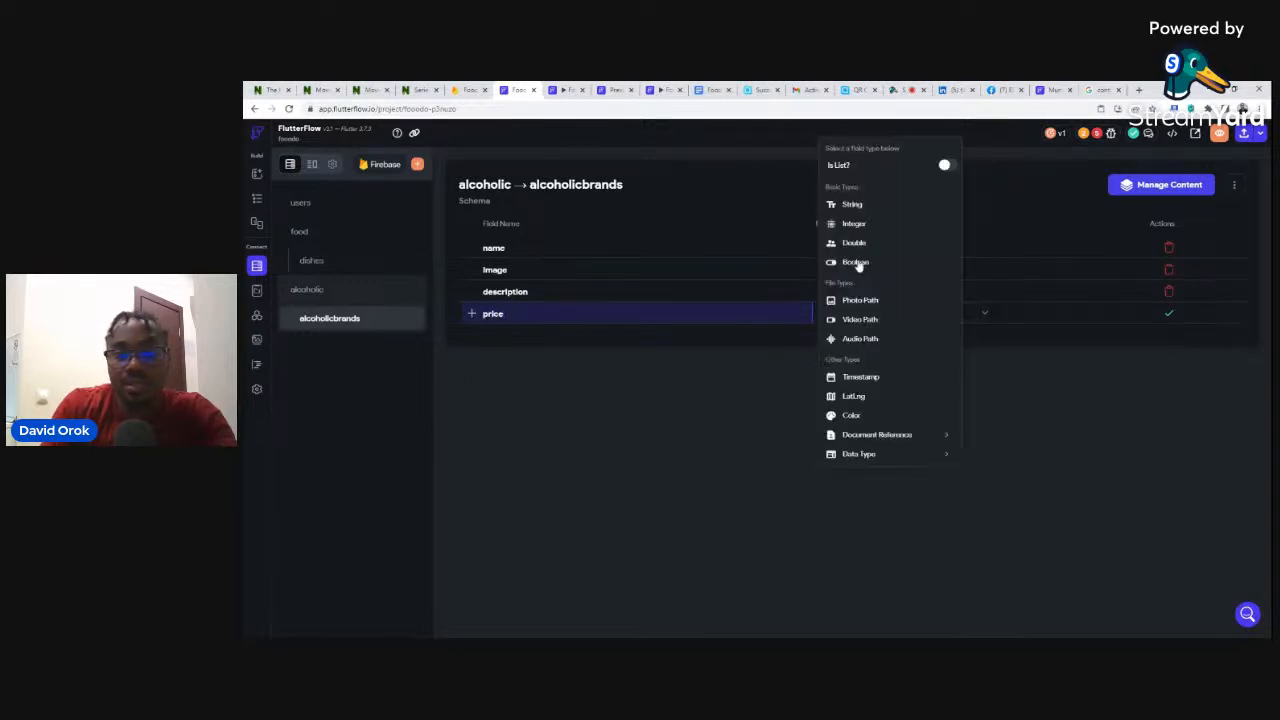
{"action": "left_click", "coordinate": [853, 224]}
{"action": "left_click", "coordinate": [1168, 314]}
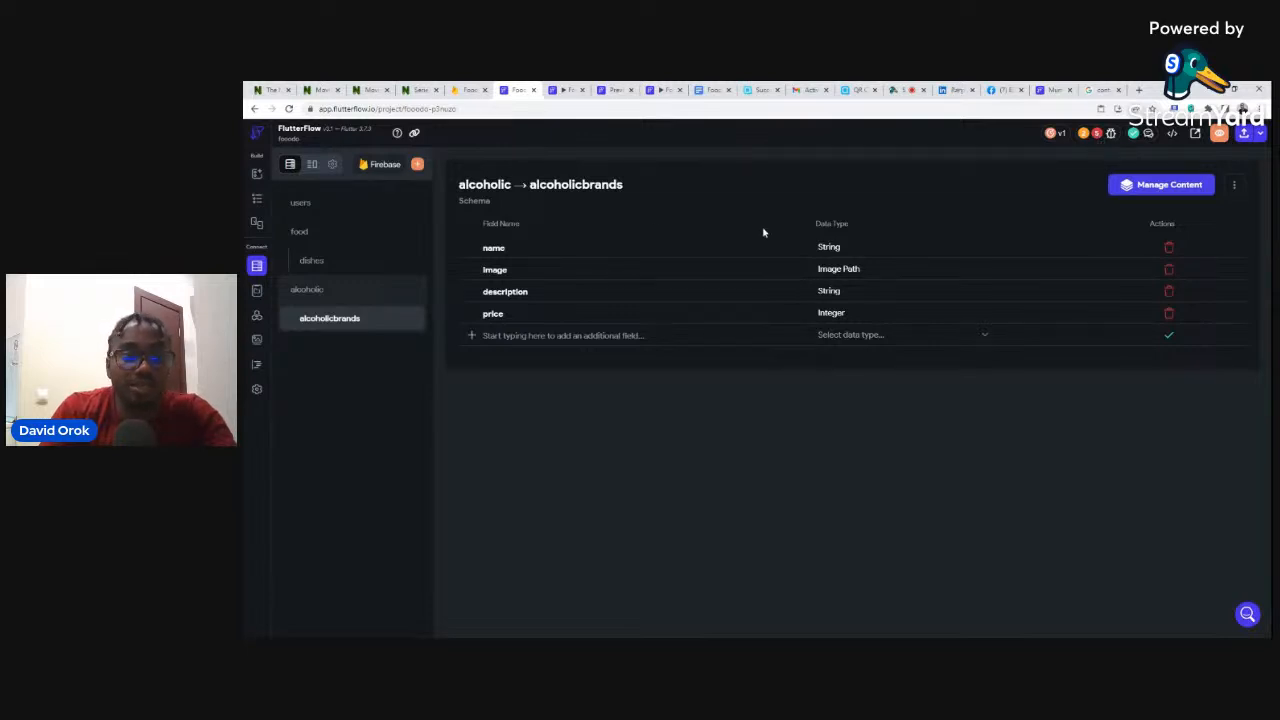
- Cross-check the new fields against the alcoholicbrands documents in Firebase
{"action": "left_click", "coordinate": [463, 89]}
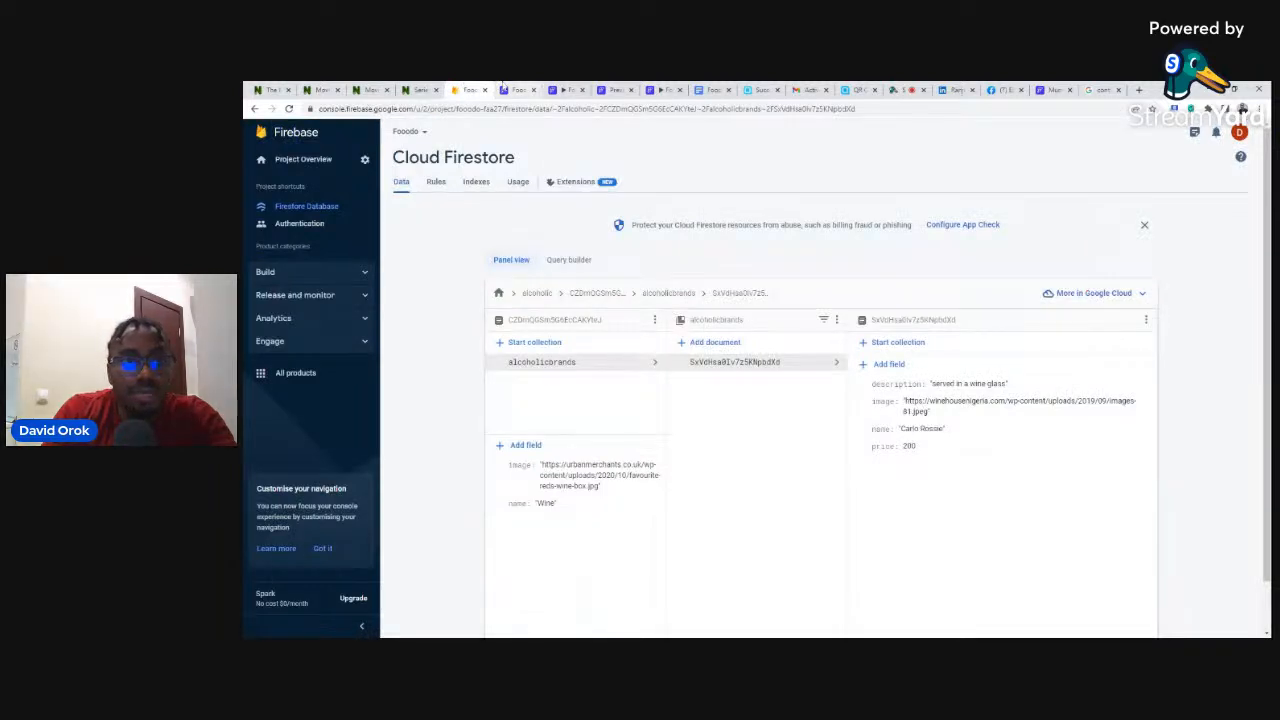
{"action": "left_click", "coordinate": [517, 89]}
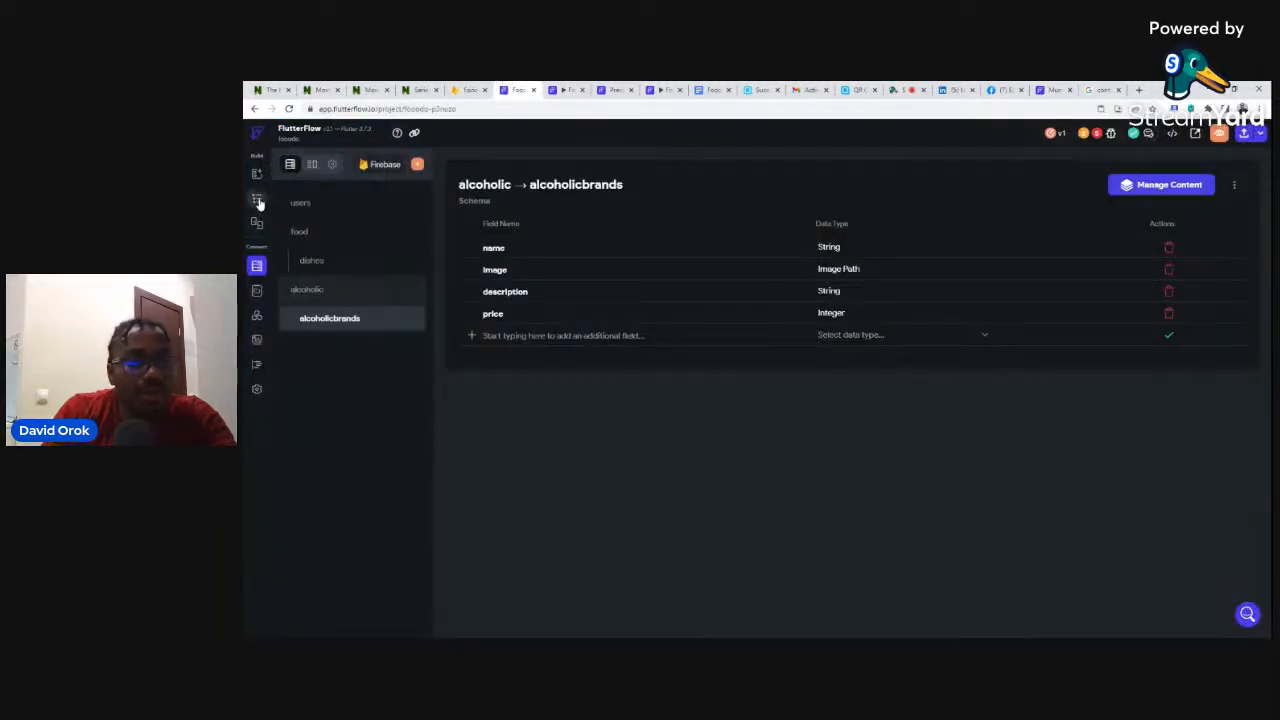
{"action": "left_click", "coordinate": [257, 199]}
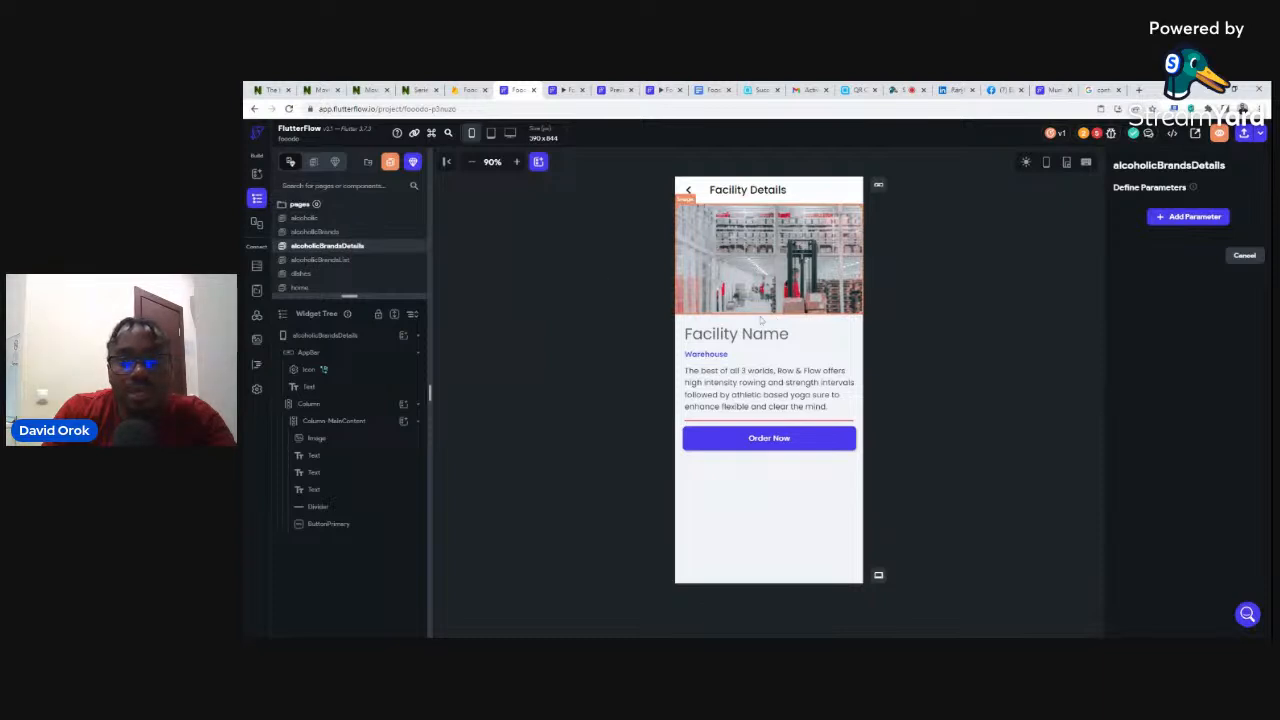
- On the Alcoholic Brands page, bind the first list item's image to the alcoholic document's image field
{"action": "left_click", "coordinate": [334, 233]}
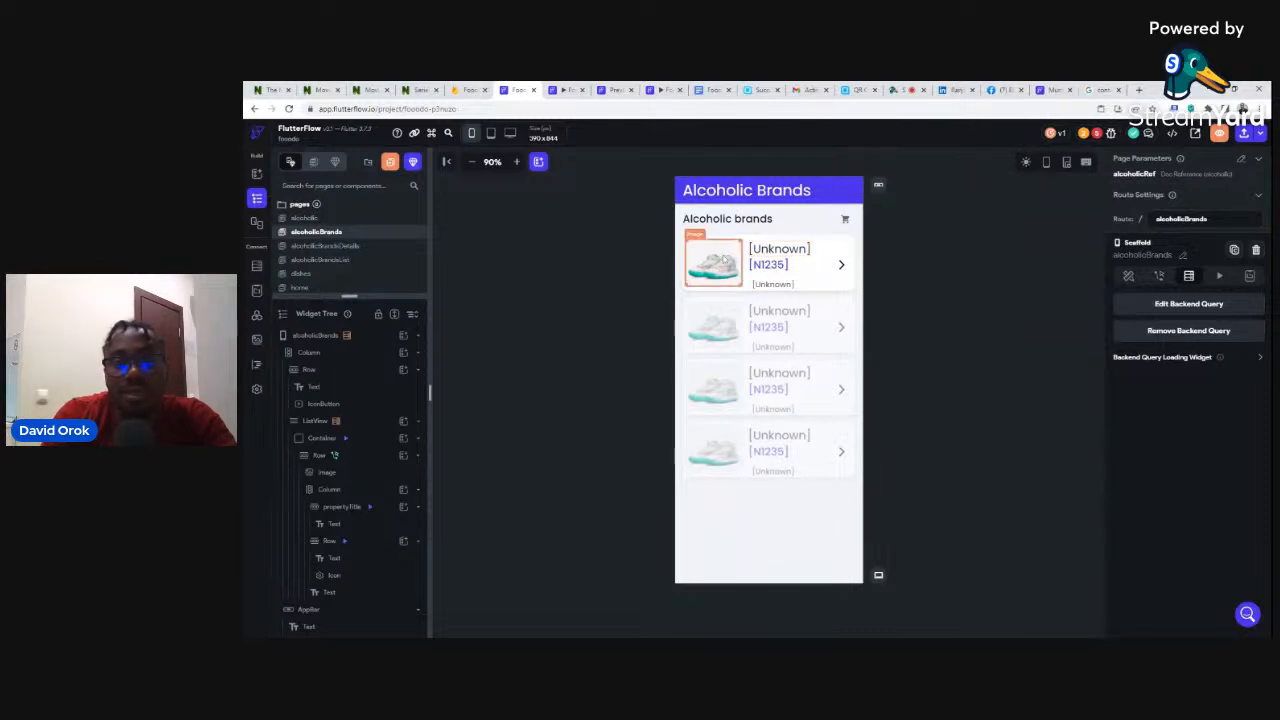
{"action": "left_click", "coordinate": [724, 259]}
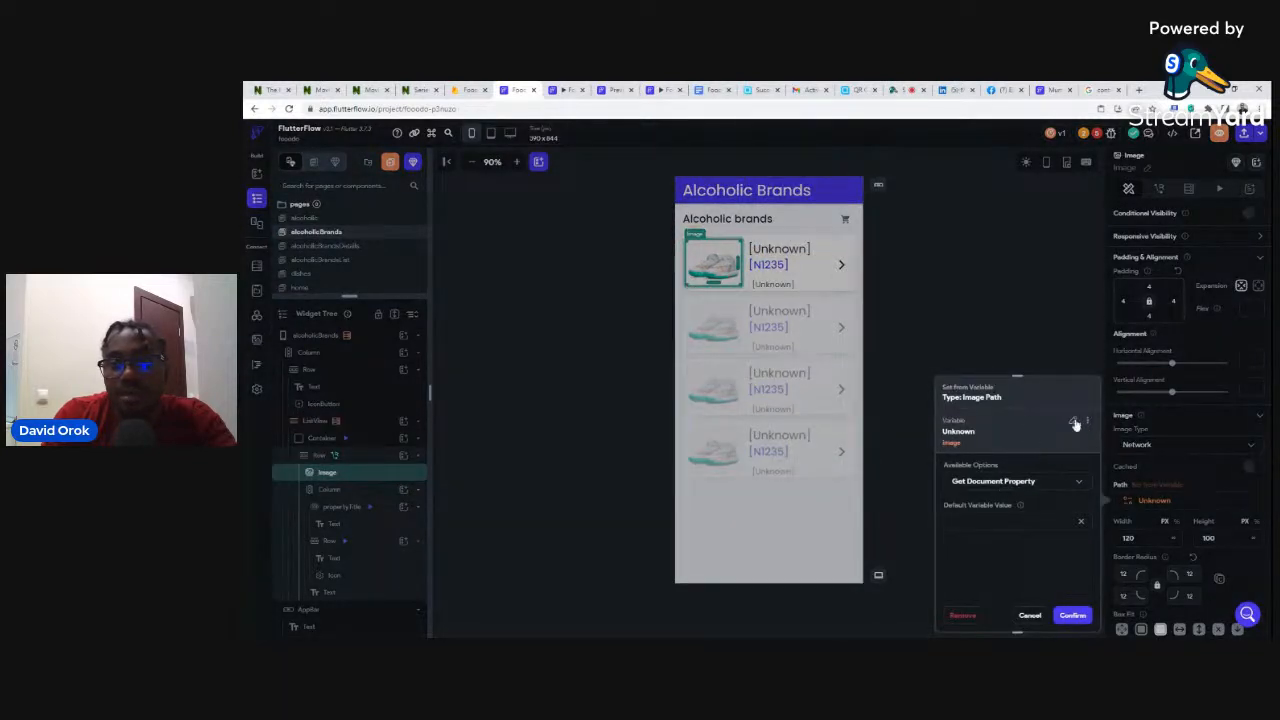
{"action": "left_click", "coordinate": [1073, 421]}
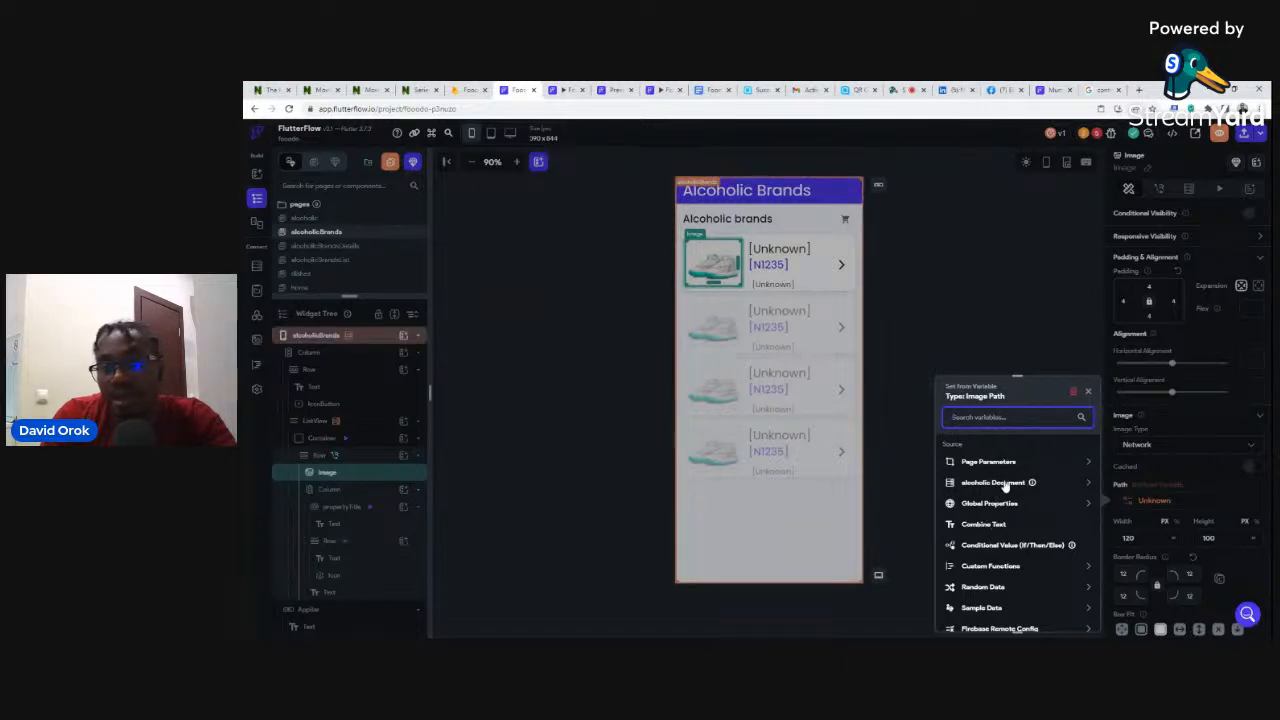
{"action": "left_click", "coordinate": [1003, 483]}
{"action": "left_click", "coordinate": [975, 535]}
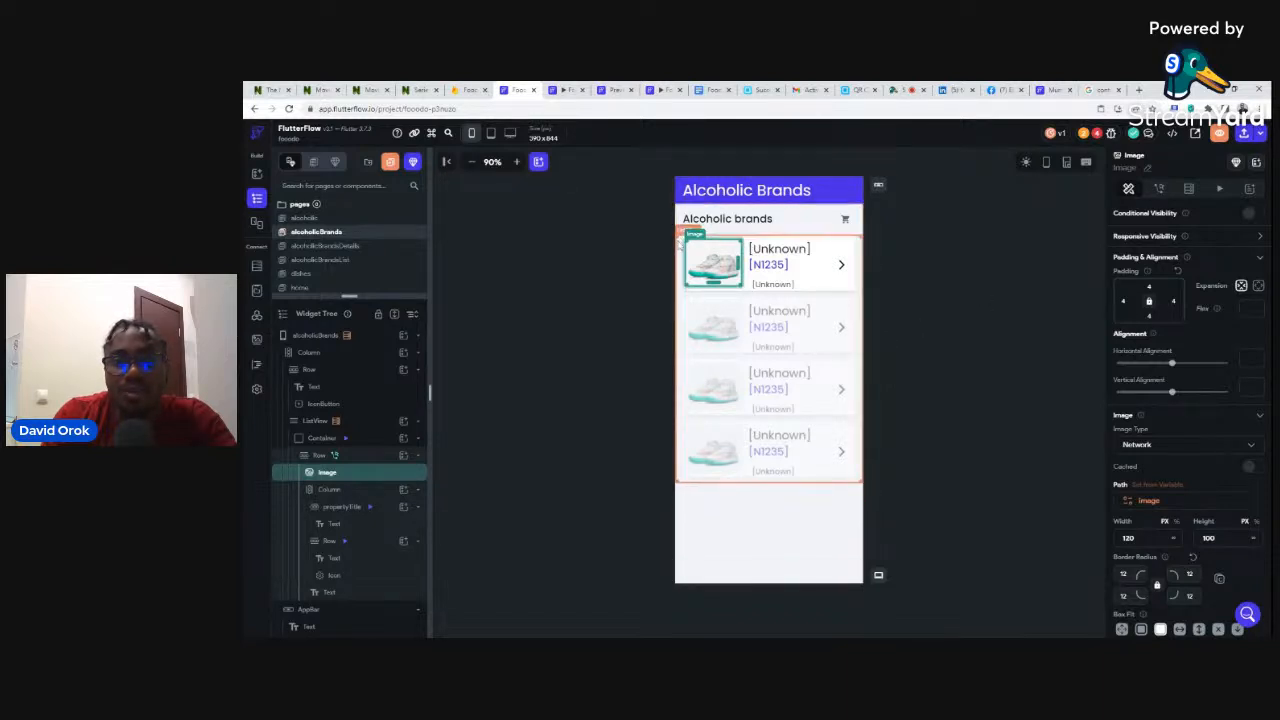
{"action": "left_click", "coordinate": [680, 238]}
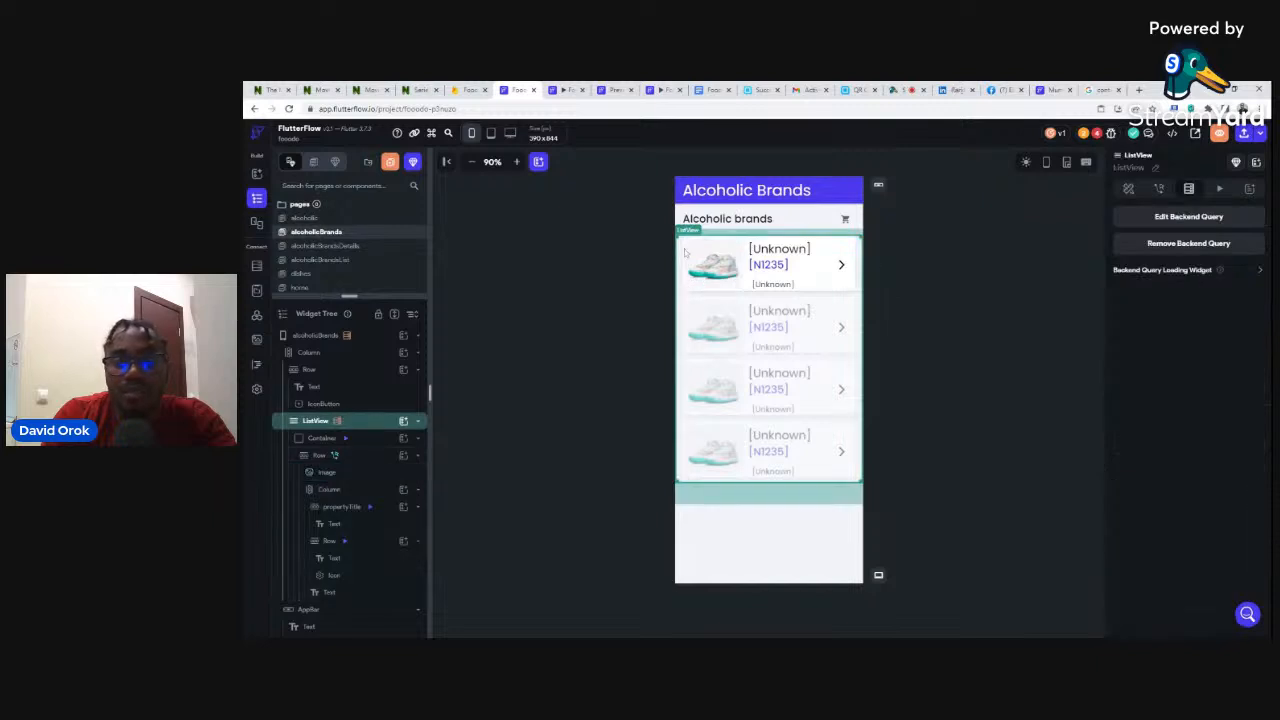
- Make the brands list query the alcoholicbrands collection
{"action": "left_click", "coordinate": [1192, 220]}
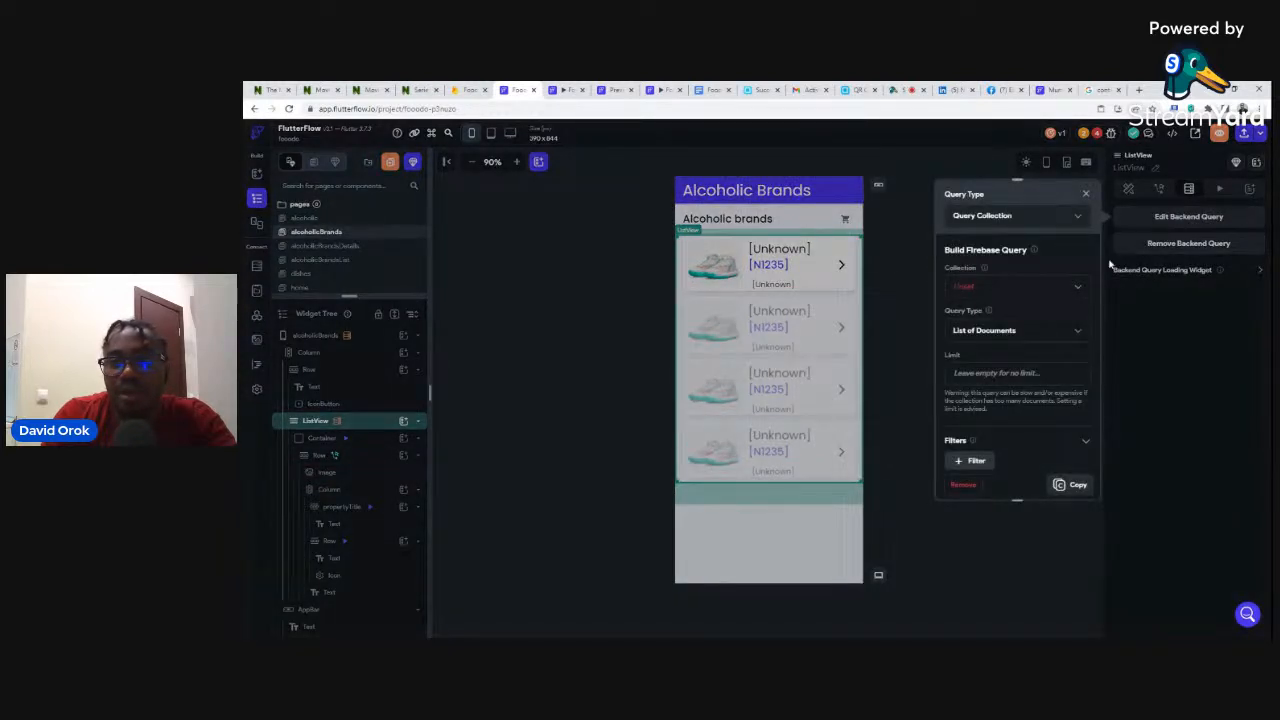
{"action": "left_click", "coordinate": [964, 290]}
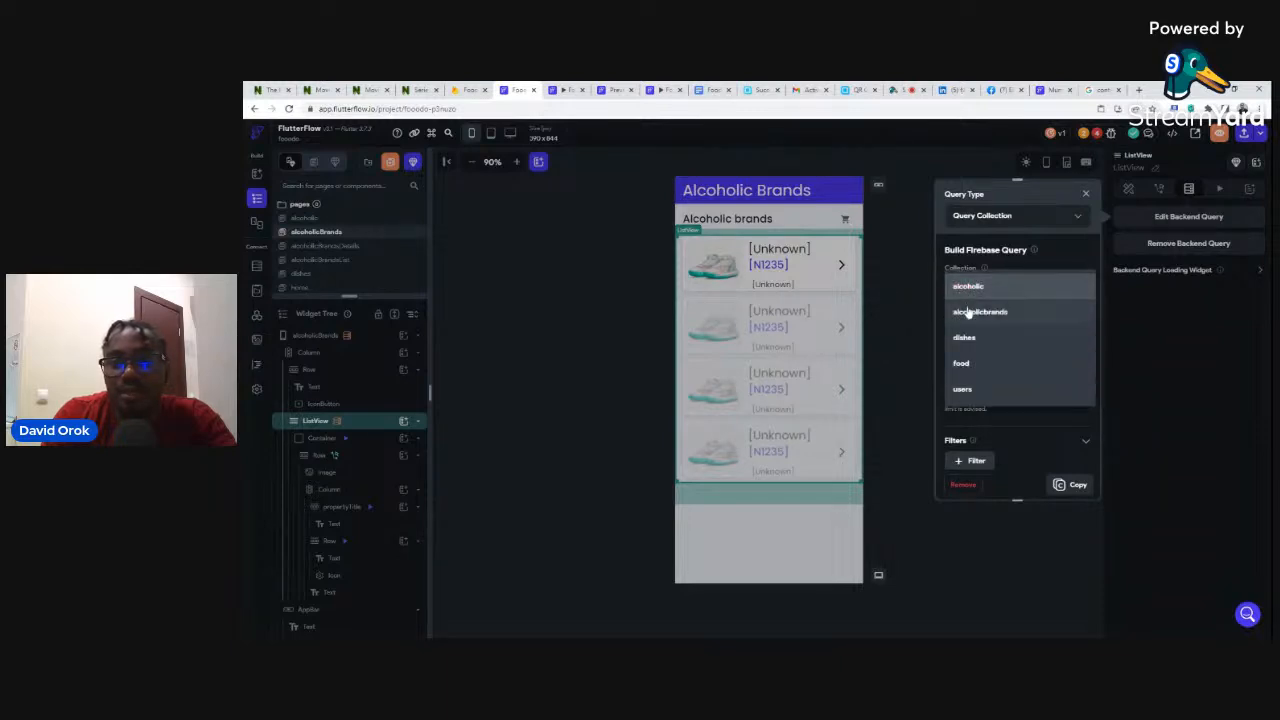
{"action": "left_click", "coordinate": [970, 312]}
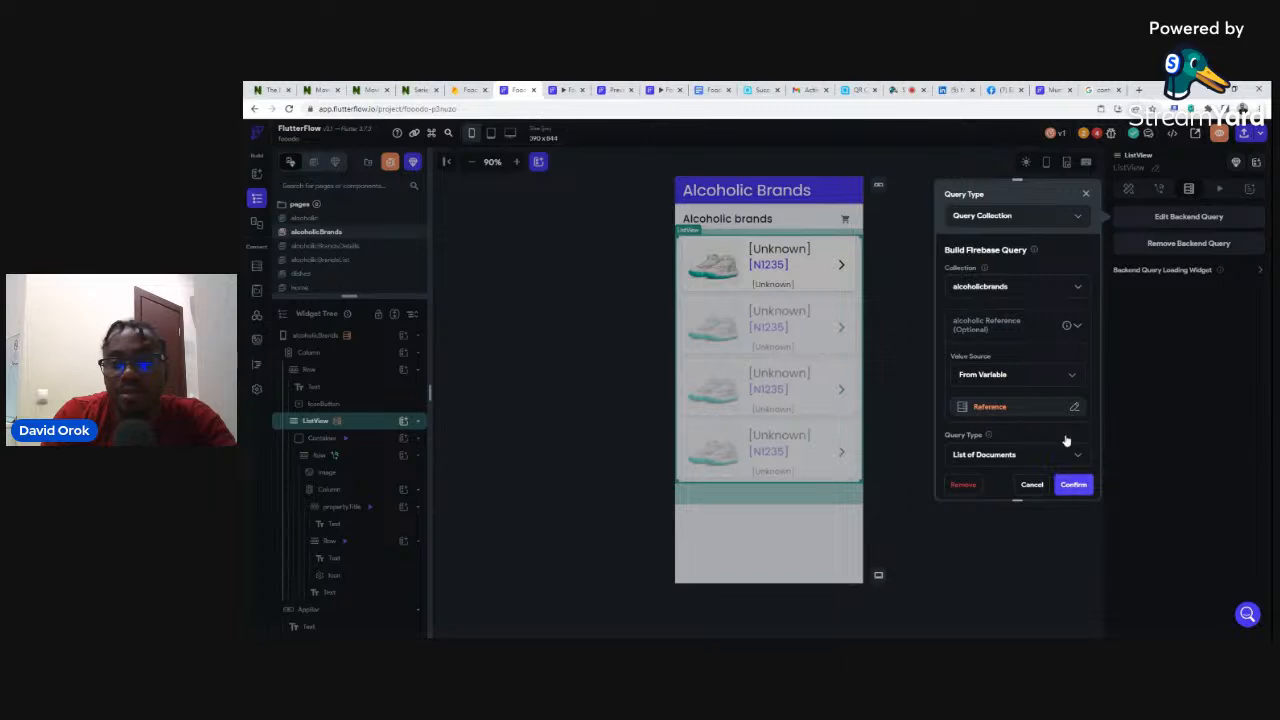
{"action": "scroll", "coordinate": [1069, 435], "scroll_direction": "down", "scroll_amount": 2}
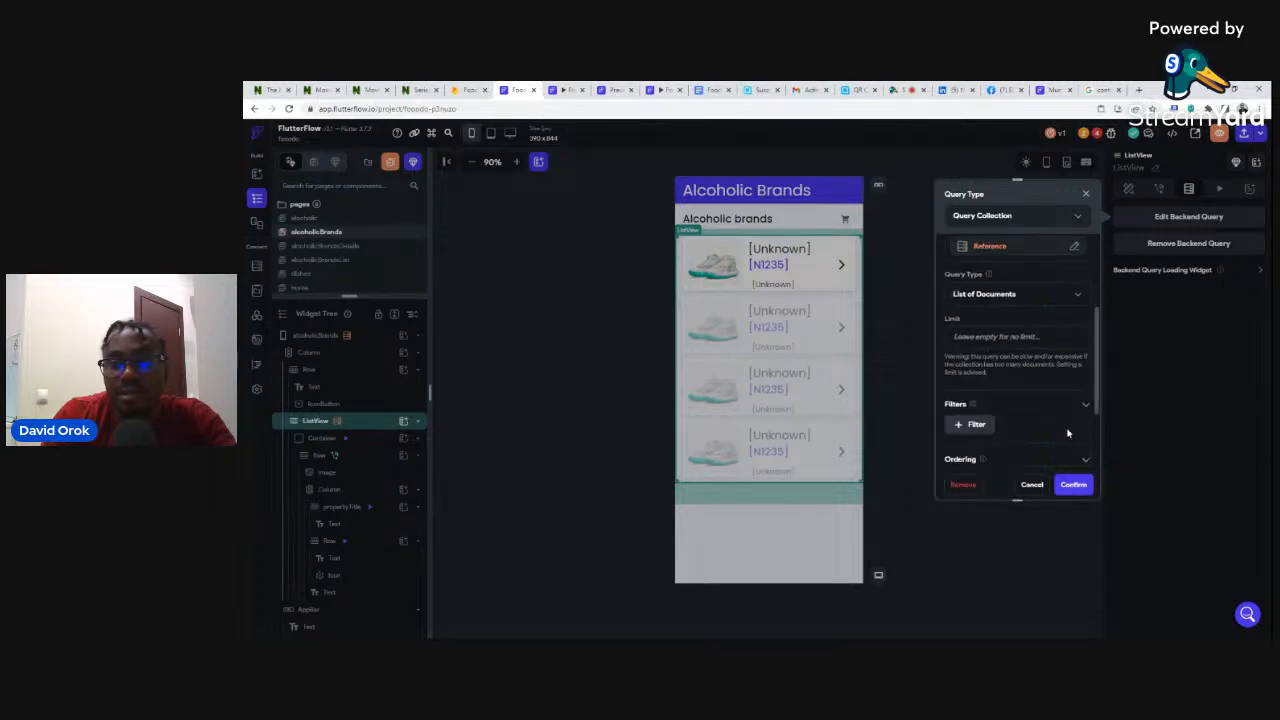
{"action": "left_click", "coordinate": [1073, 484]}
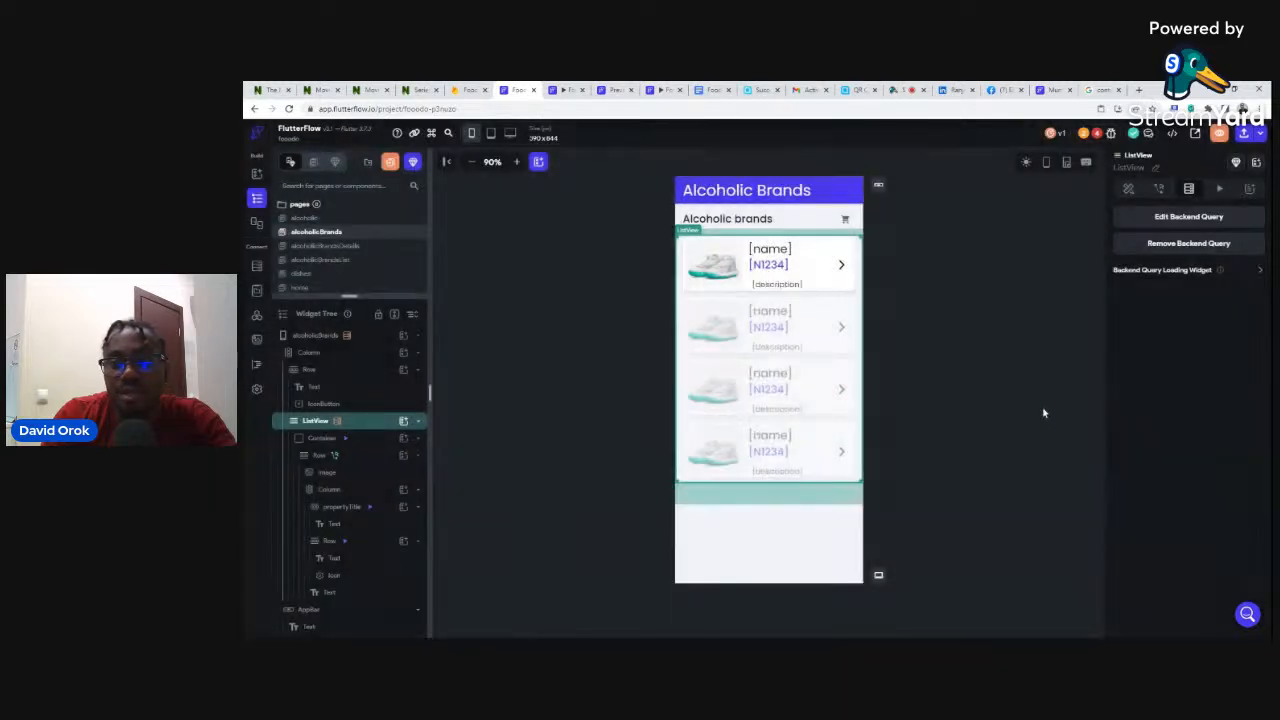
- Rebind the list item's image path to the alcoholicbrands document's image field
{"action": "left_click", "coordinate": [974, 243]}
{"action": "left_click", "coordinate": [714, 269]}
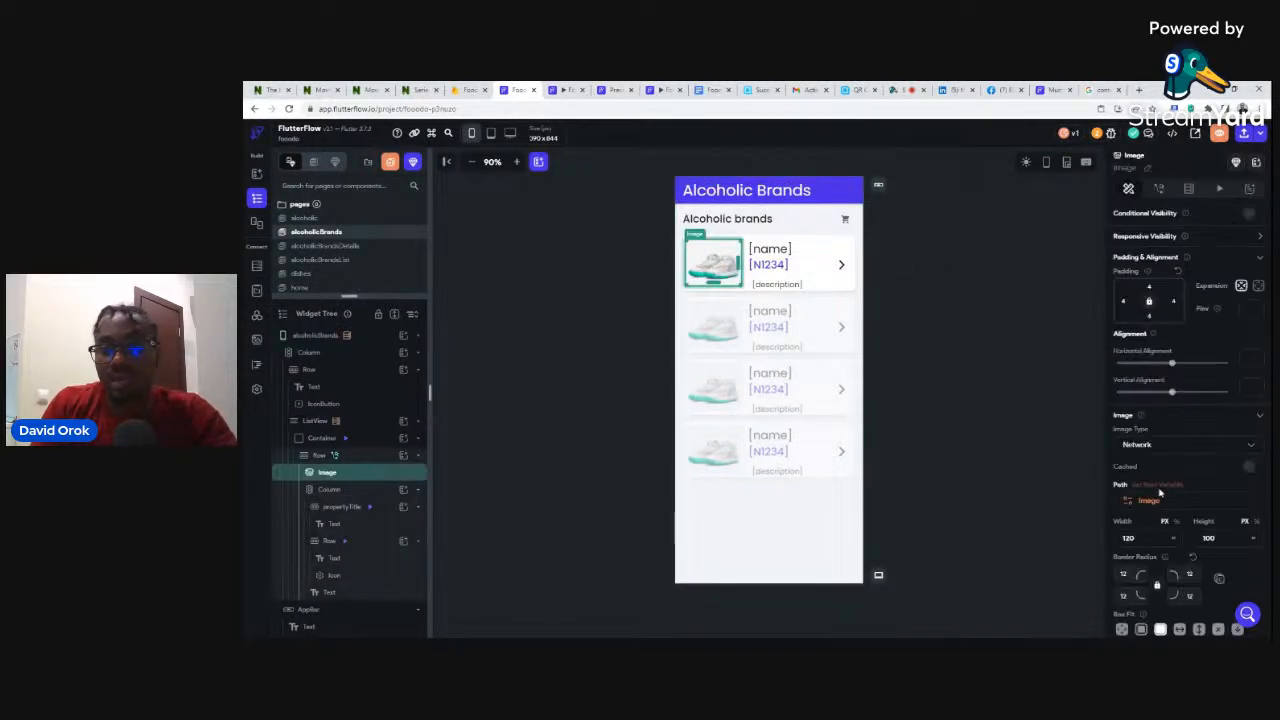
{"action": "left_click", "coordinate": [1146, 487]}
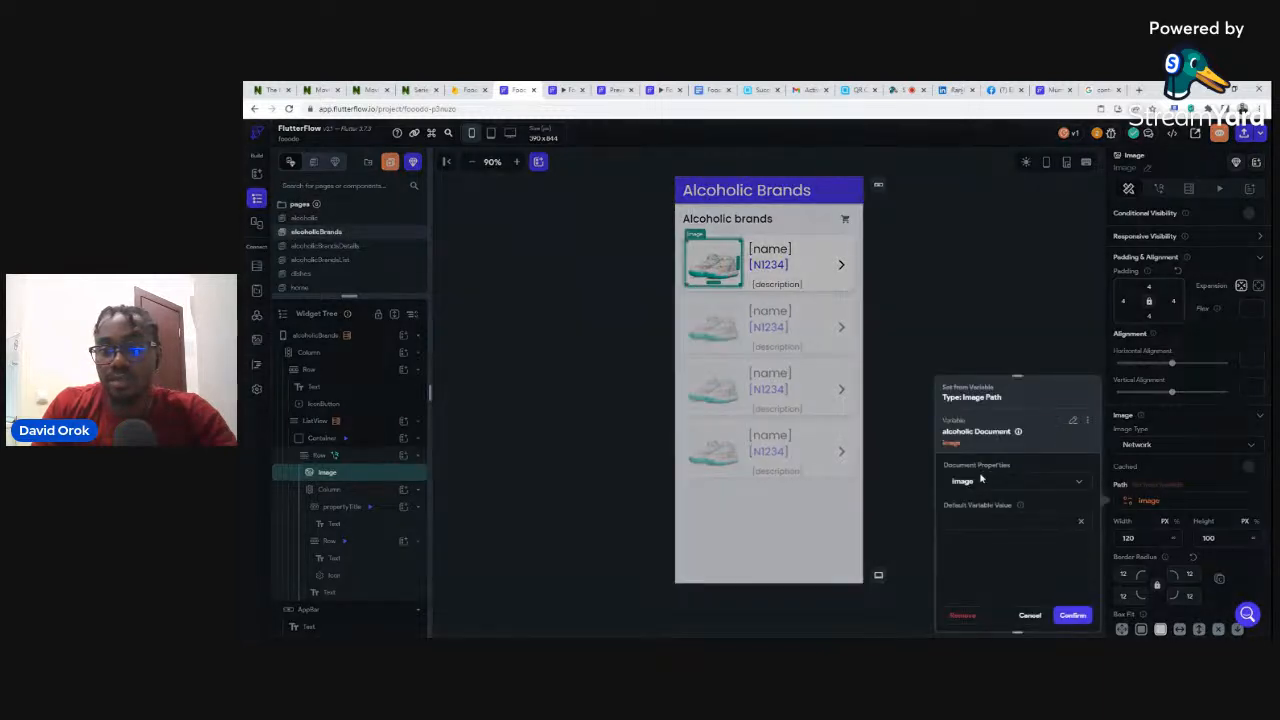
{"action": "left_click", "coordinate": [1075, 421]}
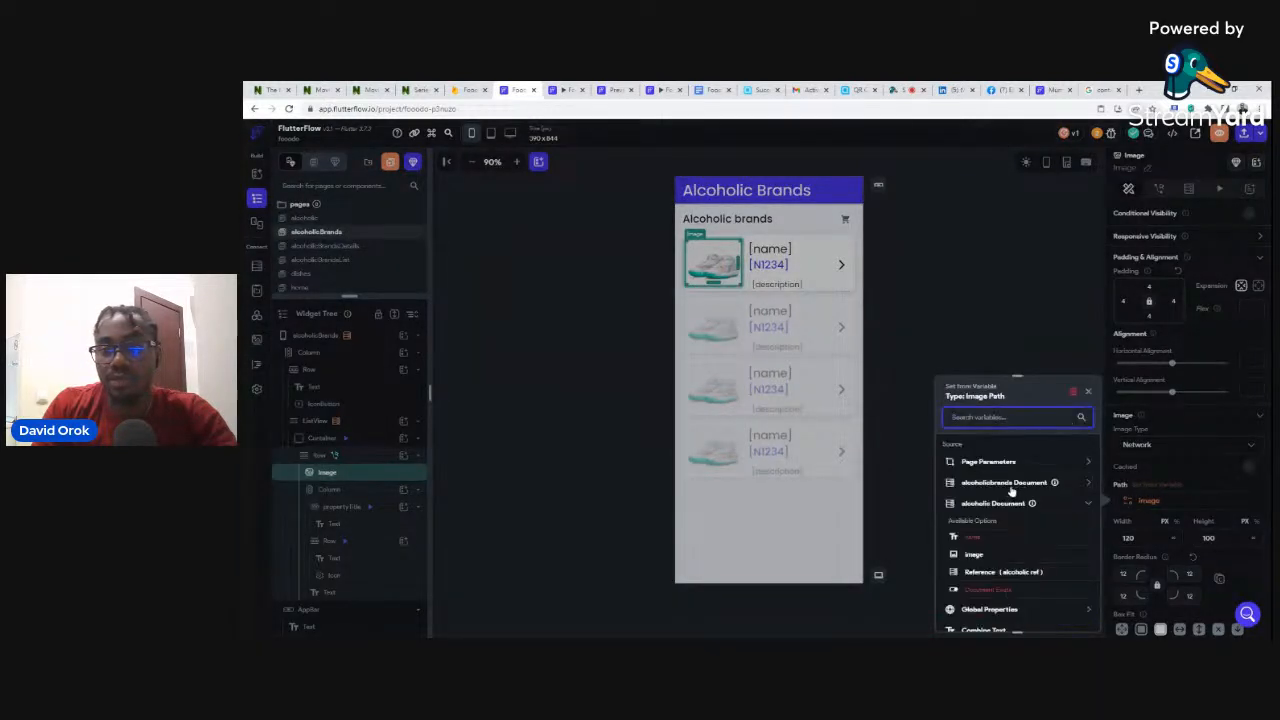
{"action": "left_click", "coordinate": [1011, 488]}
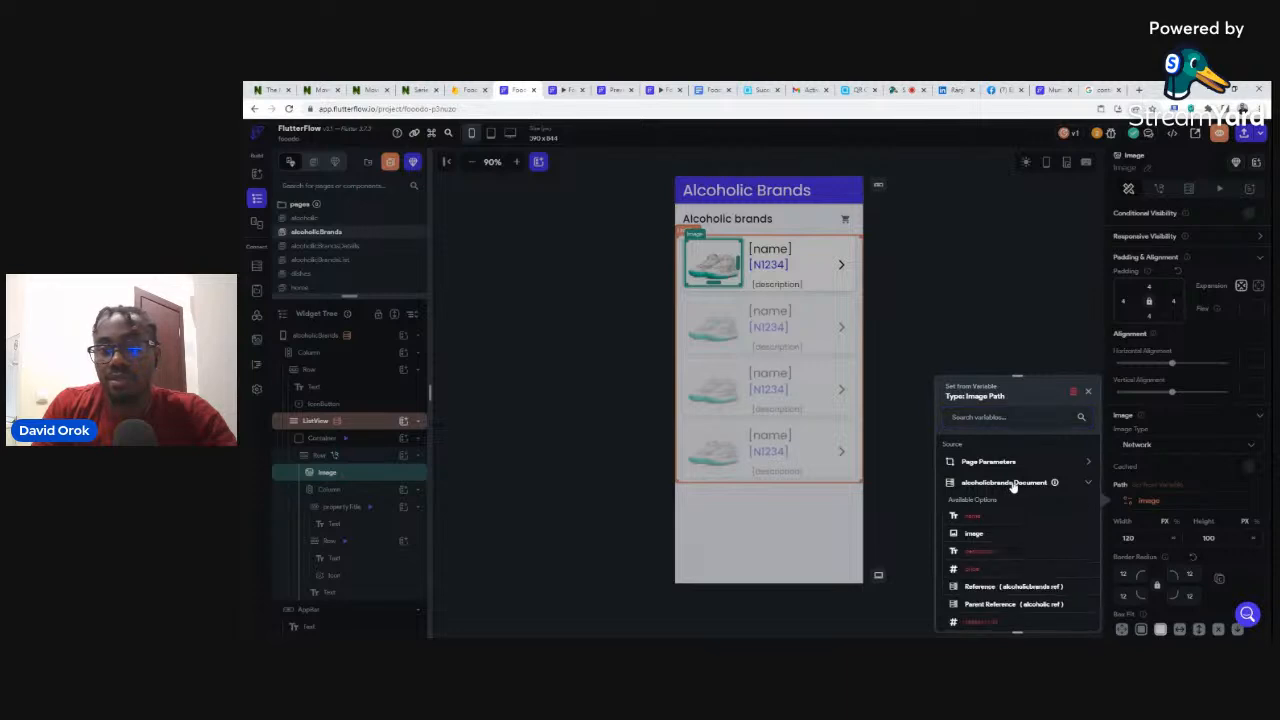
{"action": "left_click", "coordinate": [975, 538]}
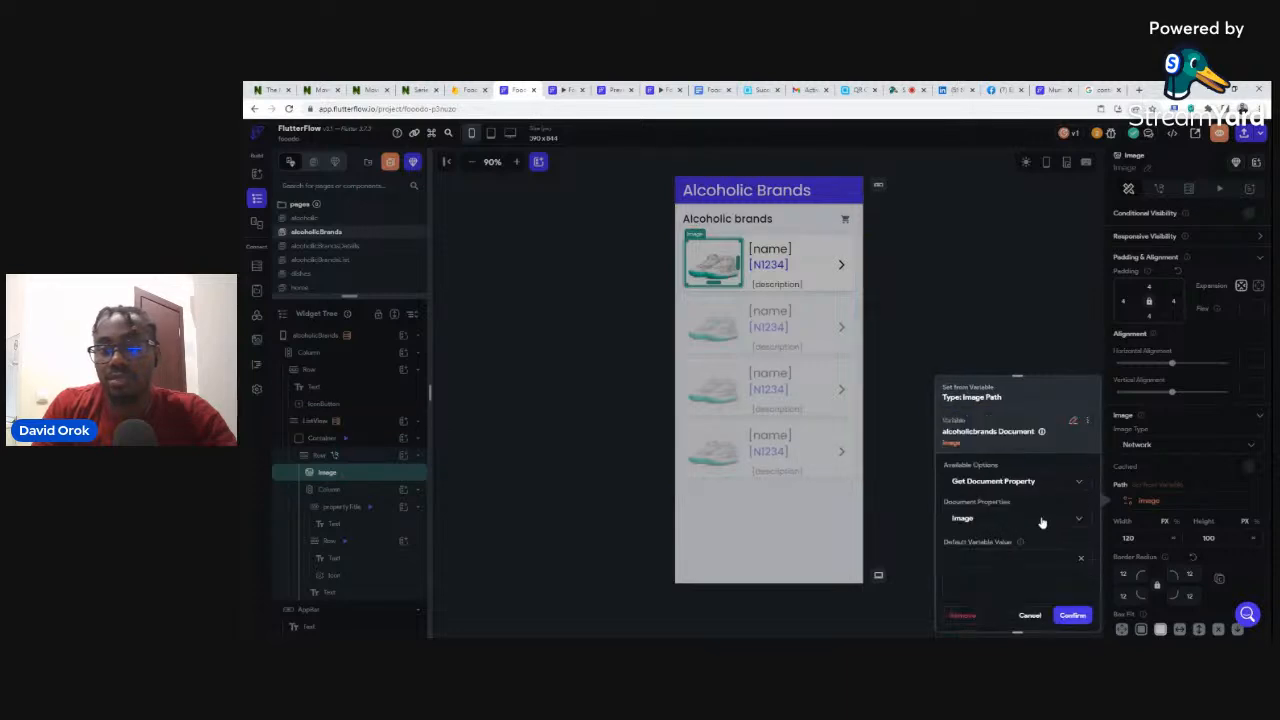
{"action": "left_click", "coordinate": [1076, 615]}
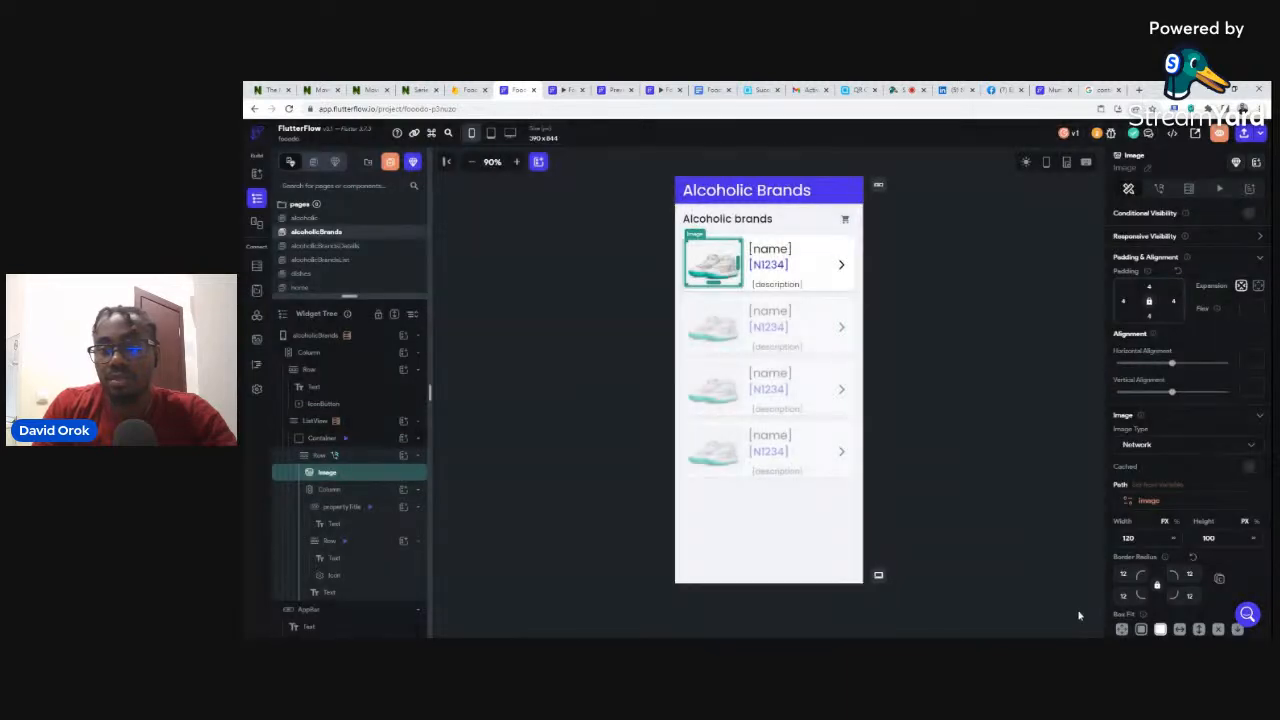
{"action": "left_click", "coordinate": [956, 296]}
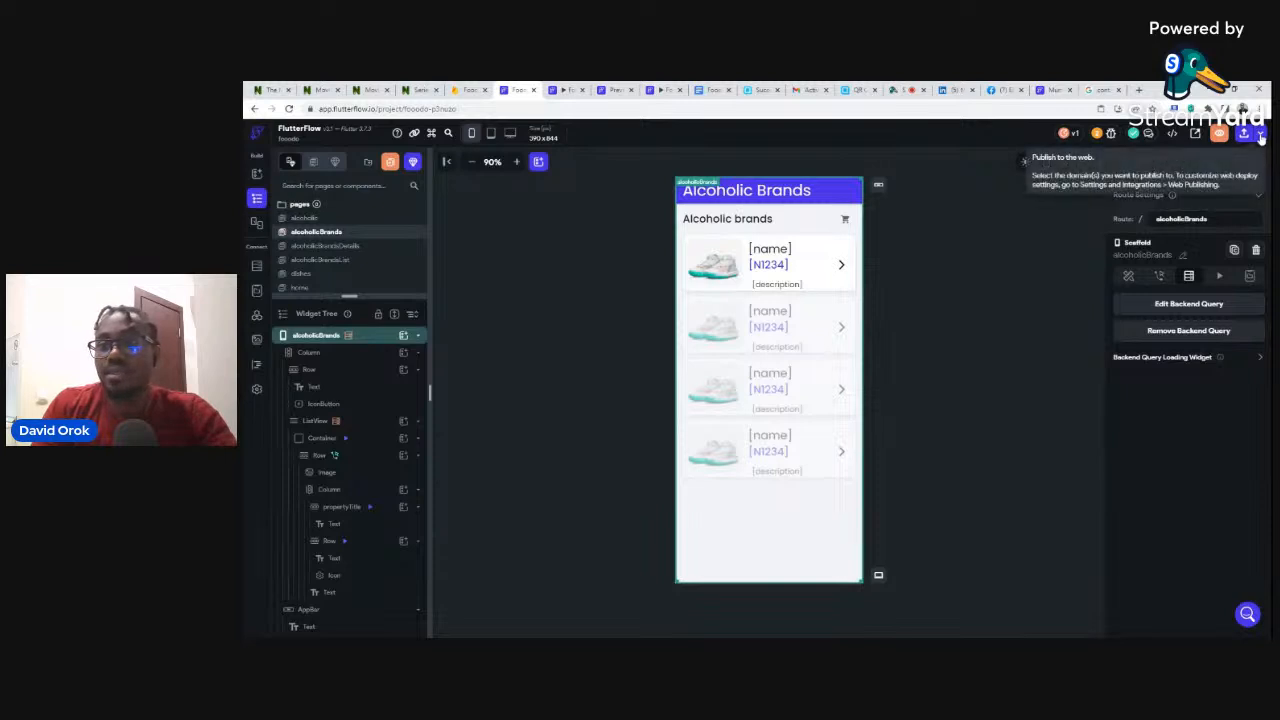
{"action": "left_click", "coordinate": [1259, 134]}
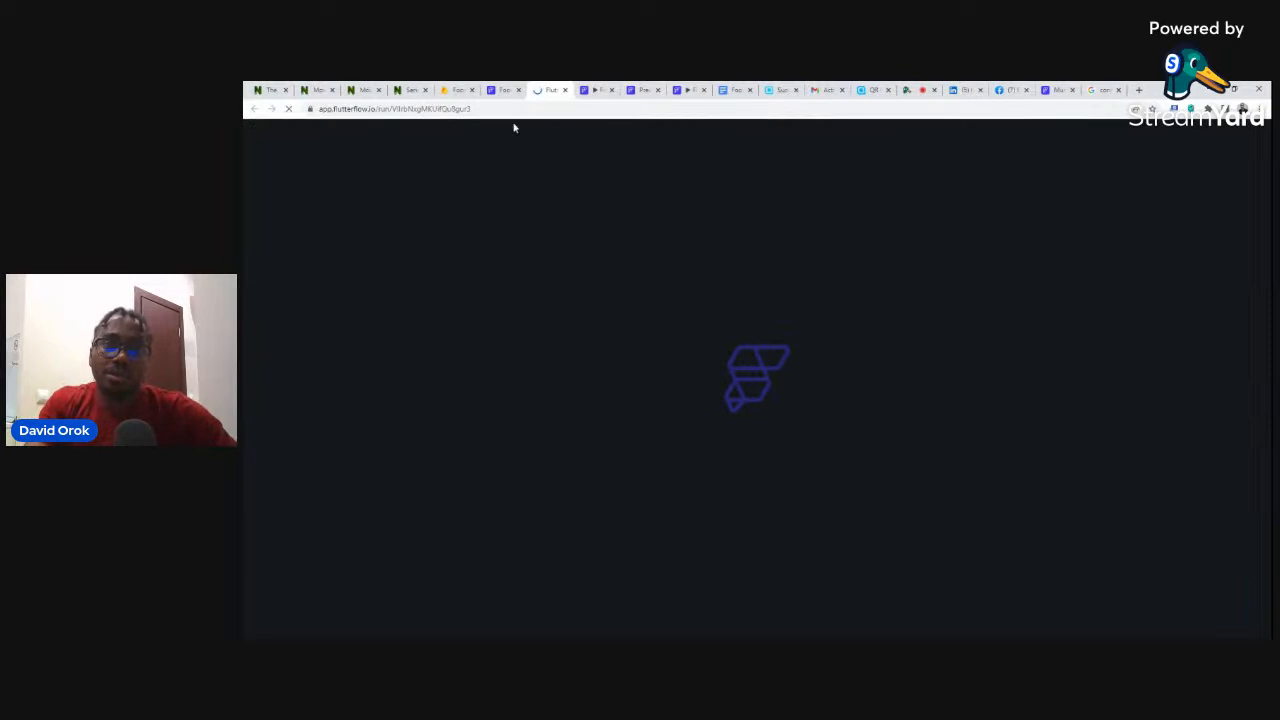
- Back in the editor, close Project Run Versions and open the alcoholicBrandsDetails page
{"action": "left_click", "coordinate": [506, 90]}
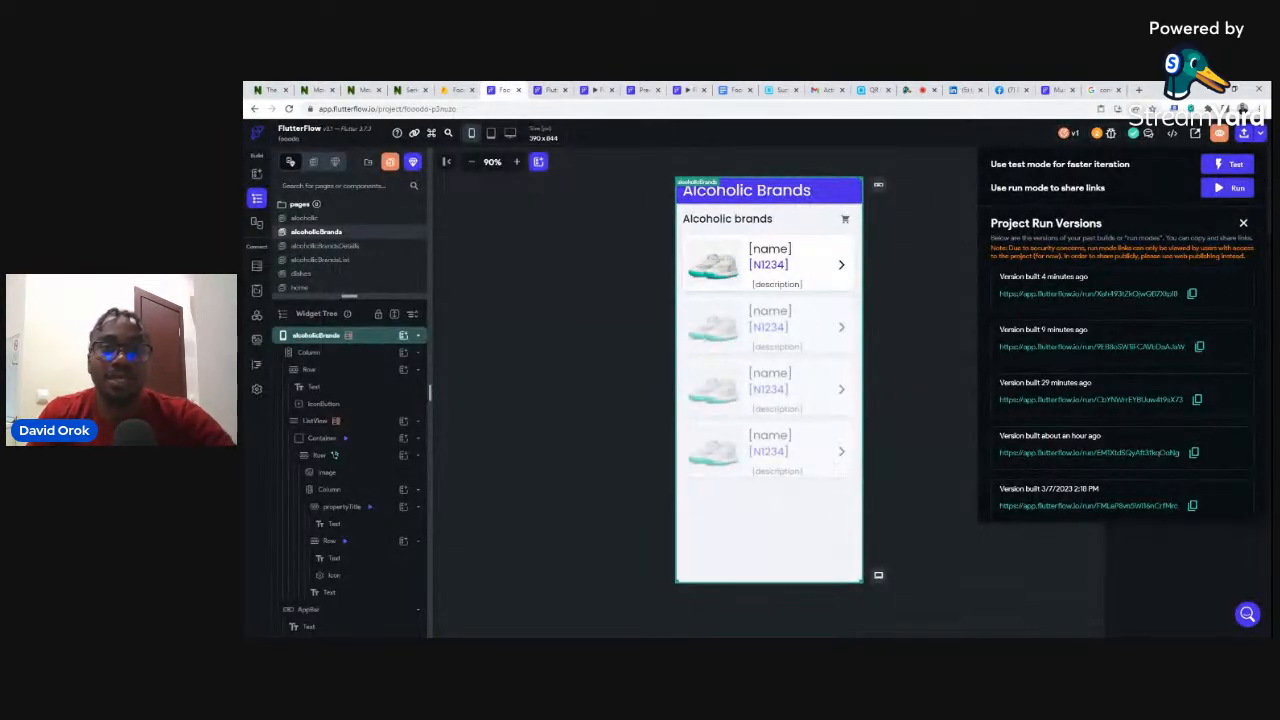
{"action": "left_click", "coordinate": [594, 237]}
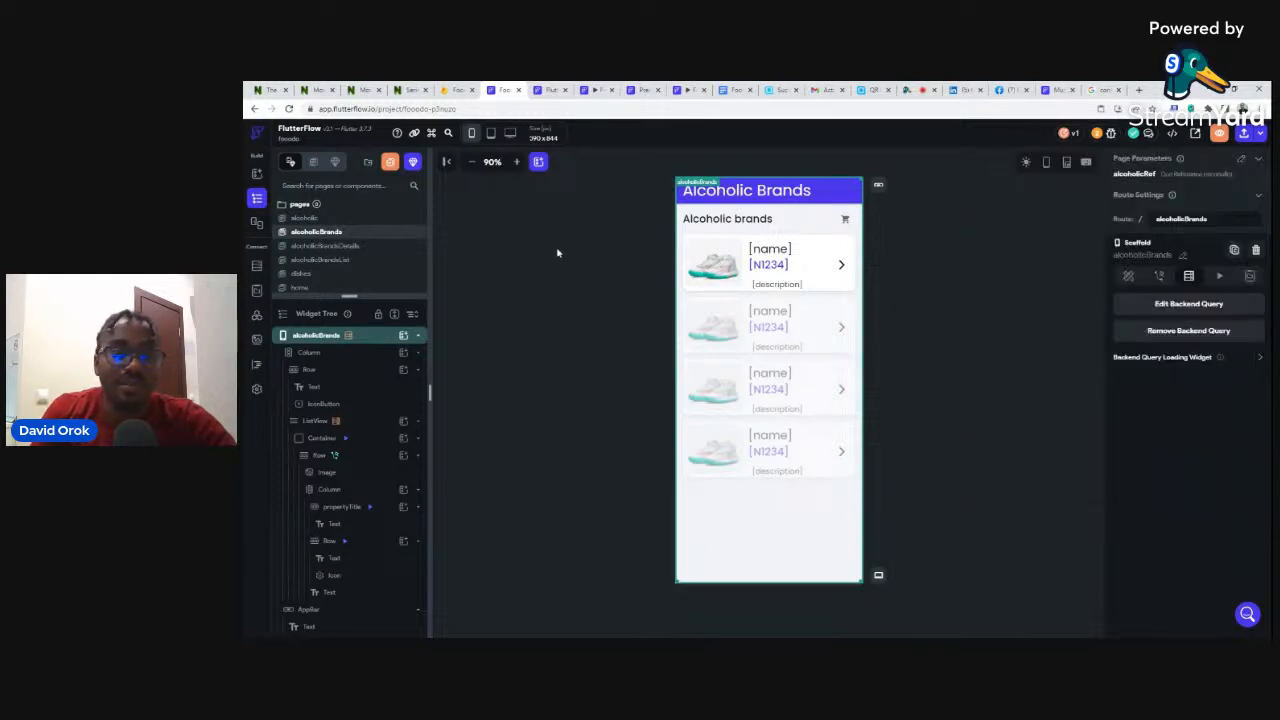
{"action": "left_click_drag", "start_coordinate": [350, 297], "coordinate": [360, 327]}
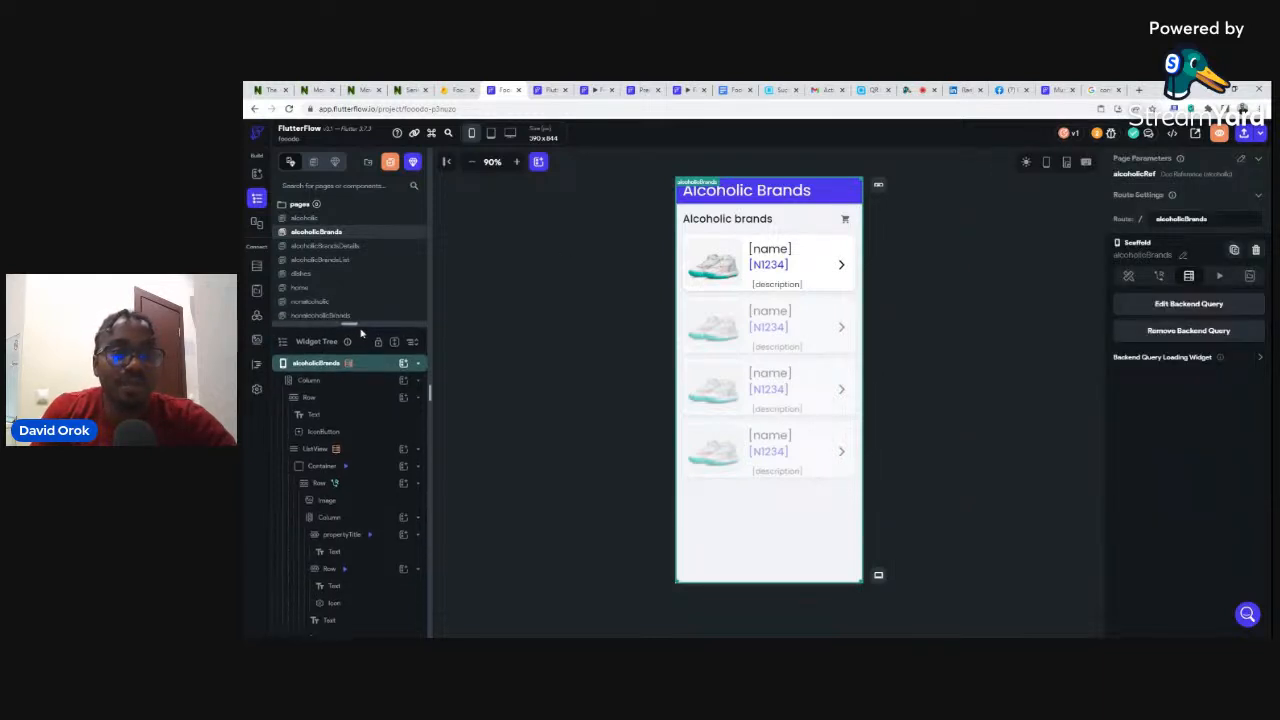
{"action": "left_click", "coordinate": [327, 246]}
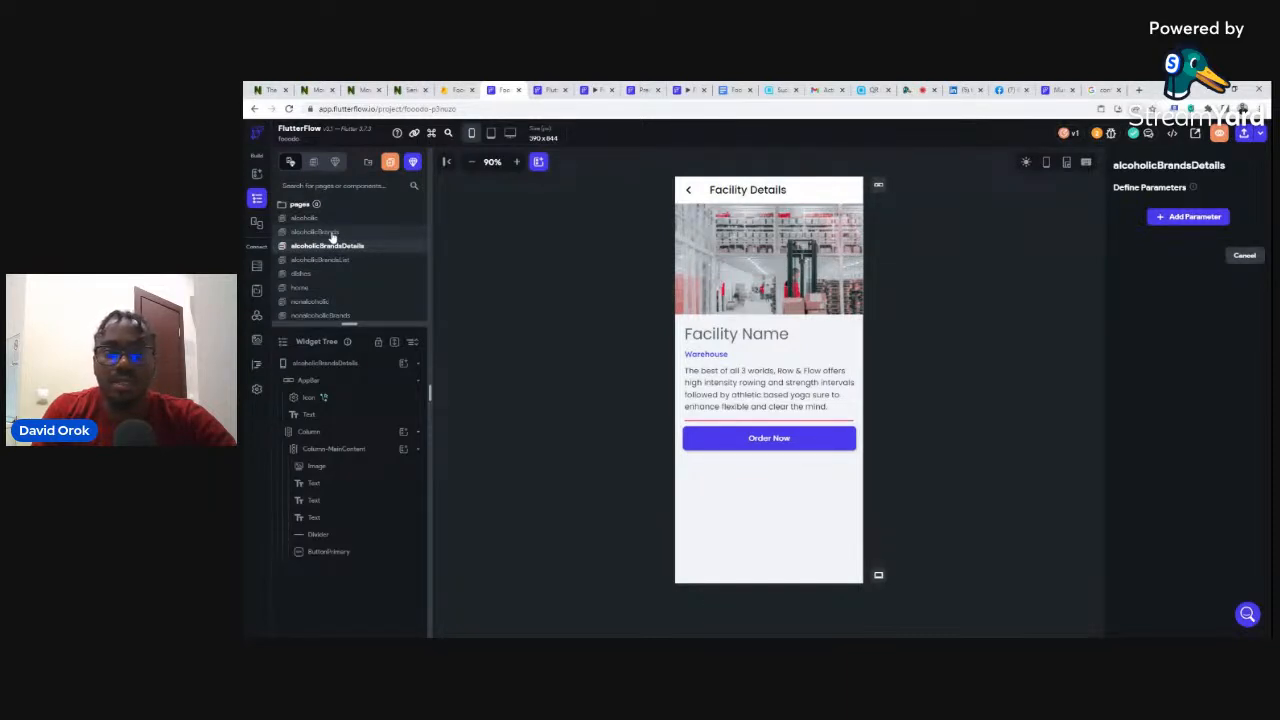
{"action": "left_click", "coordinate": [316, 232]}
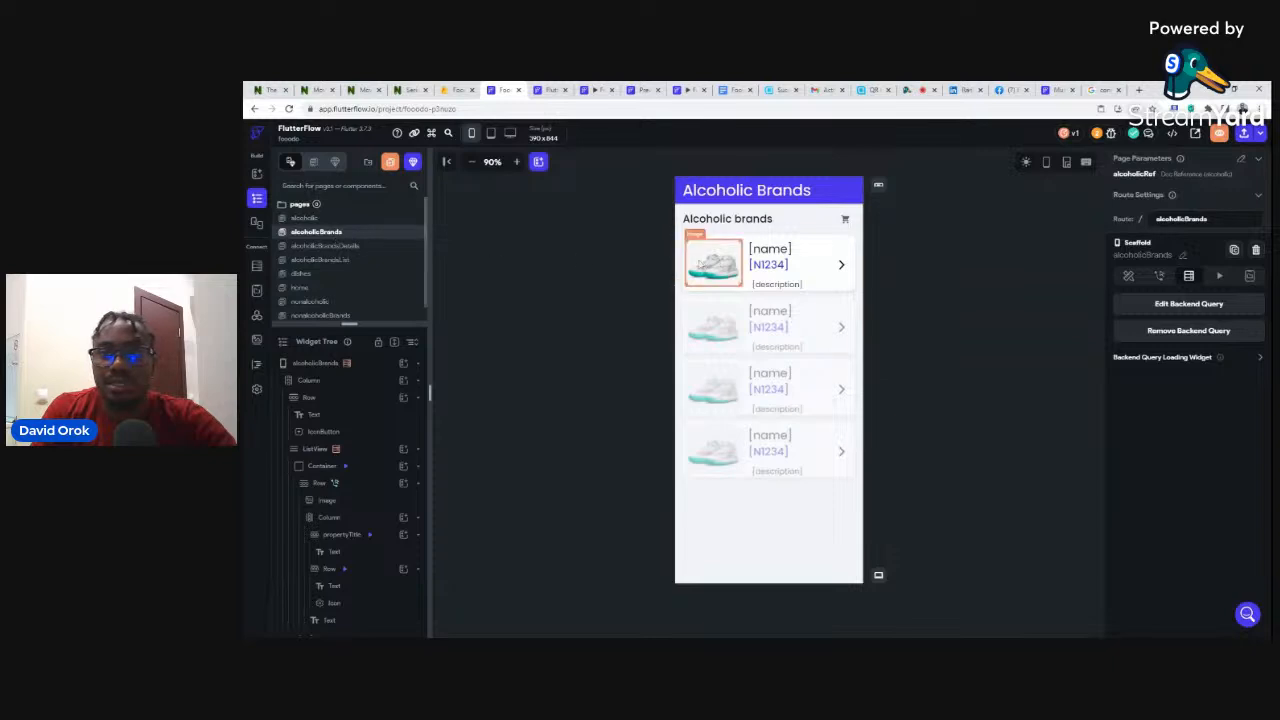
- Define the details page parameter alcoholicbrandsRef as a DocumentReference to alcoholicbrands
{"action": "left_click", "coordinate": [686, 262]}
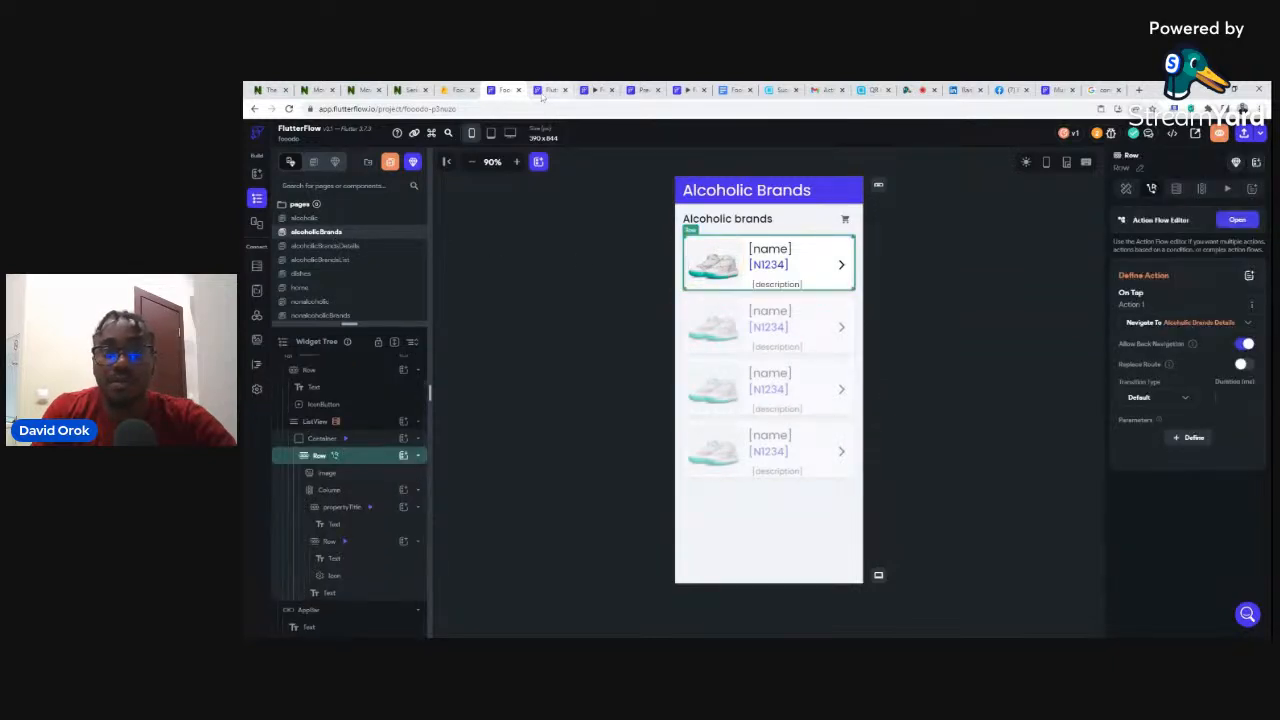
{"action": "left_click", "coordinate": [551, 90]}
{"action": "left_click", "coordinate": [499, 90]}
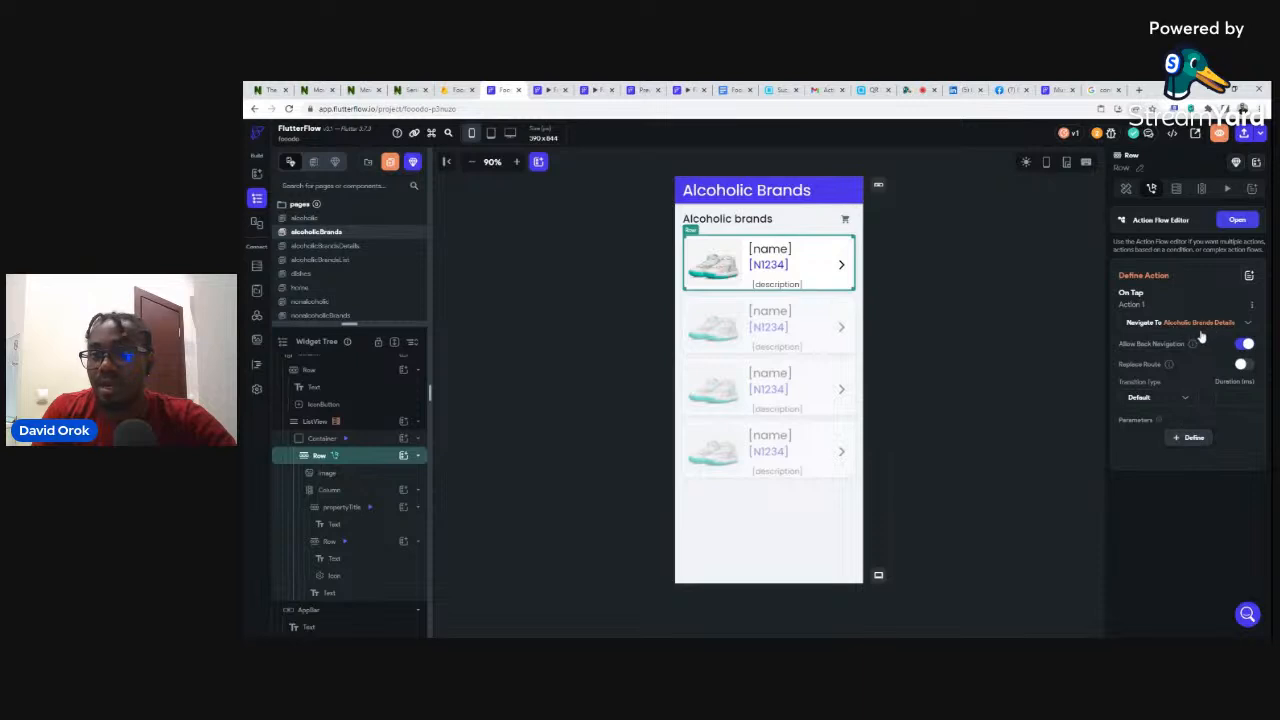
{"action": "left_click", "coordinate": [1194, 439]}
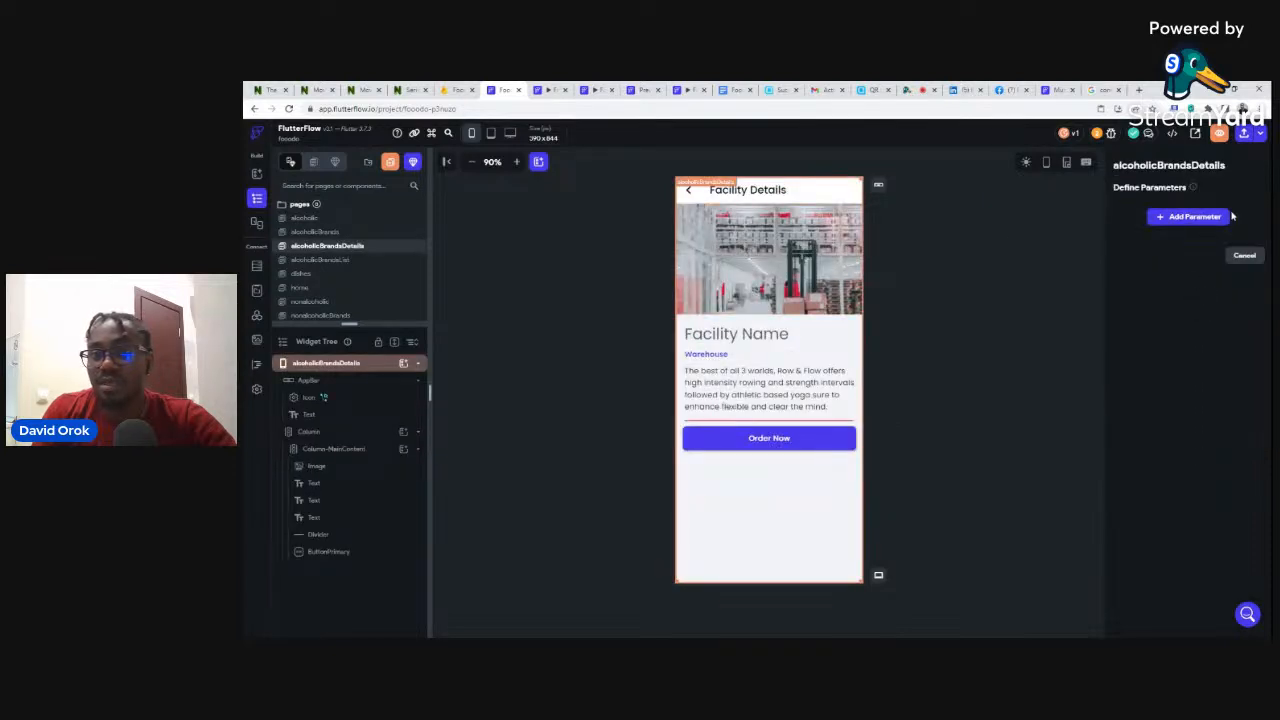
{"action": "left_click", "coordinate": [1194, 217]}
{"action": "left_click", "coordinate": [1165, 255]}
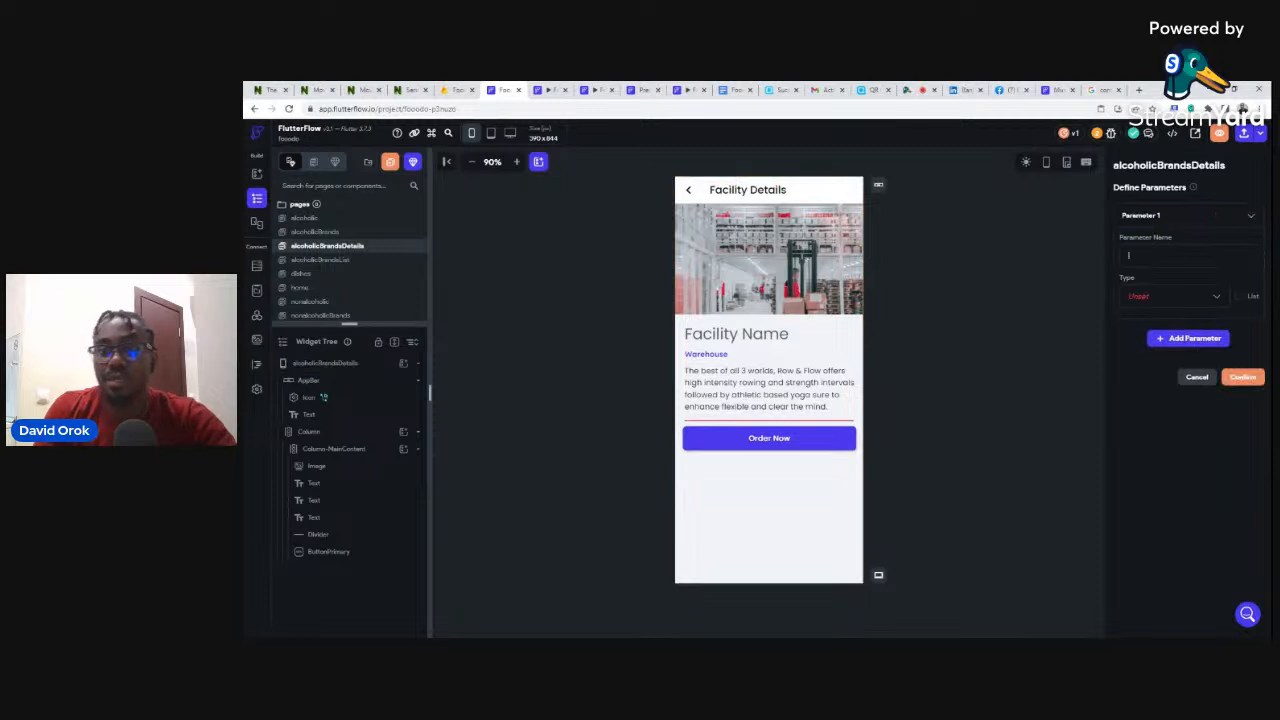
{"action": "type", "text": "i"}
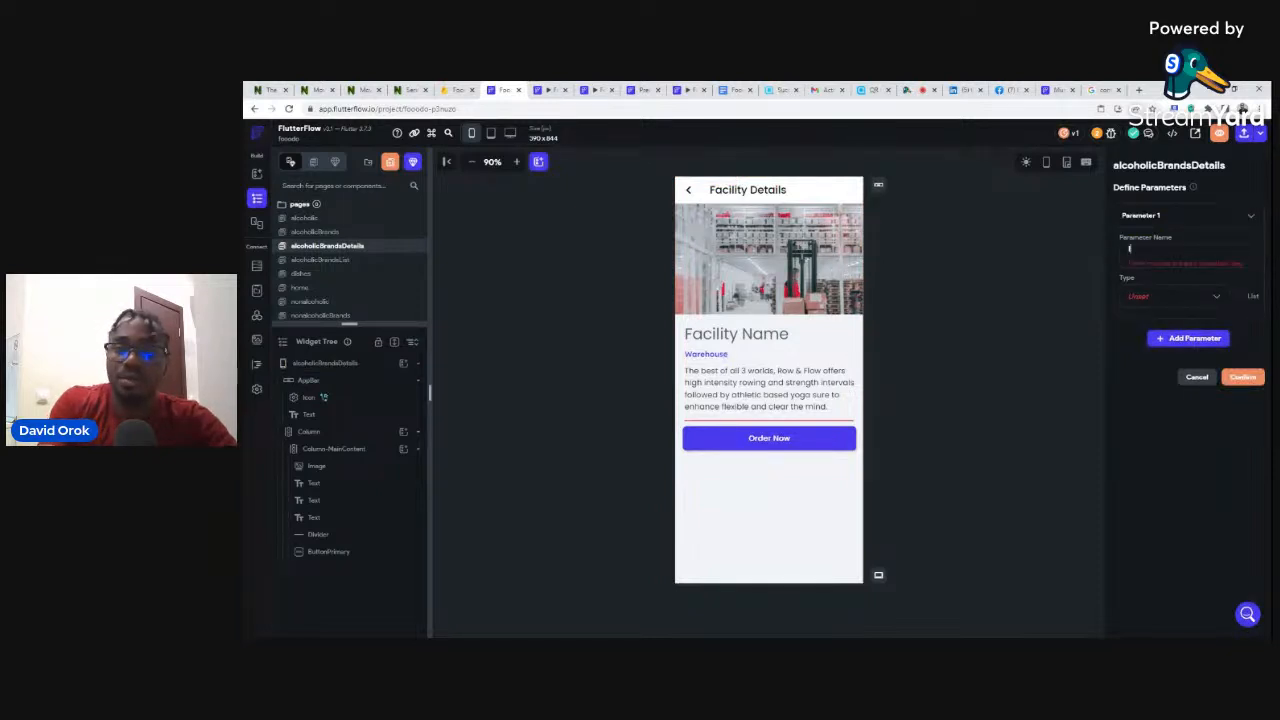
{"action": "type", "text": "alcoholicbrandsRef"}
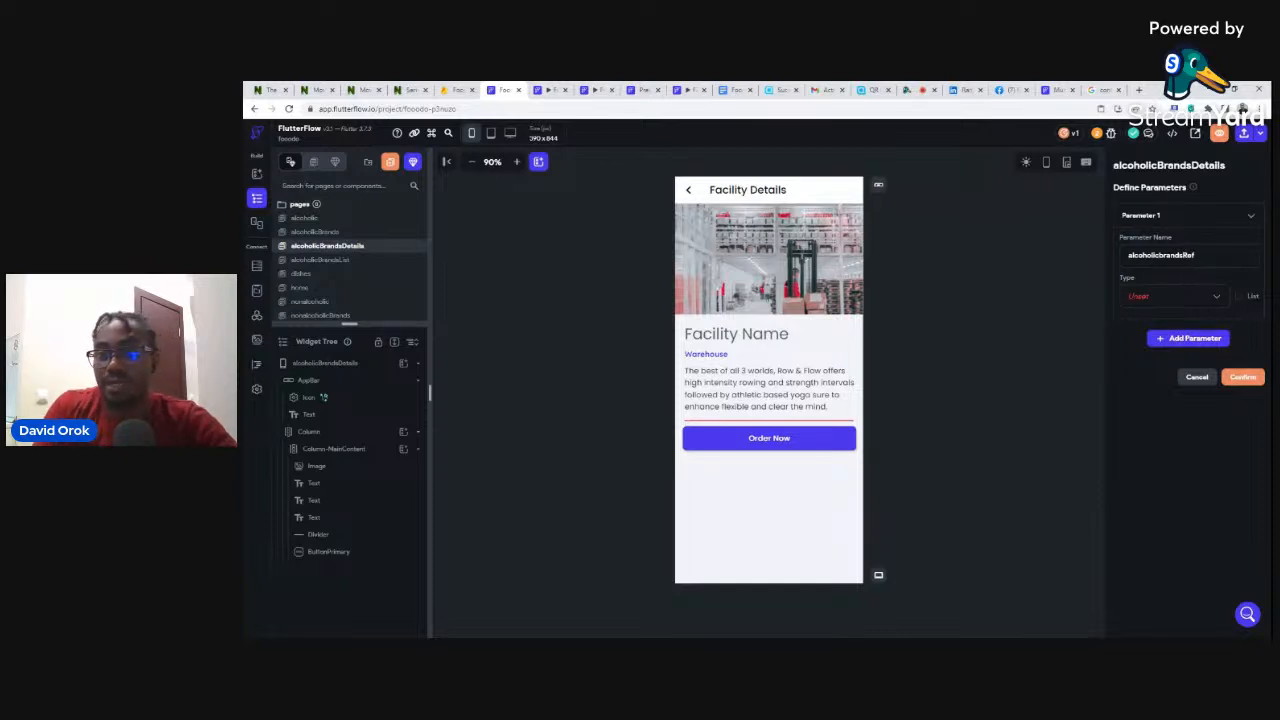
{"action": "left_click", "coordinate": [1142, 296]}
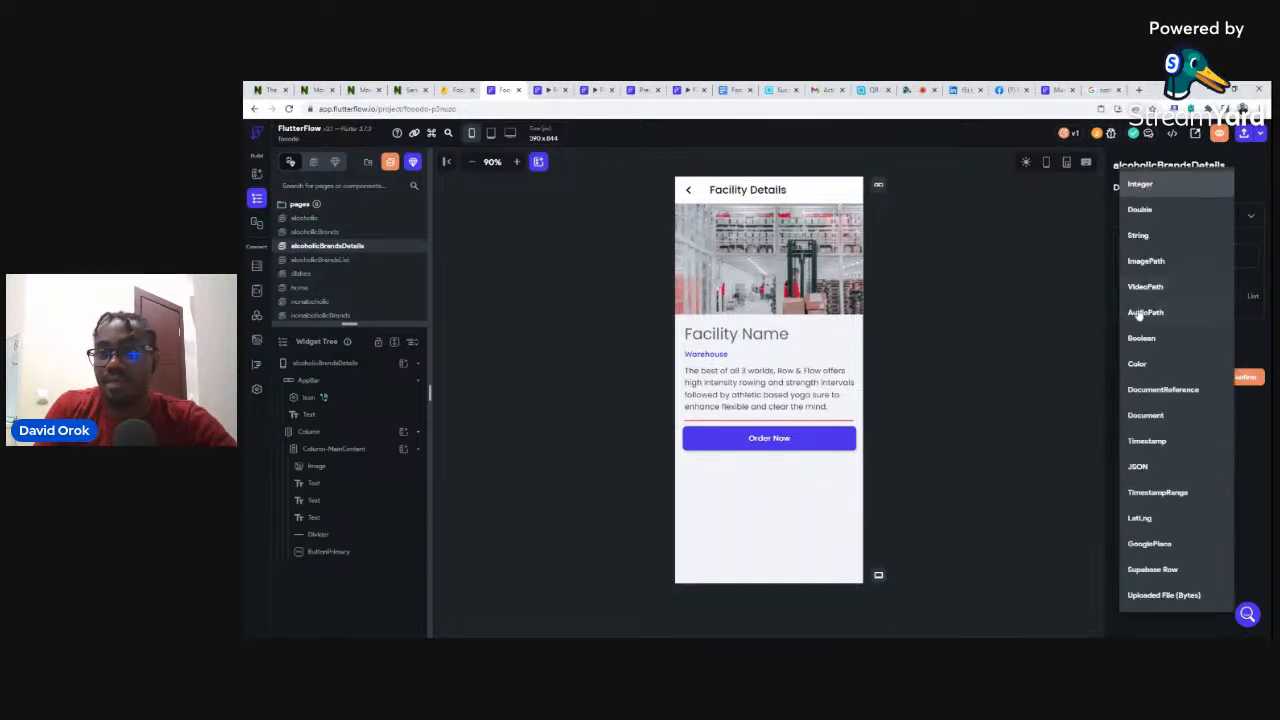
{"action": "left_click", "coordinate": [1151, 392]}
{"action": "left_click", "coordinate": [1155, 340]}
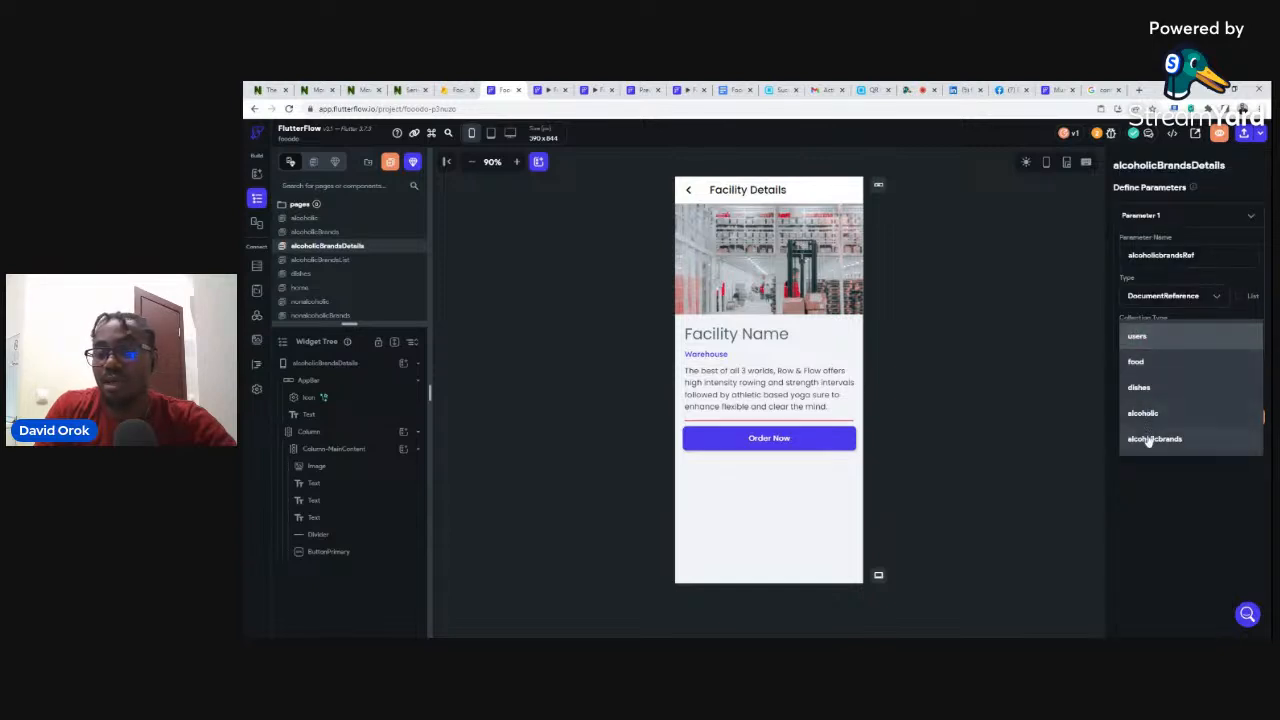
{"action": "left_click", "coordinate": [1152, 439]}
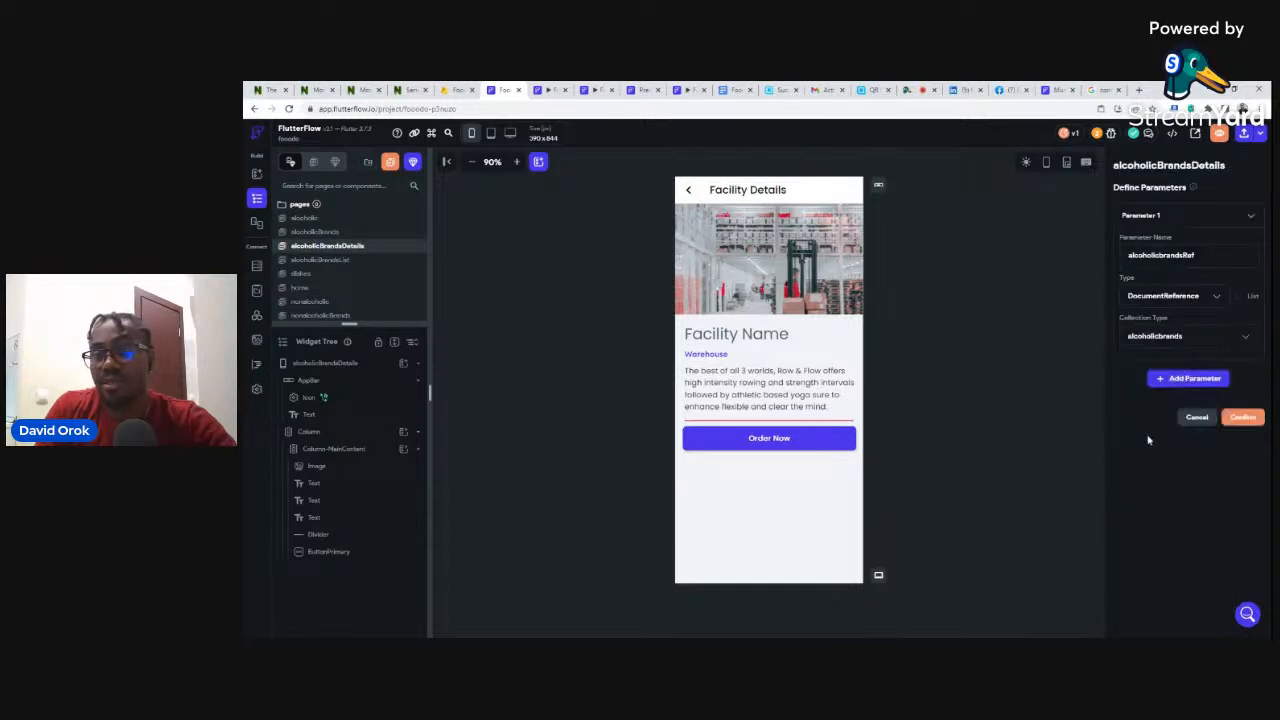
{"action": "left_click", "coordinate": [1242, 419]}
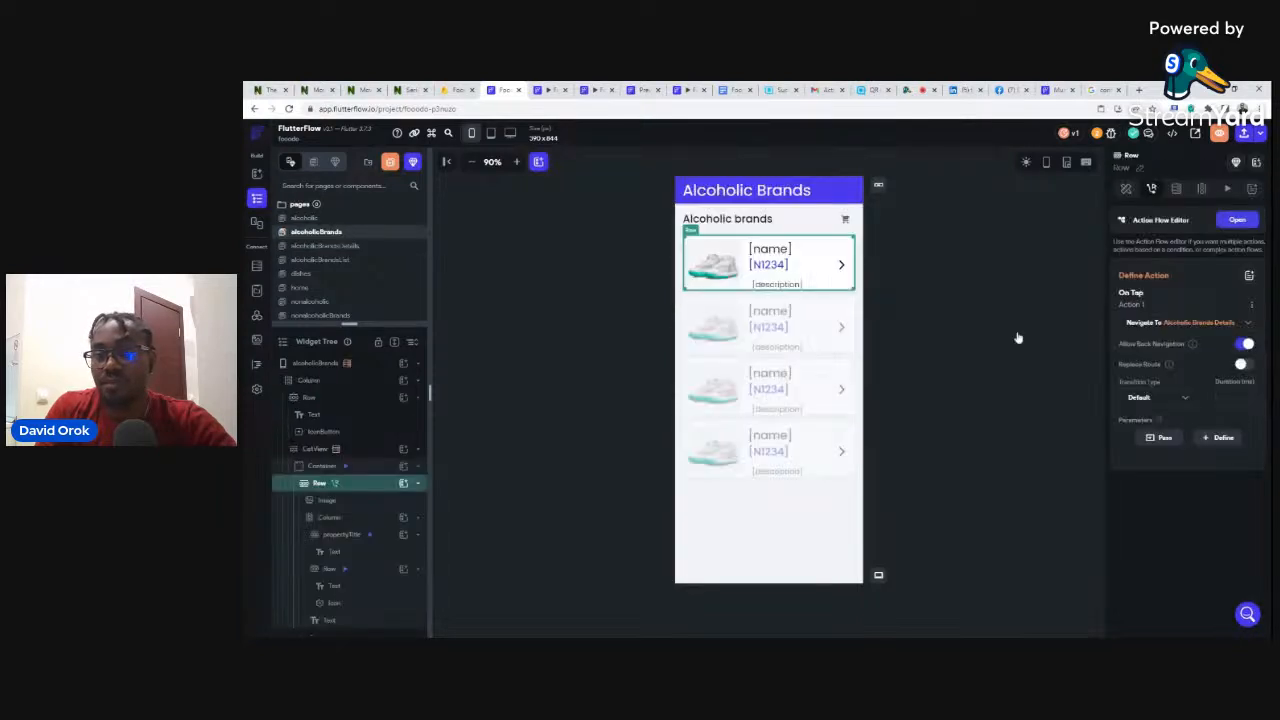
- In the row's Navigate To action, pass the alcoholicbrands document Reference as alcoholicbrandsRef
{"action": "left_click", "coordinate": [1162, 438]}
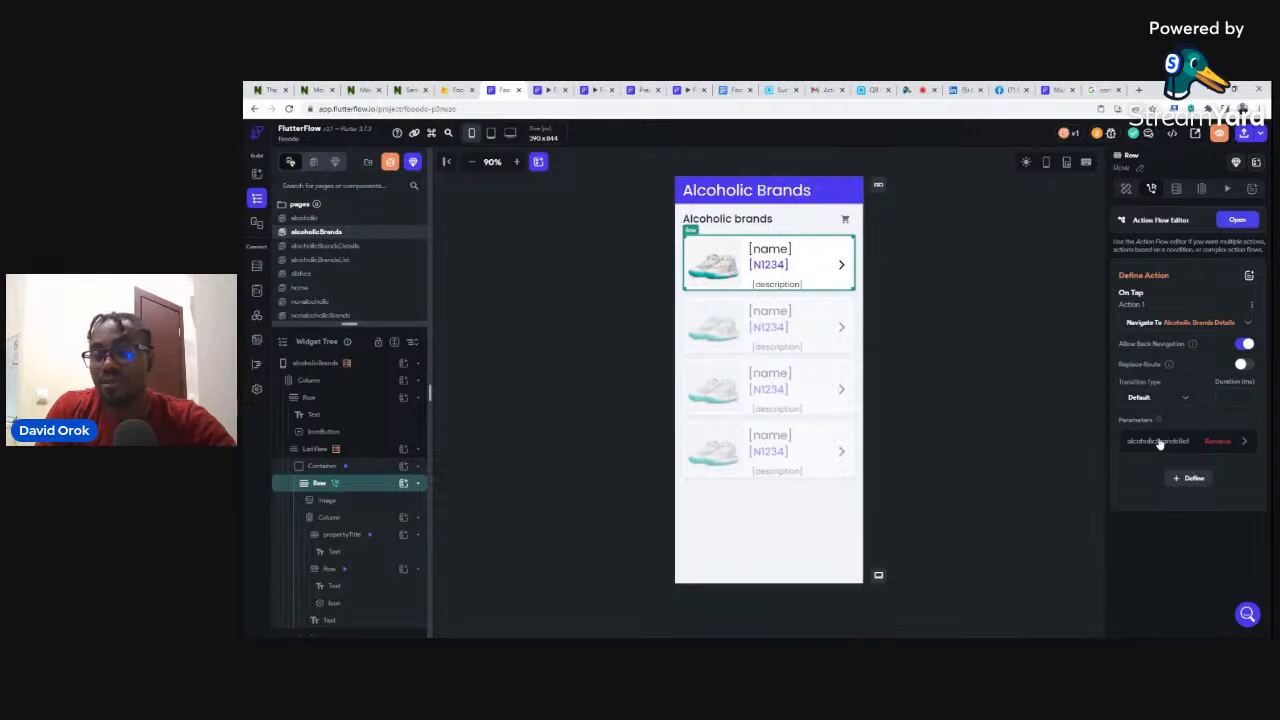
{"action": "left_click", "coordinate": [1148, 441]}
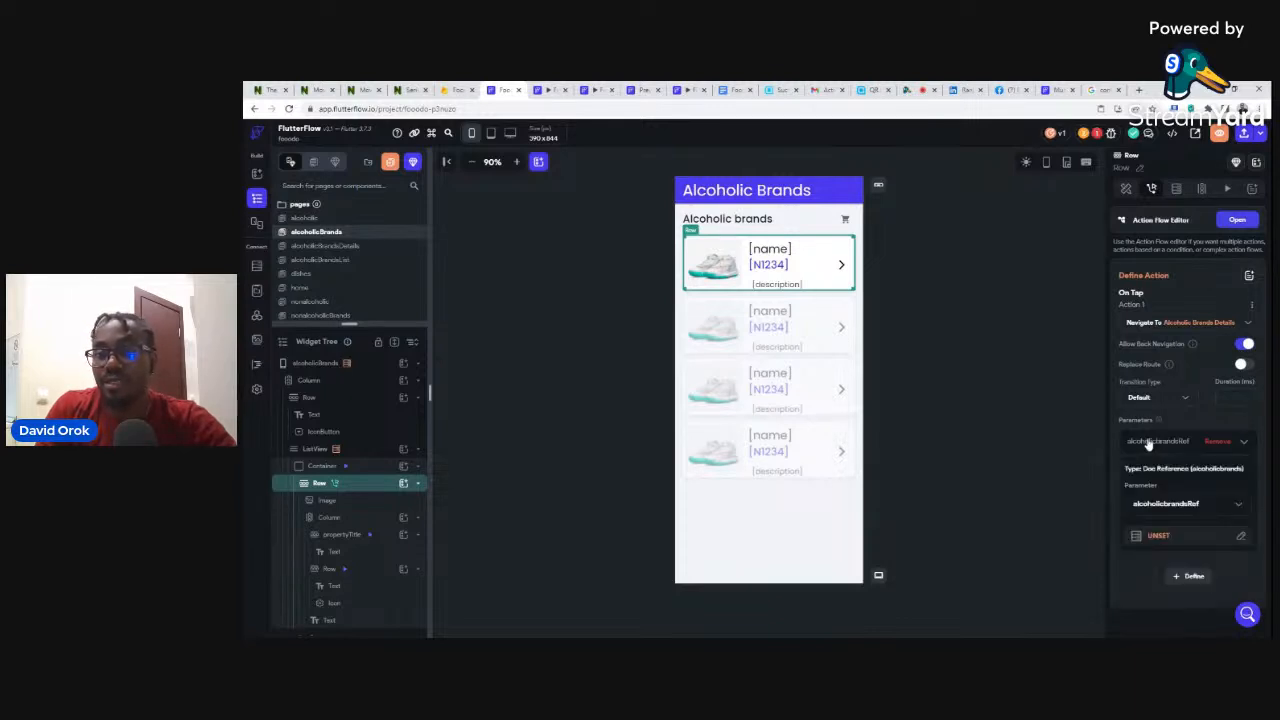
{"action": "left_click", "coordinate": [1152, 538]}
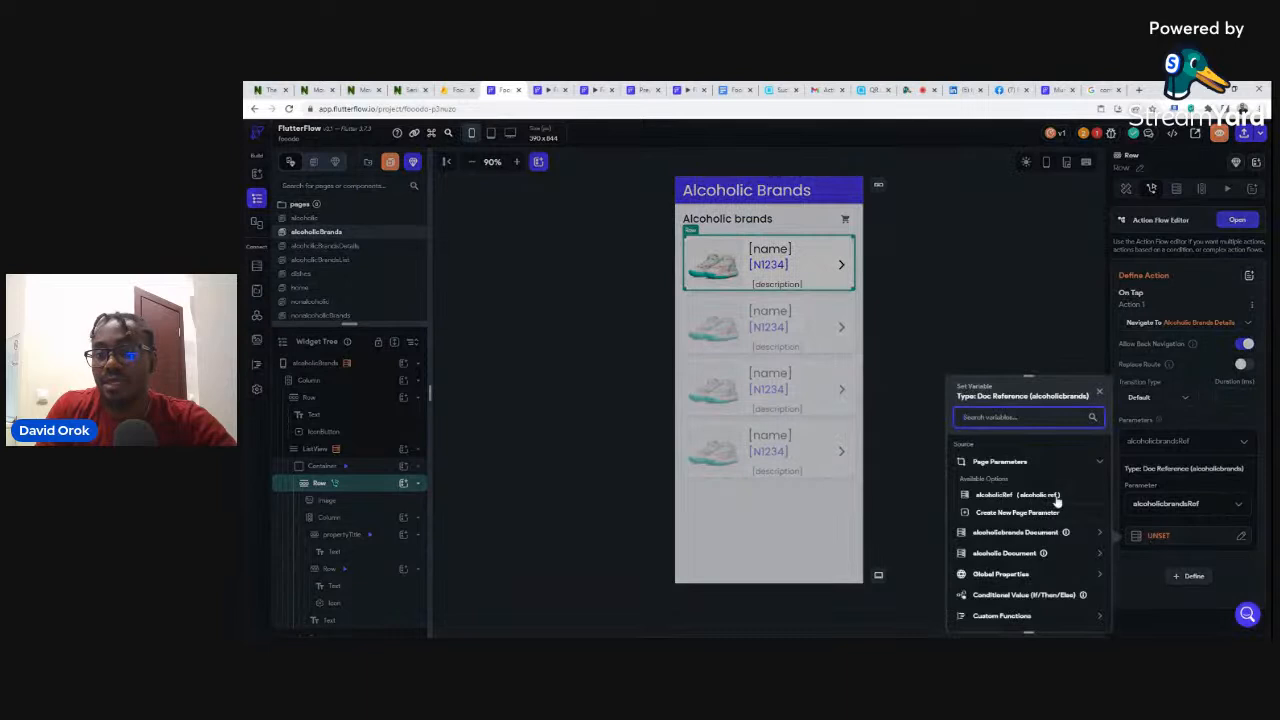
{"action": "left_click", "coordinate": [1003, 495]}
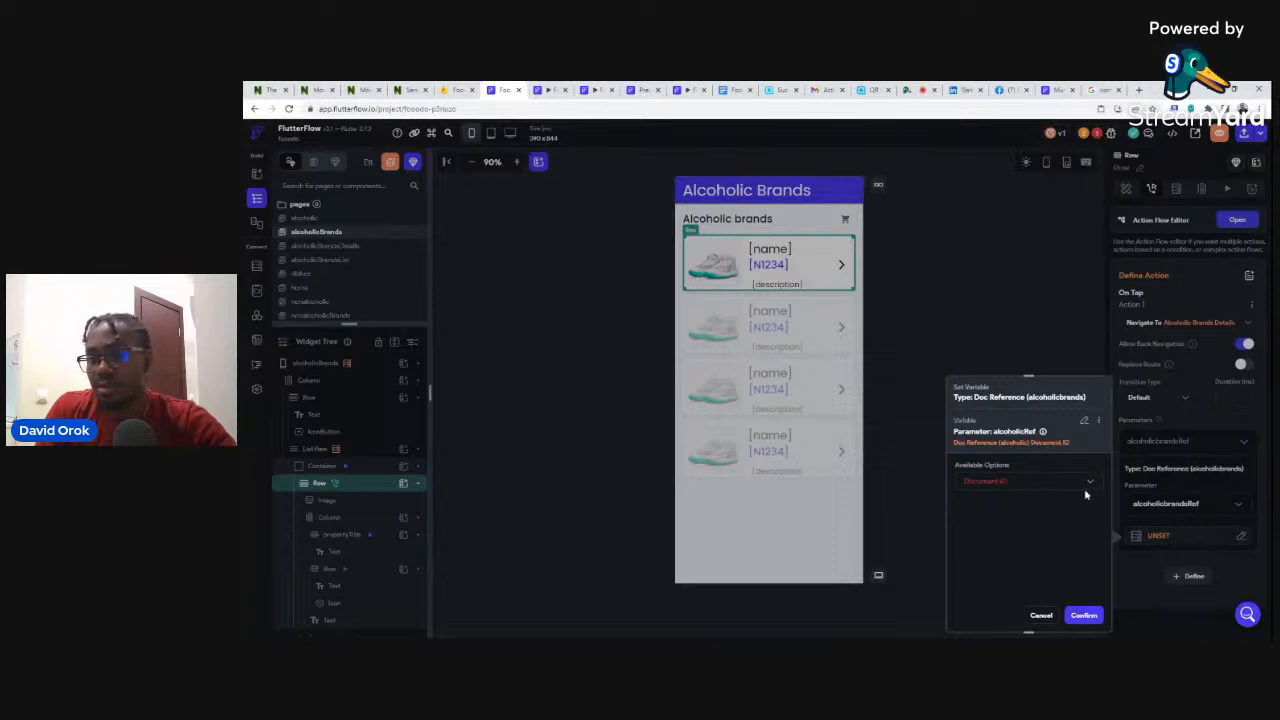
{"action": "left_click", "coordinate": [1086, 421]}
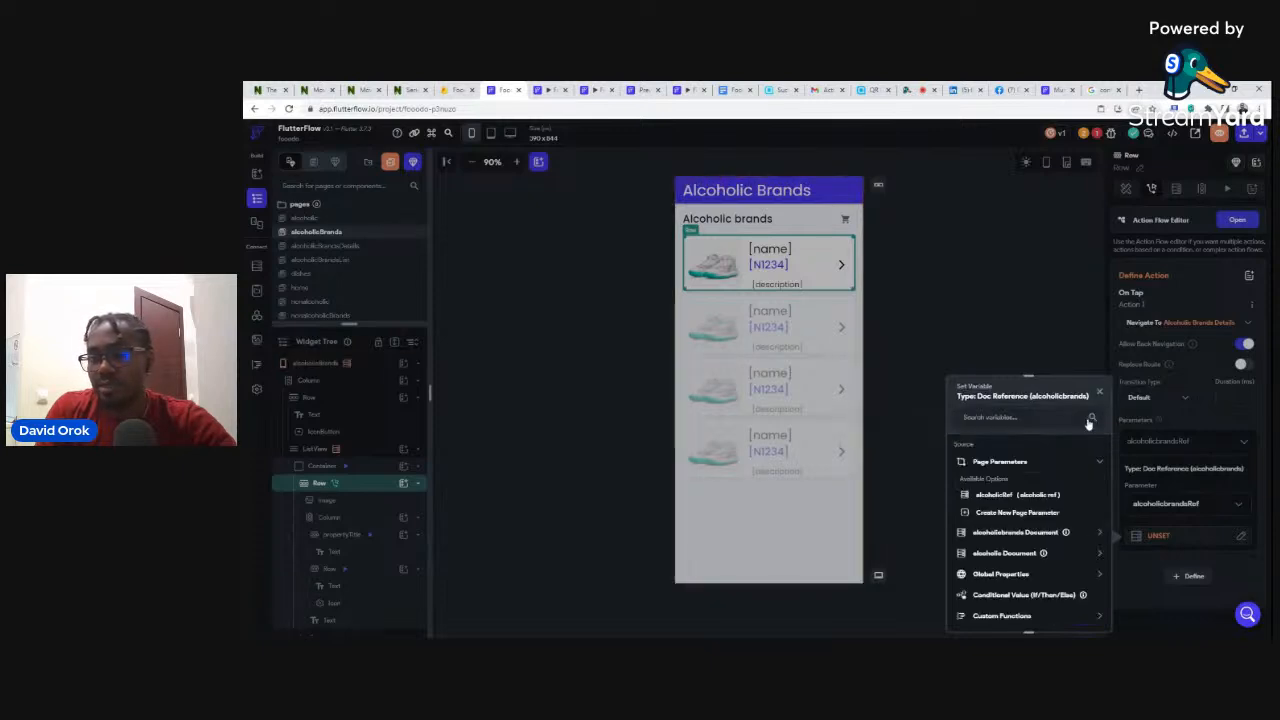
{"action": "left_click", "coordinate": [1006, 535]}
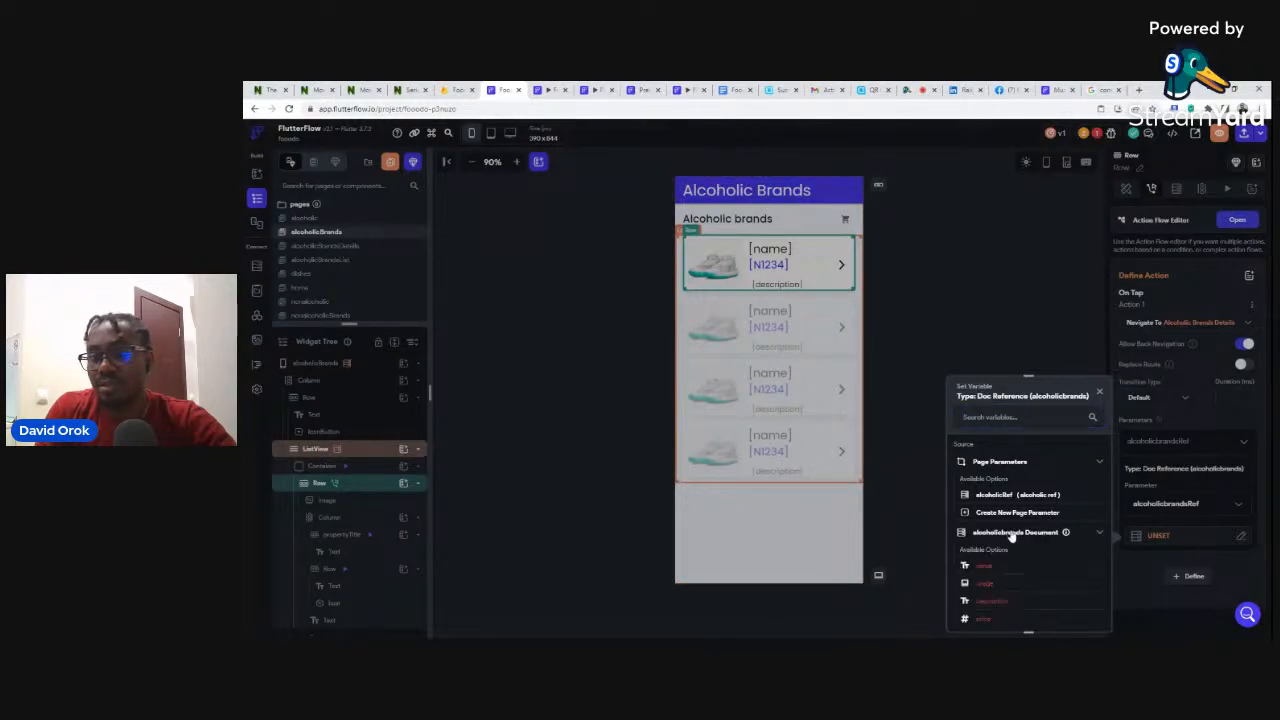
{"action": "scroll", "coordinate": [1008, 565], "scroll_direction": "down", "scroll_amount": 1}
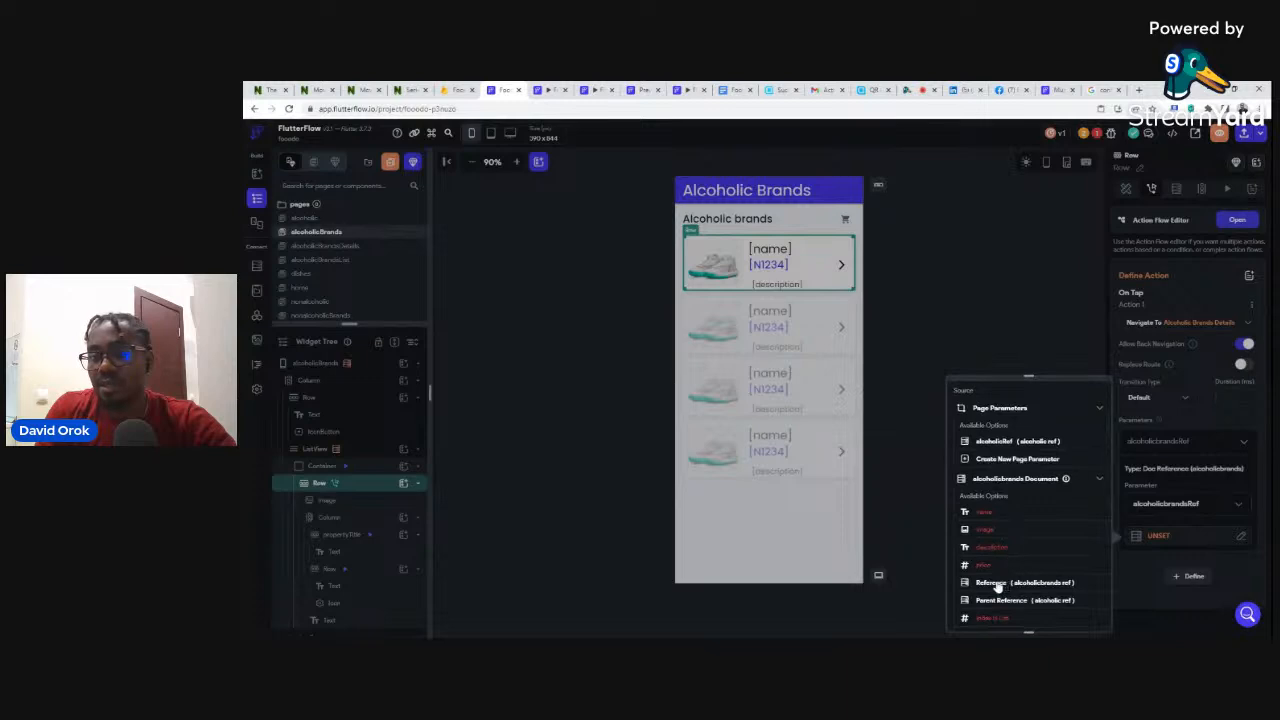
{"action": "left_click", "coordinate": [998, 586]}
{"action": "left_click", "coordinate": [1085, 614]}
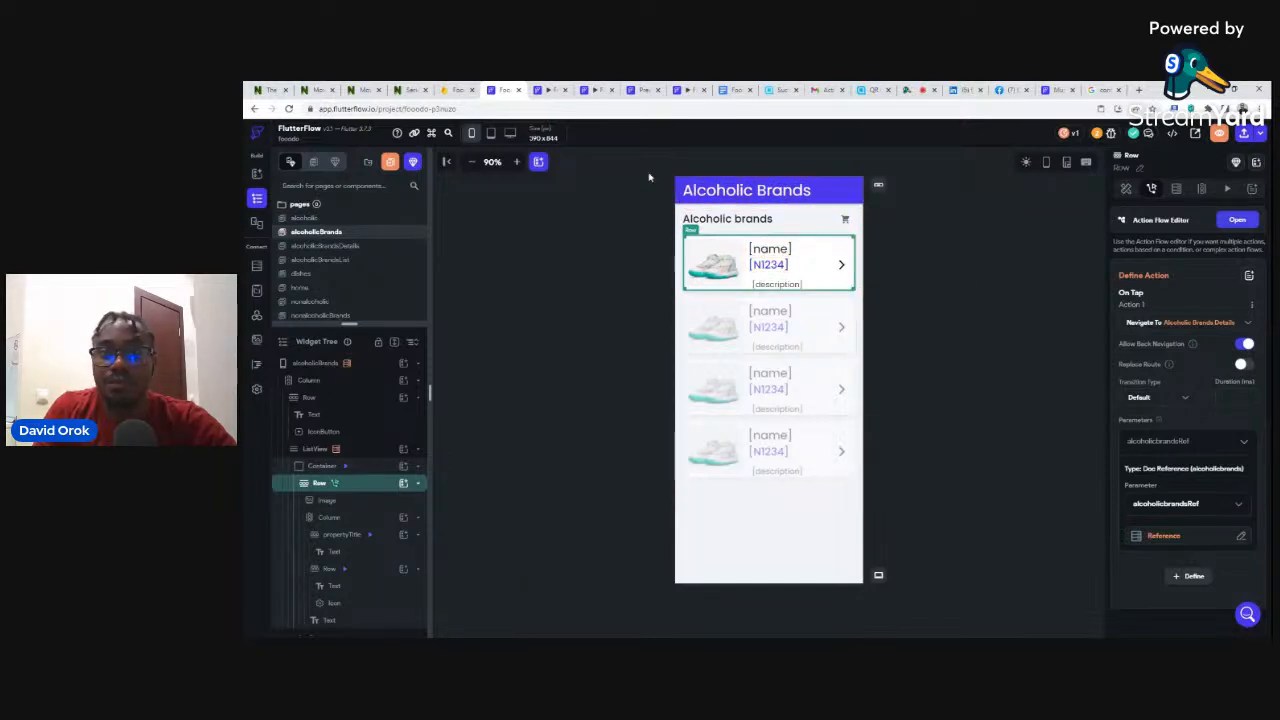
{"action": "left_click", "coordinate": [333, 247]}
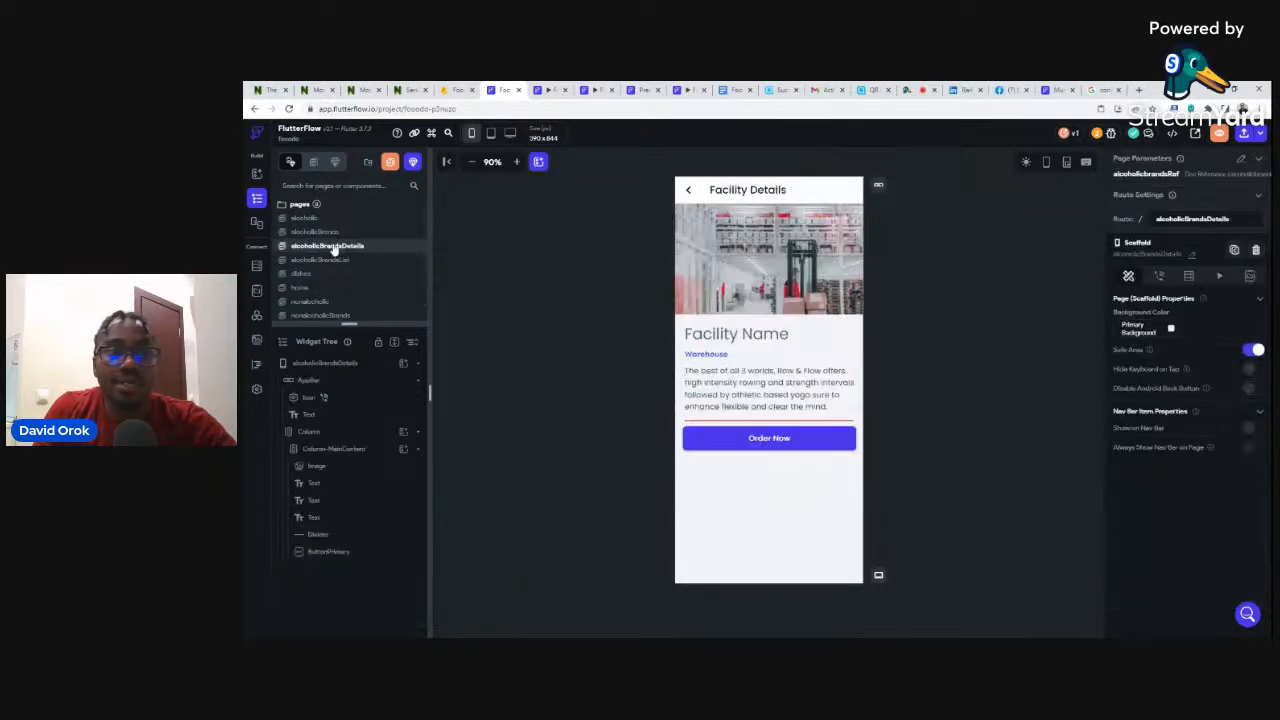
- Add a Document from Reference query on alcoholicbrands using the alcoholicbrandsRef parameter
{"action": "left_click", "coordinate": [678, 482]}
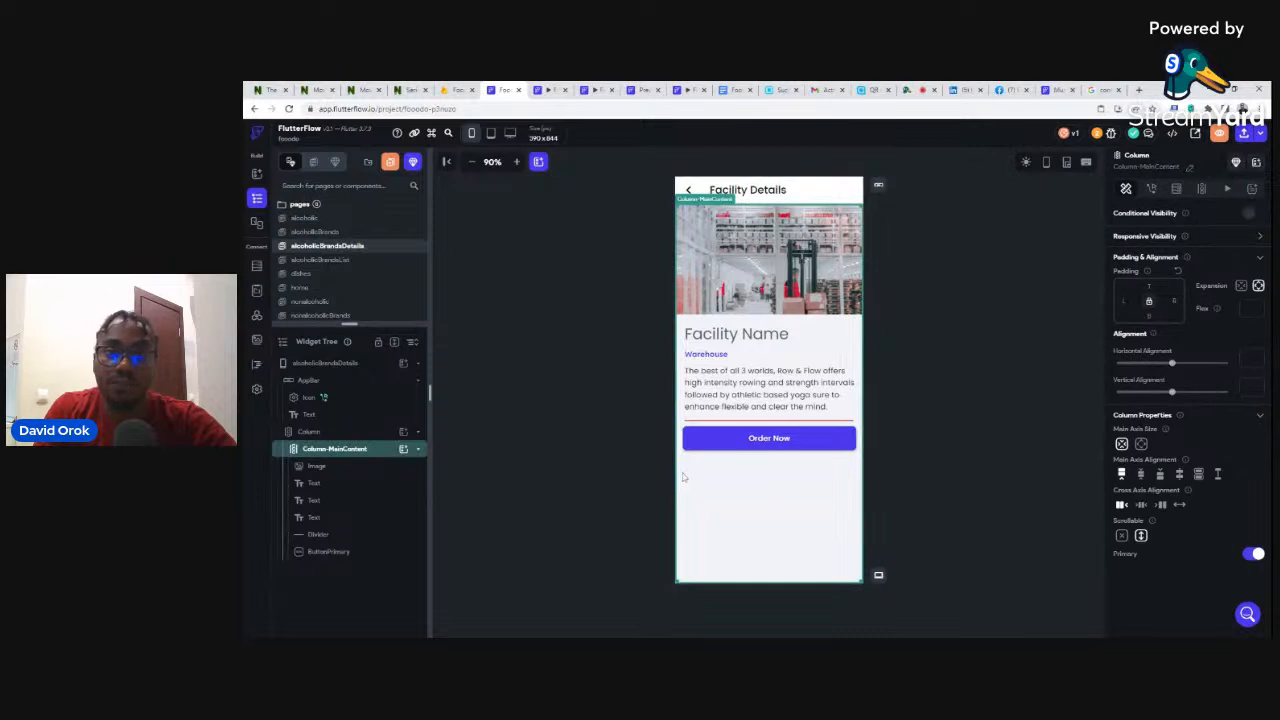
{"action": "left_click", "coordinate": [318, 365]}
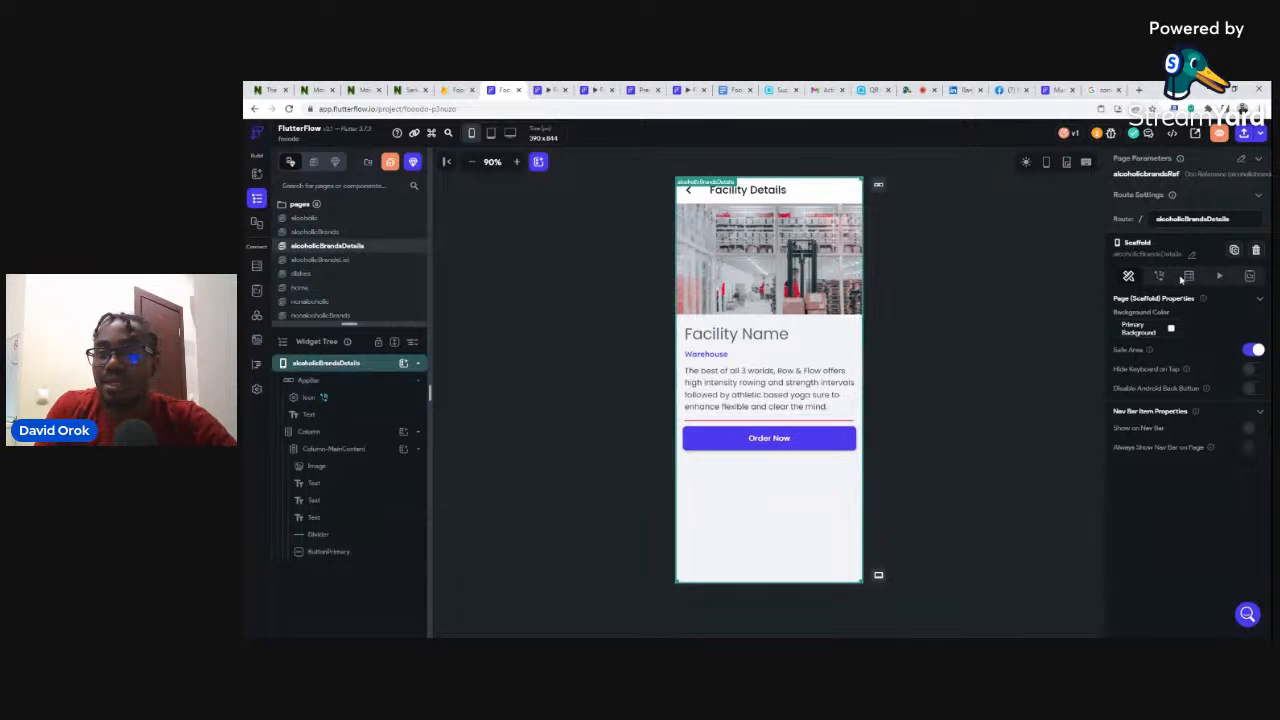
{"action": "left_click", "coordinate": [1189, 277]}
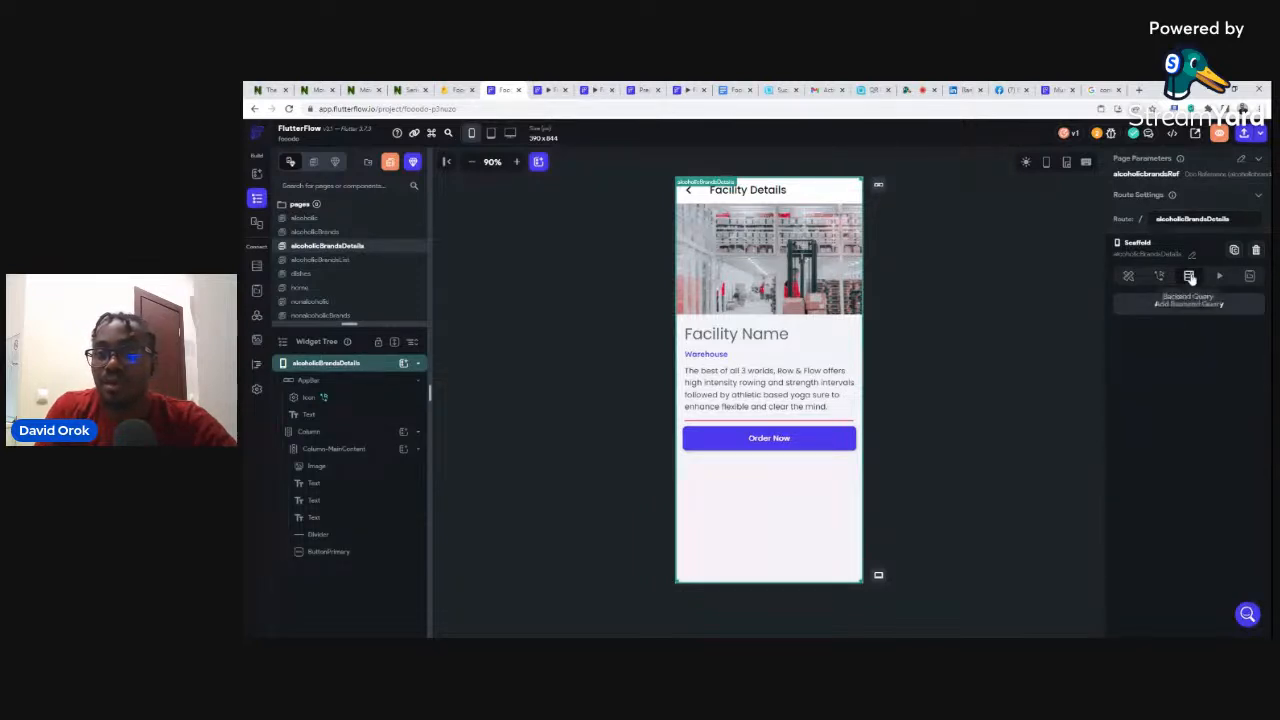
{"action": "left_click", "coordinate": [1189, 303]}
{"action": "left_click", "coordinate": [967, 330]}
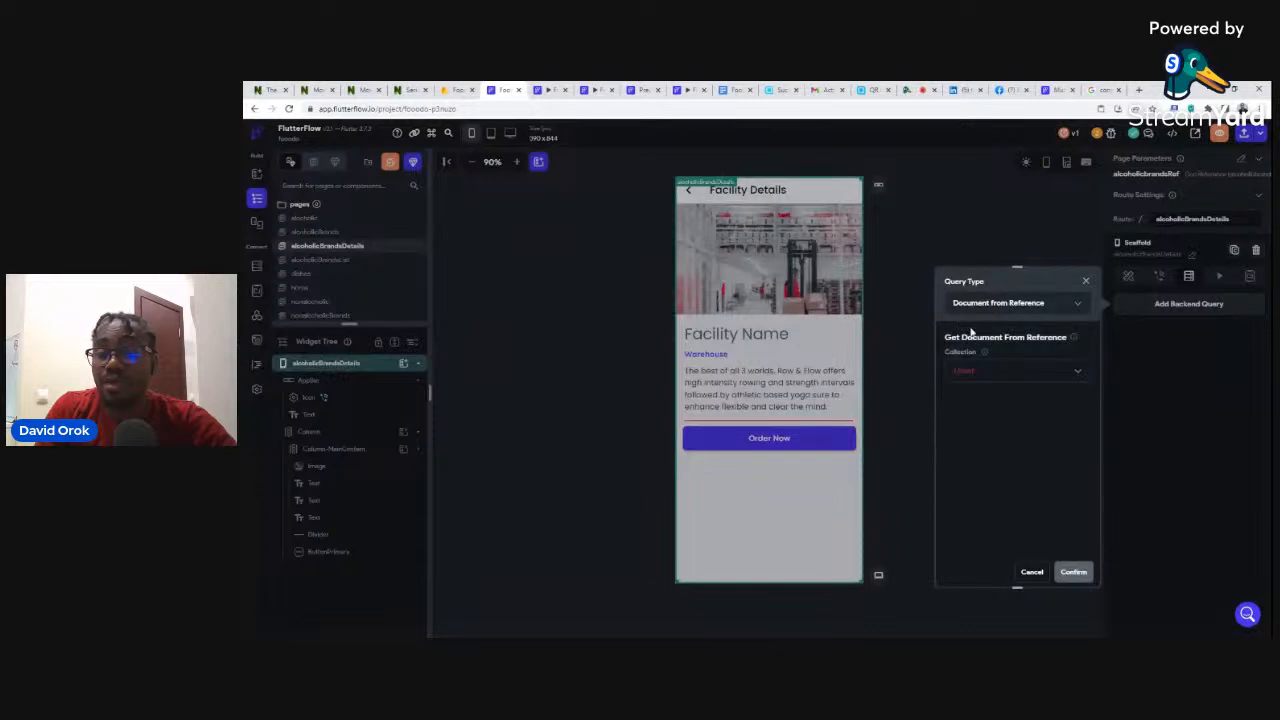
{"action": "left_click", "coordinate": [967, 372]}
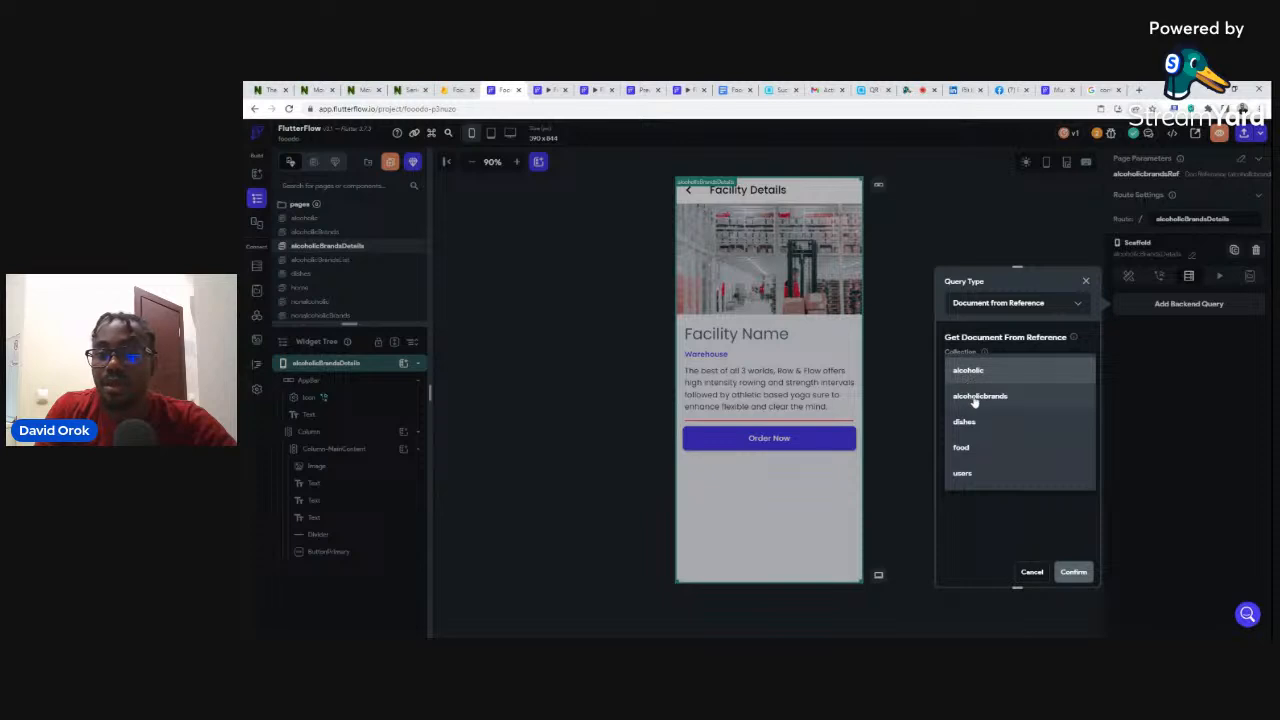
{"action": "left_click", "coordinate": [971, 397]}
{"action": "left_click", "coordinate": [977, 399]}
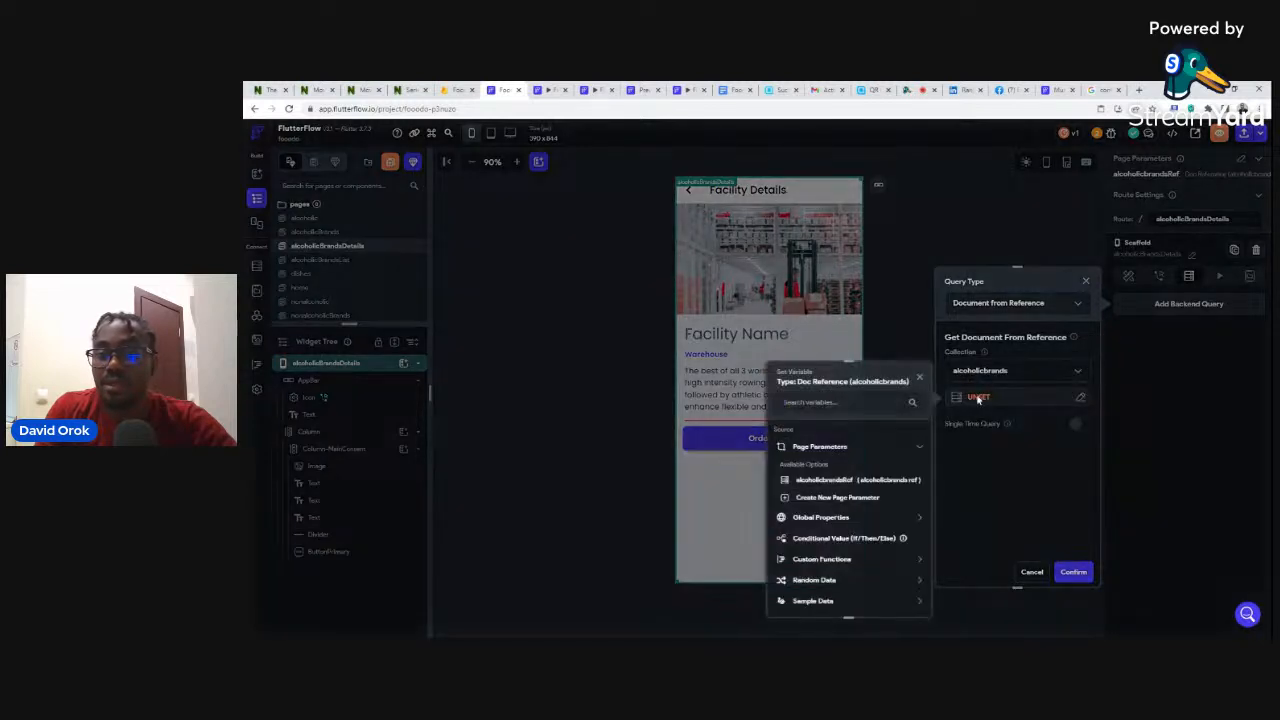
{"action": "left_click", "coordinate": [826, 481]}
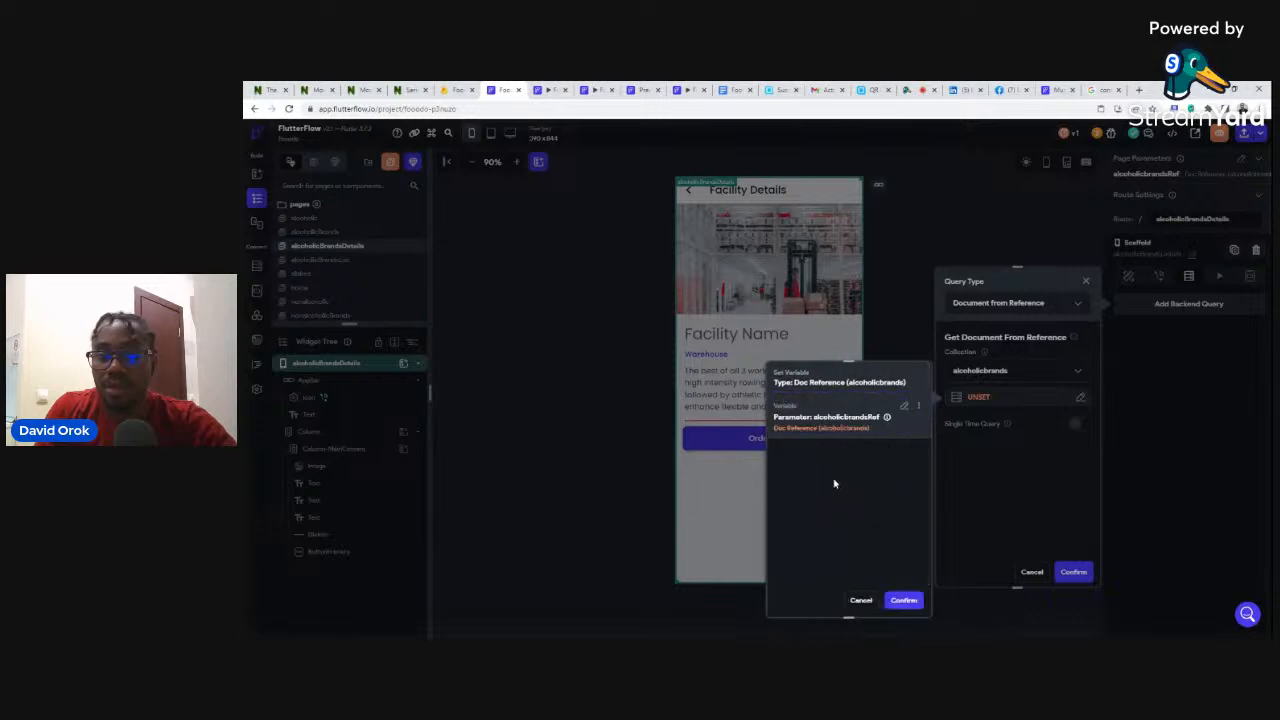
{"action": "left_click", "coordinate": [904, 600]}
{"action": "left_click", "coordinate": [1076, 574]}
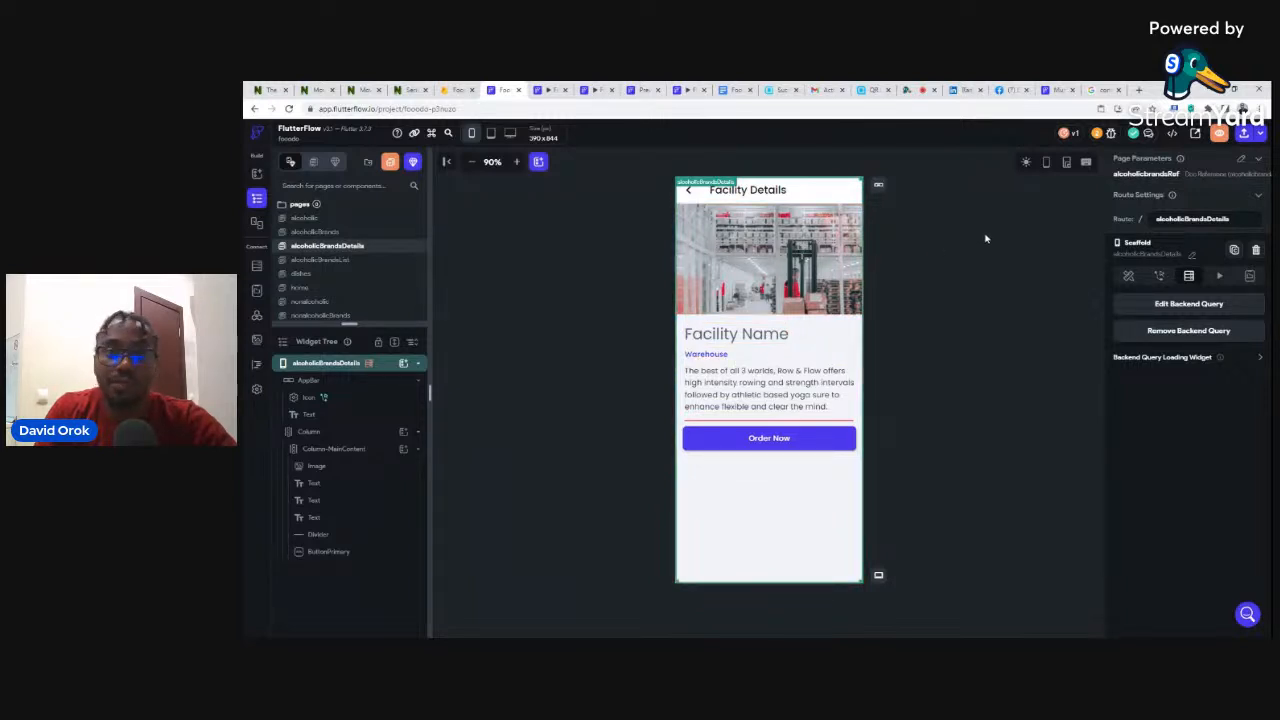
- Set the facility image's path to the alcoholicbrands document's image field
{"action": "left_click", "coordinate": [741, 229]}
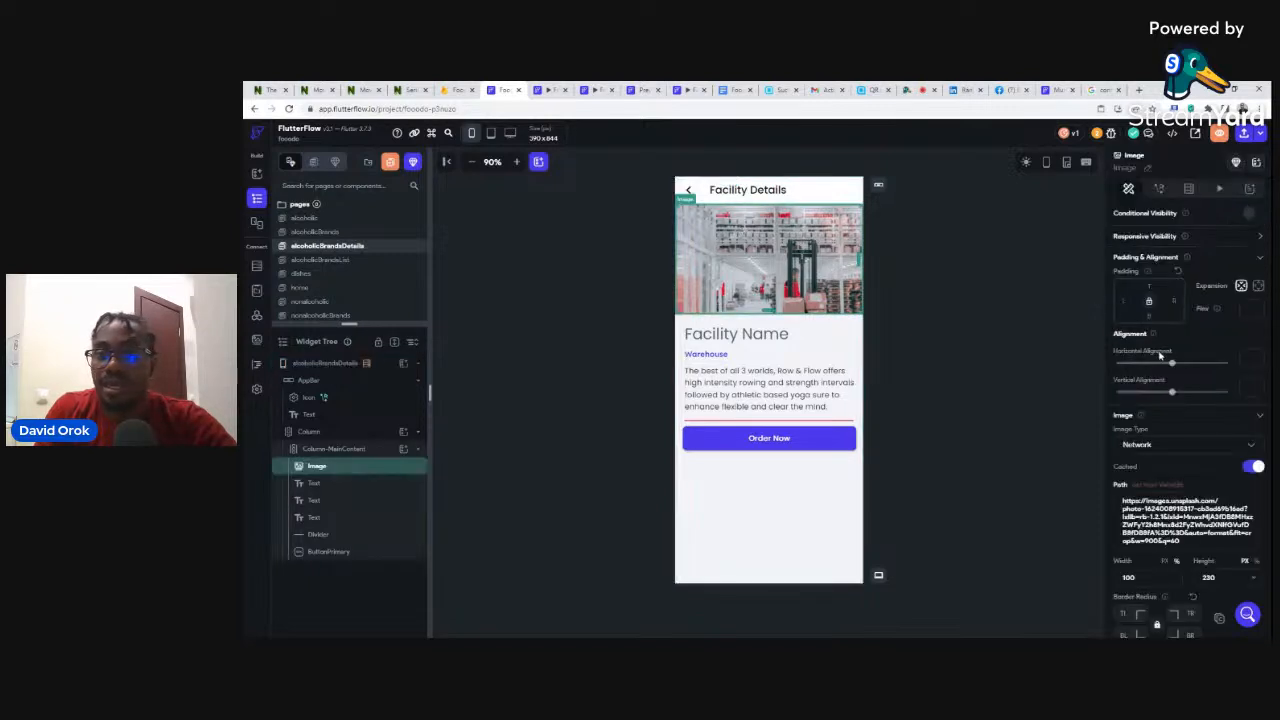
{"action": "left_click", "coordinate": [1158, 485]}
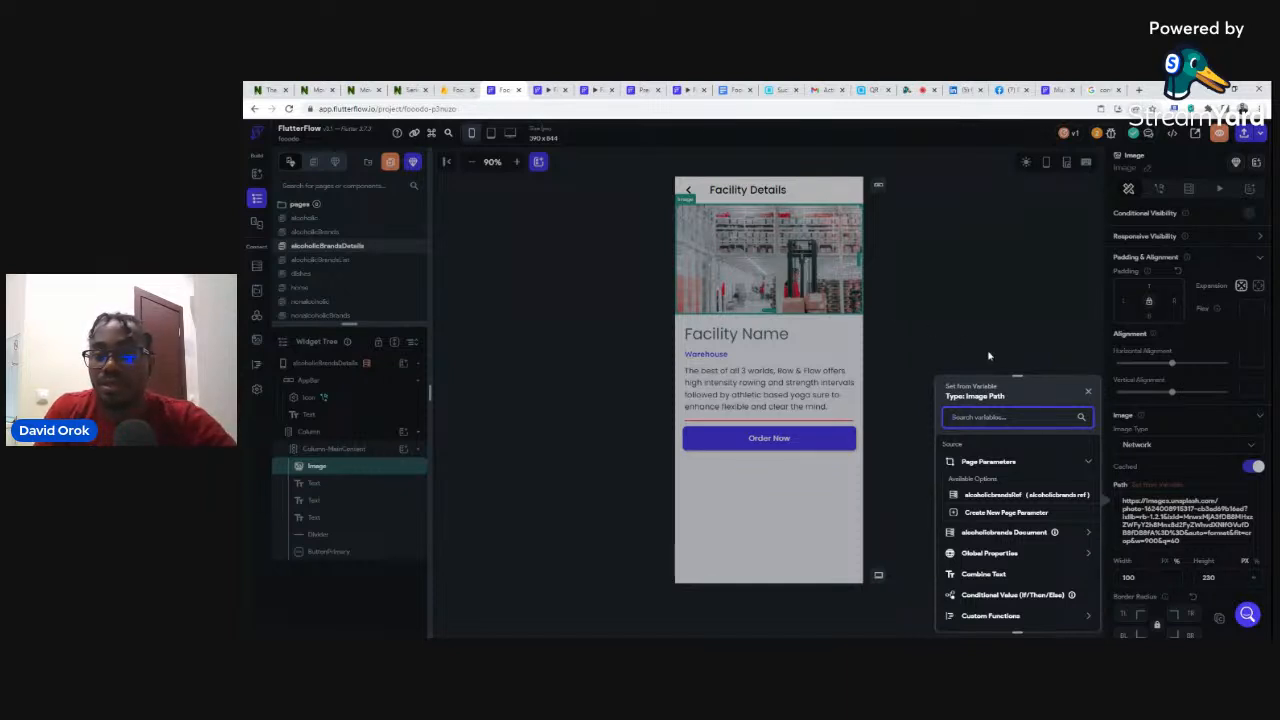
{"action": "left_click", "coordinate": [995, 535]}
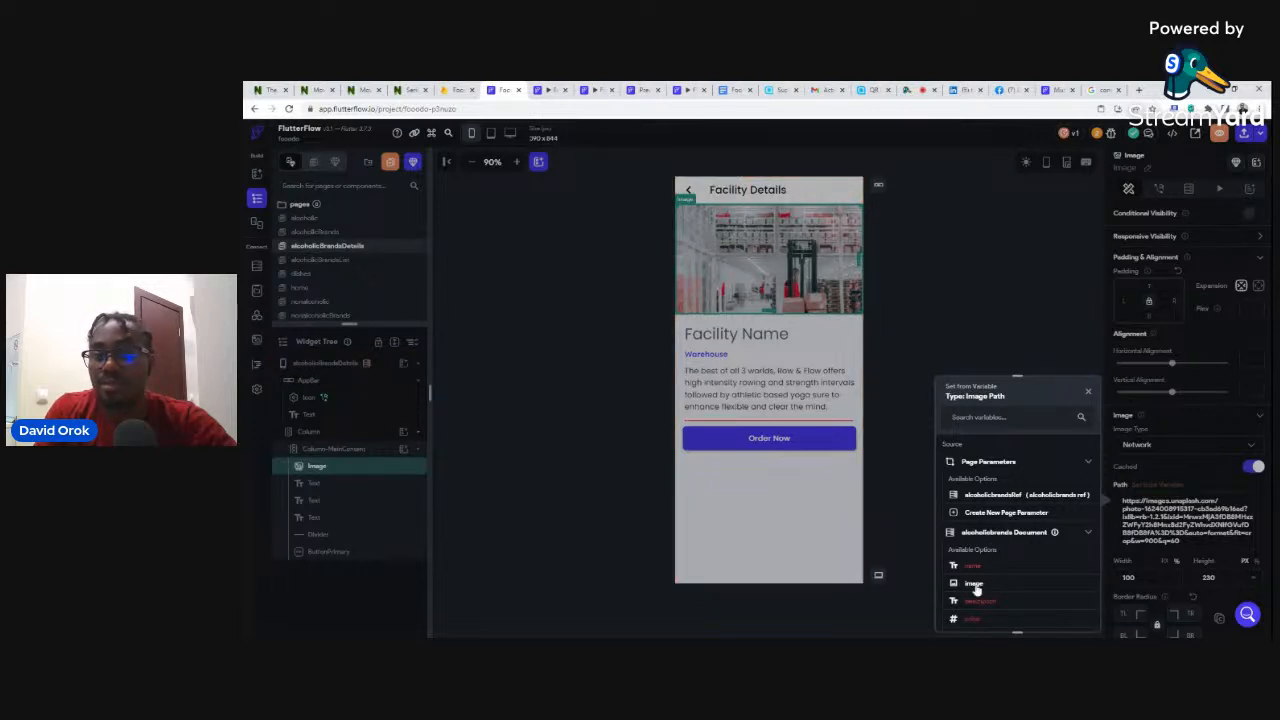
{"action": "left_click", "coordinate": [974, 584]}
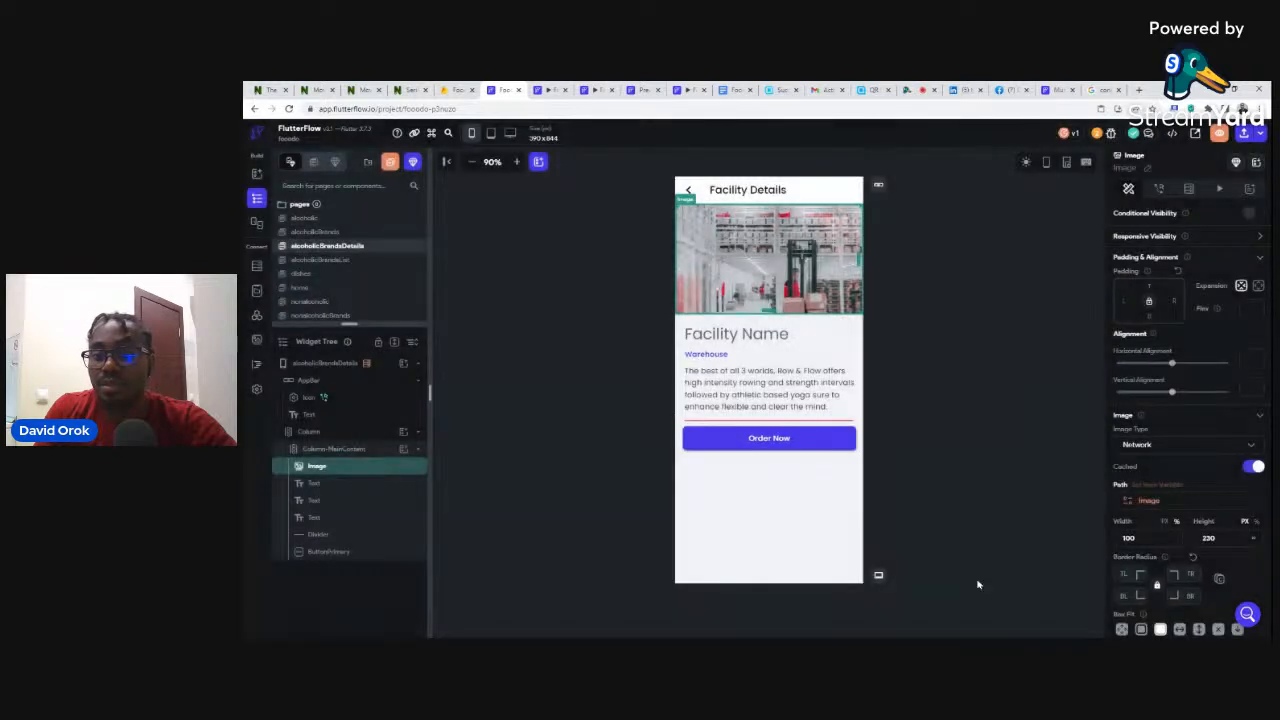
{"action": "left_click", "coordinate": [746, 340]}
{"action": "left_click", "coordinate": [716, 190]}
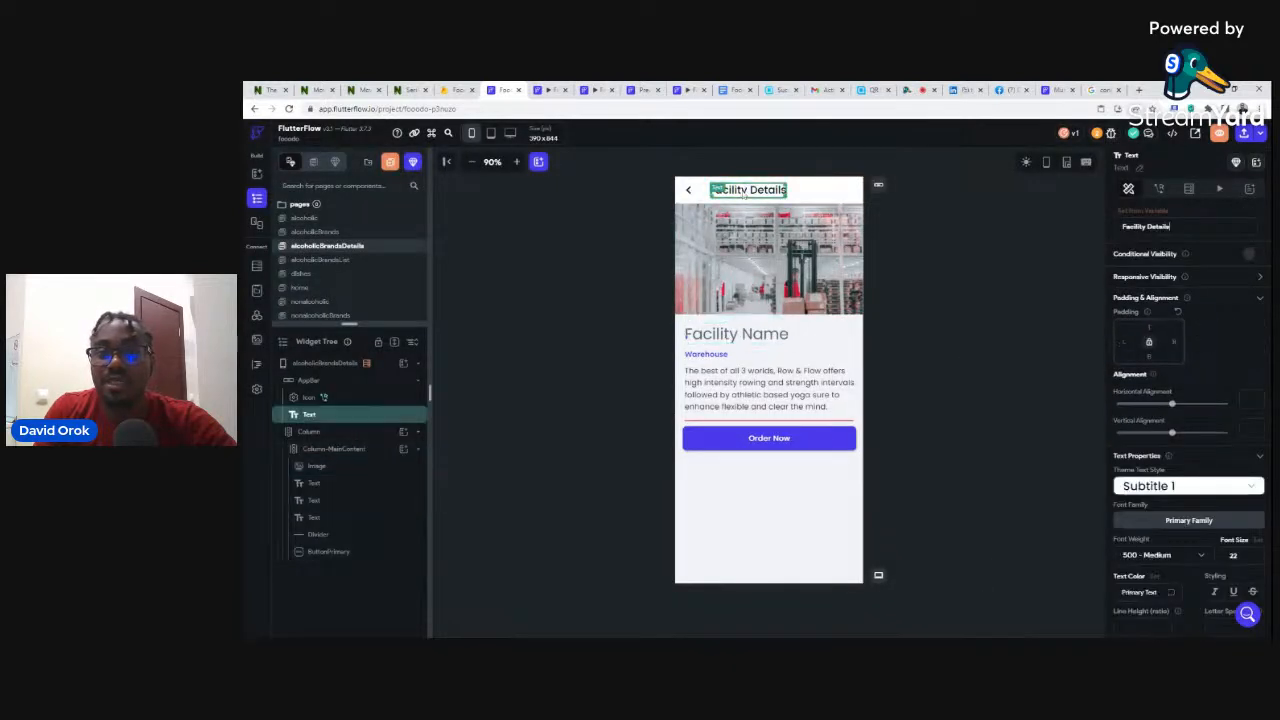
{"action": "left_click", "coordinate": [1140, 212]}
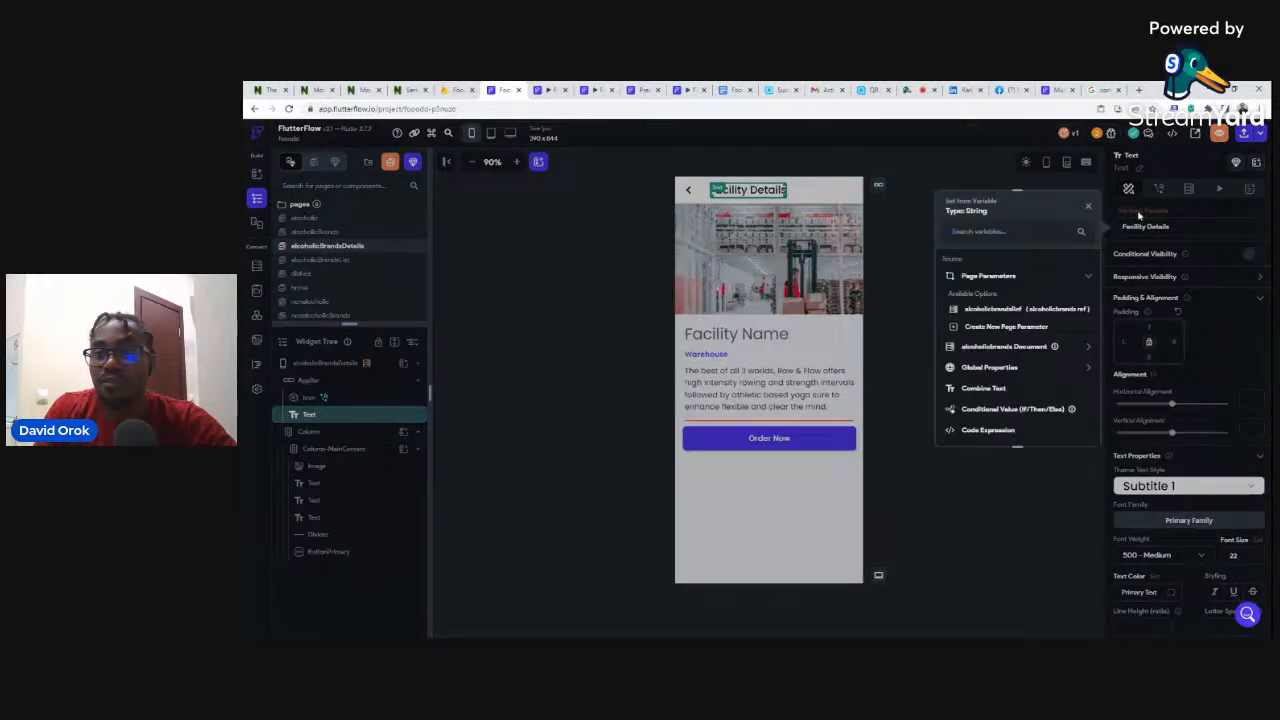
- Bind both the page title and the Facility Name heading to the brand's name field
{"action": "left_click", "coordinate": [995, 346]}
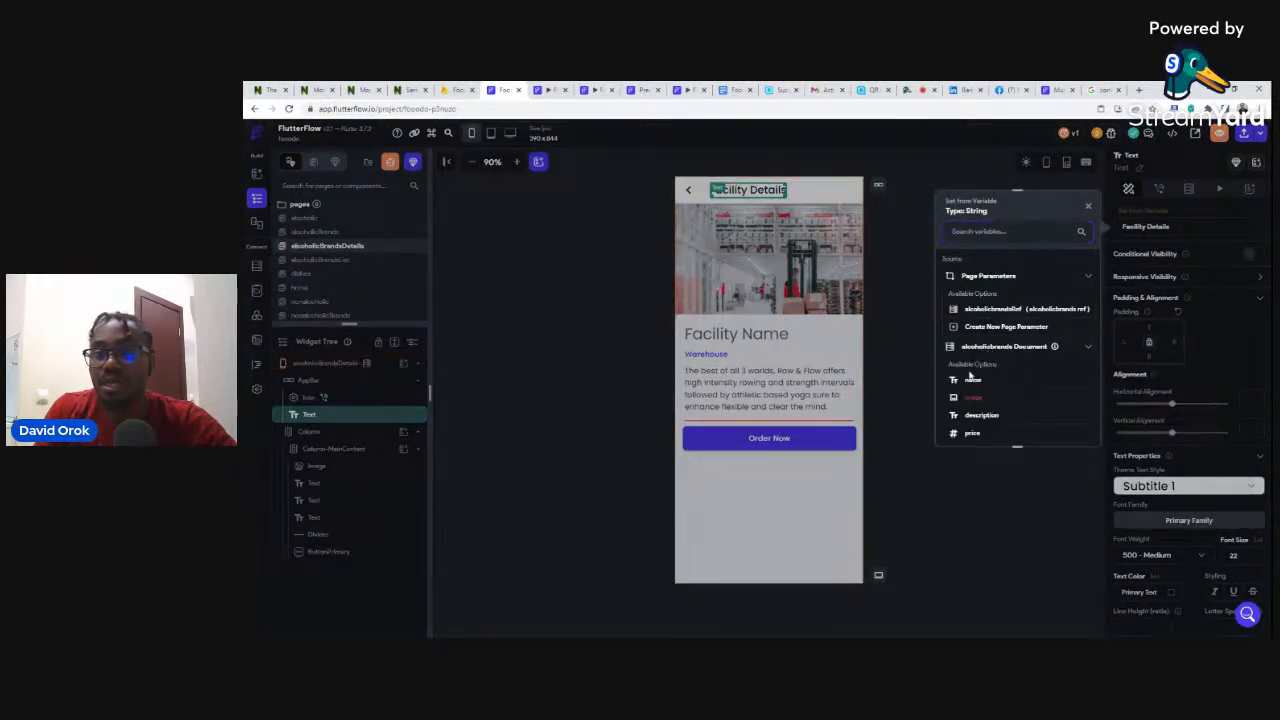
{"action": "left_click", "coordinate": [970, 379]}
{"action": "left_click", "coordinate": [736, 334]}
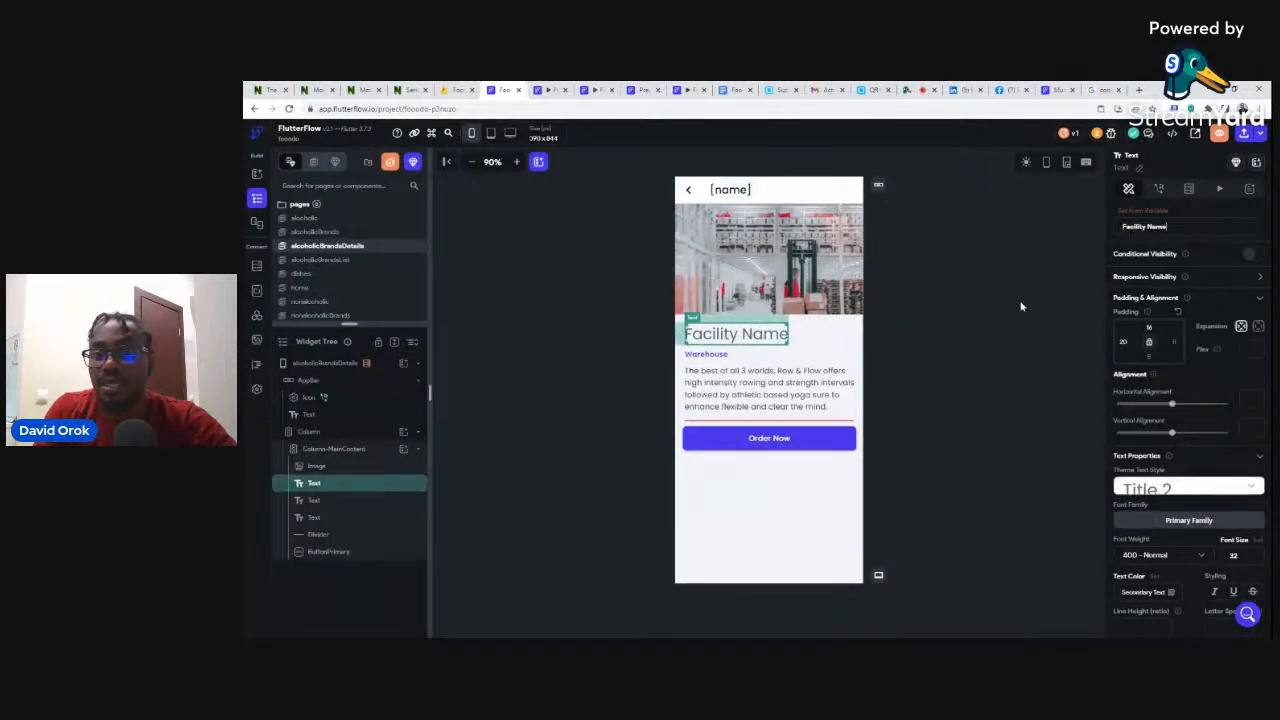
{"action": "left_click", "coordinate": [1145, 216]}
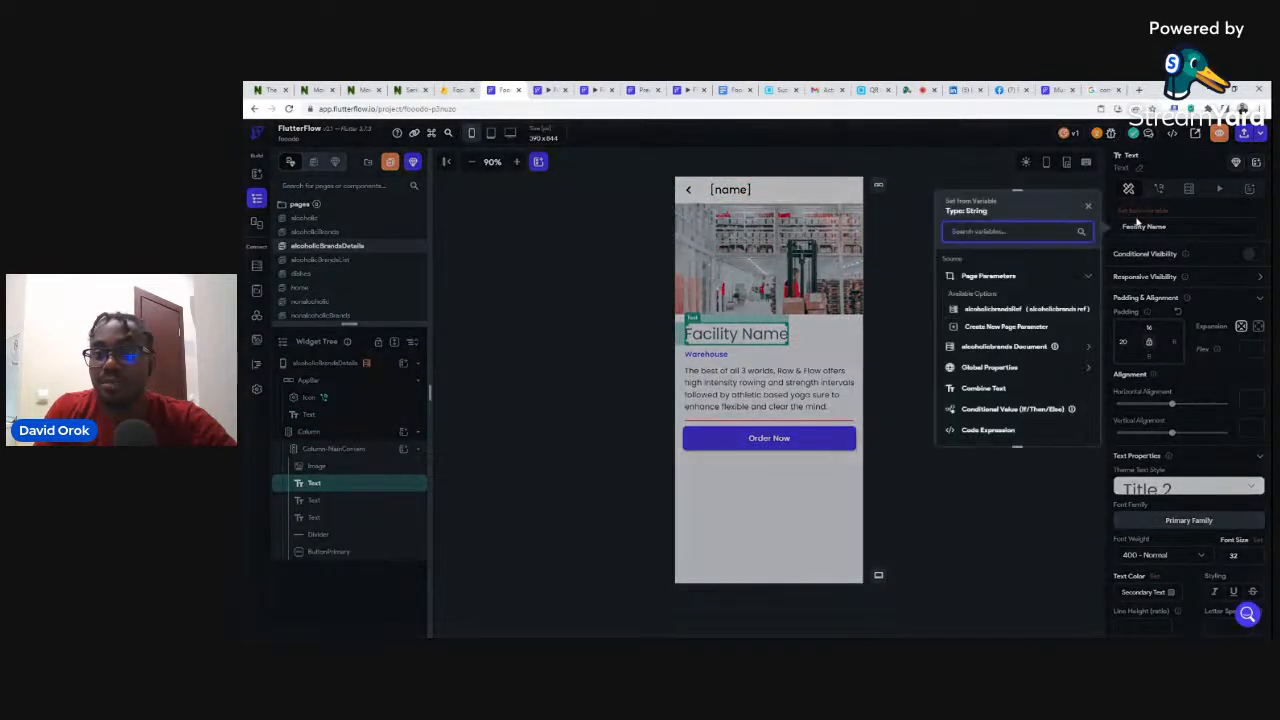
{"action": "left_click", "coordinate": [990, 347]}
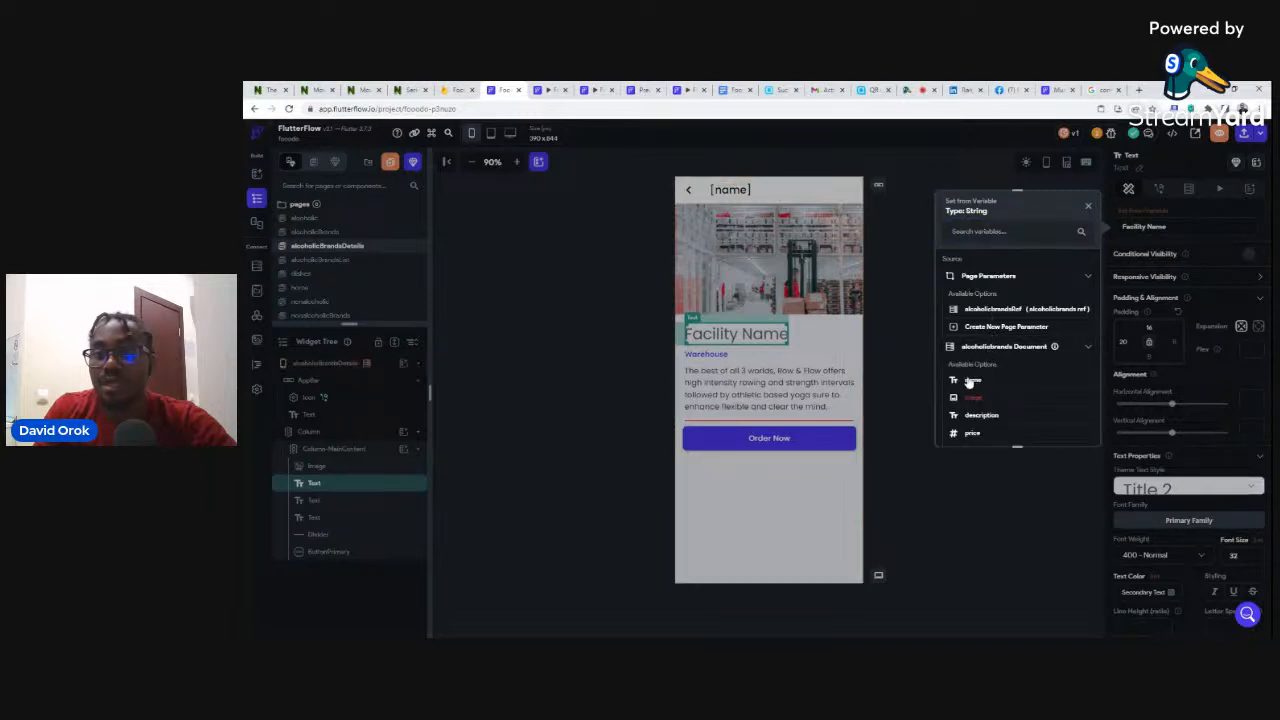
{"action": "left_click", "coordinate": [970, 382]}
- Replace Warehouse with the price, formatted as custom currency with symbol N
{"action": "left_click", "coordinate": [710, 355]}
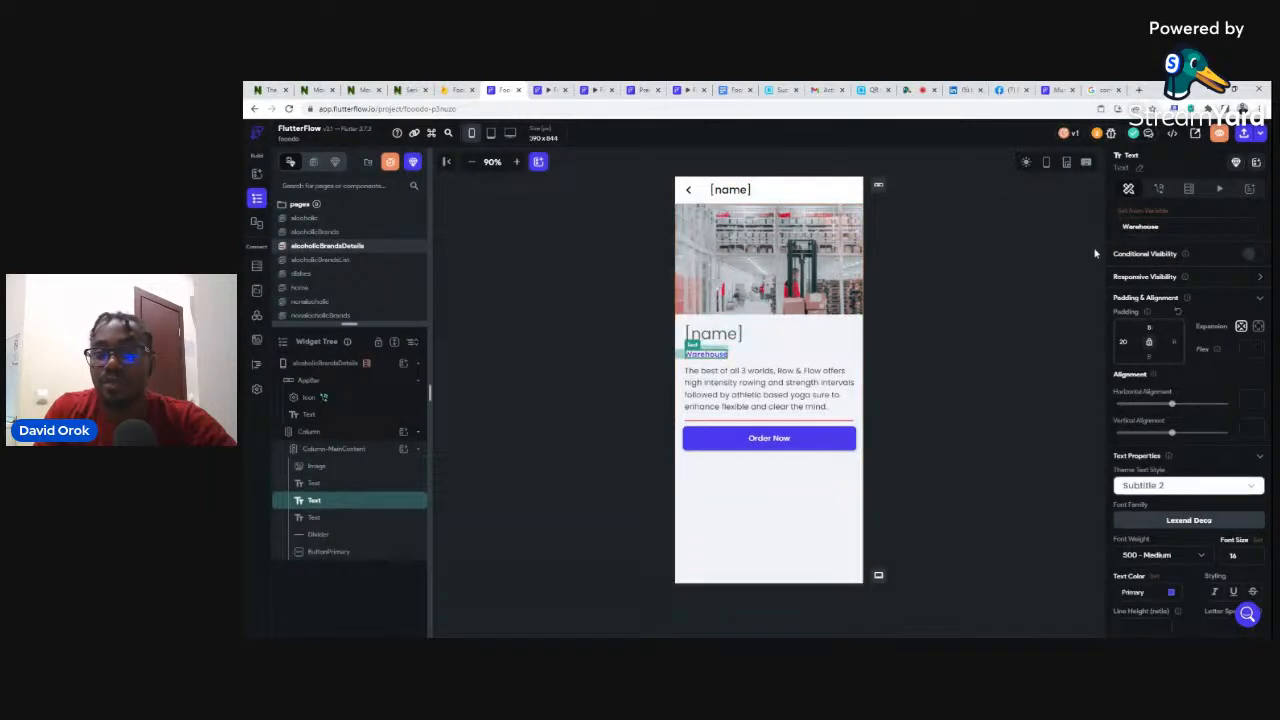
{"action": "left_click", "coordinate": [1141, 219]}
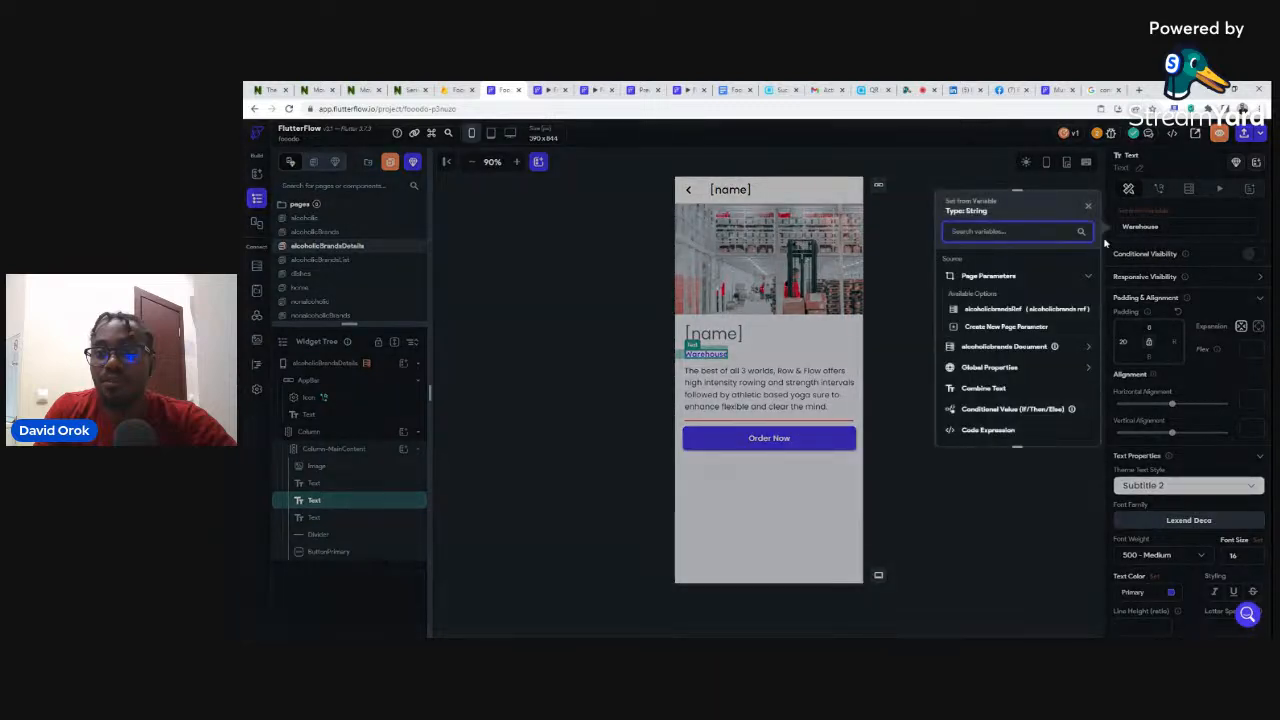
{"action": "left_click", "coordinate": [990, 346]}
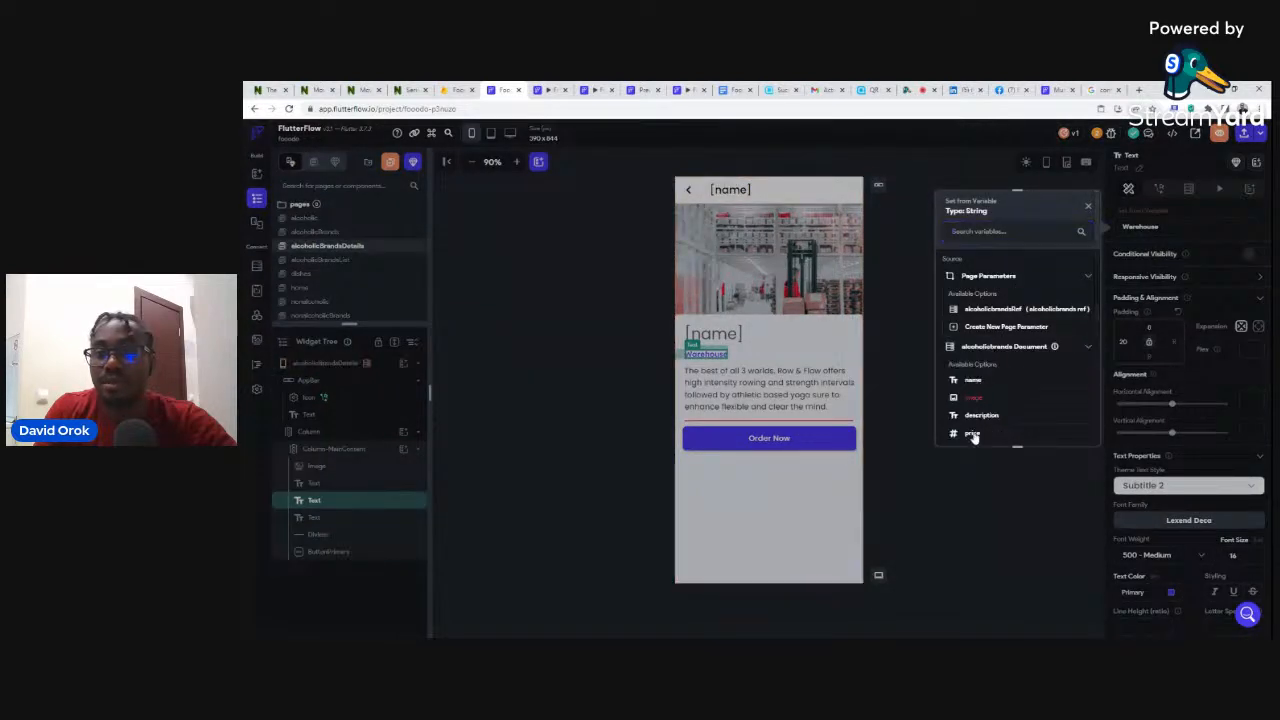
{"action": "left_click", "coordinate": [972, 436]}
{"action": "left_click", "coordinate": [976, 335]}
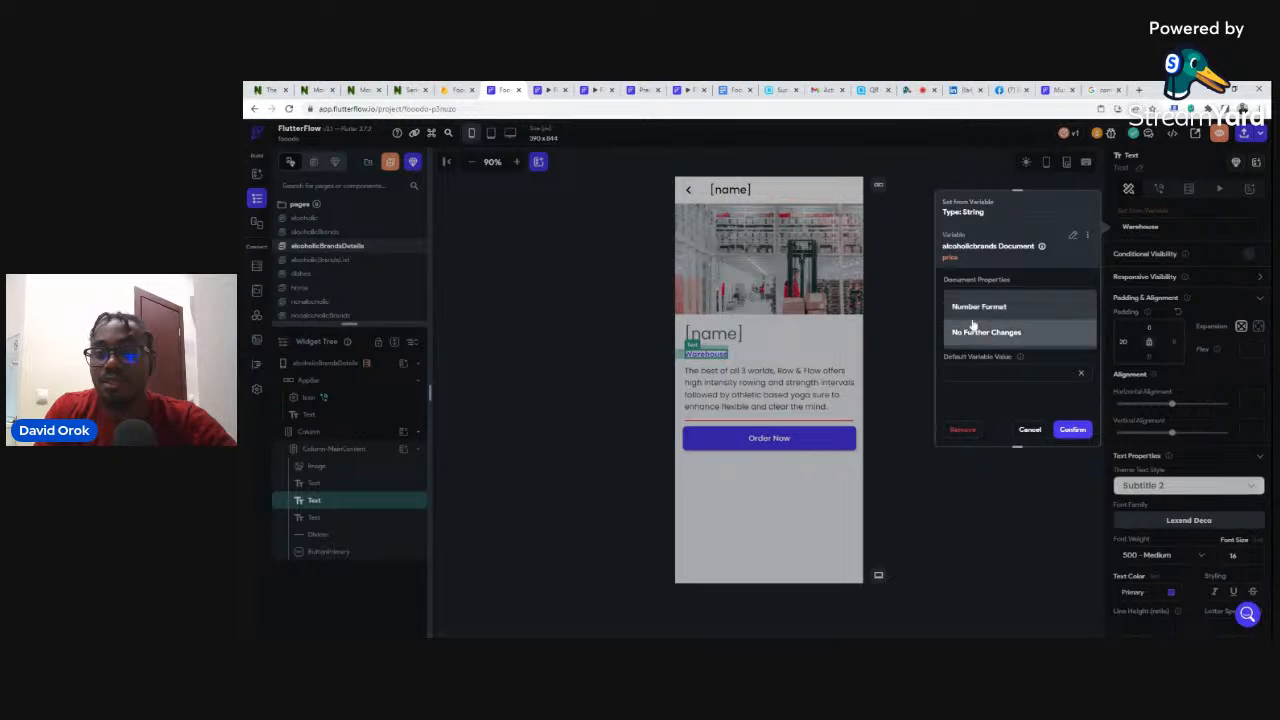
{"action": "left_click", "coordinate": [971, 305]}
{"action": "left_click", "coordinate": [978, 370]}
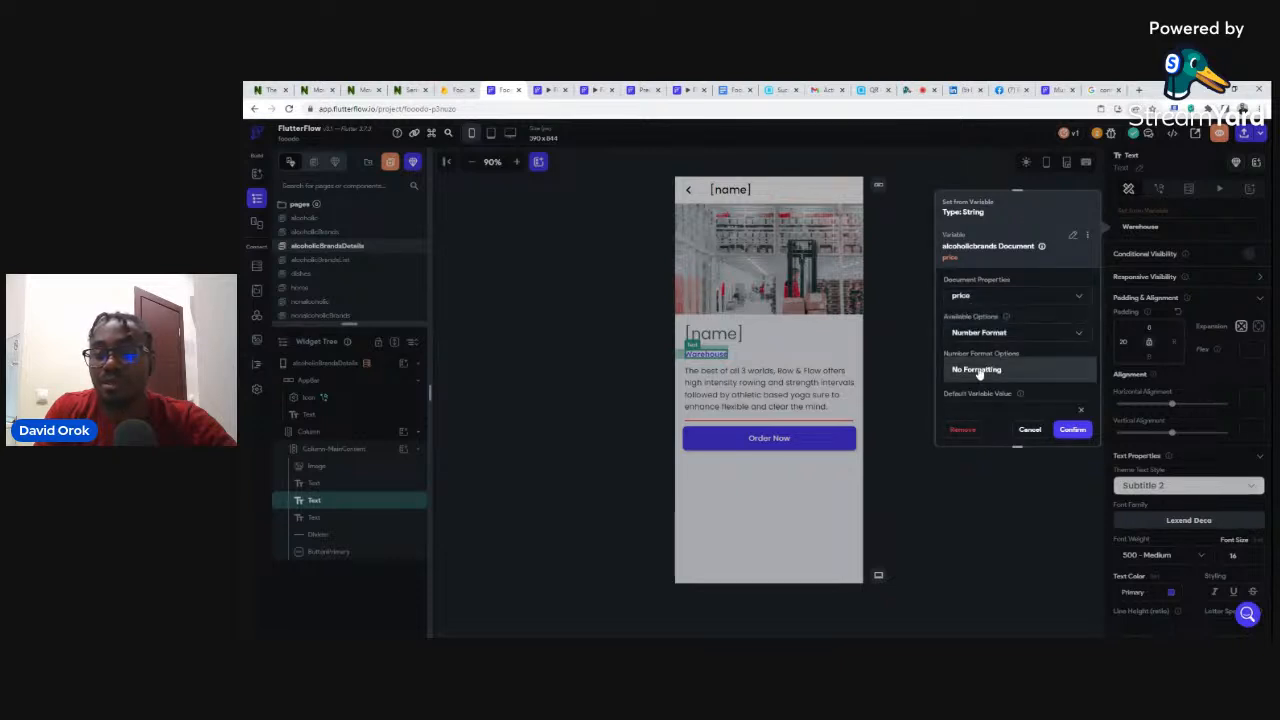
{"action": "left_click", "coordinate": [986, 523]}
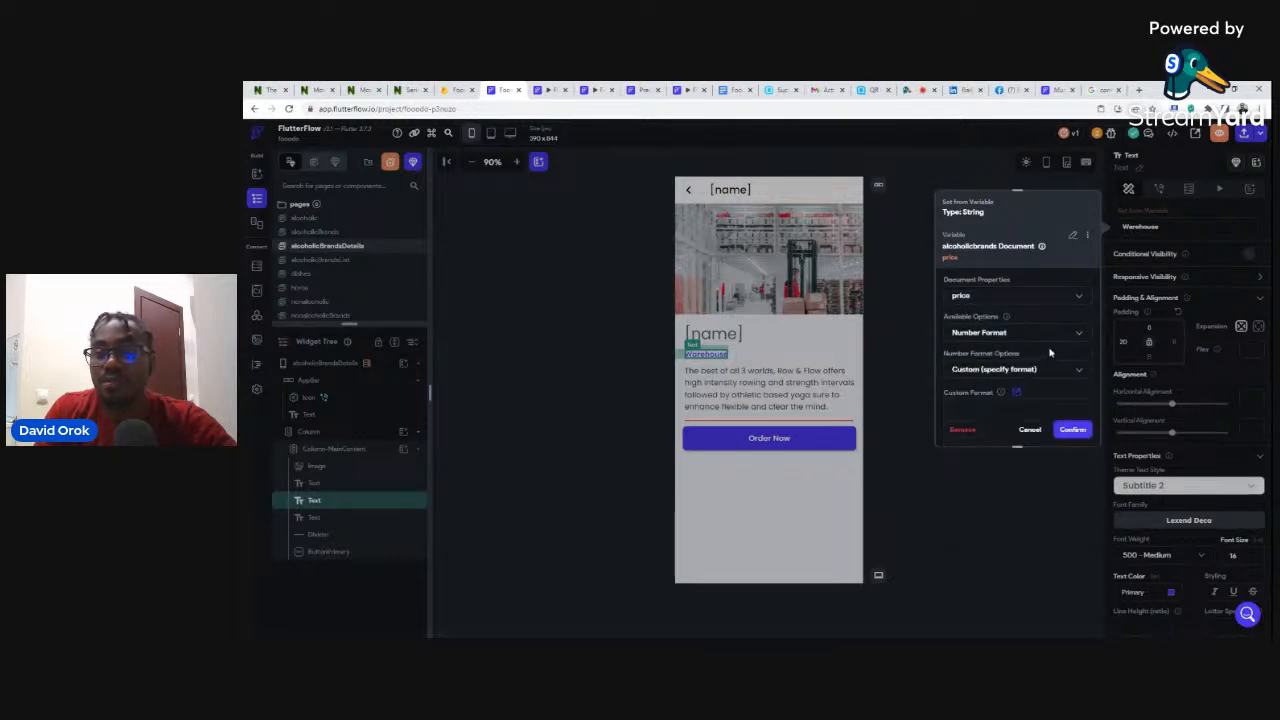
{"action": "scroll", "coordinate": [1050, 352], "scroll_direction": "down", "scroll_amount": 3}
{"action": "left_click", "coordinate": [1082, 333]}
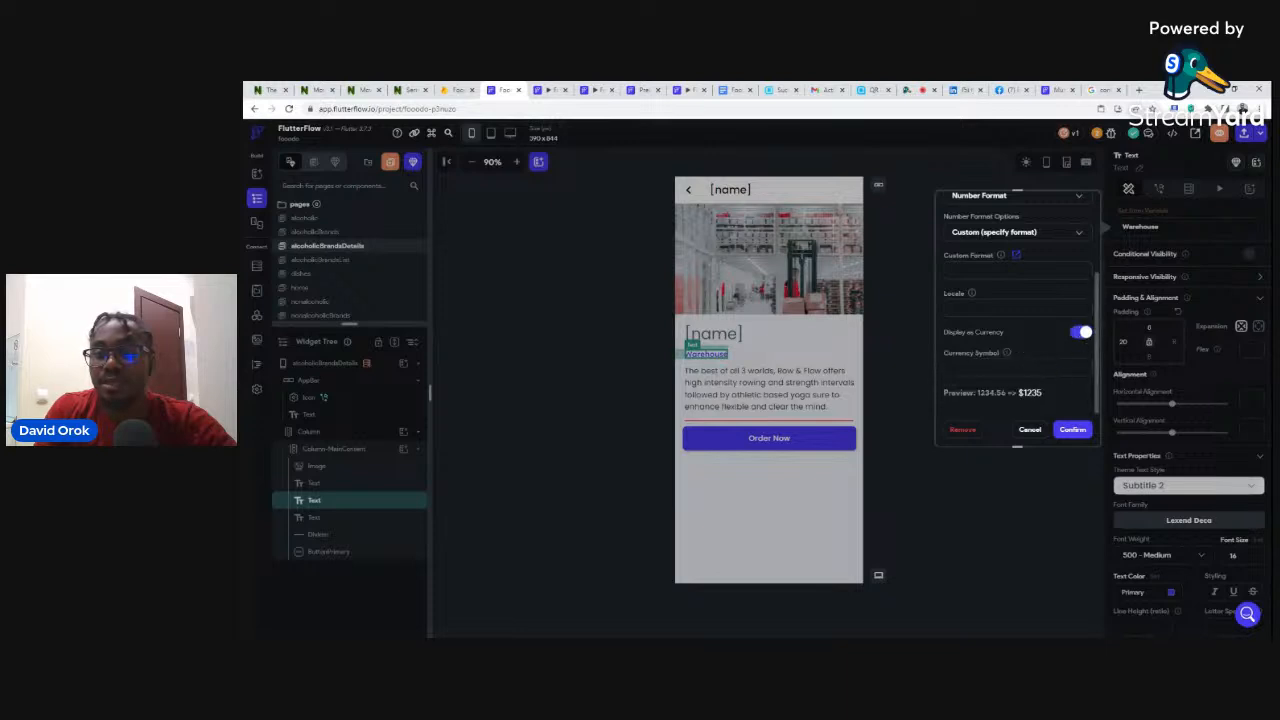
{"action": "type", "text": "N"}
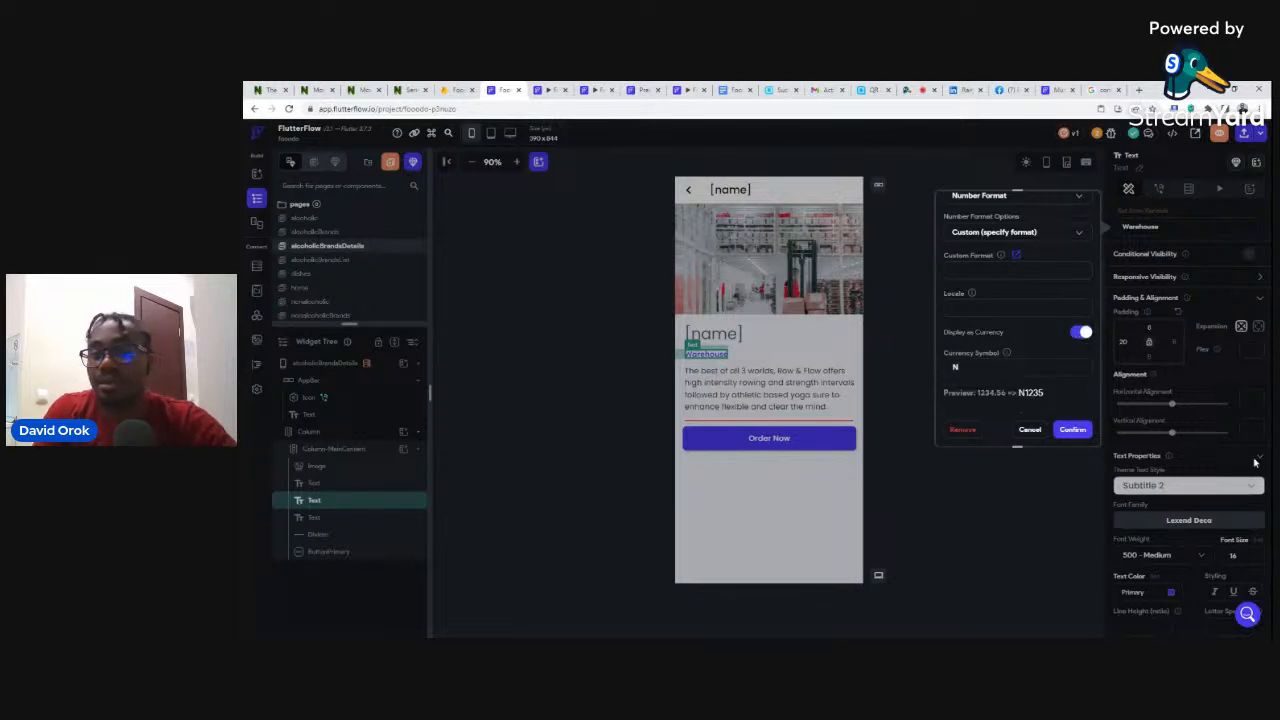
{"action": "left_click", "coordinate": [1071, 431]}
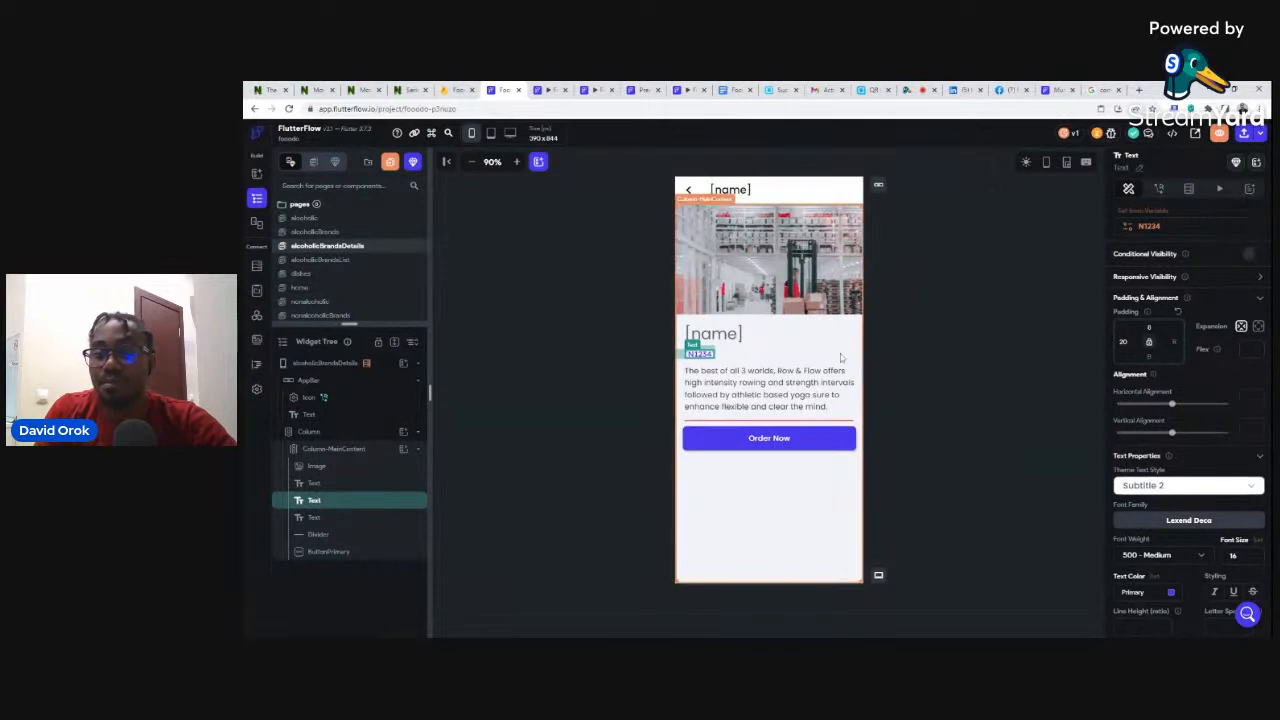
{"action": "left_click", "coordinate": [740, 387]}
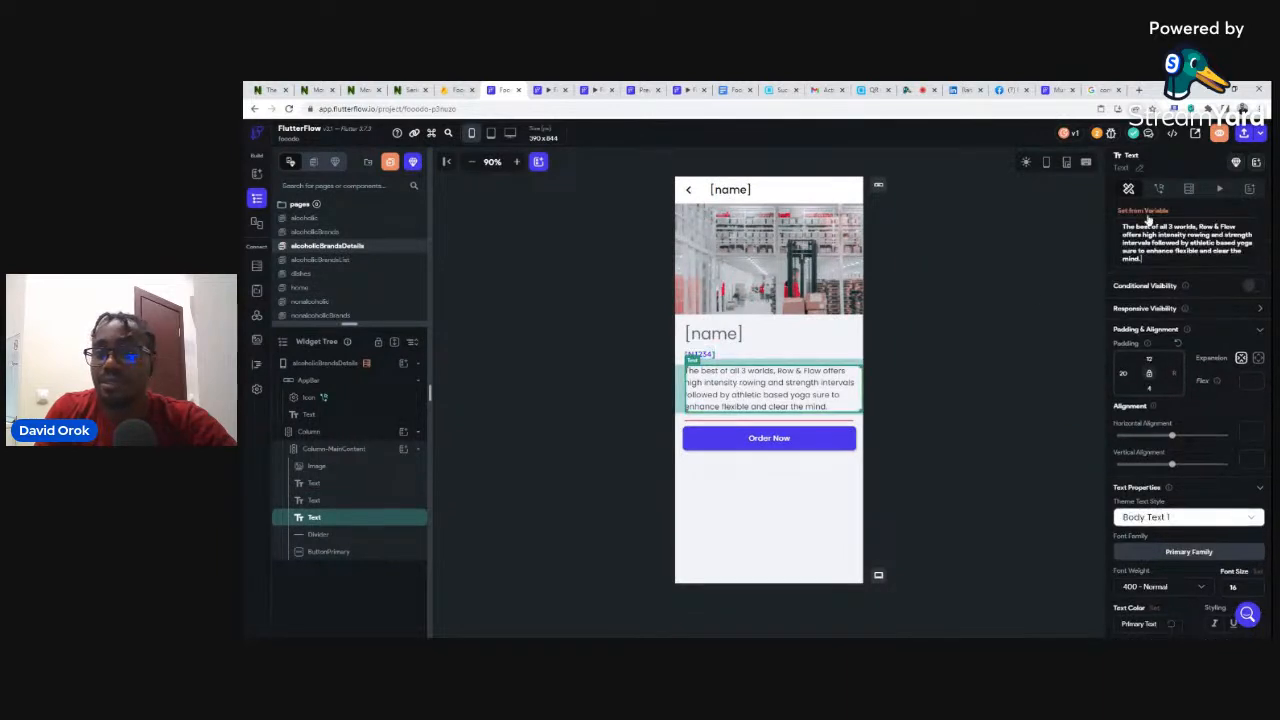
- Bind the paragraph text to the alcoholicbrands document's description, then switch to the run-mode preview
{"action": "left_click", "coordinate": [1146, 214]}
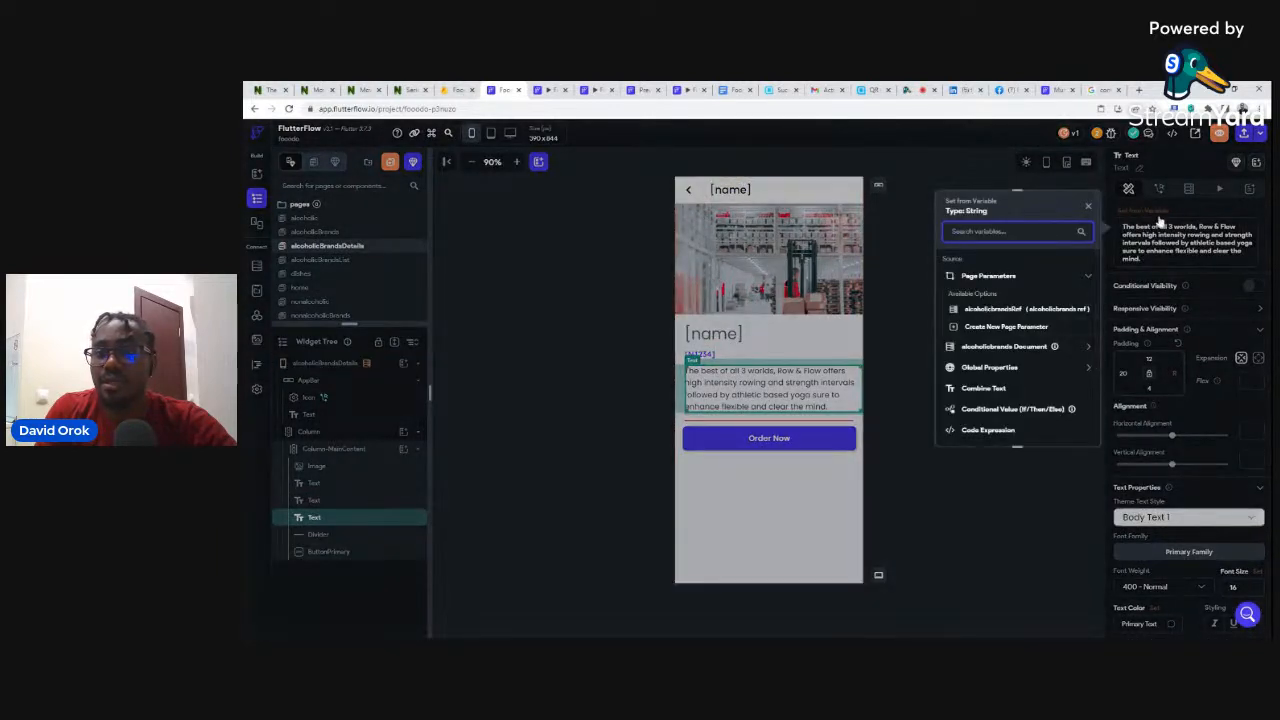
{"action": "left_click", "coordinate": [993, 347]}
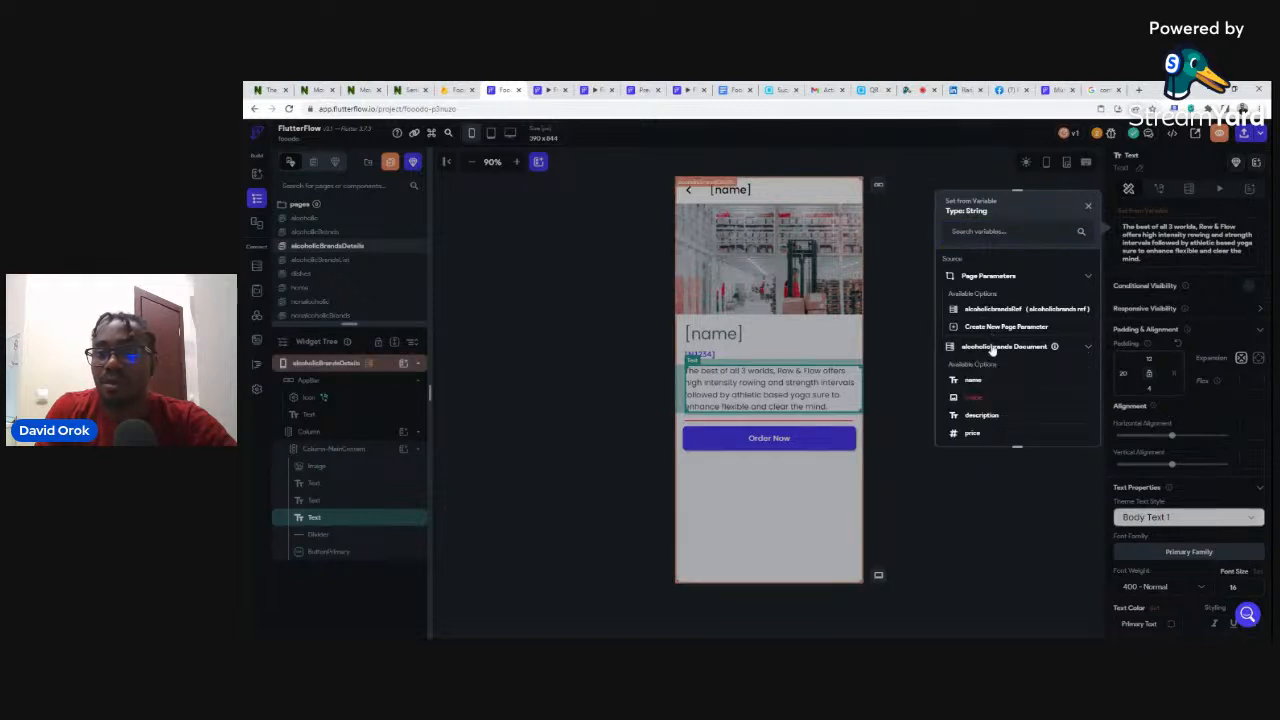
{"action": "left_click", "coordinate": [980, 416]}
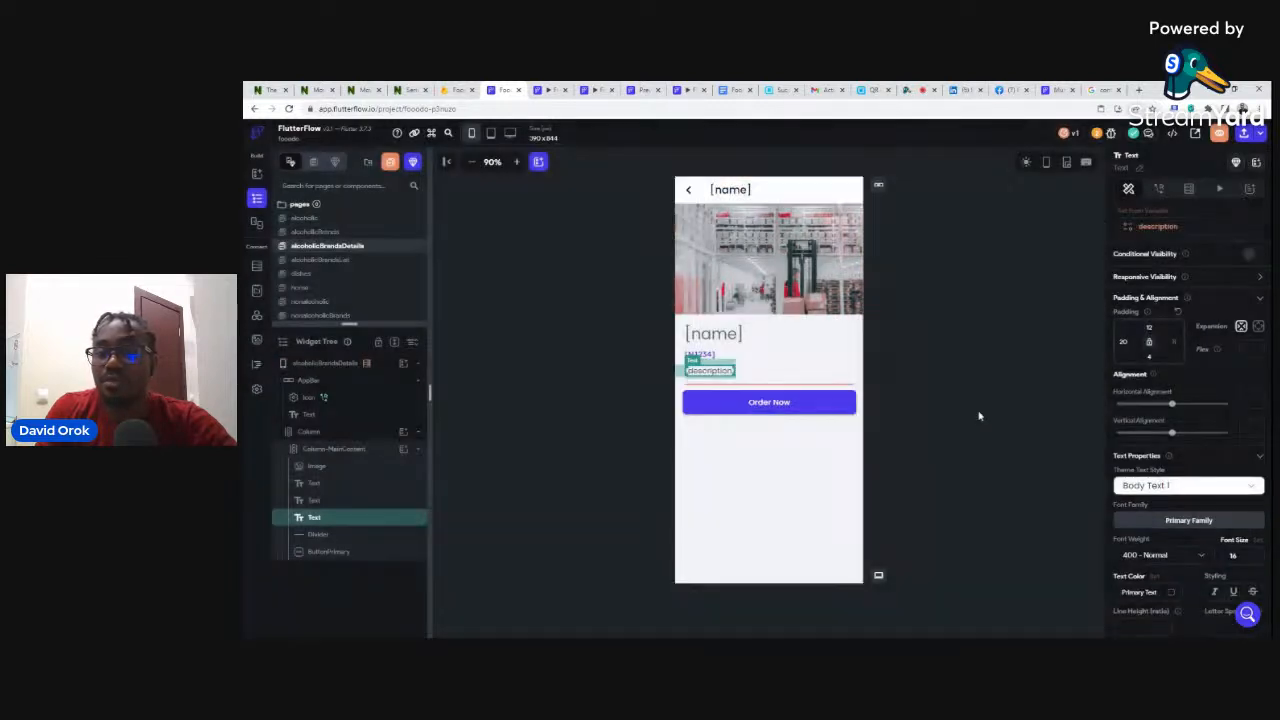
{"action": "left_click", "coordinate": [817, 401]}
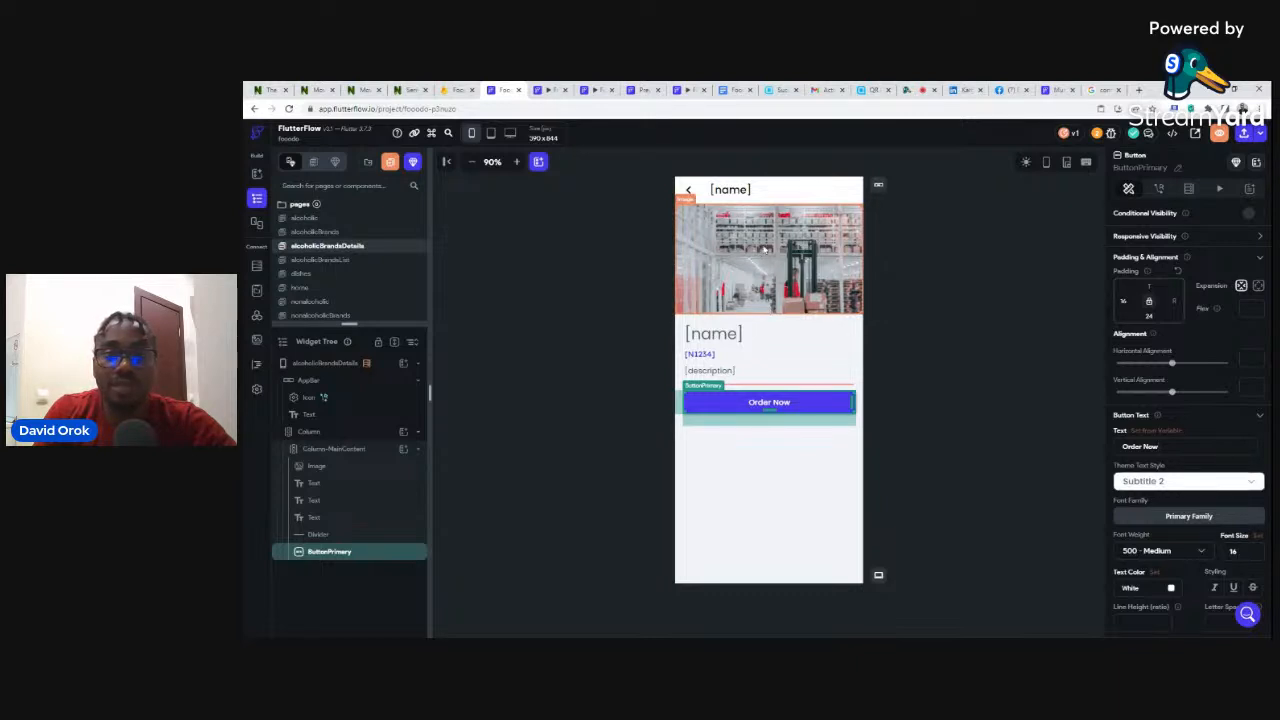
{"action": "left_click", "coordinate": [547, 90]}
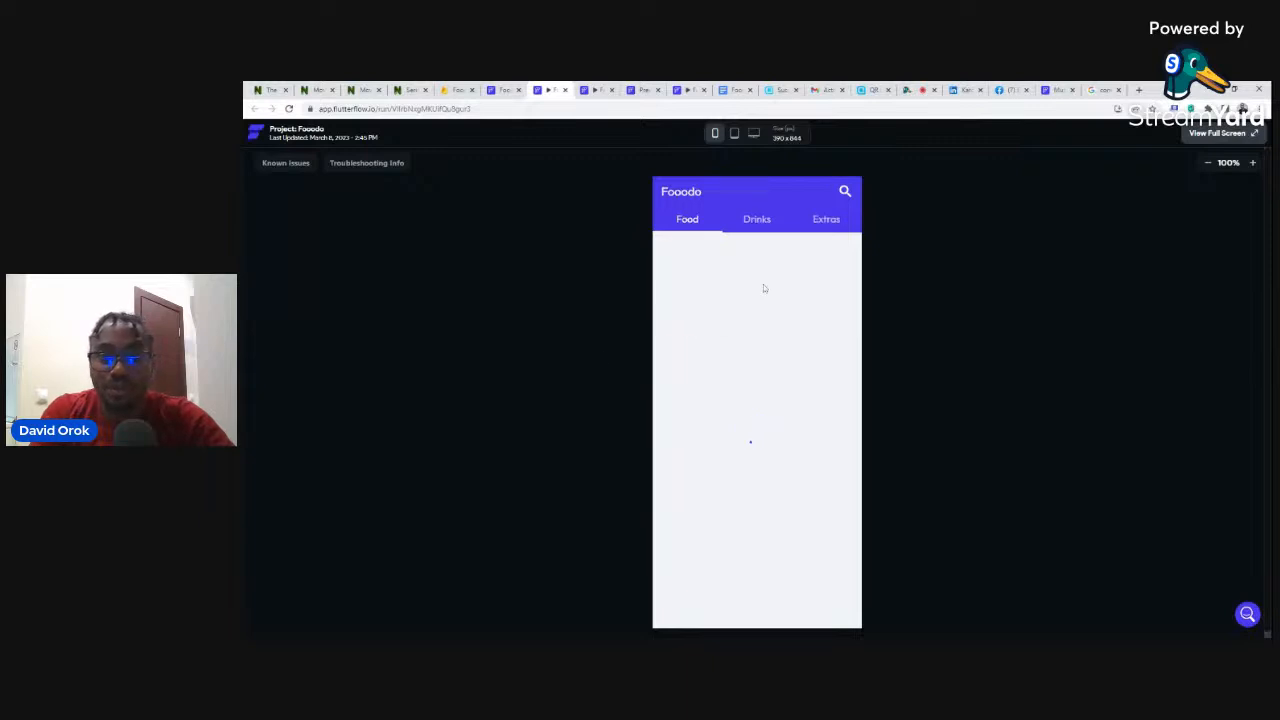
- In the running app, open Drinks > Alcoholic Drinks > Wine > Carlo Rossie twice, then return to the editor
{"action": "left_click", "coordinate": [761, 222]}
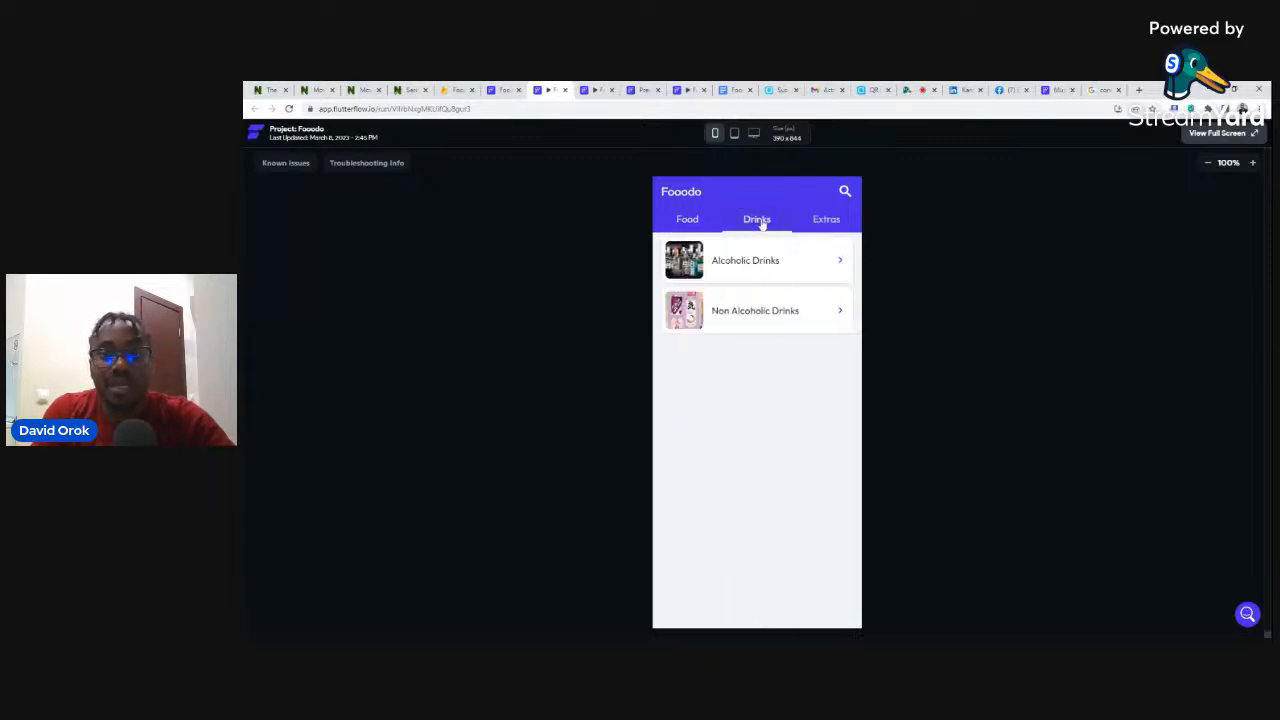
{"action": "left_click", "coordinate": [737, 263]}
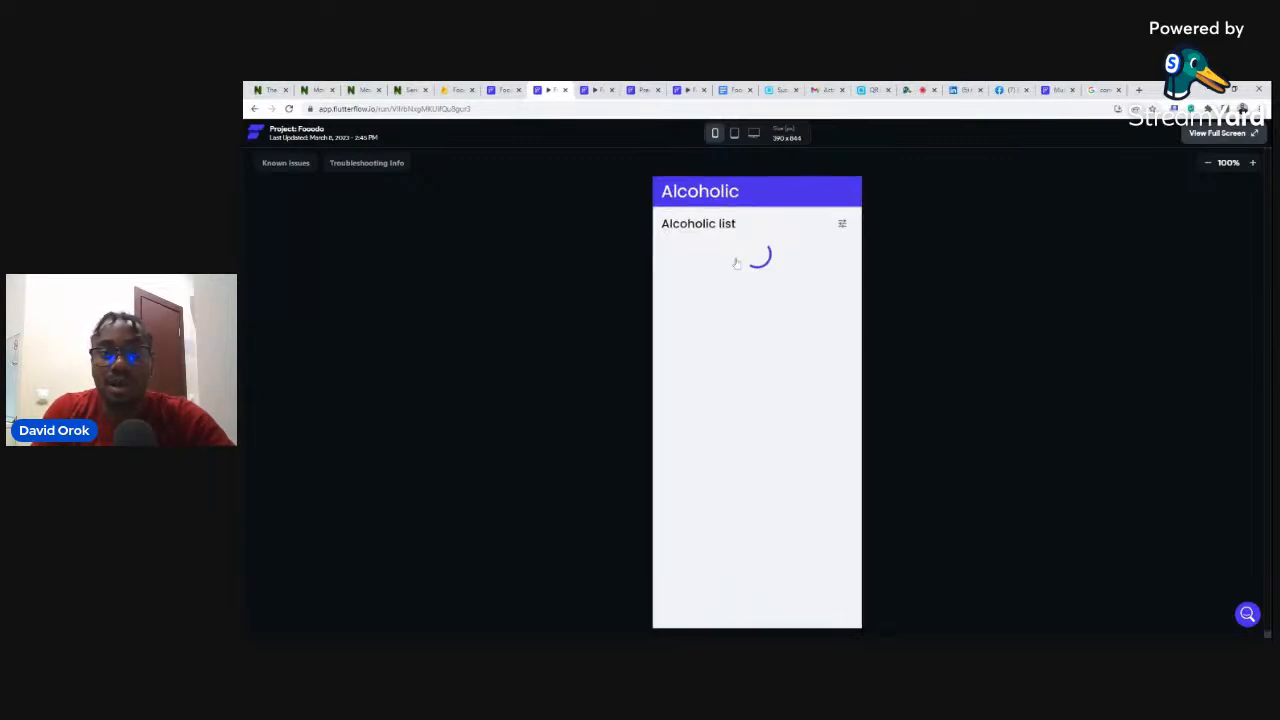
{"action": "left_click", "coordinate": [710, 334]}
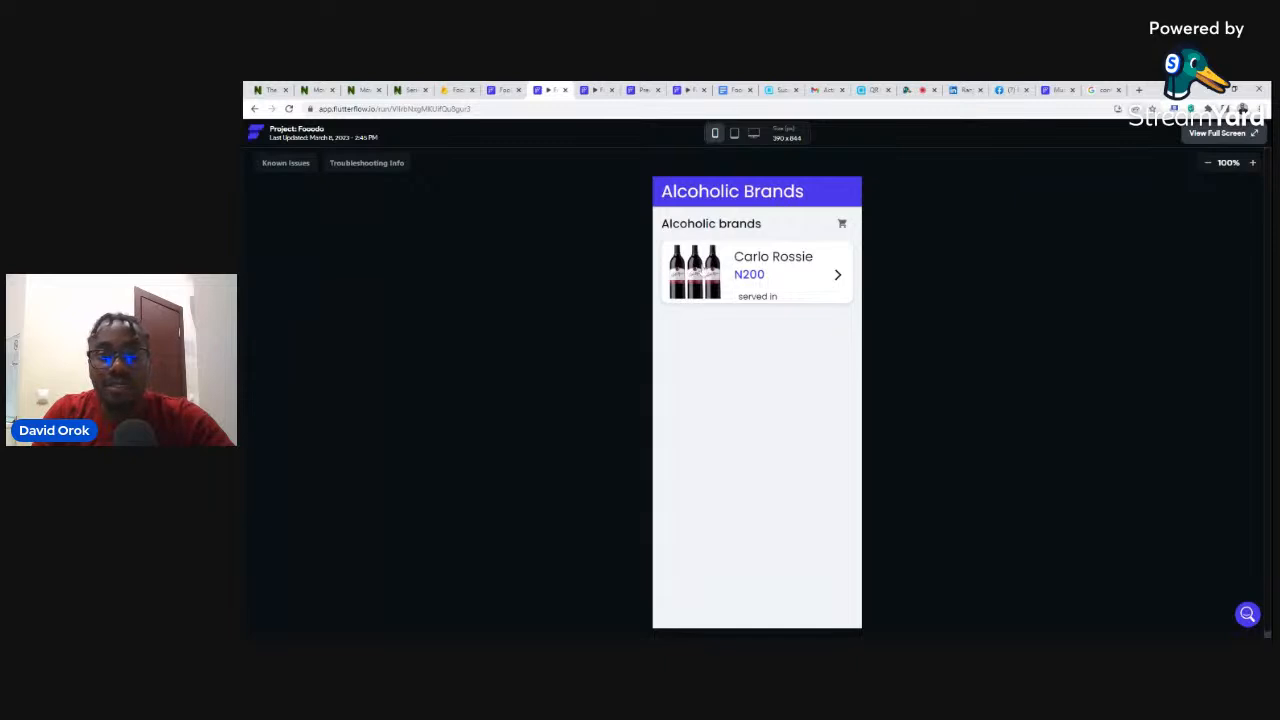
{"action": "left_click", "coordinate": [705, 270]}
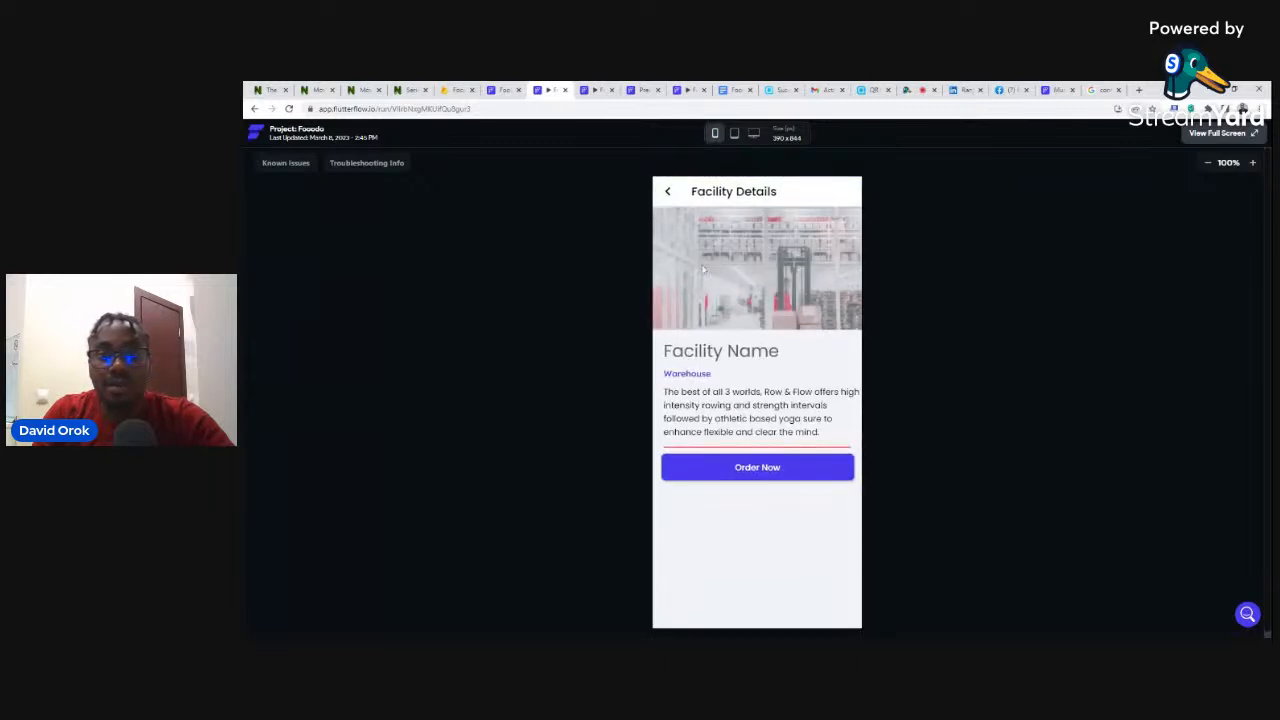
{"action": "left_click", "coordinate": [667, 192]}
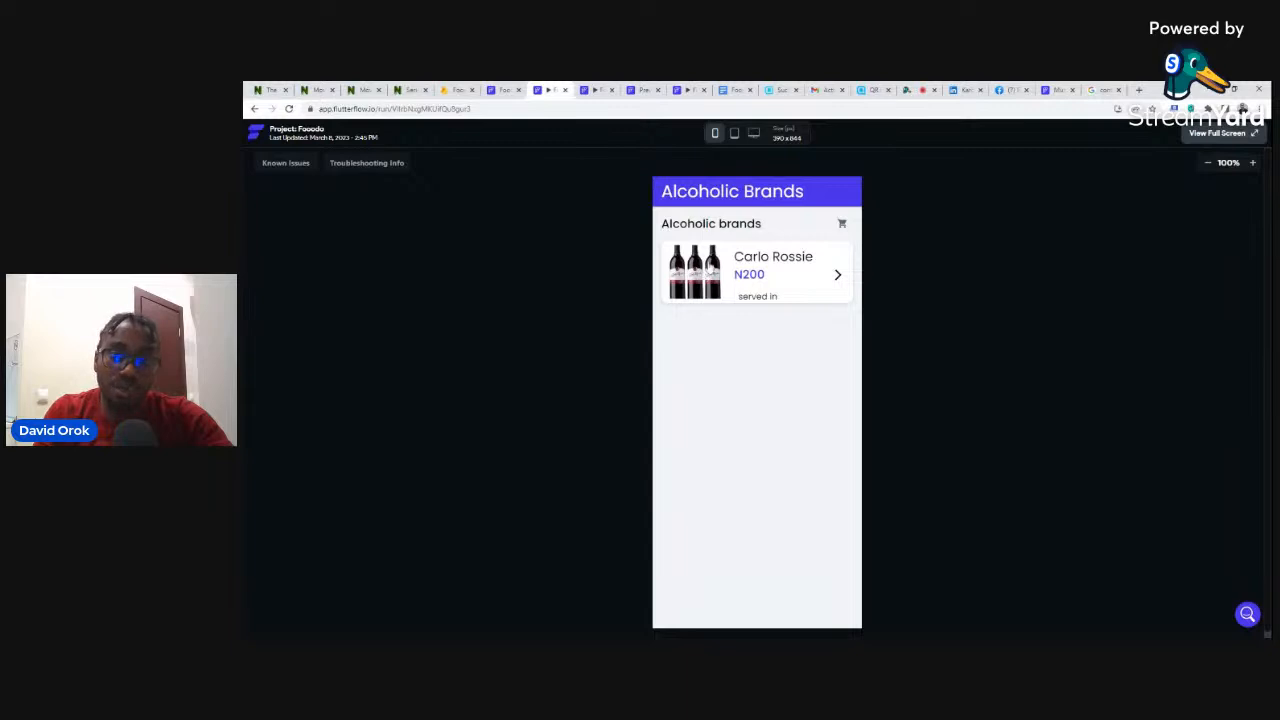
{"action": "left_click", "coordinate": [708, 266]}
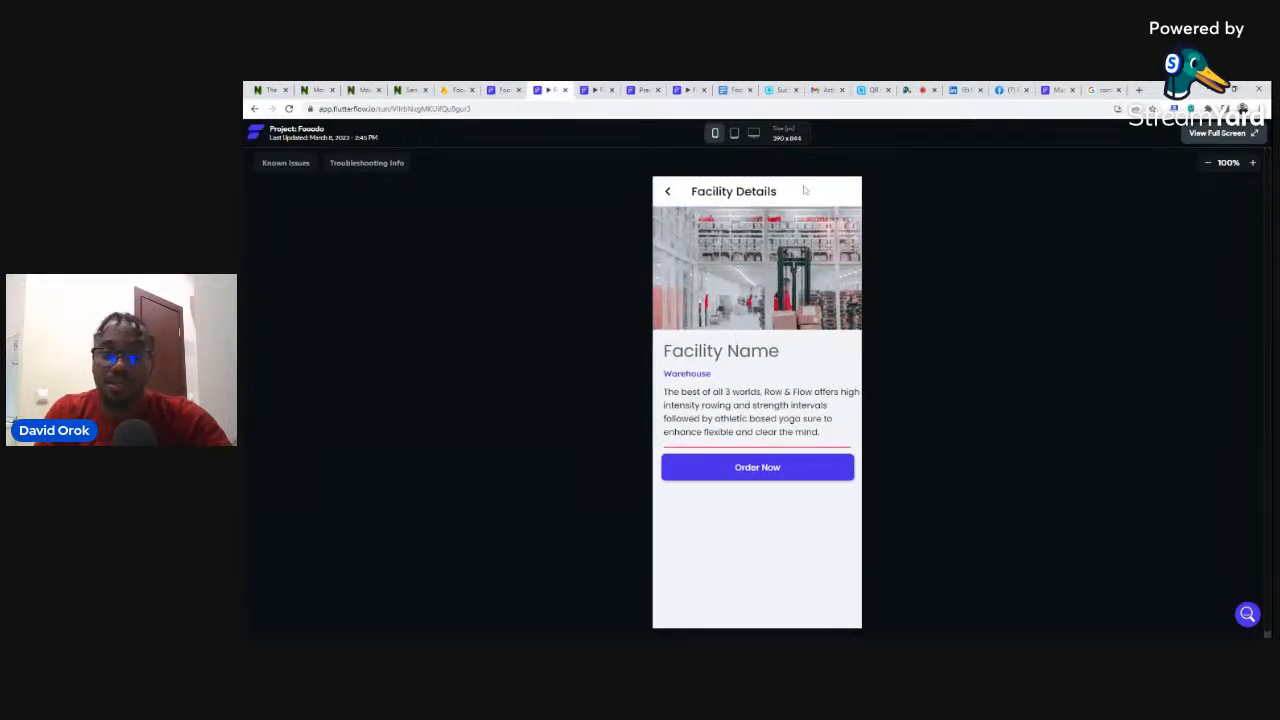
{"action": "left_click", "coordinate": [669, 193]}
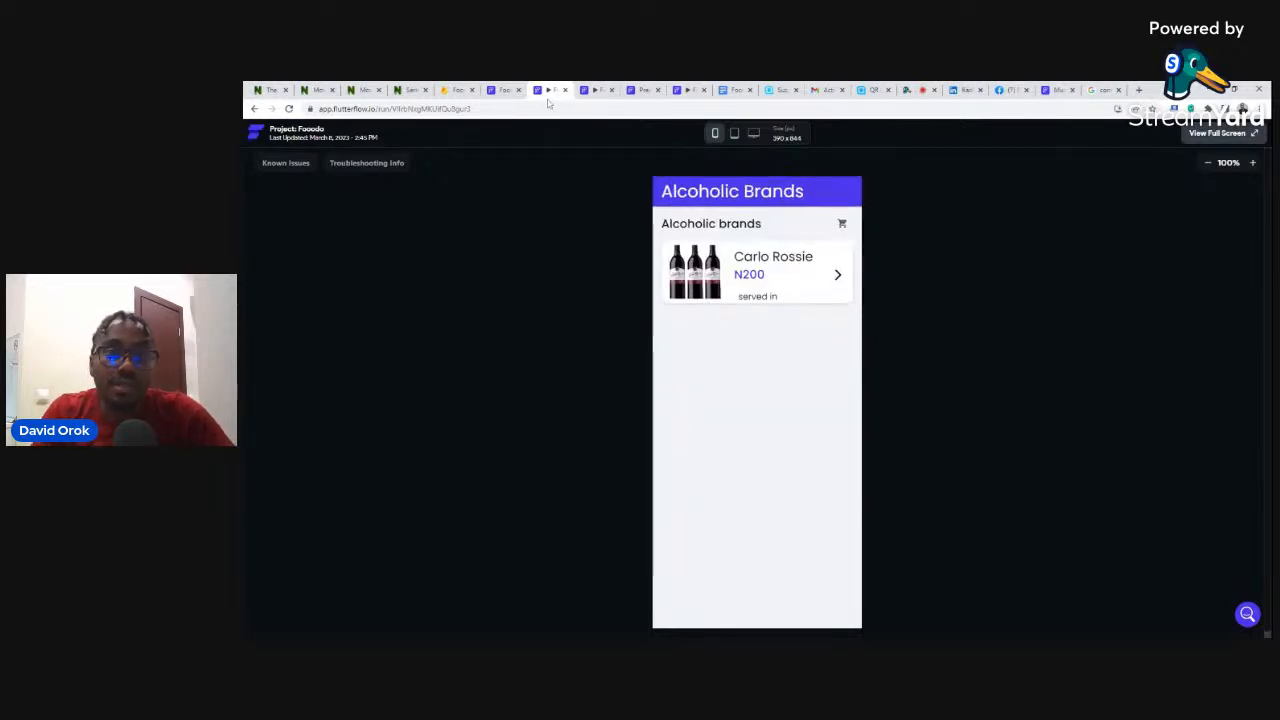
{"action": "left_click", "coordinate": [505, 90]}
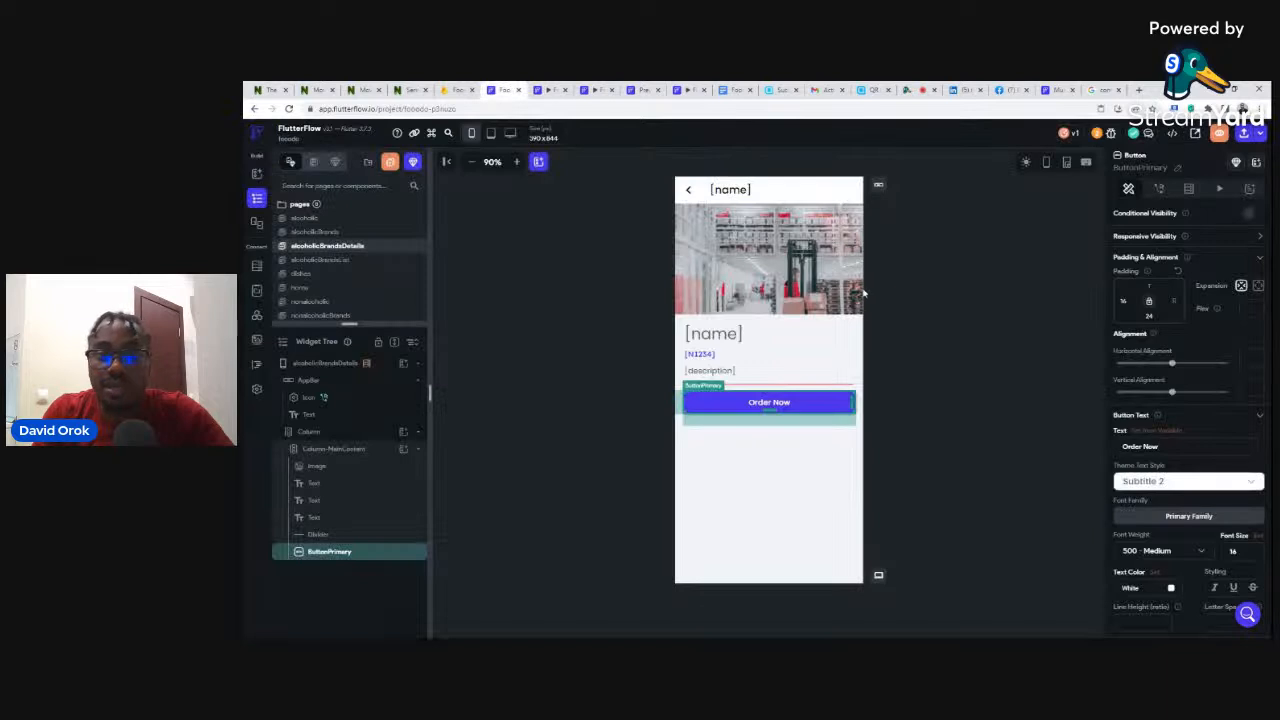
- Start a new run build of the Fooodo app from the Run menu and return to the editor
{"action": "left_click", "coordinate": [1244, 133]}
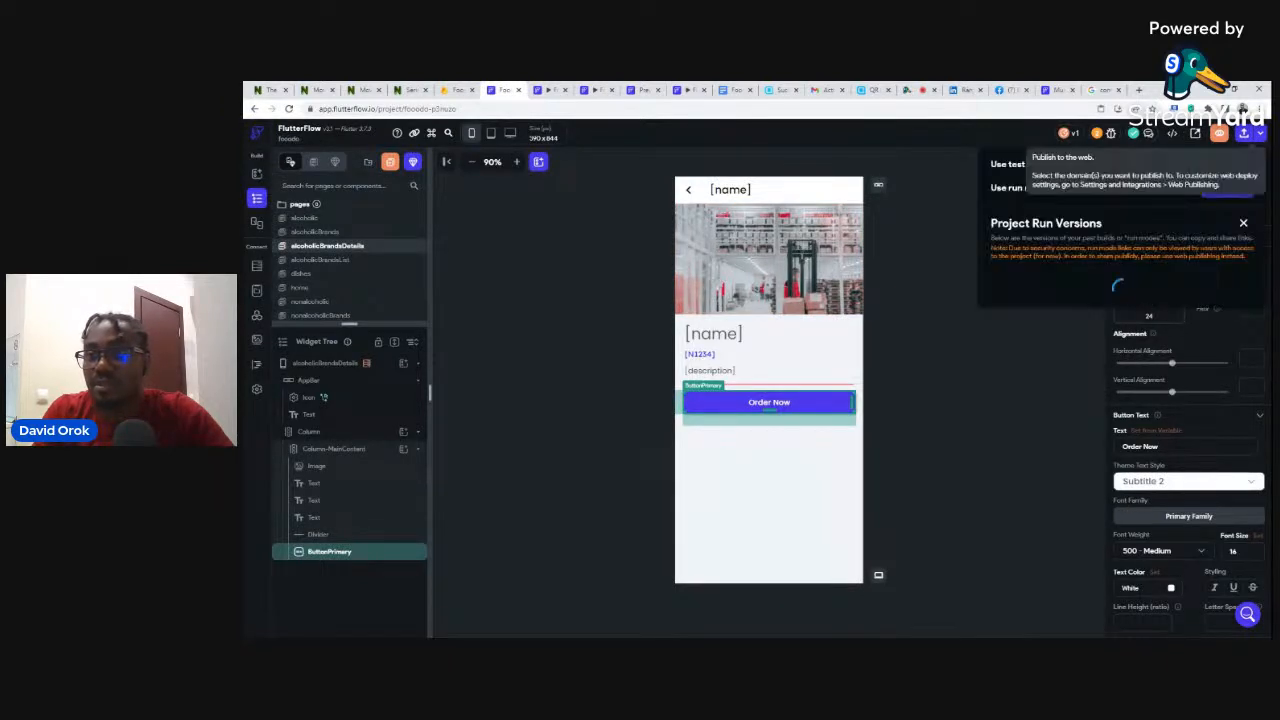
{"action": "left_click", "coordinate": [1234, 192]}
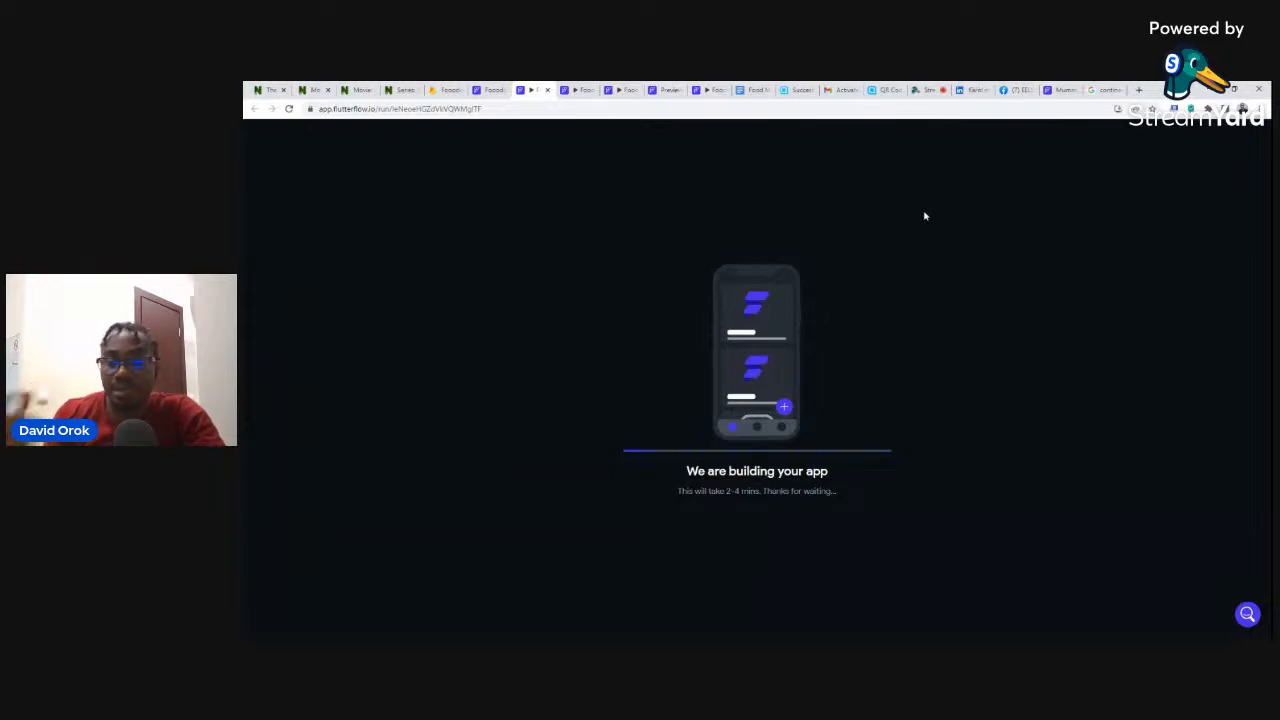
{"action": "left_click", "coordinate": [483, 91]}
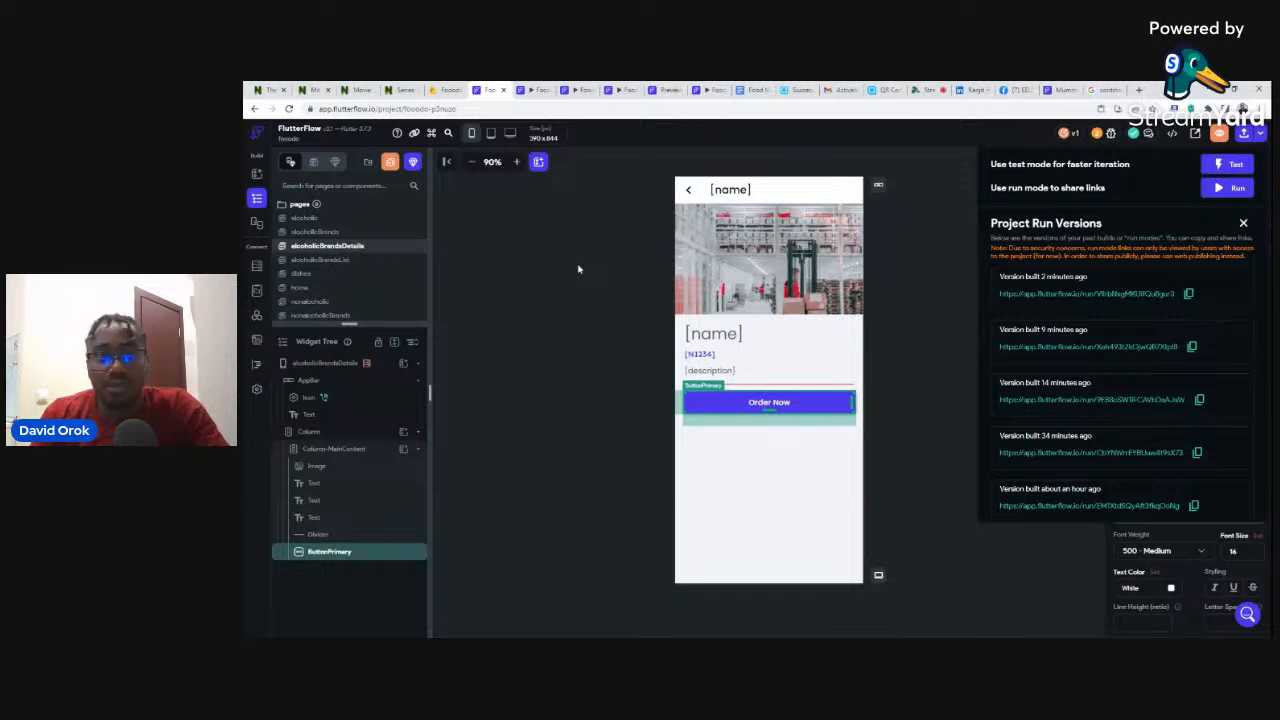
{"action": "left_click", "coordinate": [941, 244]}
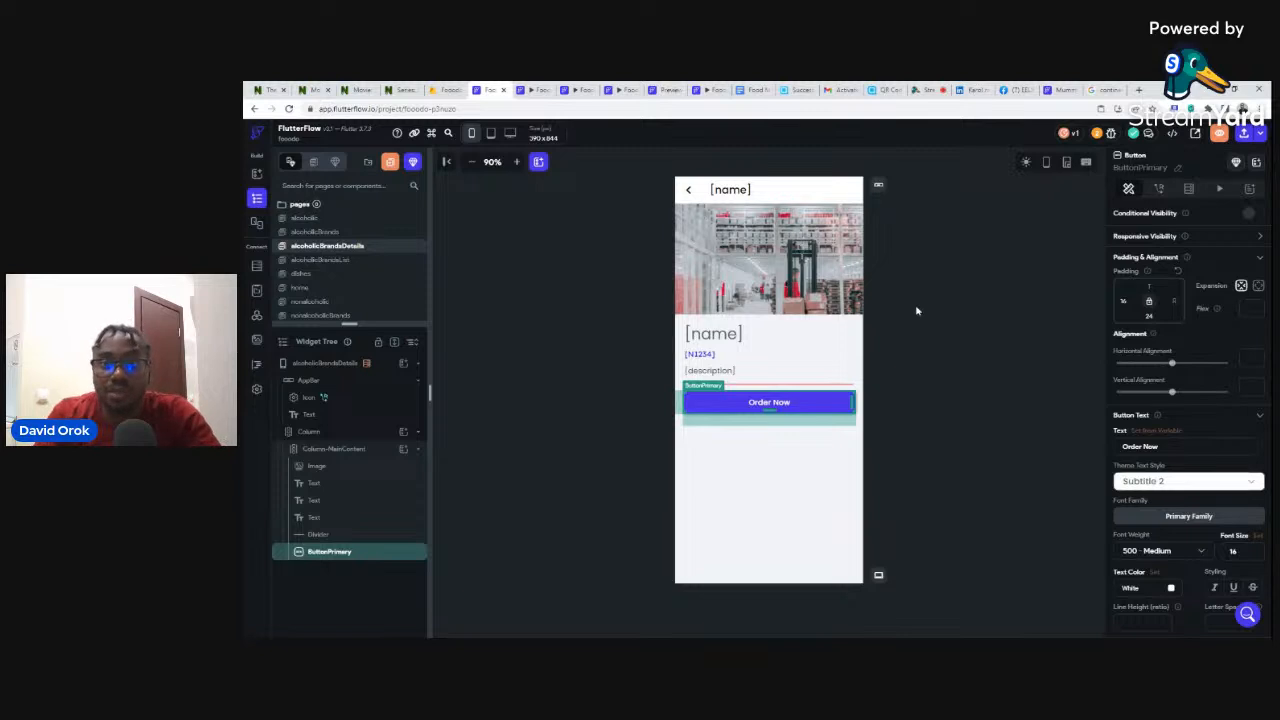
- Add a Launch URL action to the Order Now button's On Tap actions
{"action": "left_click", "coordinate": [905, 310]}
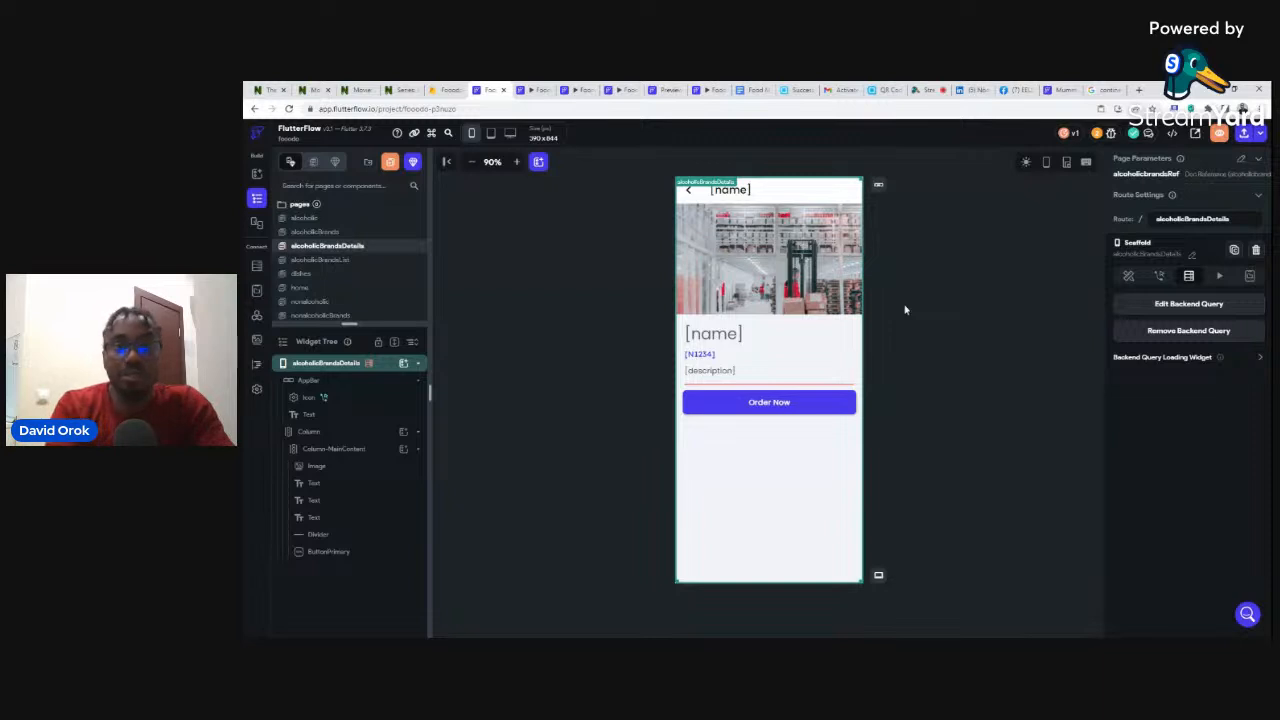
{"action": "left_click", "coordinate": [793, 402]}
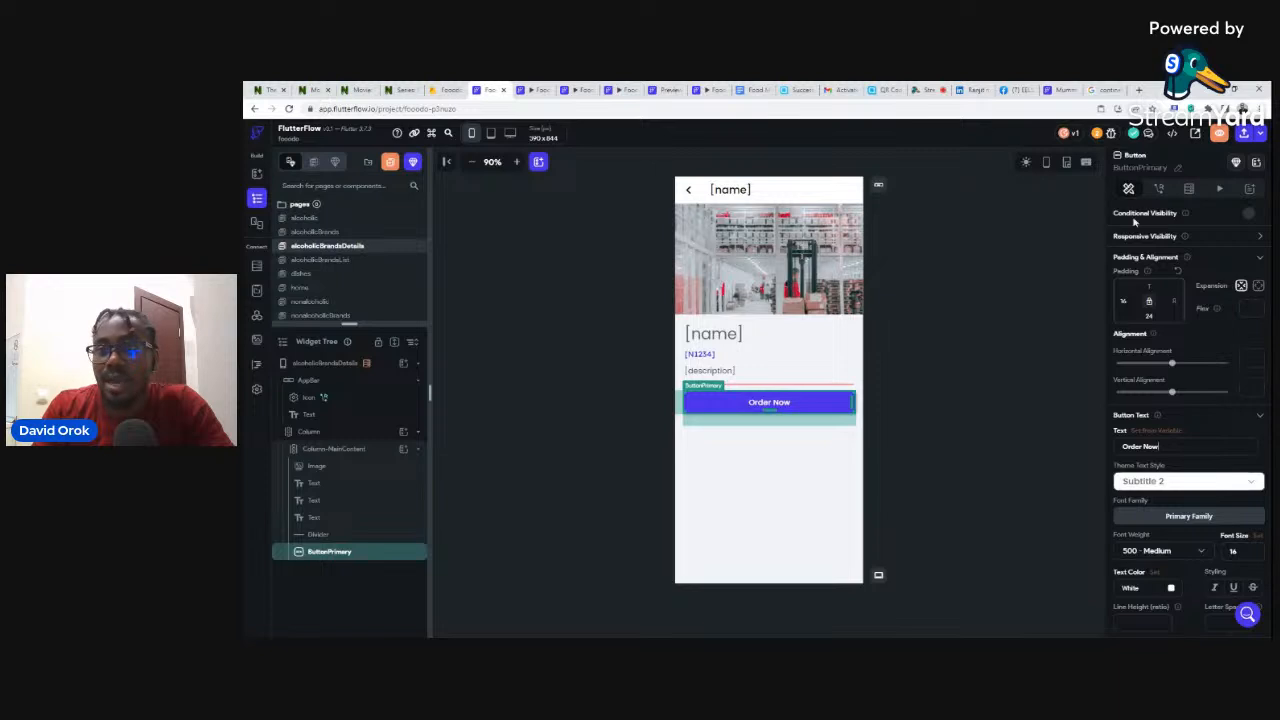
{"action": "left_click", "coordinate": [1161, 189]}
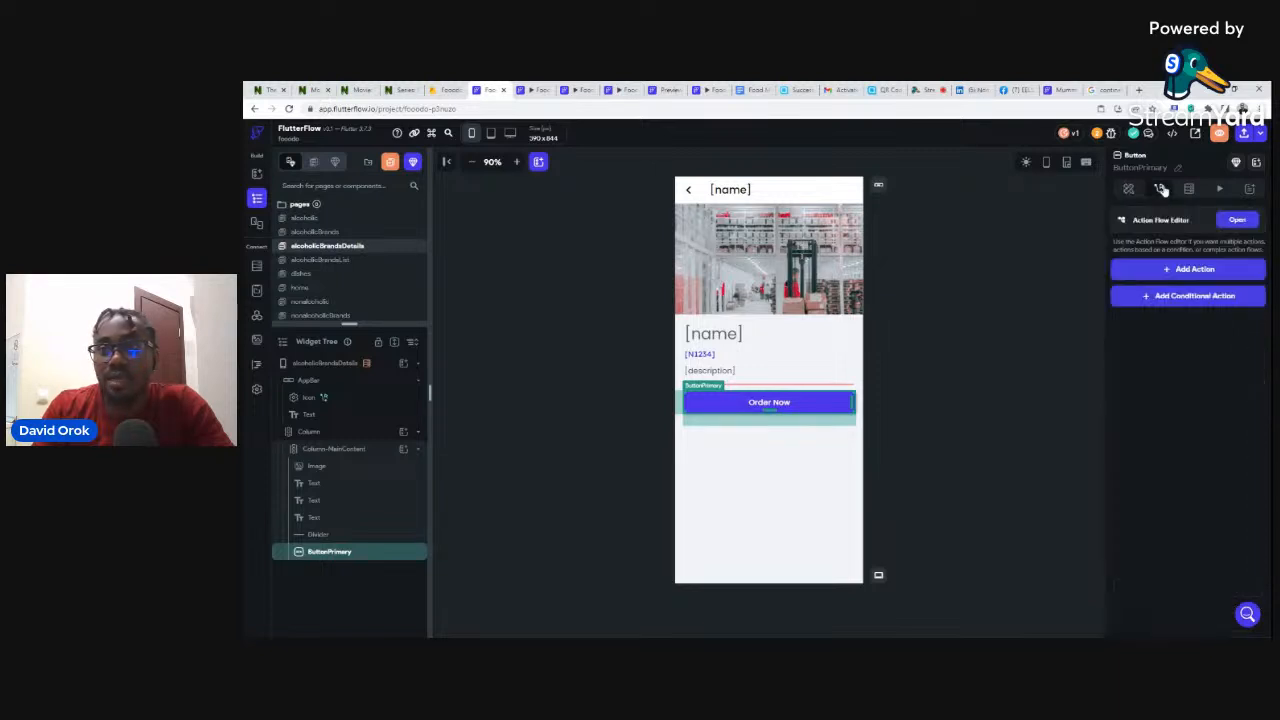
{"action": "left_click", "coordinate": [1182, 270]}
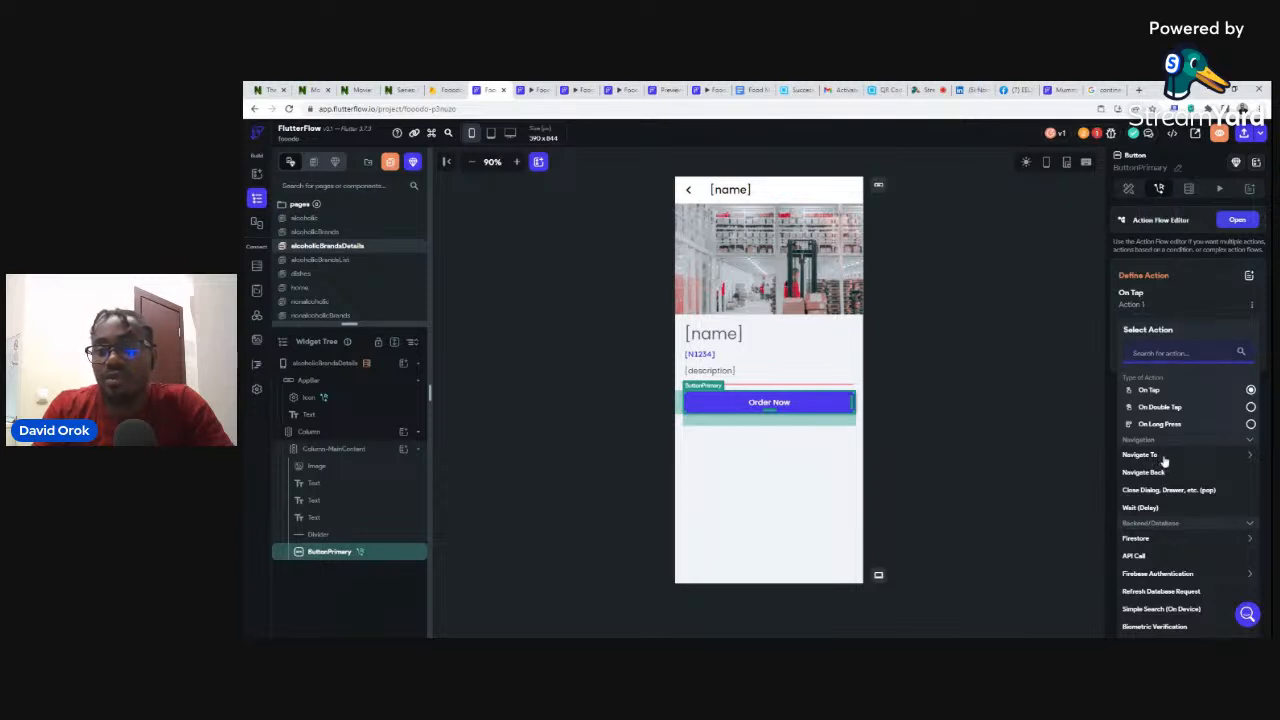
{"action": "scroll", "coordinate": [1163, 458], "scroll_direction": "down", "scroll_amount": 5}
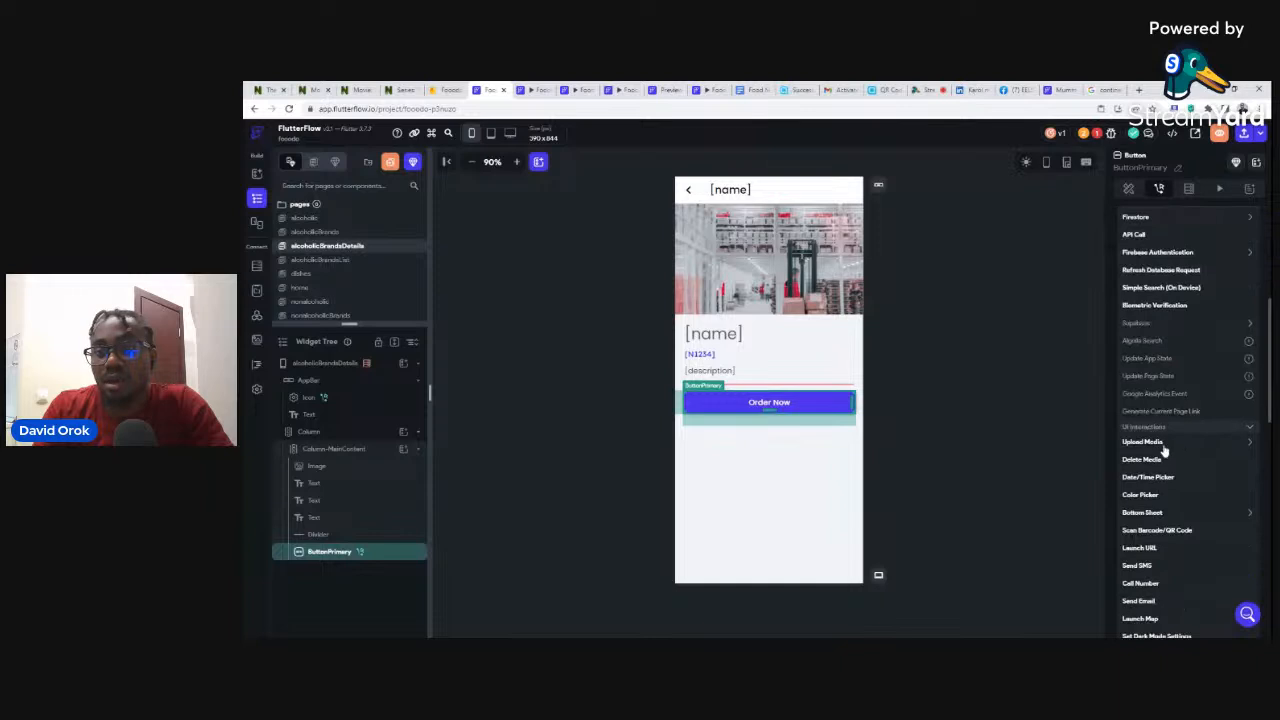
{"action": "left_click", "coordinate": [1138, 549]}
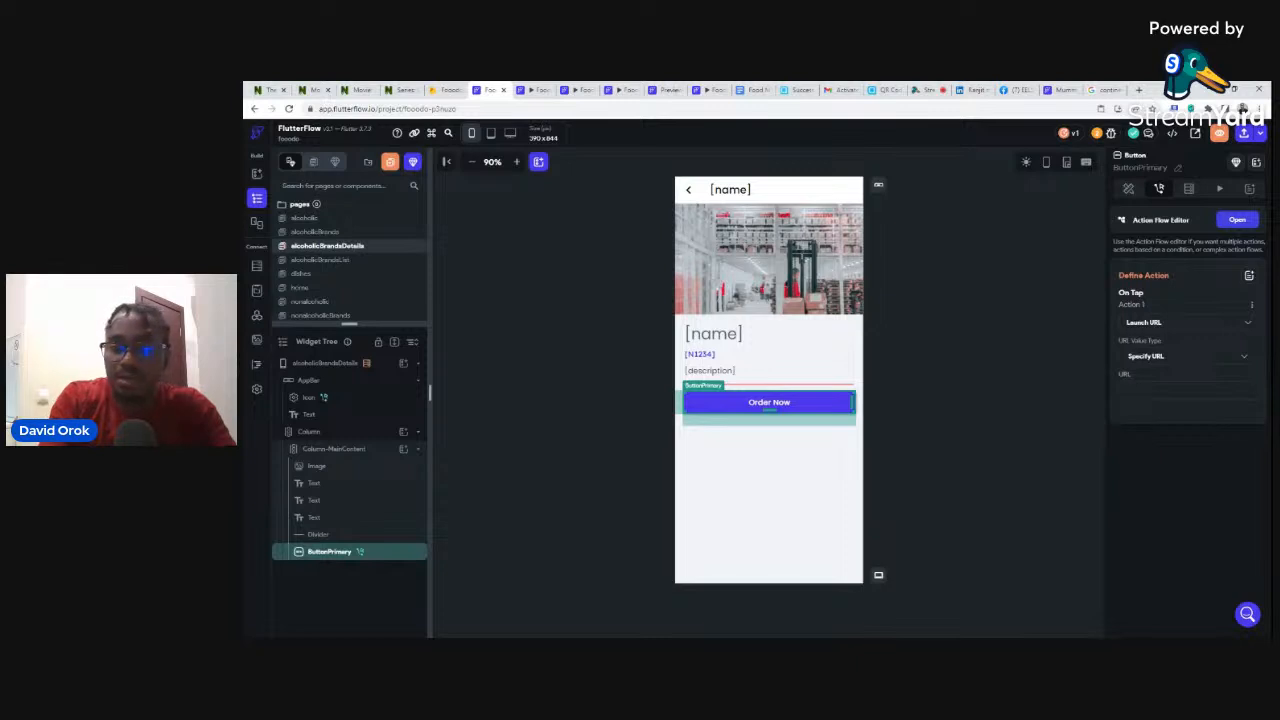
{"action": "type", "text": "e"}
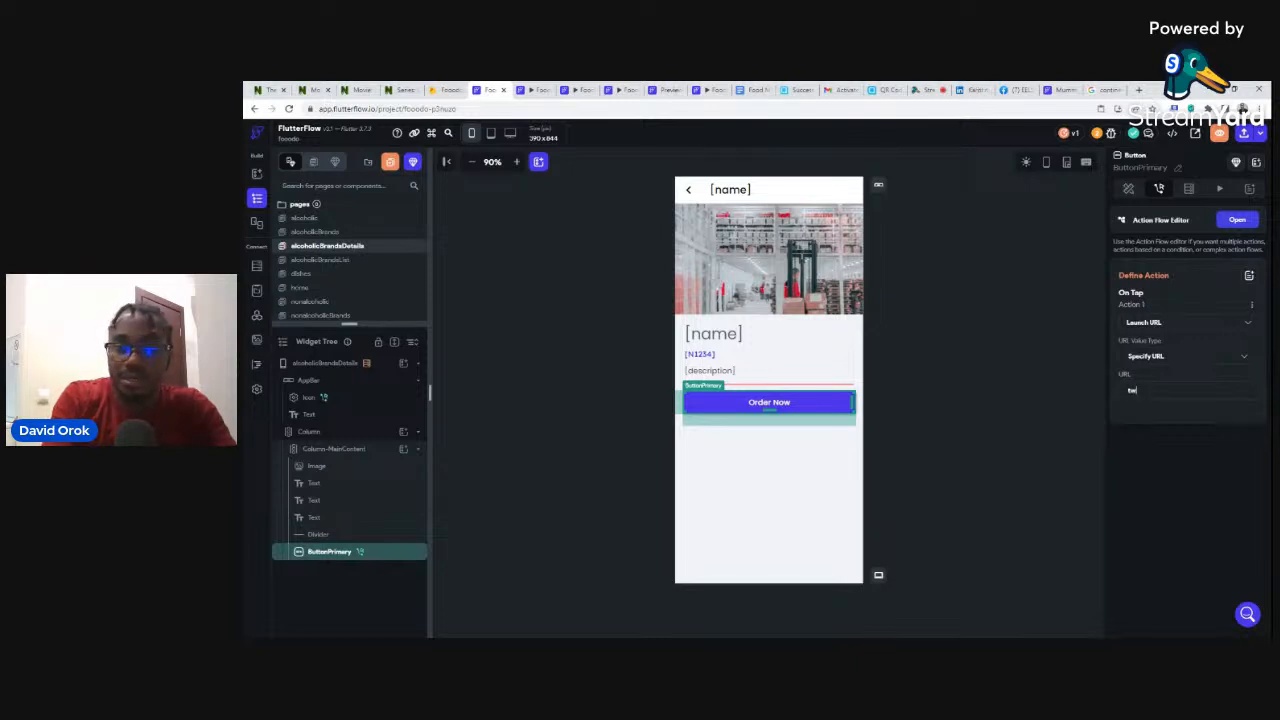
{"action": "type", "text": "itter"}
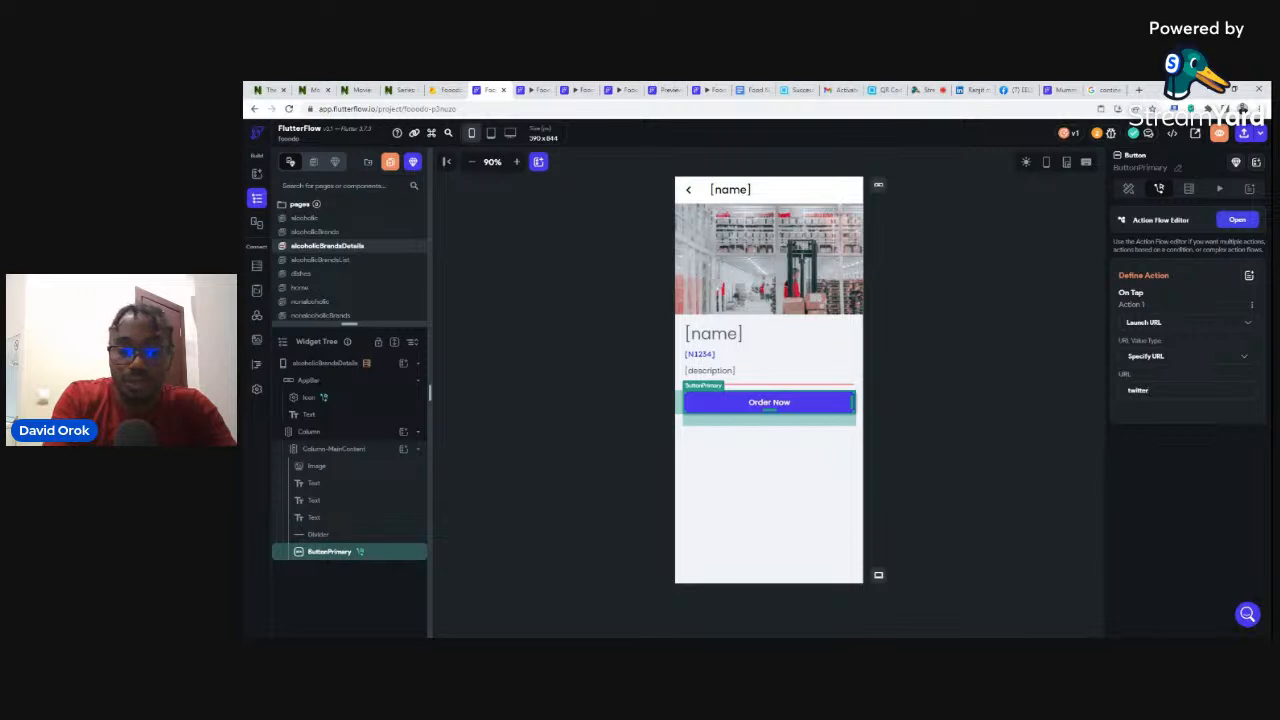
{"action": "type", "text": ".c"}
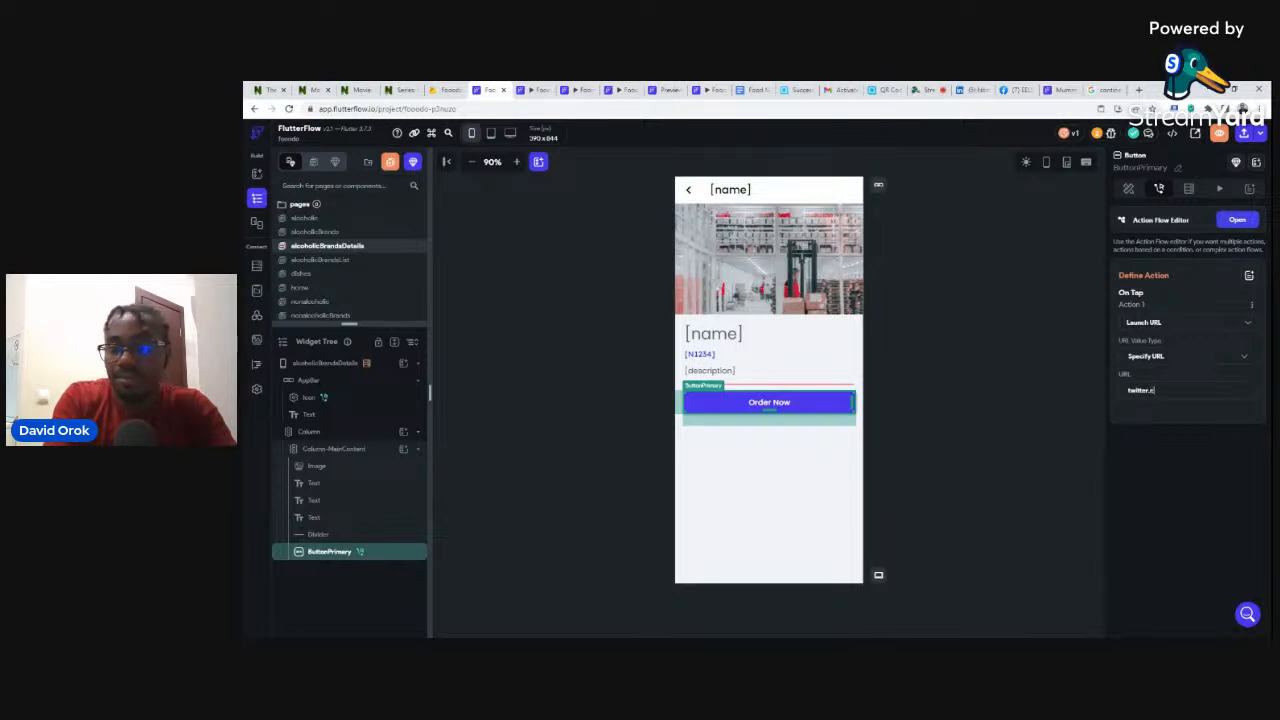
{"action": "type", "text": "o"}
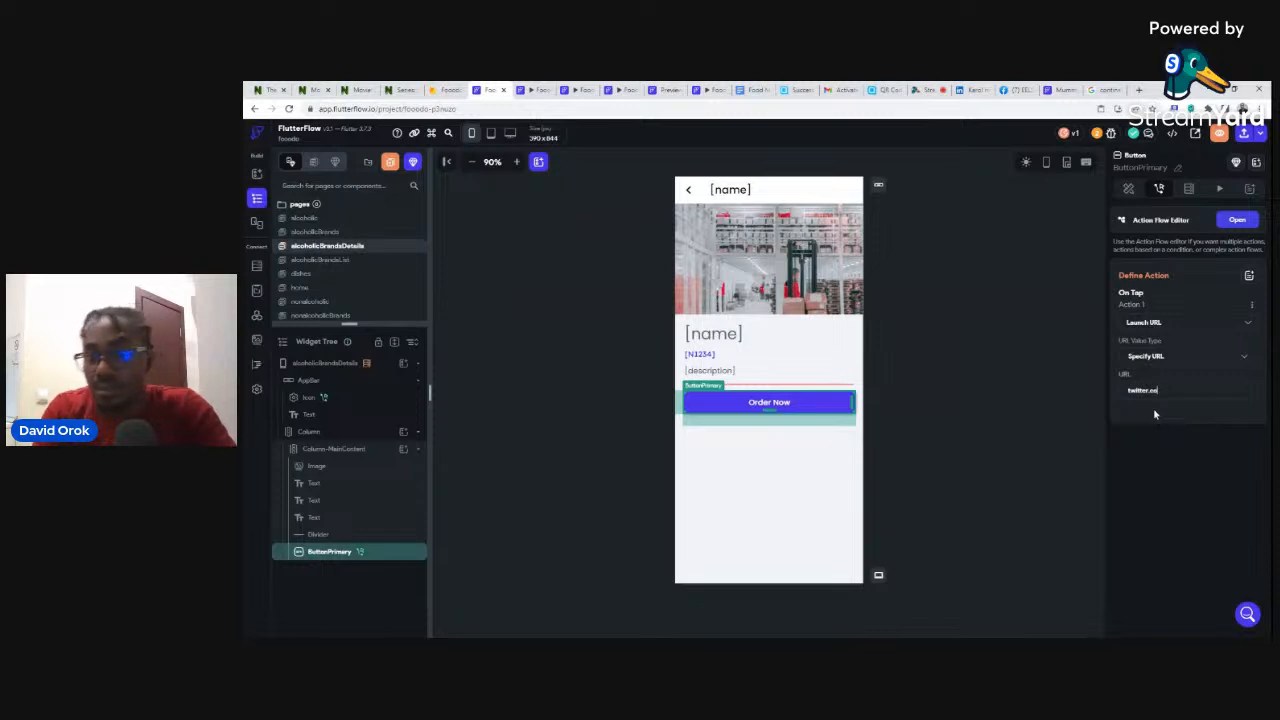
{"action": "type", "text": "m"}
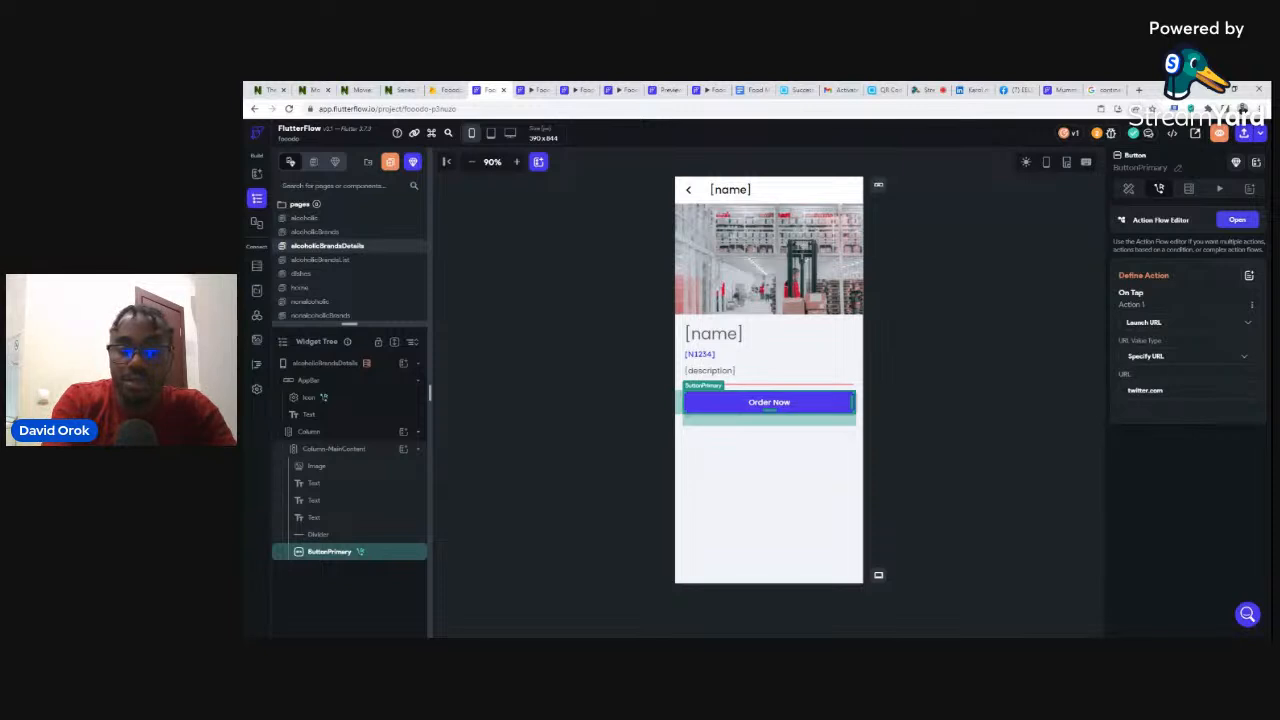
{"action": "type", "text": "omhttps://"}
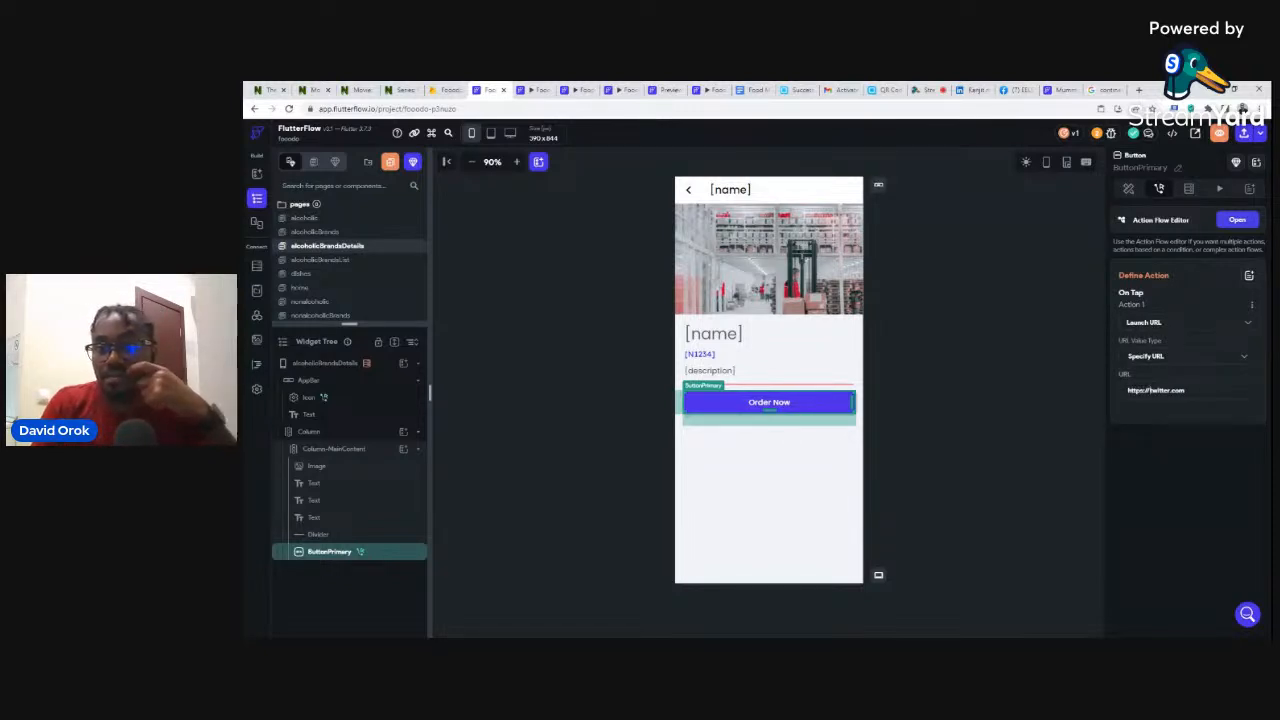
{"action": "left_click", "coordinate": [1068, 447]}
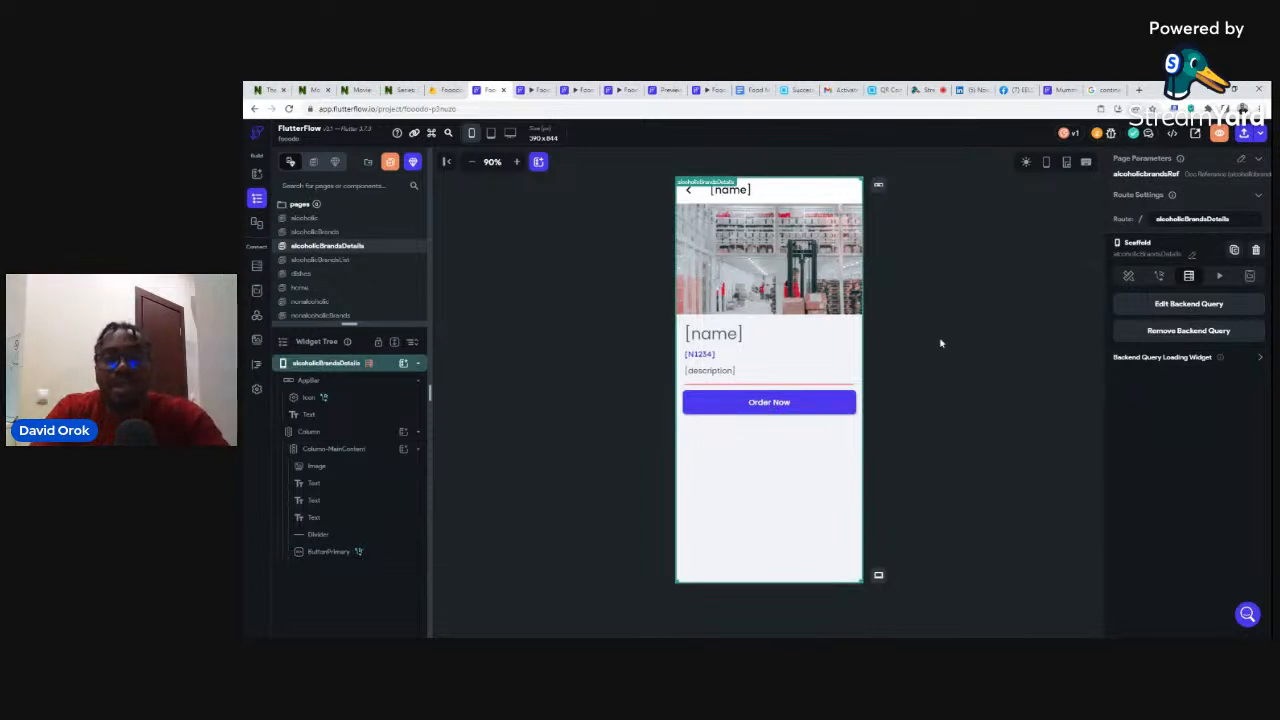
{"action": "left_click", "coordinate": [543, 91]}
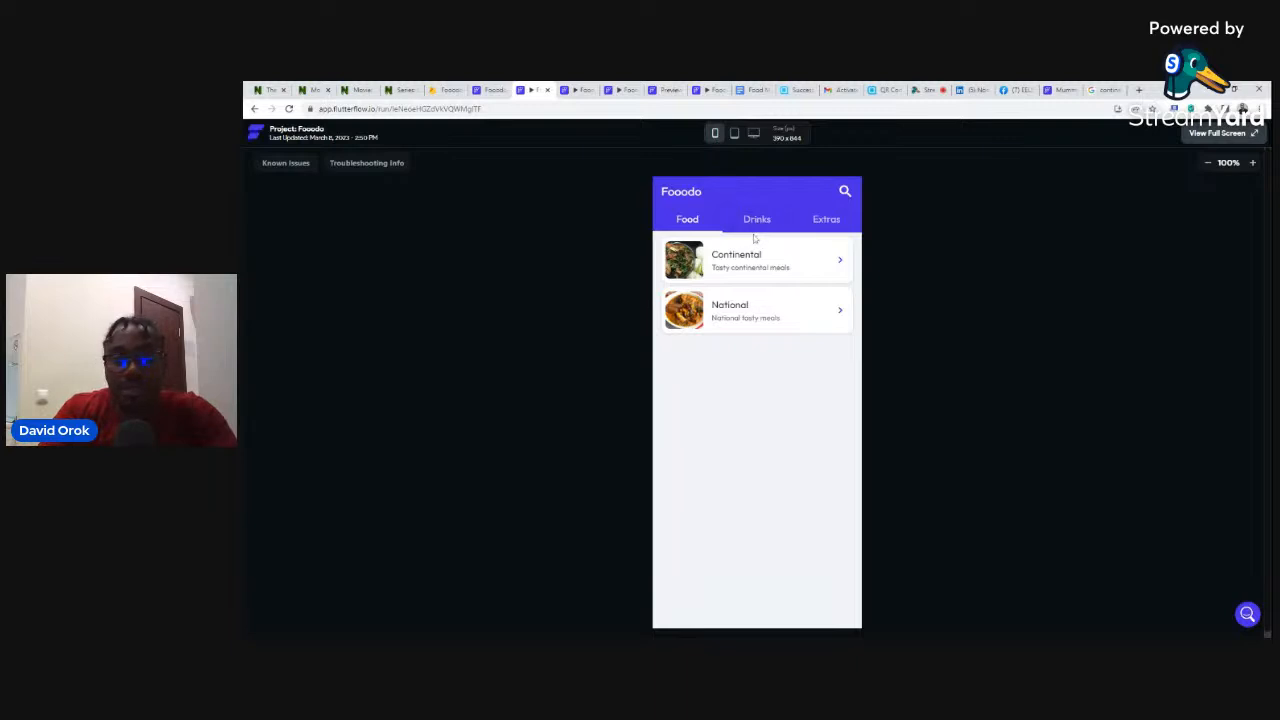
- In the fresh test run, browse Drinks > Alcoholic Drinks > Wine > Carlo Rossie, then return to editing alcoholicBrands
{"action": "left_click", "coordinate": [756, 225]}
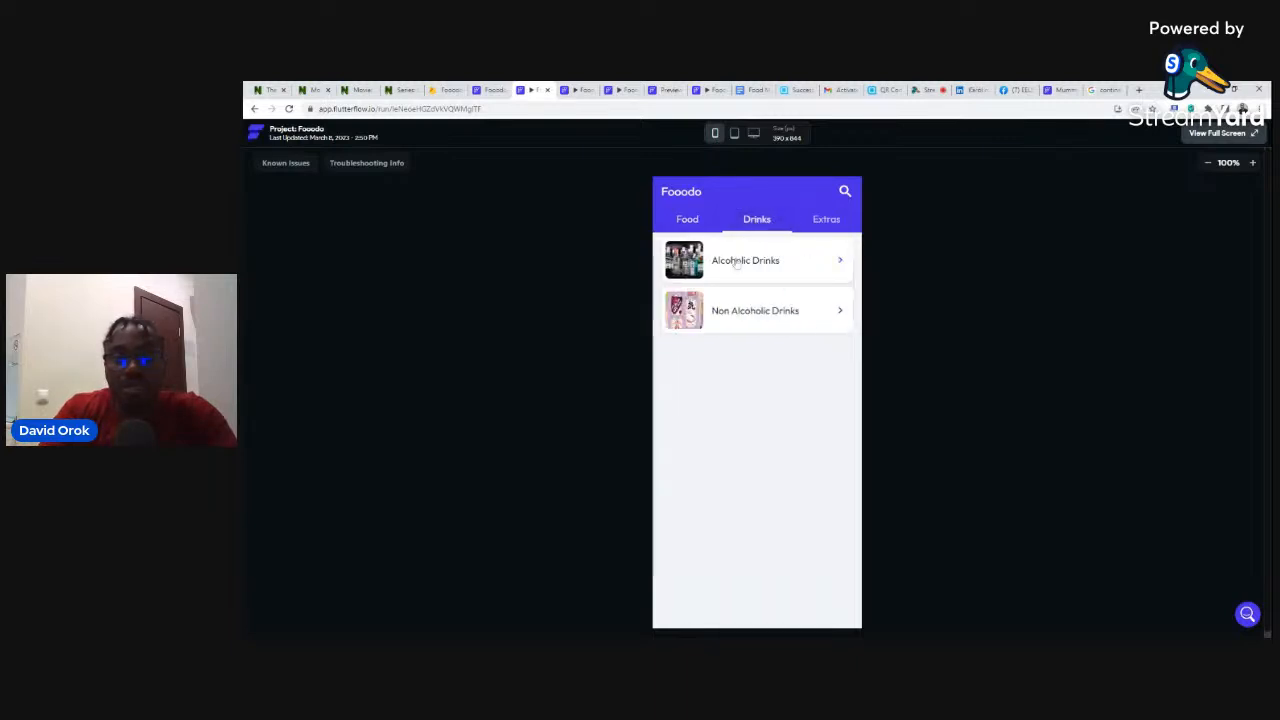
{"action": "left_click", "coordinate": [736, 263]}
{"action": "left_click", "coordinate": [732, 338]}
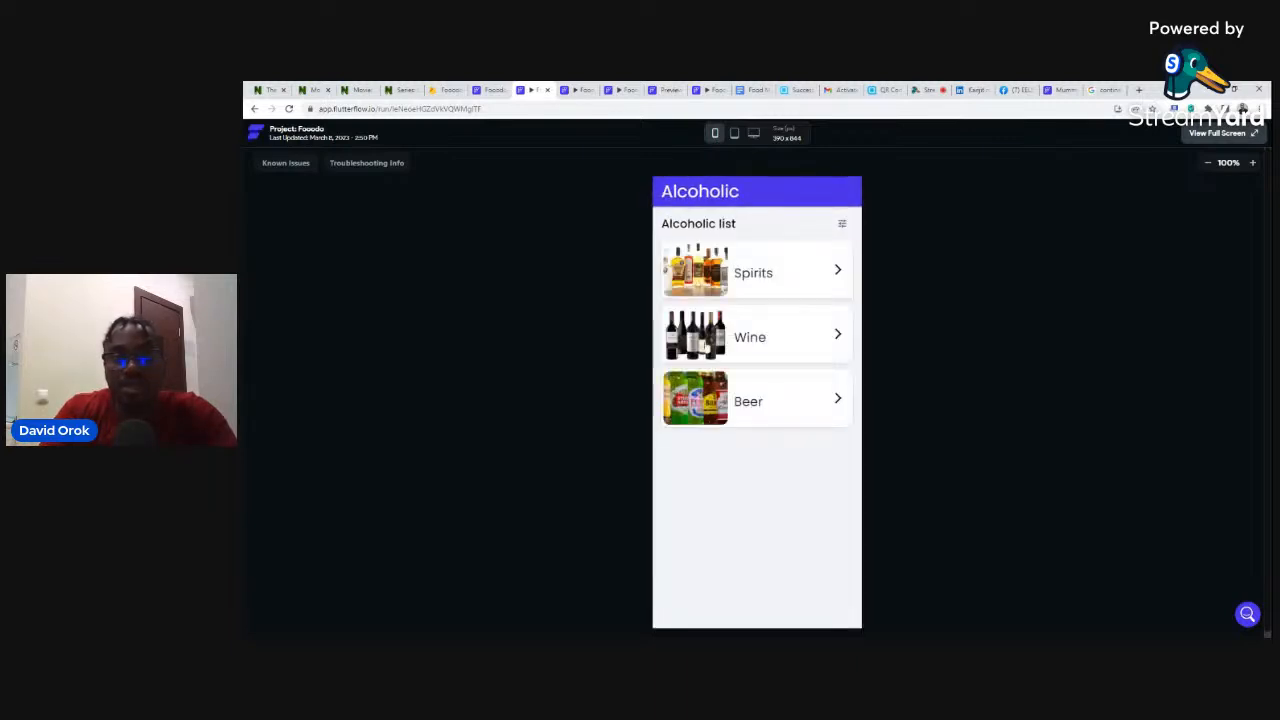
{"action": "left_click", "coordinate": [694, 295]}
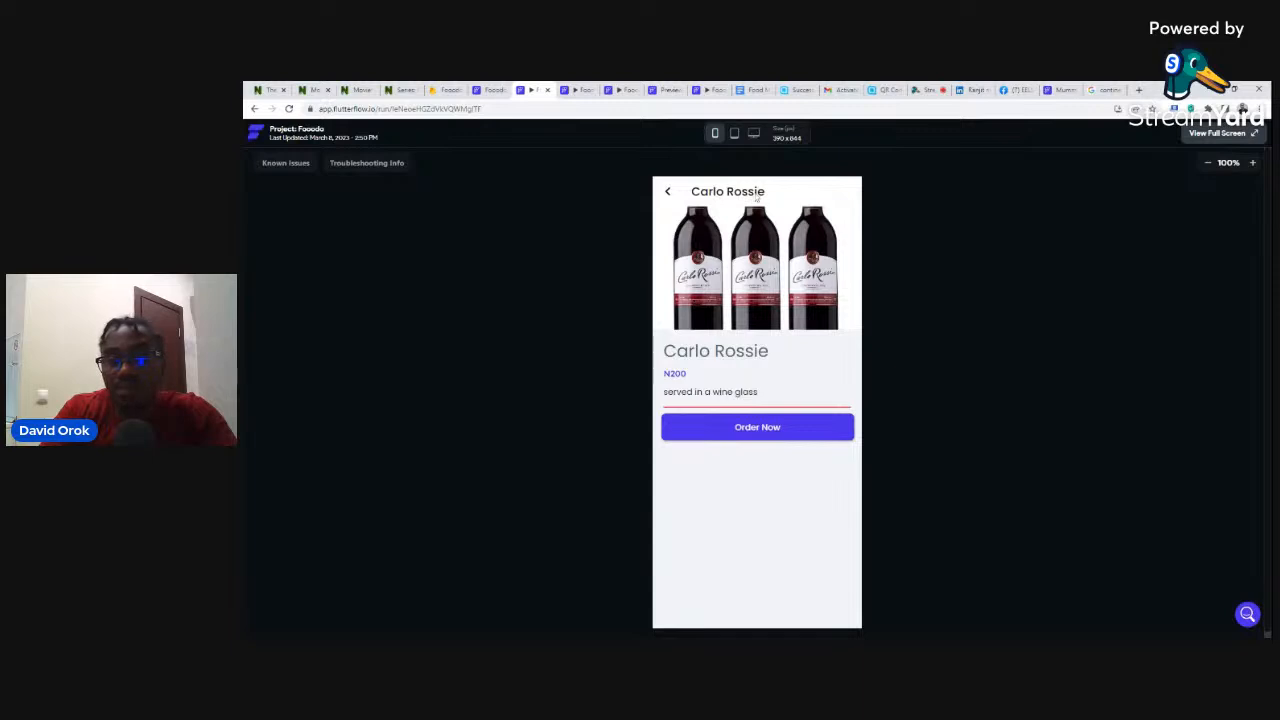
{"action": "left_click", "coordinate": [667, 191]}
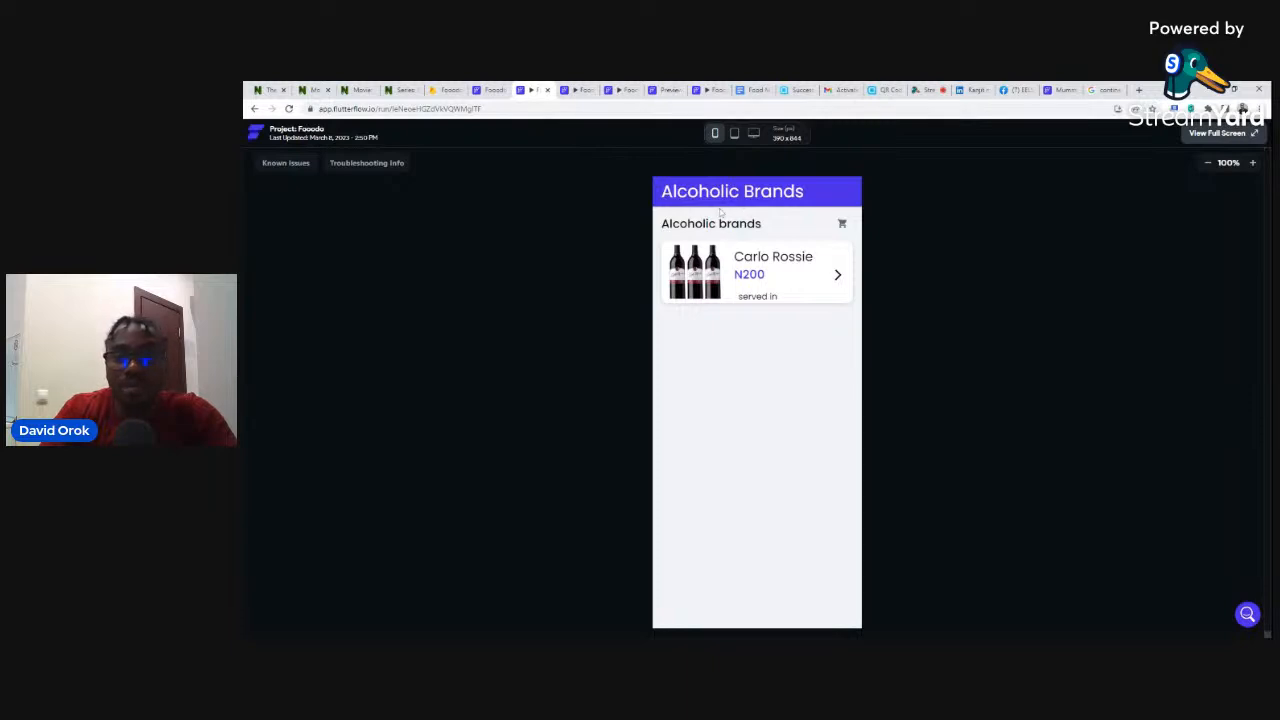
{"action": "left_click", "coordinate": [487, 90]}
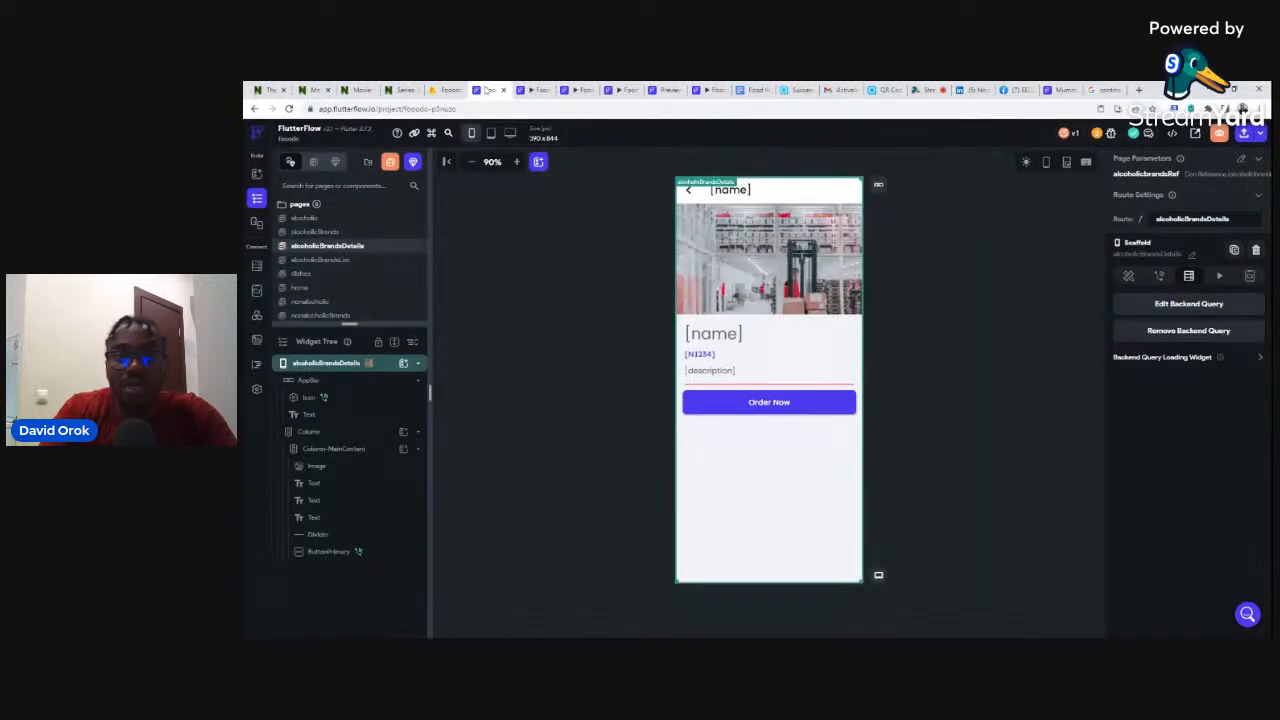
{"action": "left_click", "coordinate": [322, 233]}
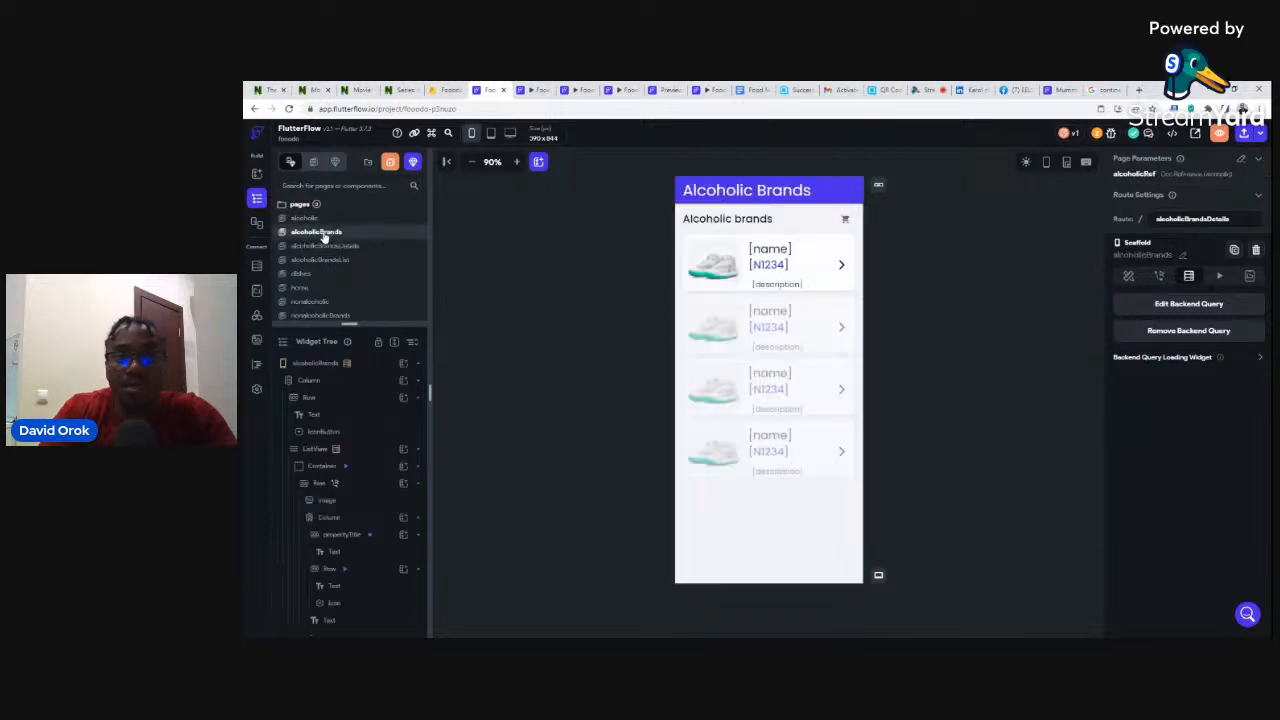
- Bind the Alcoholic Brands title text to the alcoholic document's name, then open App Settings
{"action": "left_click", "coordinate": [746, 190]}
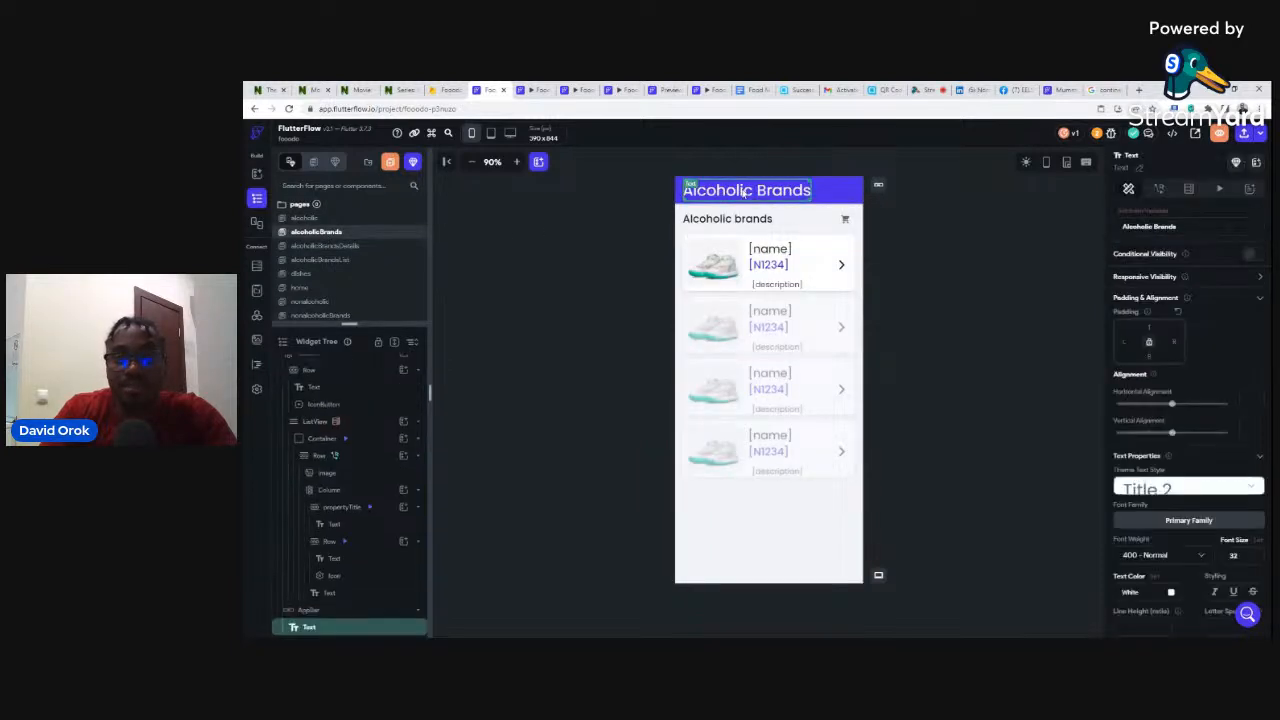
{"action": "left_click", "coordinate": [1142, 212]}
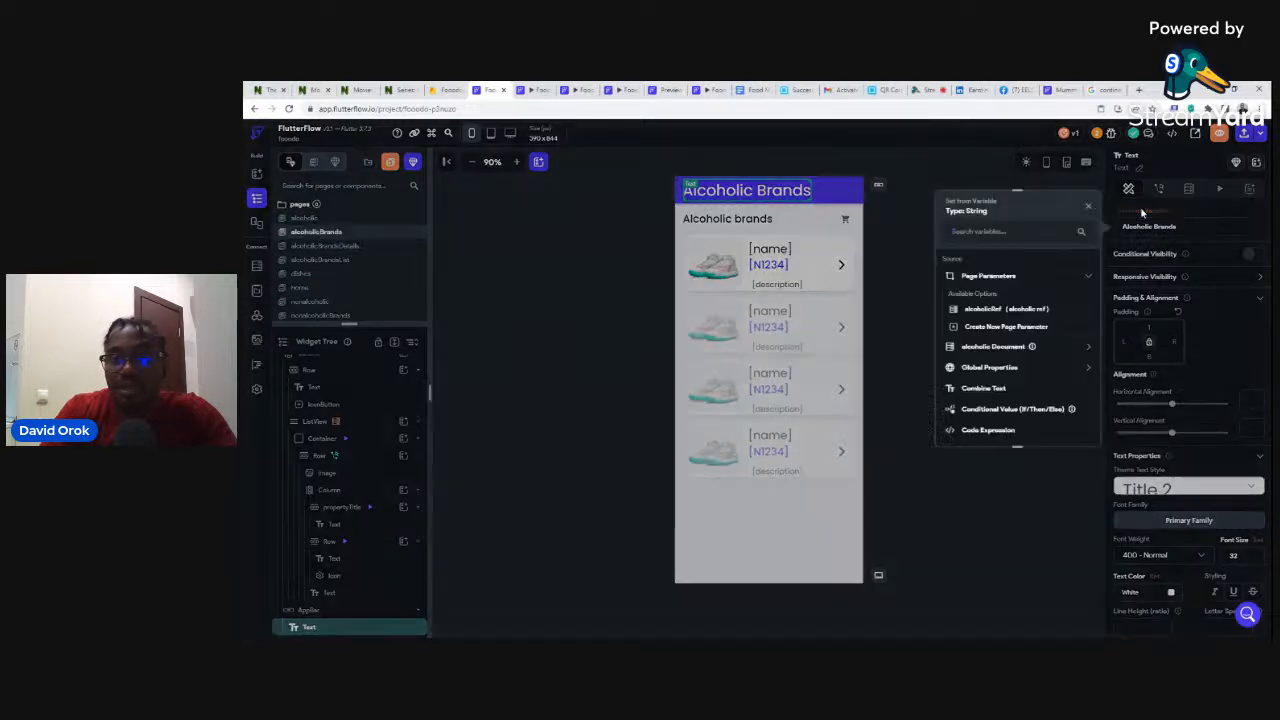
{"action": "left_click", "coordinate": [988, 346]}
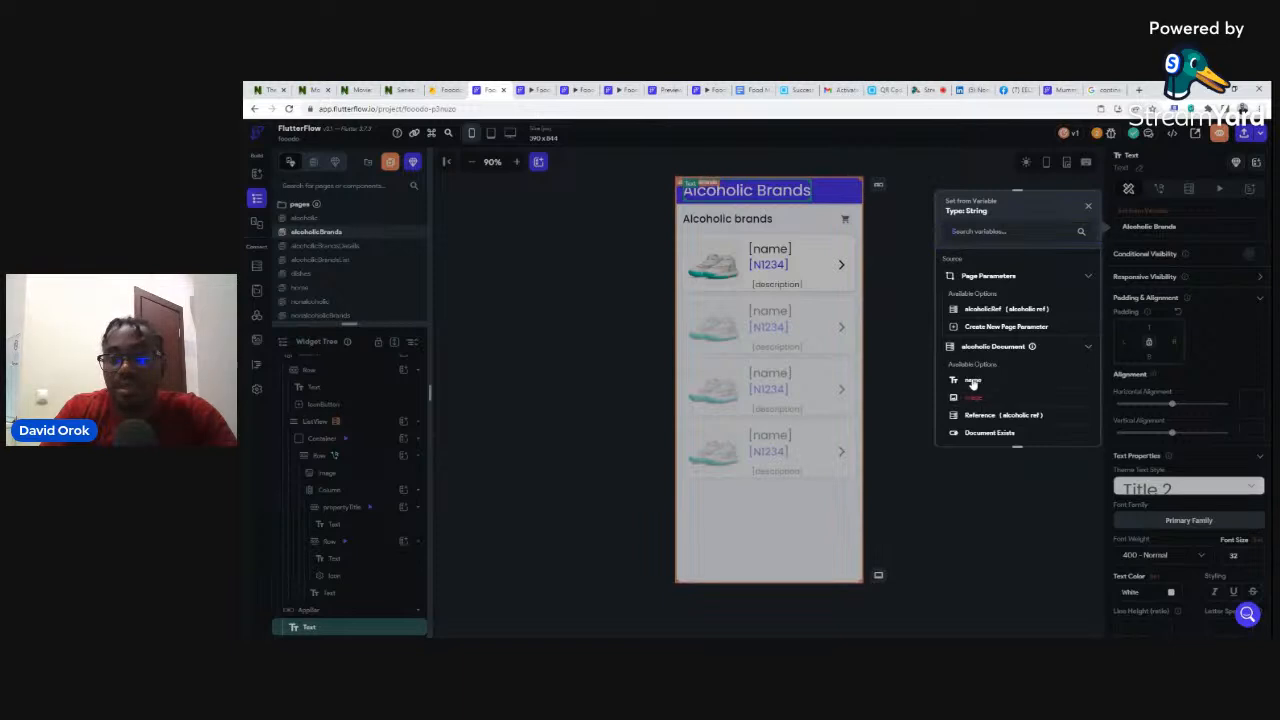
{"action": "left_click", "coordinate": [970, 382]}
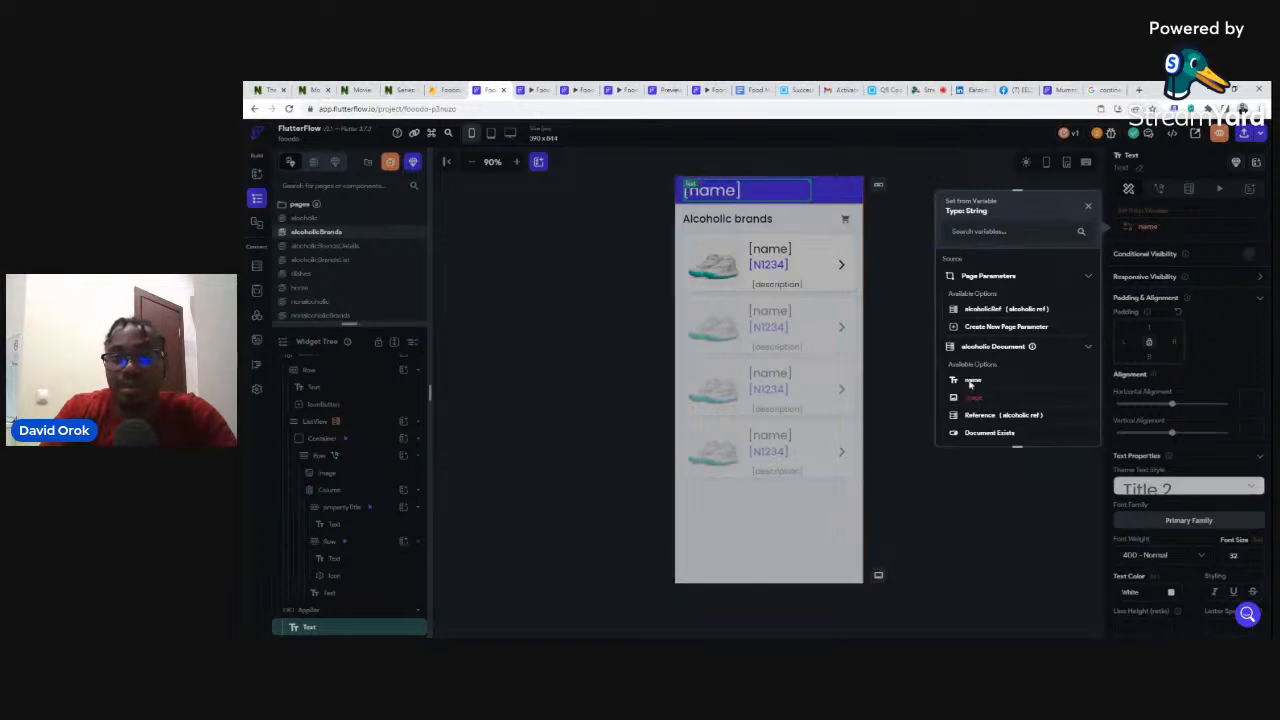
{"action": "left_click", "coordinate": [909, 272]}
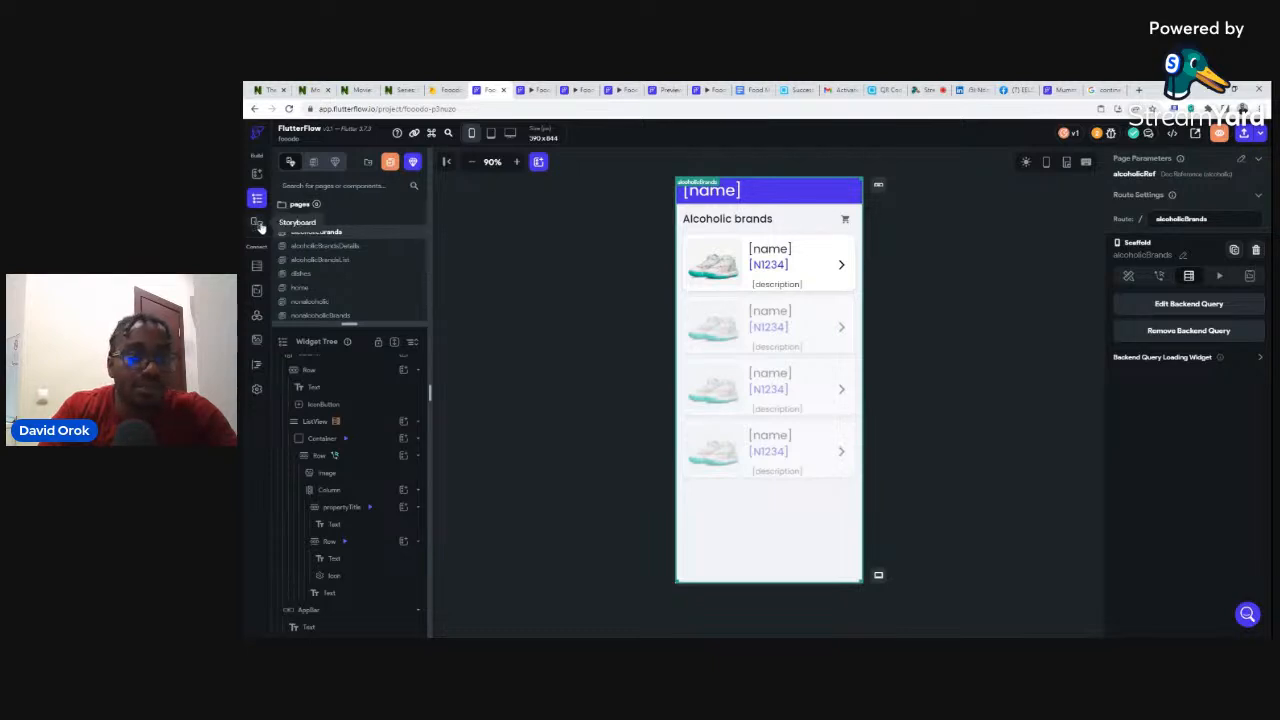
{"action": "left_click", "coordinate": [256, 390]}
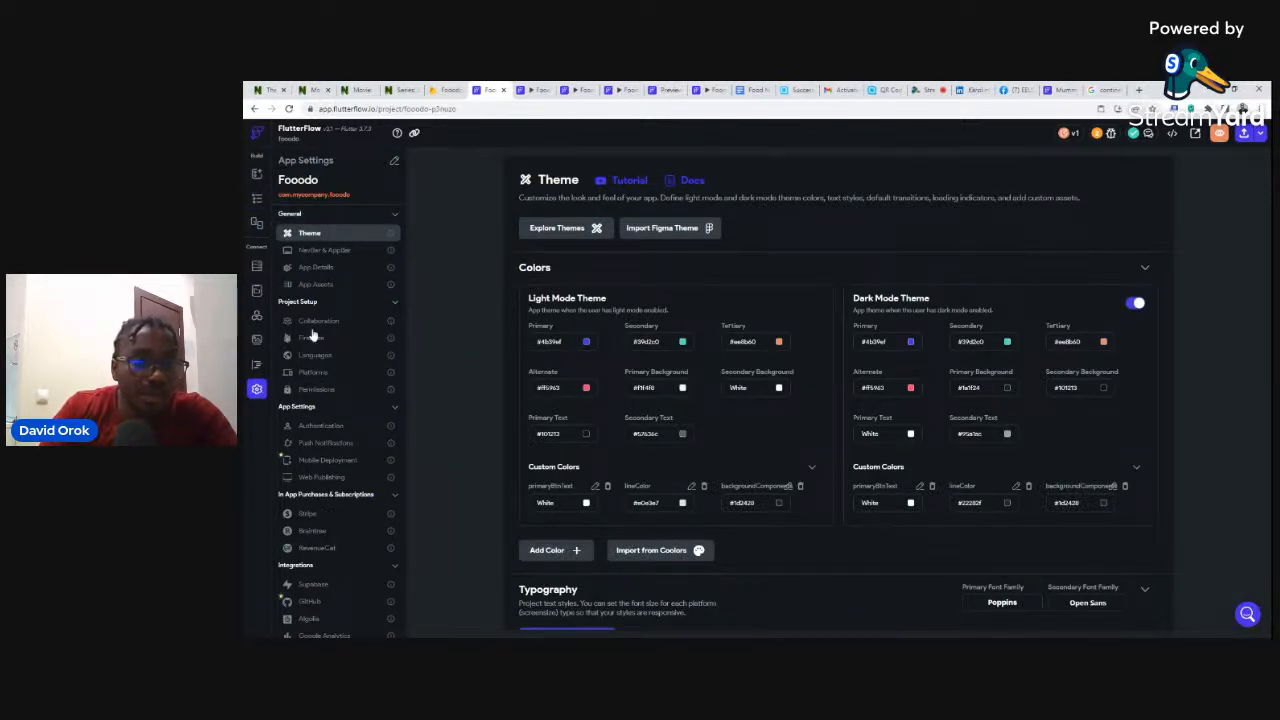
- Open the live Fooodo site from Web Publishing settings, then go to the QR Code Generator's active codes
{"action": "left_click", "coordinate": [318, 478]}
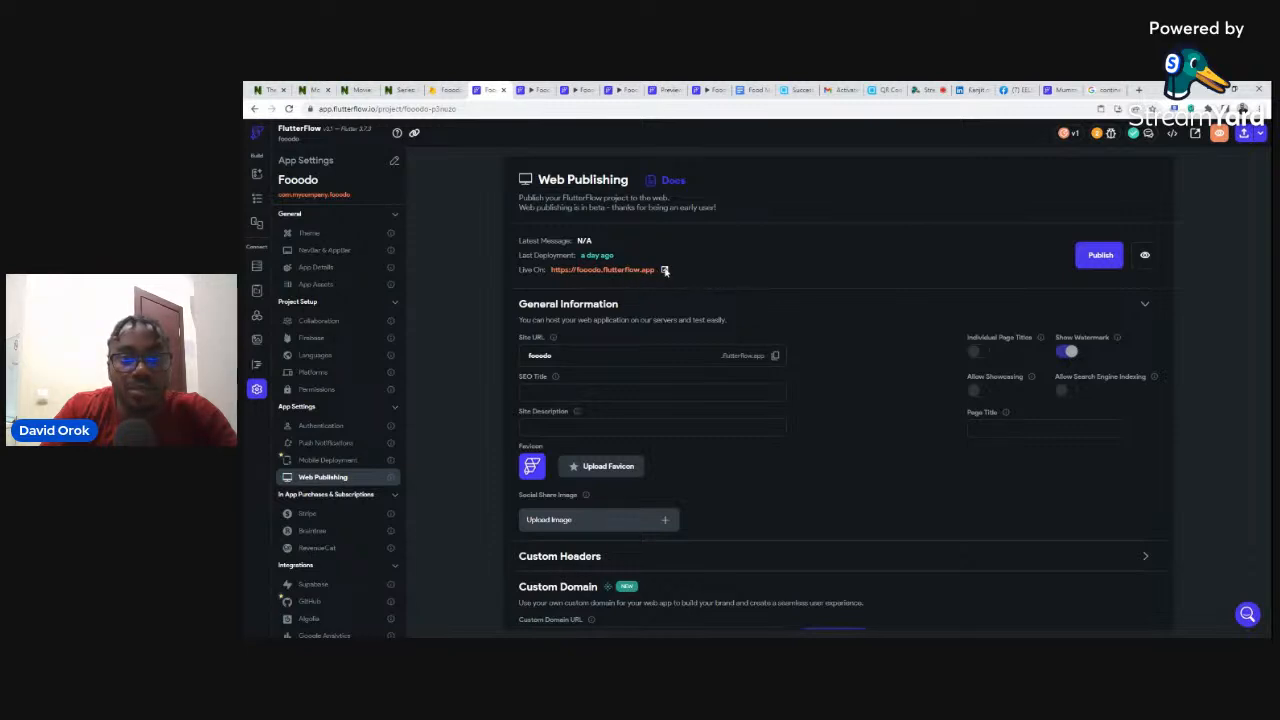
{"action": "left_click", "coordinate": [665, 270]}
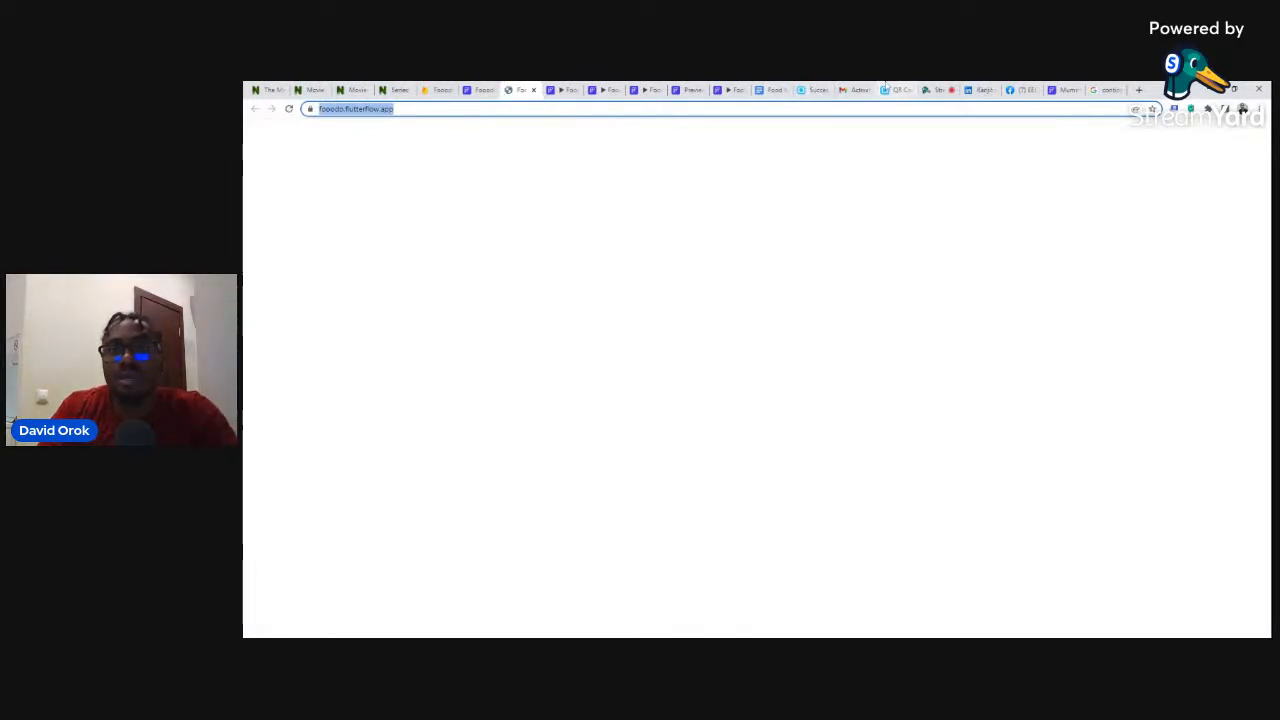
{"action": "left_click", "coordinate": [887, 89]}
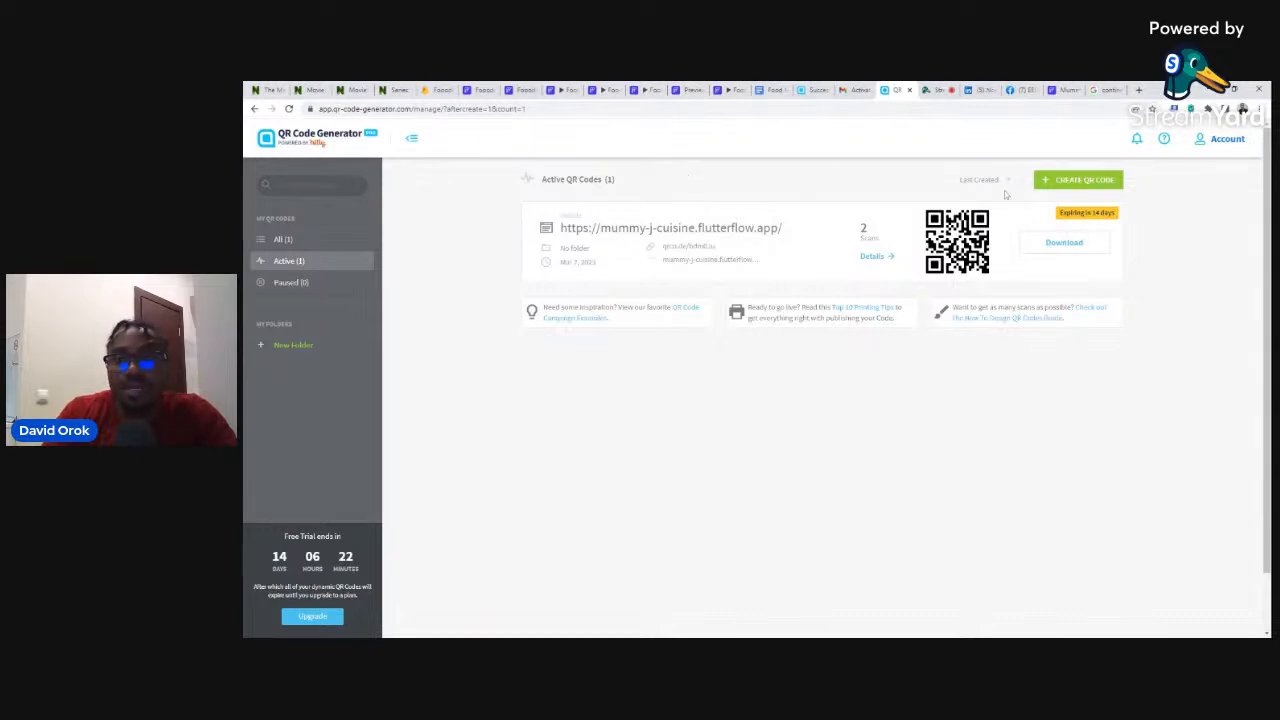
- Log in and start a new Website-type QR code in QR Code Generator
{"action": "left_click", "coordinate": [1086, 183]}
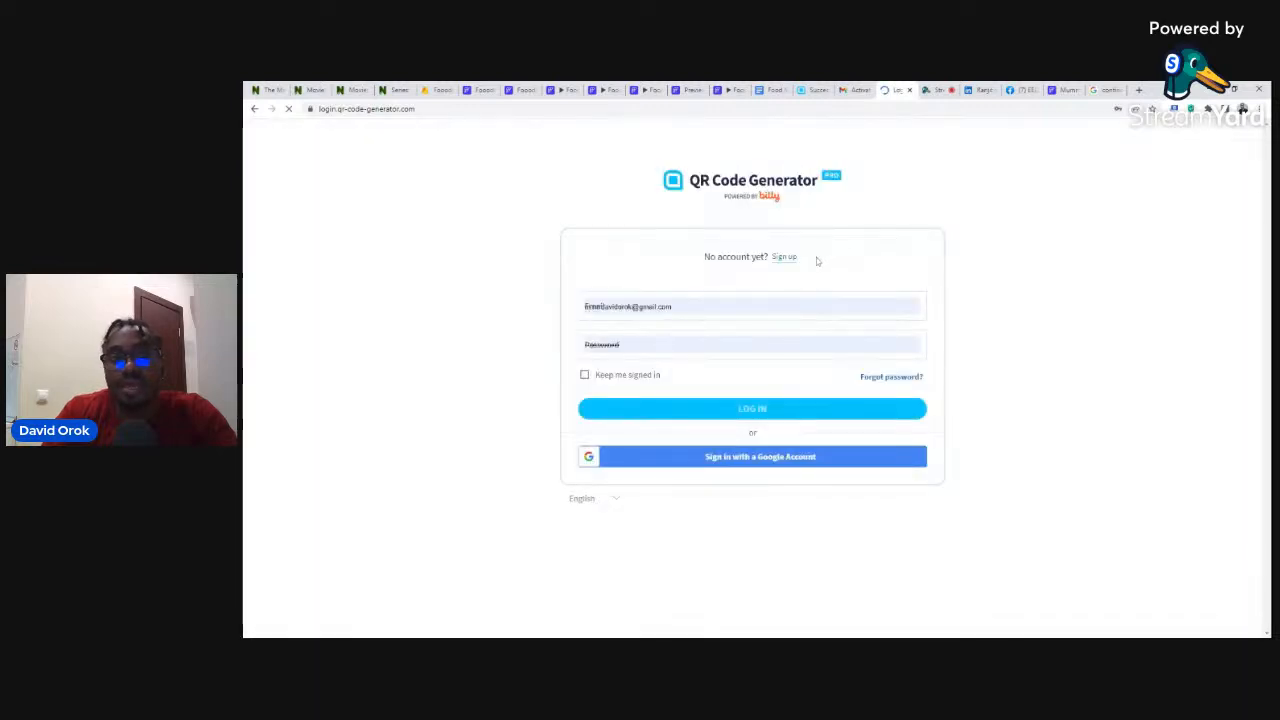
{"action": "left_click", "coordinate": [744, 412]}
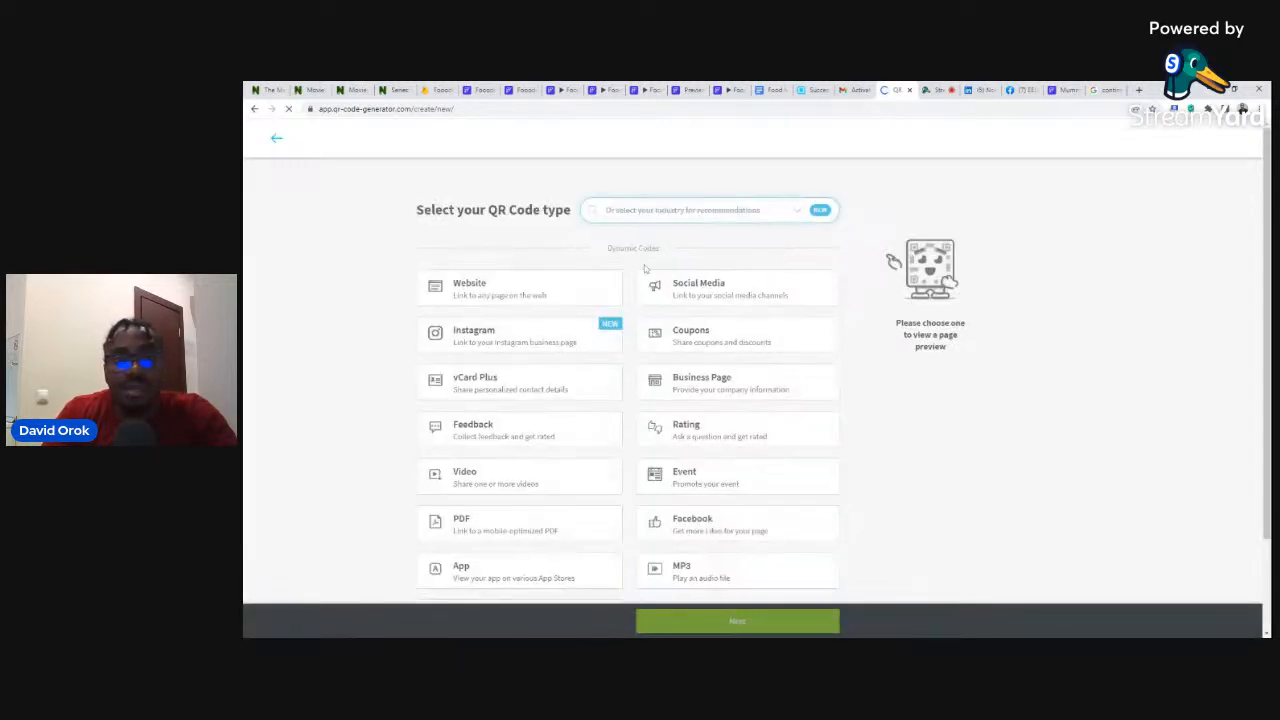
{"action": "left_click", "coordinate": [476, 290]}
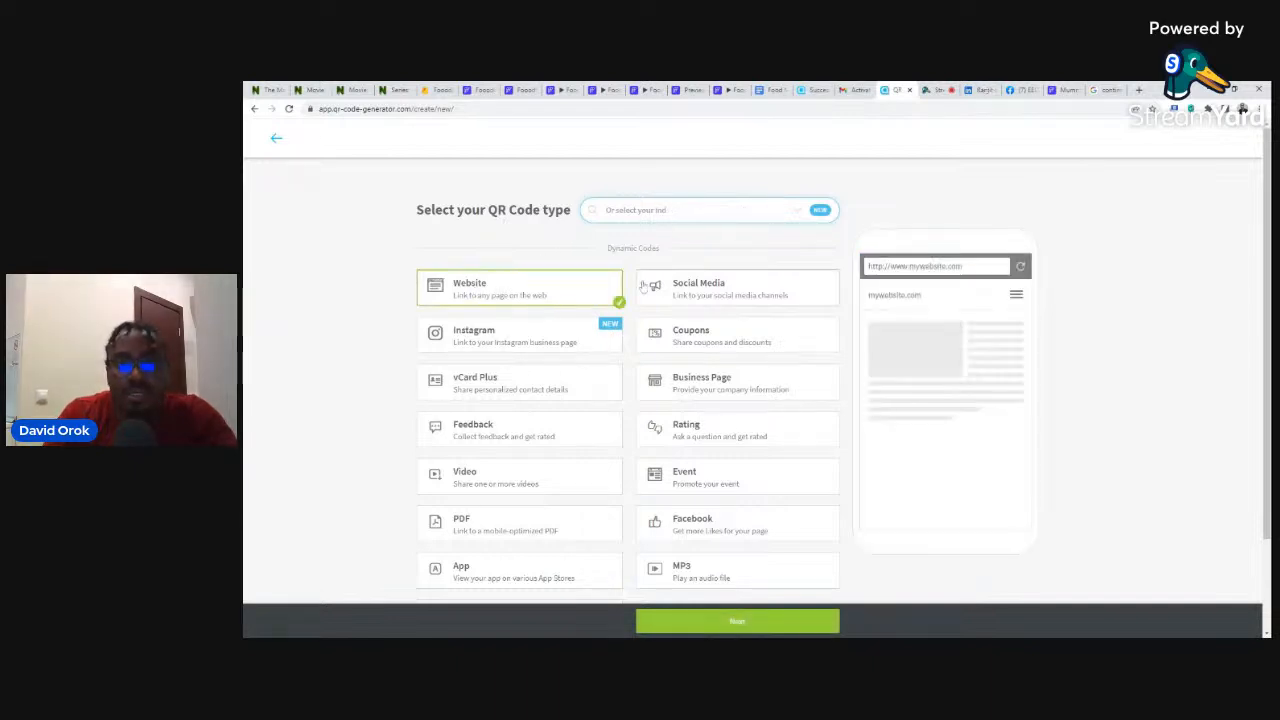
{"action": "scroll", "coordinate": [790, 510], "scroll_direction": "down", "scroll_amount": 2}
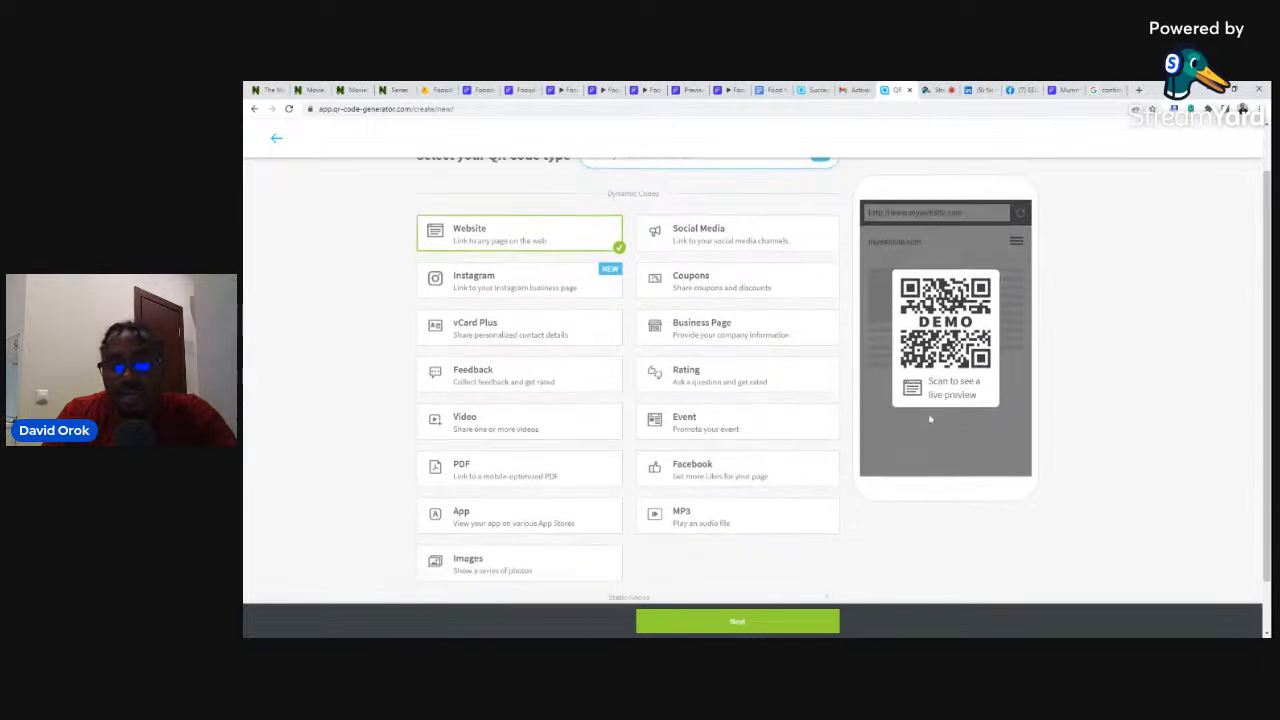
{"action": "scroll", "coordinate": [741, 497], "scroll_direction": "up", "scroll_amount": 2}
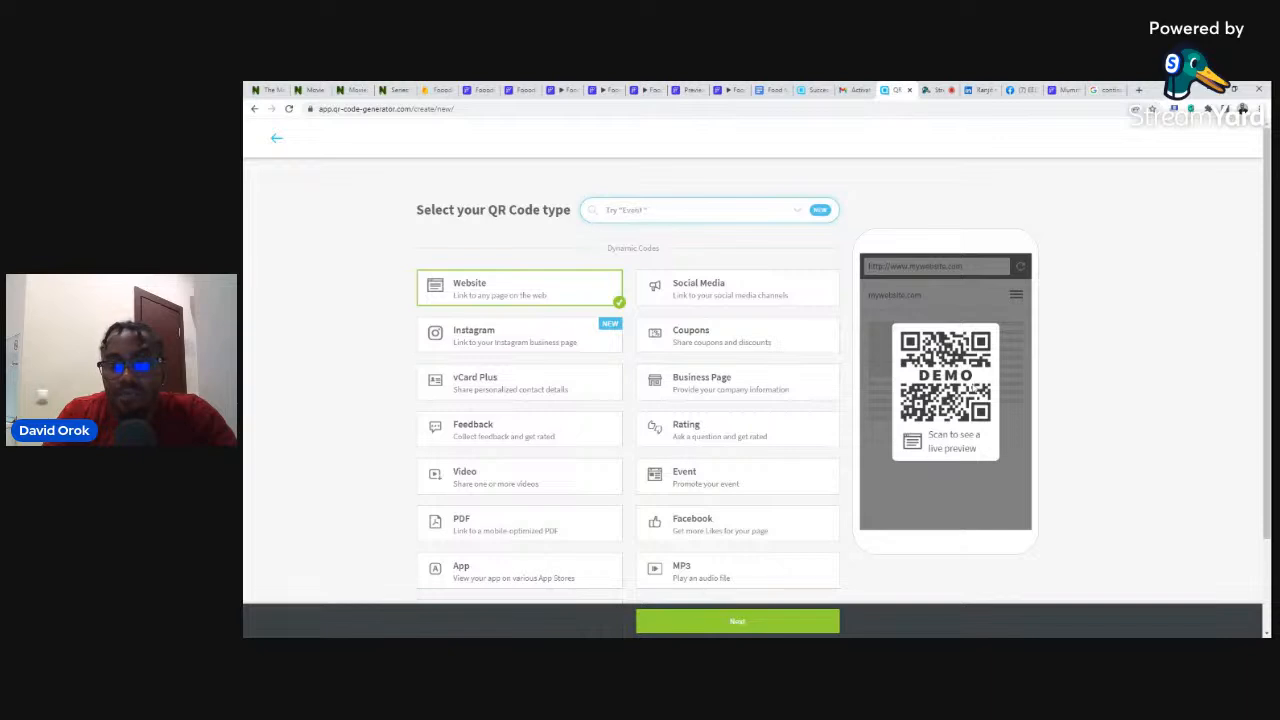
{"action": "scroll", "coordinate": [1085, 329], "scroll_direction": "down", "scroll_amount": 2}
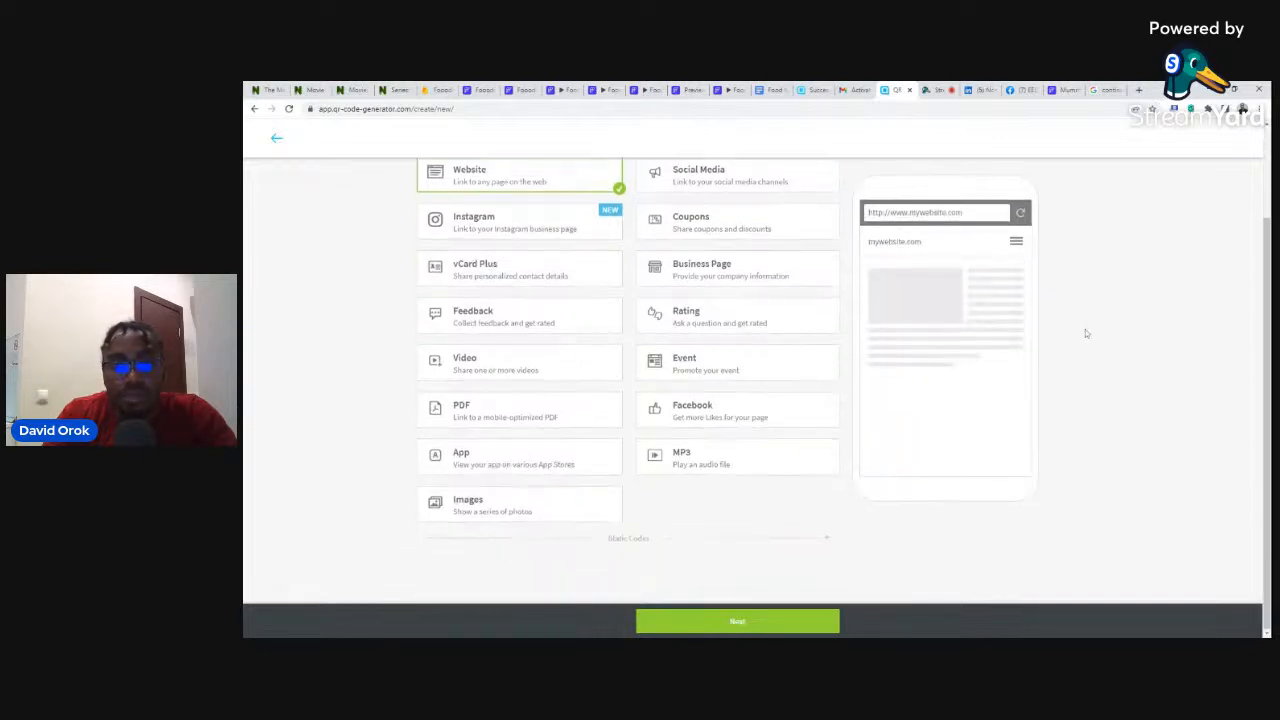
{"action": "left_click", "coordinate": [679, 618]}
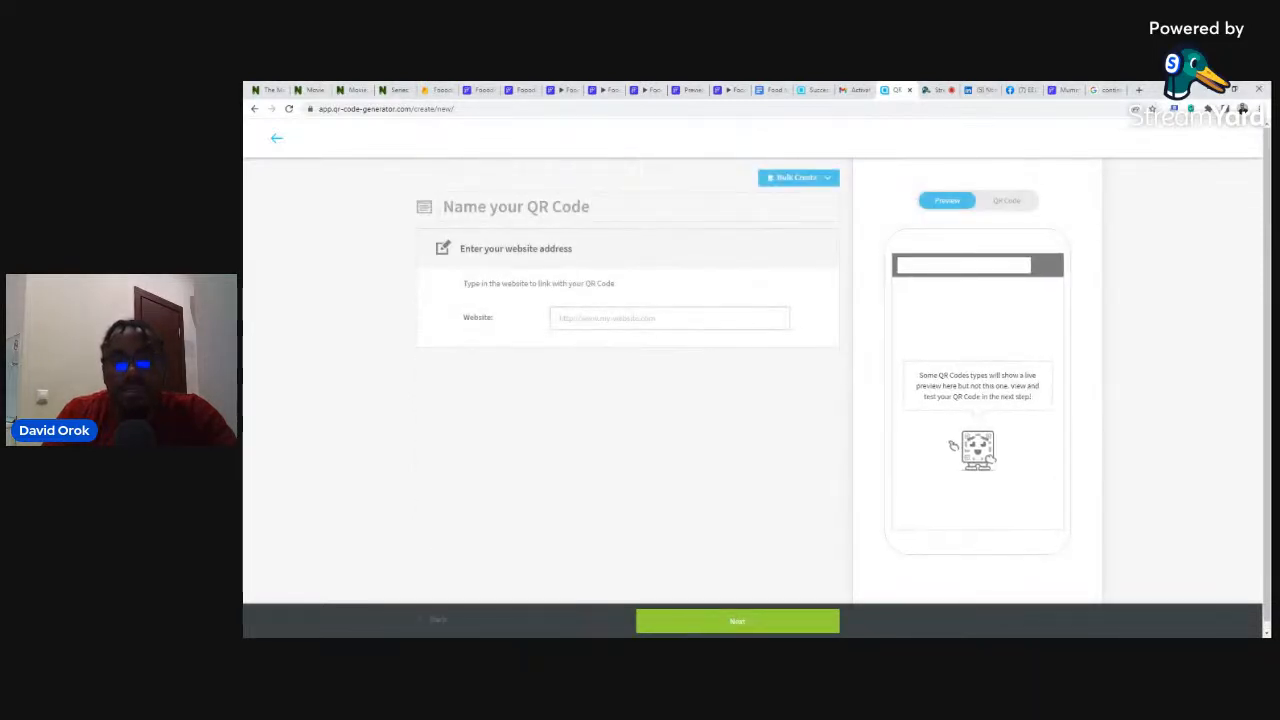
{"action": "type", "text": "https://fooodo.flutterflow.app/"}
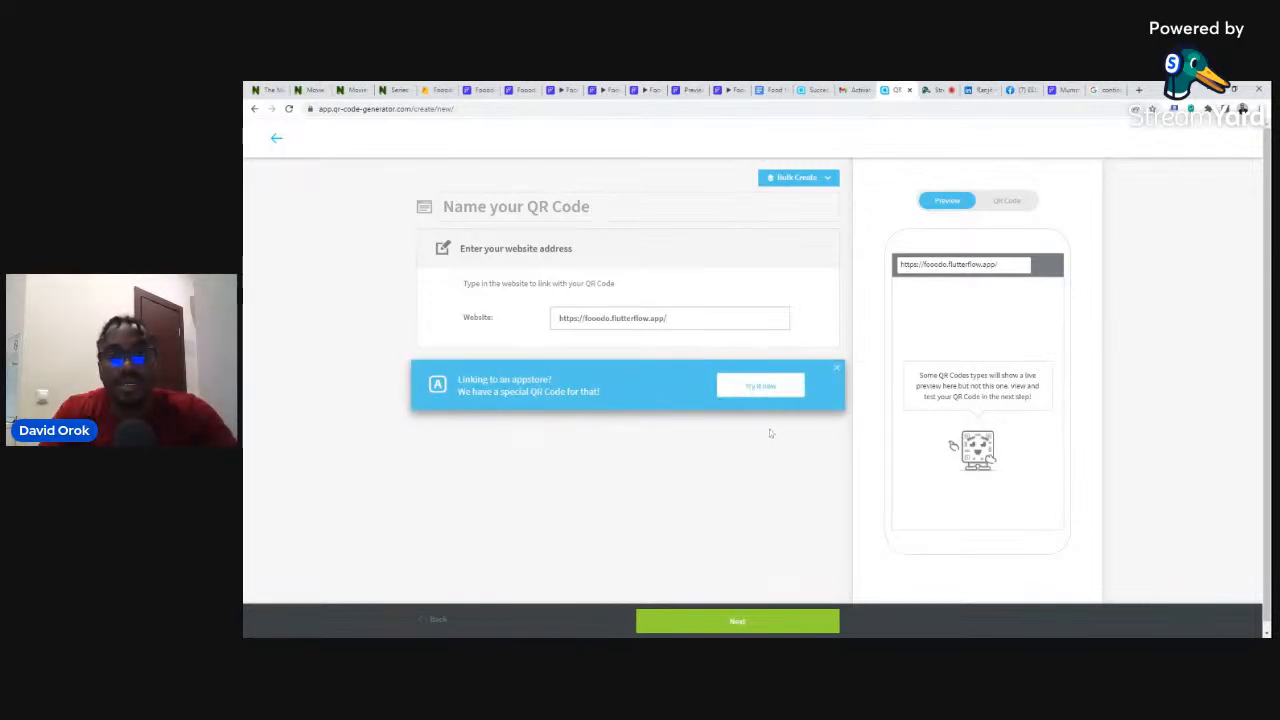
{"action": "left_click", "coordinate": [749, 623]}
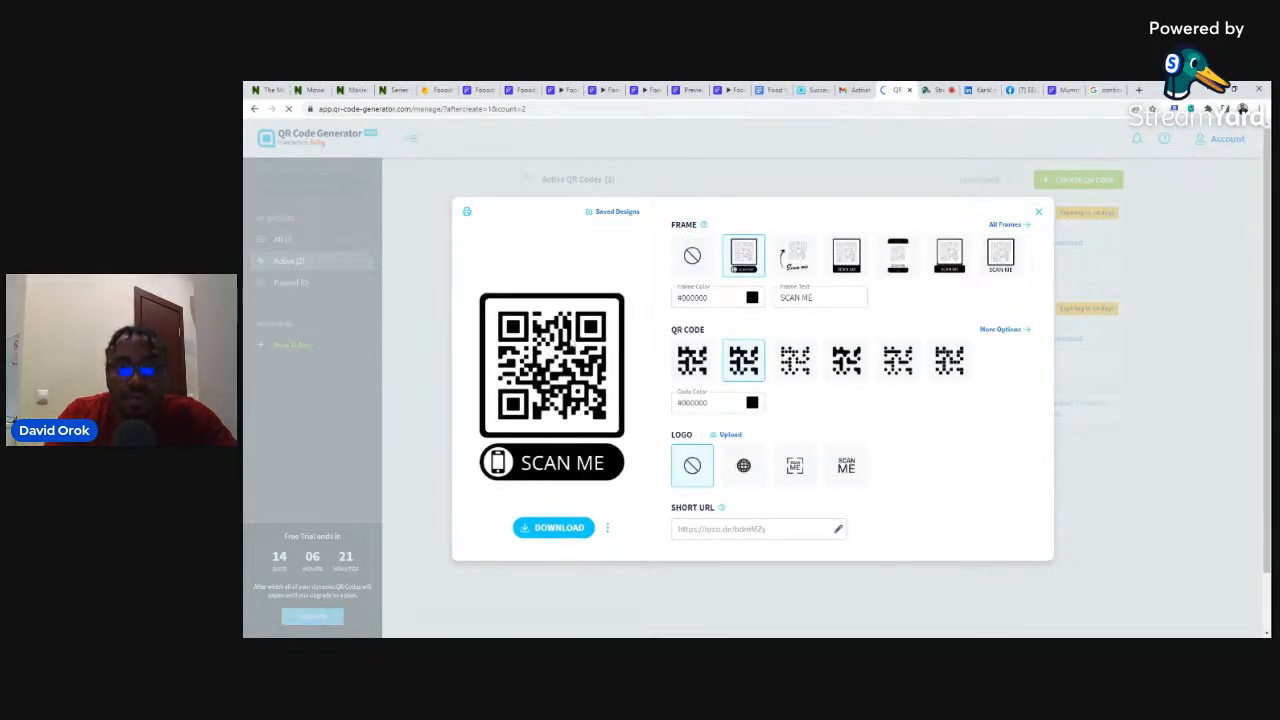
{"action": "left_click", "coordinate": [851, 259]}
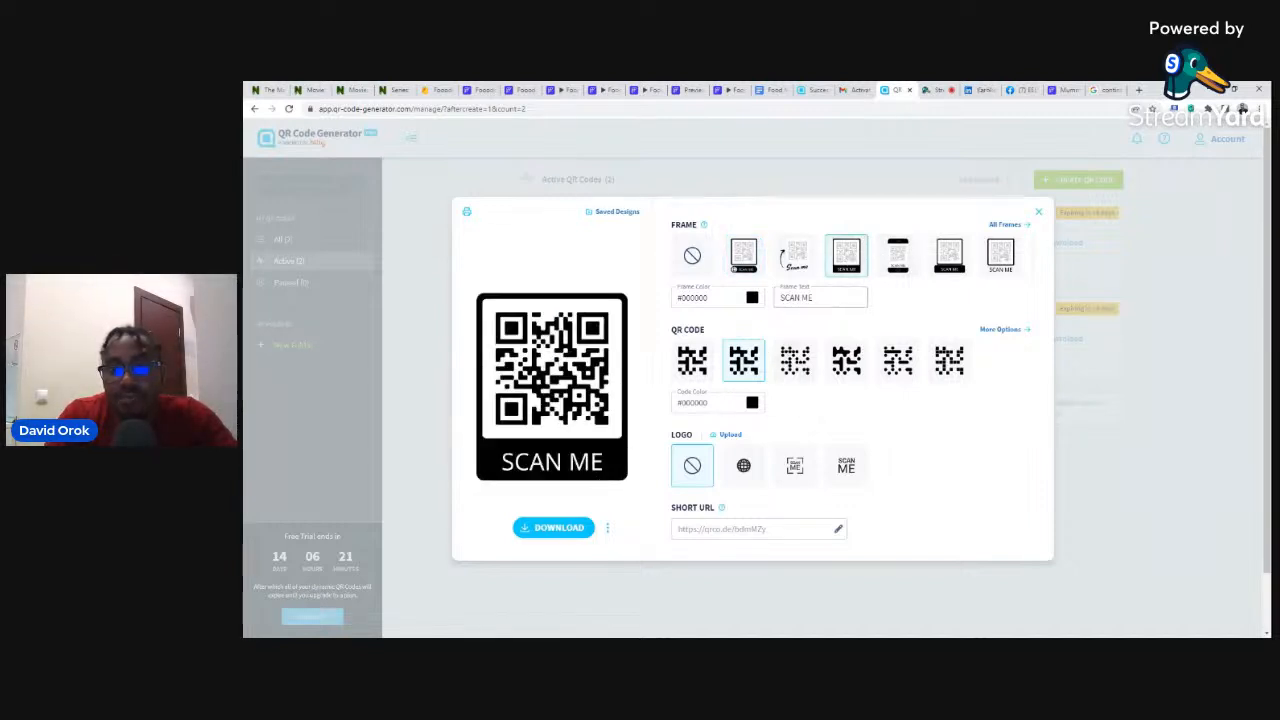
- Change the frame caption from SCAN ME to 'Fooodo', download the QR code, and return to the app preview
{"action": "left_click_drag", "start_coordinate": [779, 297], "coordinate": [813, 297]}
{"action": "type", "text": "Food"}
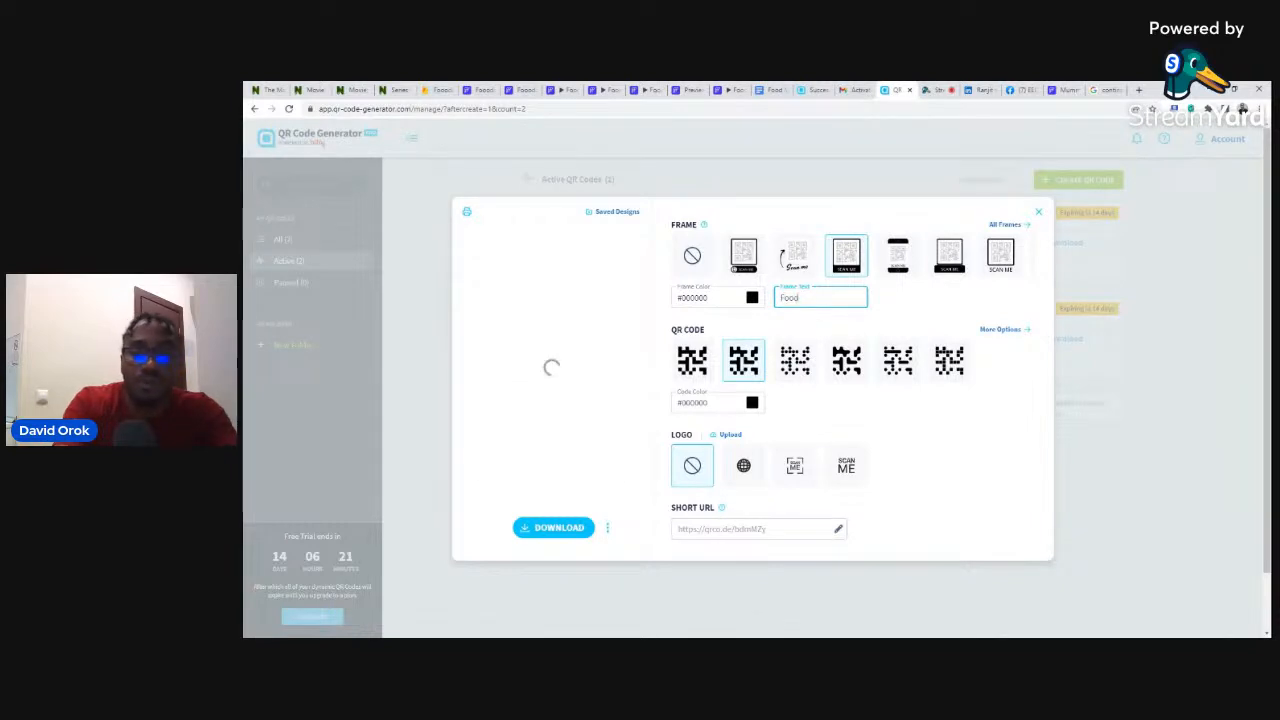
{"action": "key", "text": "BackSpace"}
{"action": "type", "text": "ooo"}
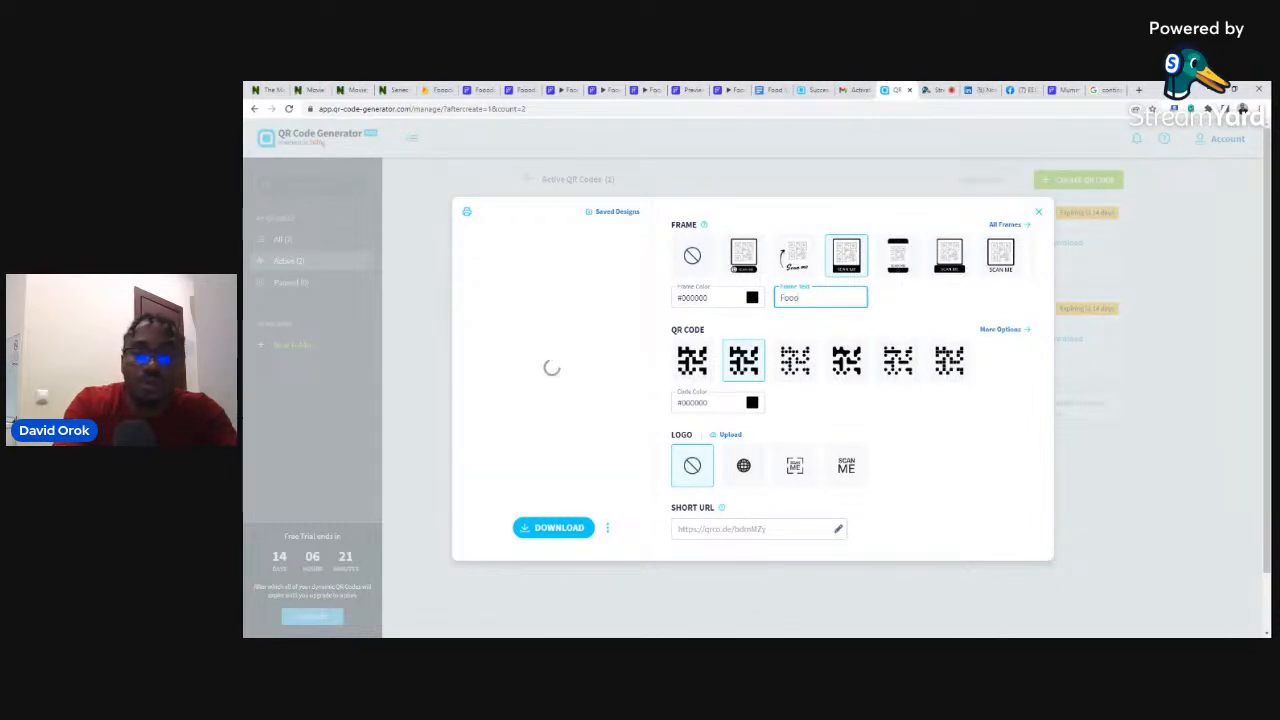
{"action": "type", "text": "do"}
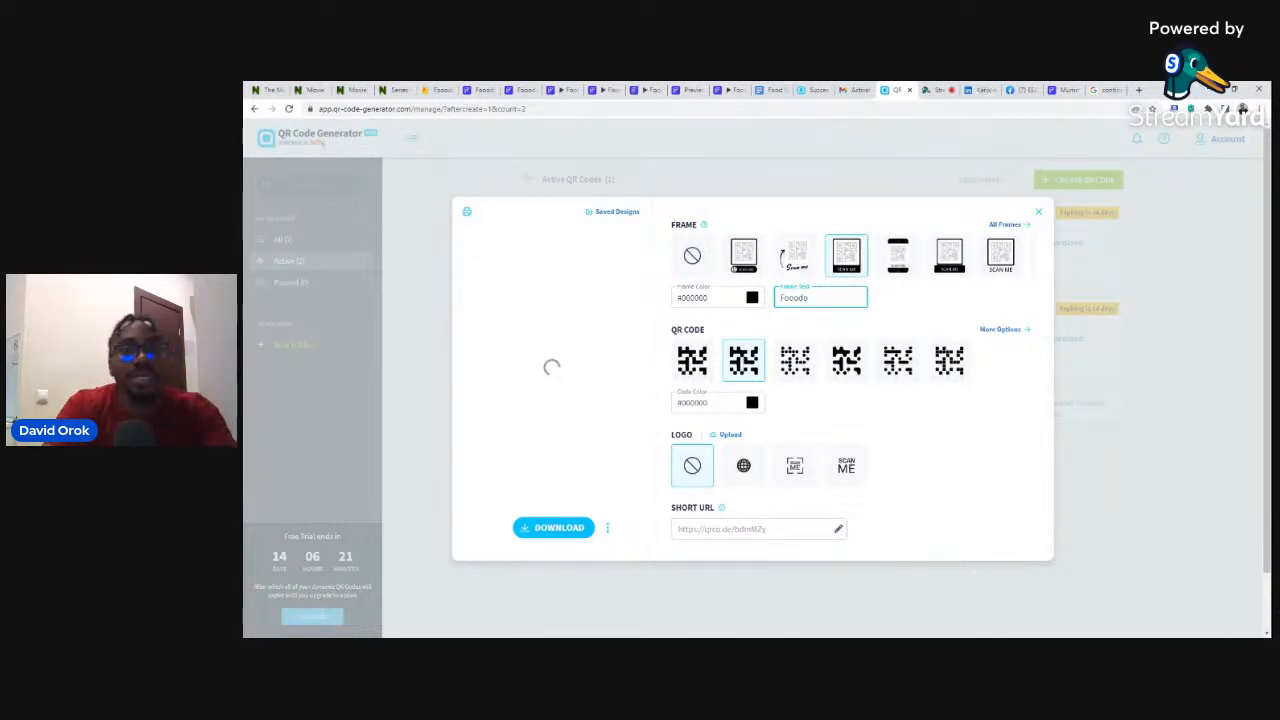
{"action": "left_click", "coordinate": [544, 530]}
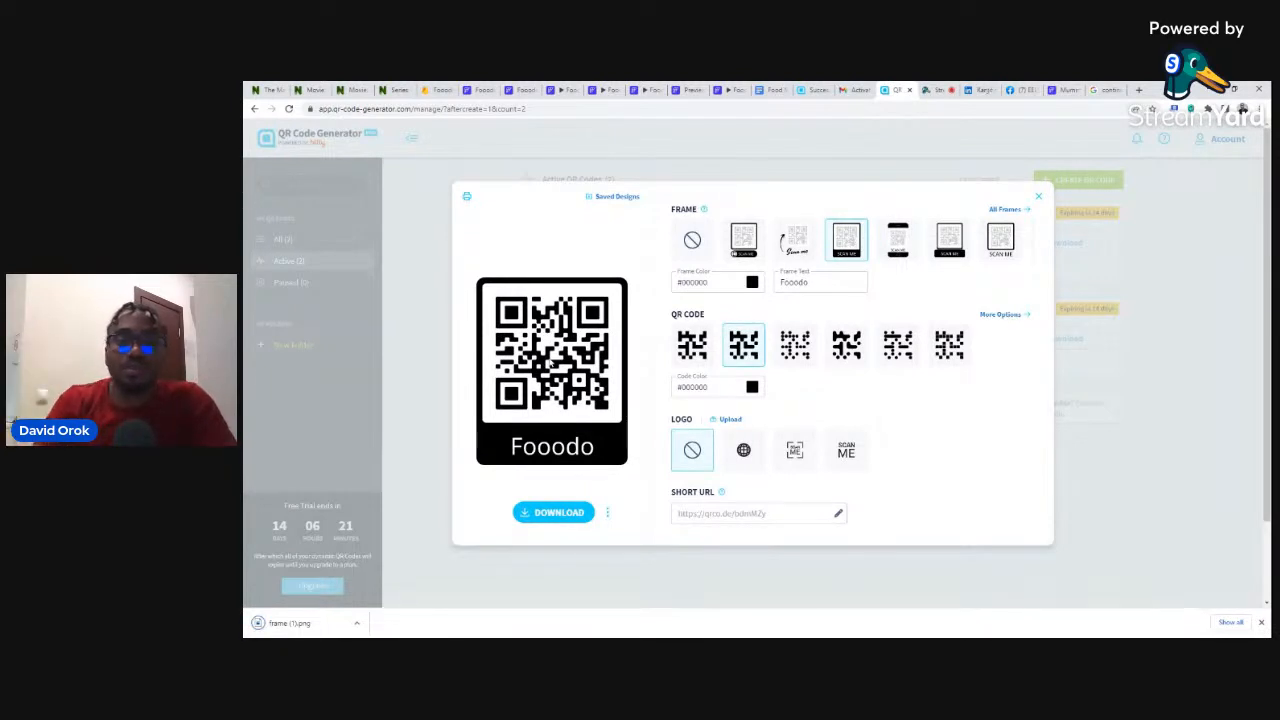
{"action": "left_click", "coordinate": [555, 89]}
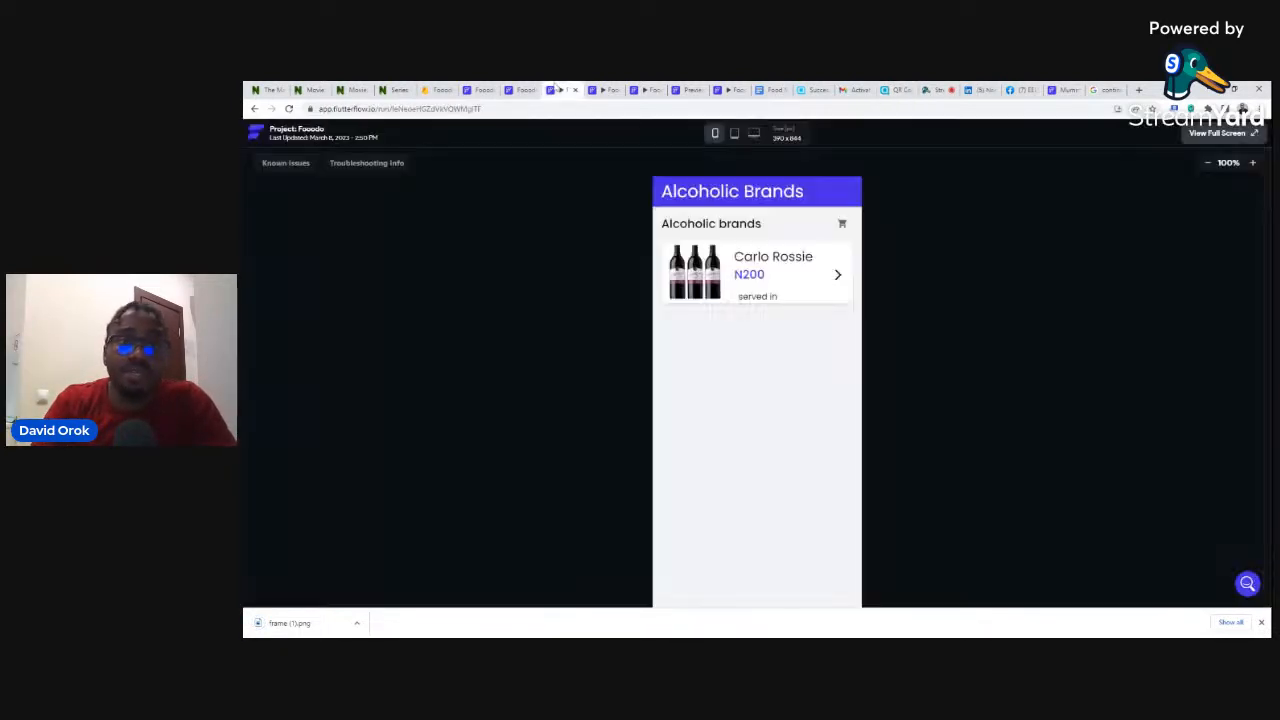